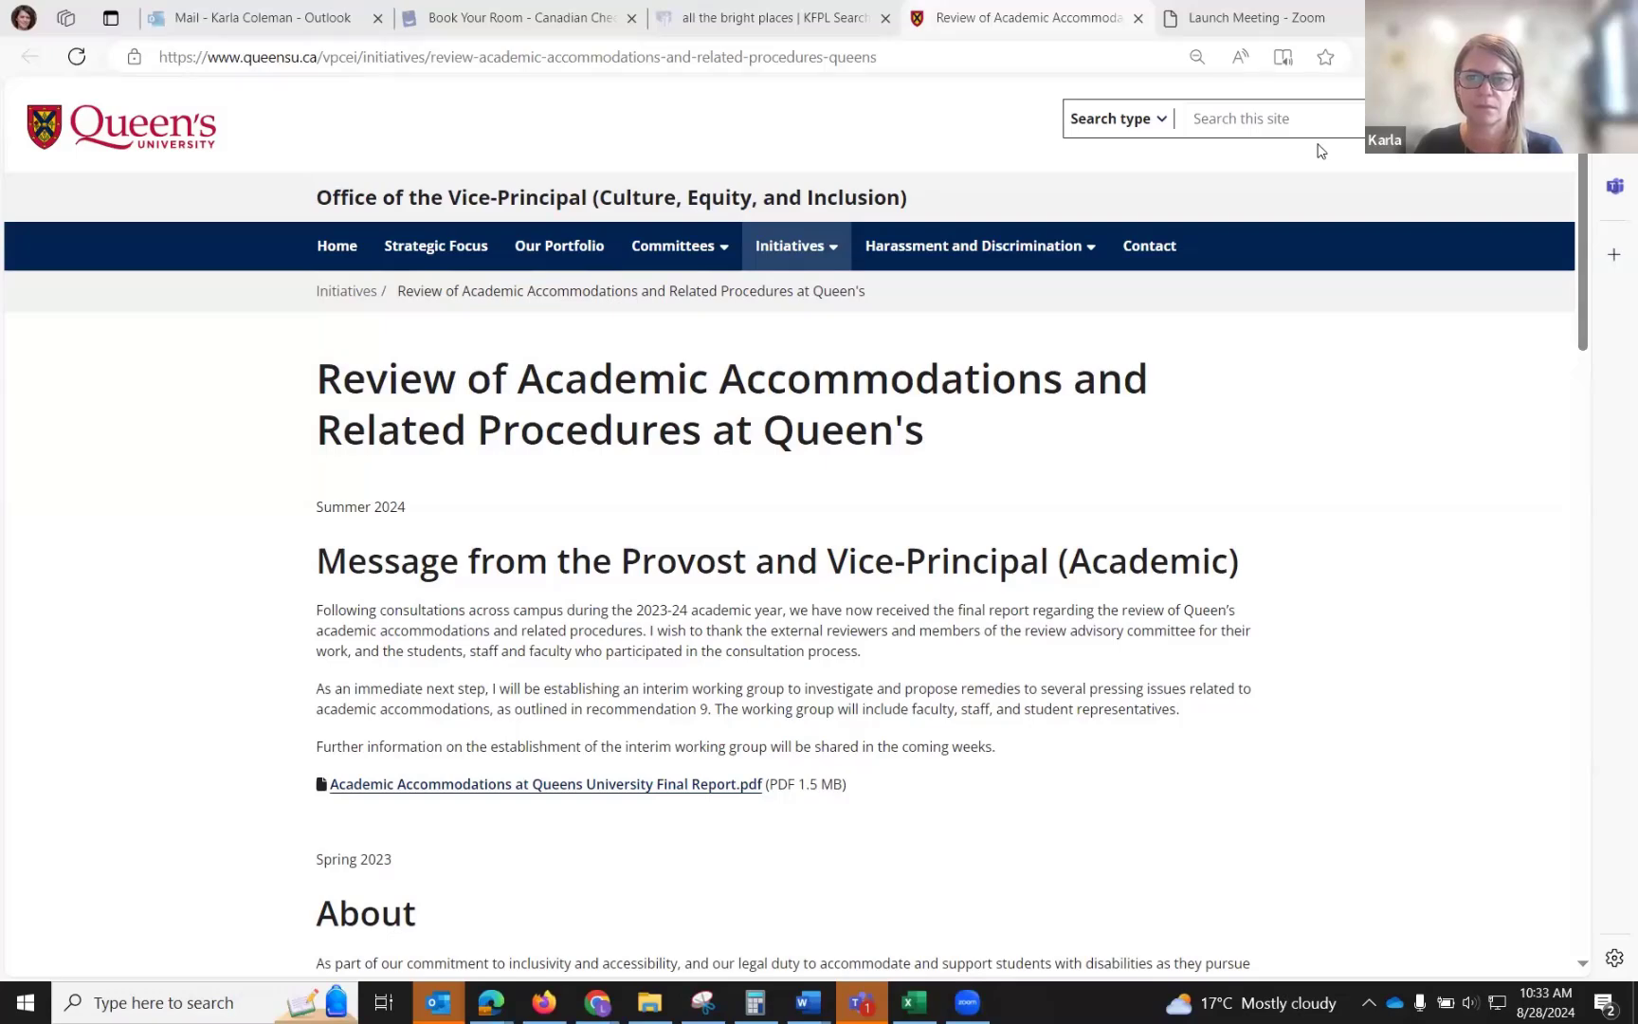
Switch to the browser window with the onQ homepage and dismiss the Teams notification.
mouse_move(597, 1002)
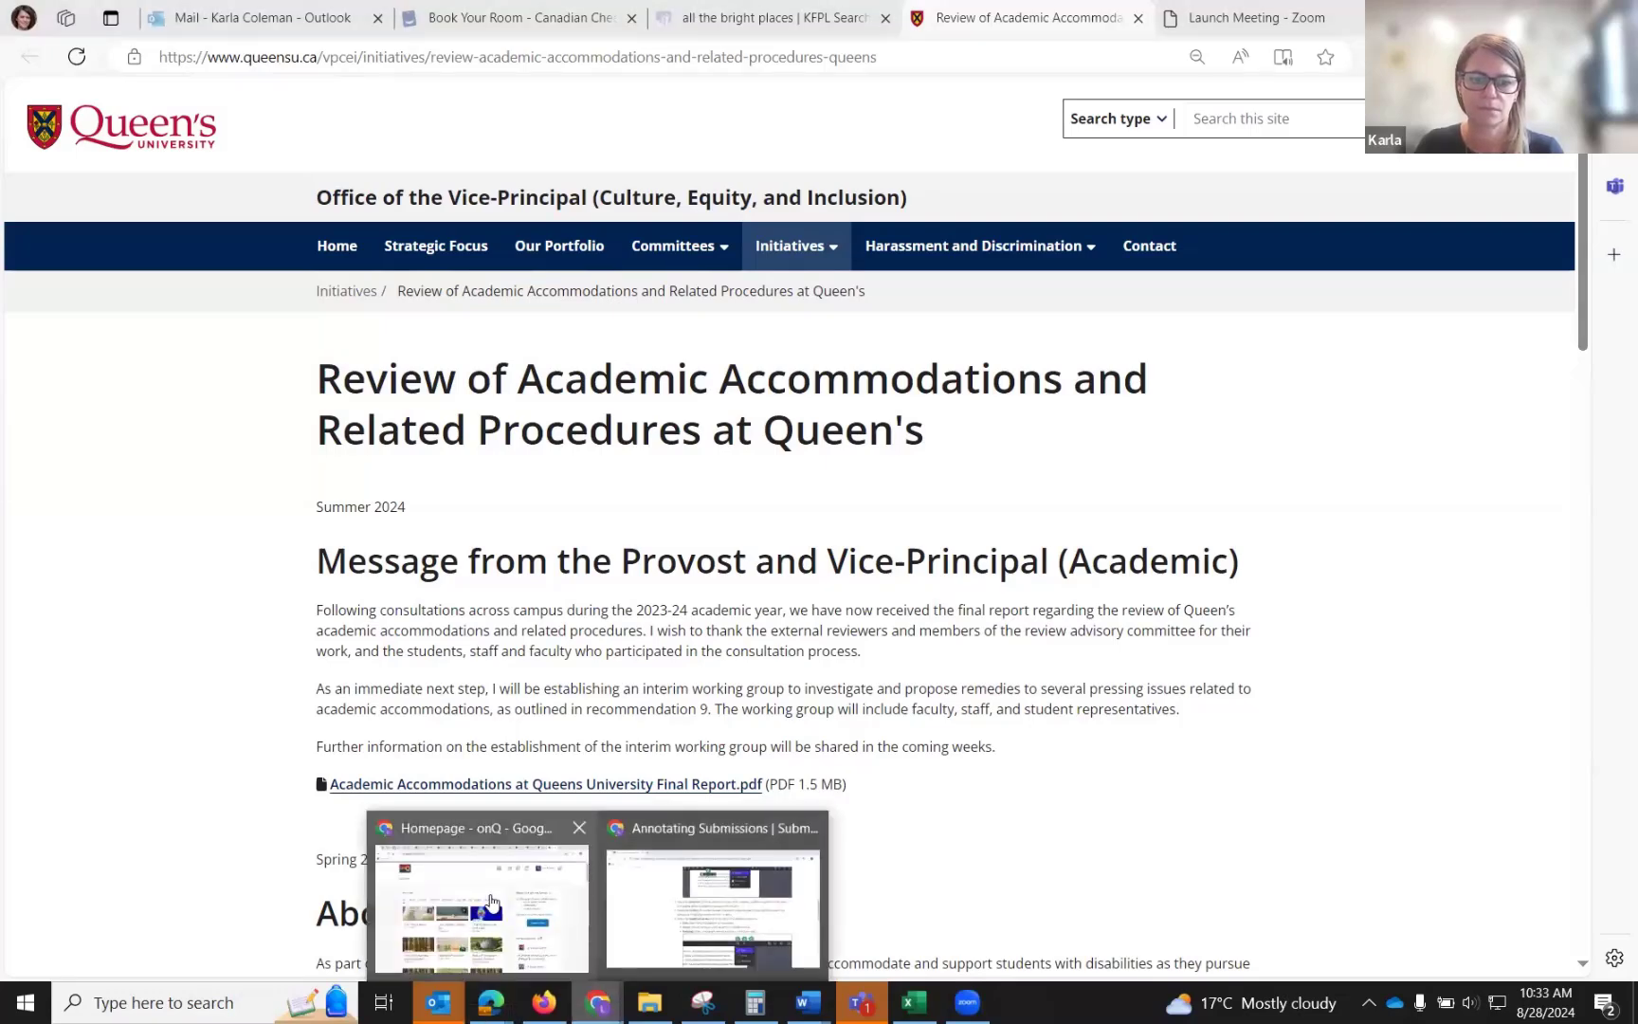
left_click(491, 901)
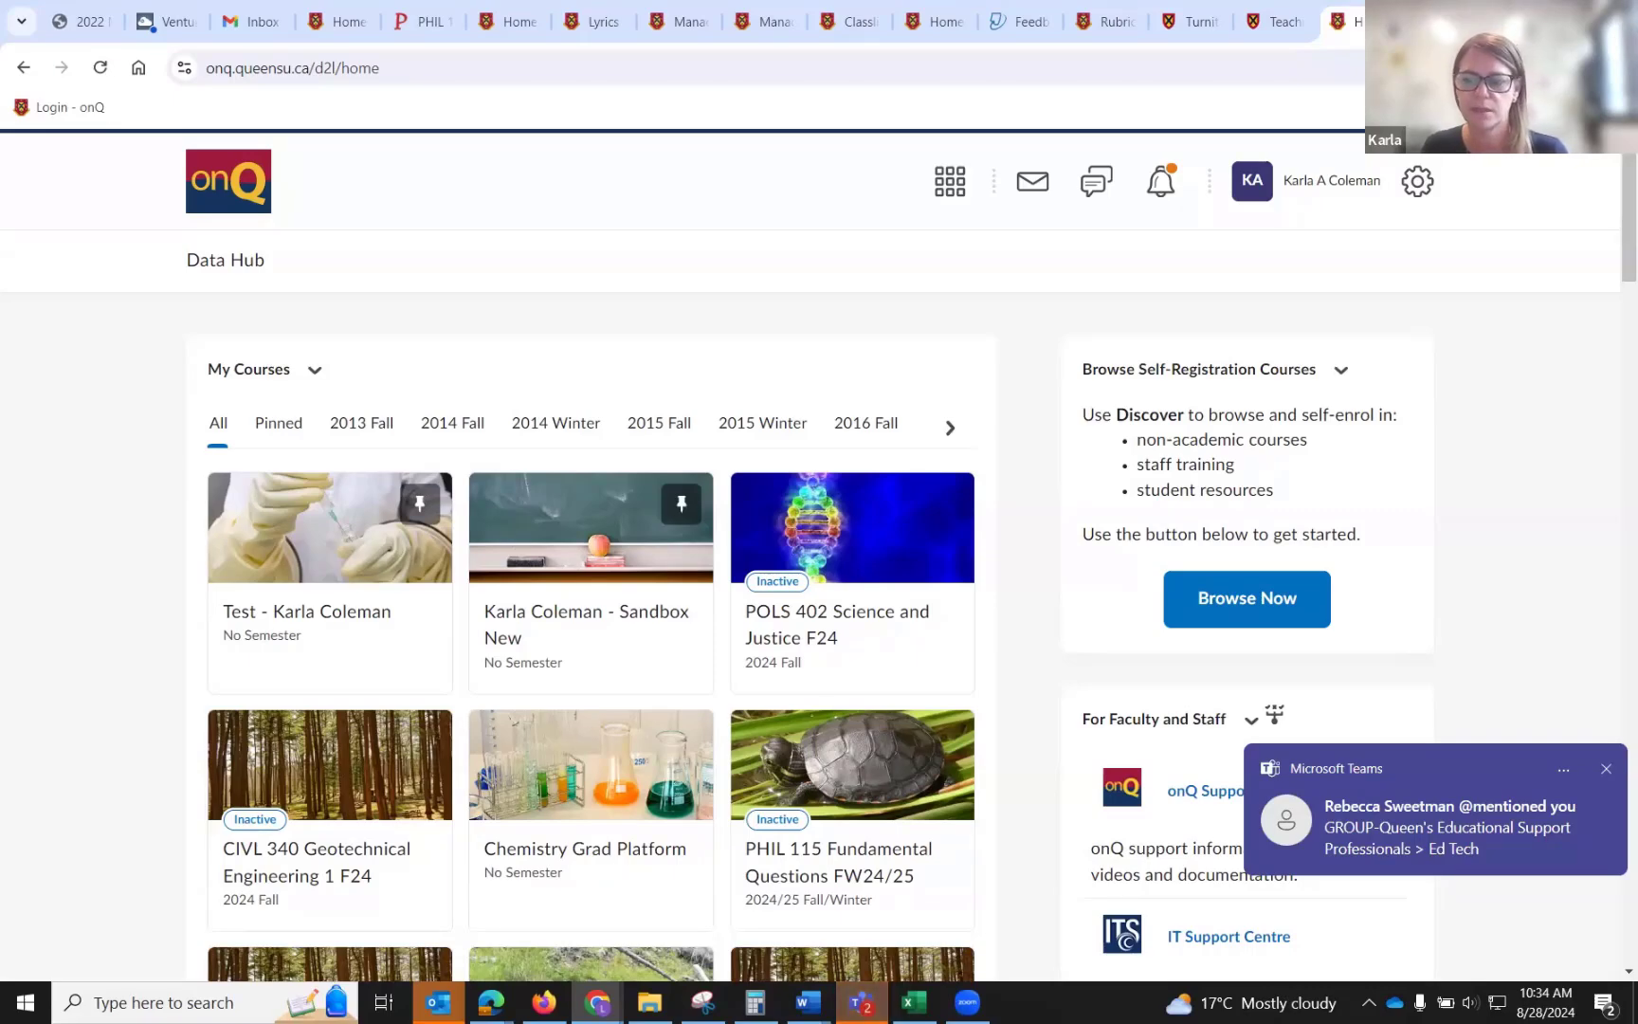
left_click(1606, 768)
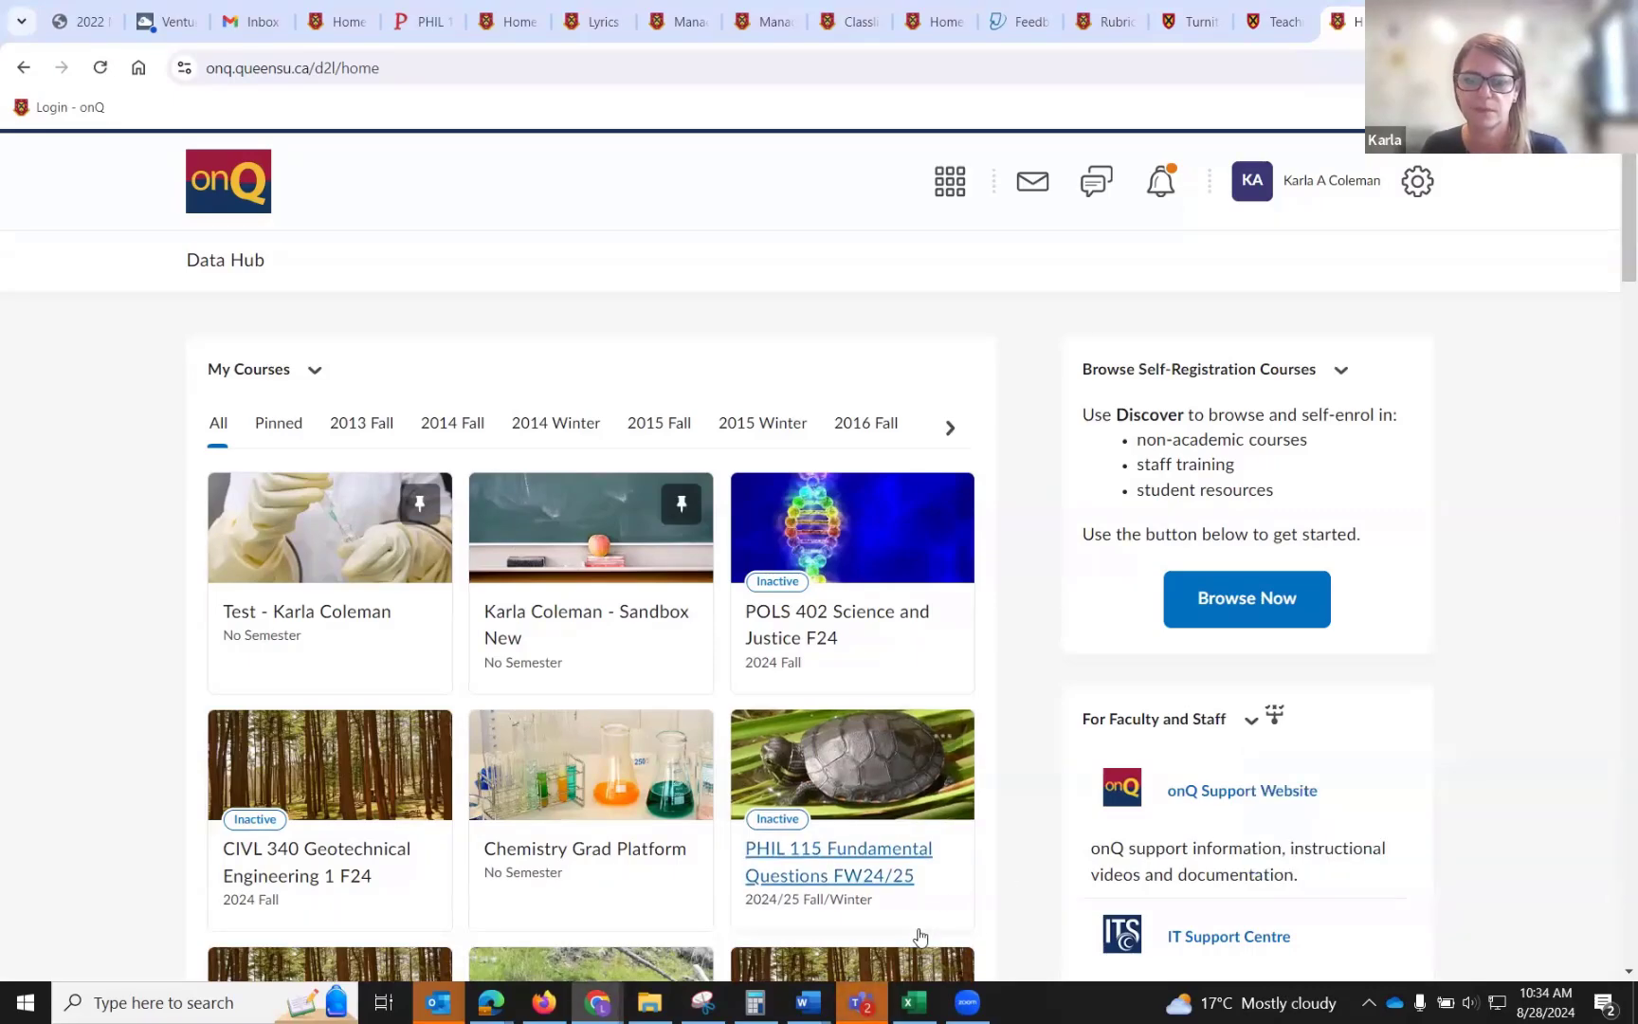
Switch to Microsoft Teams, set your status to Do not disturb, and return to the onQ homepage.
left_click(860, 1002)
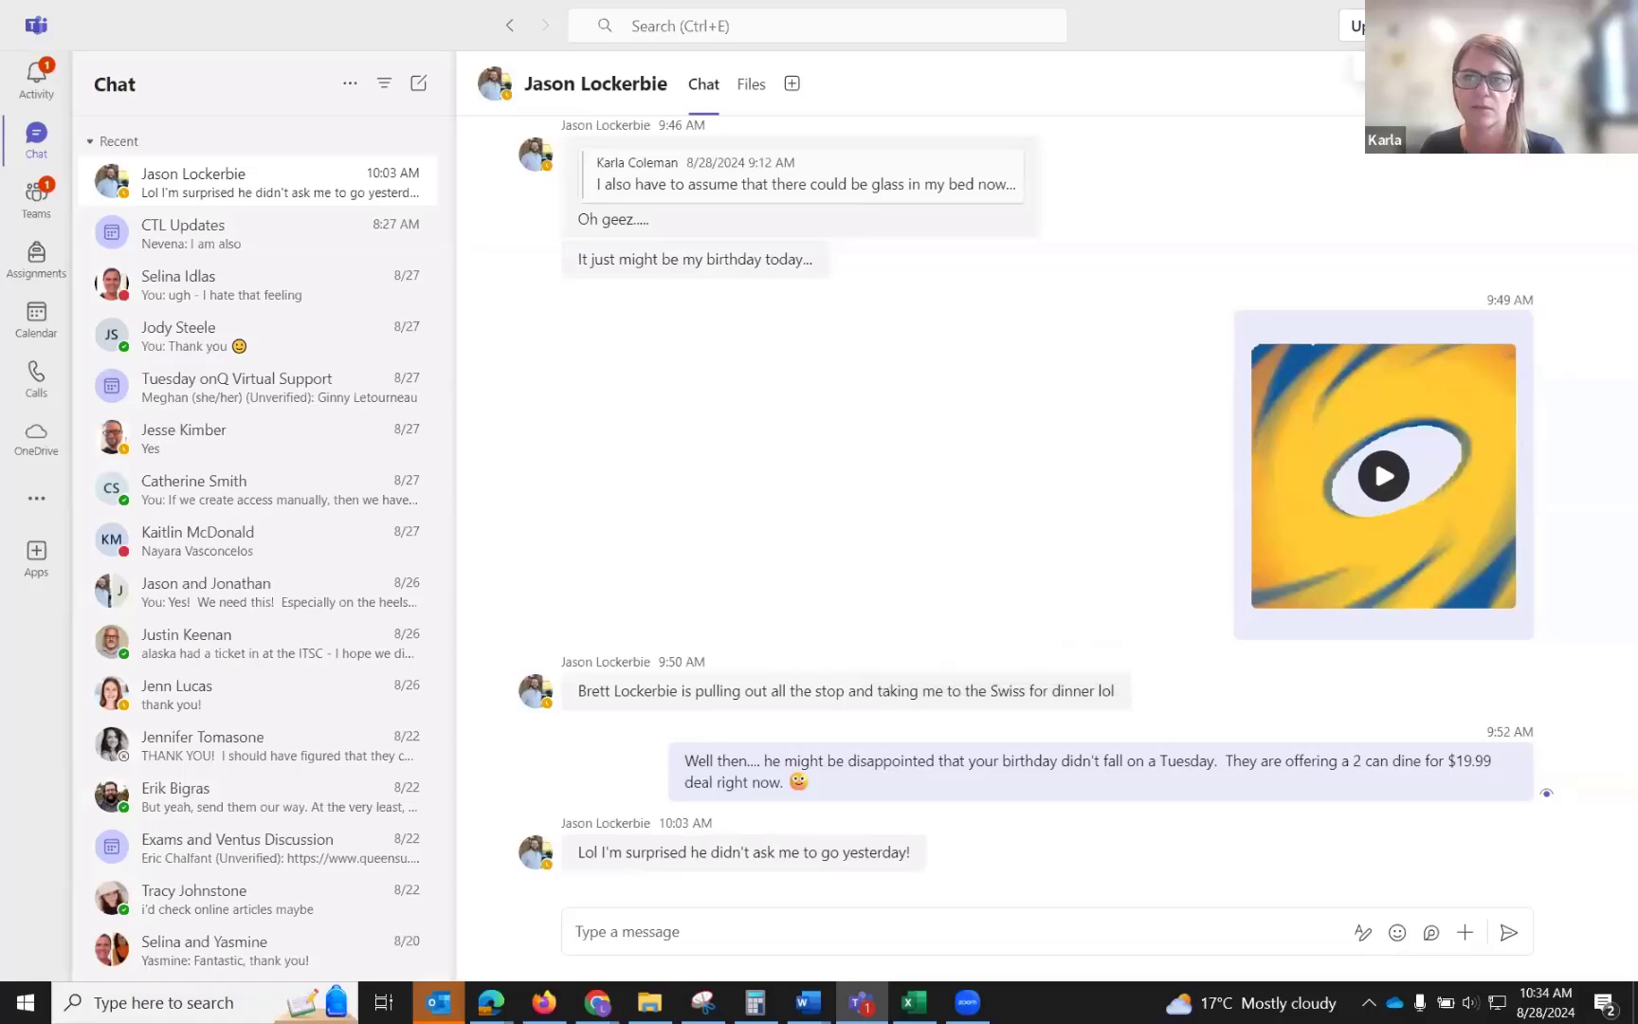
left_click(1609, 26)
mouse_move(1481, 197)
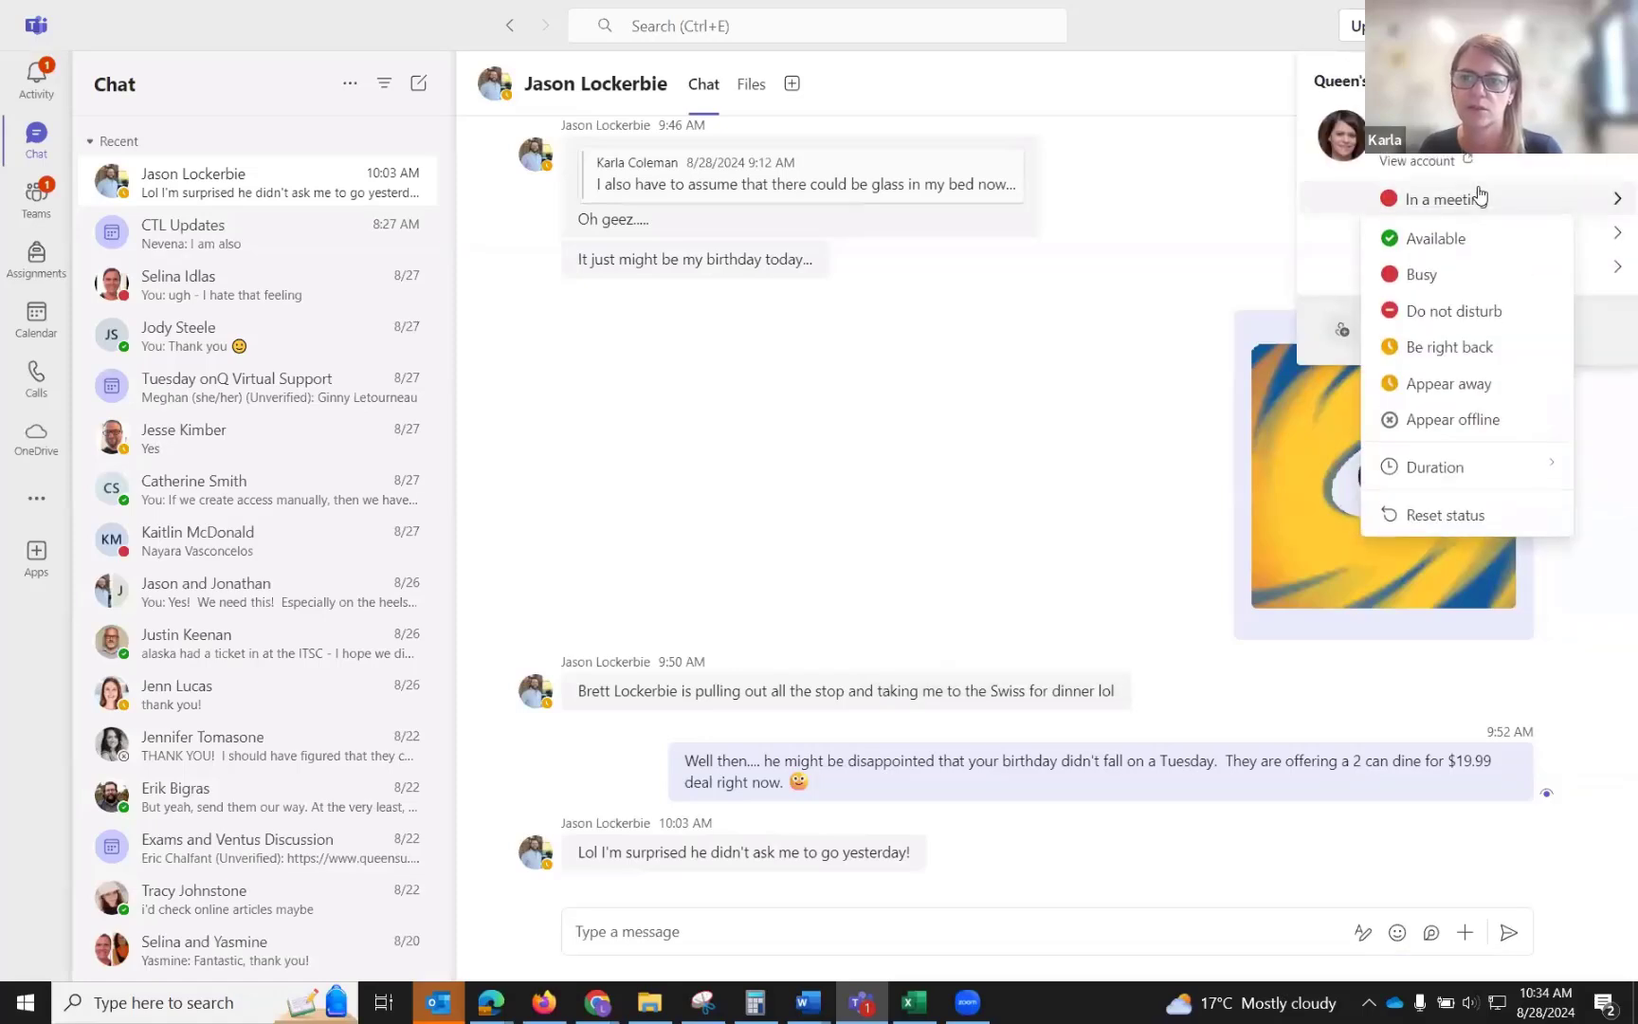
left_click(1468, 310)
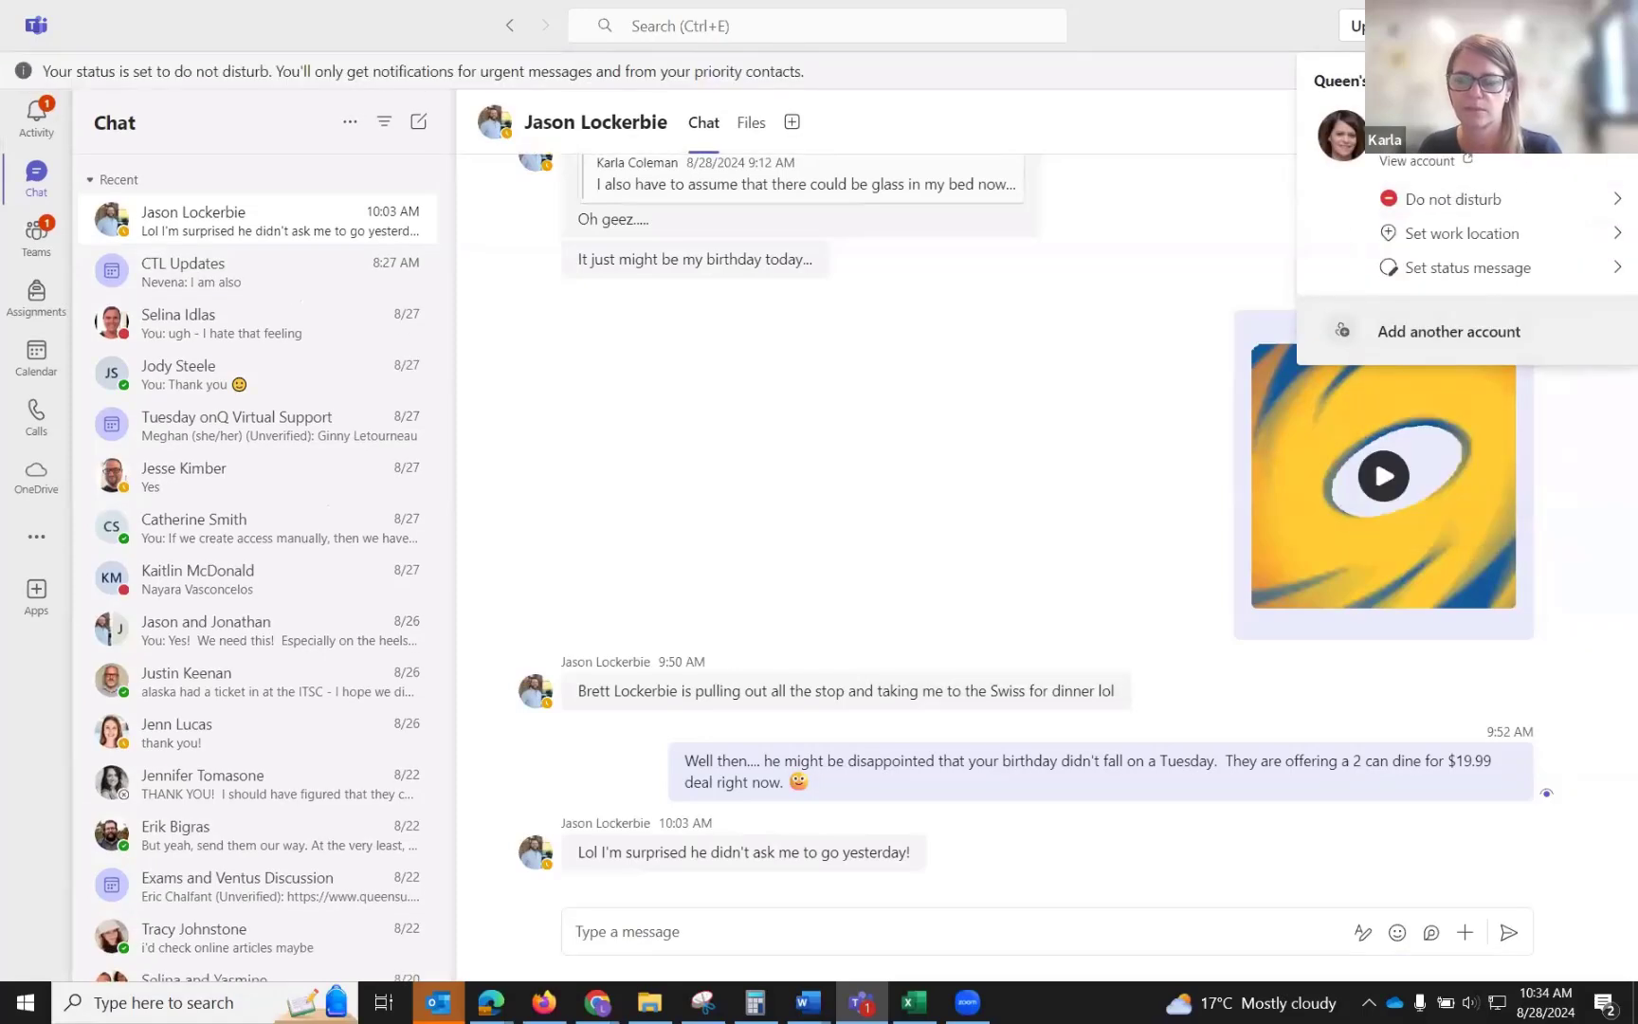
key("alt+Tab")
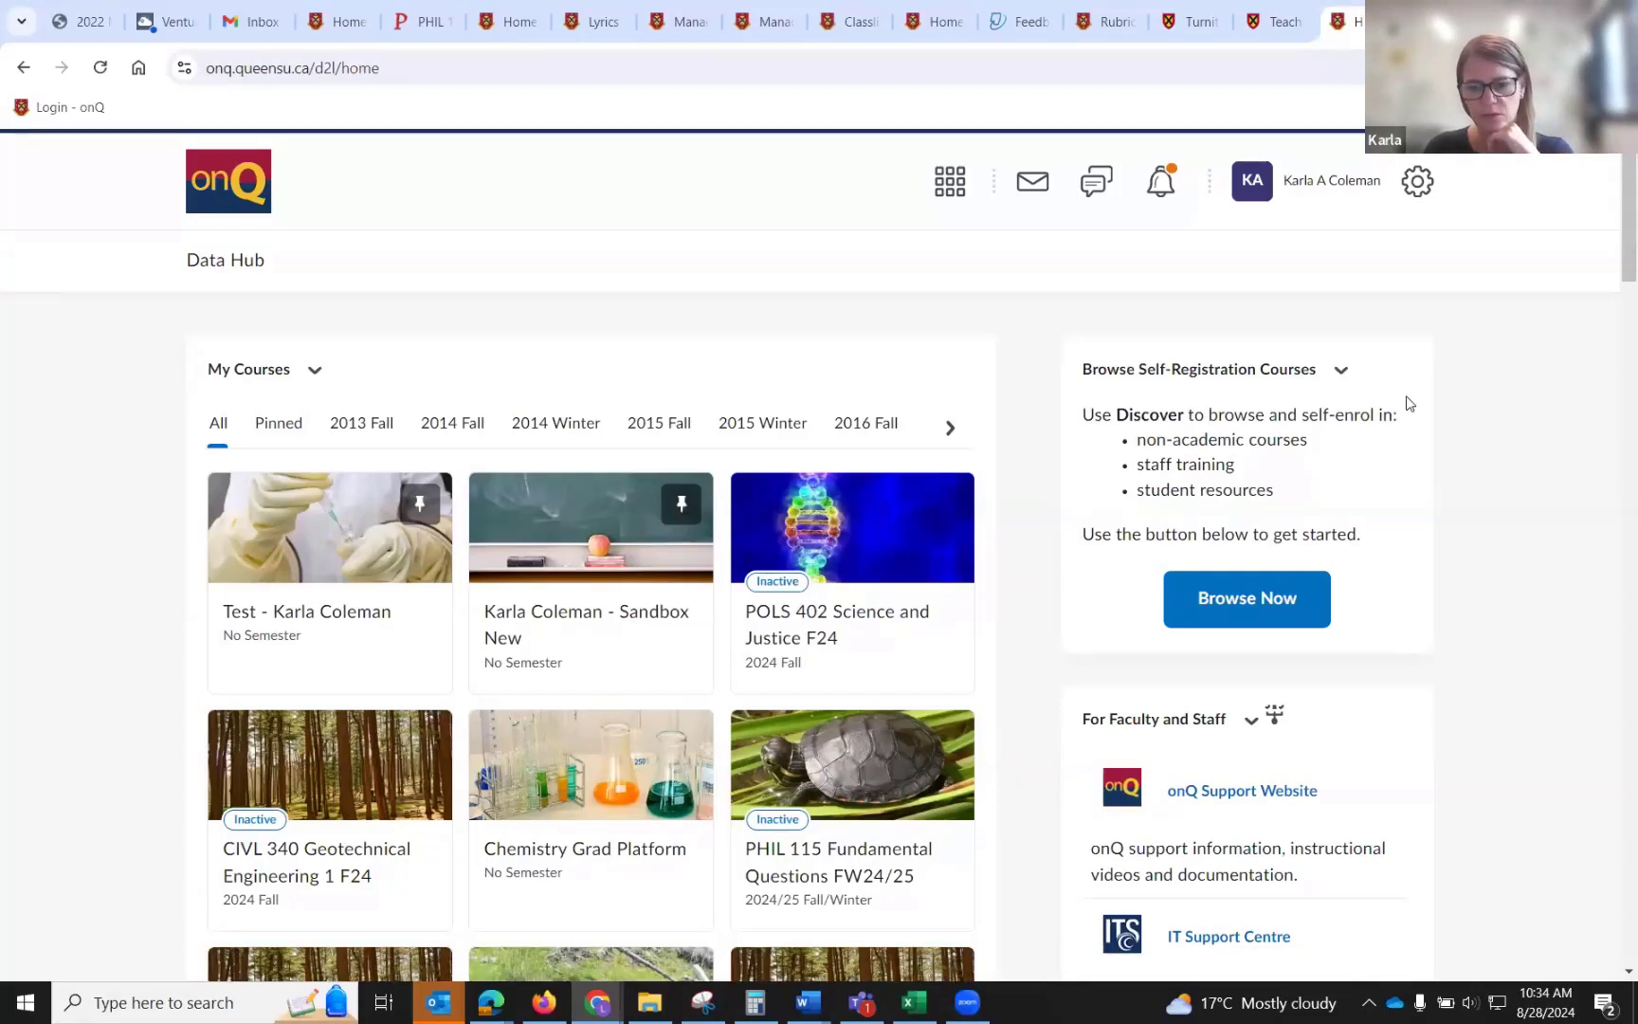
Open Course Creation Tool+ through the login link in the For Faculty and Staff section.
scroll(1409, 403, "down", 1)
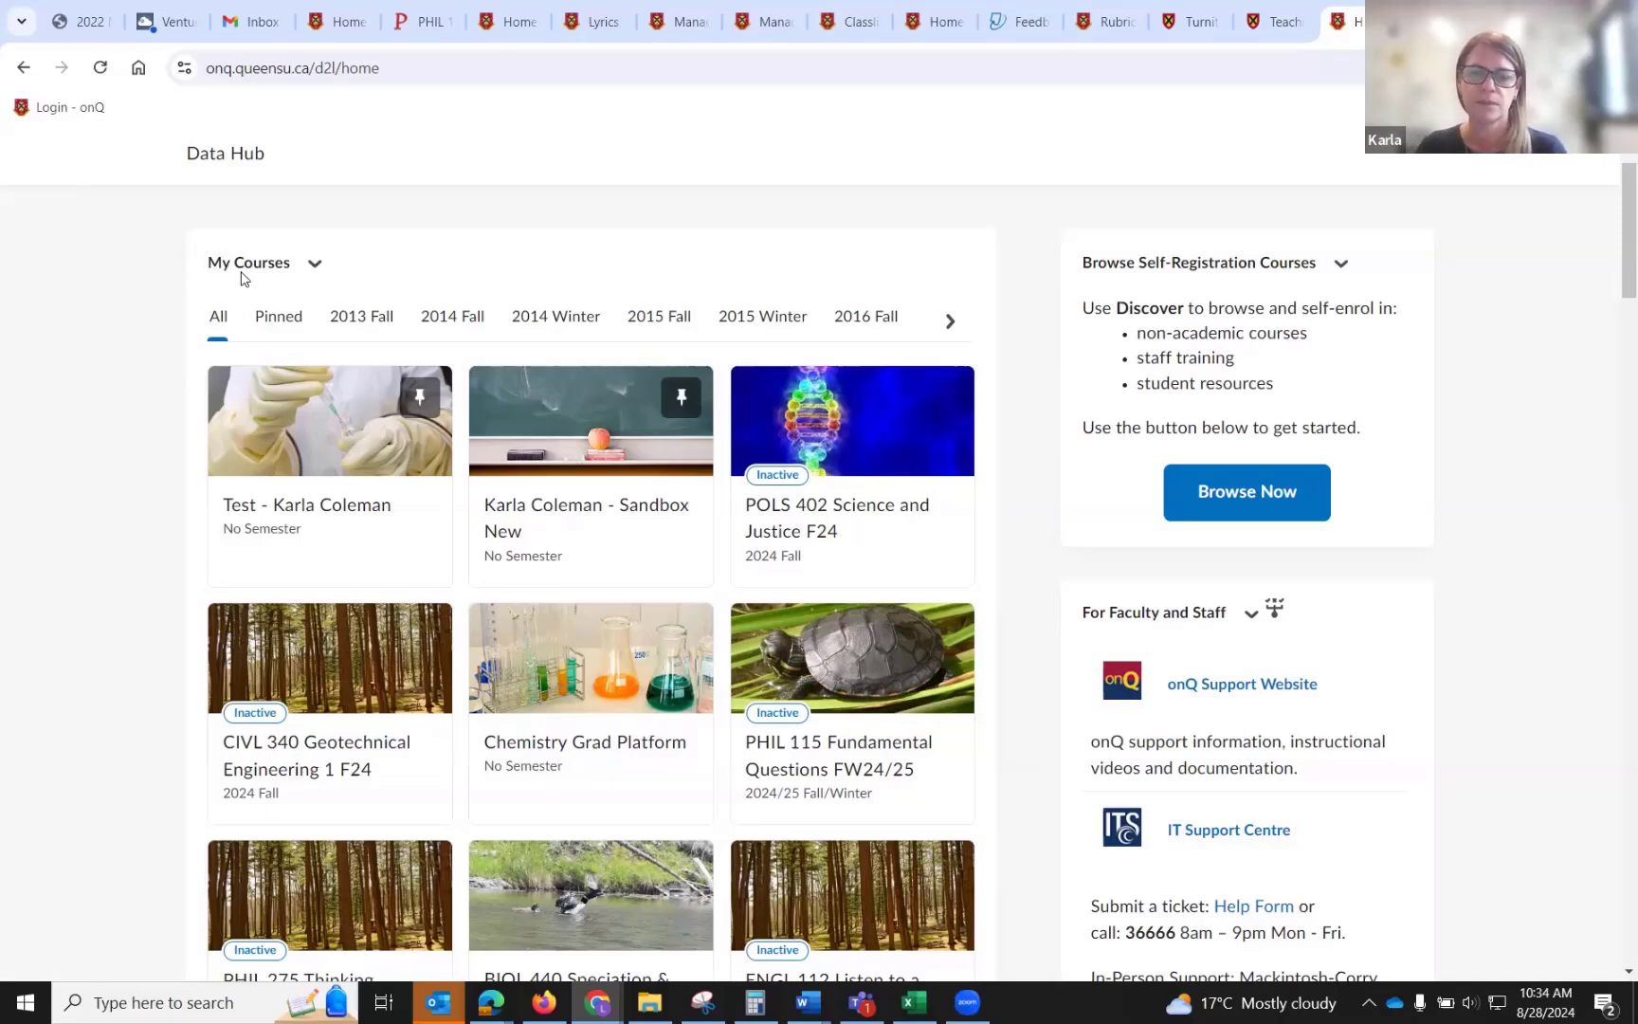
scroll(1501, 533, "down", 1)
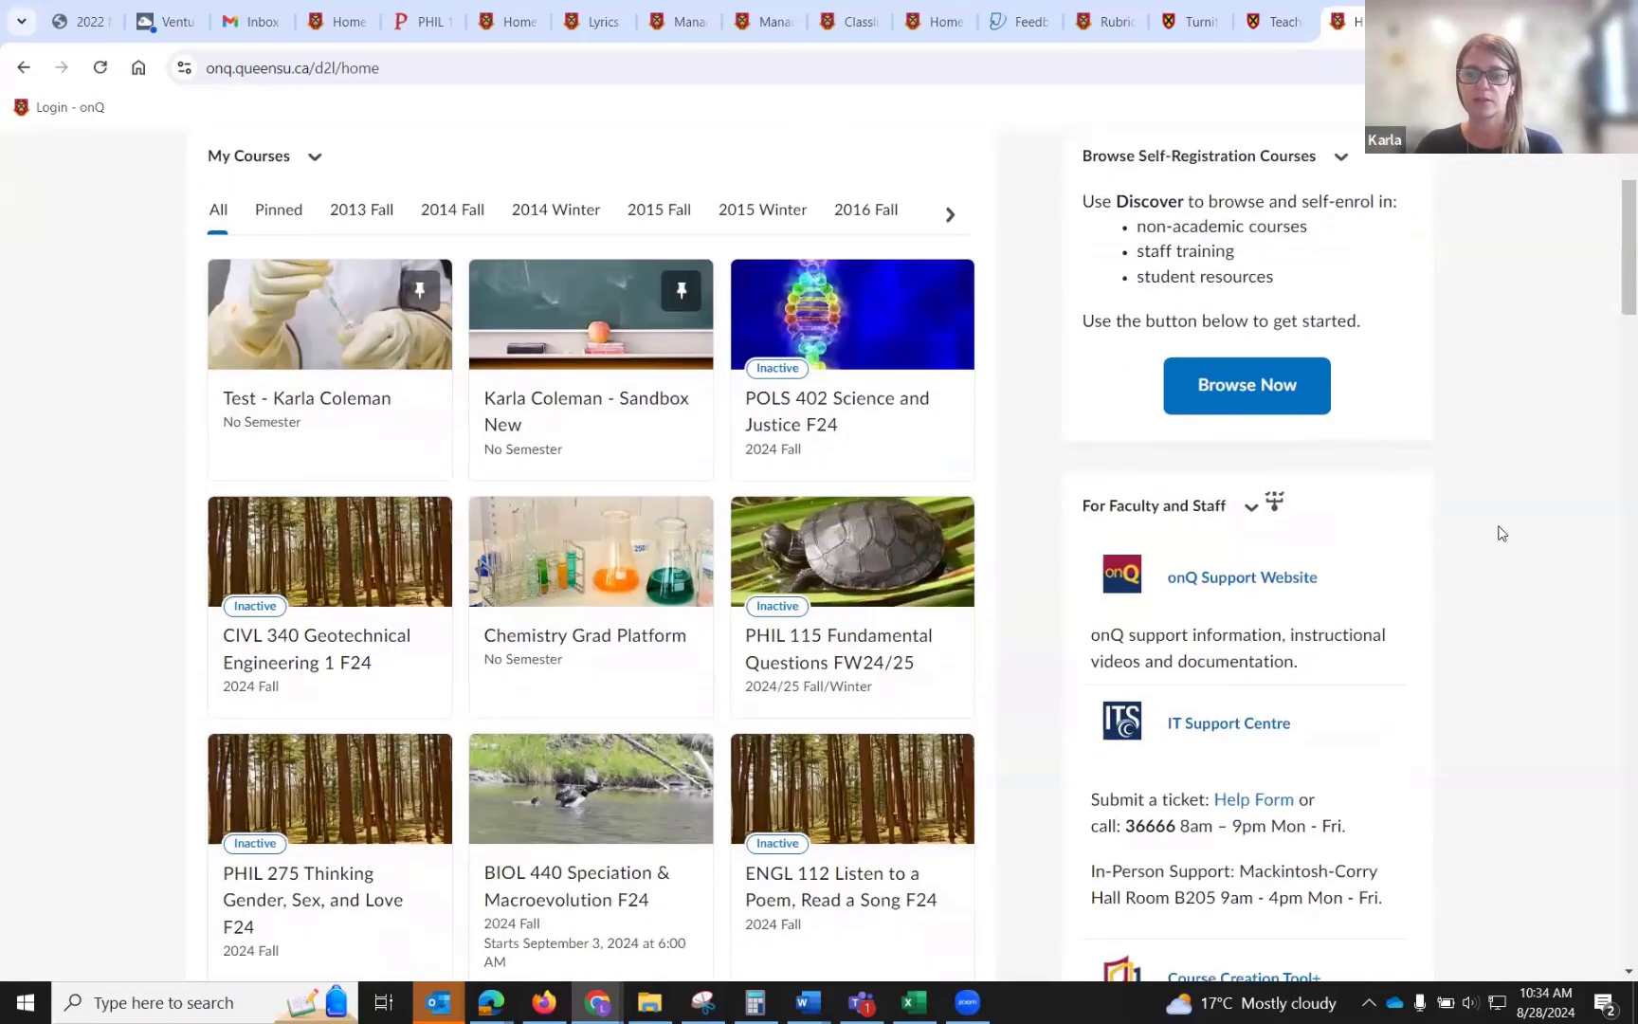
scroll(1502, 533, "down", 3)
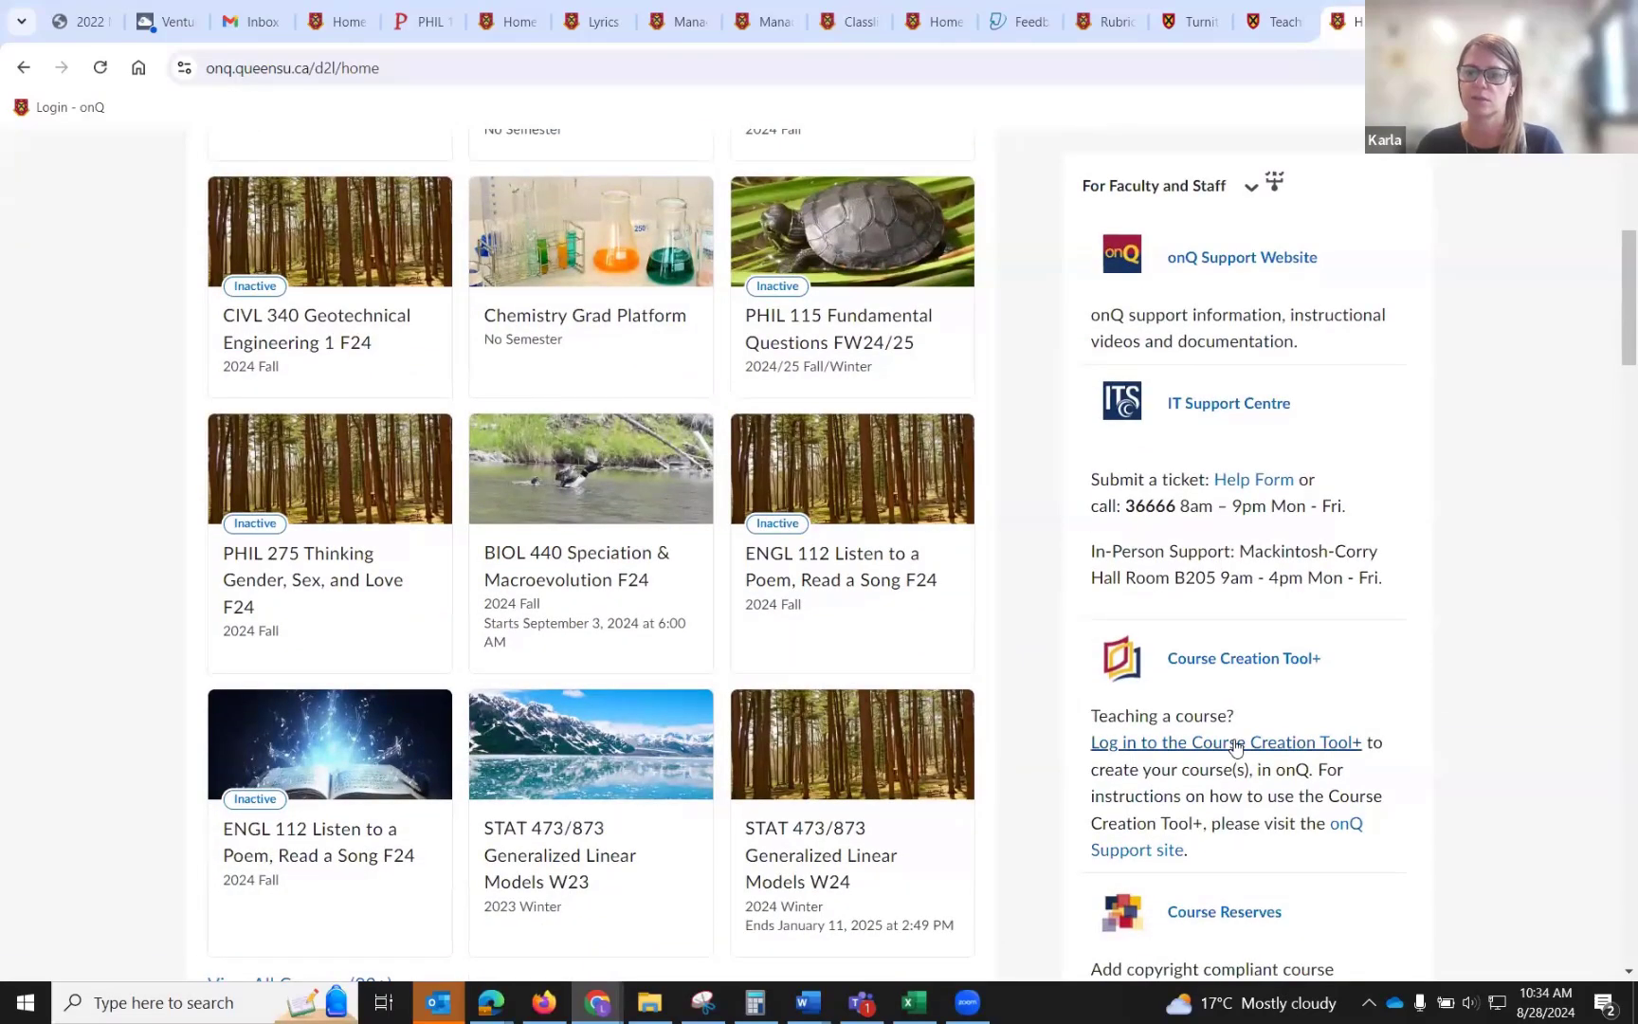
left_click(1236, 745)
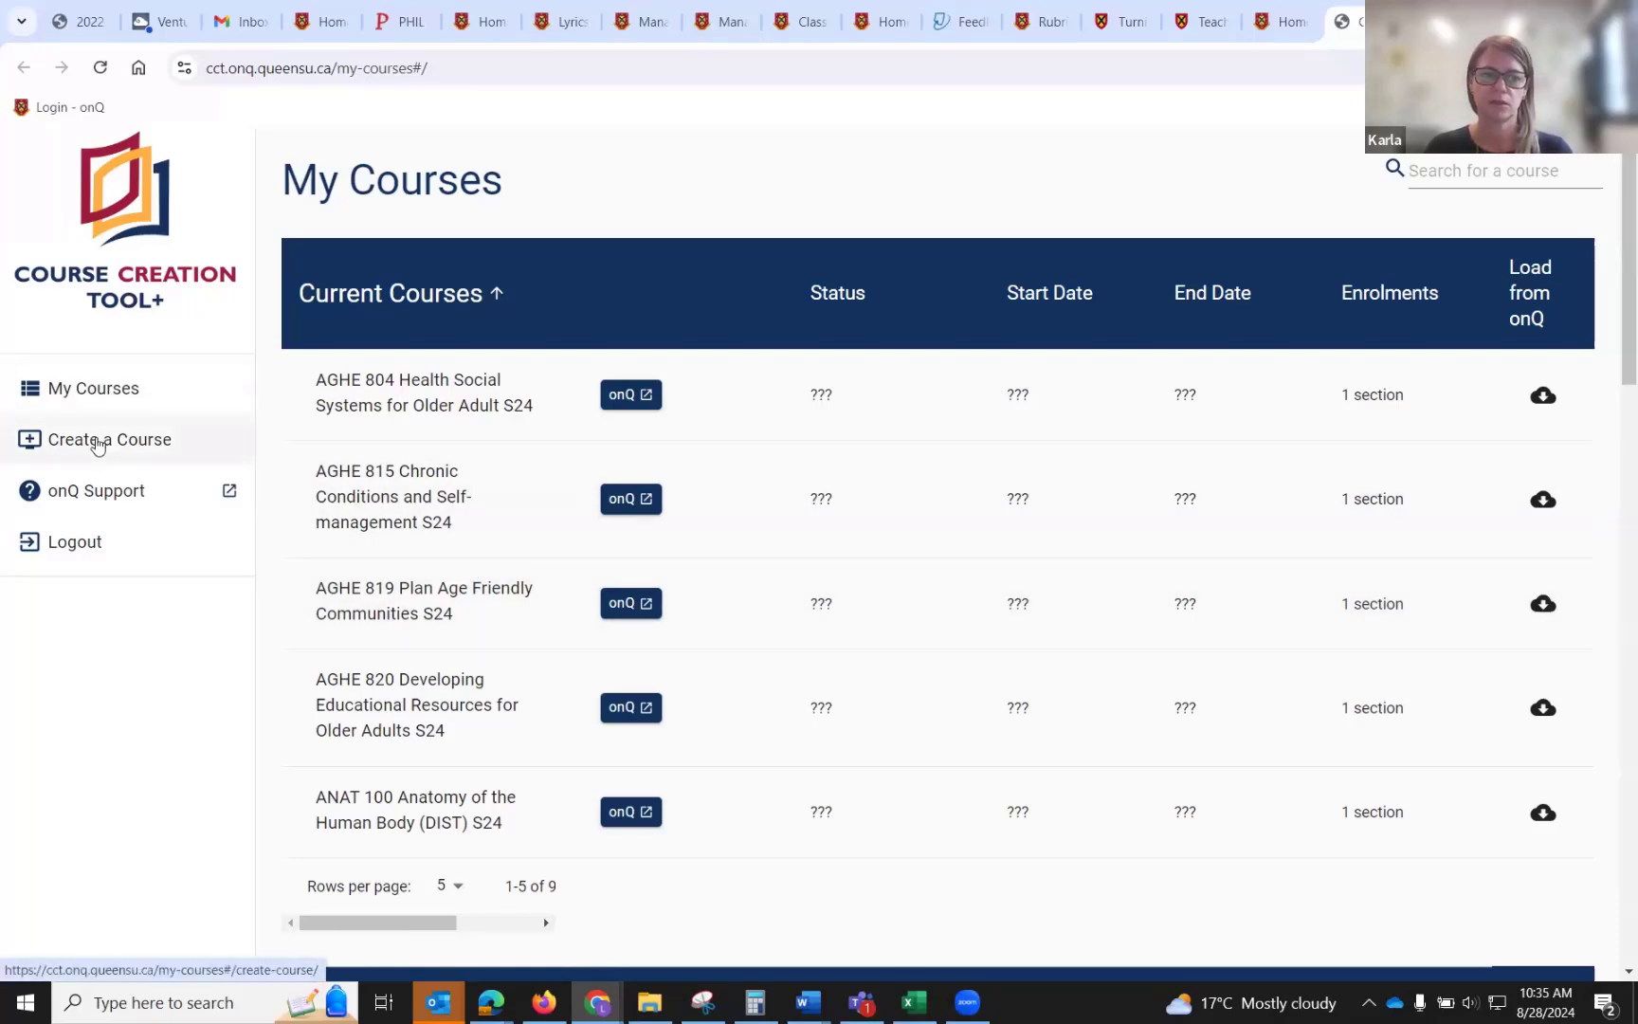
Start creating a course linked to PeopleSoft enrolments and select SOCY 122 Introduction to Sociology FW24/25.
left_click(98, 446)
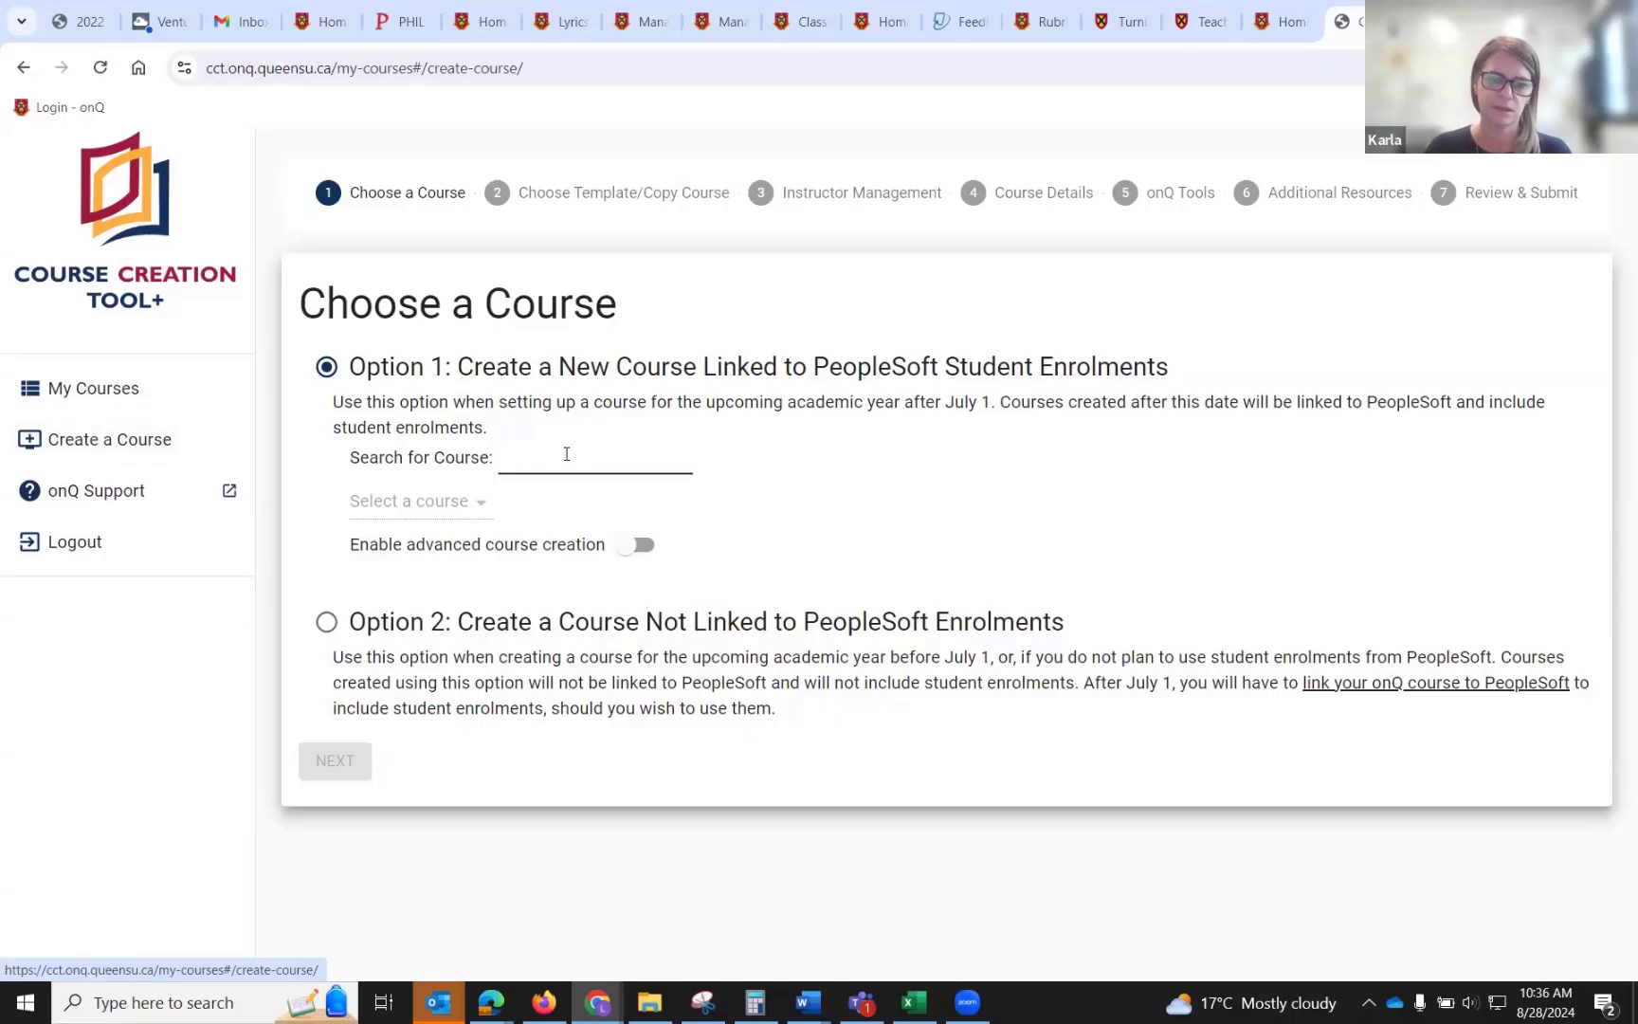
left_click(567, 454)
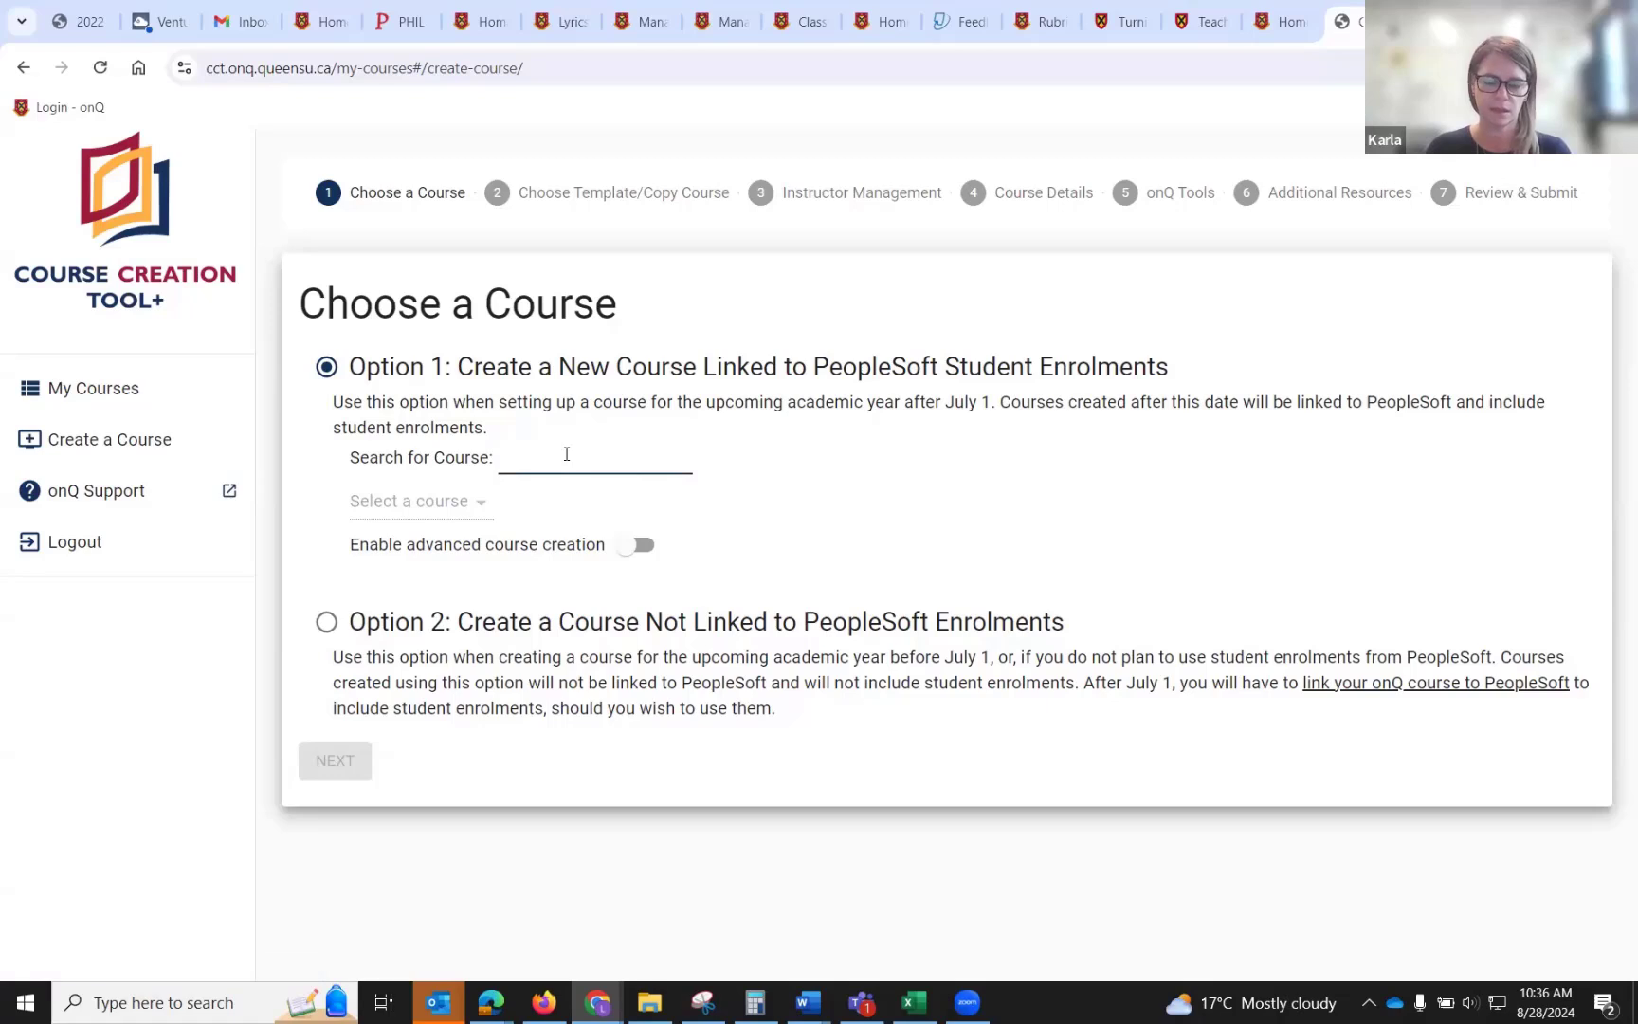
type("socy")
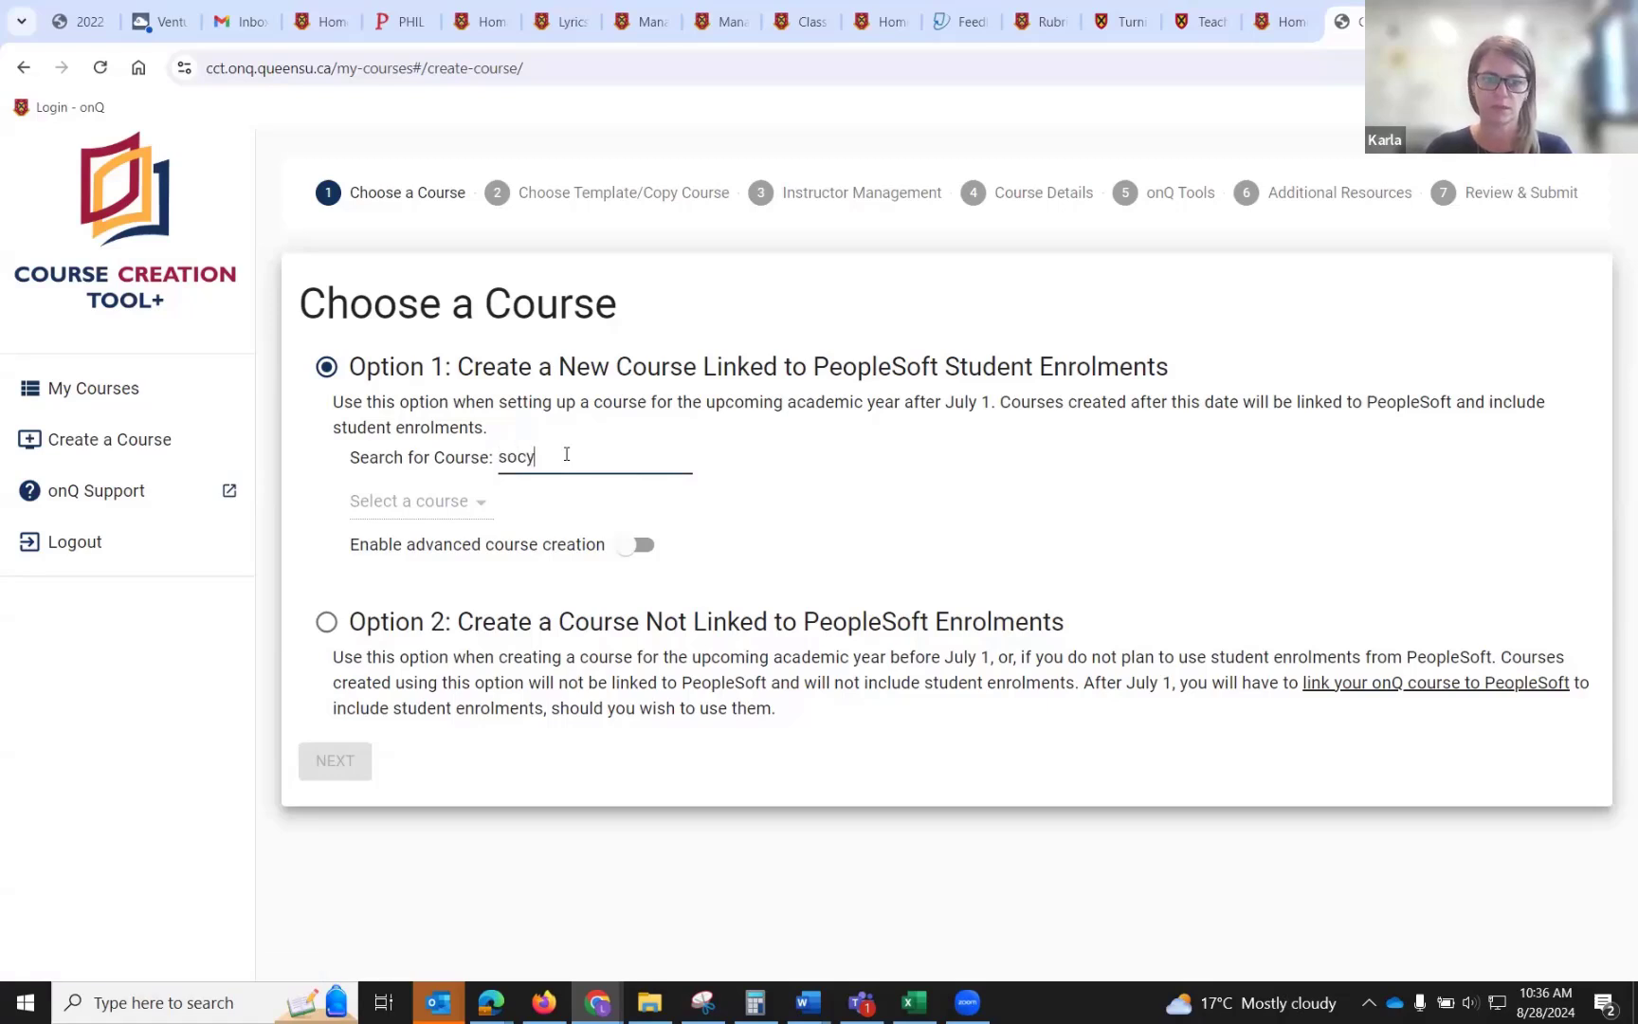
type(" 122")
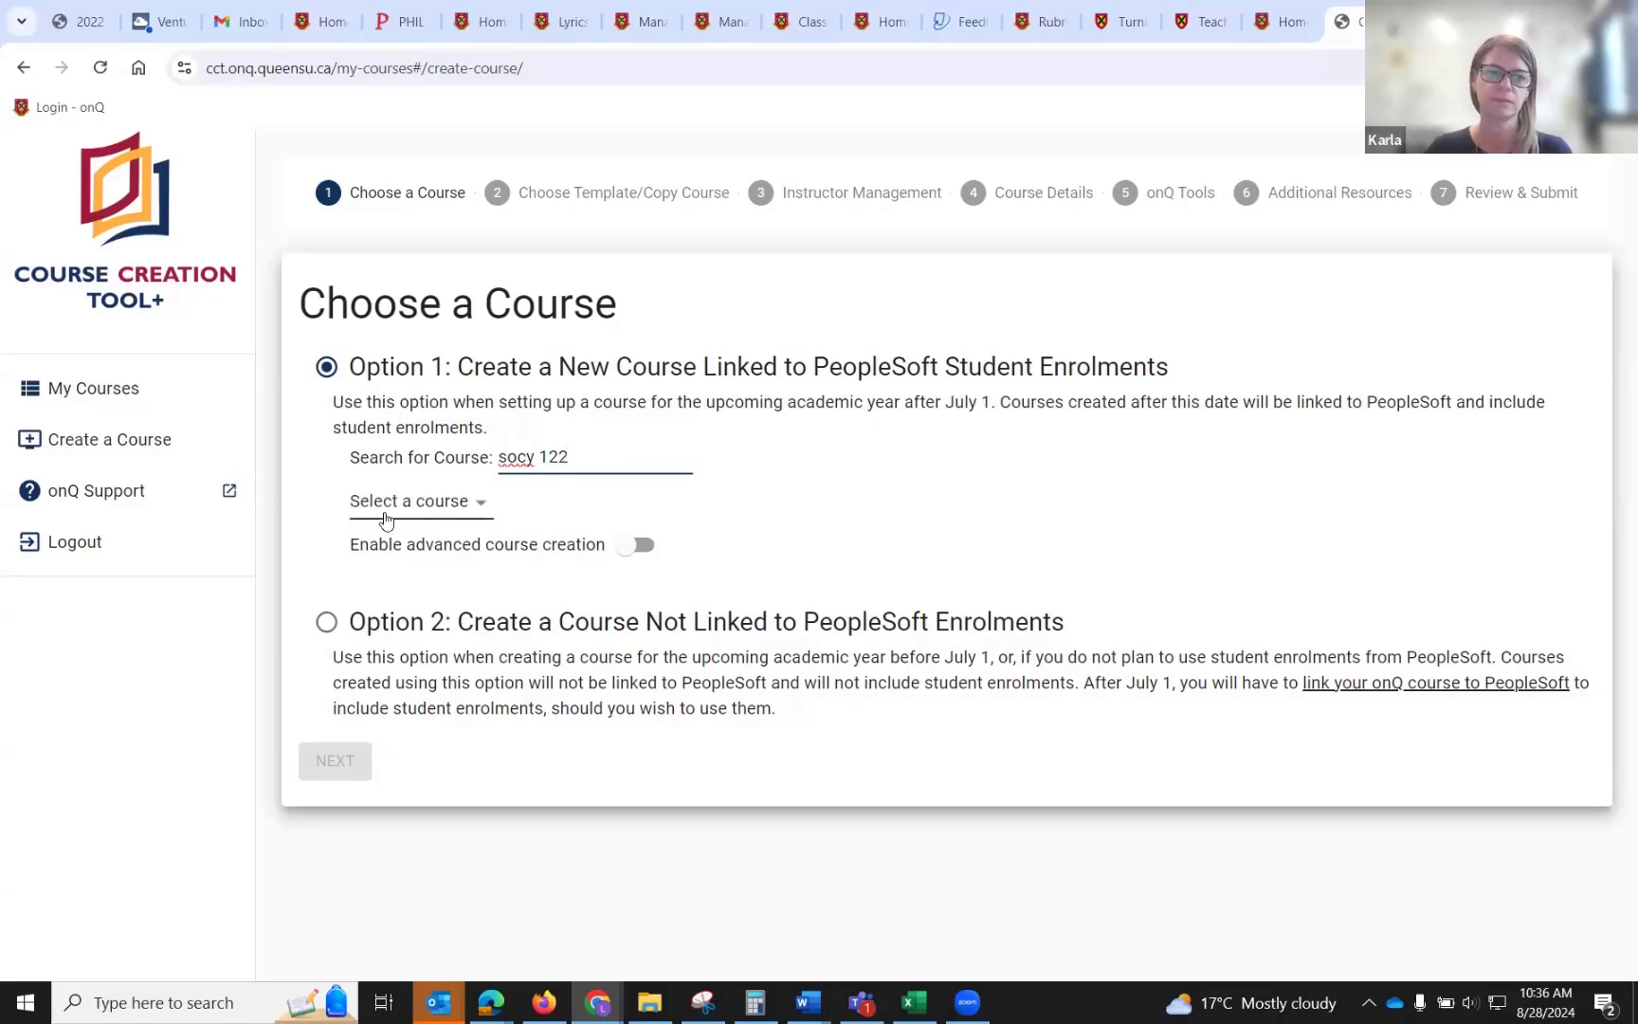
left_click(385, 519)
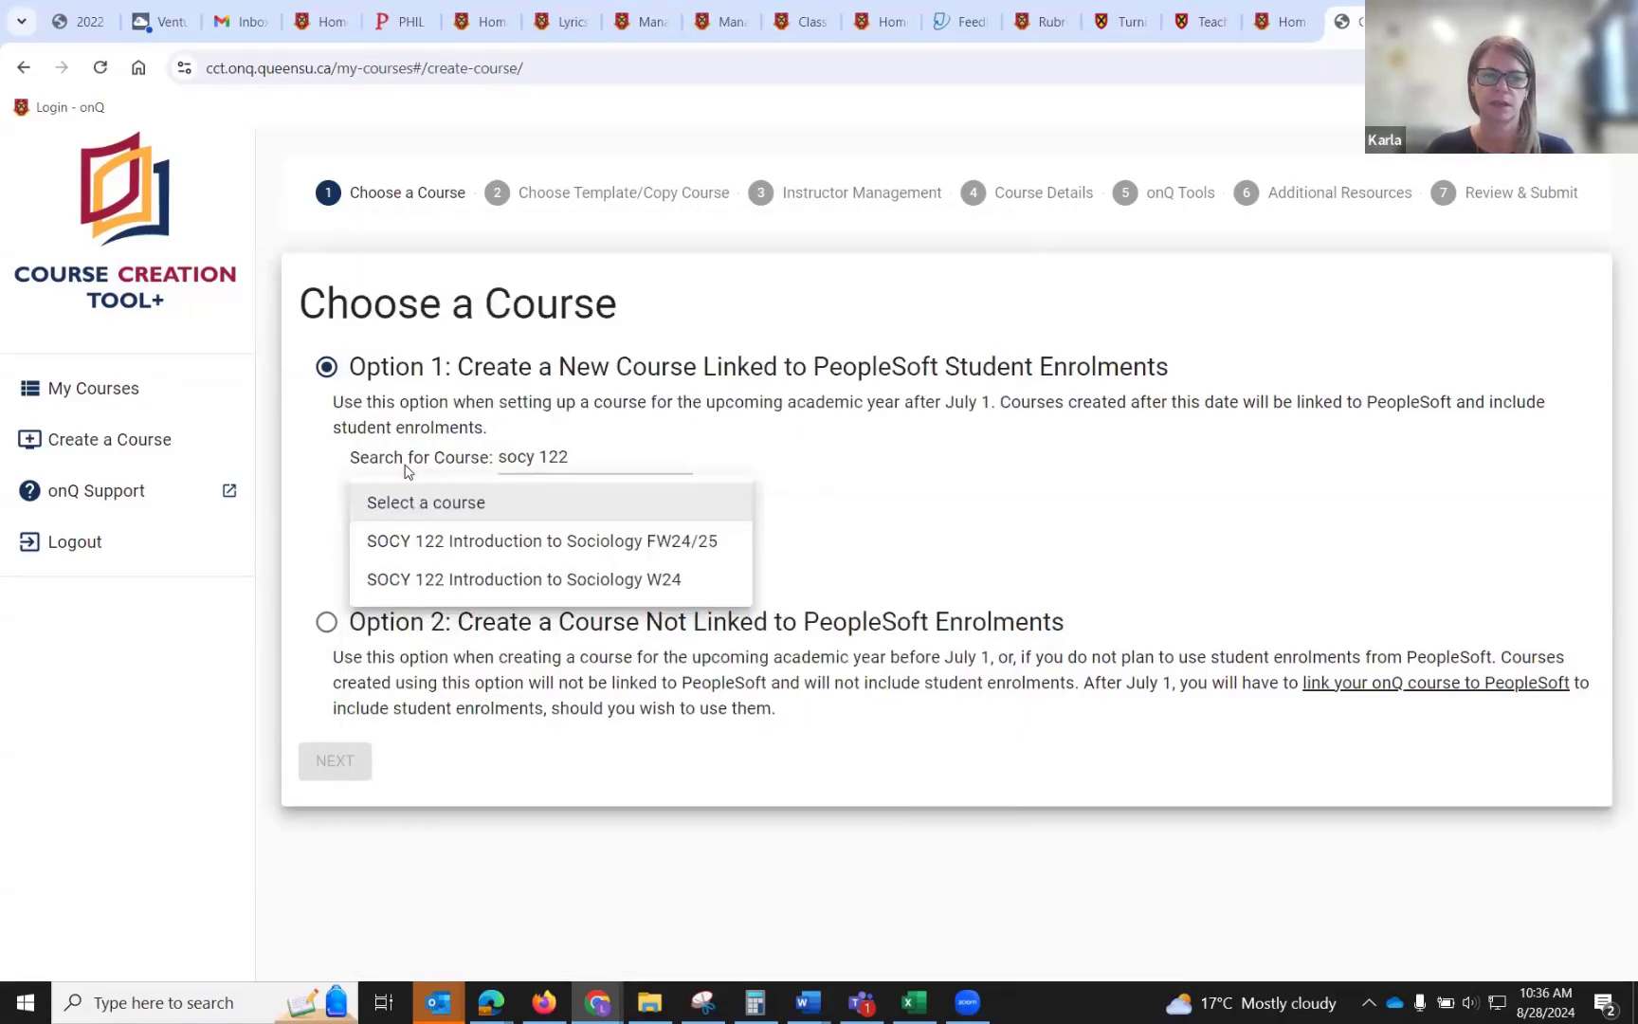
left_click(418, 550)
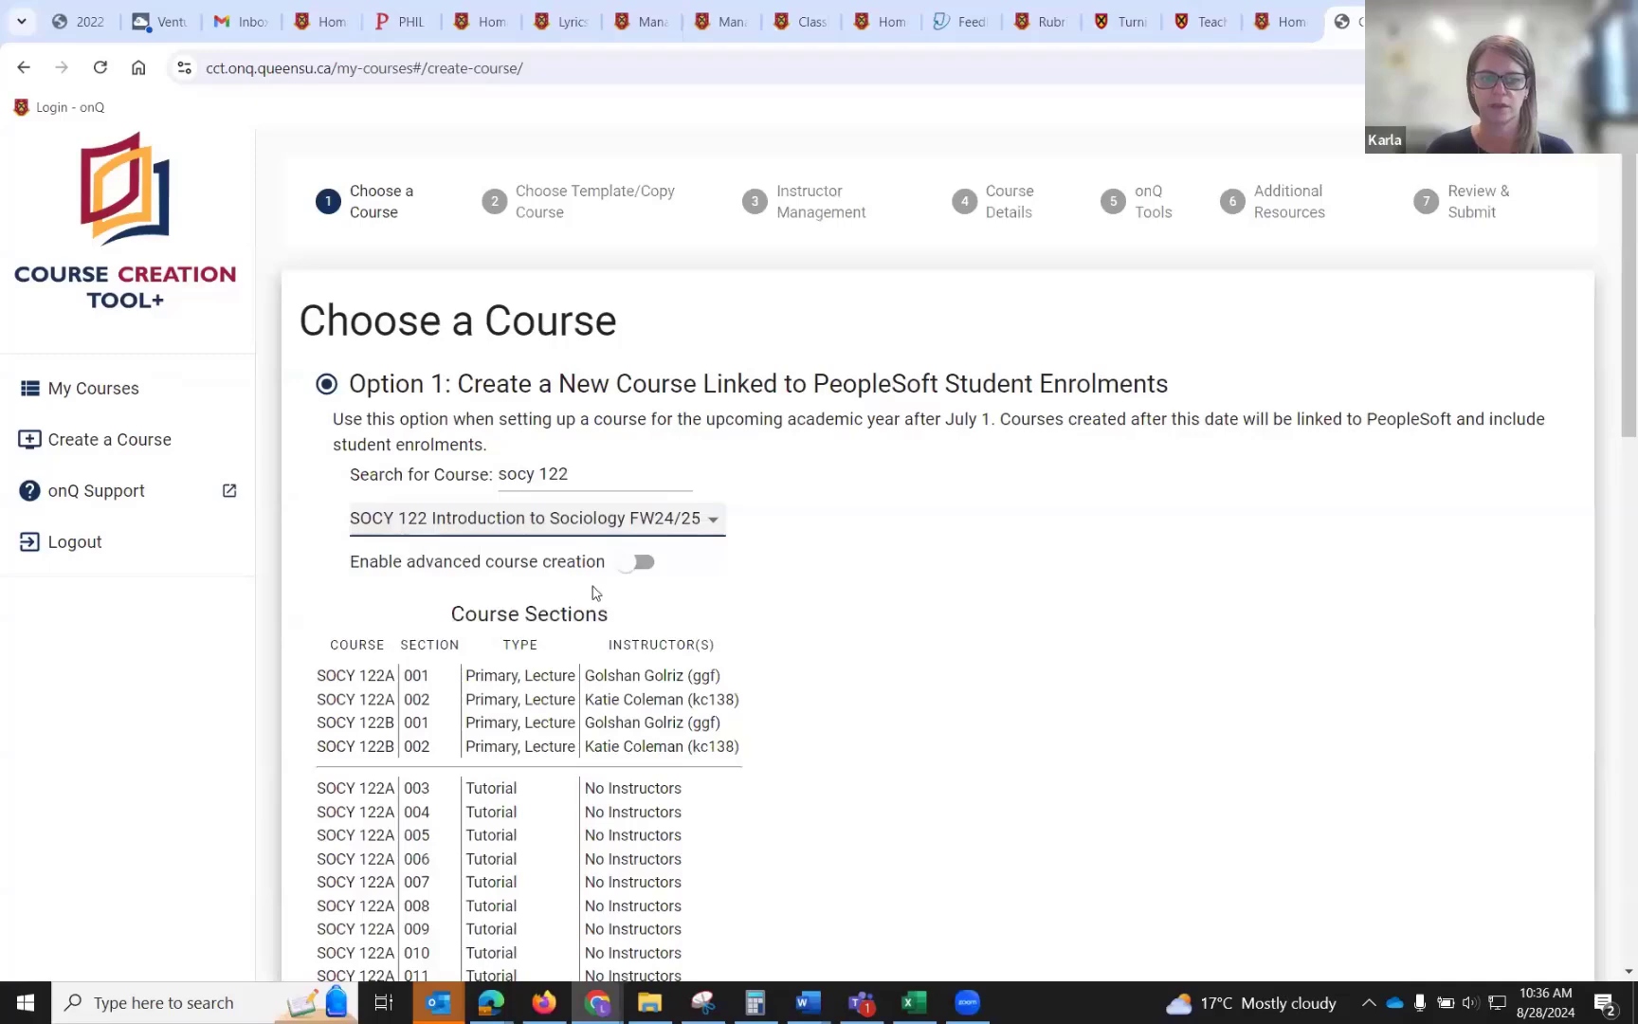
Review the listed course sections and continue to the template step.
scroll(652, 637, "down", 2)
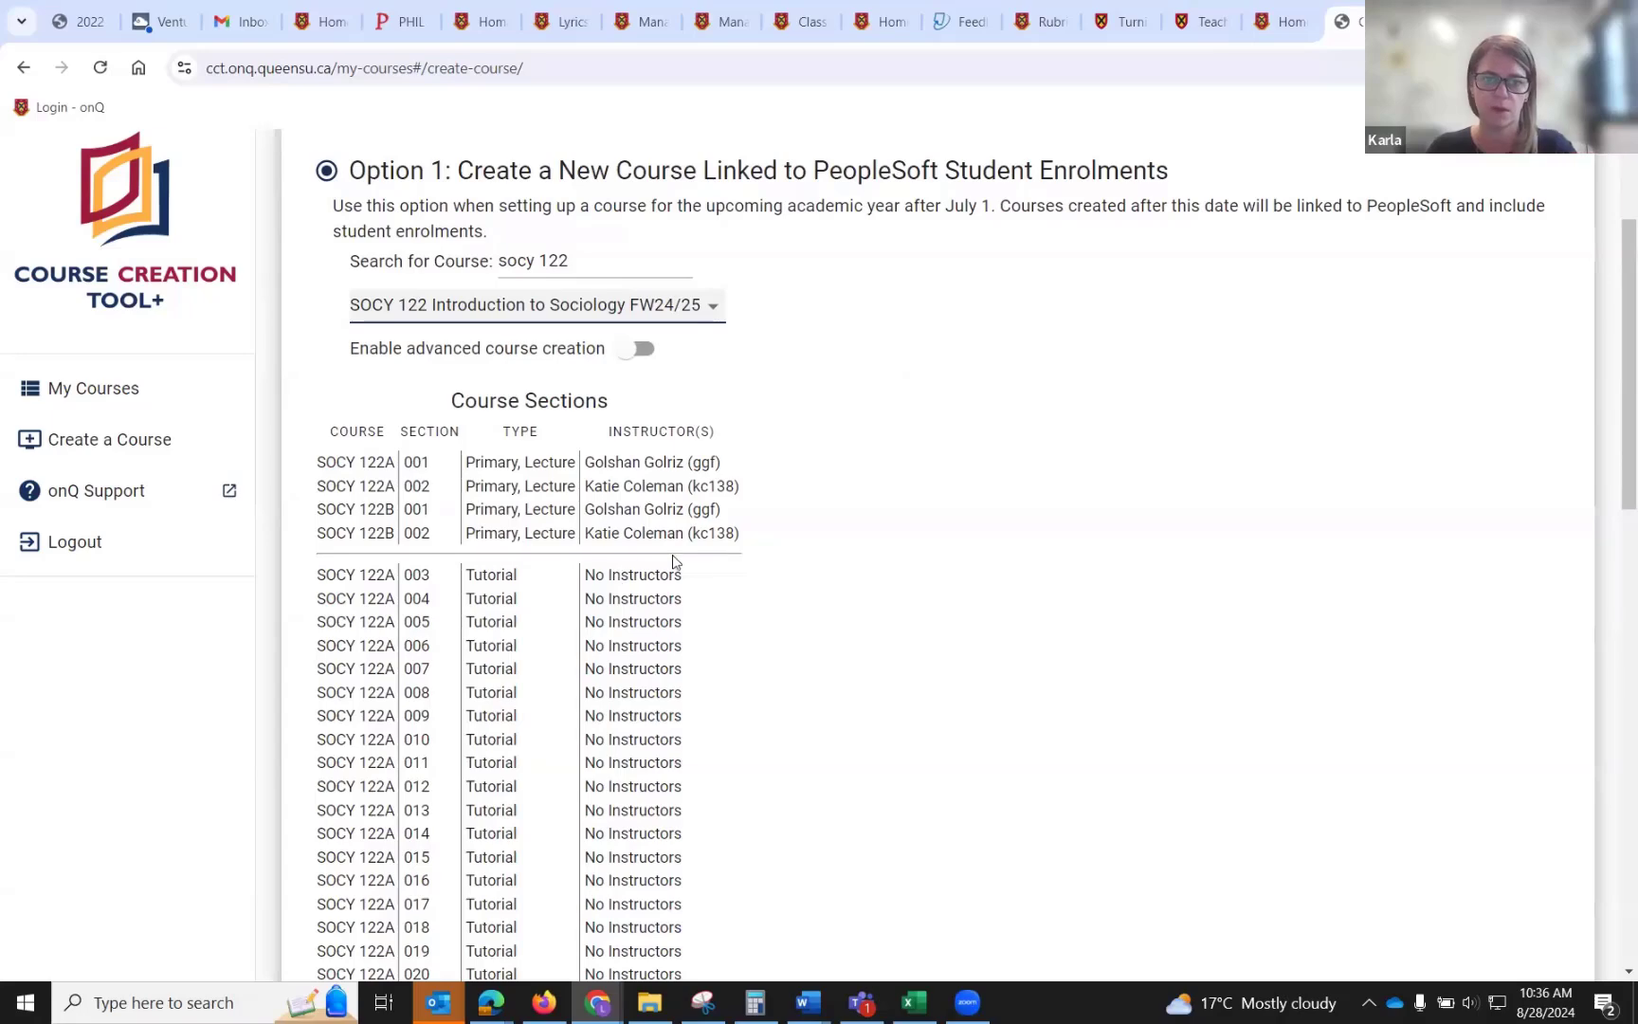
scroll(728, 612, "down", 2)
scroll(731, 614, "down", 10)
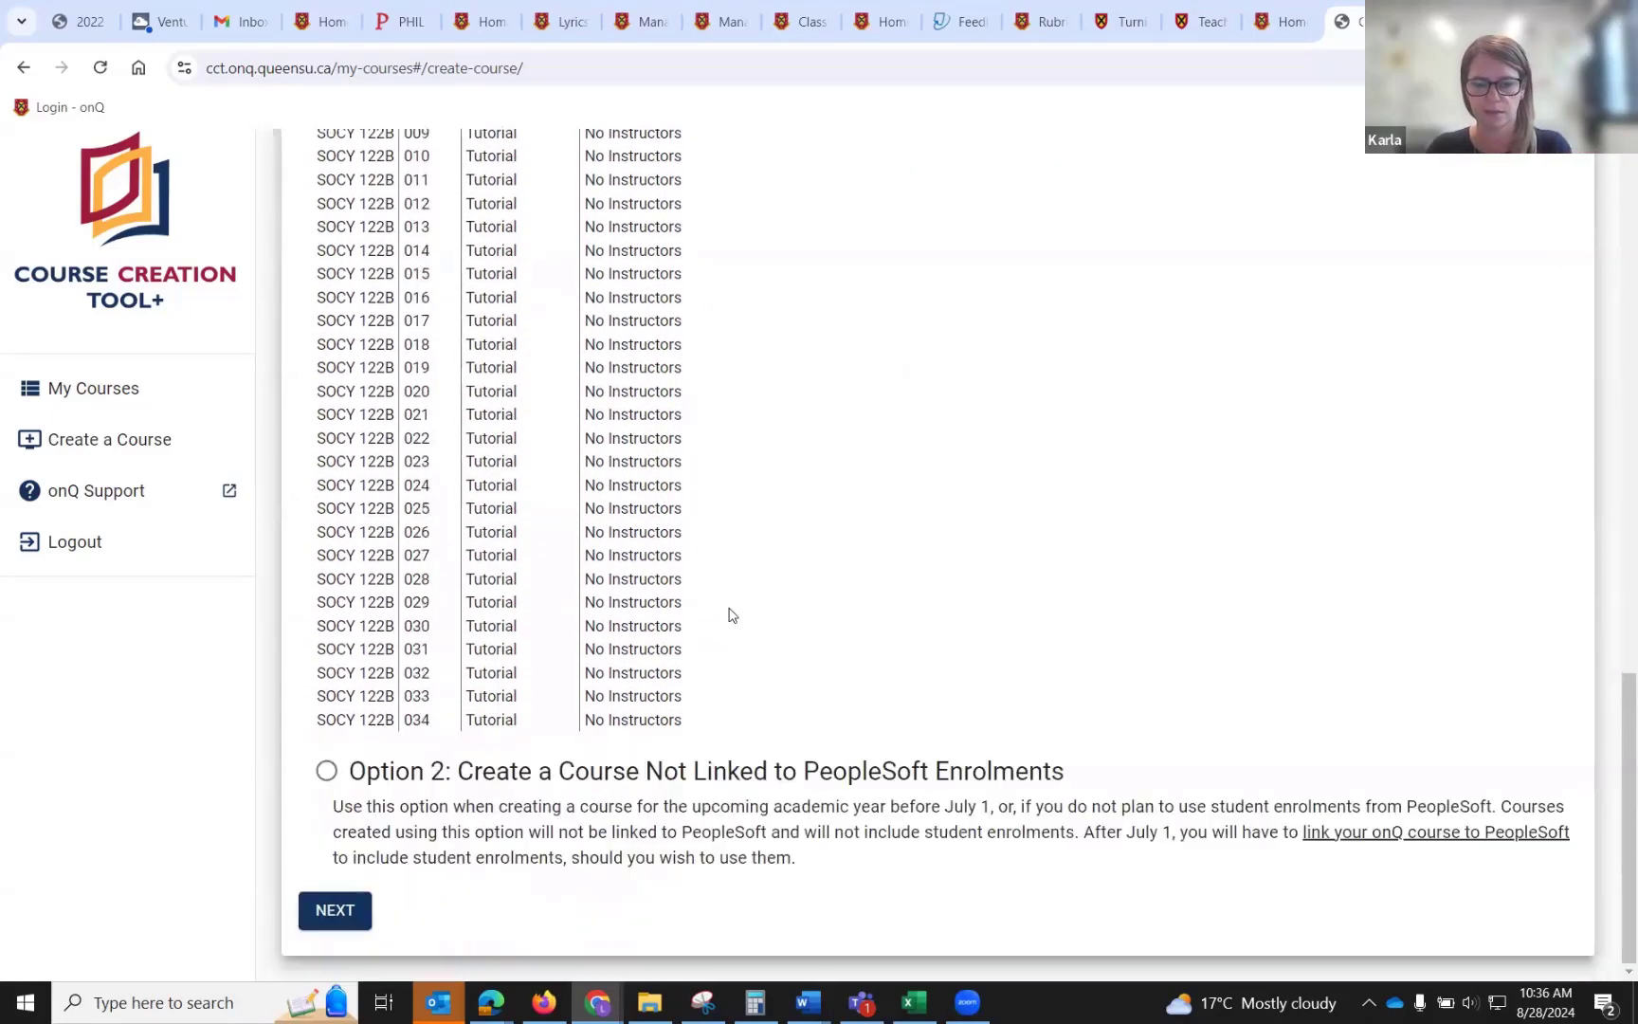
left_click(353, 909)
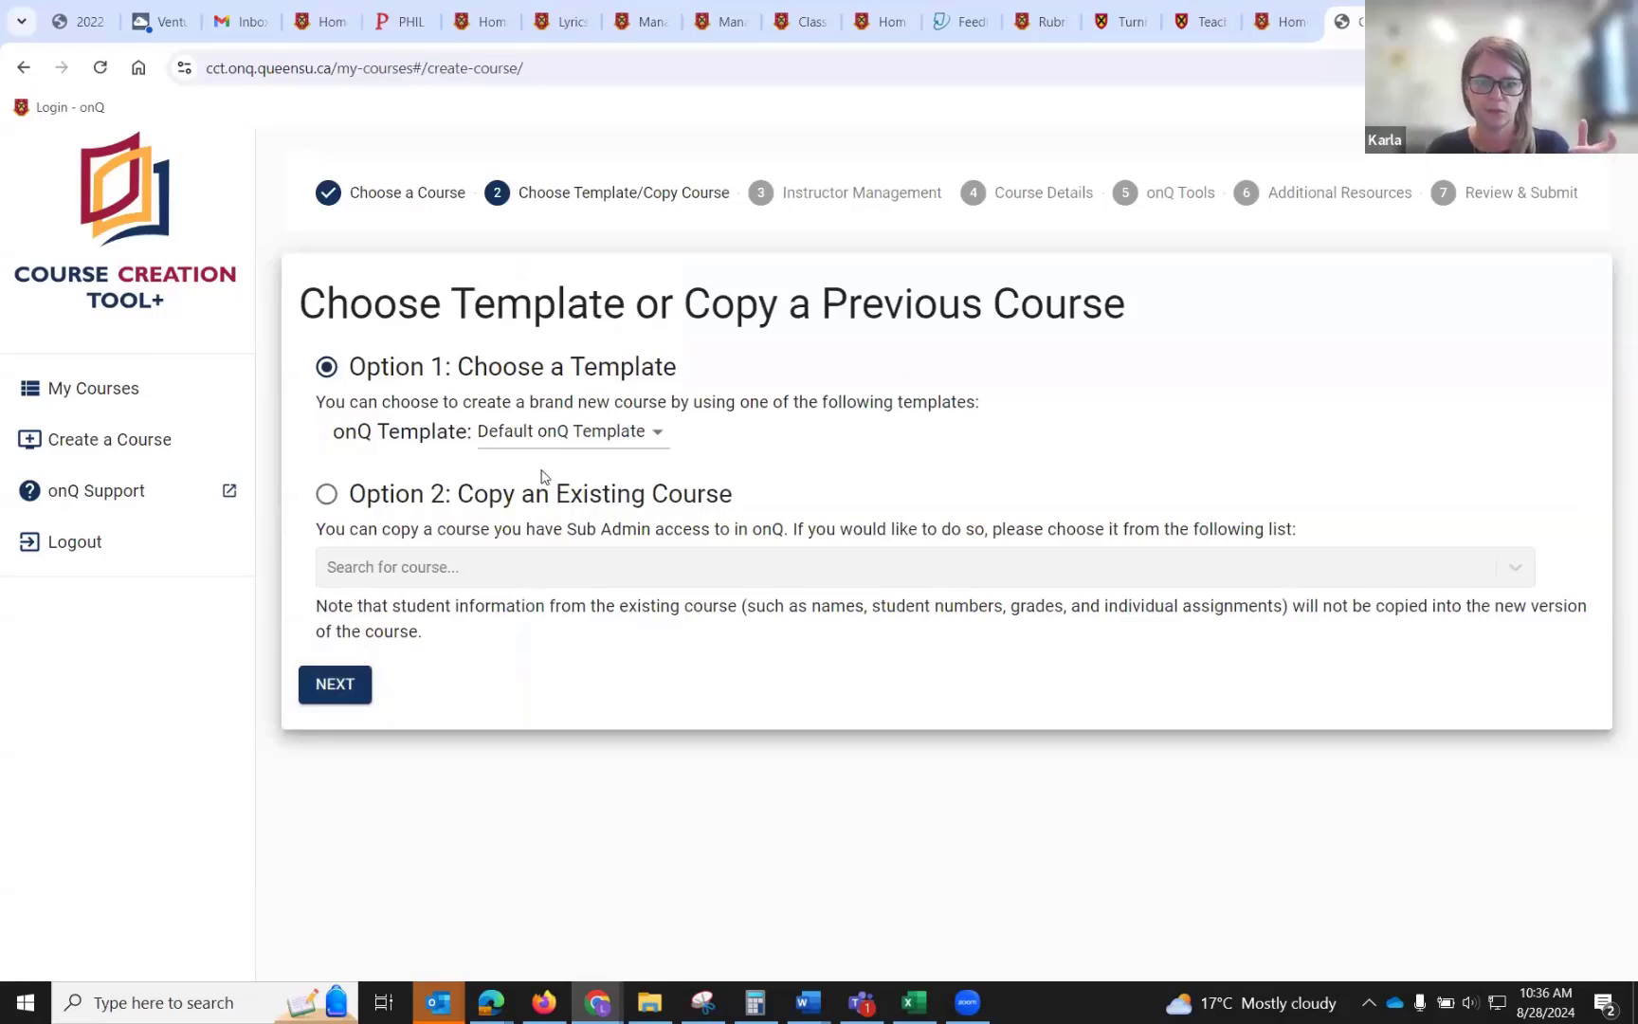
Keep the Default onQ Template and the listed course instructors, advancing to Course Details.
left_click(543, 438)
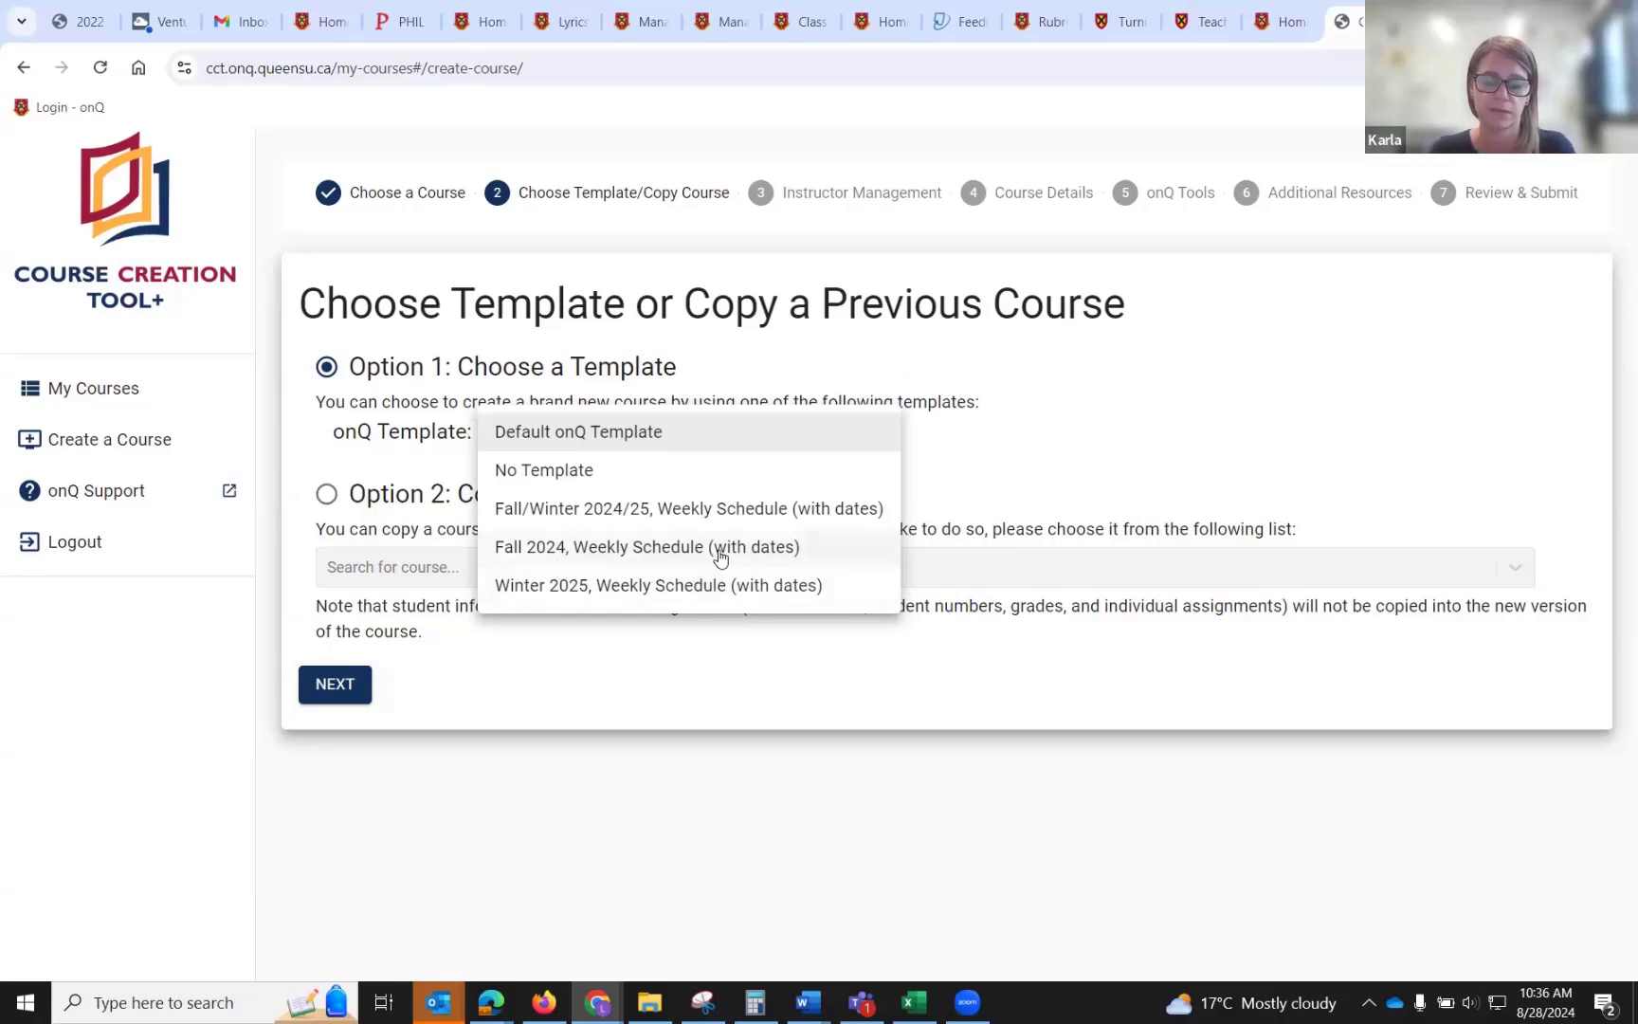
left_click(654, 666)
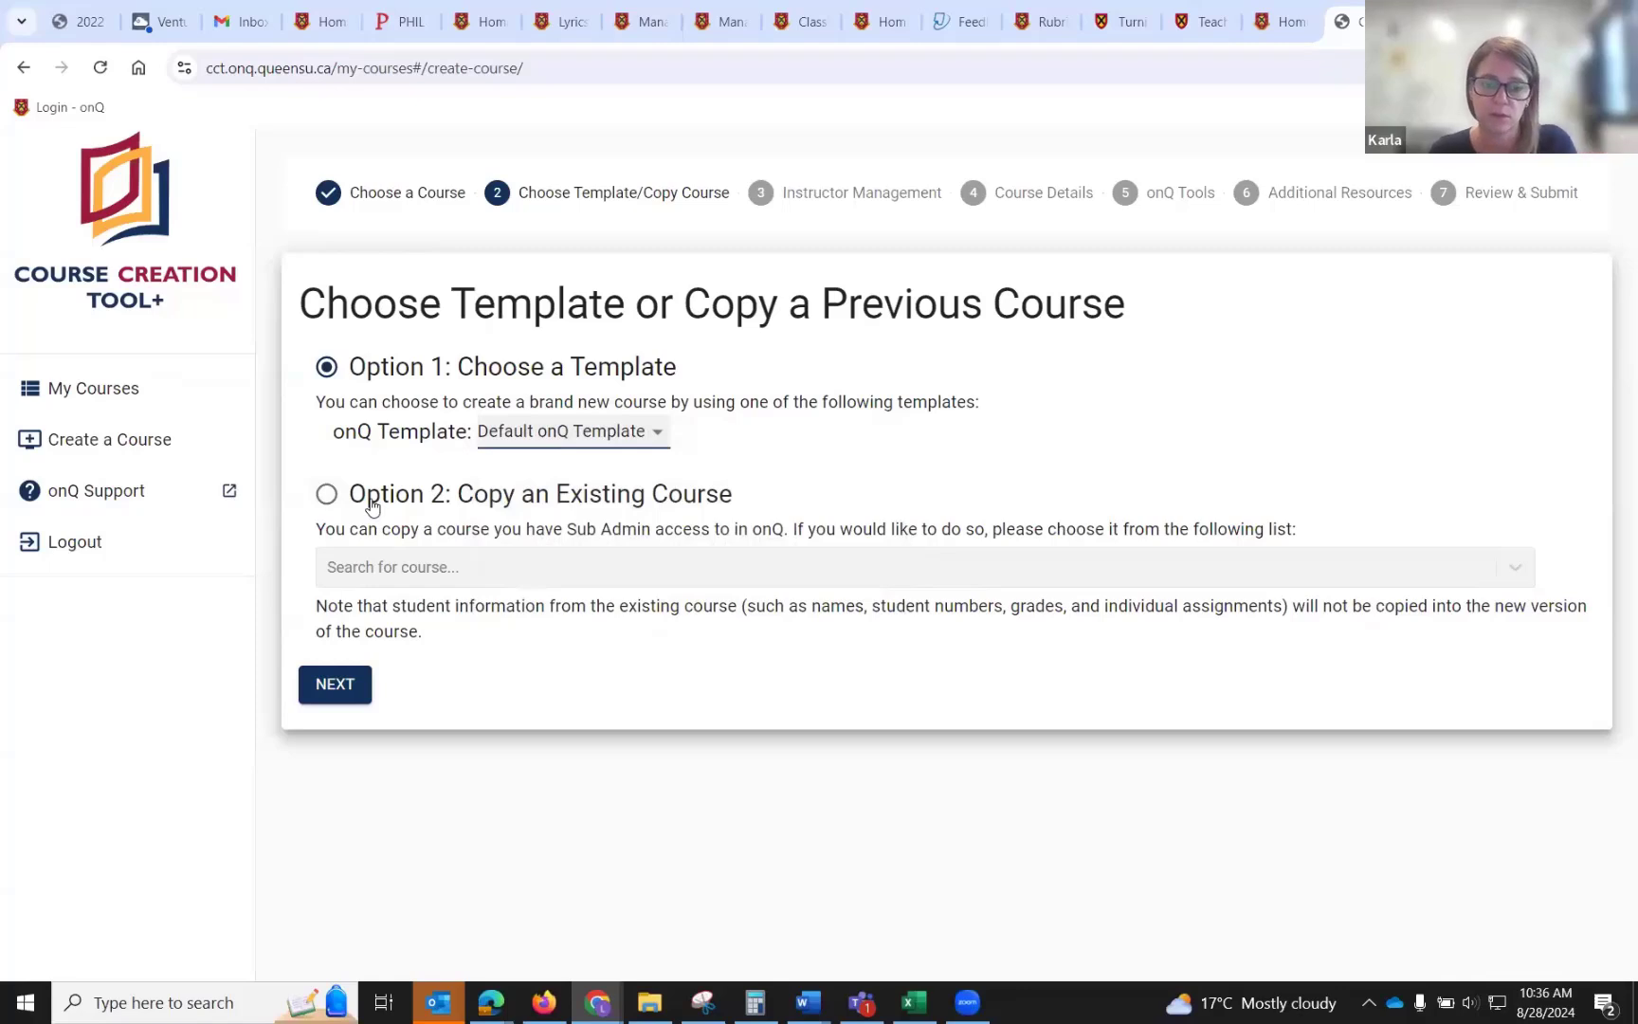
left_click(336, 686)
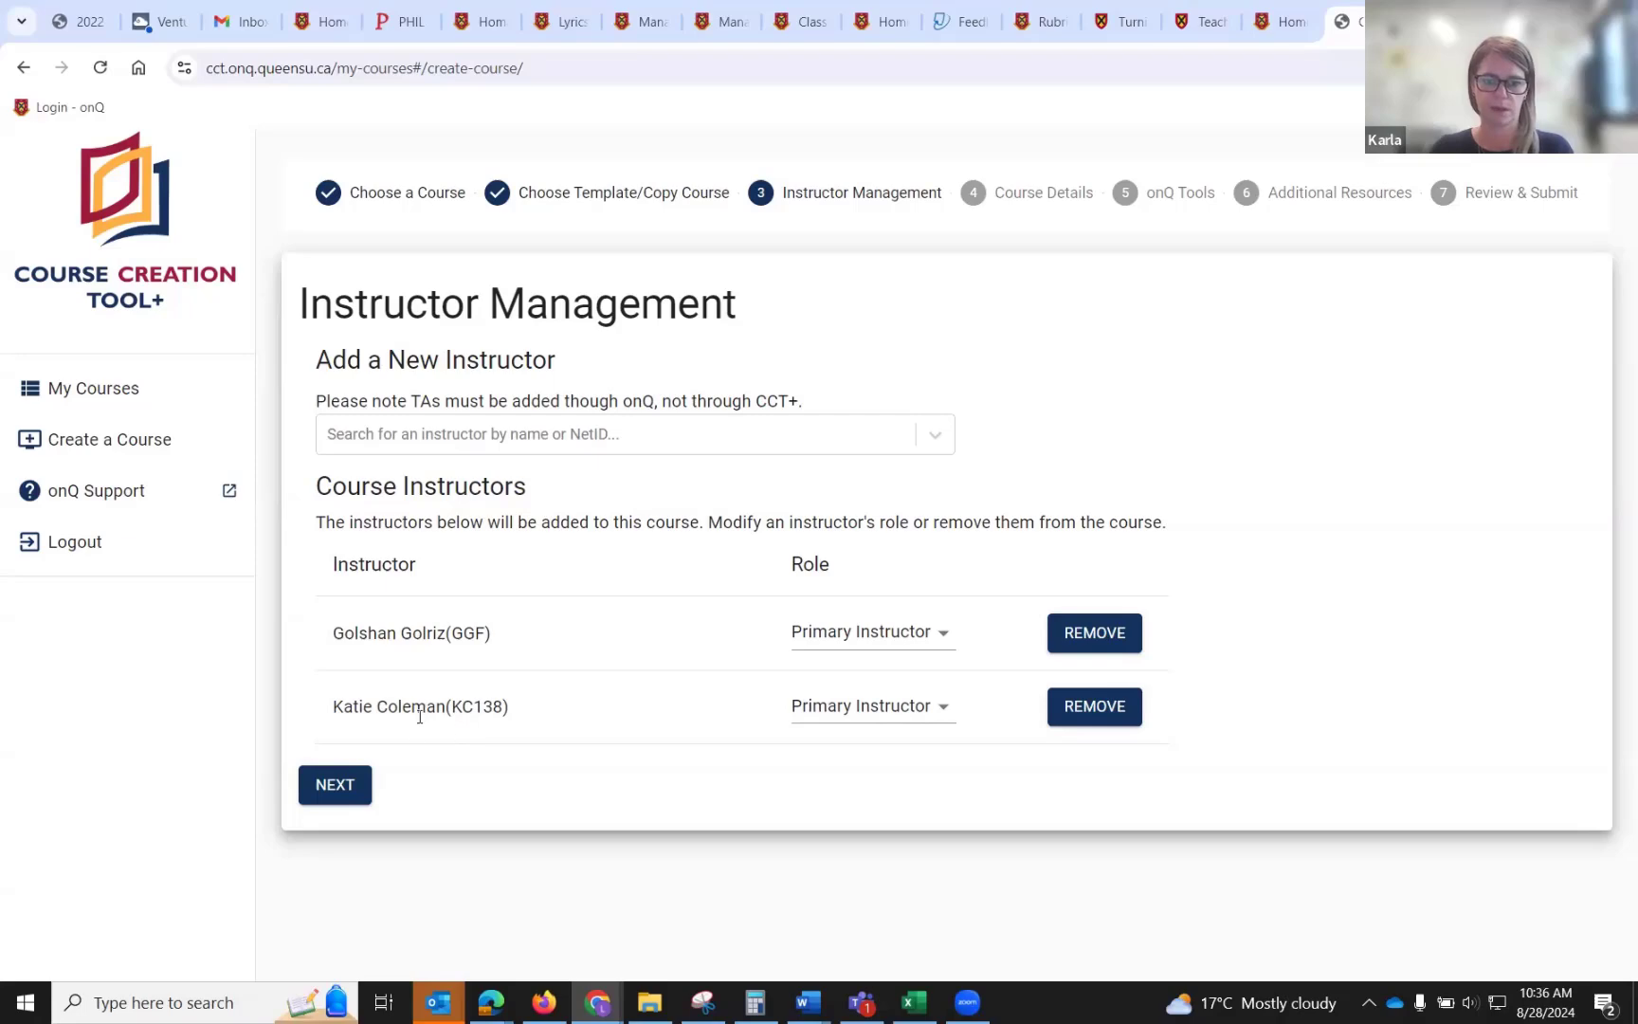
left_click(340, 796)
Set the course program to Sociology P and continue to the onQ Tools step.
left_click(486, 543)
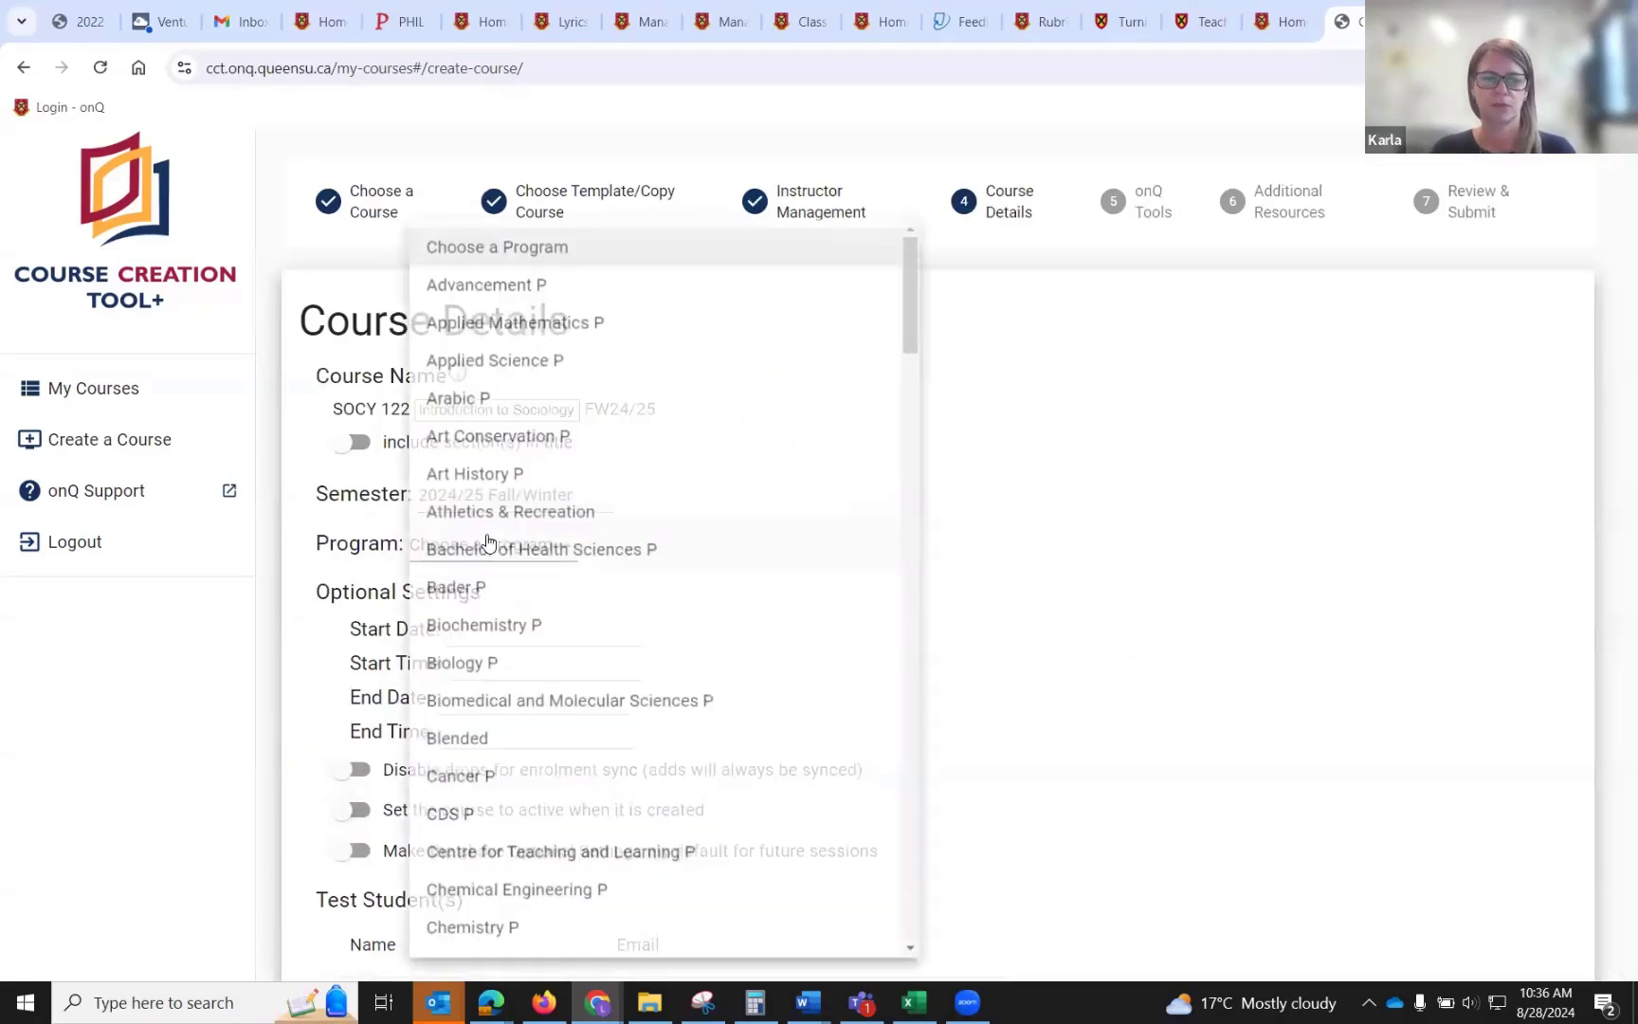
scroll(501, 592, "down", 10)
scroll(503, 621, "down", 20)
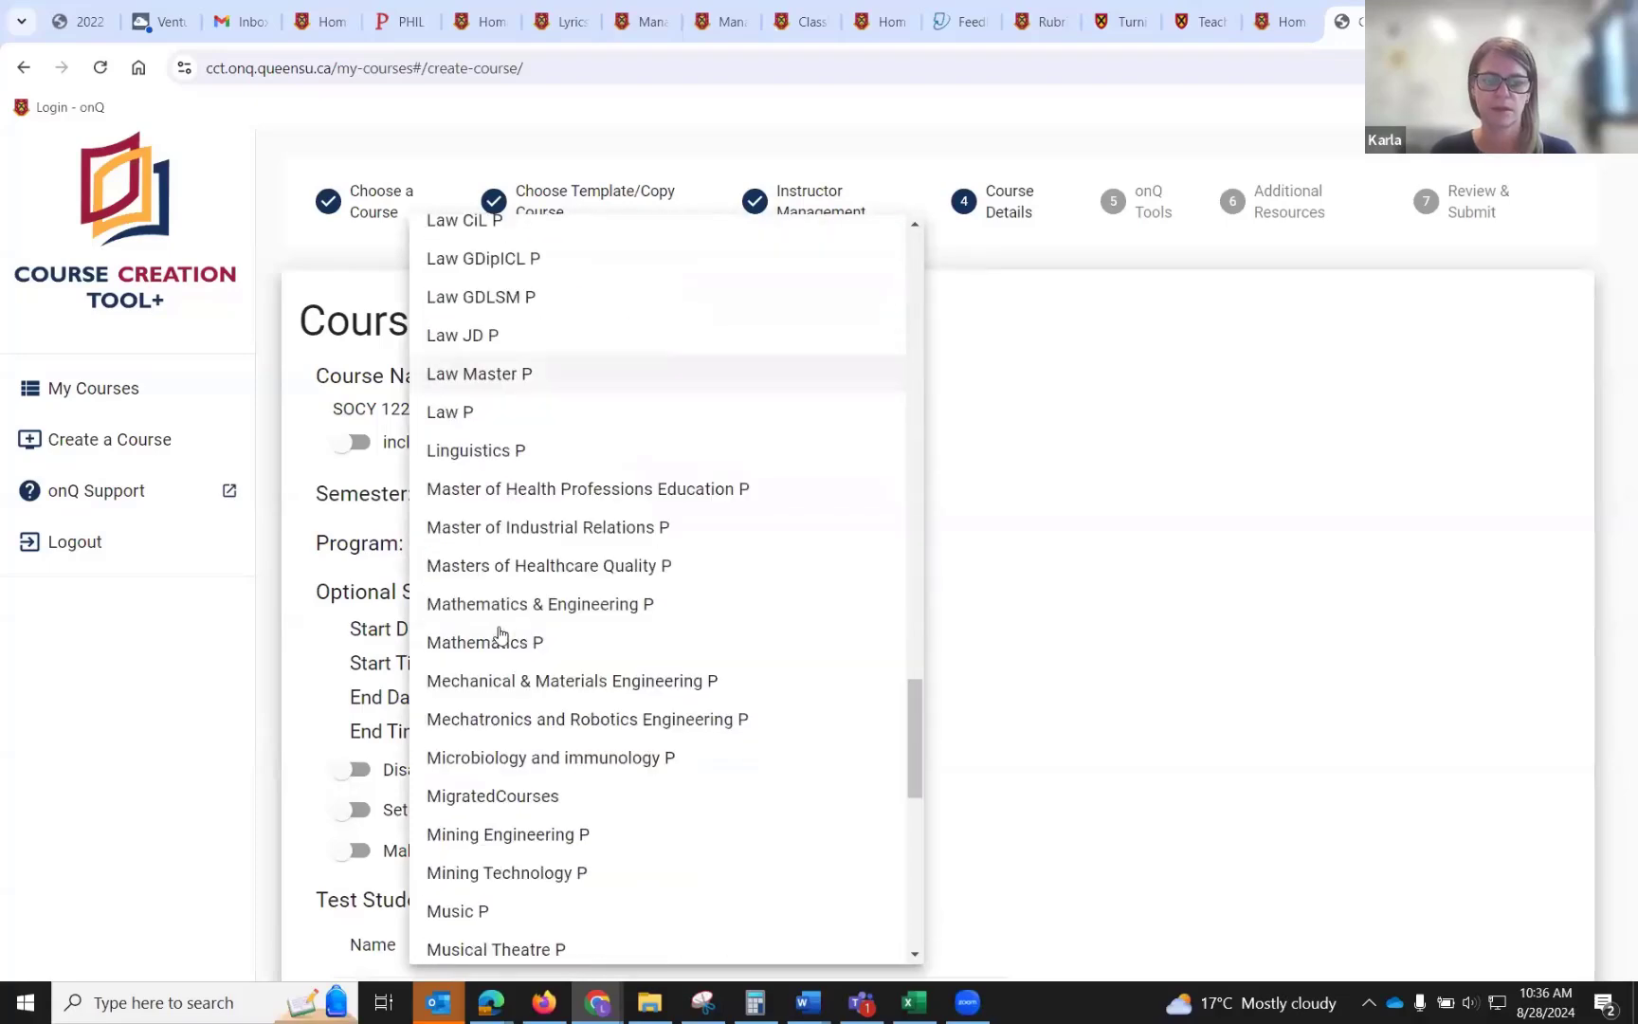
scroll(488, 773, "down", 3)
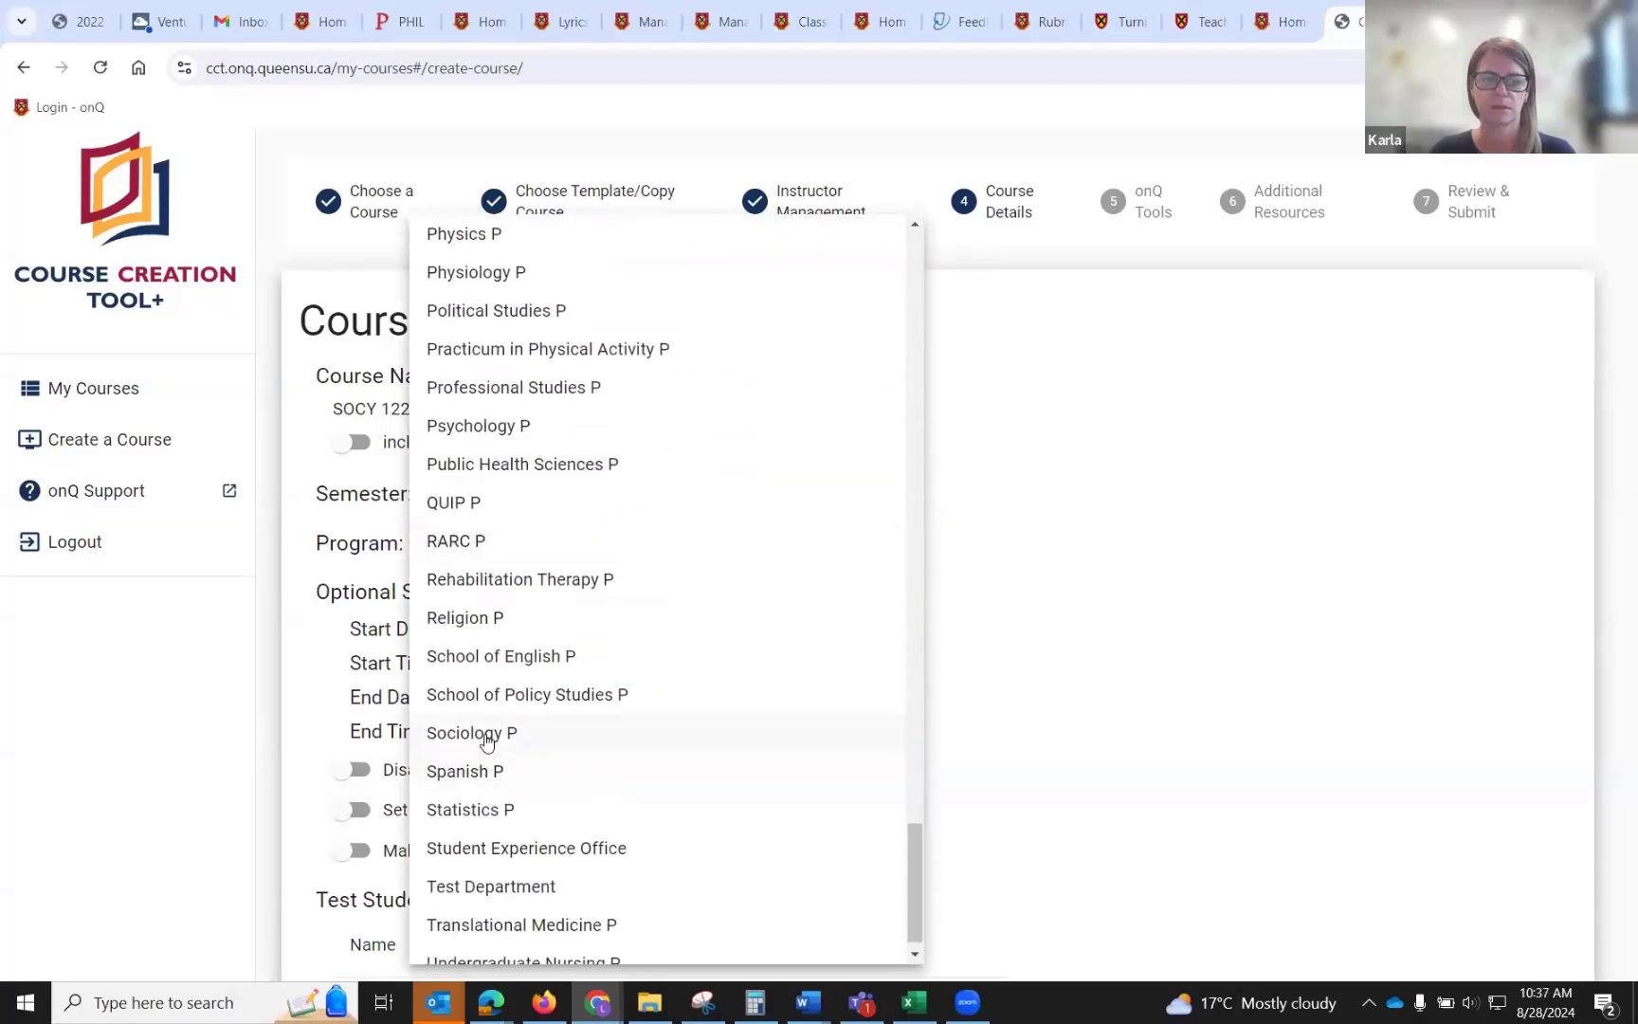
left_click(486, 735)
scroll(486, 732, "down", 3)
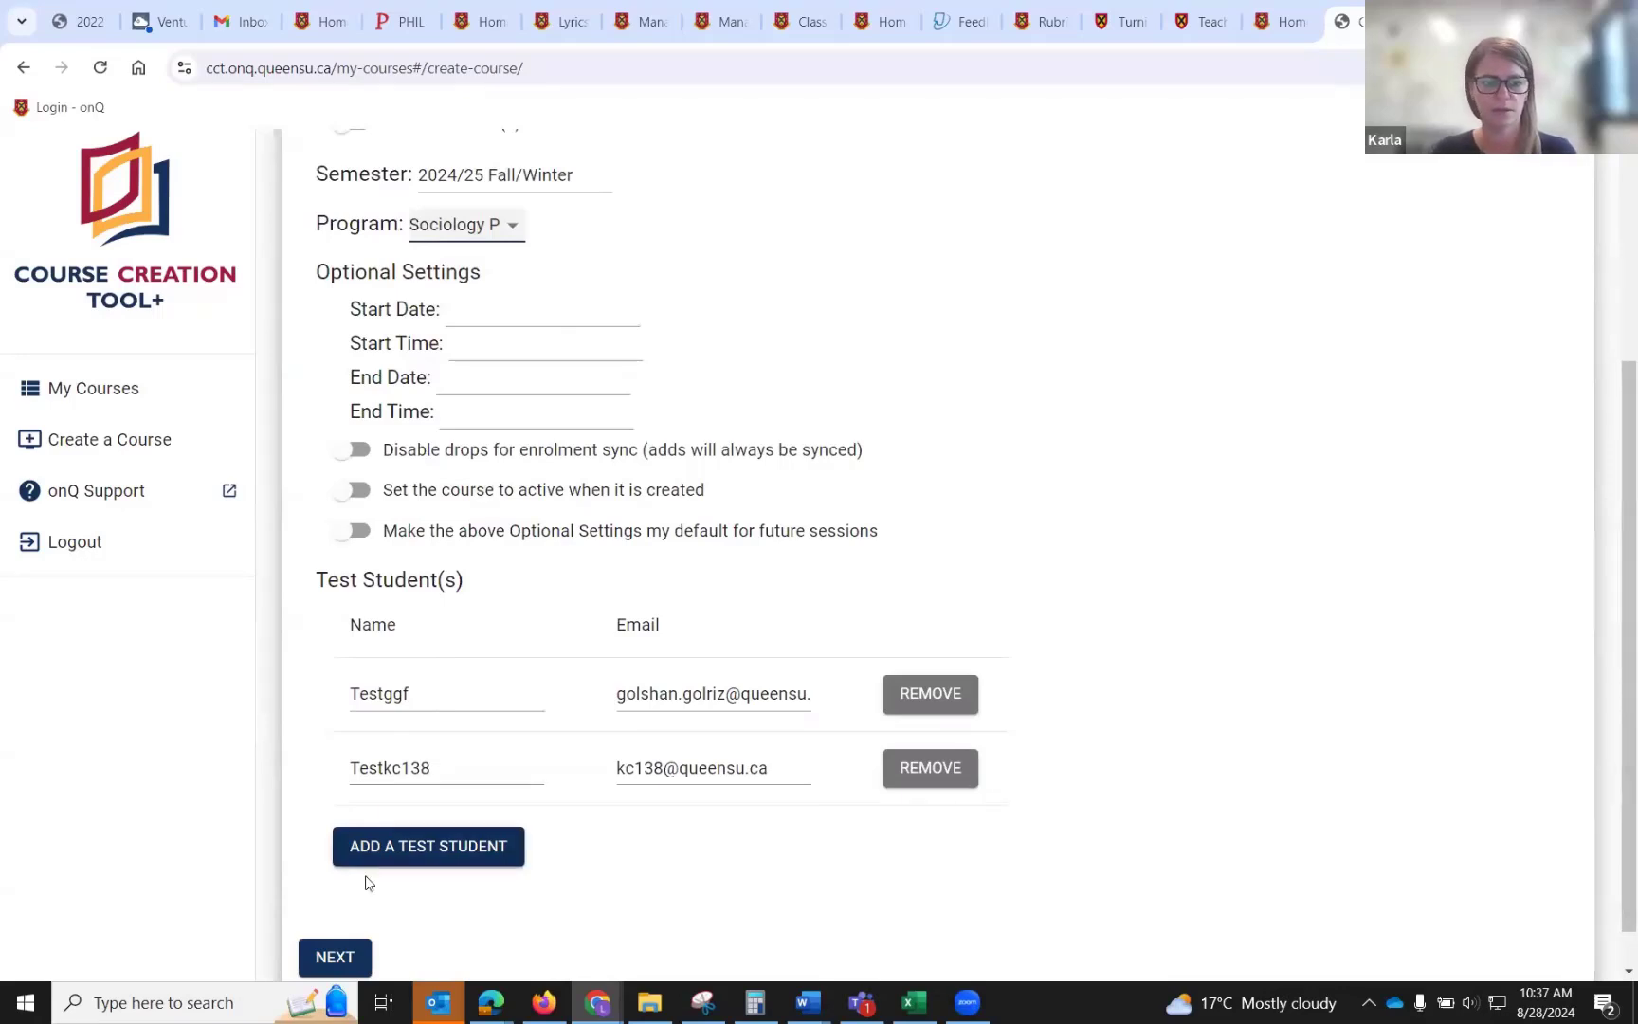
left_click(343, 955)
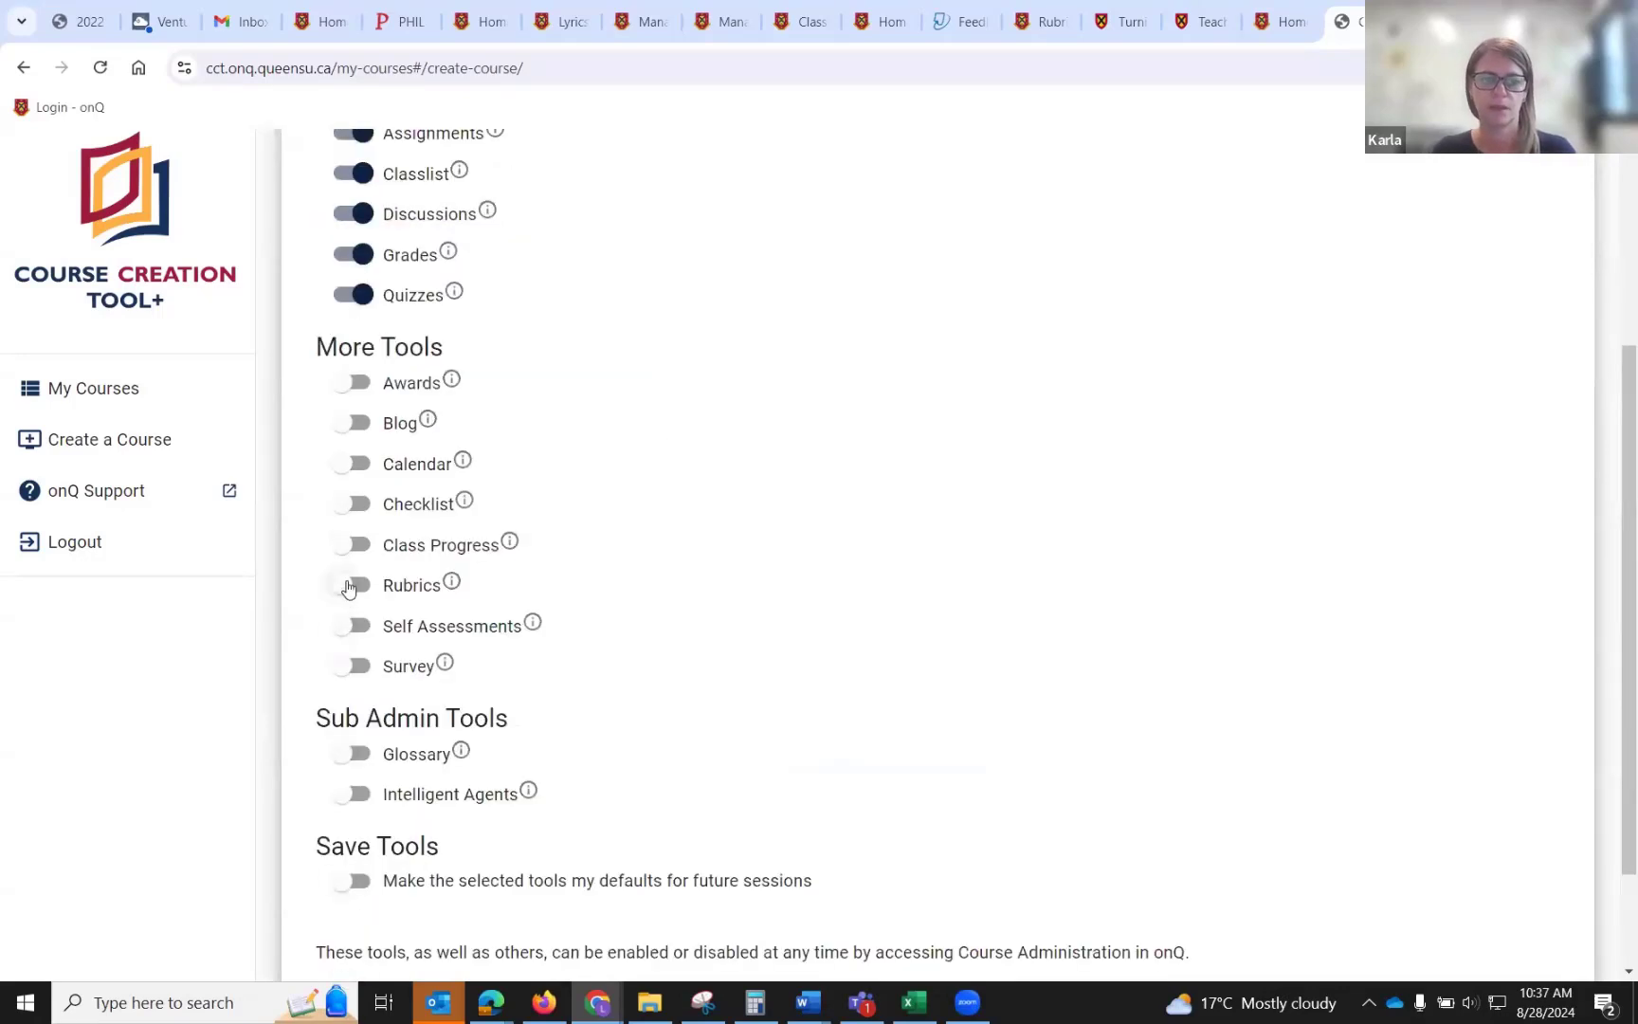
Enable the Calendar tool and continue to Additional Resources.
left_click(356, 463)
scroll(803, 509, "up", 3)
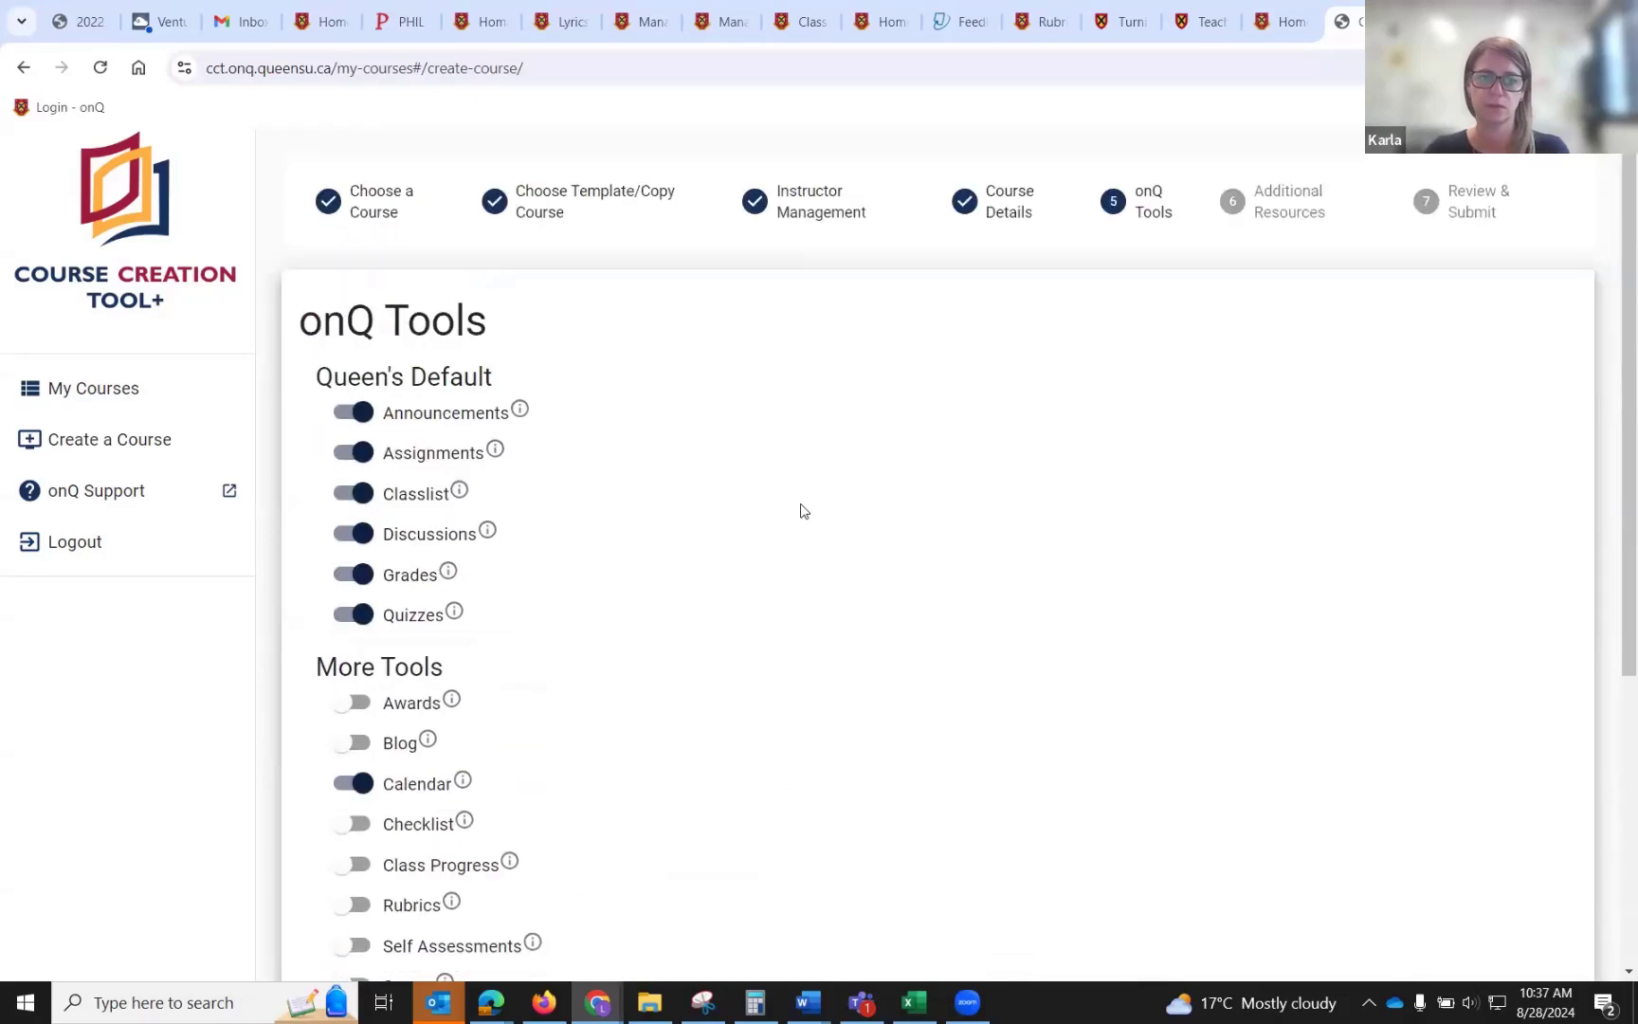
mouse_move(453, 579)
scroll(453, 578, "down", 2)
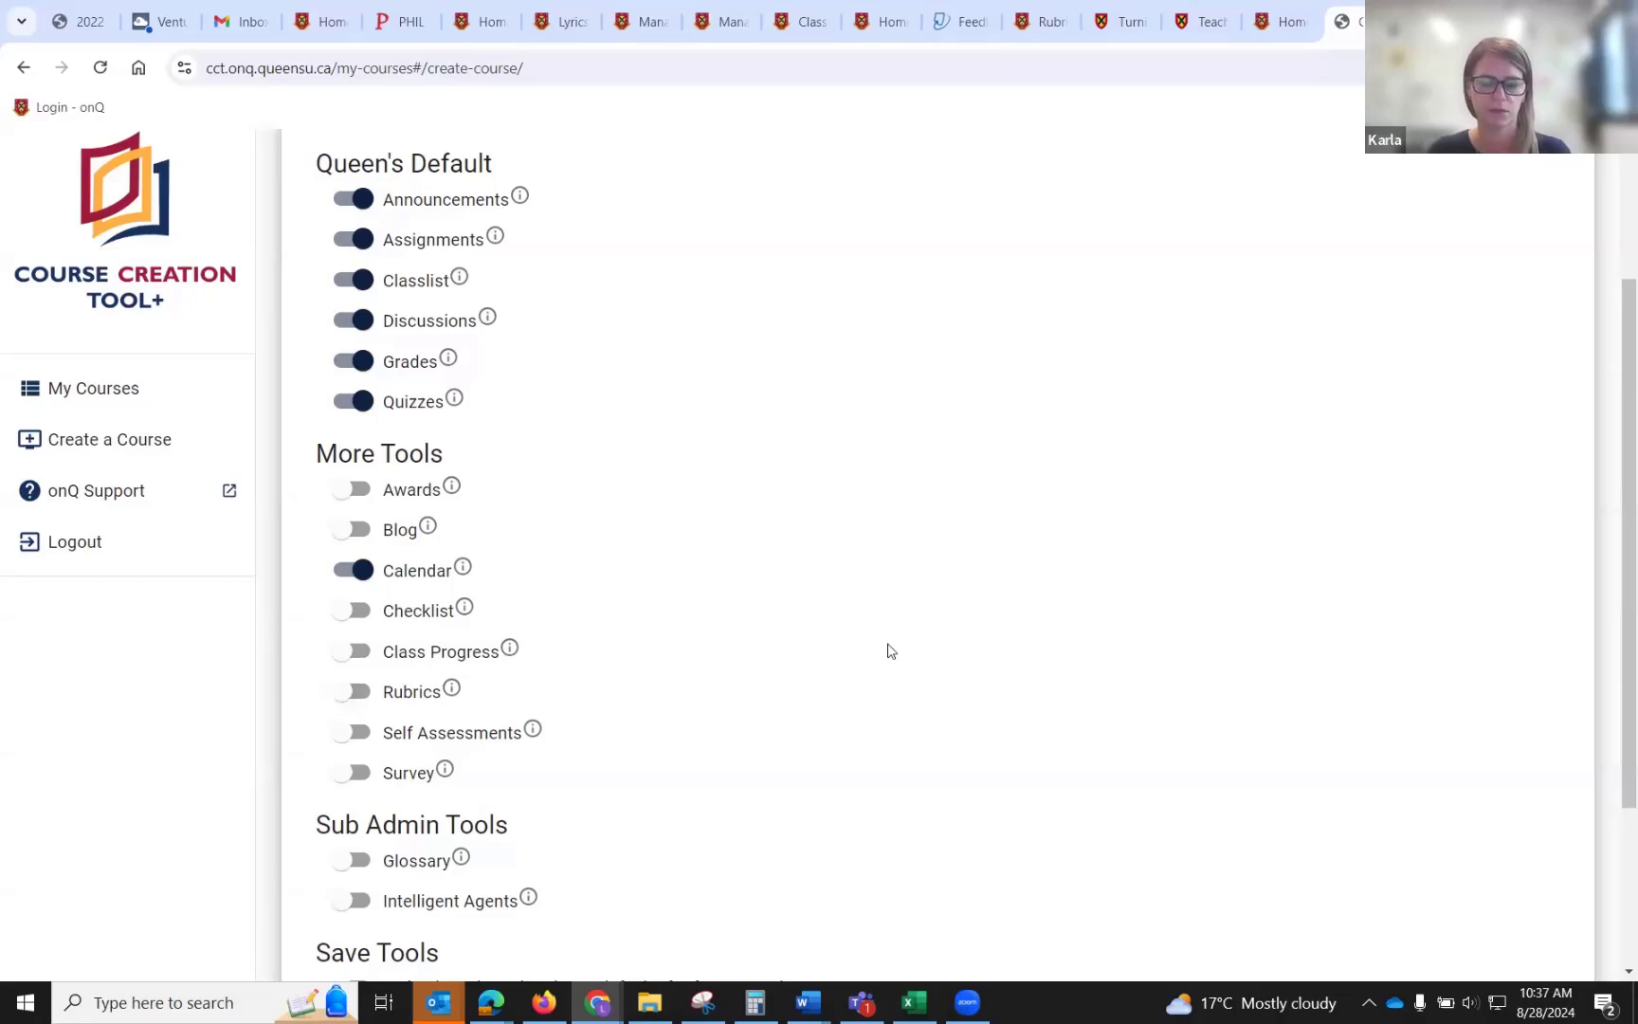
scroll(890, 650, "down", 3)
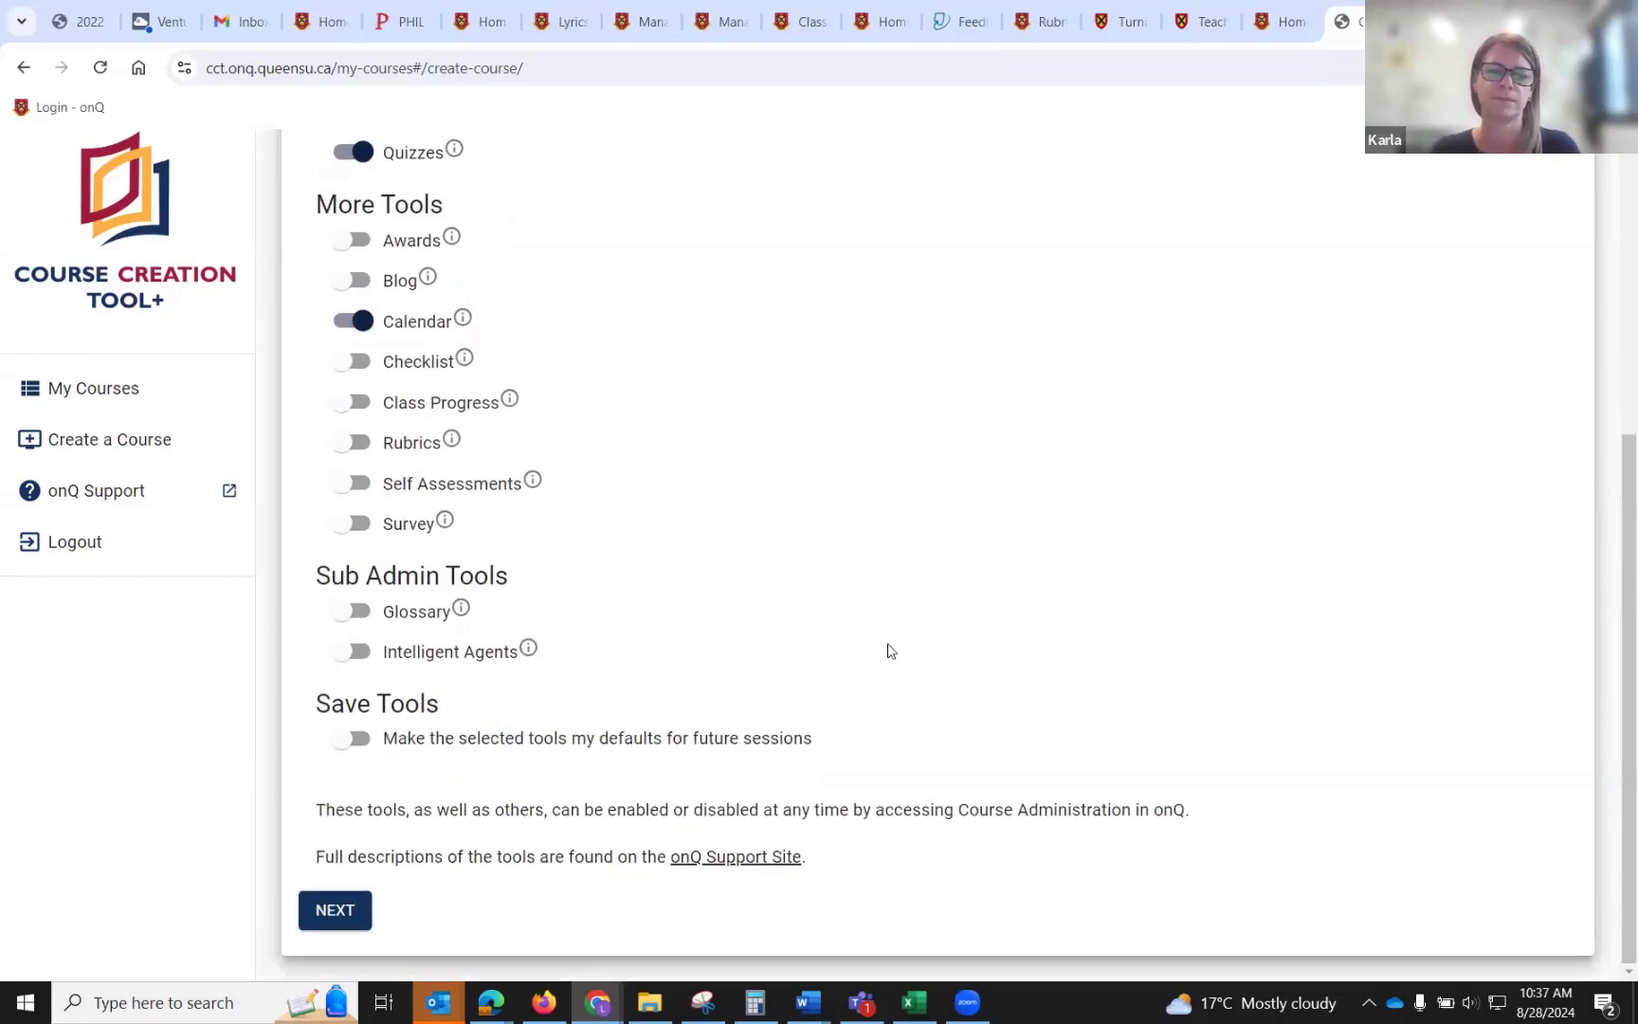
left_click(347, 907)
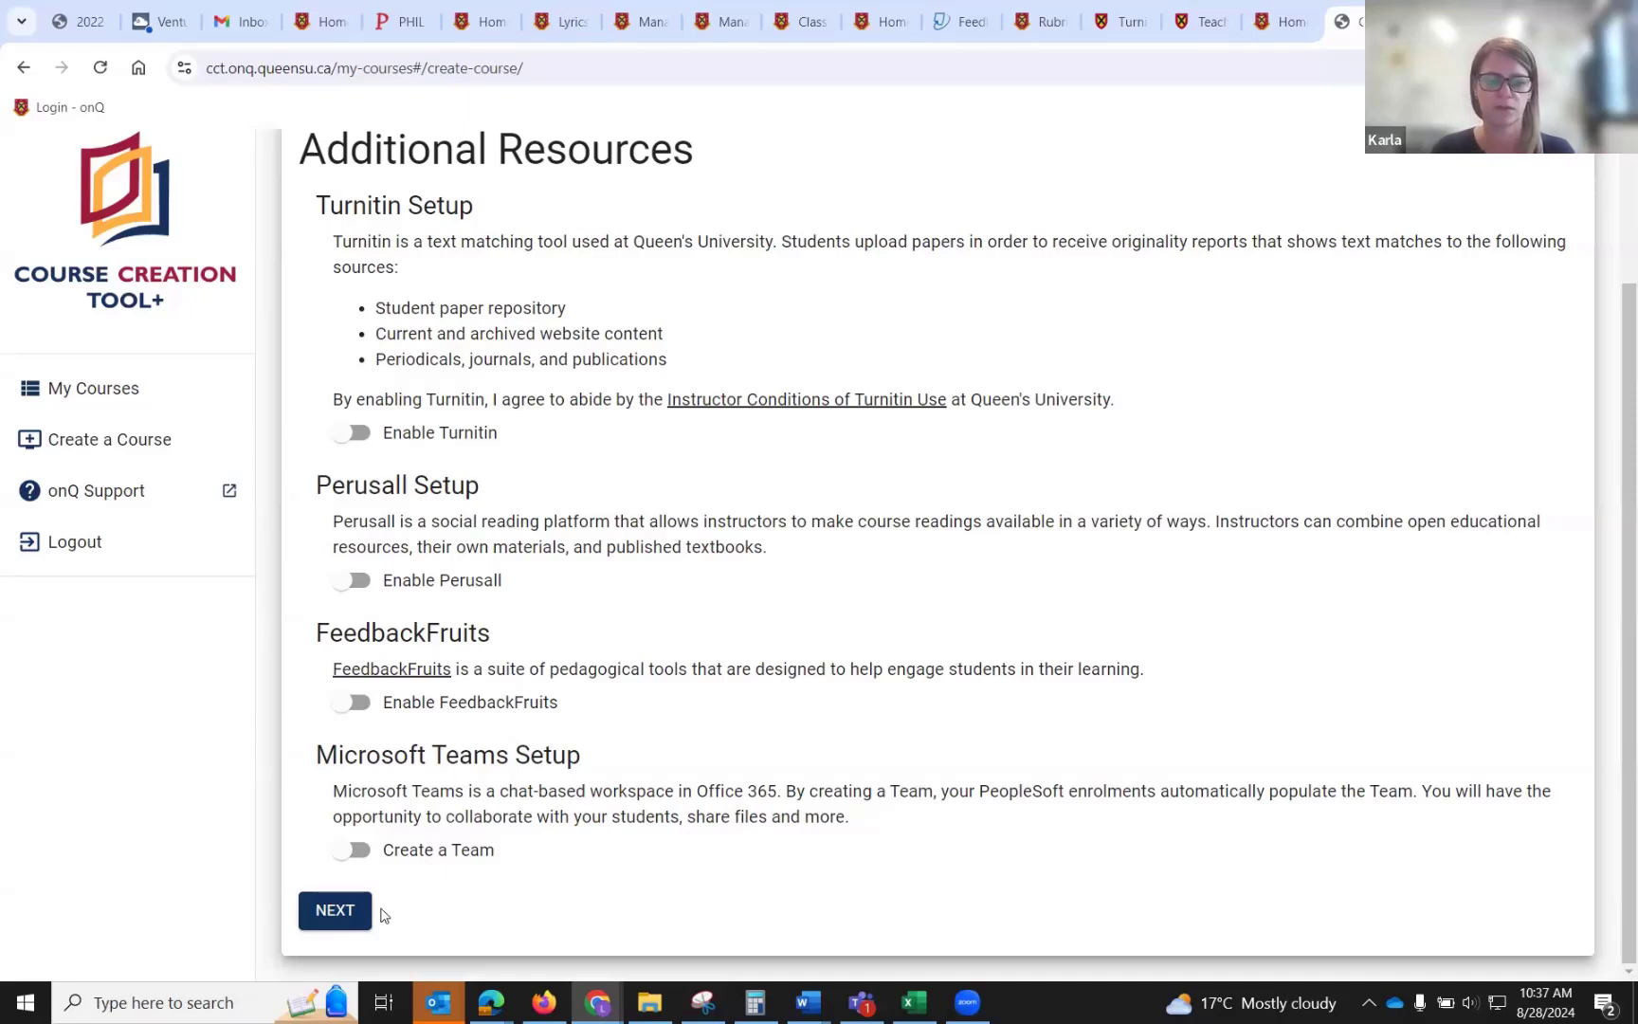
Skip the additional resources and accept the copyright statement on the review page.
left_click(336, 908)
scroll(478, 720, "down", 5)
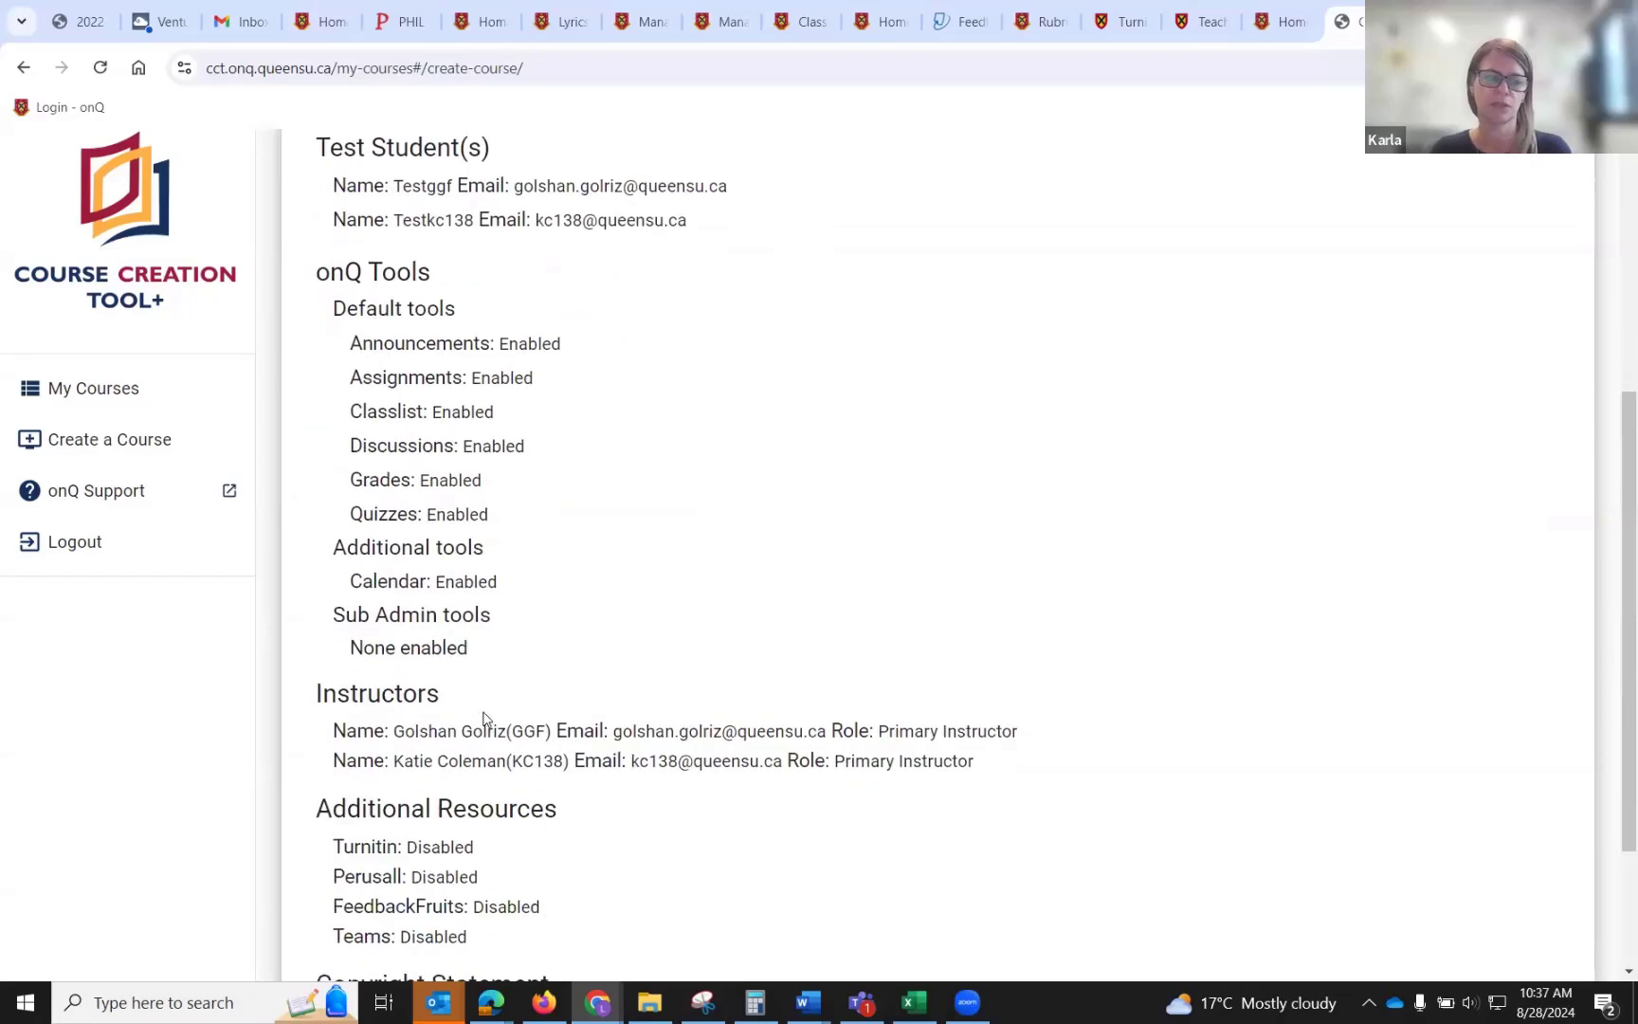
left_click(349, 828)
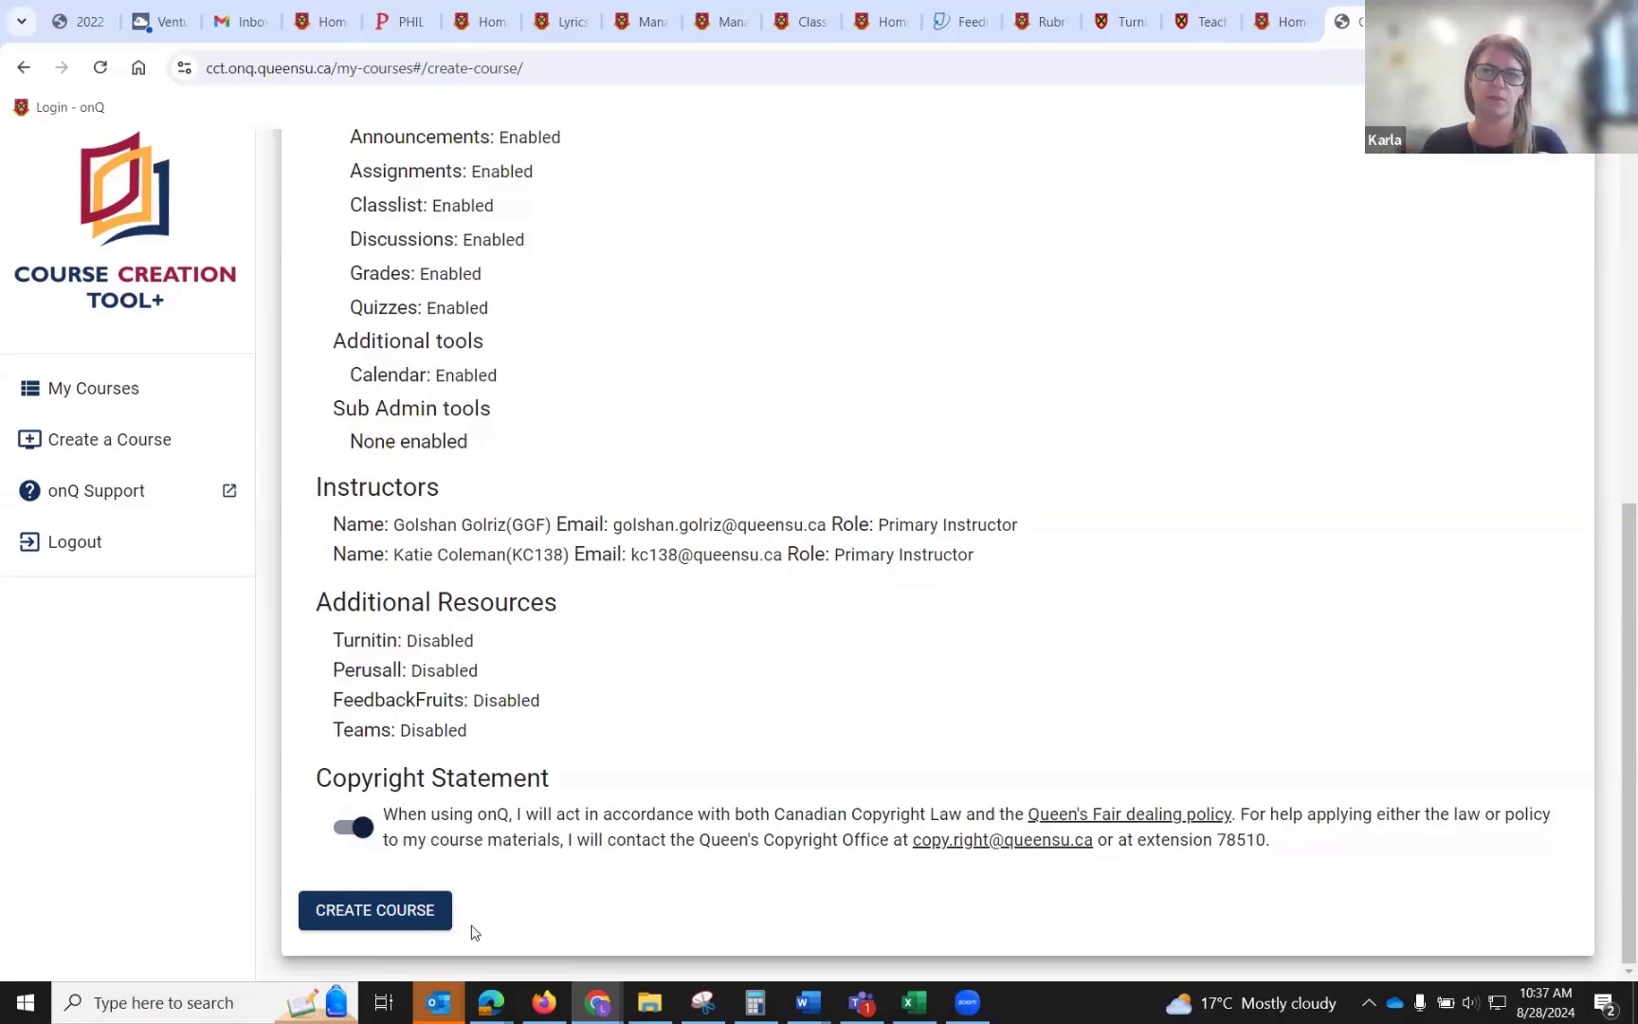
Switch back to the onQ homepage tab.
left_click(1292, 8)
scroll(564, 414, "up", 5)
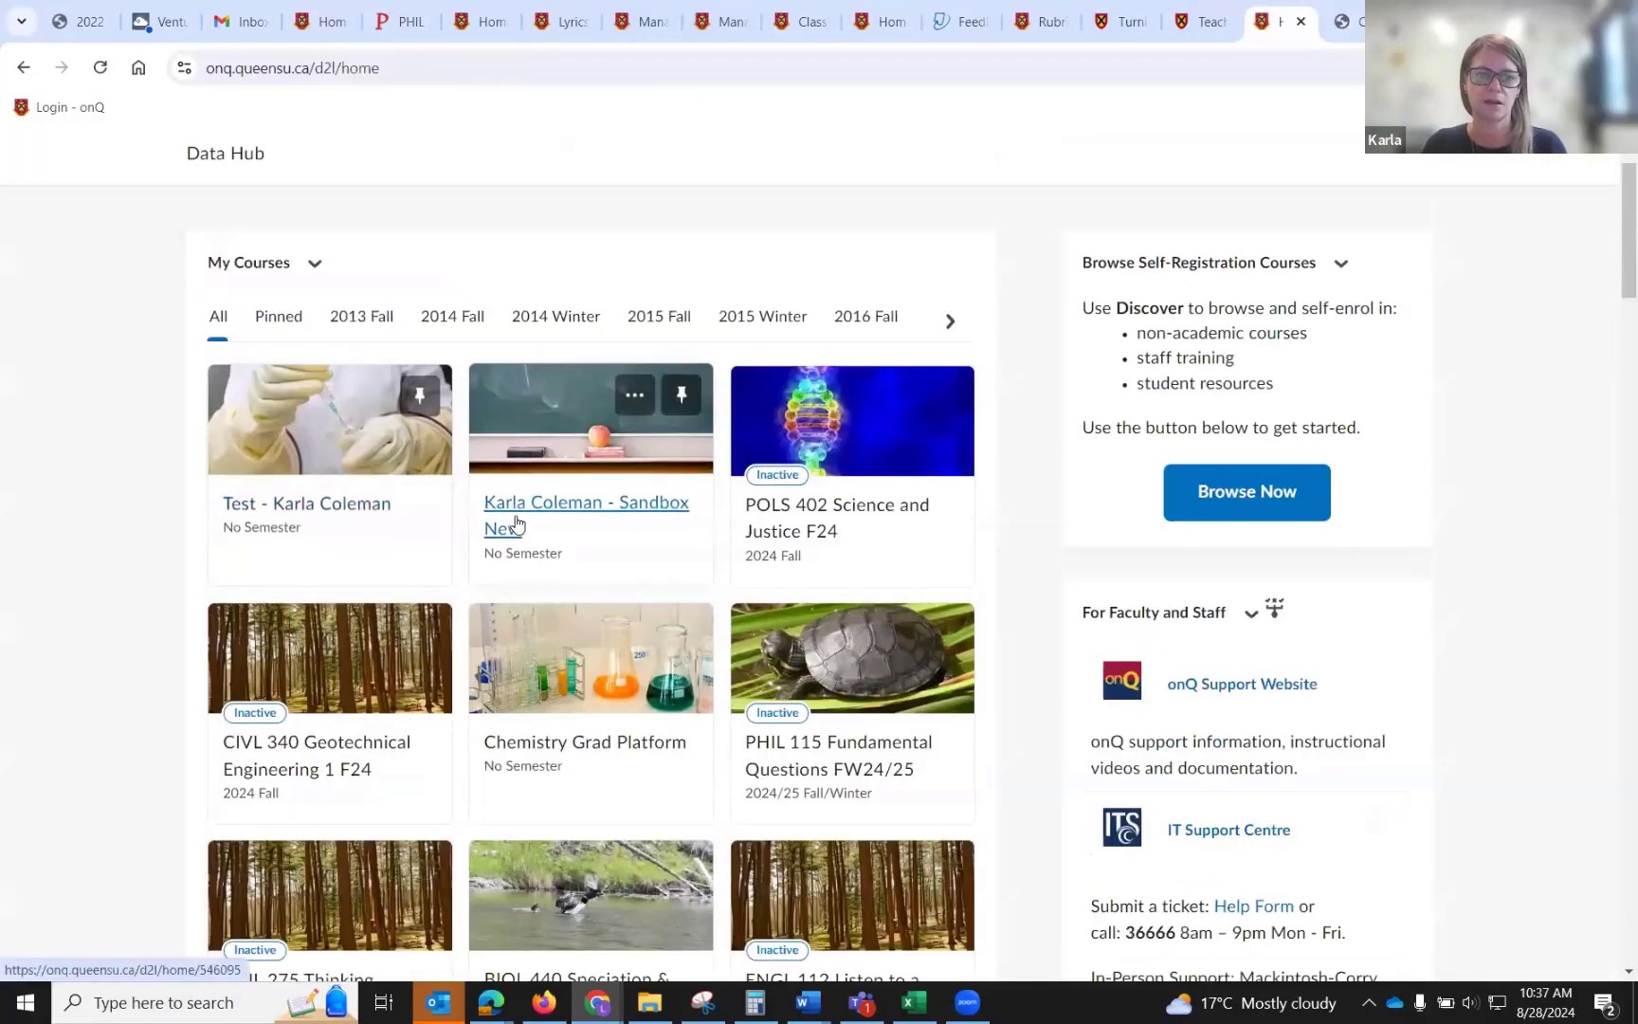
Open the Sandbox New course and highlight its course ID number in the address bar.
left_click(517, 524)
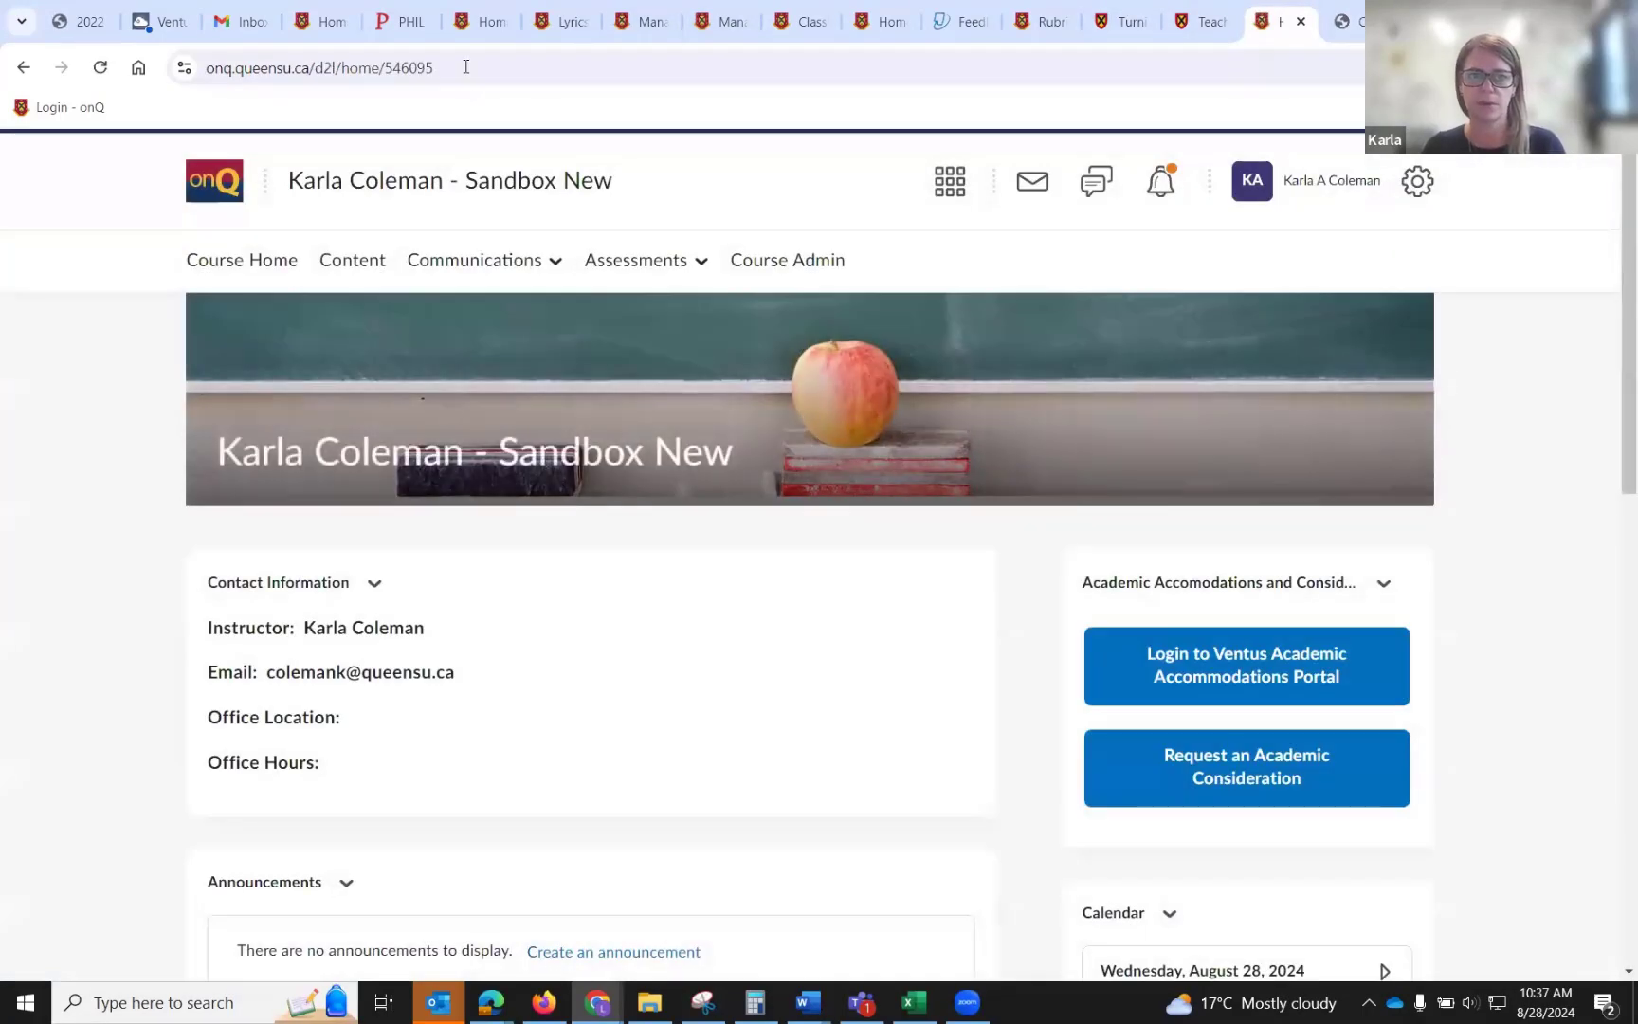
left_click(466, 66)
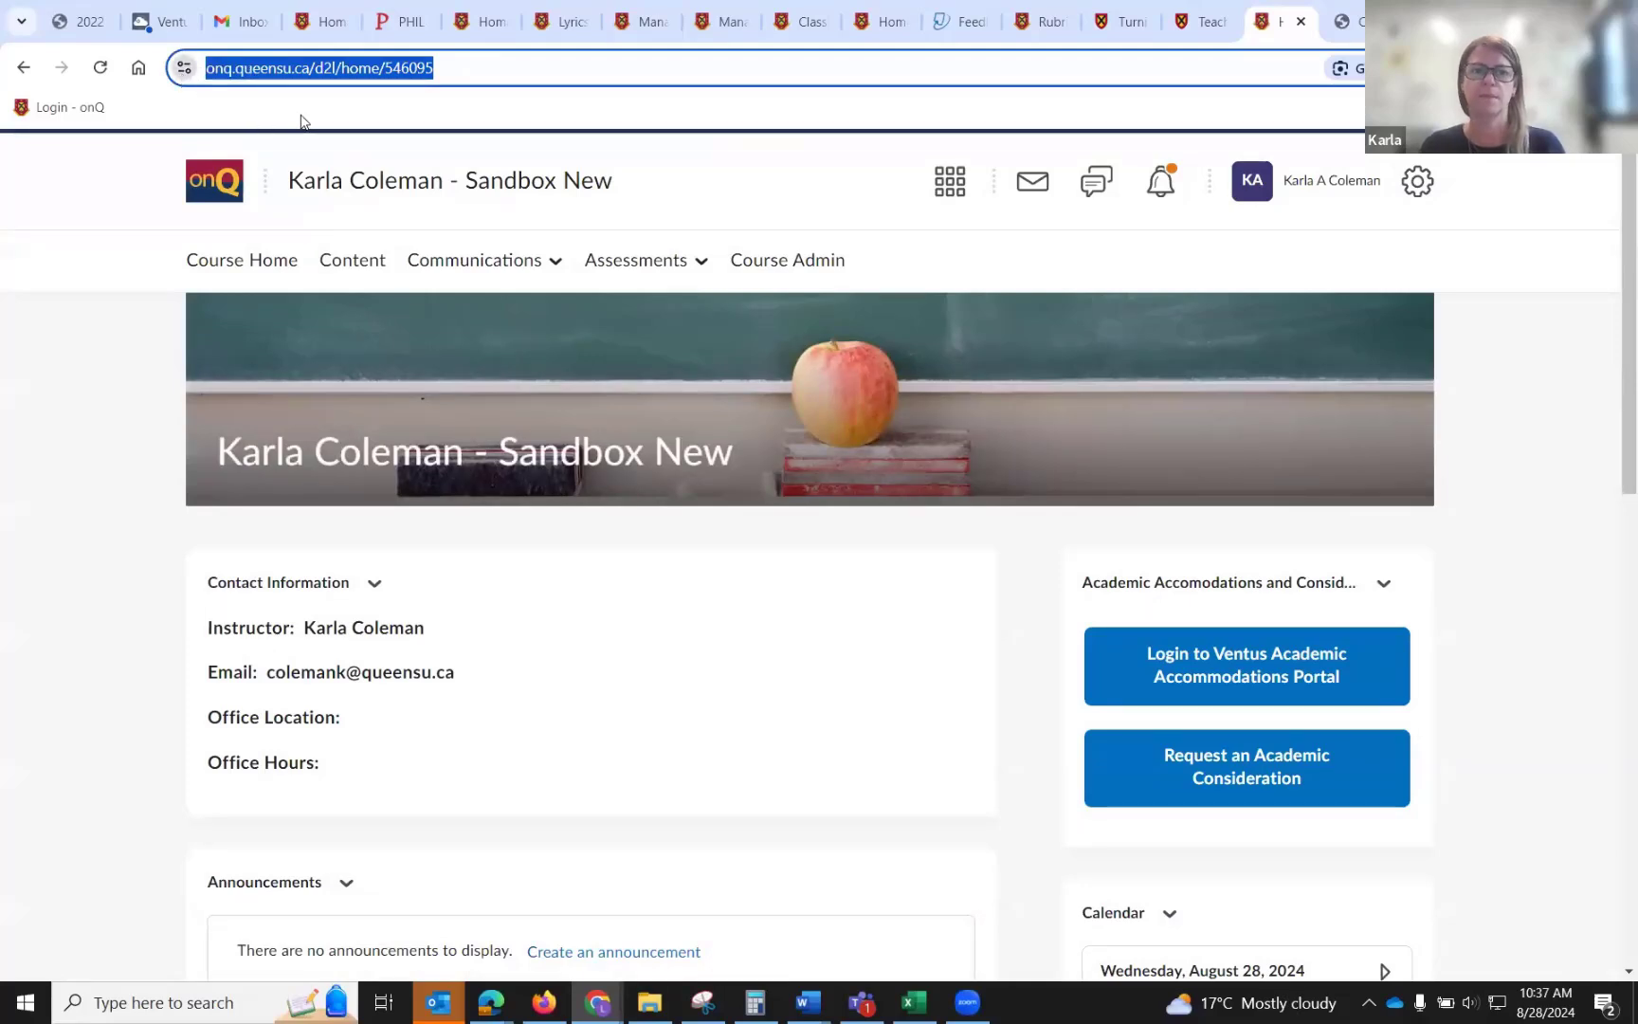
left_click_drag(481, 68, 434, 67)
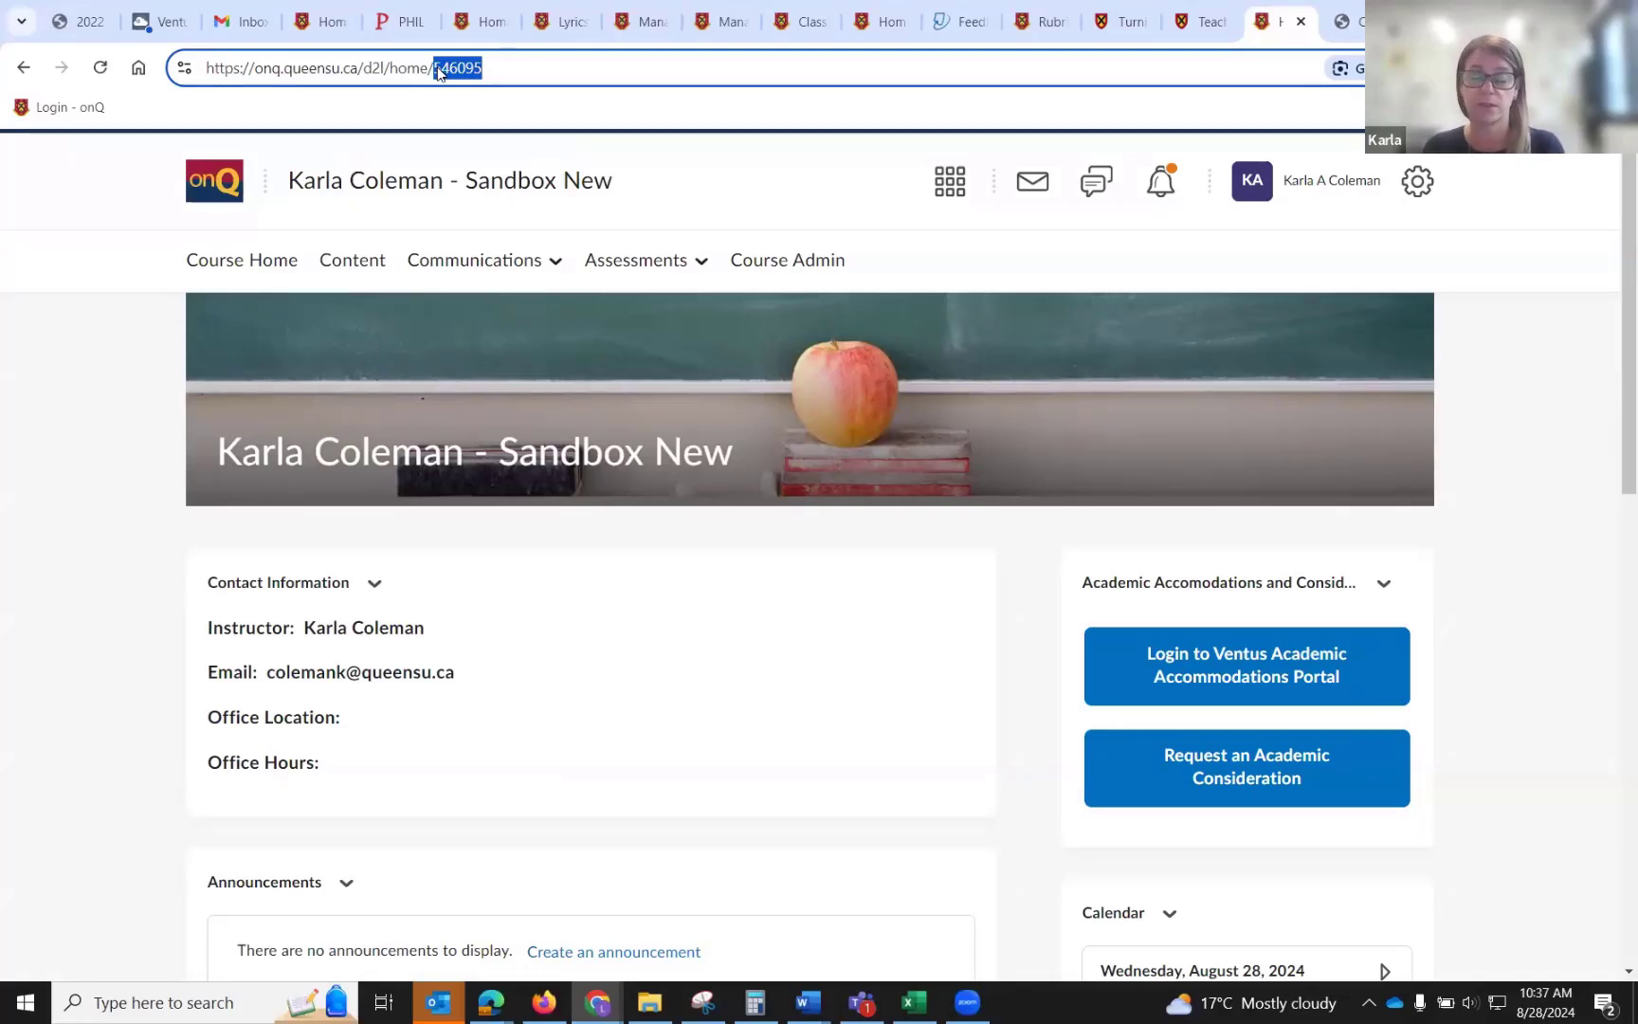
left_click(493, 71)
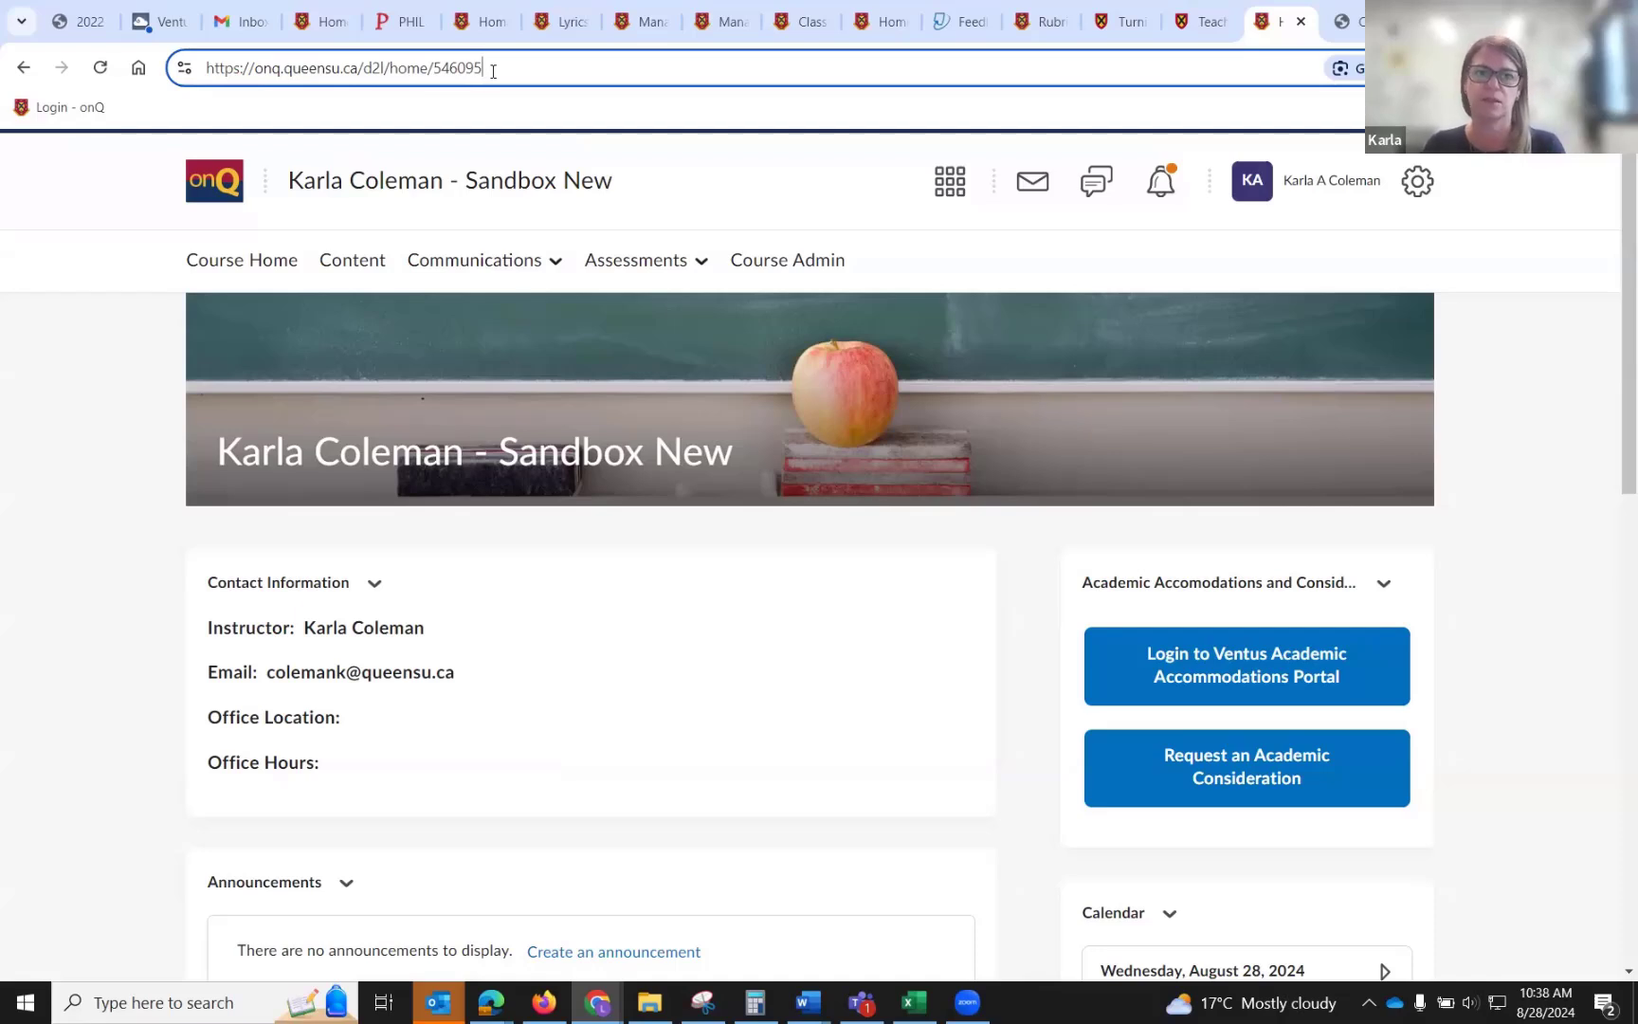
left_click_drag(493, 71, 433, 64)
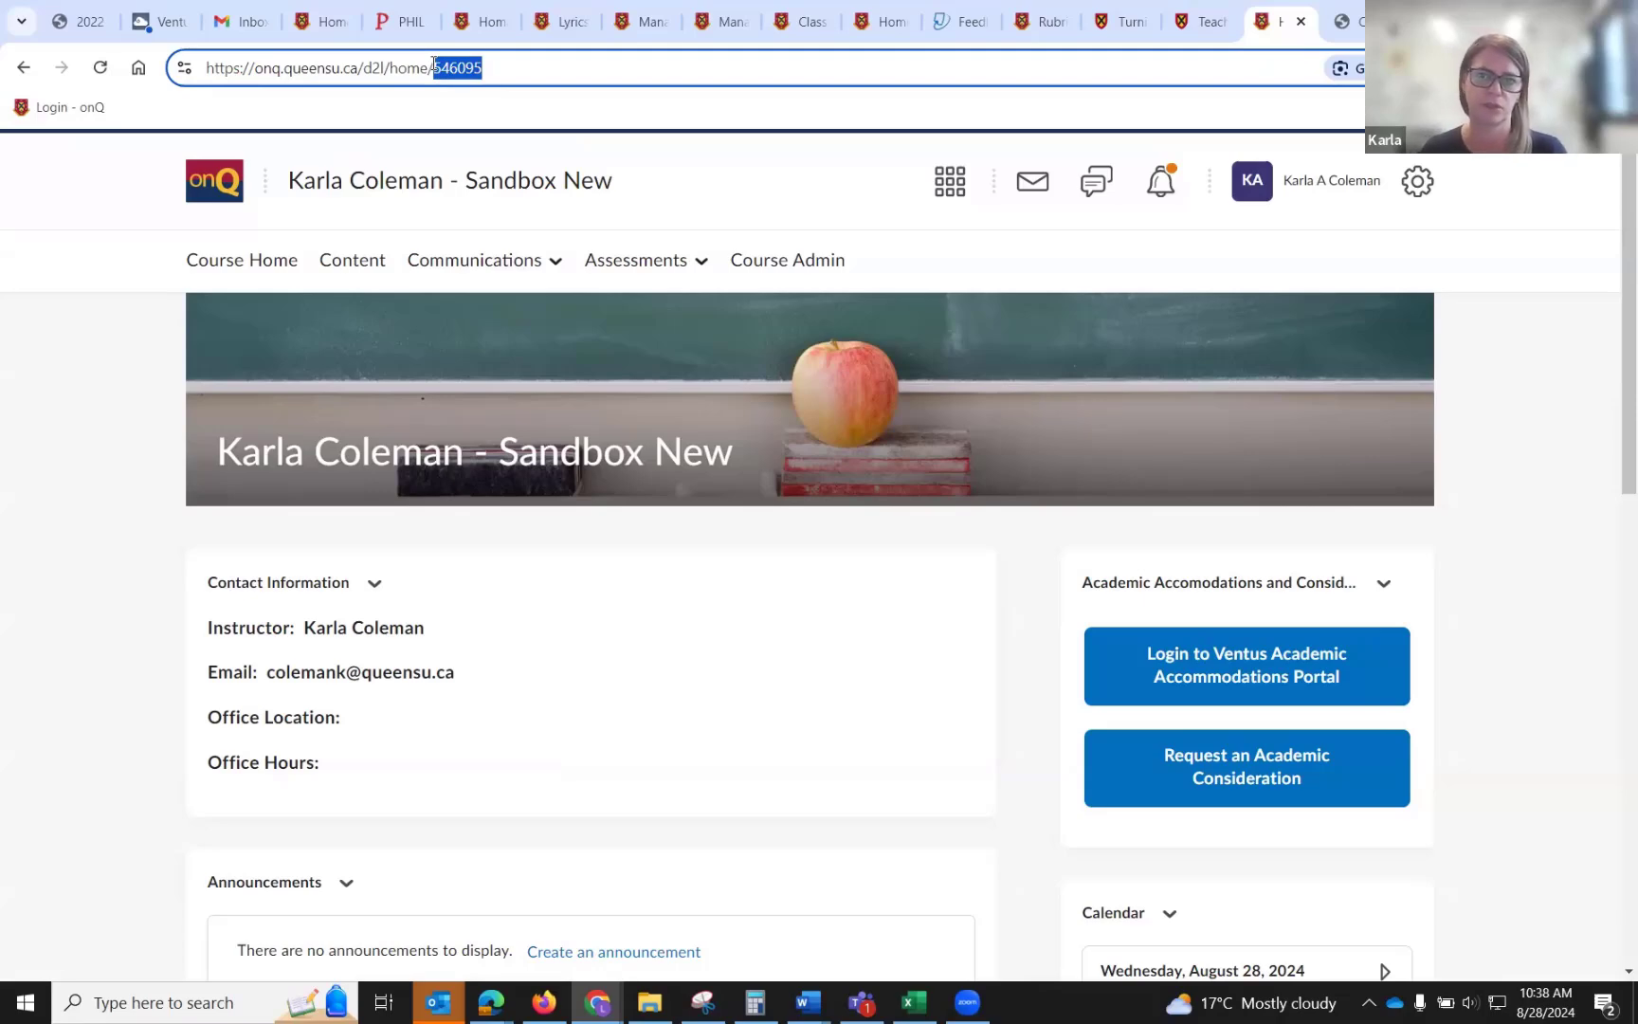
Switch to the Course Creation Tool+ tab and close it.
left_click(1344, 23)
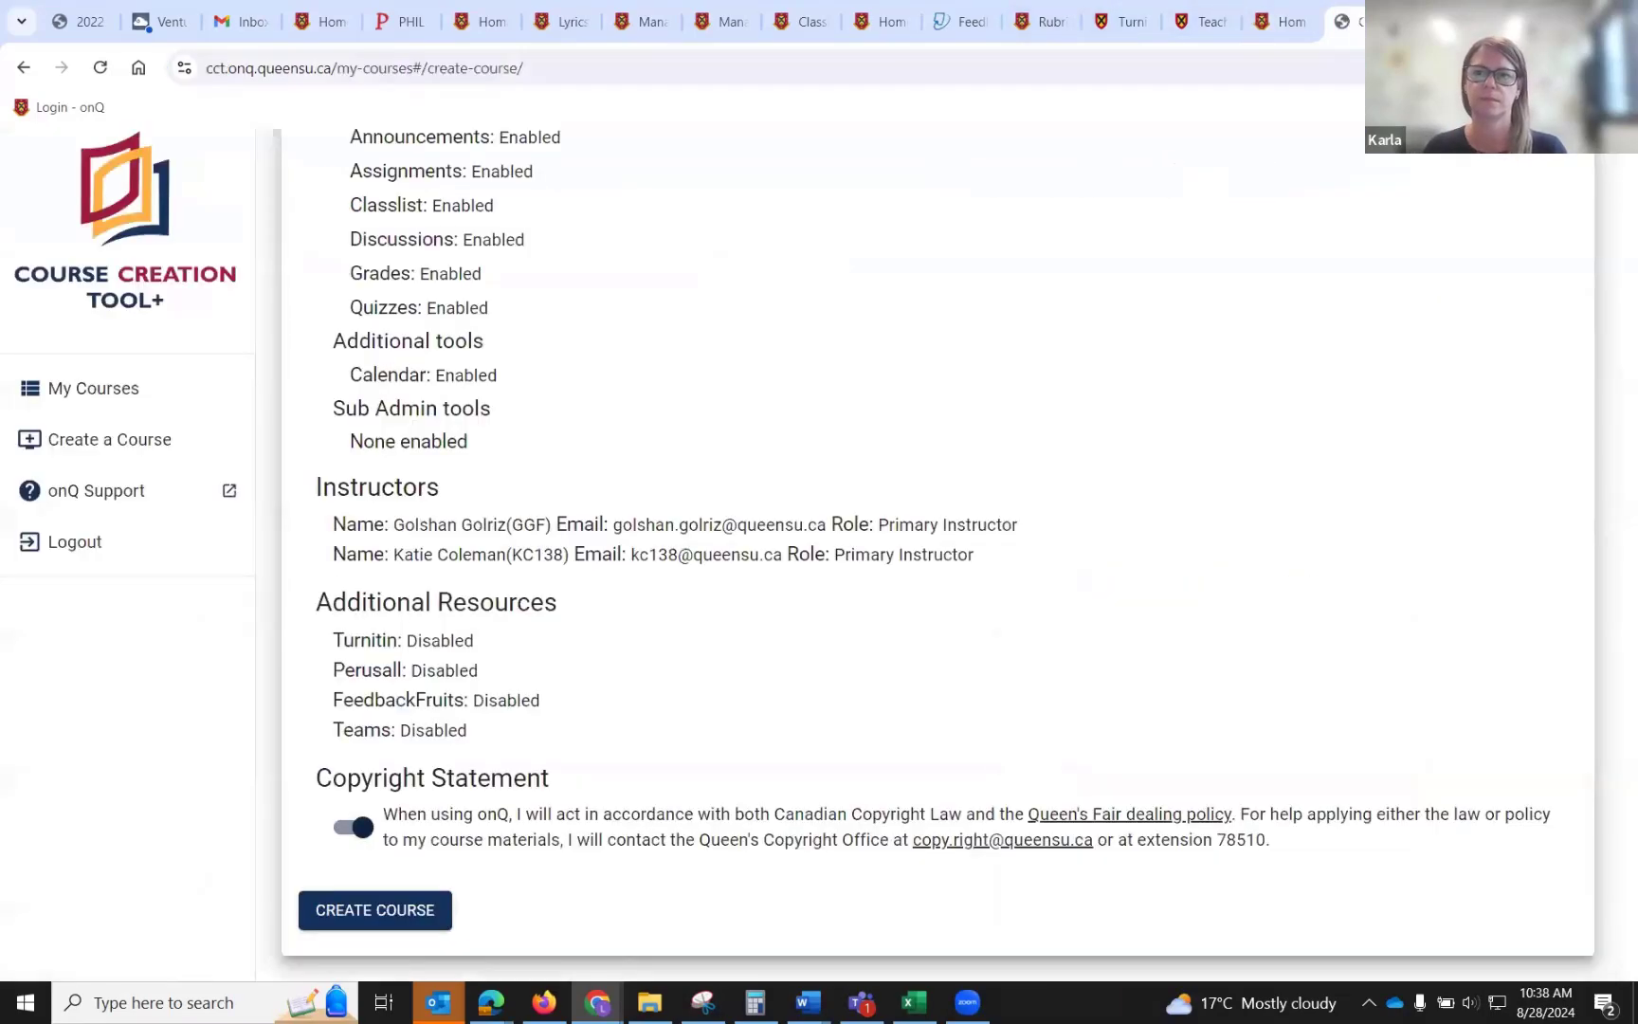
key("ctrl+w")
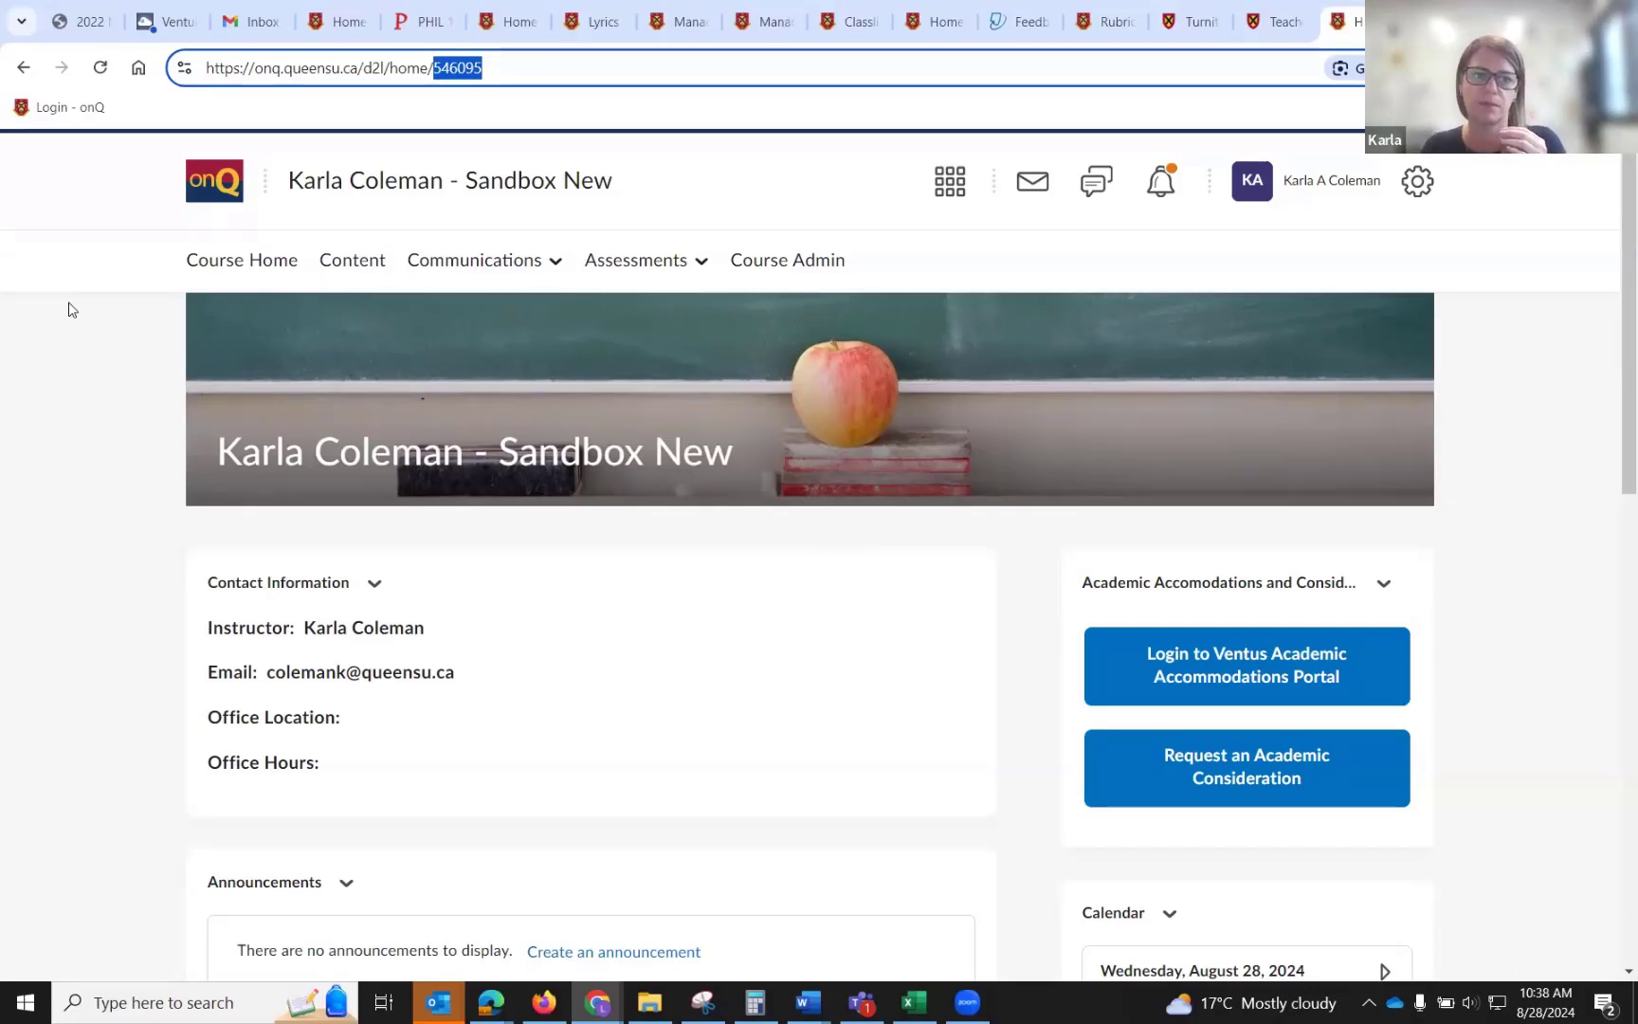
Return to the onQ homepage and browse the course card options and semester filters under My Courses.
left_click(204, 209)
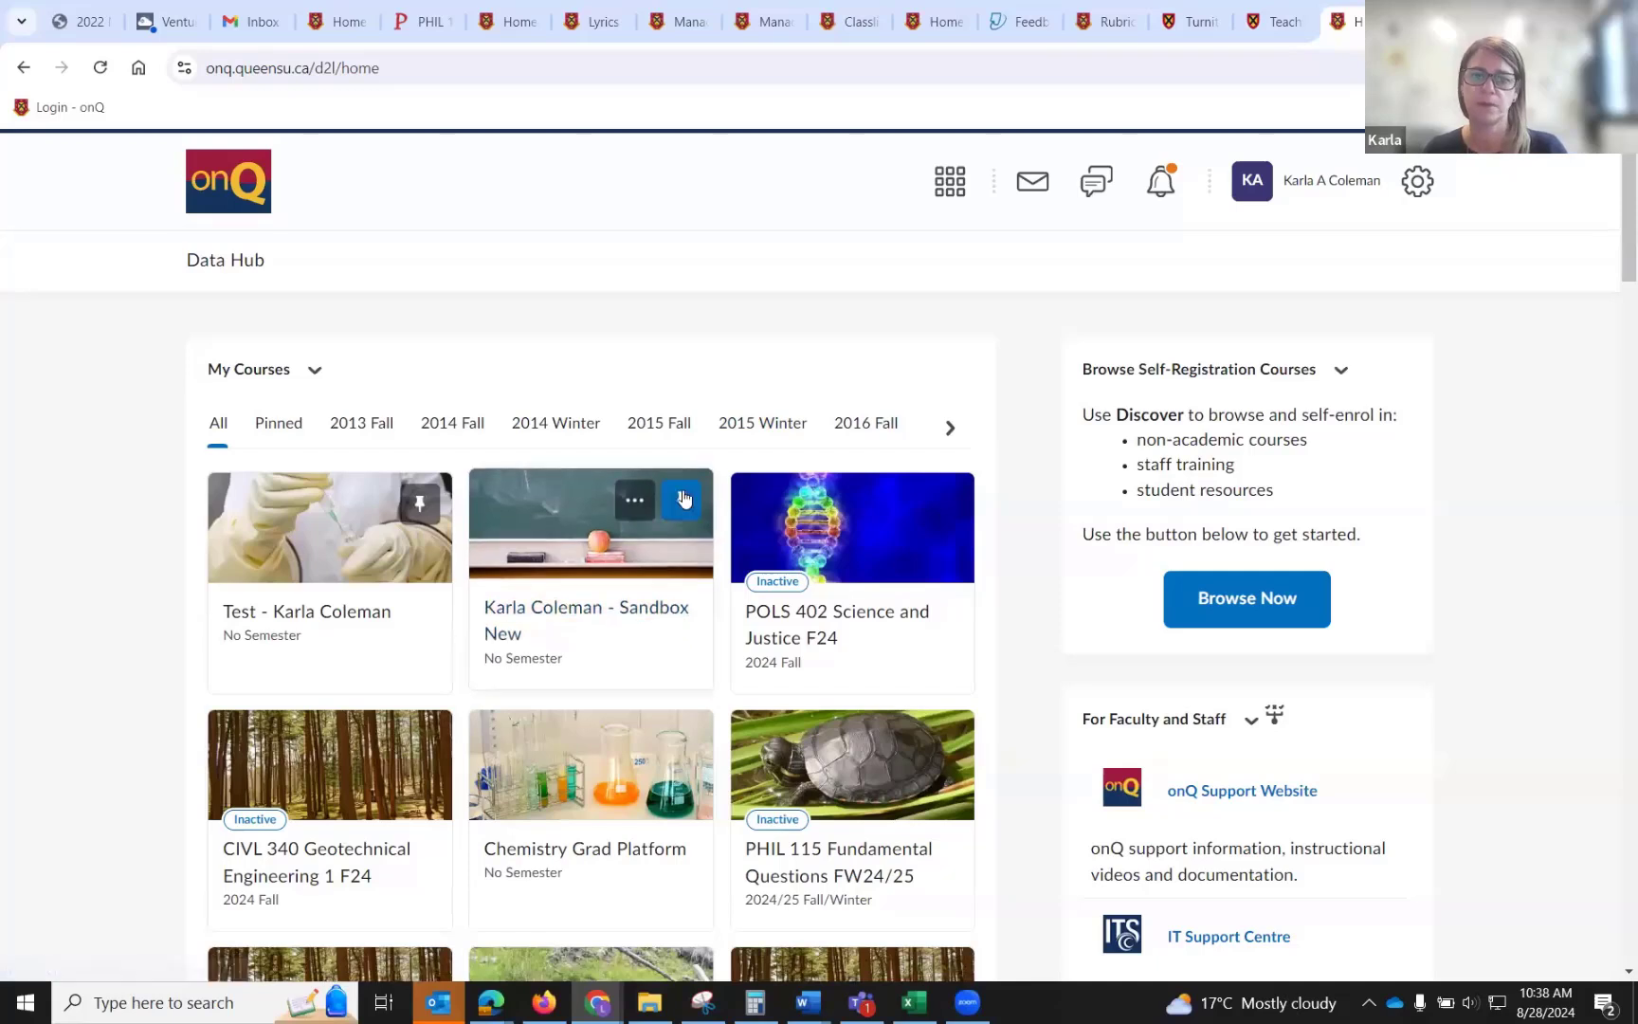
left_click(957, 510)
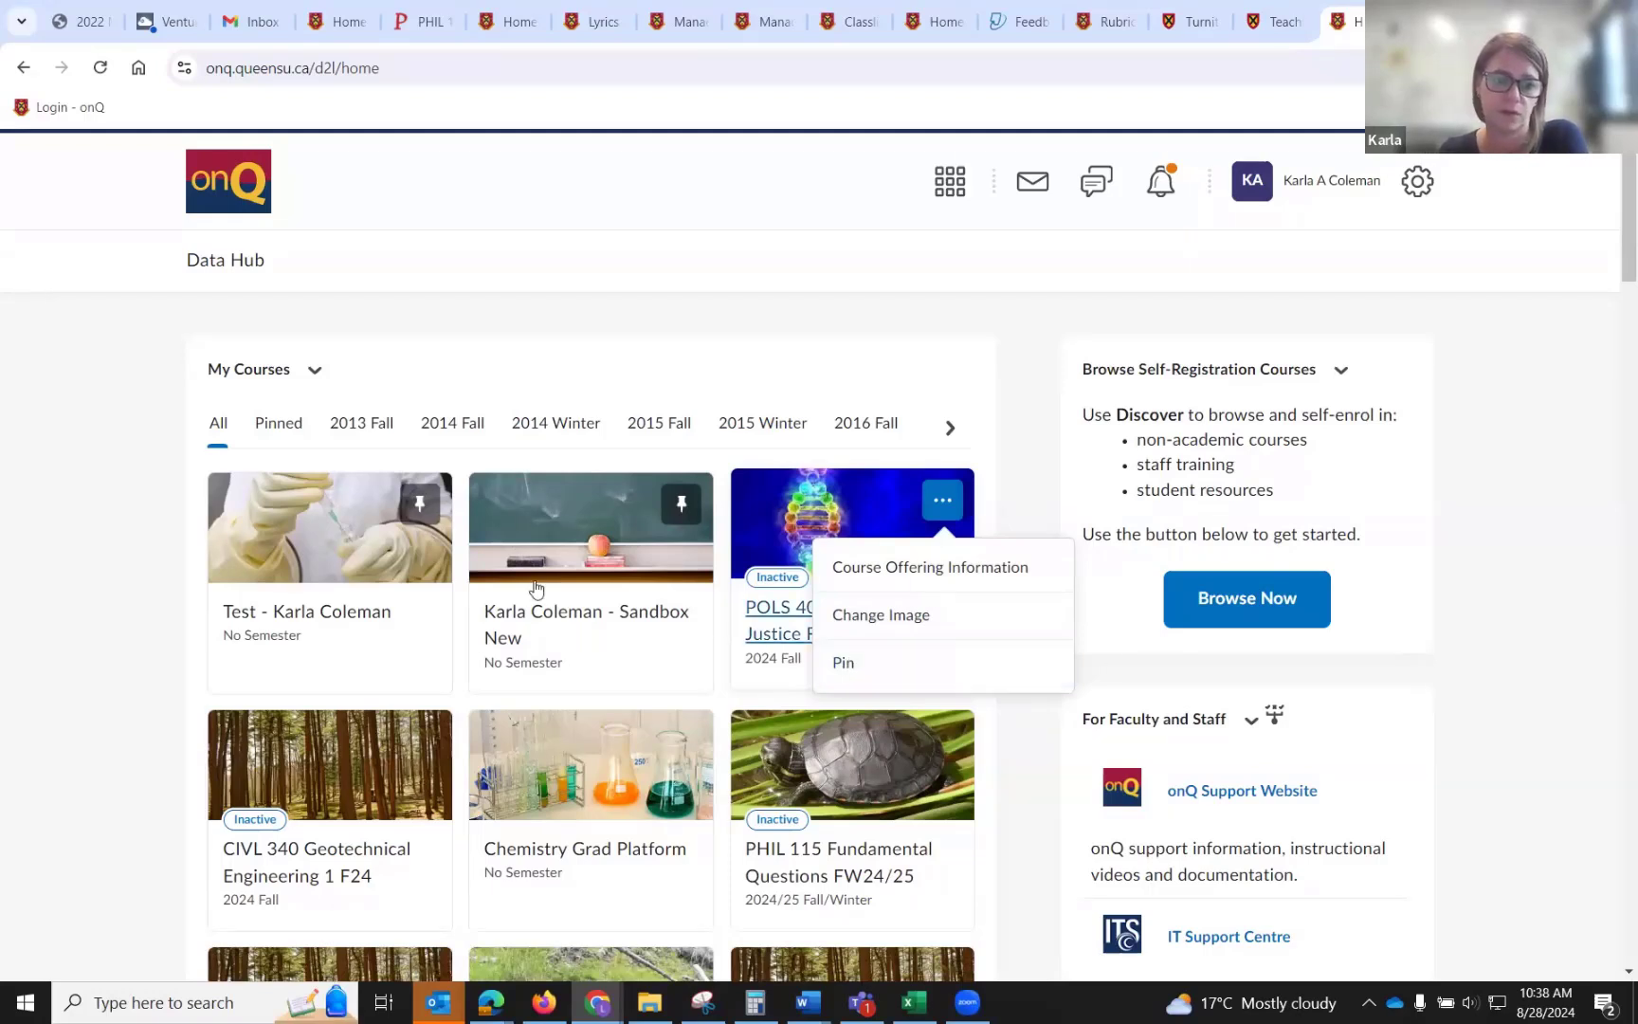
left_click(327, 465)
left_click(946, 431)
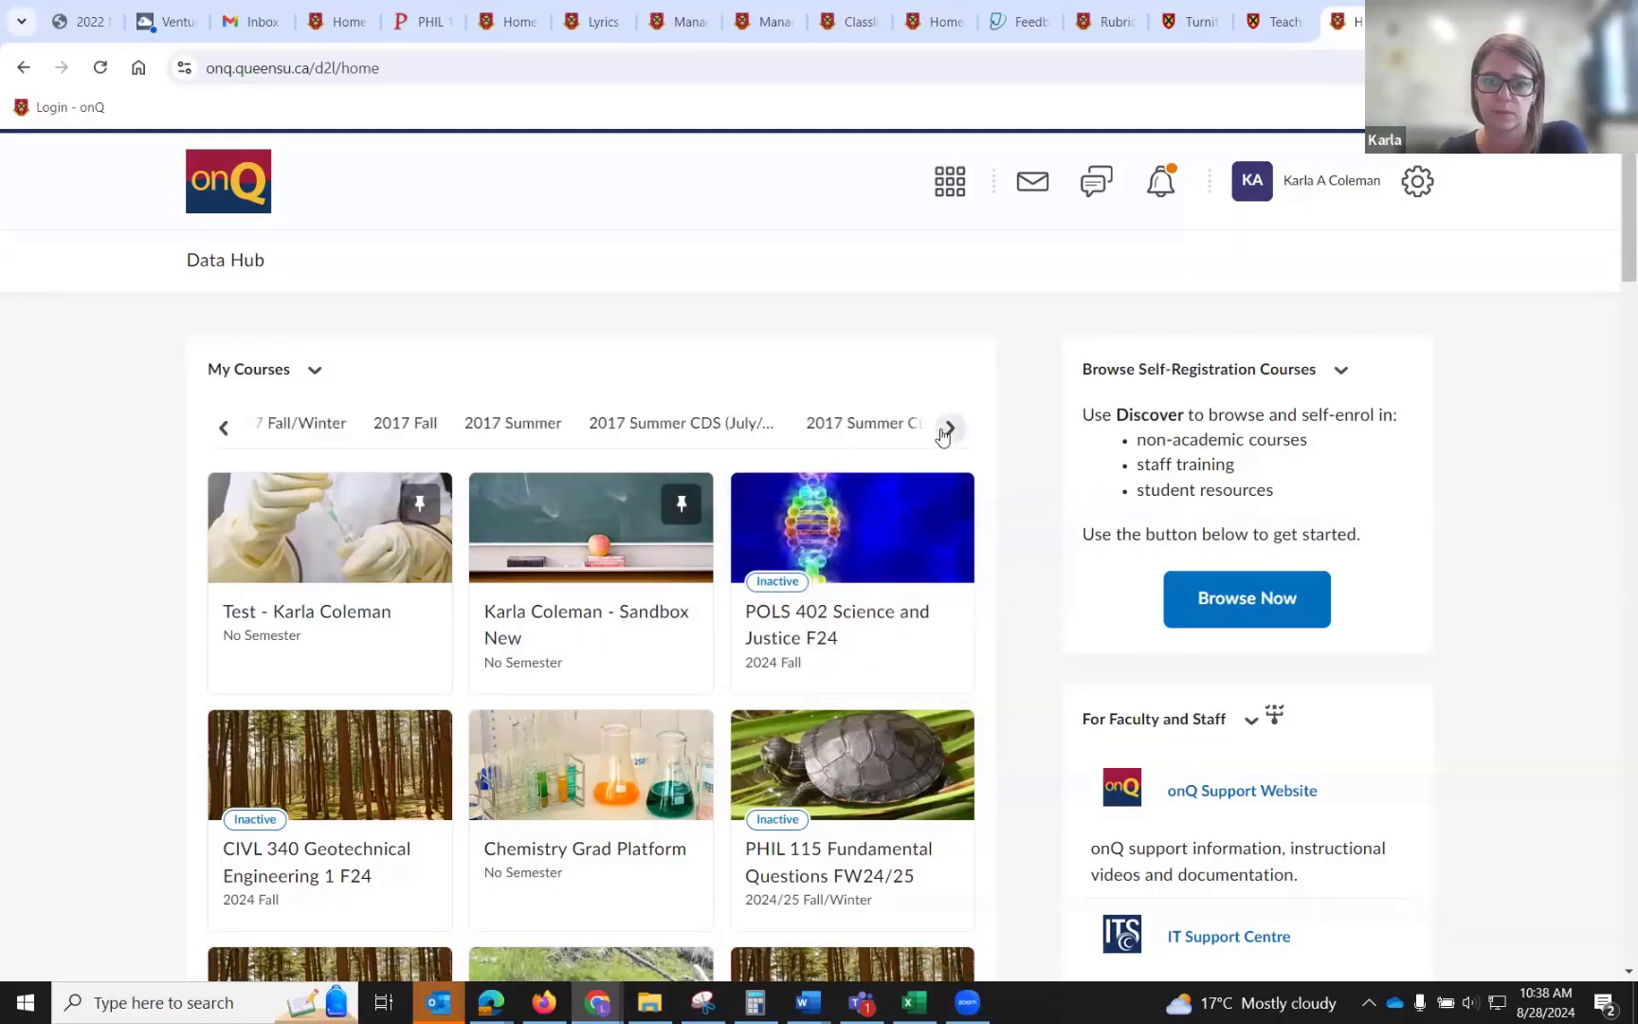
left_click(946, 431)
left_click(945, 433)
left_click(946, 431)
left_click(946, 431)
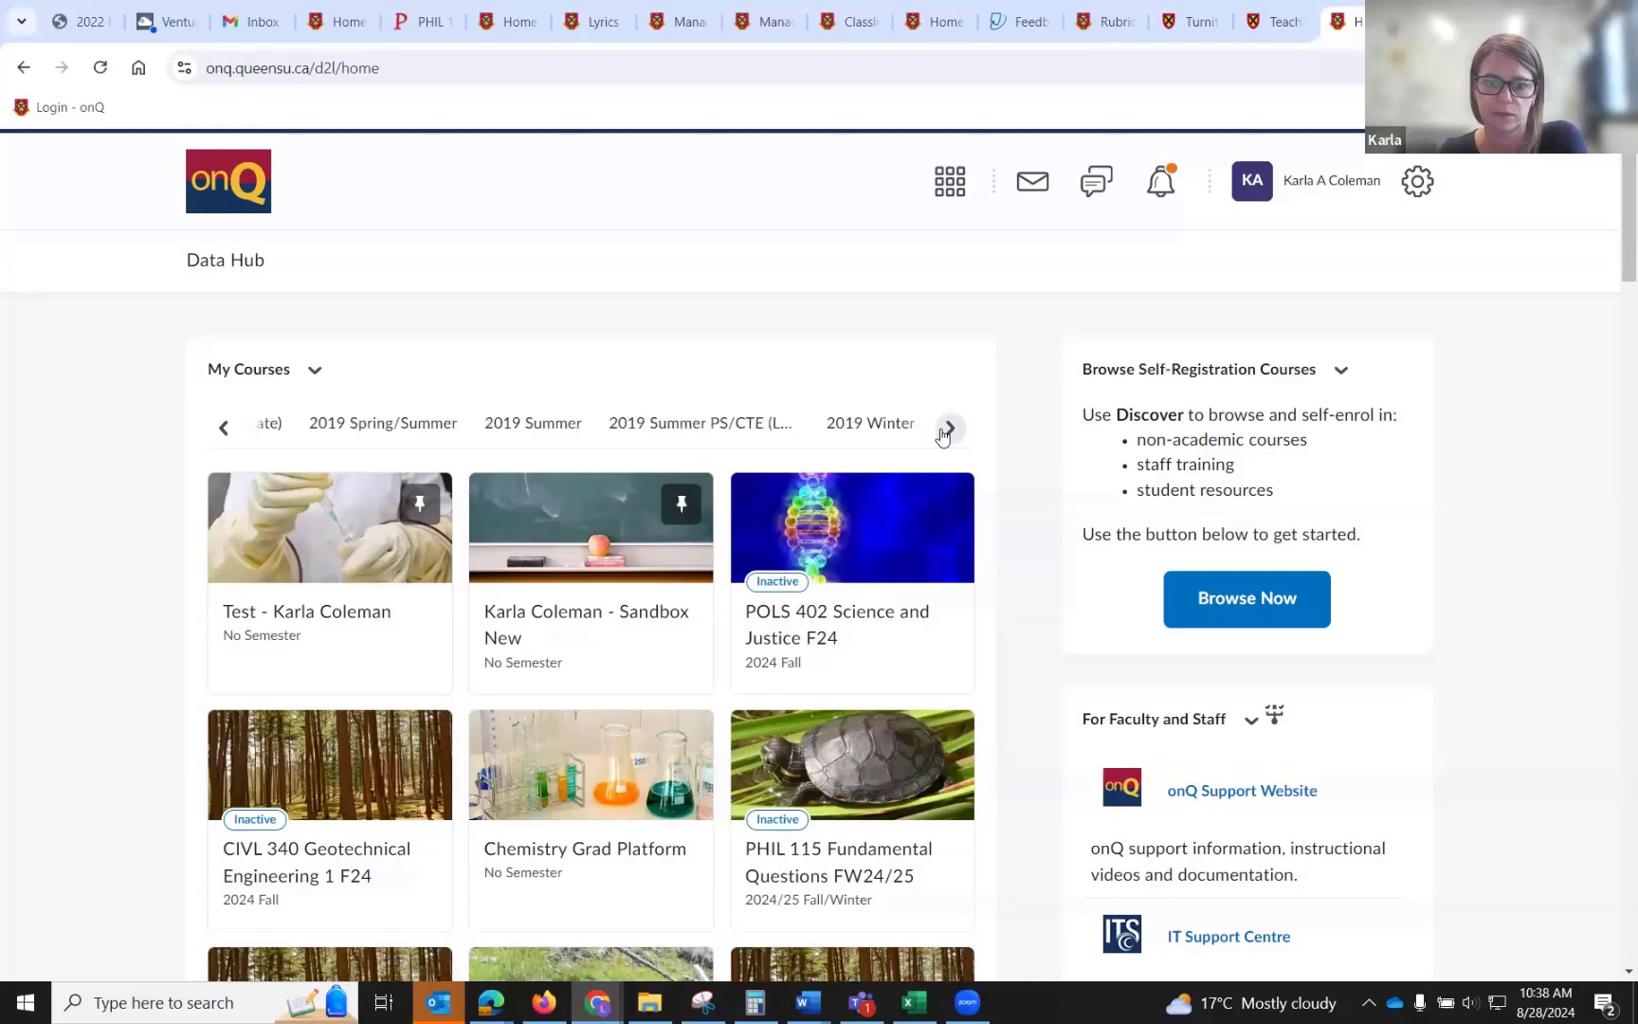
left_click(946, 431)
left_click(946, 431)
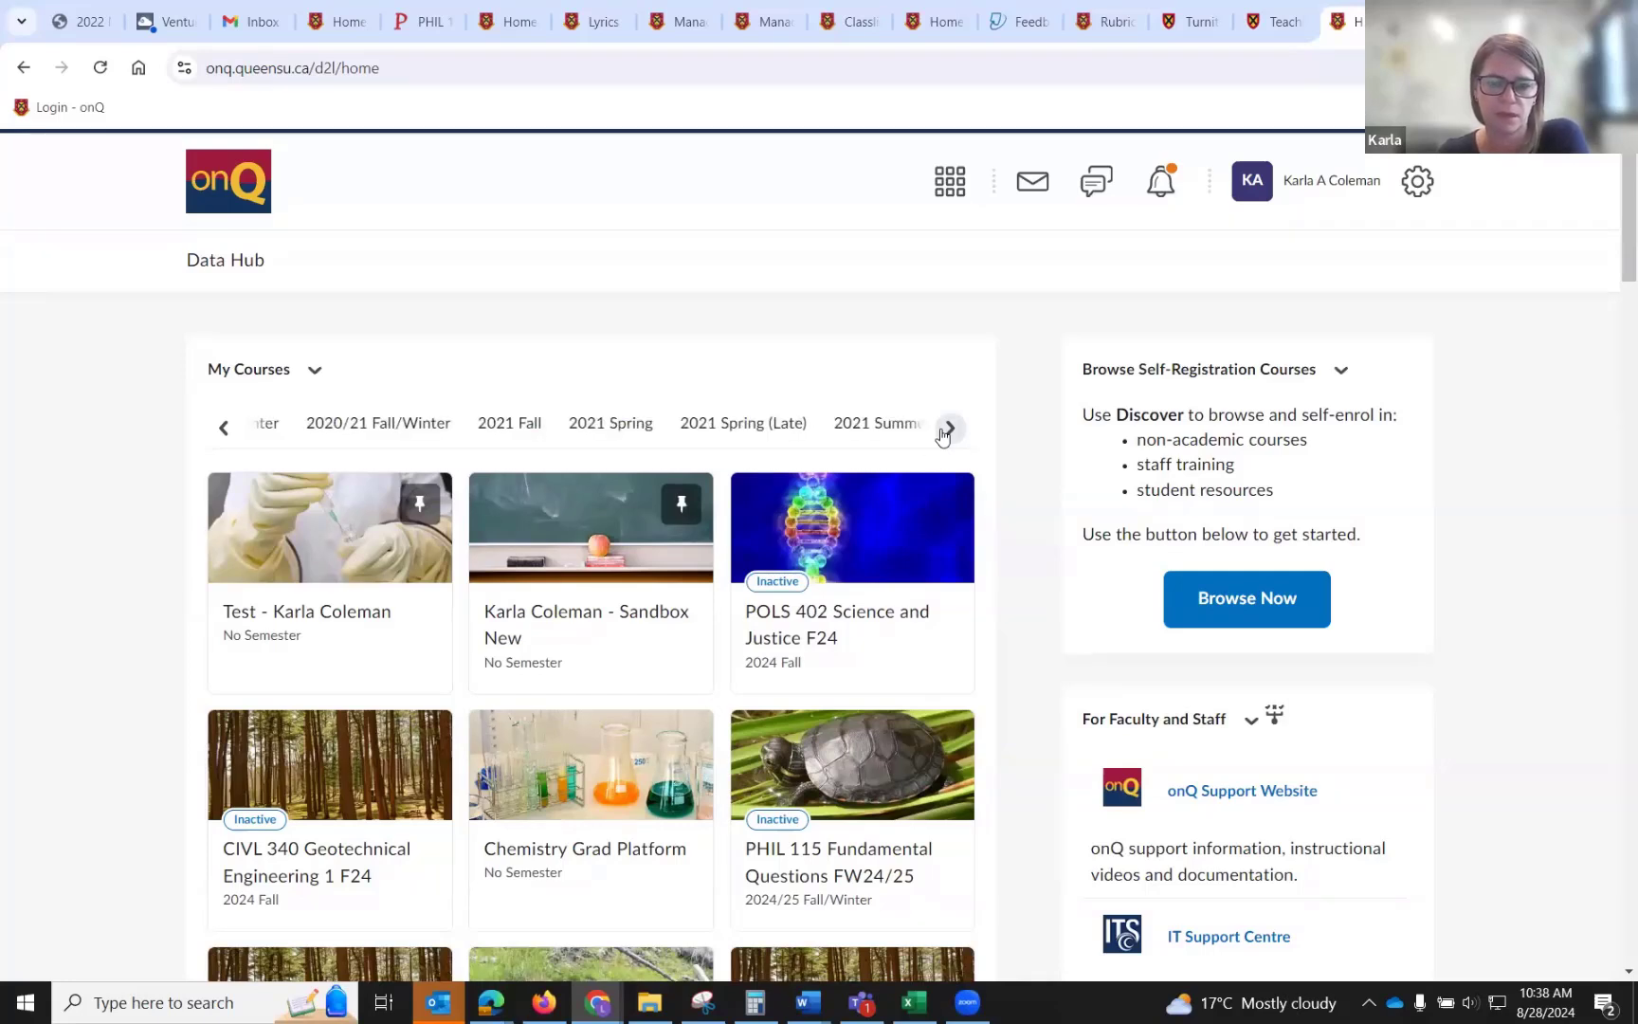
left_click(946, 431)
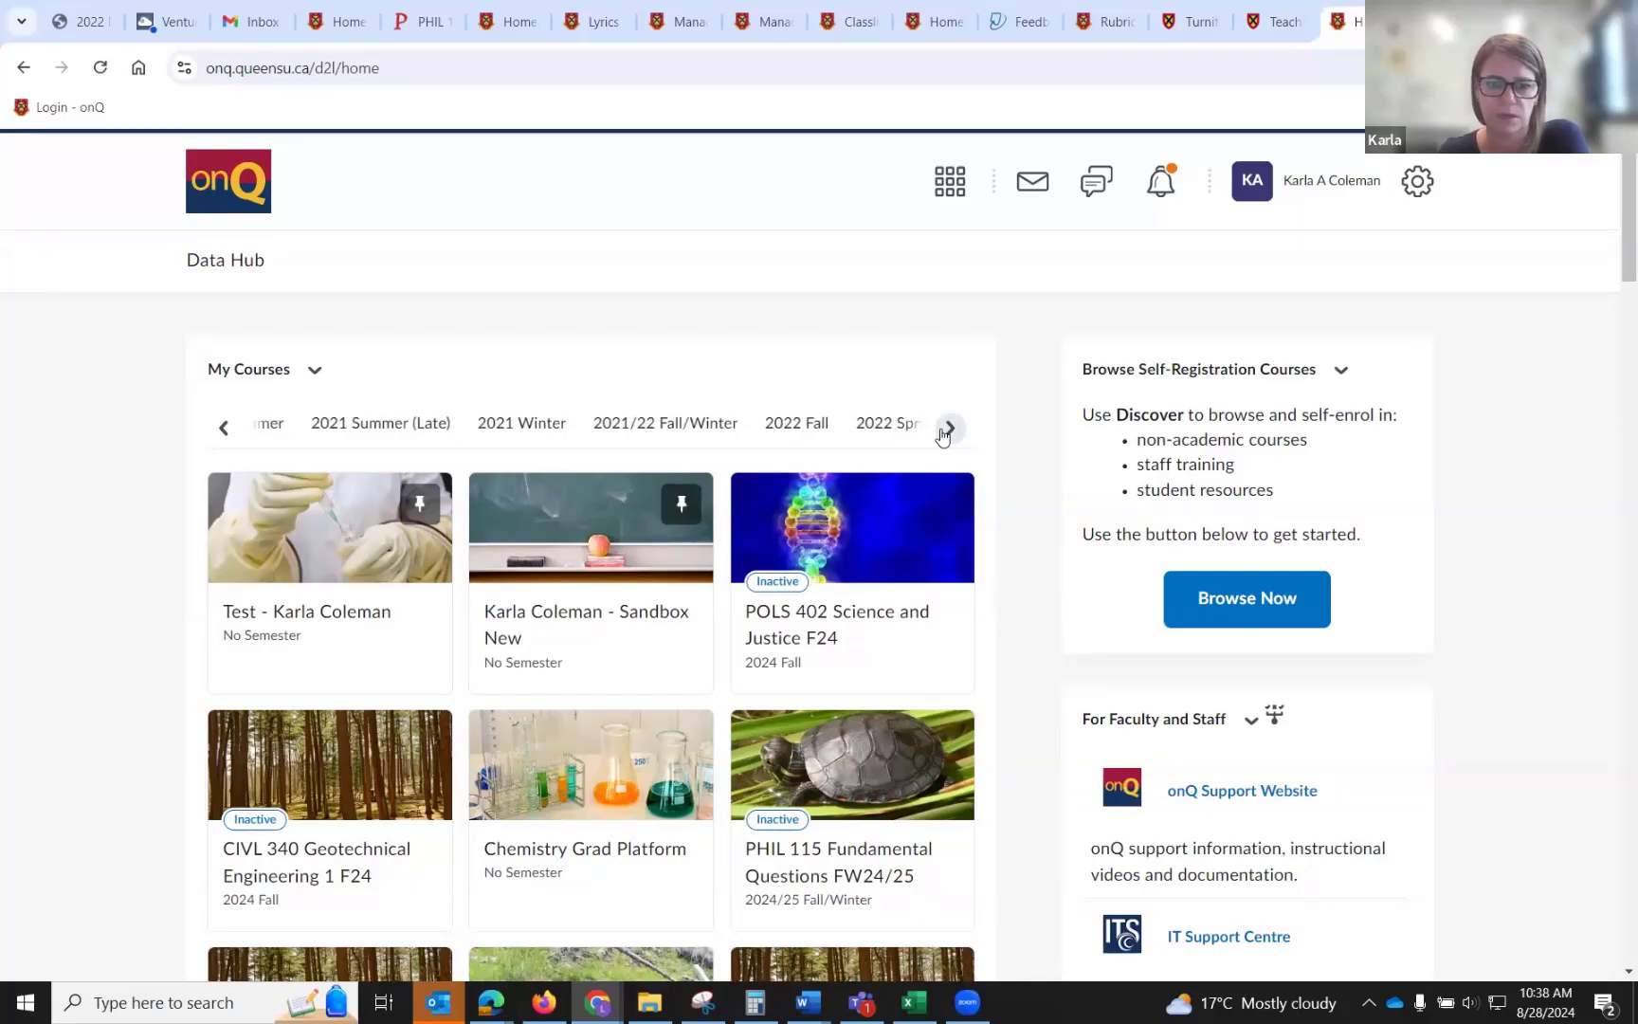
left_click(736, 425)
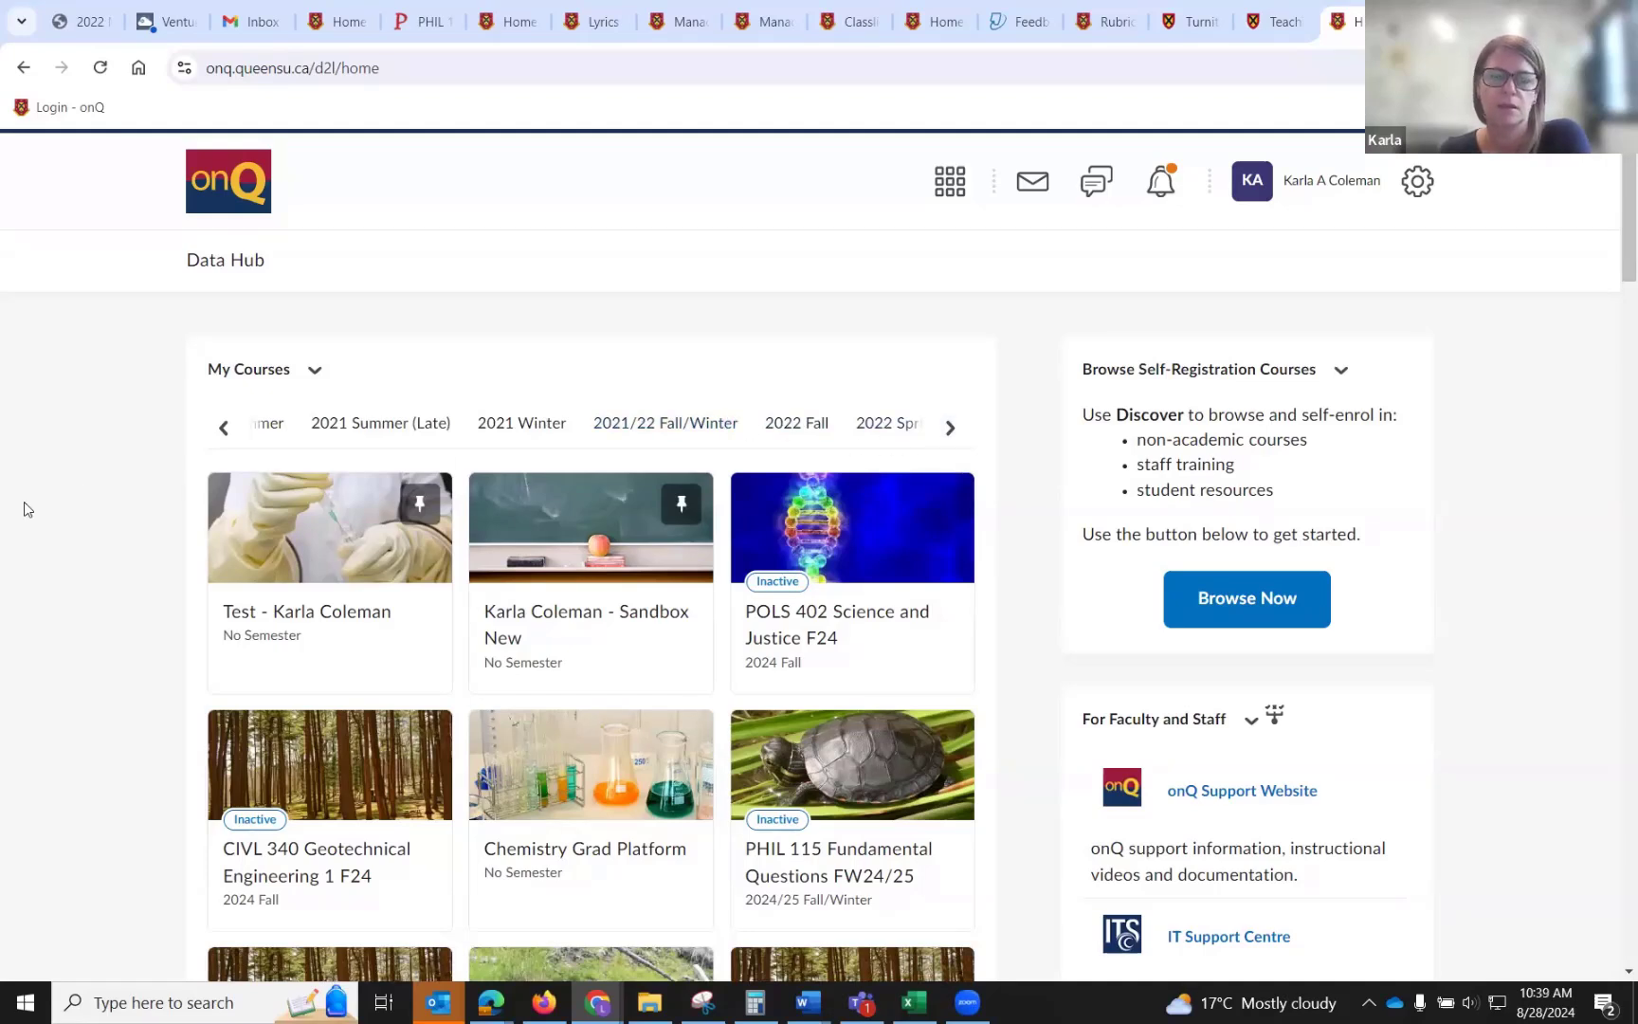
Open the Sandbox New course's Content and add a new module named Week 2.
left_click(625, 608)
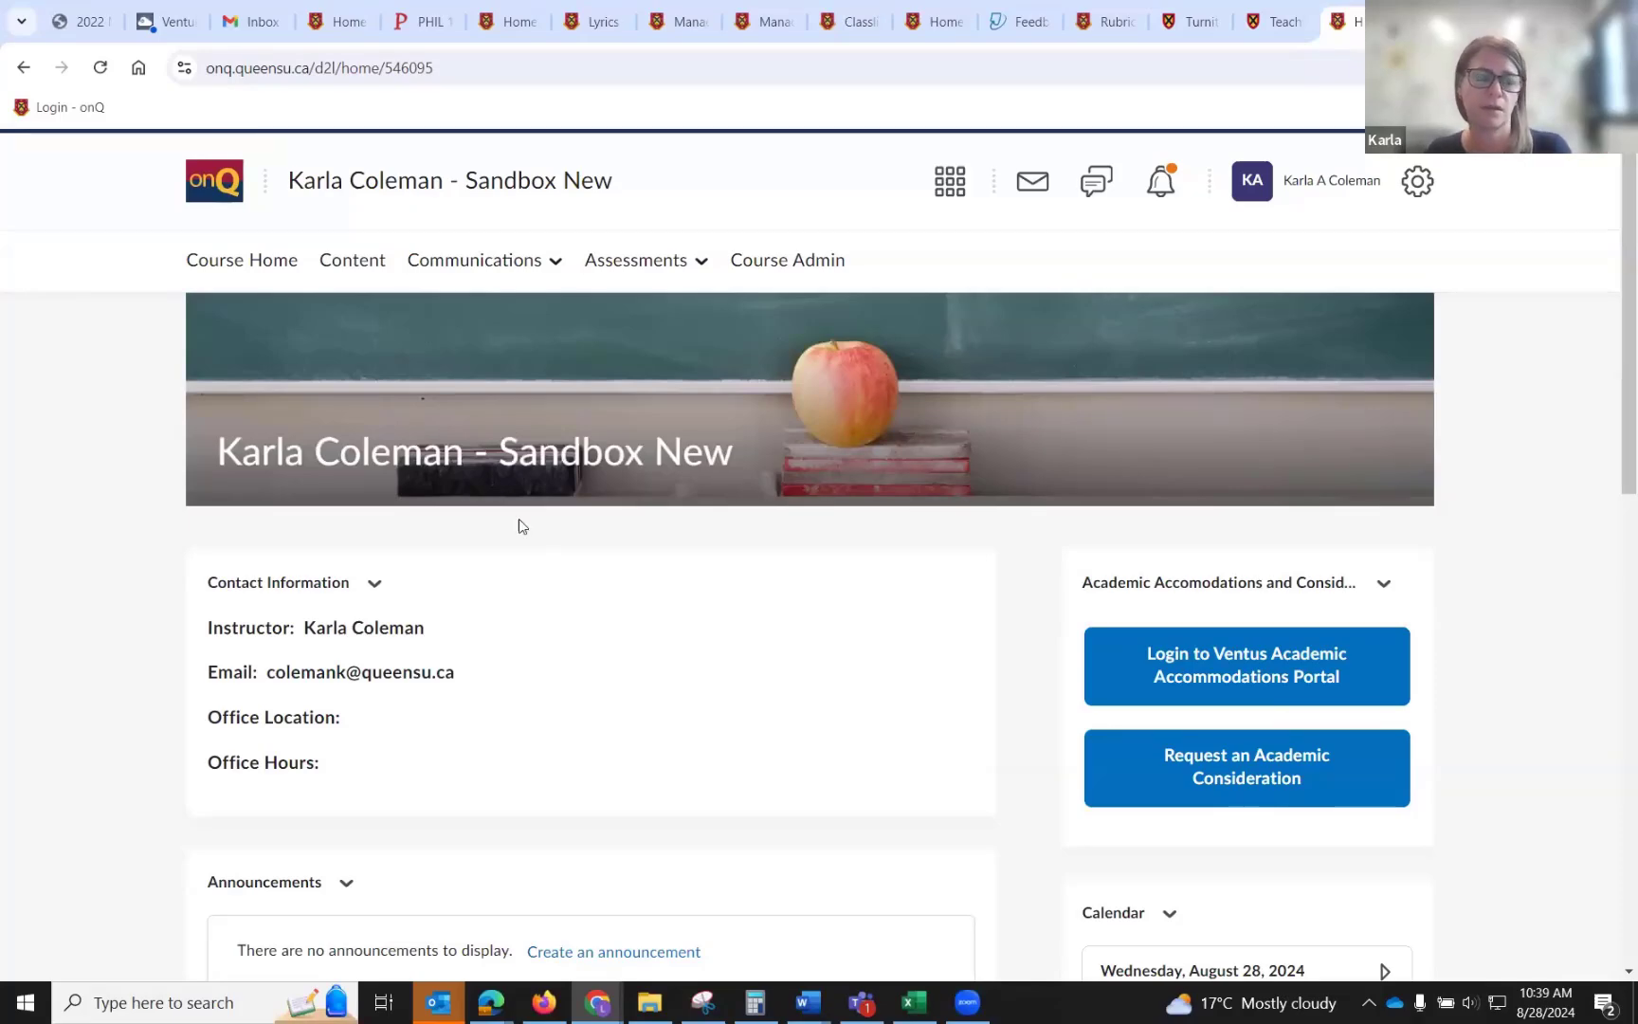
left_click(361, 268)
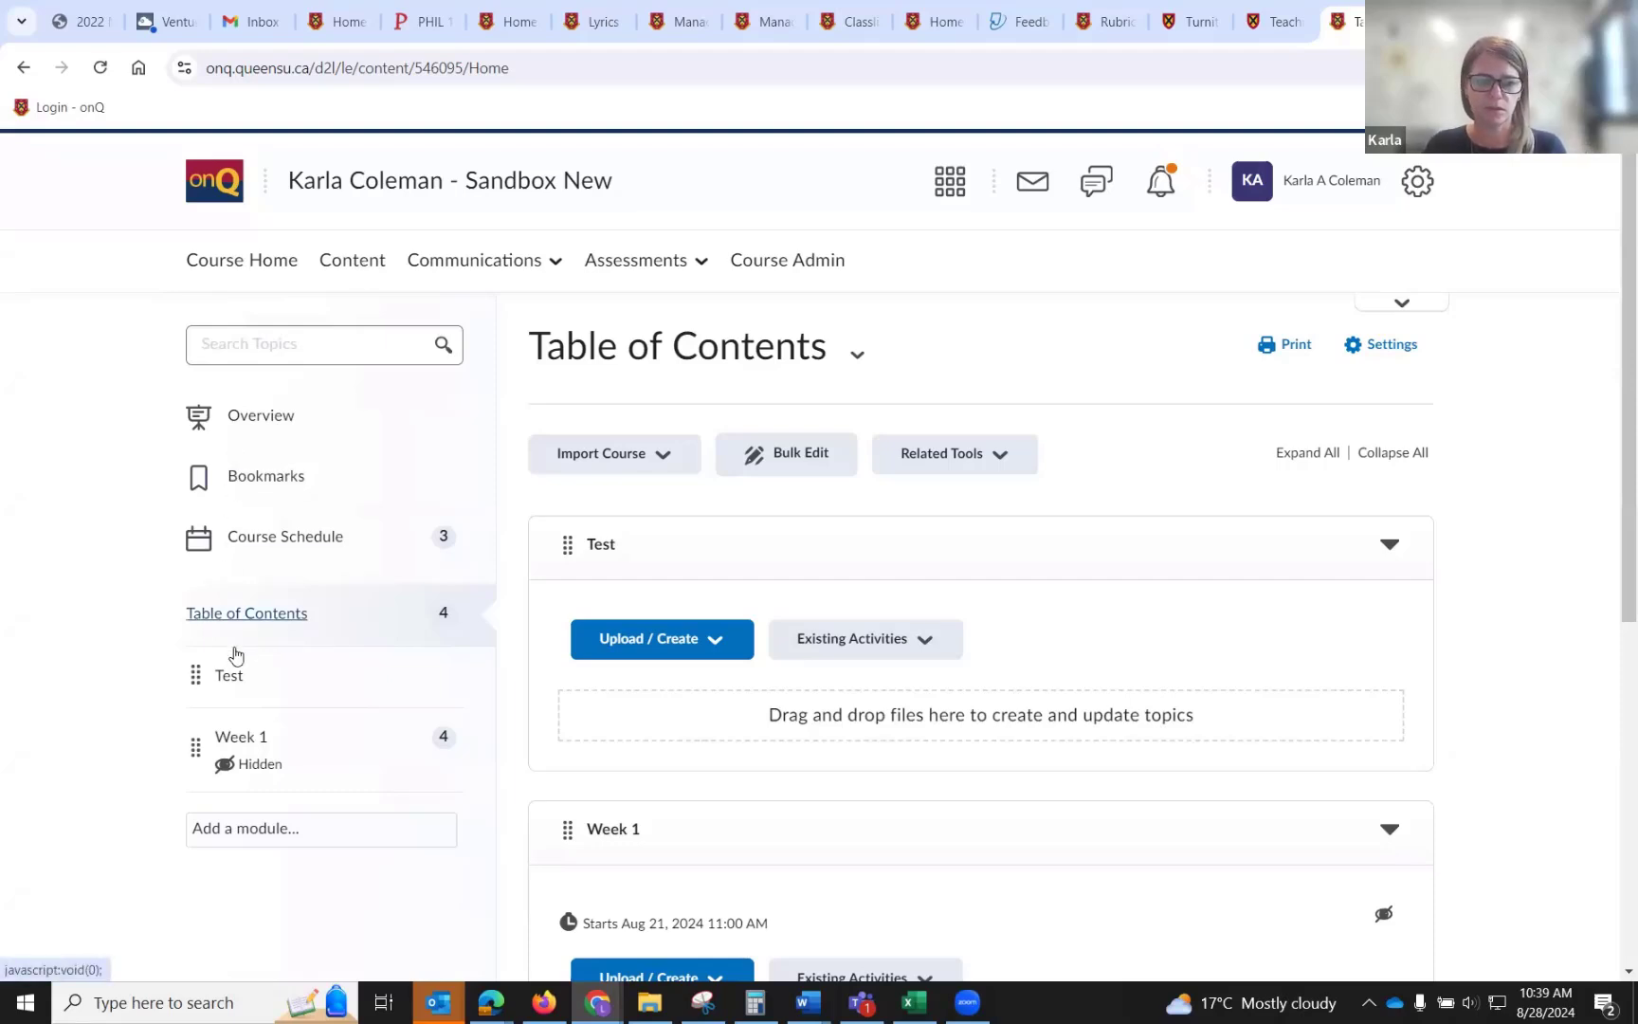
left_click(236, 680)
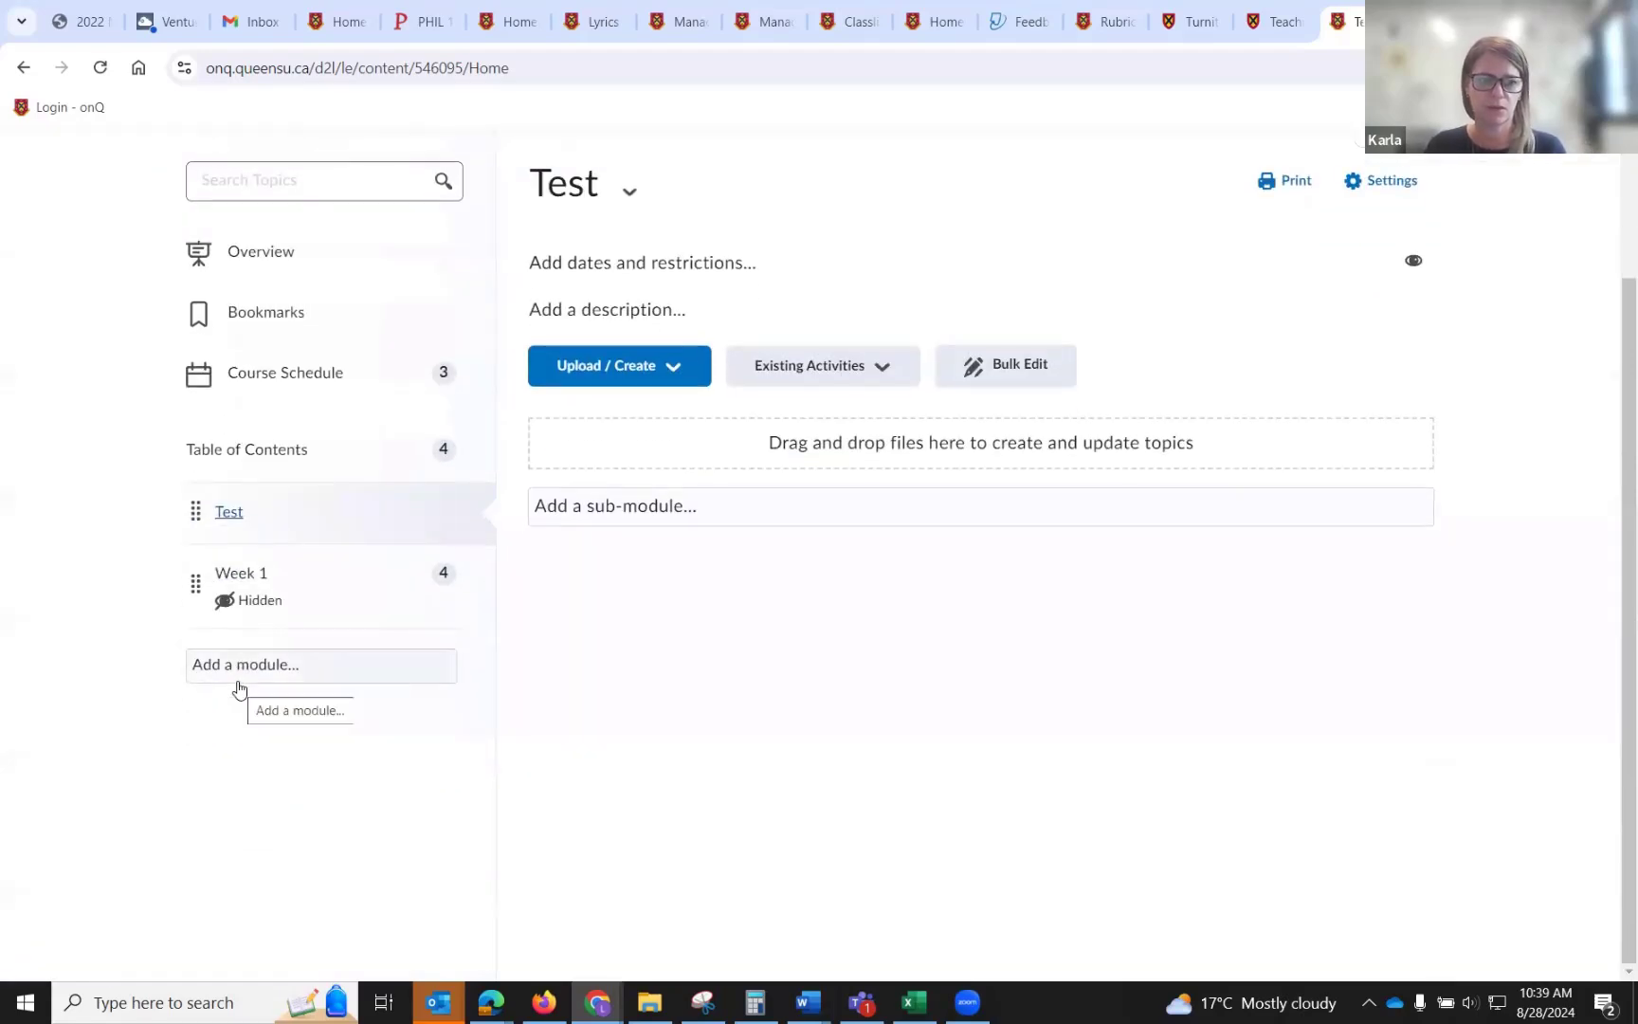
left_click(239, 675)
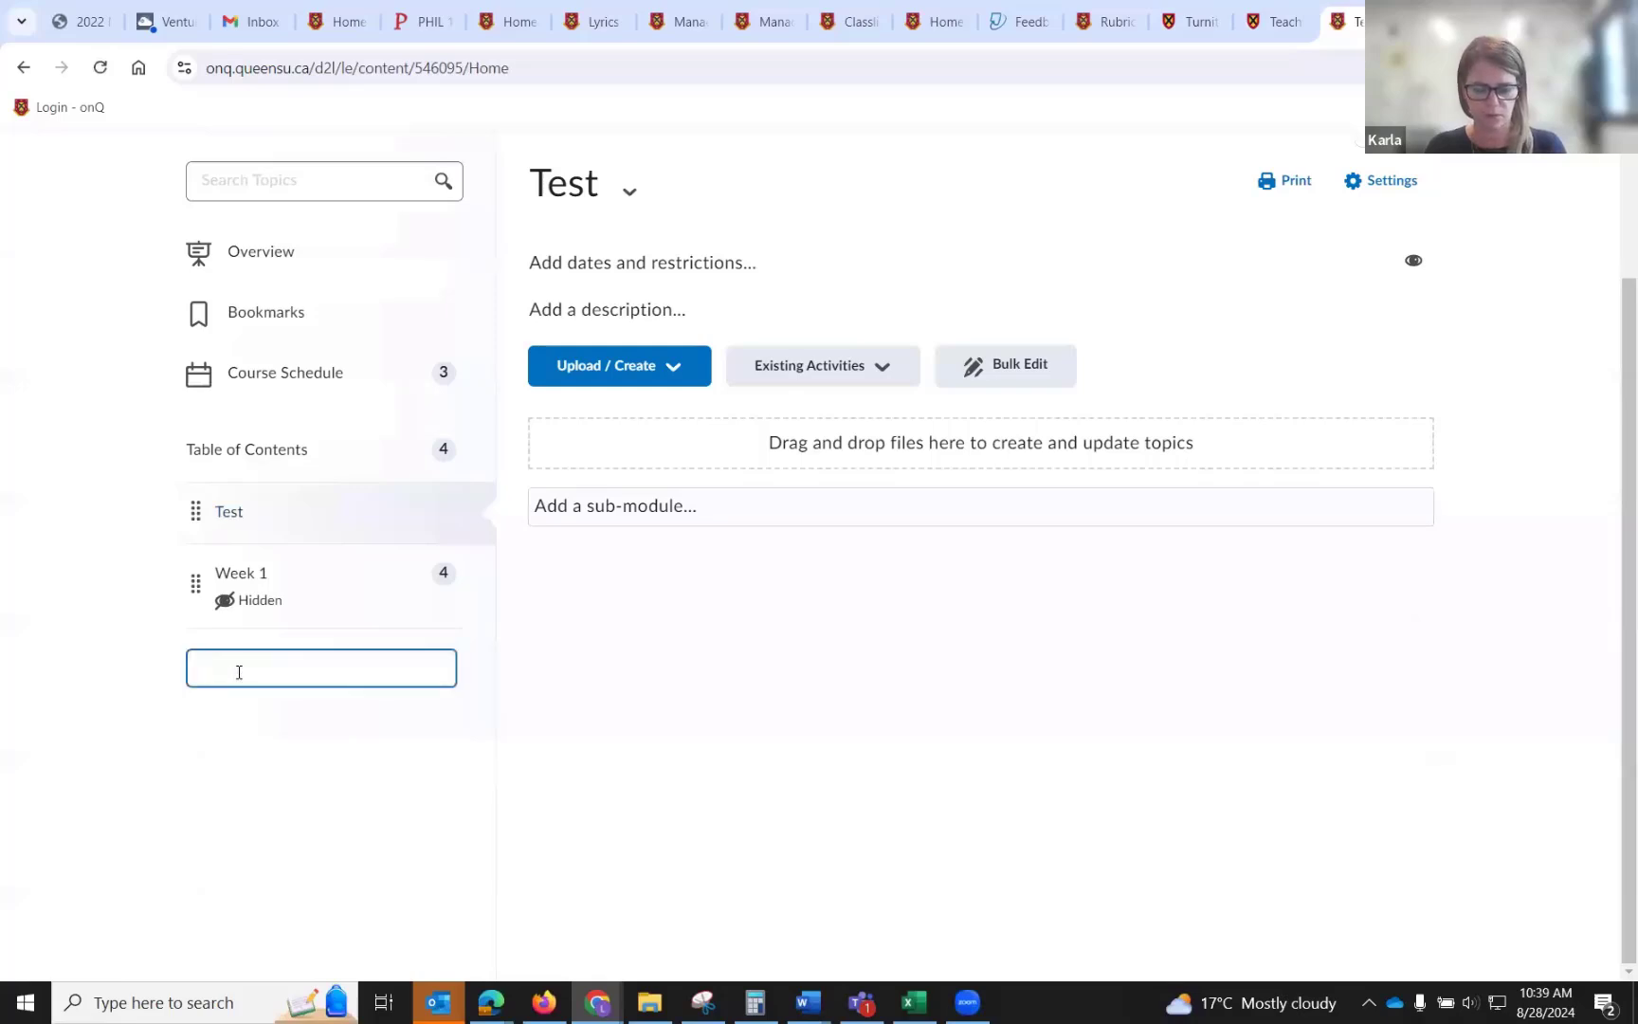
type("Week 2")
key("Return")
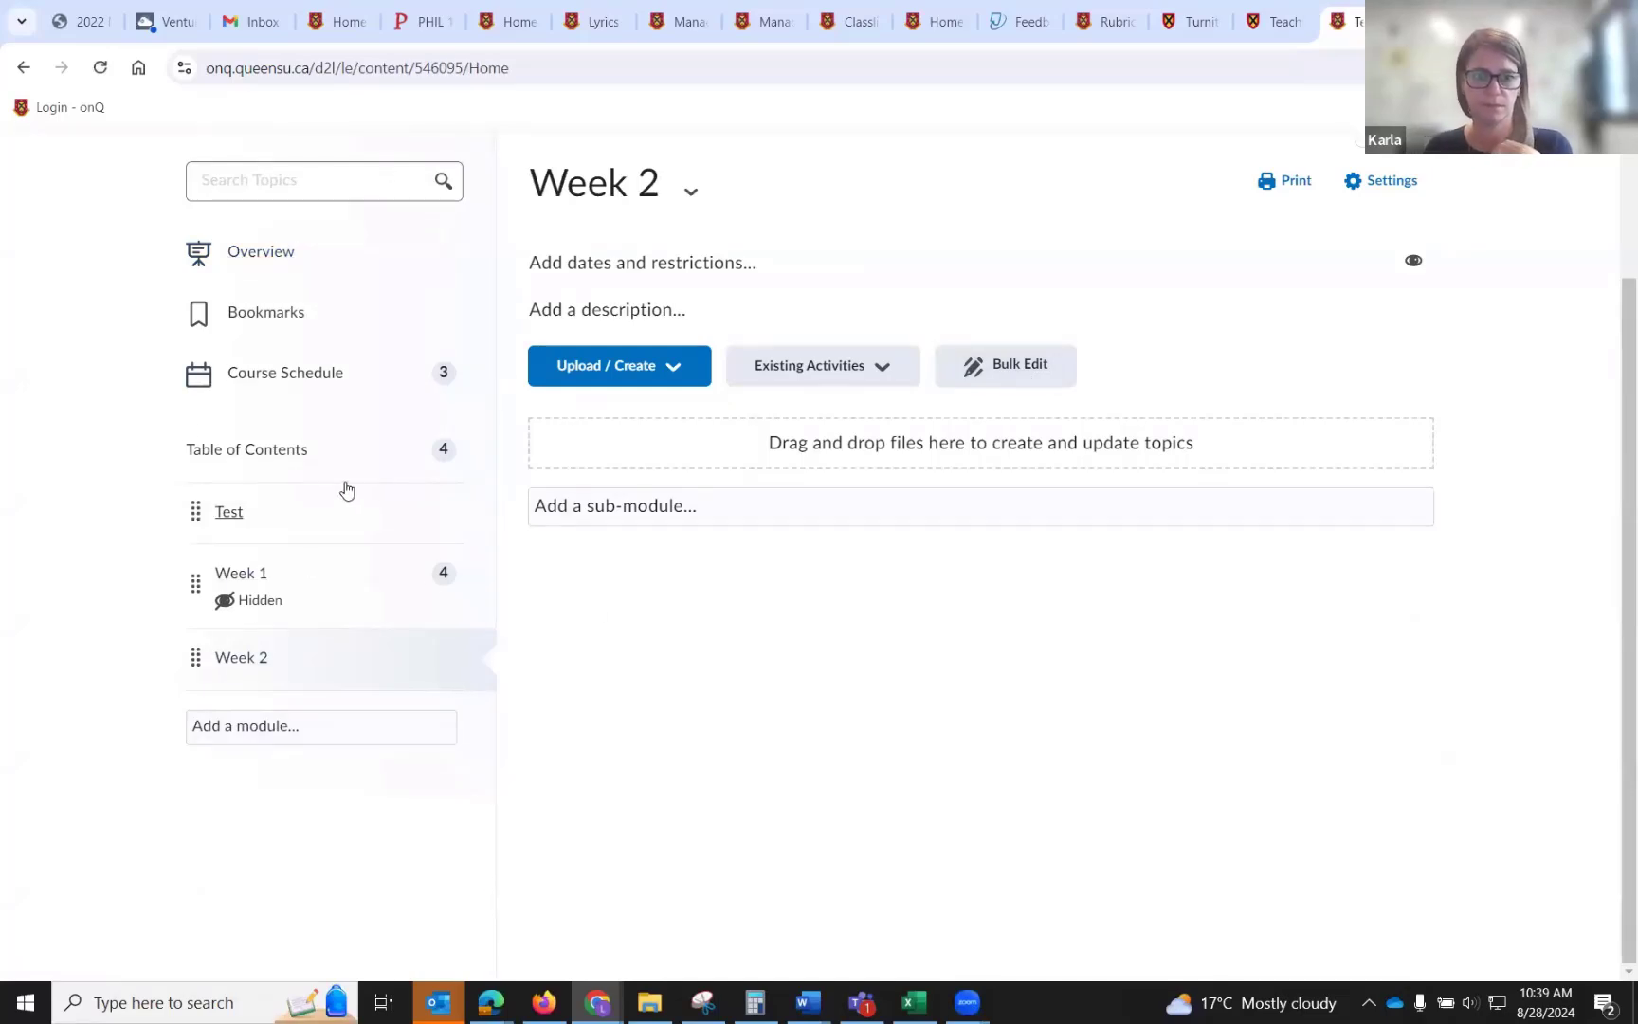
Upload Book3.csv from the computer into the Week 2 module.
scroll(667, 547, "up", 1)
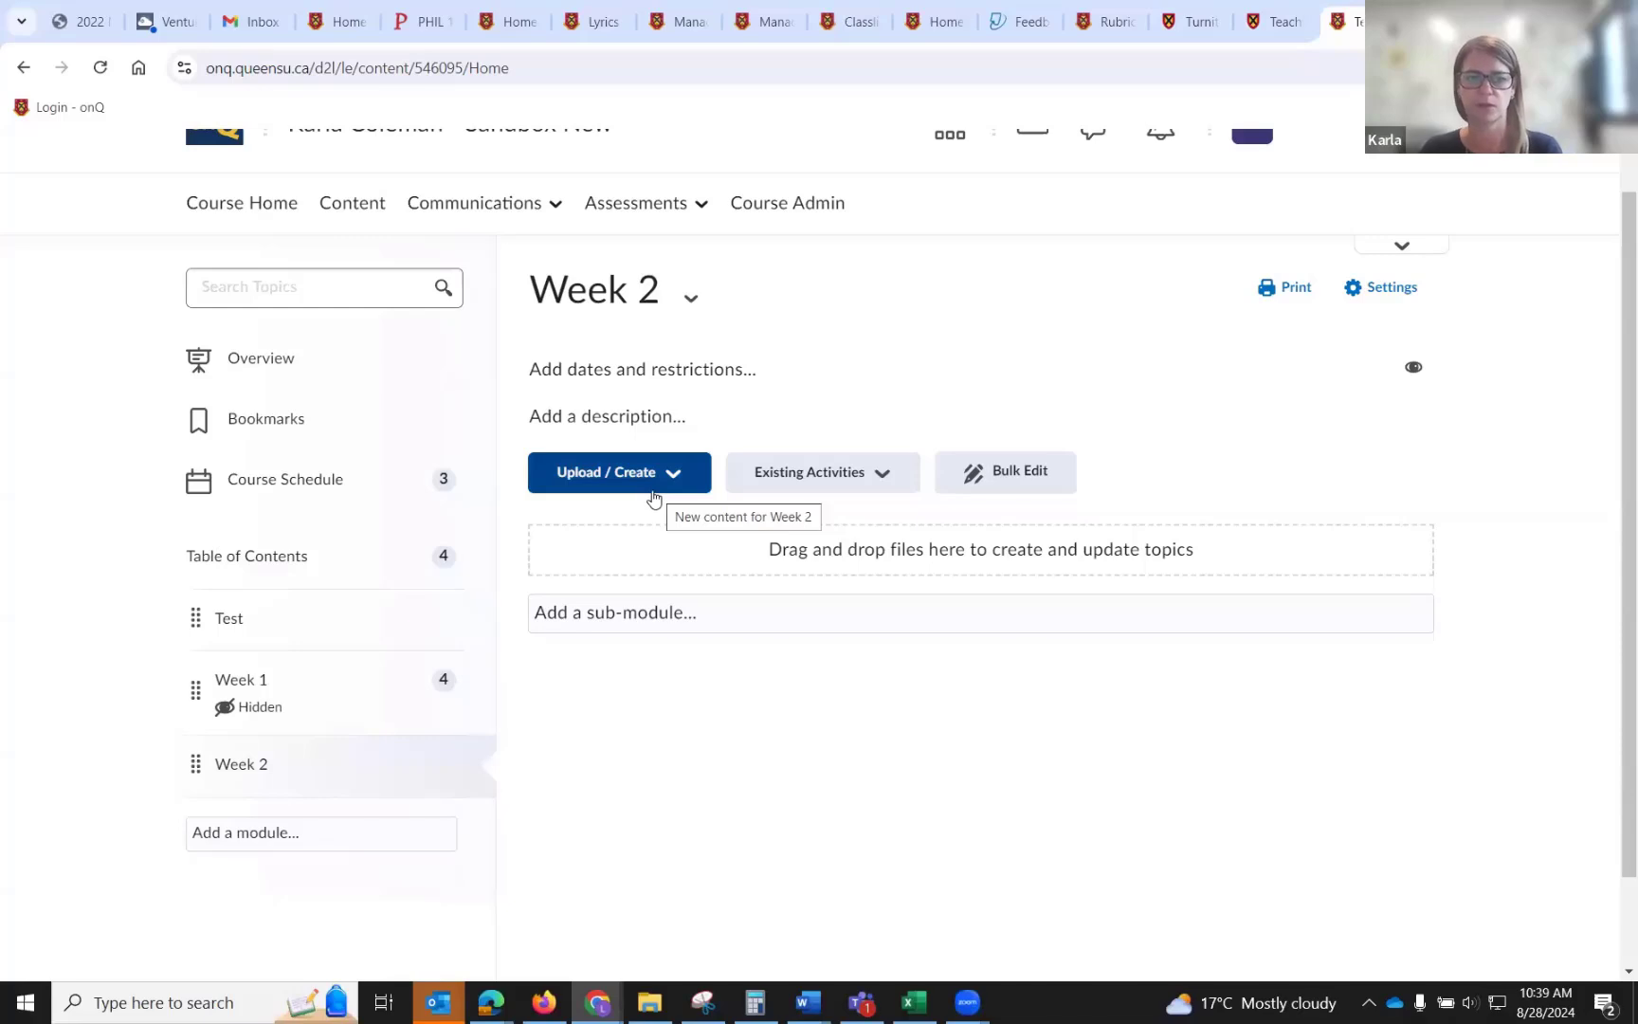
left_click(652, 490)
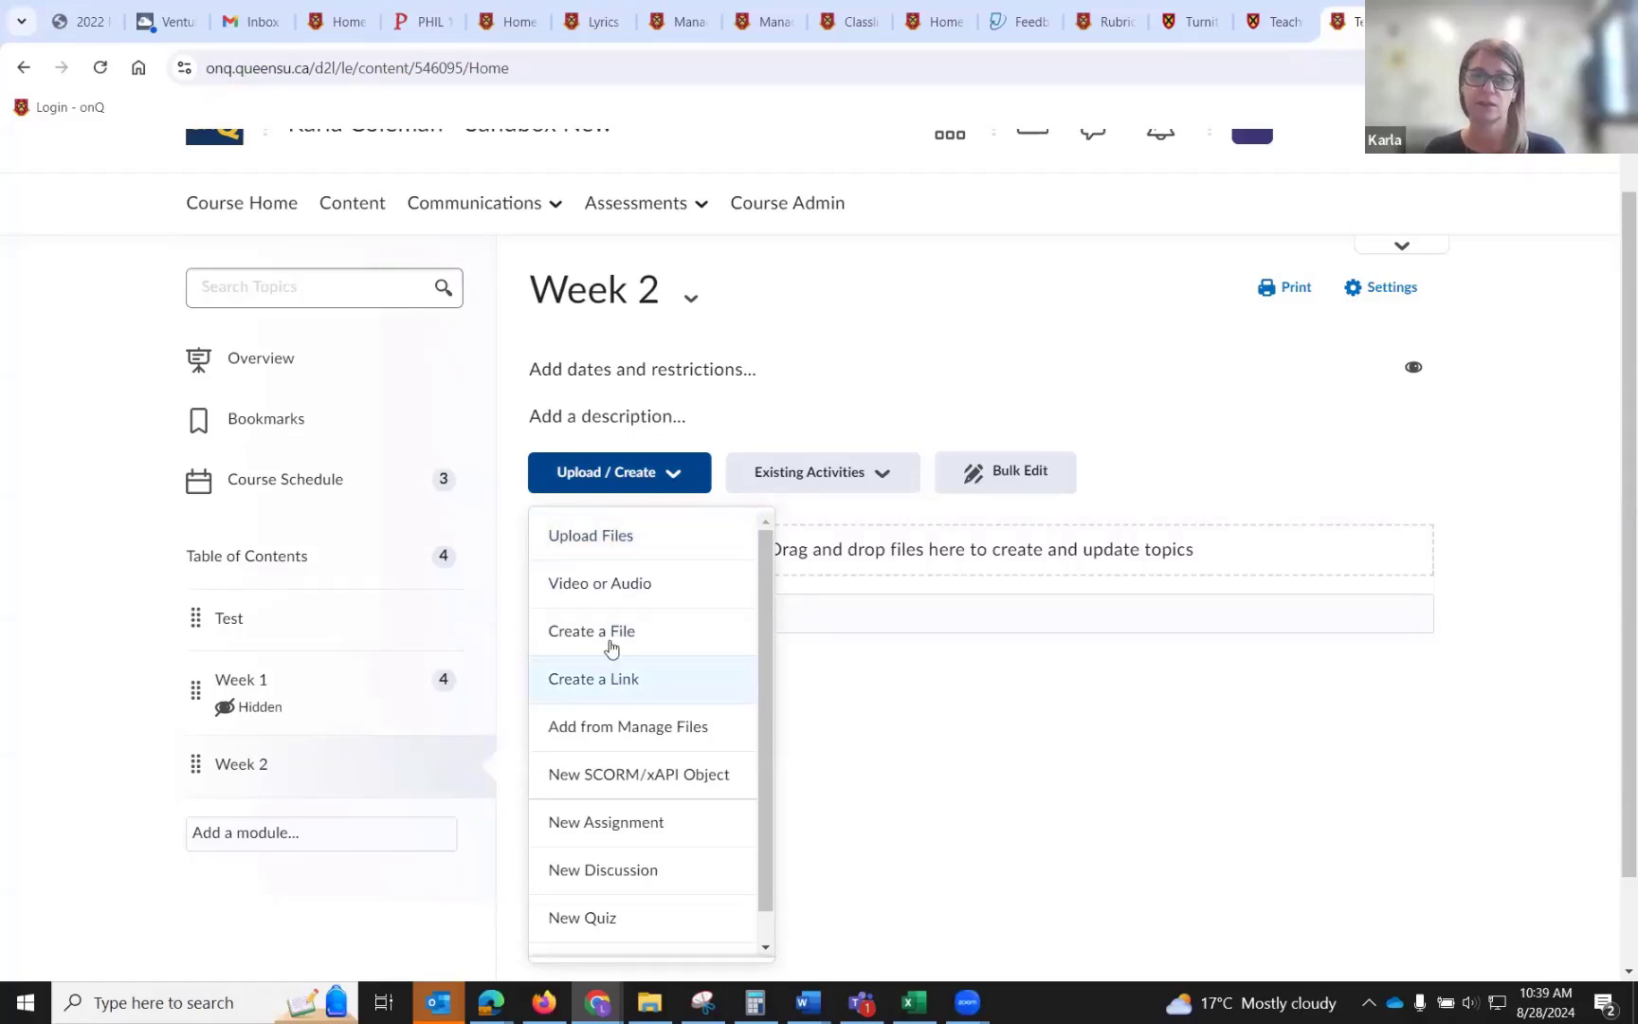
left_click(613, 534)
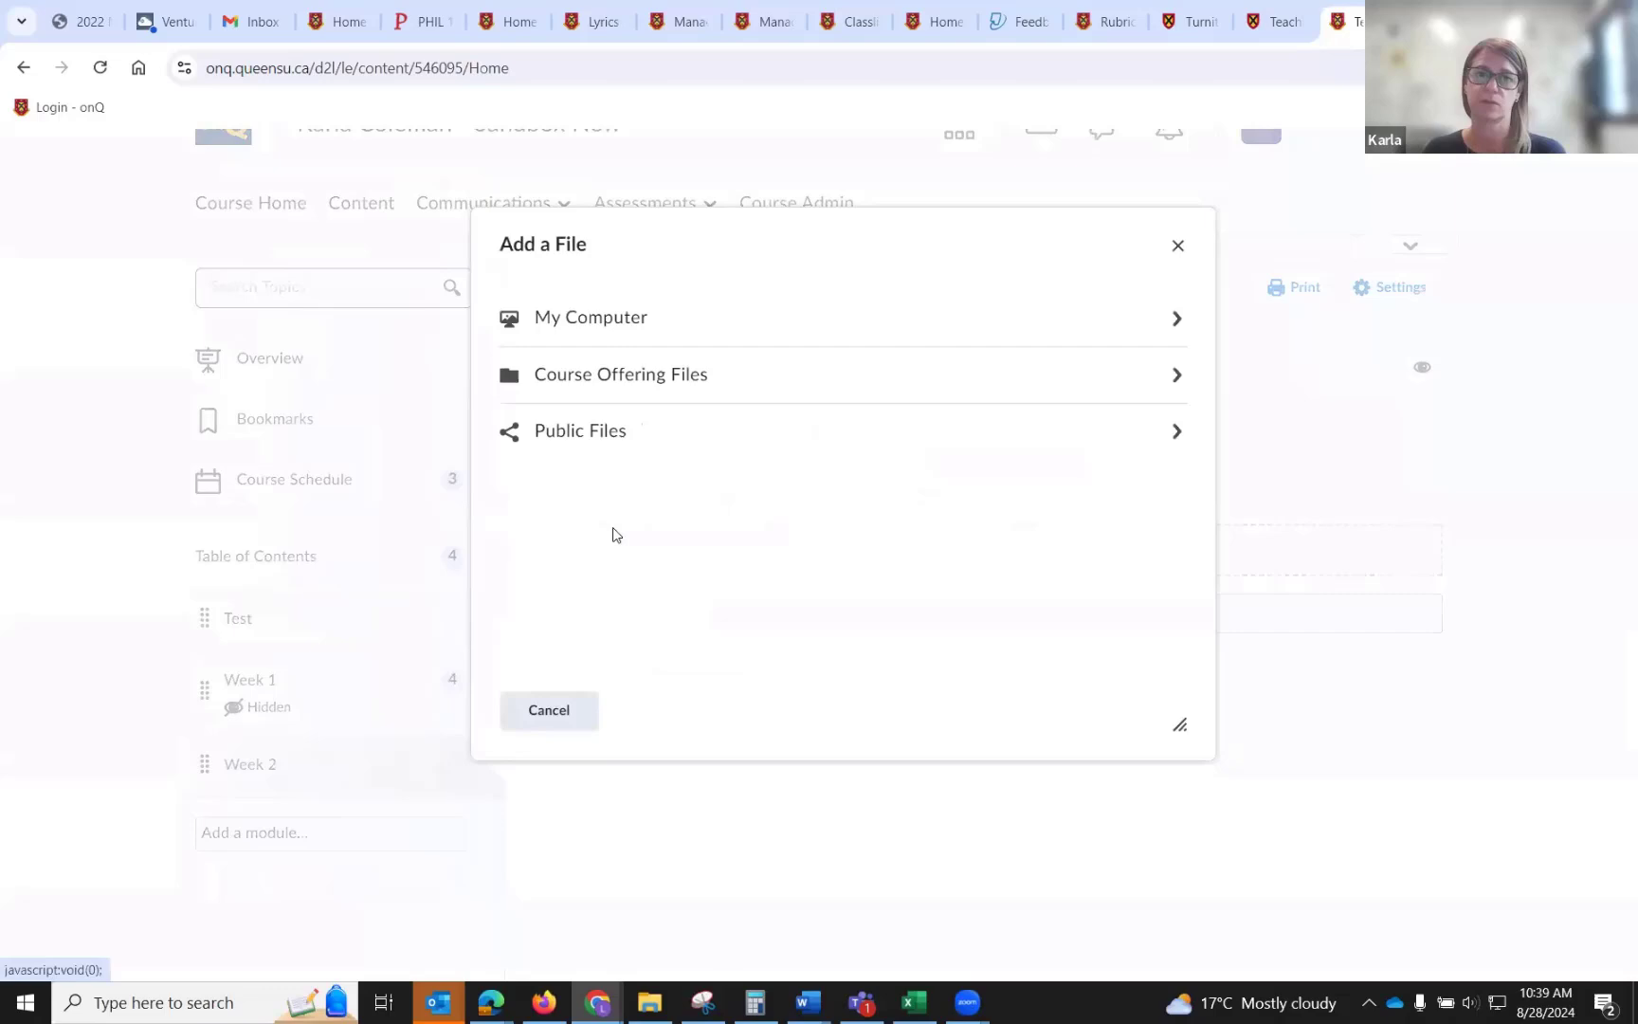
left_click(565, 319)
left_click(591, 329)
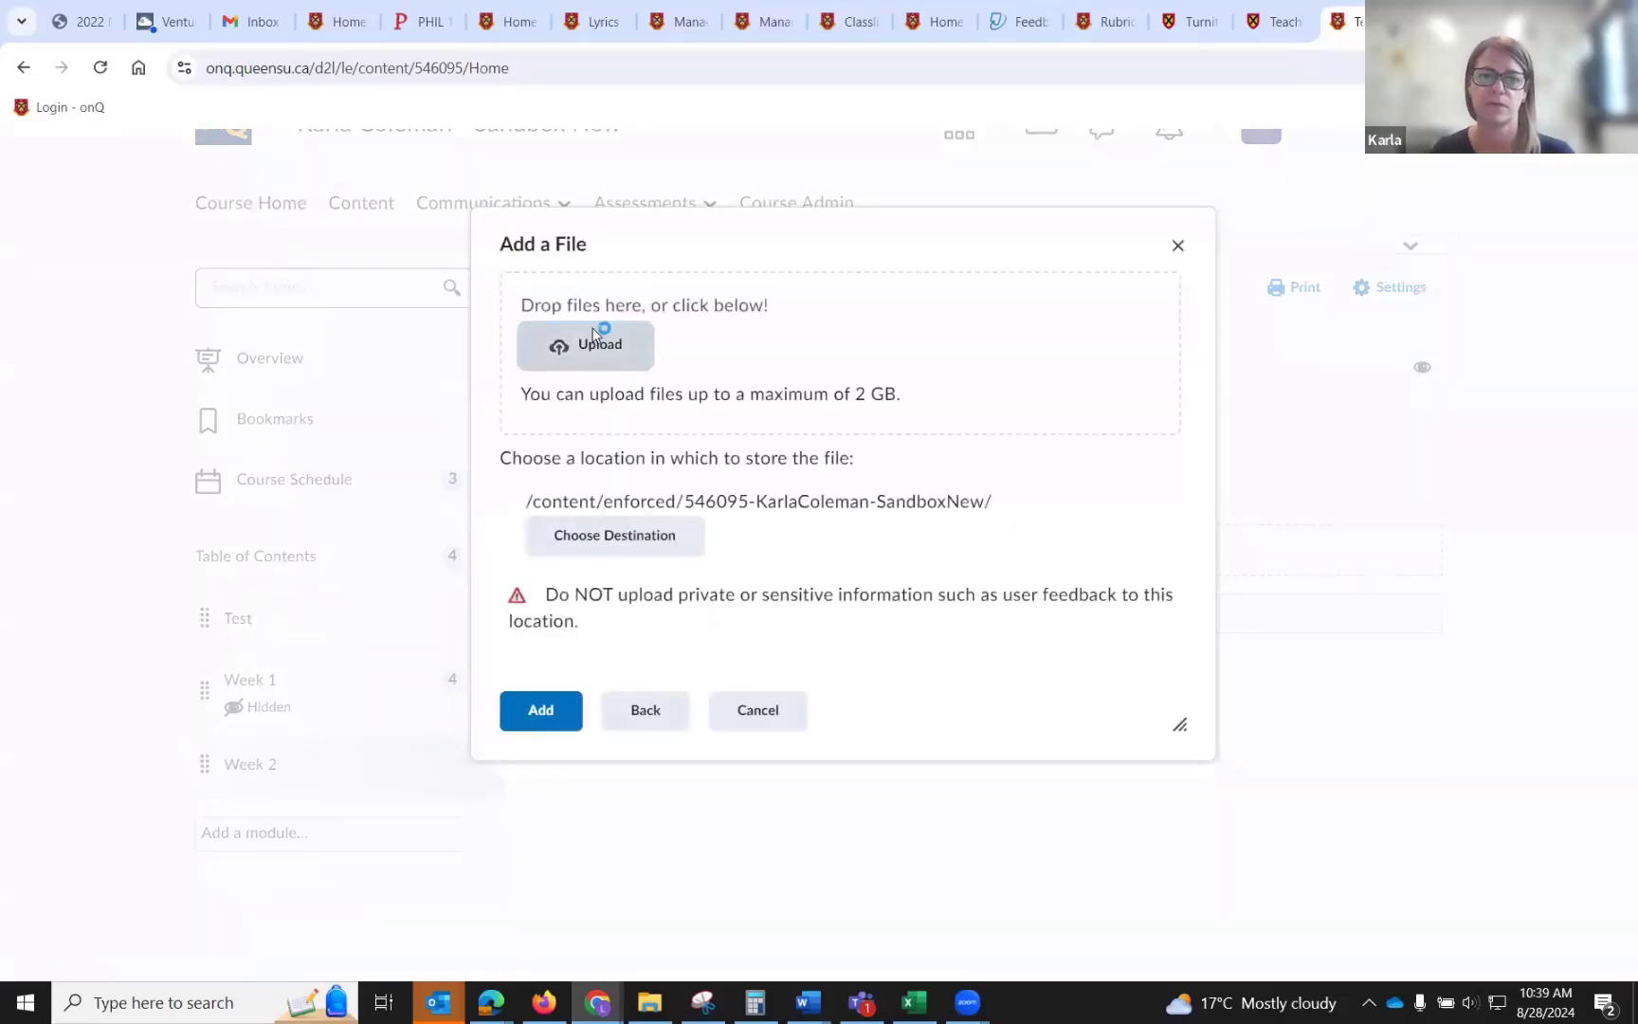
left_click(369, 289)
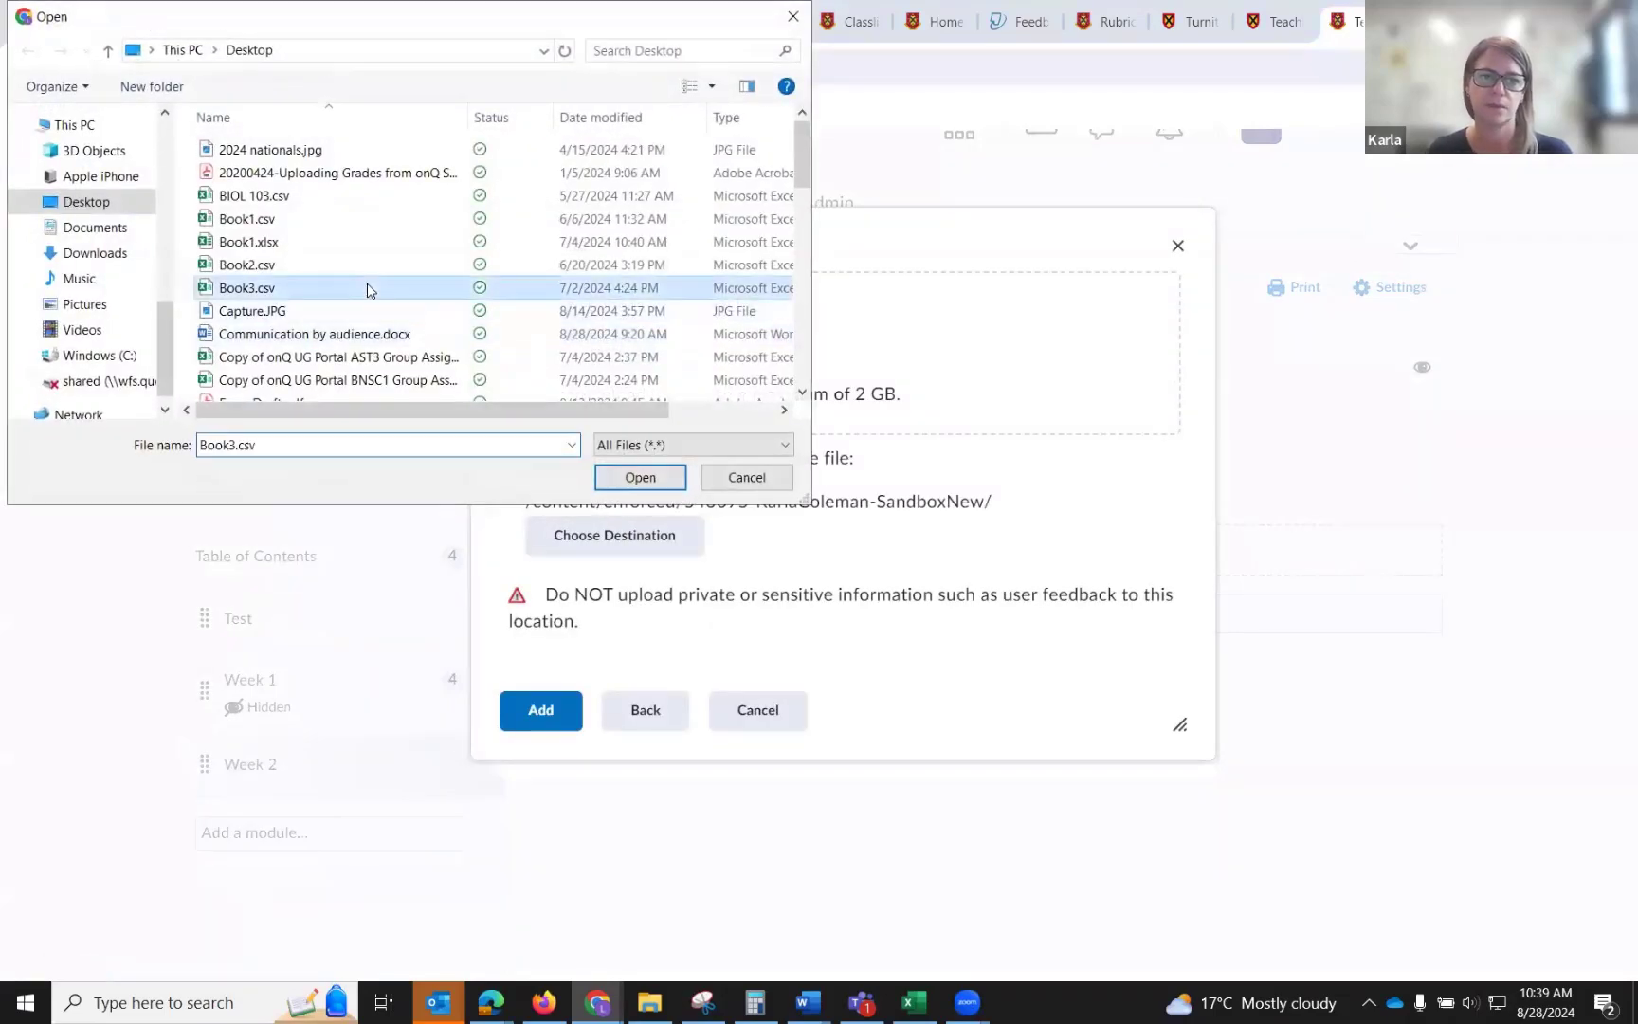
left_click(638, 479)
left_click(536, 711)
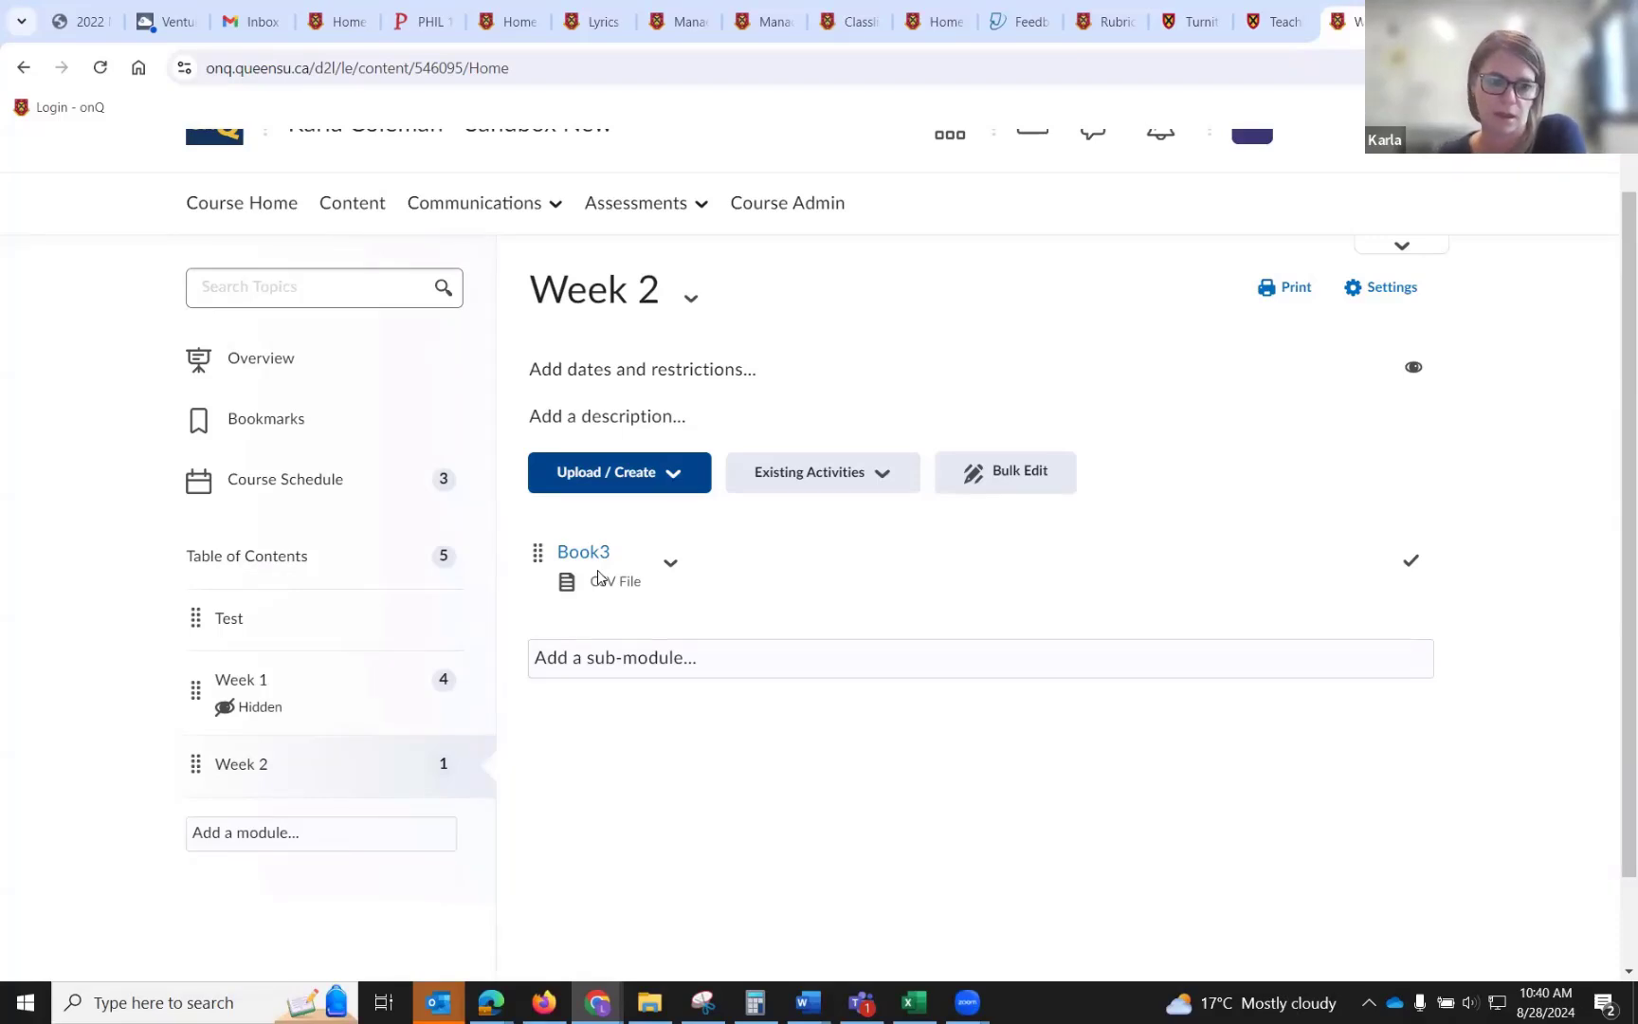
Add the existing File Submission assignment to the Week 2 module.
left_click(785, 474)
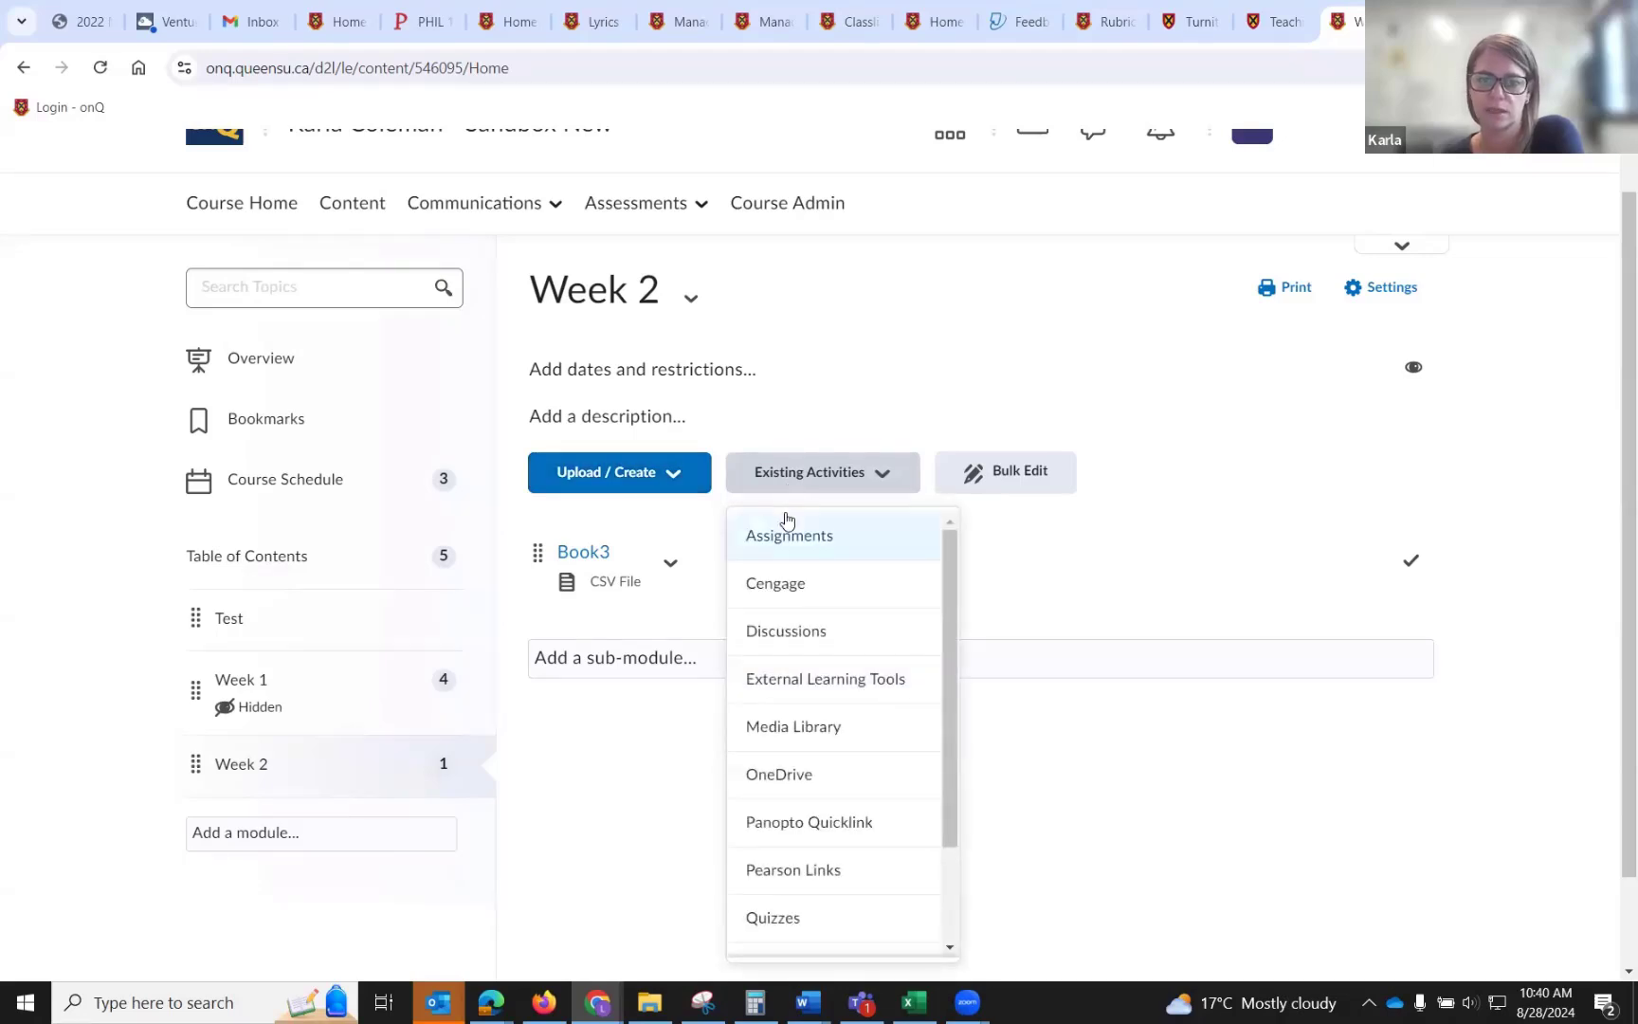
left_click(786, 531)
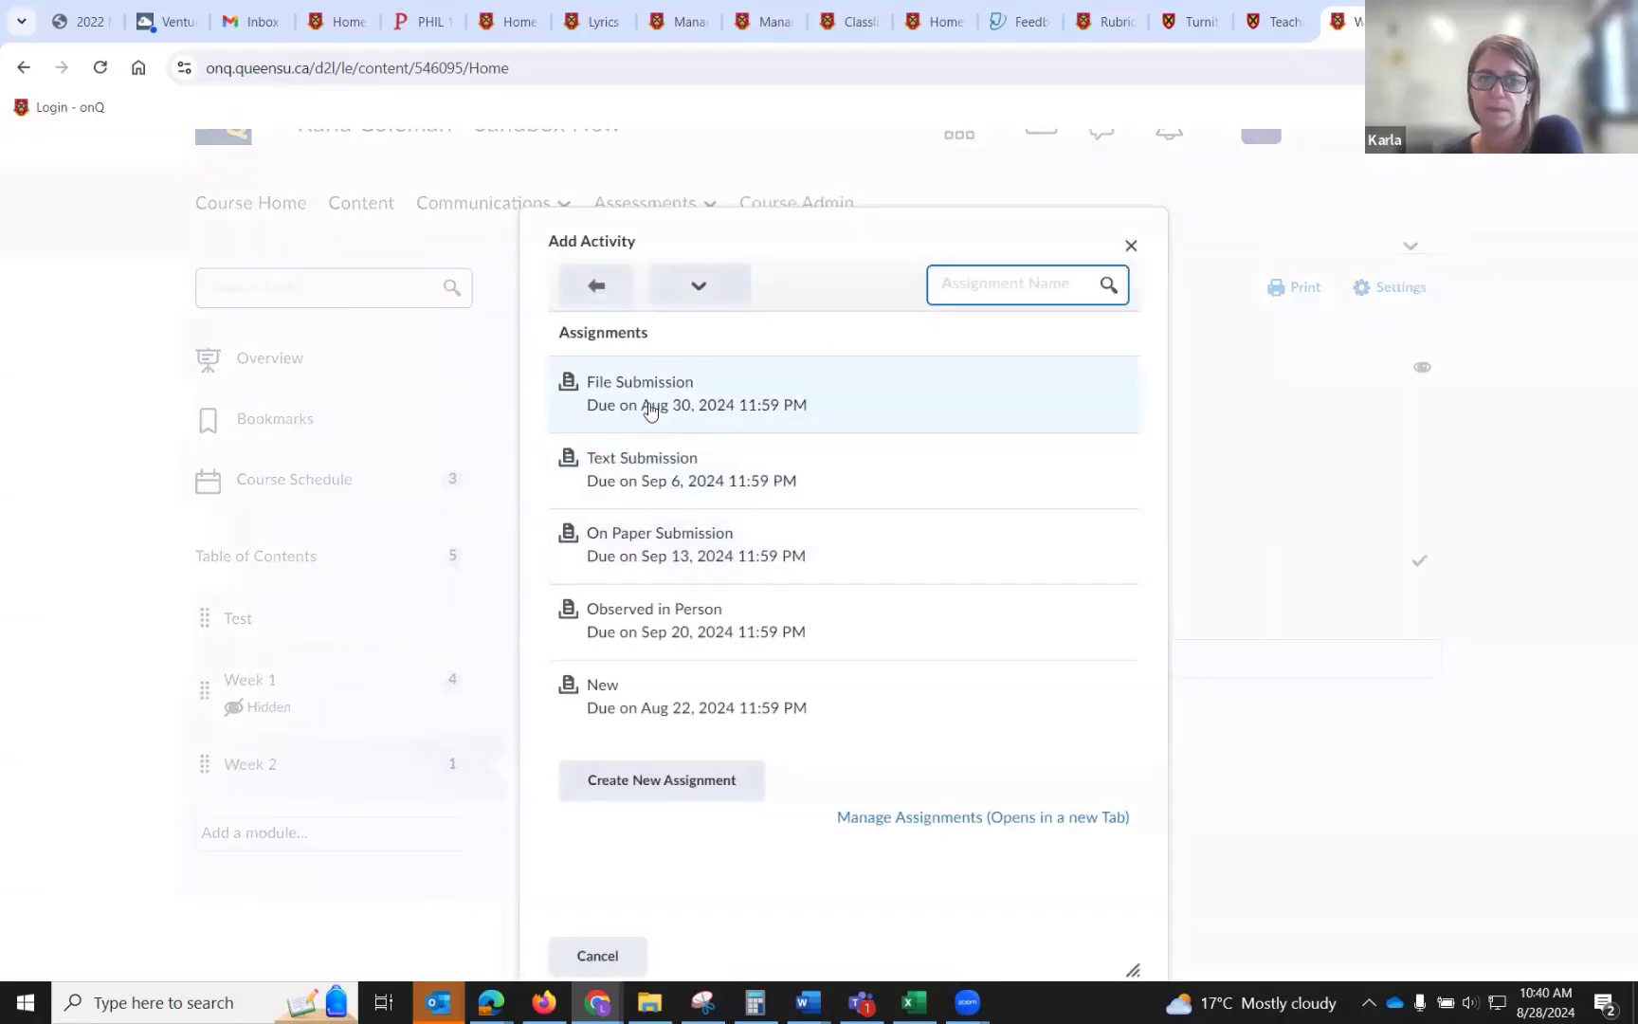
left_click(650, 408)
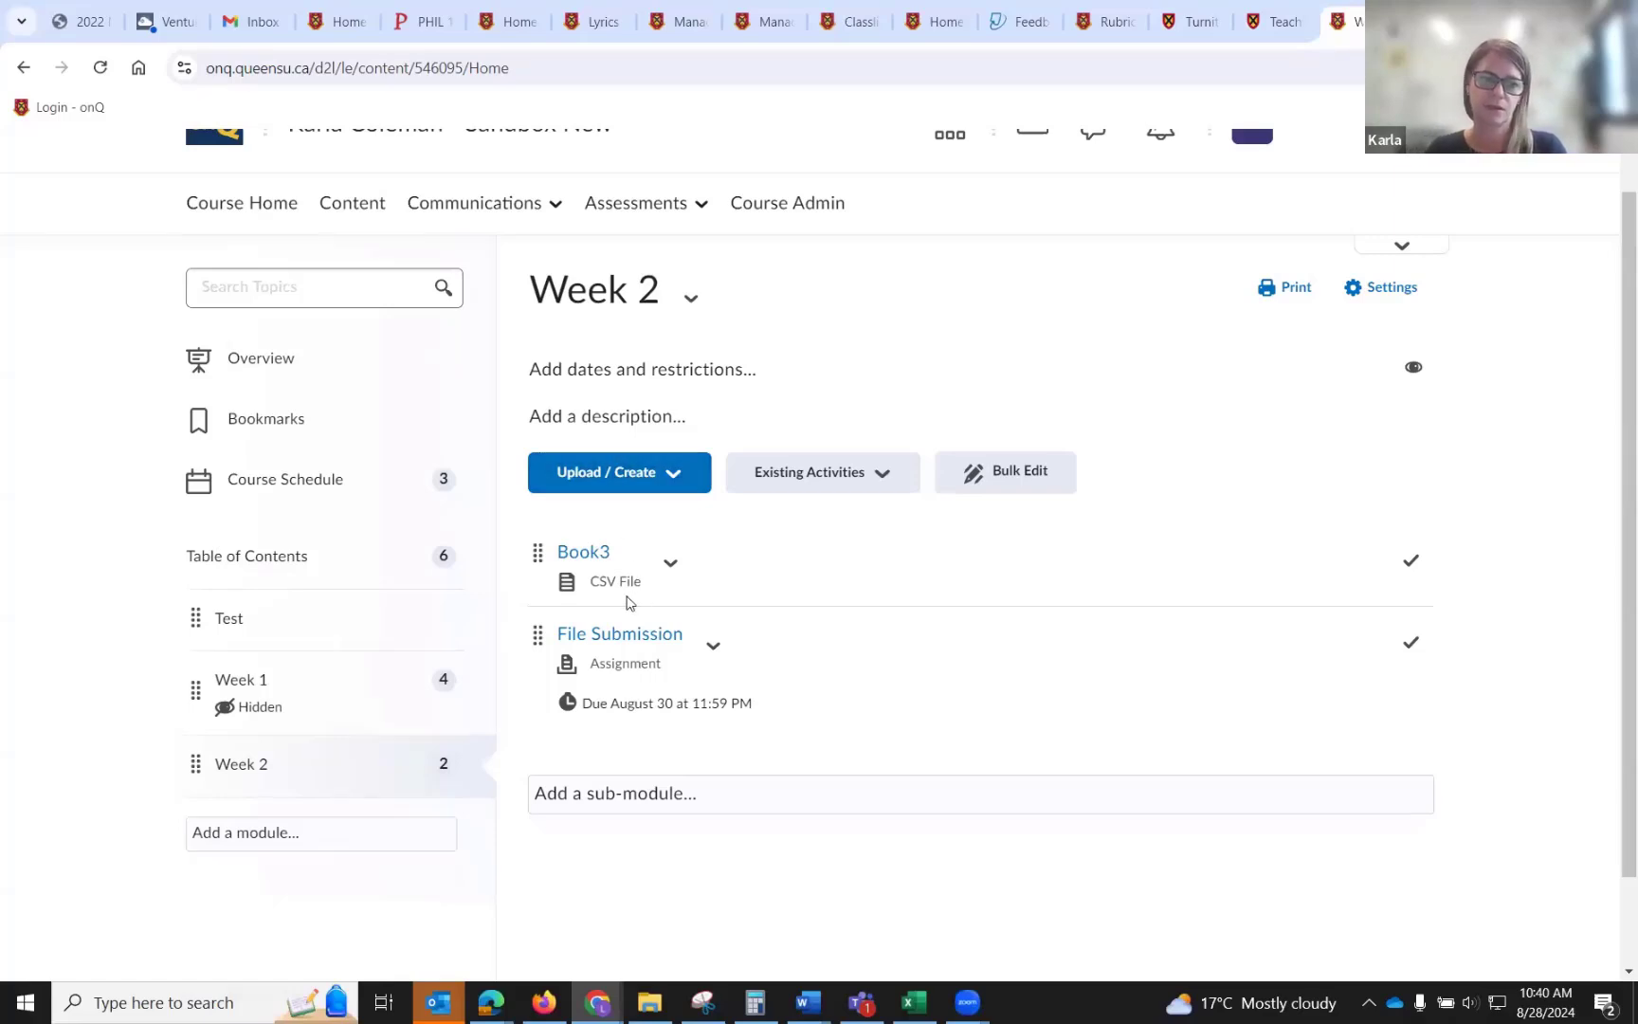
Open the Classlist and start adding existing users as participants.
scroll(626, 603, "up", 1)
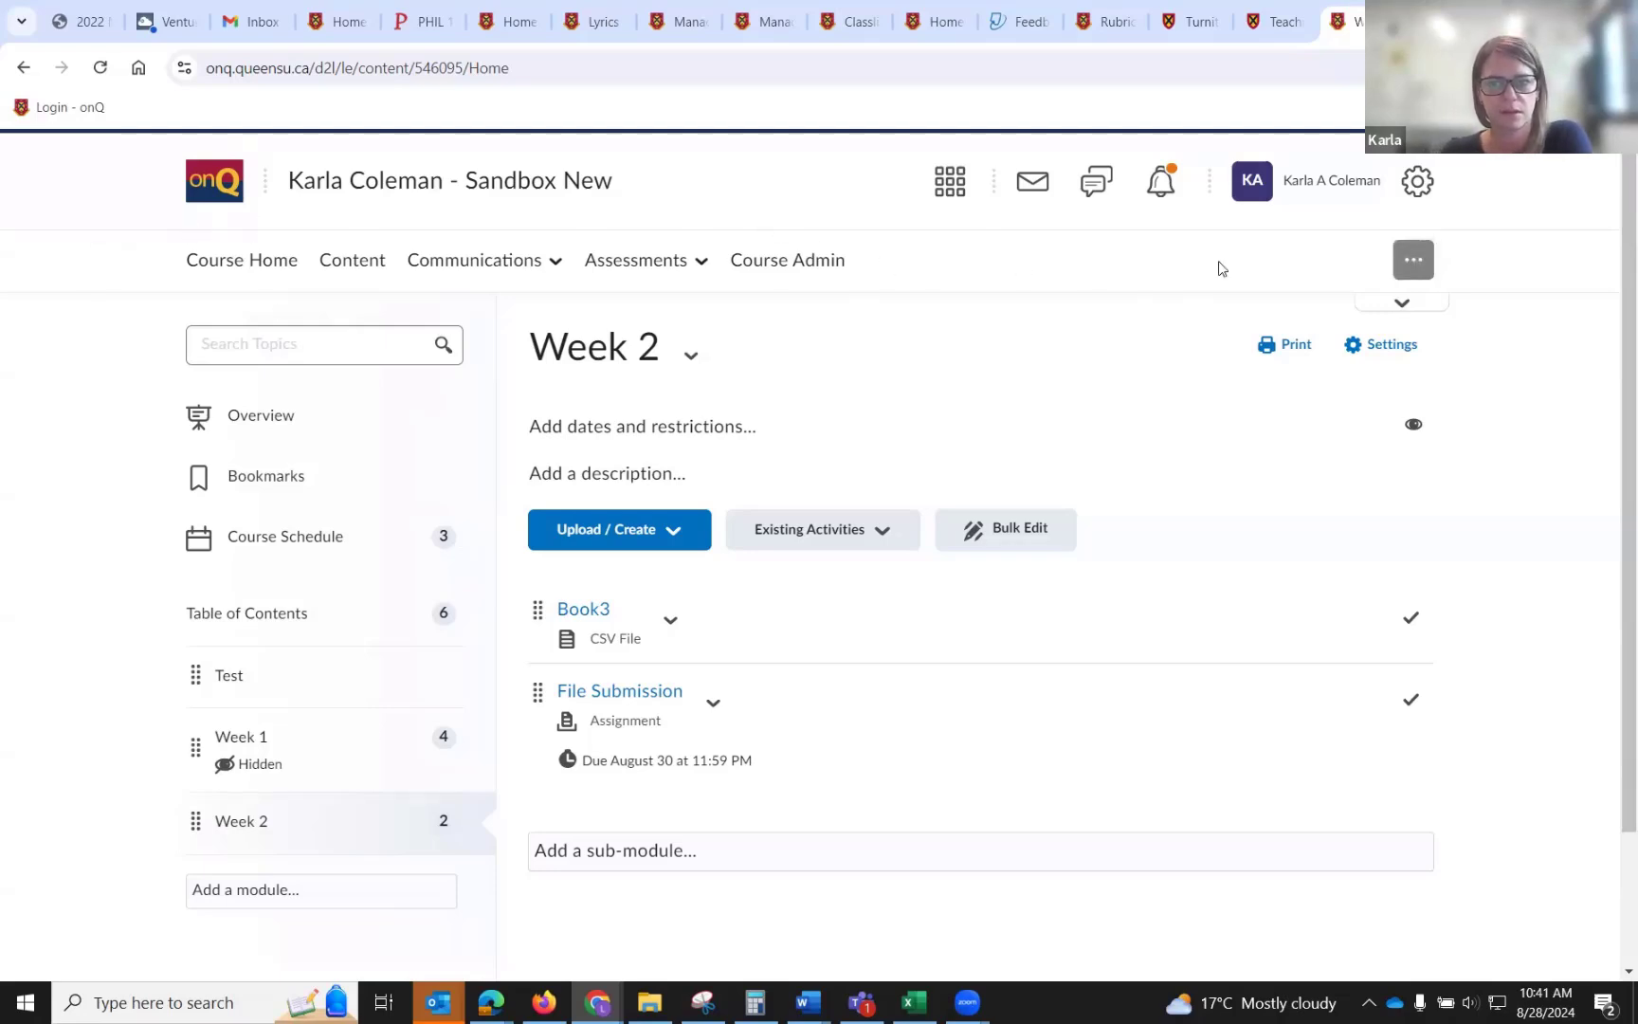
left_click(485, 272)
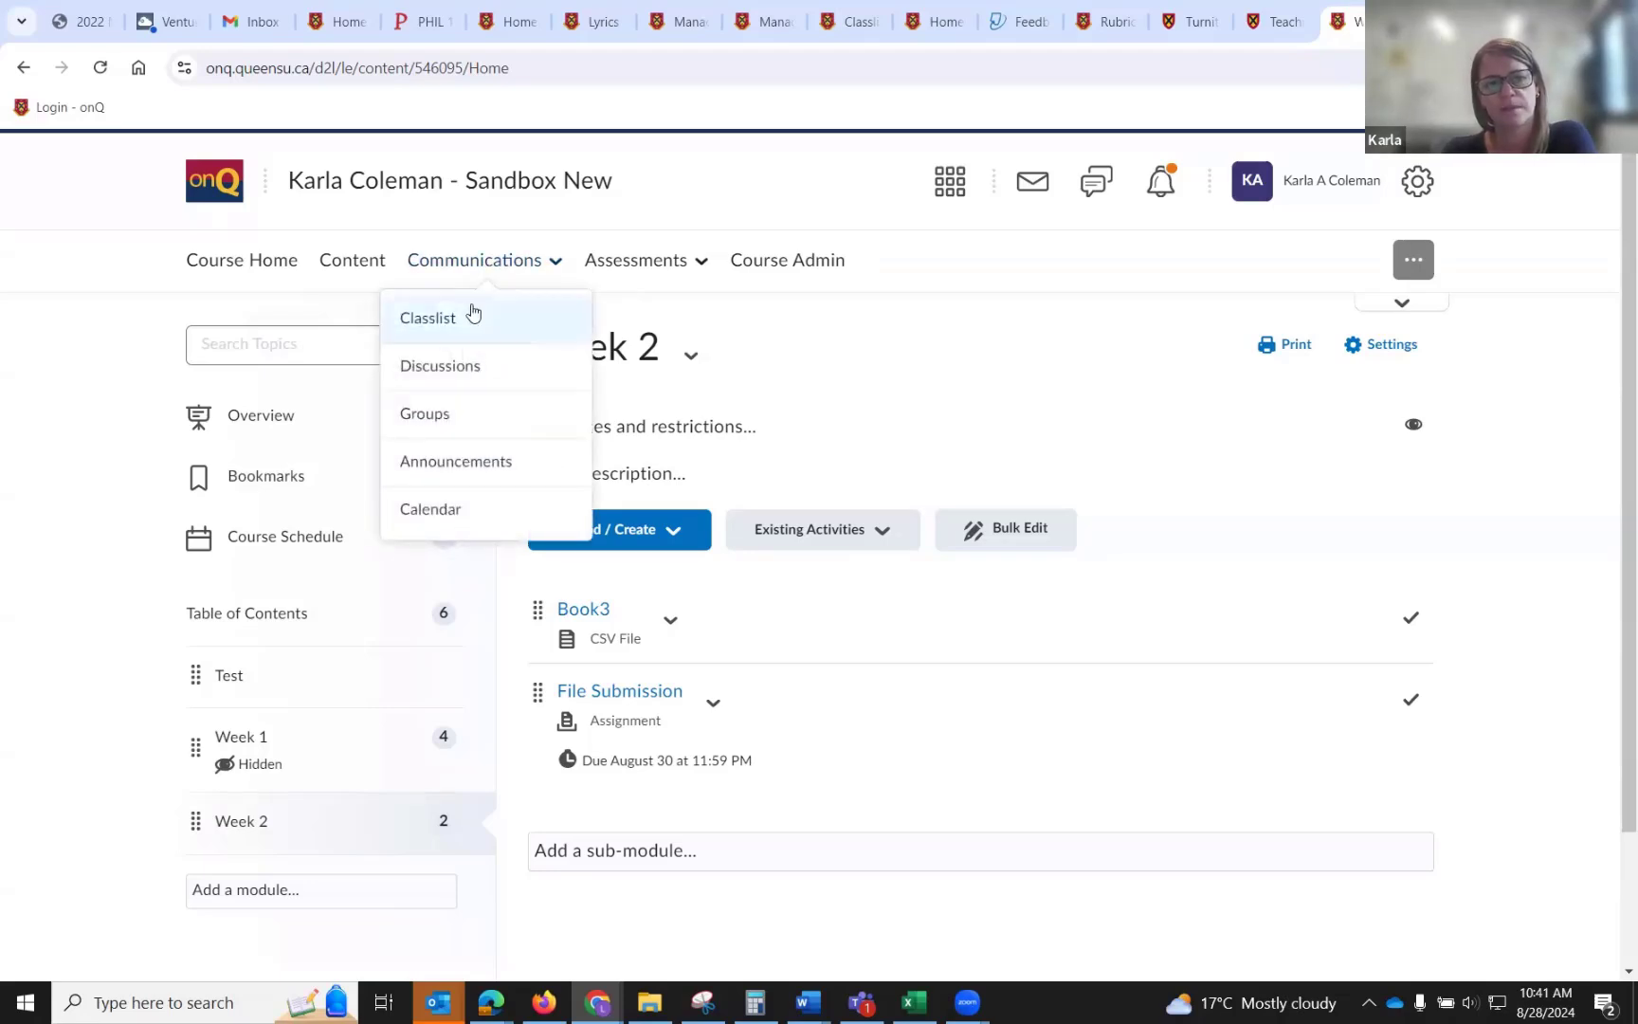
left_click(468, 312)
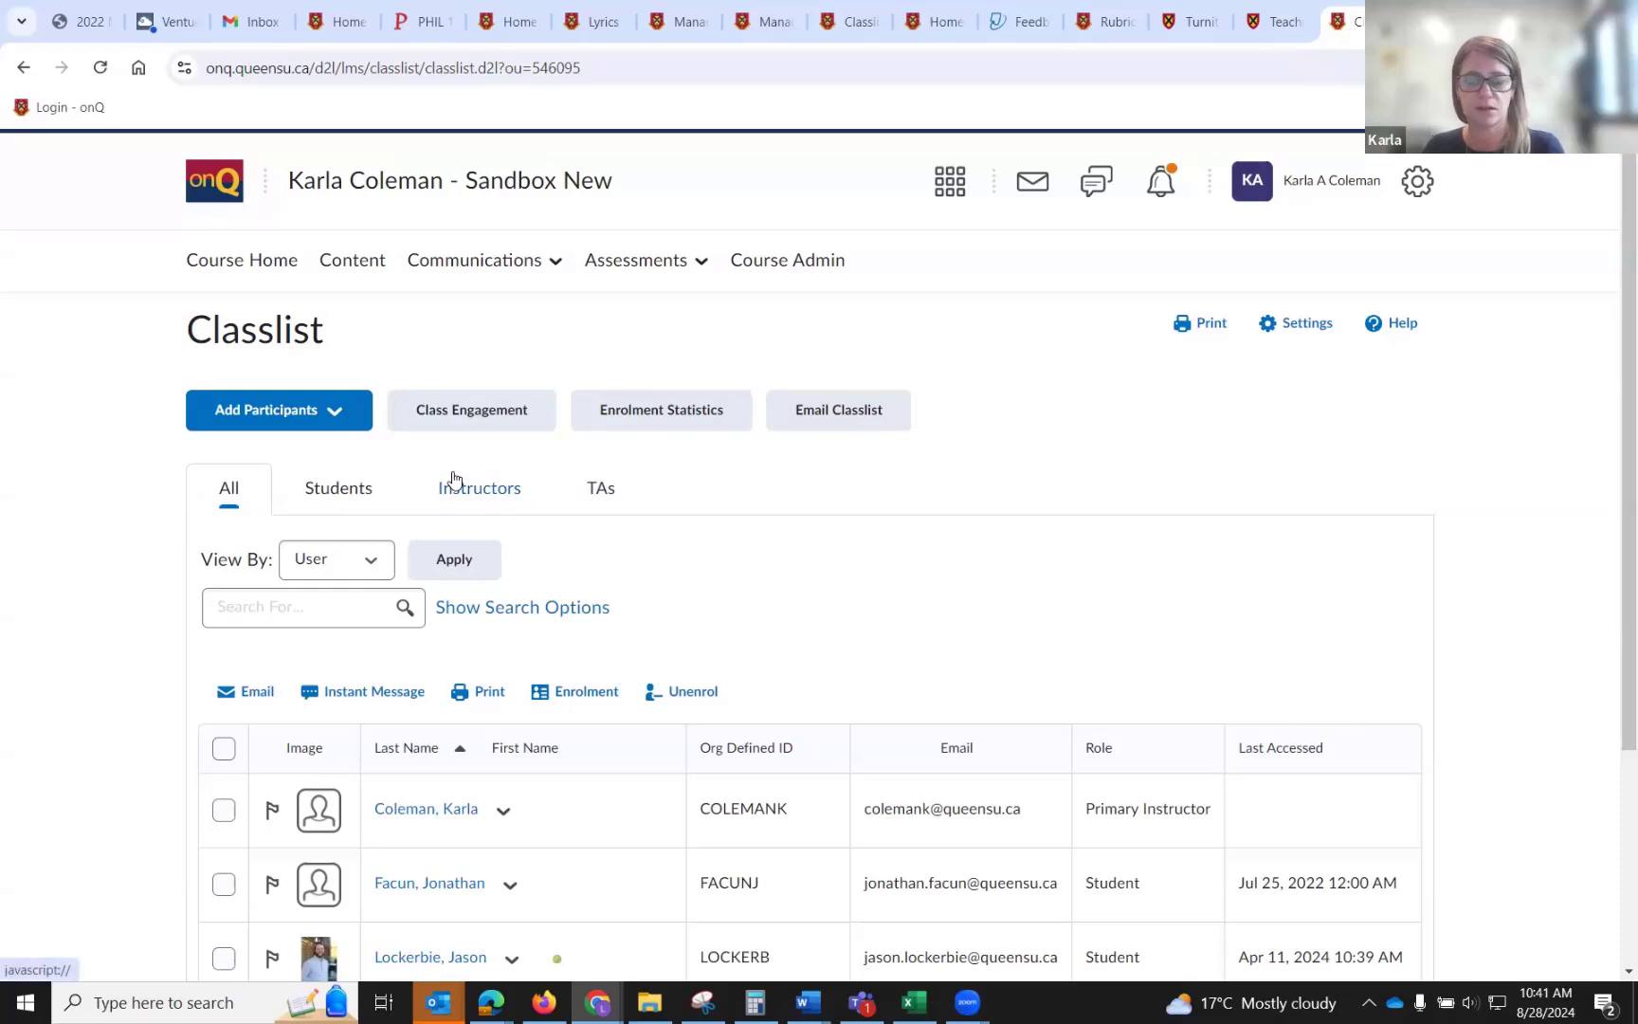
left_click(272, 409)
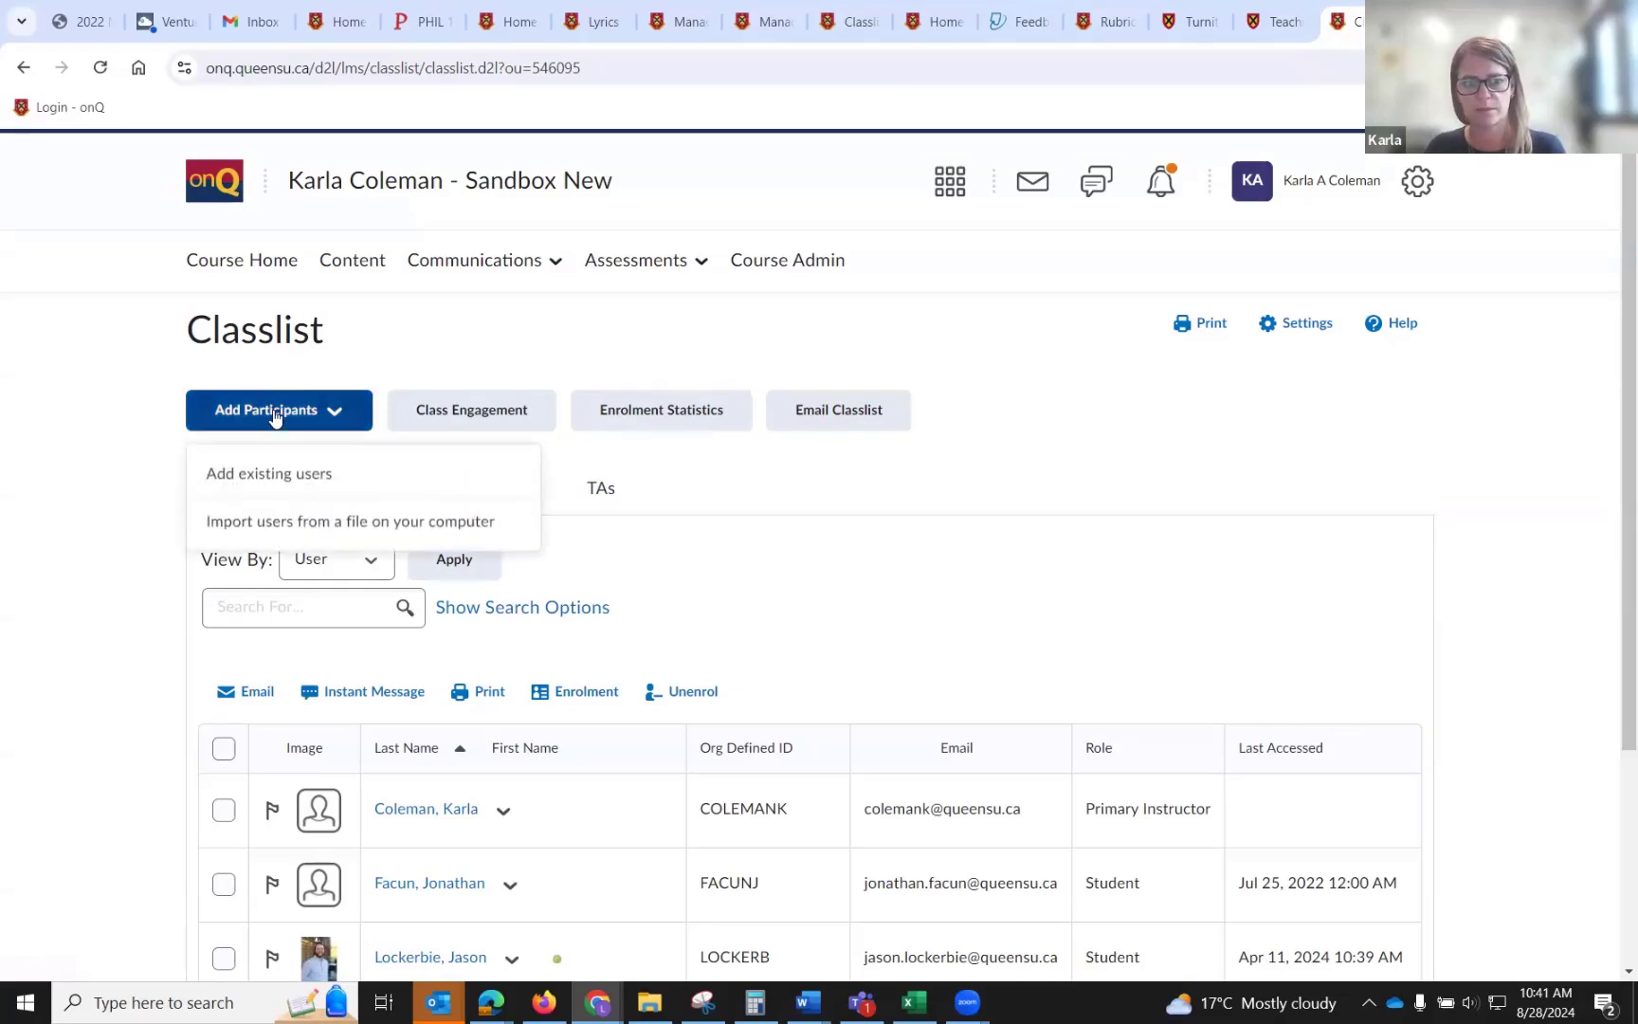
left_click(297, 471)
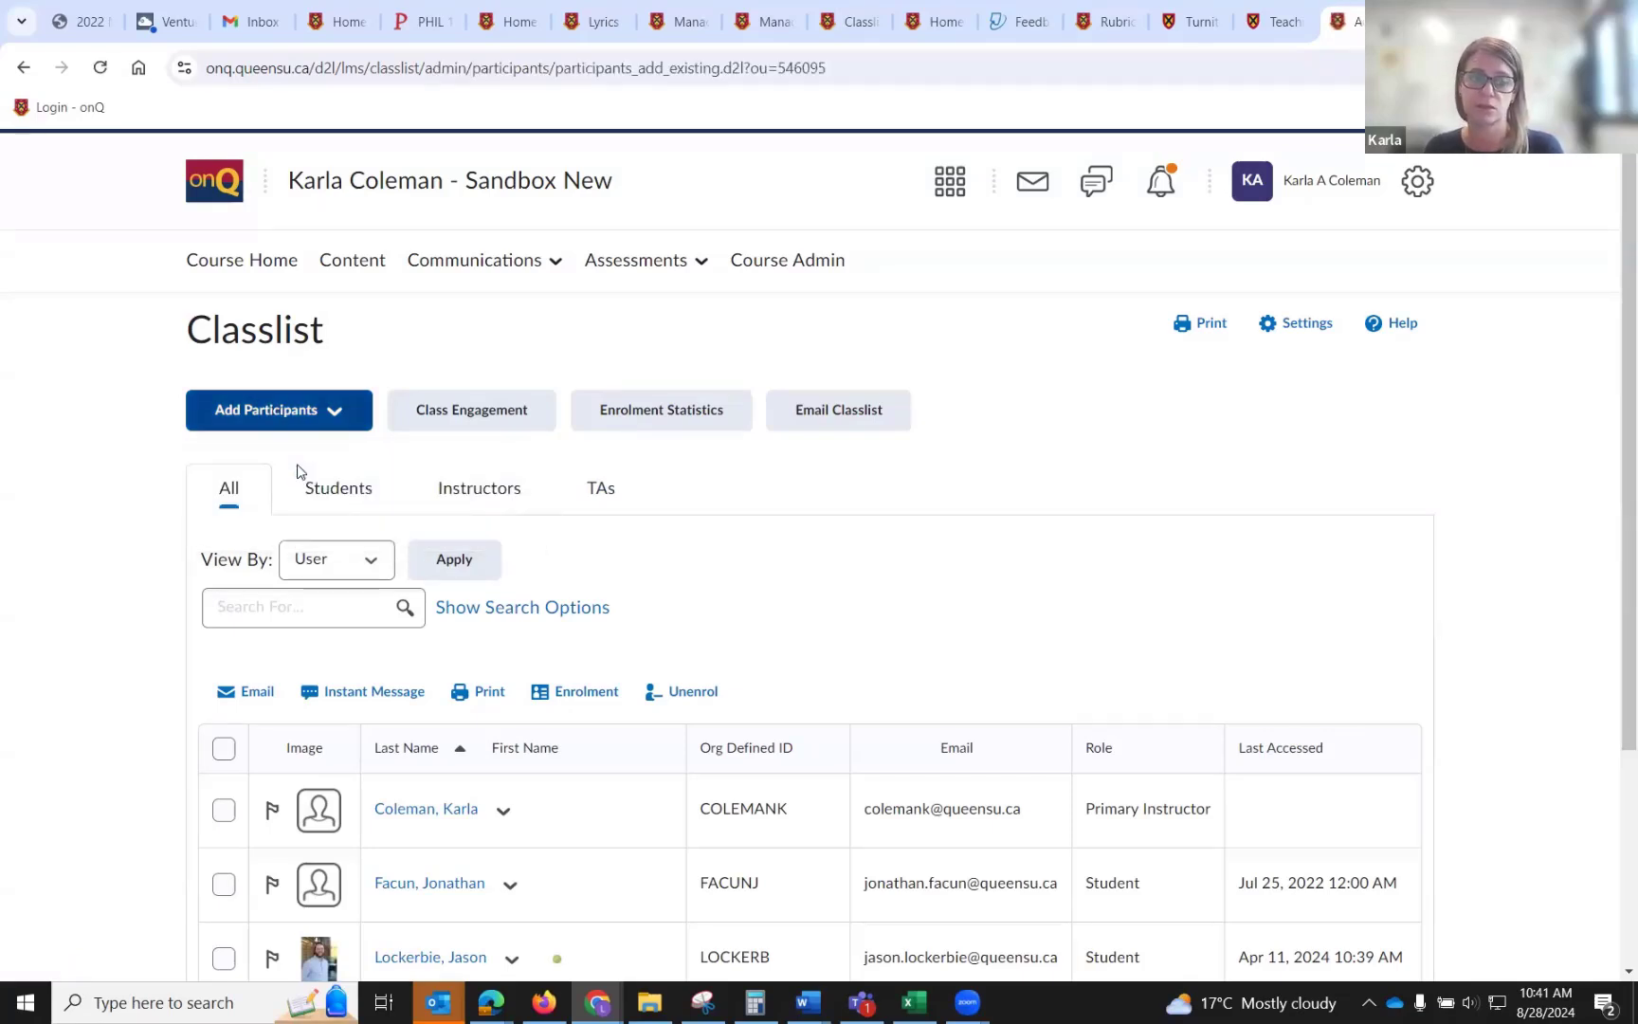
left_click(252, 597)
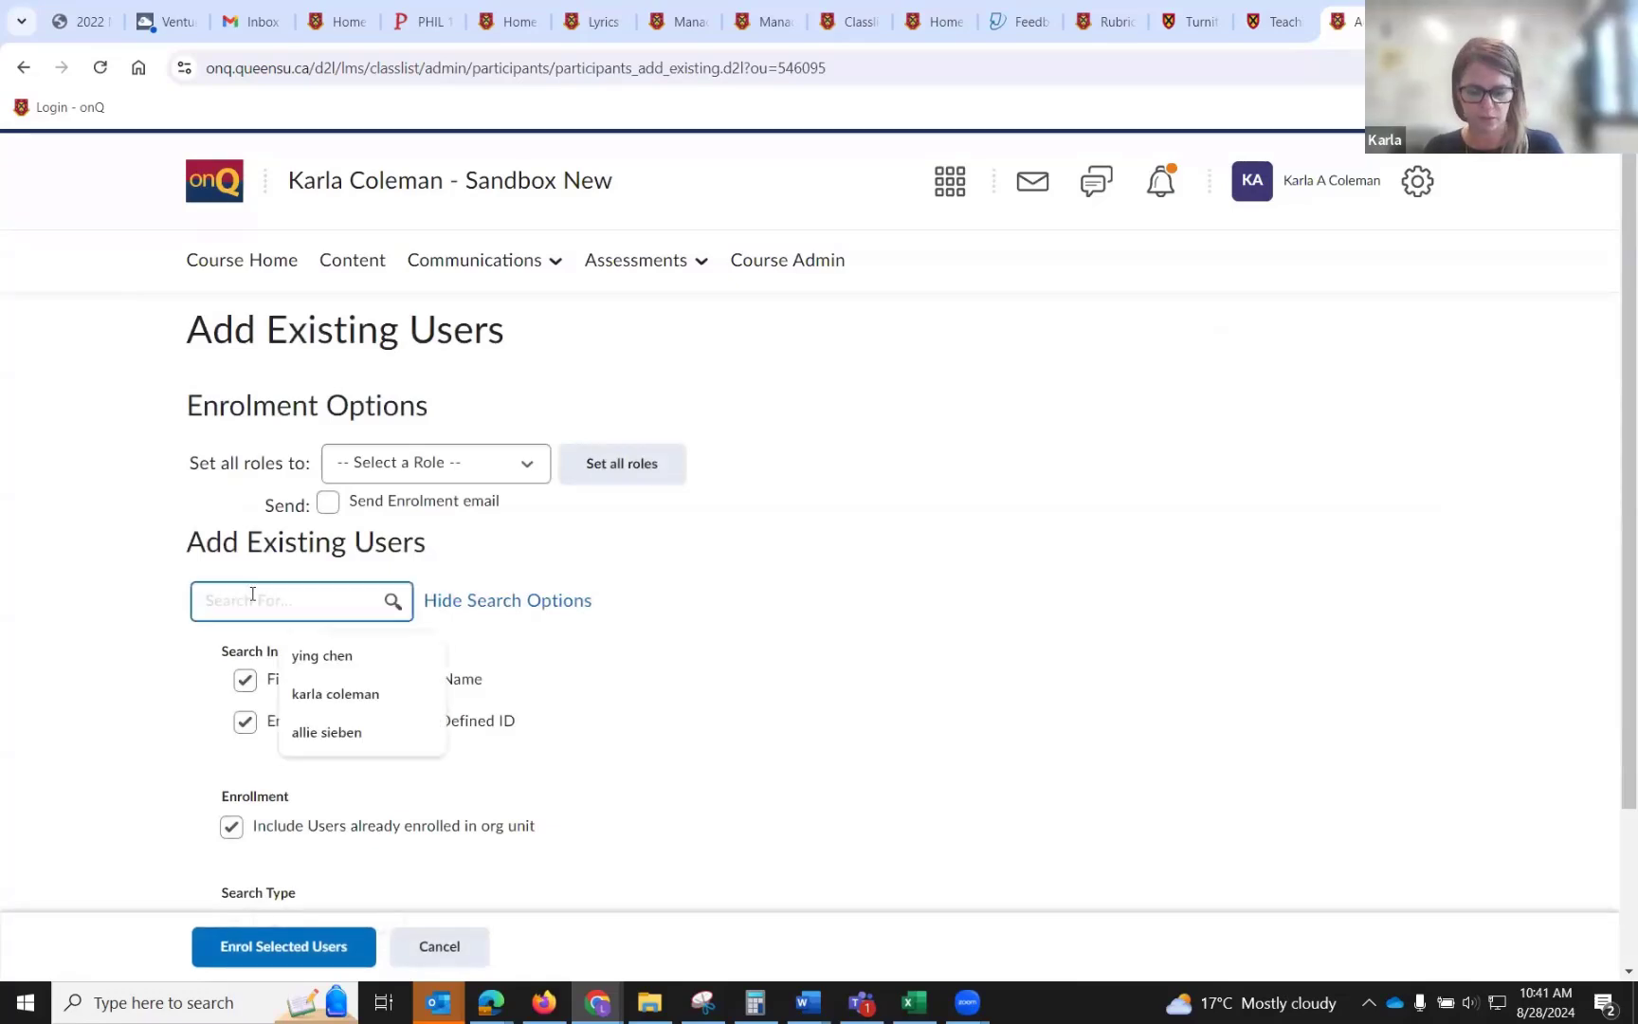
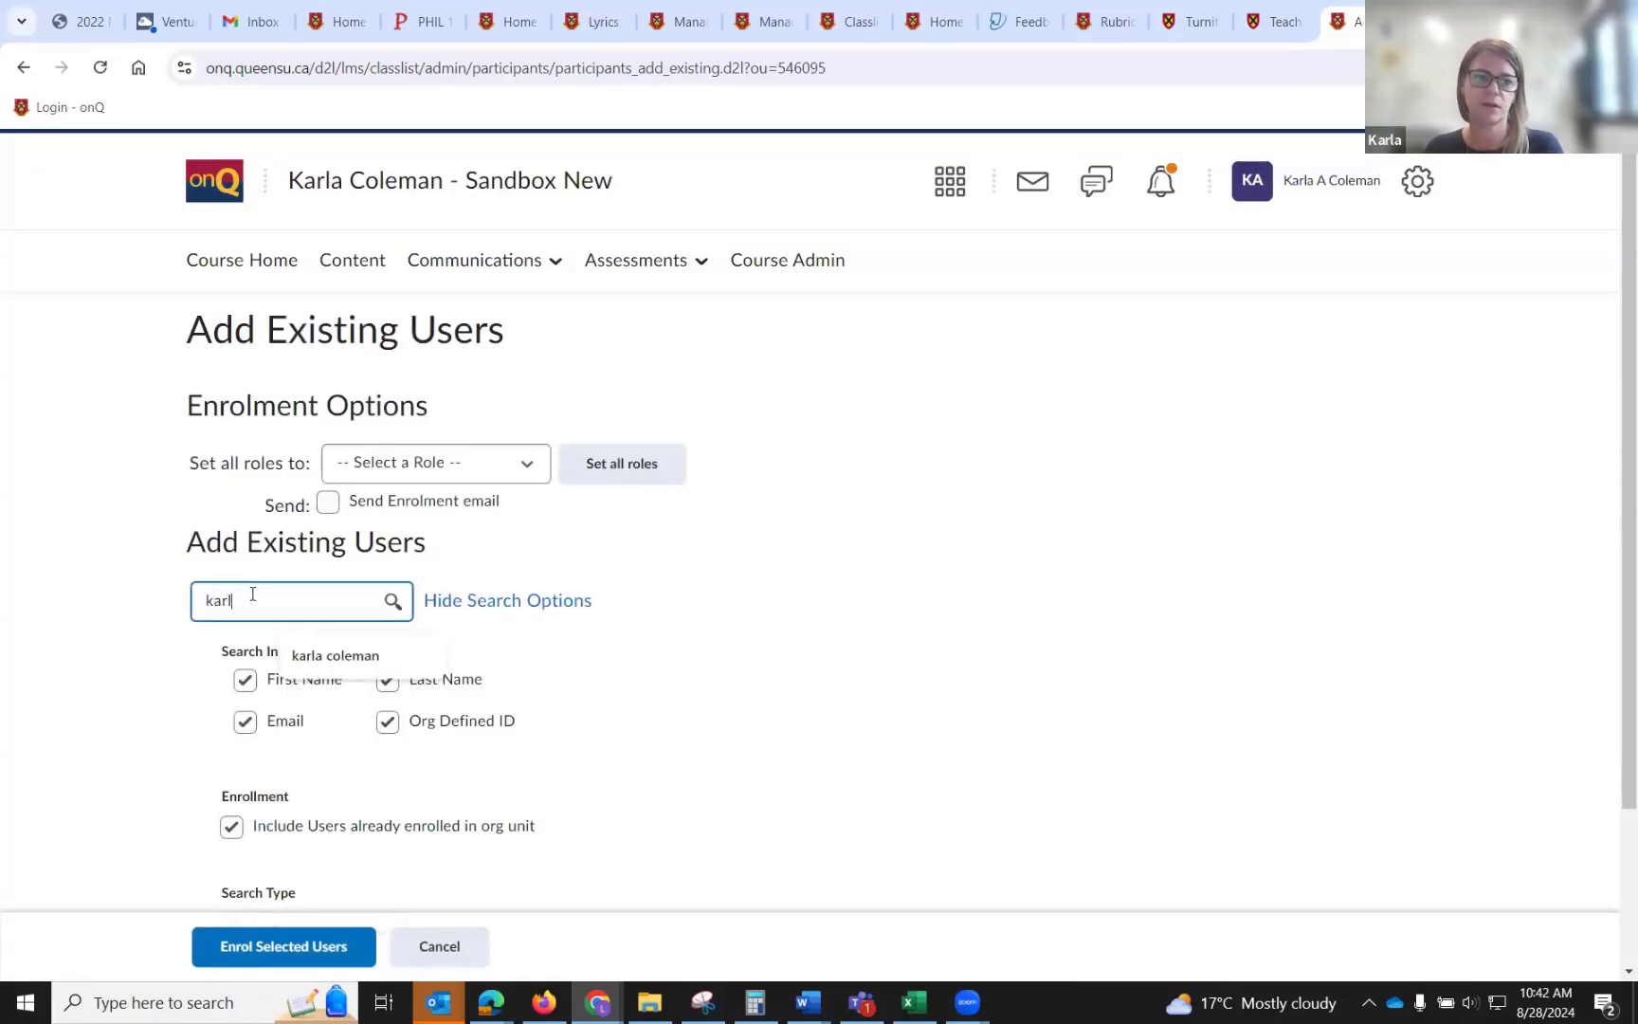
Search existing users by the instructor's name, select the test student account, then cancel without enrolling anyone.
key("Return")
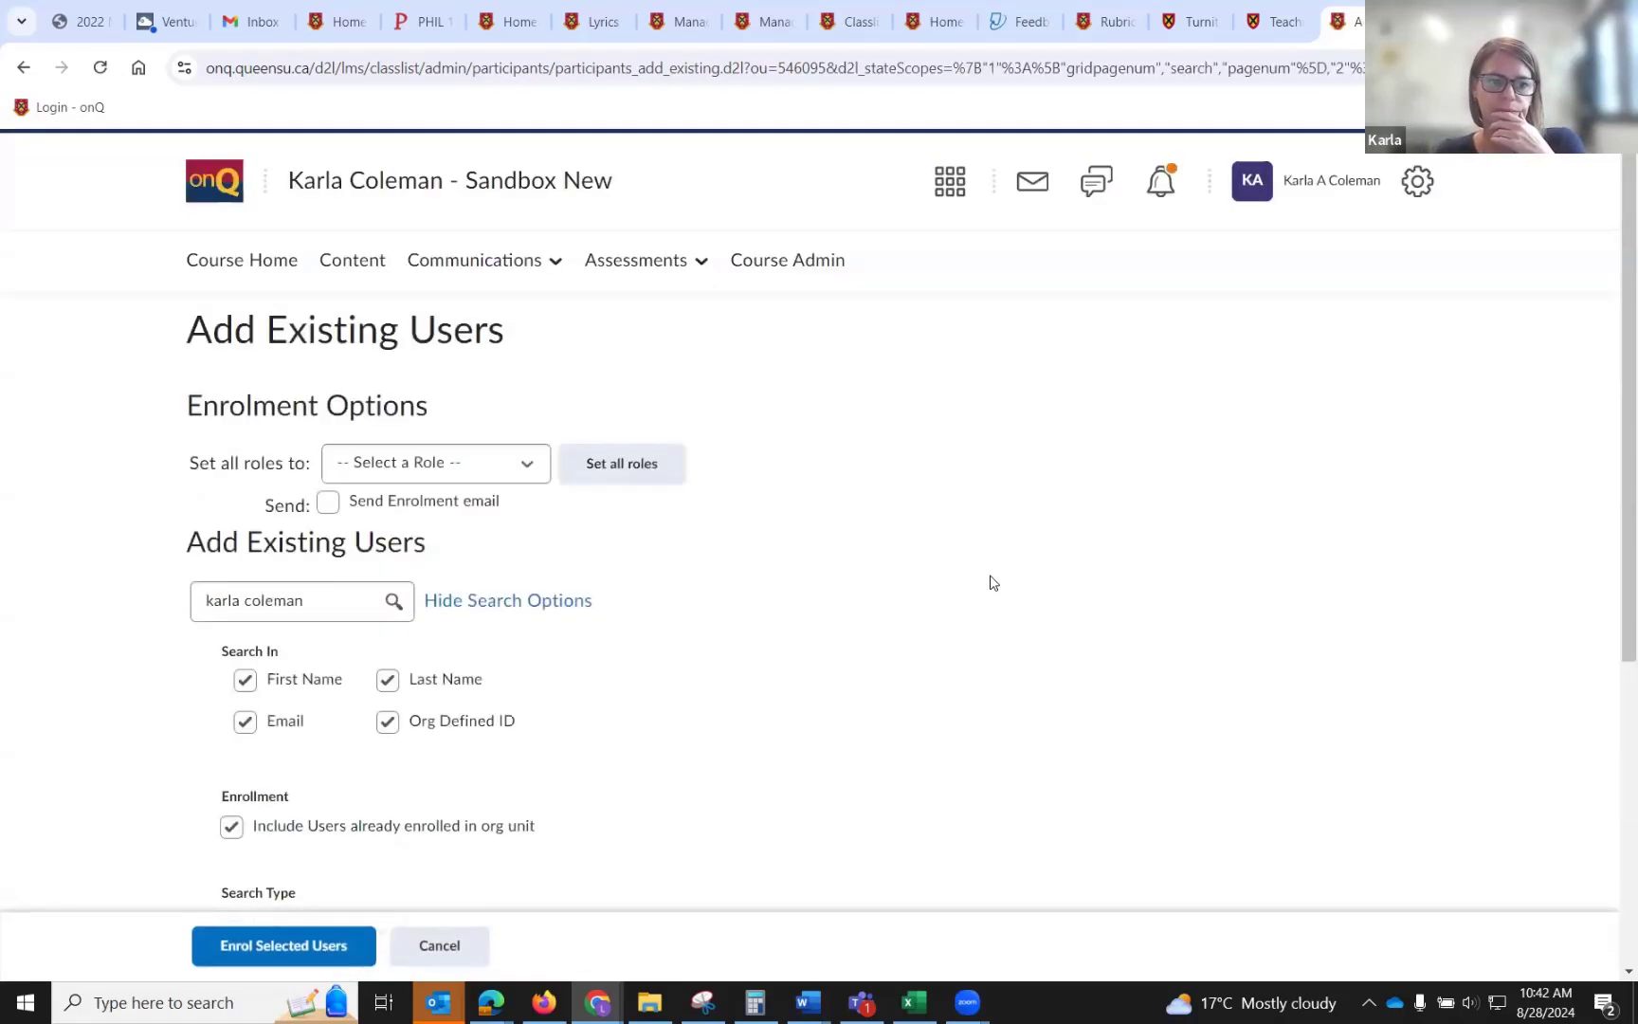
scroll(913, 647, "down", 5)
left_click(210, 709)
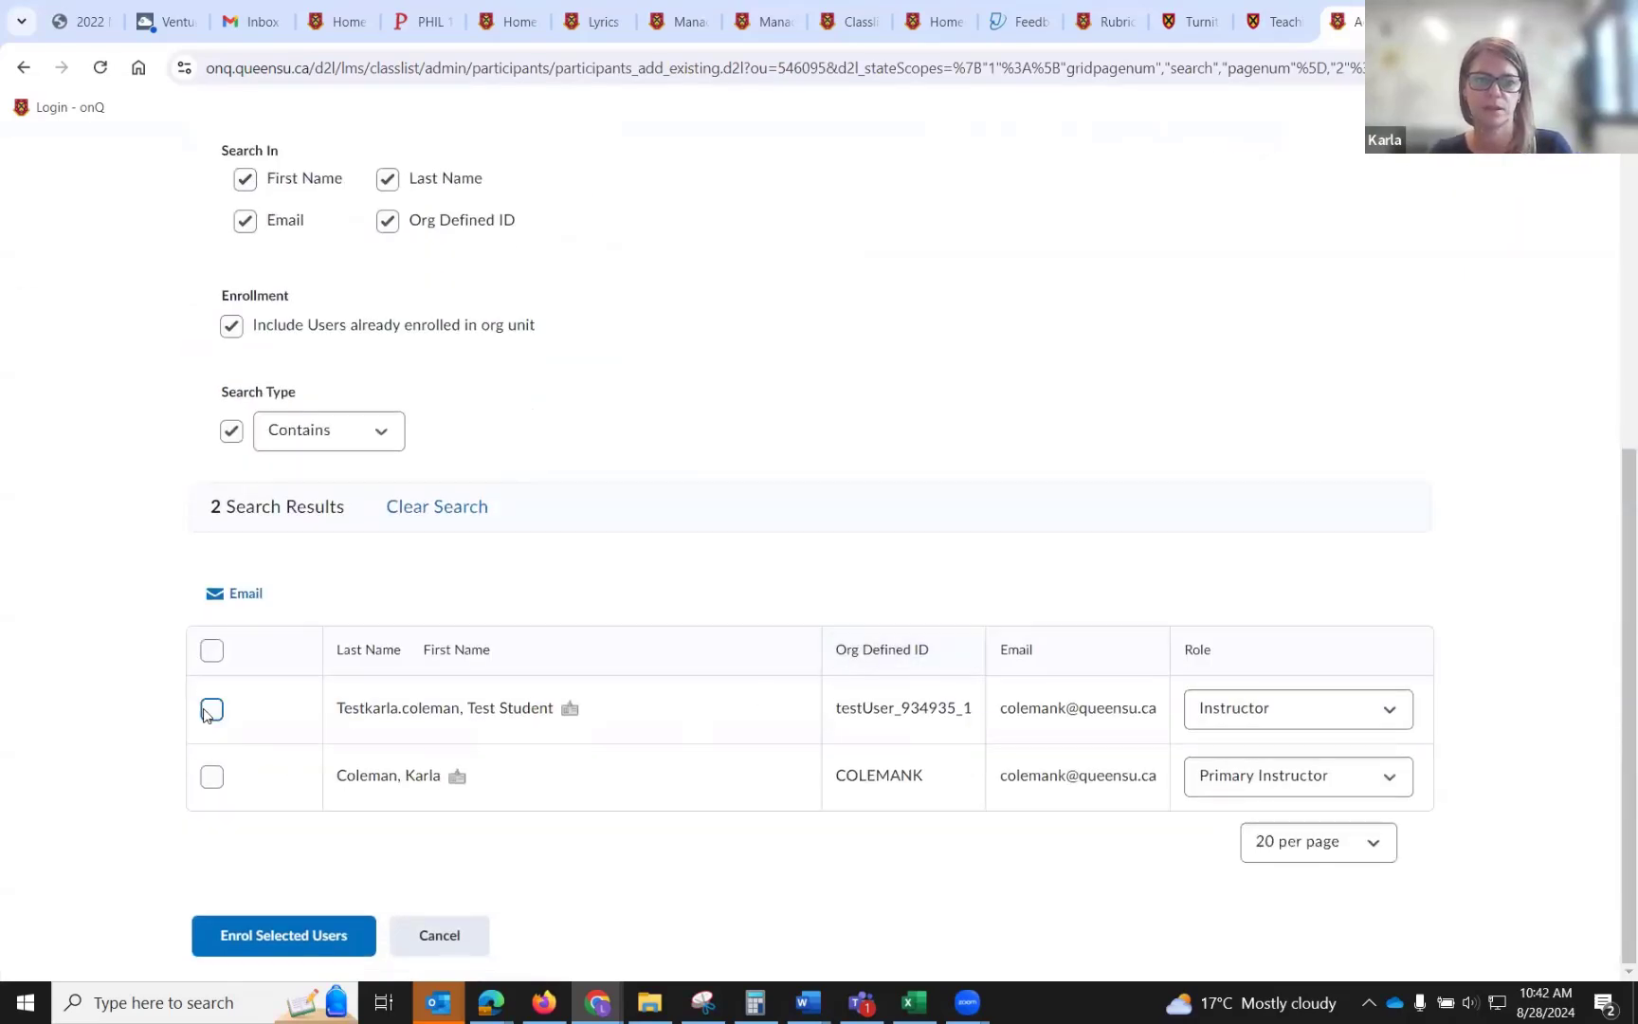
left_click(1272, 720)
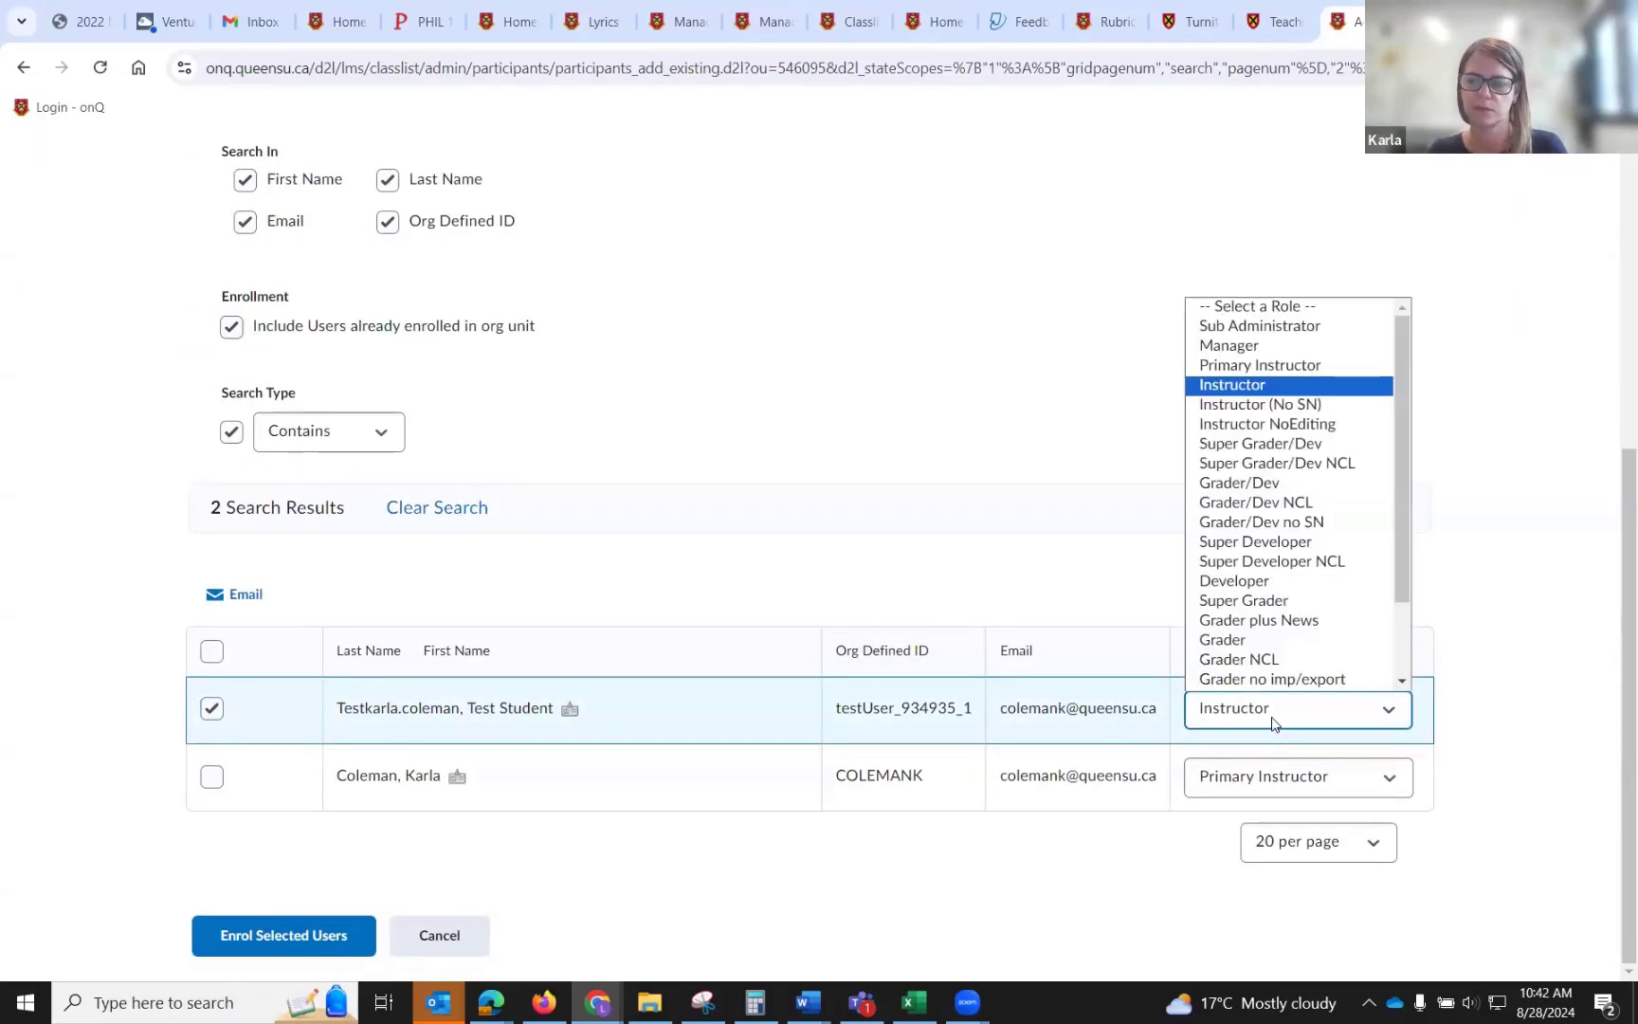
left_click(862, 444)
scroll(862, 453, "up", 5)
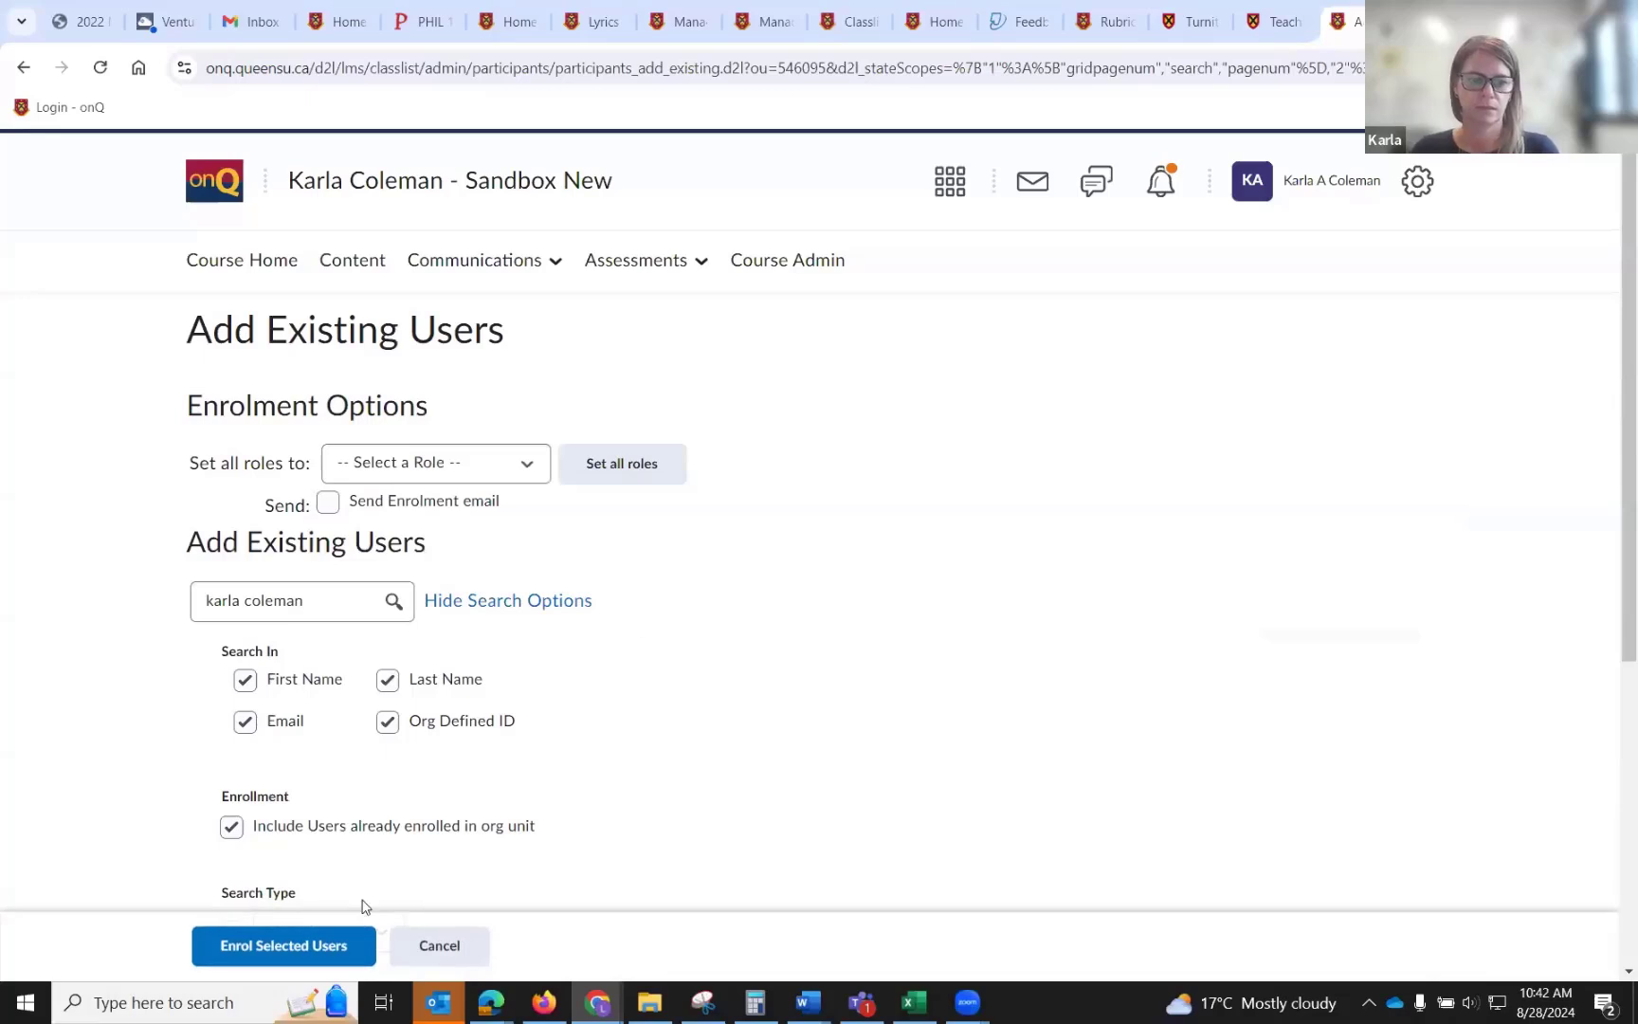
left_click(429, 943)
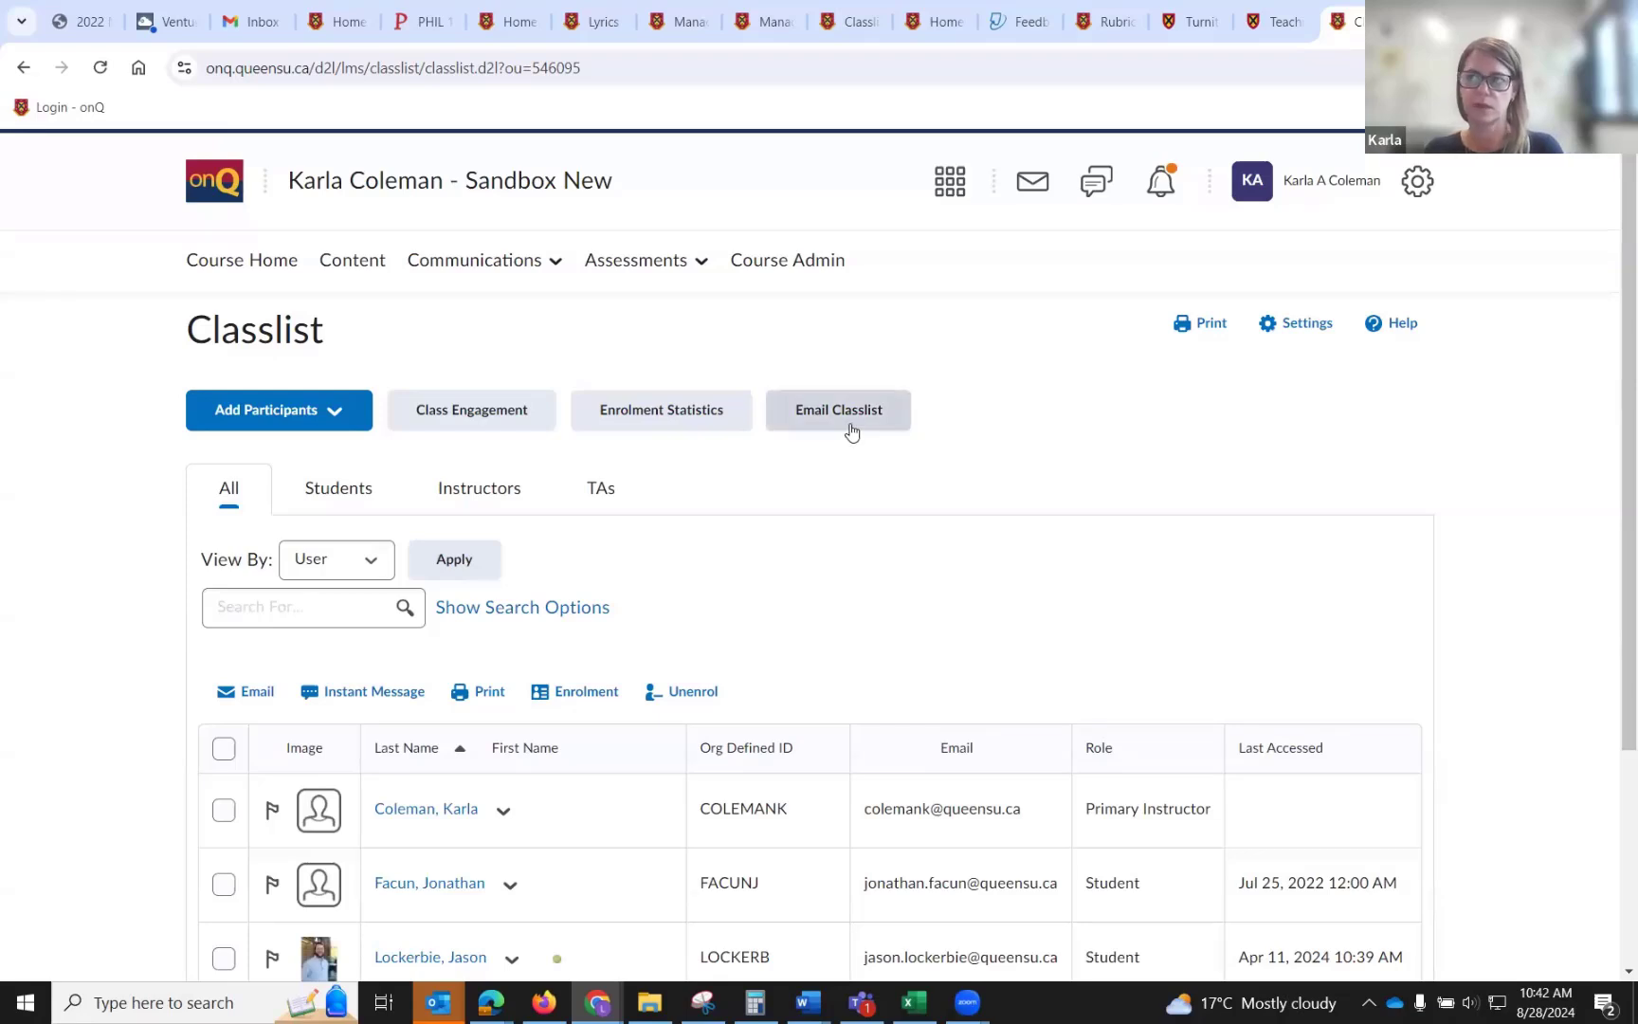
Open Email Classlist from the Classlist and switch to the Students list.
left_click(852, 431)
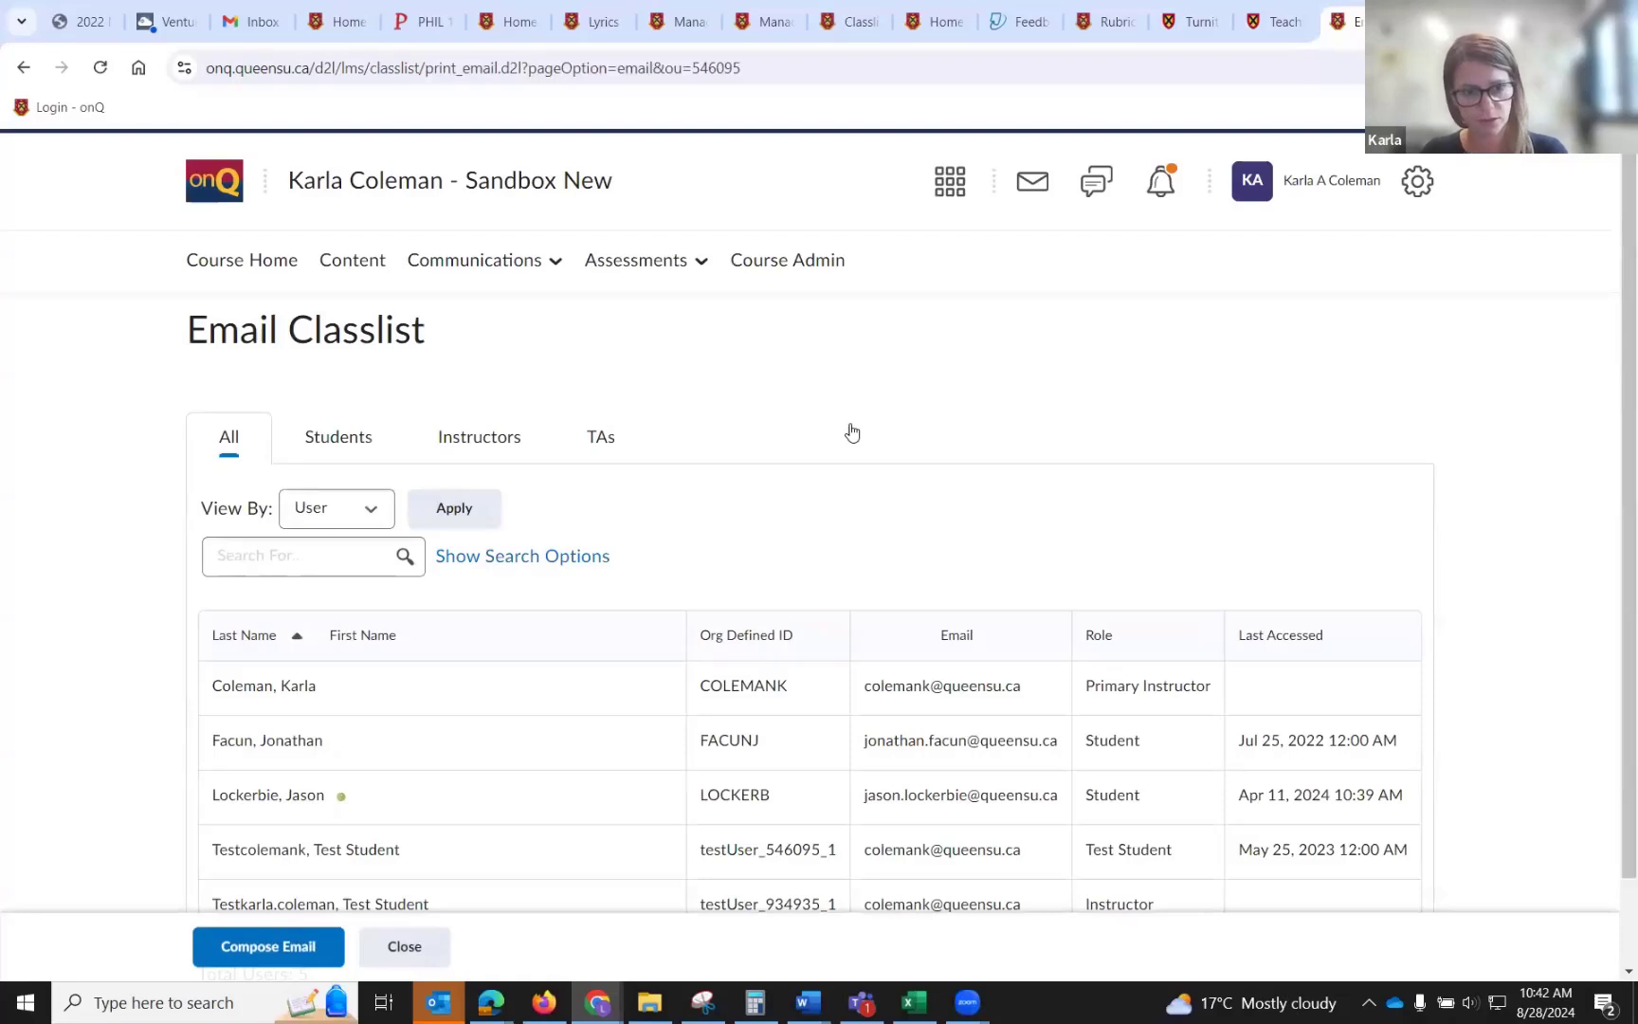
scroll(852, 432, "down", 2)
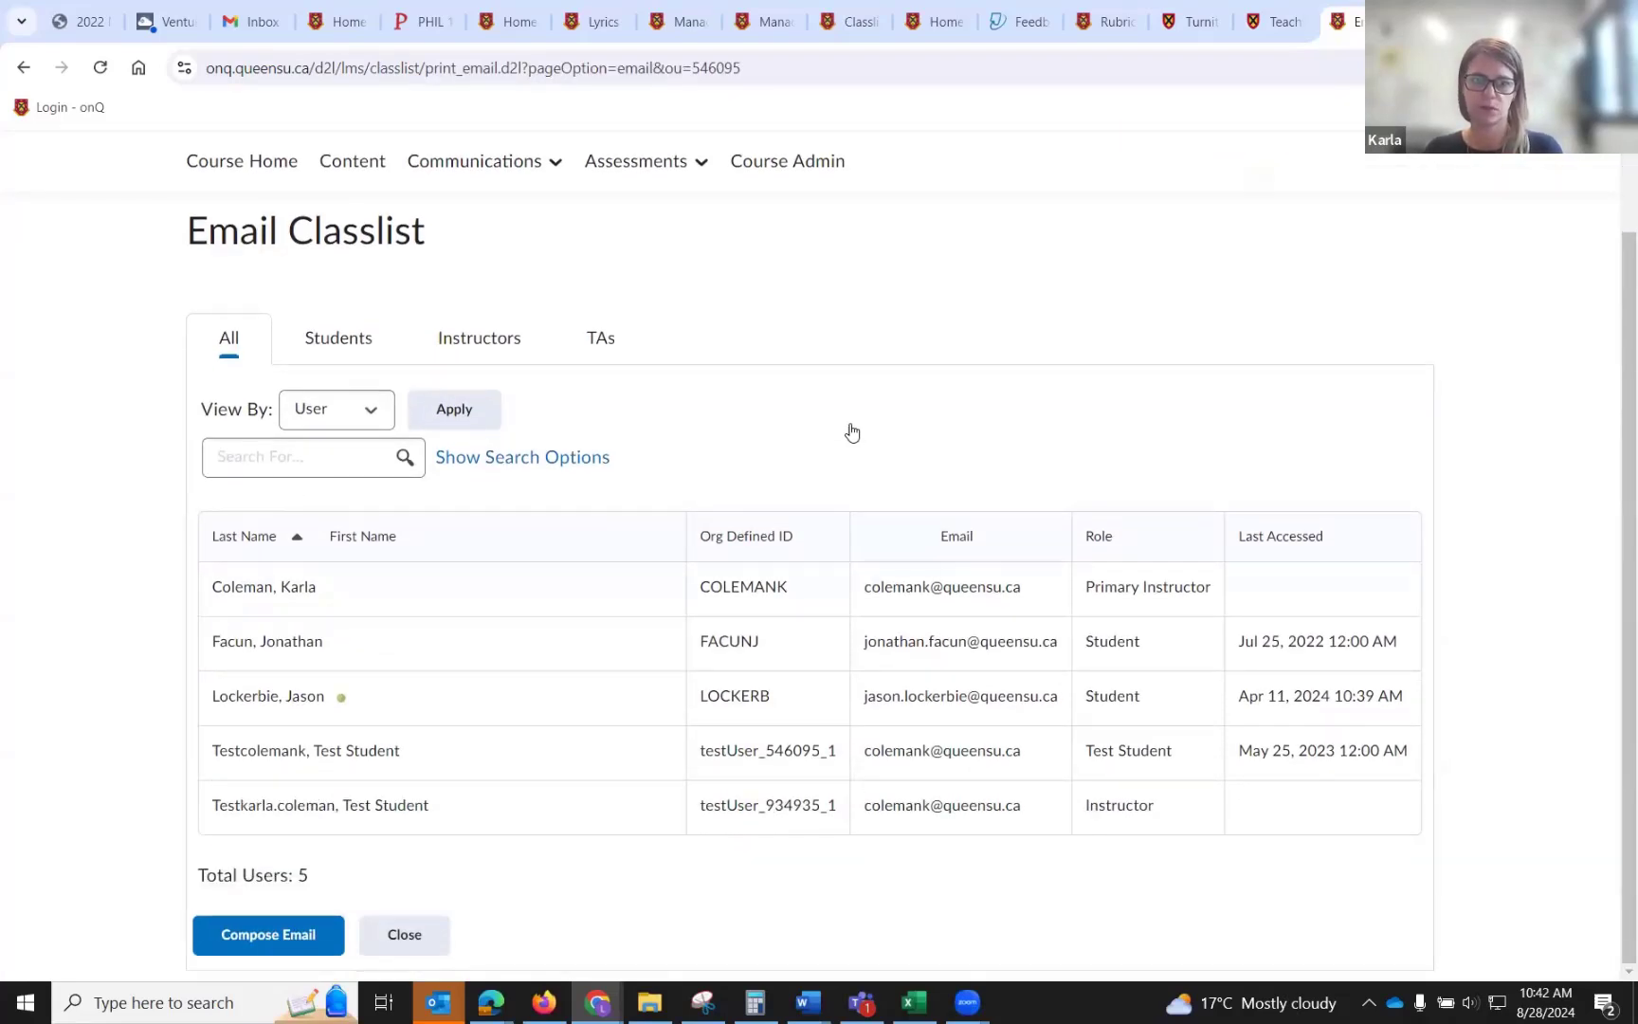
left_click(338, 338)
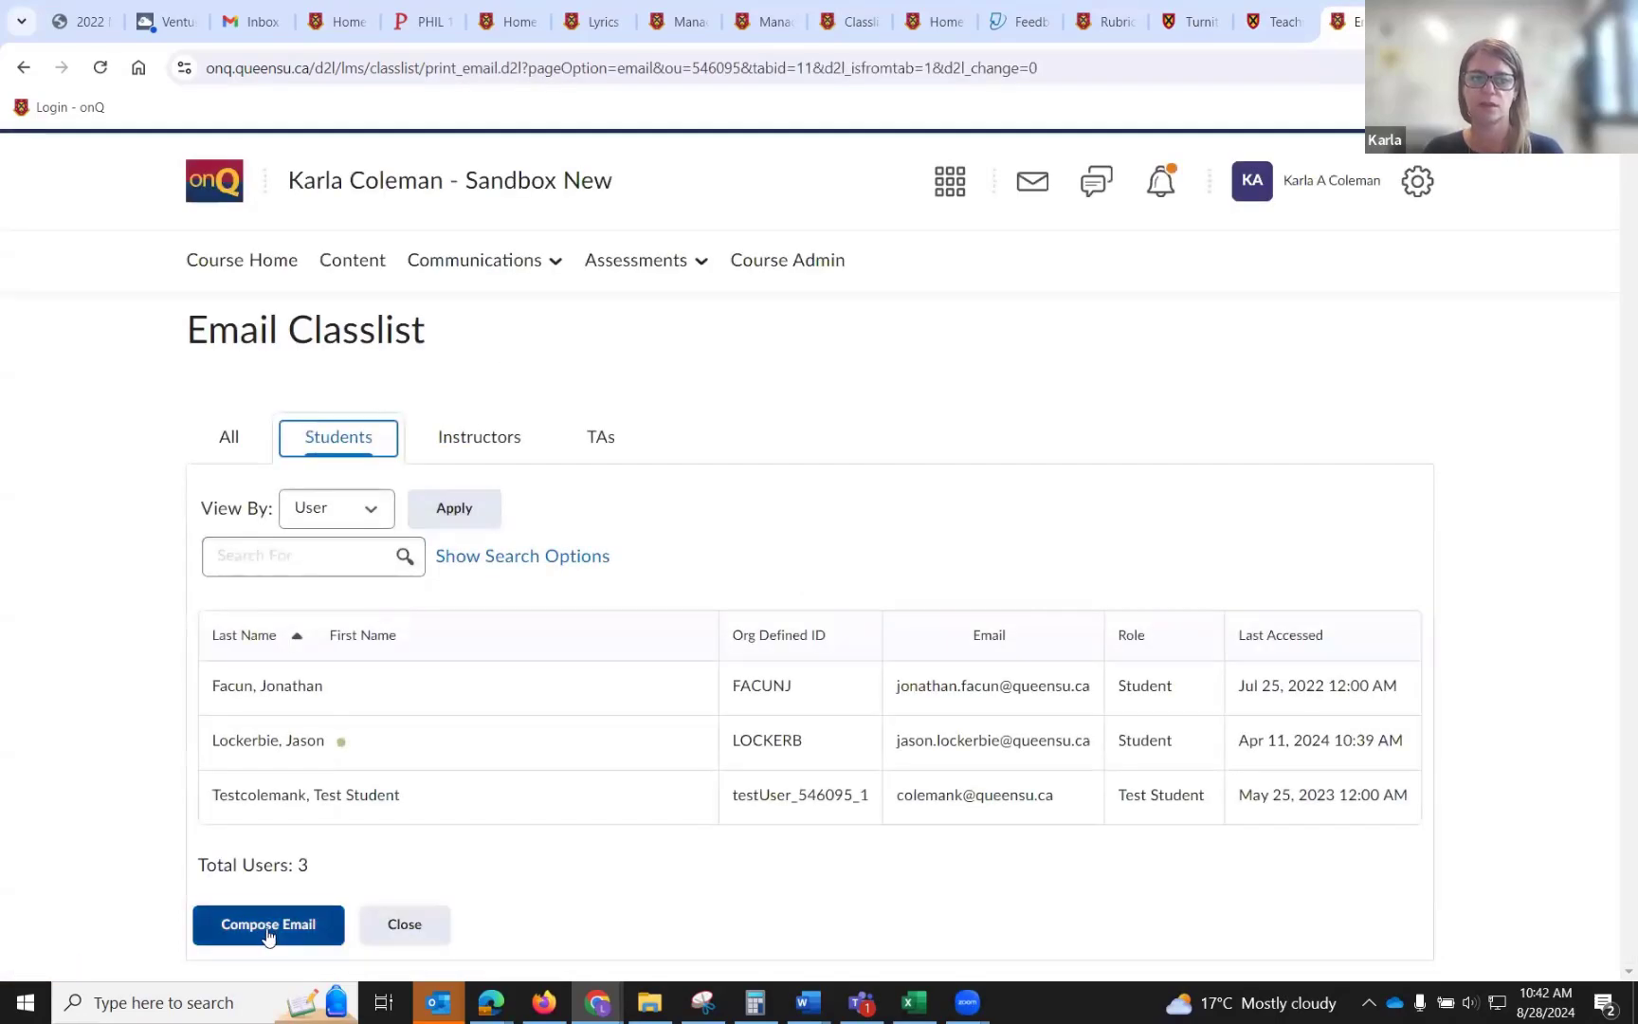
Start composing an email to all students, then cancel the message.
left_click(269, 934)
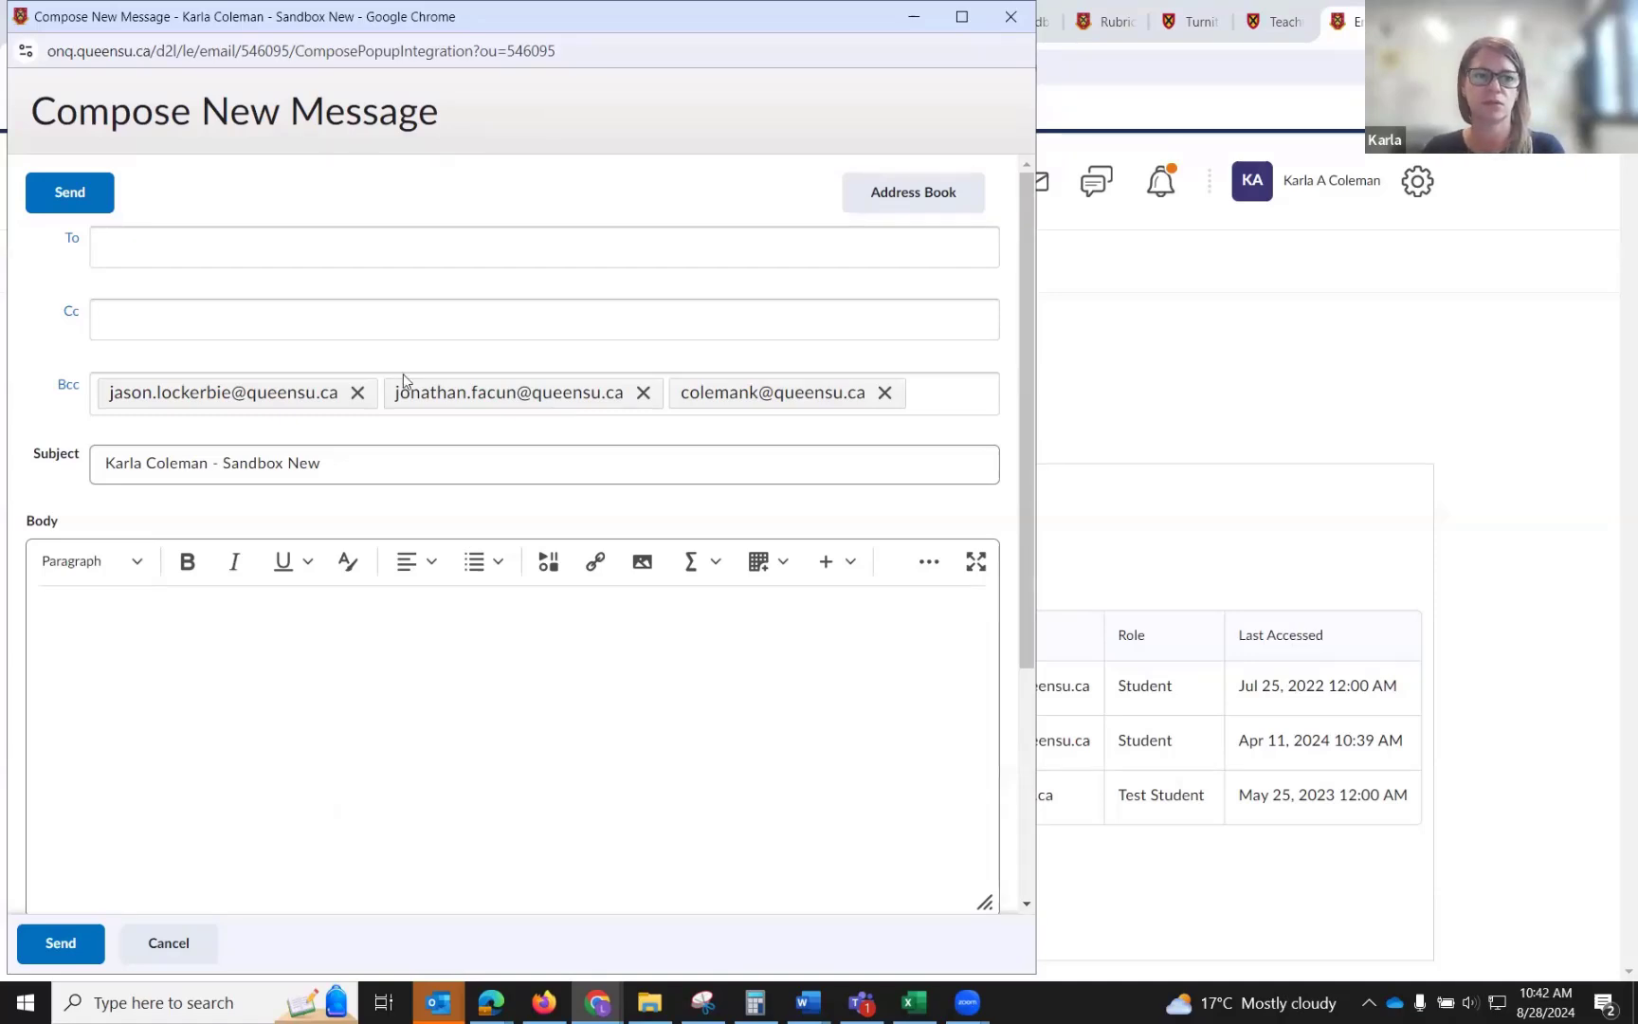
left_click(242, 248)
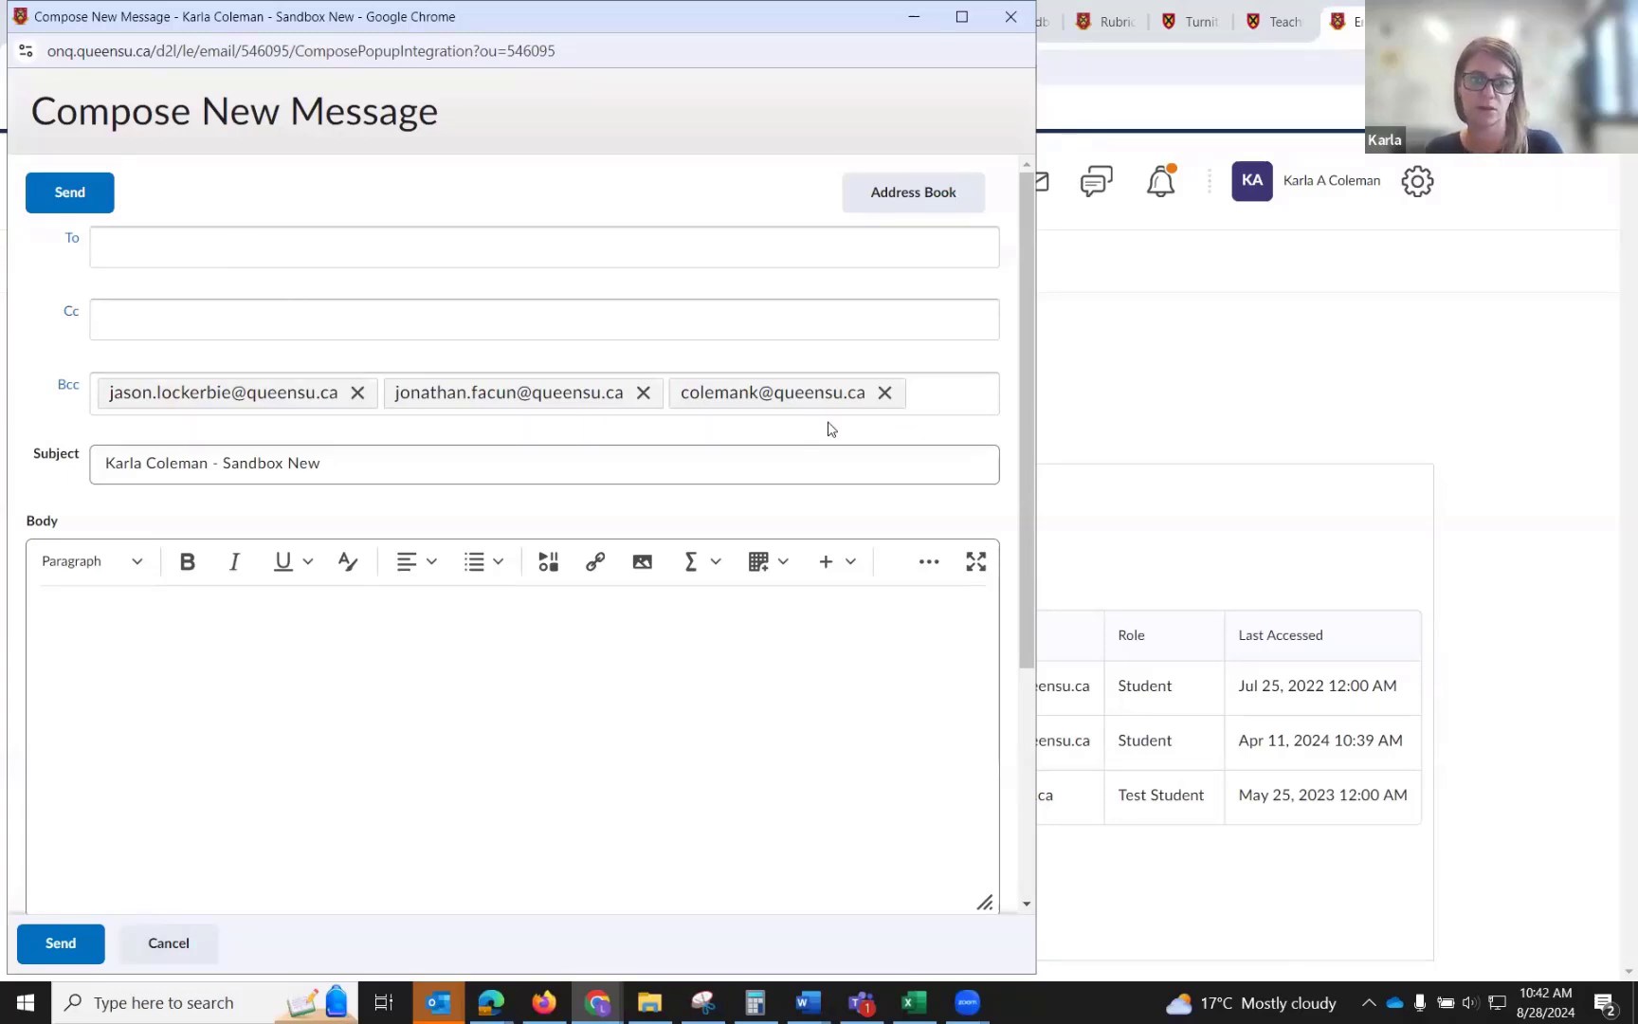
left_click(938, 394)
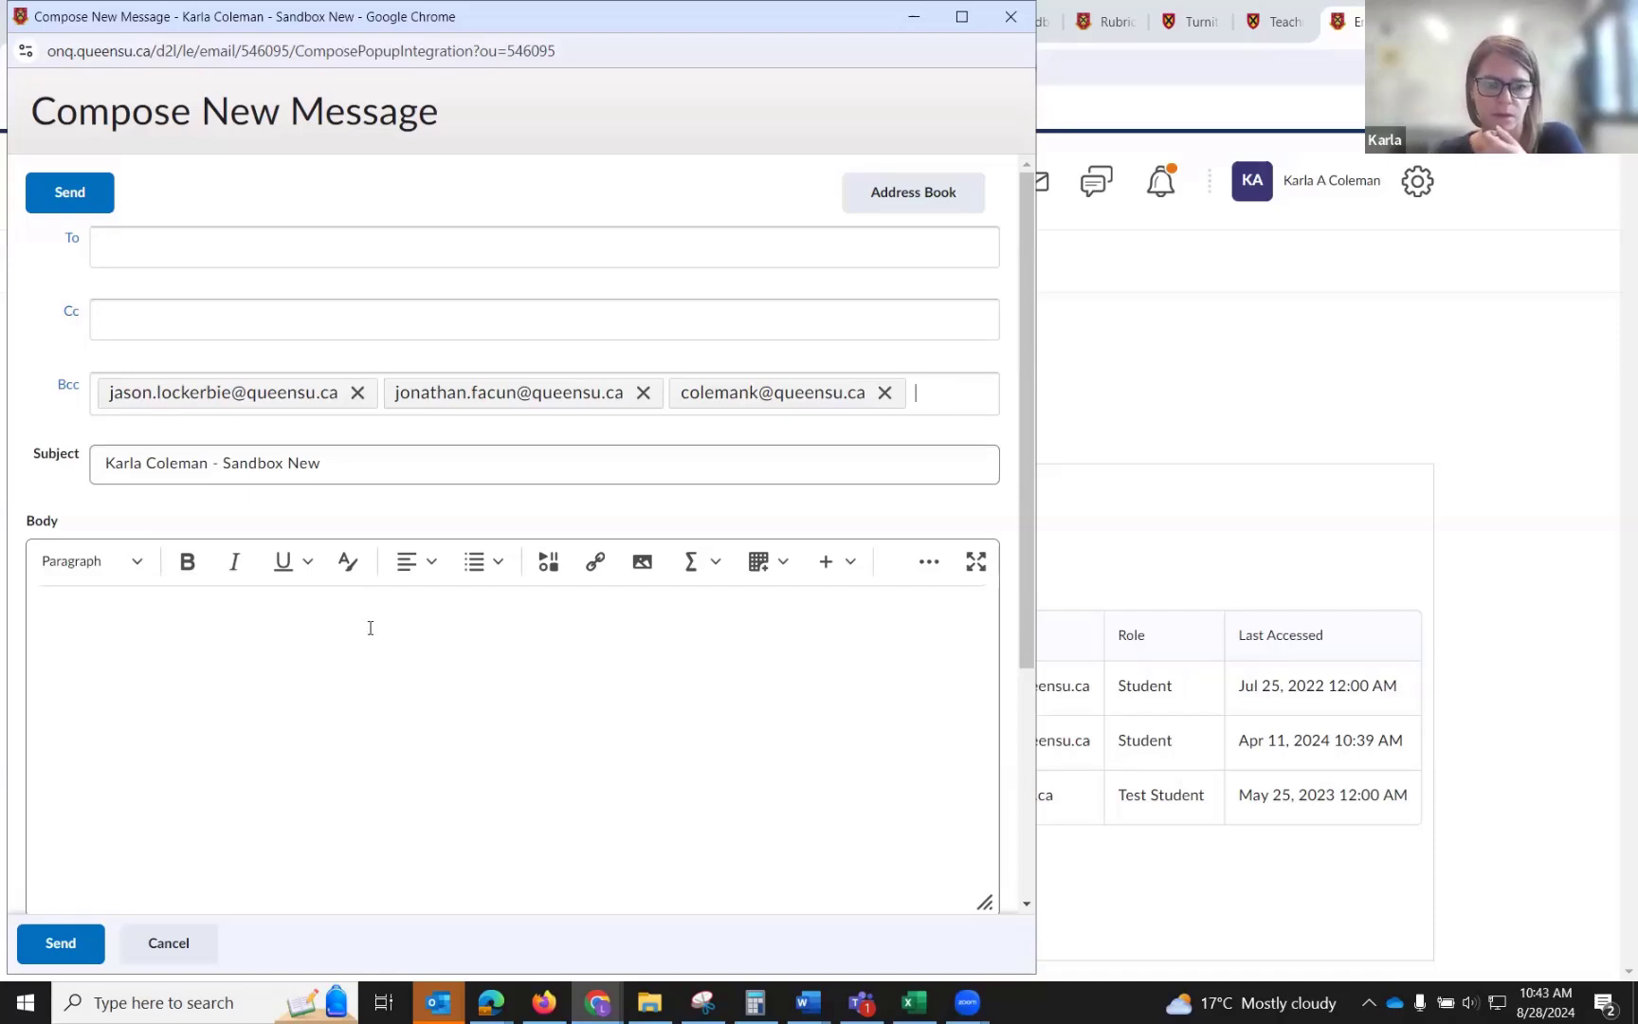
left_click(170, 941)
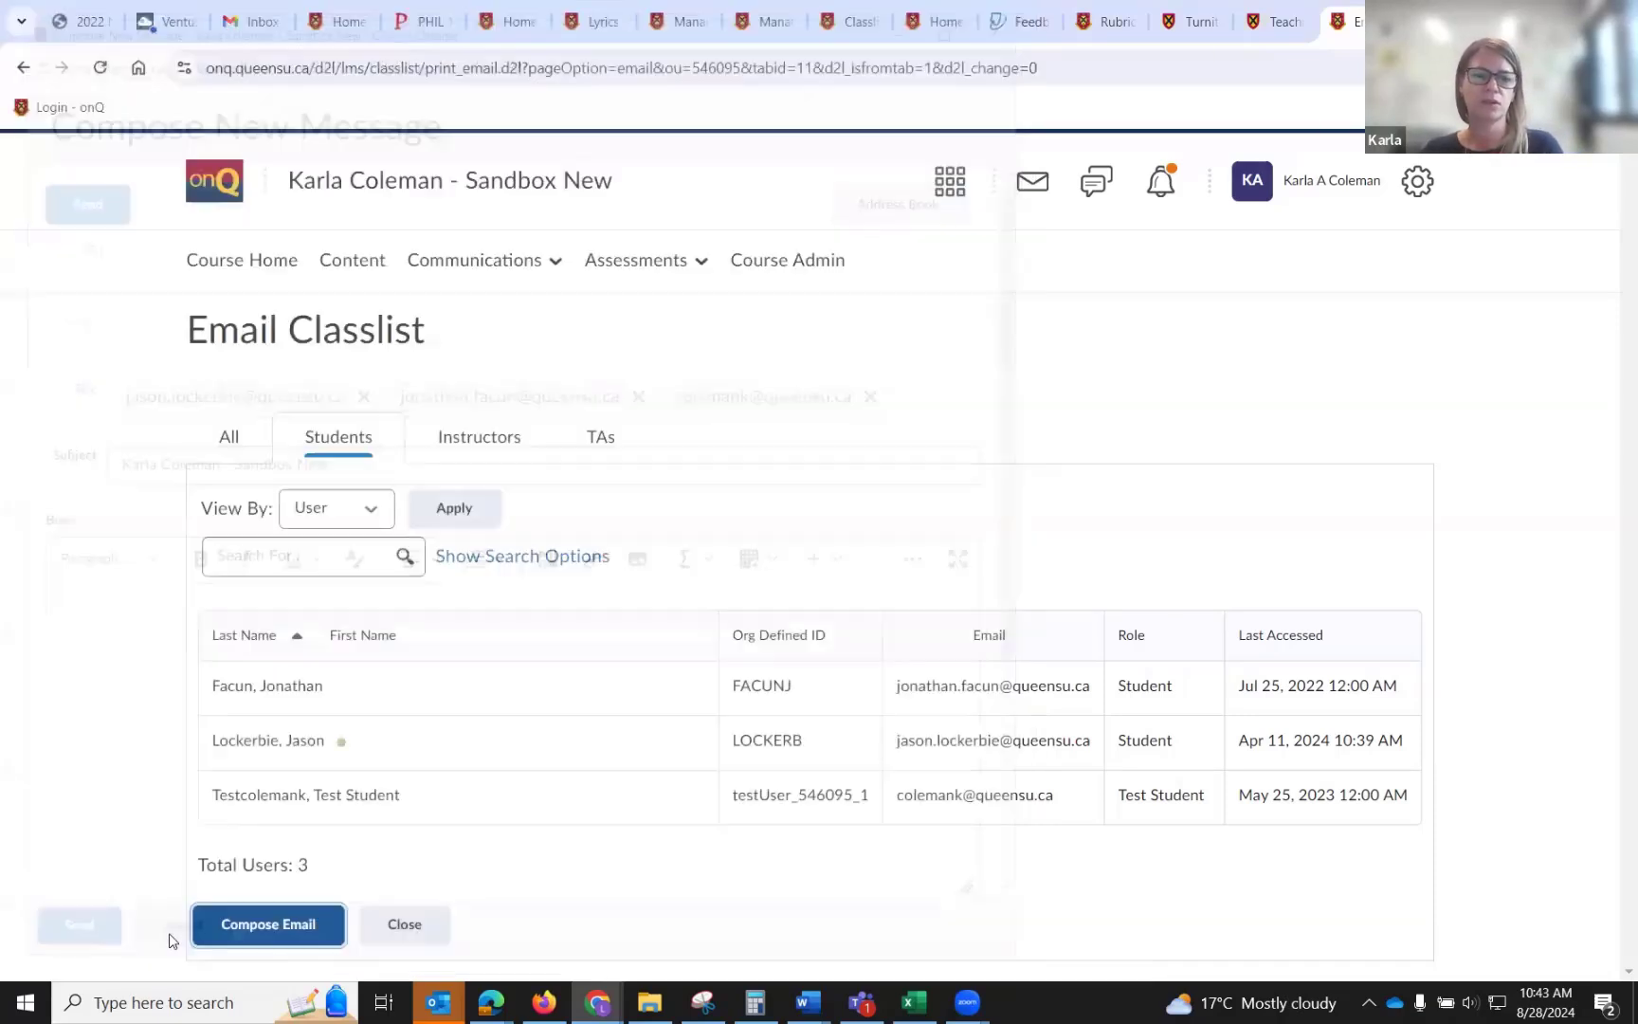
View the student email list by Groups, showing Group 1.
left_click(369, 522)
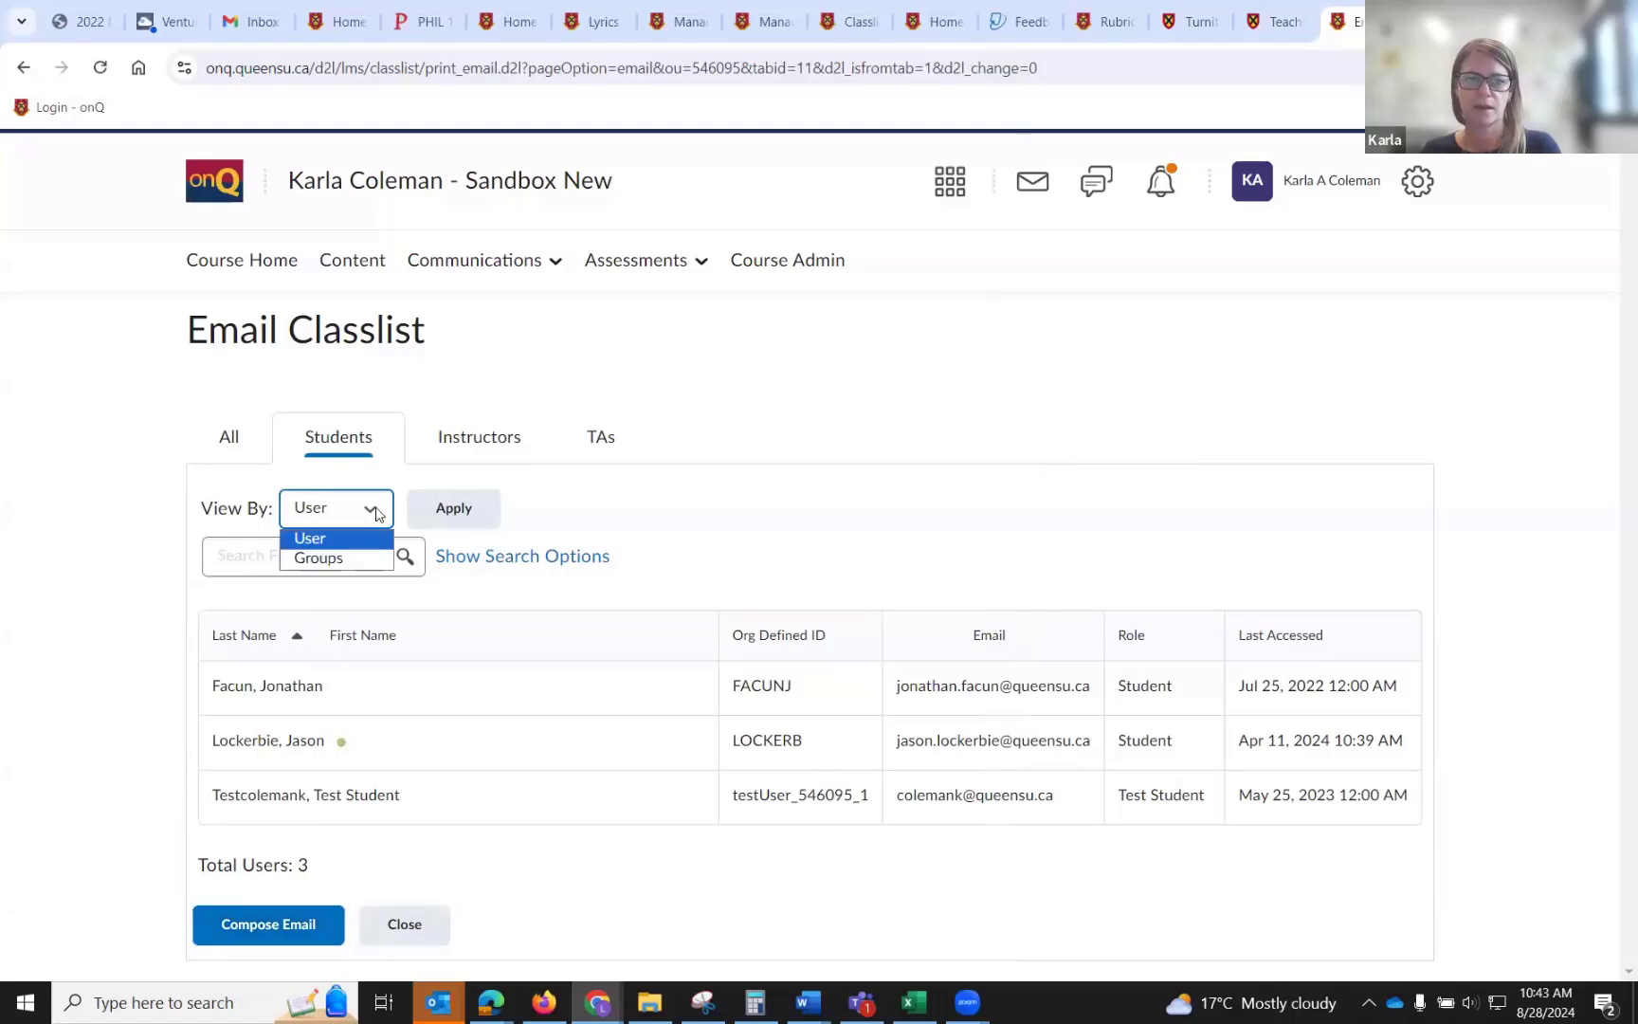
left_click(369, 561)
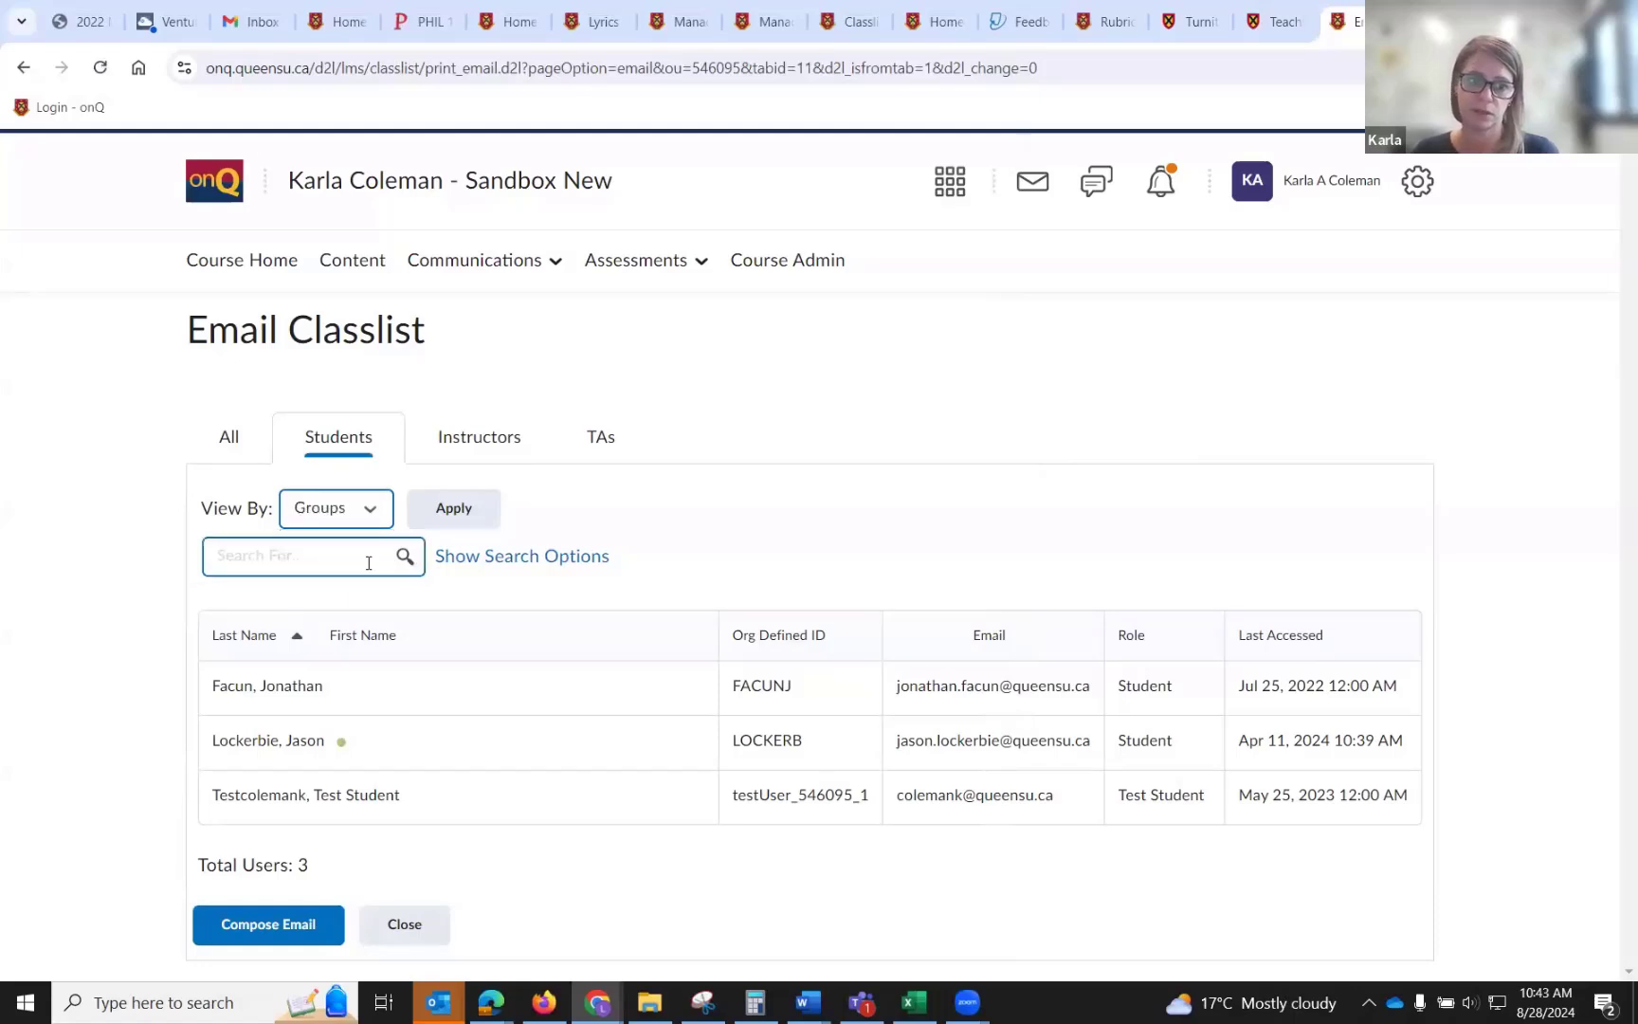
left_click(443, 512)
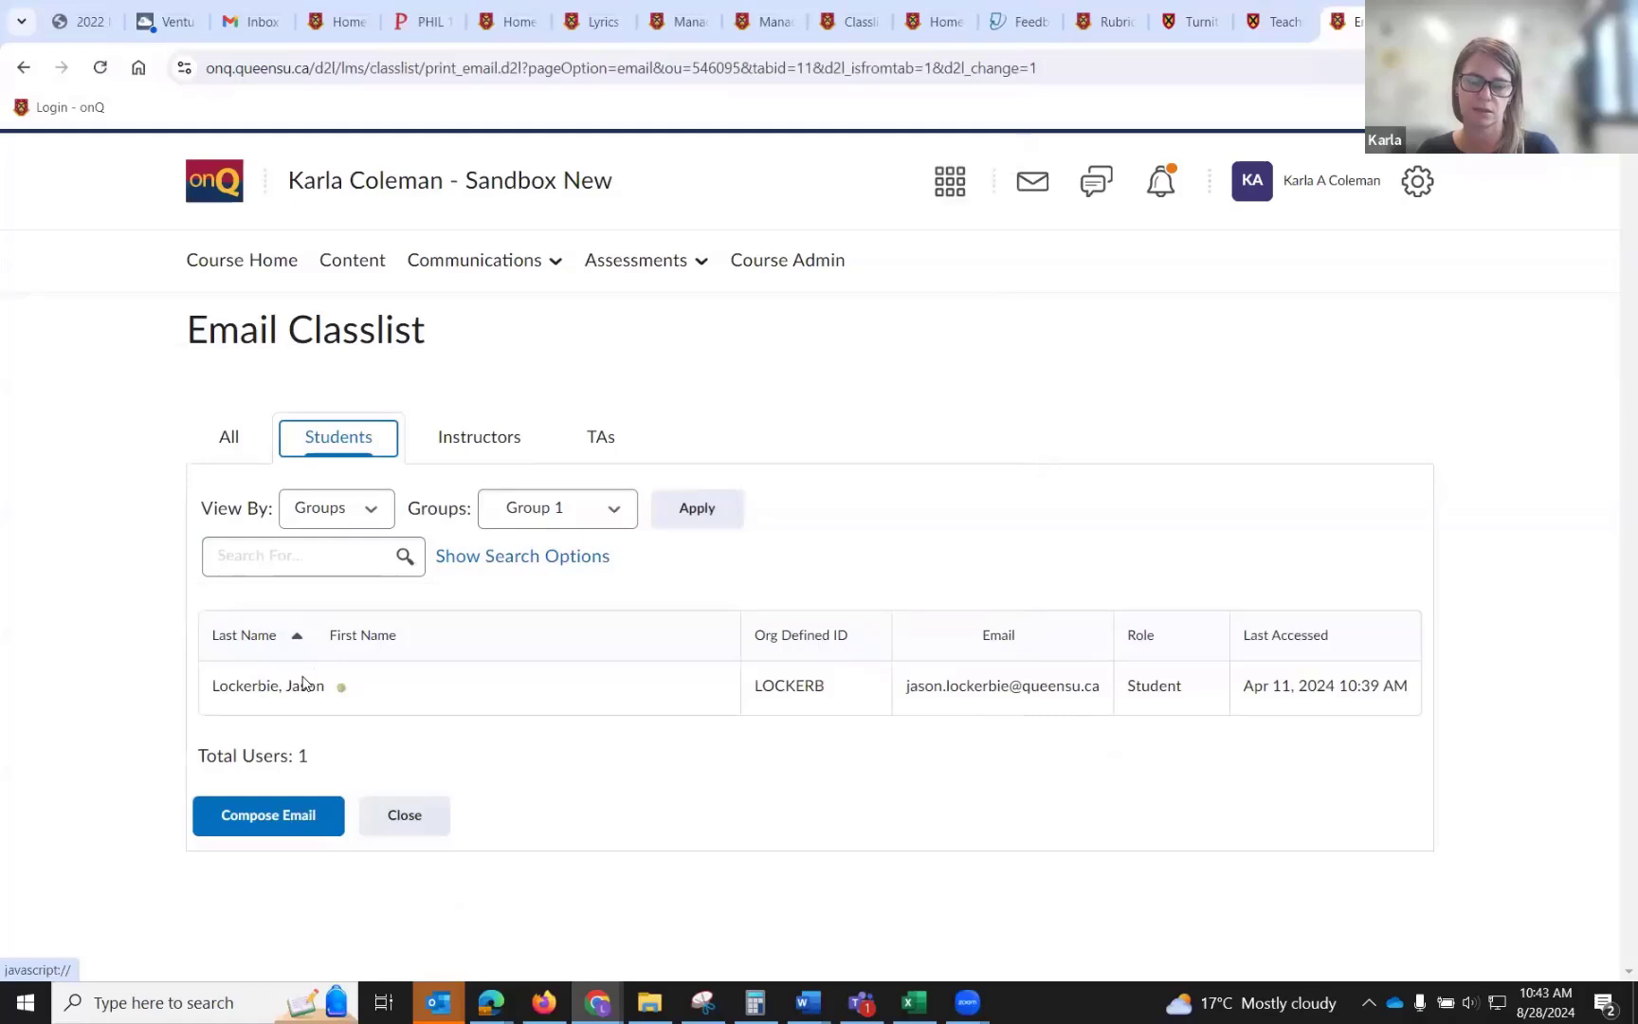
left_click(617, 520)
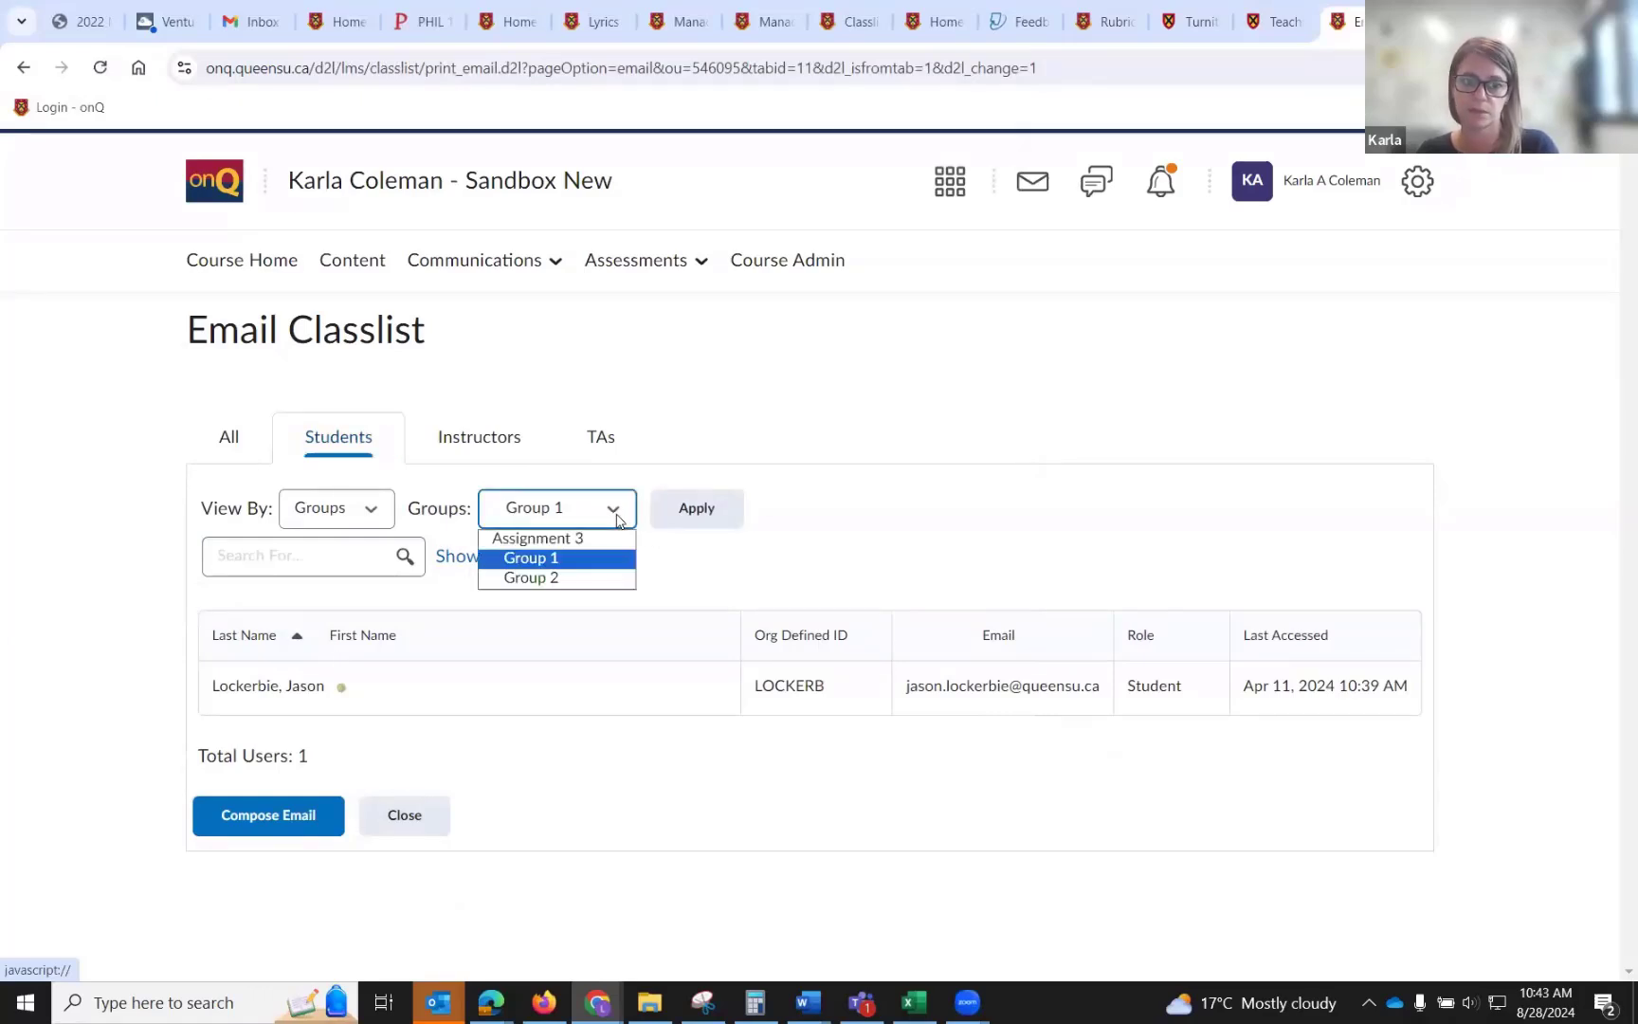
left_click(617, 519)
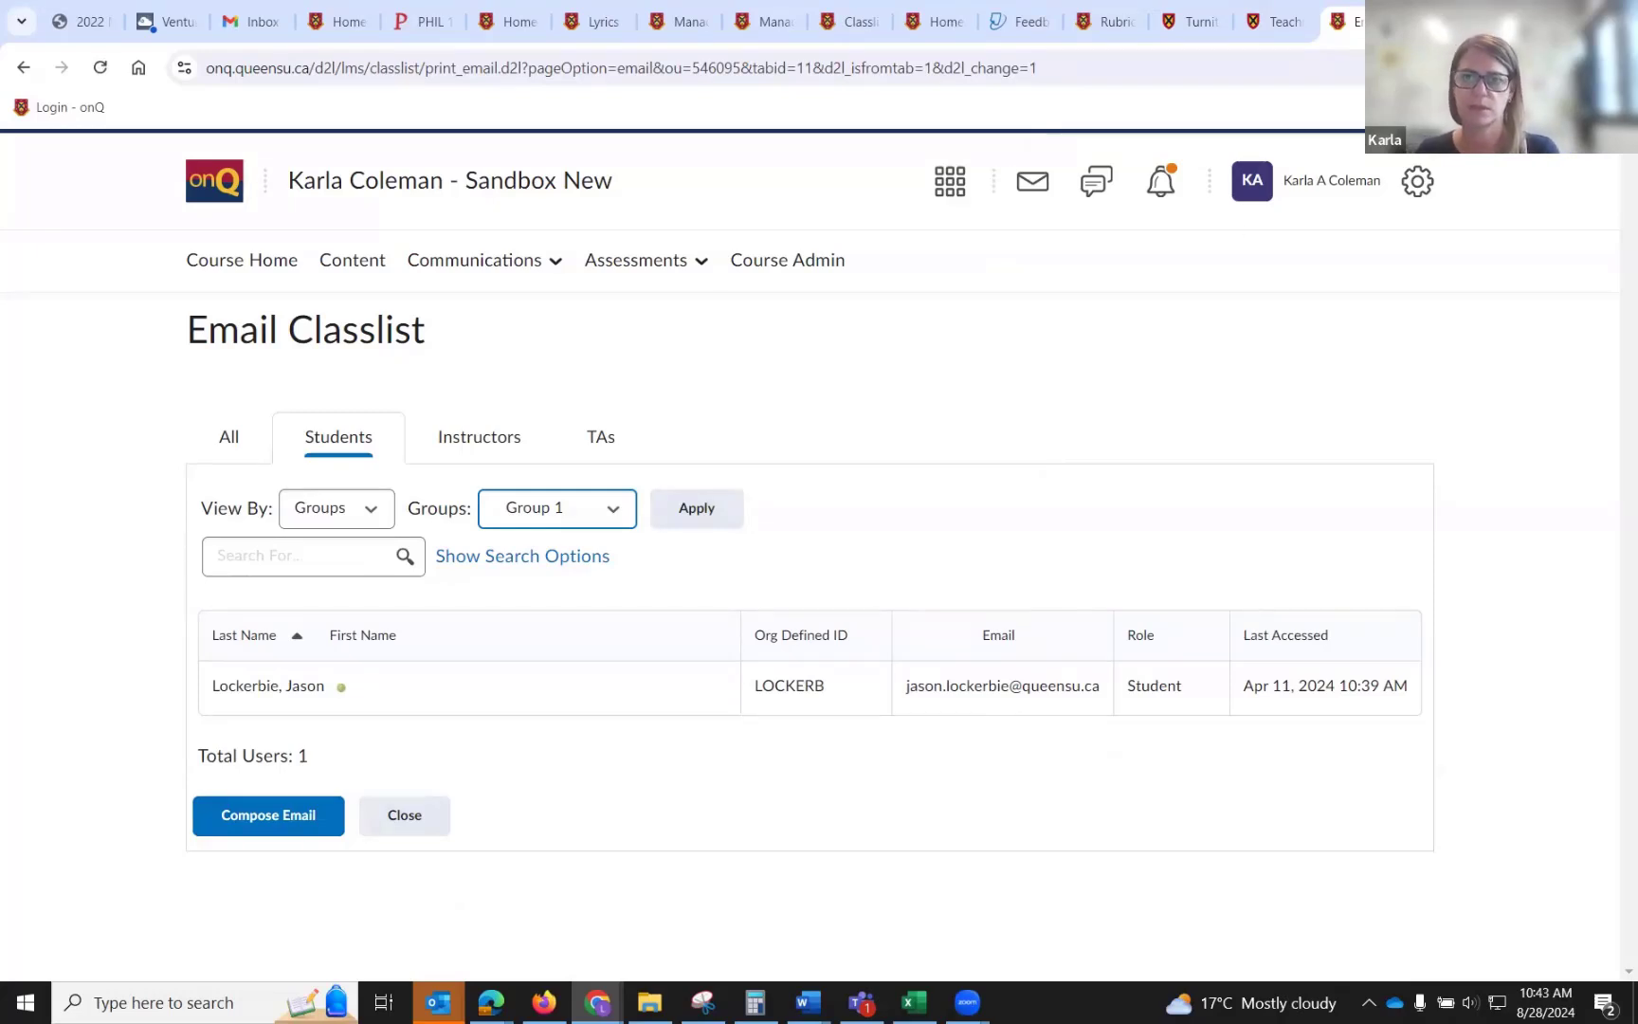
Open the account settings' Email options to review them, then cancel.
left_click(1318, 197)
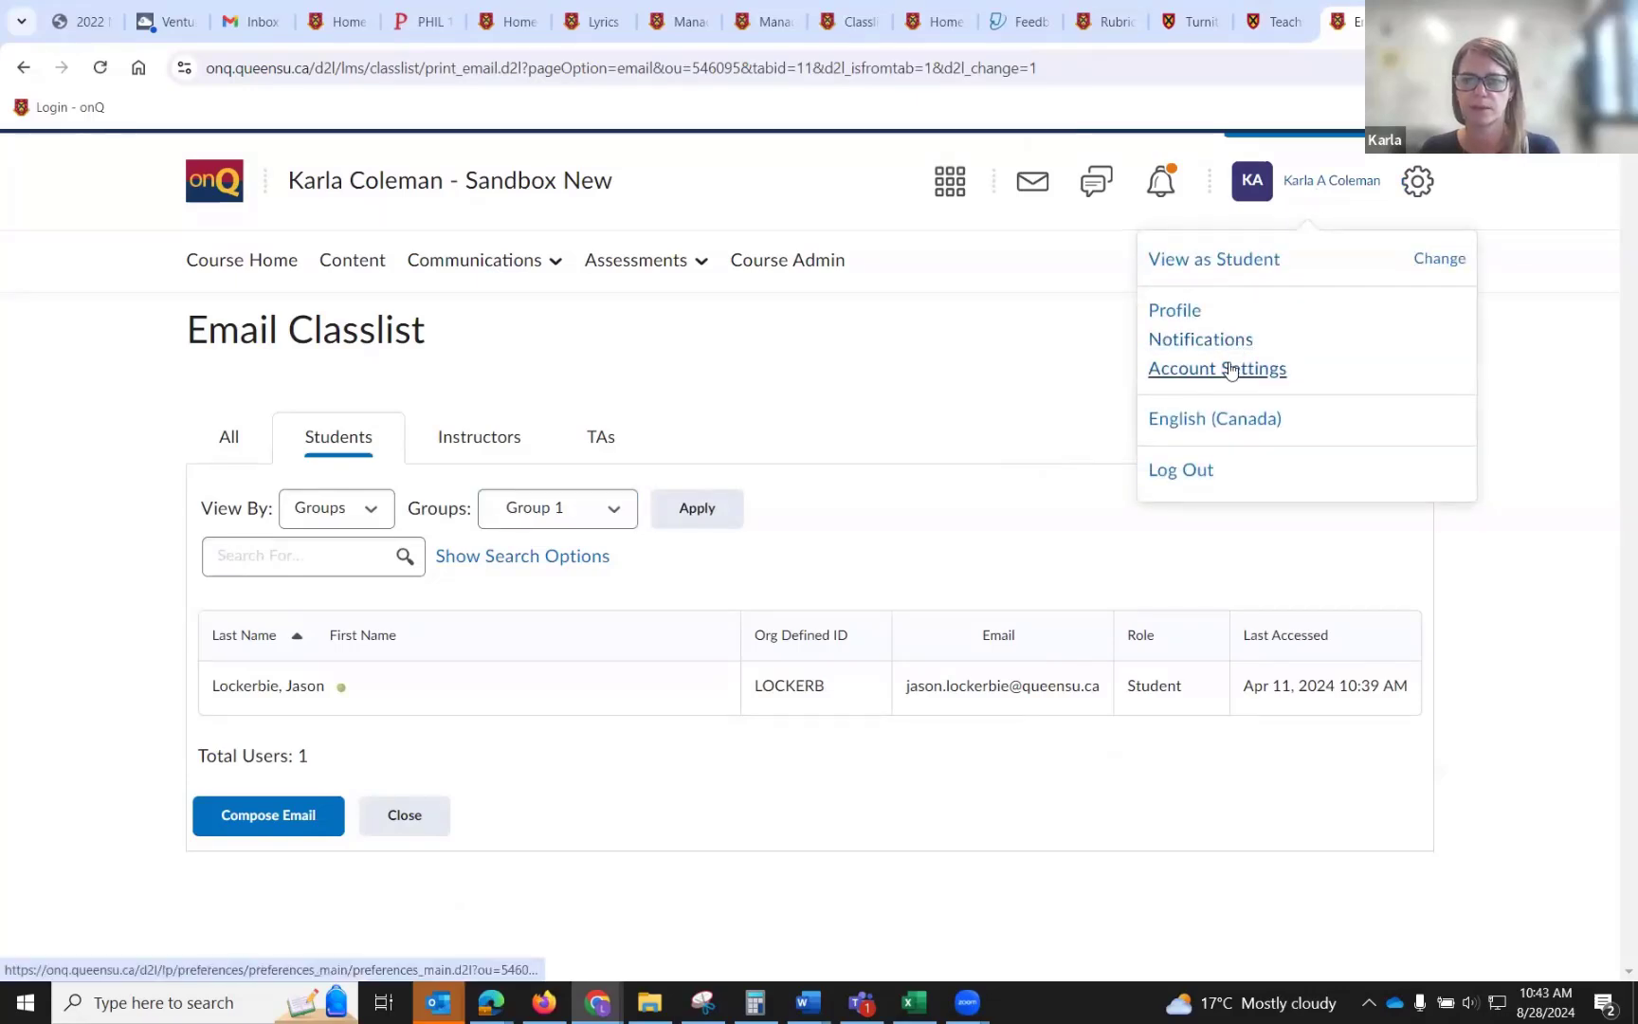
left_click(1231, 370)
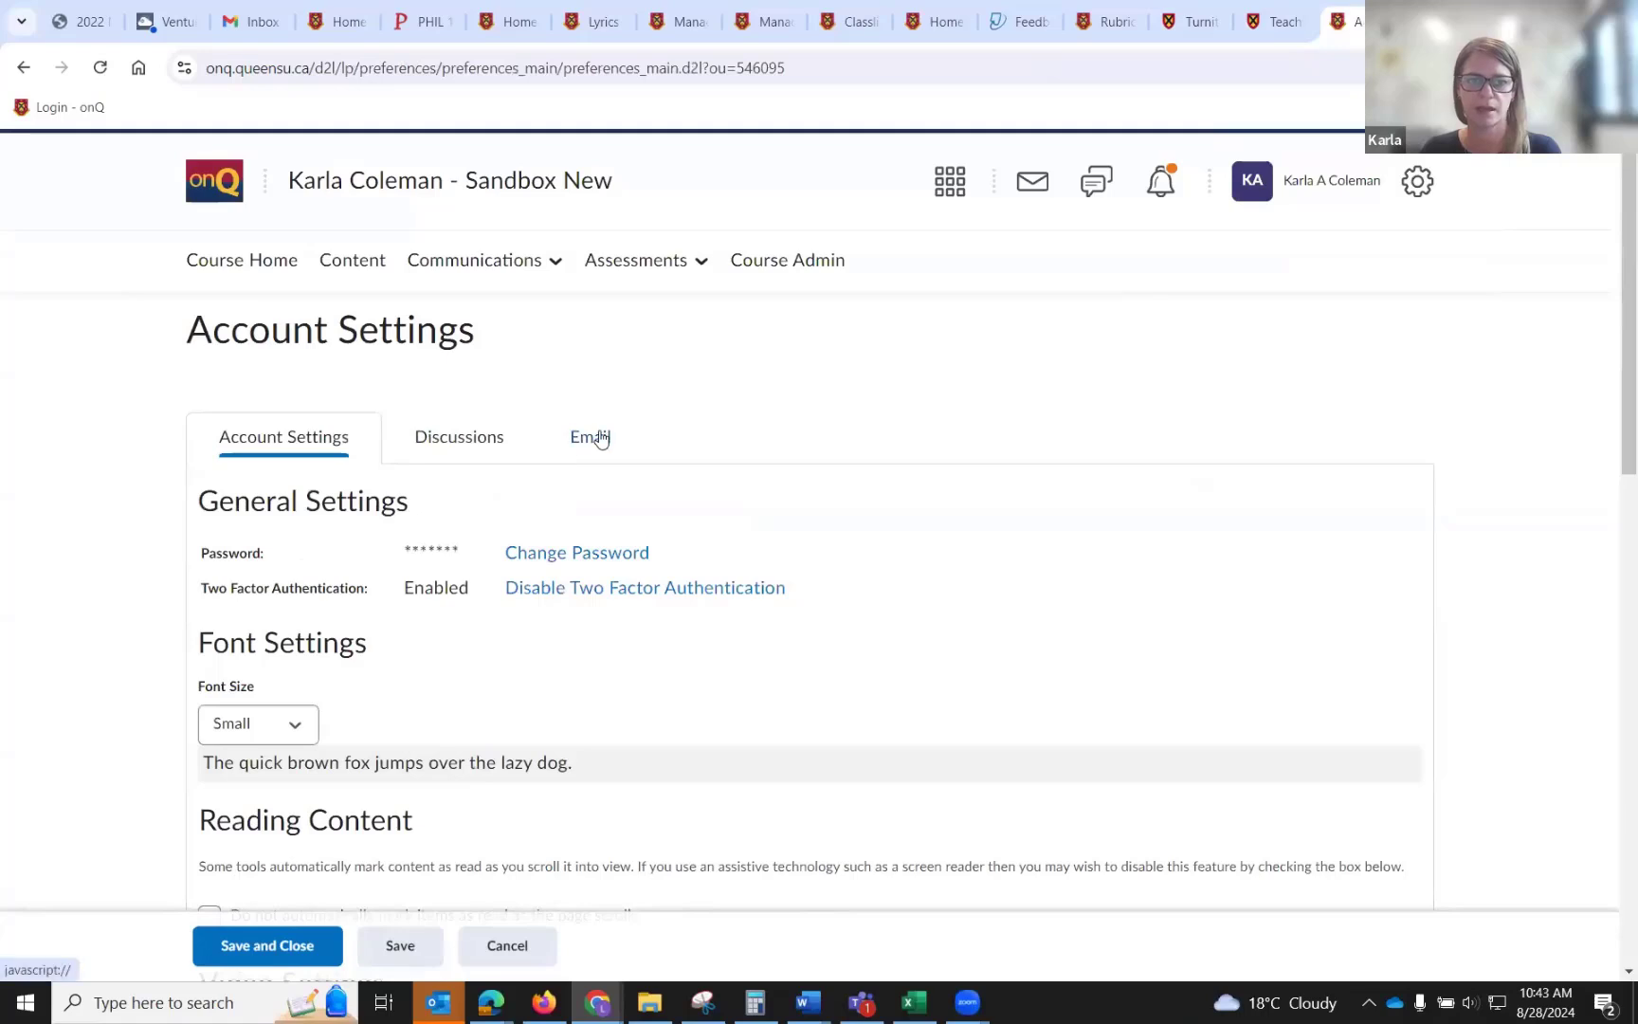
left_click(598, 440)
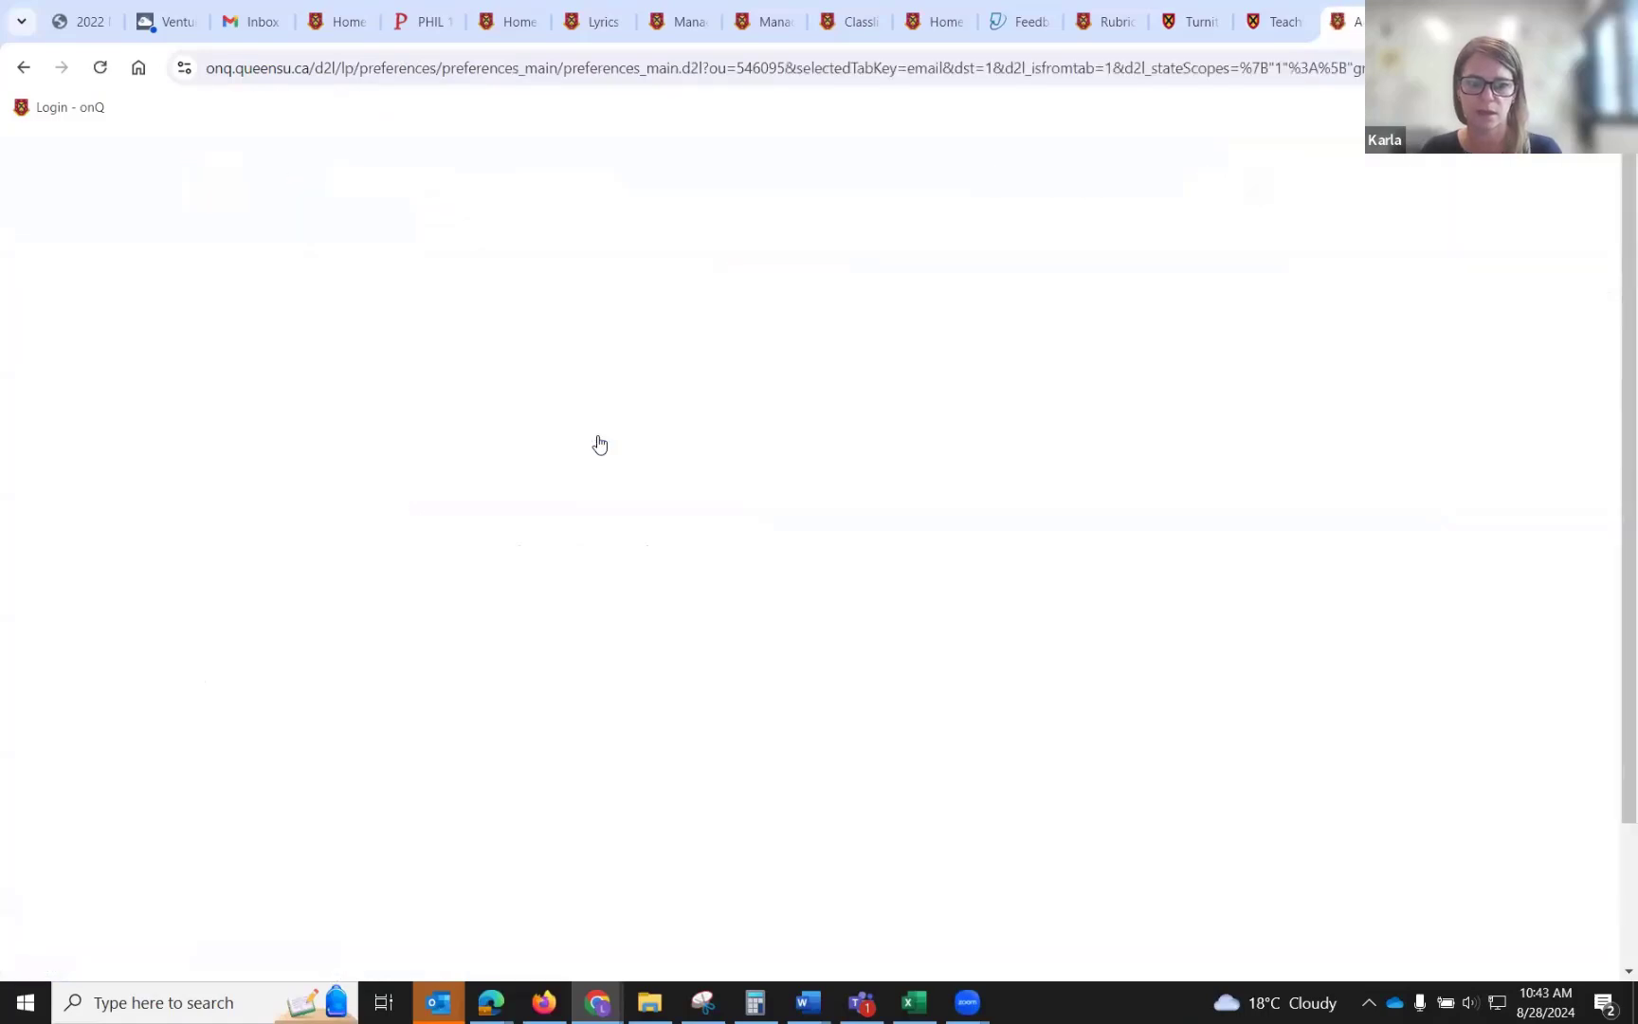
scroll(596, 443, "down", 2)
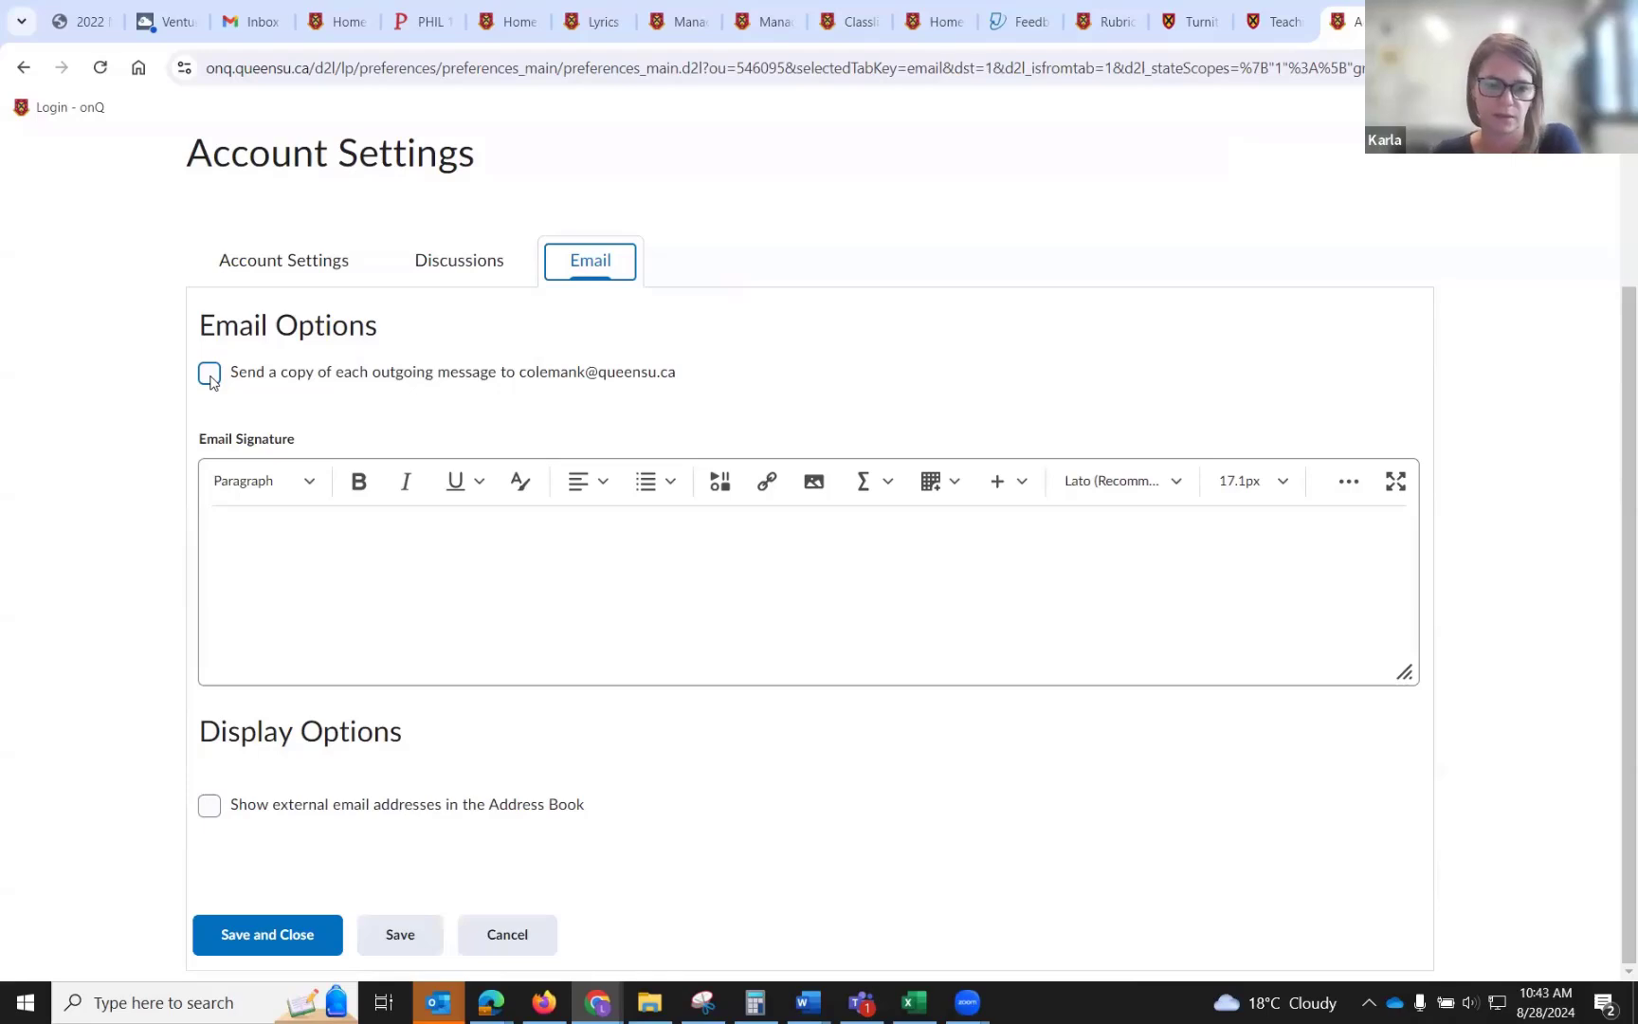
left_click(502, 936)
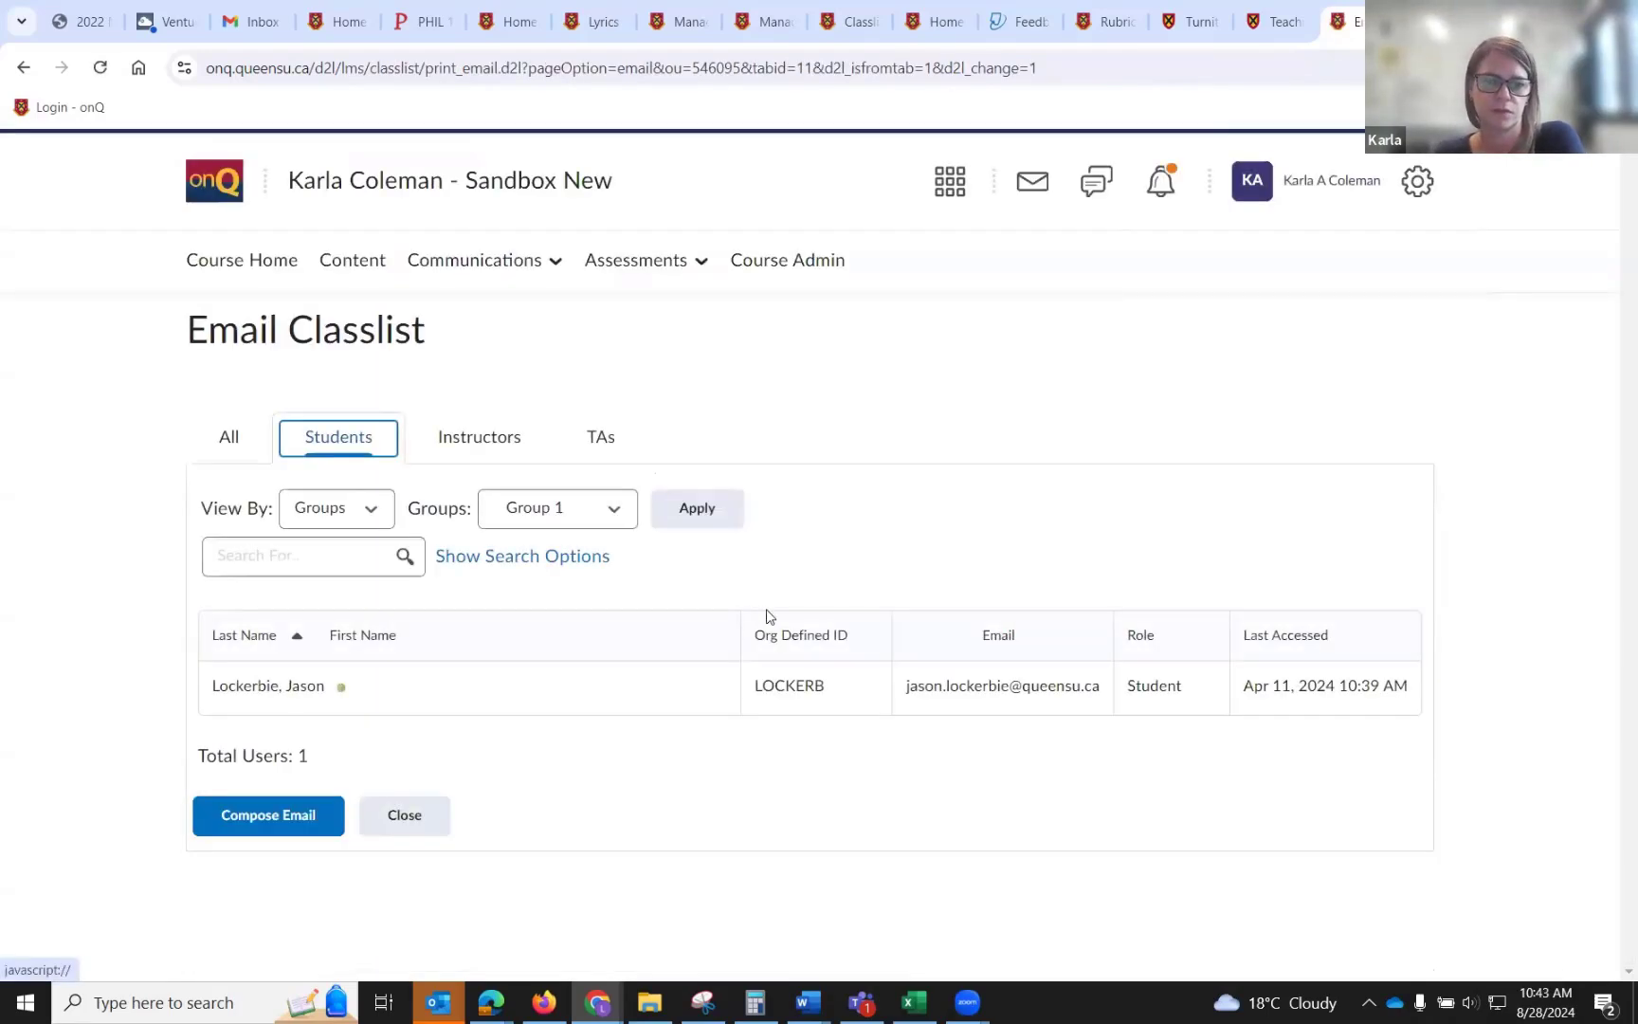
Close the email classlist and open the course's group management.
left_click(405, 816)
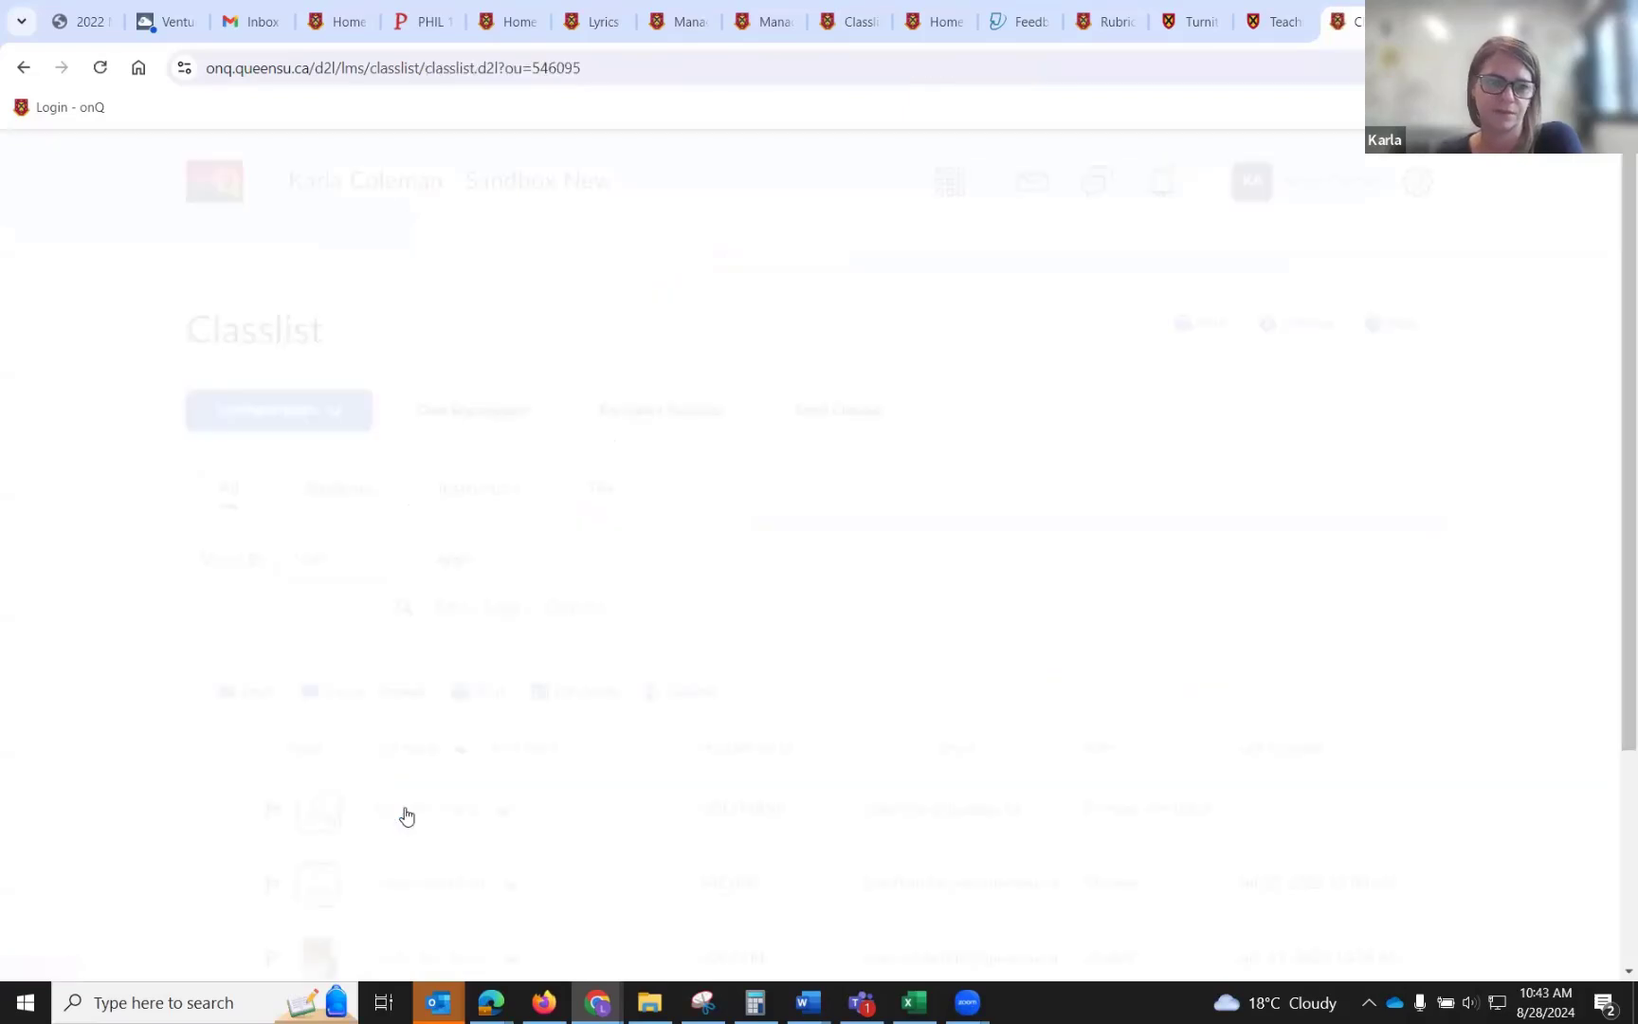
left_click(494, 263)
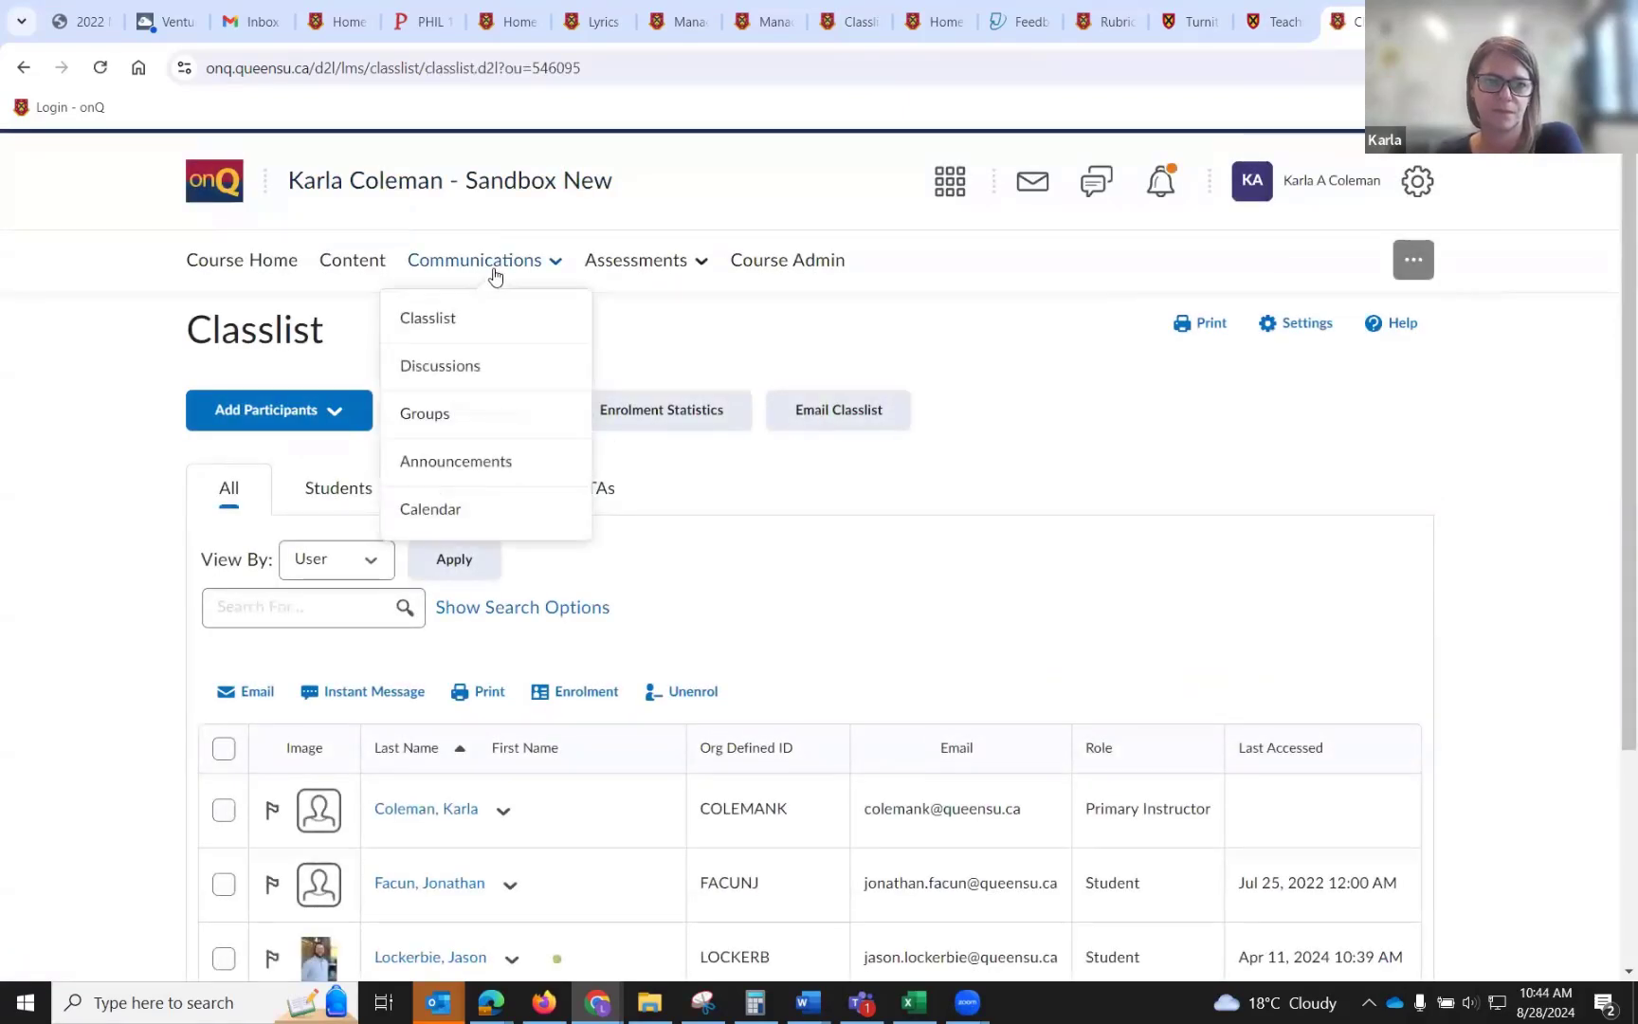
left_click(501, 409)
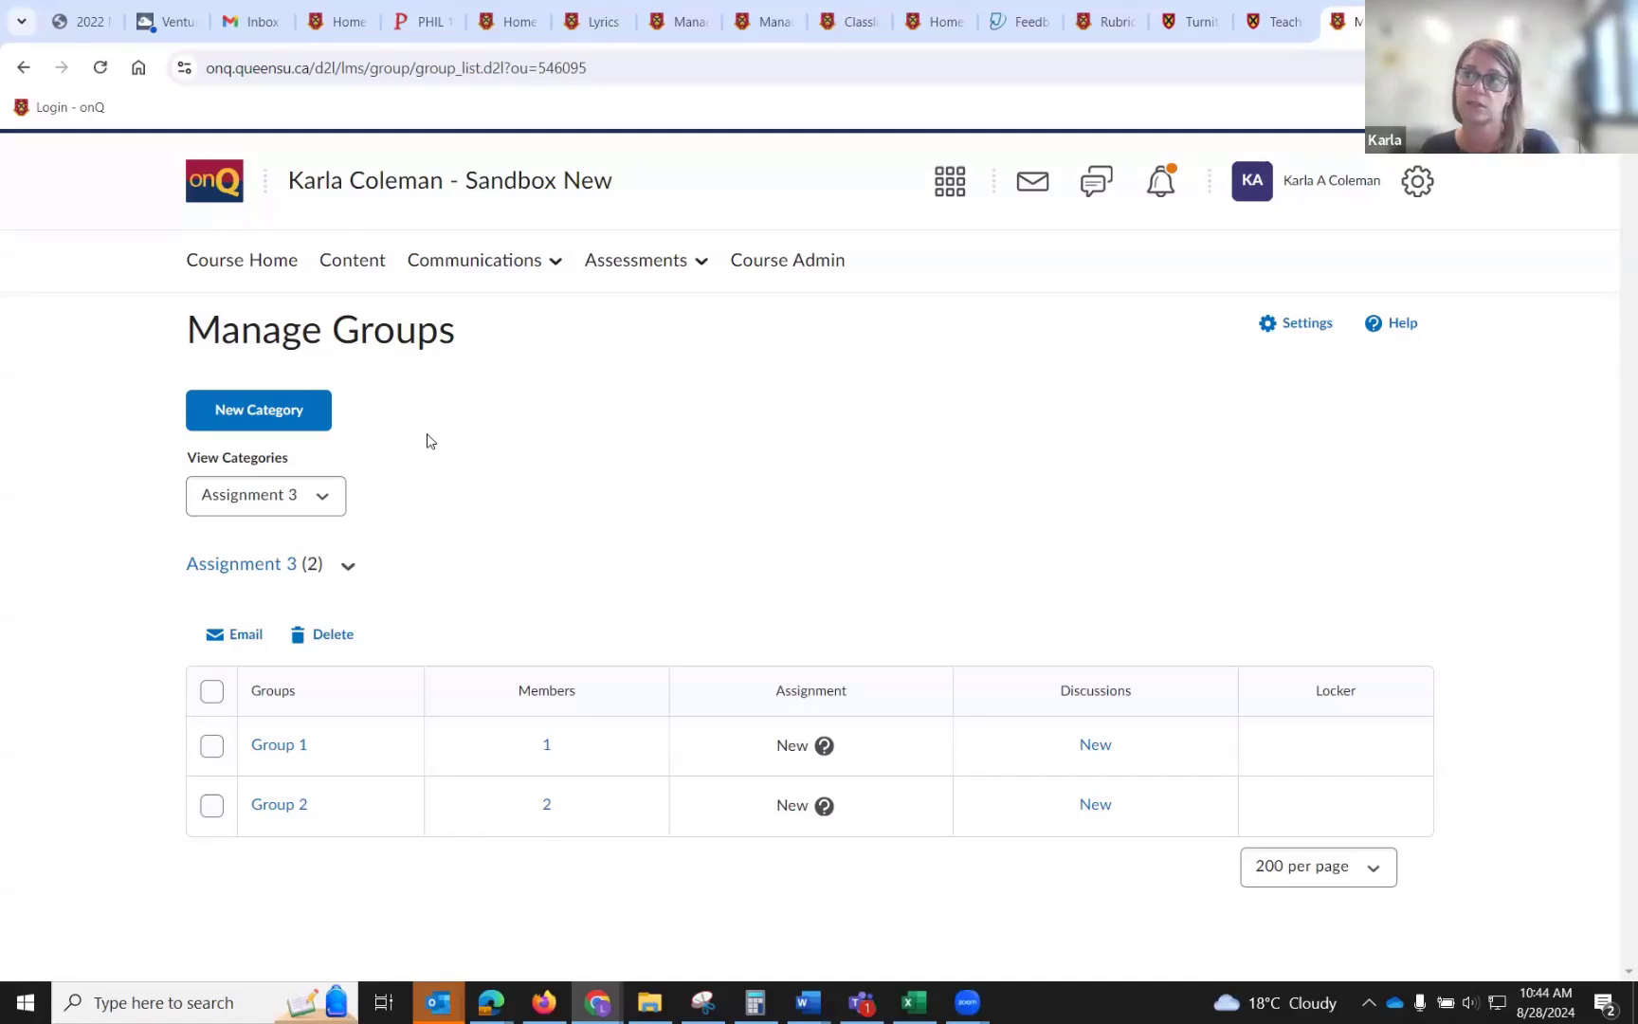
Create a new group category named TA Group.
left_click(323, 422)
left_click(326, 501)
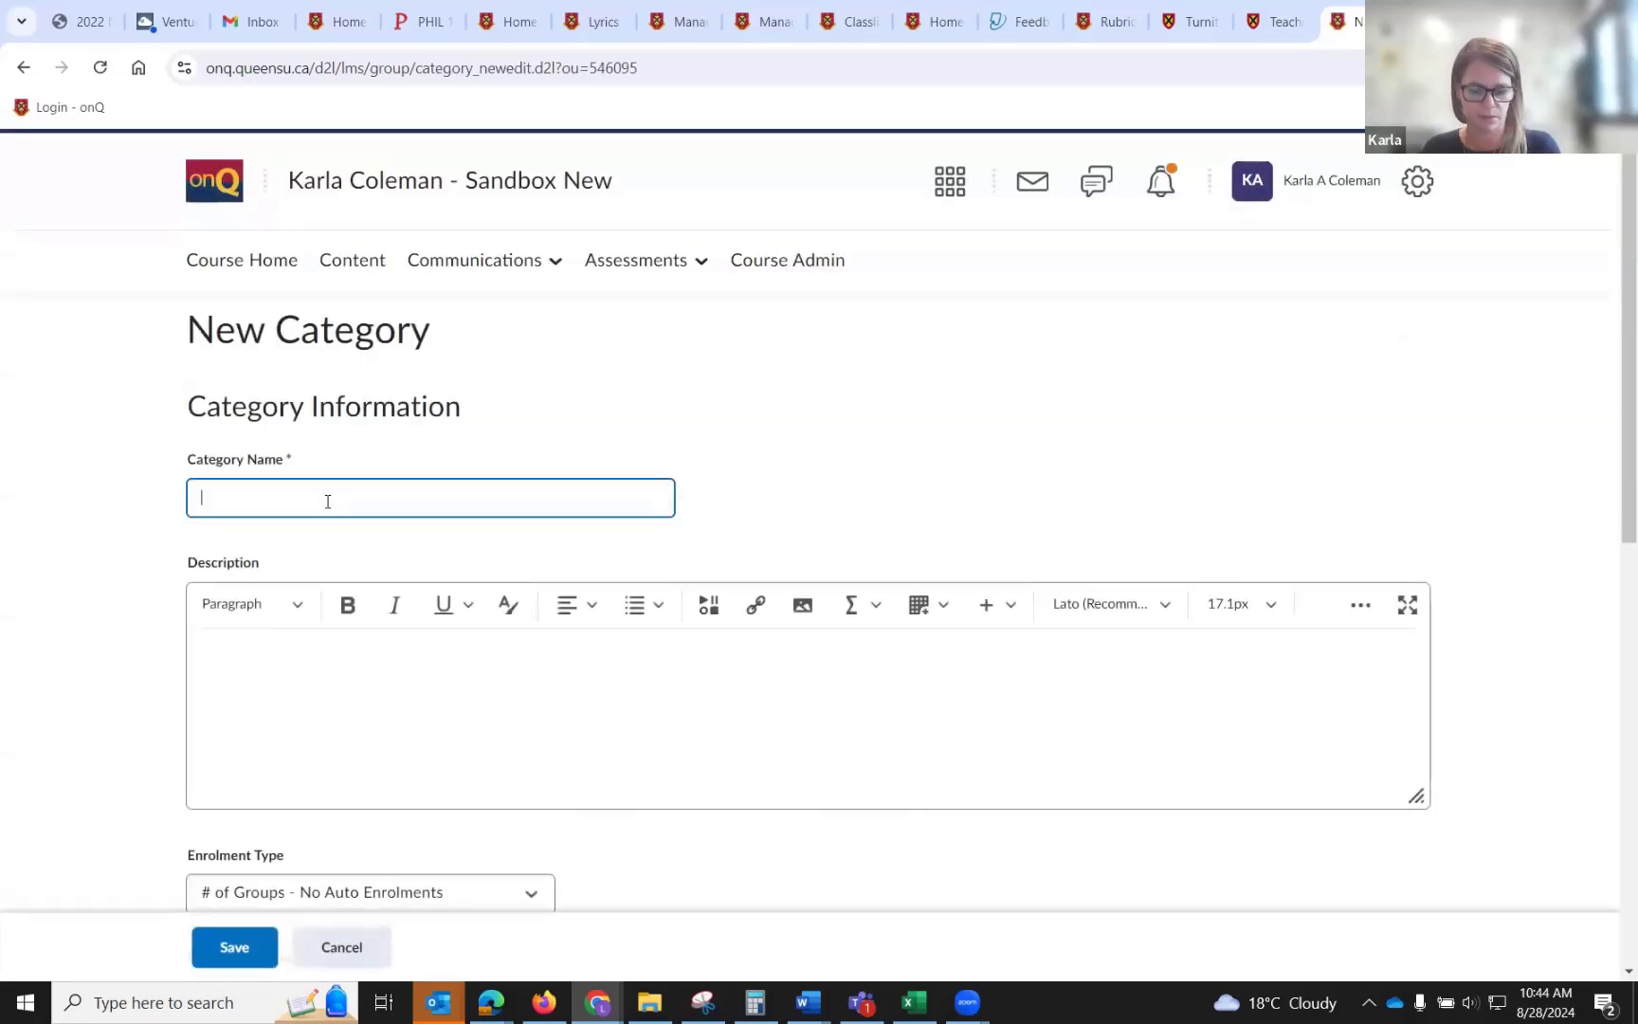
type("TA Groups")
key("BackSpace")
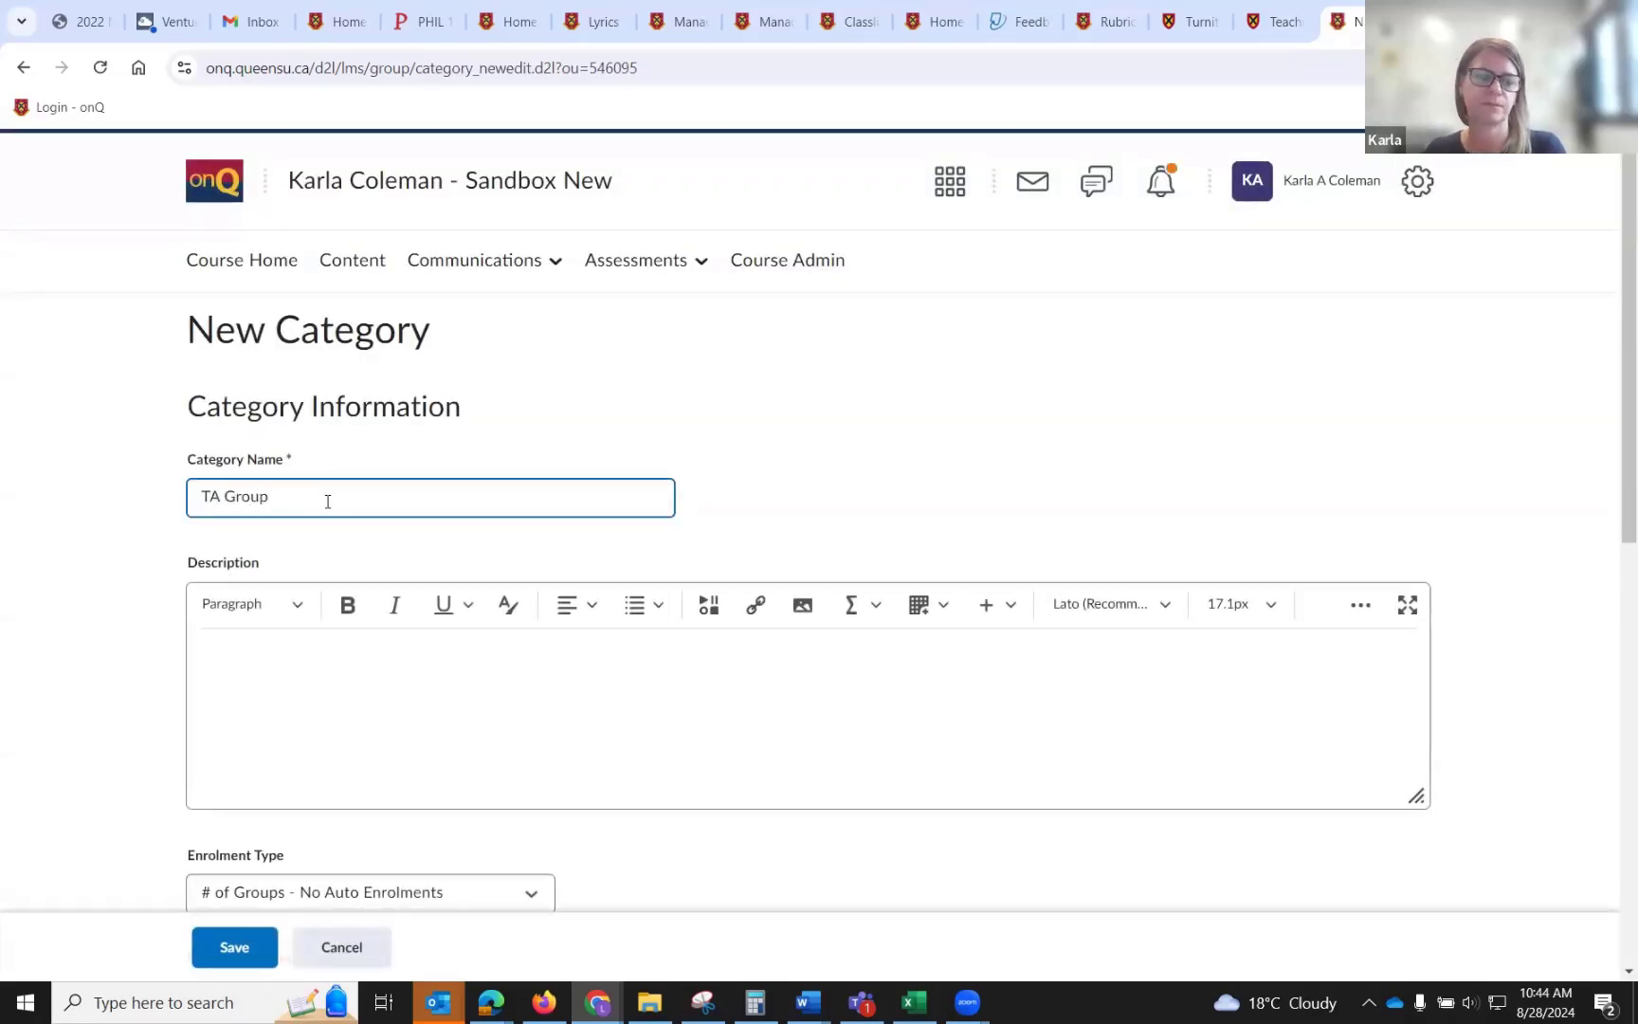
Set the category's enrolment to Groups of # with 2 users, restricted to Group 1, and enable Auto-Enrol New Users.
scroll(375, 564, "down", 4)
left_click(347, 469)
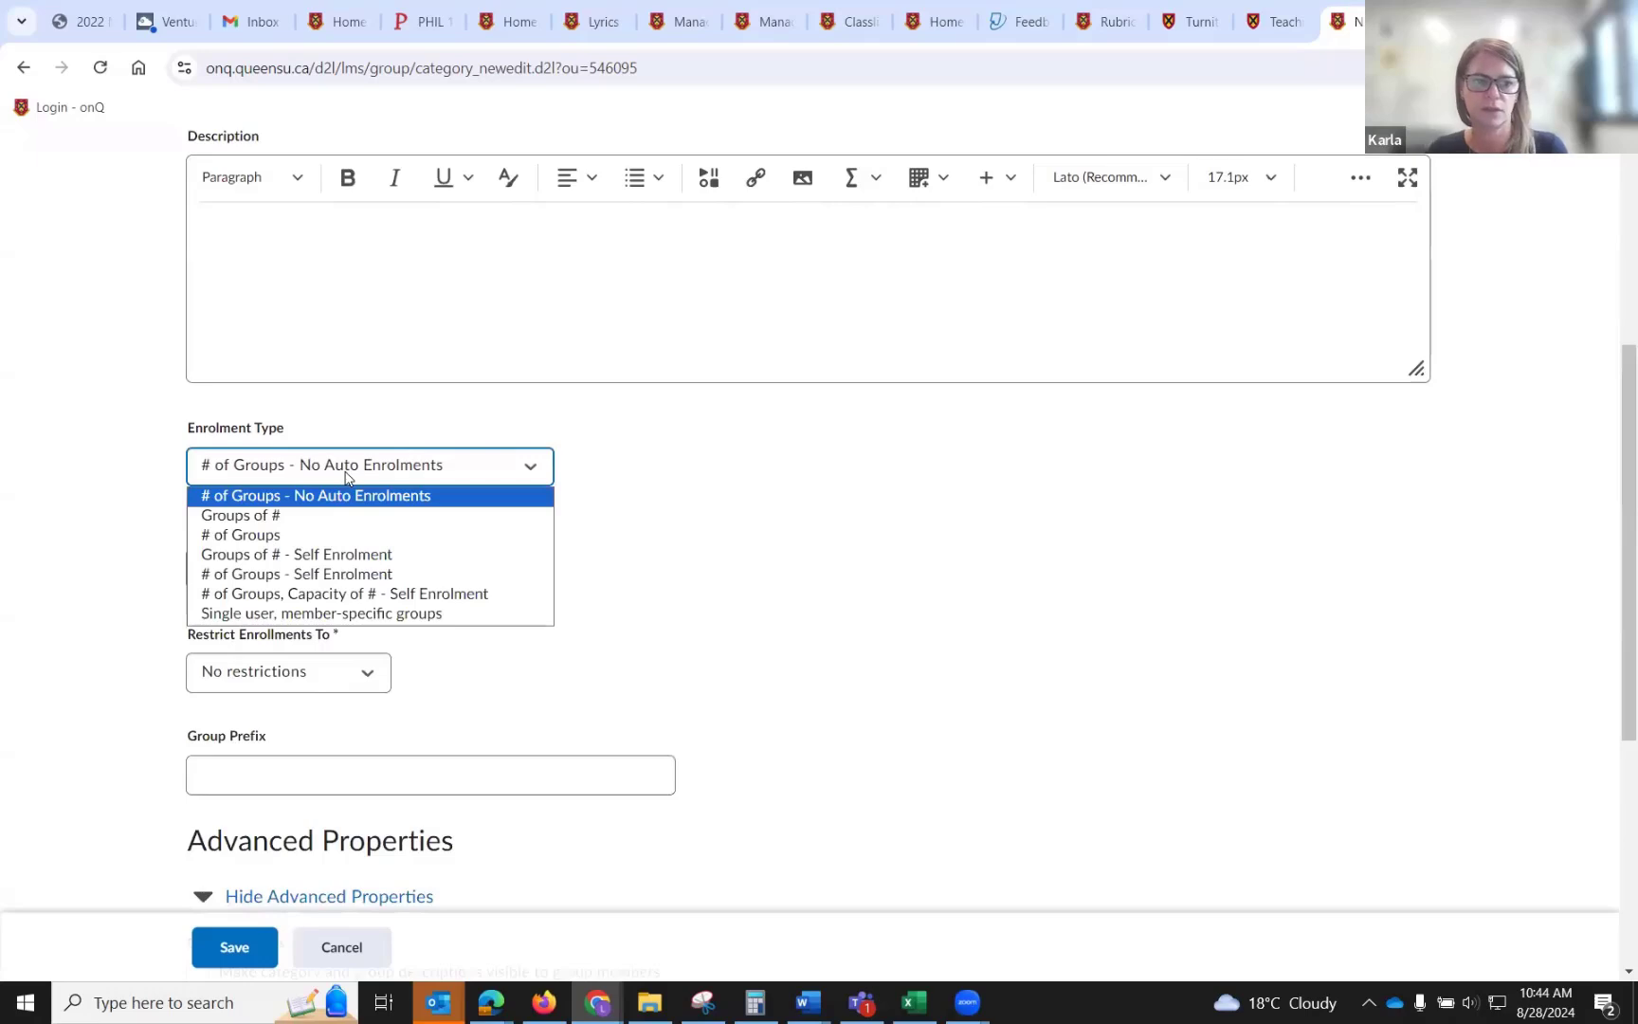
left_click(297, 518)
key("Tab")
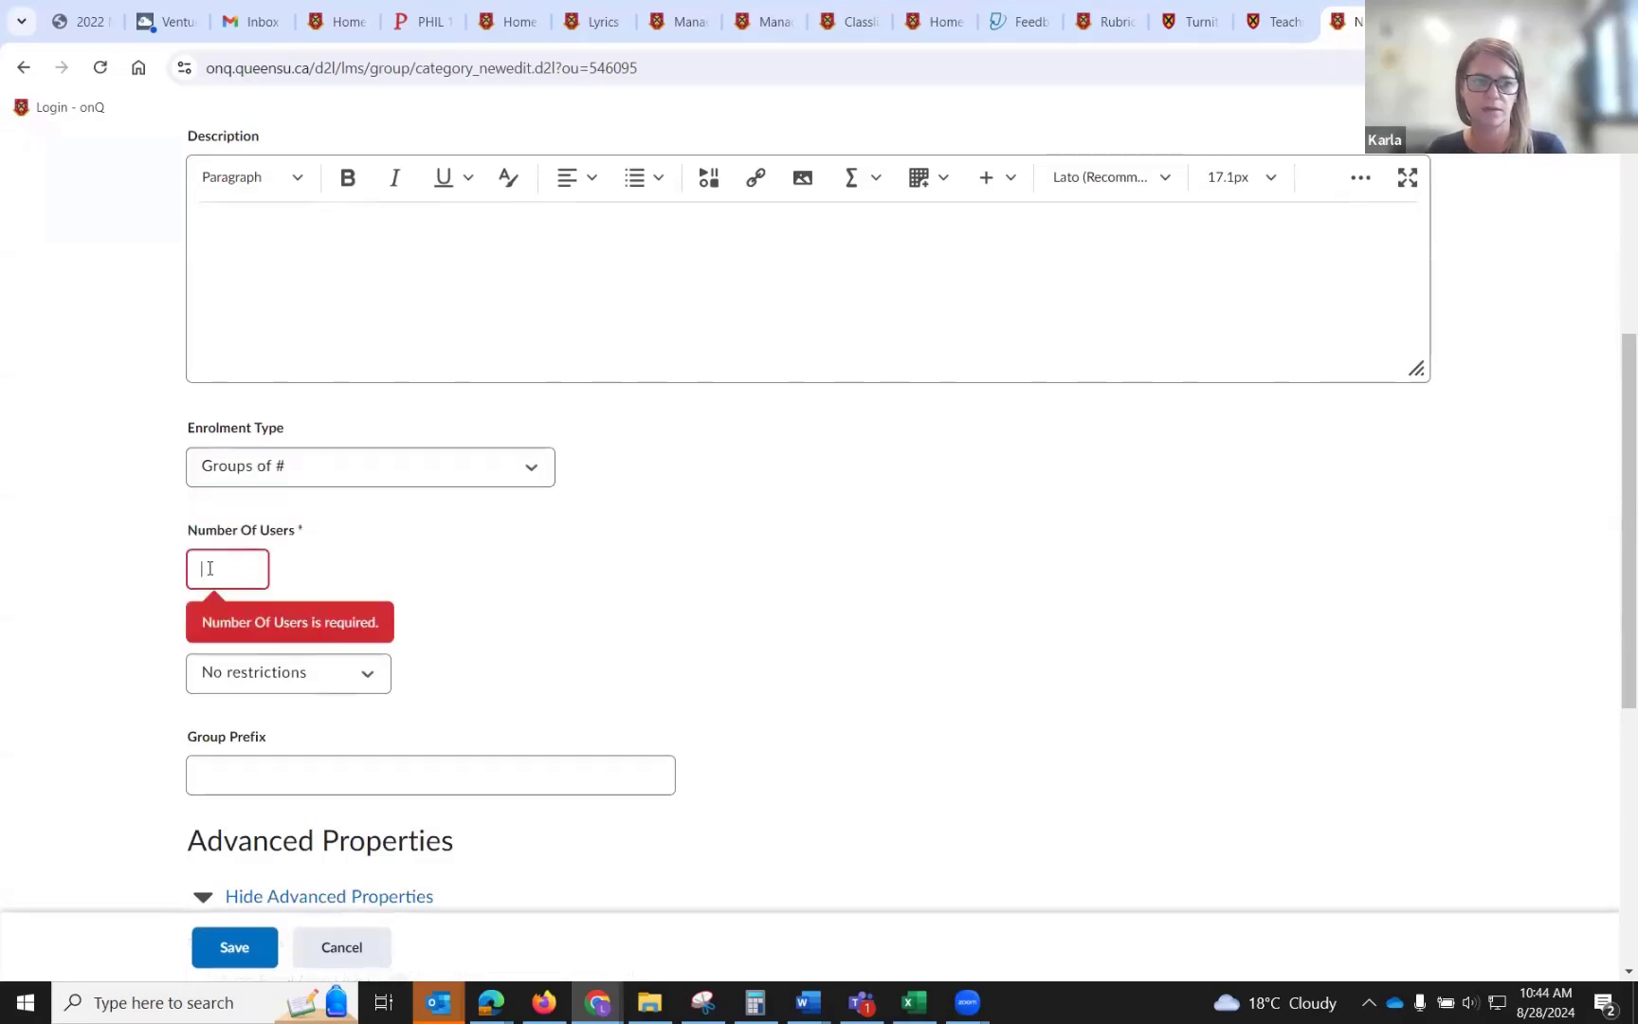
type("2")
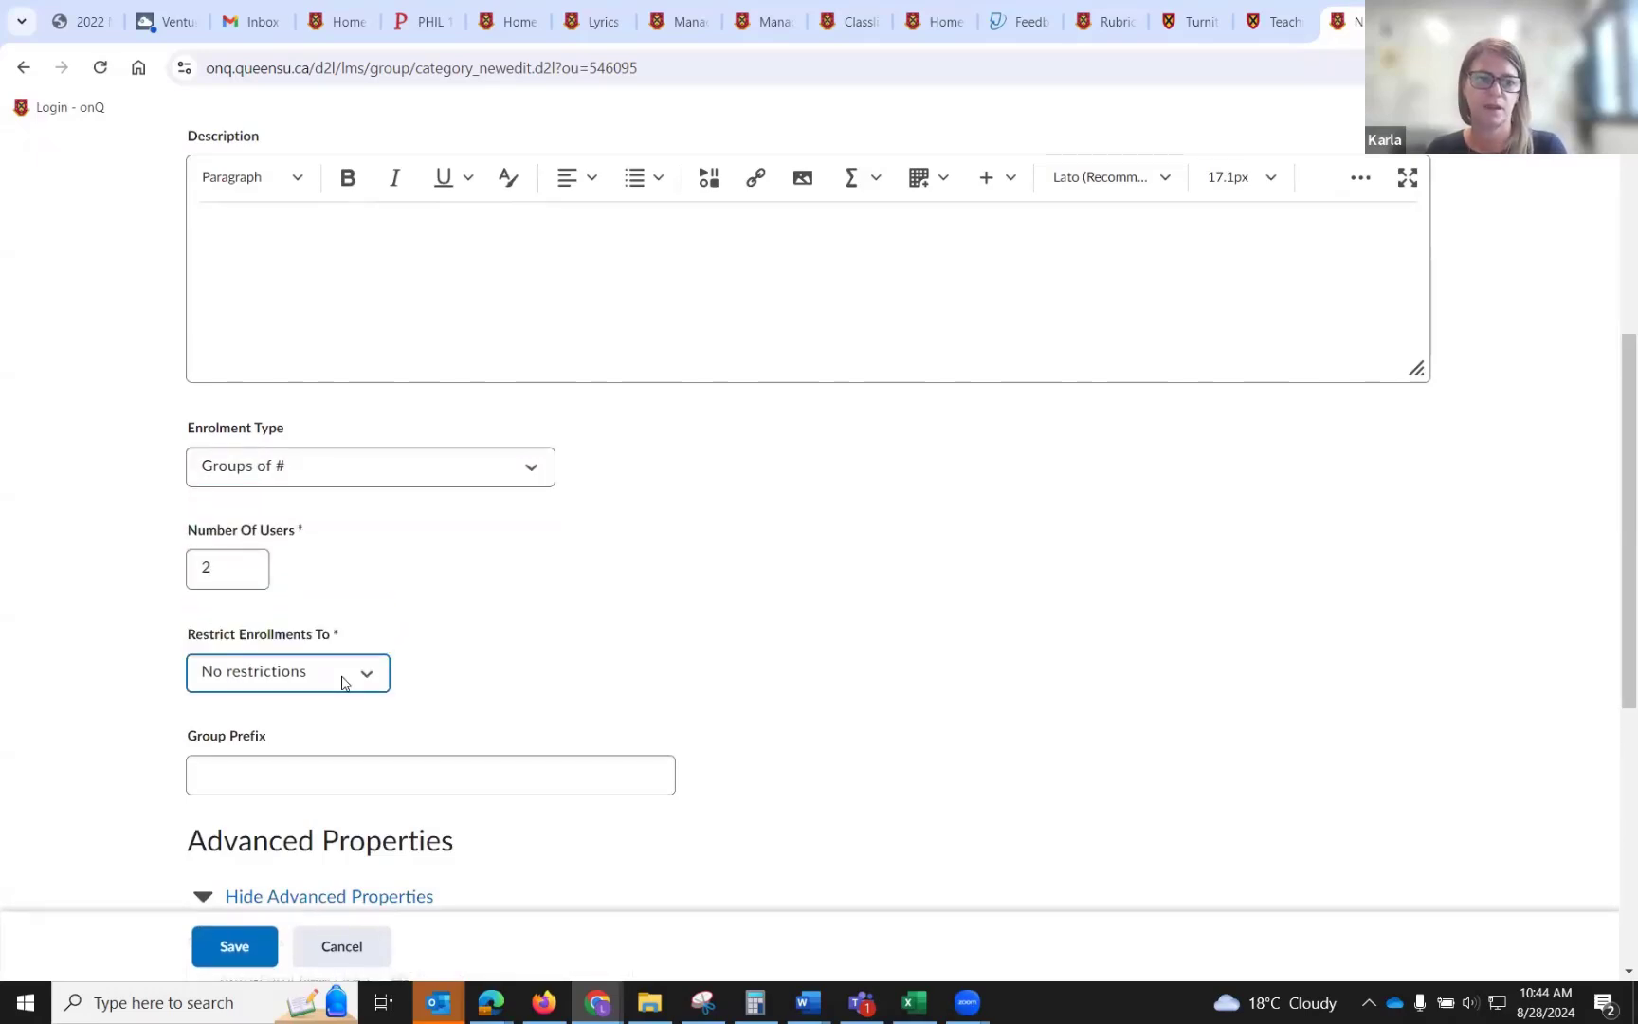
left_click(355, 675)
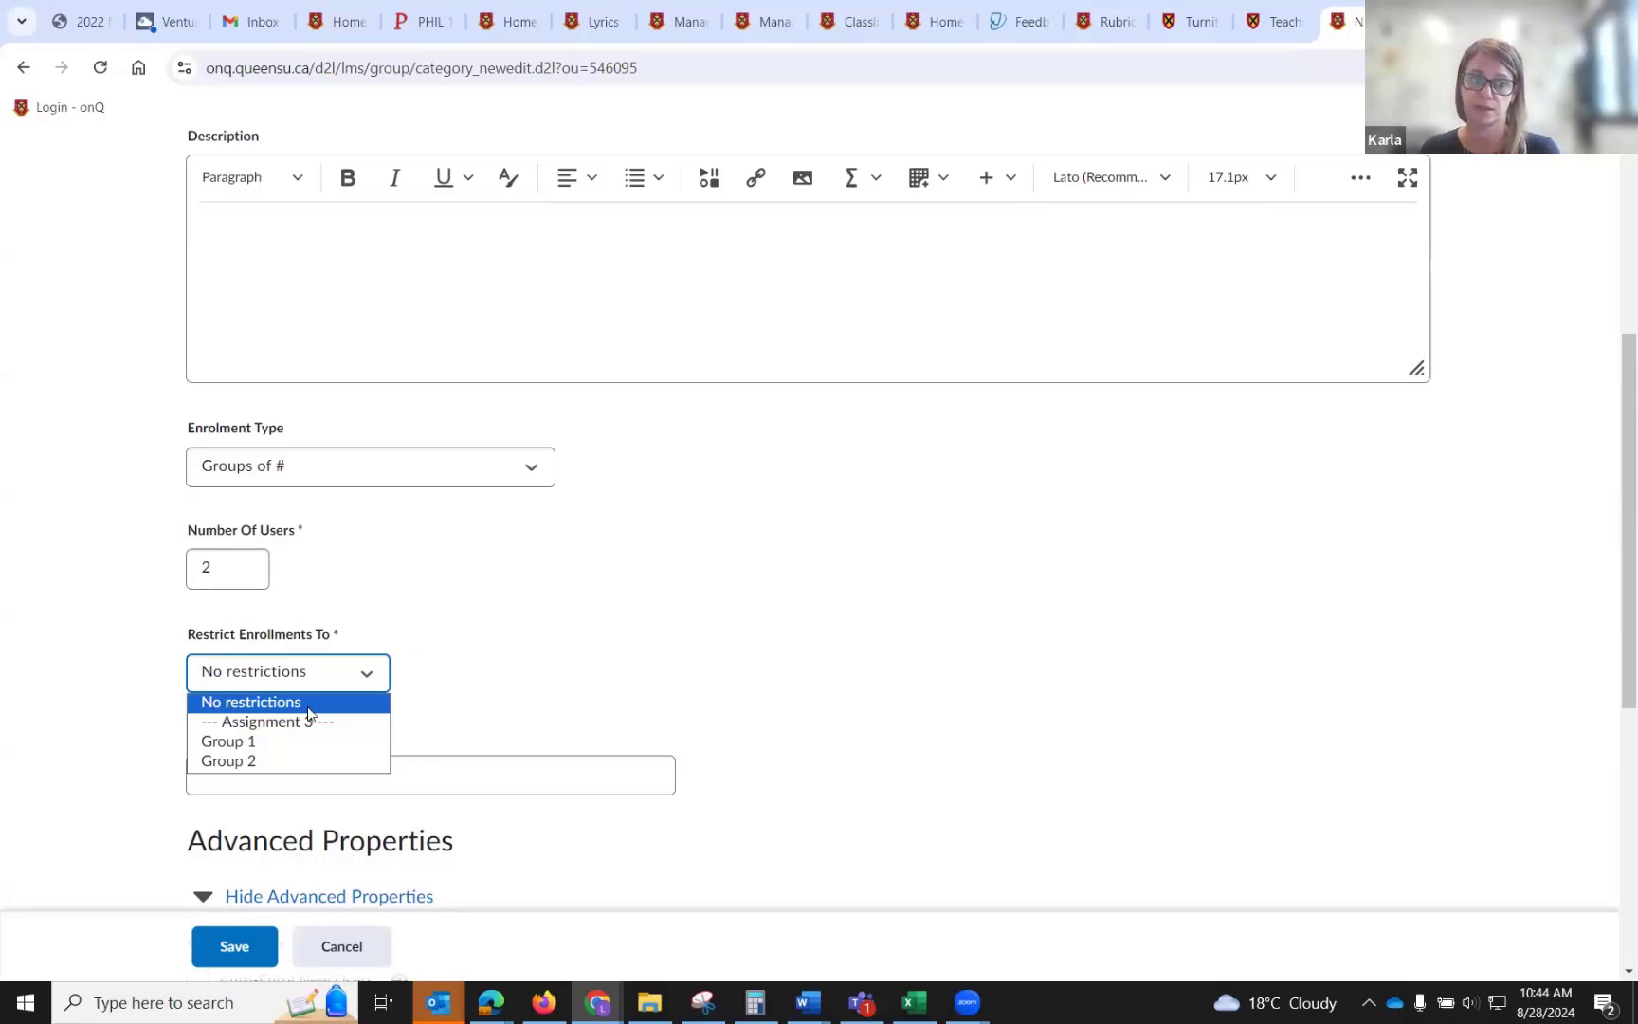
left_click(294, 741)
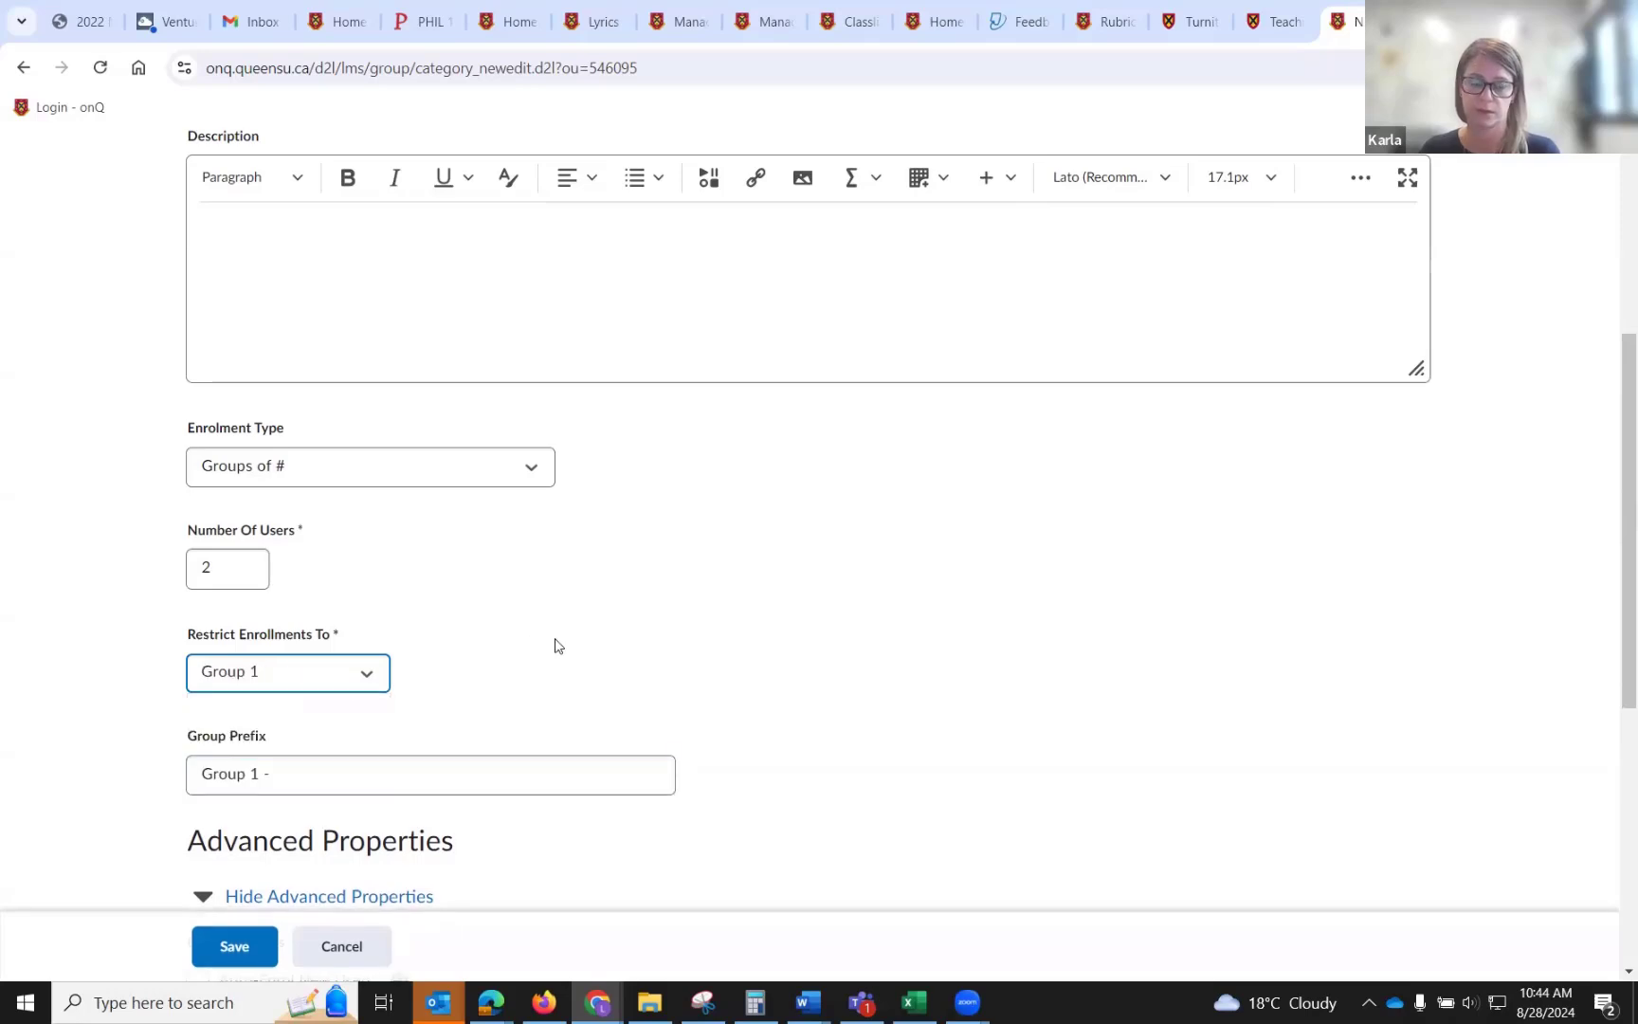
scroll(558, 645, "down", 6)
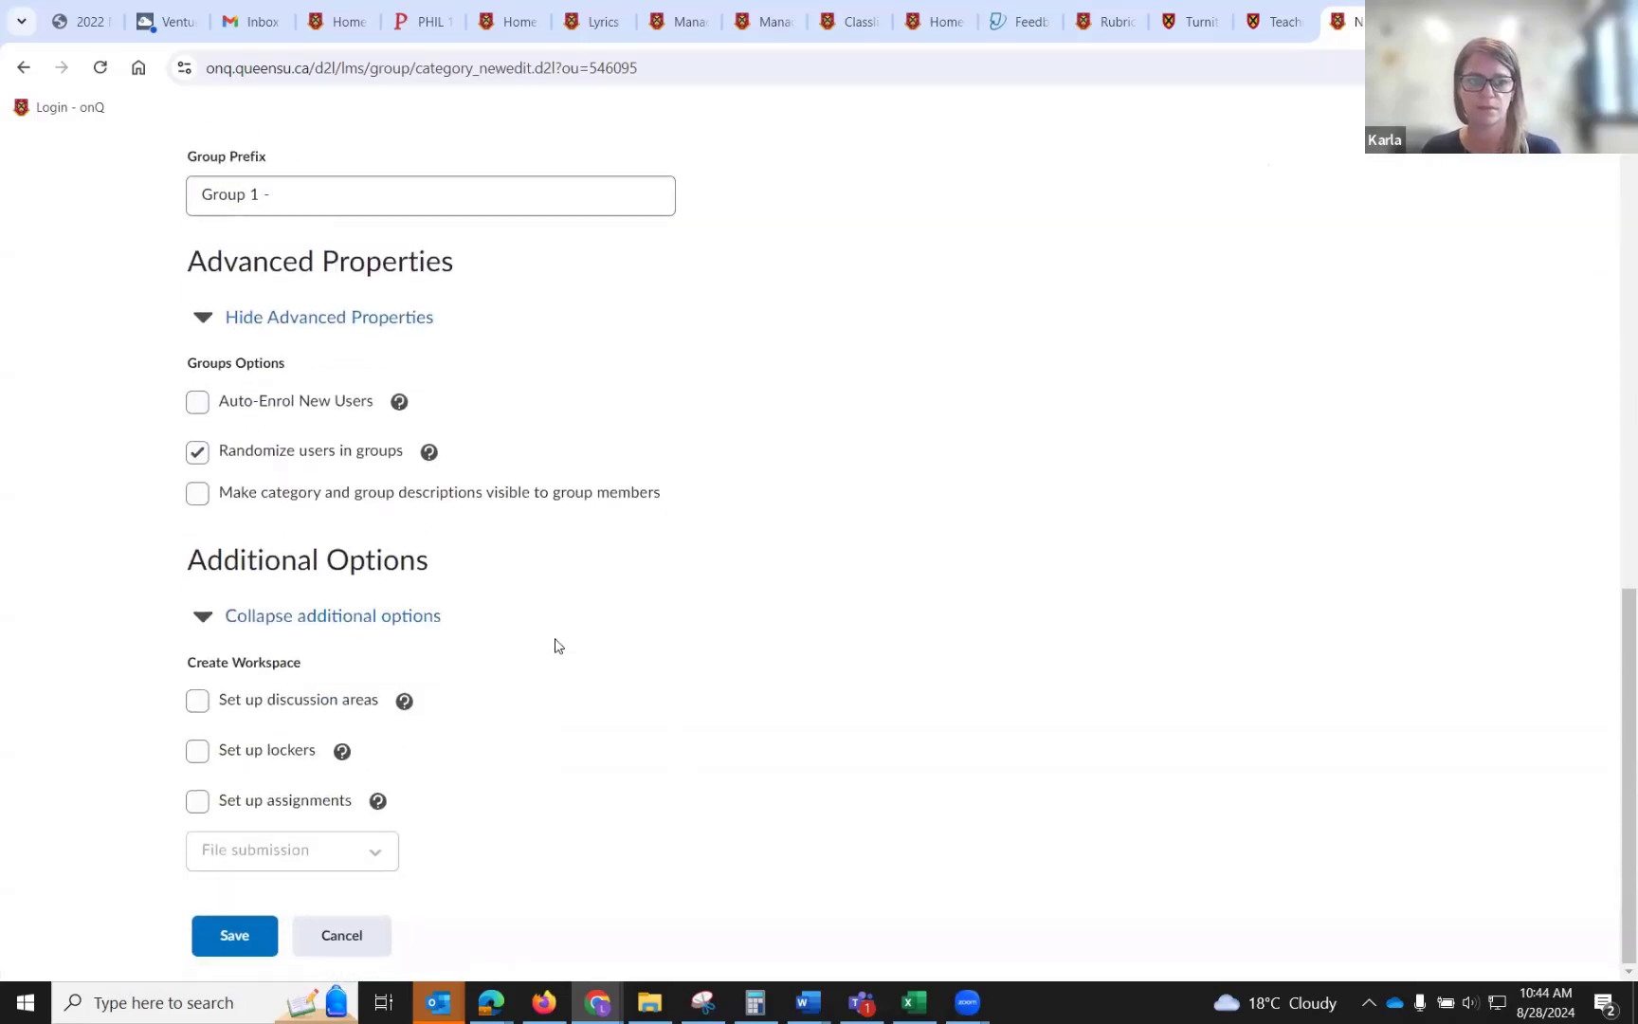
left_click(203, 406)
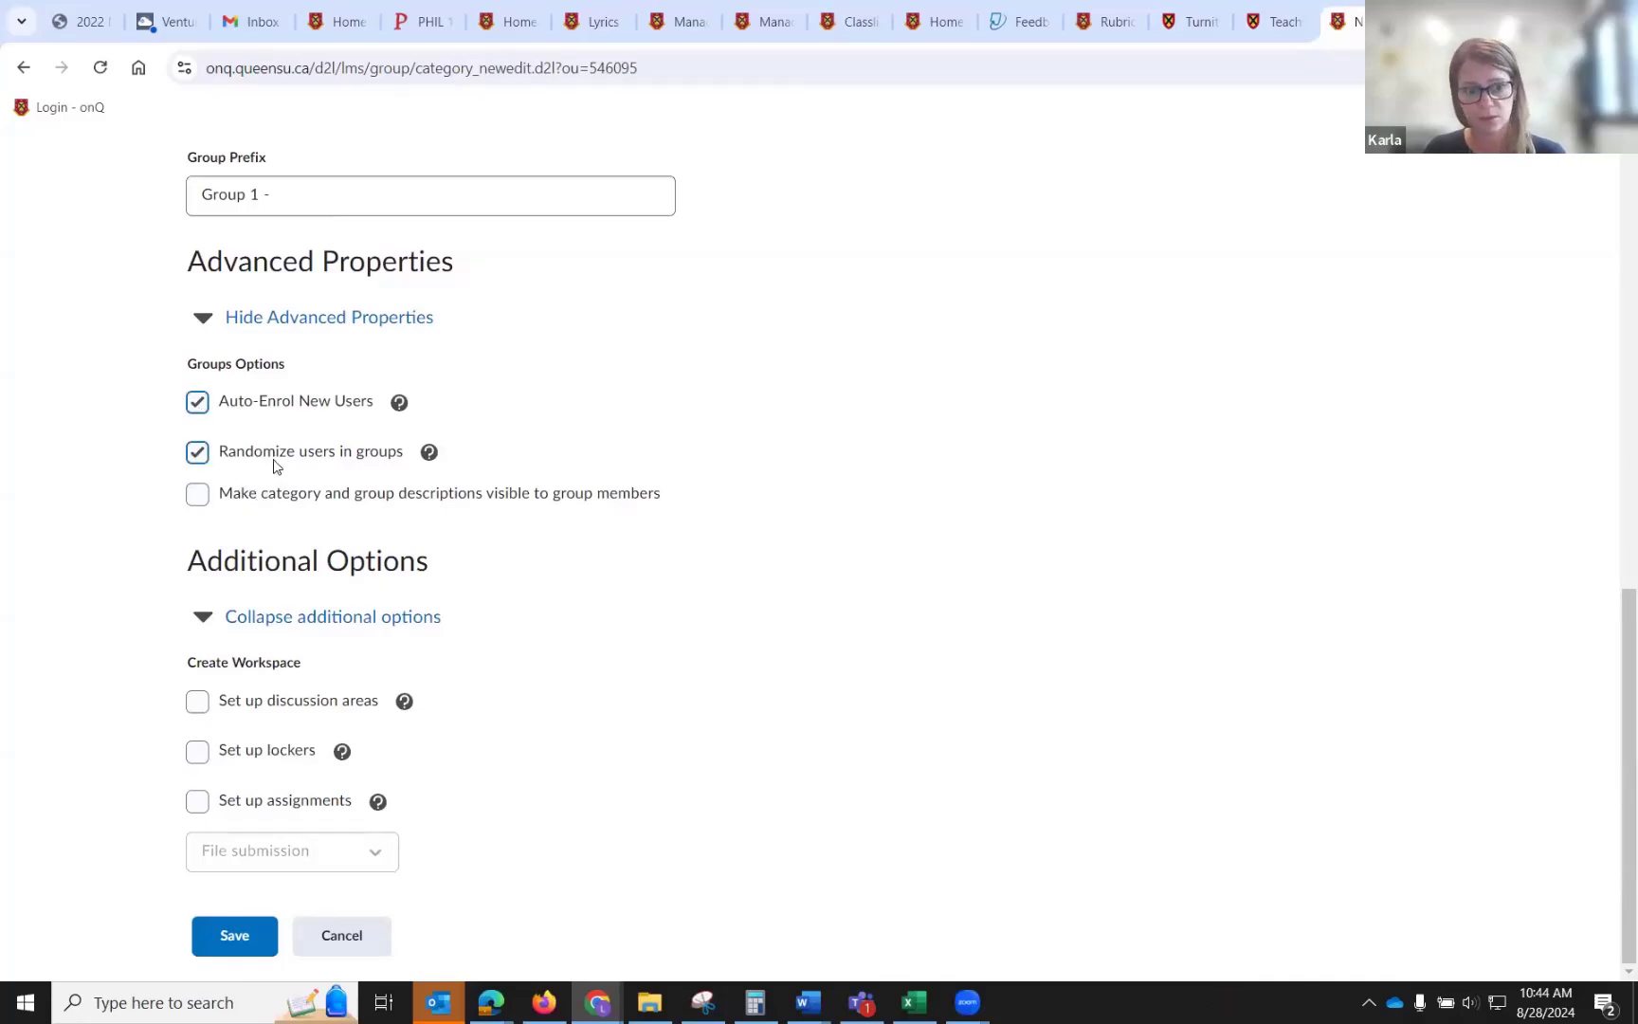
Keep the enrolment type as Groups of # and save the TA Group category.
scroll(272, 463, "up", 4)
left_click(274, 316)
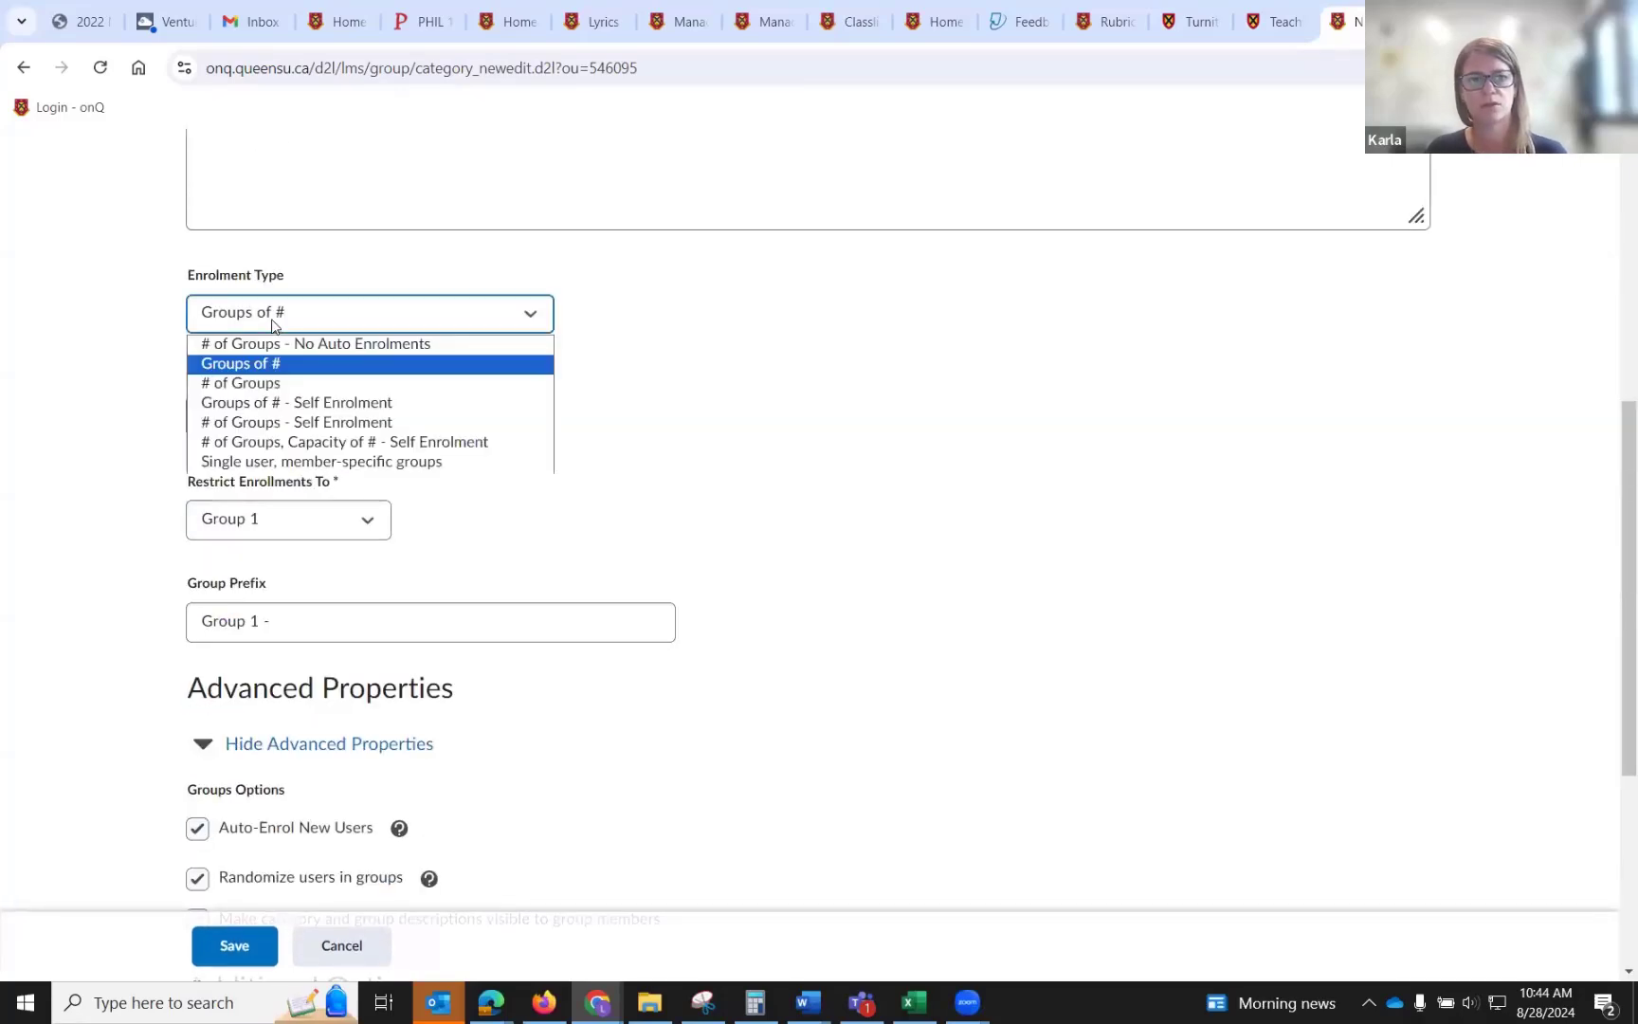
left_click(350, 372)
scroll(332, 606, "down", 5)
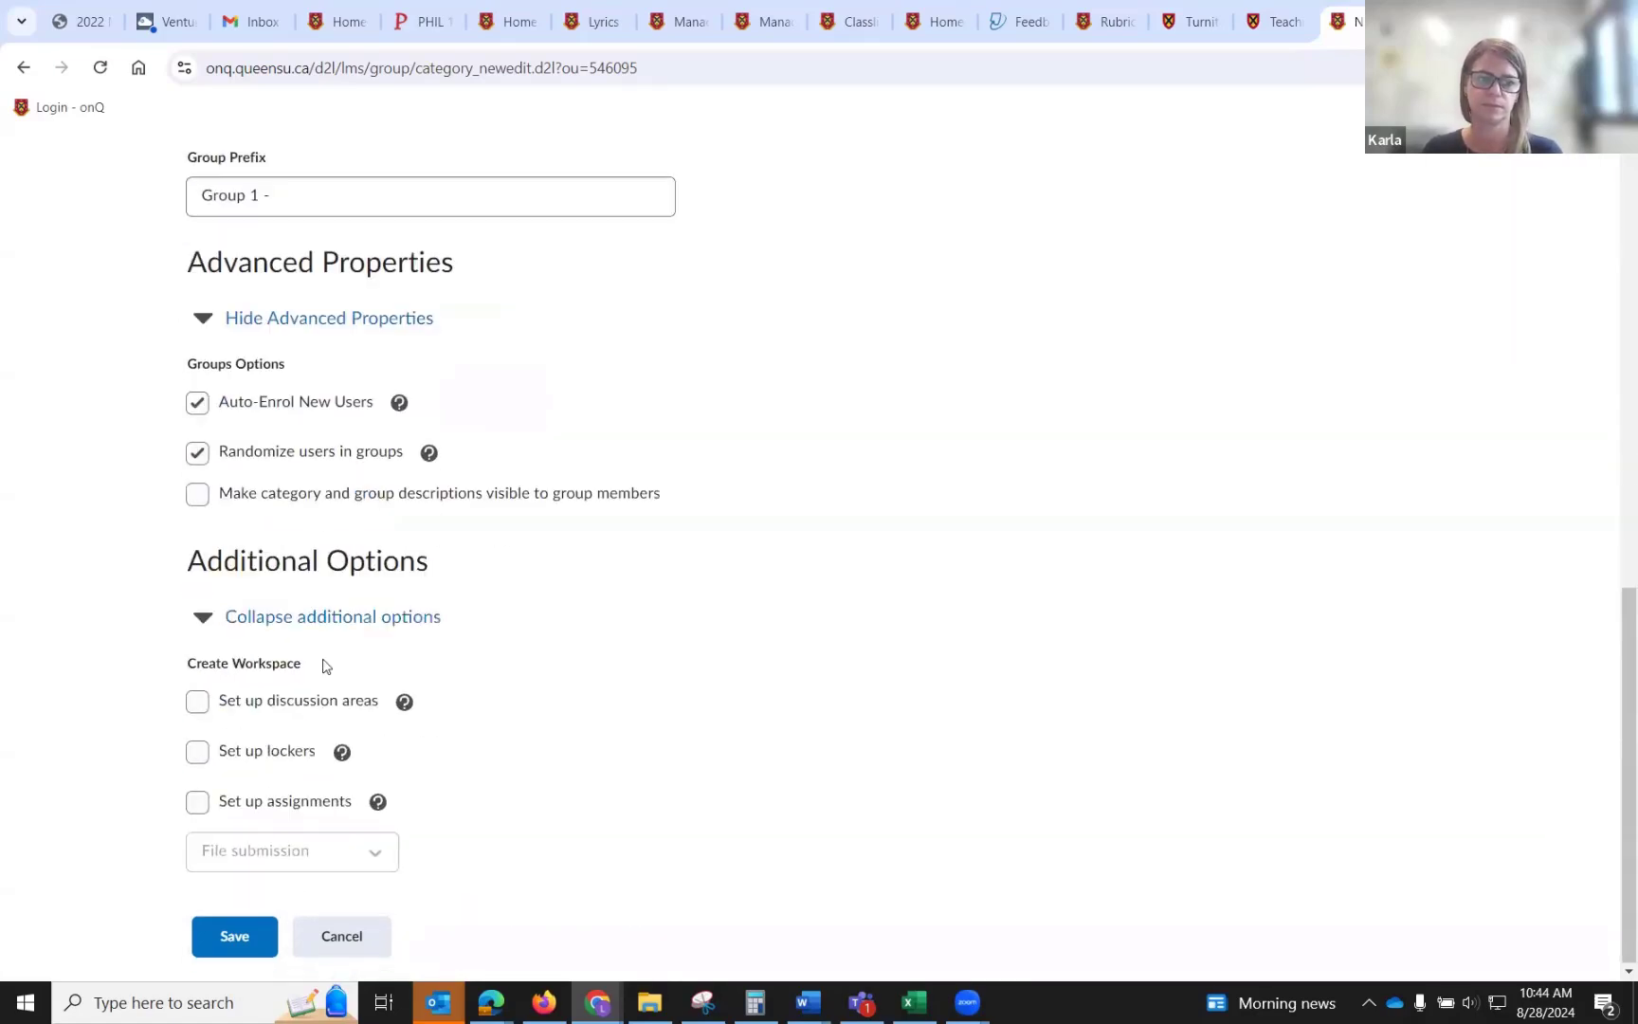
left_click(252, 934)
left_click(666, 414)
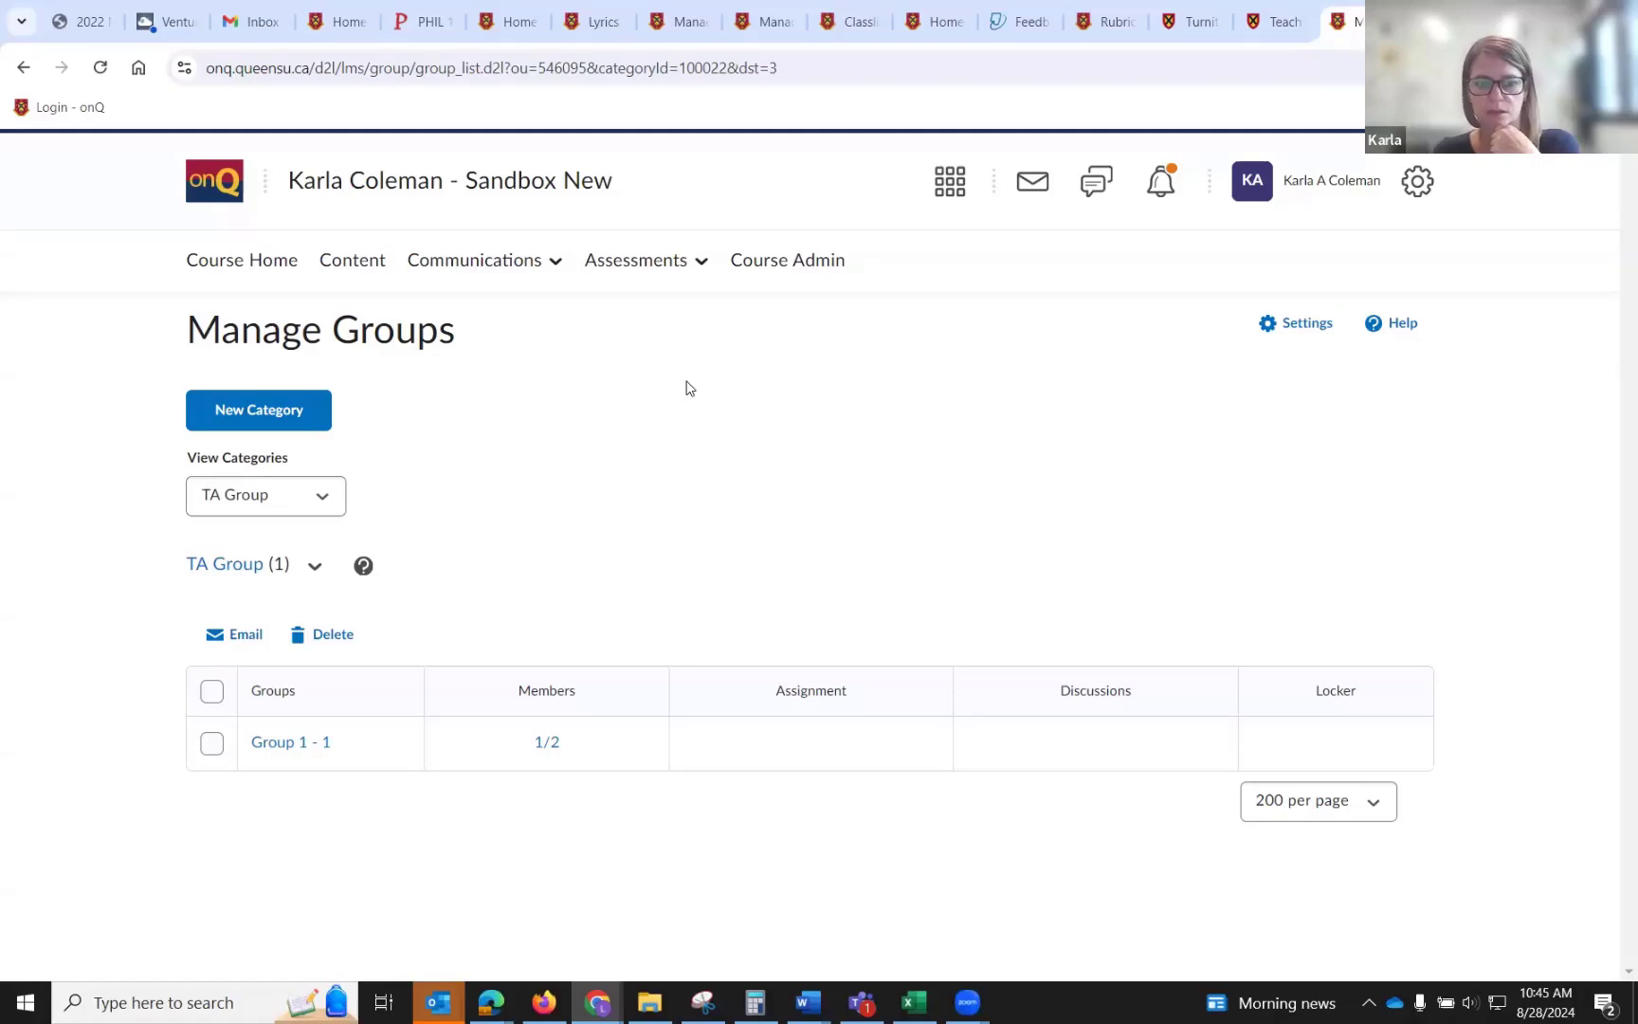
Open the course Announcements and start a new announcement.
left_click(500, 272)
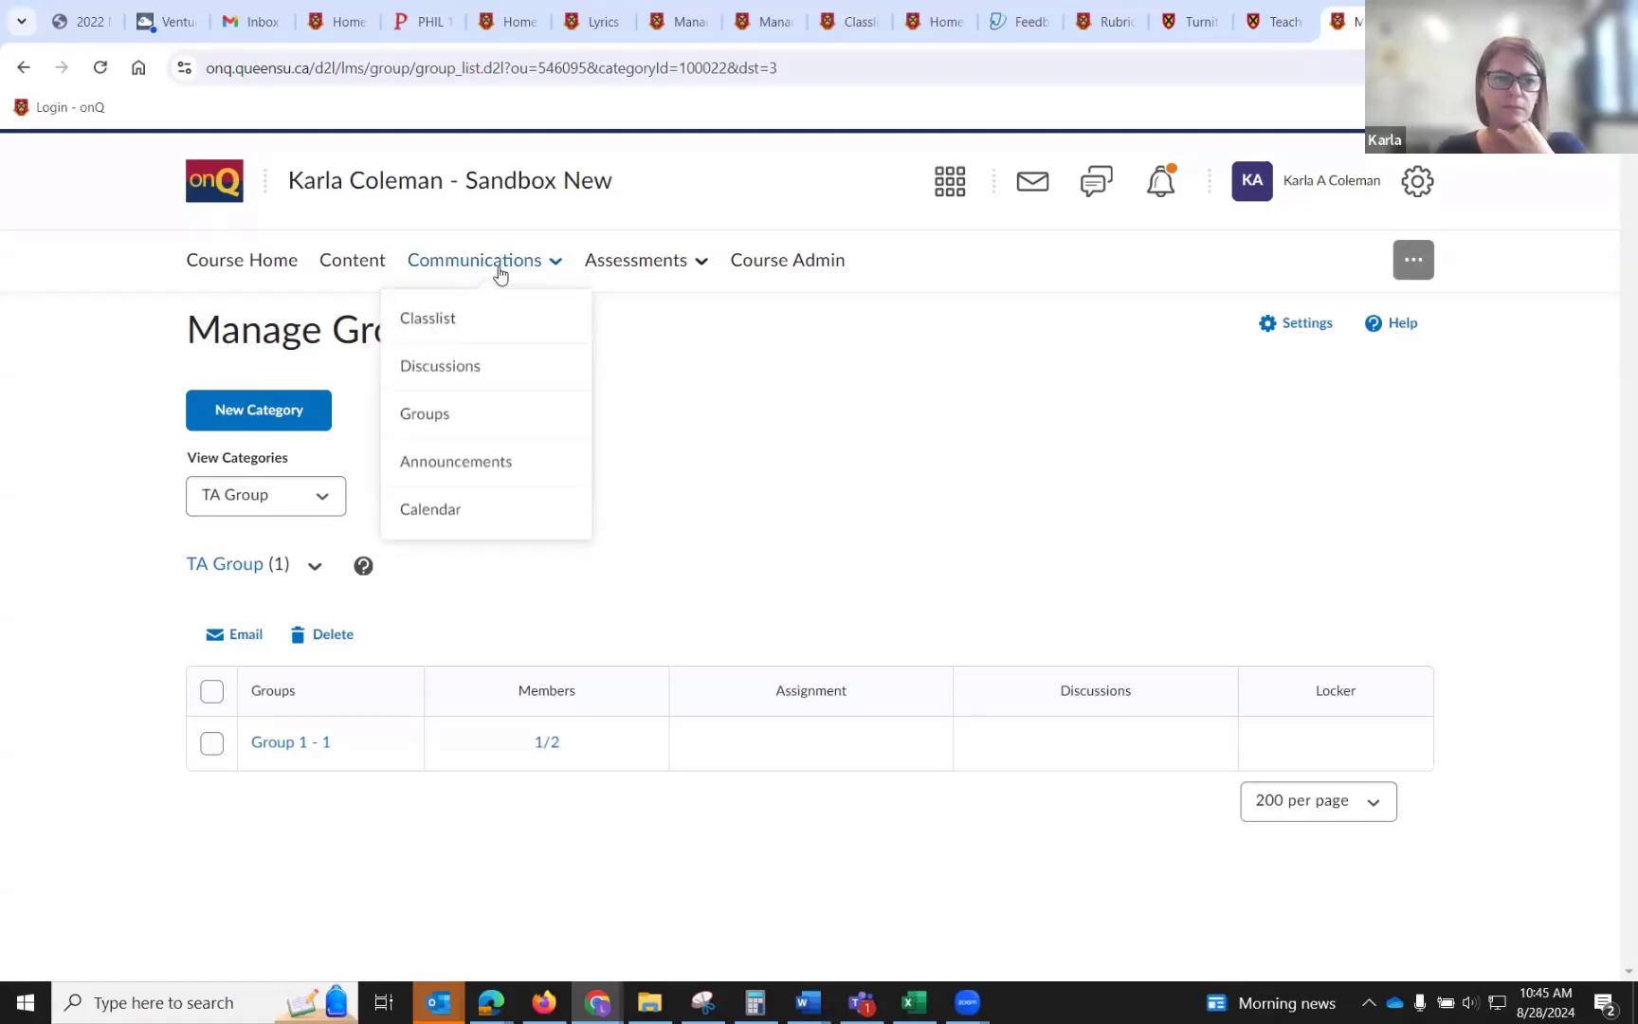
left_click(515, 462)
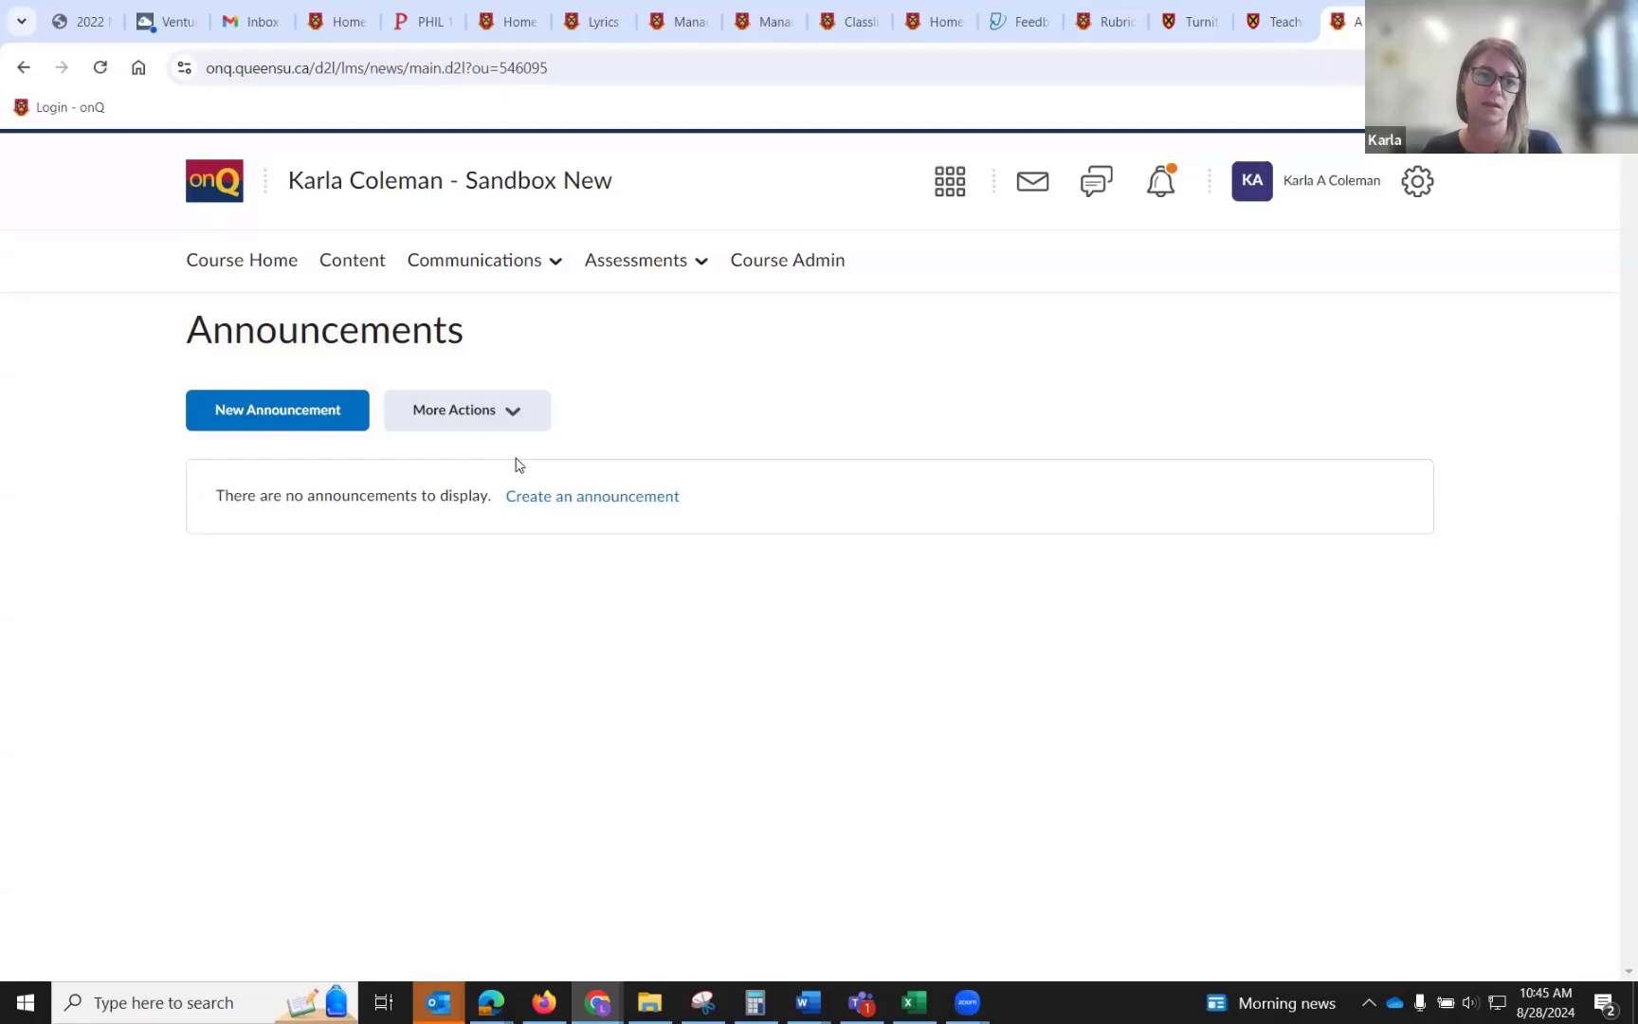
left_click(283, 431)
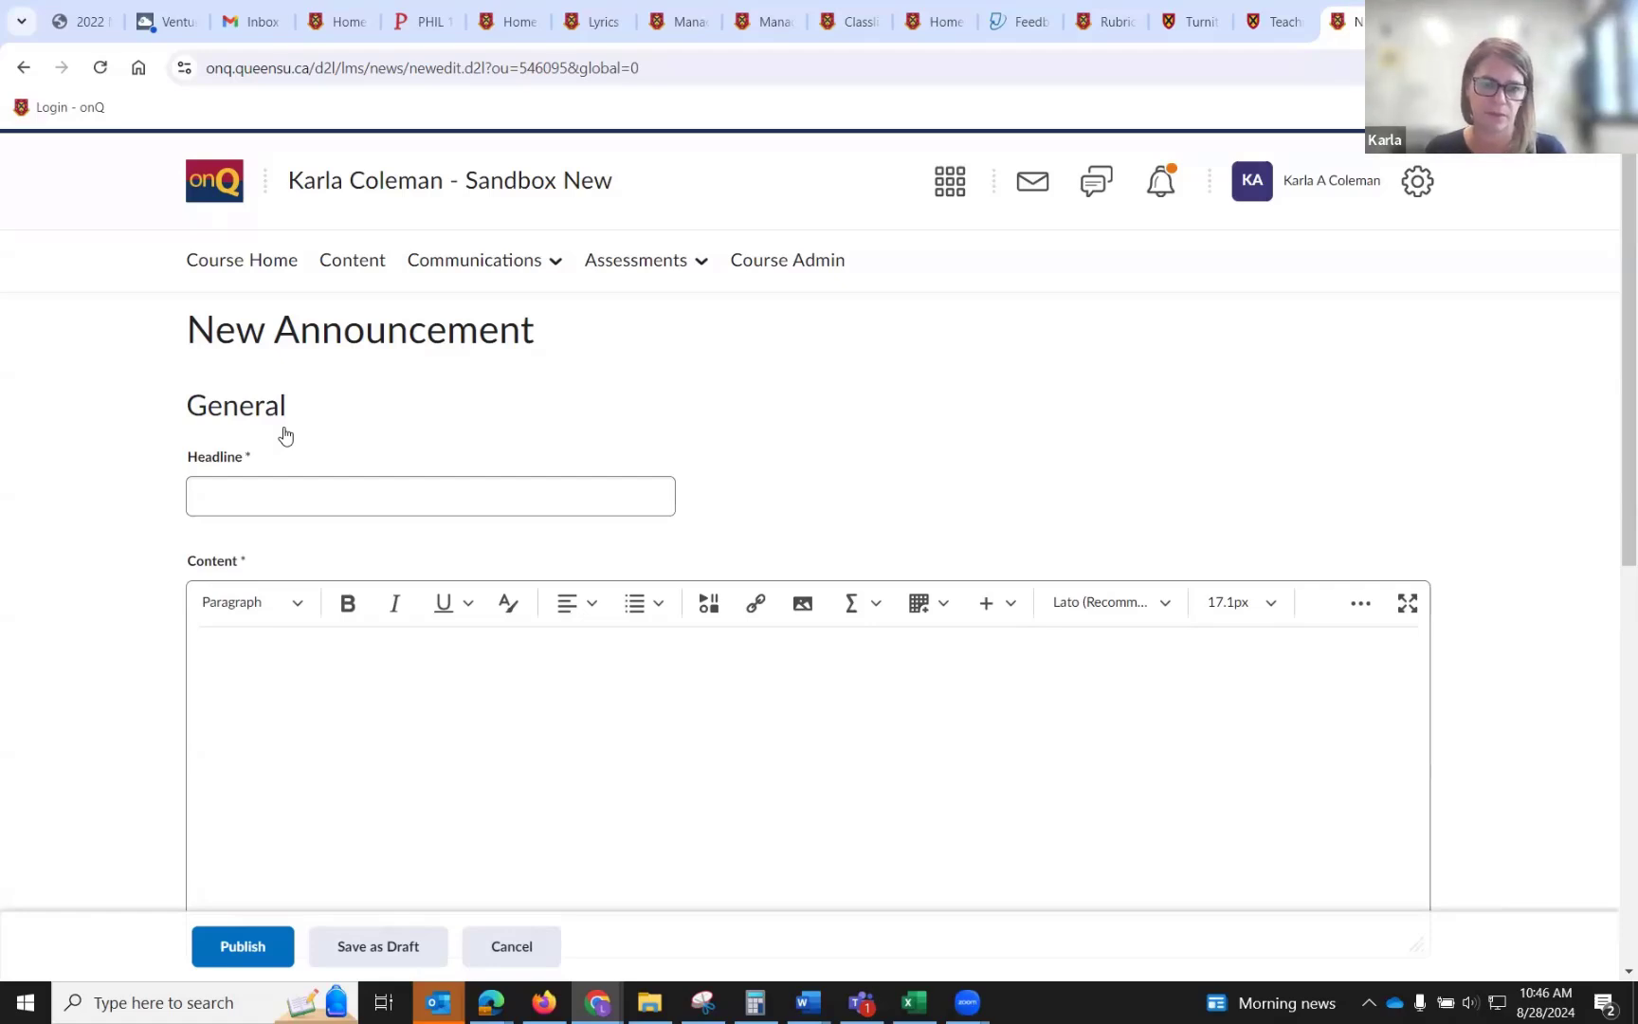
Review the account's Notifications settings for summary and instant email notifications, then cancel.
left_click(1303, 190)
left_click(1213, 346)
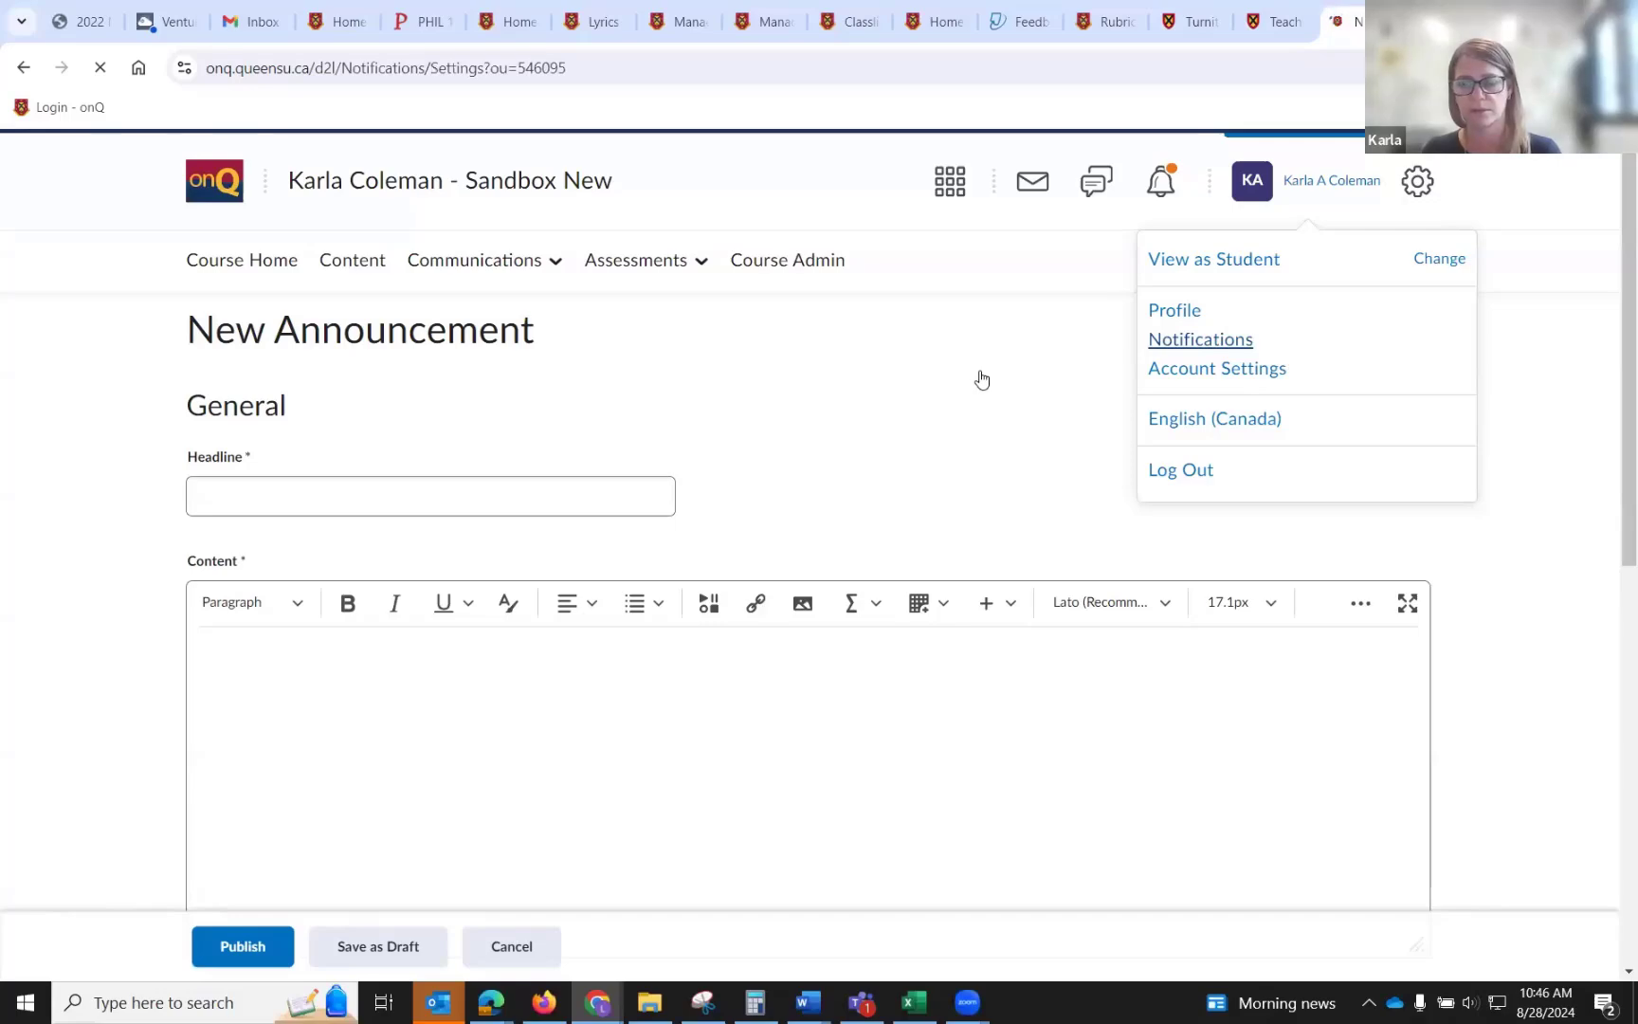
scroll(979, 377, "down", 8)
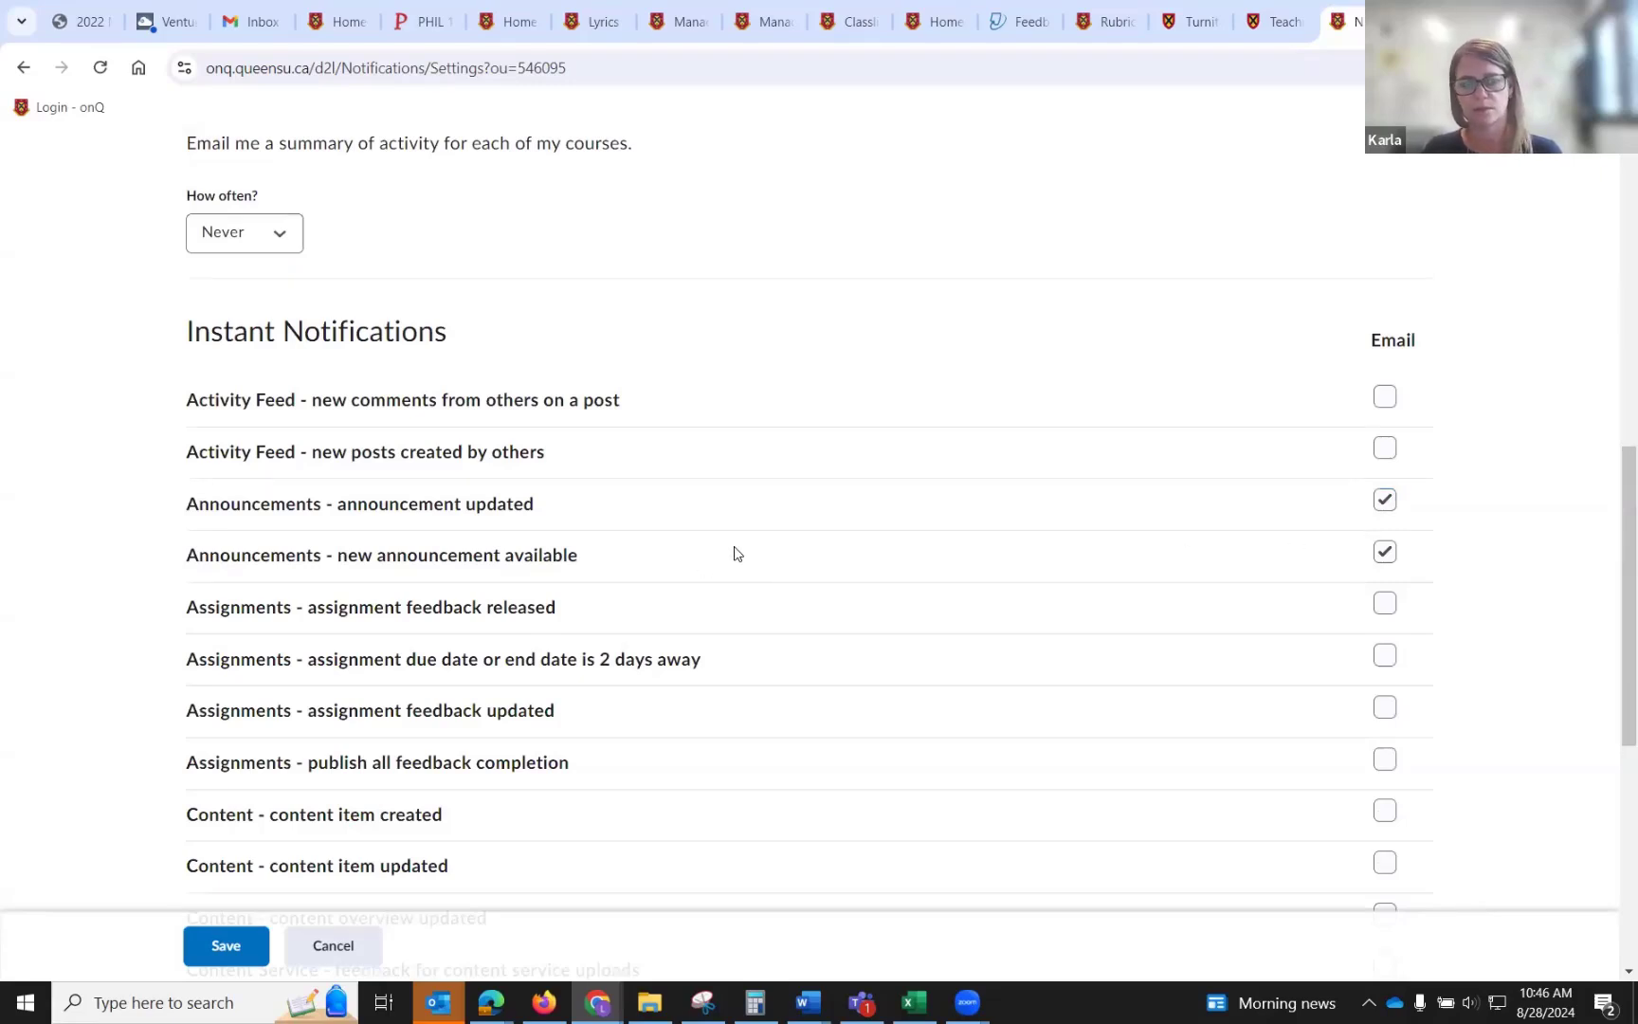
scroll(466, 441, "up", 1)
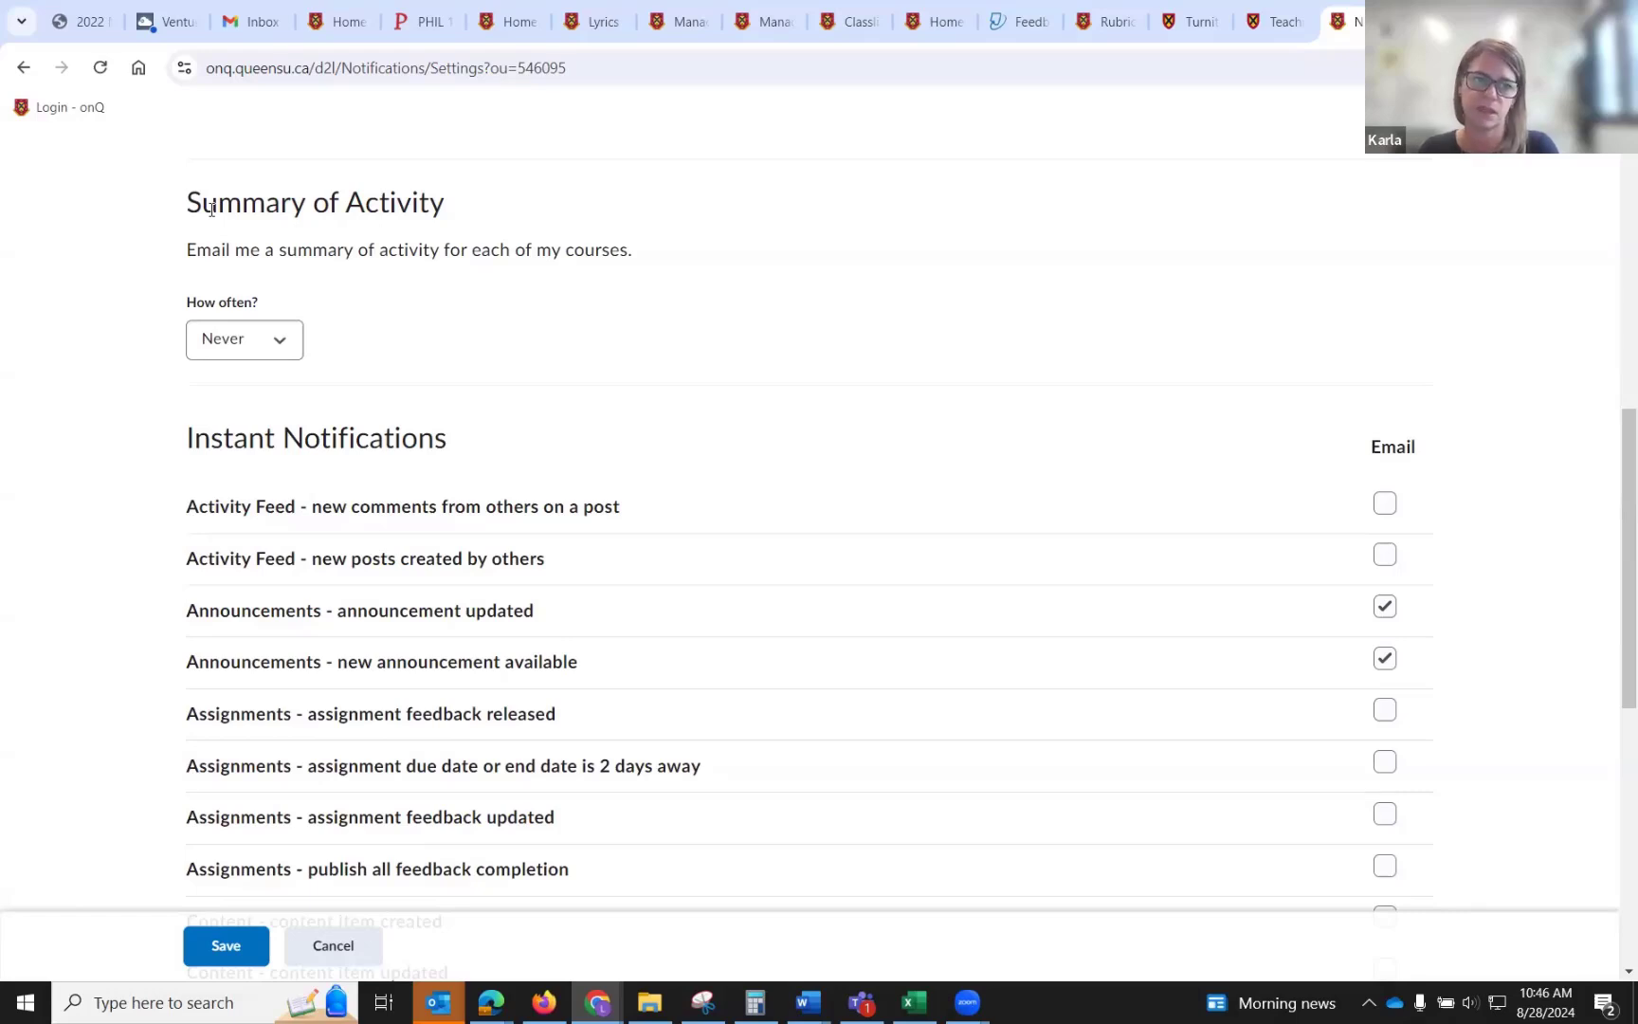
left_click(233, 346)
left_click(499, 337)
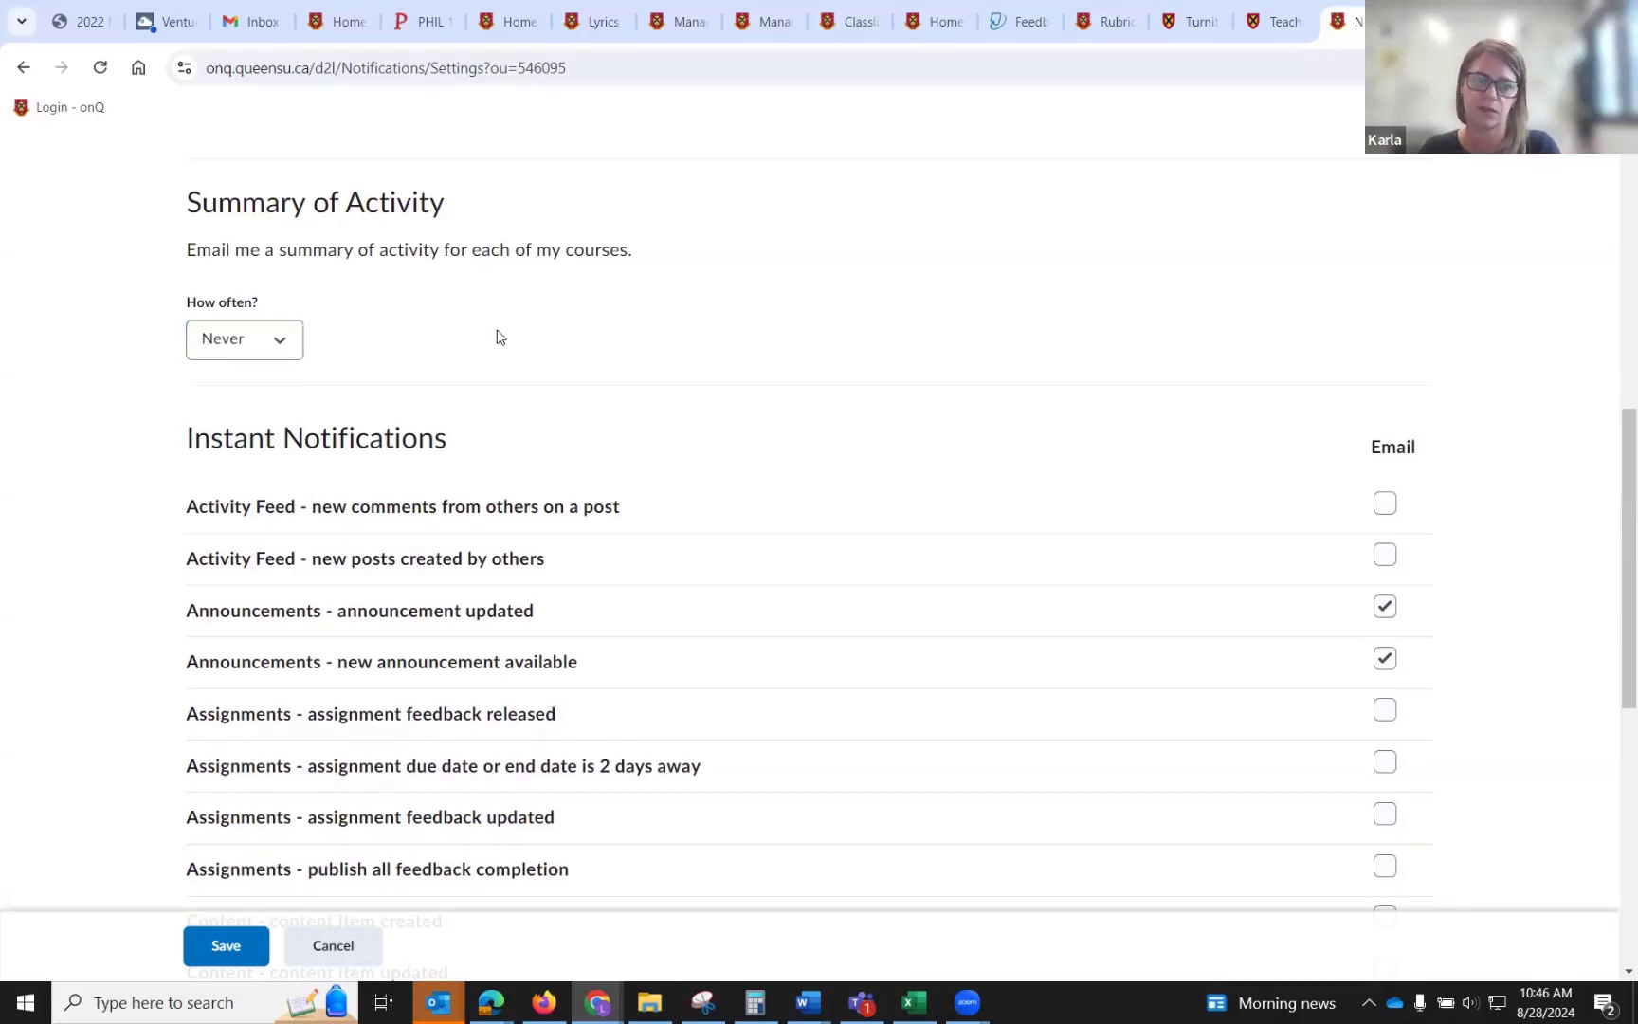
scroll(499, 338, "down", 5)
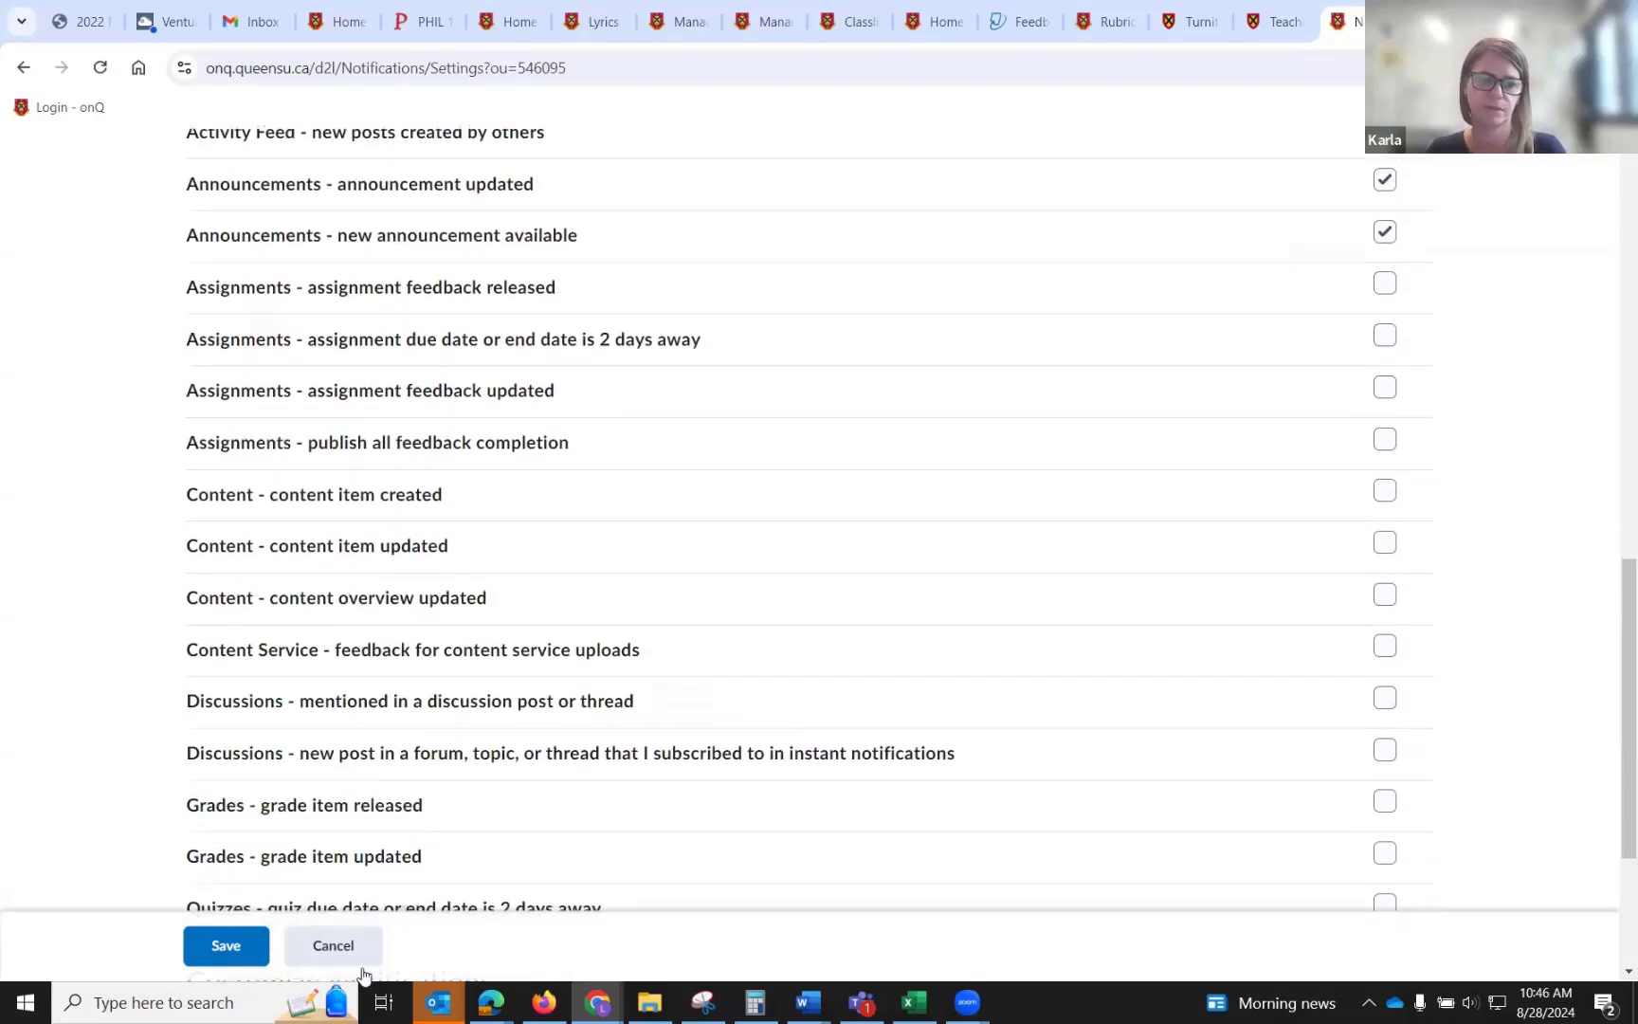
left_click(347, 957)
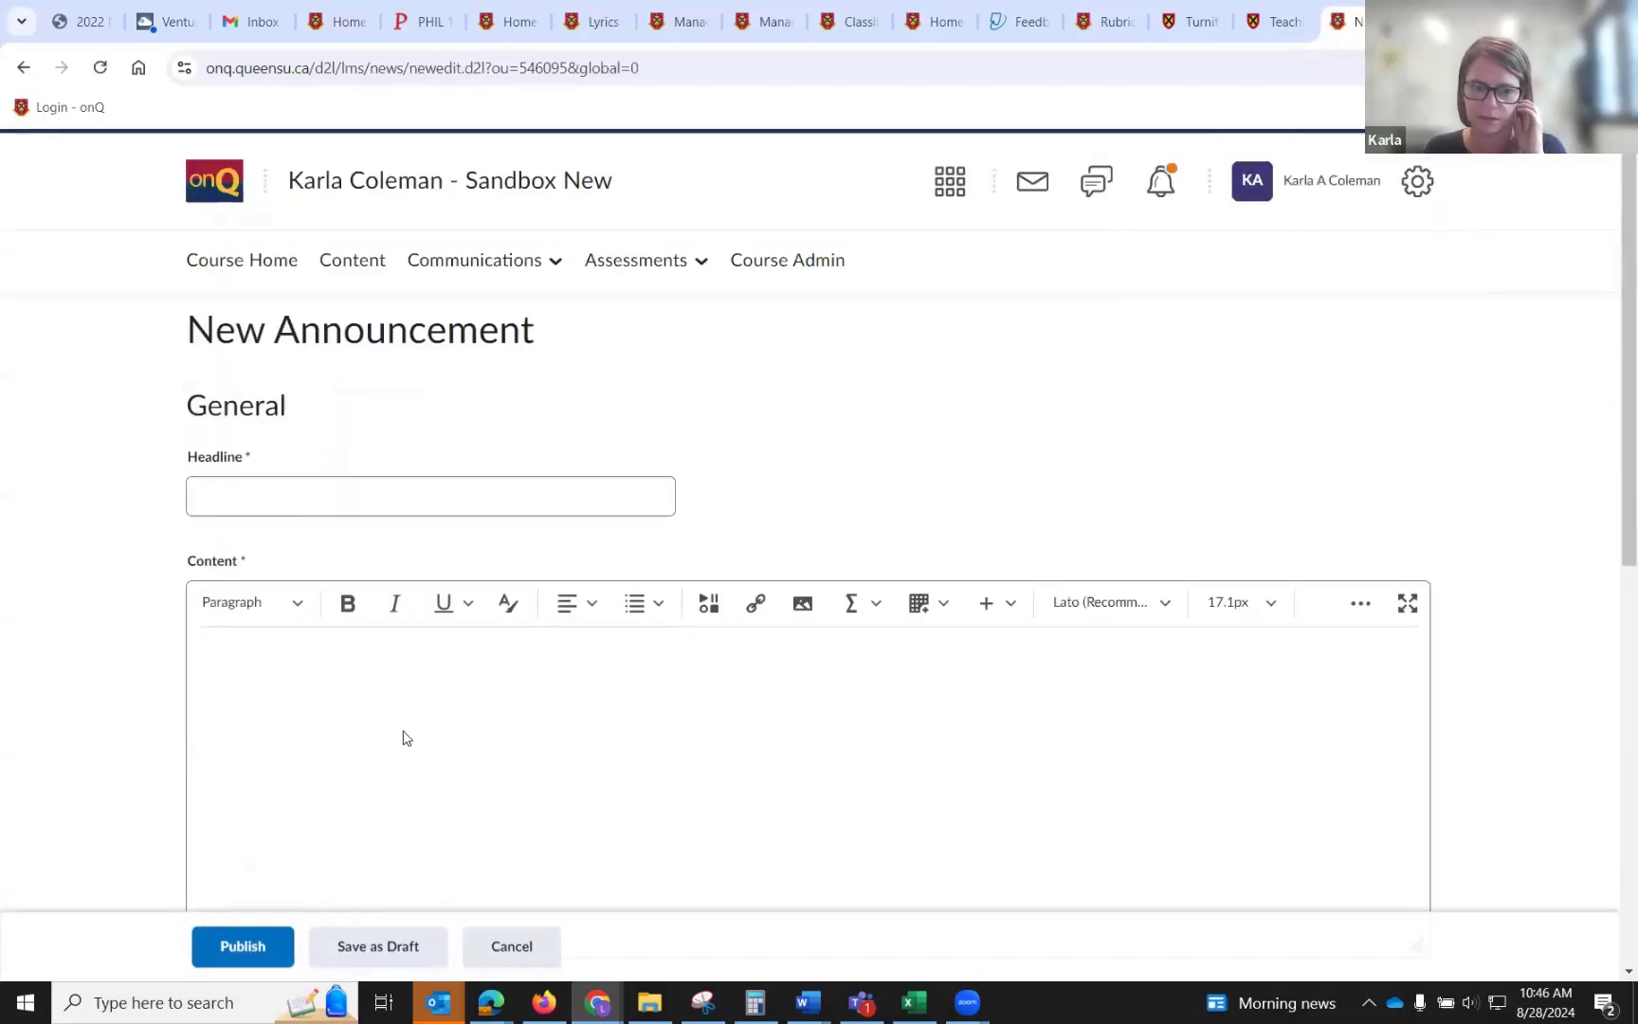
Review the new announcement's availability, attachment and release condition options, then cancel it.
scroll(669, 710, "down", 5)
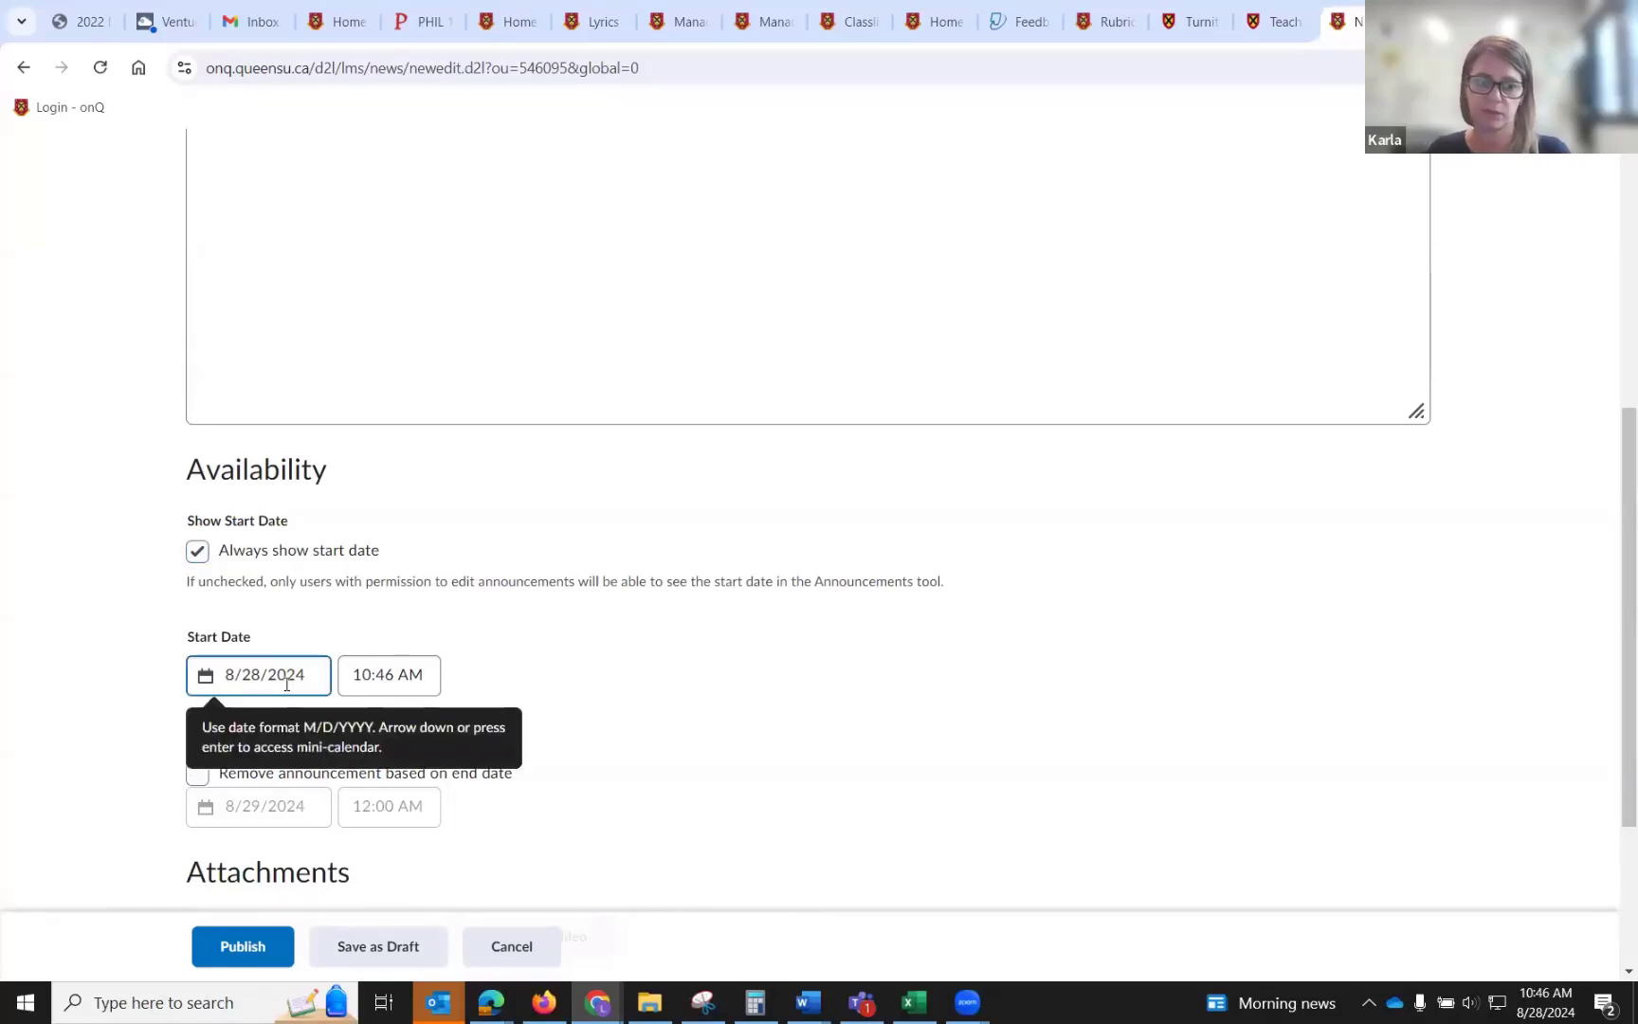
scroll(963, 633, "down", 1)
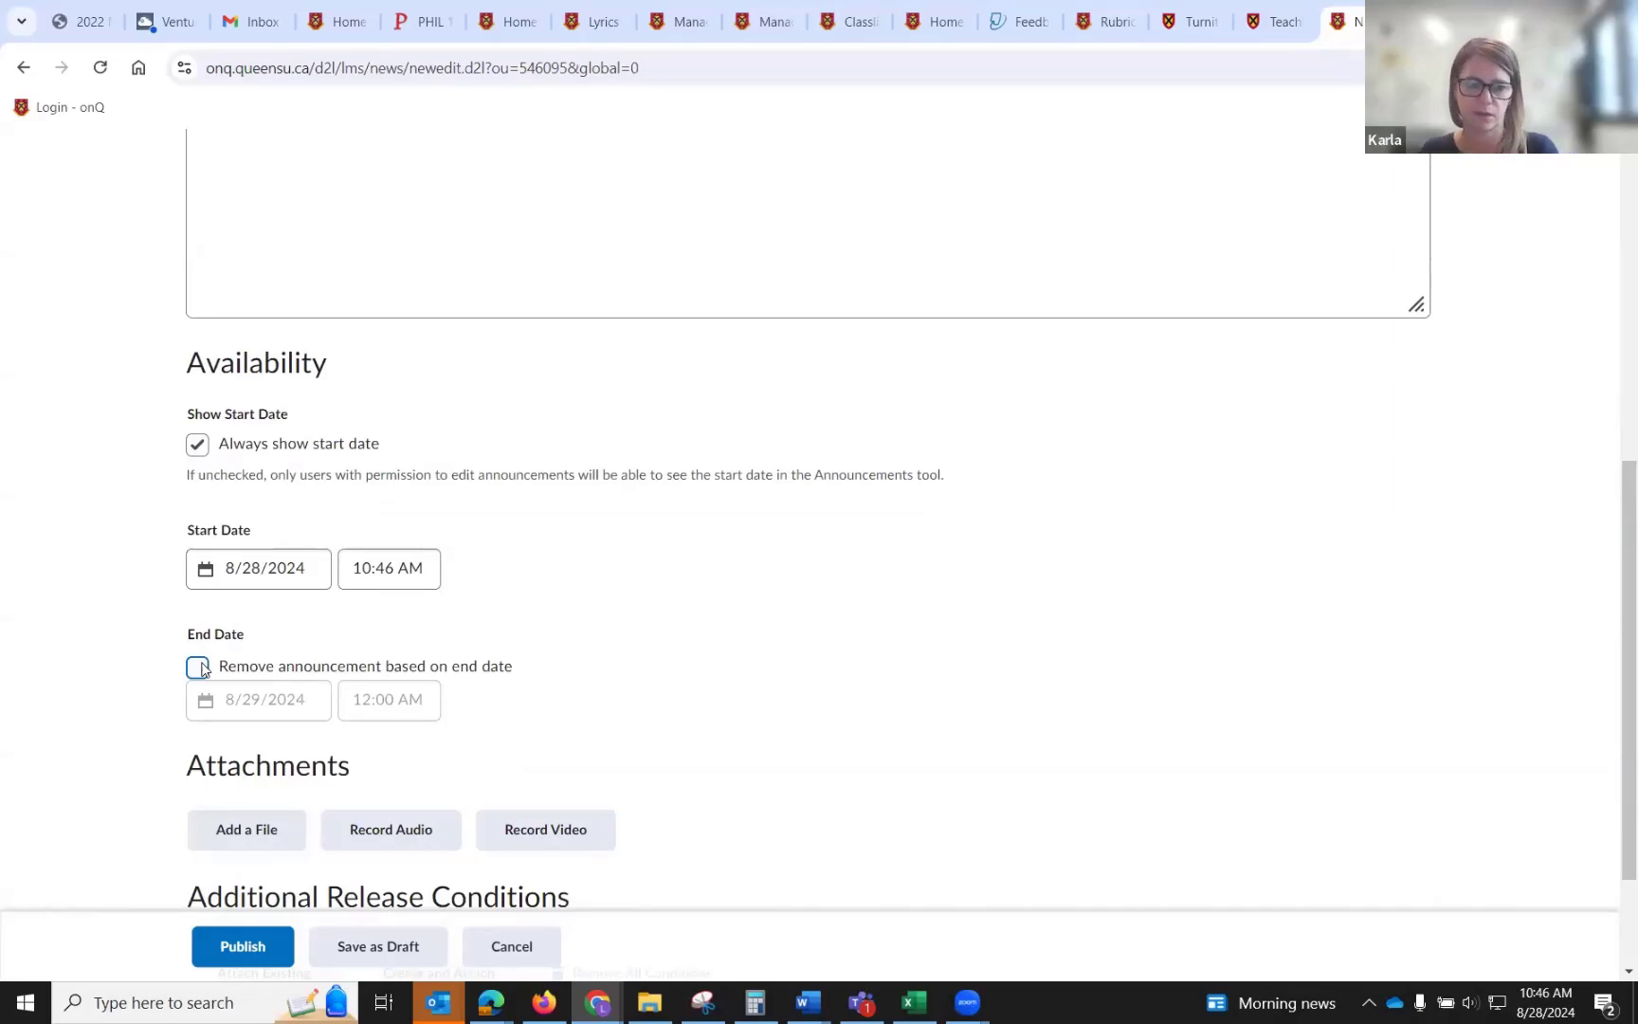
scroll(304, 702, "down", 2)
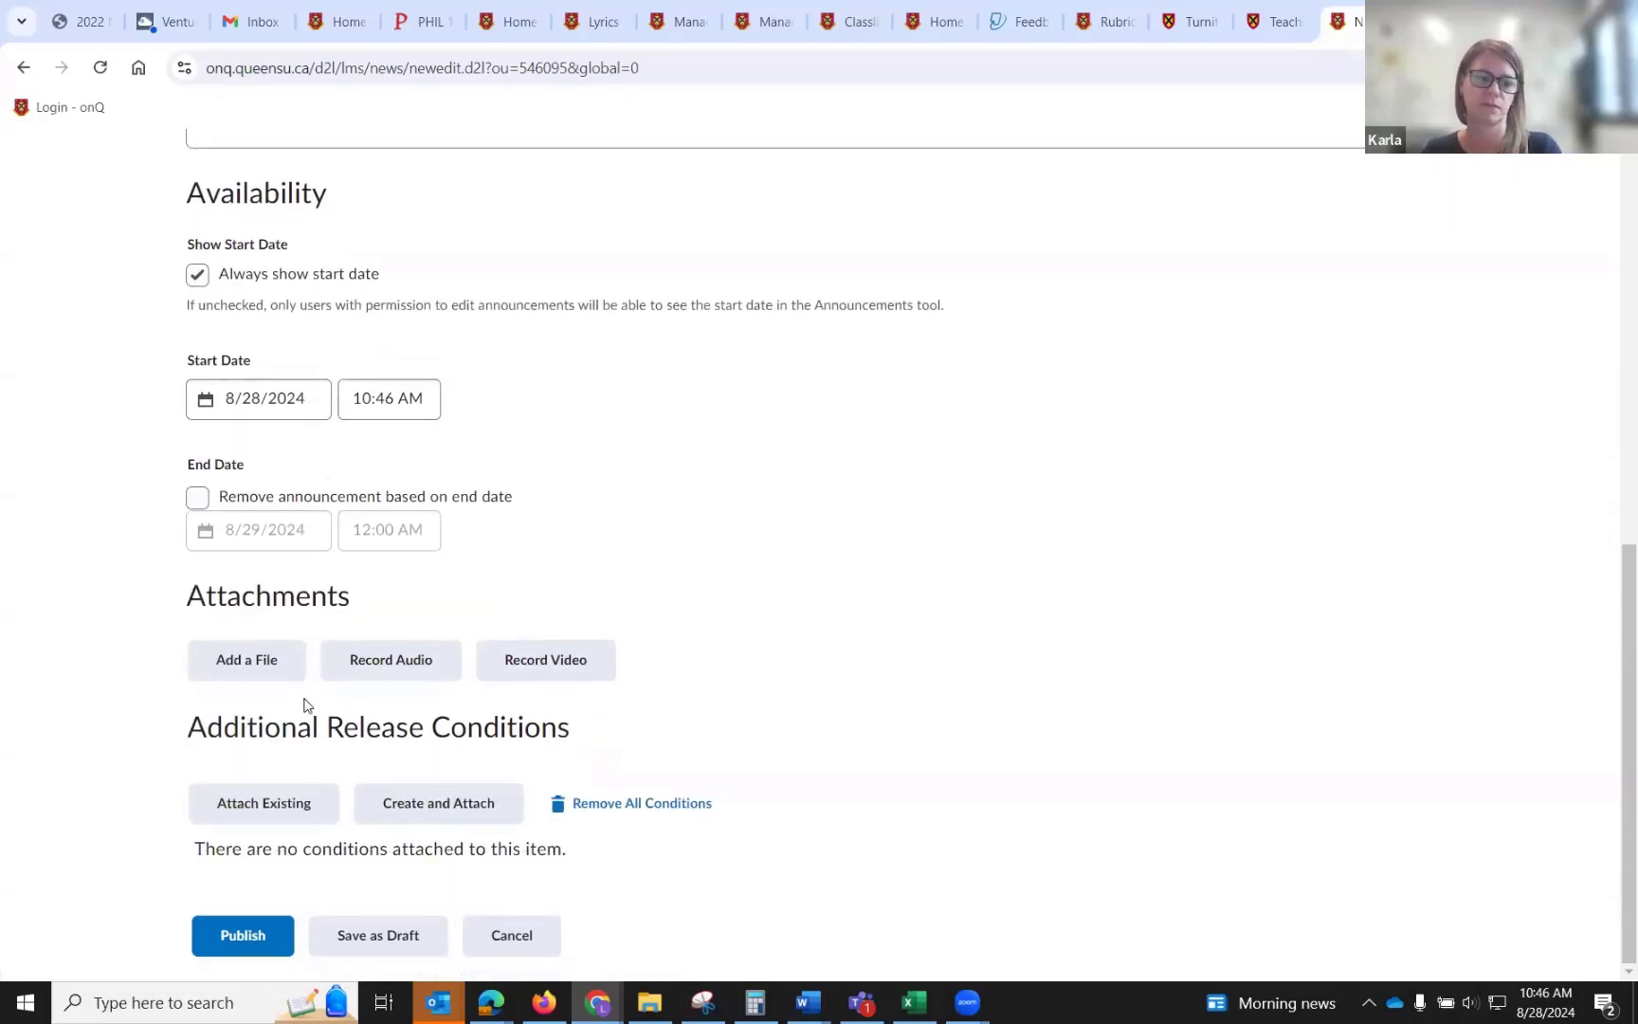
left_click(503, 955)
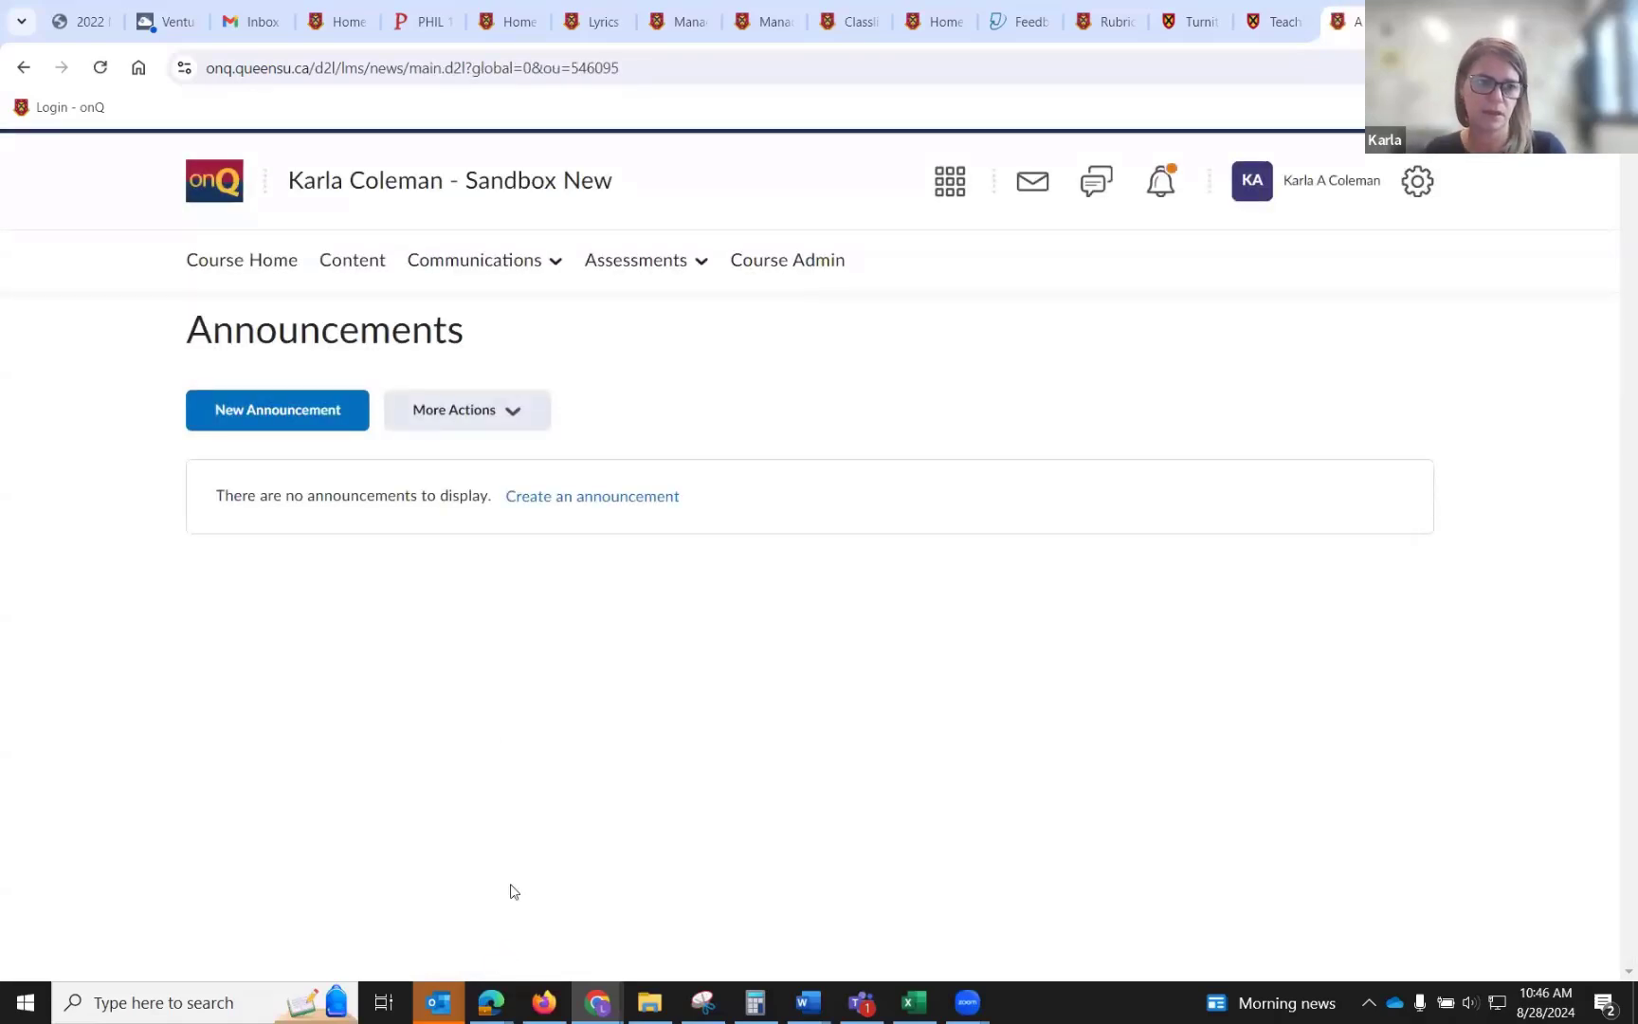
Go to Course Home and review the Announcements widget and the Calendar's upcoming events.
left_click(283, 266)
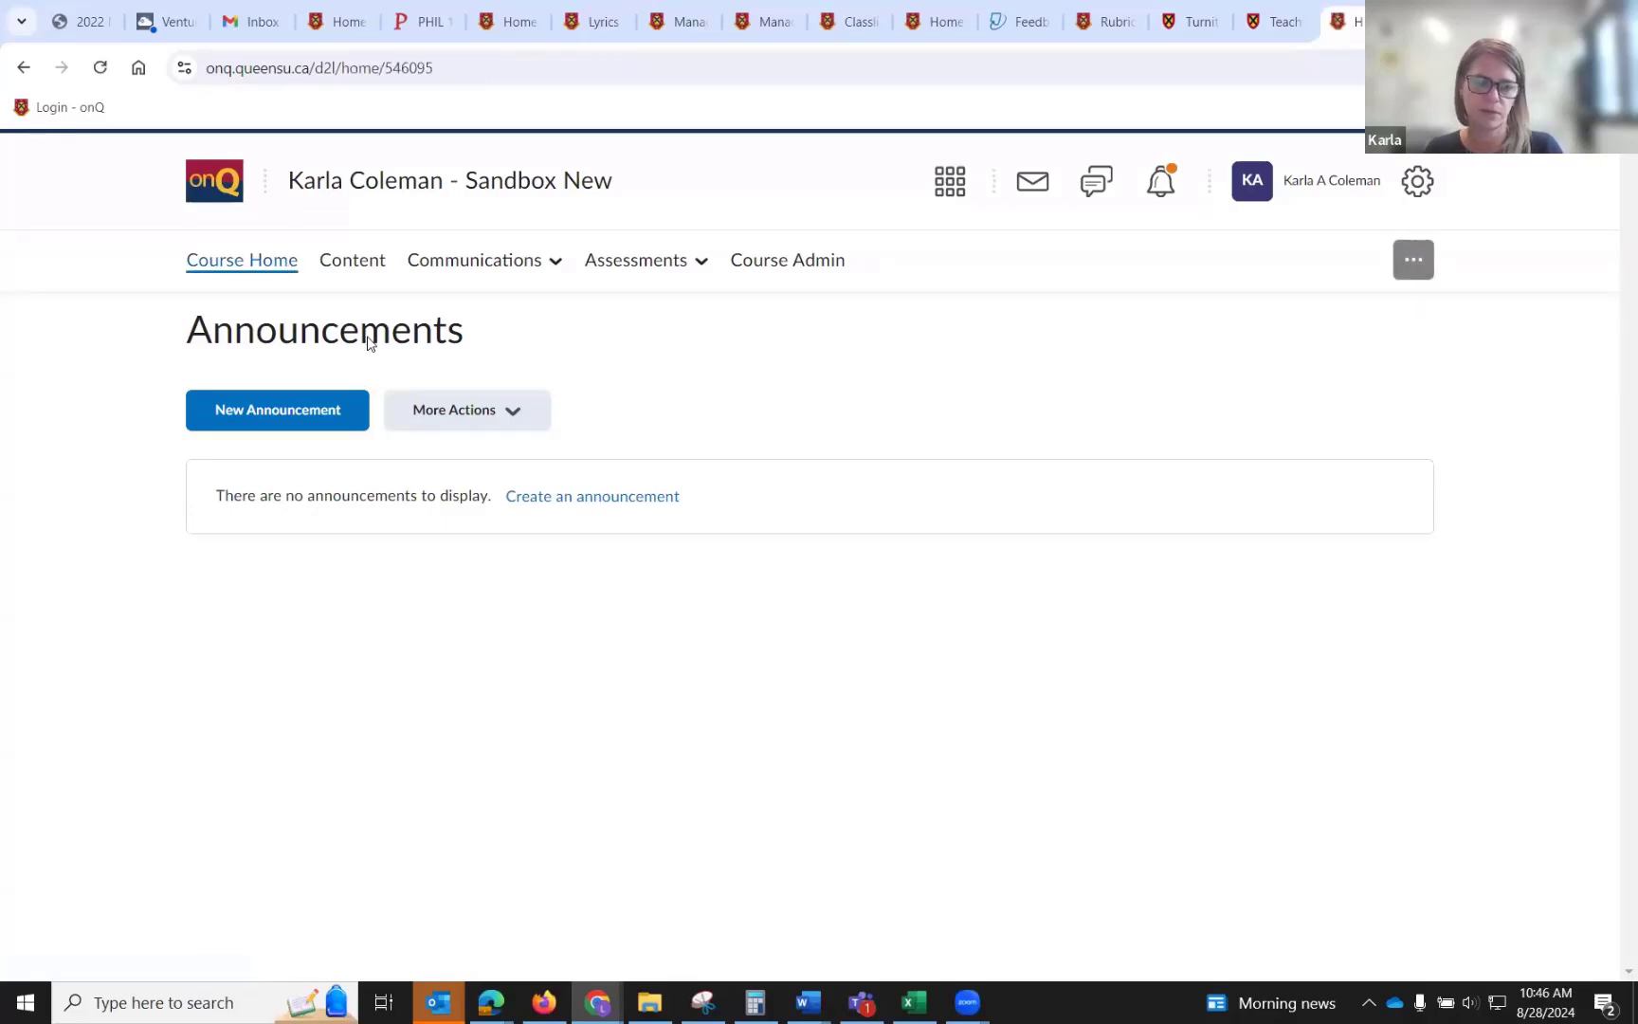
scroll(339, 588, "down", 3)
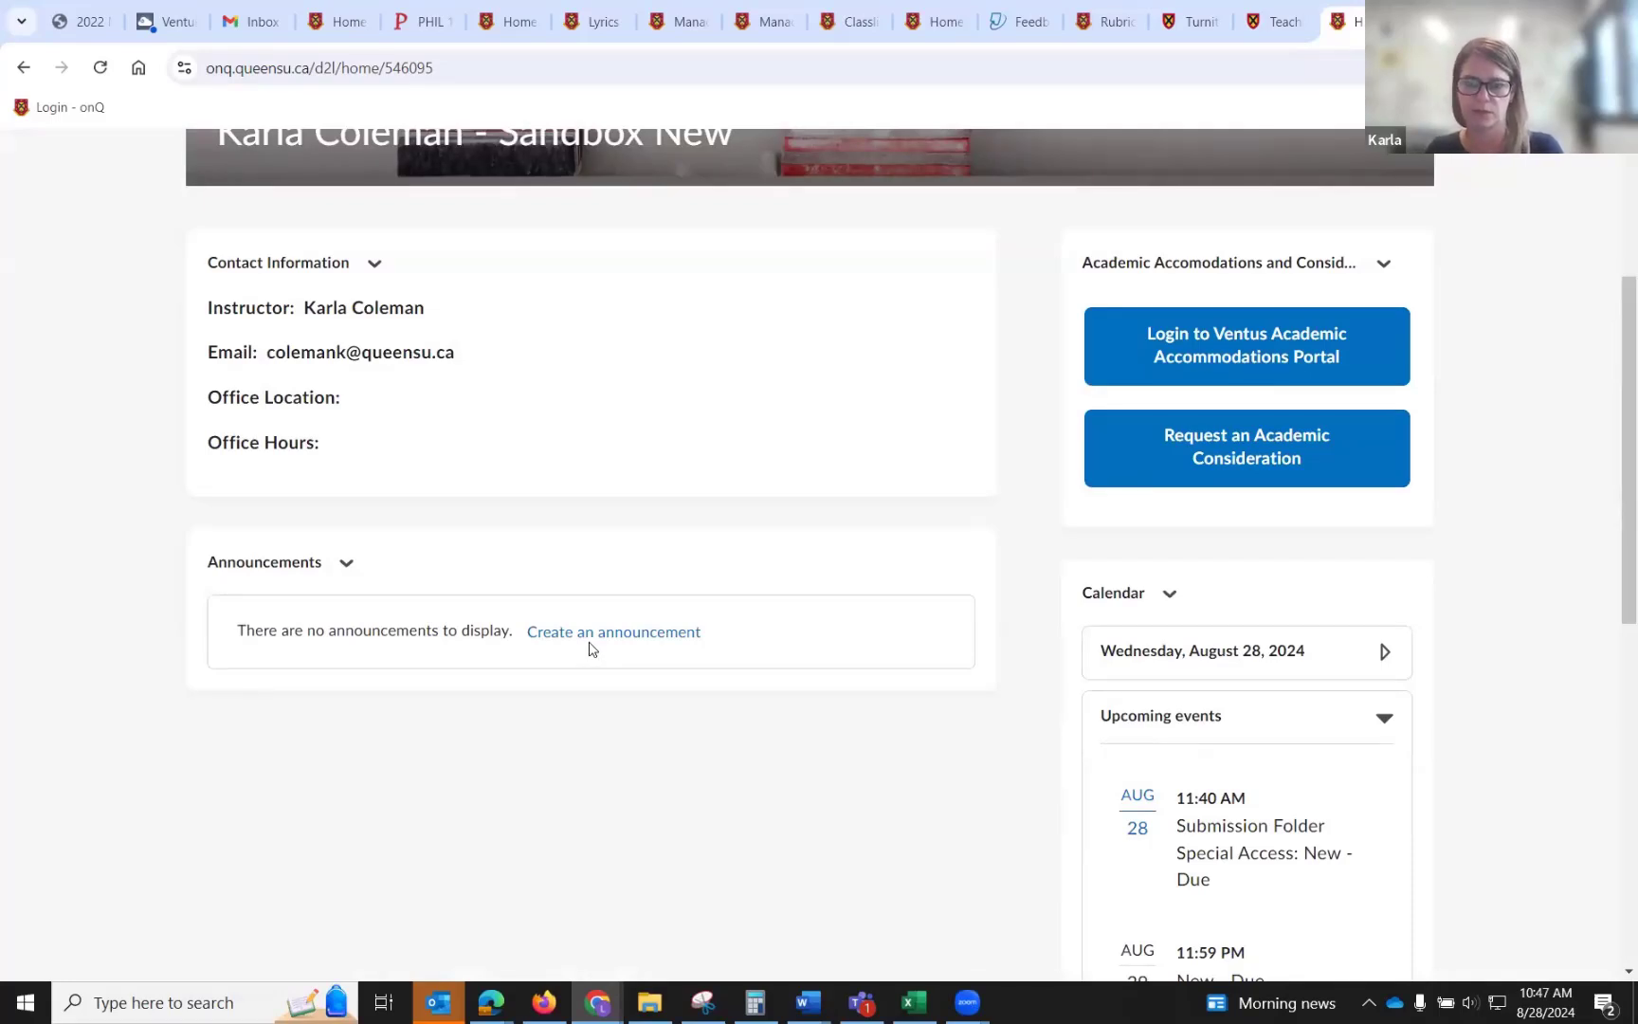
scroll(589, 649, "up", 4)
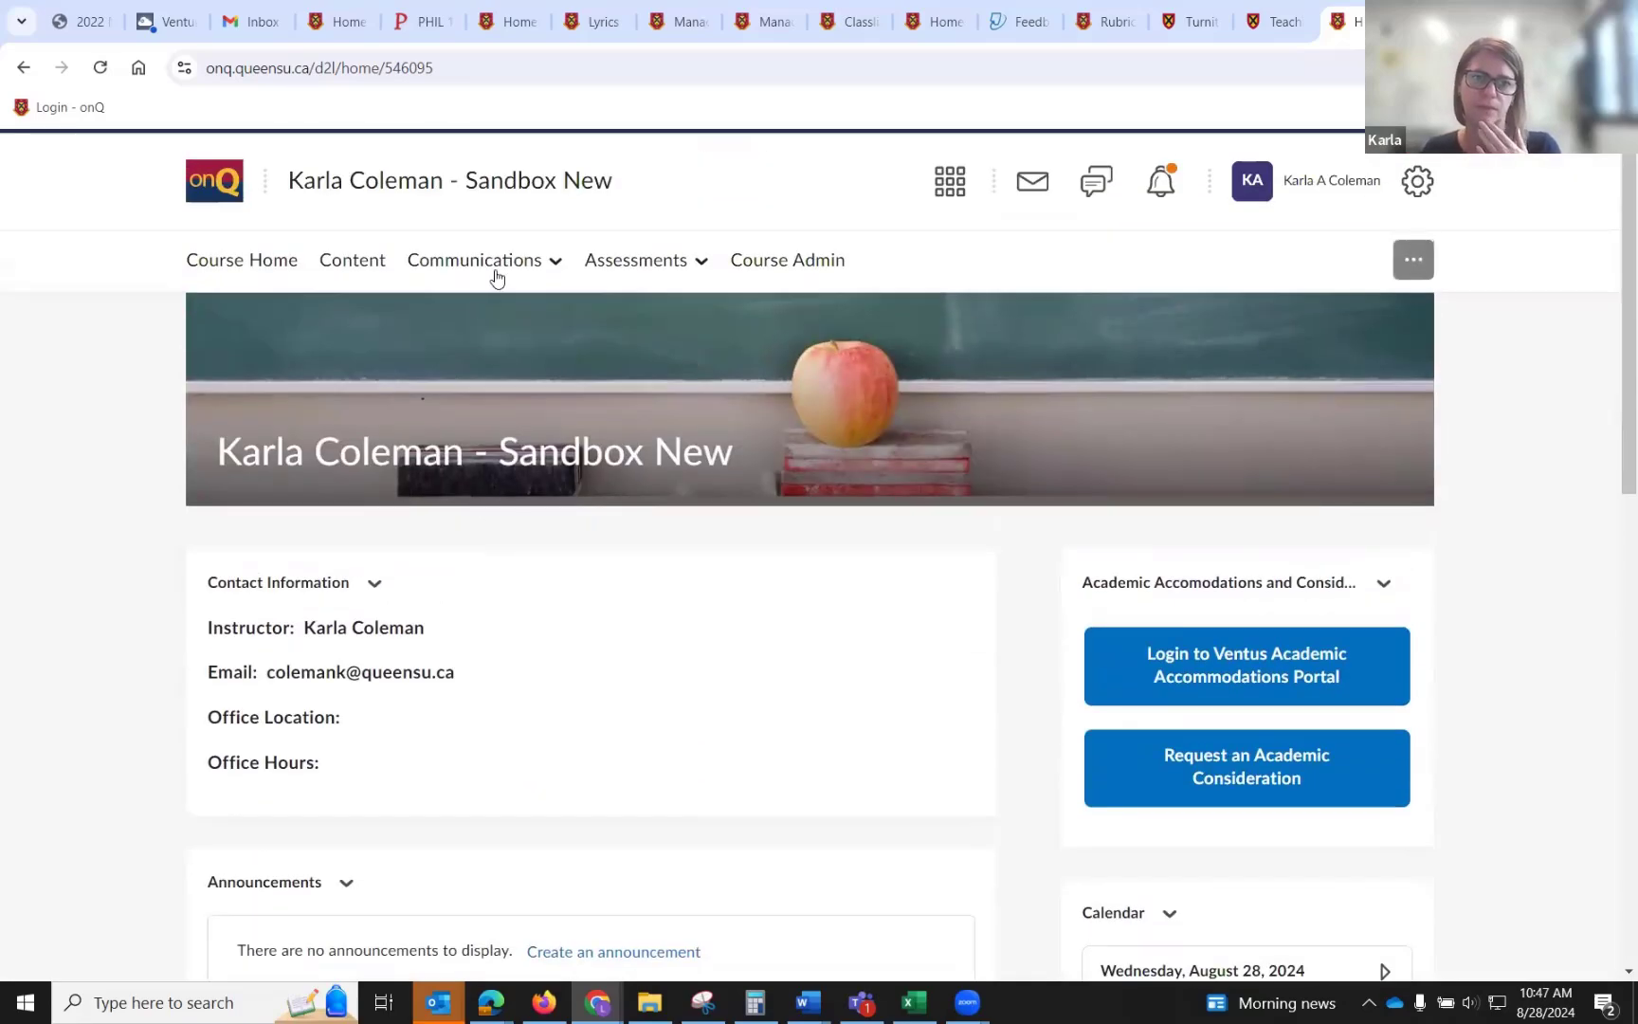
left_click(497, 263)
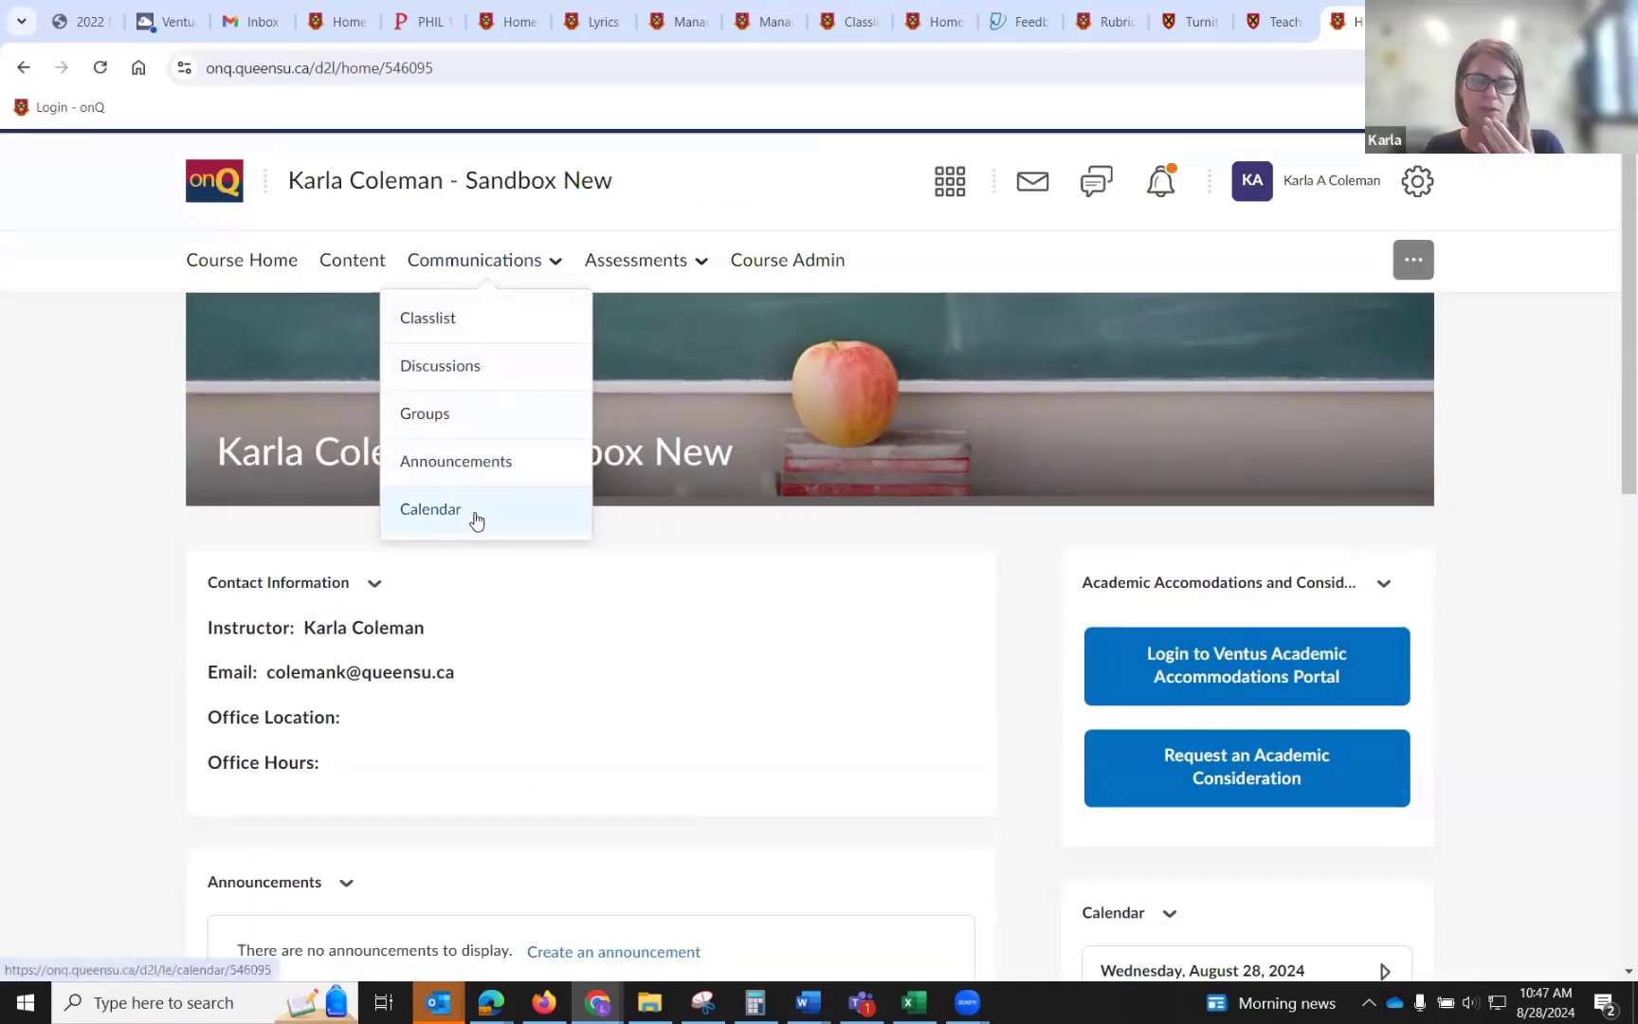
scroll(1507, 563, "down", 4)
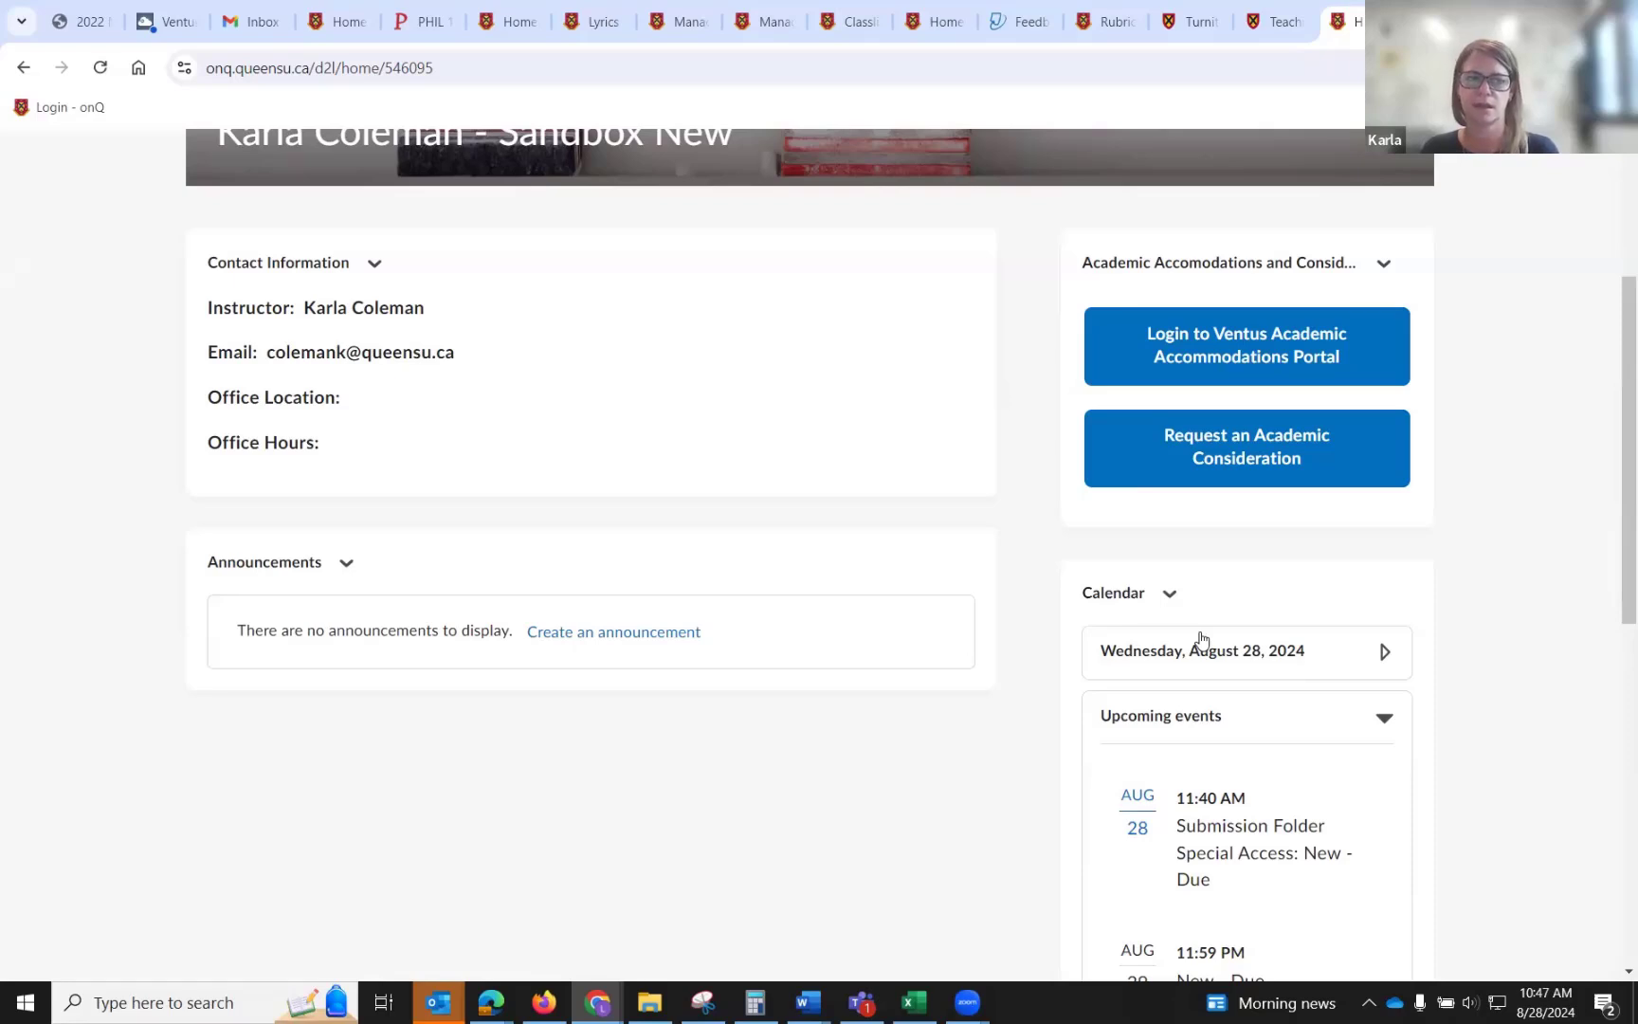
scroll(1201, 640, "down", 1)
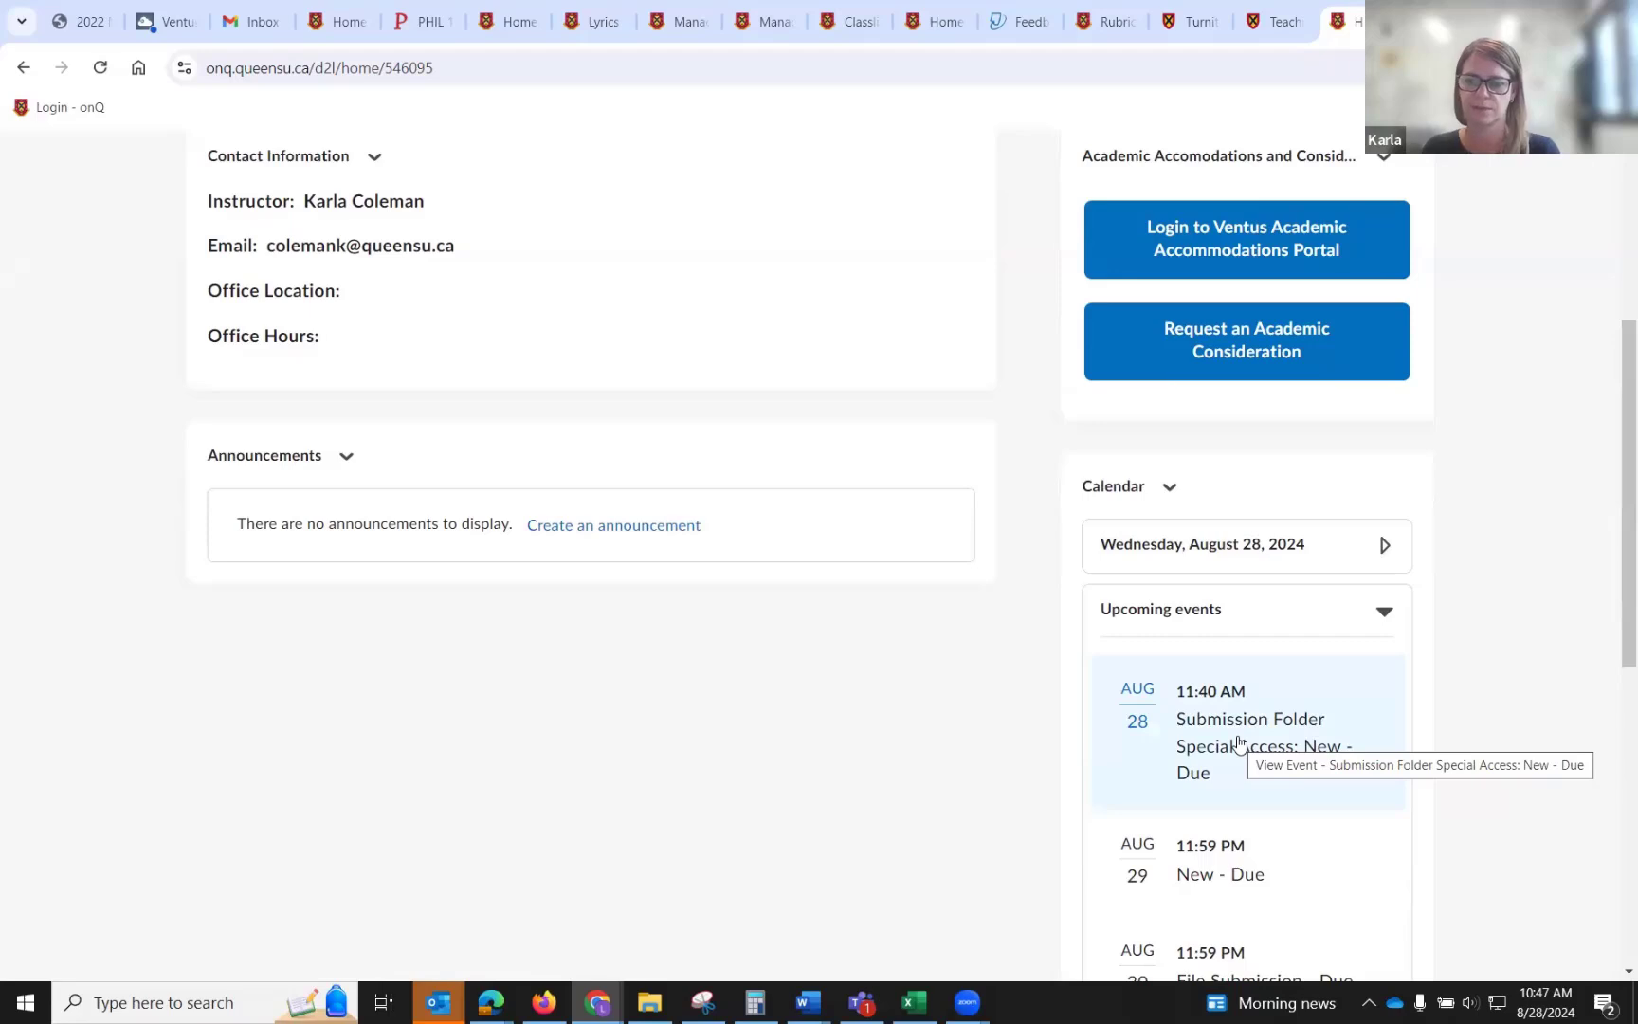
scroll(1239, 744, "down", 1)
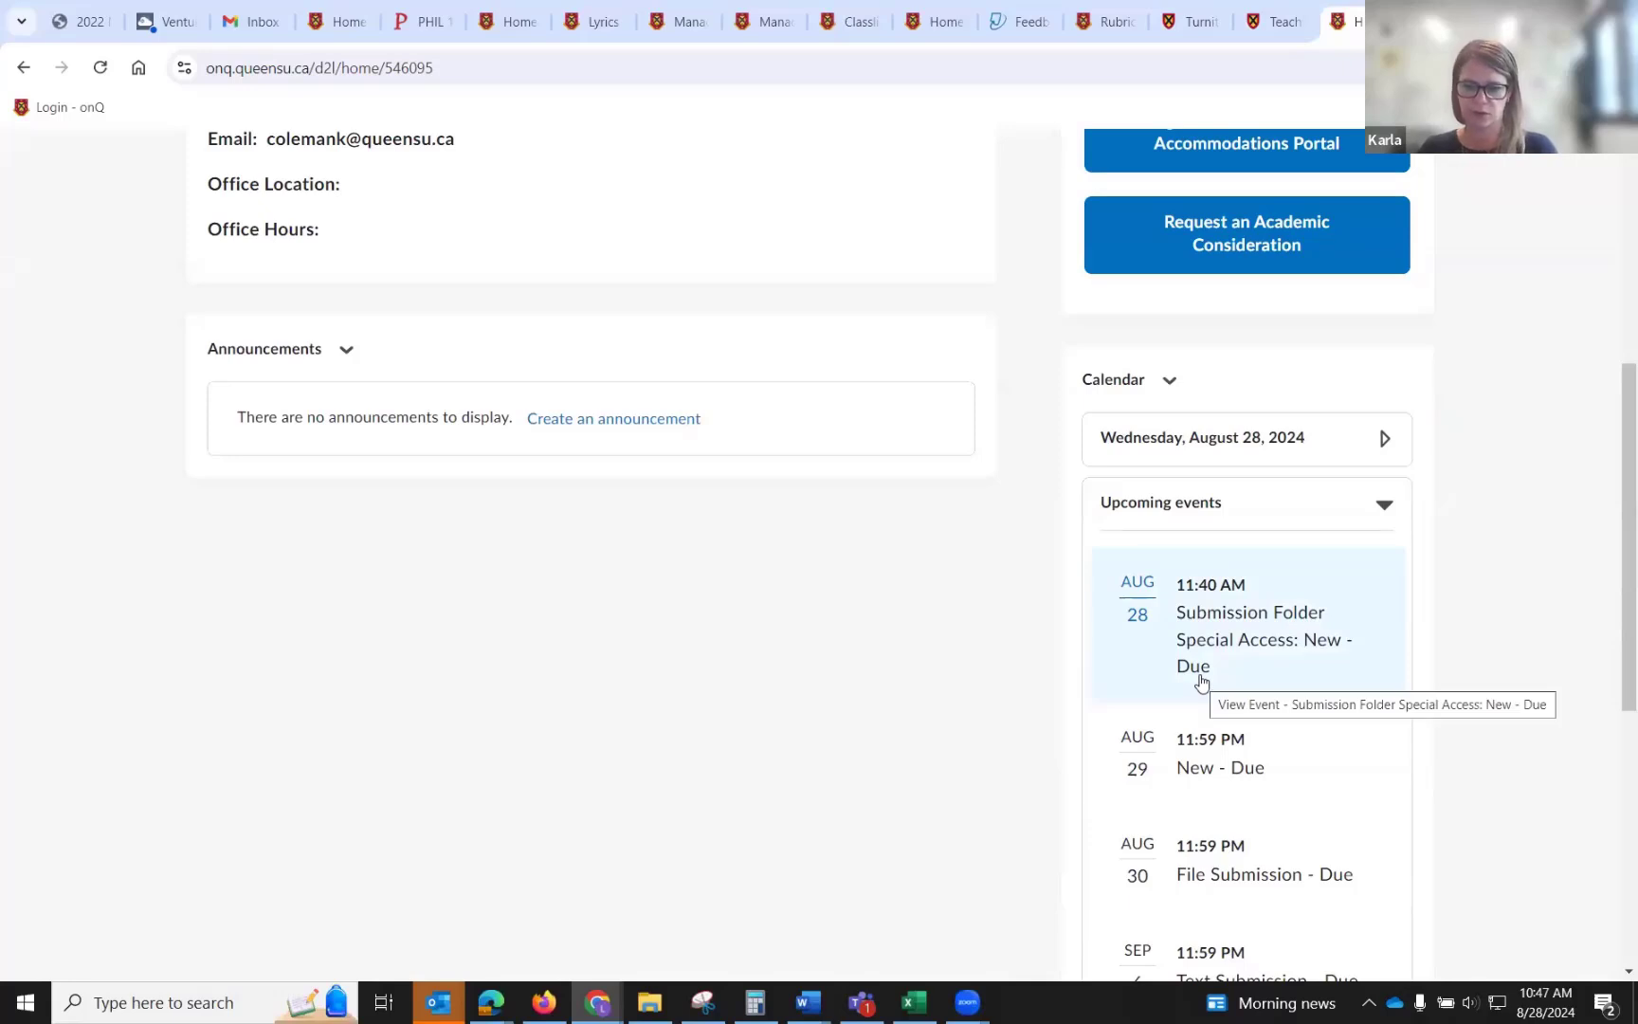
scroll(1201, 680, "up", 1)
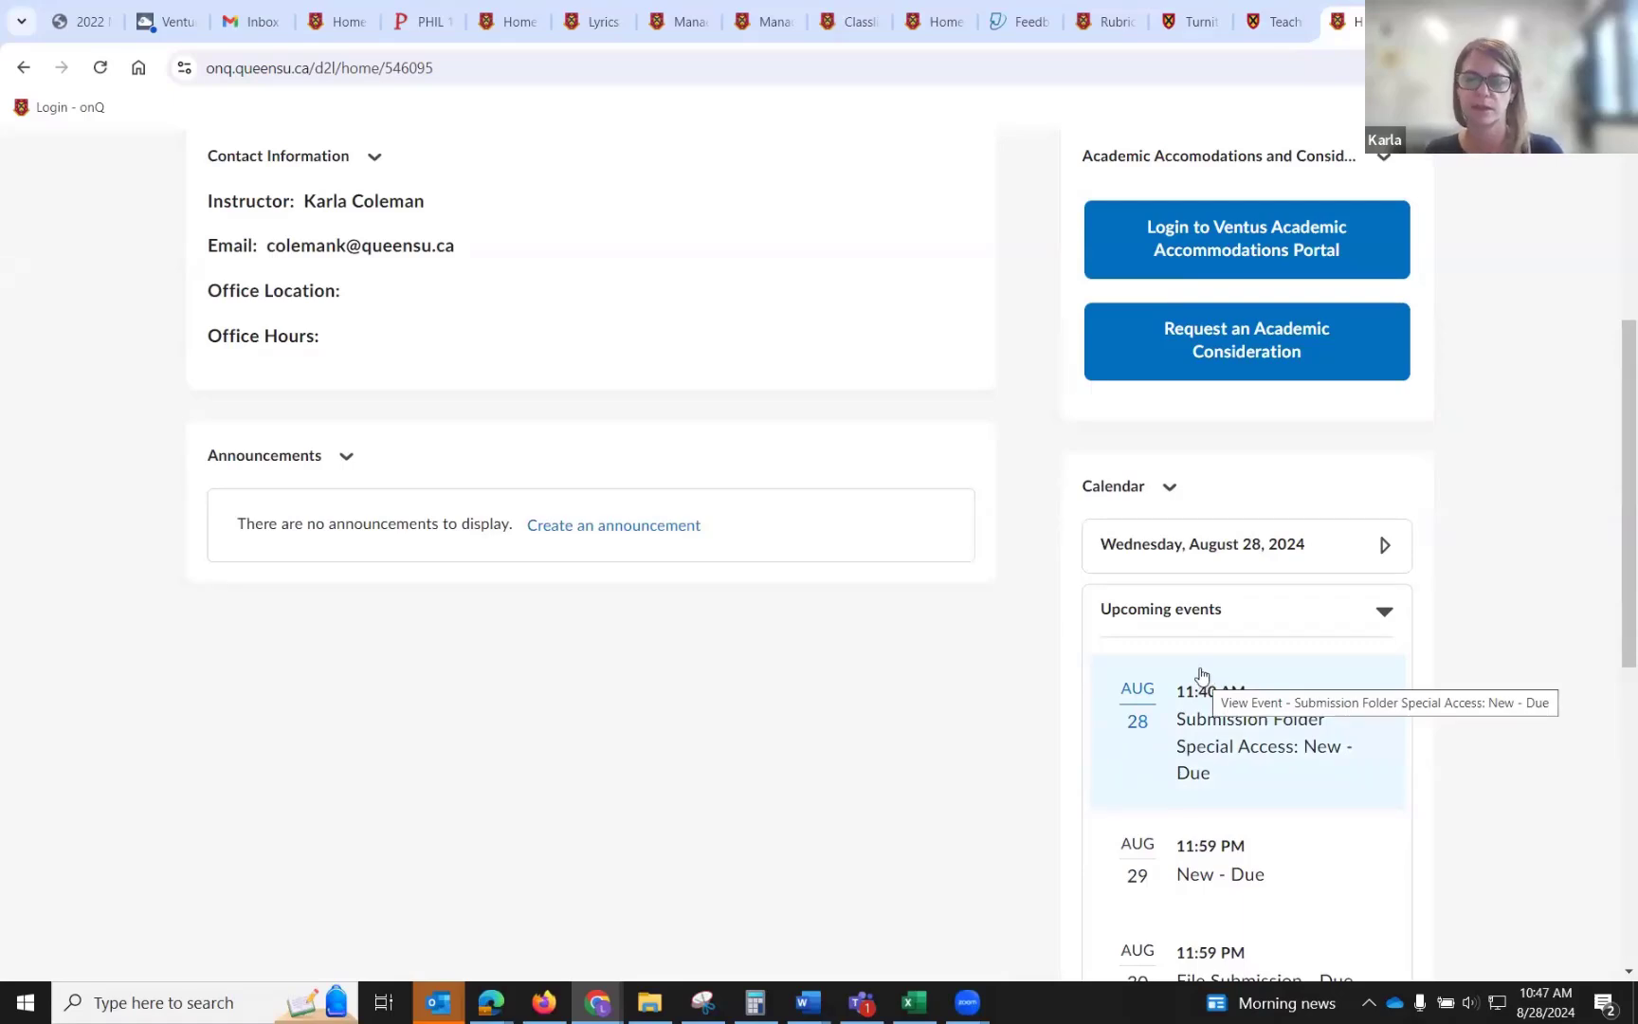
scroll(1239, 722, "down", 2)
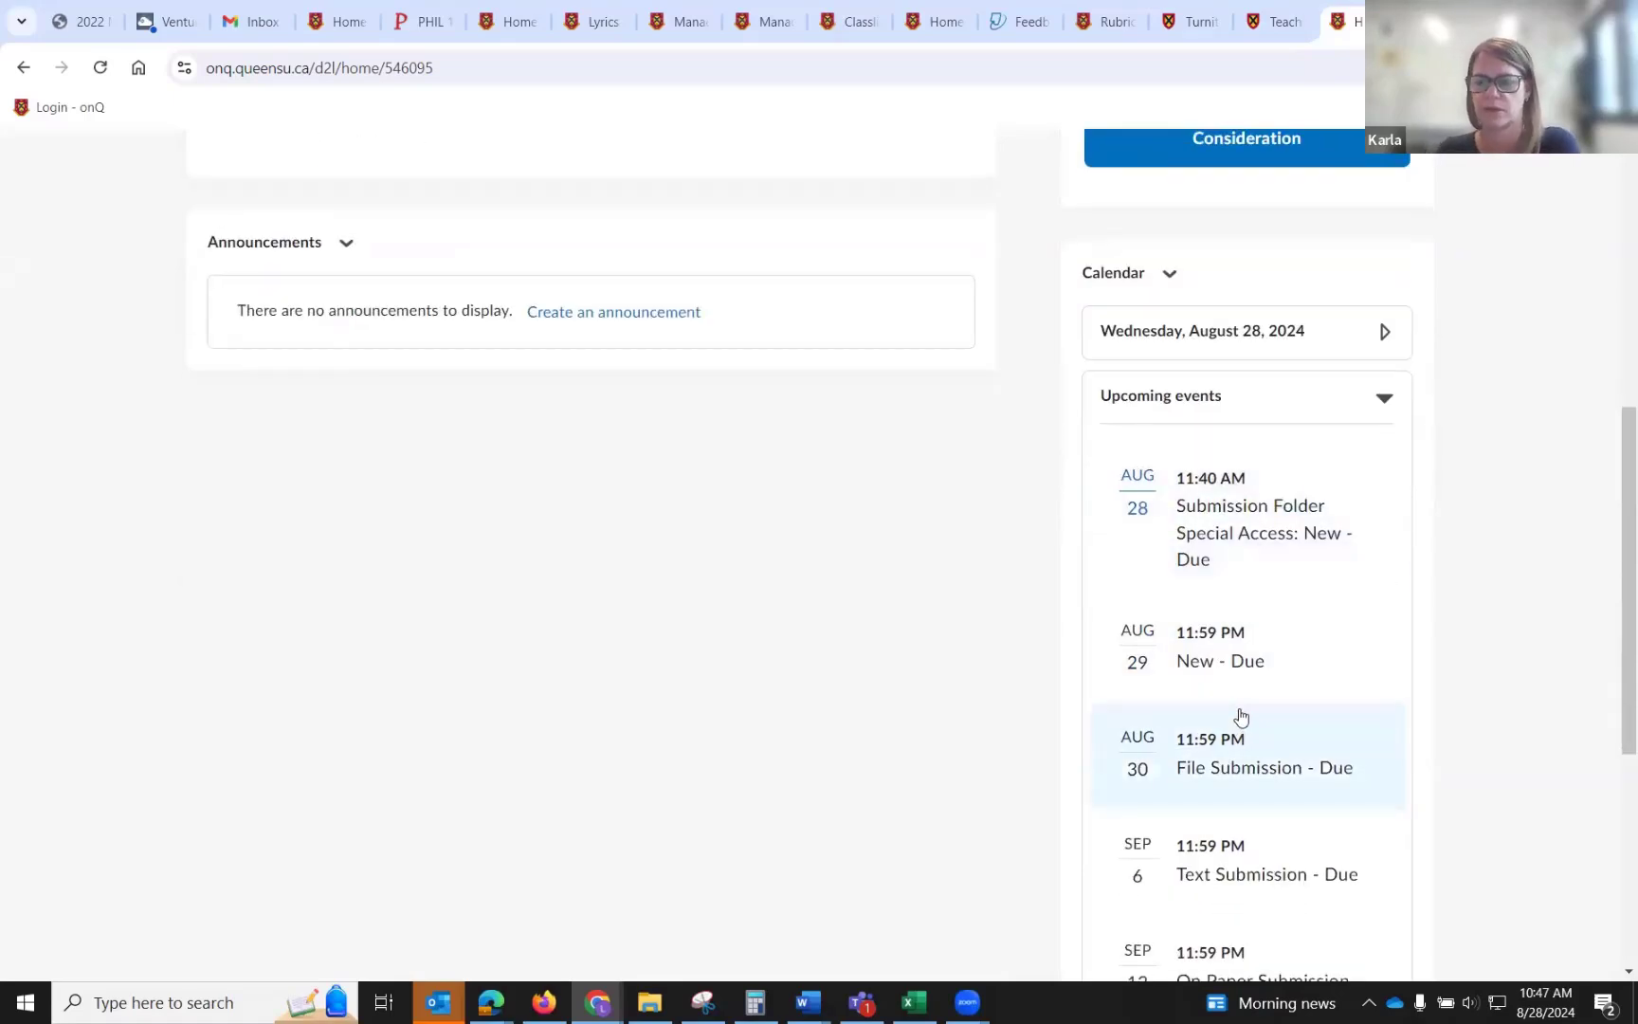
scroll(1239, 717, "up", 5)
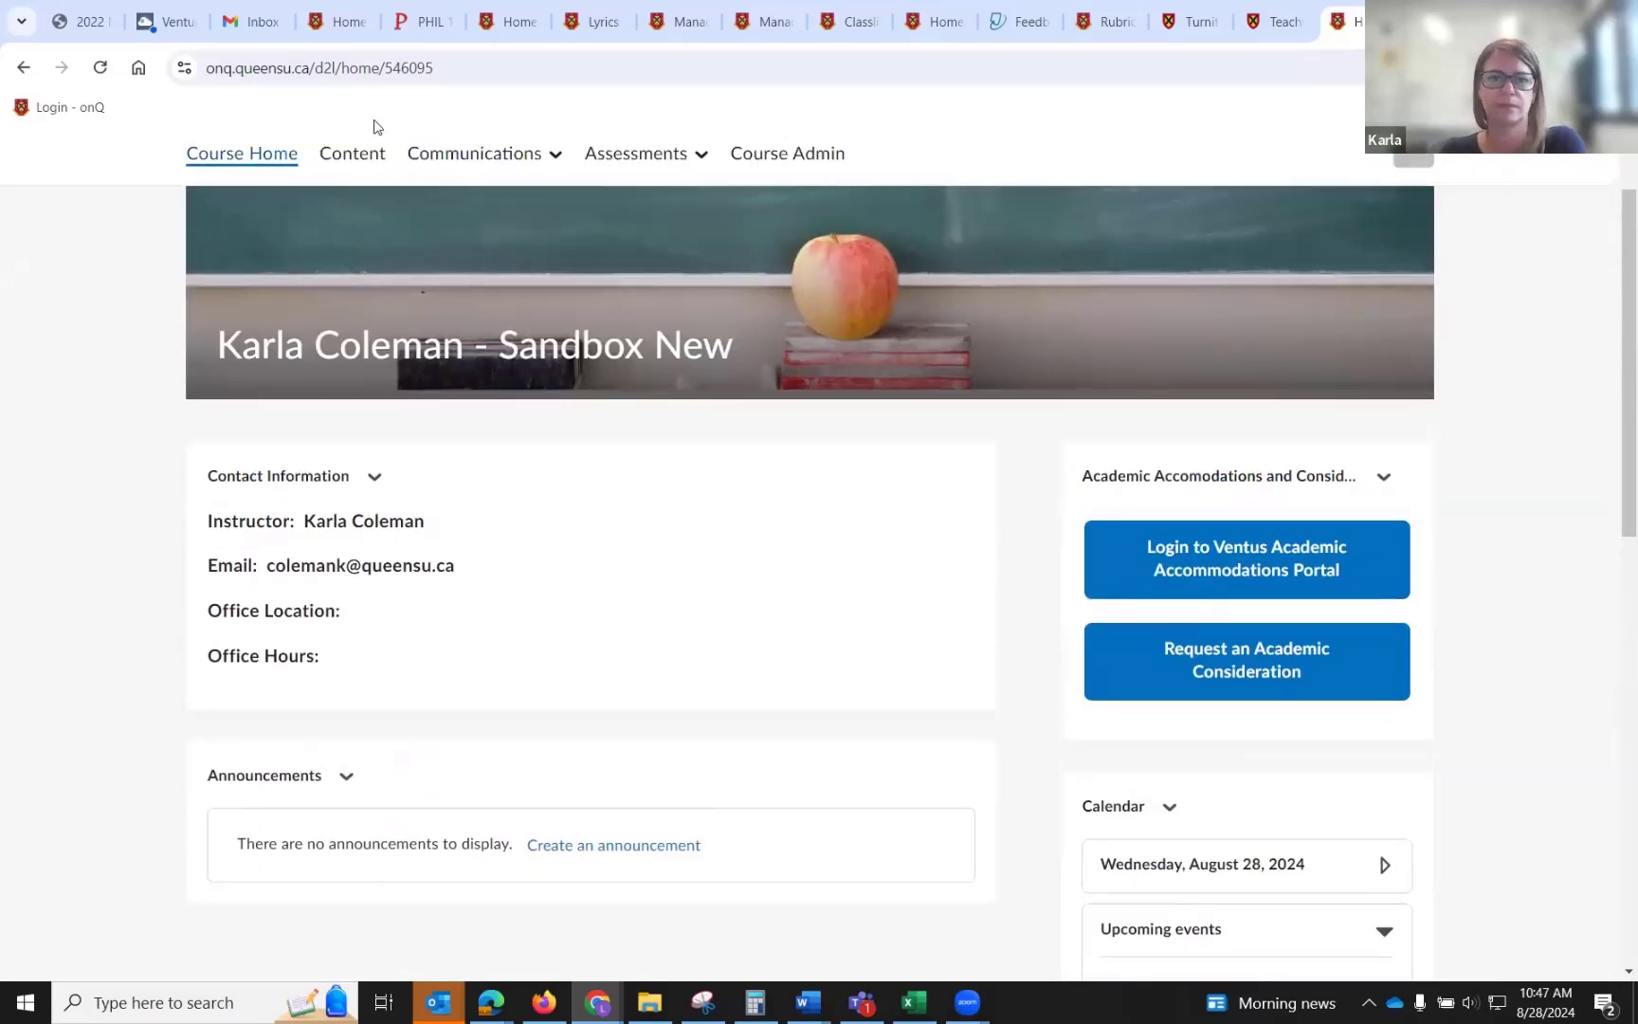
Open Assignments and review the list of existing assignments.
left_click(599, 159)
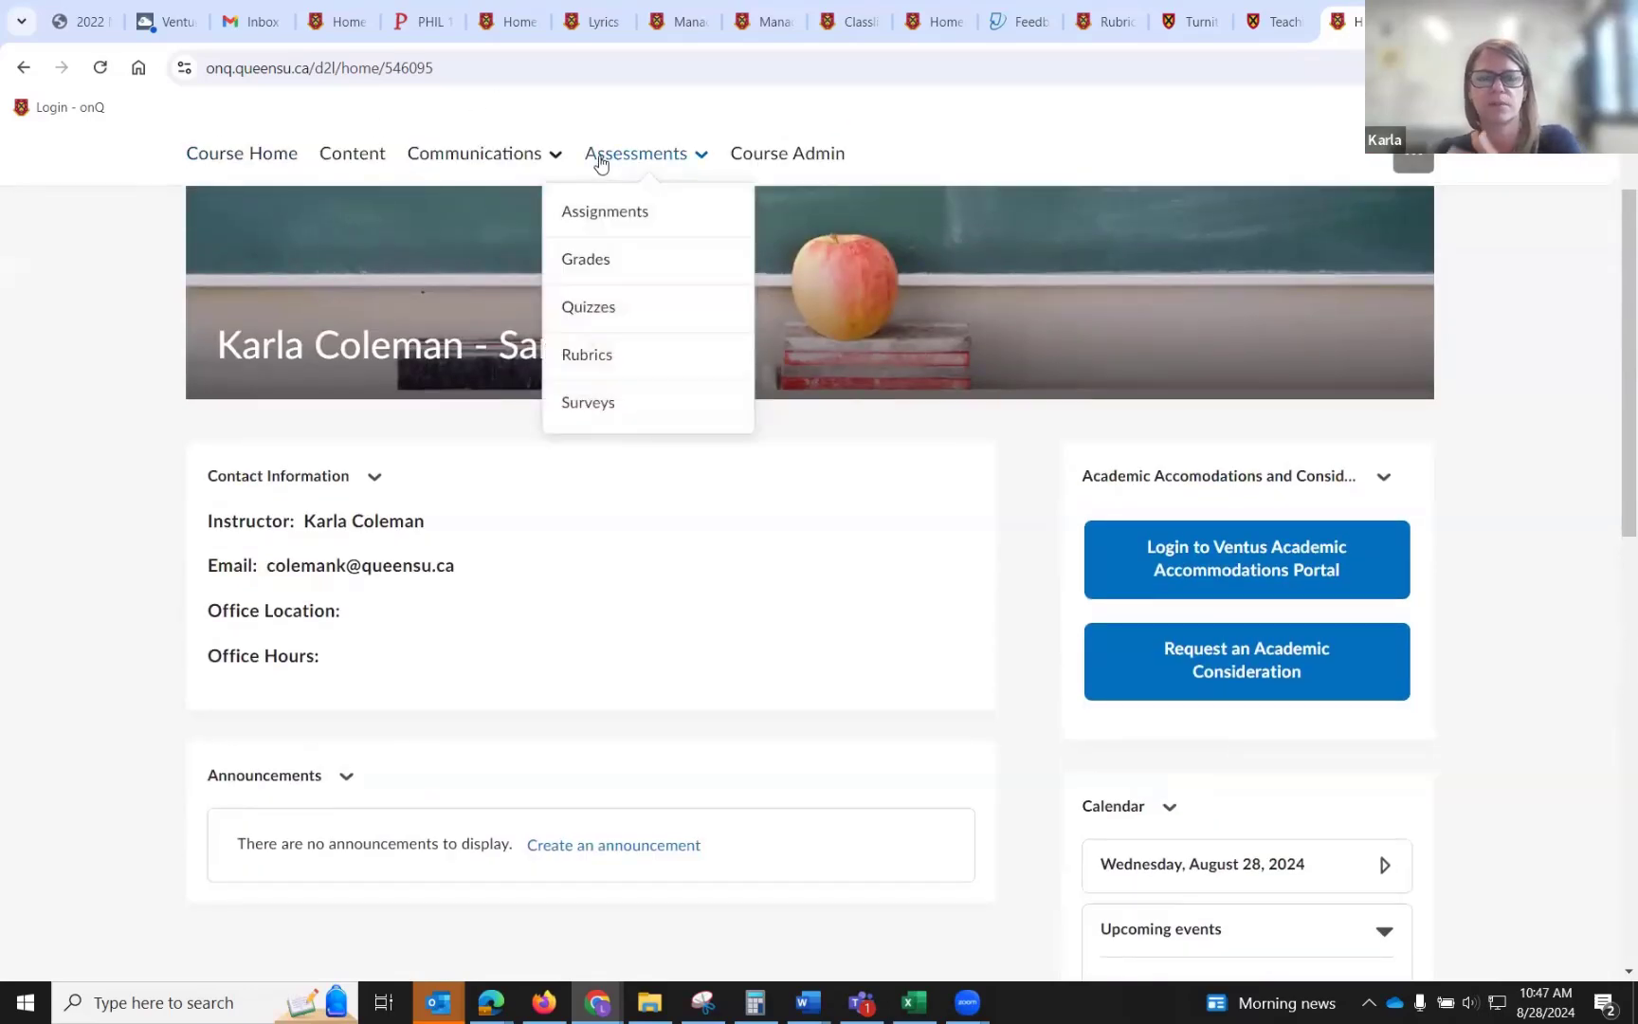
left_click(617, 210)
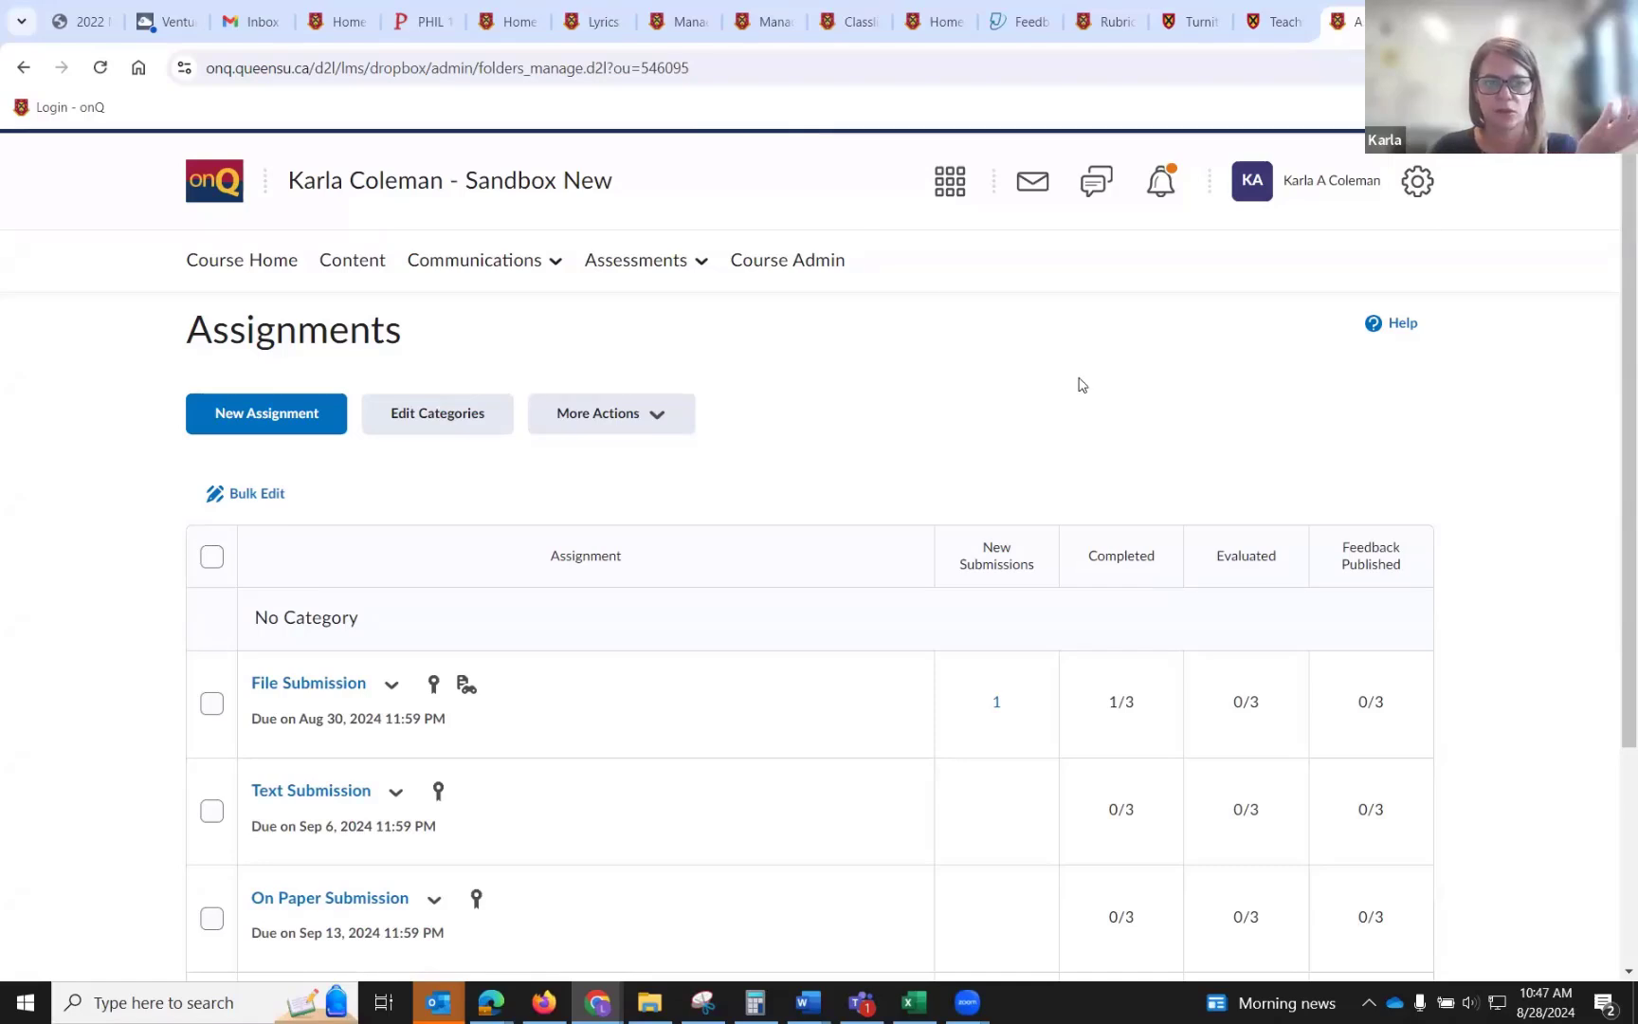
scroll(1081, 384, "down", 2)
scroll(1082, 384, "up", 1)
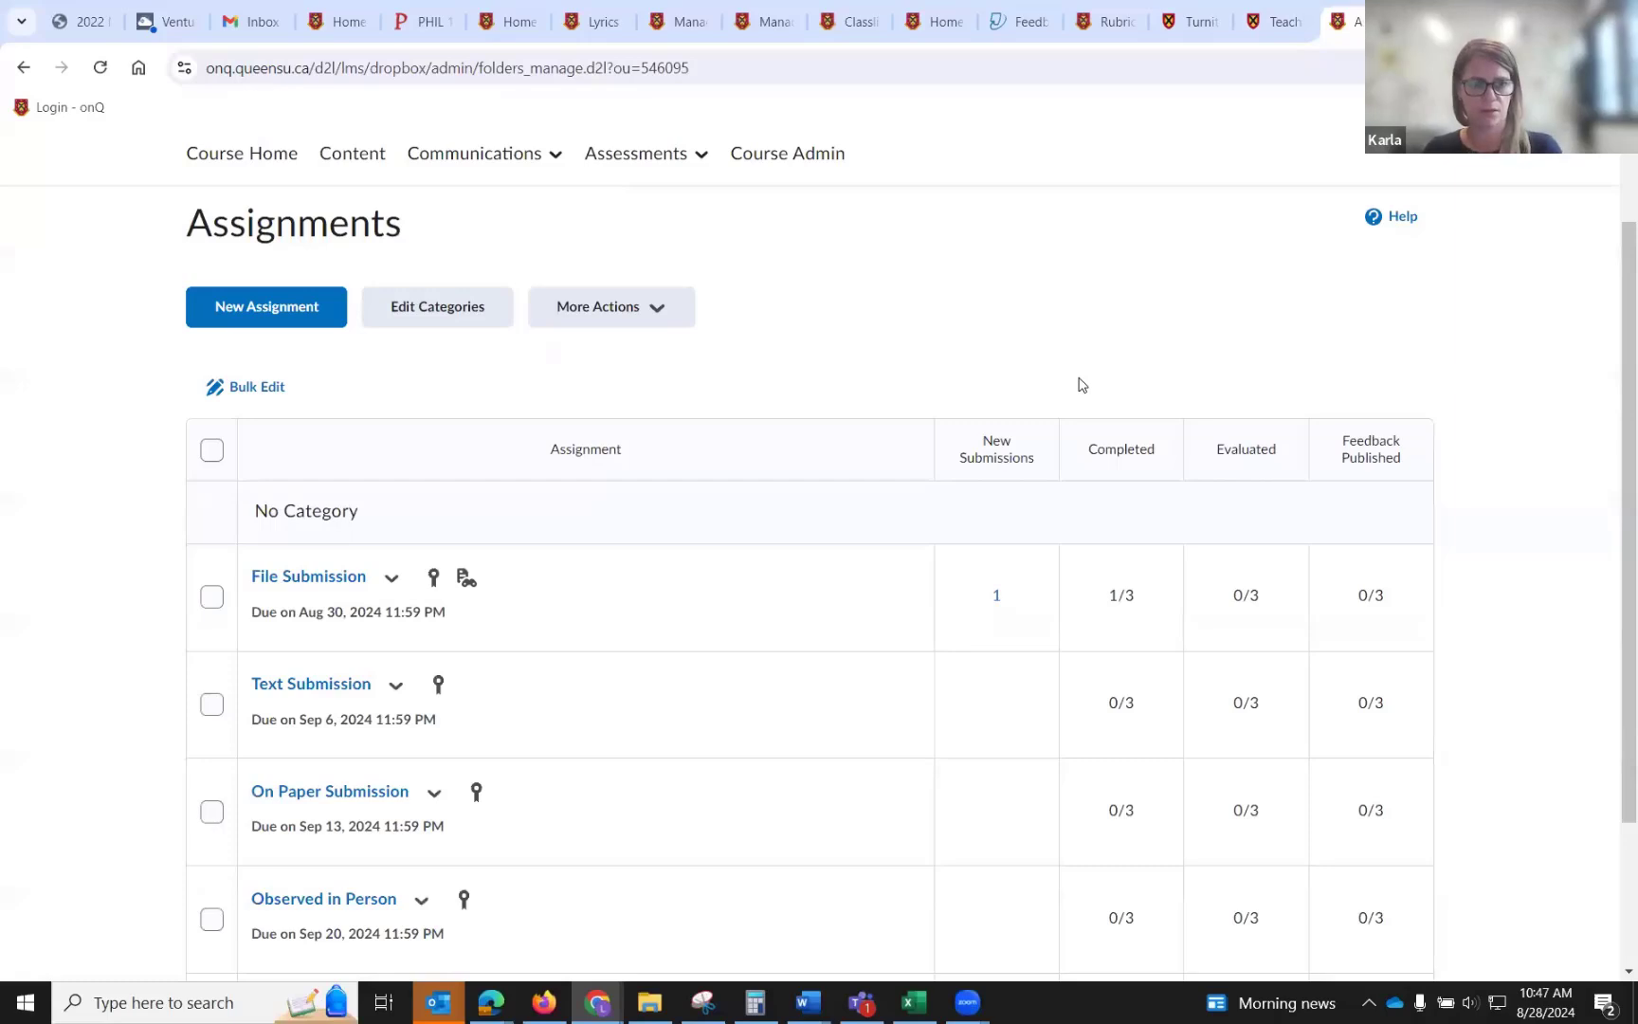
scroll(1081, 384, "down", 1)
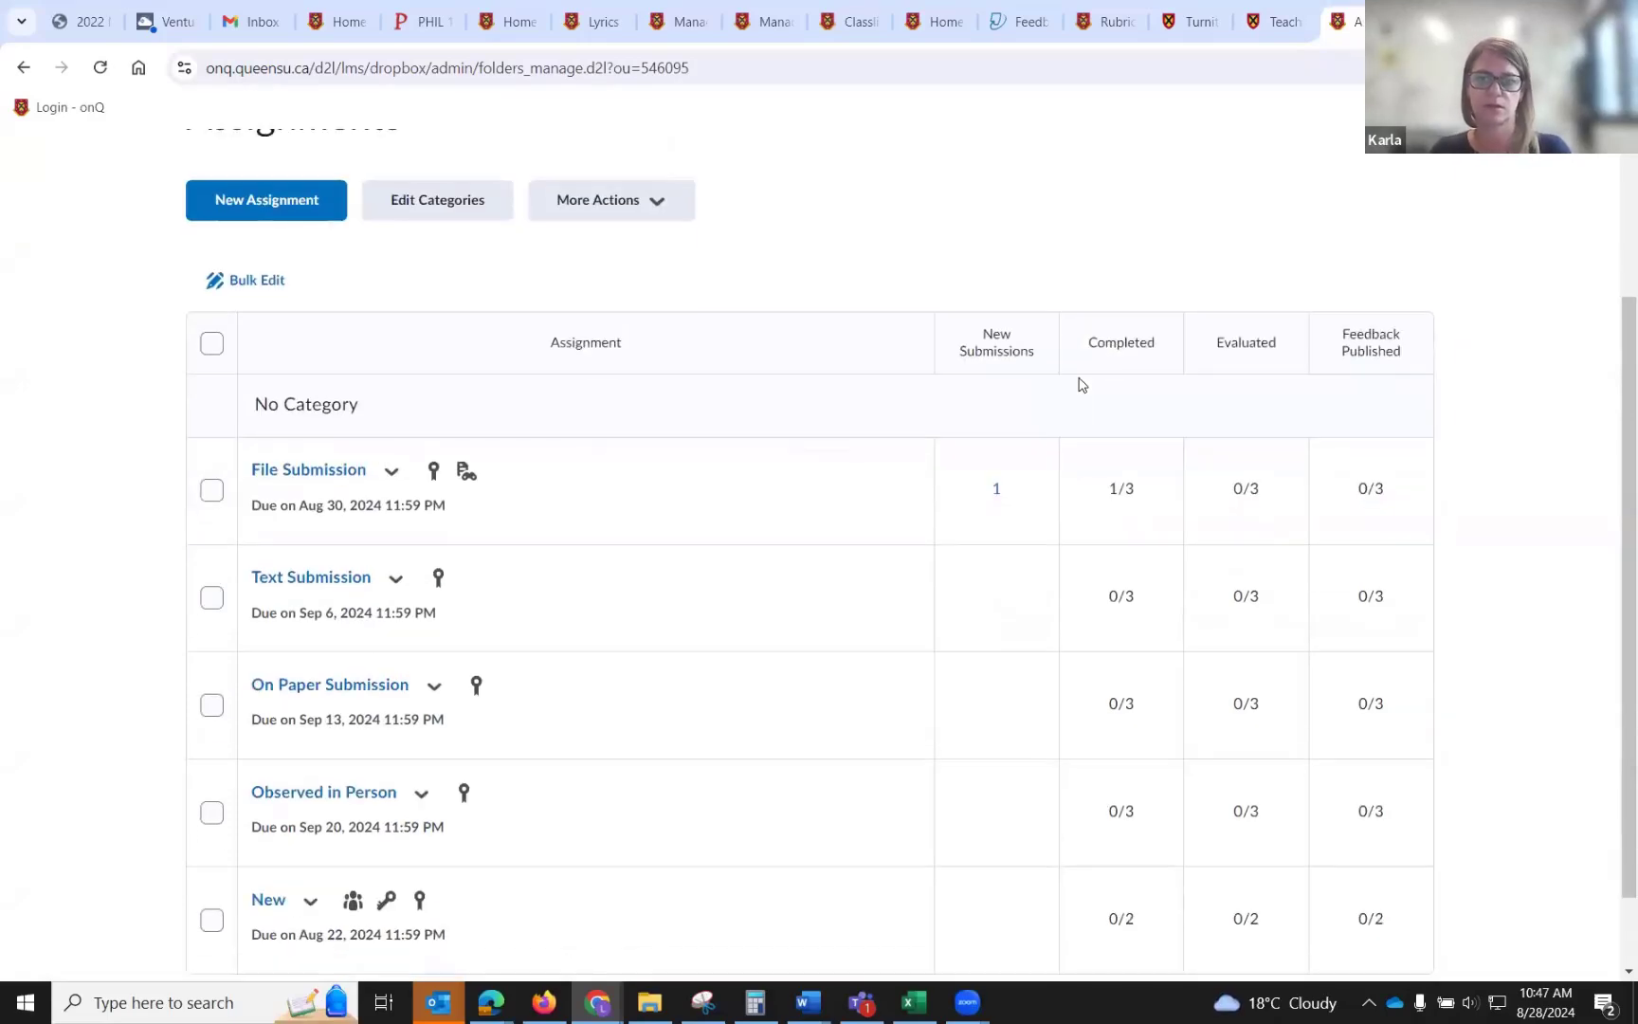
scroll(1082, 384, "up", 2)
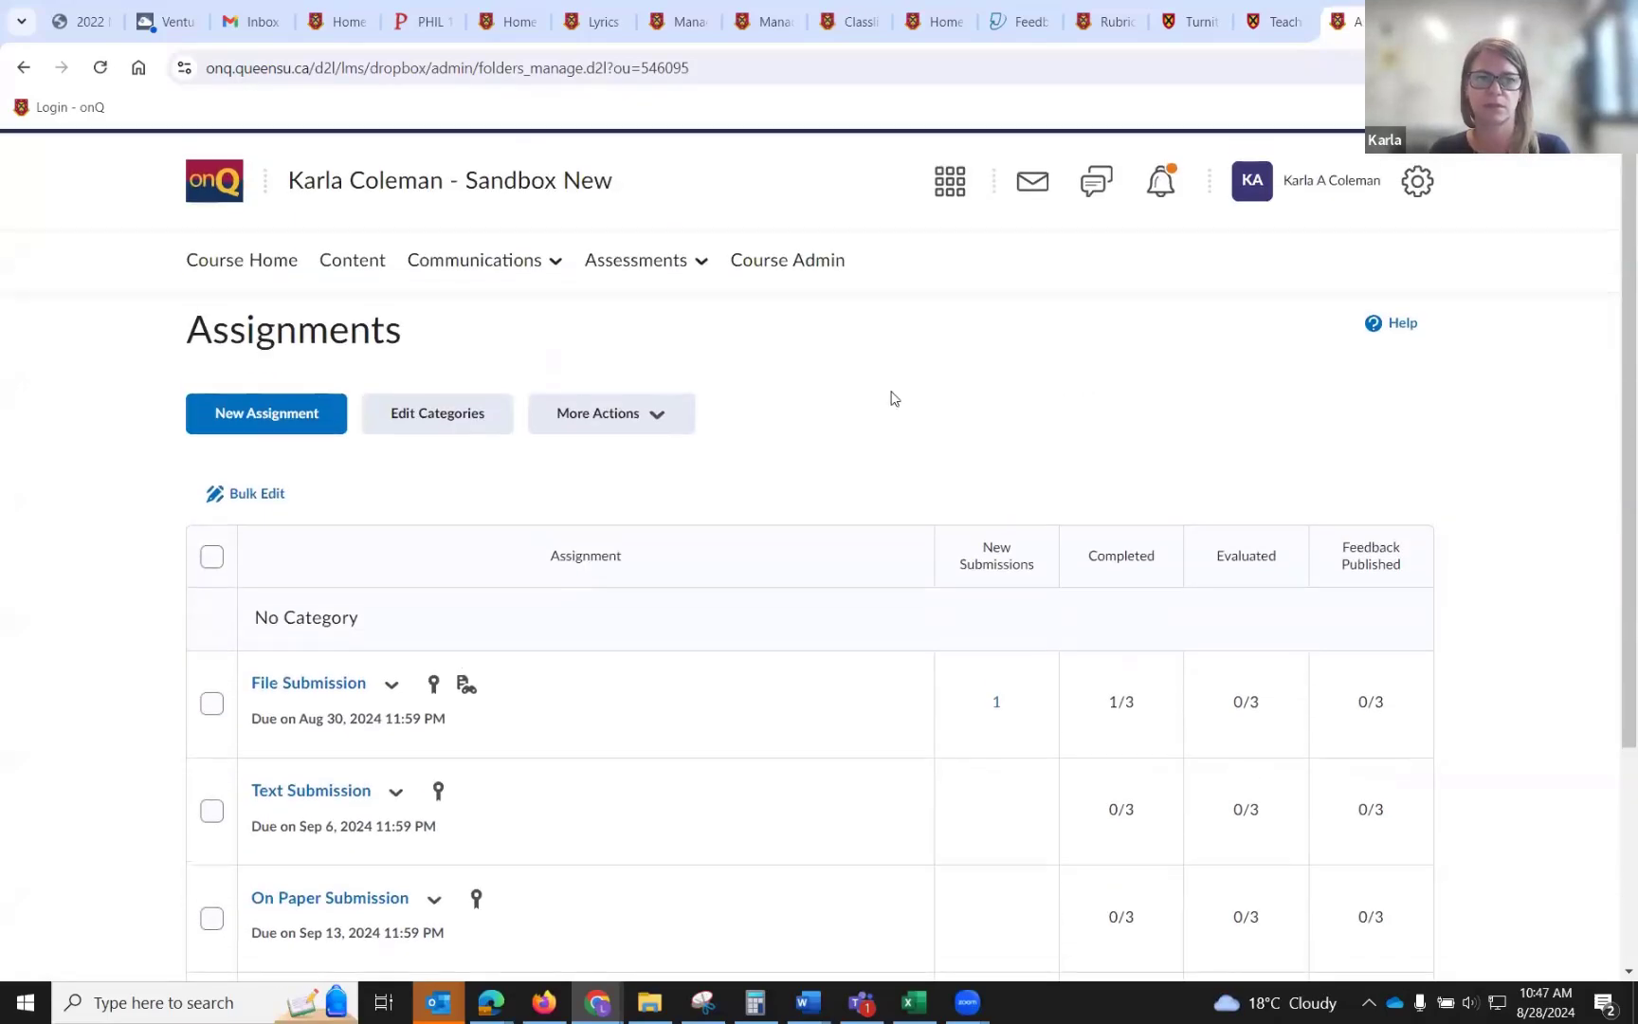
Start a new assignment titled Assignment 1, graded out of 1000 points.
left_click(220, 428)
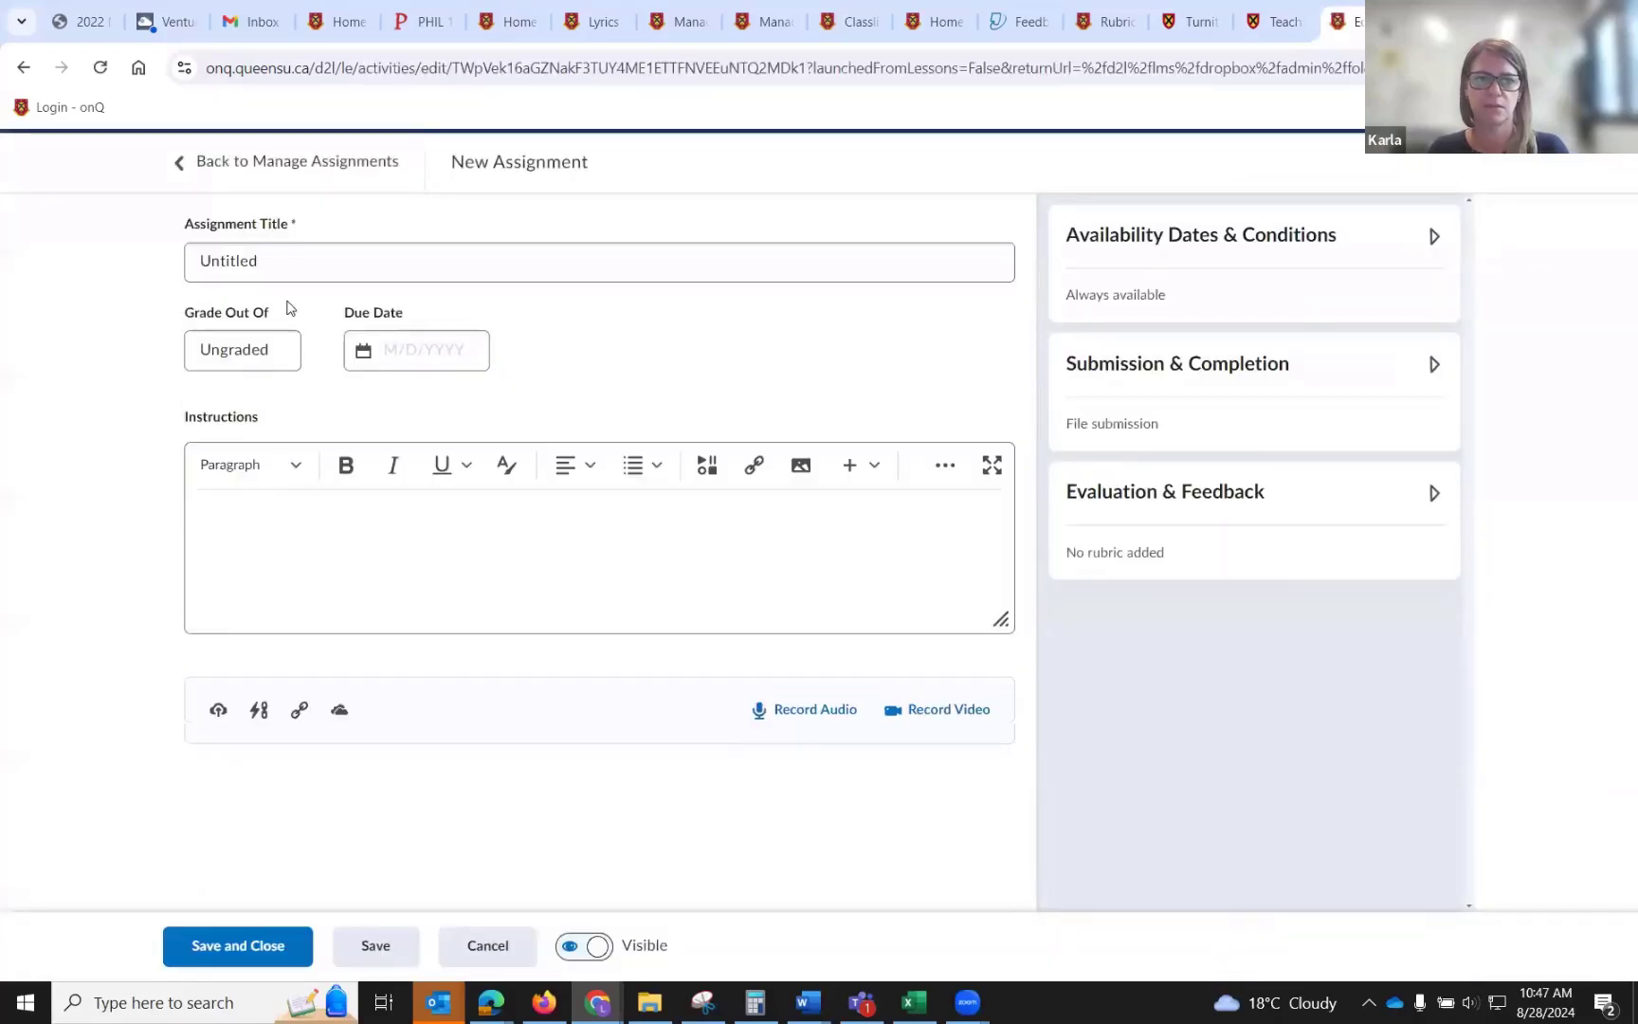
type("Assignment1")
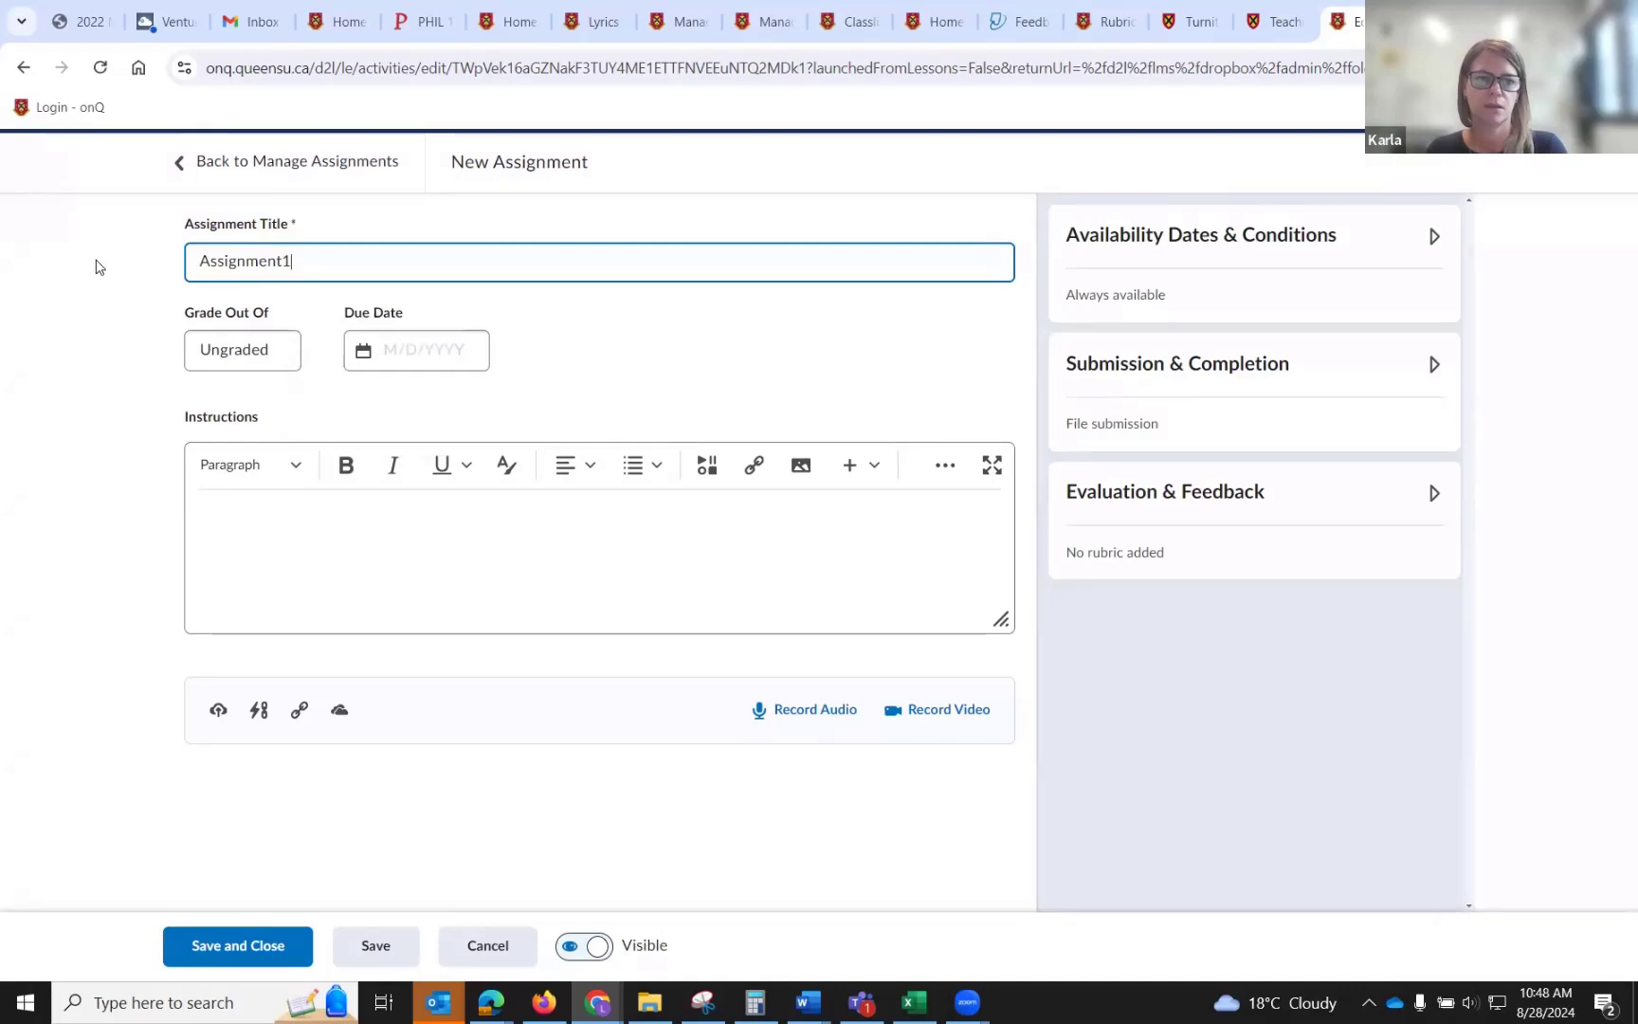
key("BackSpace")
type("1")
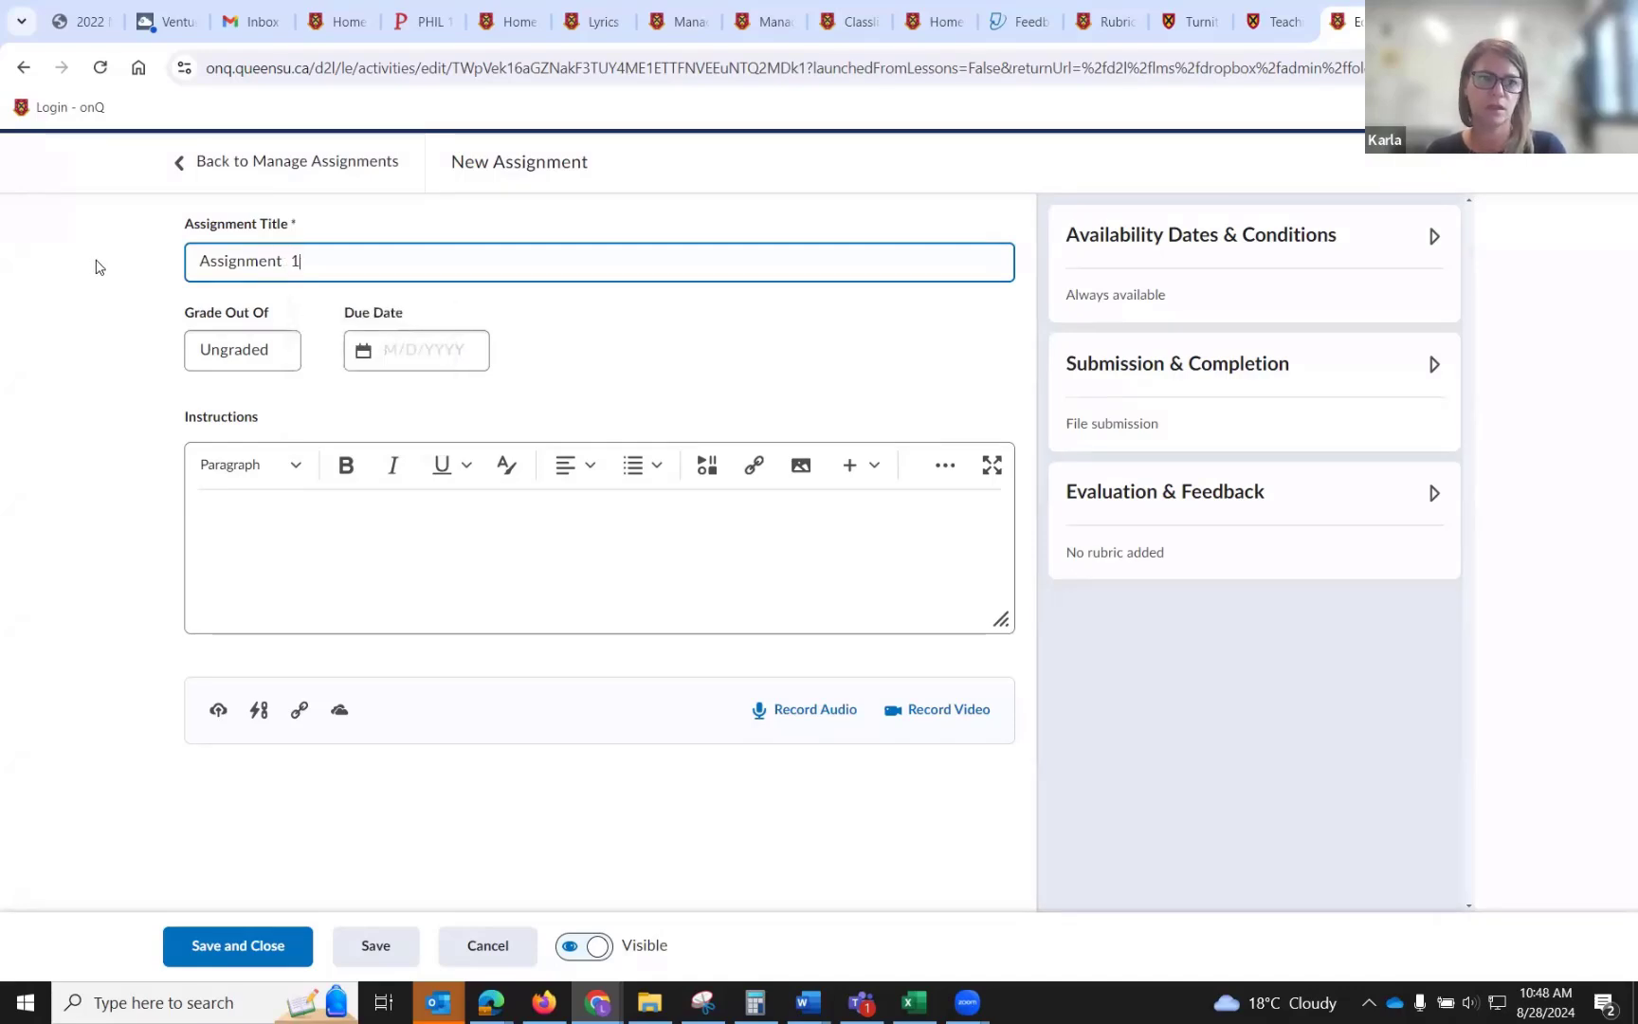
left_click(235, 350)
type("1000")
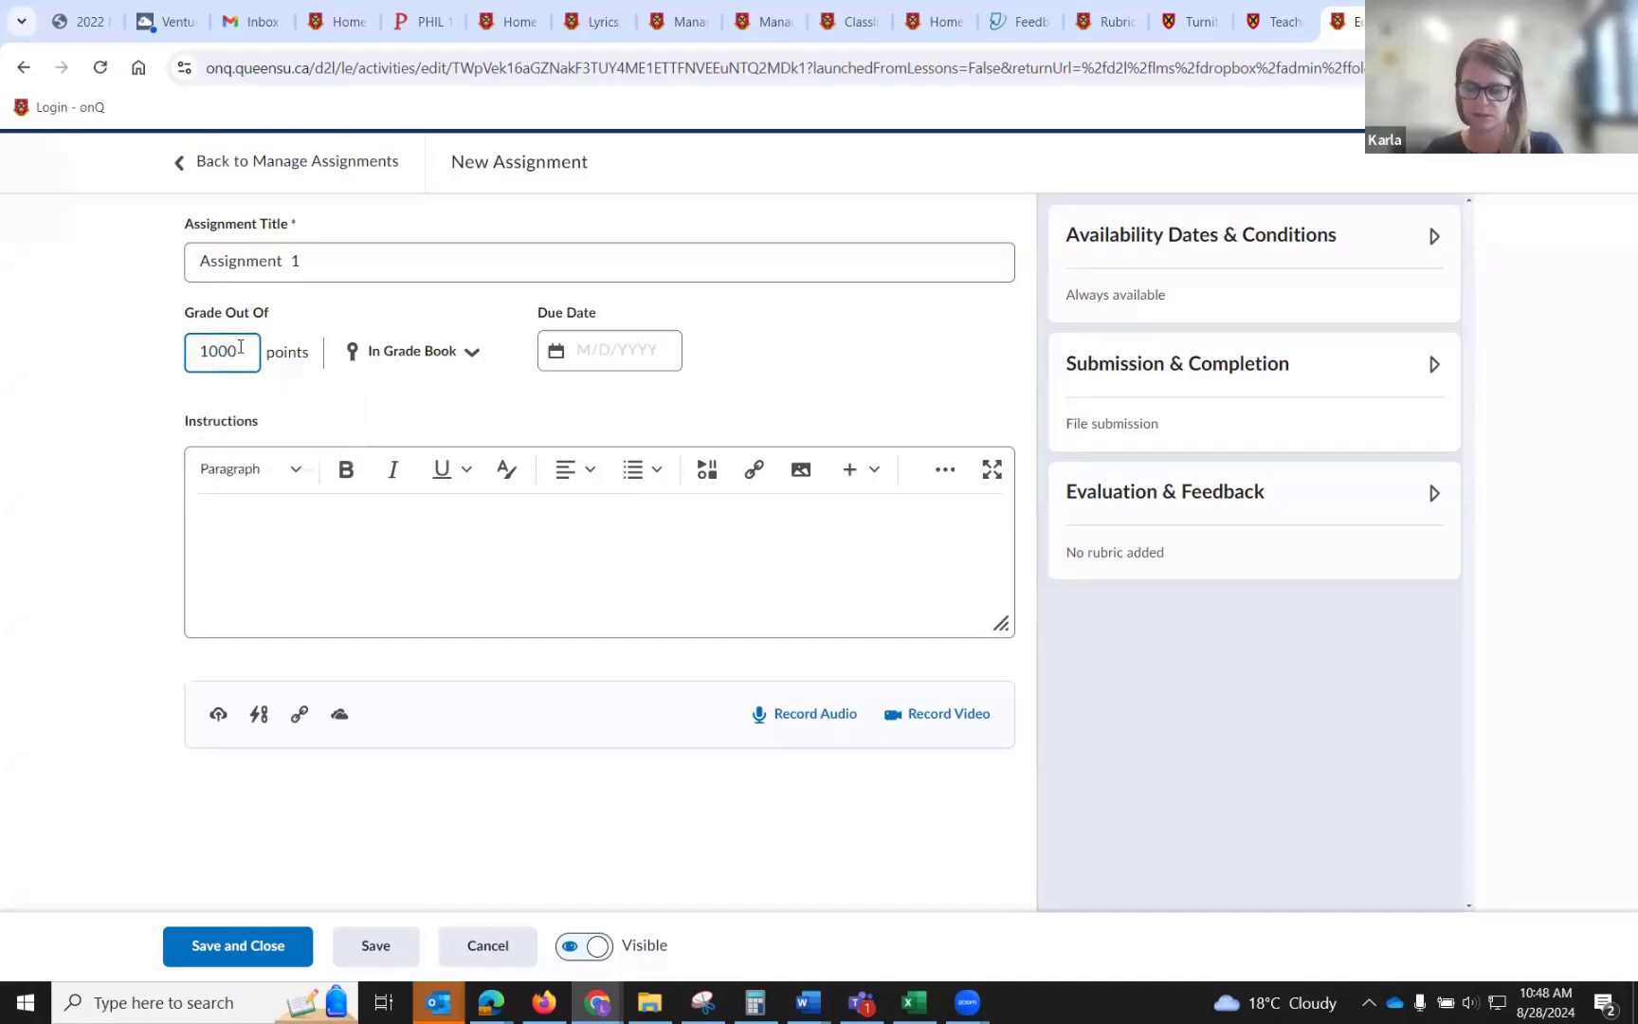
Set the grade out of 100 points and, after reviewing the option to link an existing grade item, keep a new grade item.
key("BackSpace")
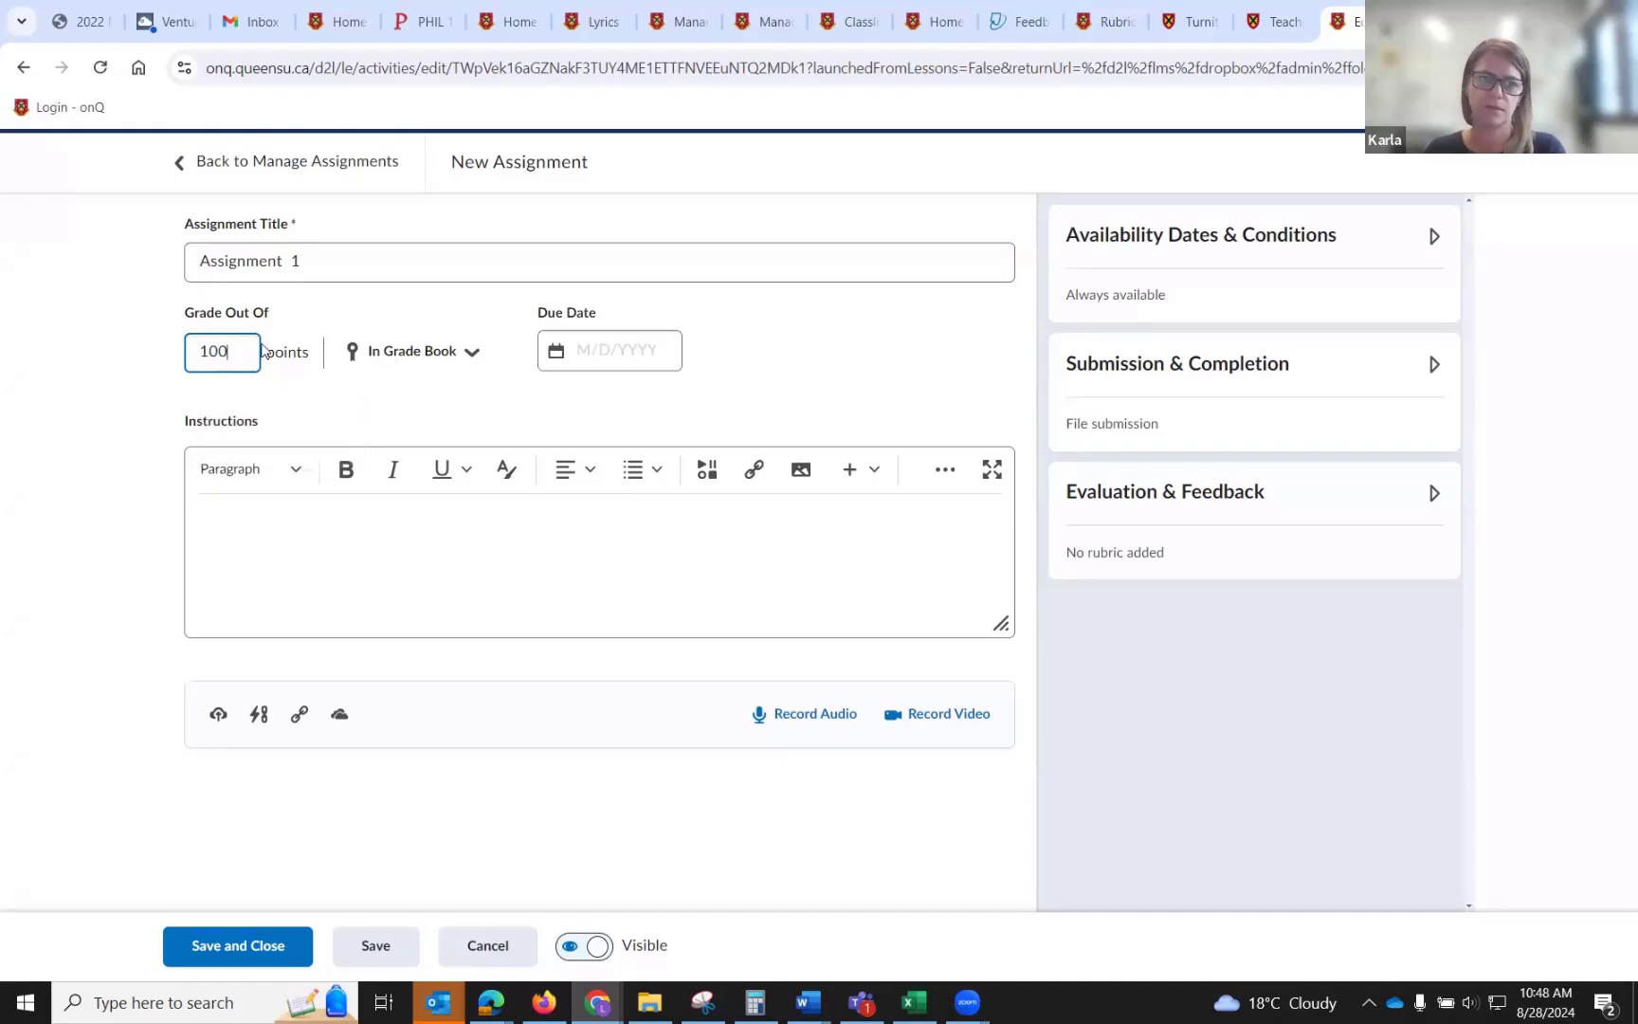
left_click(413, 353)
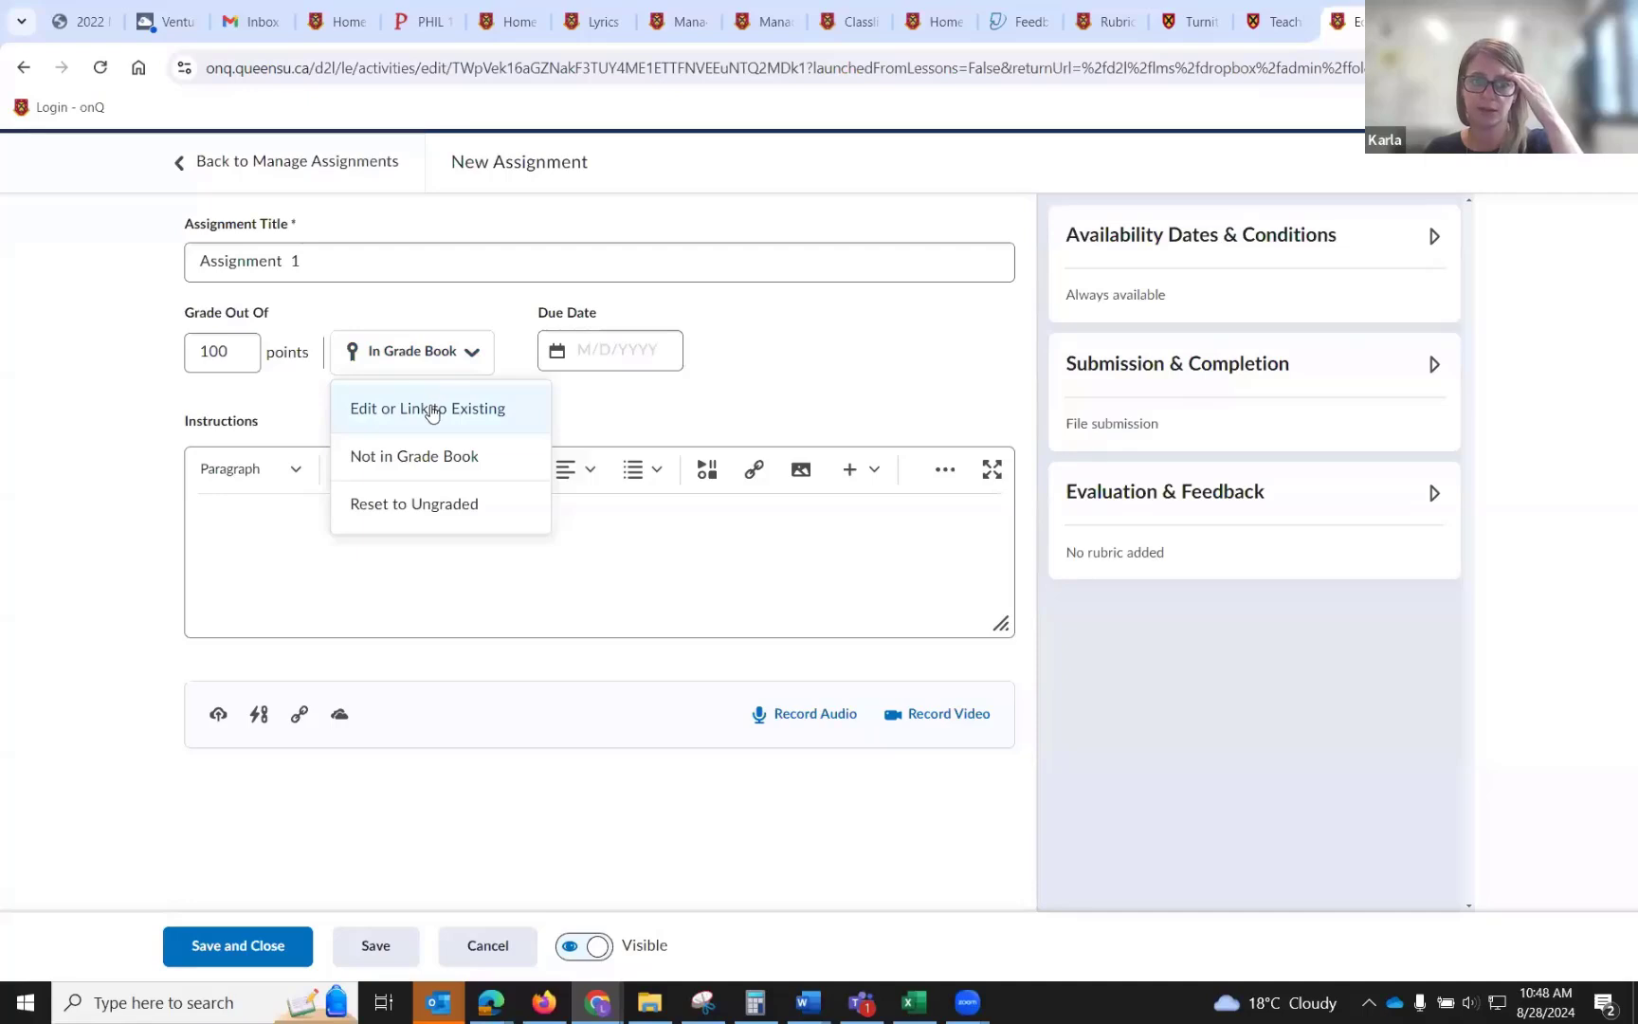
left_click(431, 409)
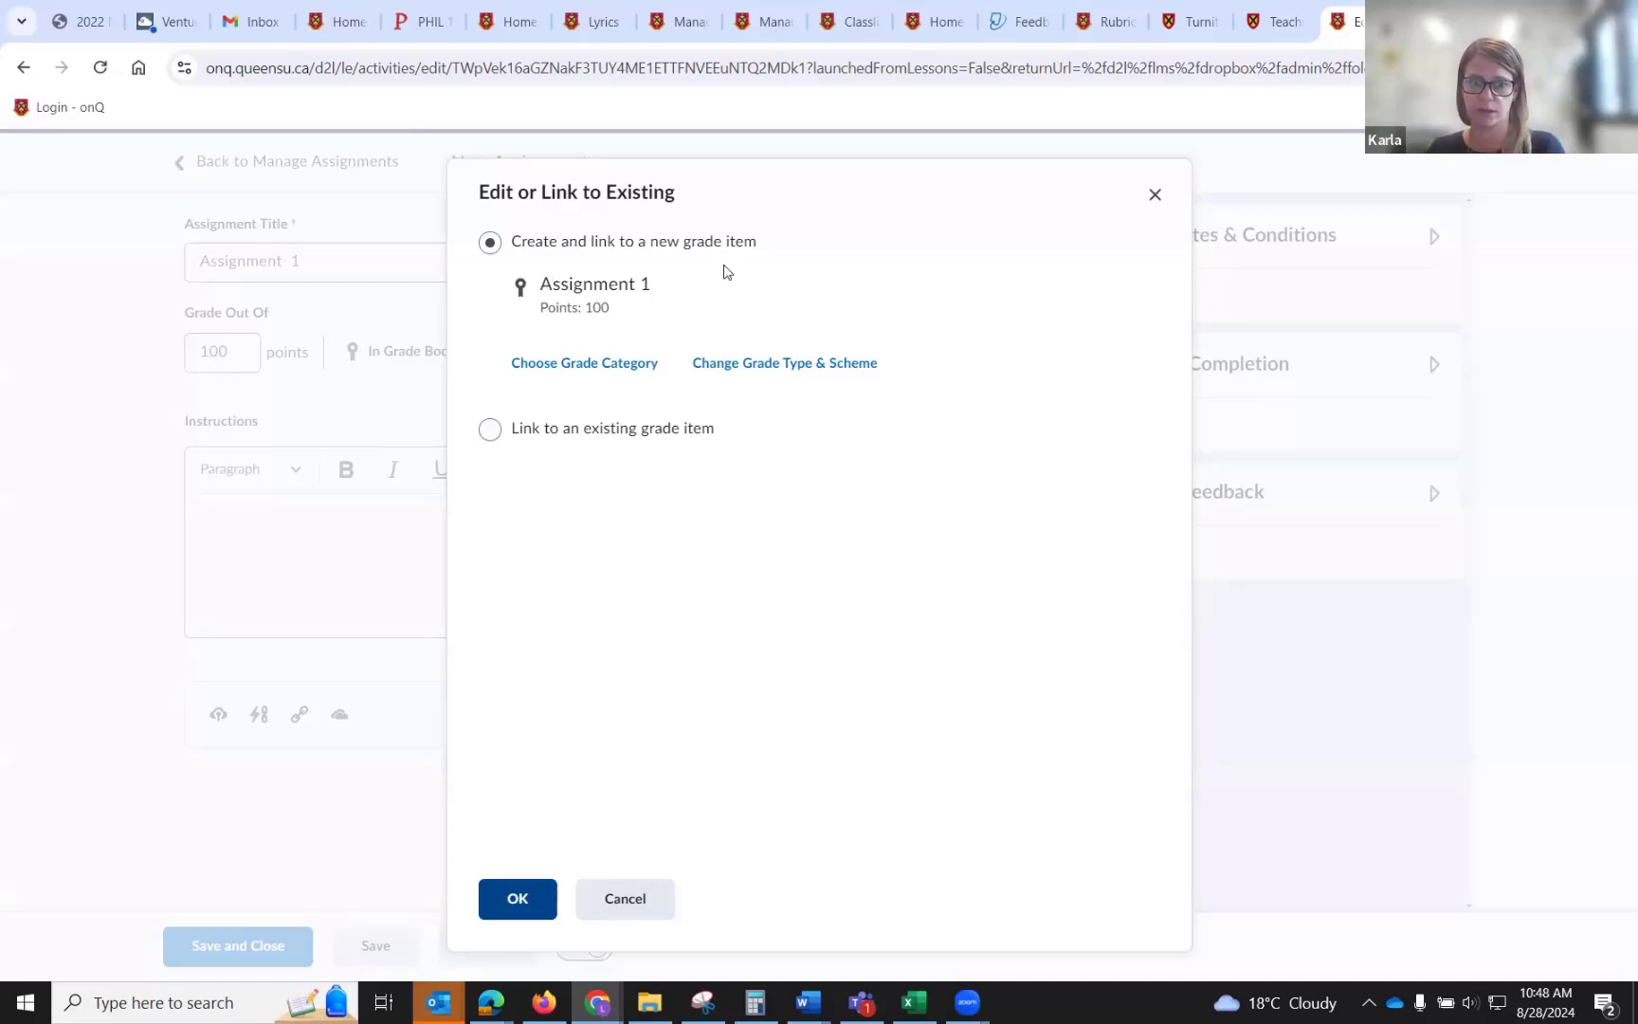
left_click(489, 428)
left_click(556, 337)
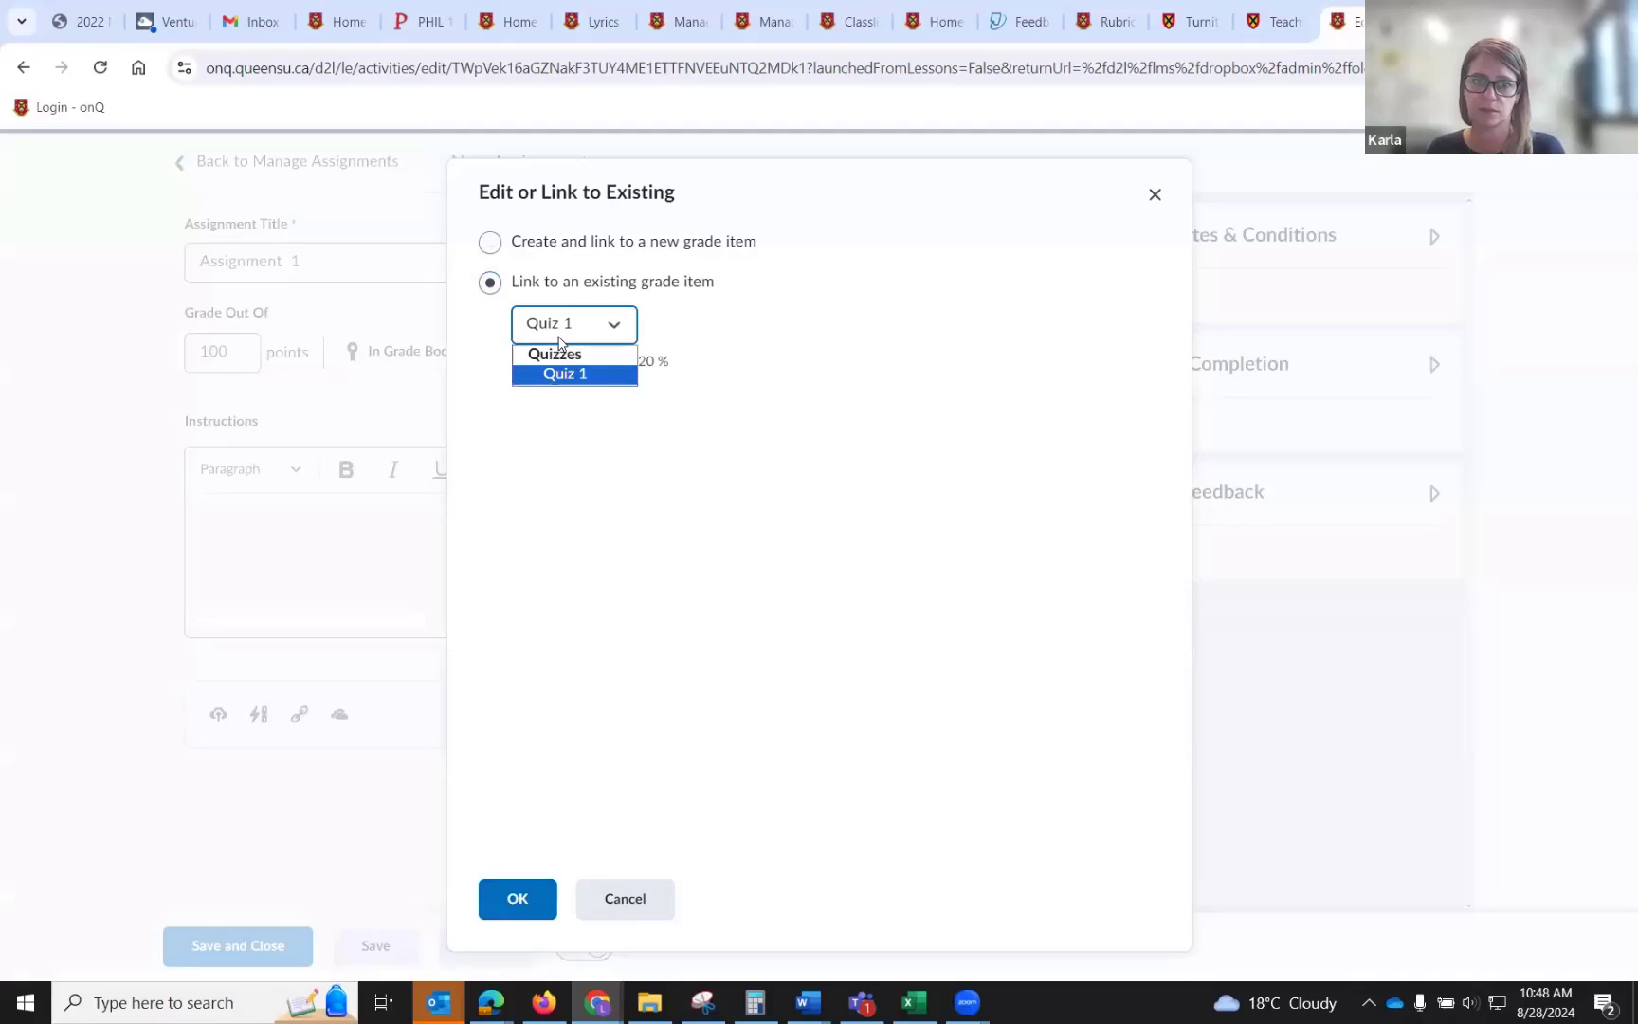
left_click(761, 335)
left_click(544, 328)
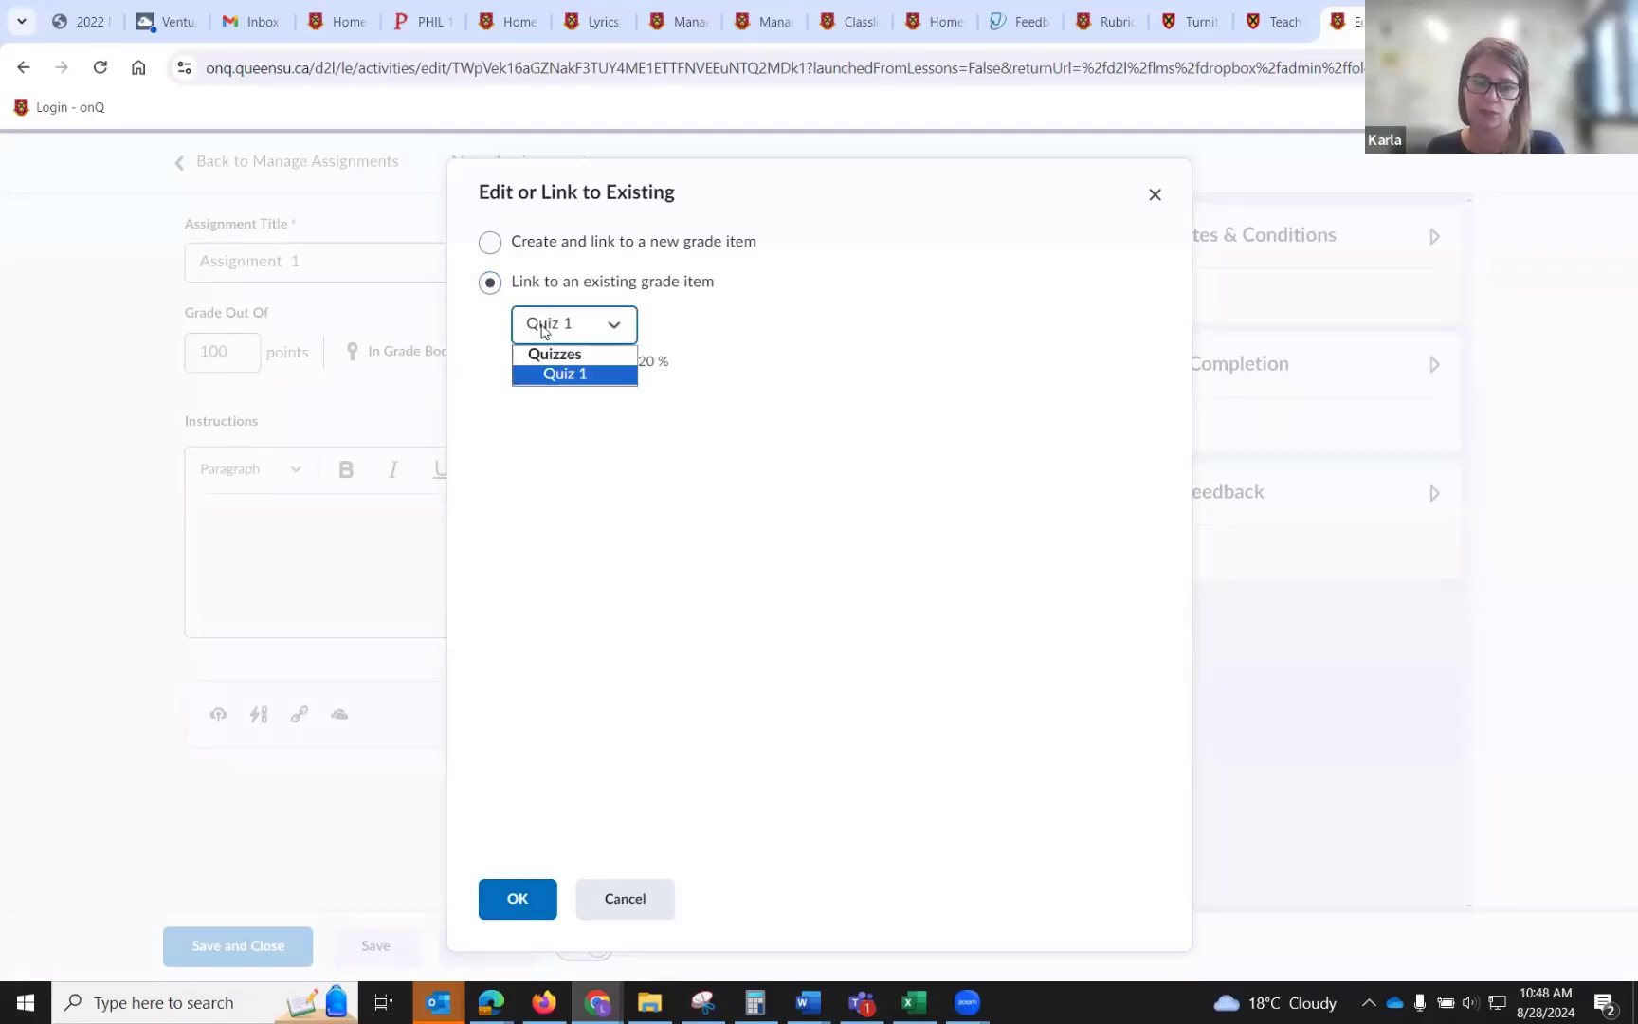
left_click(567, 446)
left_click(489, 242)
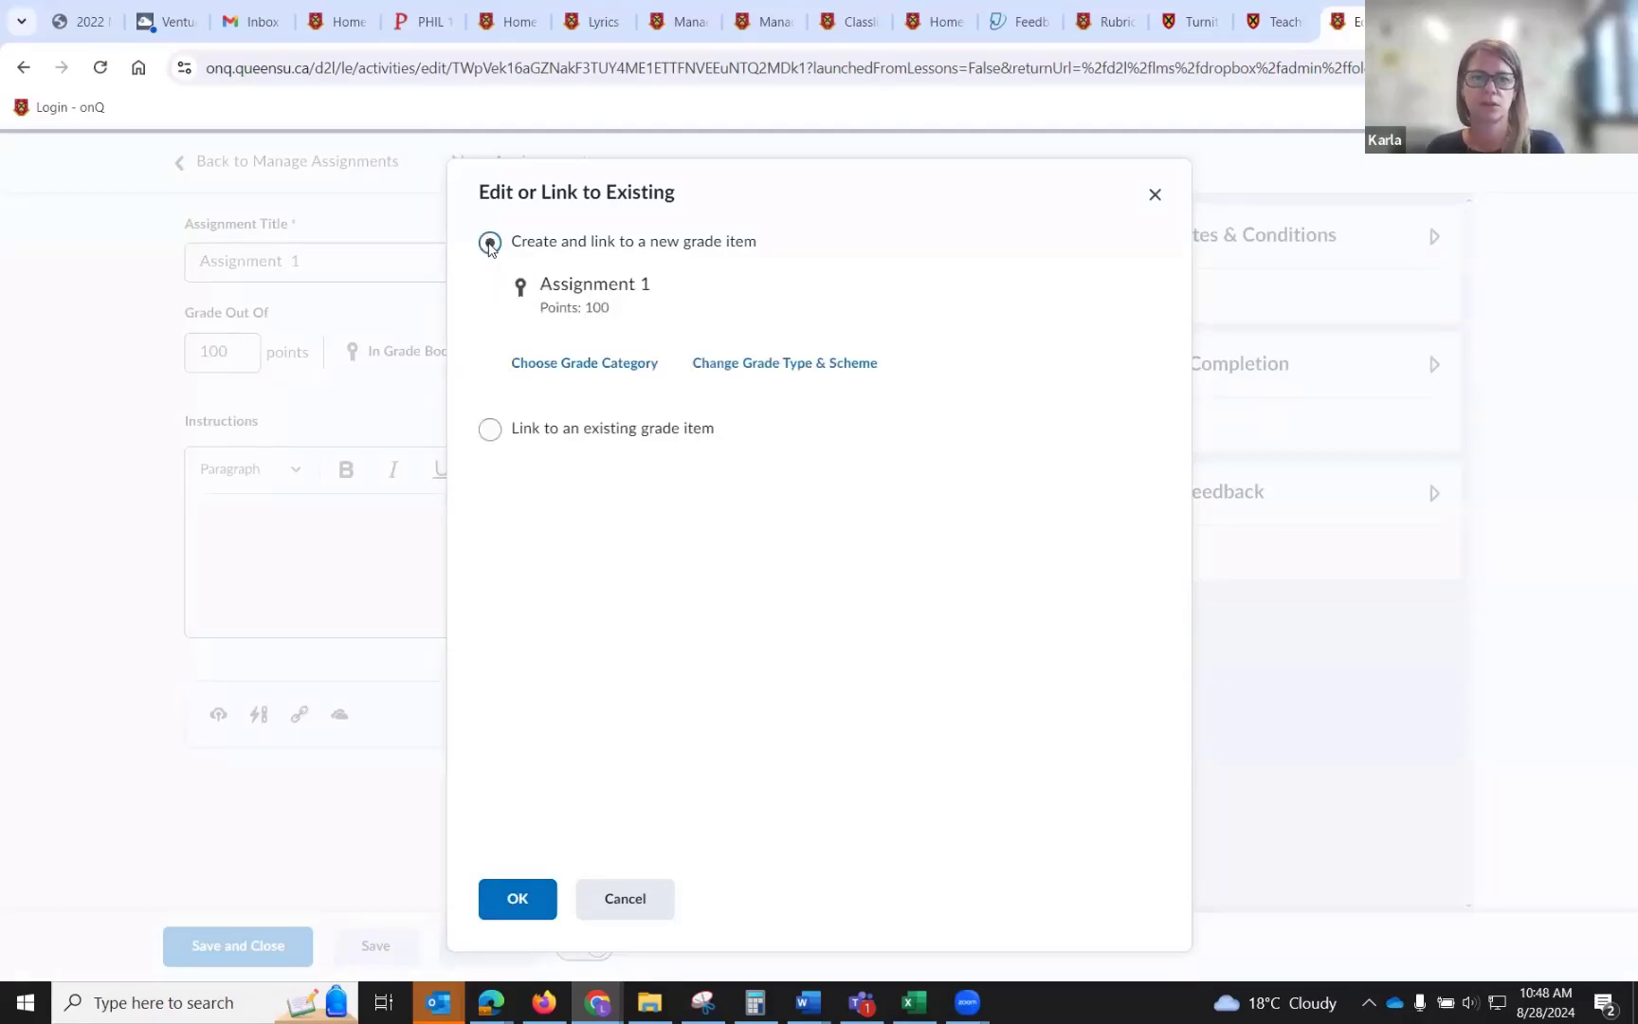
left_click(530, 900)
Set the due date to 8/31/2024 and expand the Availability Dates & Conditions section.
left_click(589, 347)
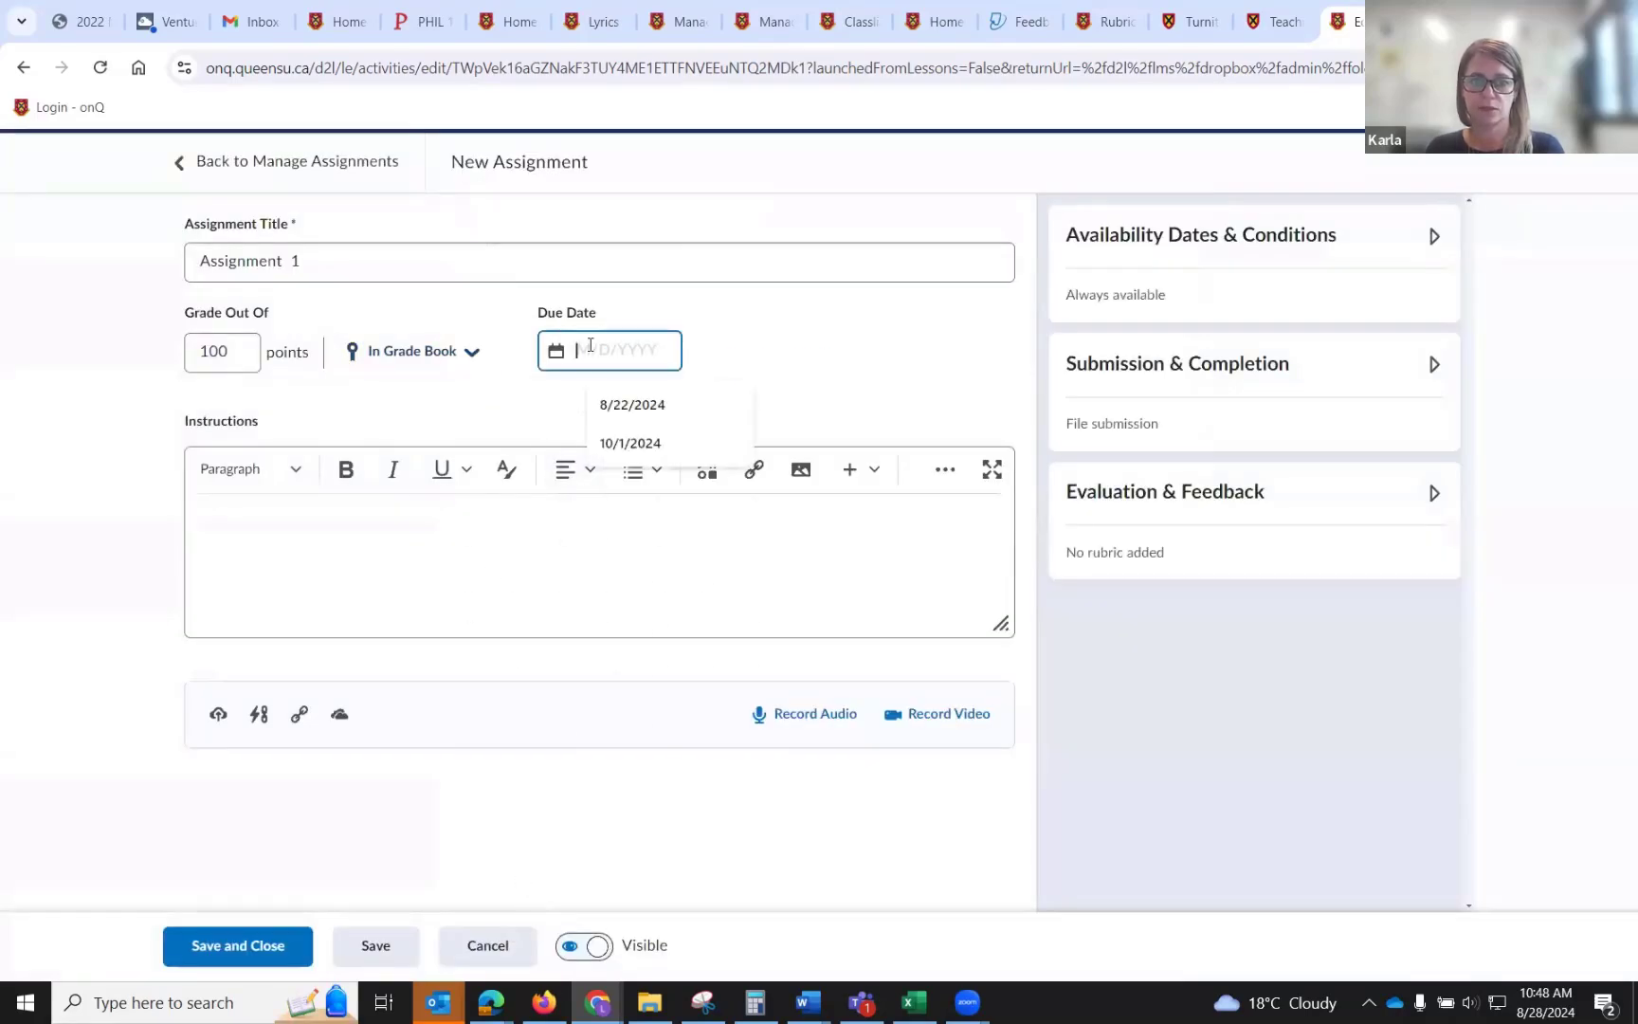
left_click(756, 683)
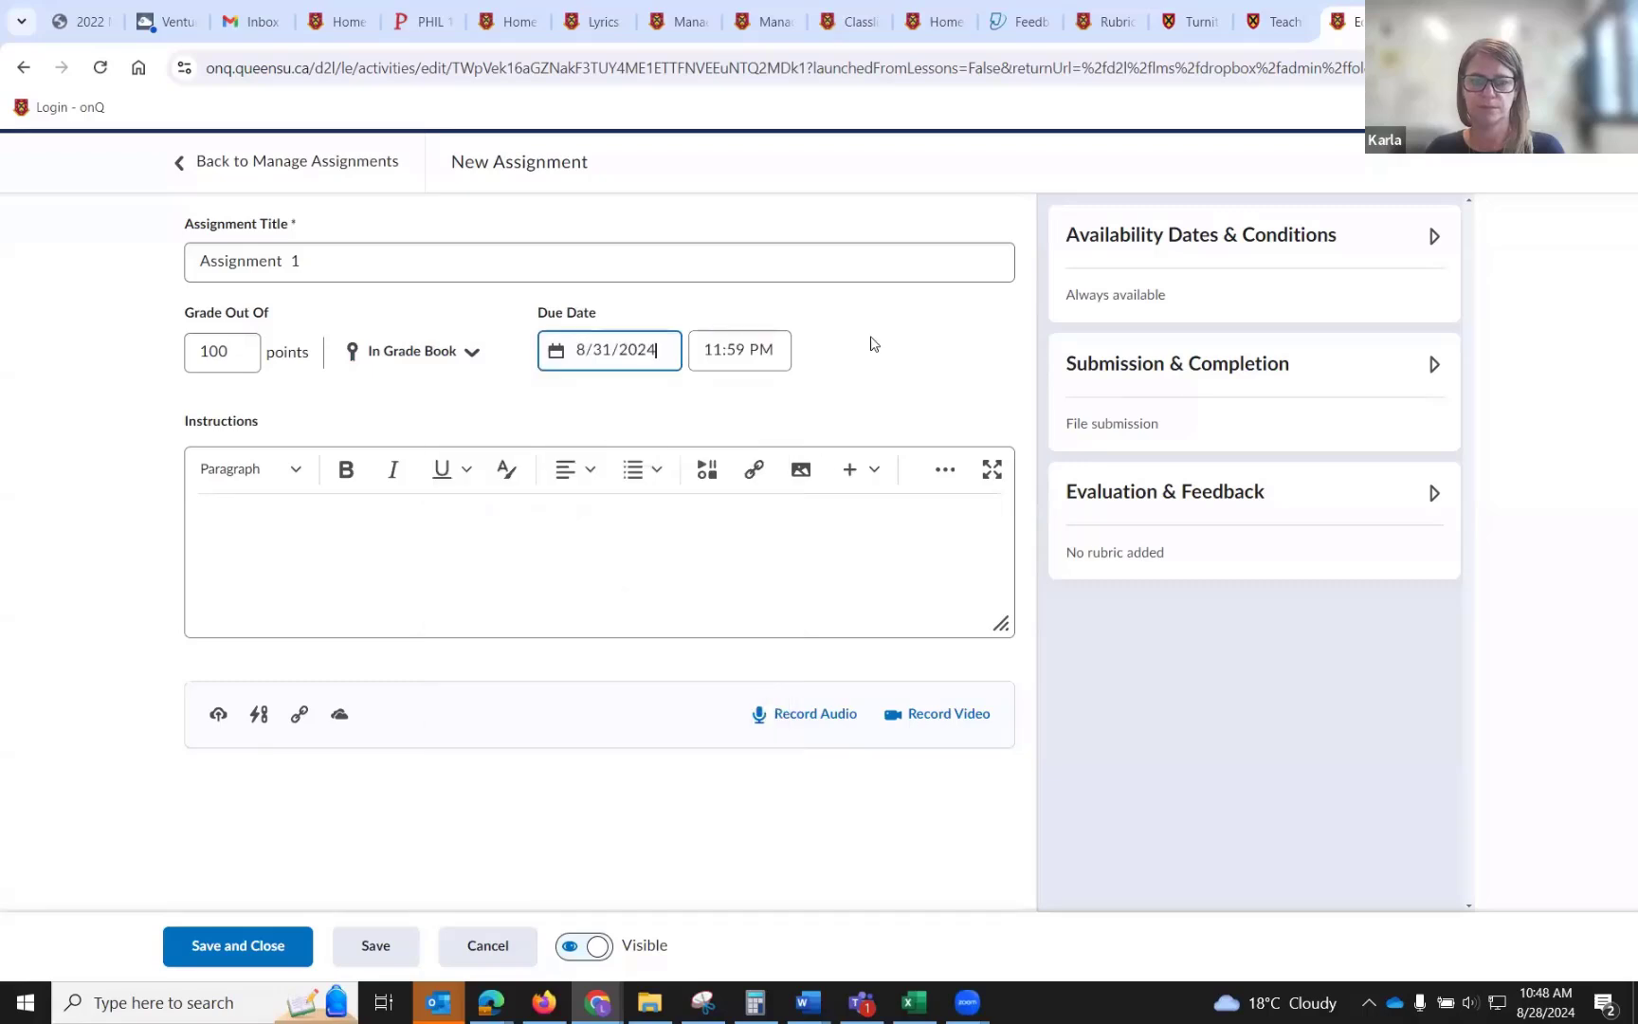
left_click(1436, 237)
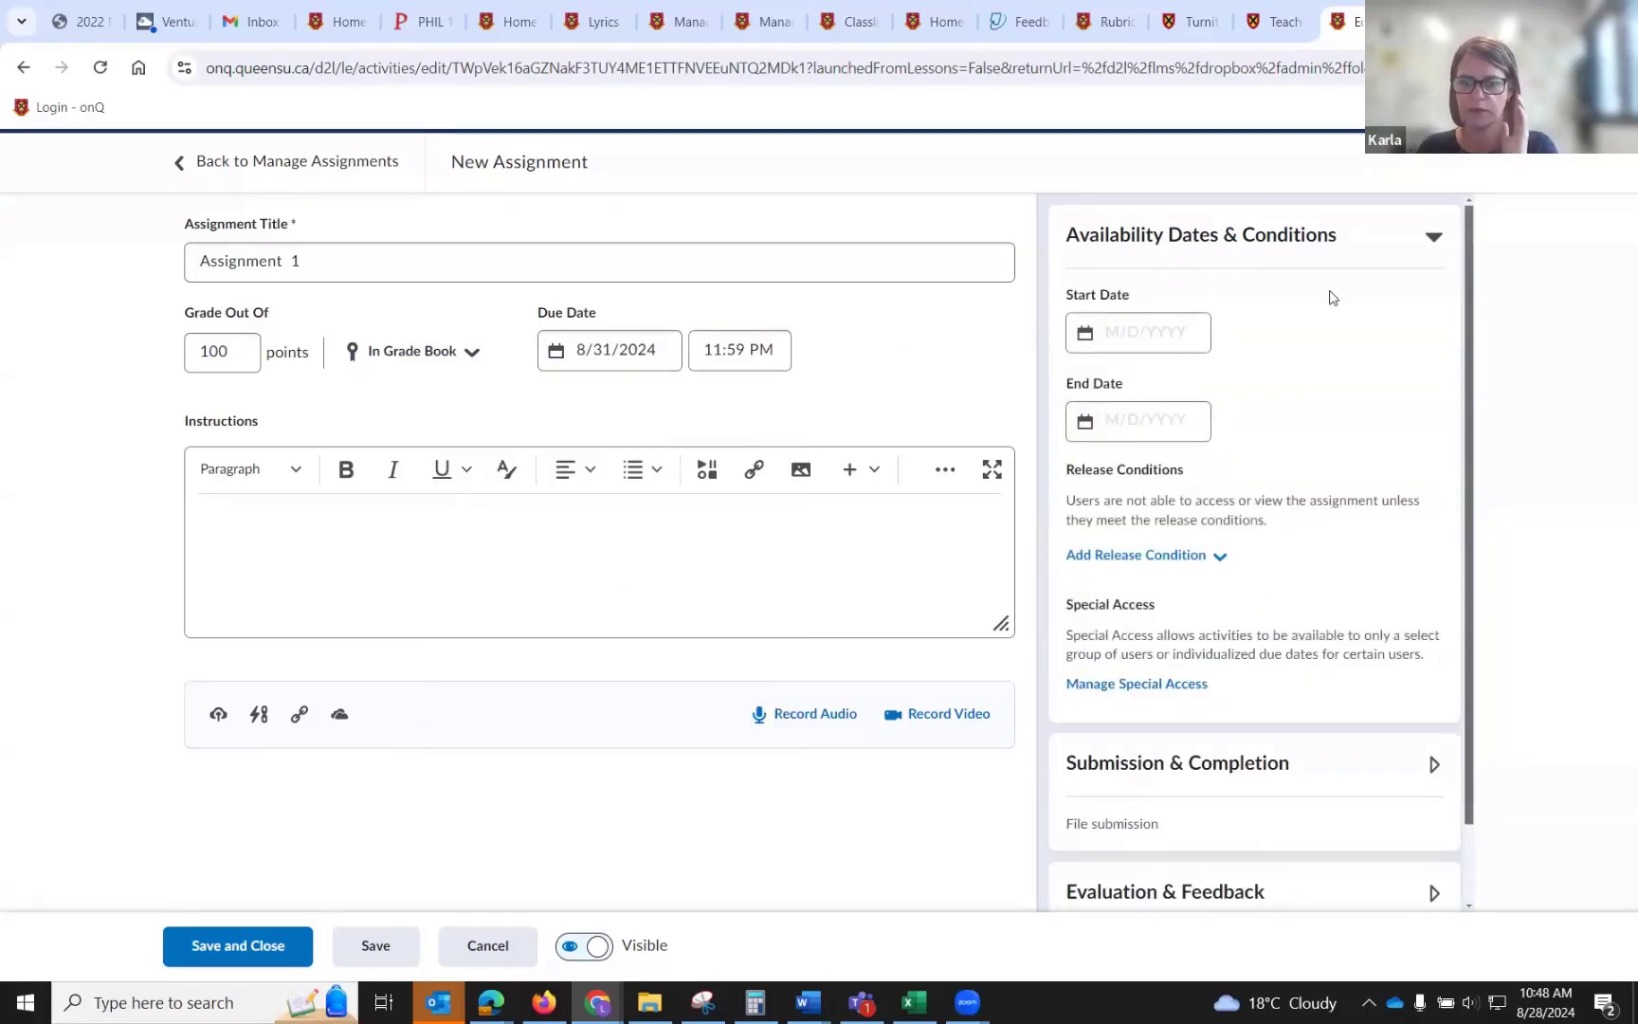
Examine the availability Start Date and End Date fields without entering dates.
left_click(1189, 326)
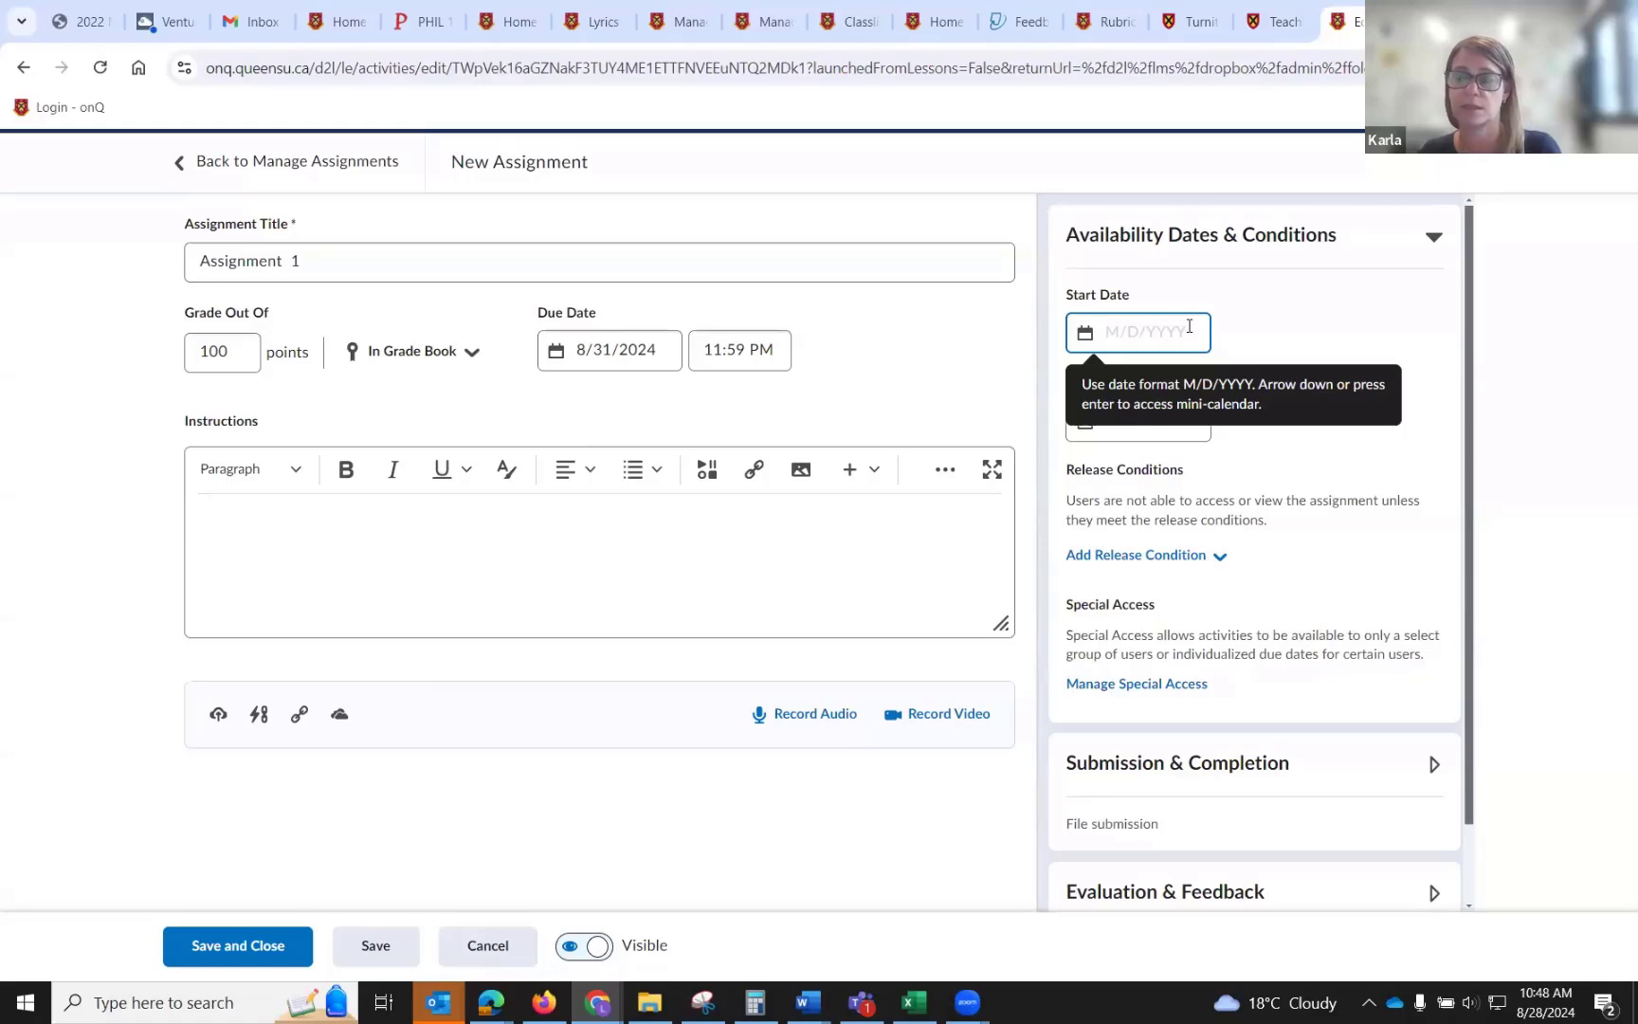
left_click(1404, 321)
left_click(1128, 418)
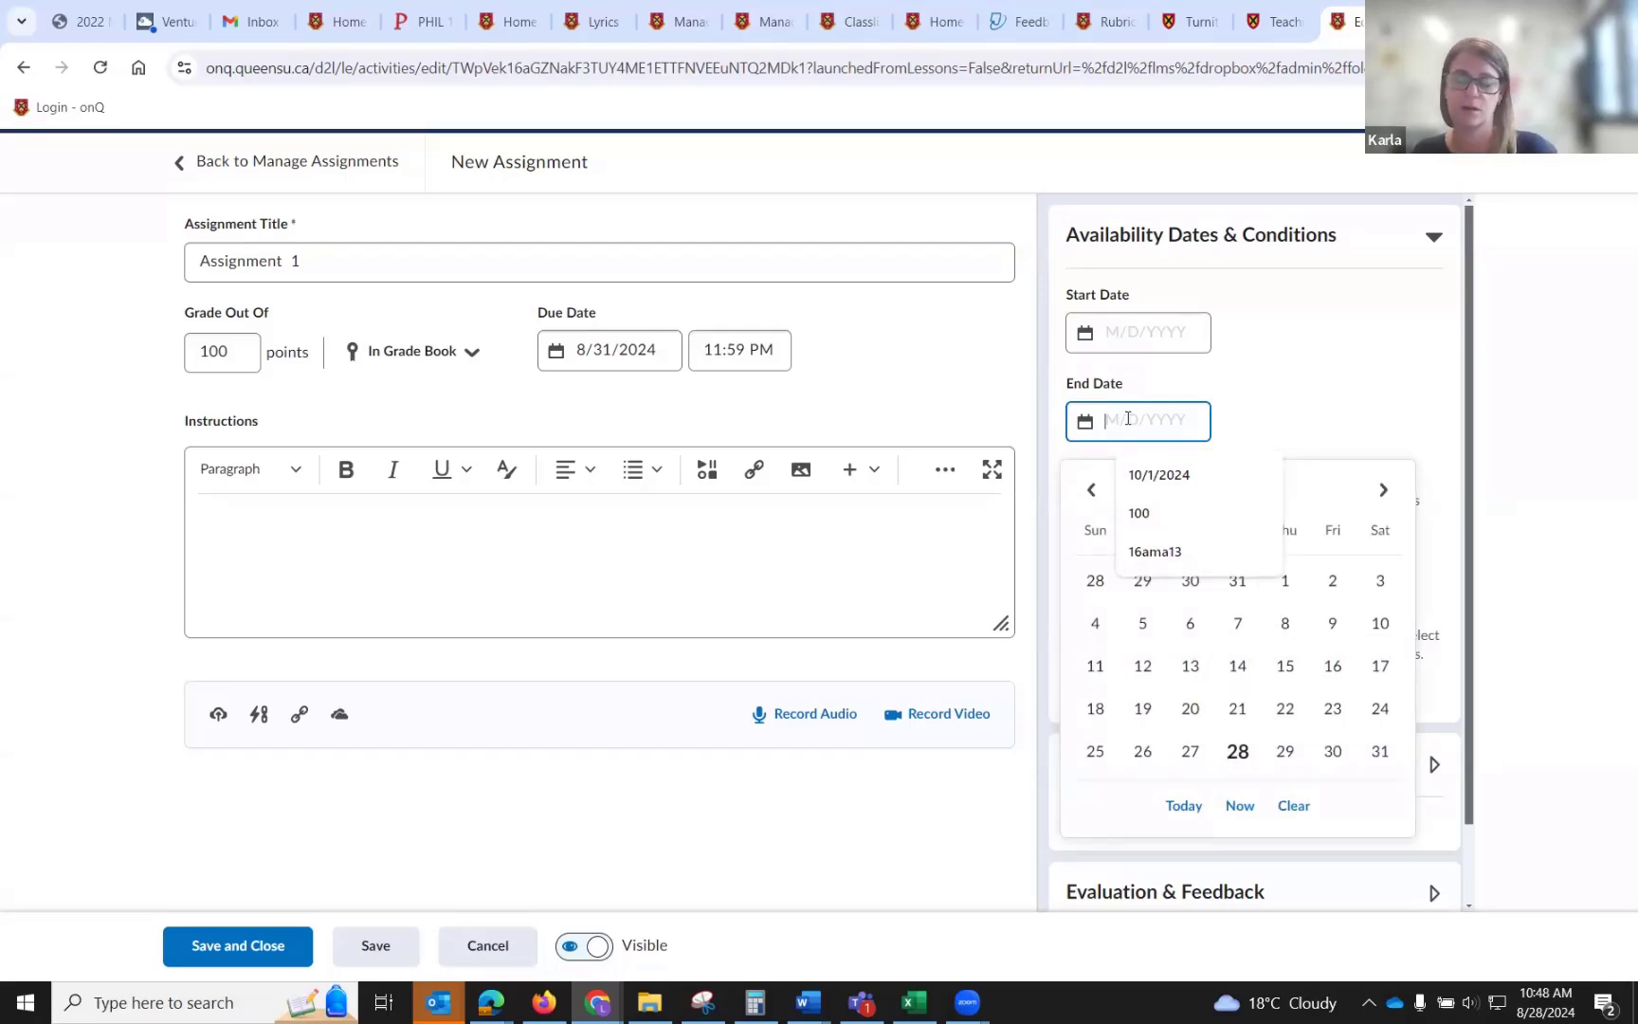
left_click(1389, 407)
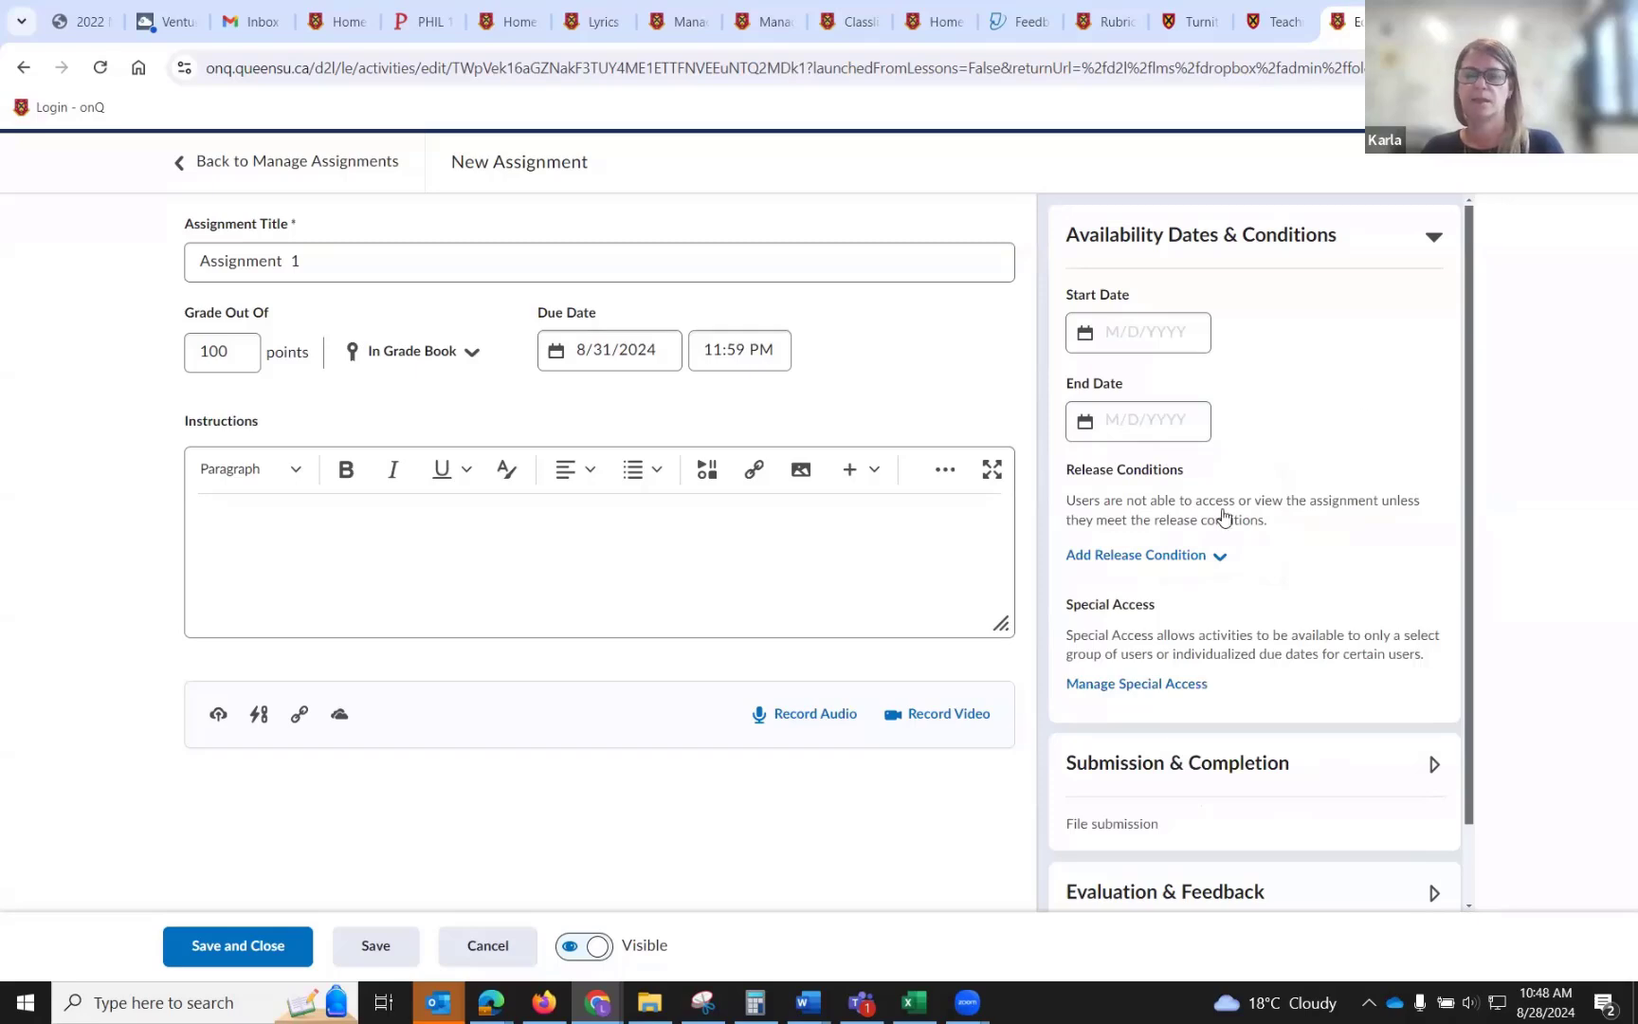
Add users to special access with a special due date of 9/25/2024.
left_click(1161, 686)
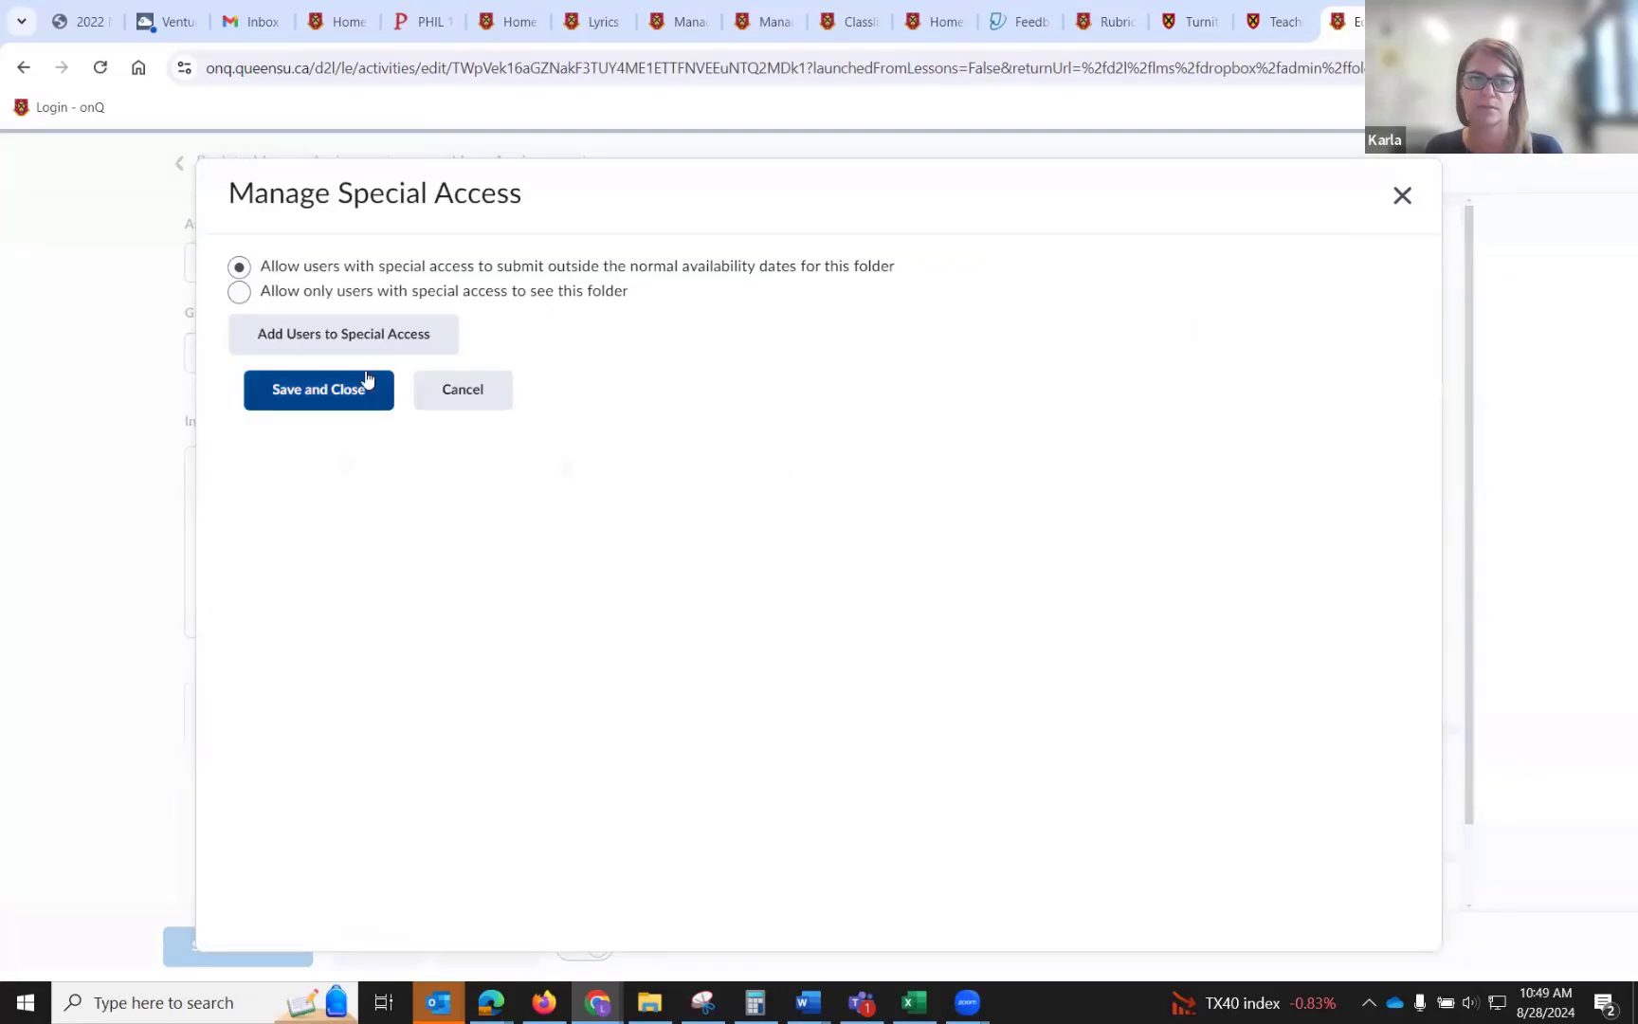
left_click(384, 345)
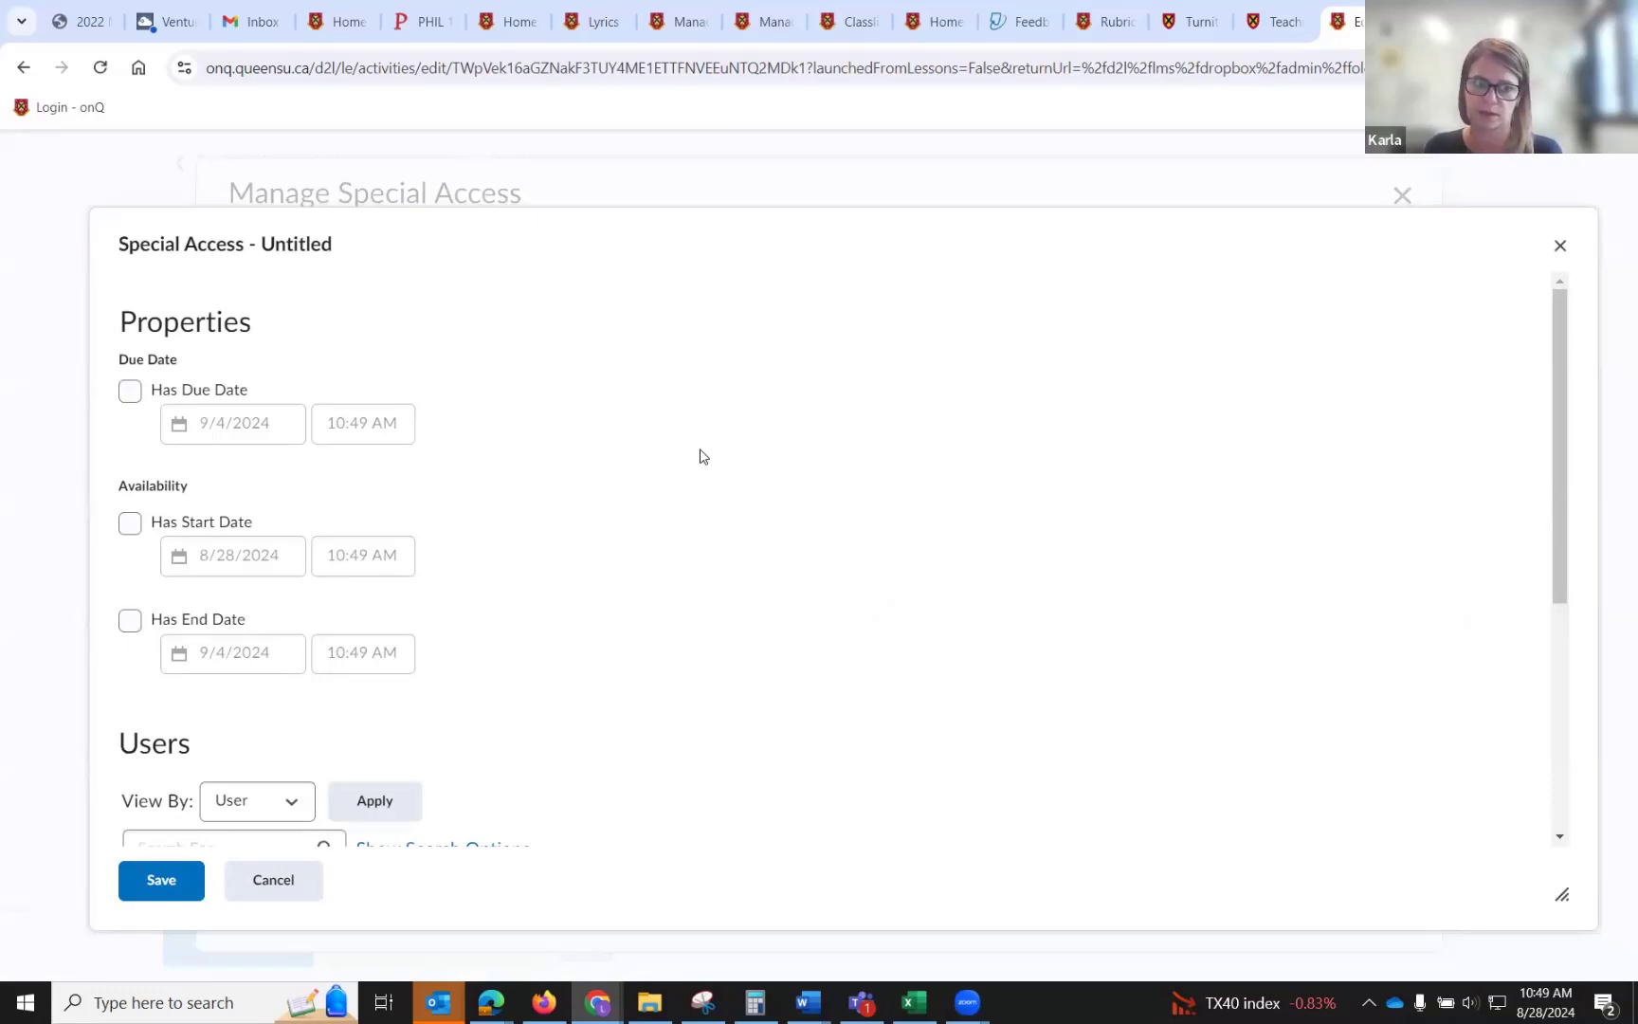
left_click(130, 391)
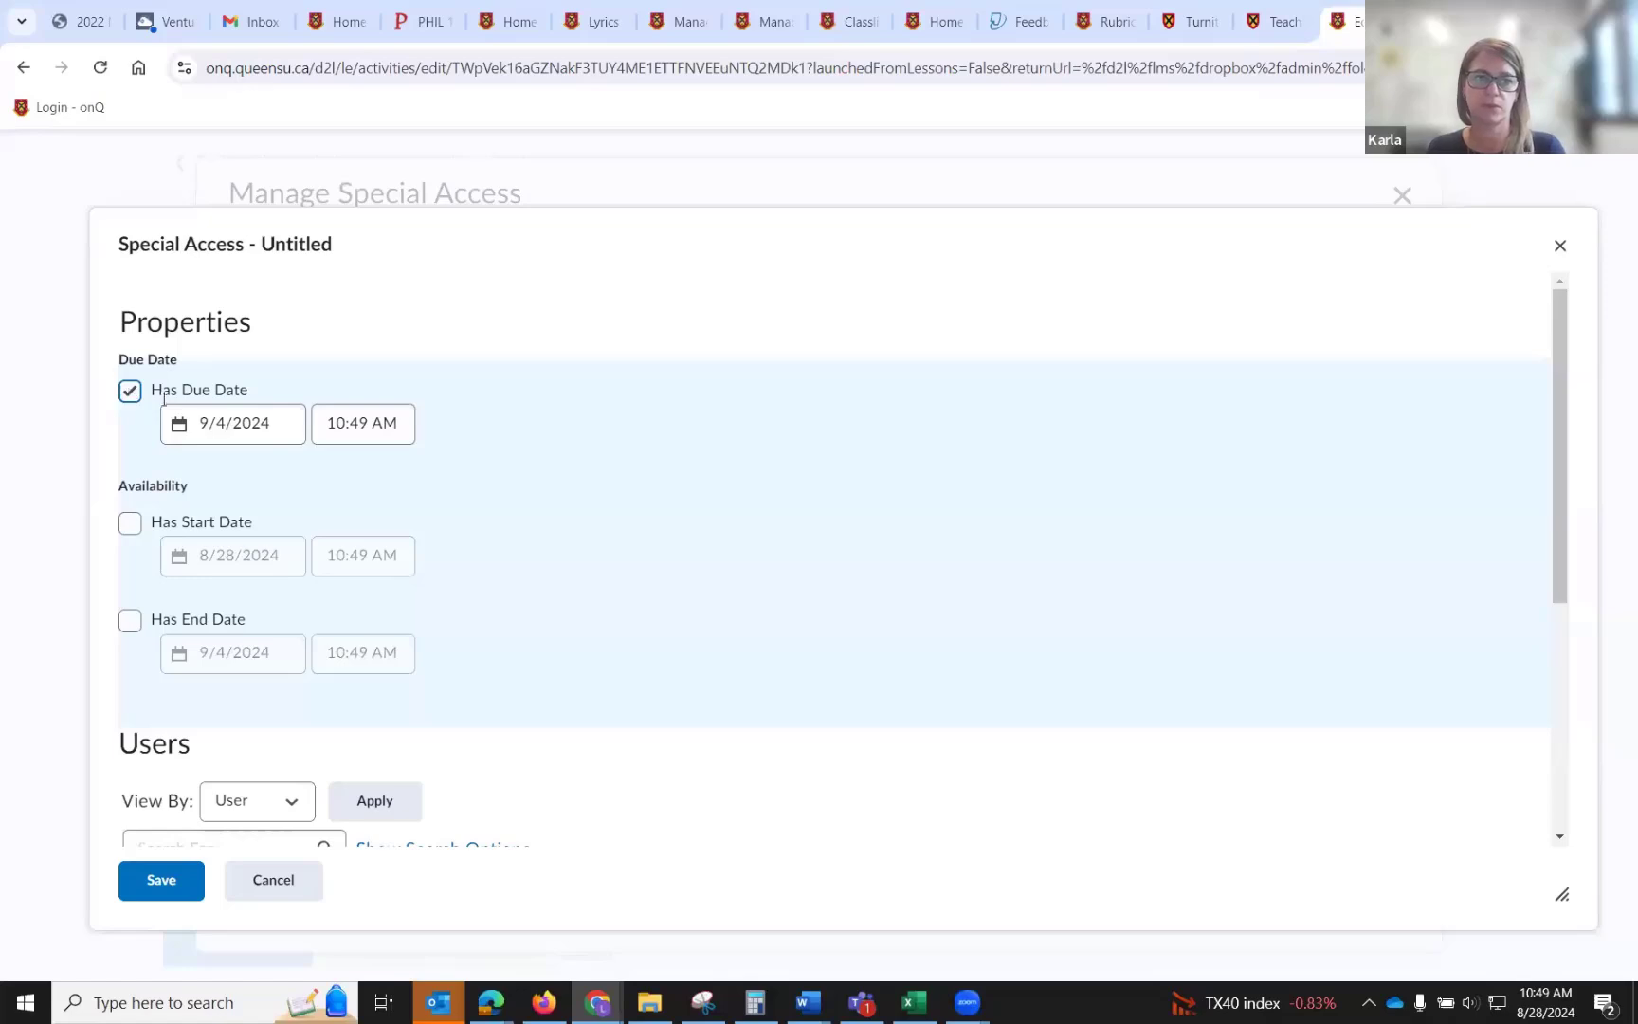
left_click(277, 433)
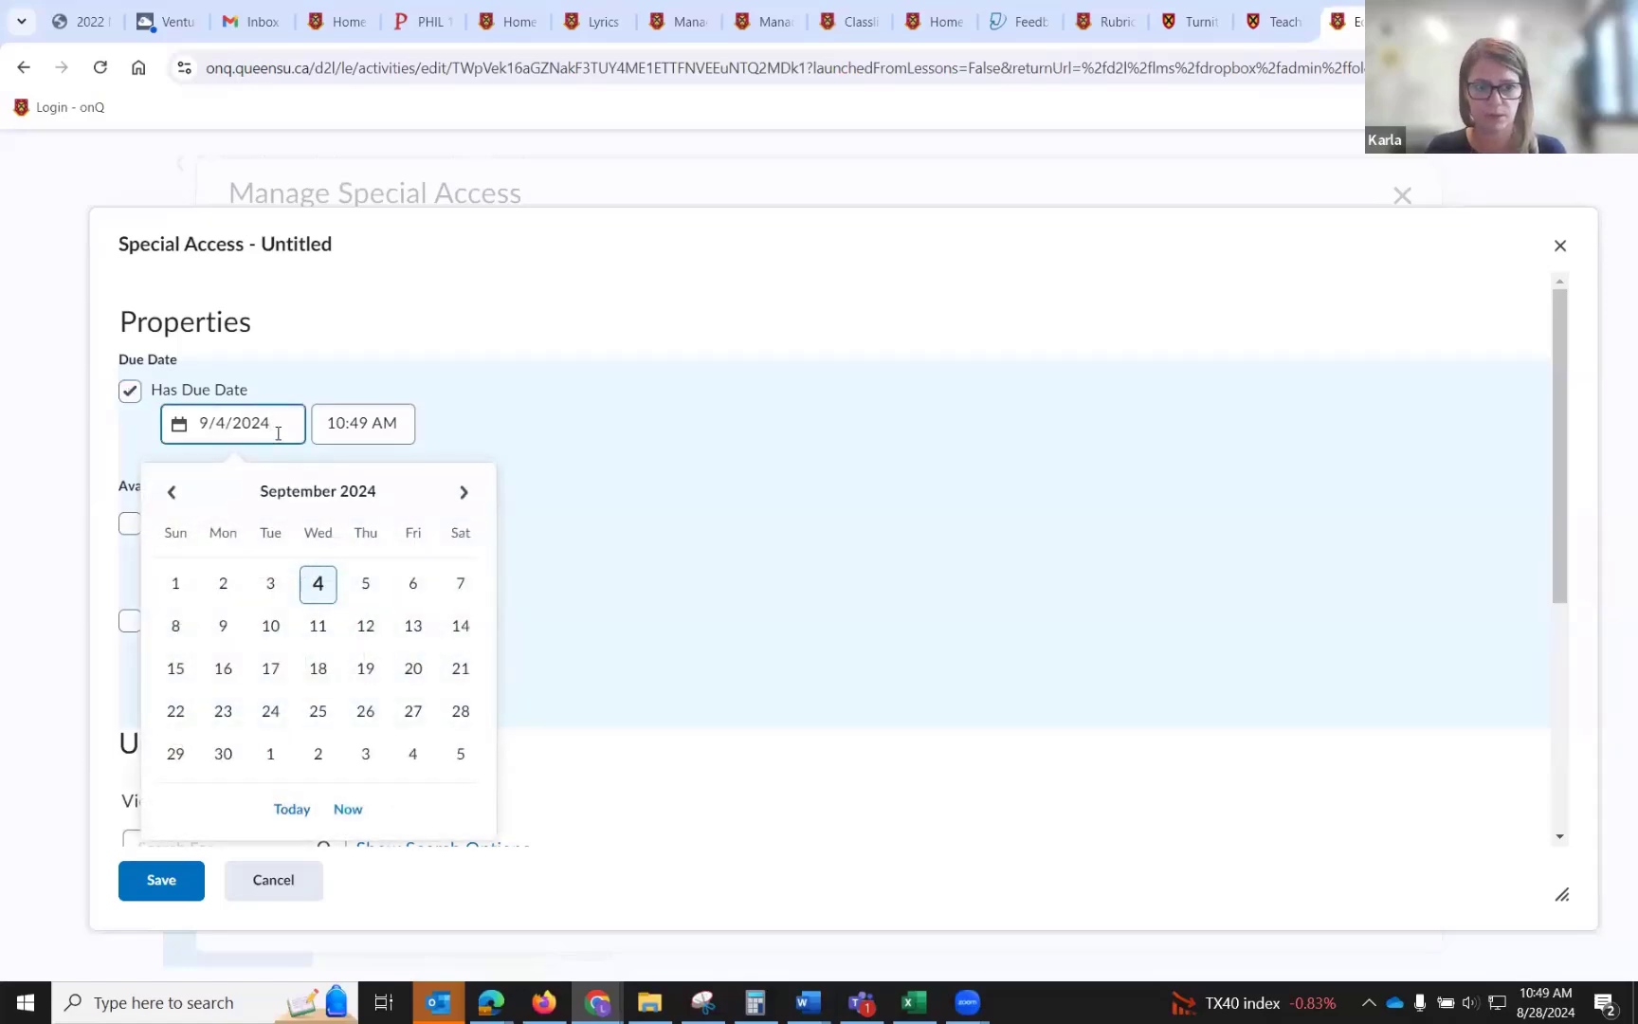
left_click(331, 715)
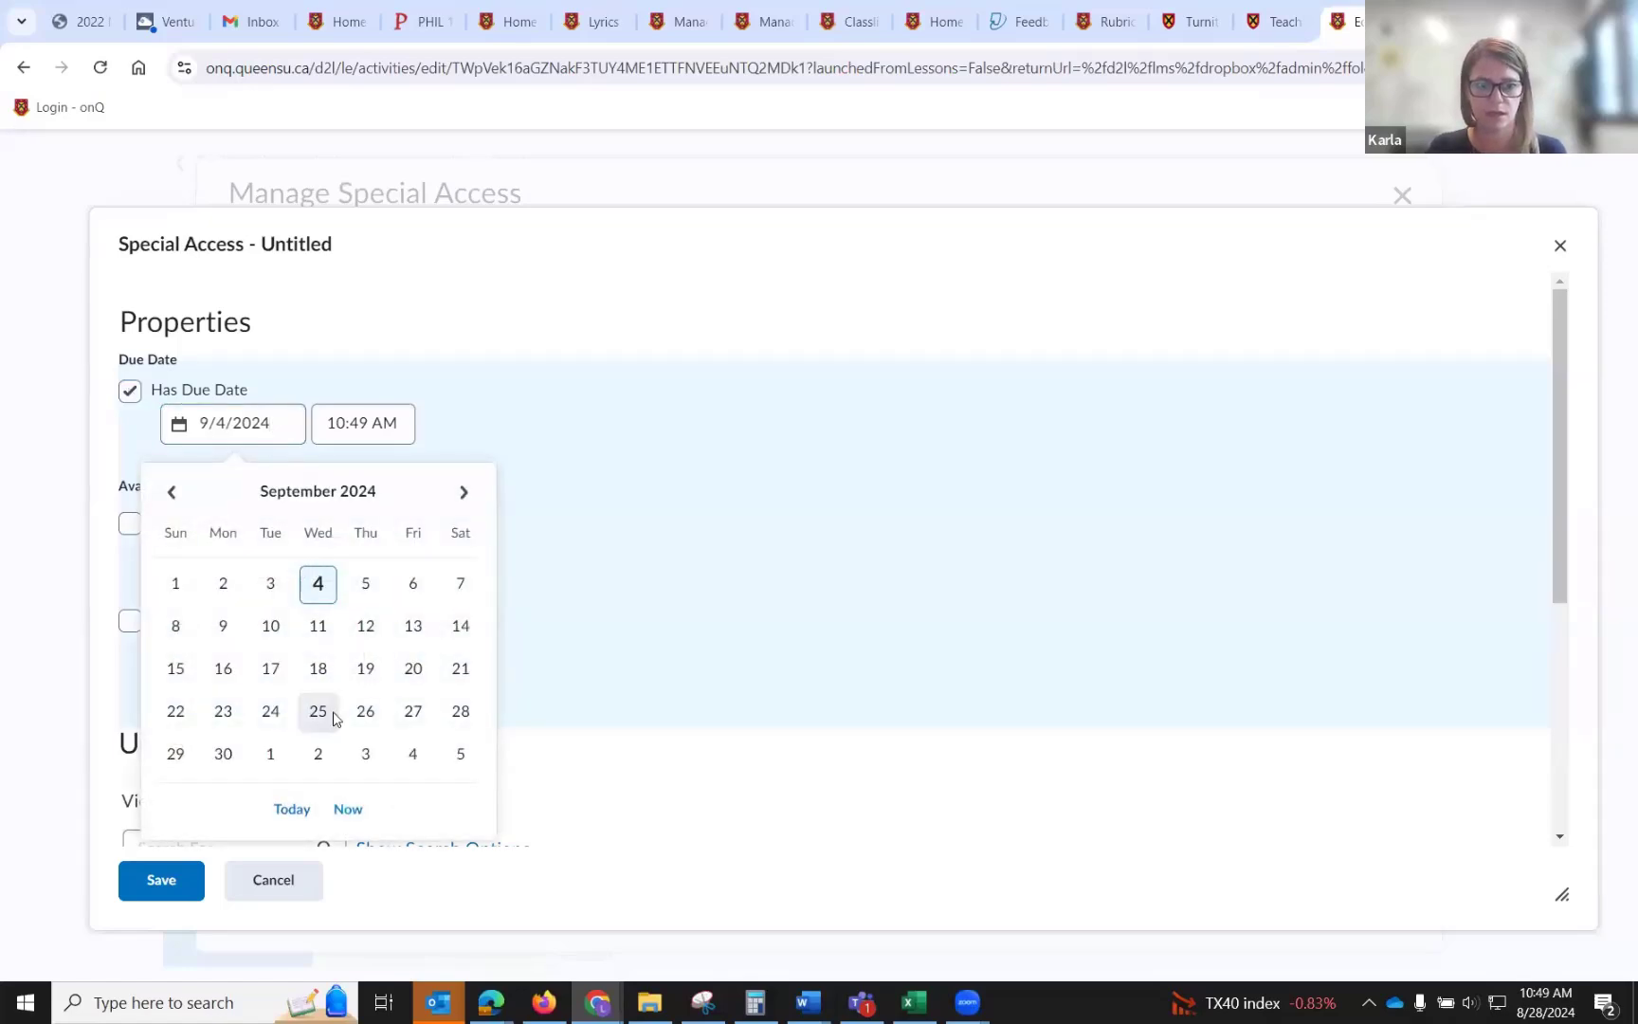
scroll(538, 574, "down", 4)
scroll(538, 574, "up", 4)
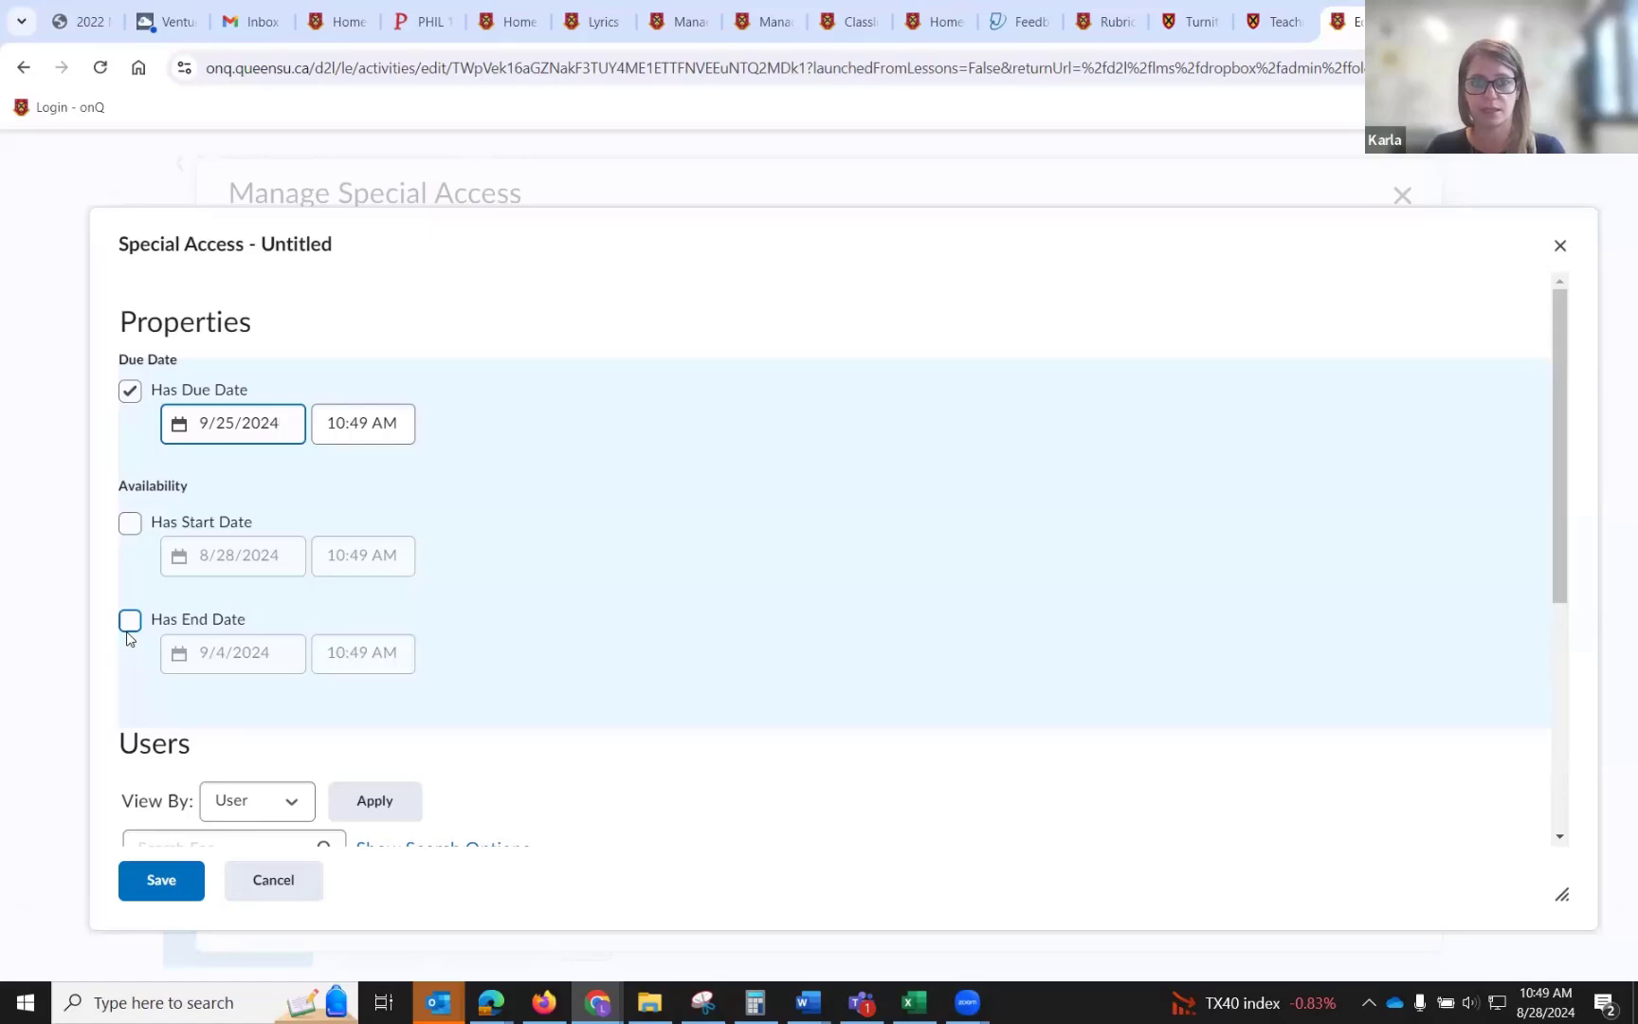
scroll(584, 567, "down", 5)
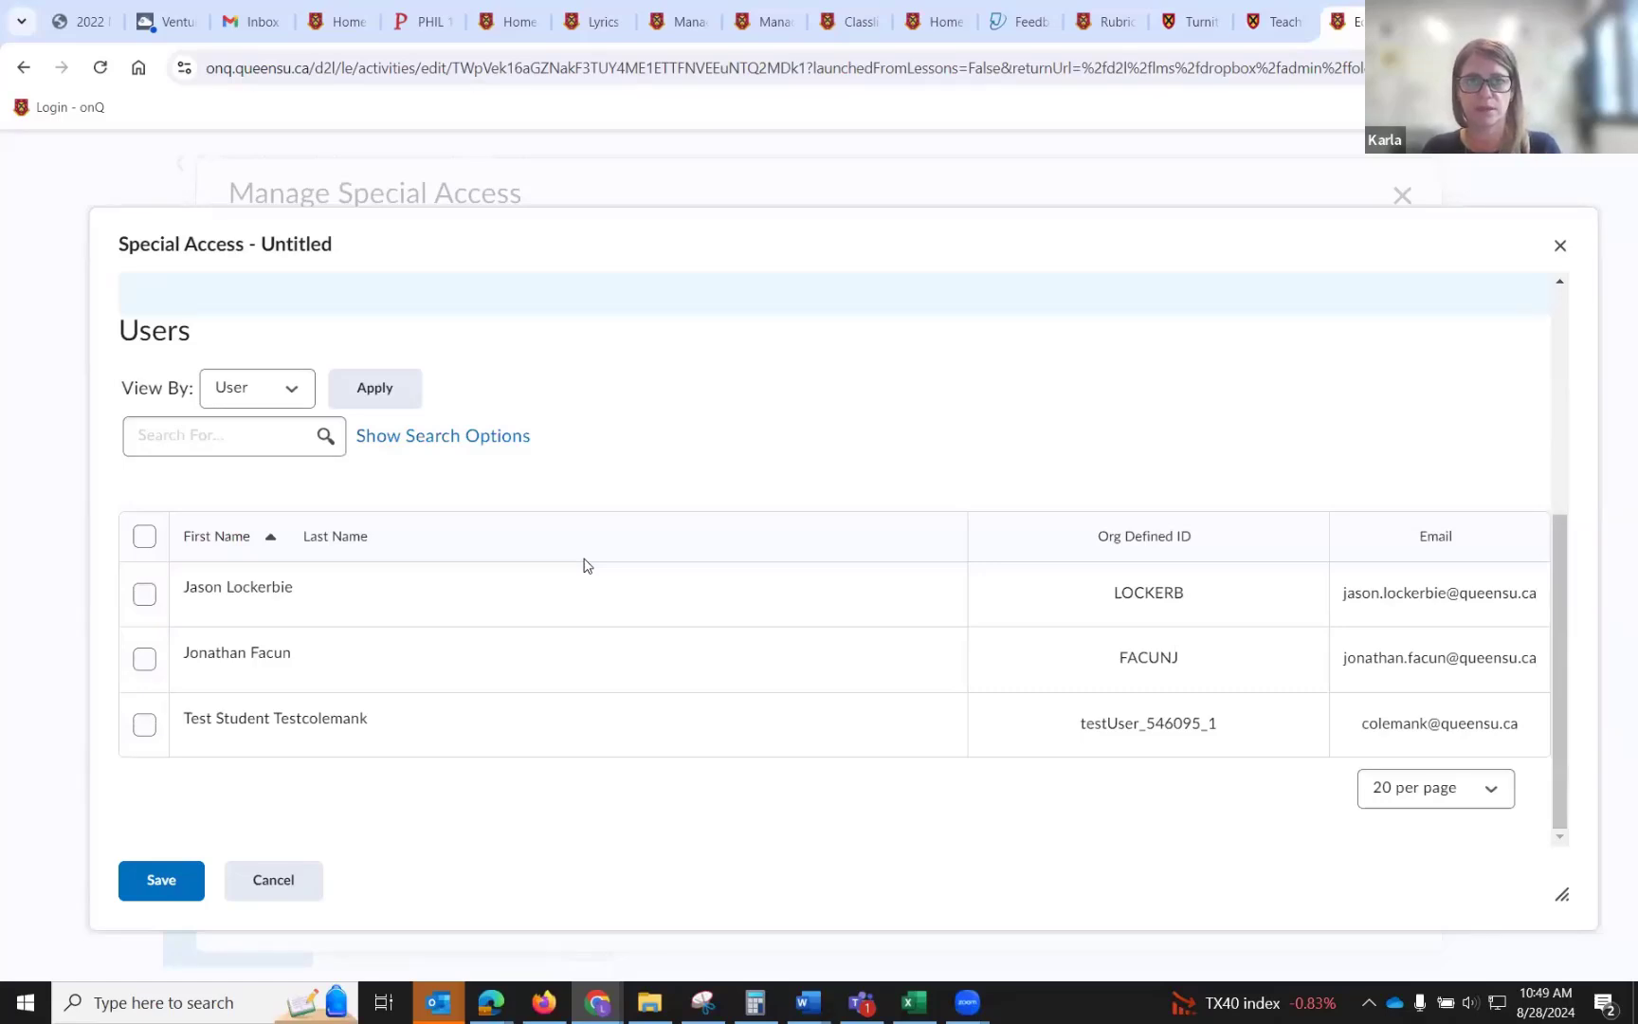
Select two students for the special access, save it and close the Manage Special Access dialog.
left_click(144, 724)
left_click(144, 658)
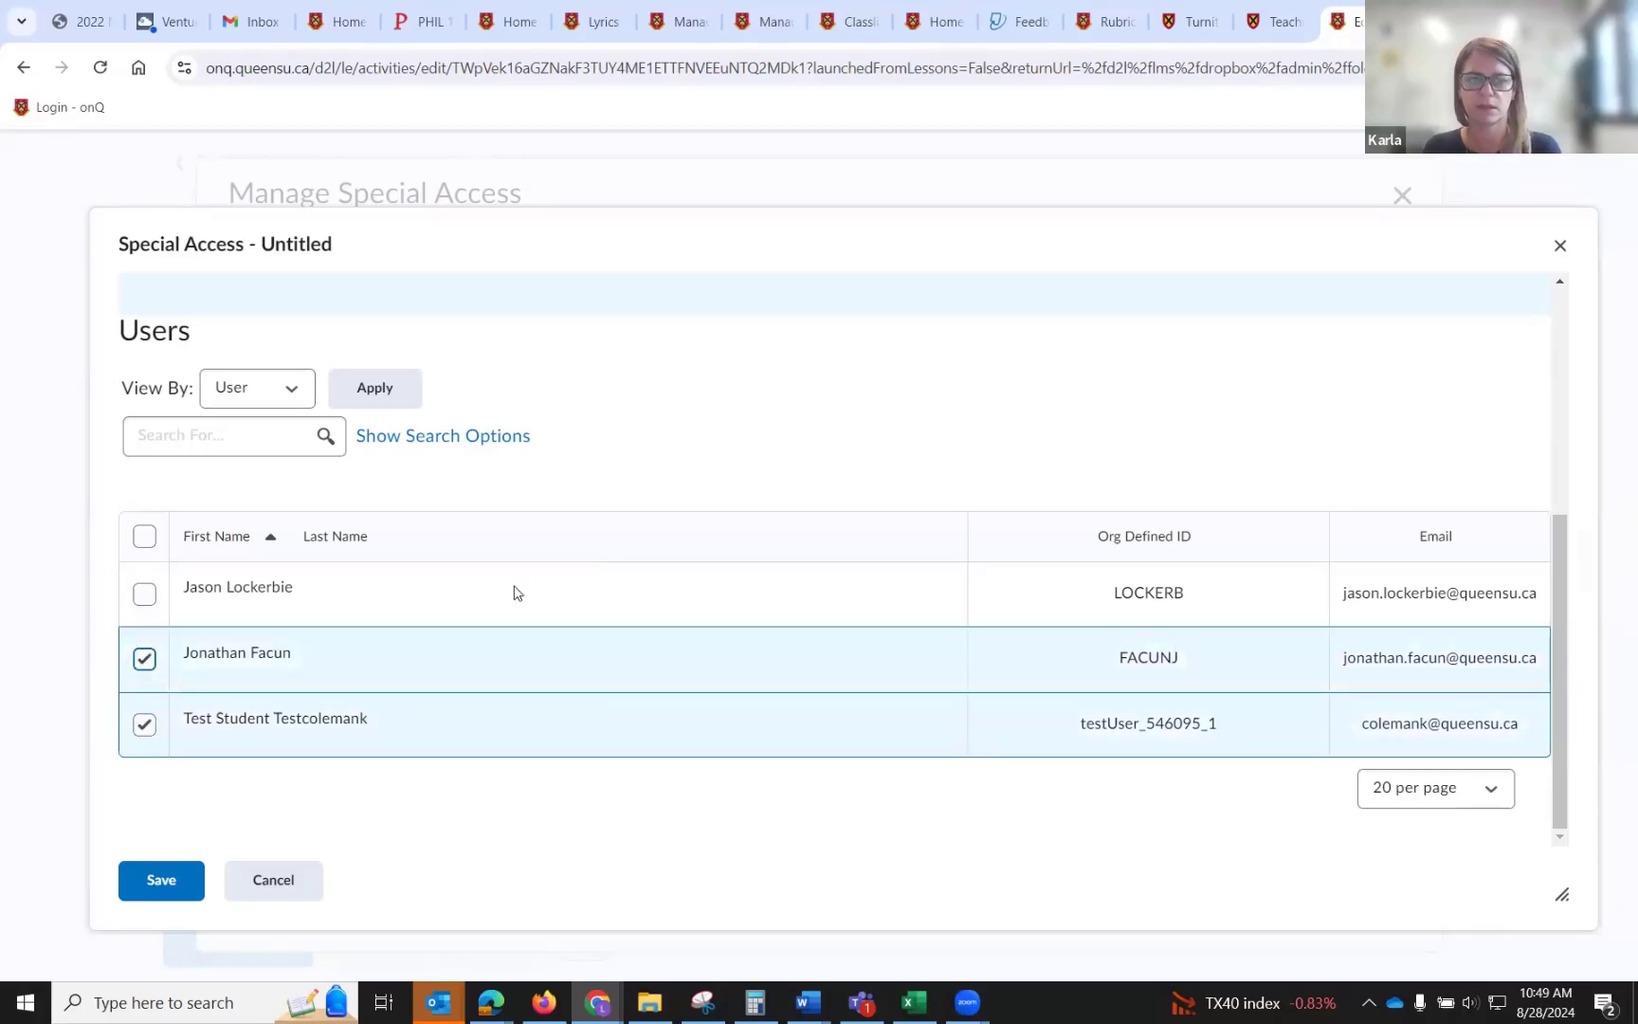
scroll(603, 552, "up", 3)
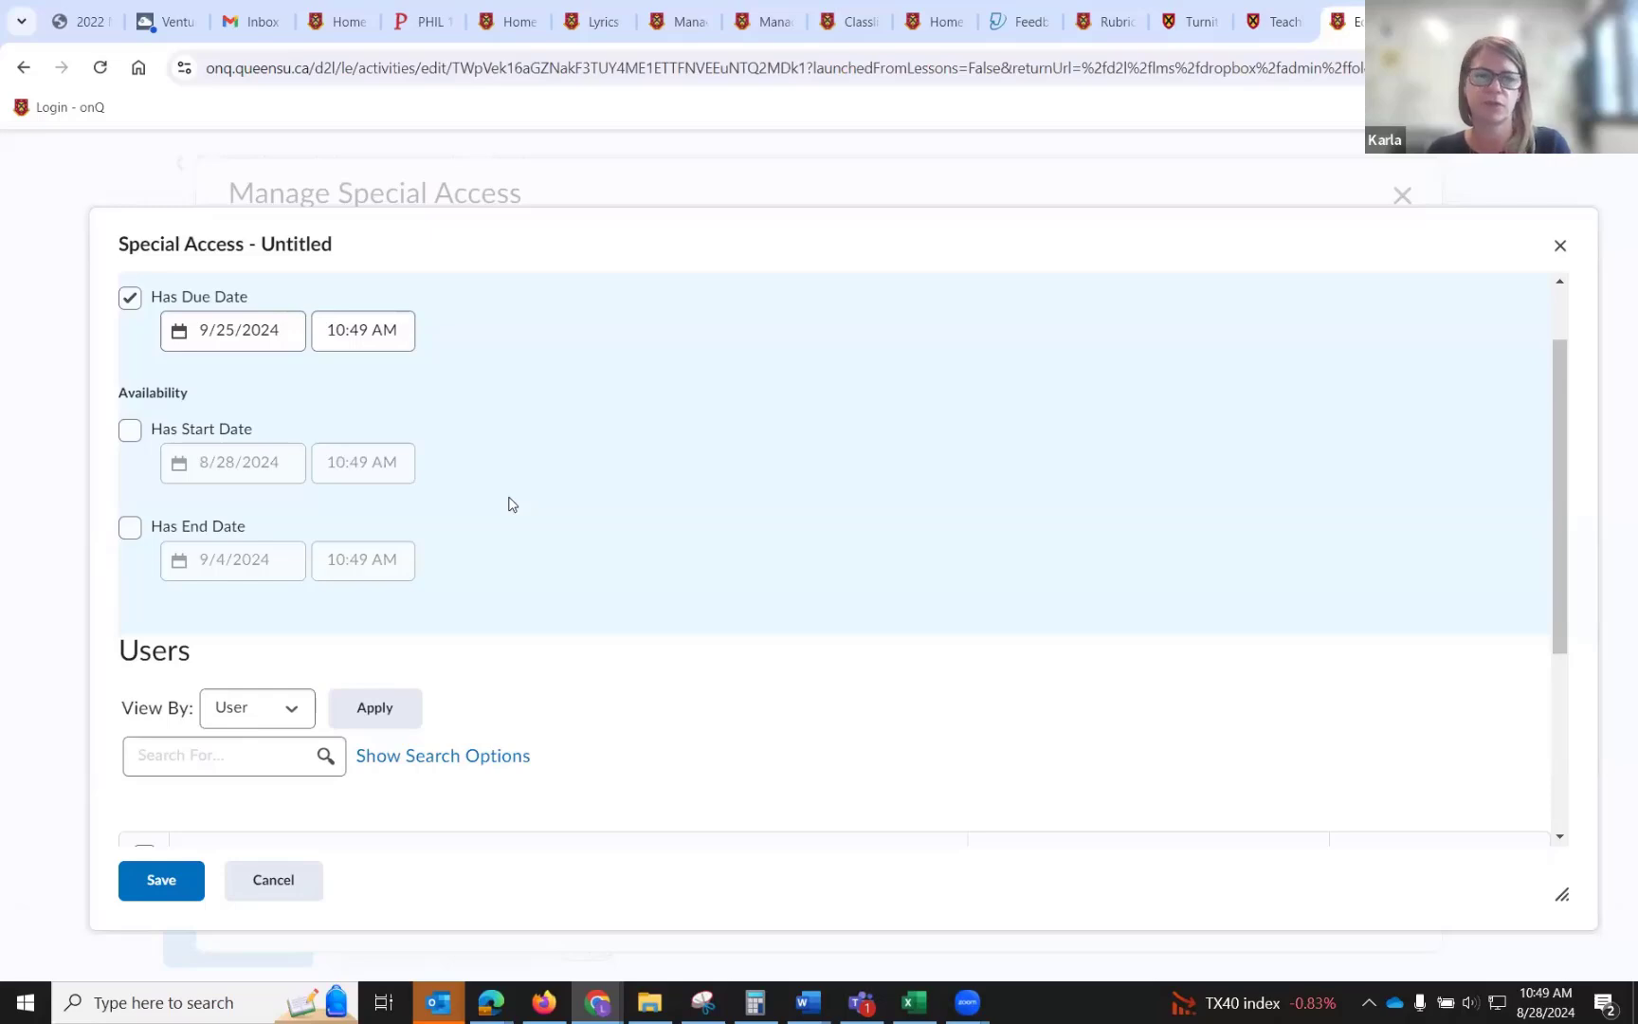
scroll(509, 503, "down", 3)
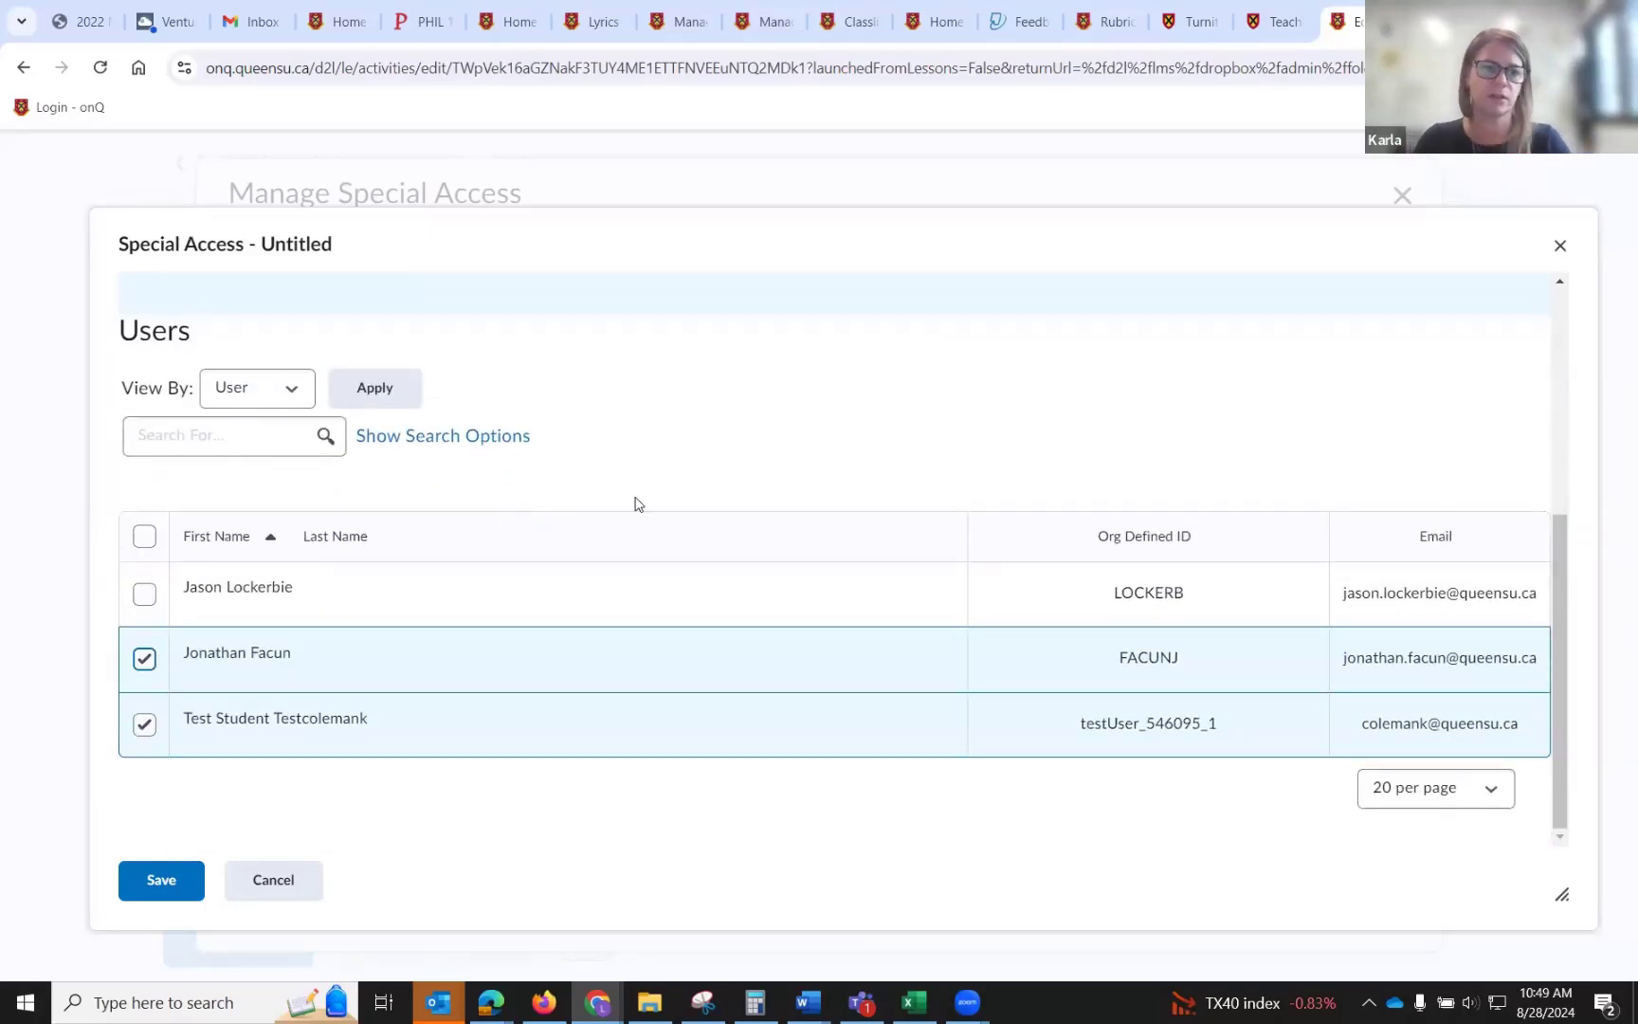
scroll(640, 504, "up", 3)
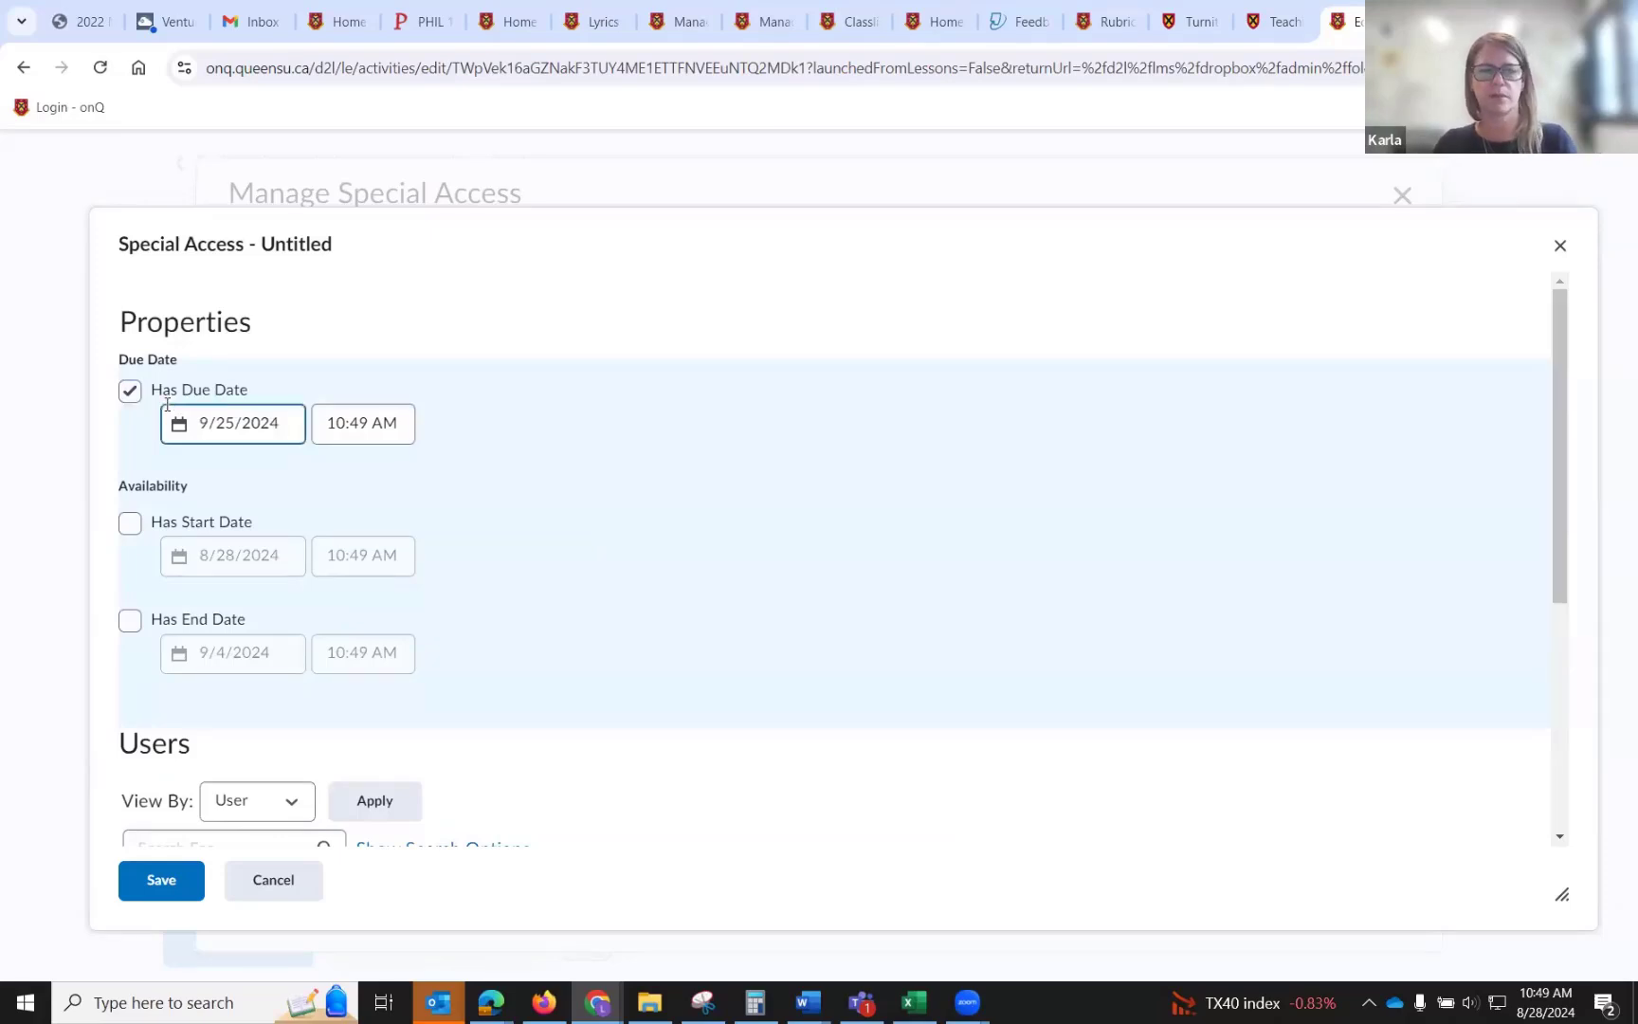
scroll(746, 411, "down", 1)
scroll(746, 410, "down", 5)
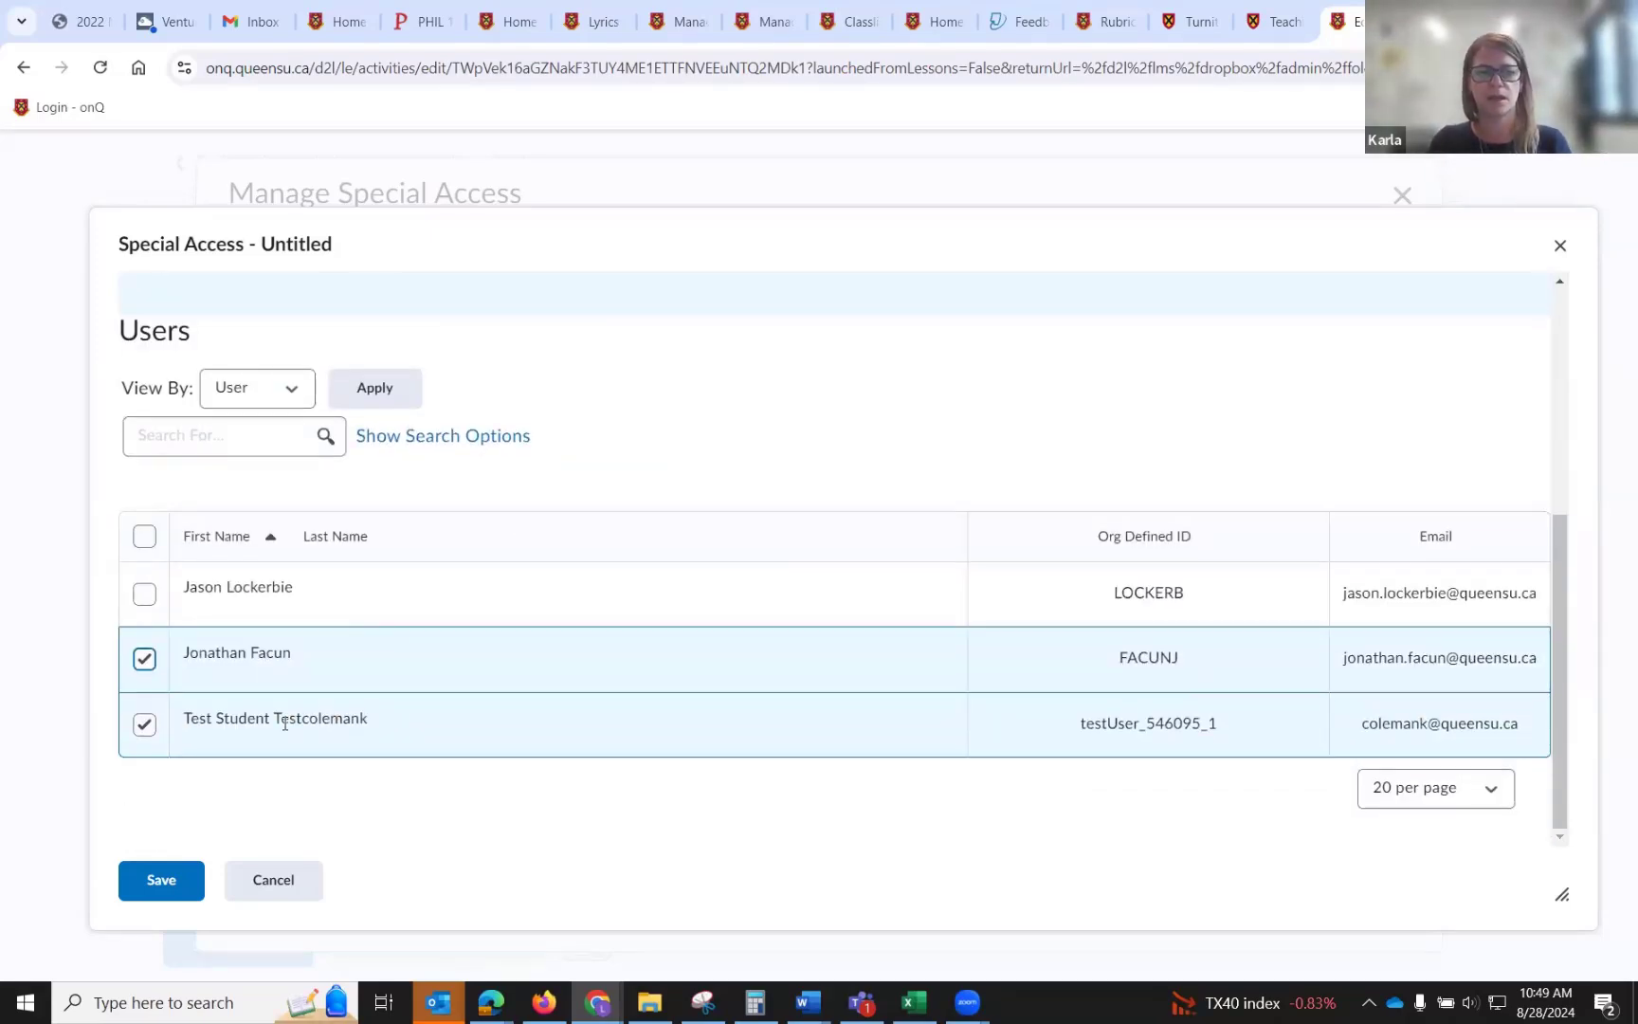
left_click(133, 895)
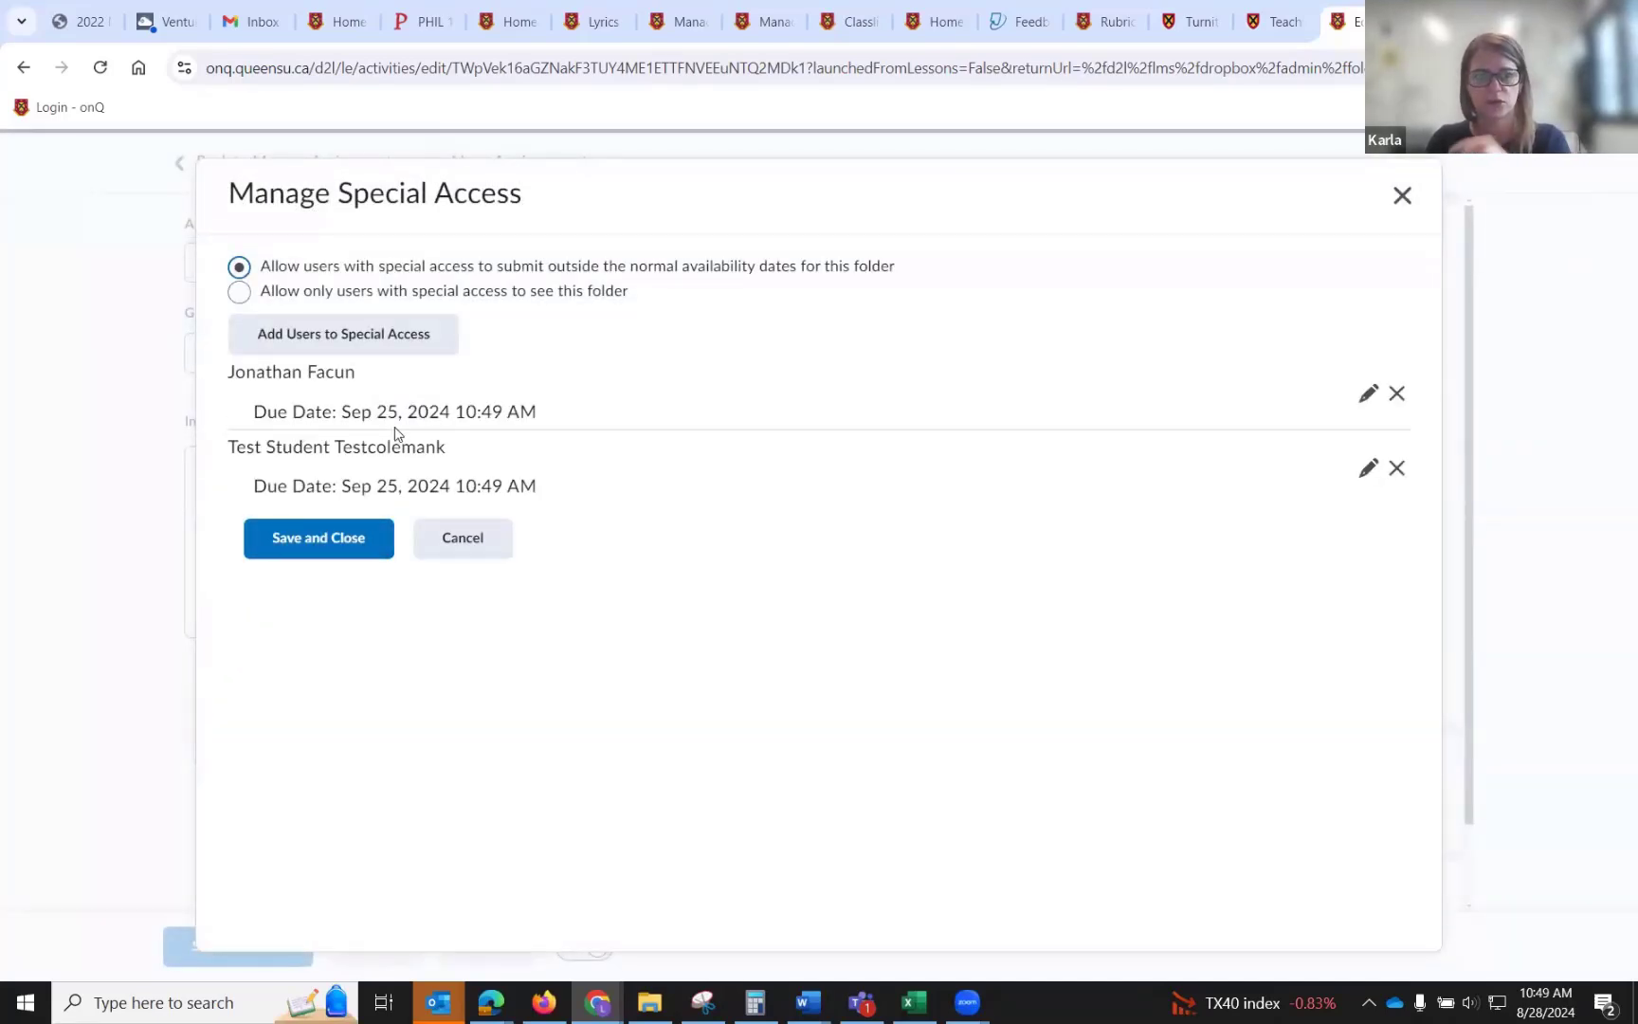
left_click(382, 530)
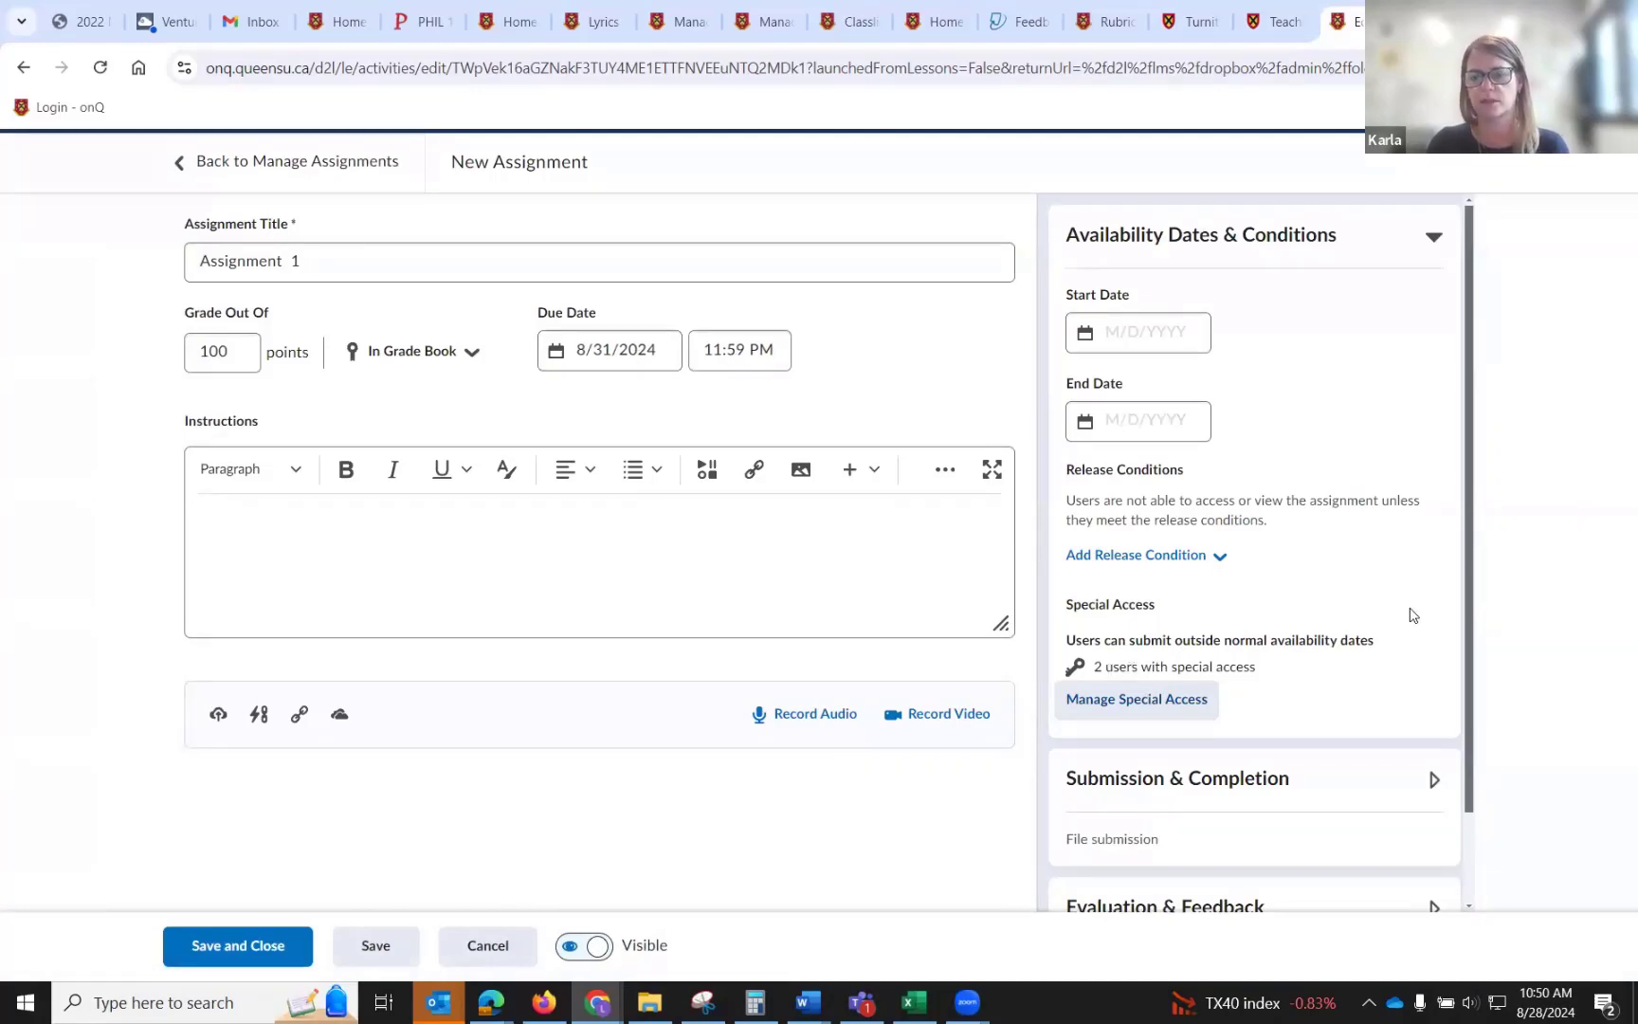
Expand Submission & Completion and review the submission type options, keeping File submission.
scroll(1393, 612, "down", 2)
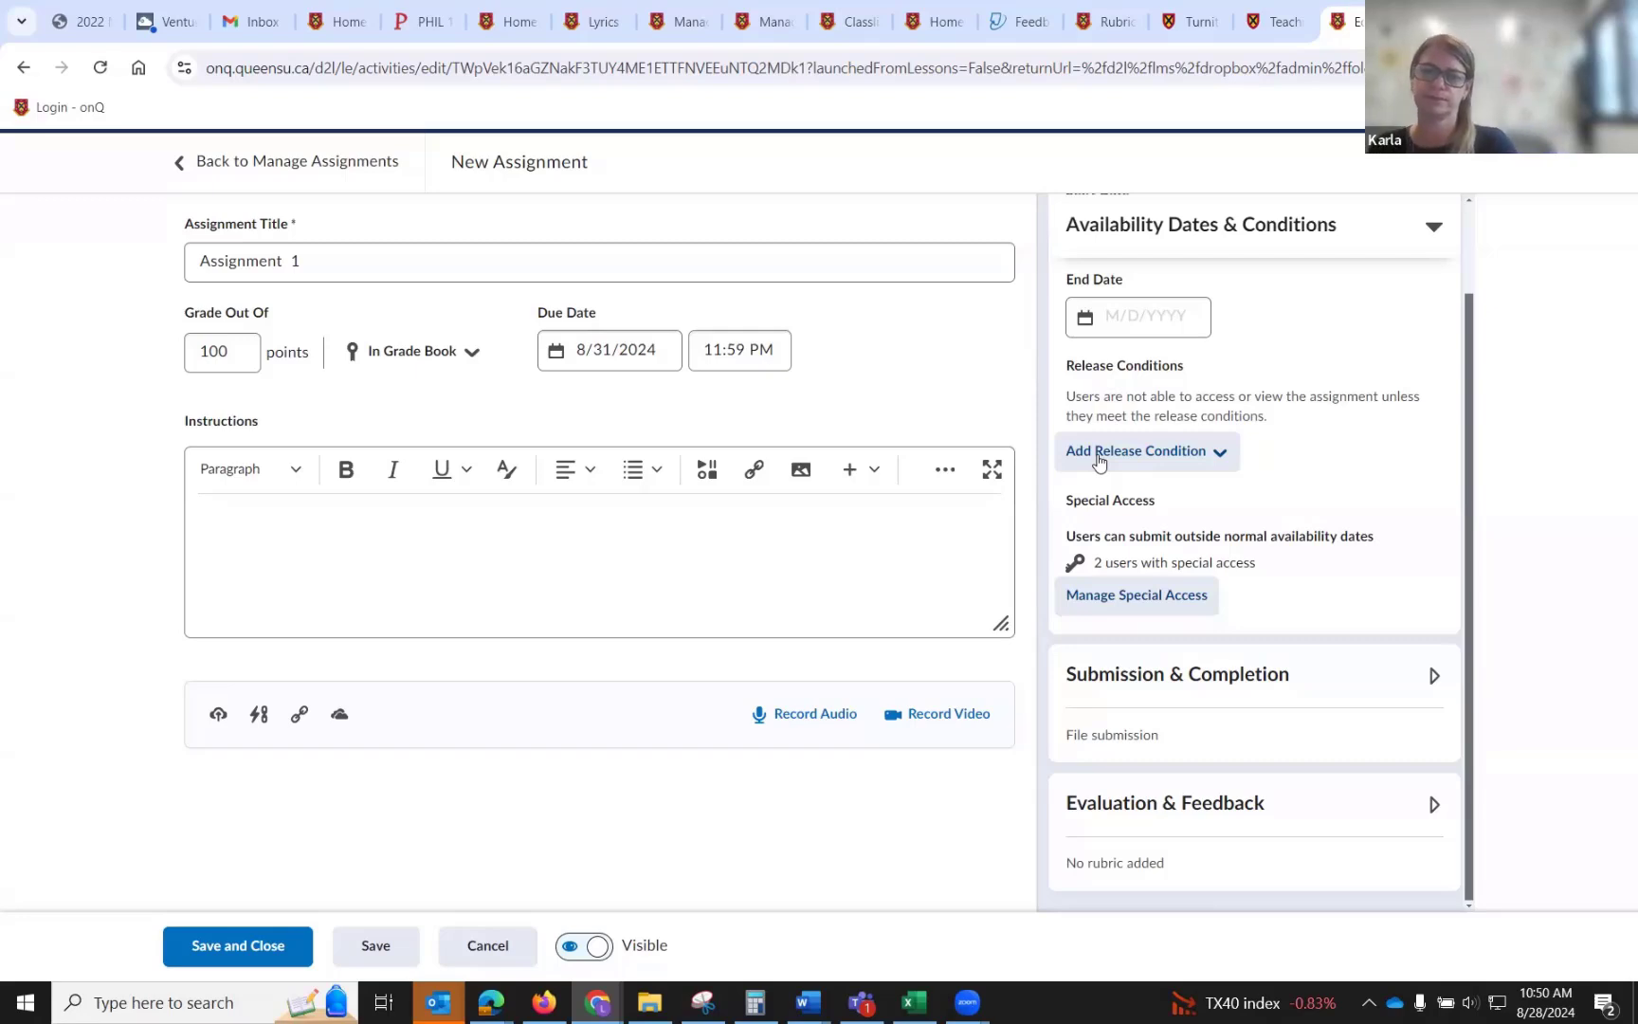
left_click(1435, 675)
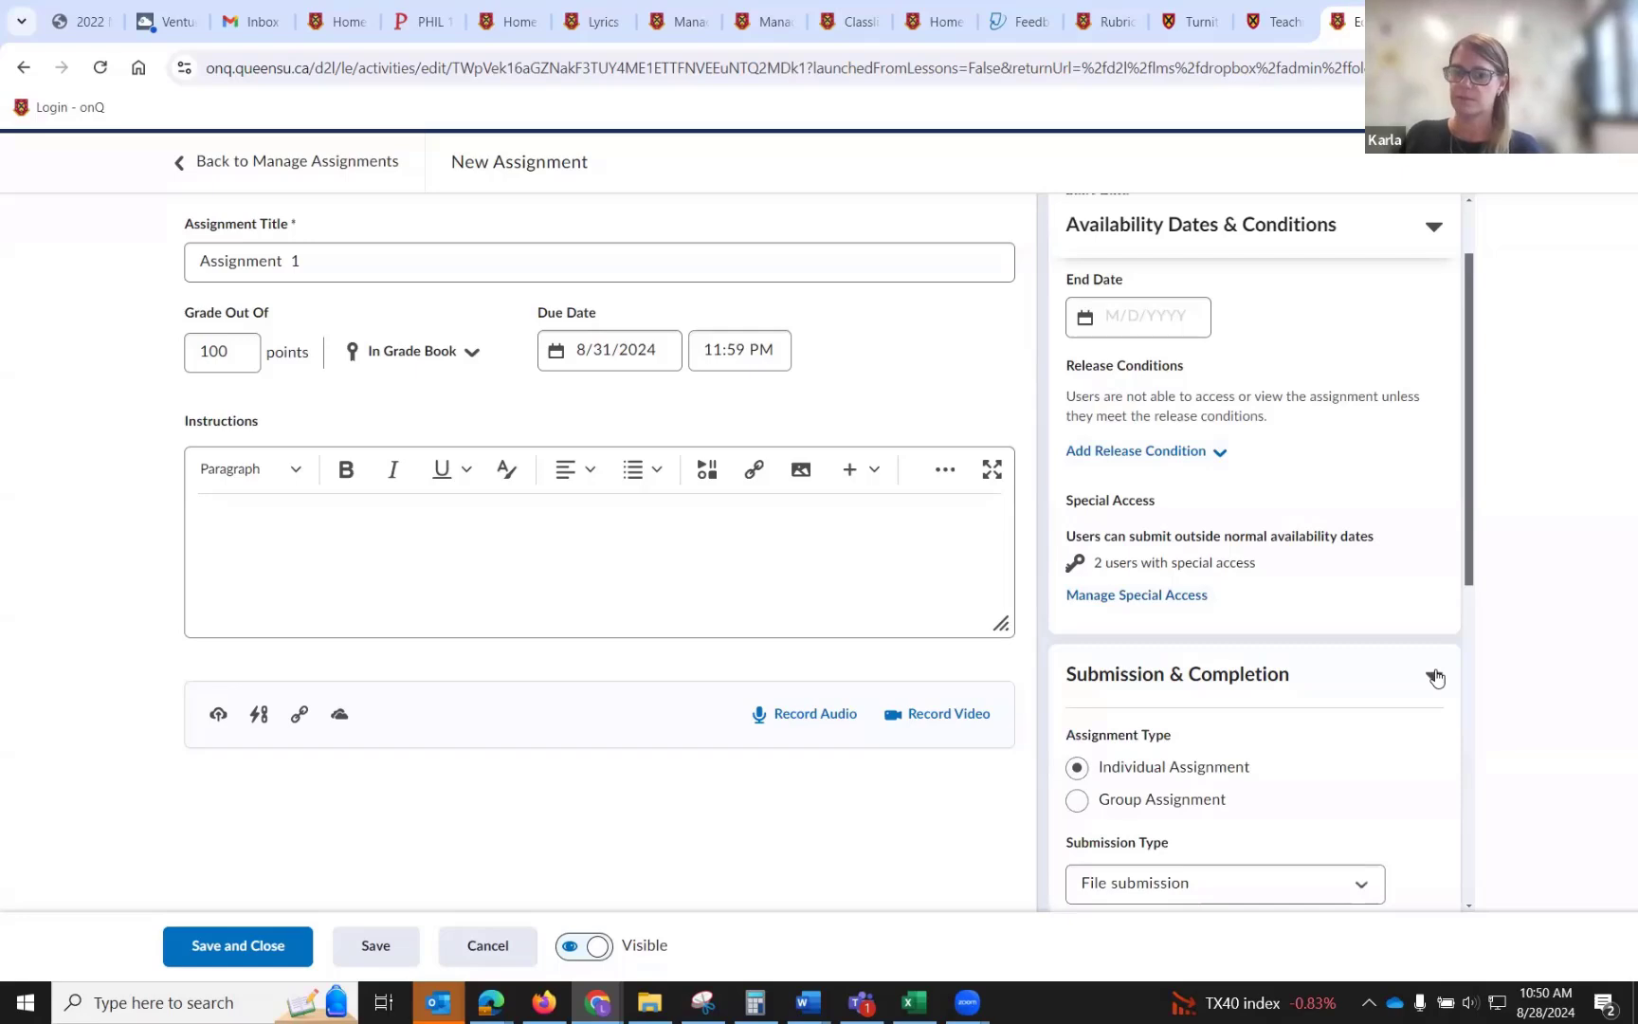
scroll(1436, 675, "down", 2)
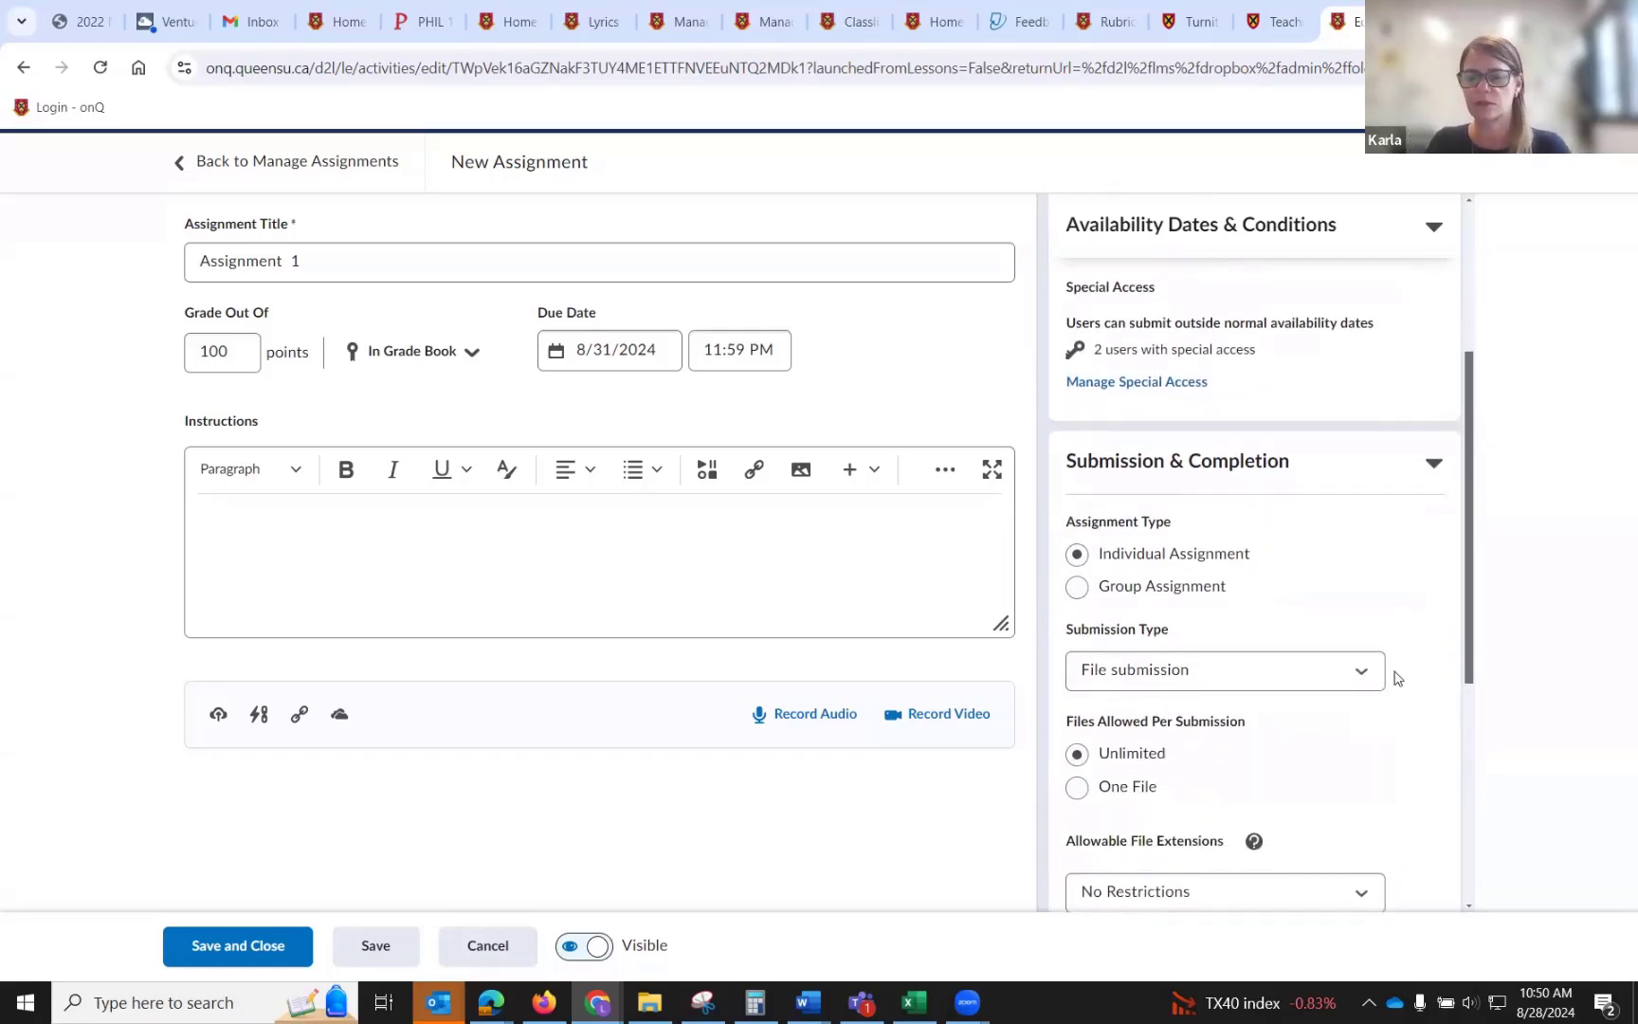
left_click(1355, 673)
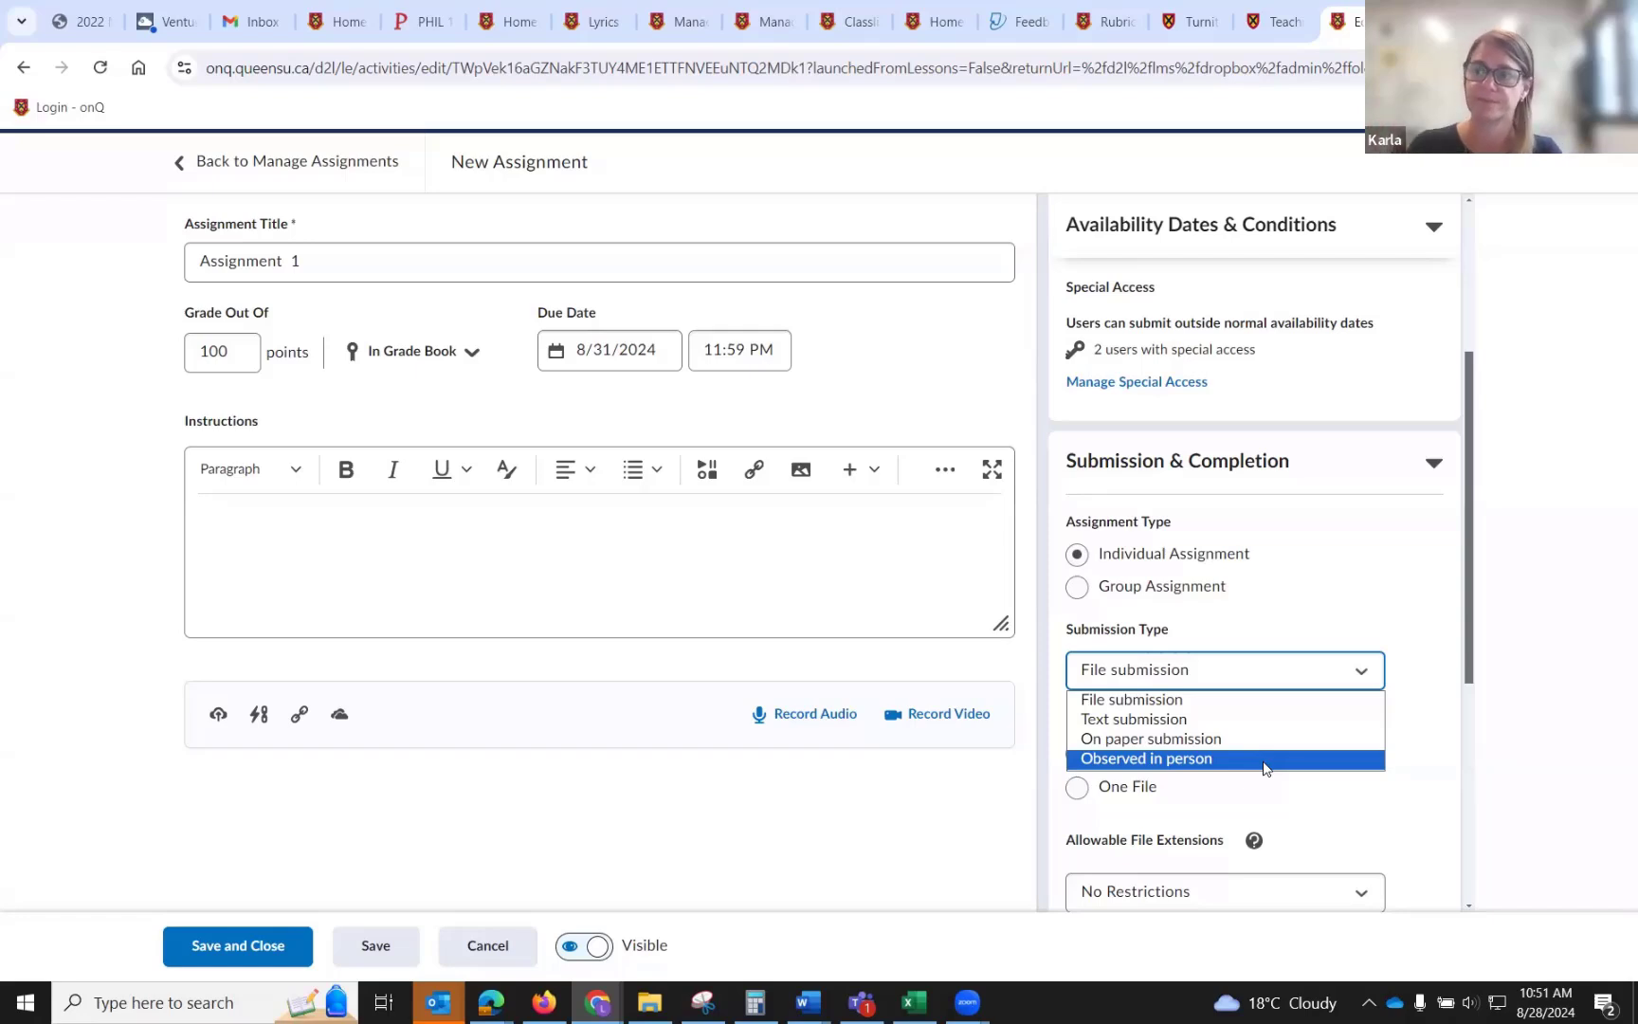
left_click(1199, 699)
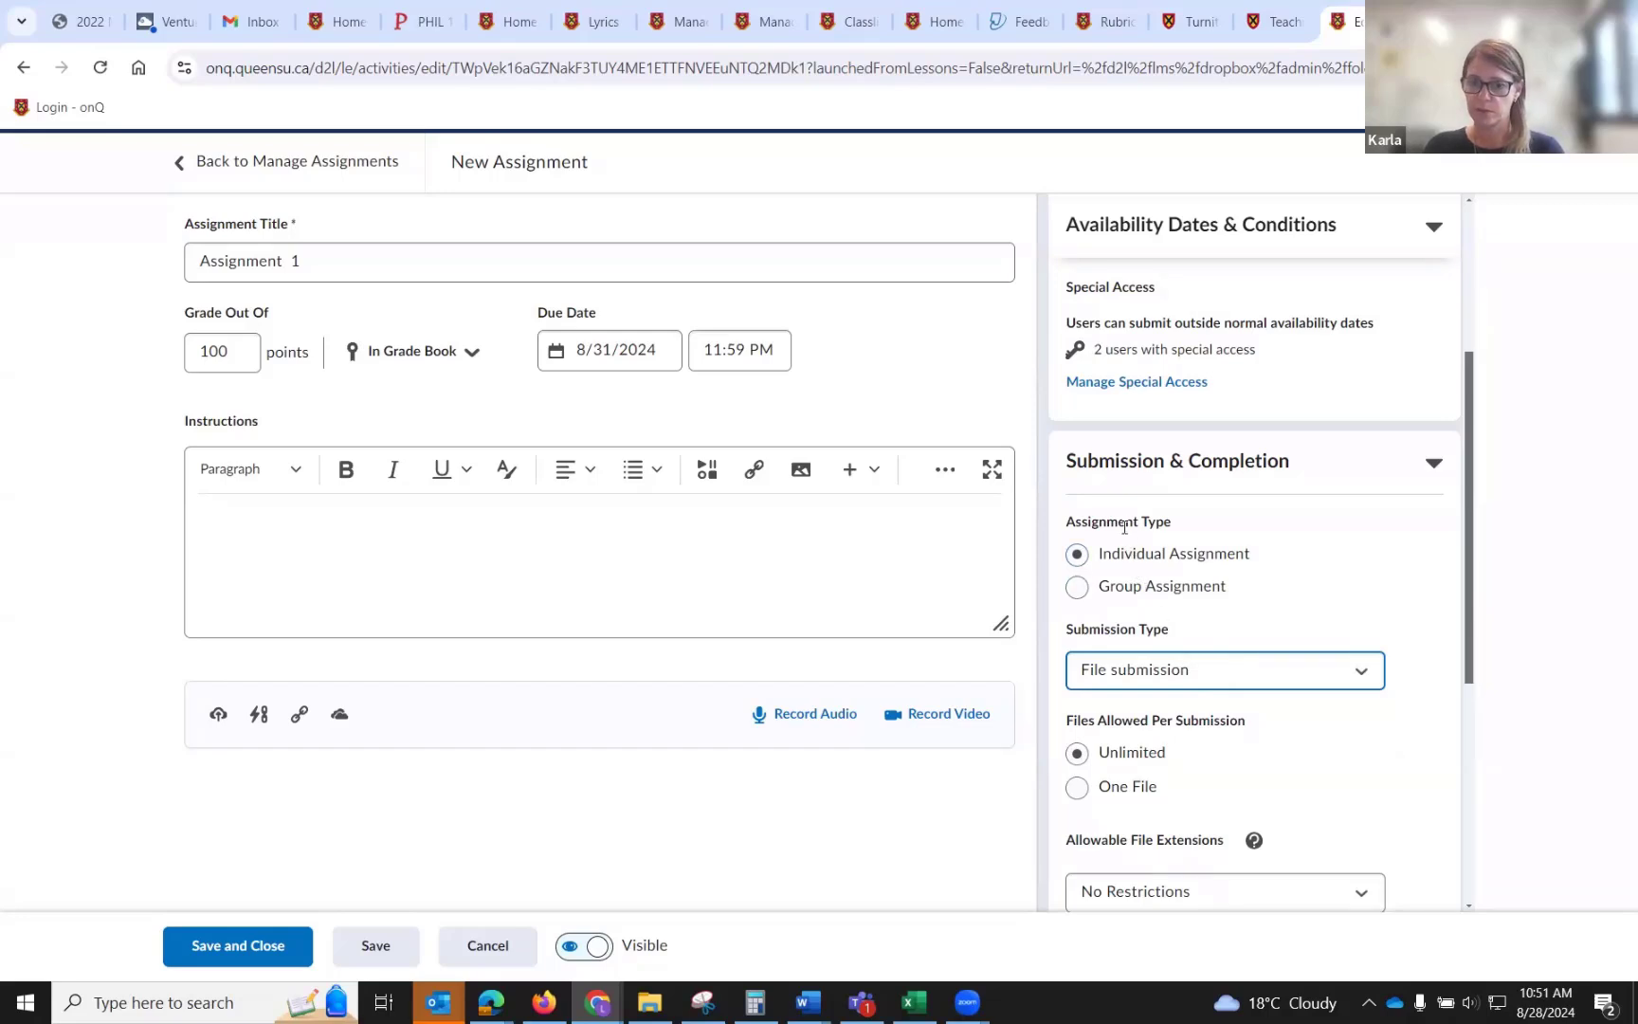
Make it a group assignment using the Assignment 3 group category.
left_click(1078, 588)
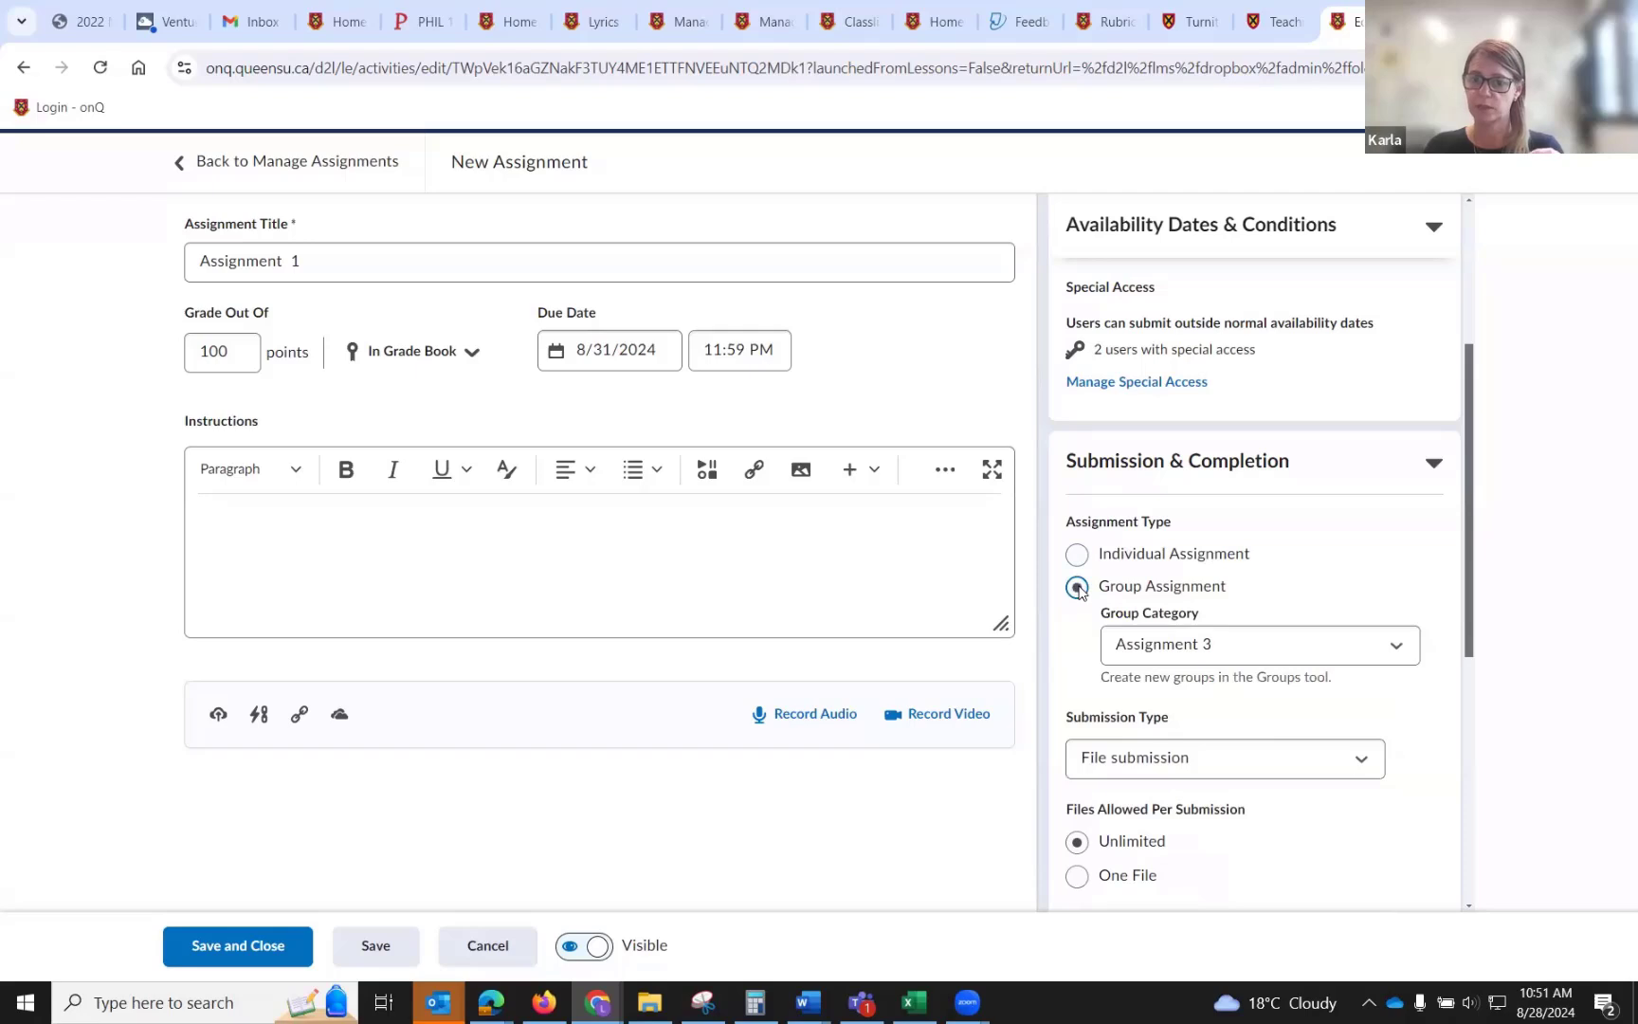
left_click(1155, 654)
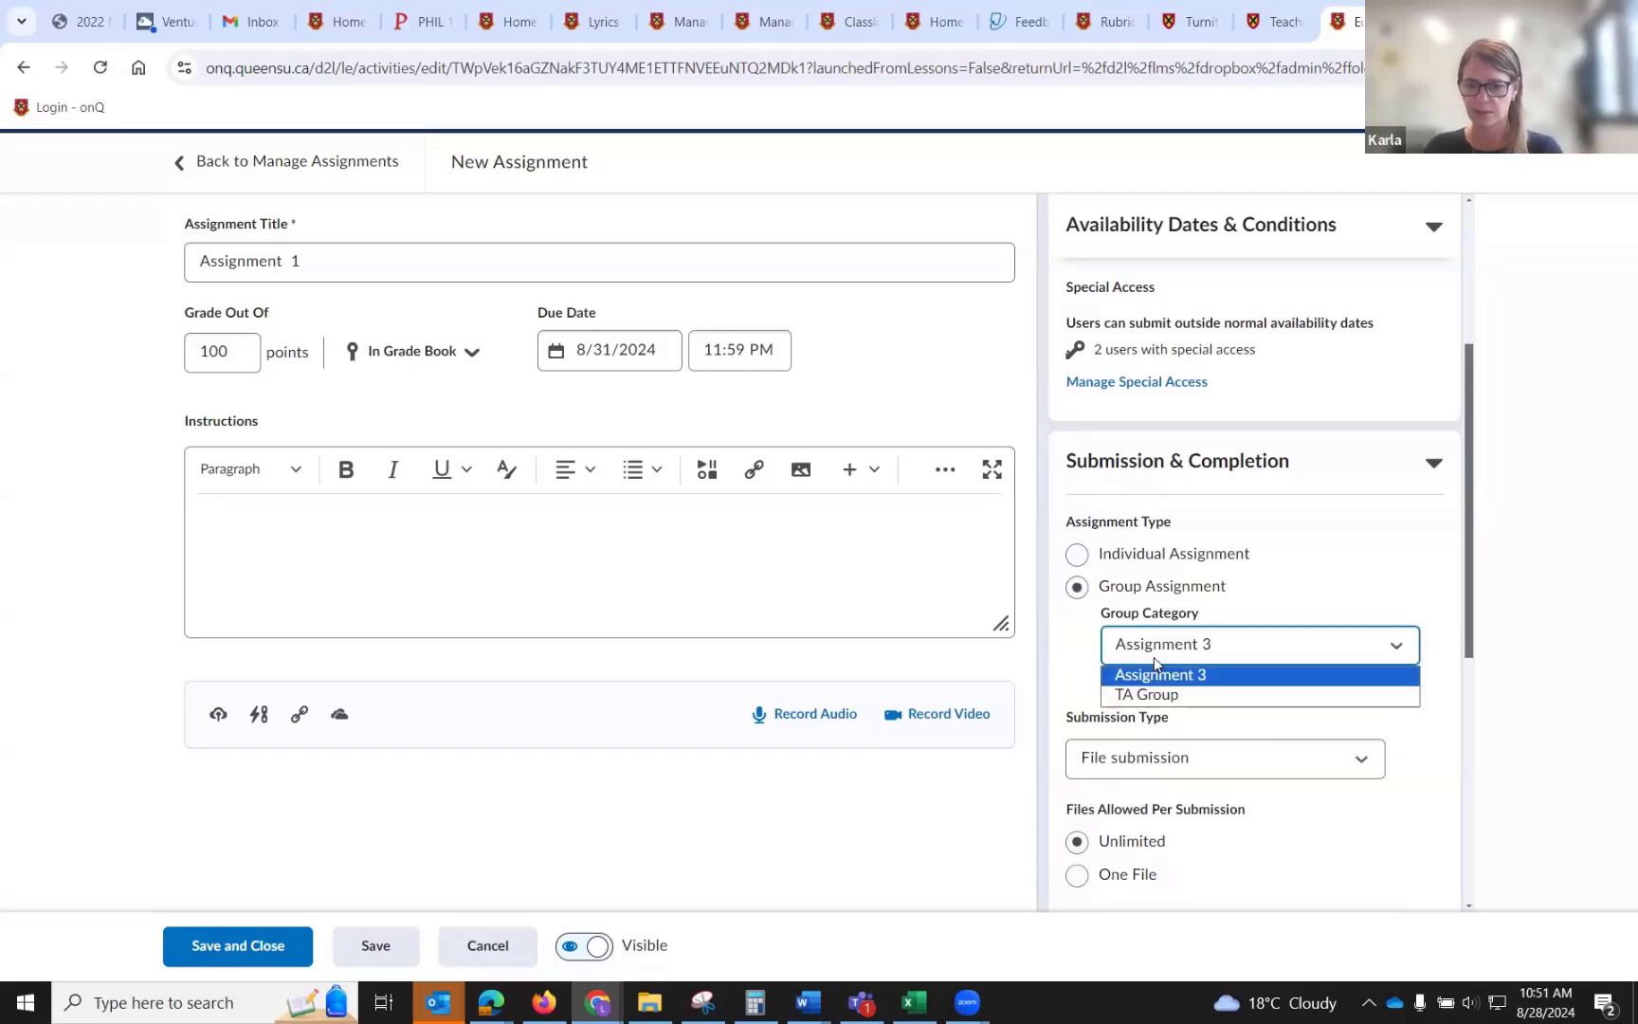
left_click(1153, 657)
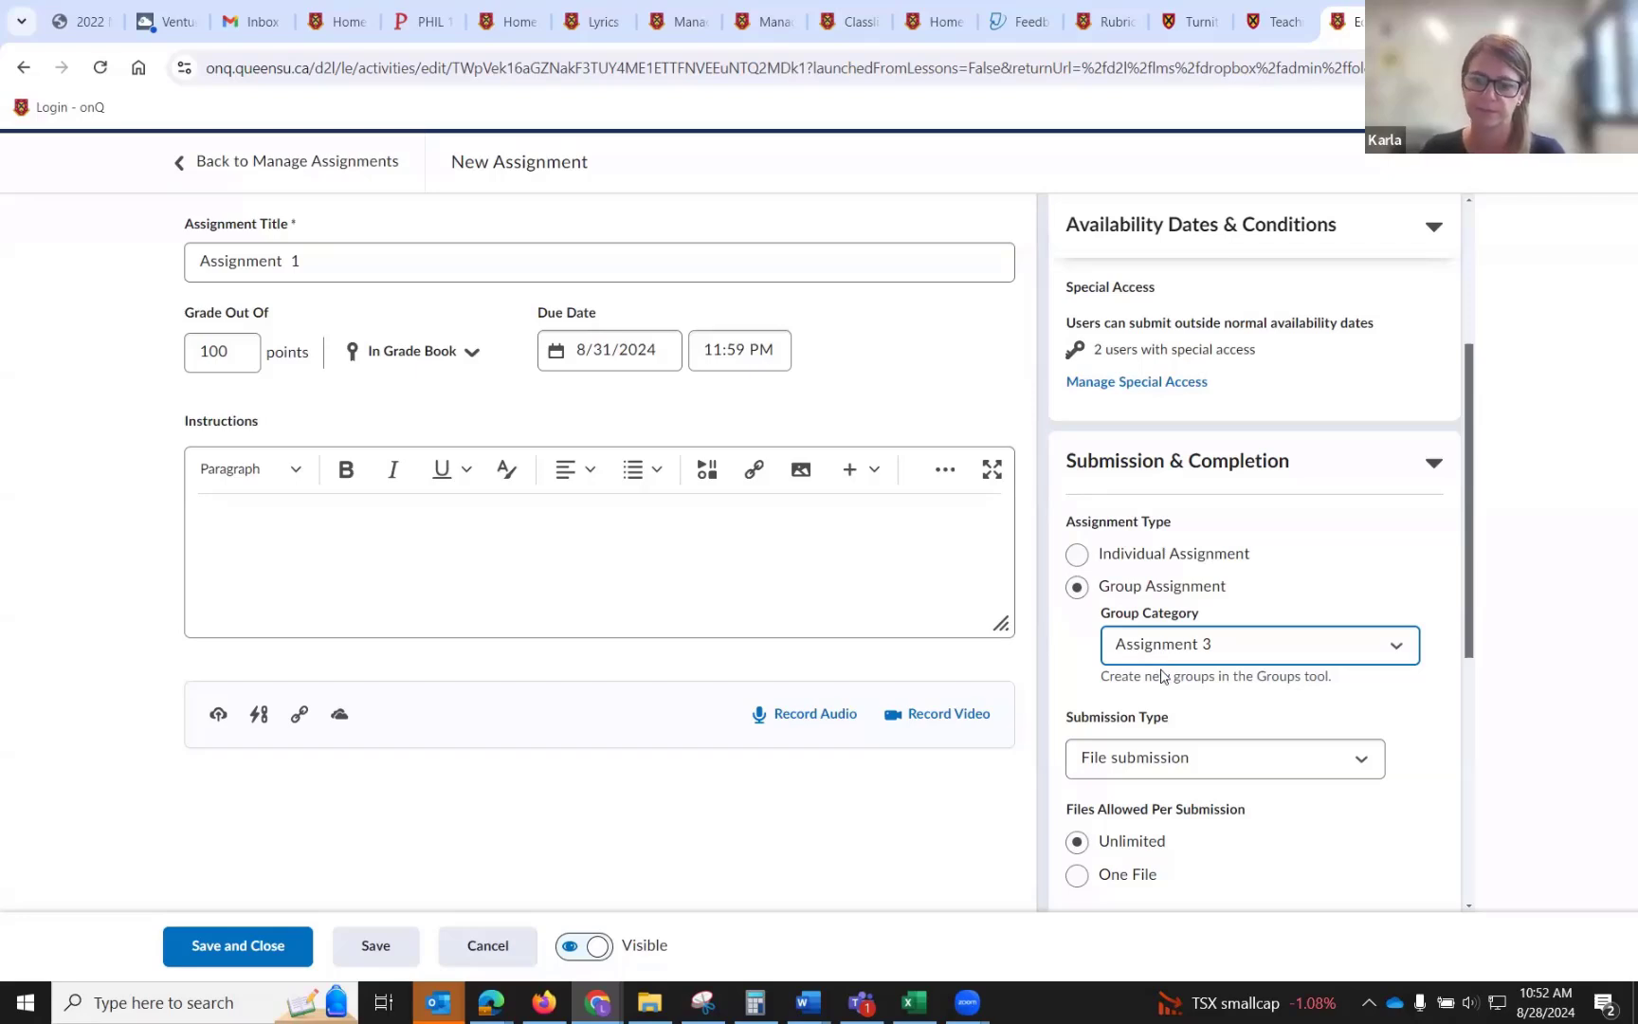
scroll(1162, 675, "down", 5)
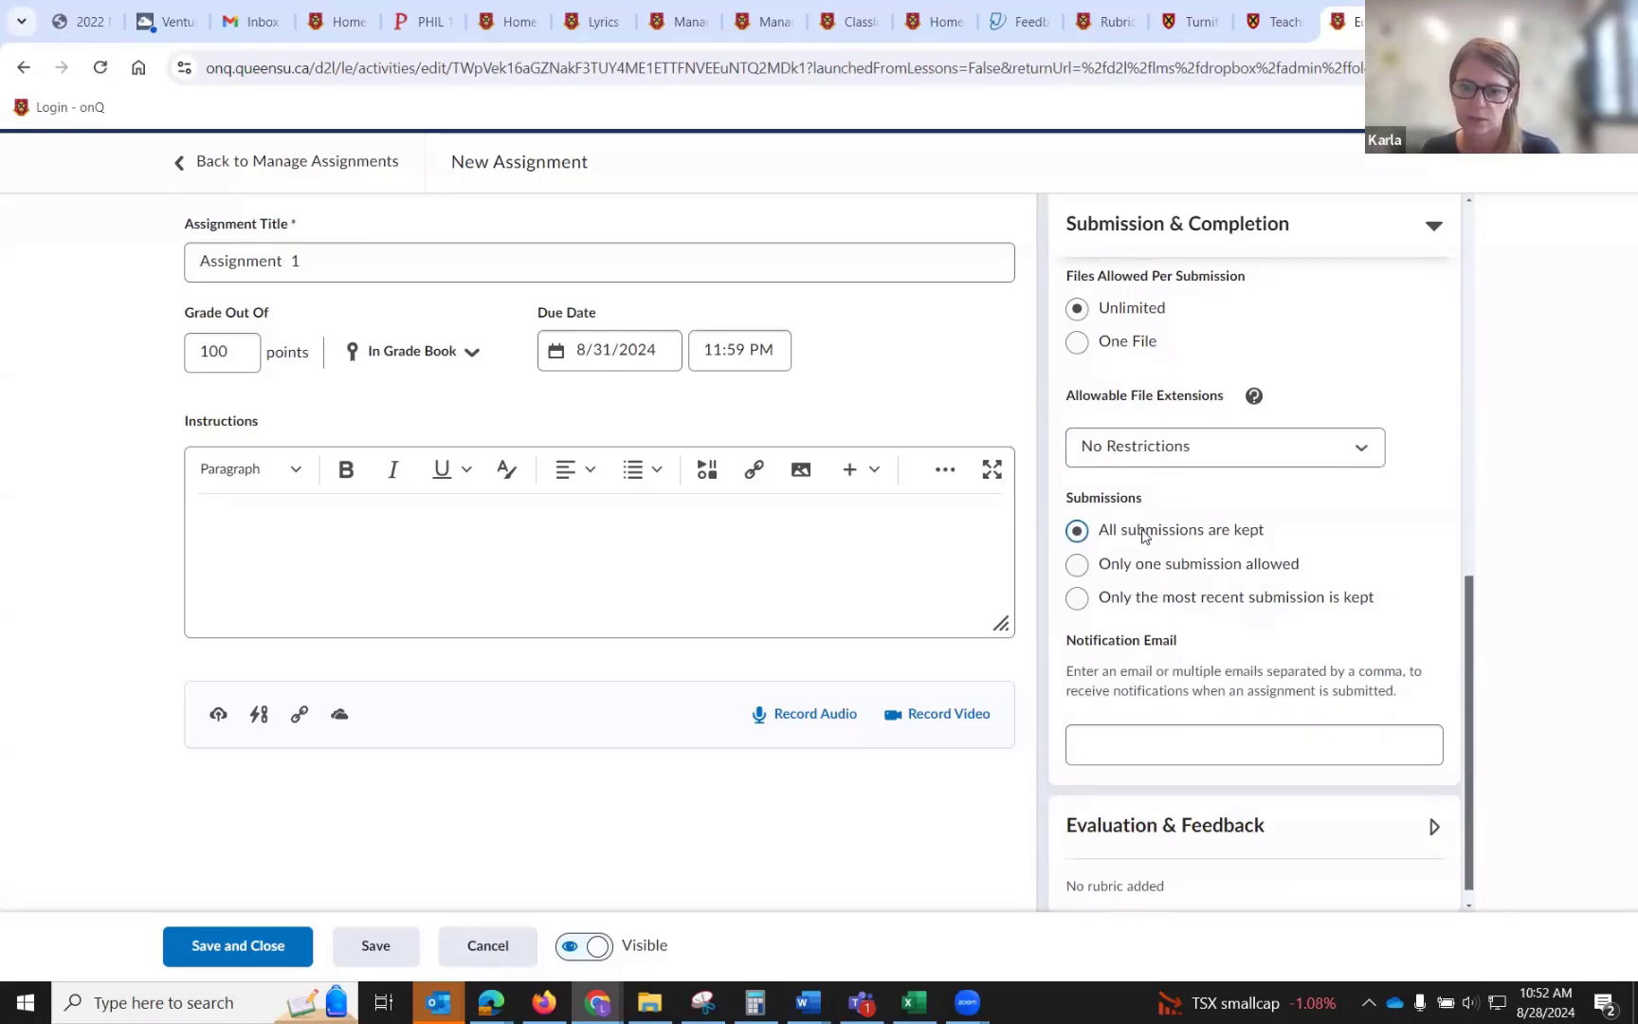
Expand Evaluation & Feedback and attach the existing Monthly Reflections rubric to the assignment.
scroll(1144, 533, "down", 1)
left_click(1142, 718)
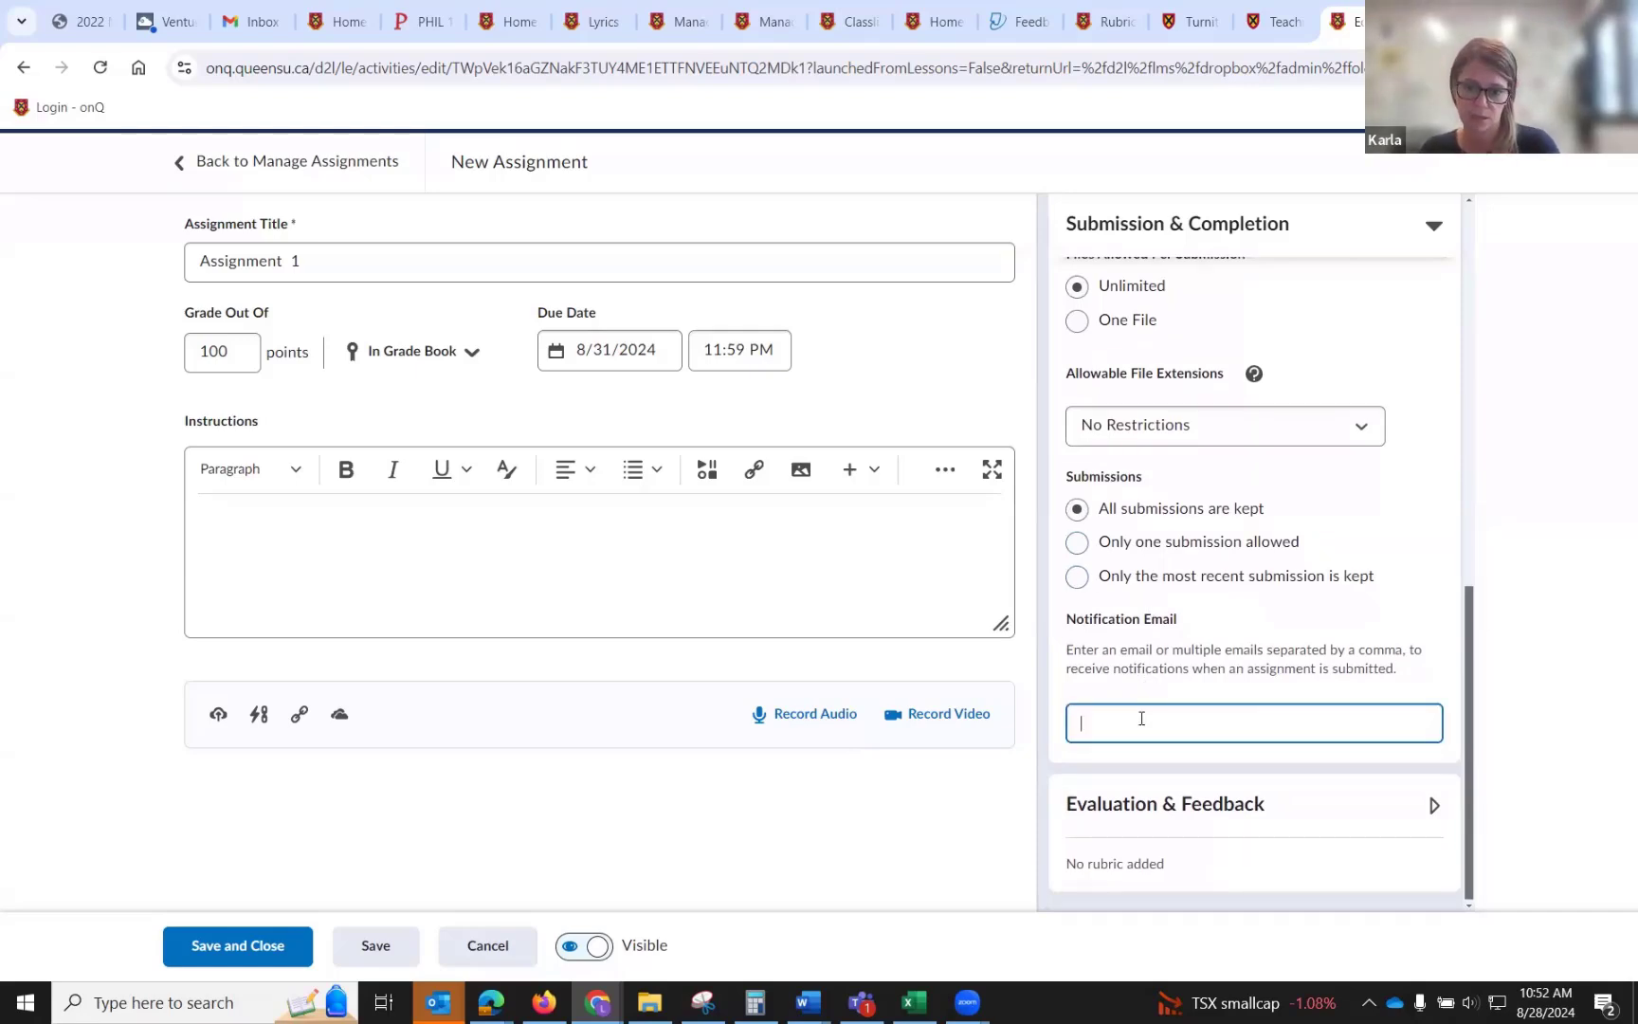
left_click(1429, 802)
scroll(1403, 787, "down", 3)
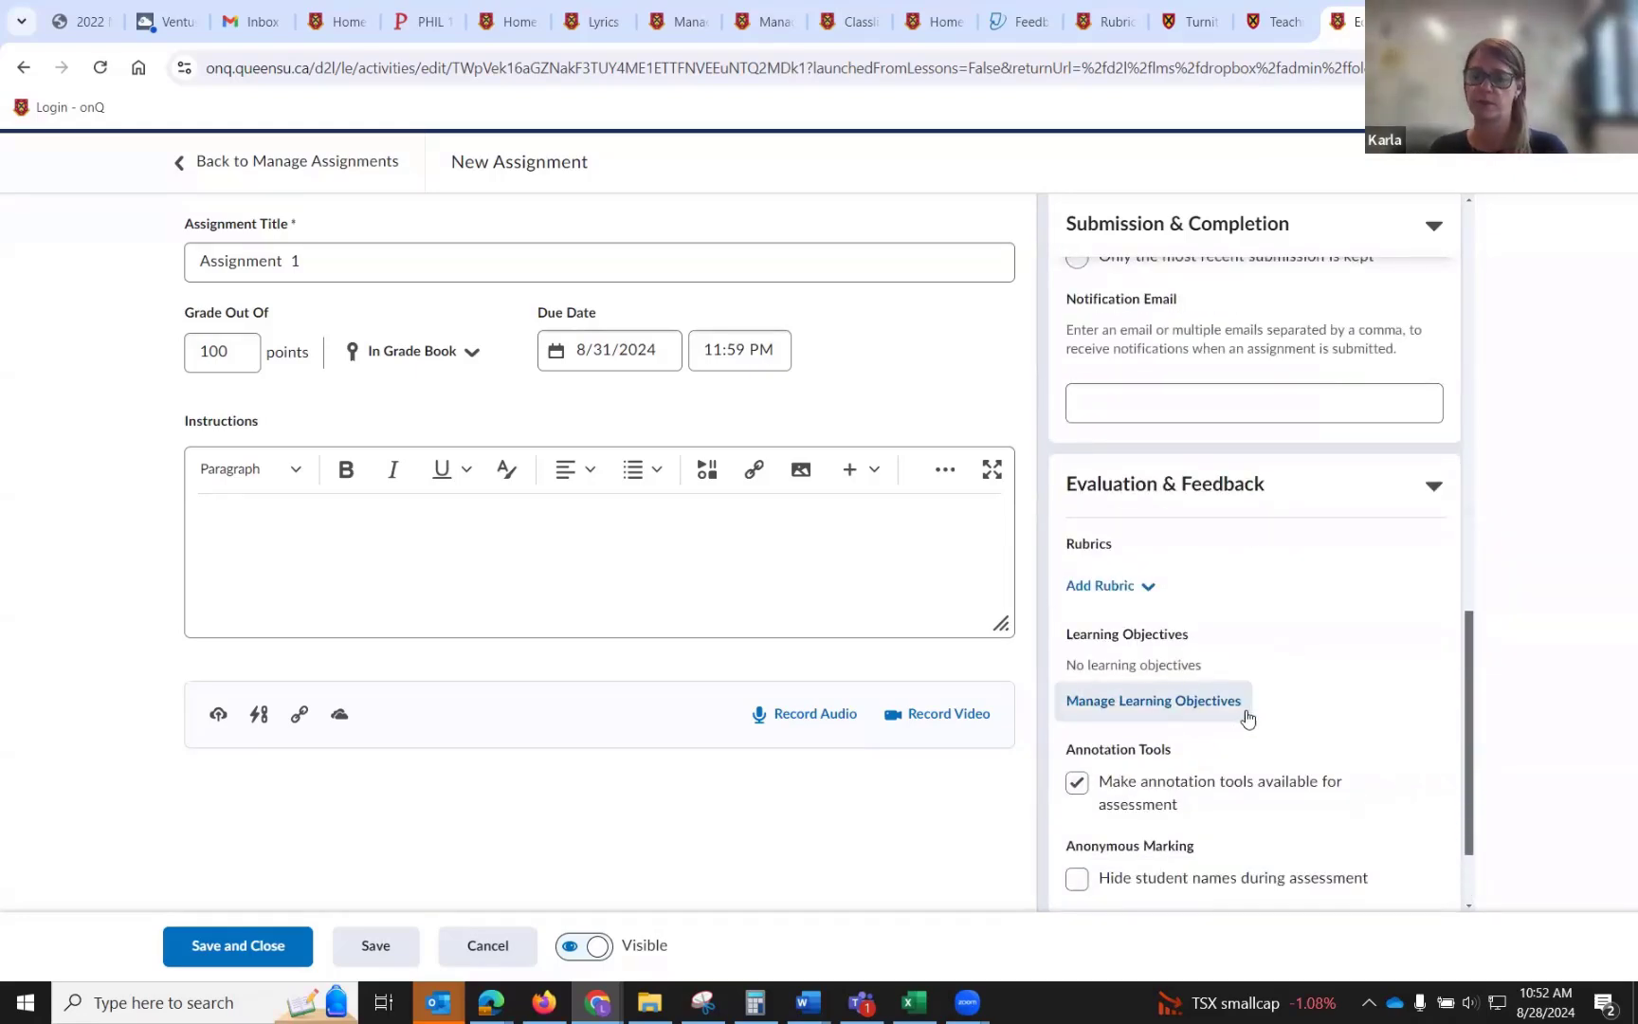
left_click(1109, 604)
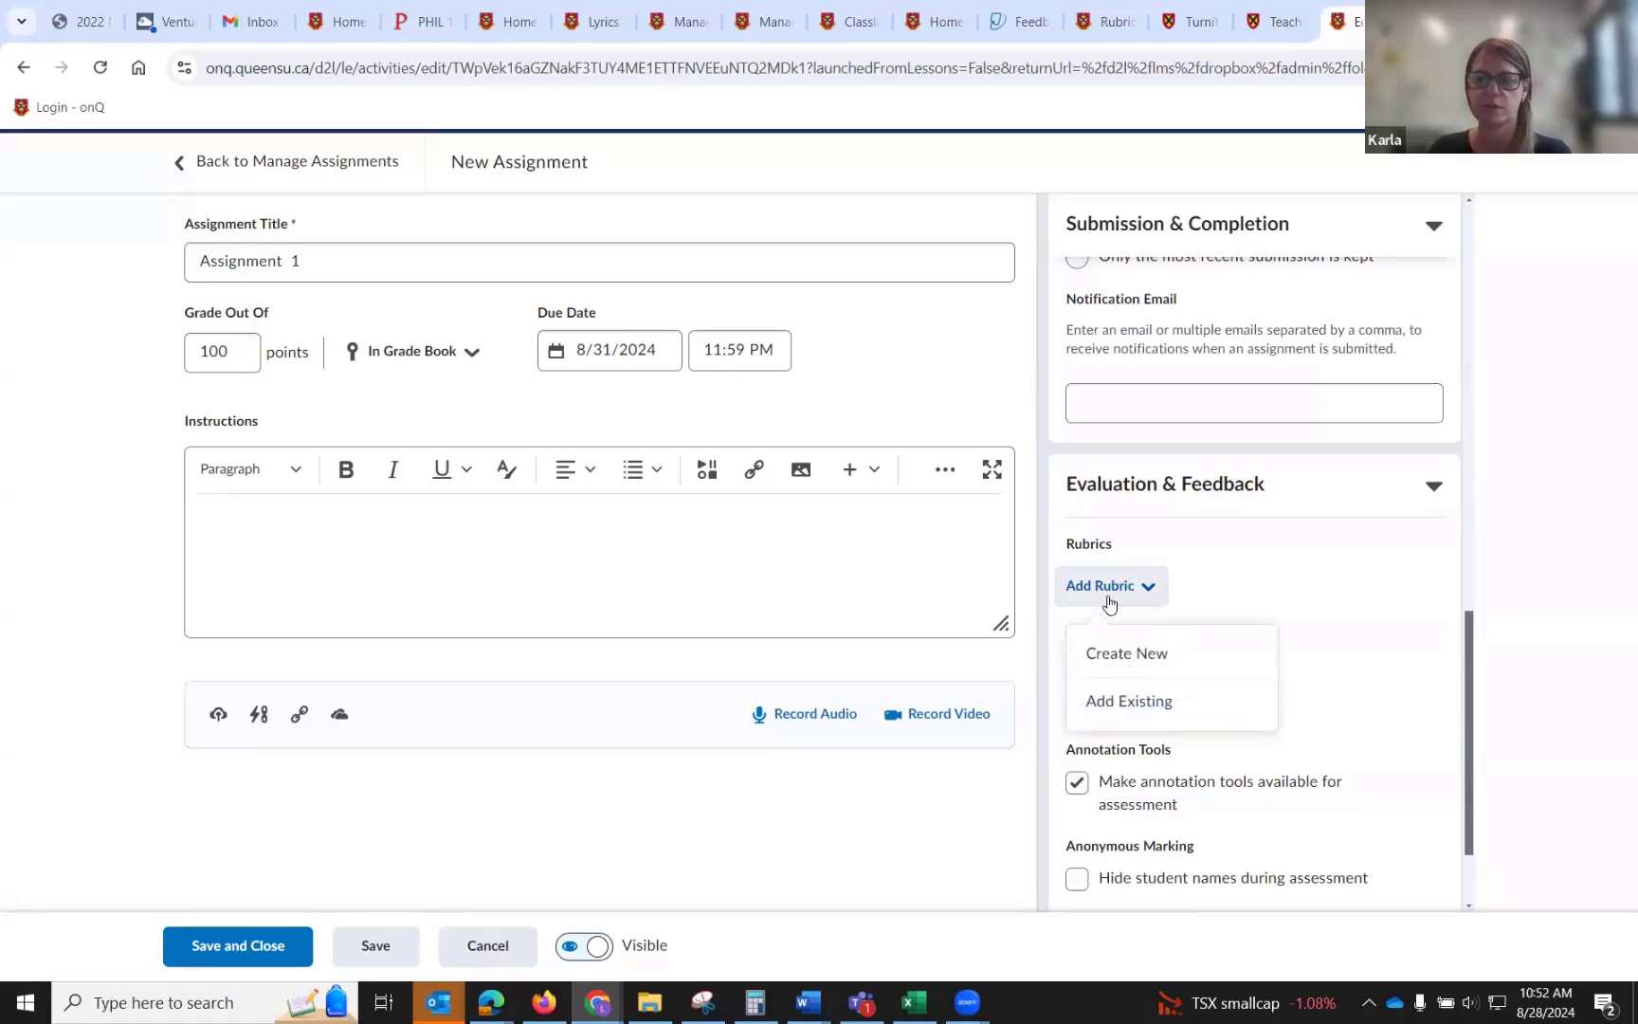
left_click(1116, 700)
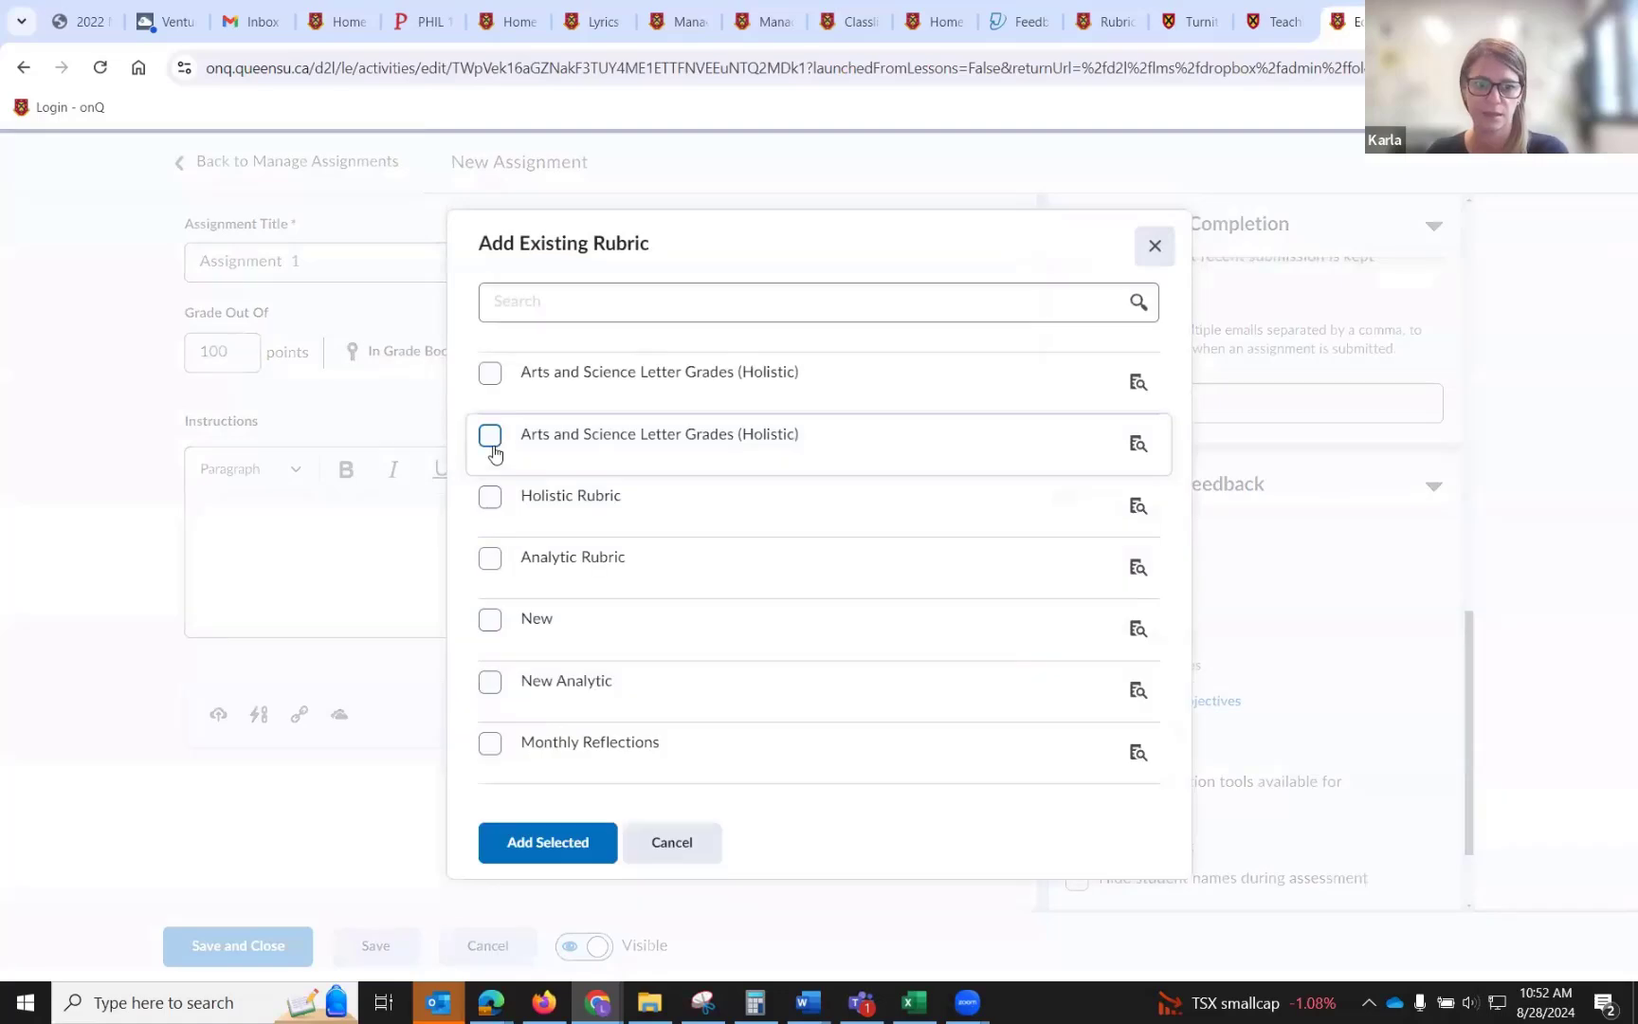
left_click(489, 744)
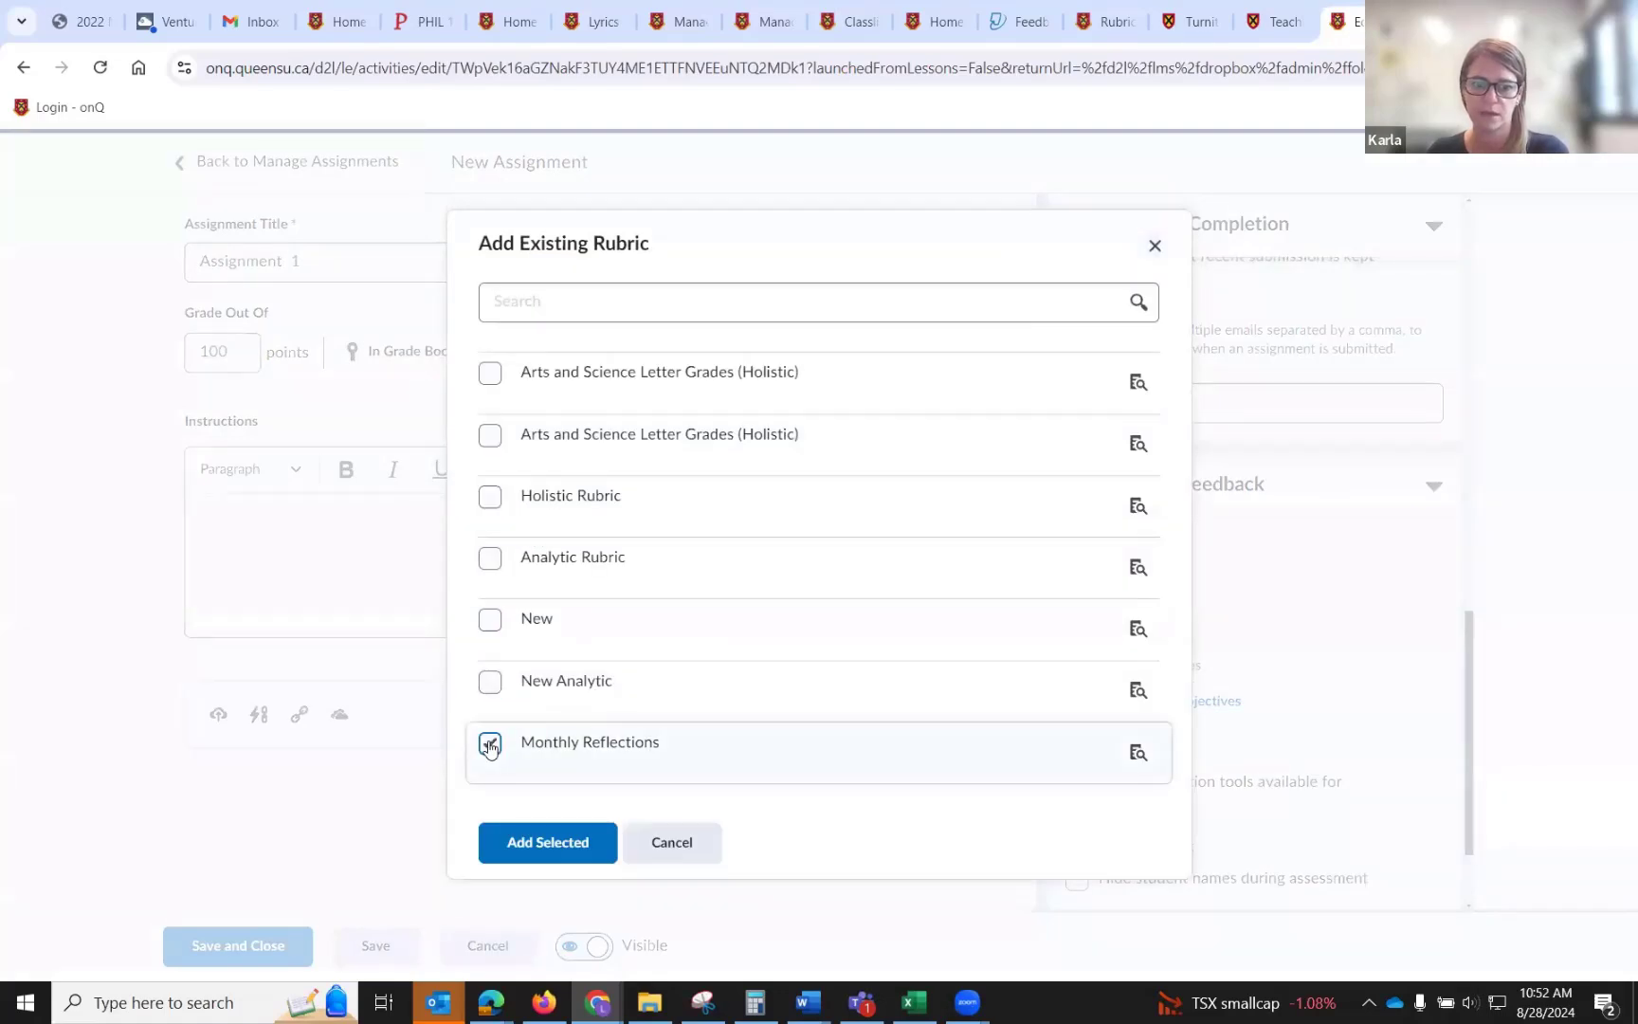
left_click(533, 842)
Enable Turnitin Similarity Report and Online Grading for the assignment, then save and close it.
scroll(1178, 657, "down", 1)
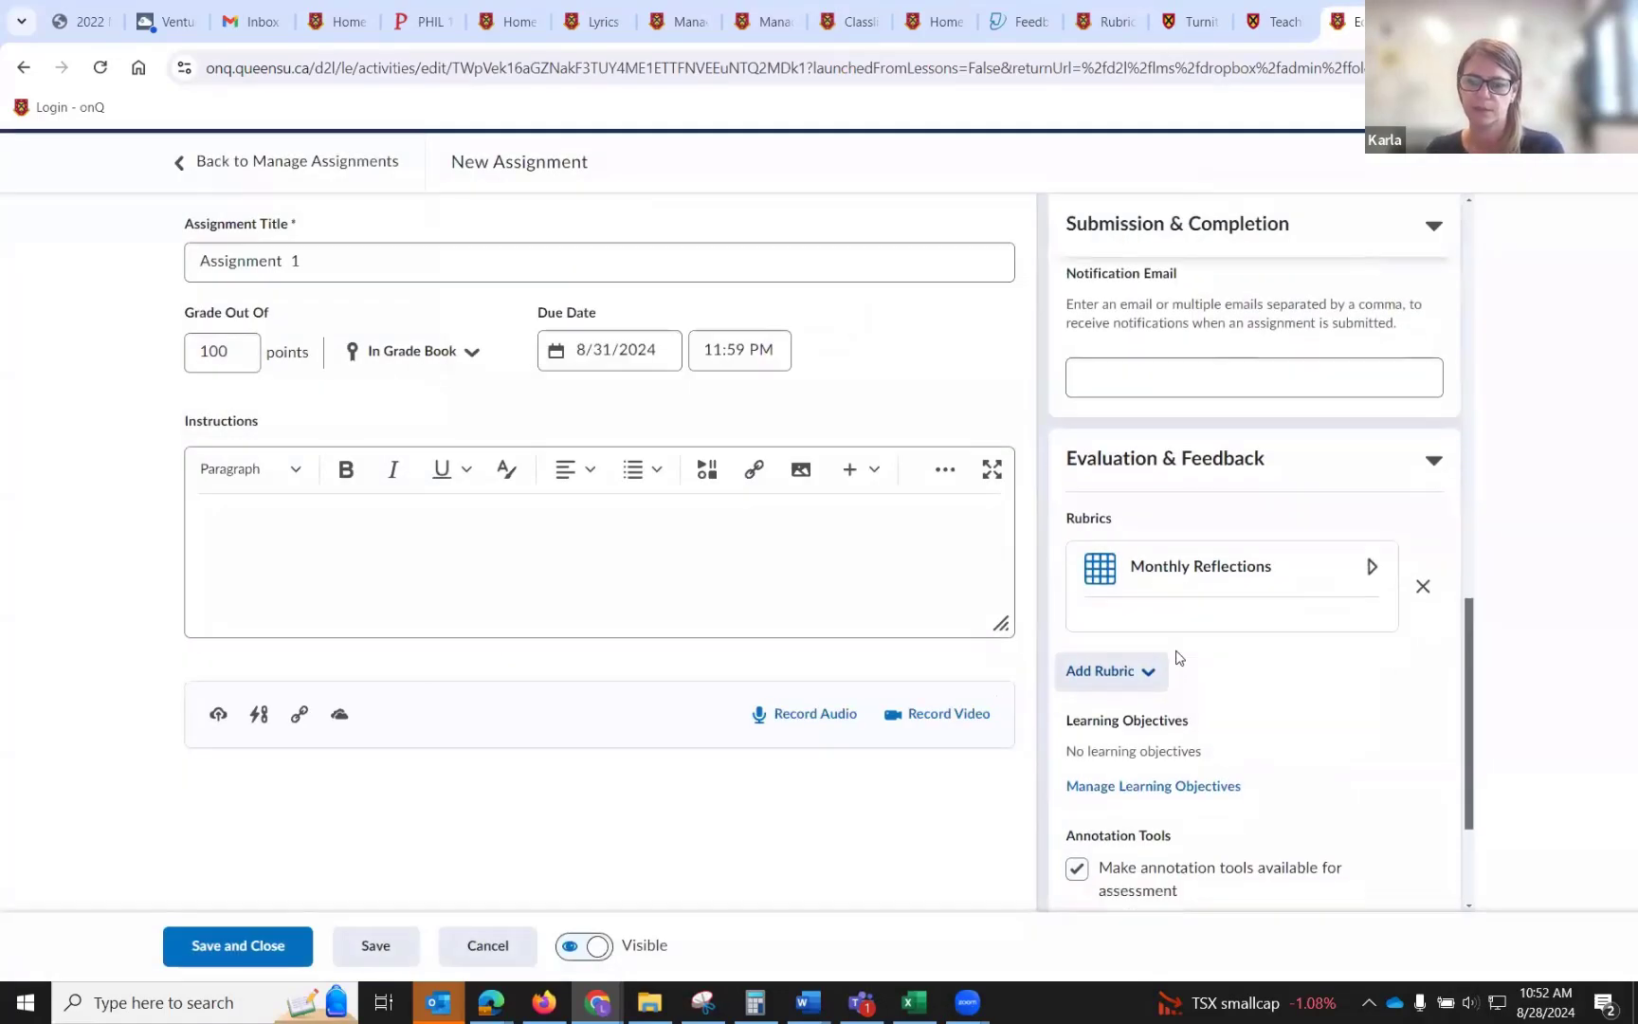
scroll(1178, 657, "down", 2)
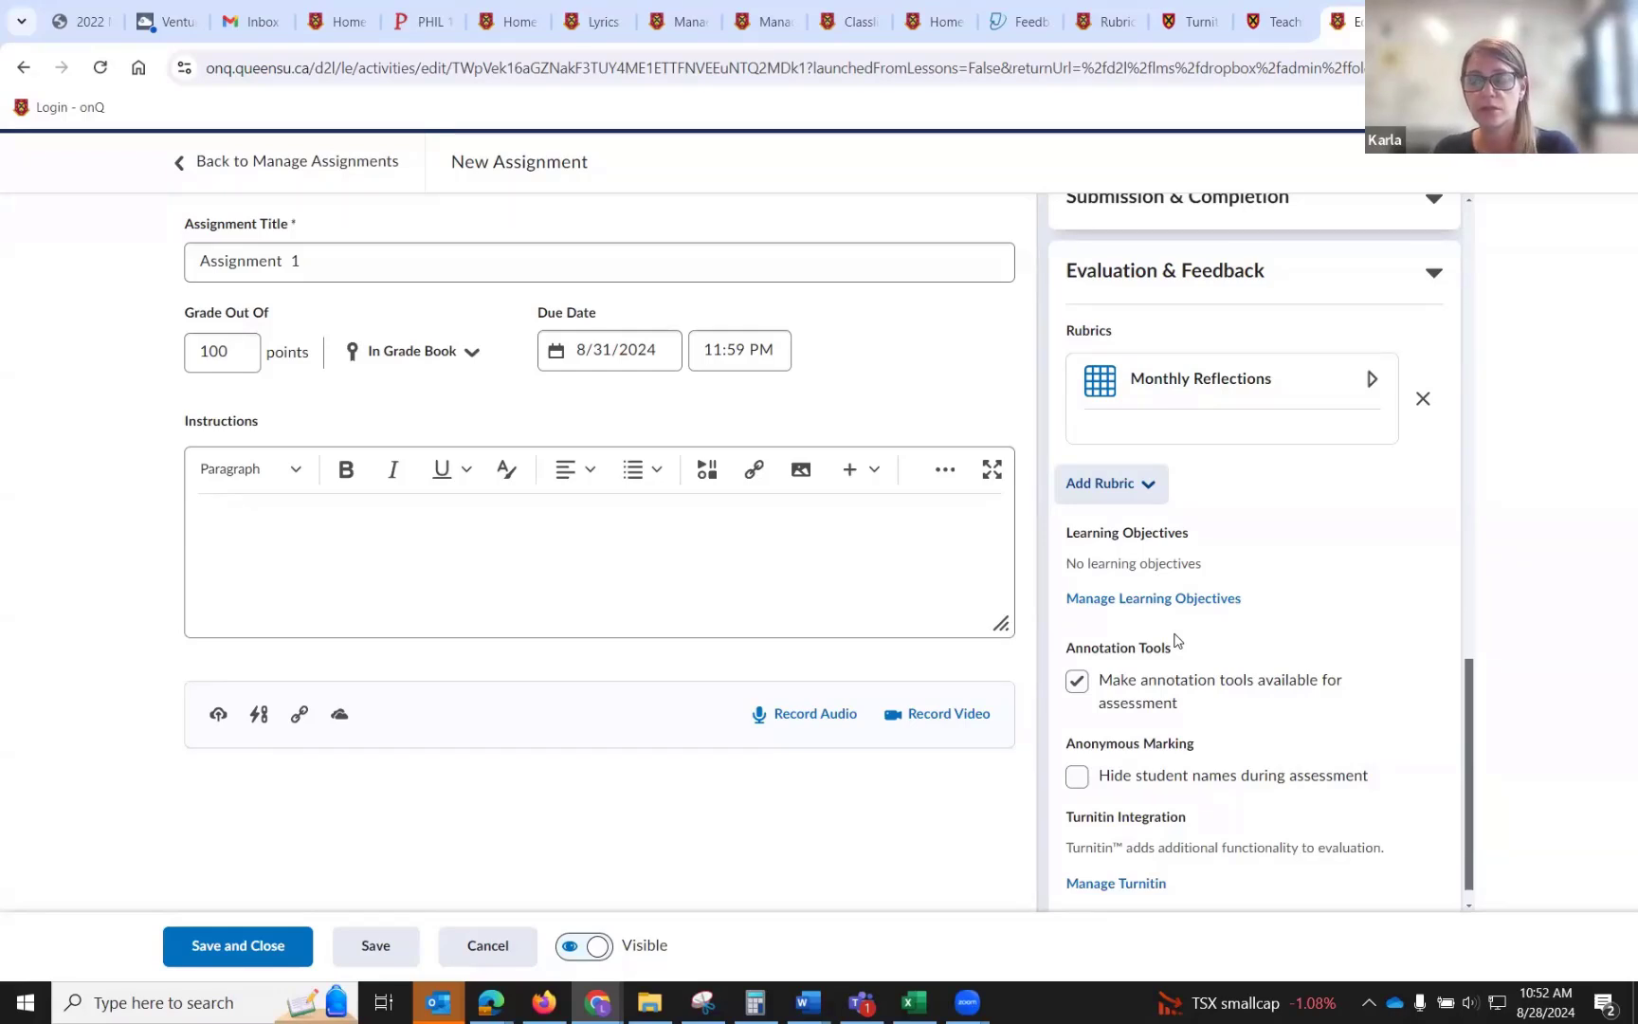
left_click(1118, 885)
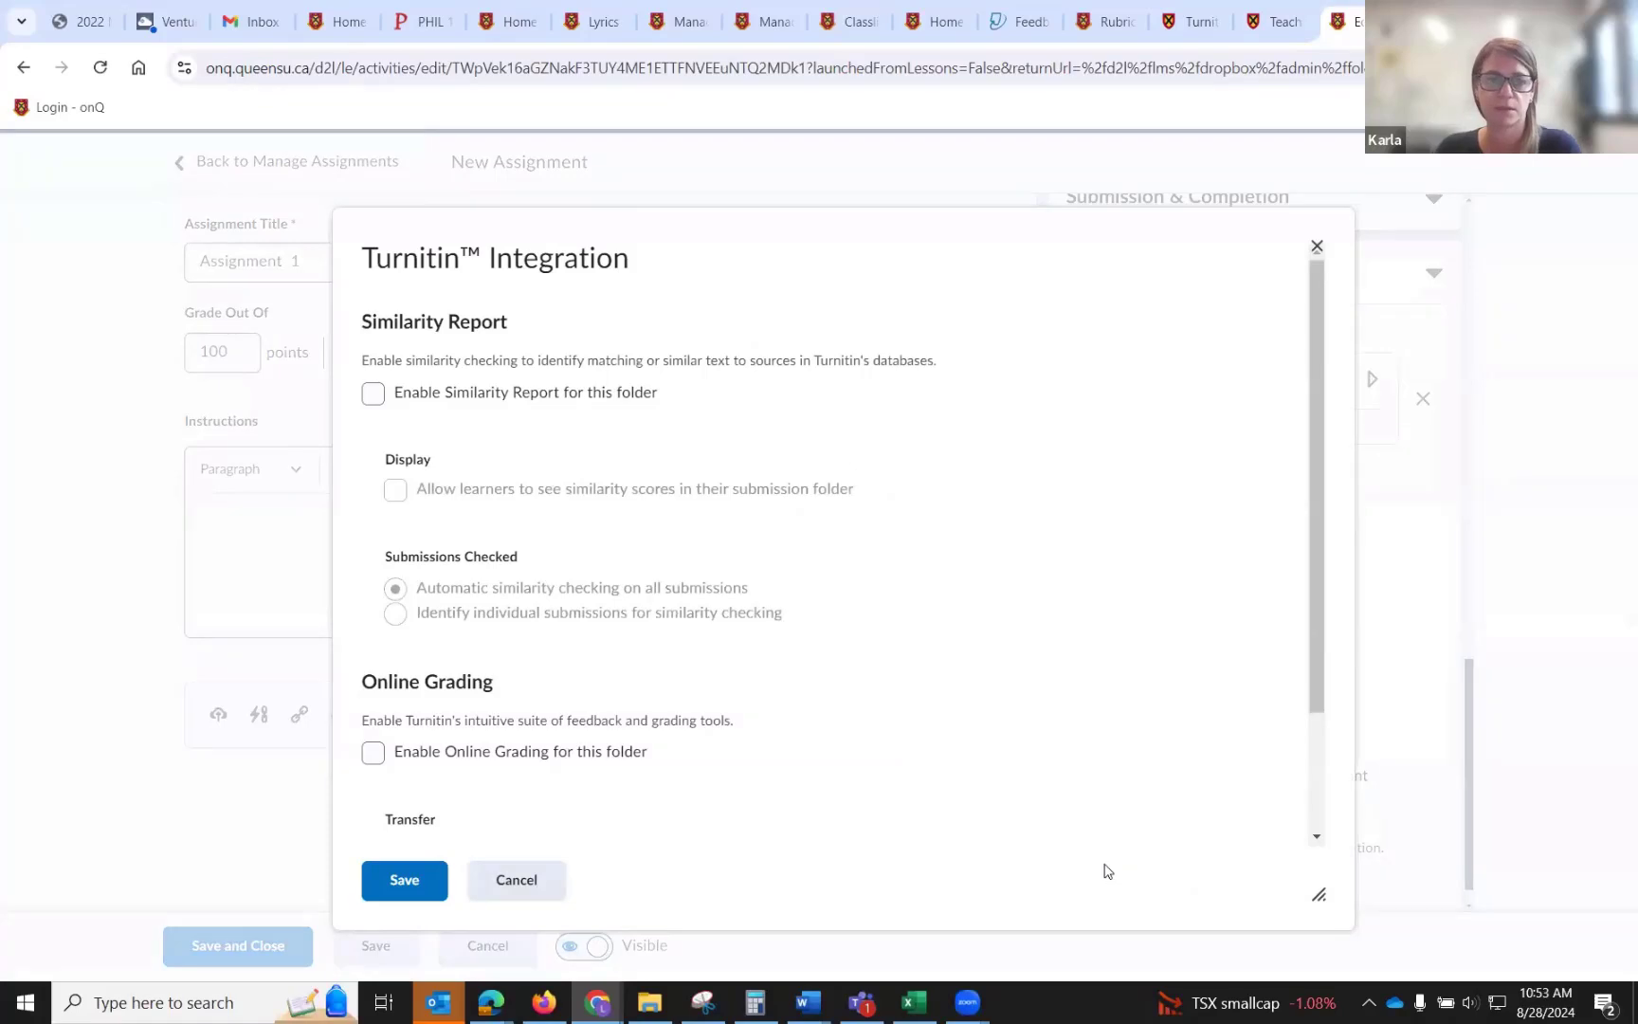
left_click(372, 396)
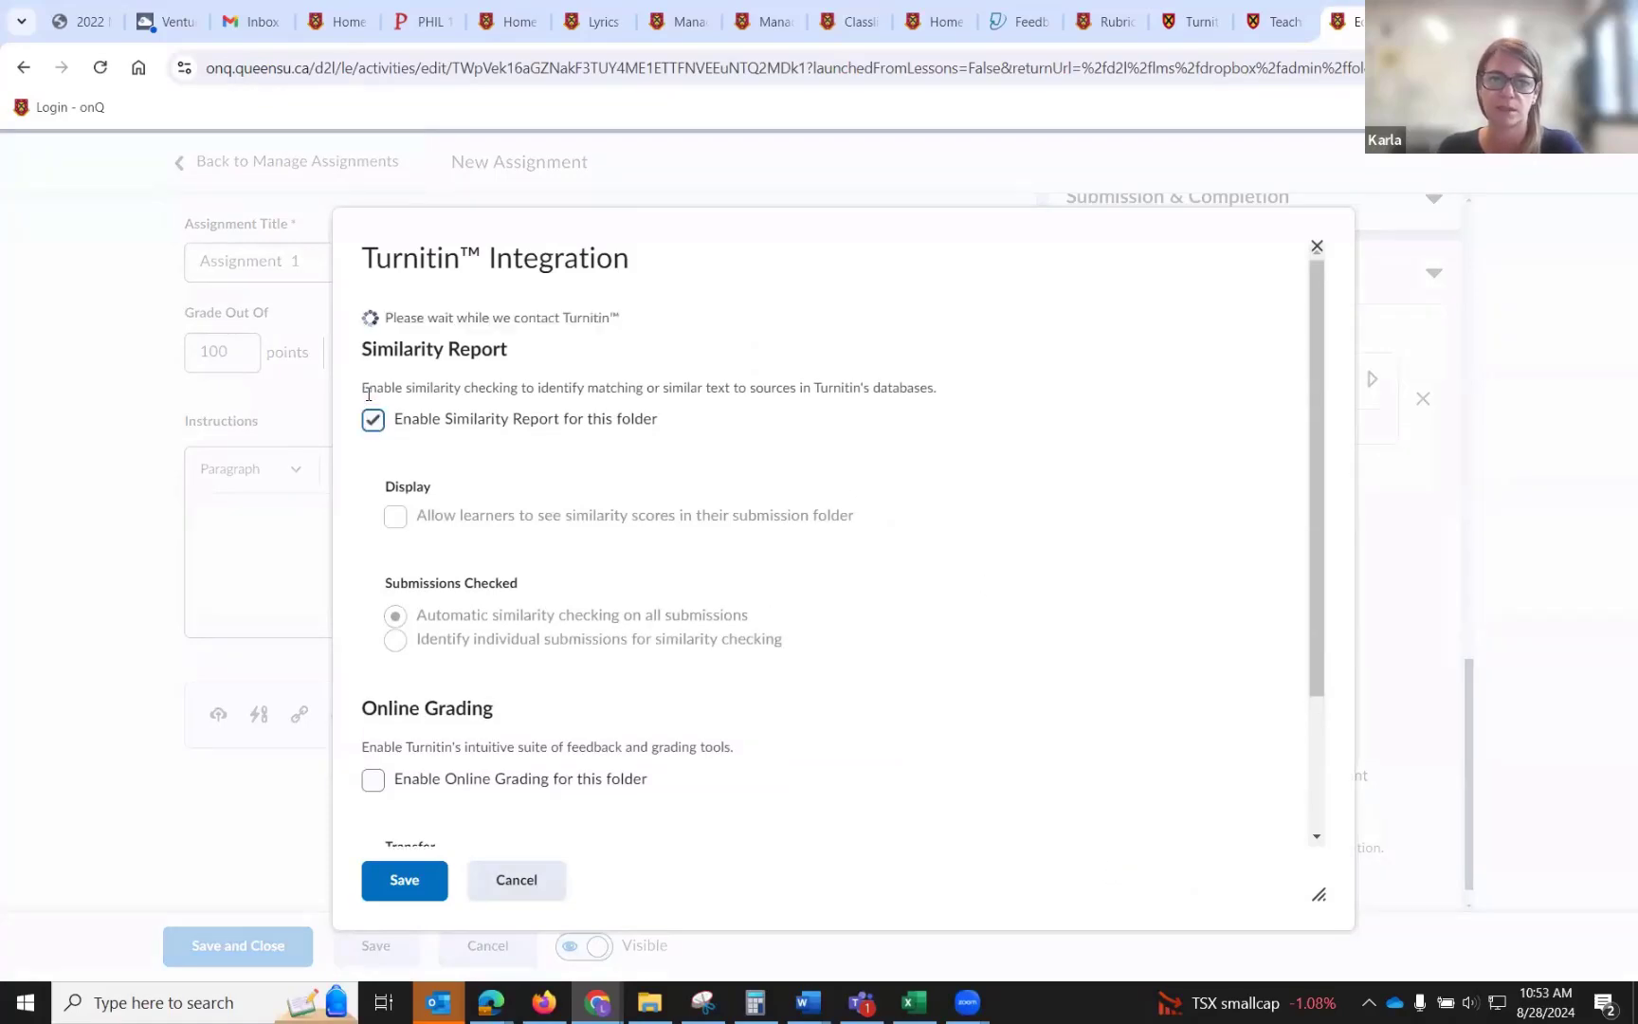
scroll(519, 558, "down", 1)
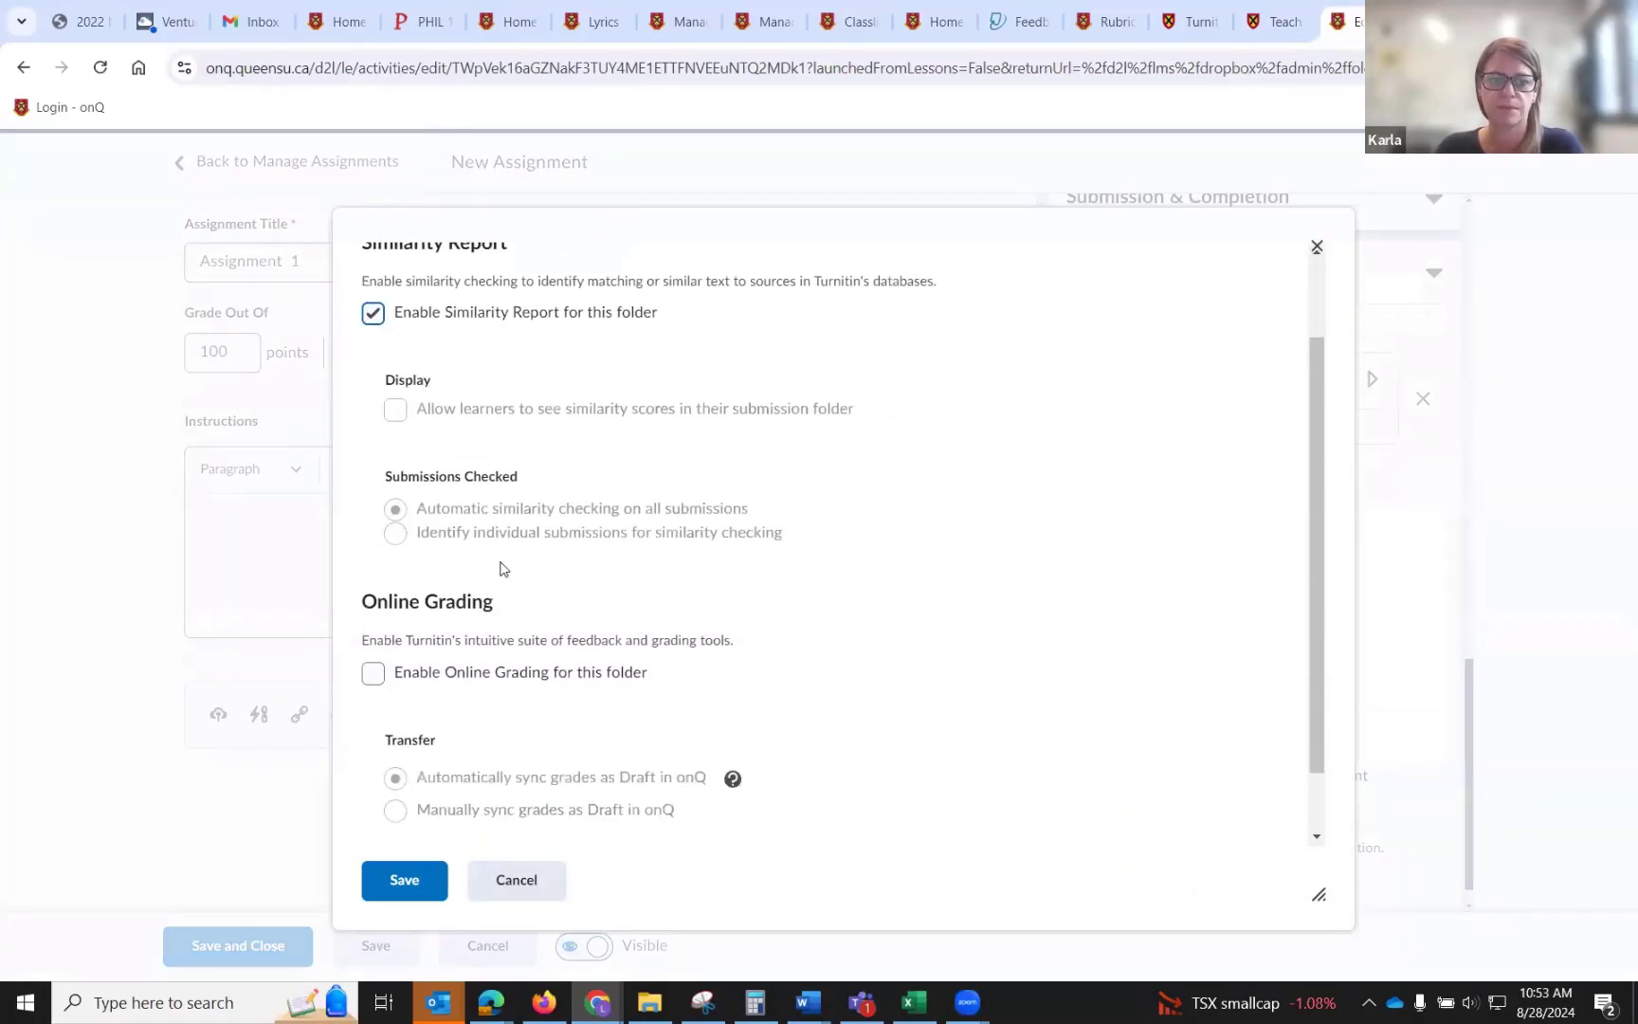
left_click(374, 672)
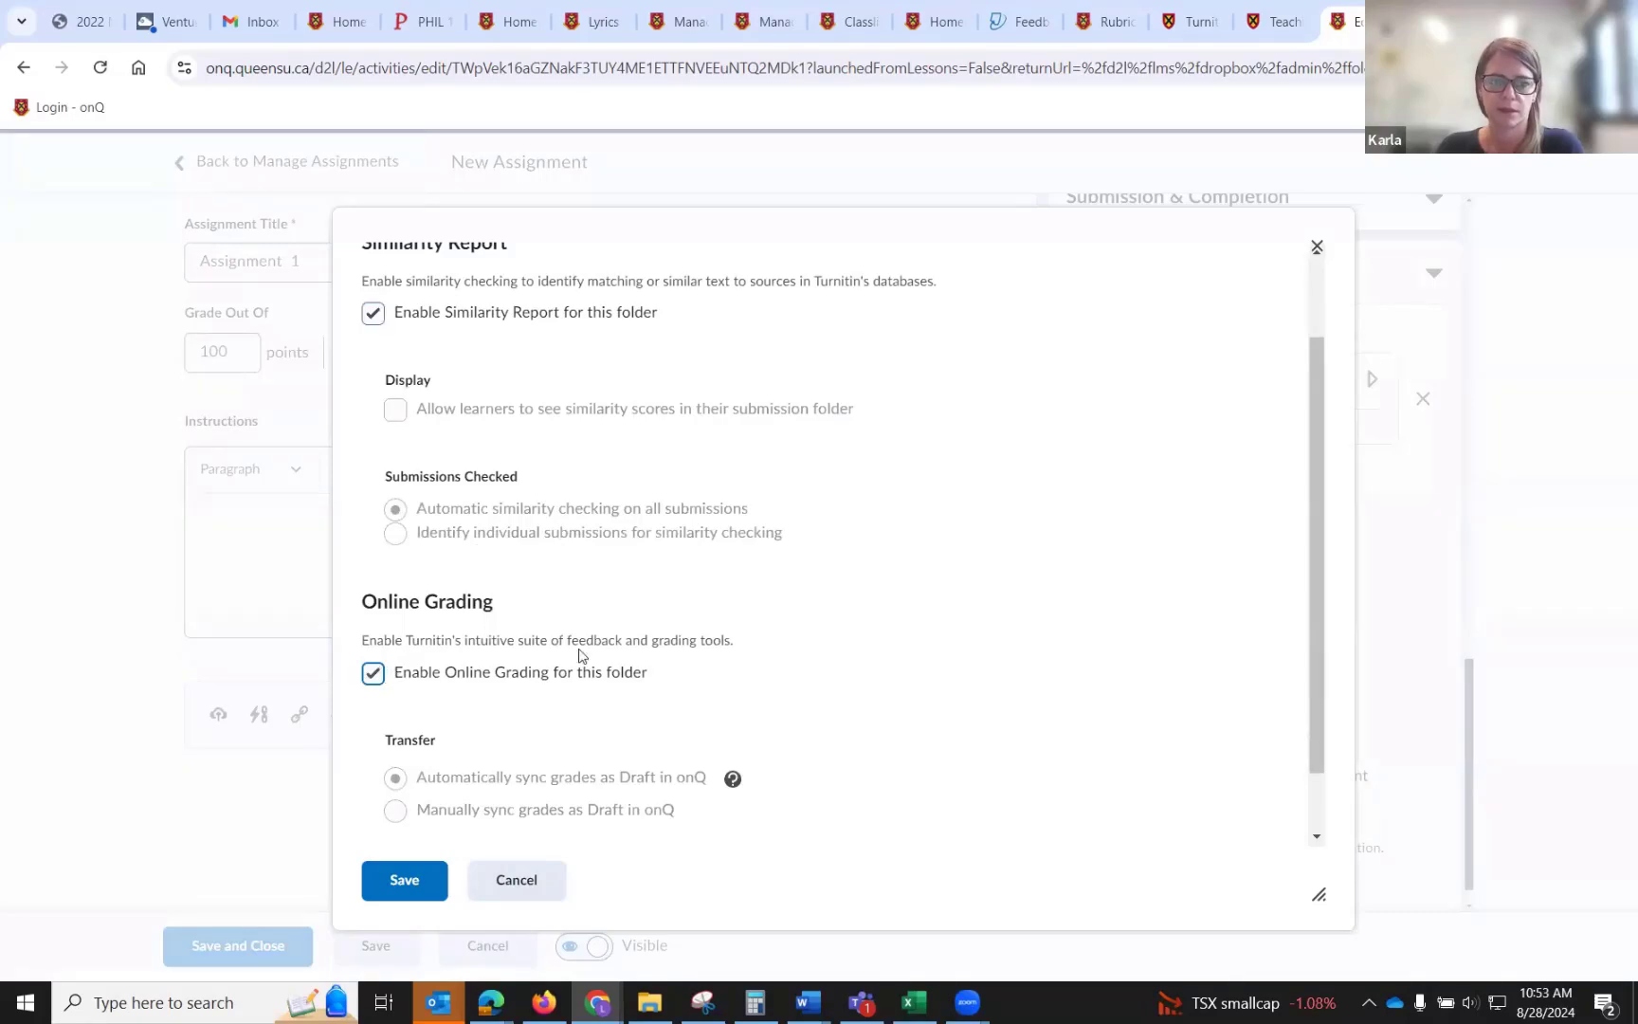
scroll(577, 651, "down", 1)
left_click(413, 880)
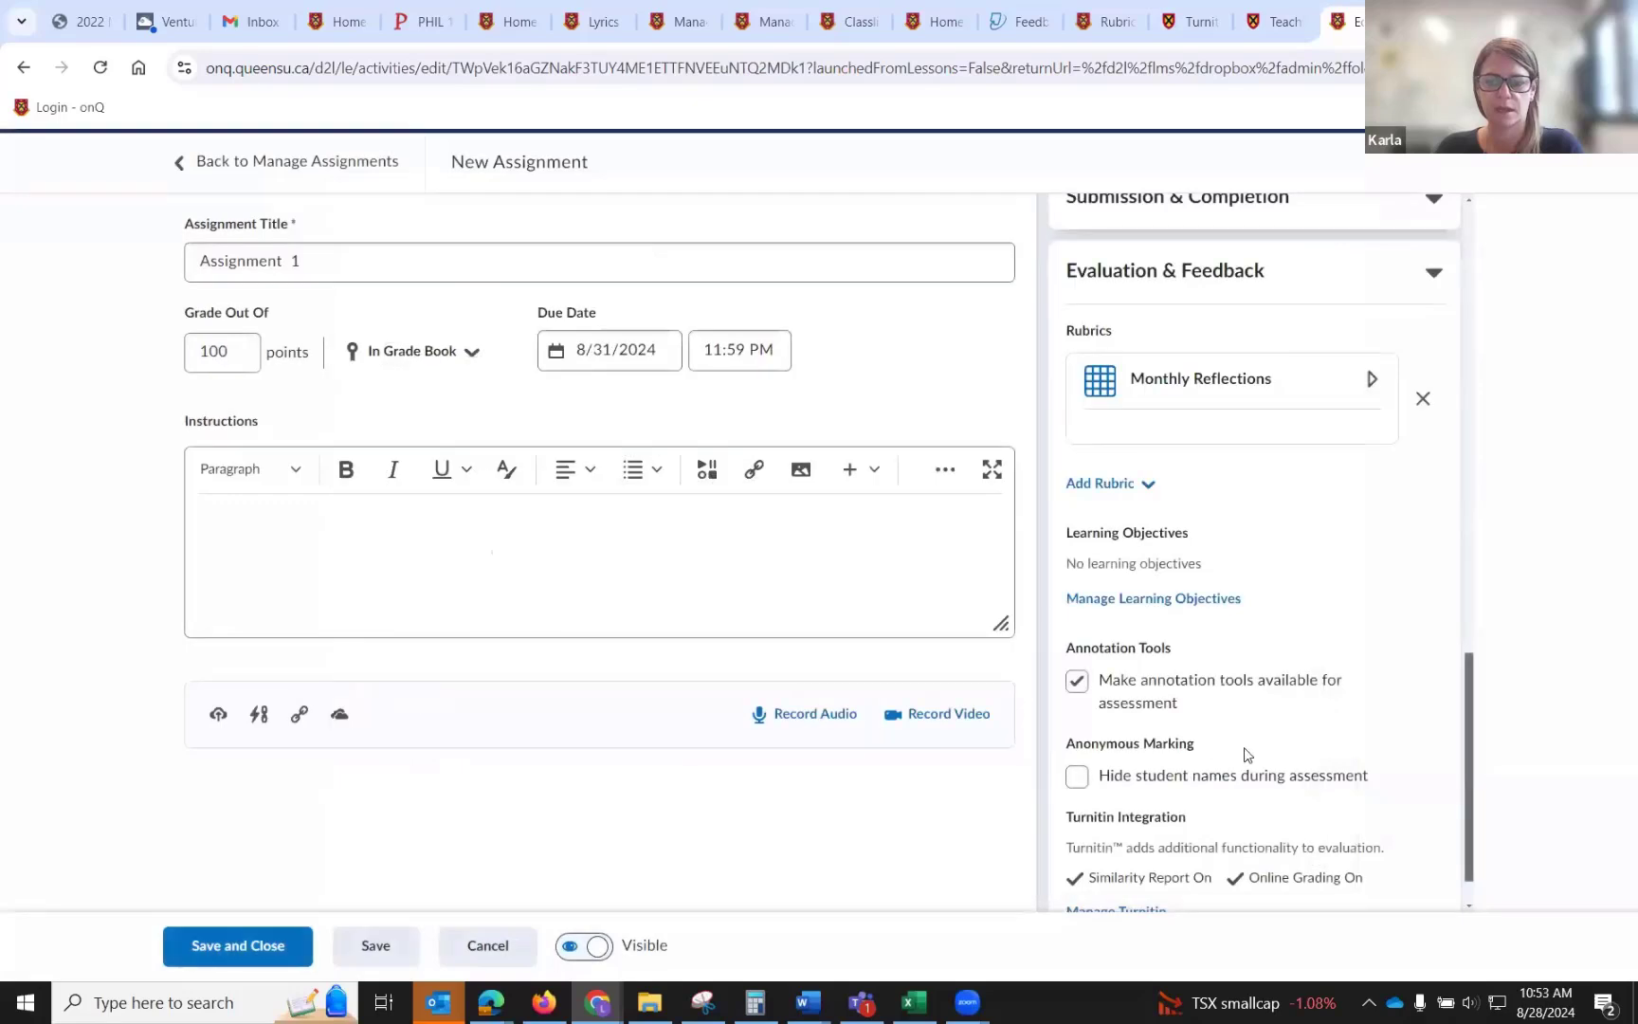
scroll(1223, 769, "down", 1)
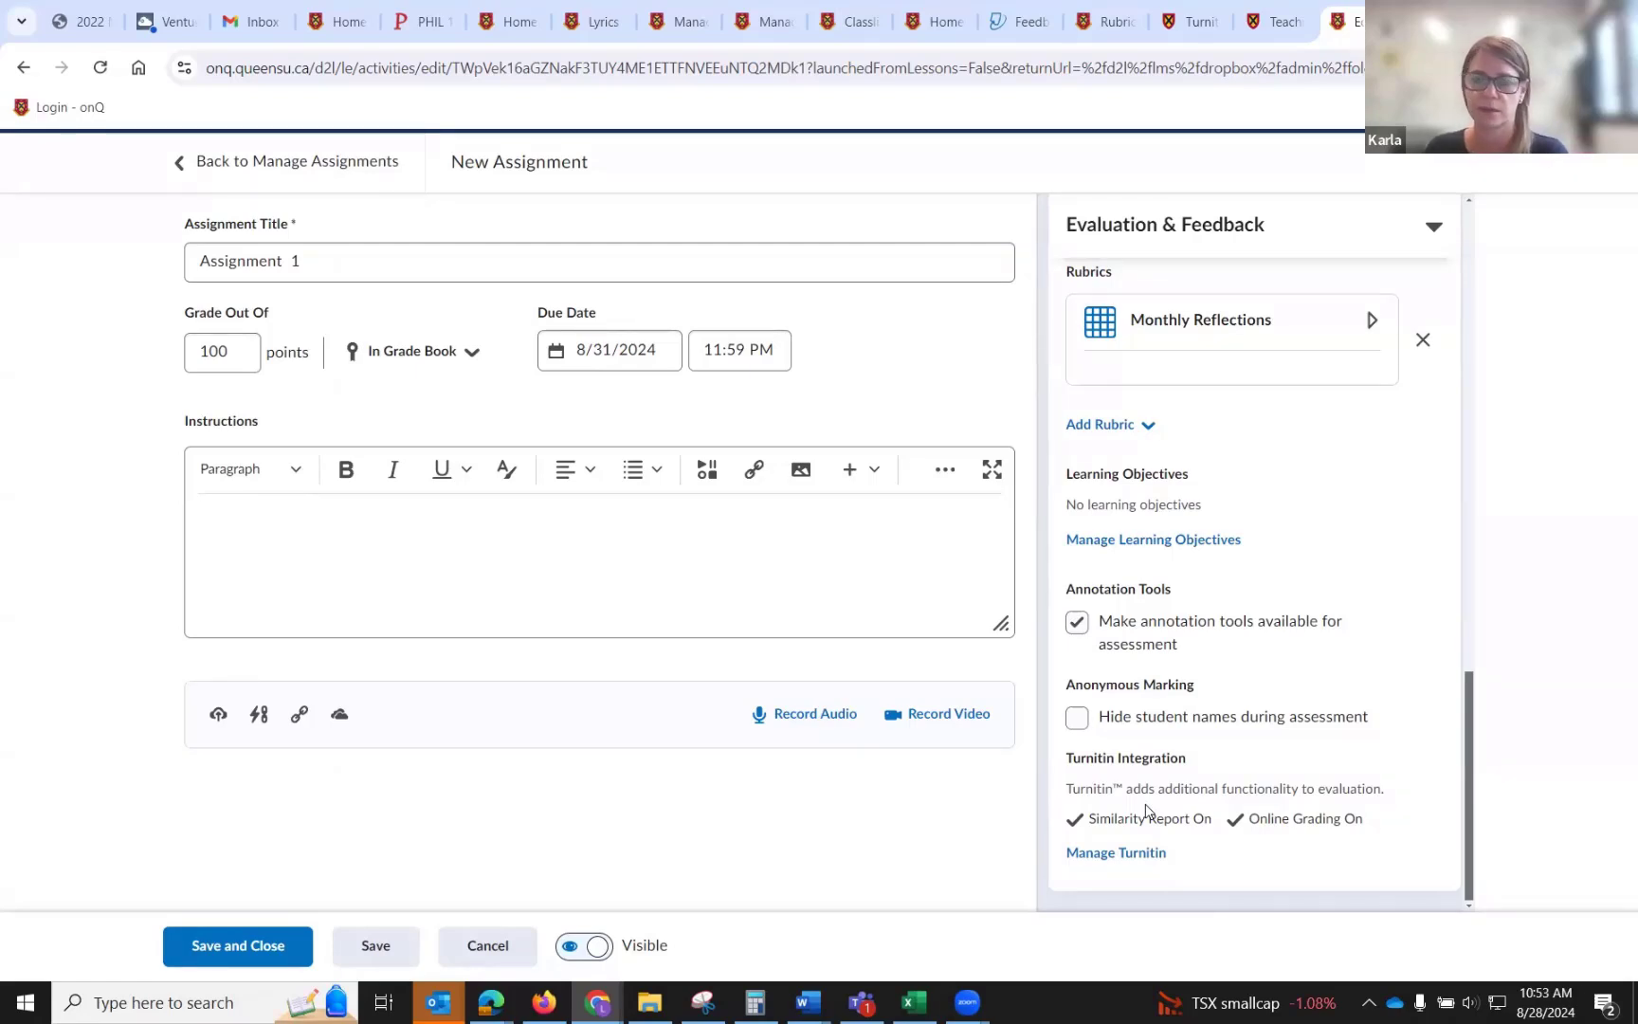
left_click(288, 936)
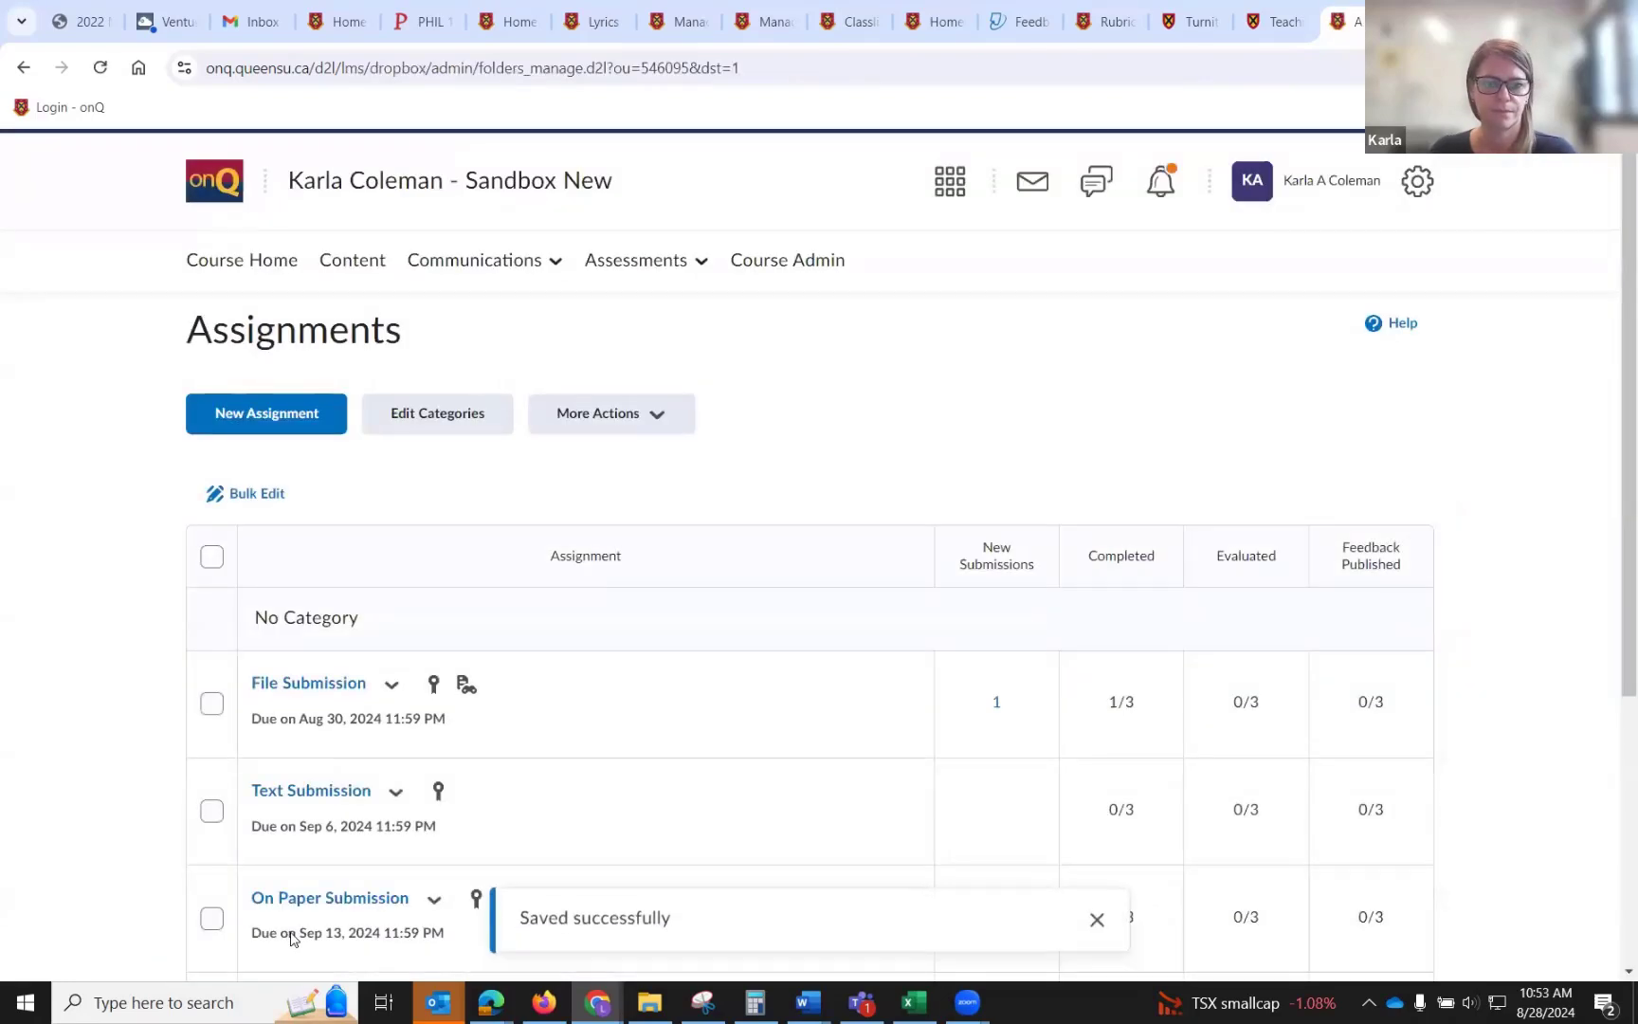
View the File Submission assignment's submissions and open the student's submitted Communication by audience.docx.
scroll(457, 622, "down", 5)
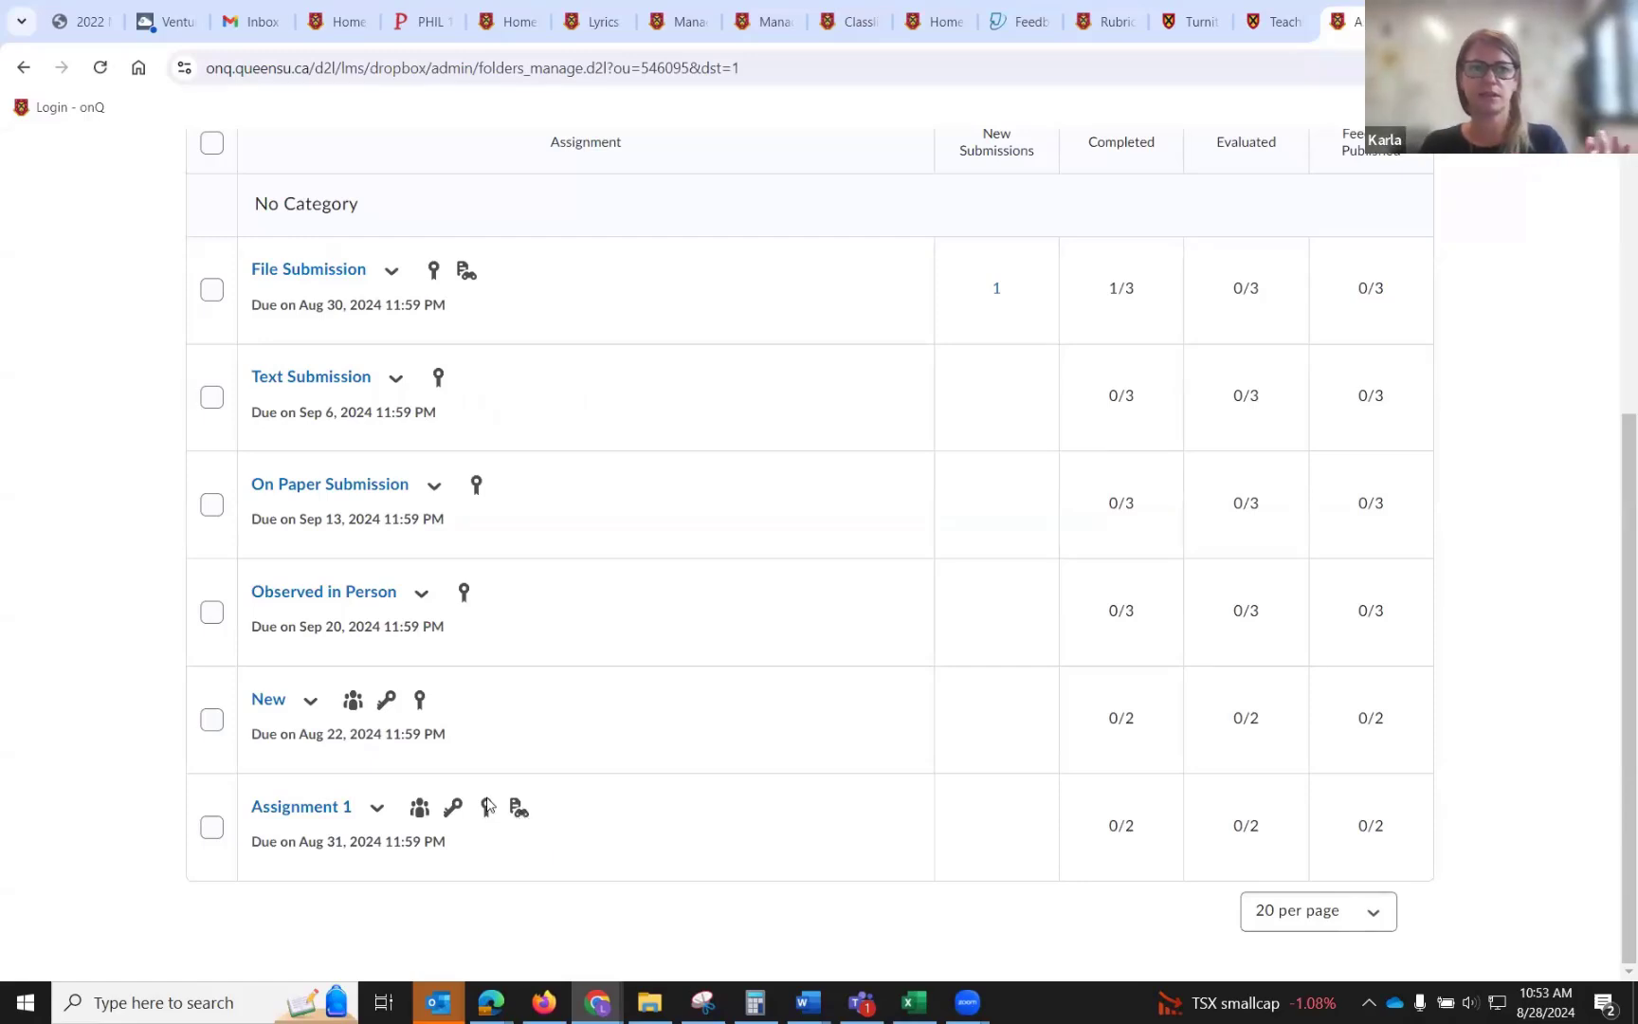
left_click(390, 287)
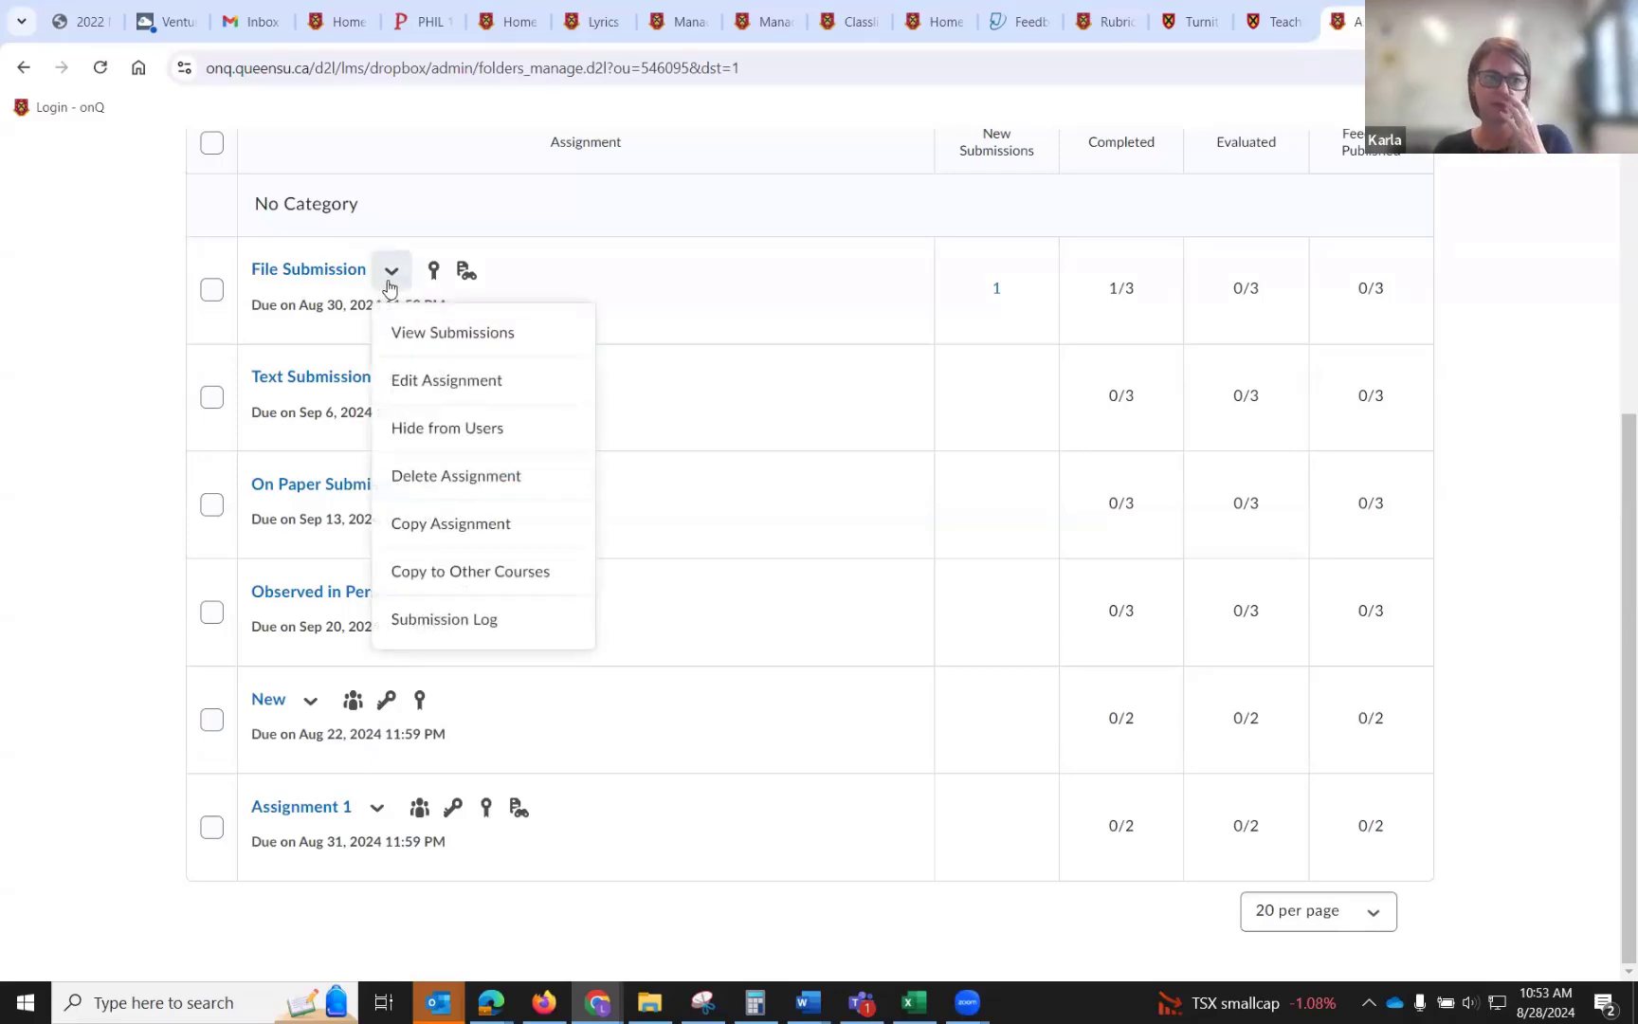
left_click(415, 335)
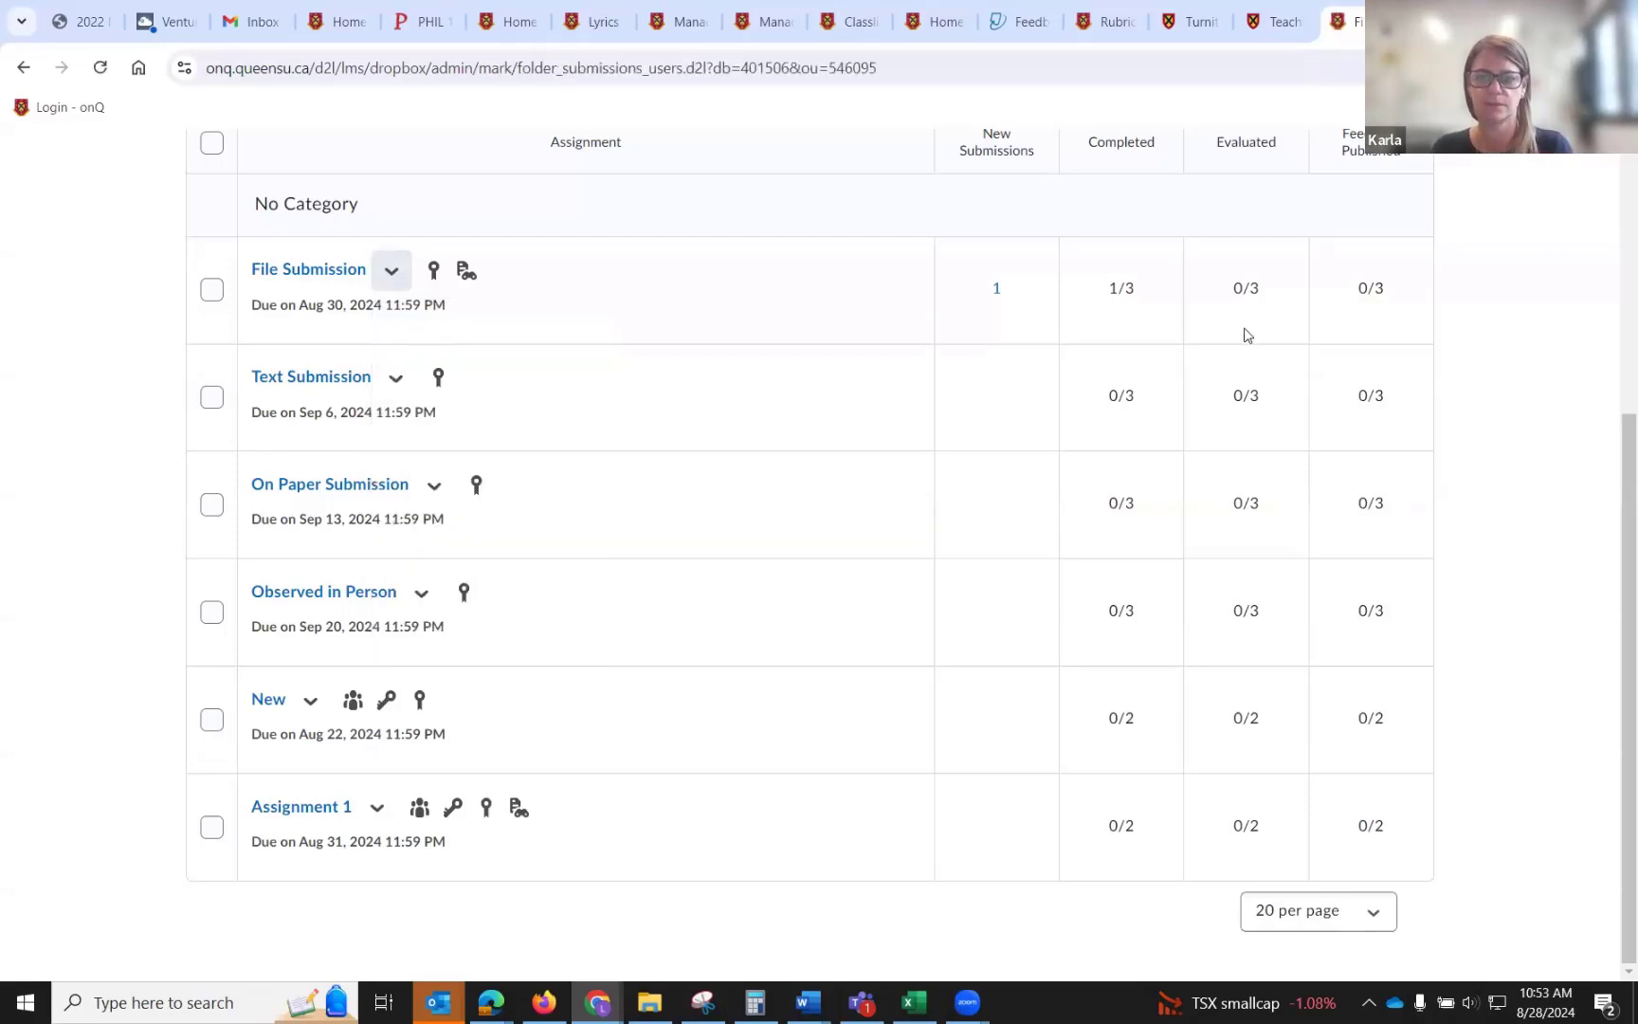
scroll(1247, 330, "down", 2)
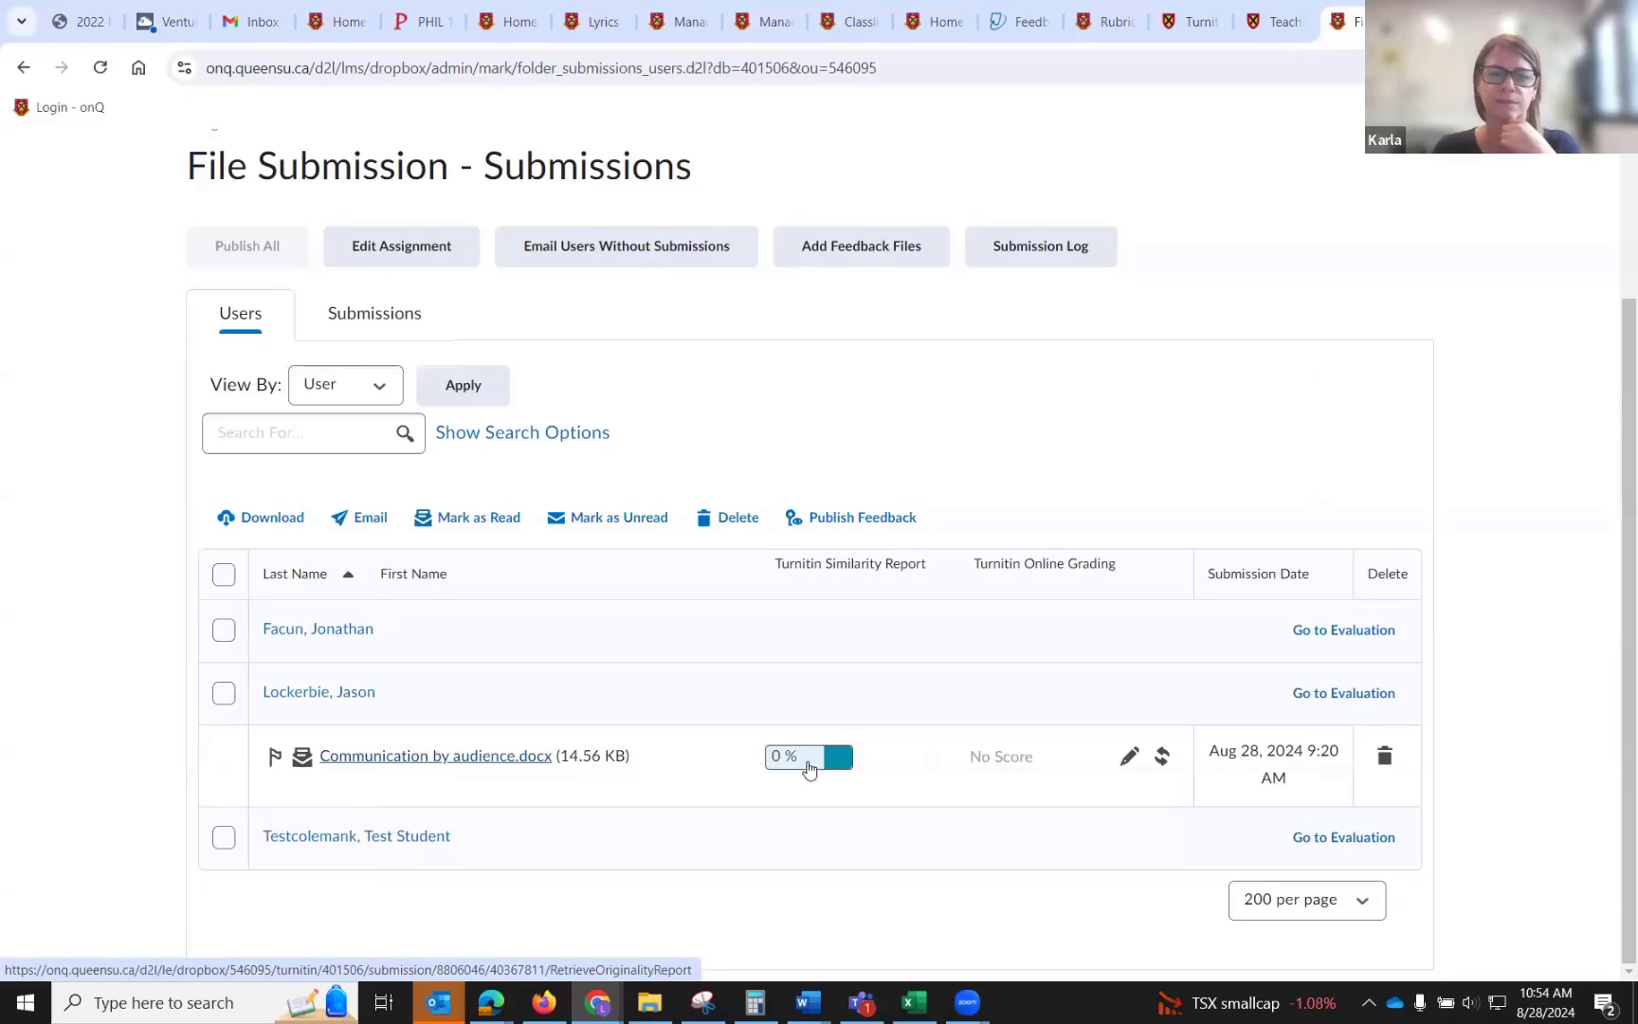
left_click(477, 762)
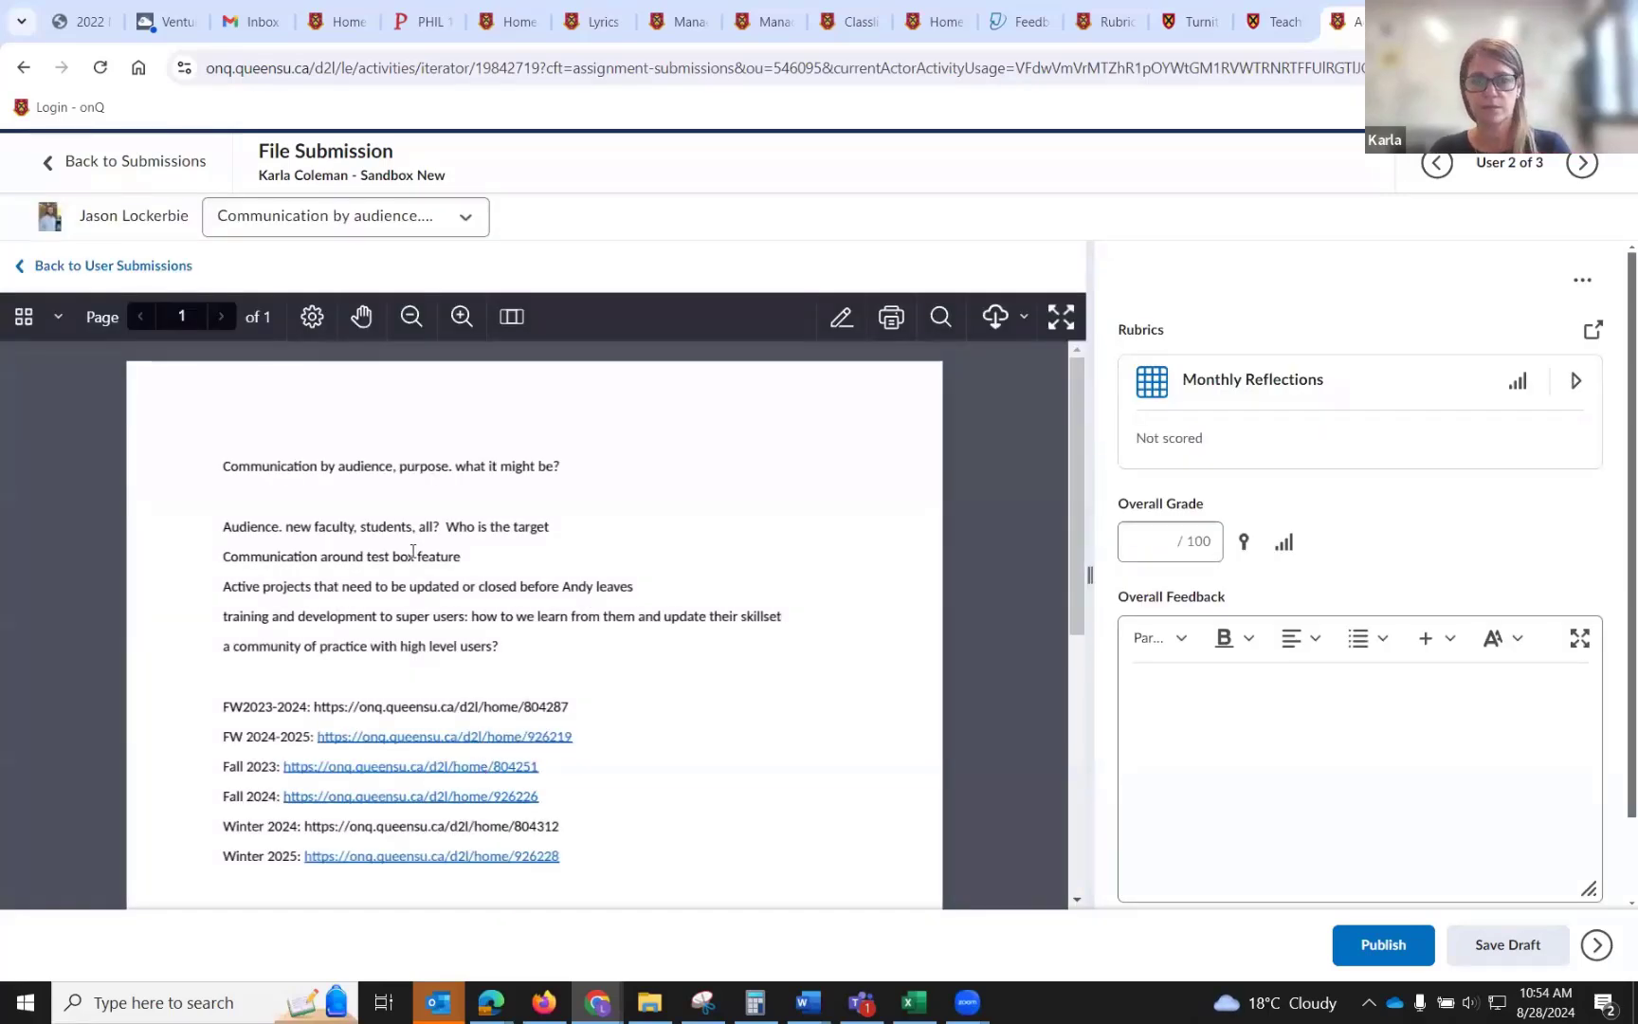
Circle the words "Communication by" at the top of the document with the pen annotation tool.
right_click(472, 474)
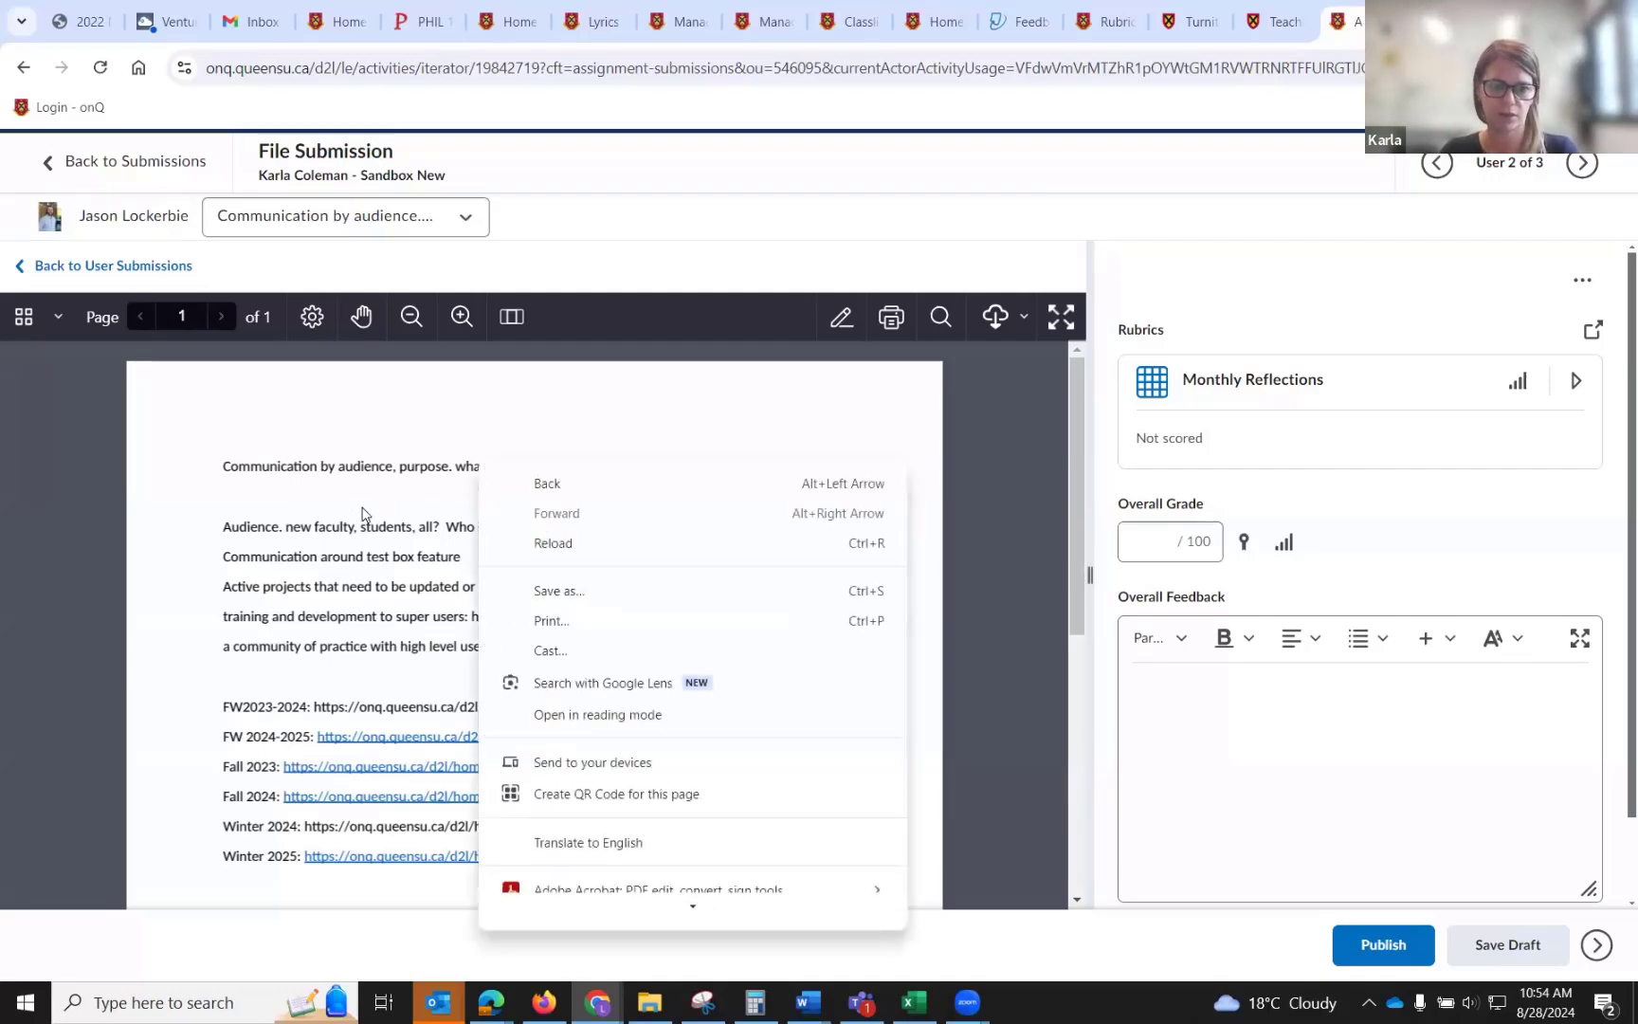
left_click(366, 501)
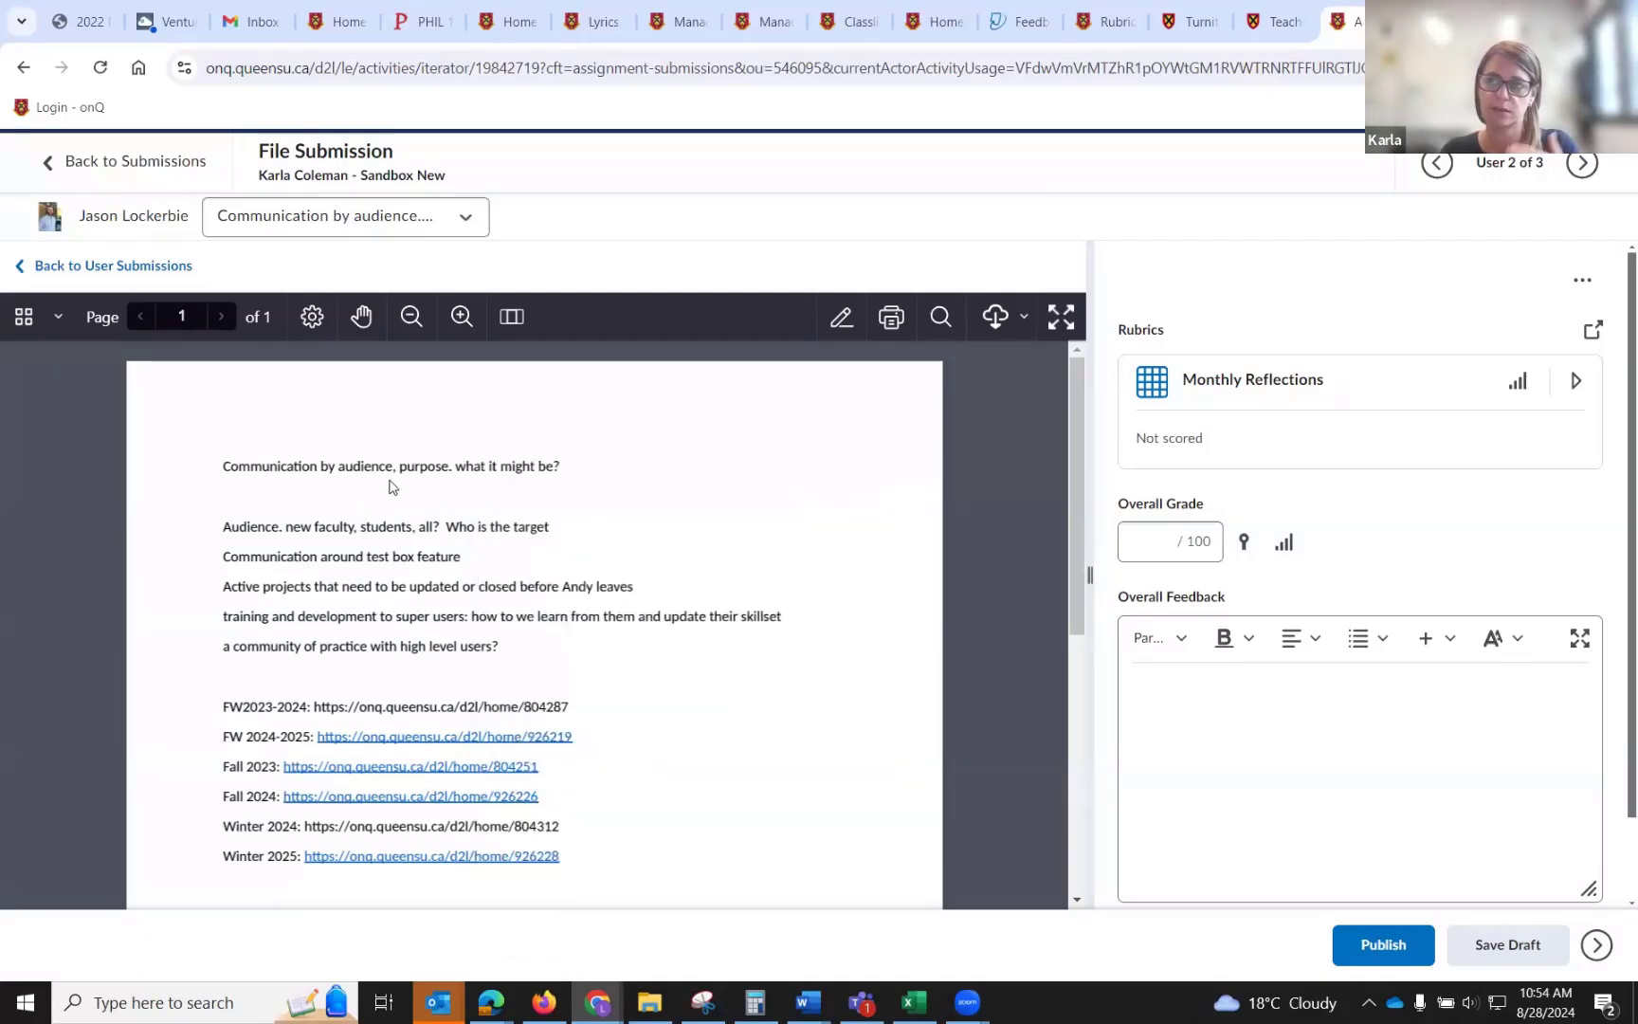
left_click(841, 323)
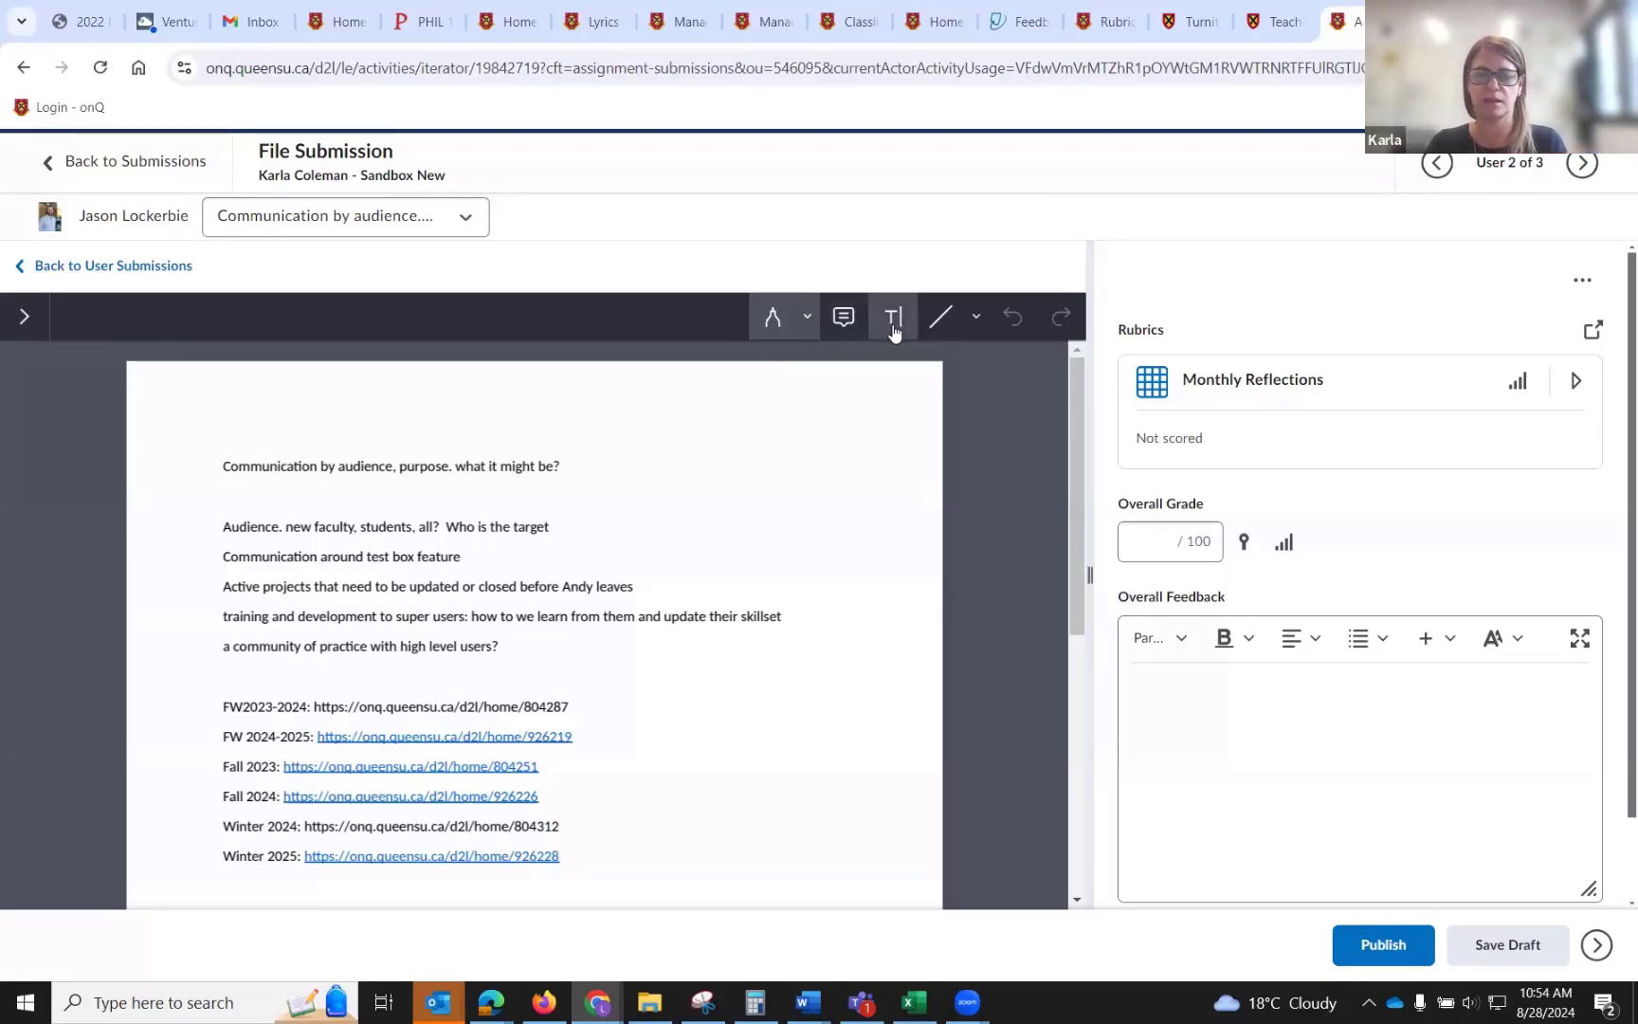
left_click(807, 315)
left_click(675, 375)
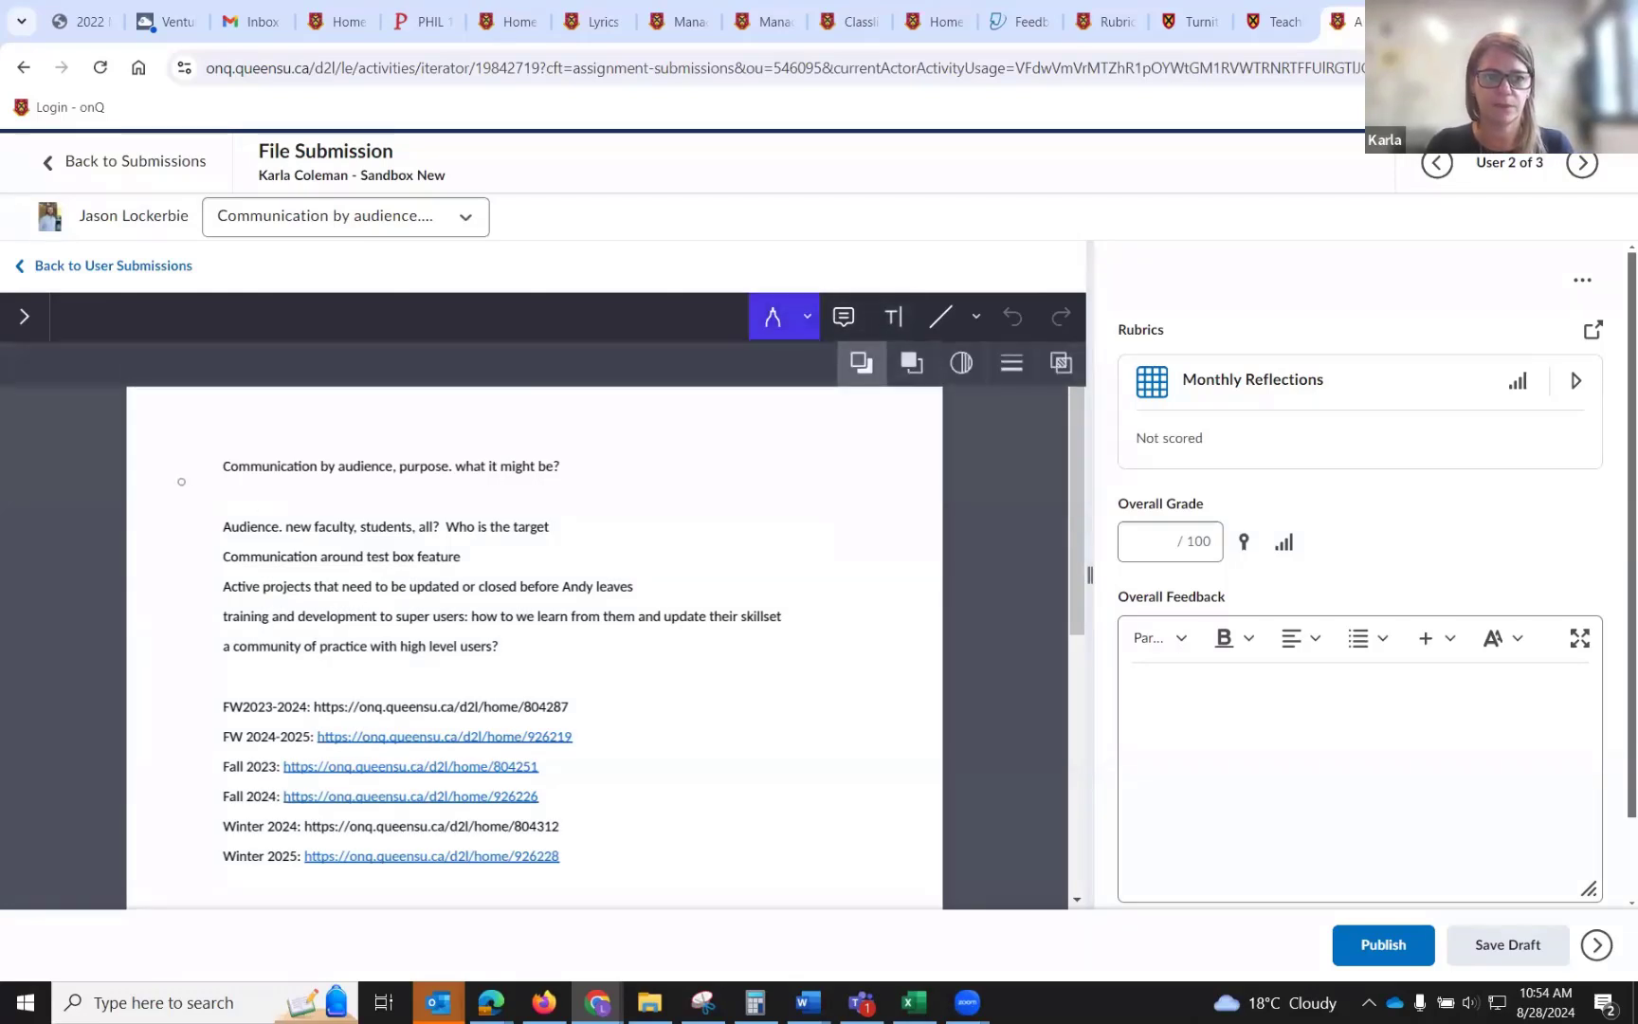
mouse_move(190, 459)
left_mouse_down()
mouse_move(296, 507)
mouse_move(194, 471)
left_mouse_up()
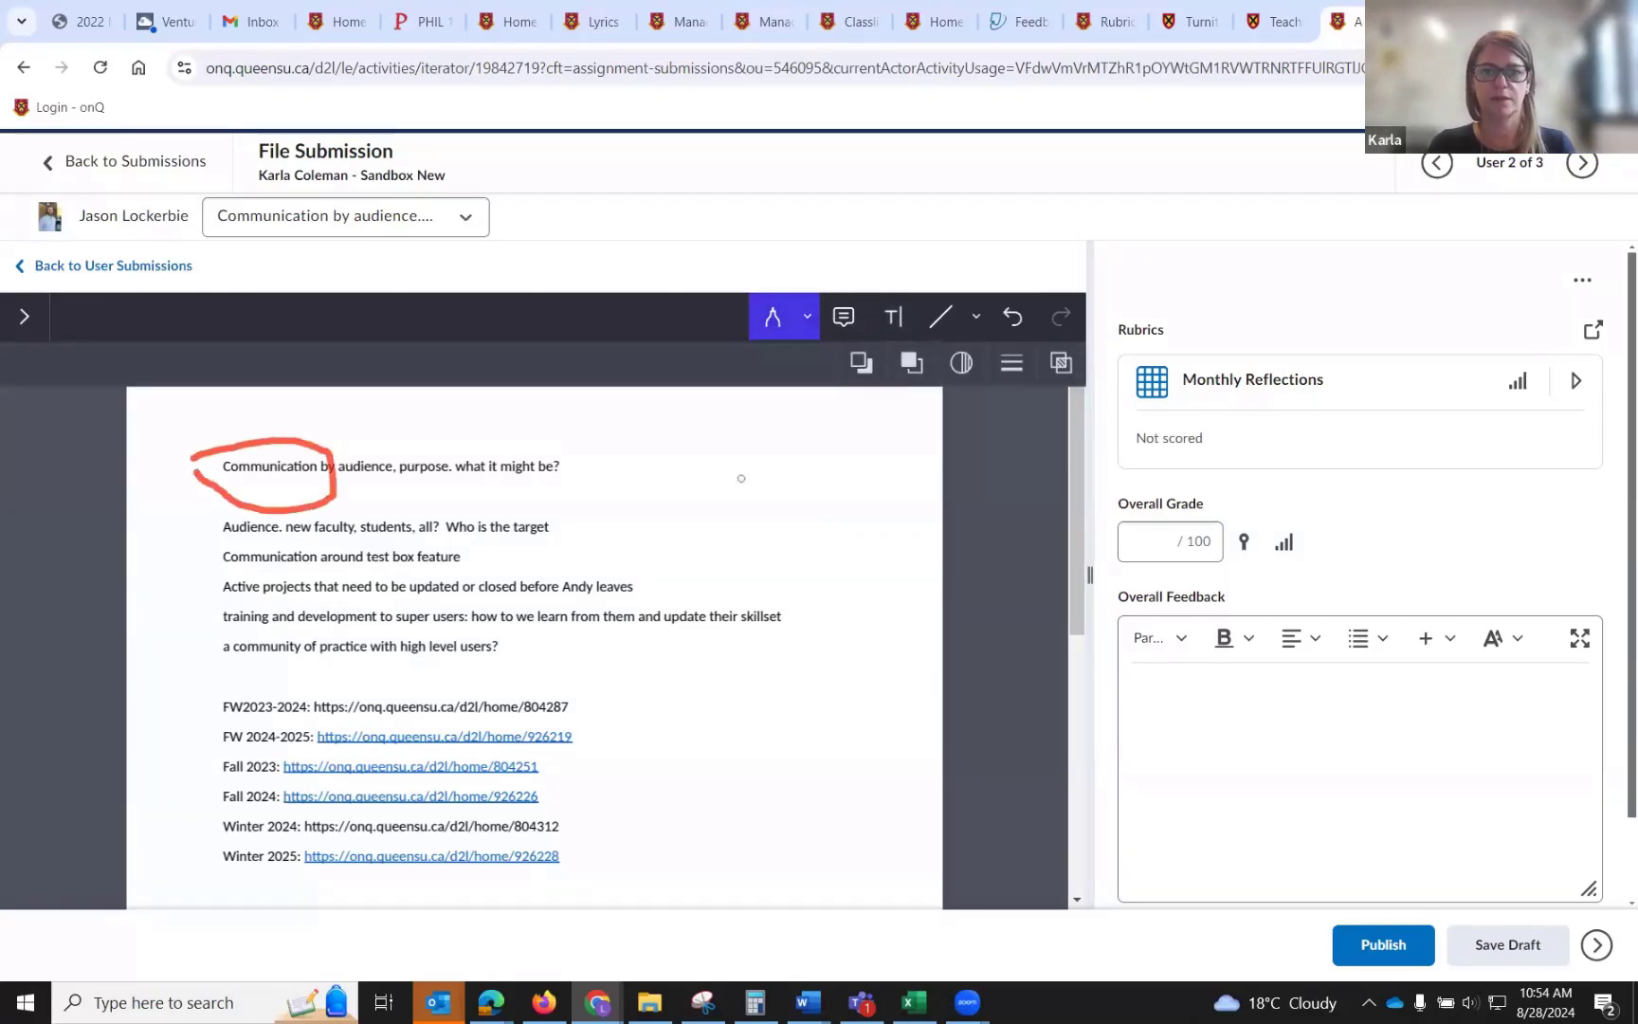
Add a sticky note beside the second line of the document reading "notes feedback".
left_click(843, 326)
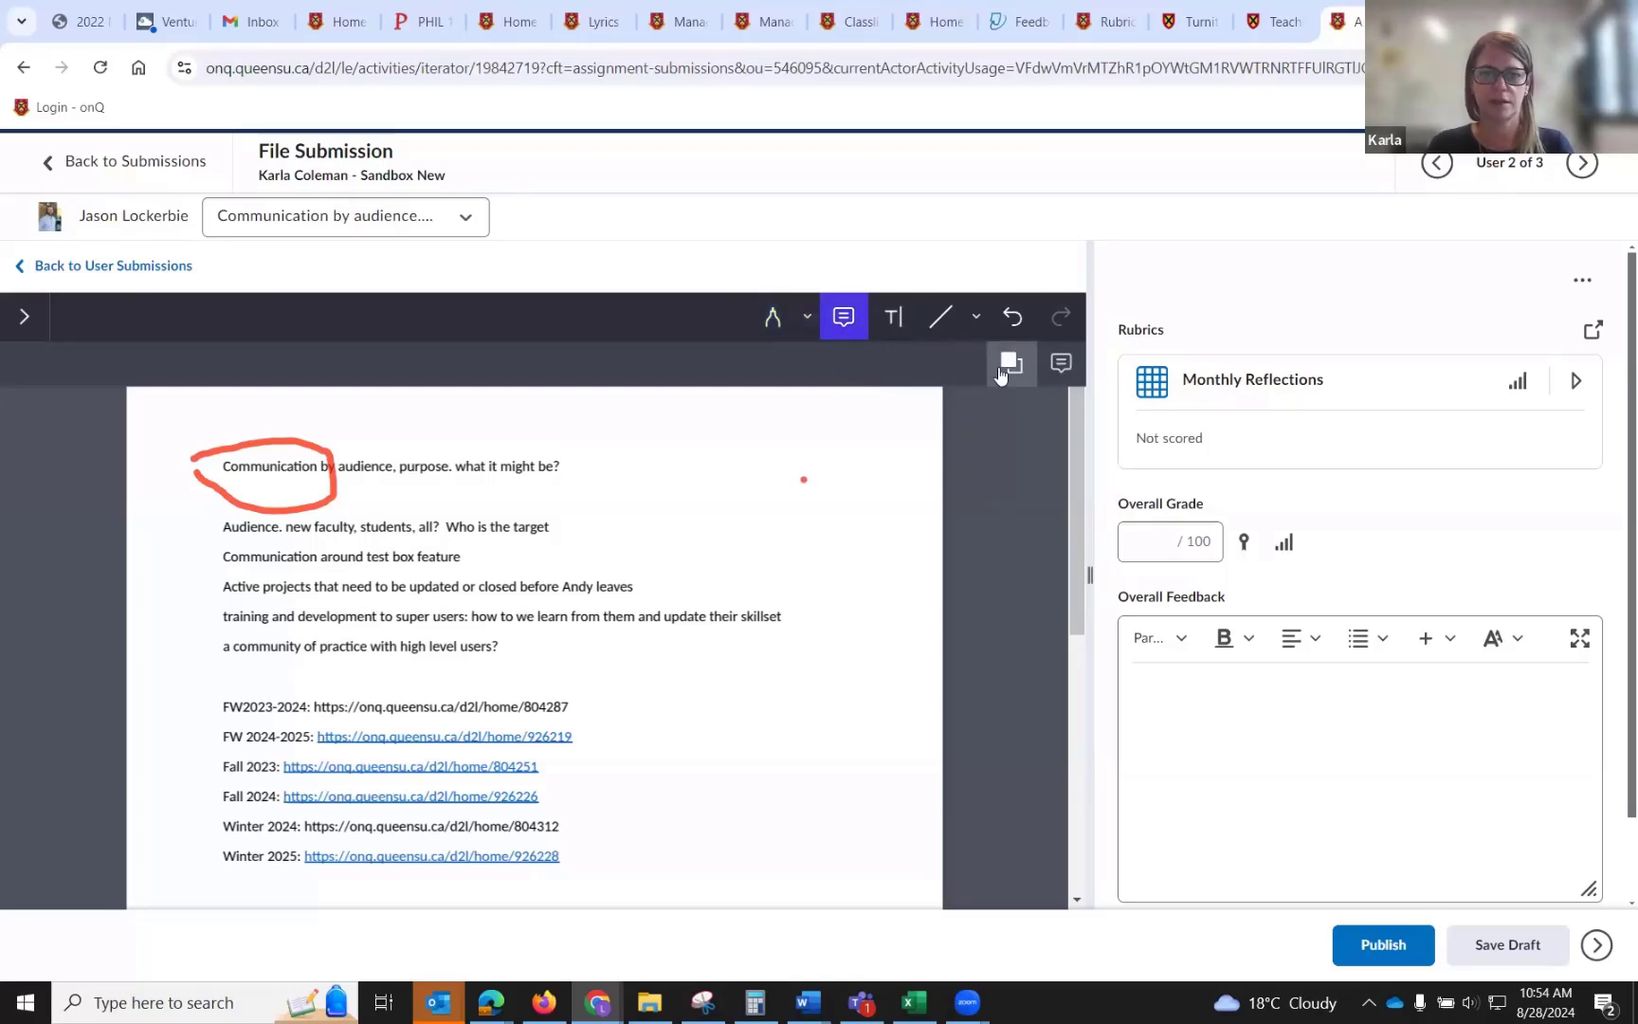
left_click(1009, 364)
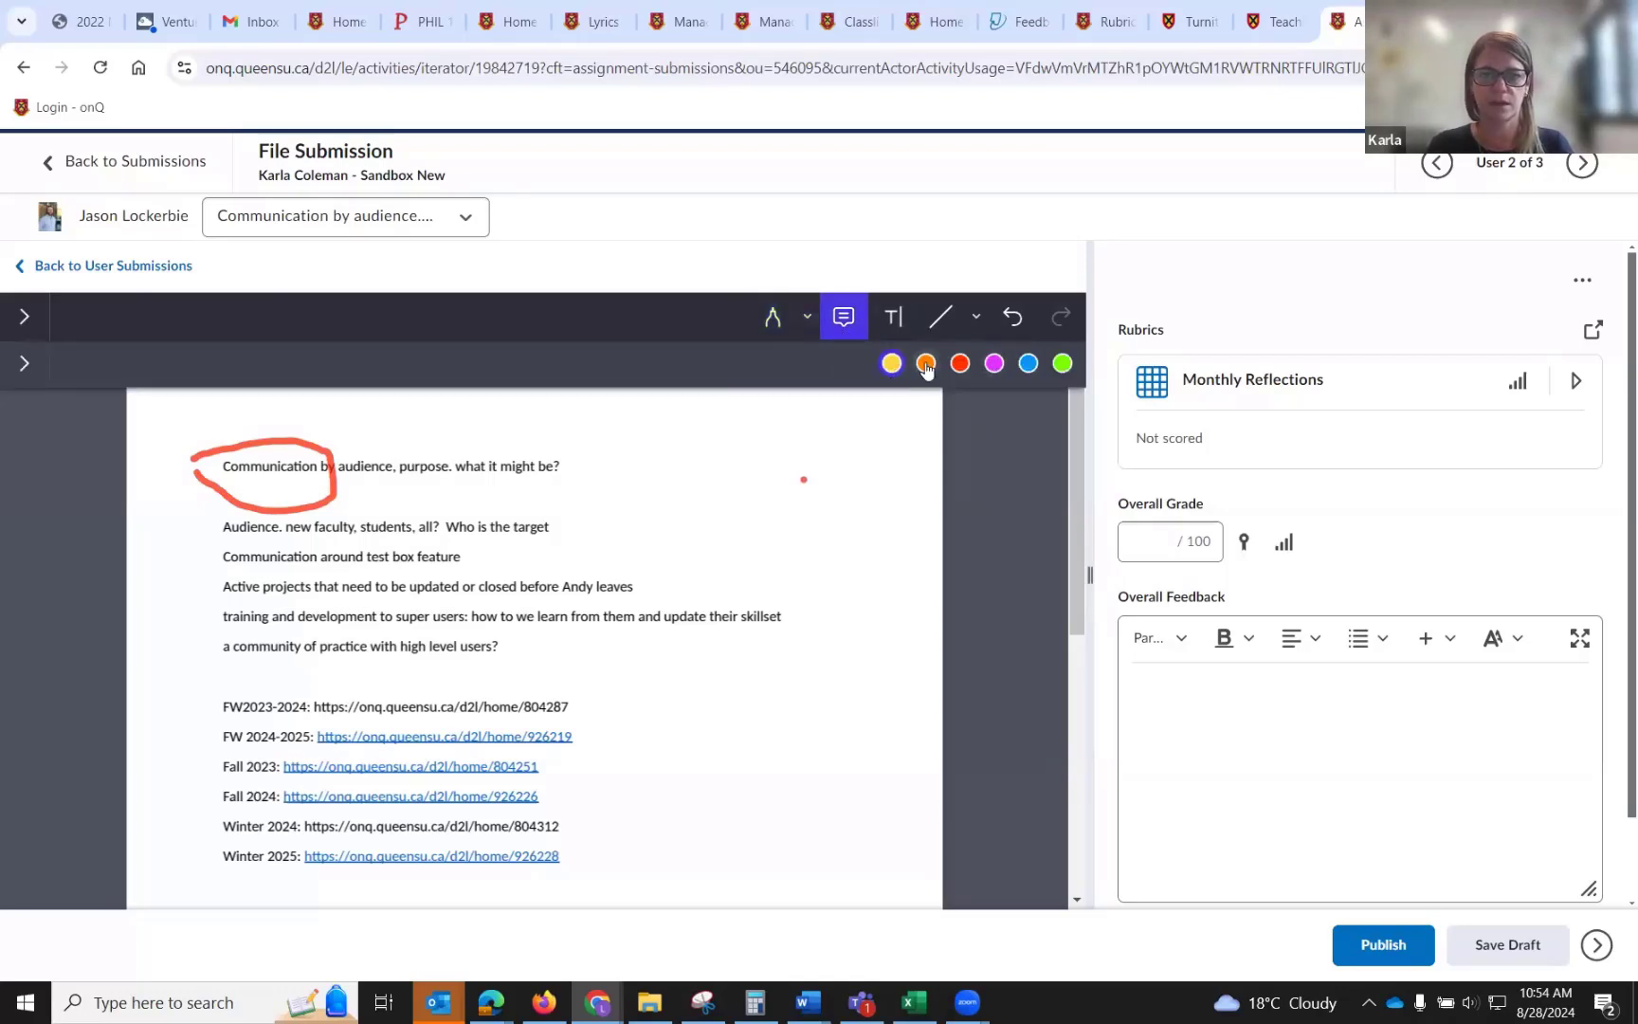
left_click(630, 521)
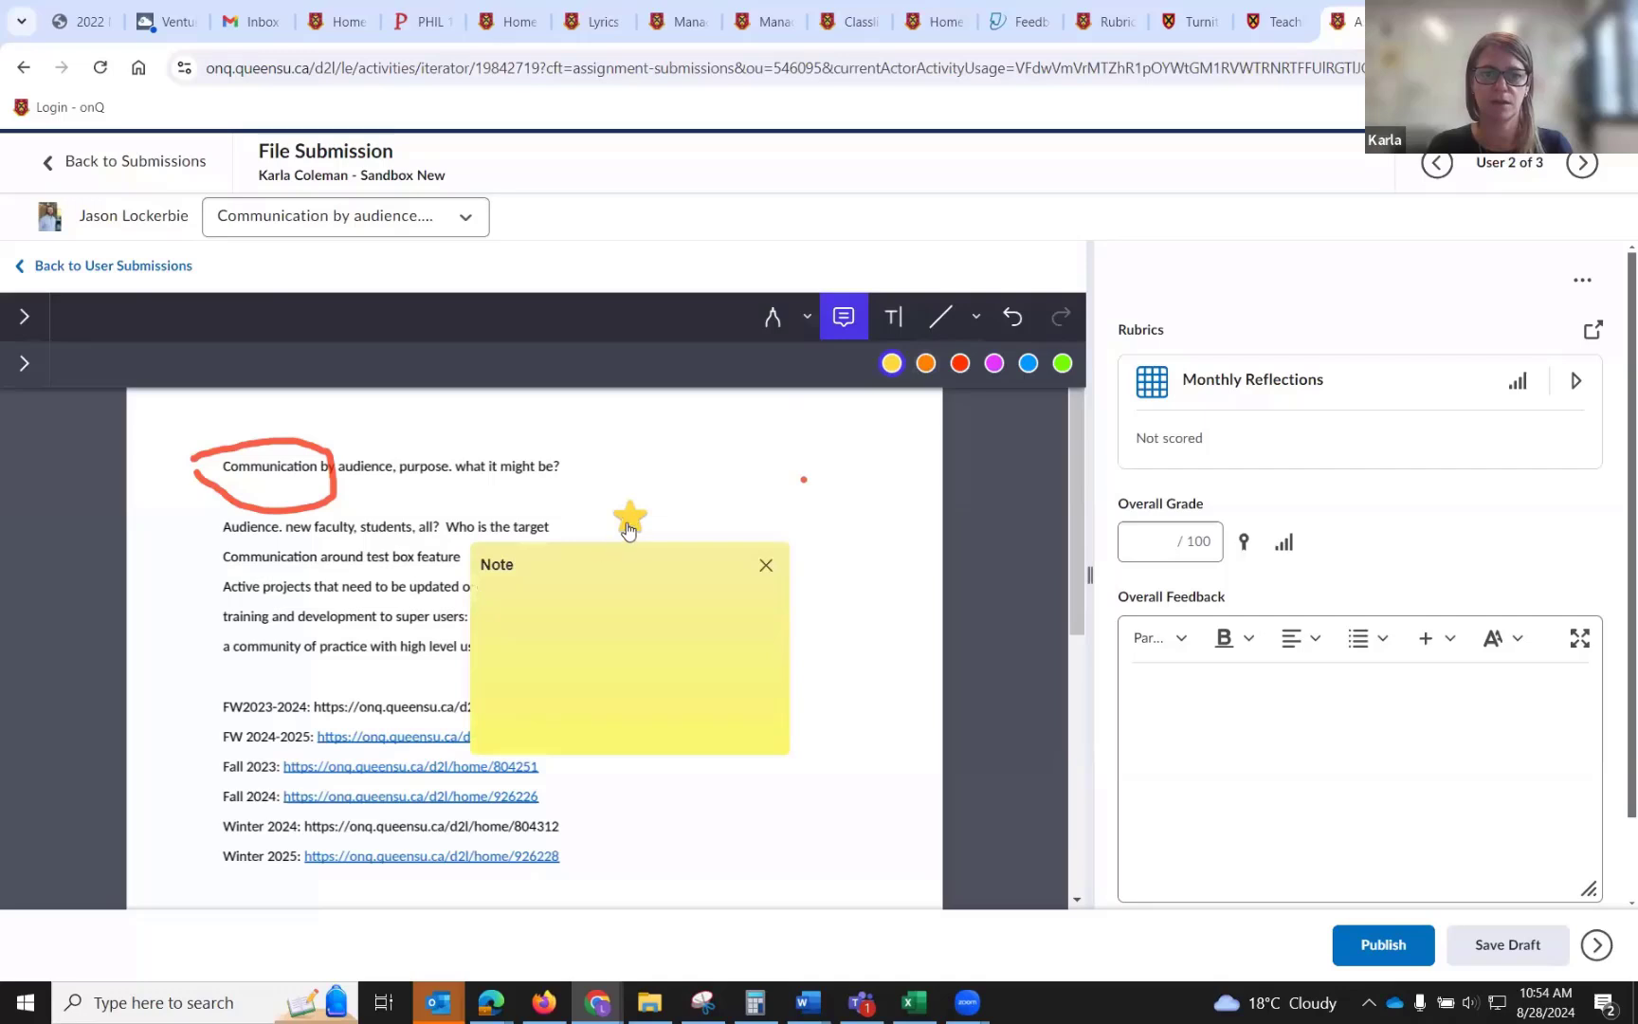
key("Escape")
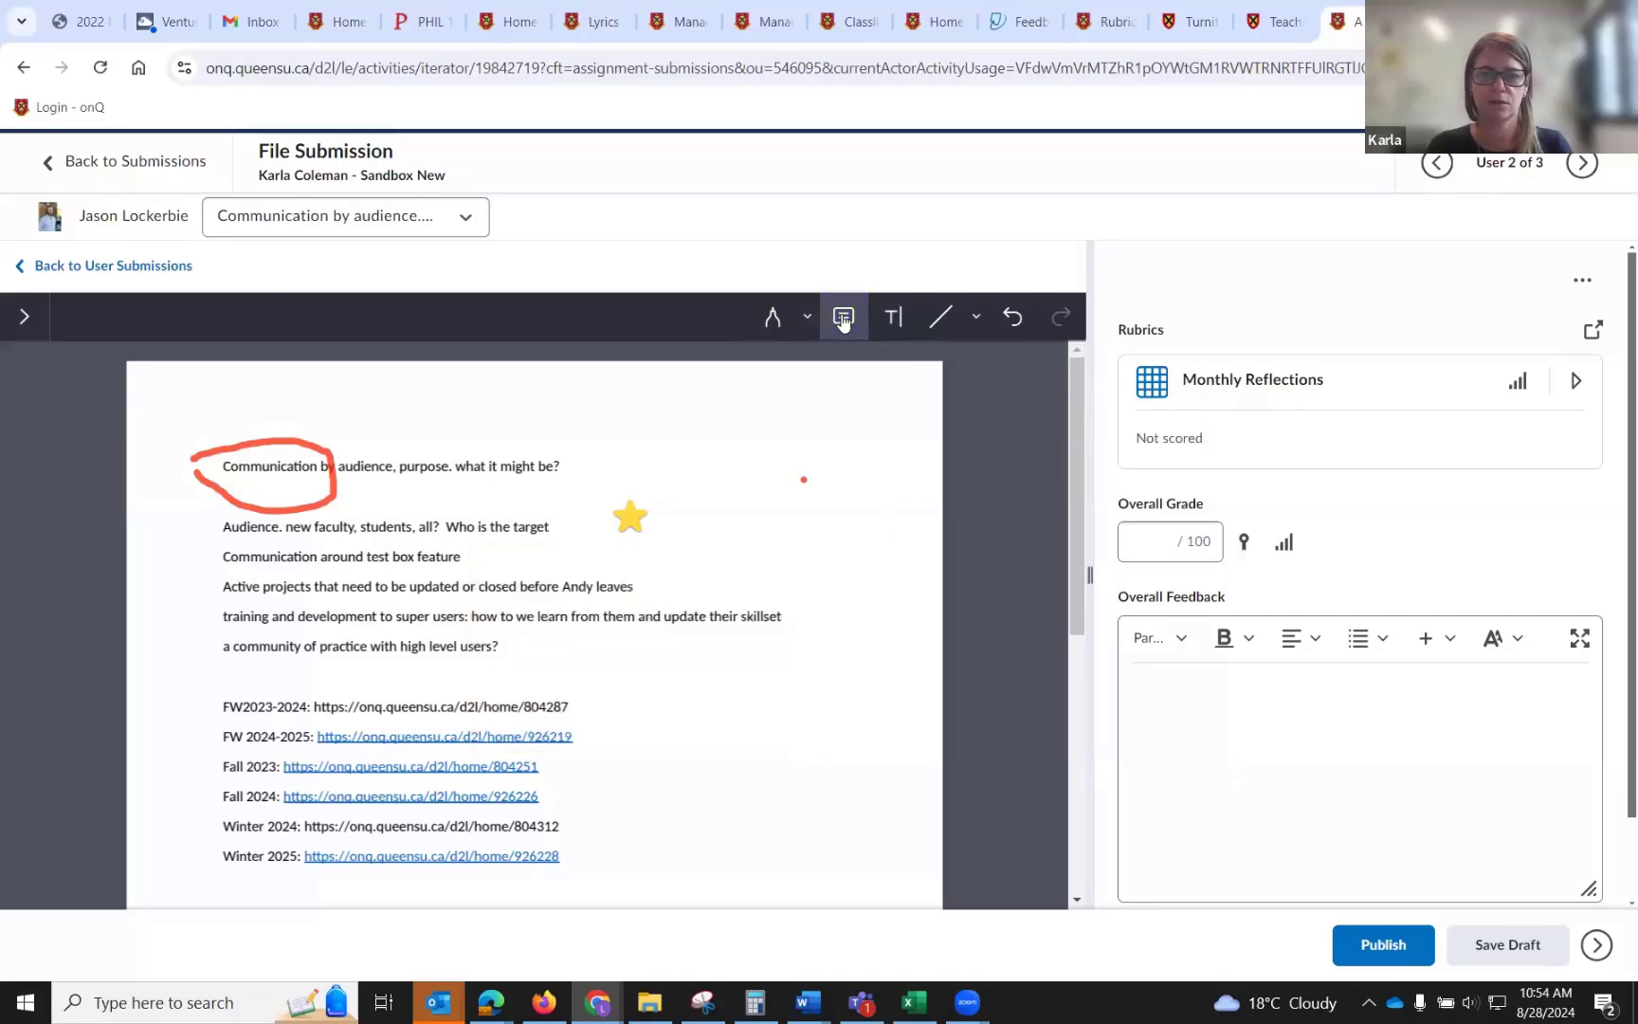
left_click(630, 520)
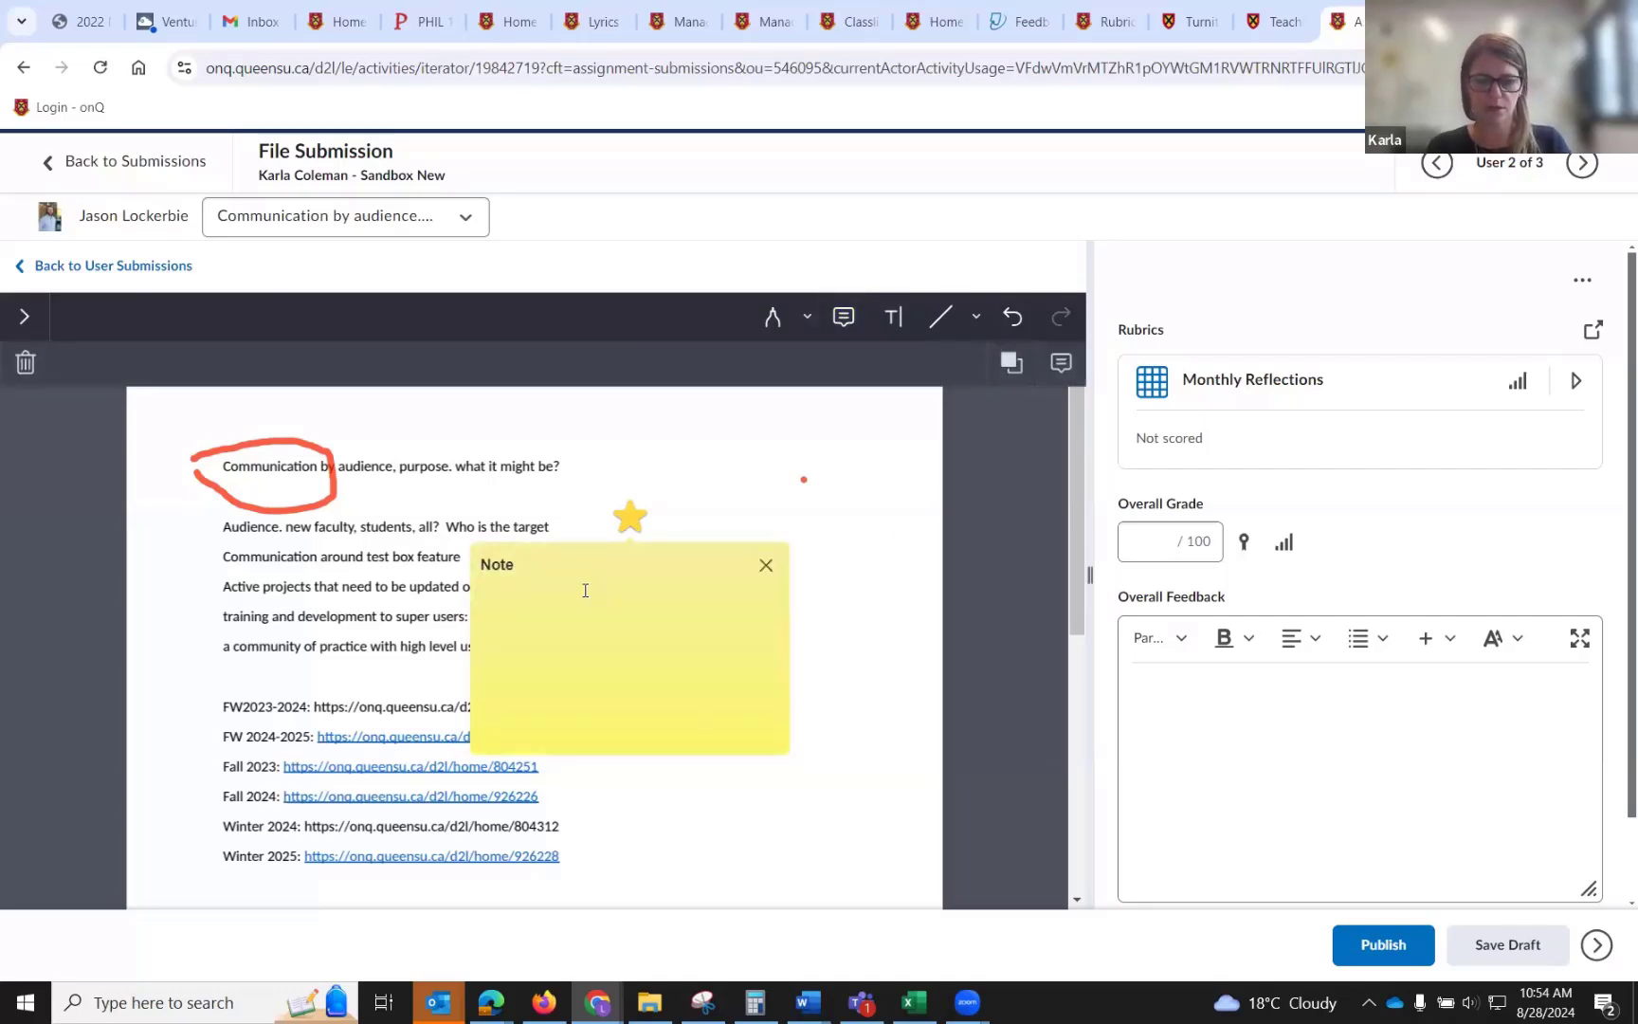
type("notes ")
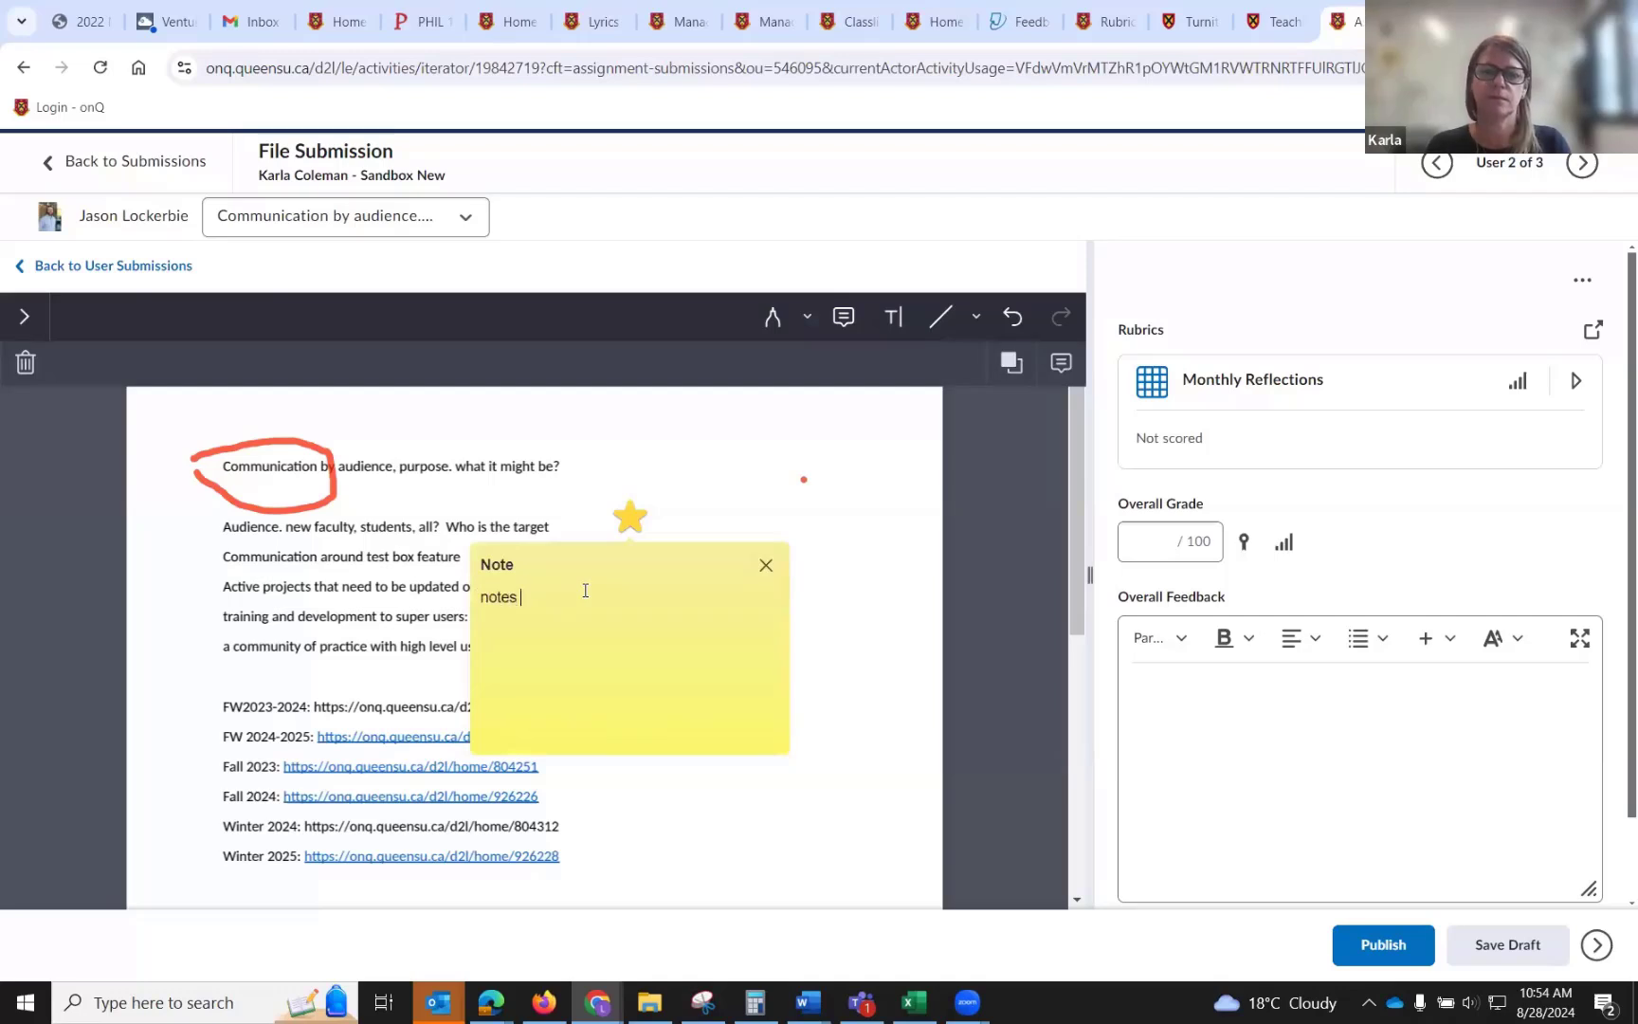
type("feedback")
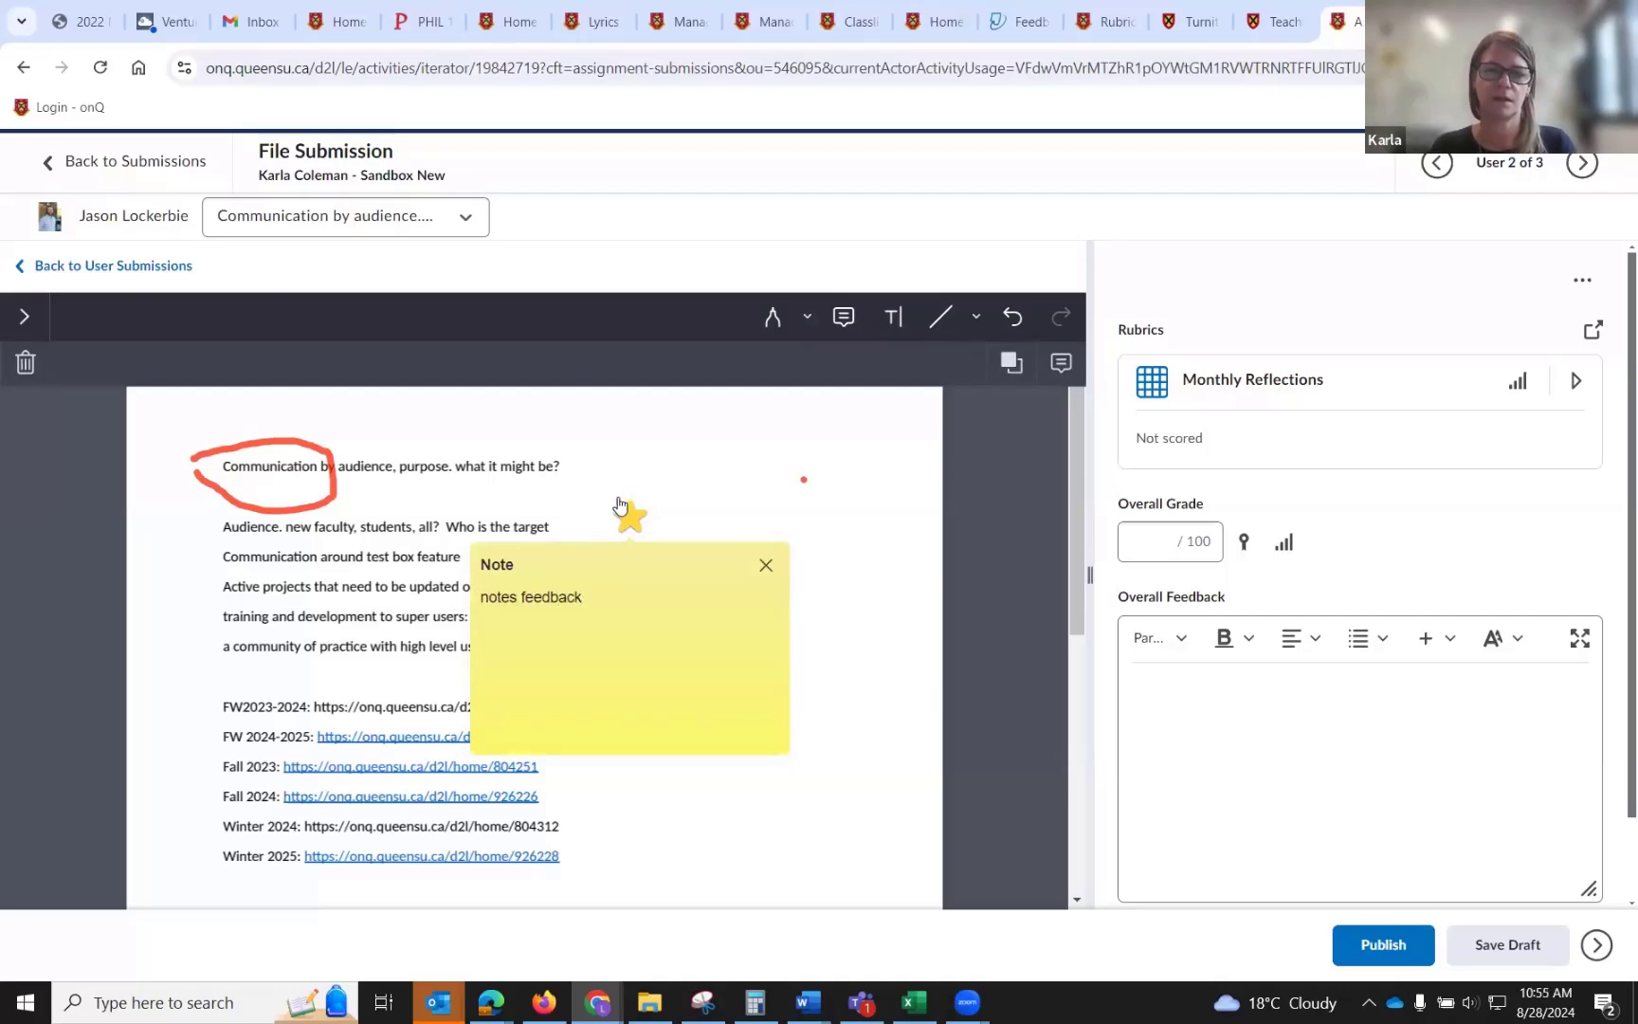
left_click(648, 487)
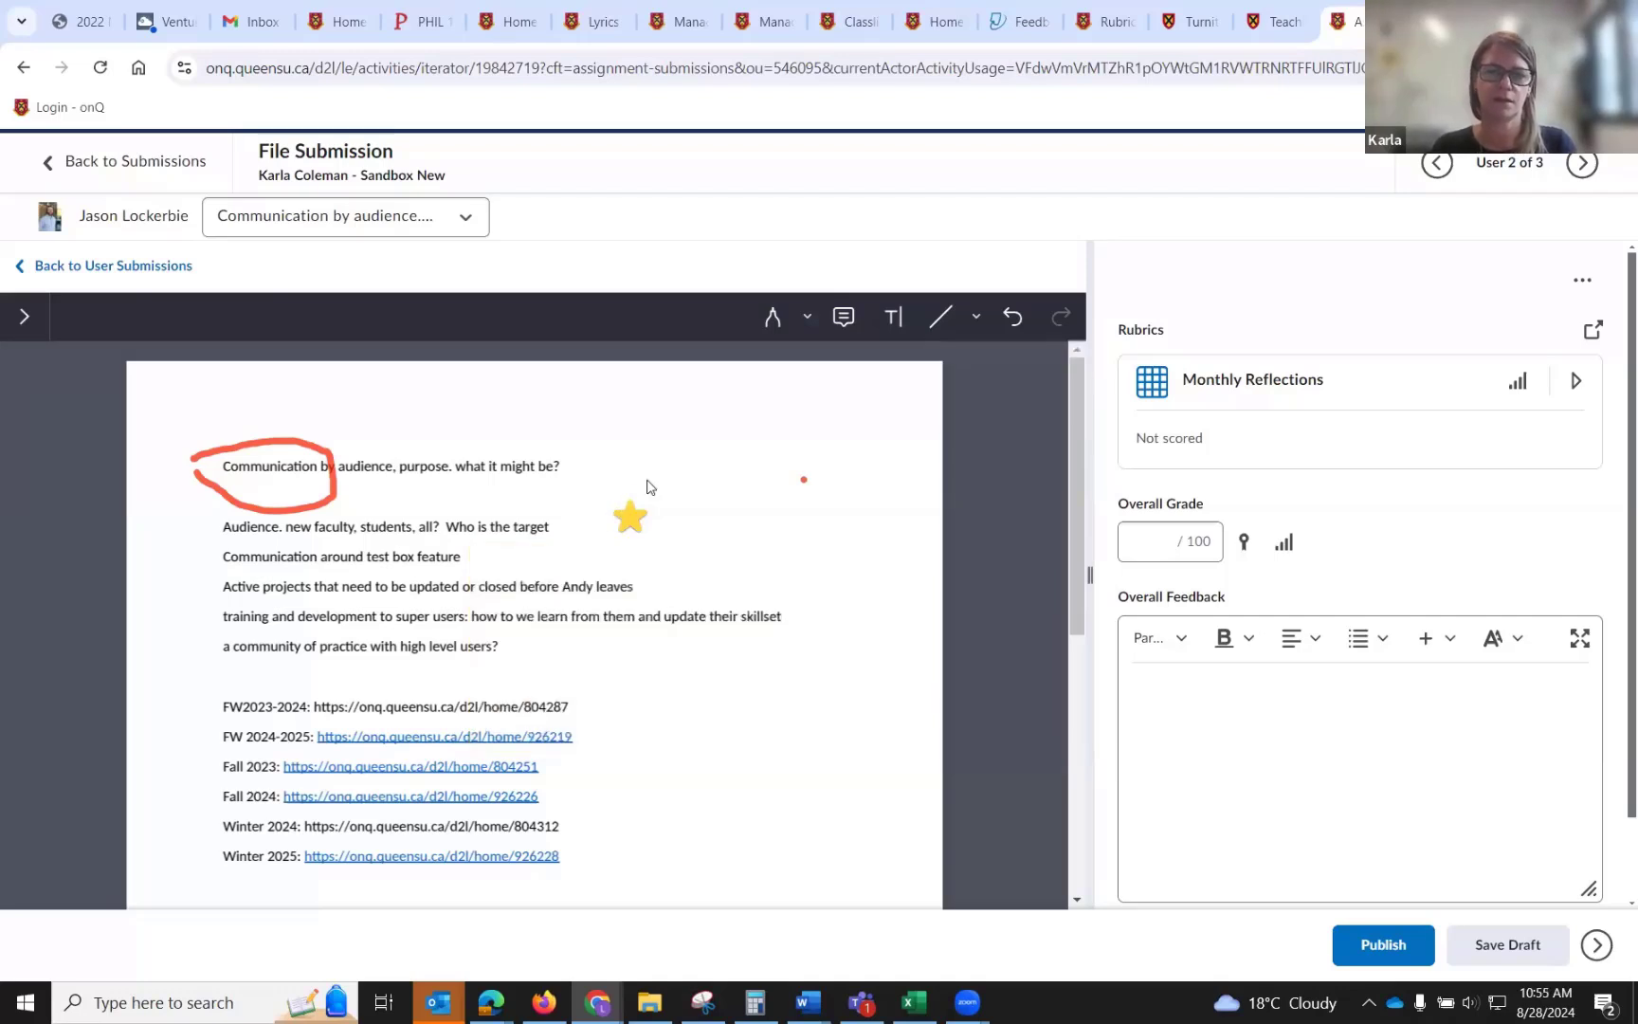
Delete the sticky note from the document.
left_click(620, 533)
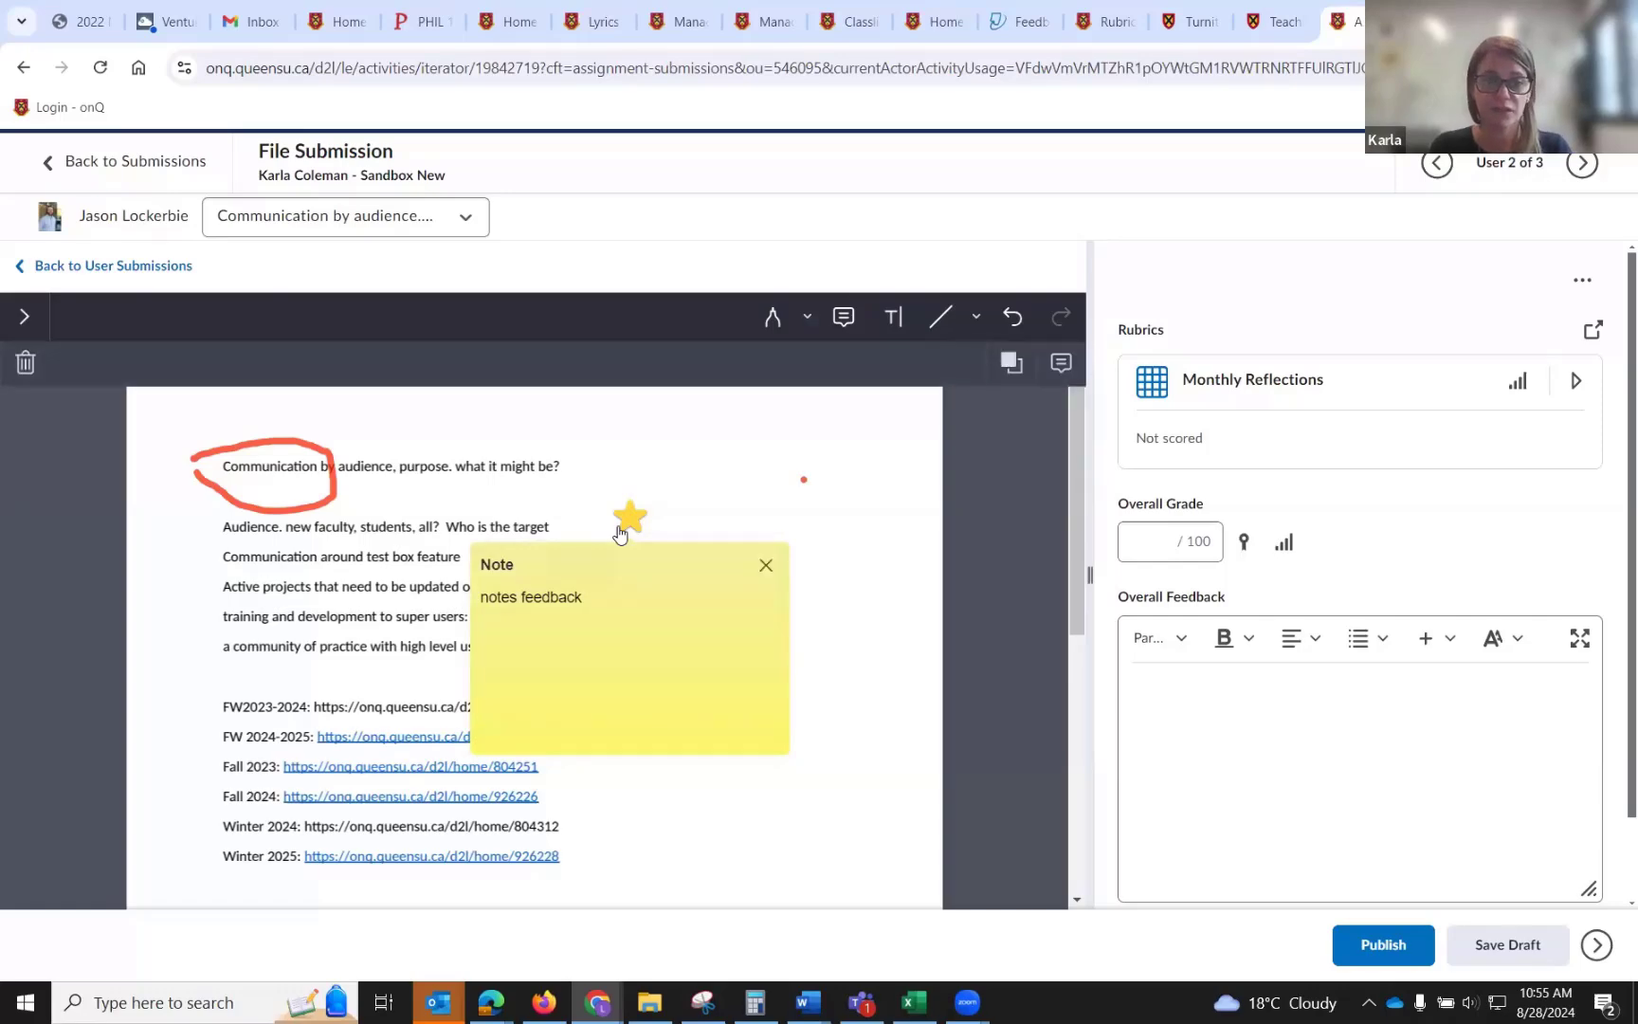
left_click(25, 364)
left_click(701, 618)
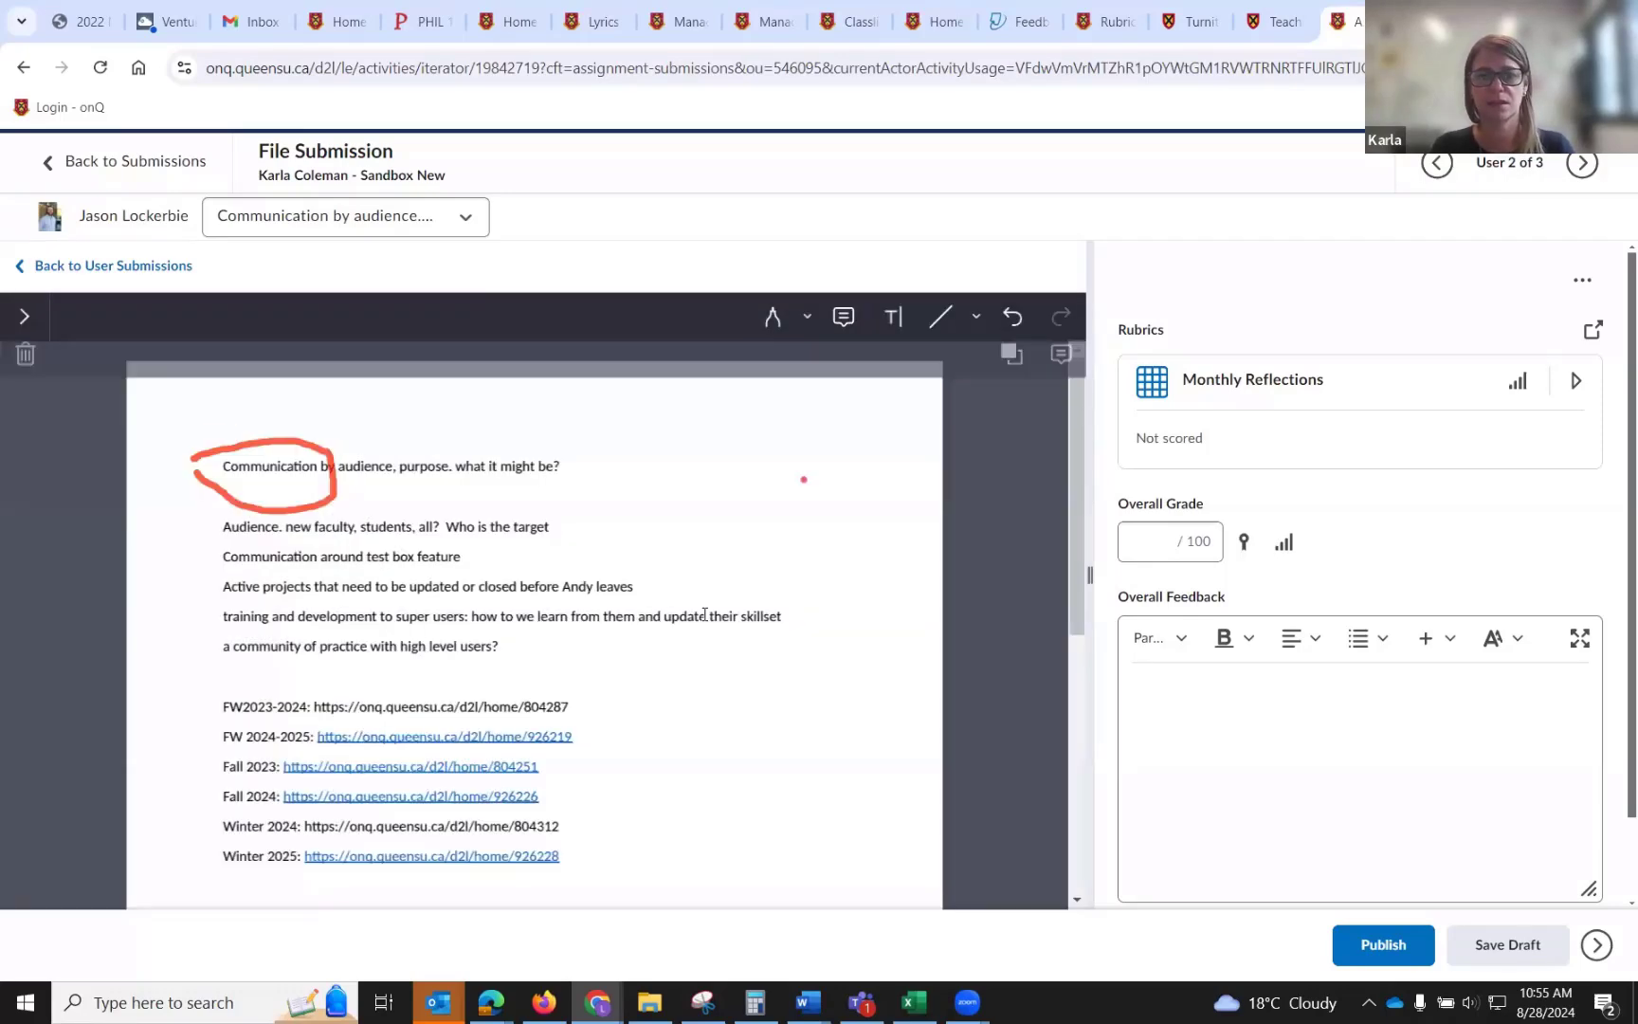
left_click(892, 320)
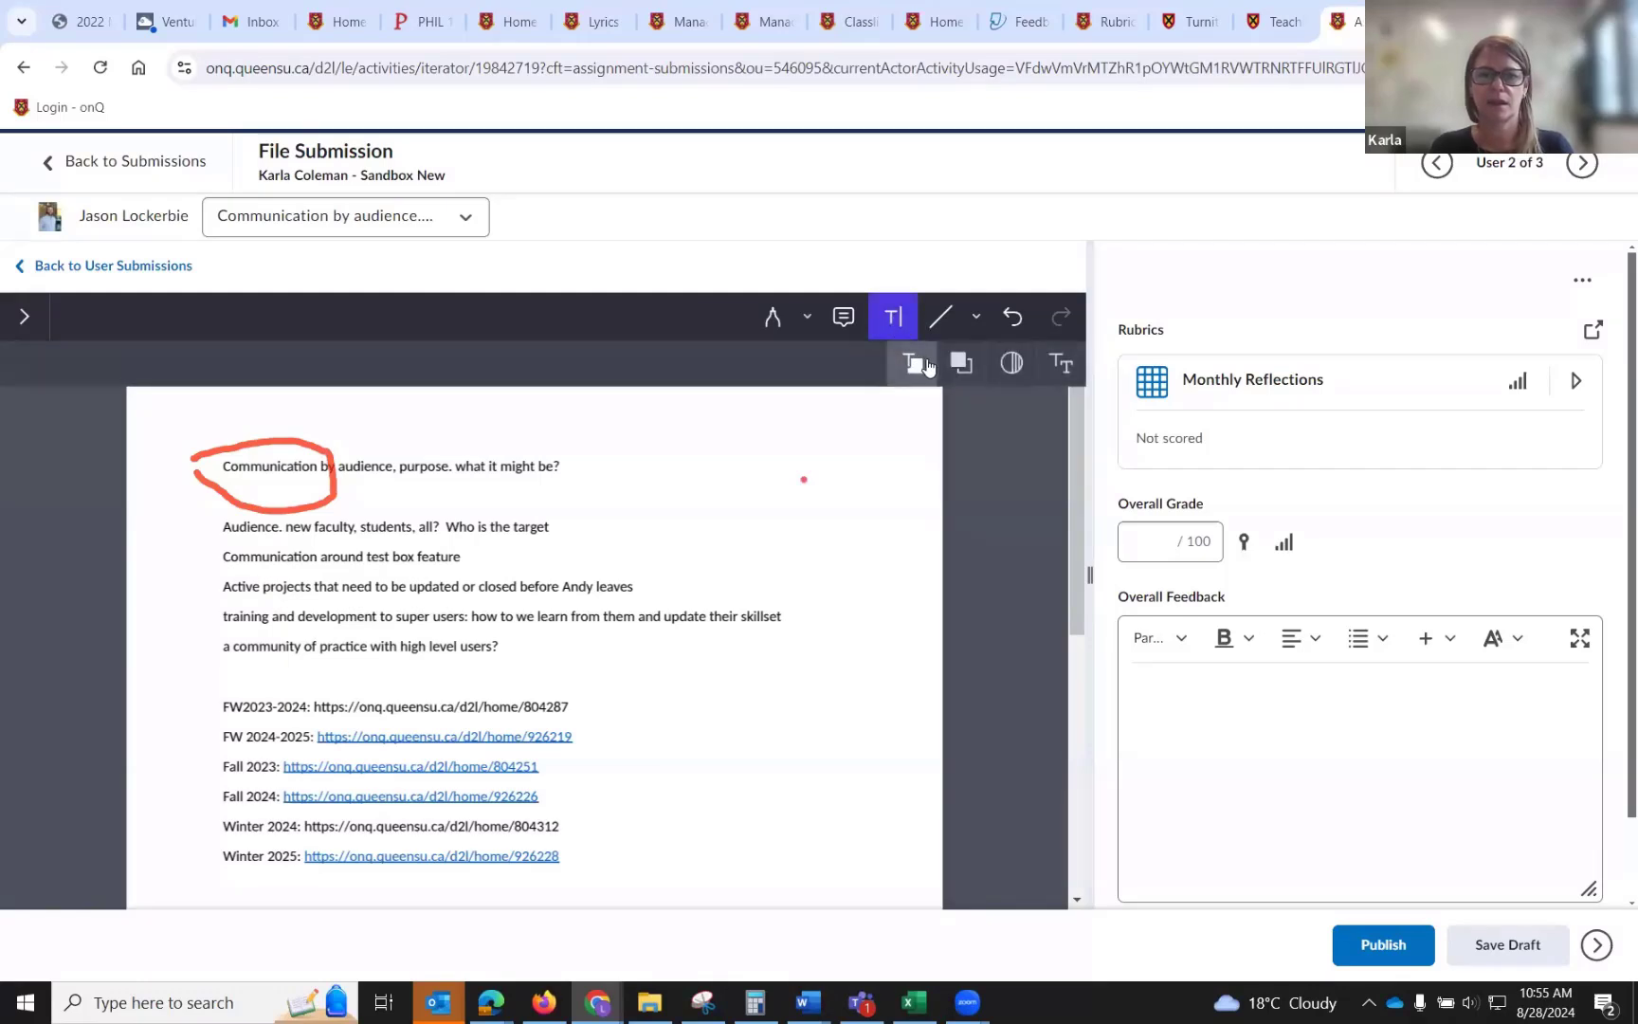
left_click(1026, 363)
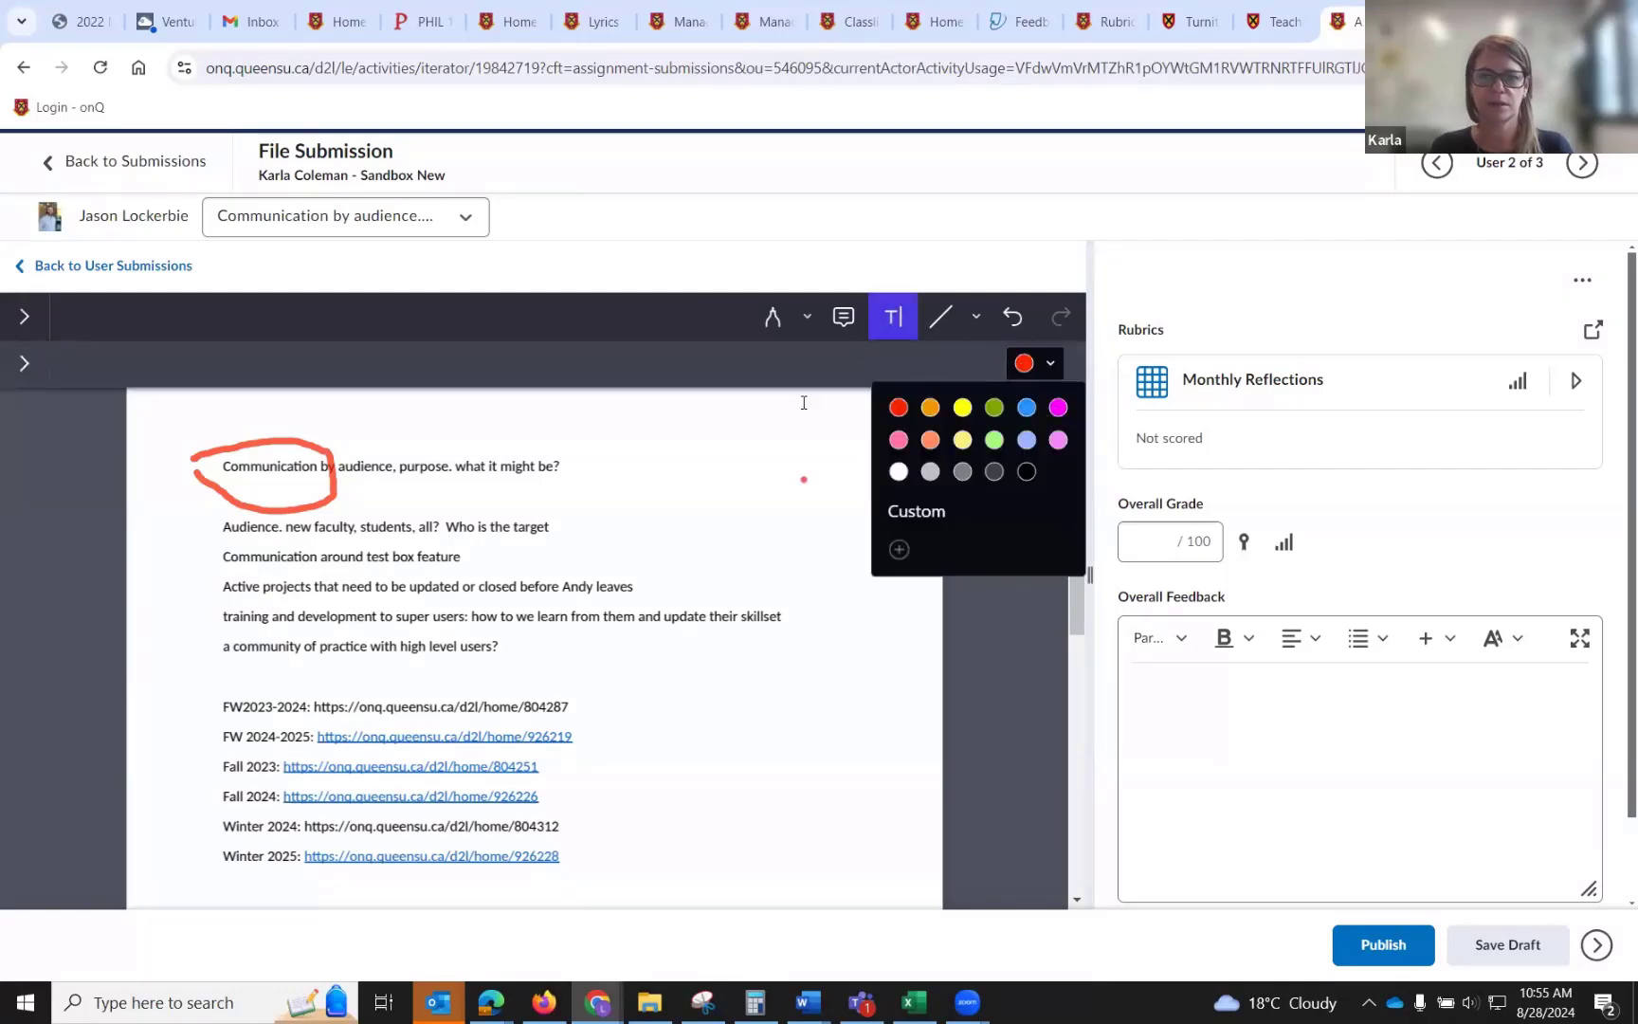
left_click(669, 459)
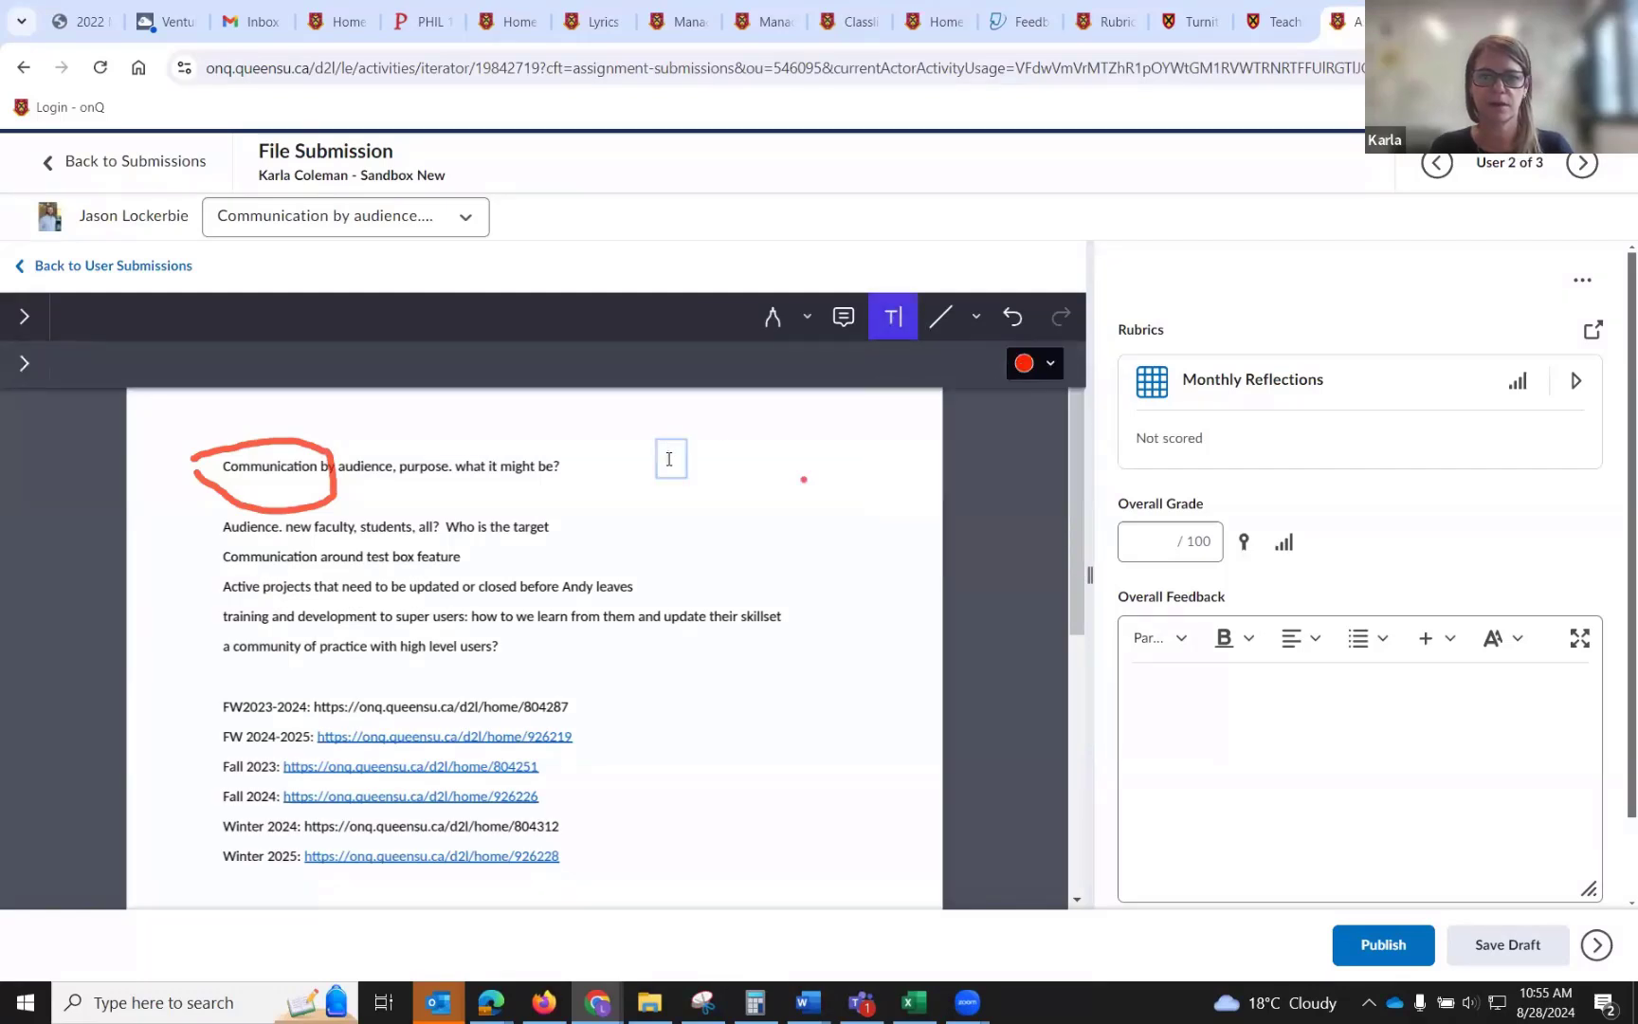
left_click(894, 325)
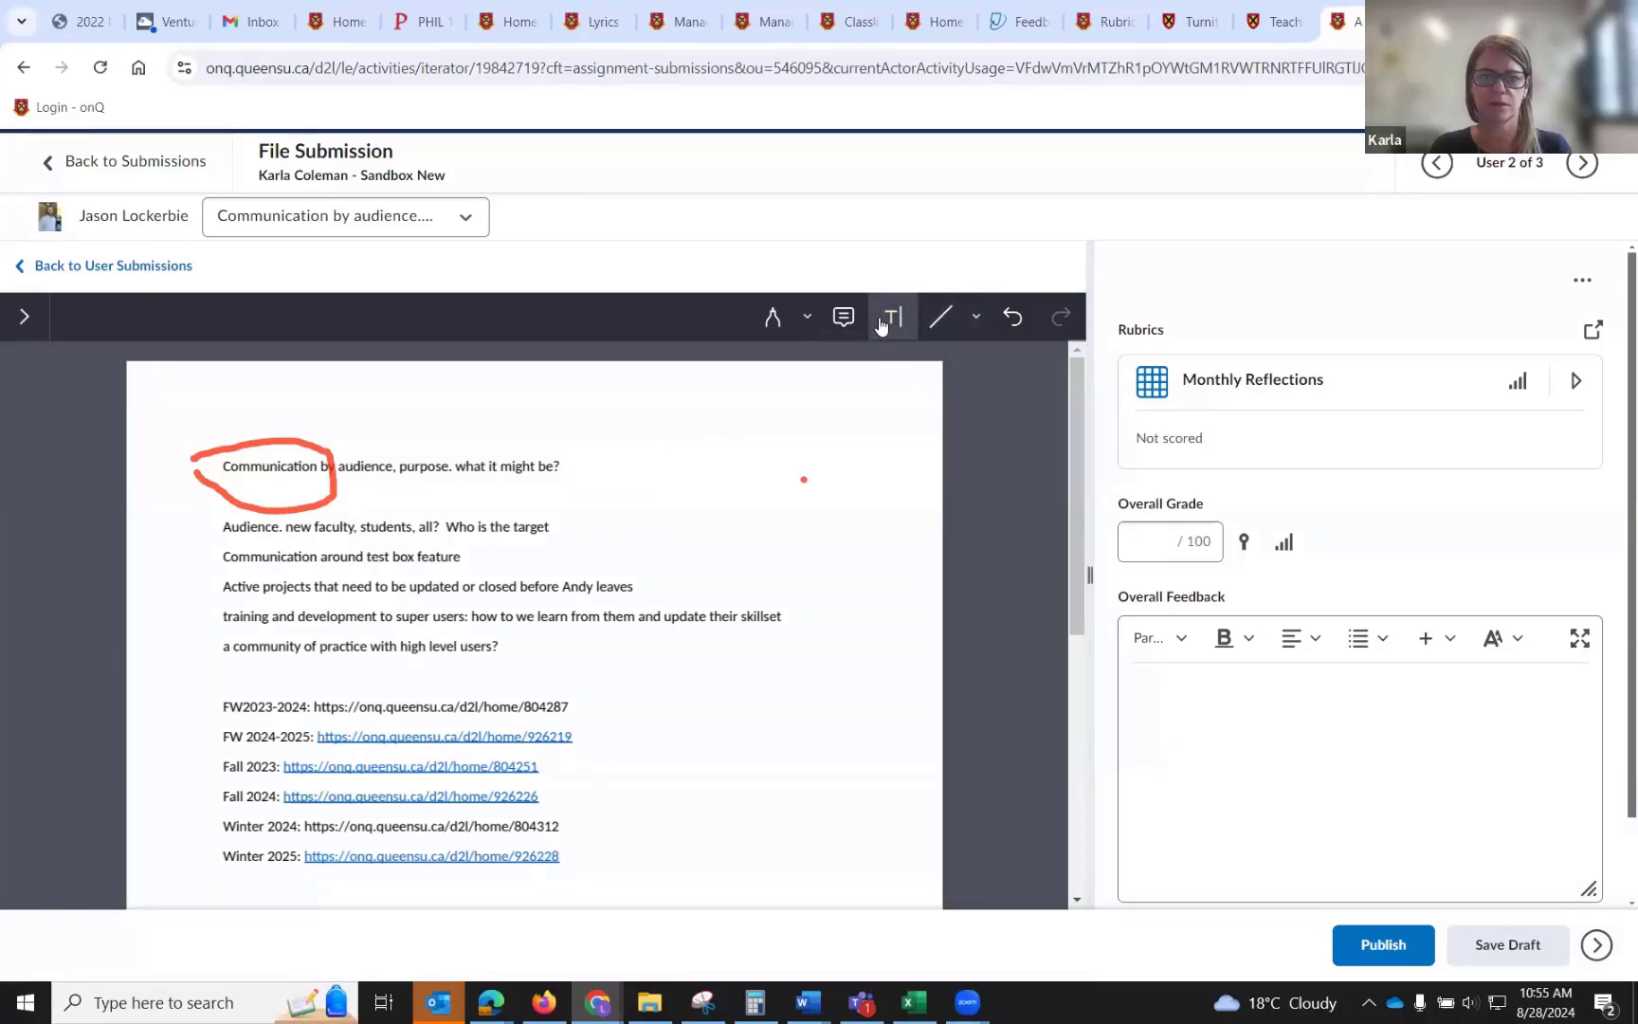
left_click(882, 324)
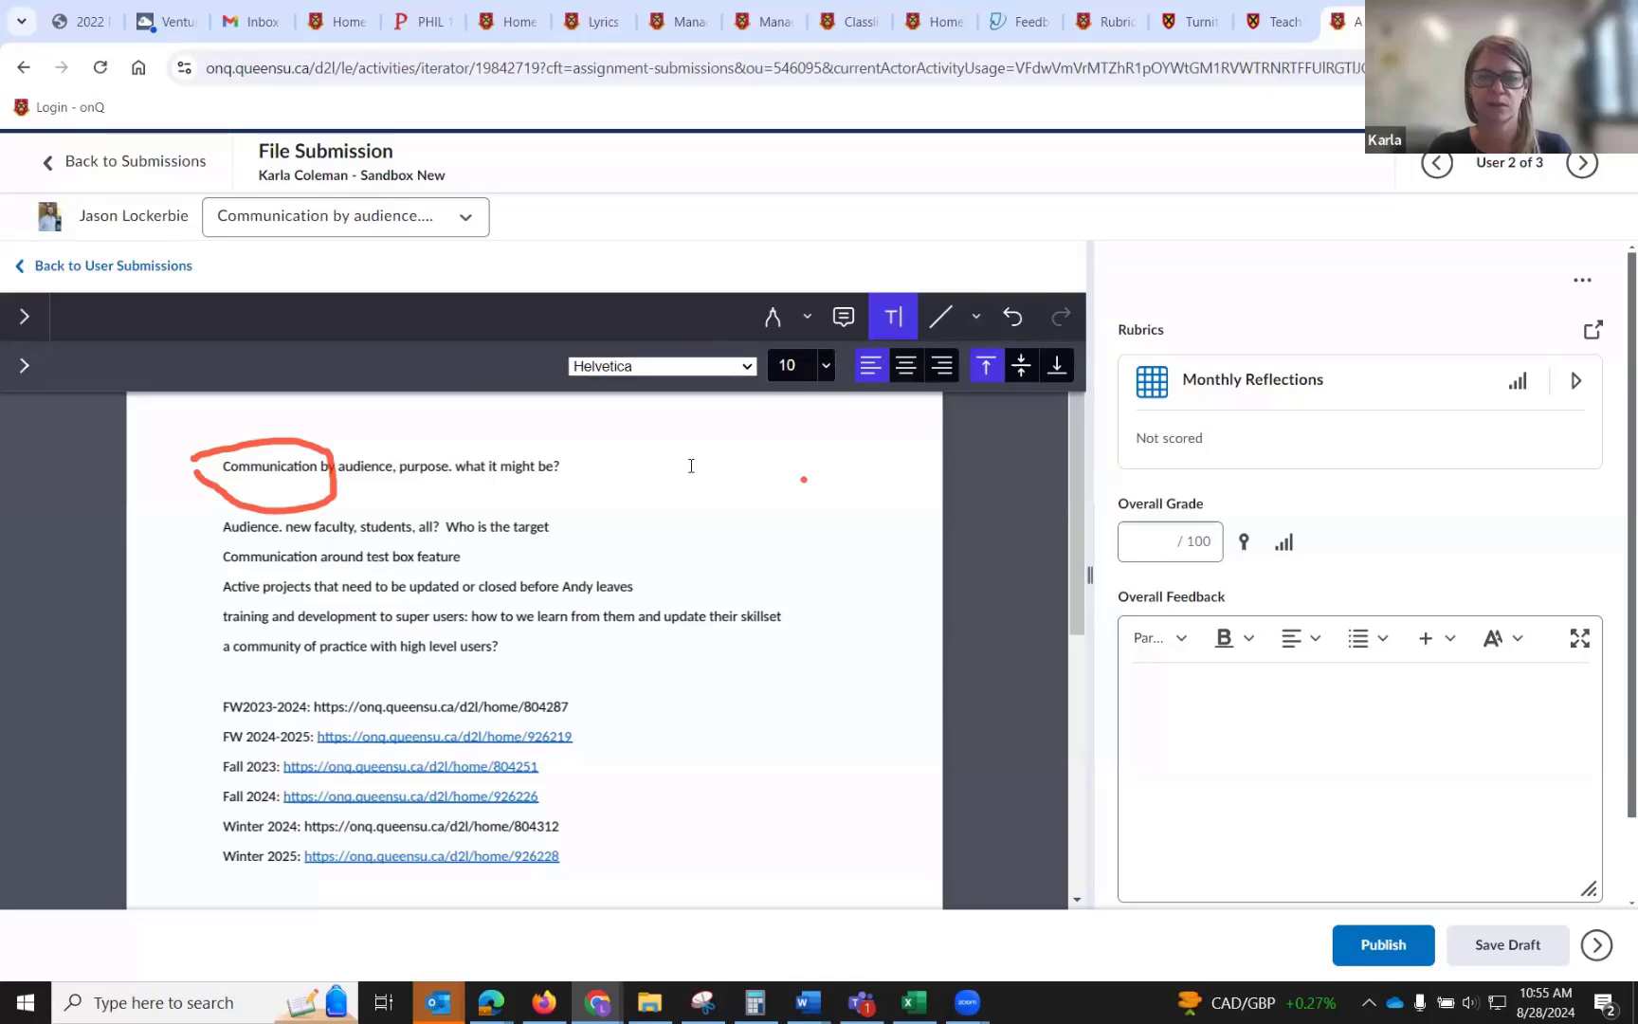
left_click(691, 465)
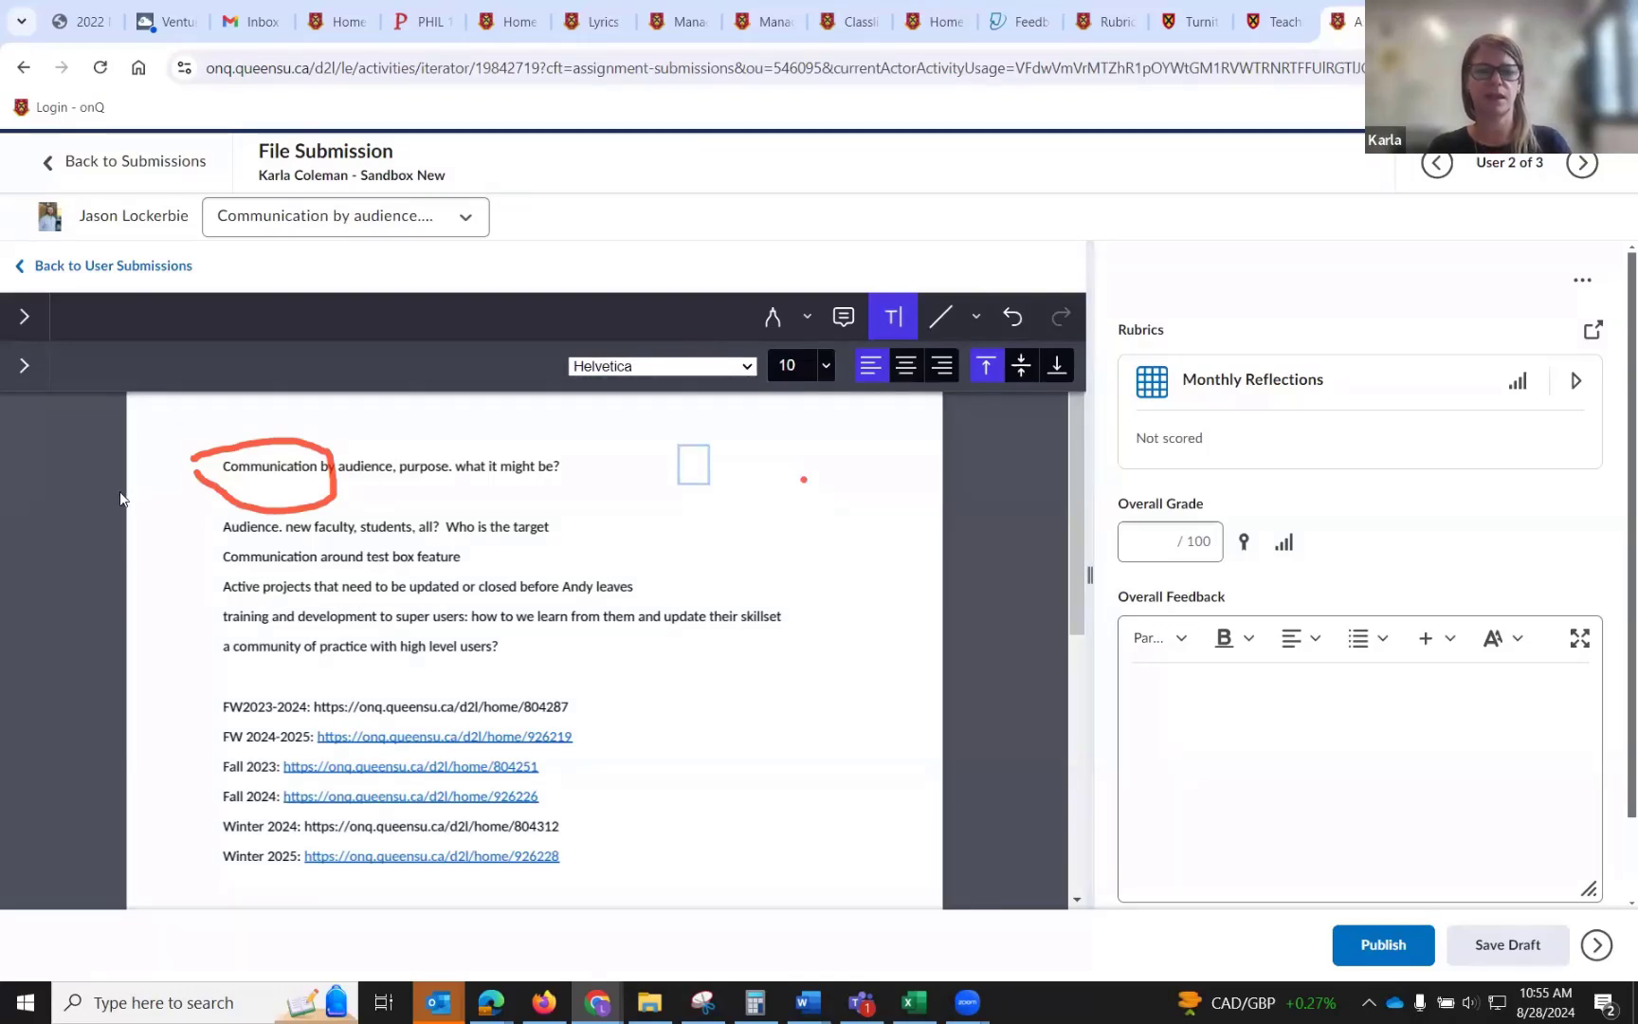
key("Escape")
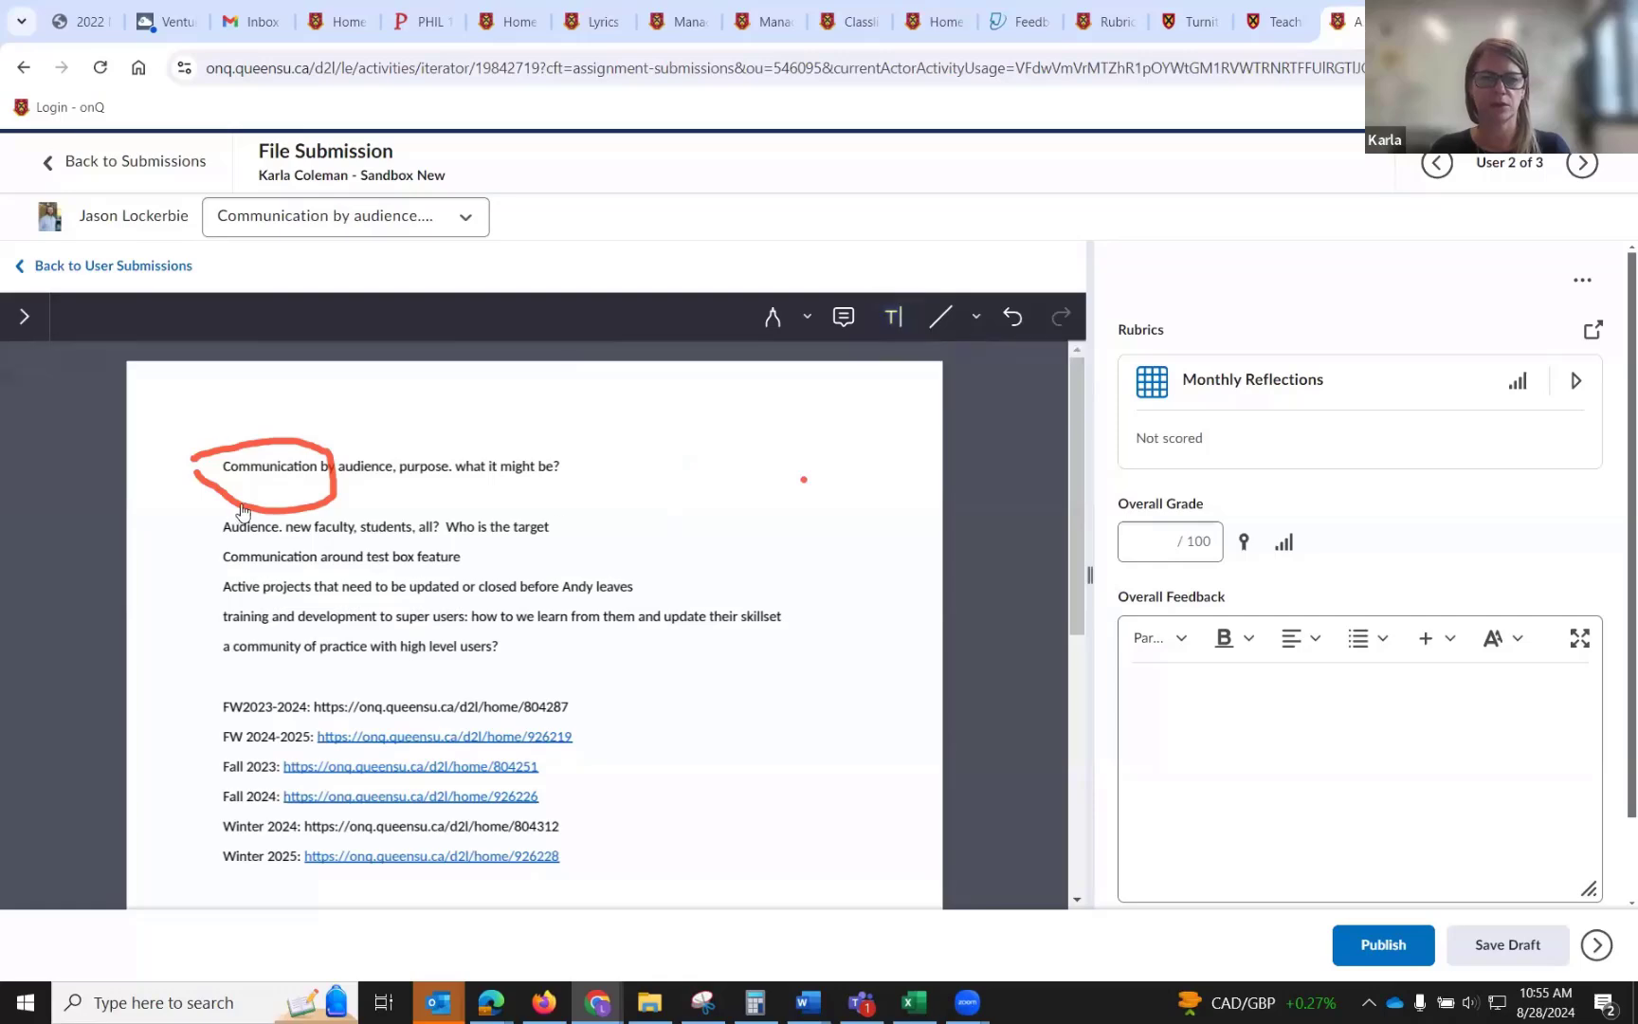
Delete the circle annotation and the small red dot annotation from the document.
left_click(235, 505)
left_click(26, 363)
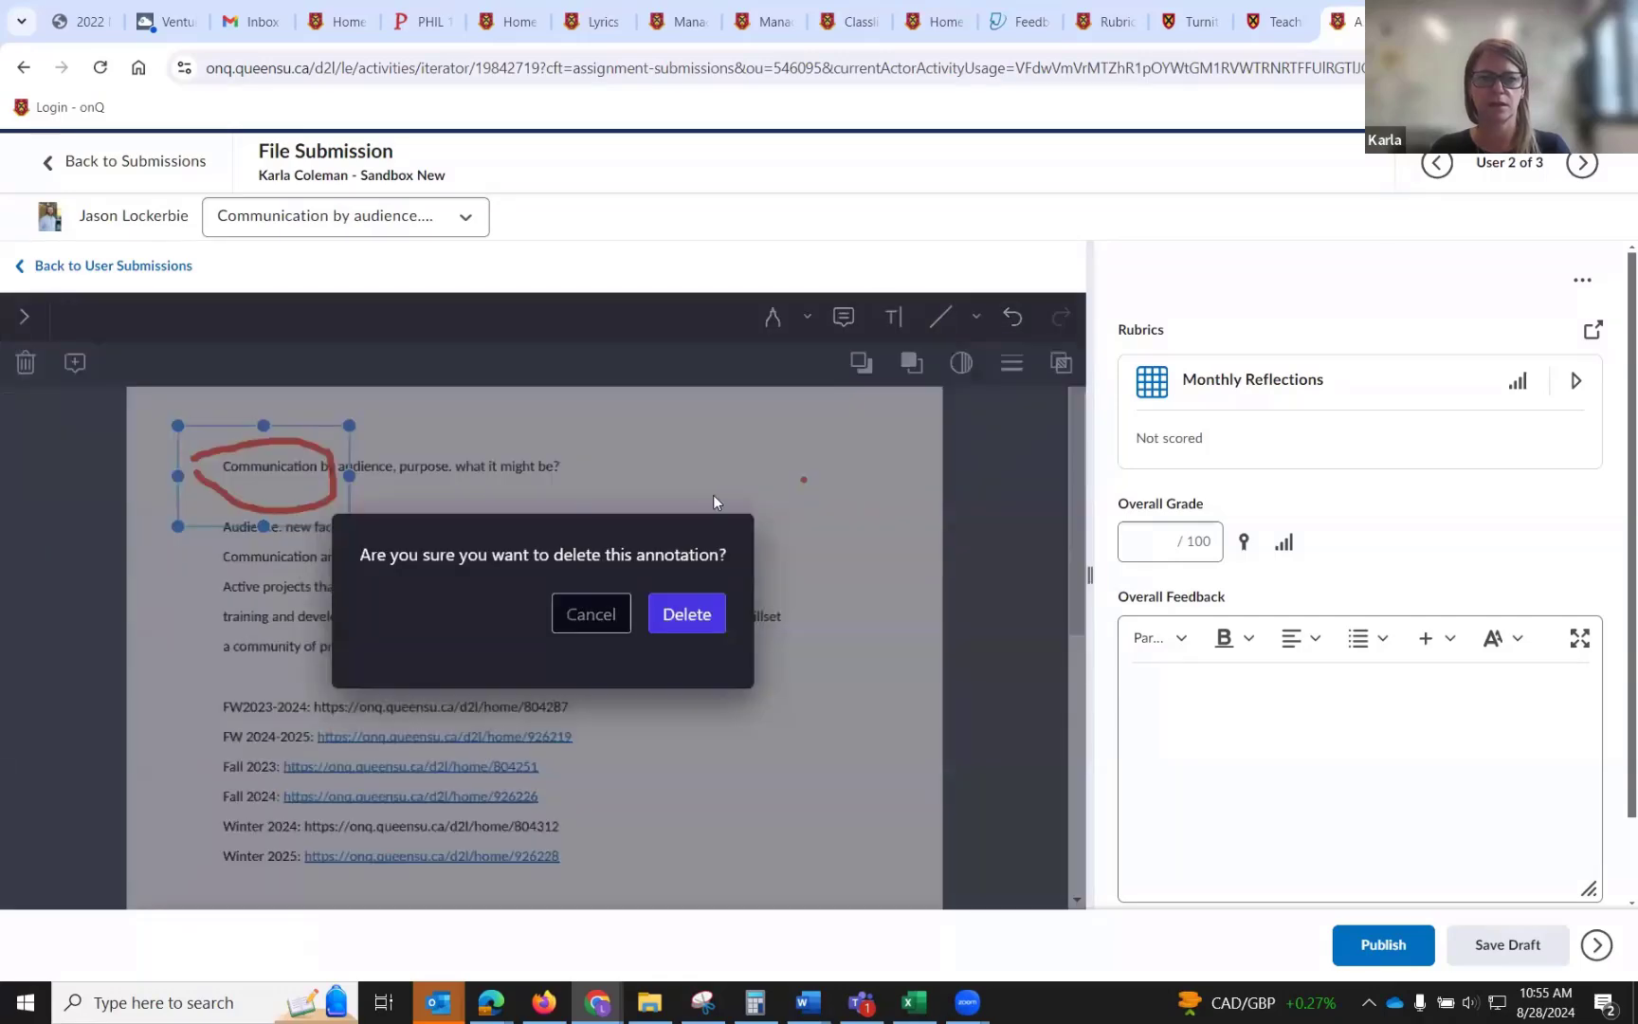
left_click(687, 606)
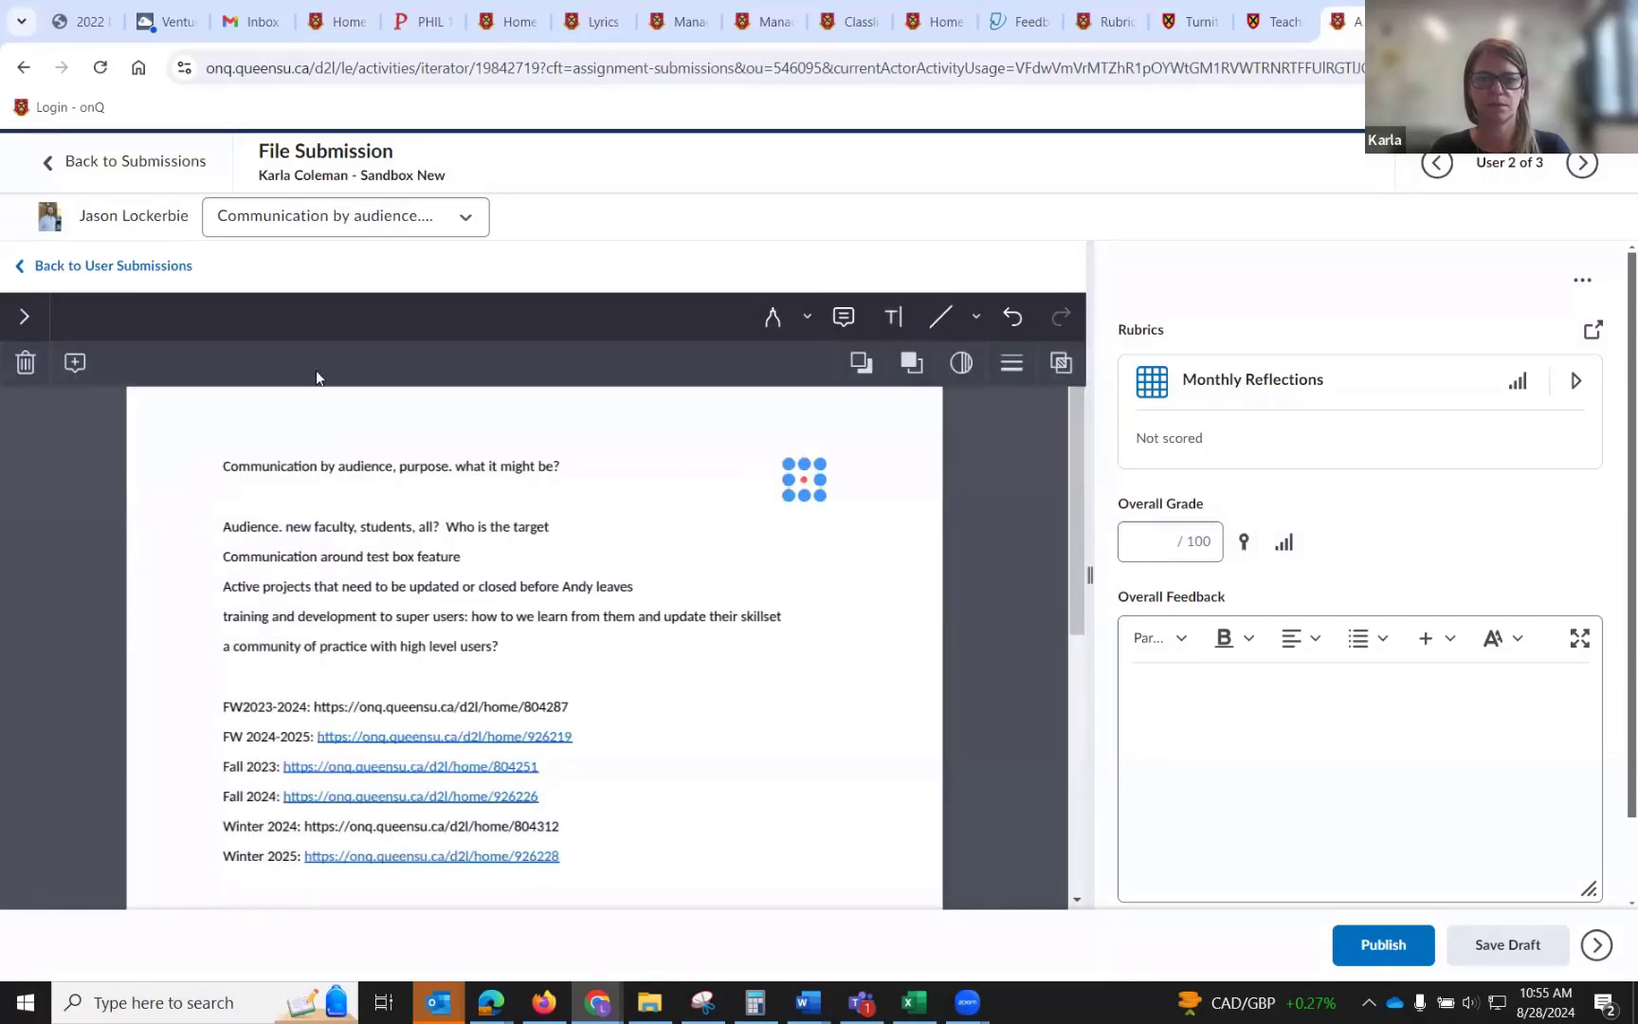
left_click(25, 363)
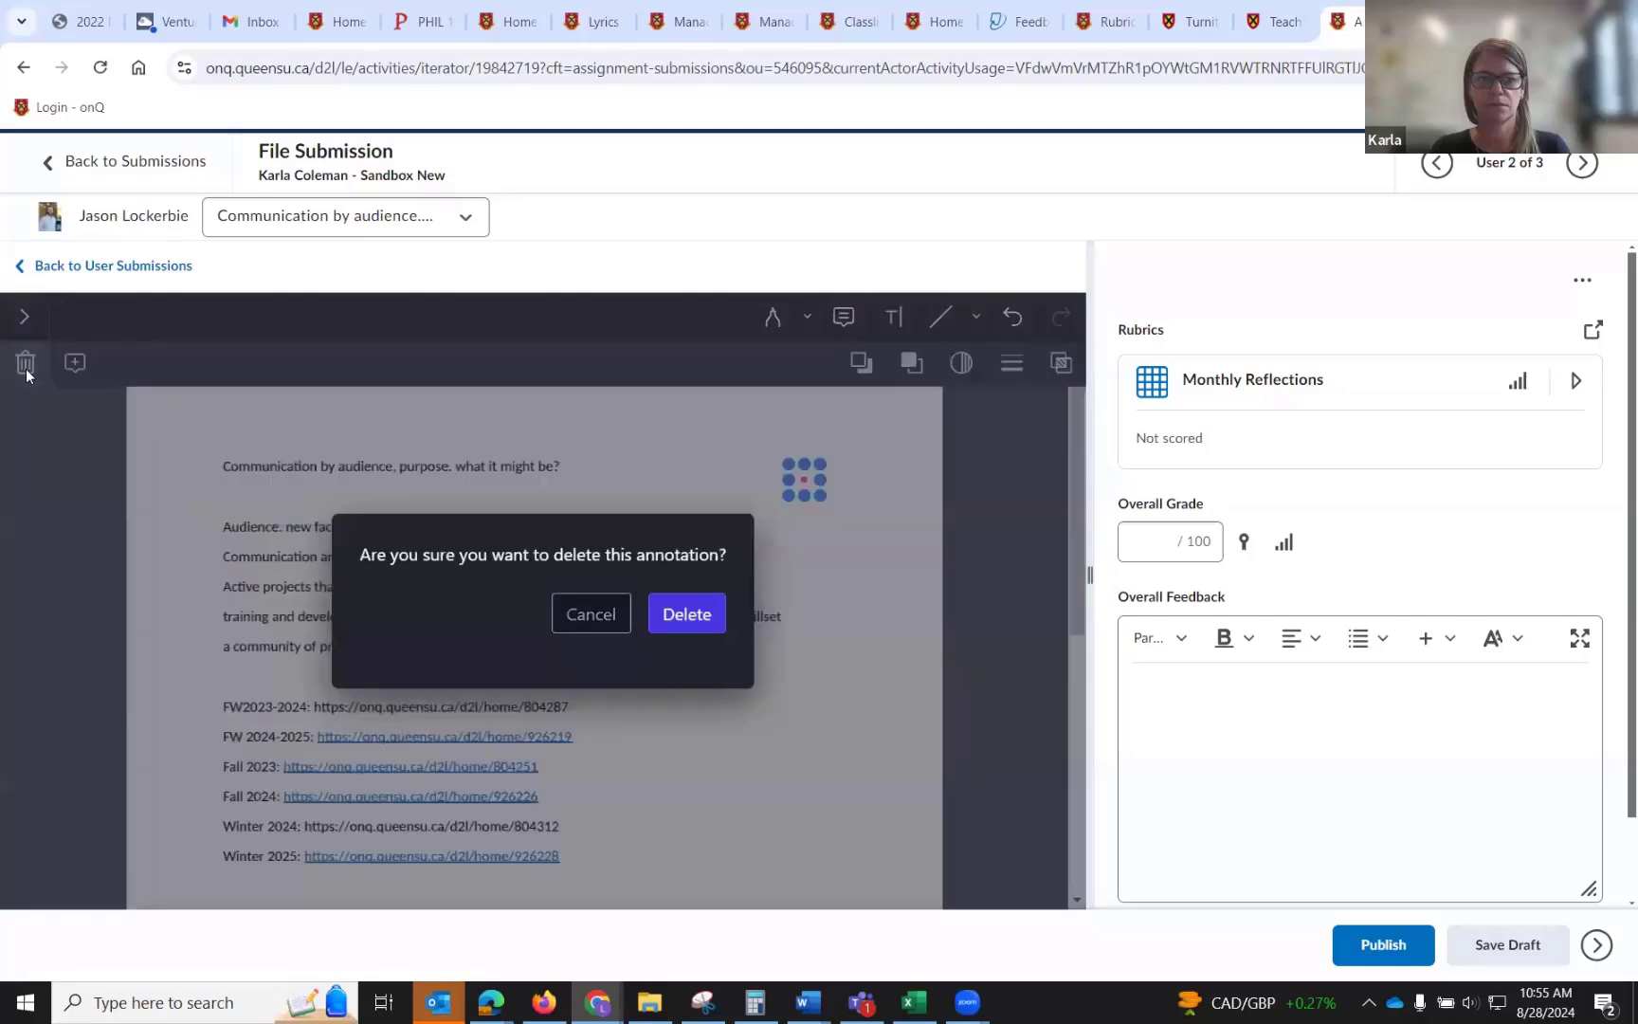
left_click(672, 615)
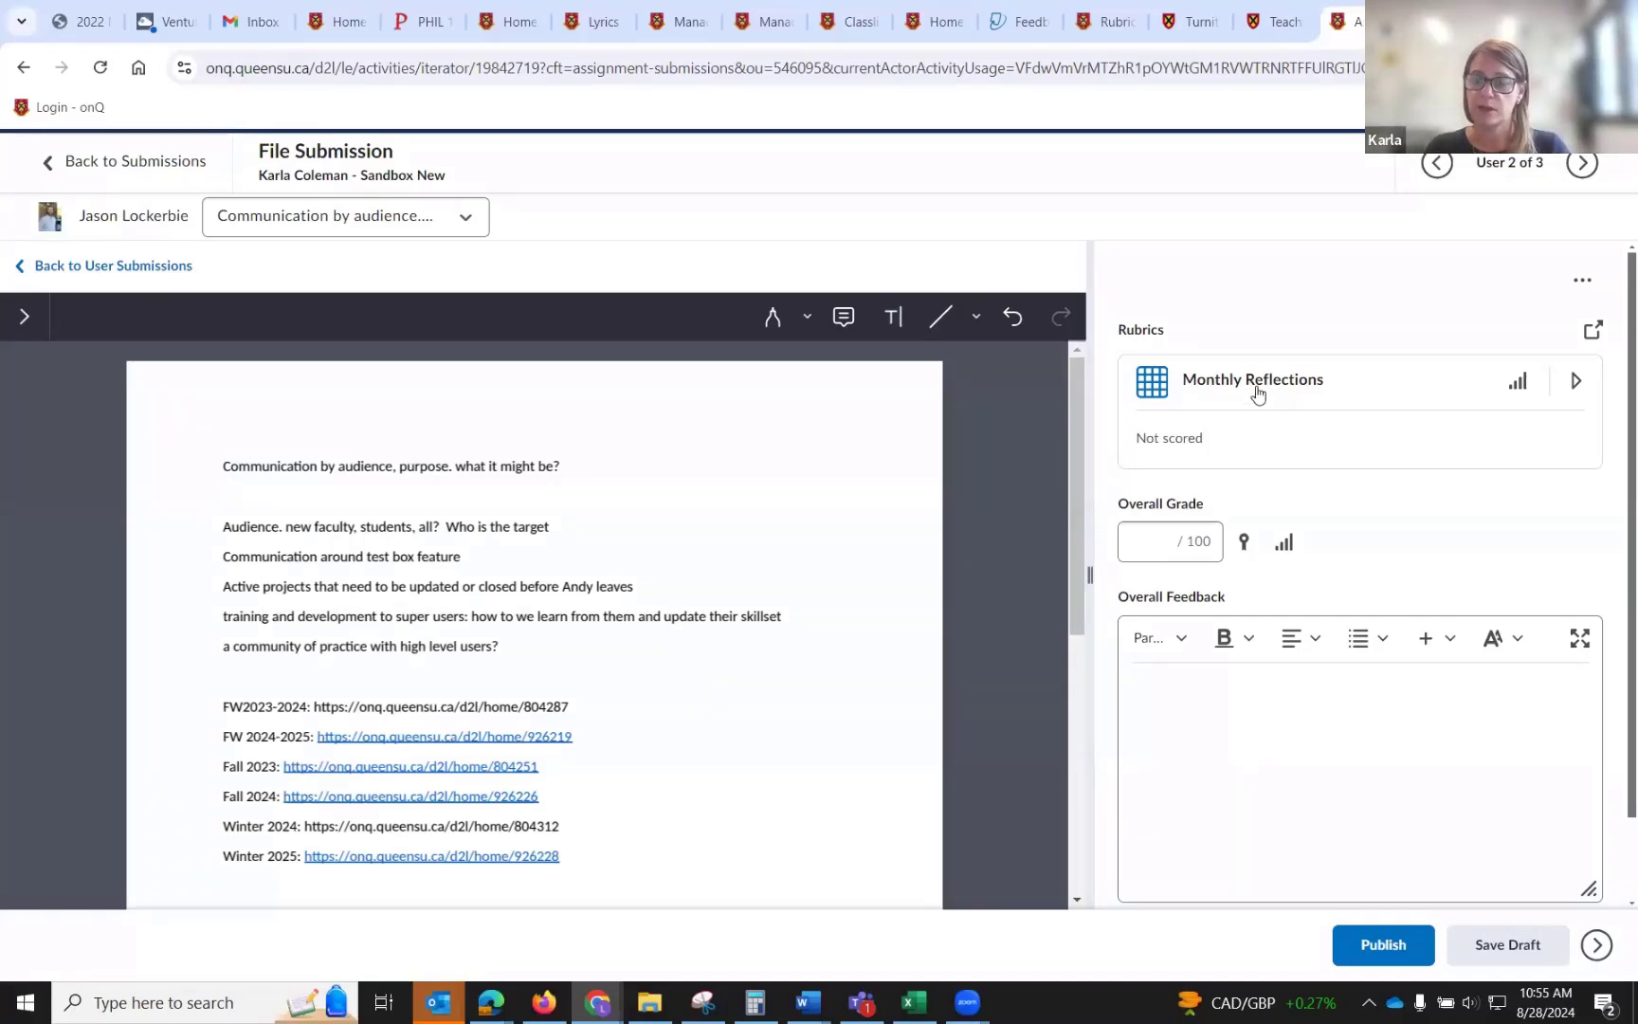
Open the Monthly Reflections rubric in a pop-out window and score Content at Level 3, Originality at Level 2 and Style at Level 2.
left_click(1576, 383)
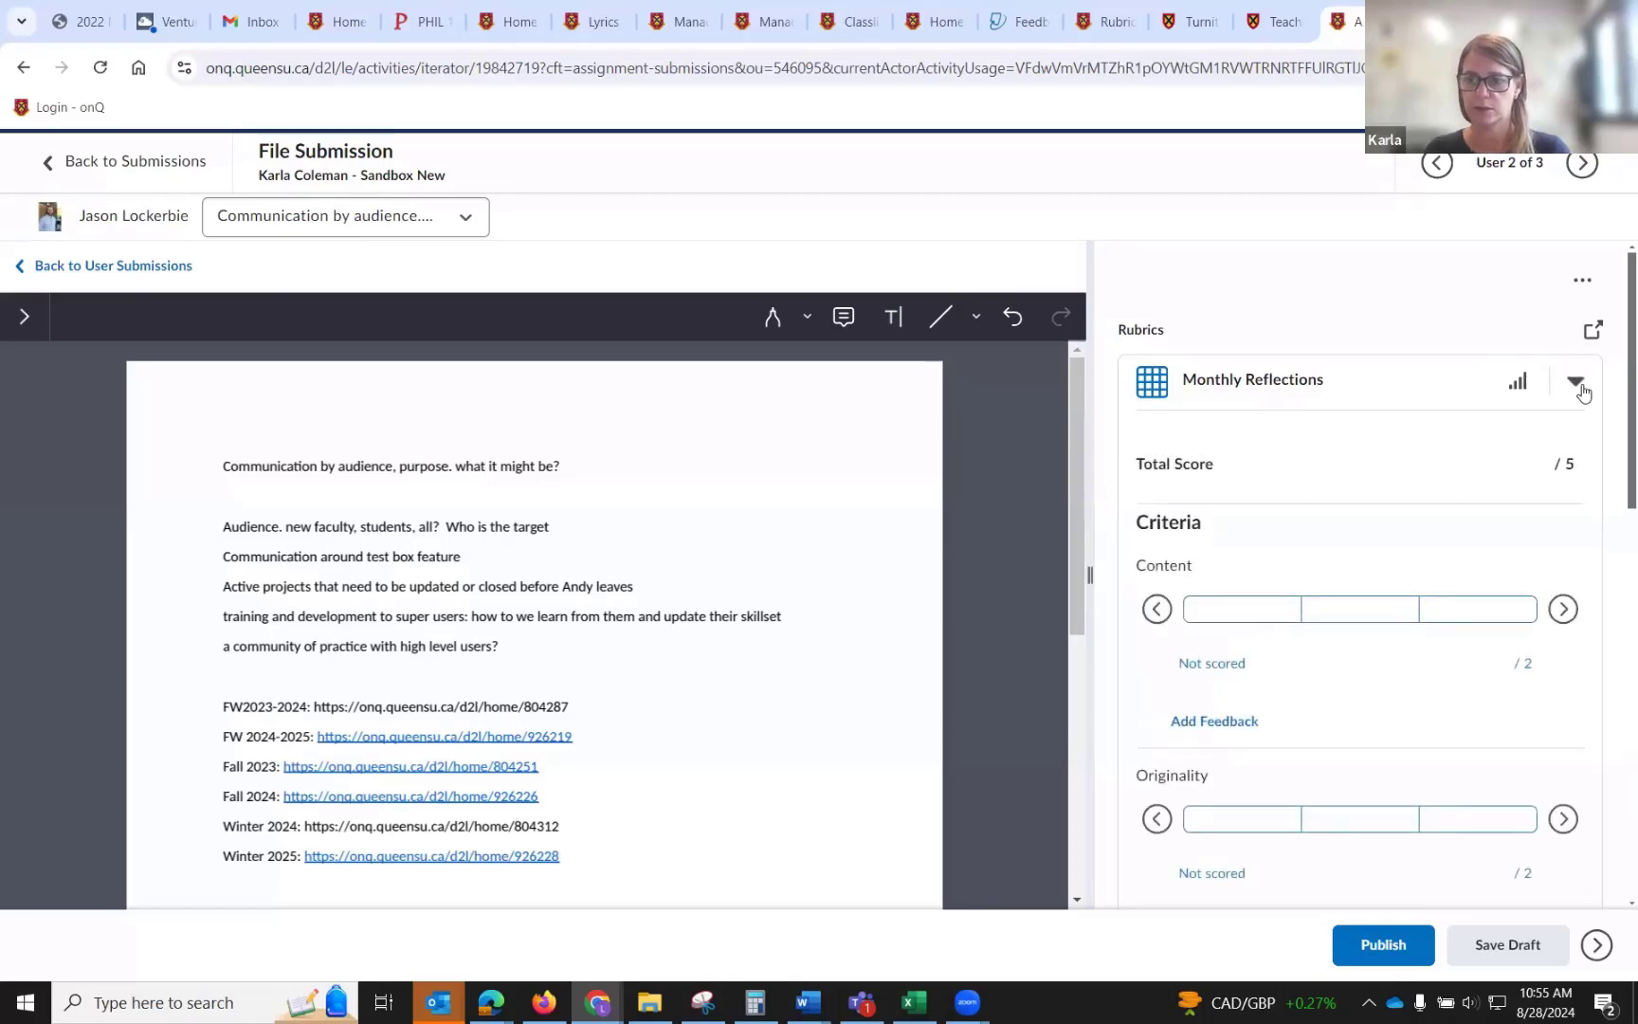
left_click(1591, 334)
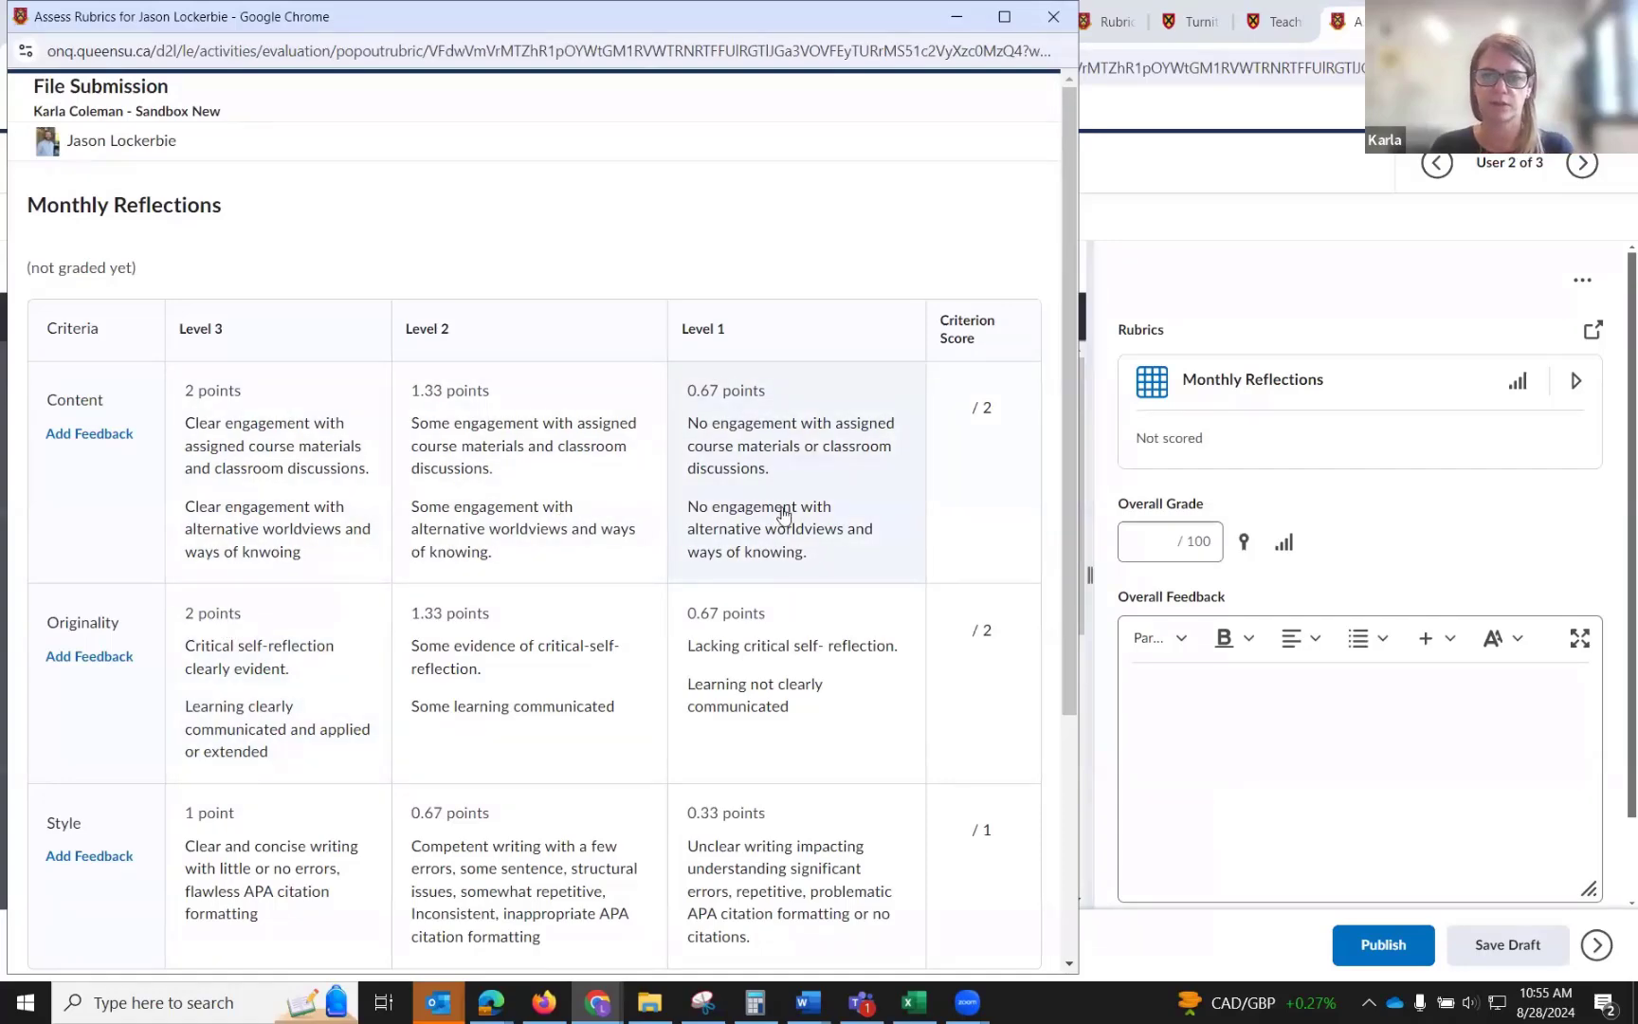
left_click(1576, 379)
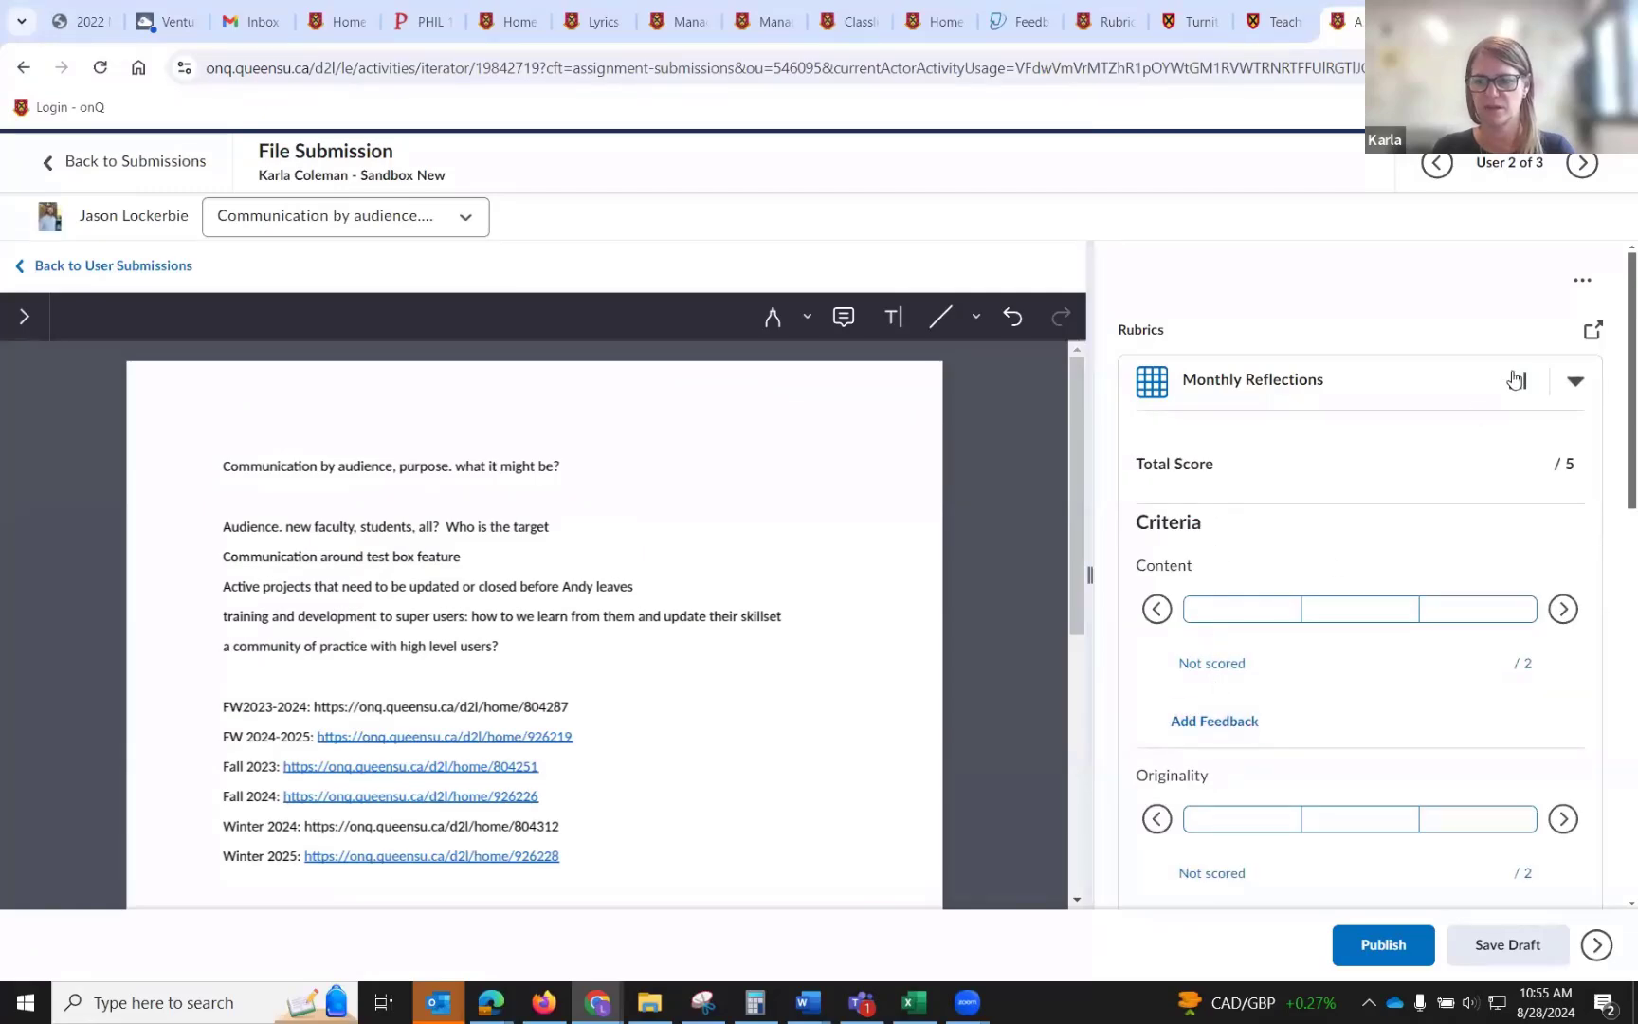
left_click(1590, 334)
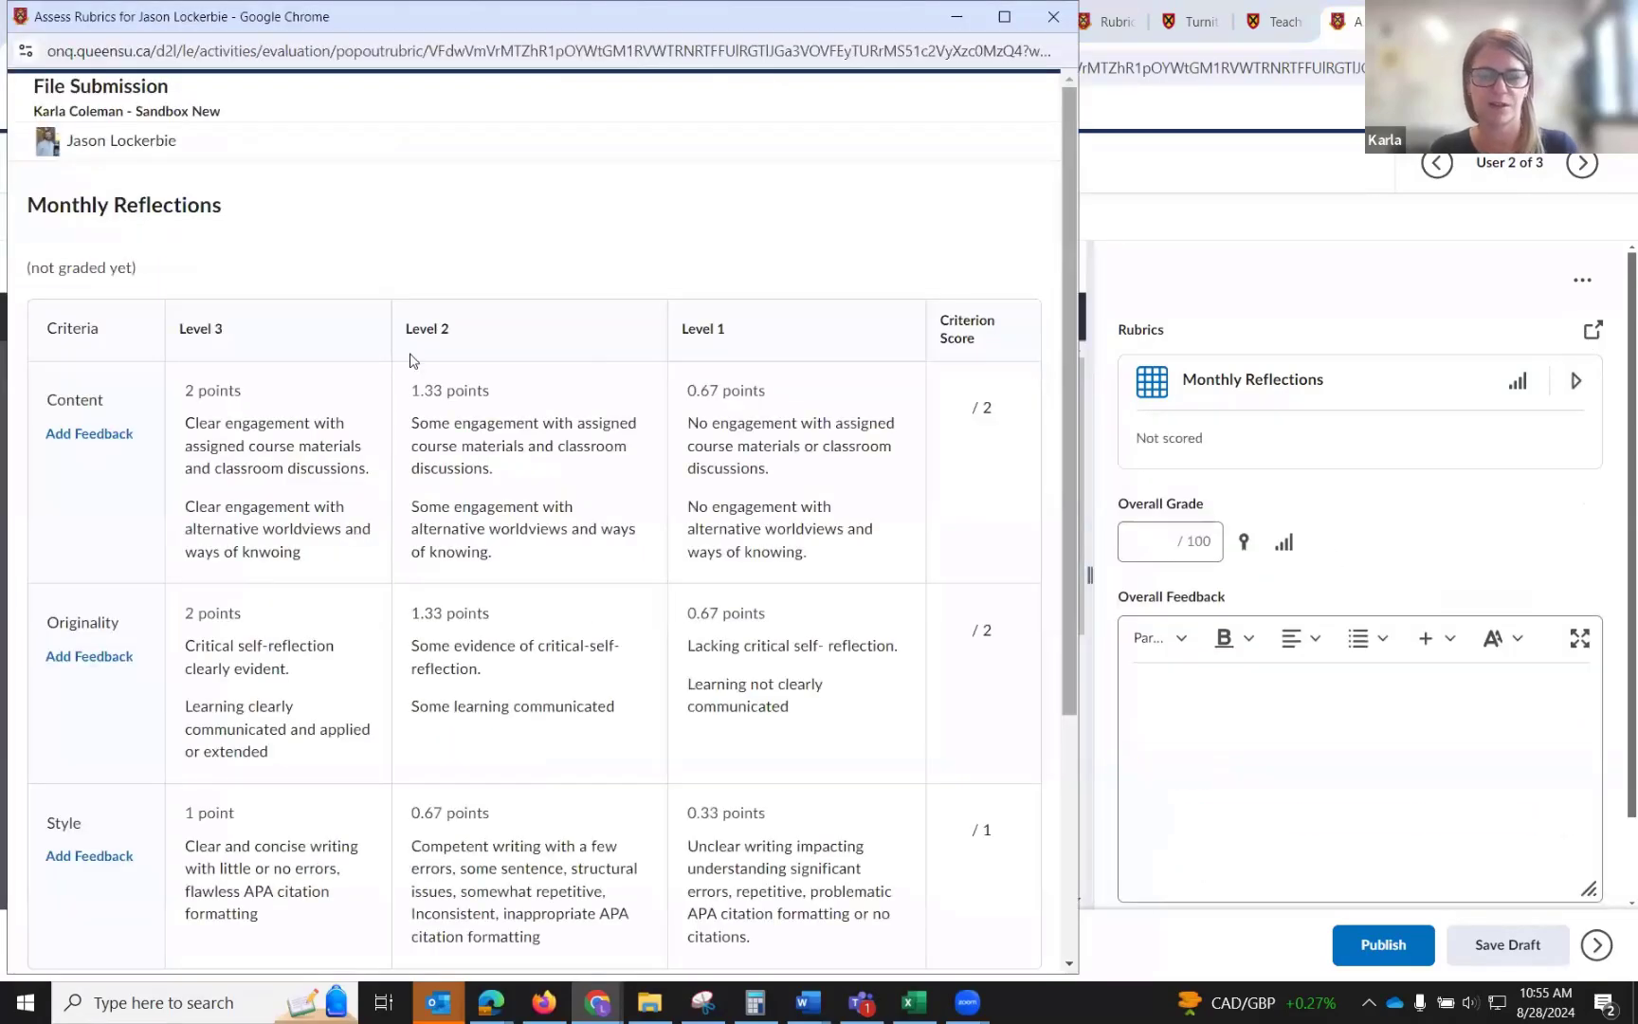
left_click(230, 446)
left_click(439, 622)
scroll(455, 645, "down", 2)
left_click(467, 660)
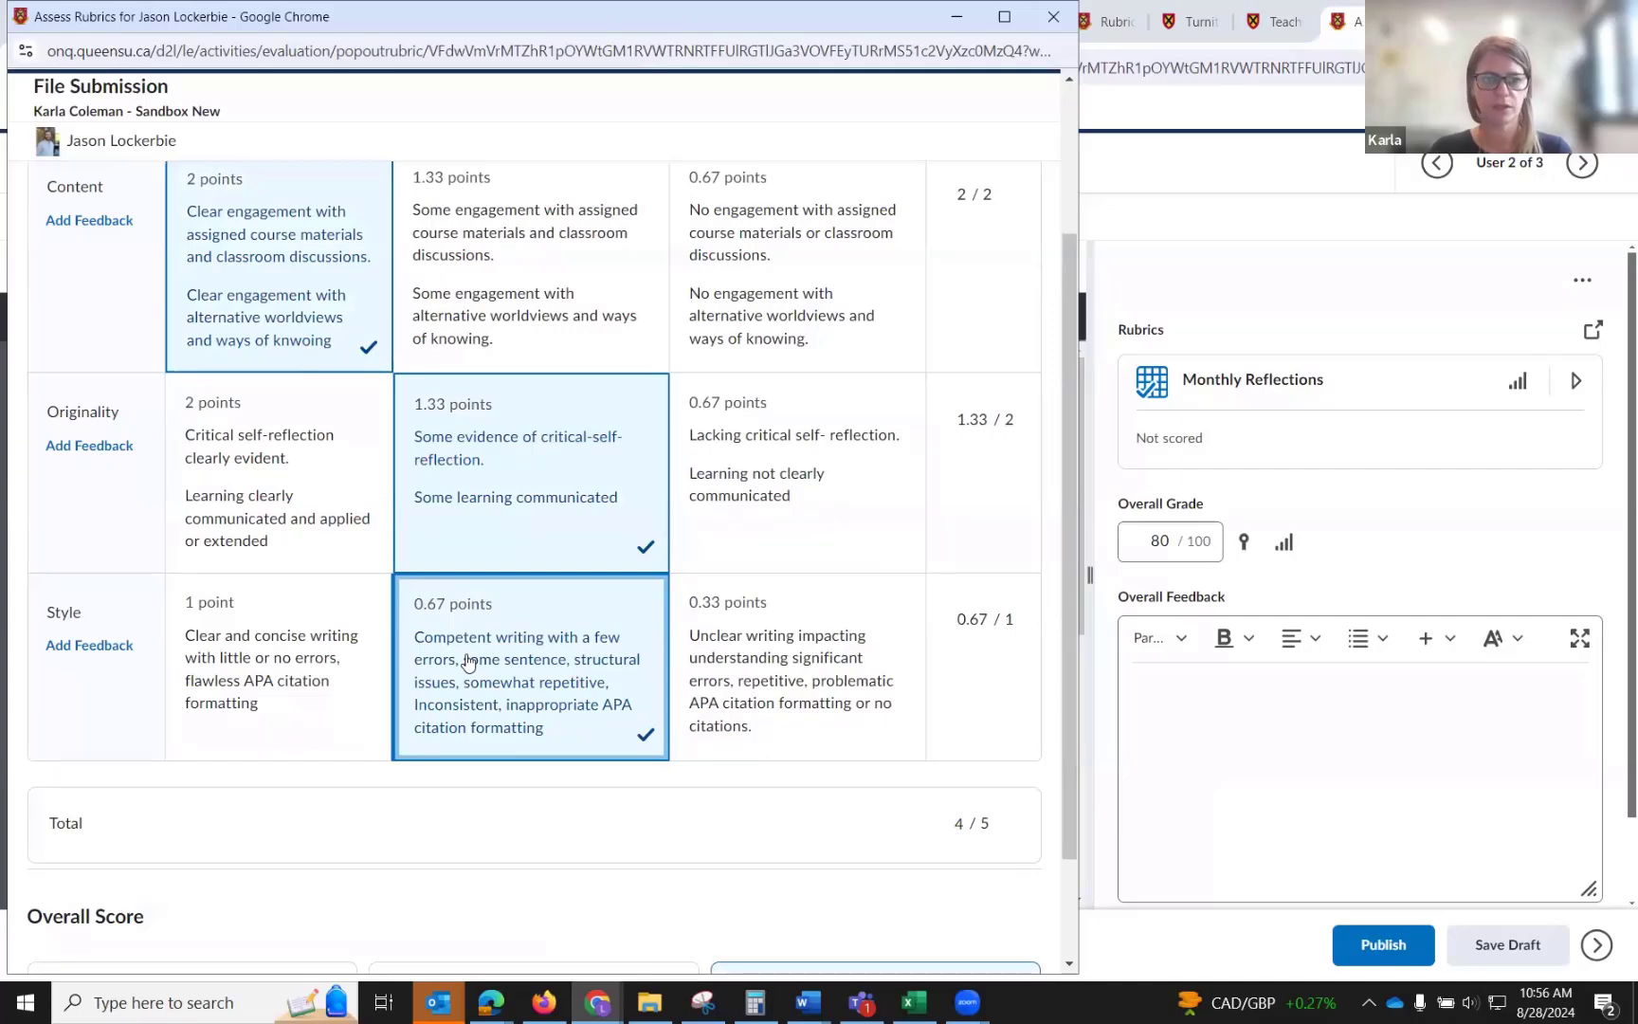
Override the Content criterion score to 1 out of 2 and open the Content criterion's feedback box.
scroll(975, 266, "up", 1)
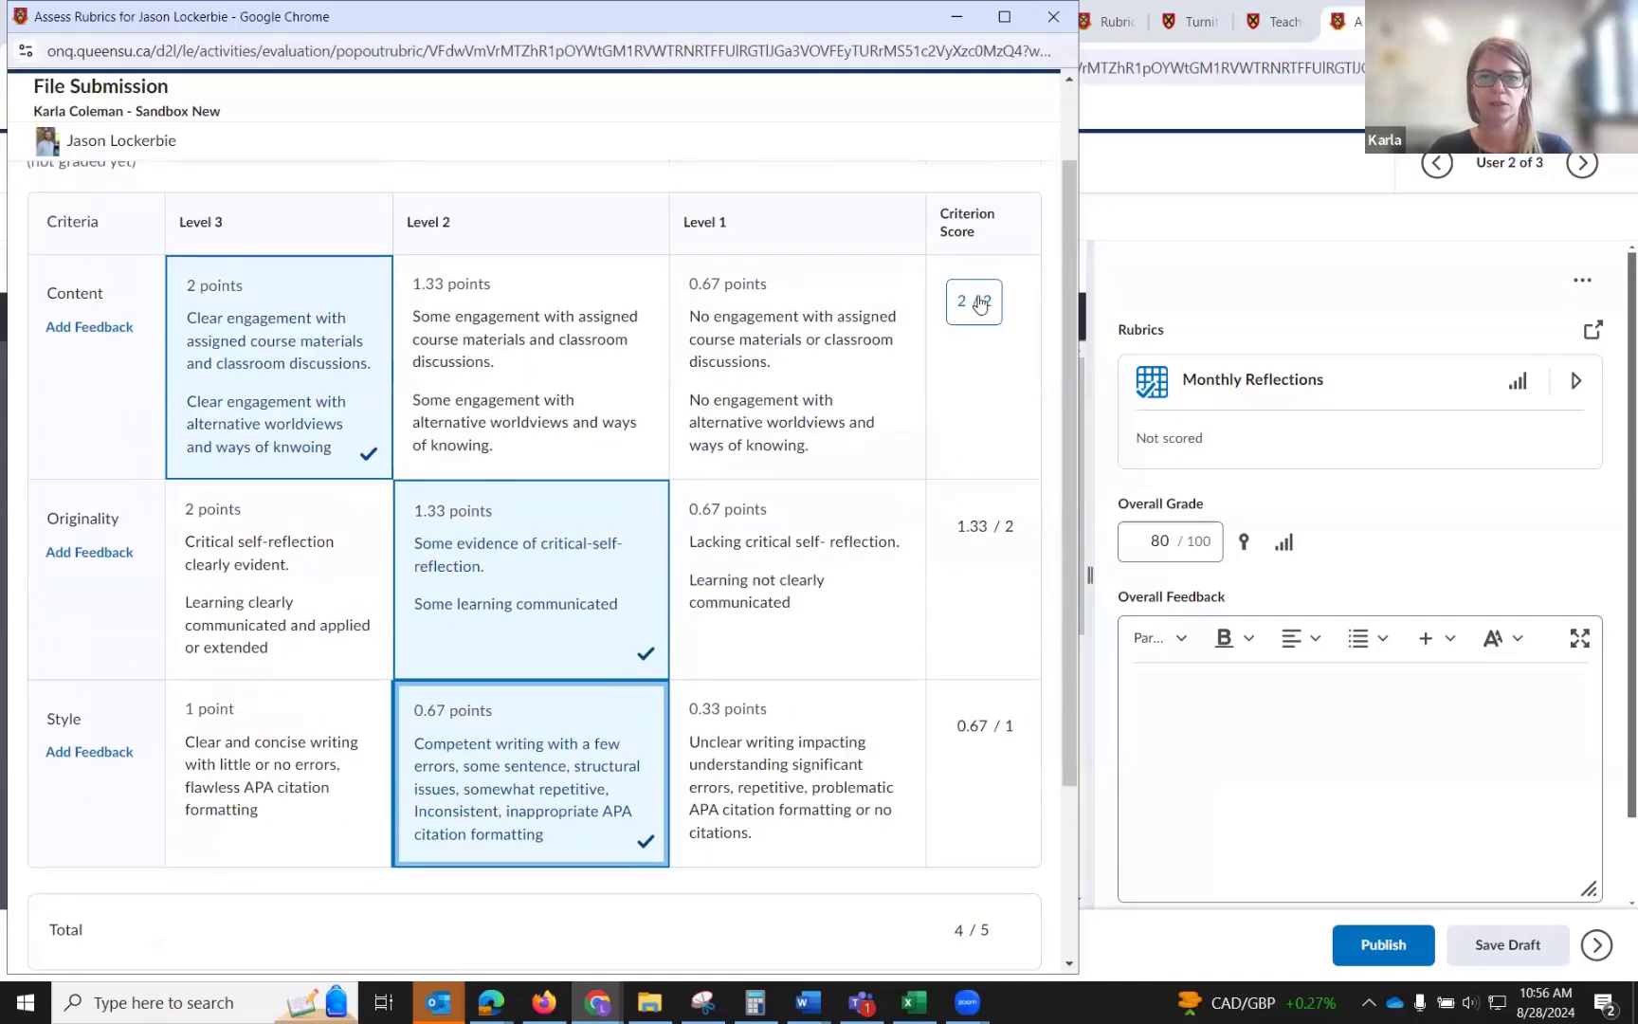
left_click(979, 302)
left_click(972, 306)
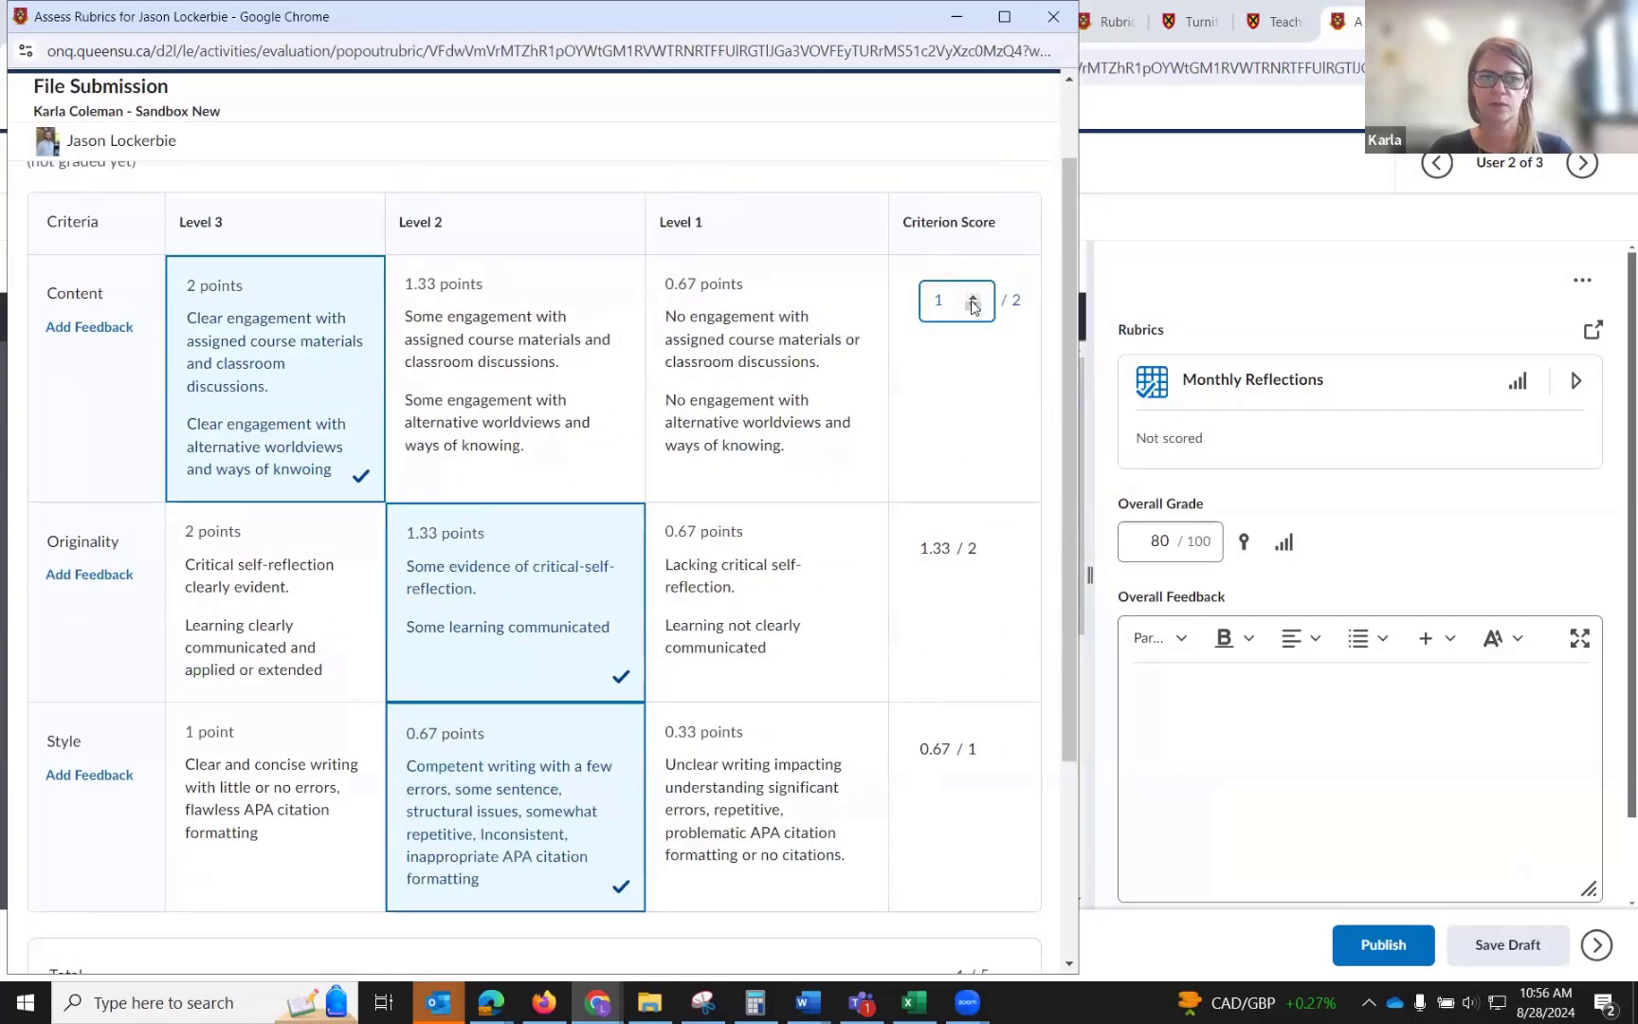
left_click(967, 562)
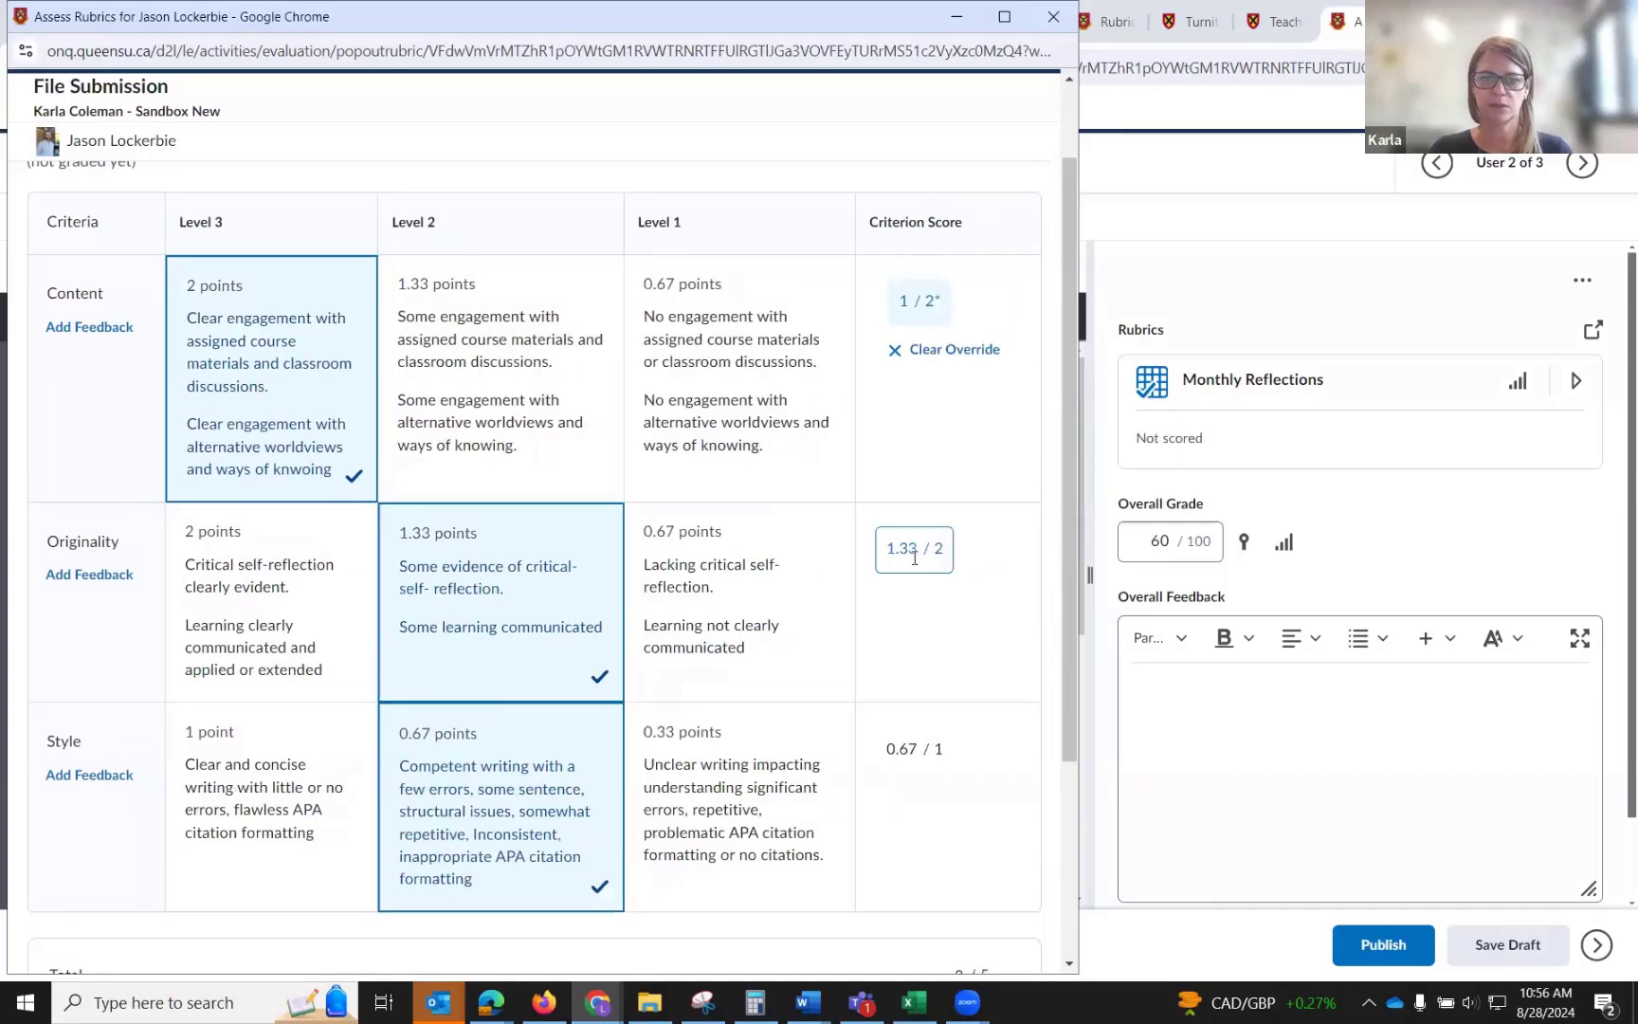
left_click(78, 326)
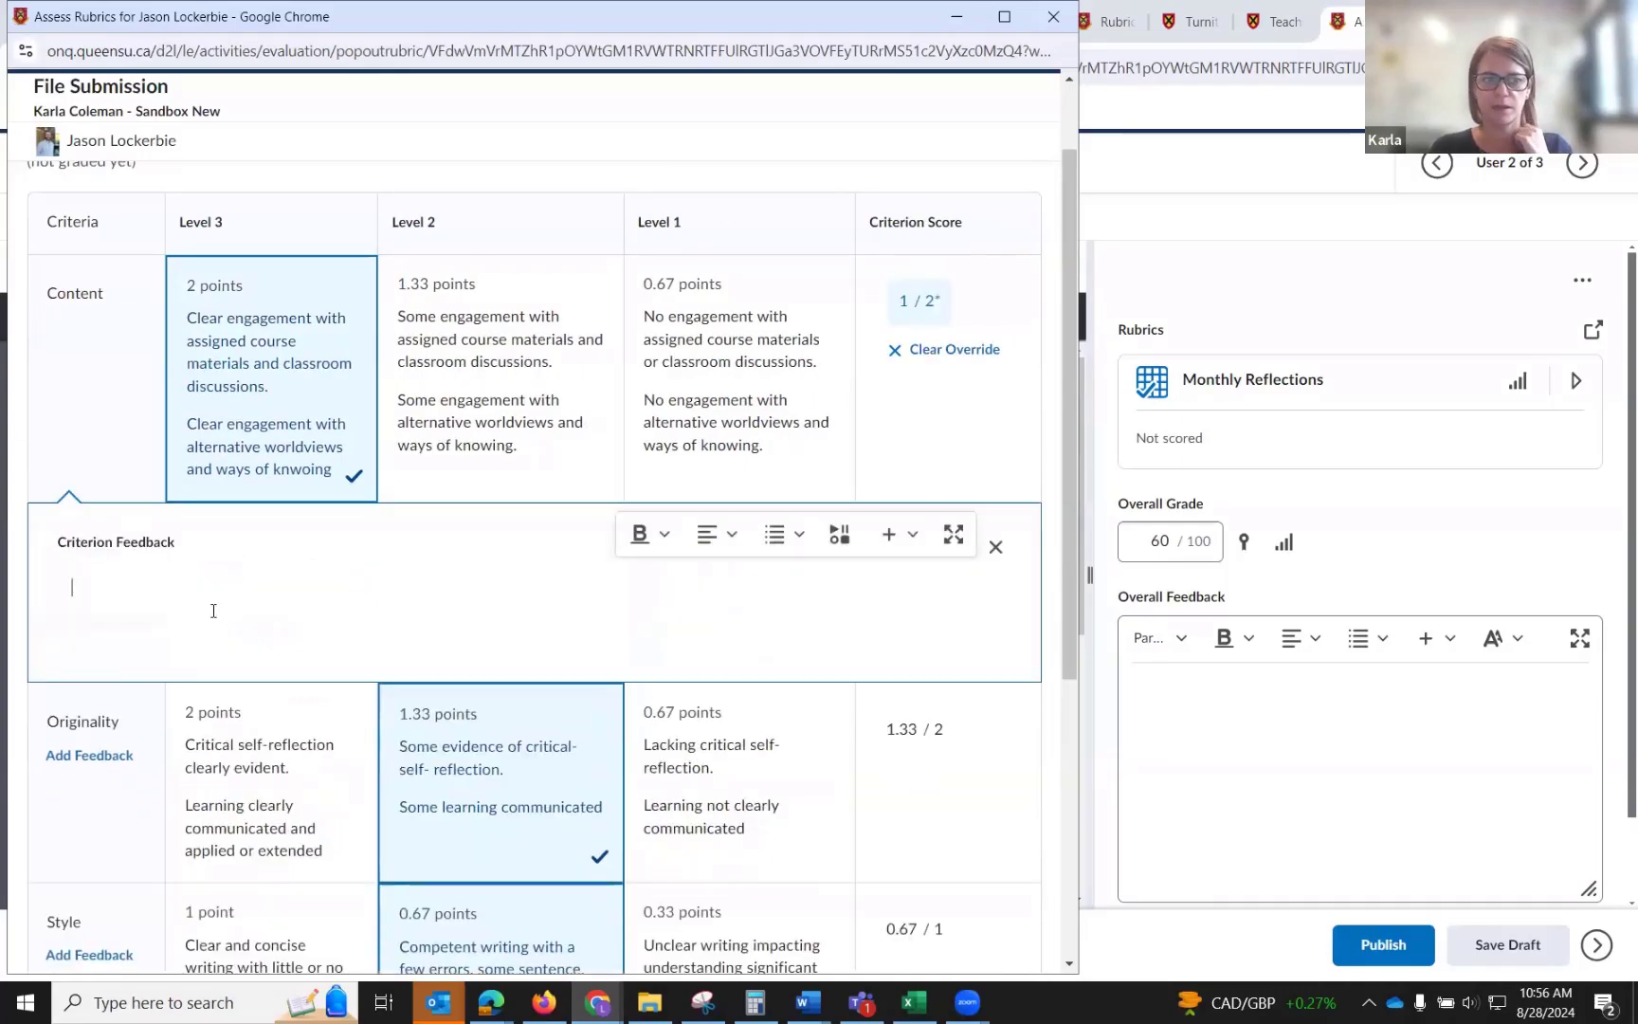
Override the rubric's overall score to Level 3 and close the rubric window.
scroll(215, 611, "down", 5)
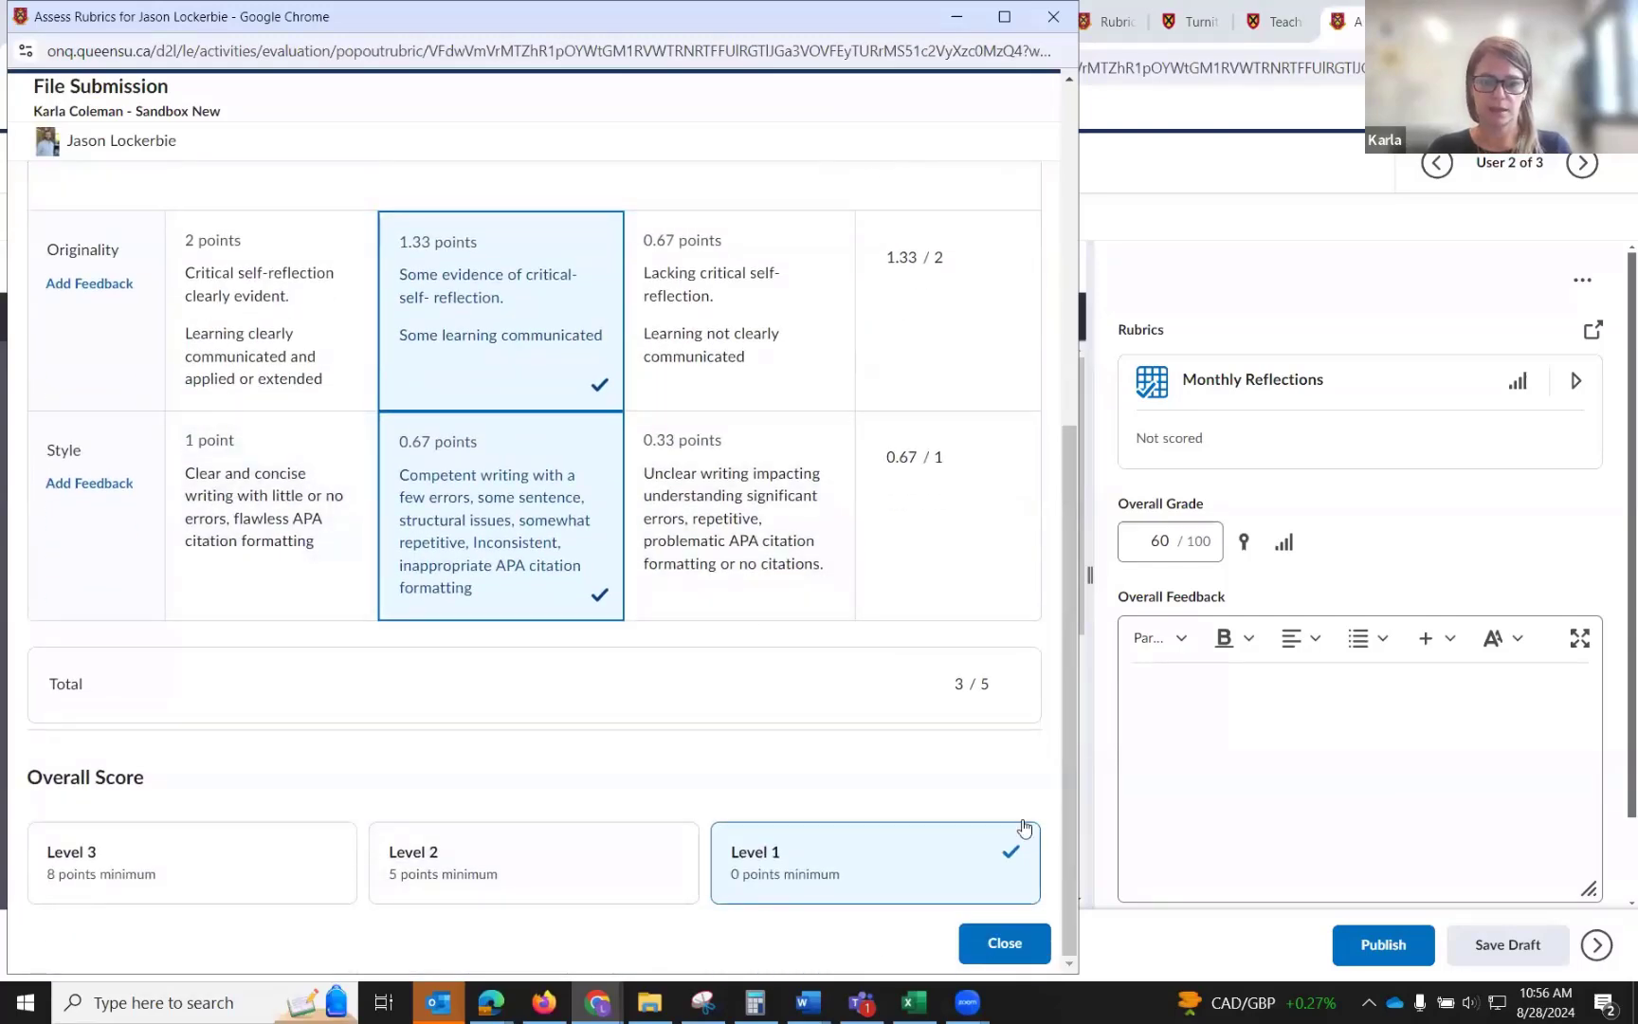
left_click(208, 852)
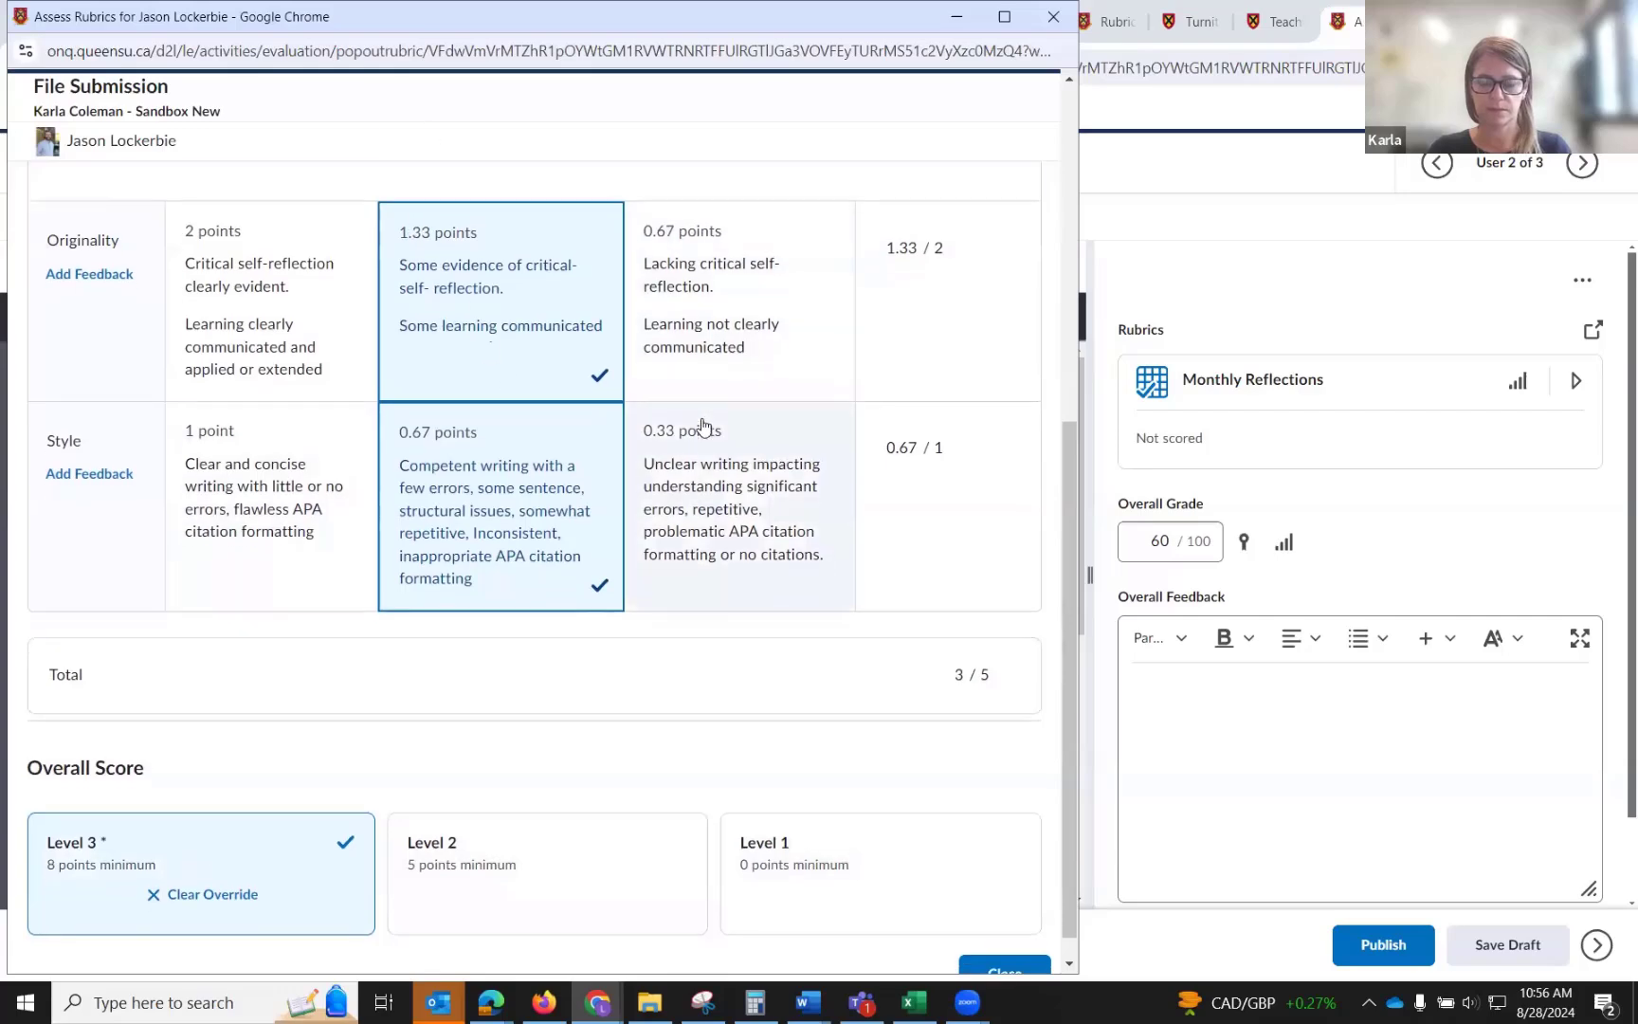
scroll(704, 427, "down", 1)
scroll(703, 426, "up", 3)
scroll(703, 426, "down", 3)
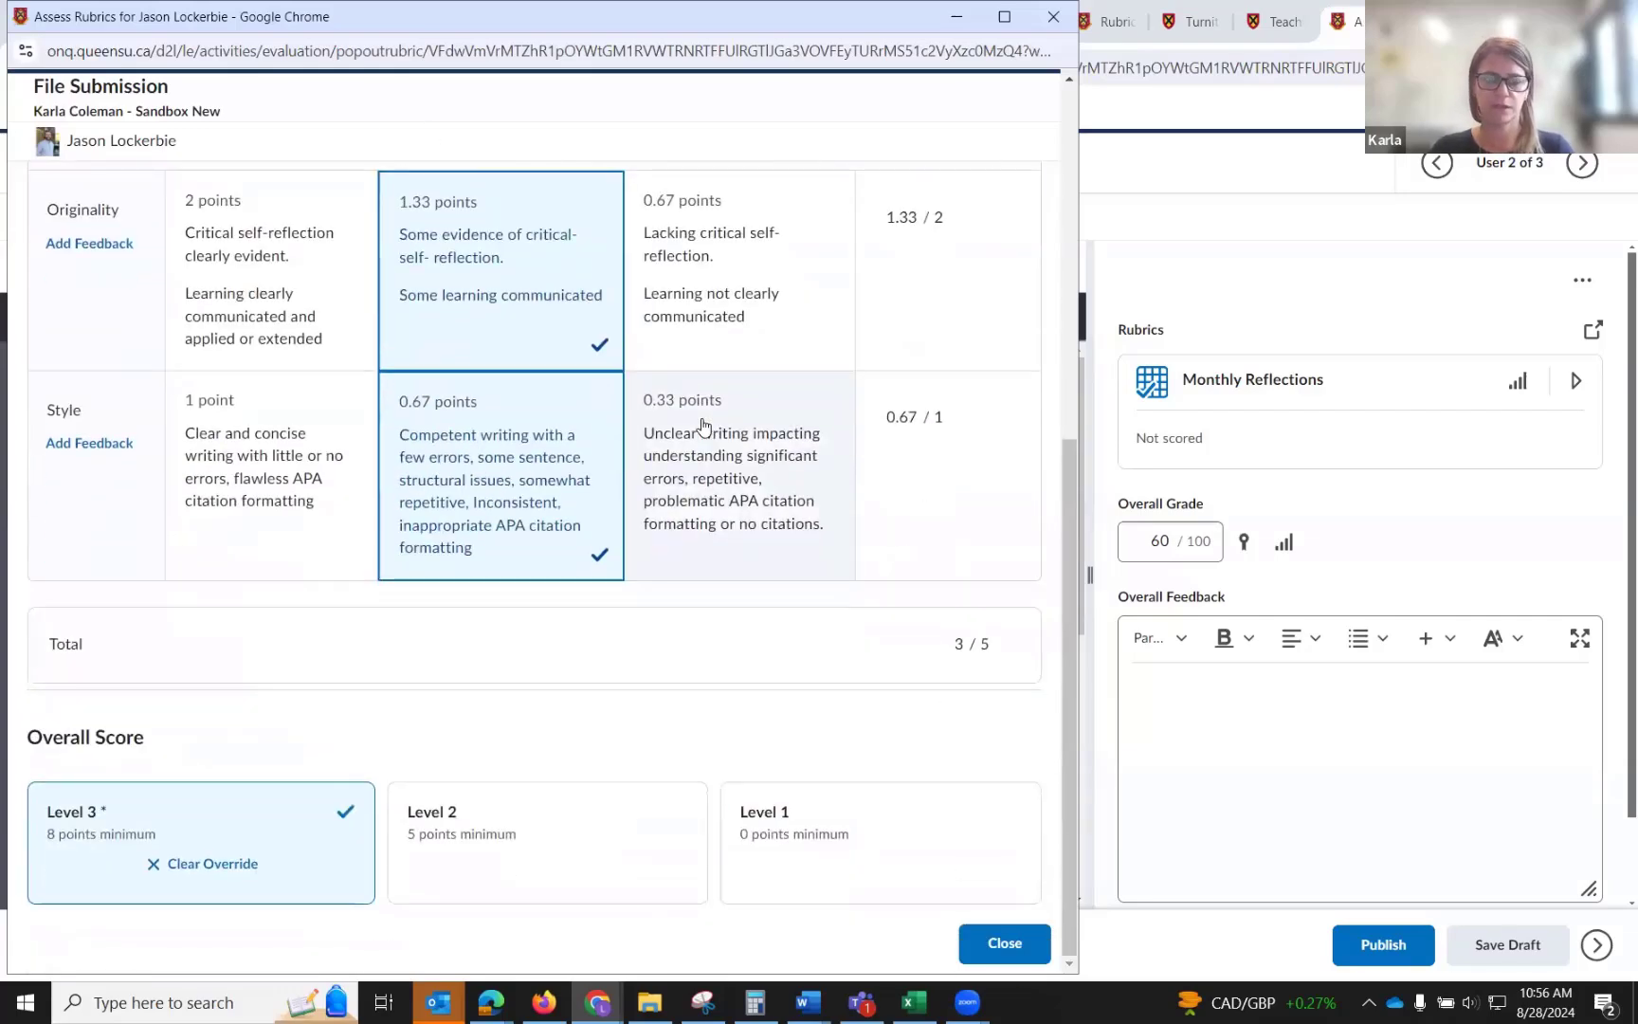
left_click(486, 853)
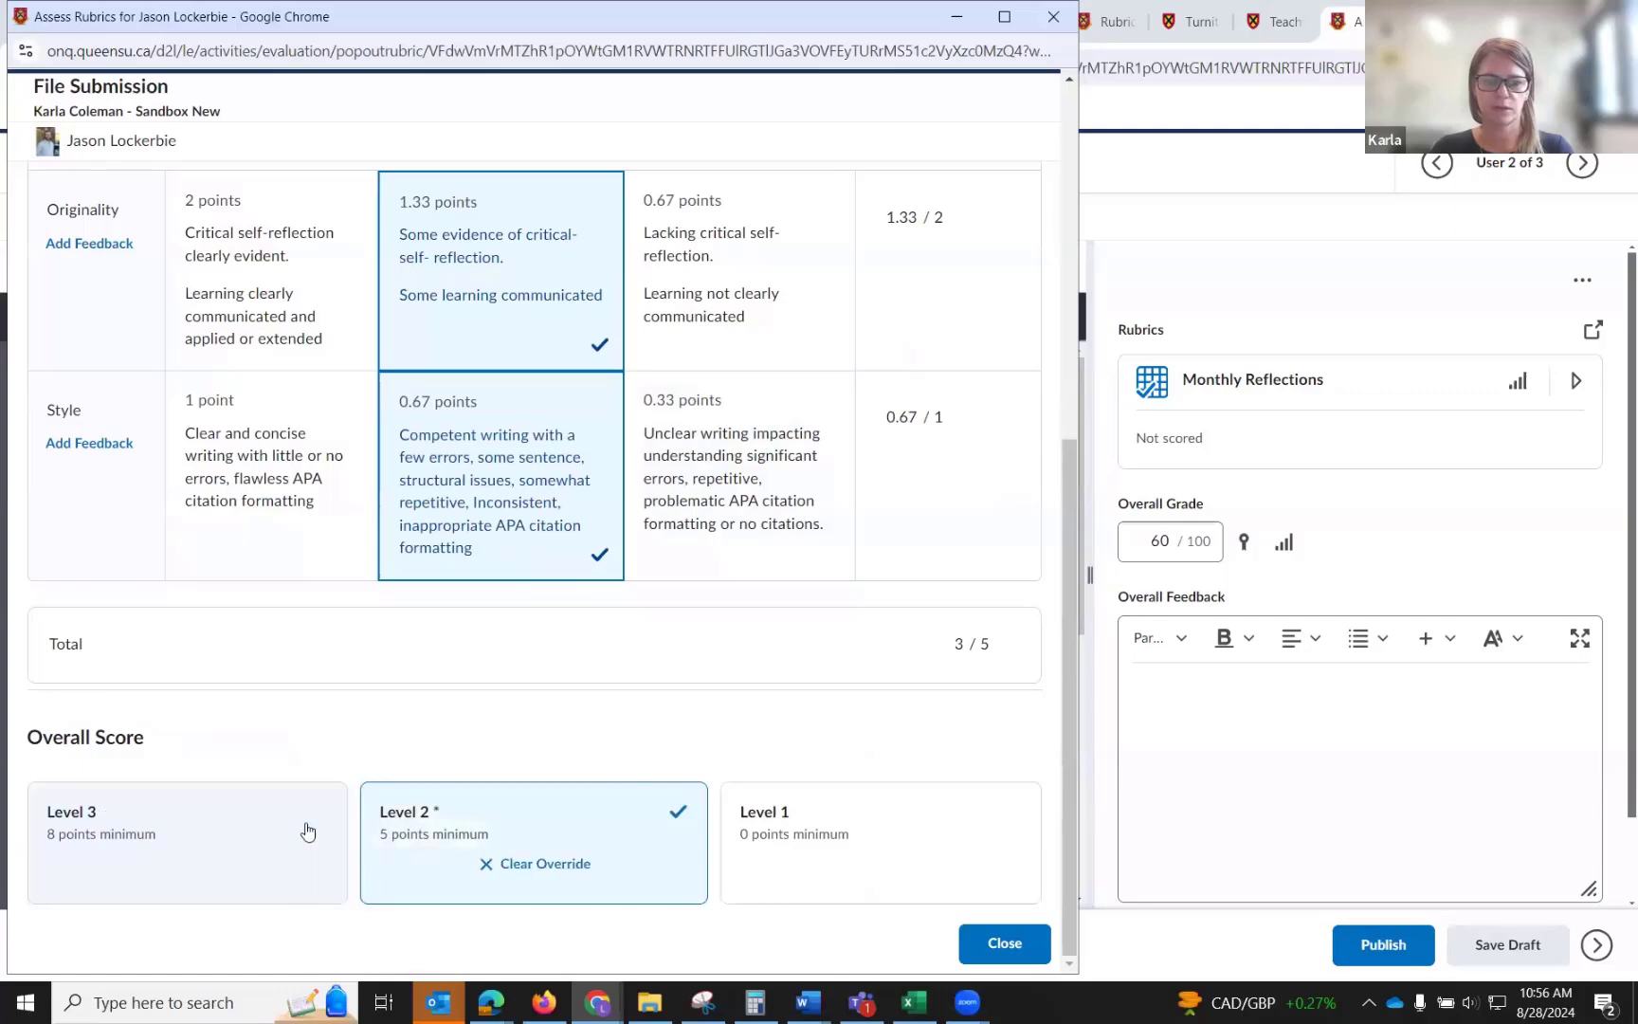
left_click(845, 856)
left_click(193, 837)
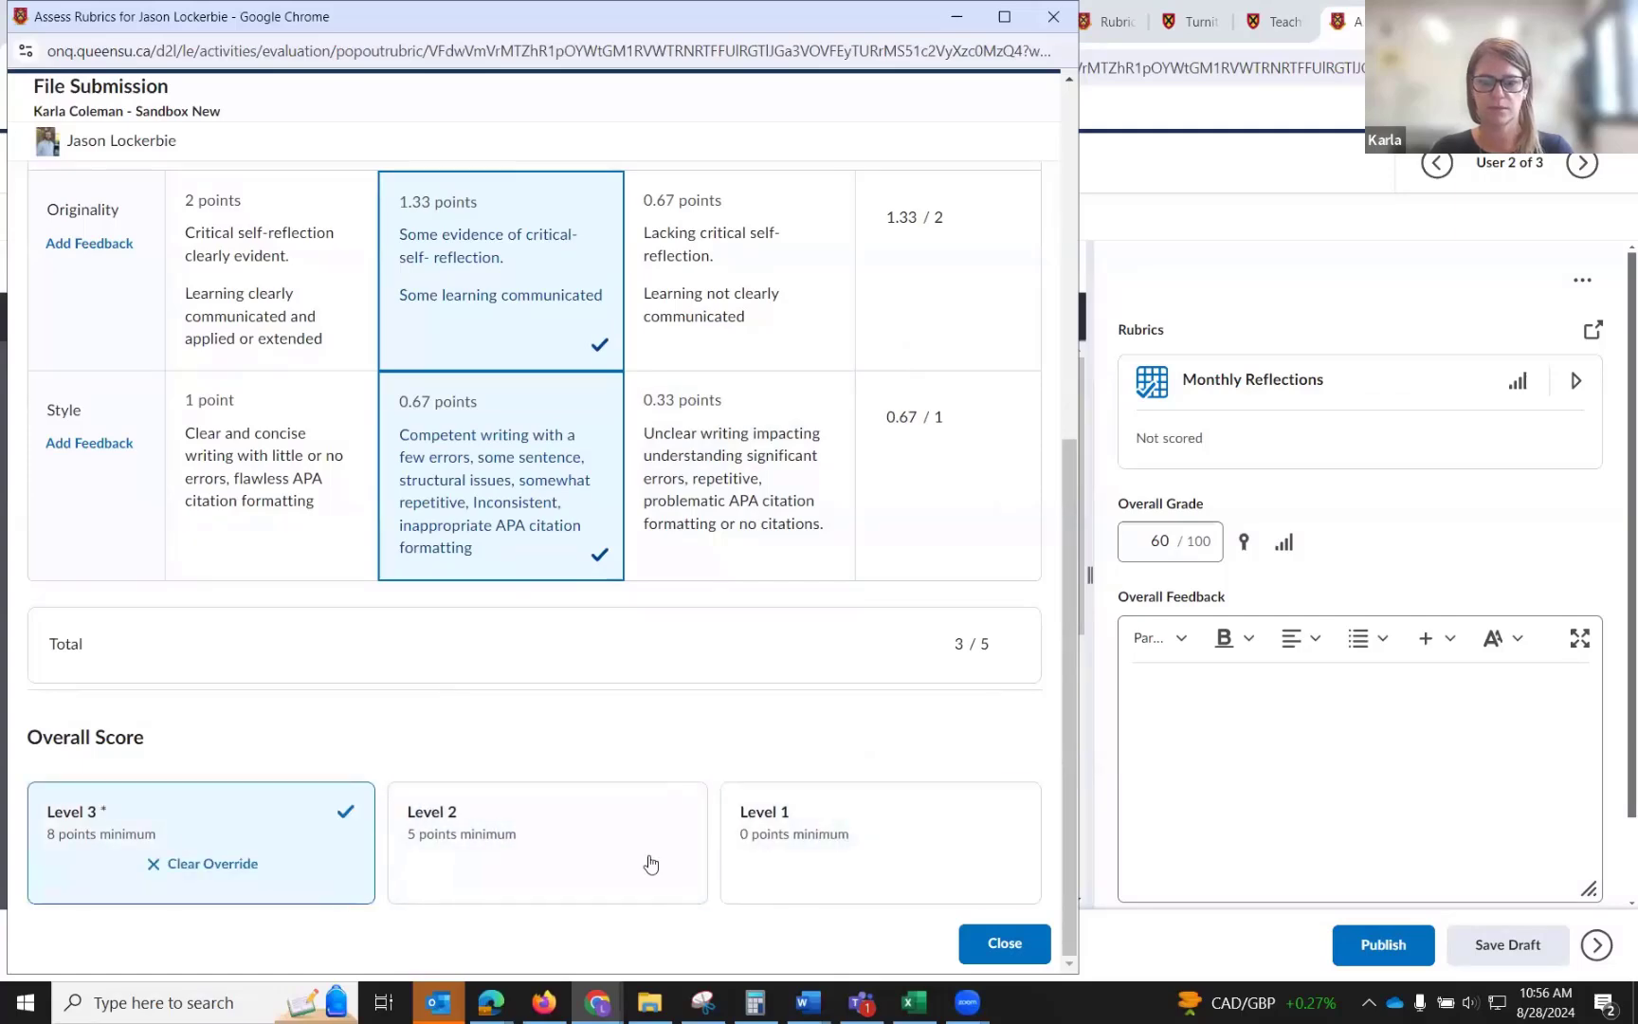
left_click(1004, 944)
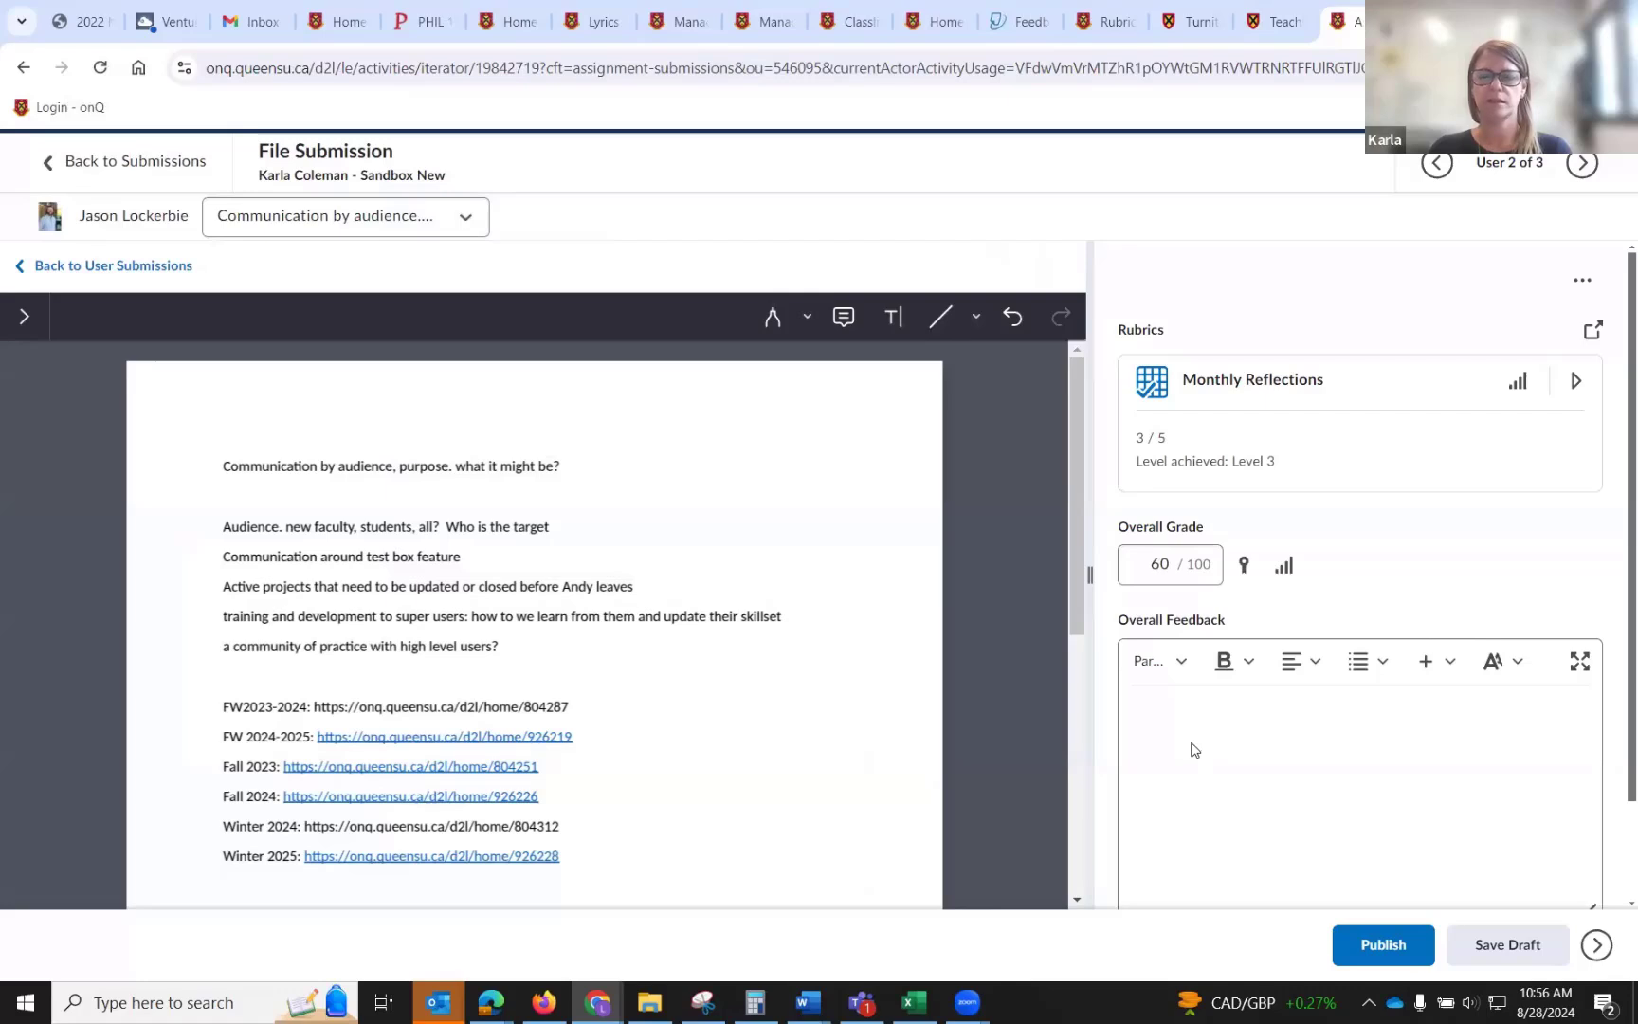
scroll(1194, 750, "down", 1)
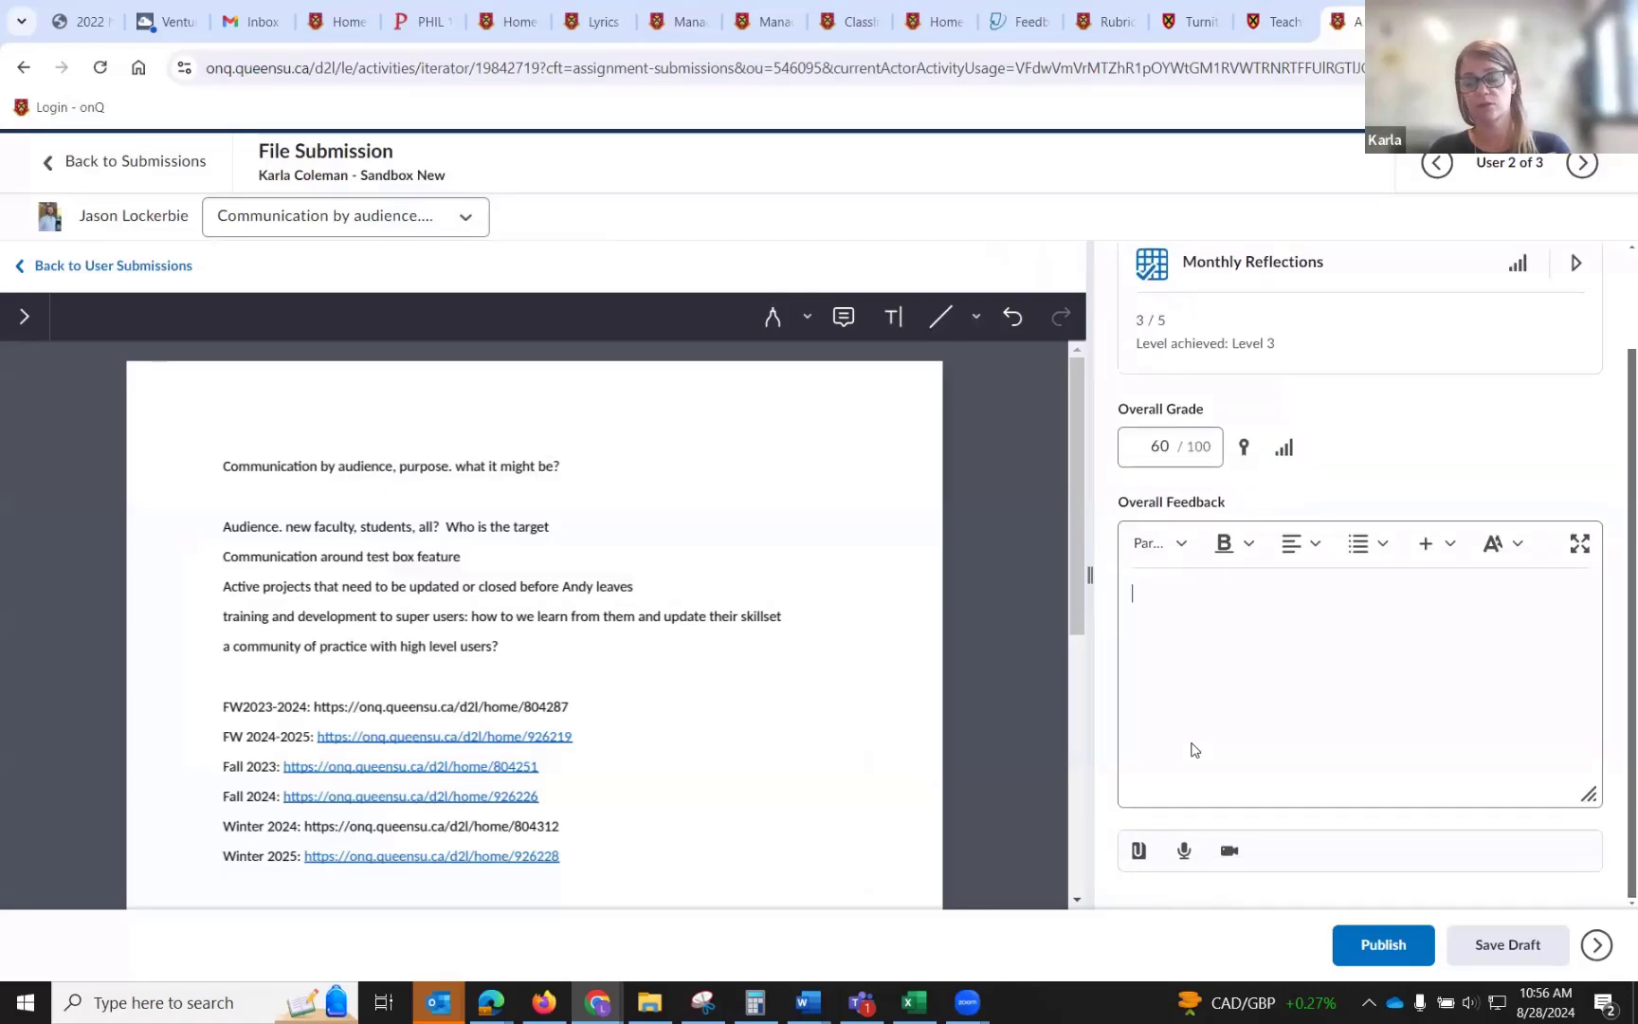
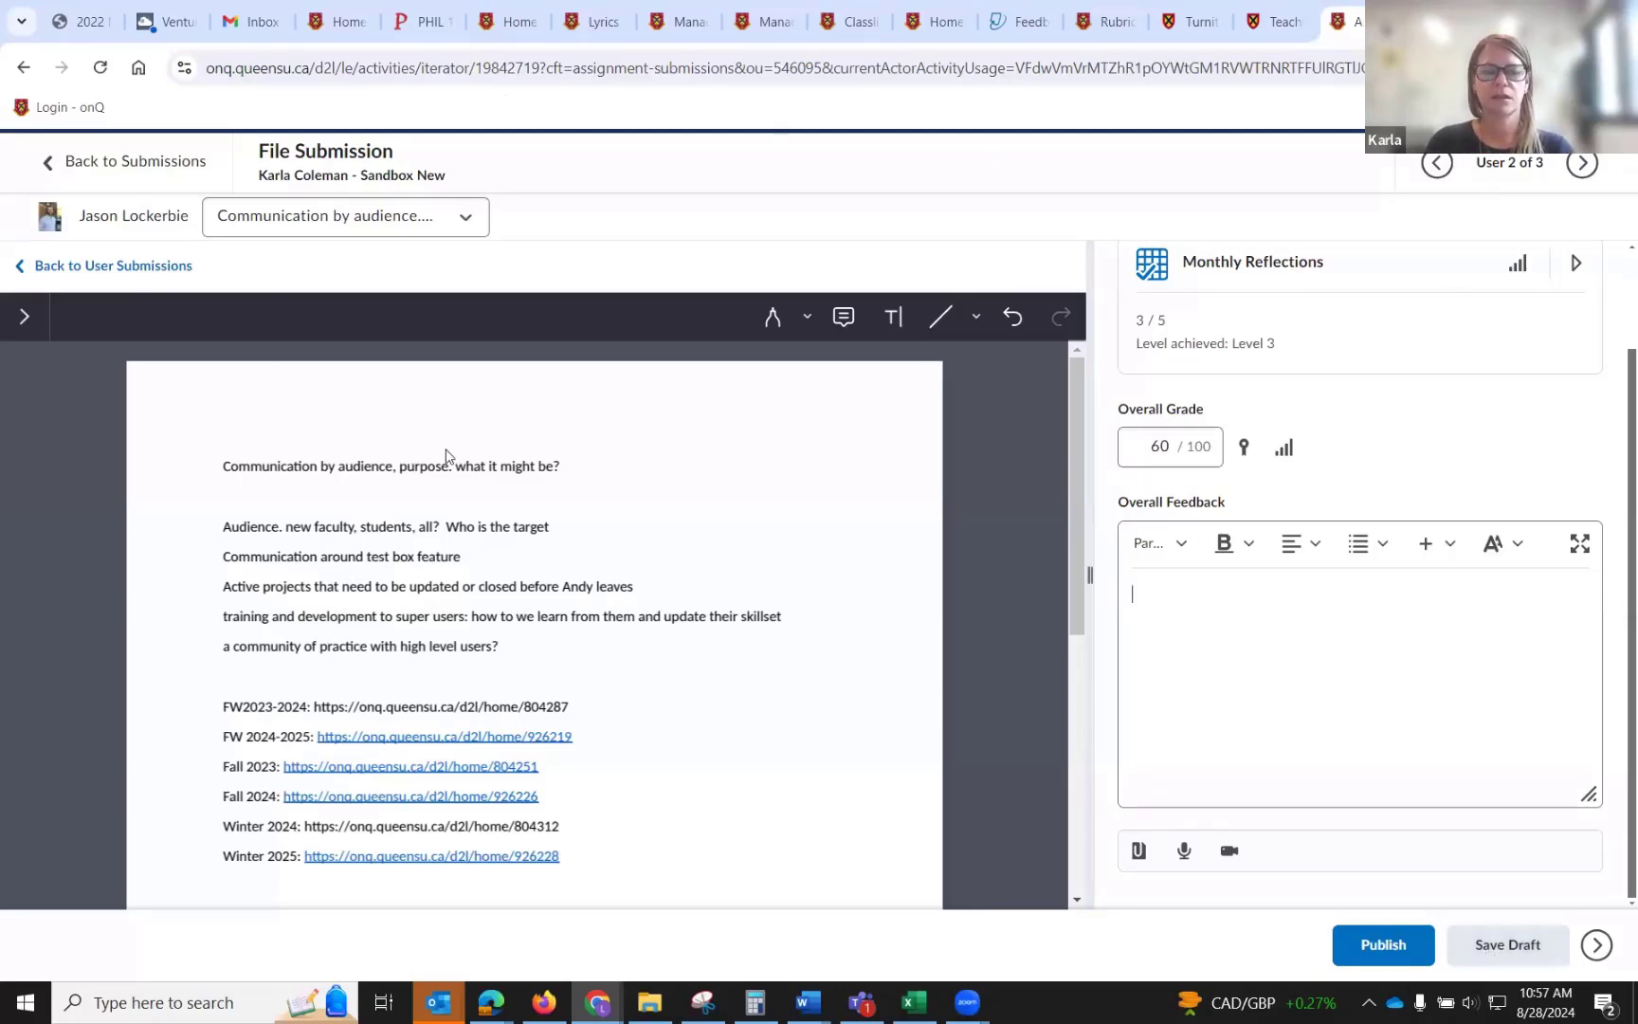
Leave the document viewer for the user submissions page, discarding only the unsaved annotation changes.
left_click(142, 273)
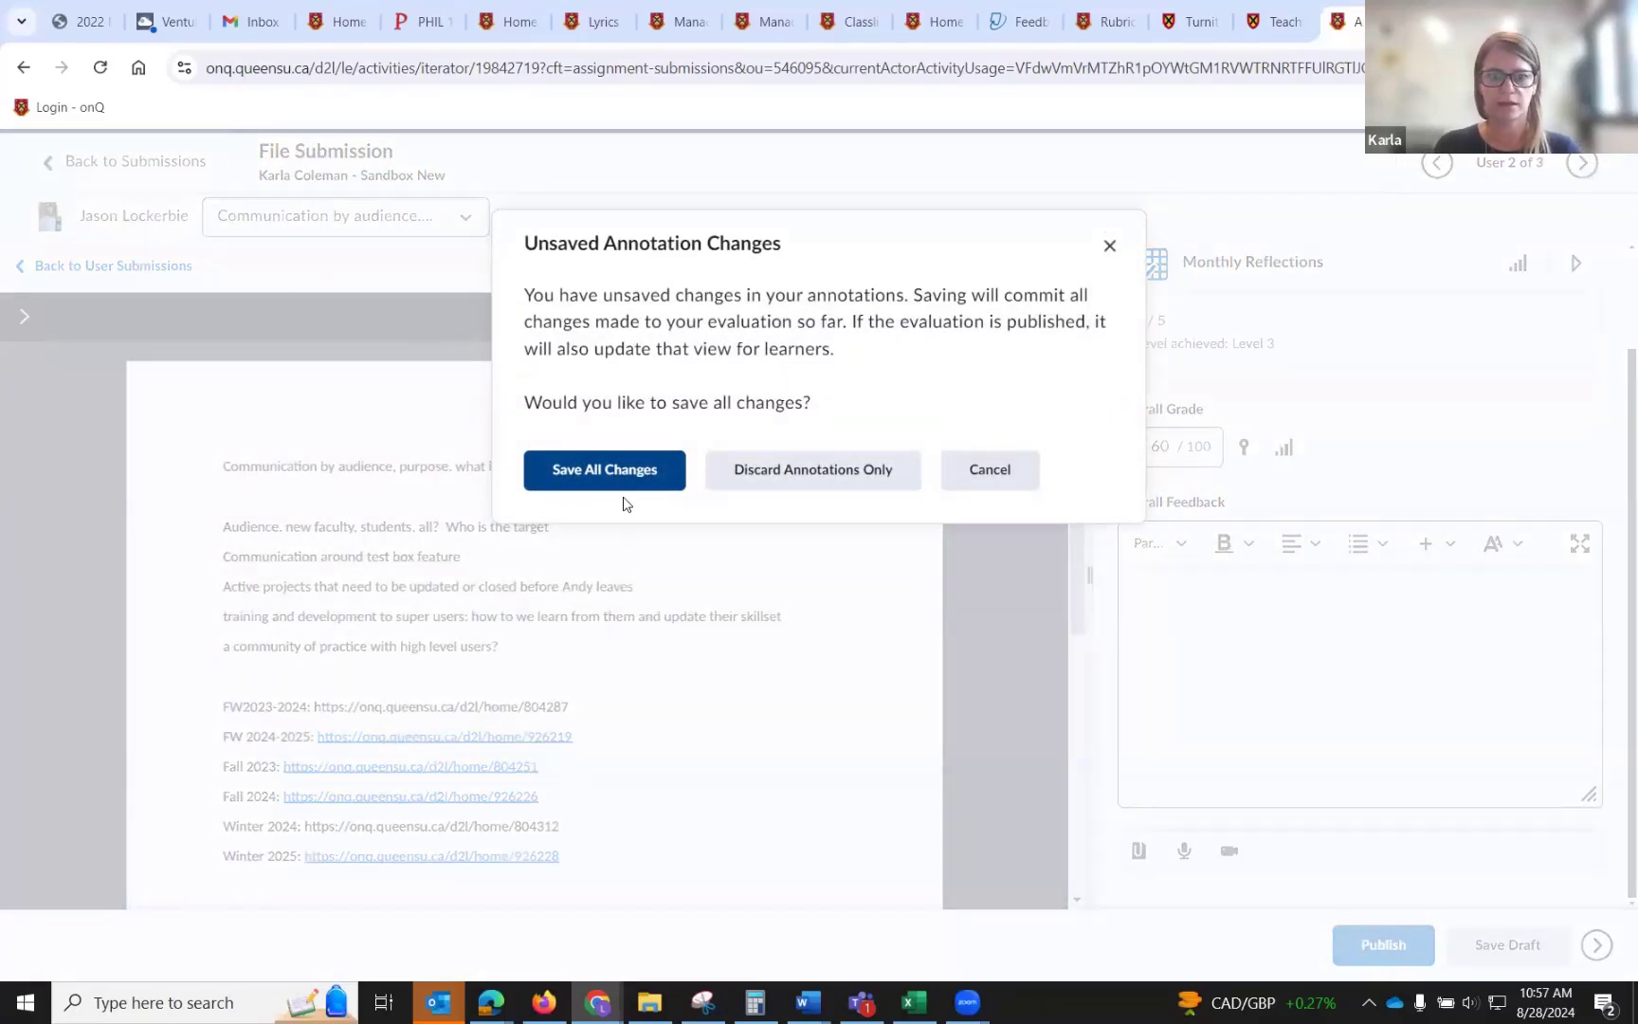
left_click(836, 476)
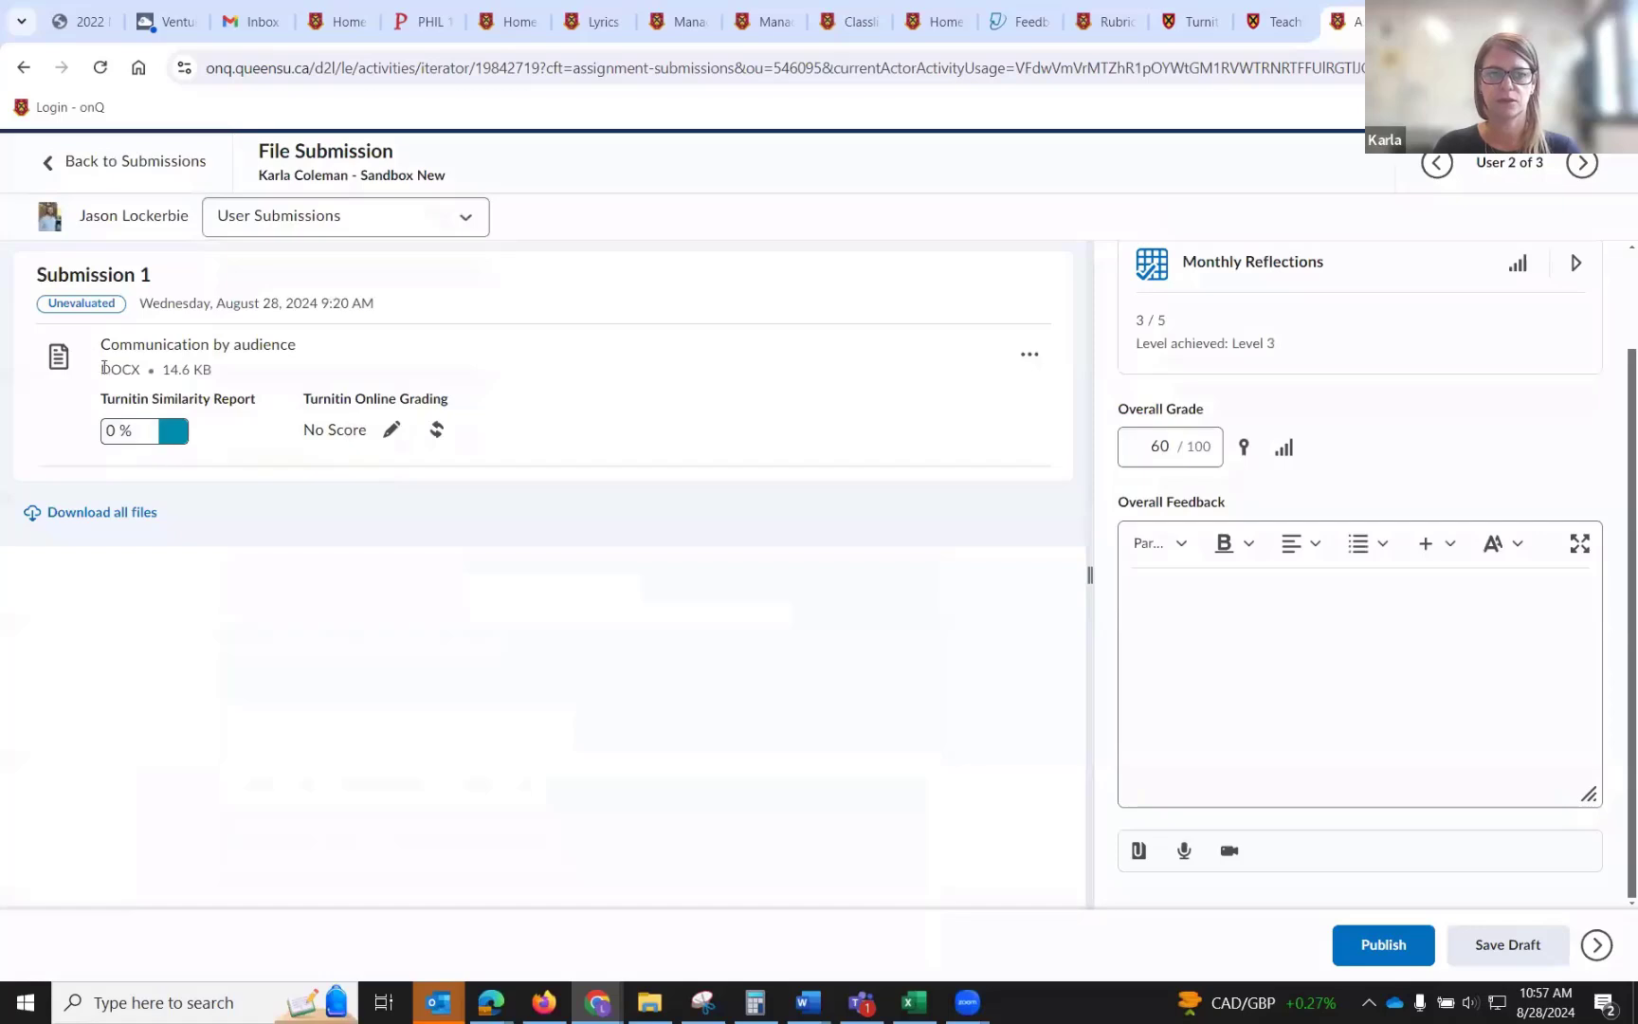
Open the submission's Turnitin similarity report and examine the flags, match overview, QuickMarks and feedback summary panels.
left_click(175, 432)
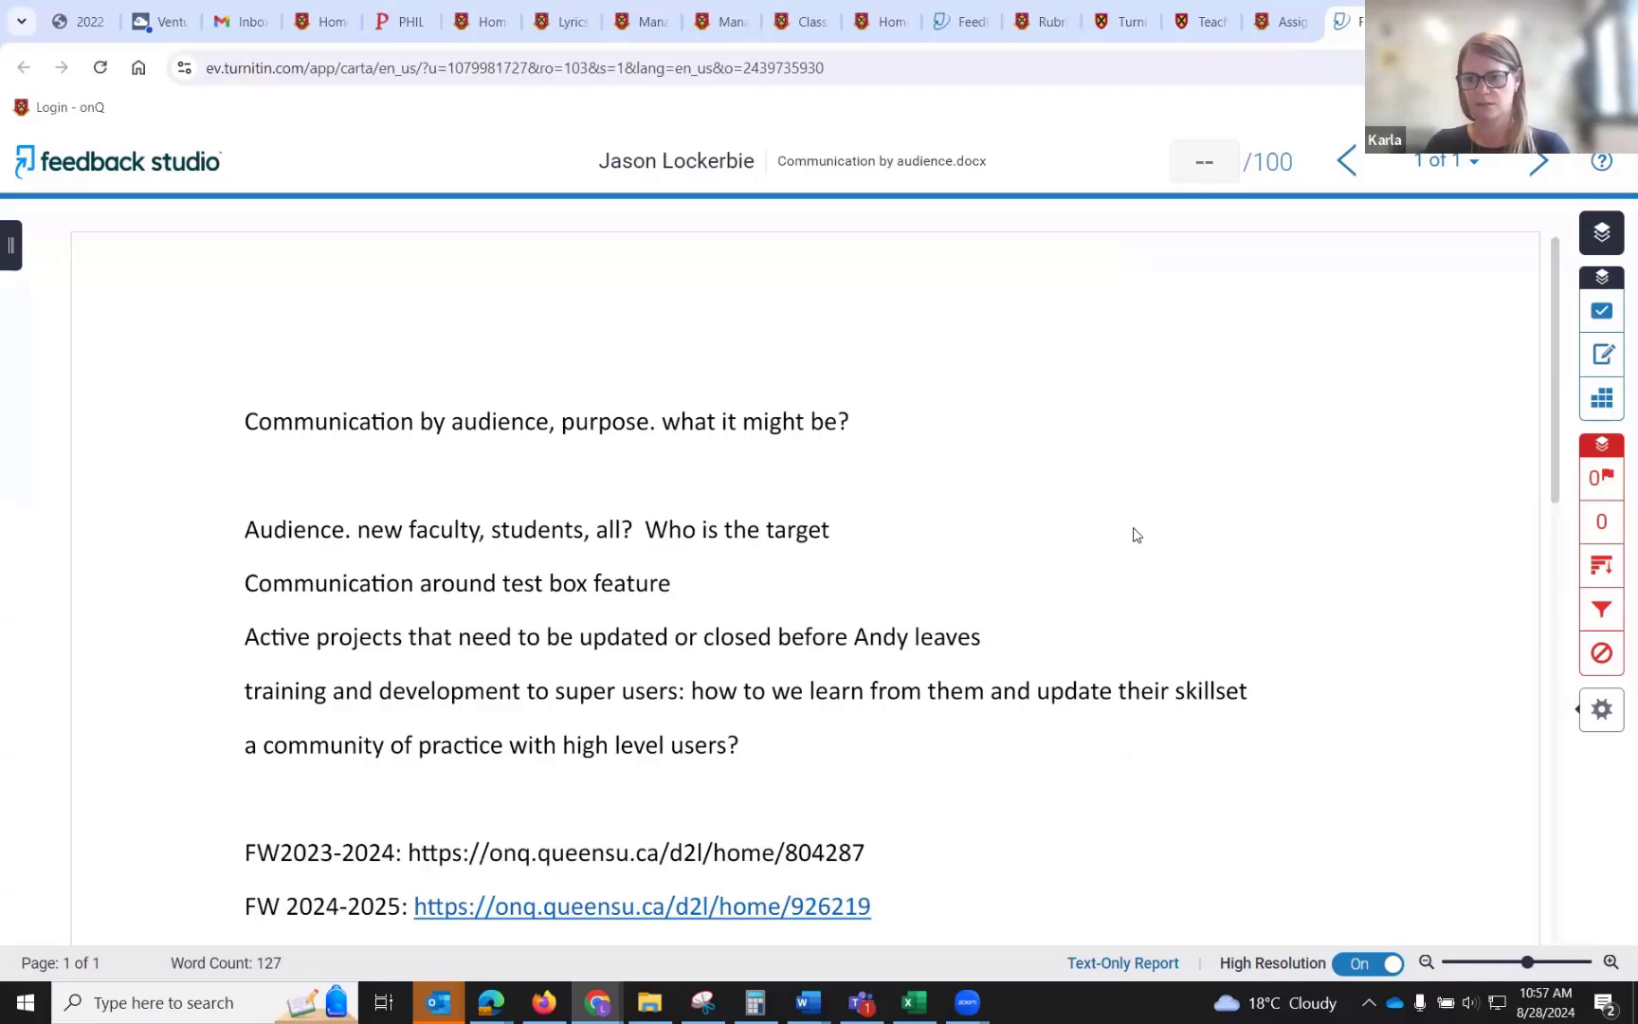
left_click(1612, 479)
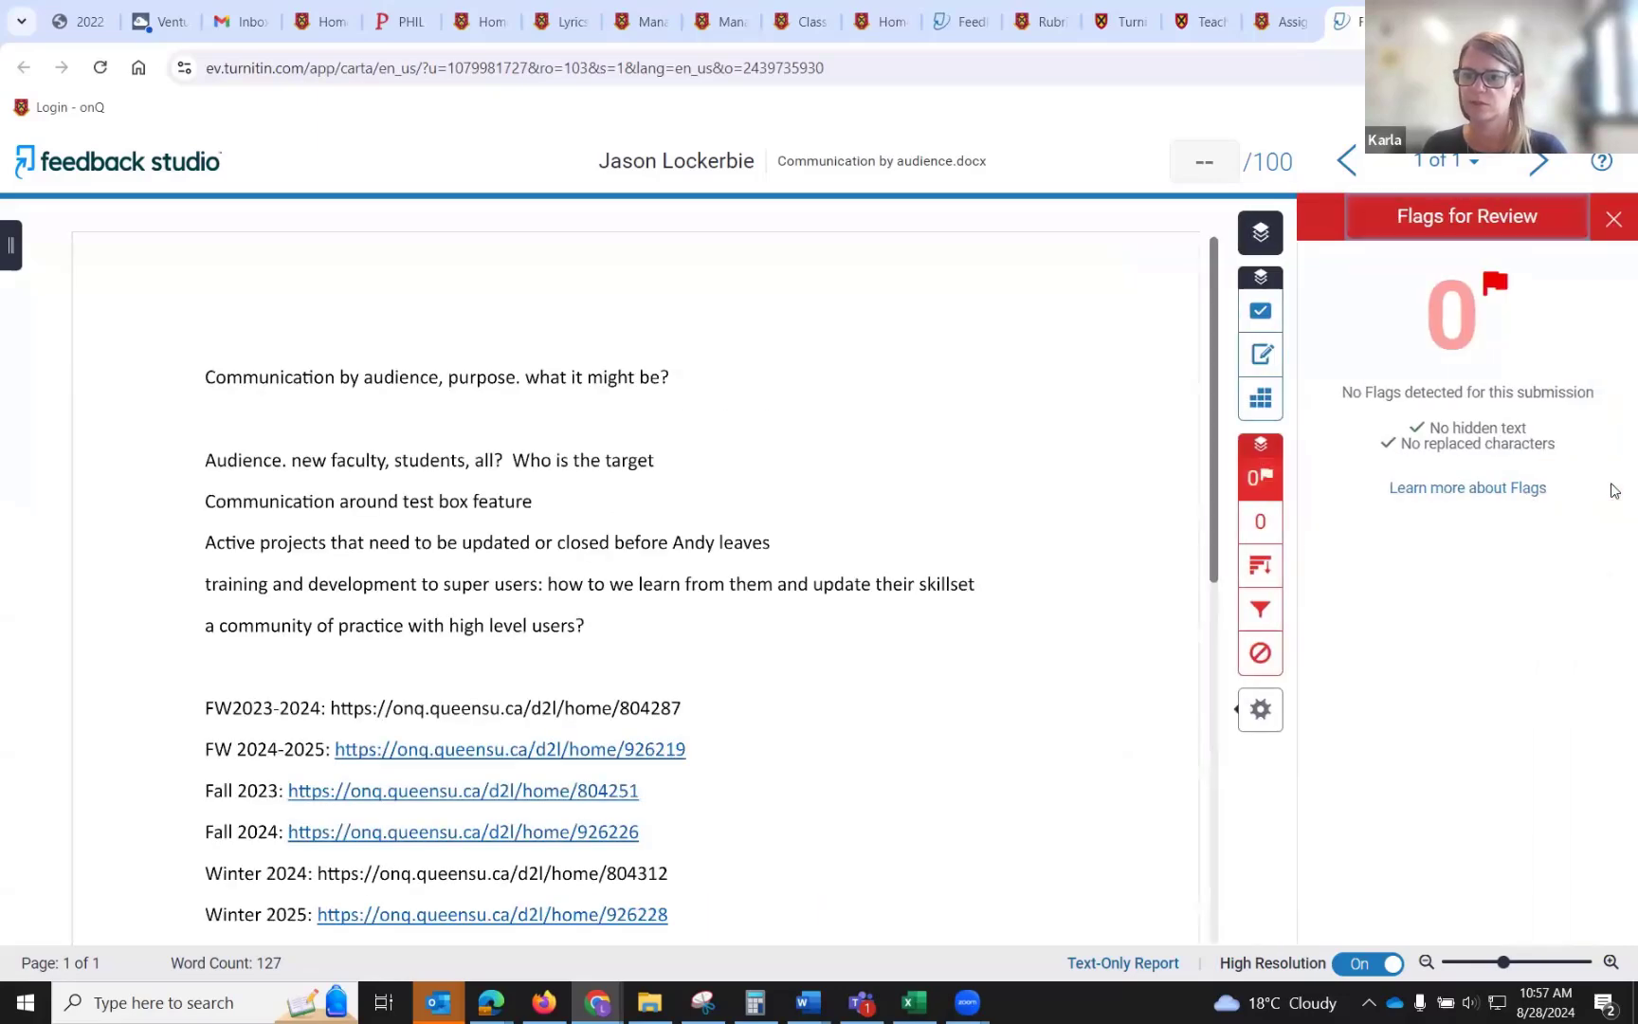
left_click(1263, 535)
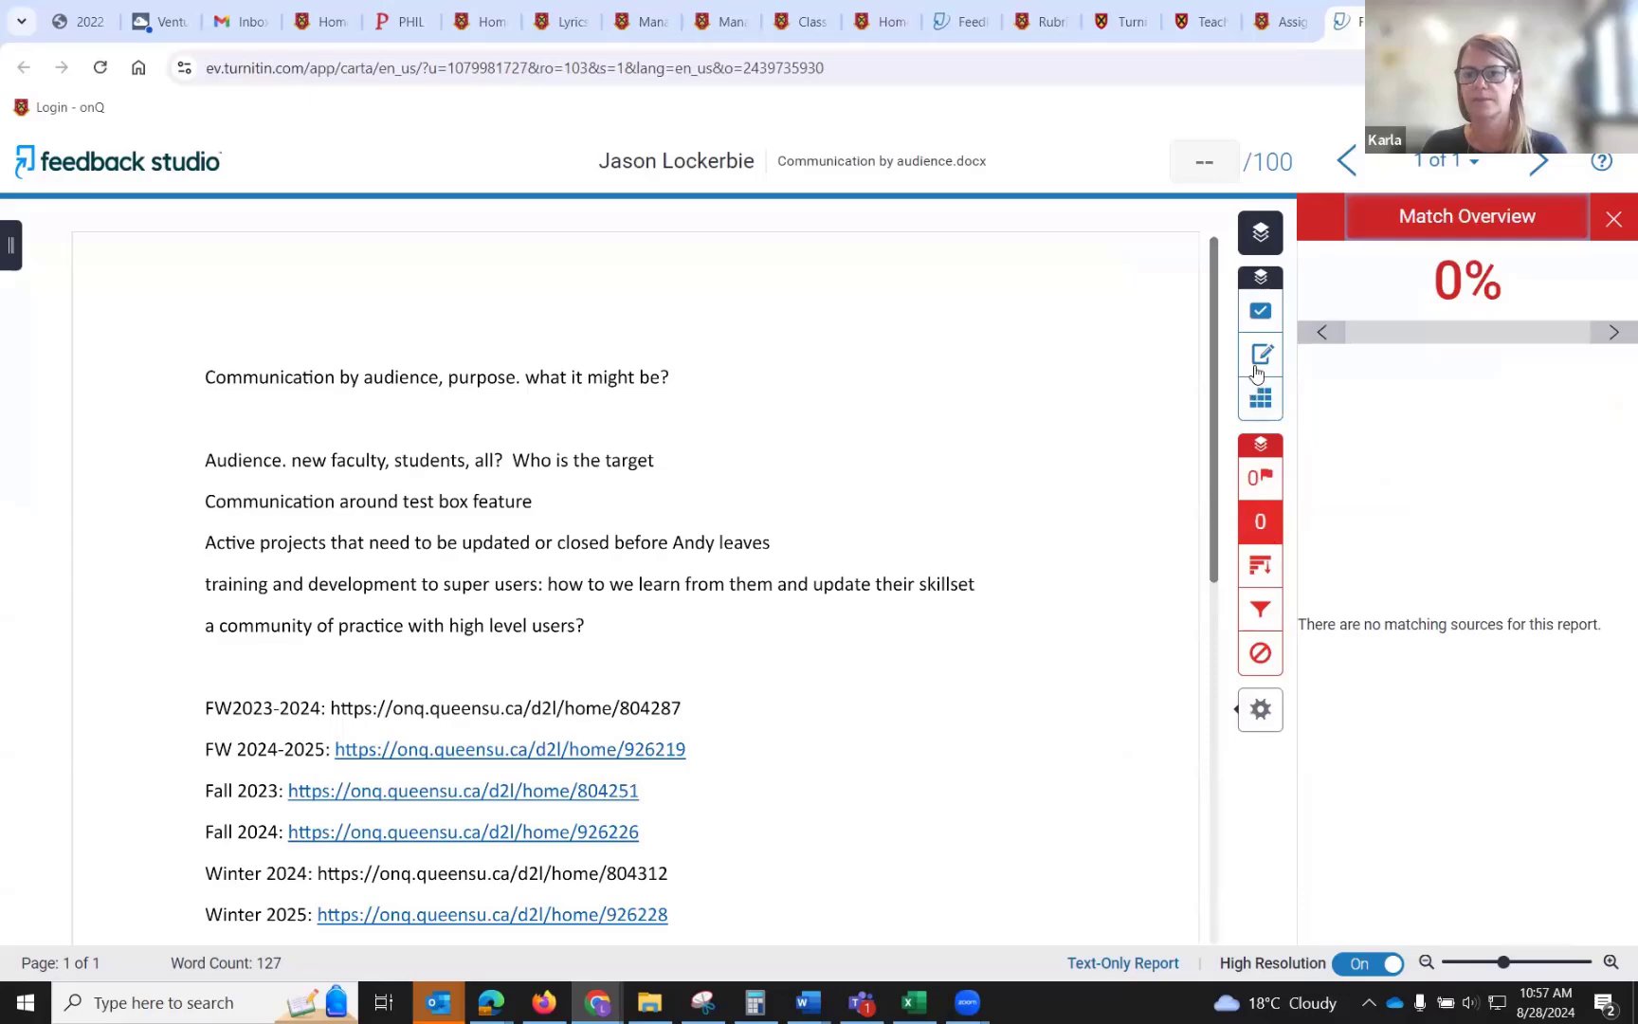
left_click(1614, 219)
left_click(1598, 322)
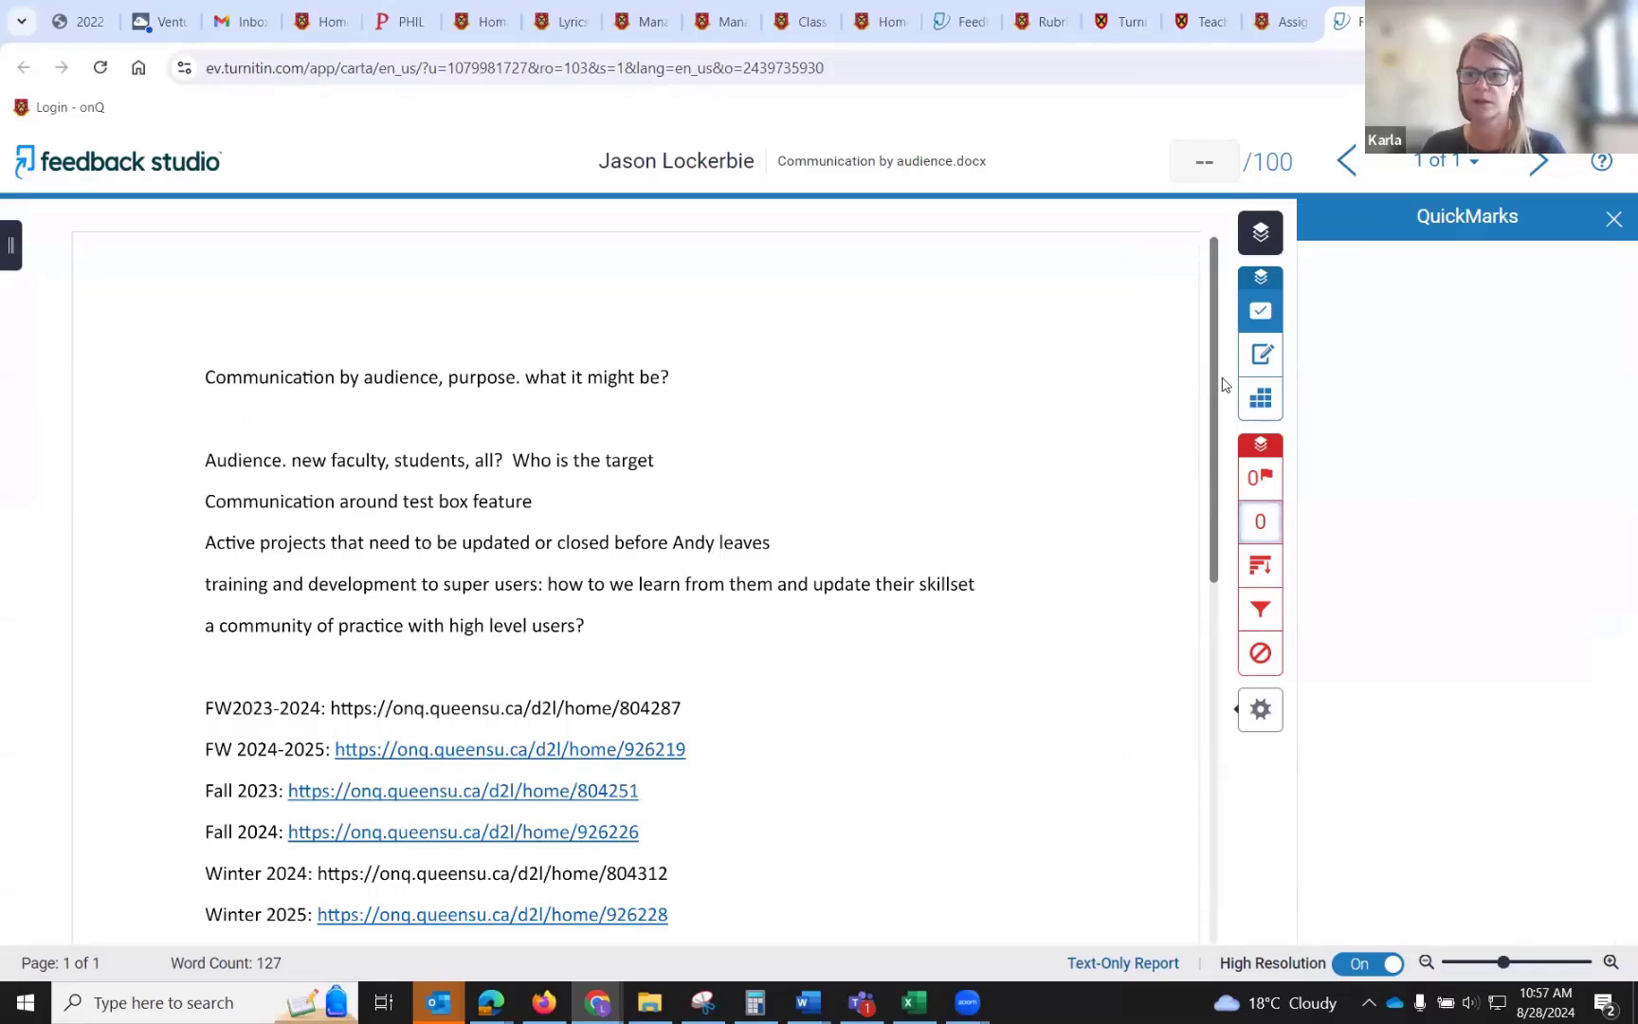
left_click(1266, 357)
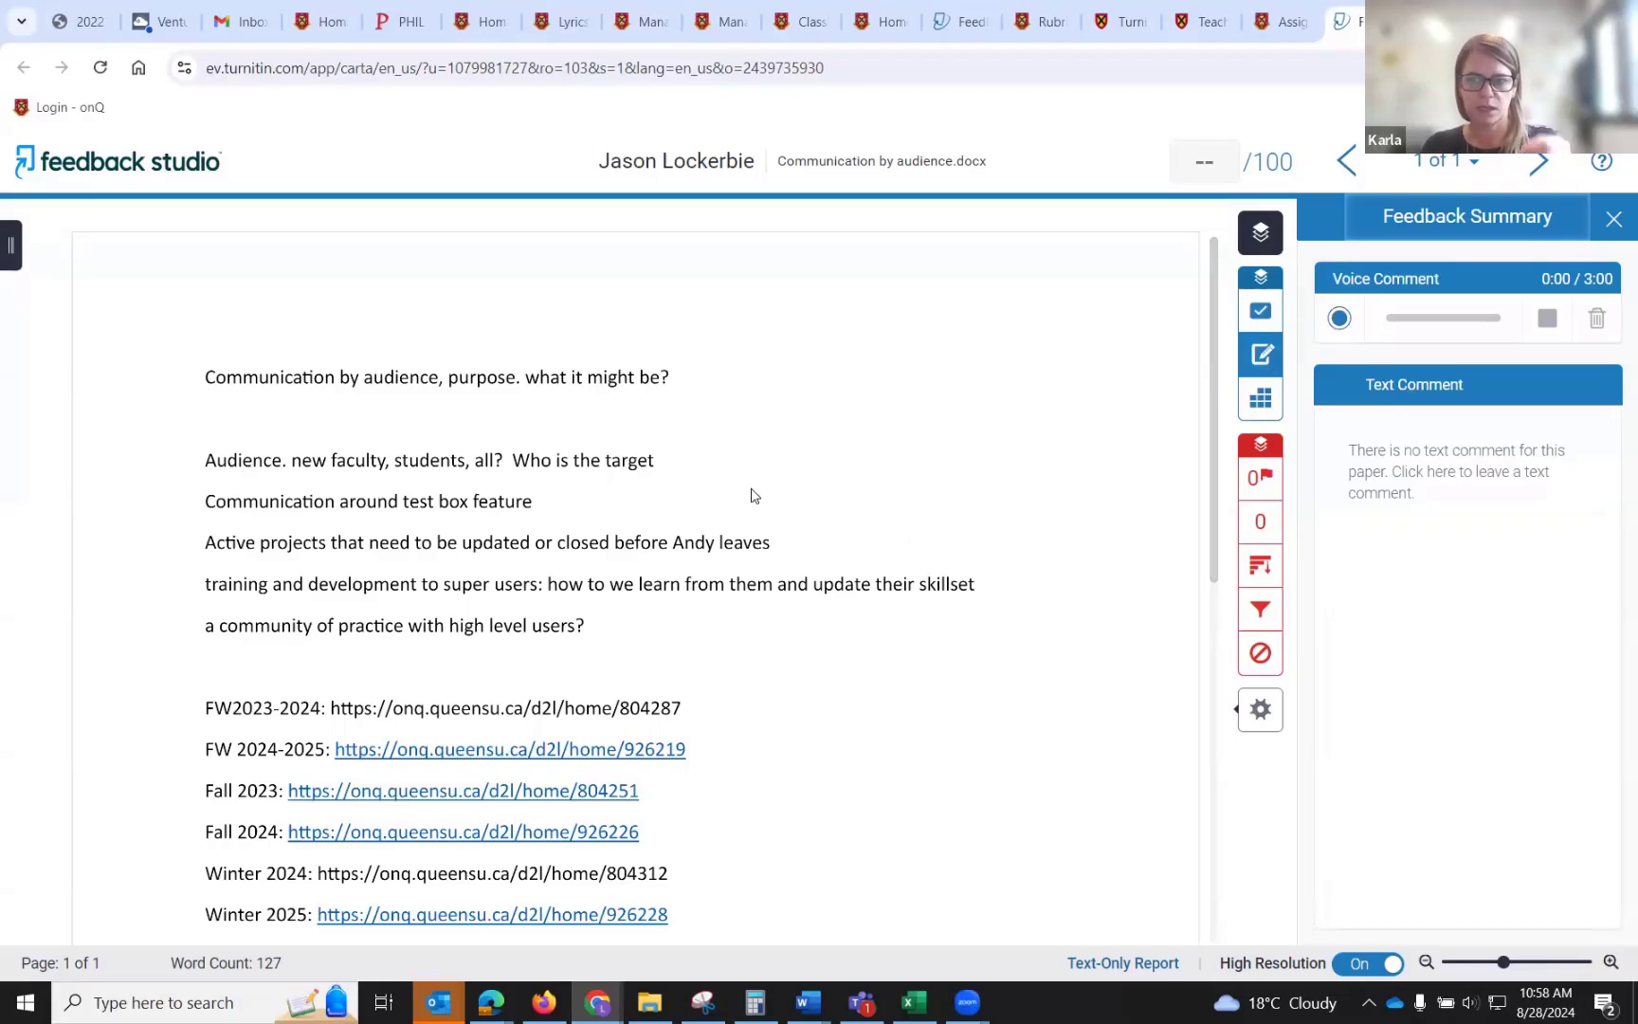
Place an 'Add quotations' QuickMark from the Academic Integrity set on the 'Communication around test box feature' line.
left_click(158, 501)
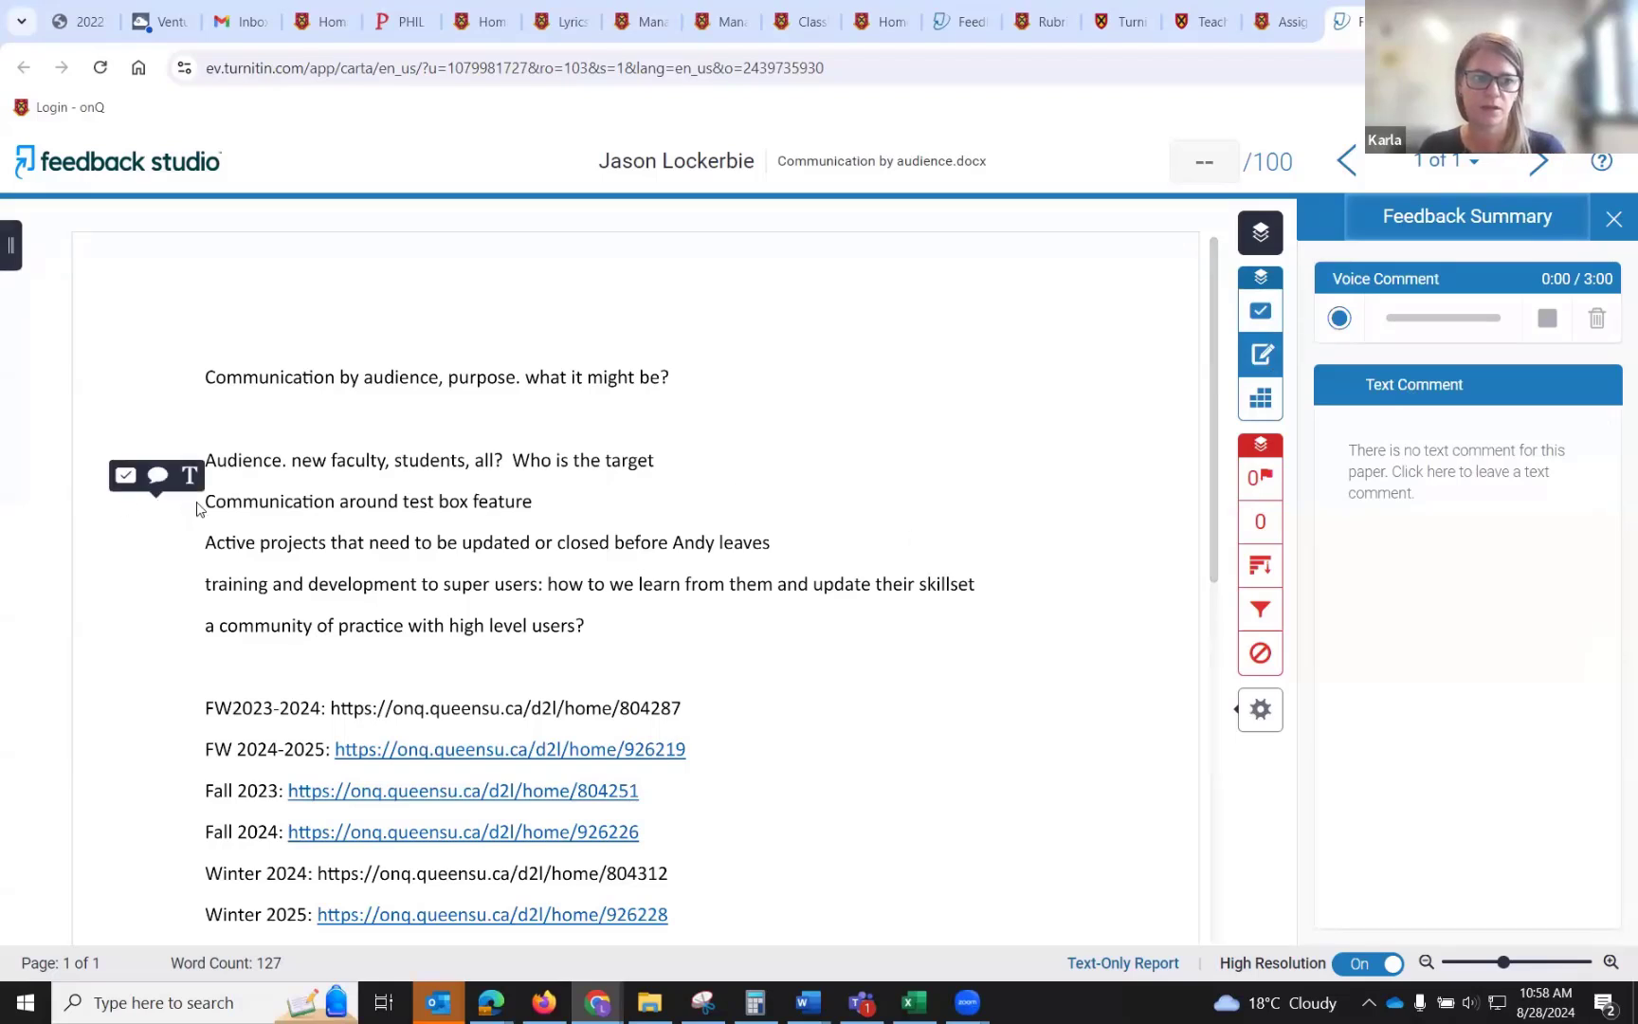
left_click(282, 513)
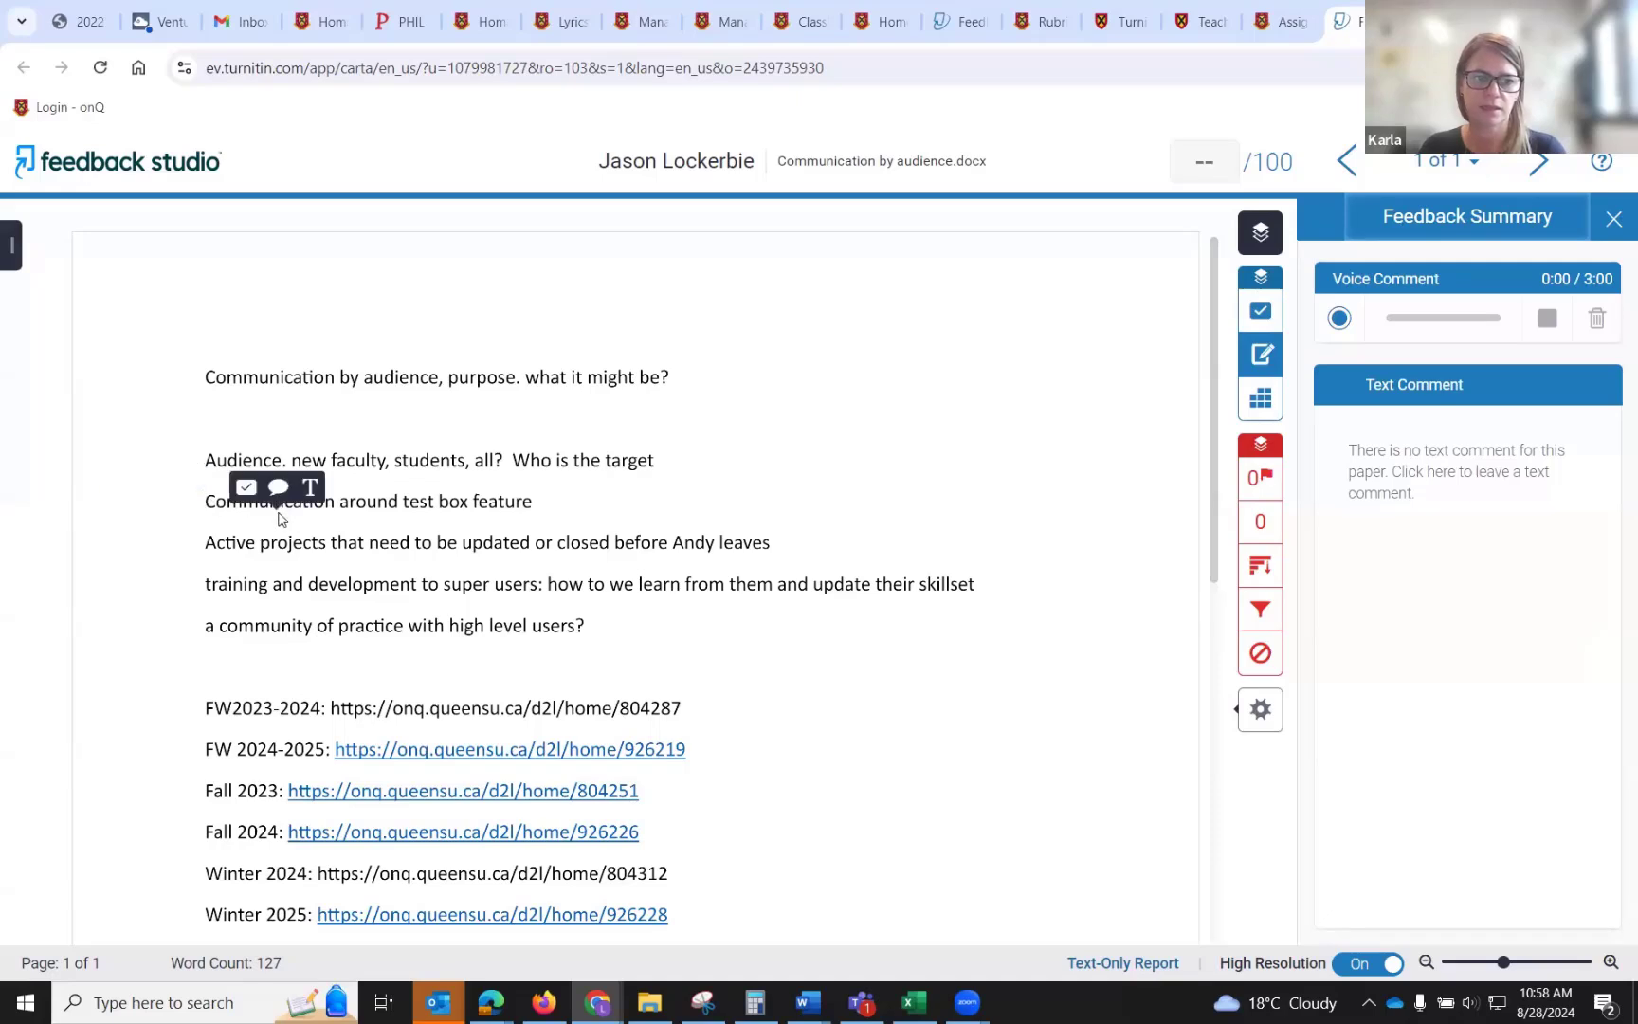
left_click(257, 495)
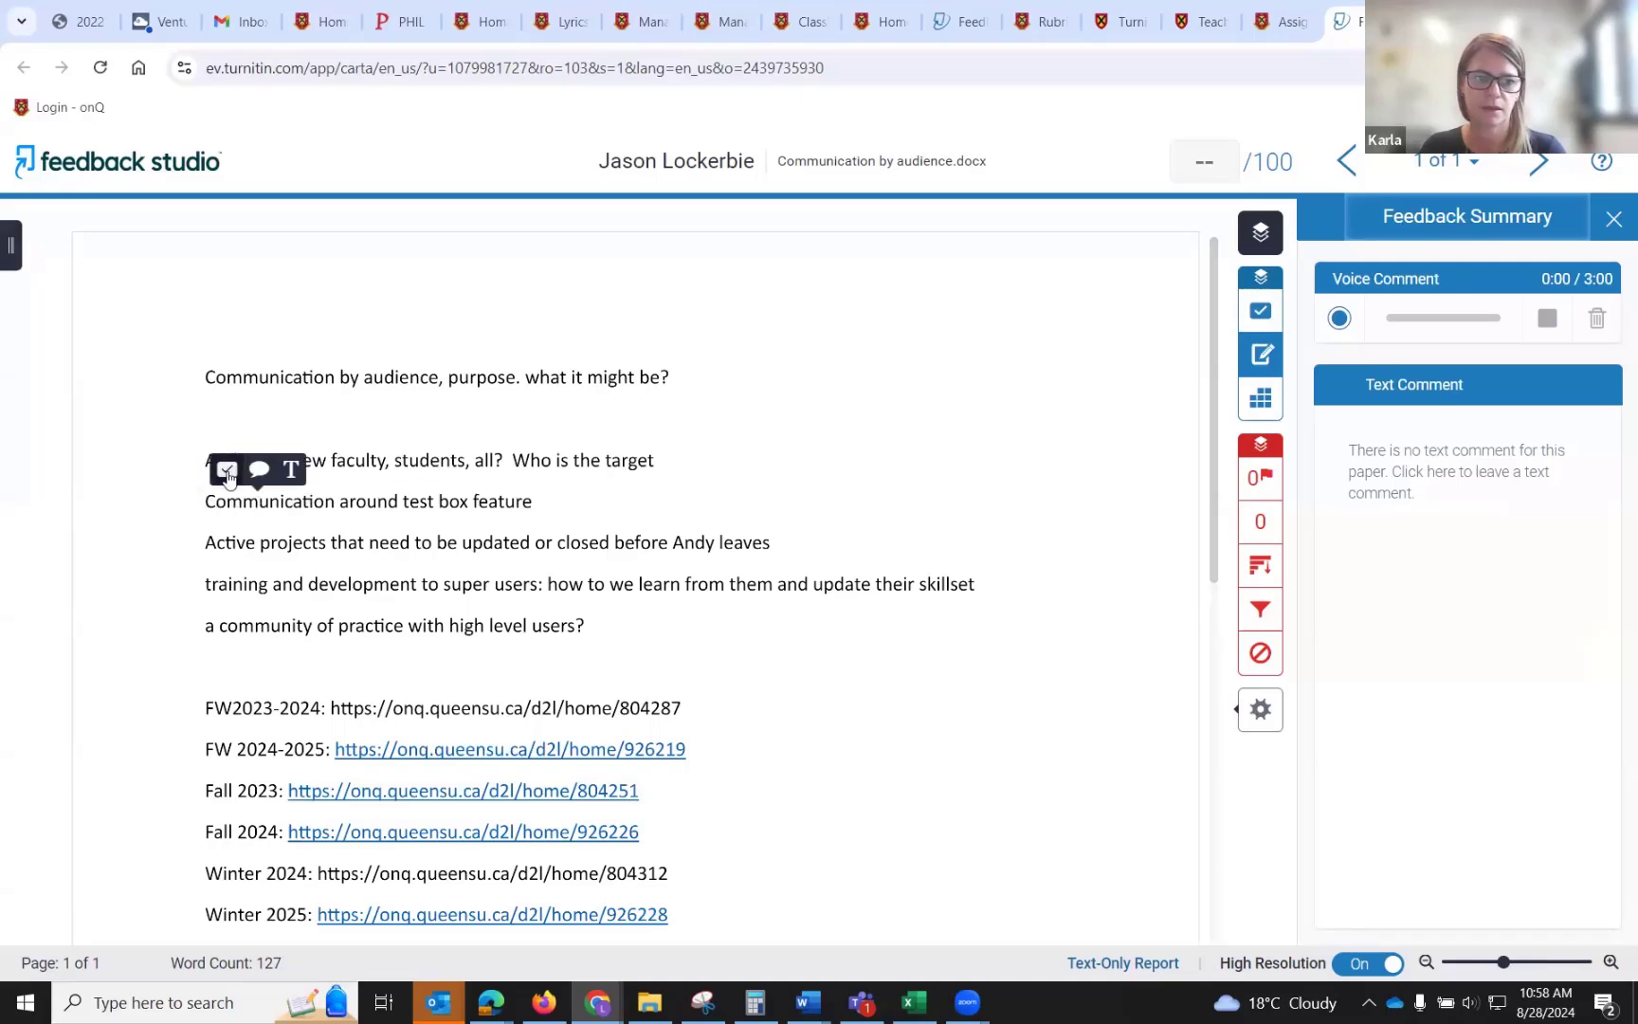
left_click(227, 471)
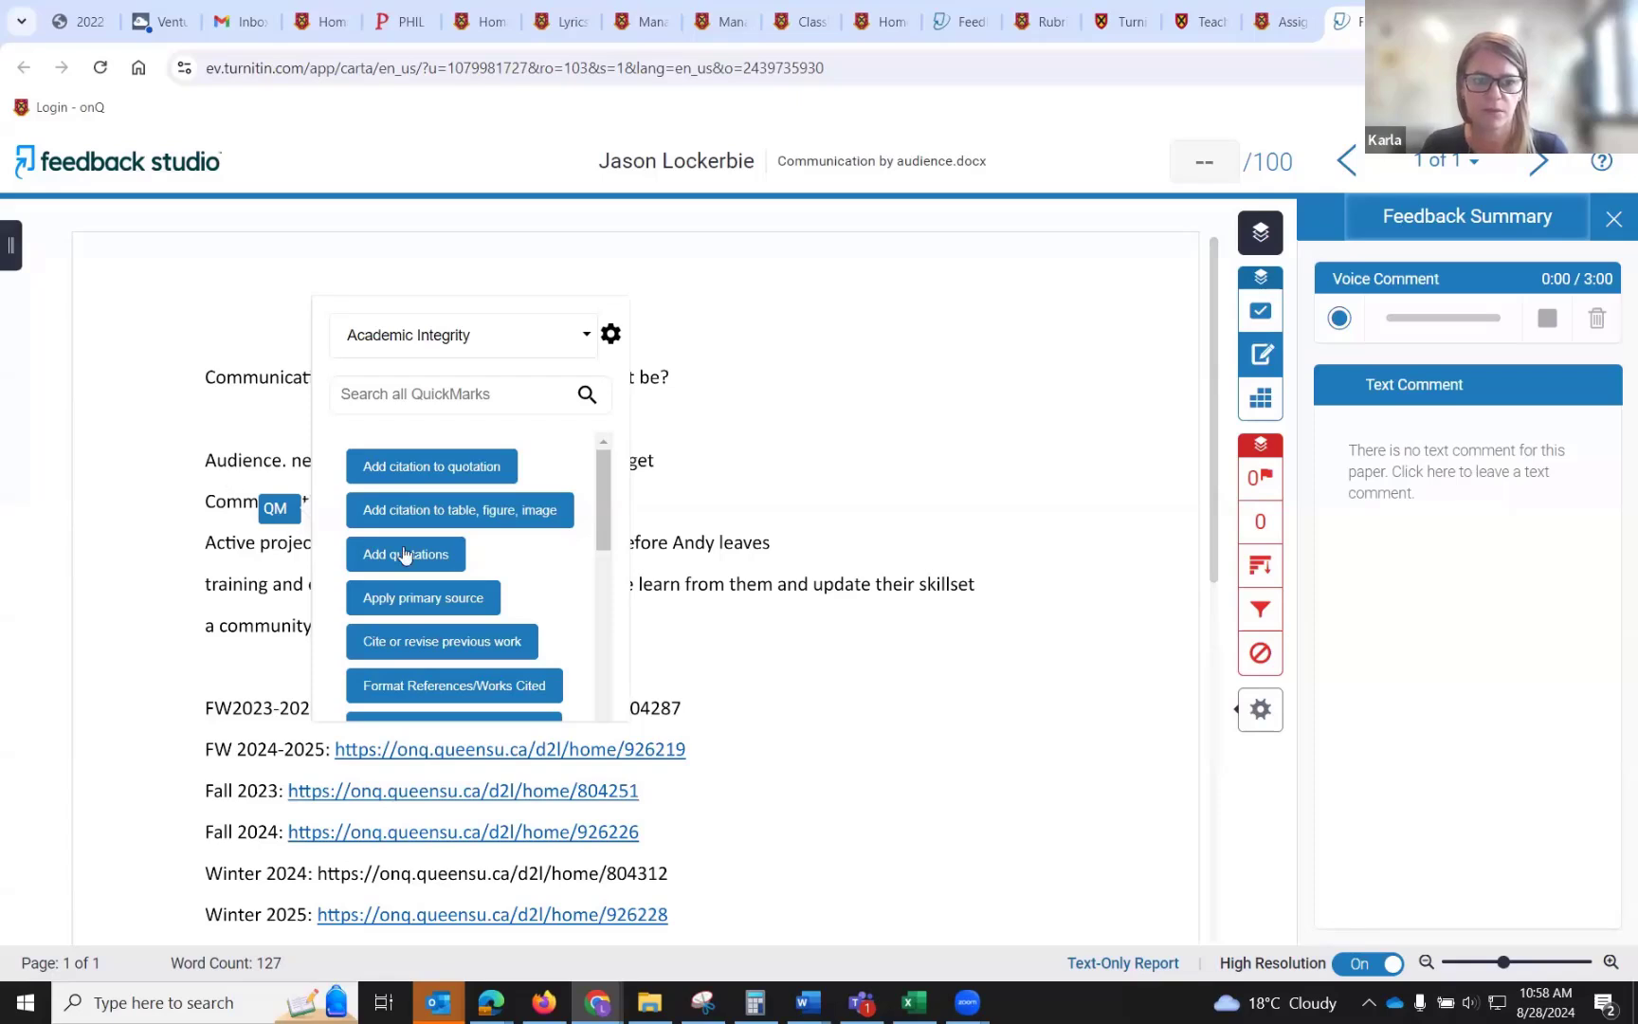
left_click(420, 342)
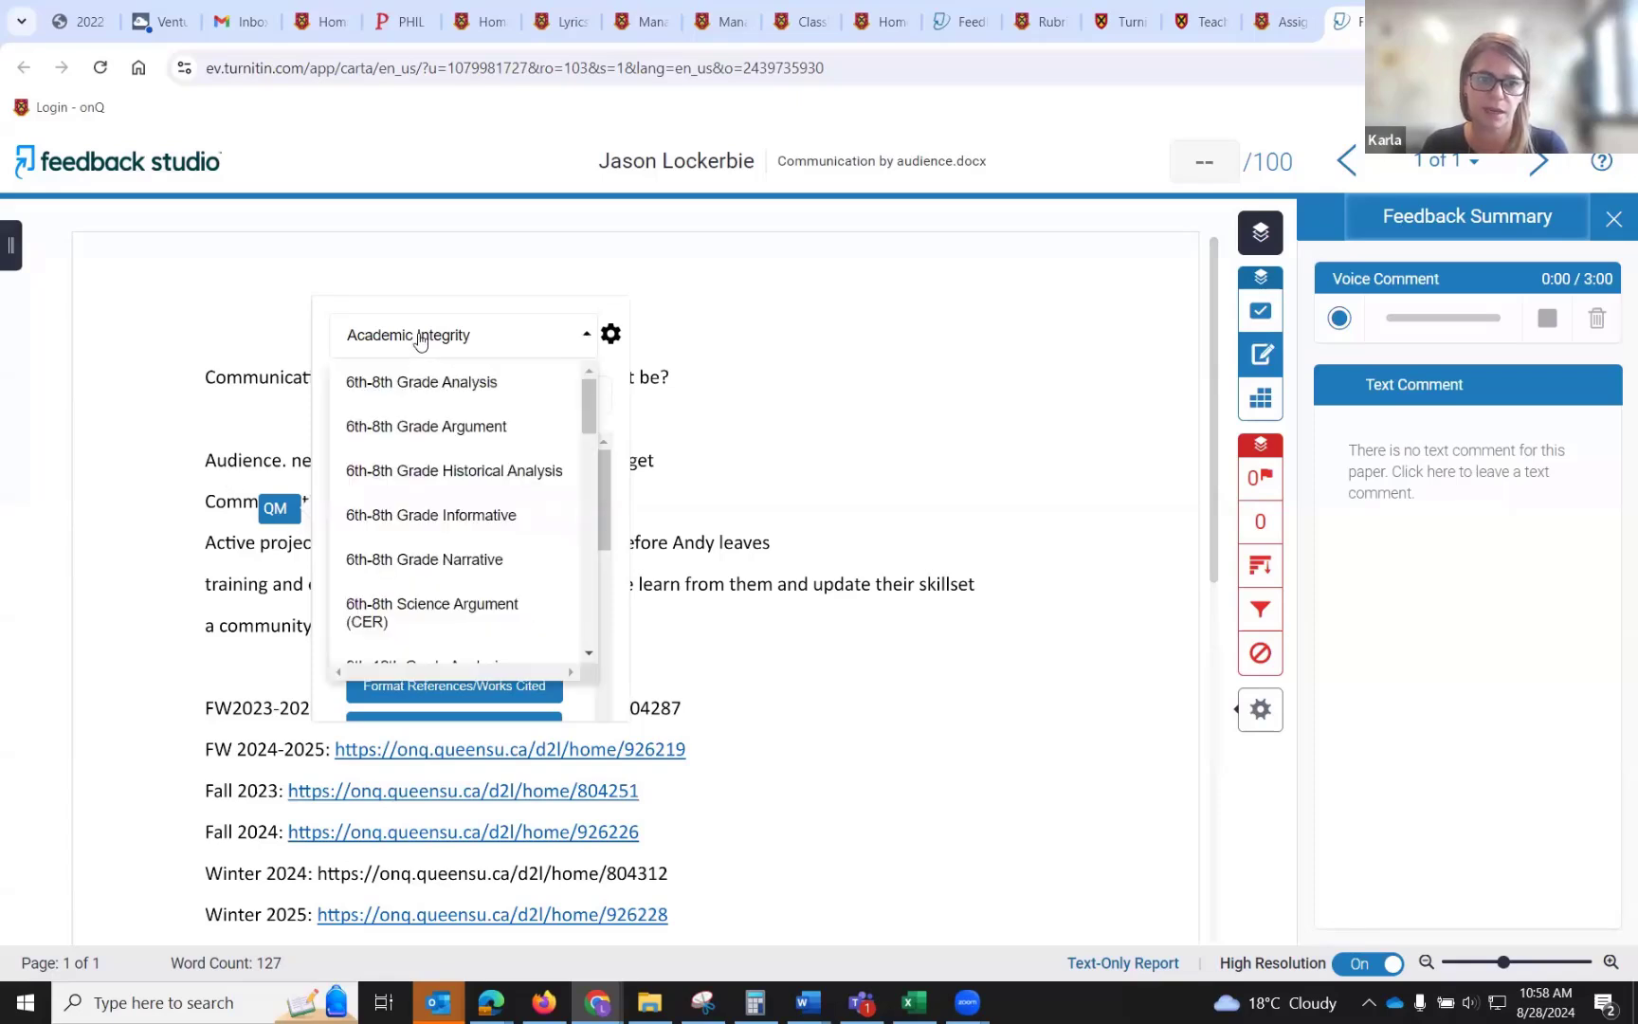
left_click(421, 341)
left_click(414, 554)
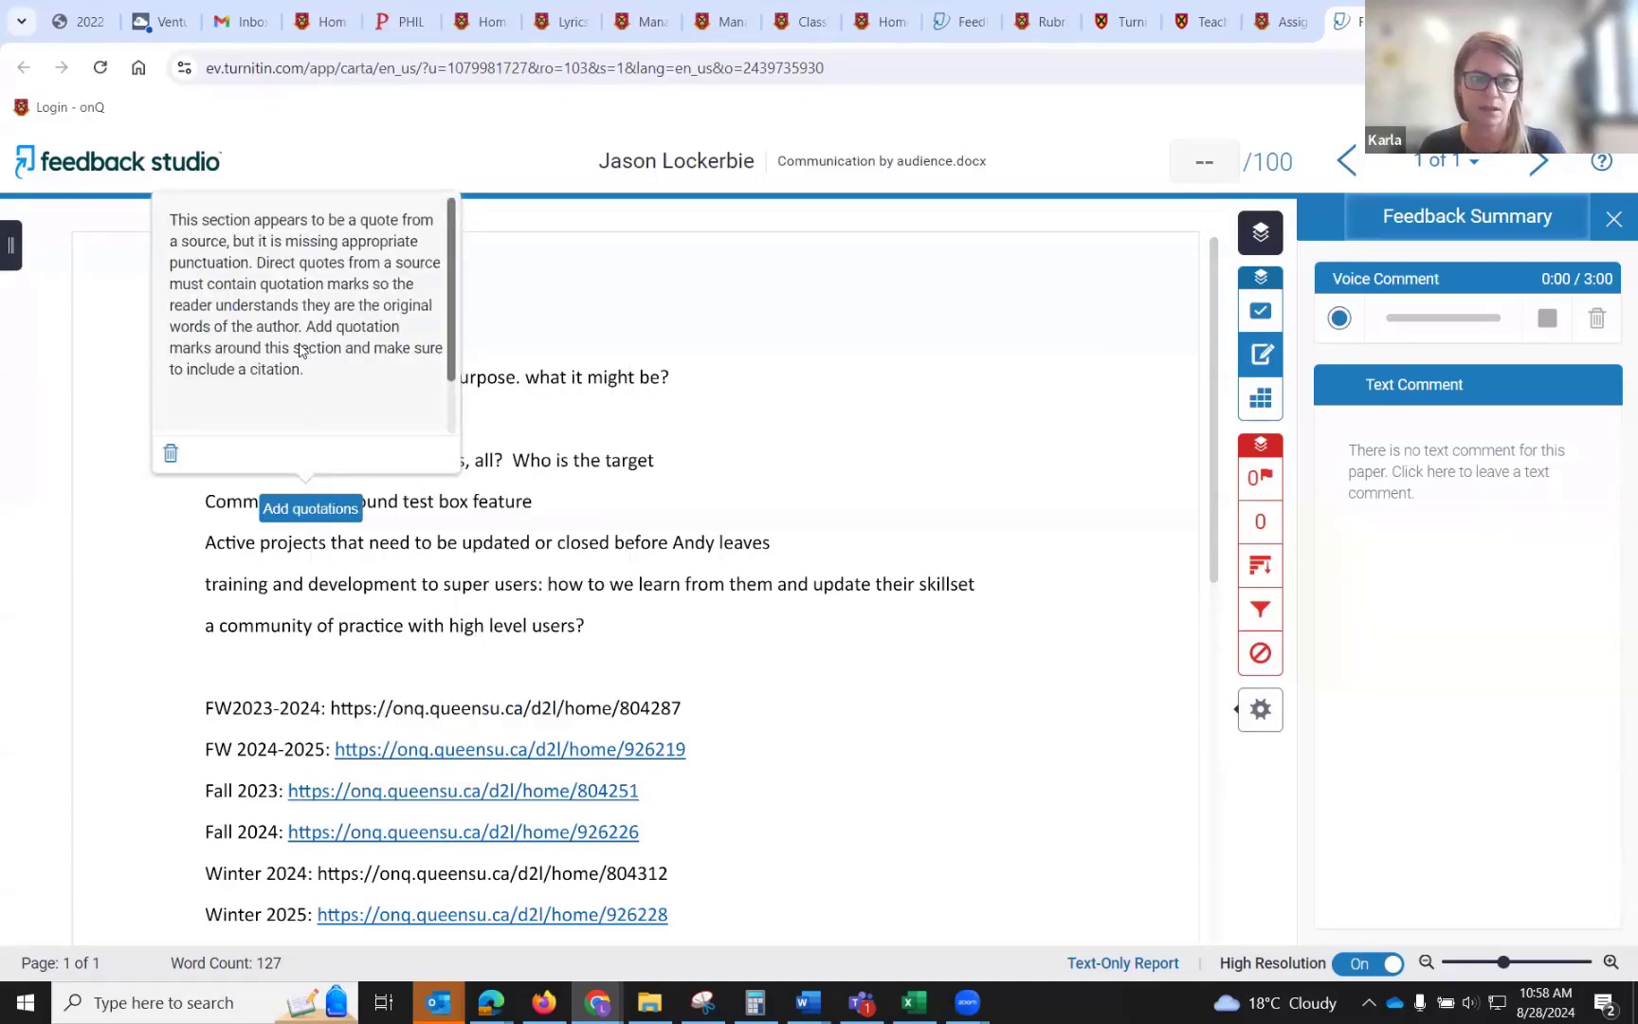
Review the Add quotations QuickMark's description and comment field without adding a comment.
scroll(318, 338, "down", 1)
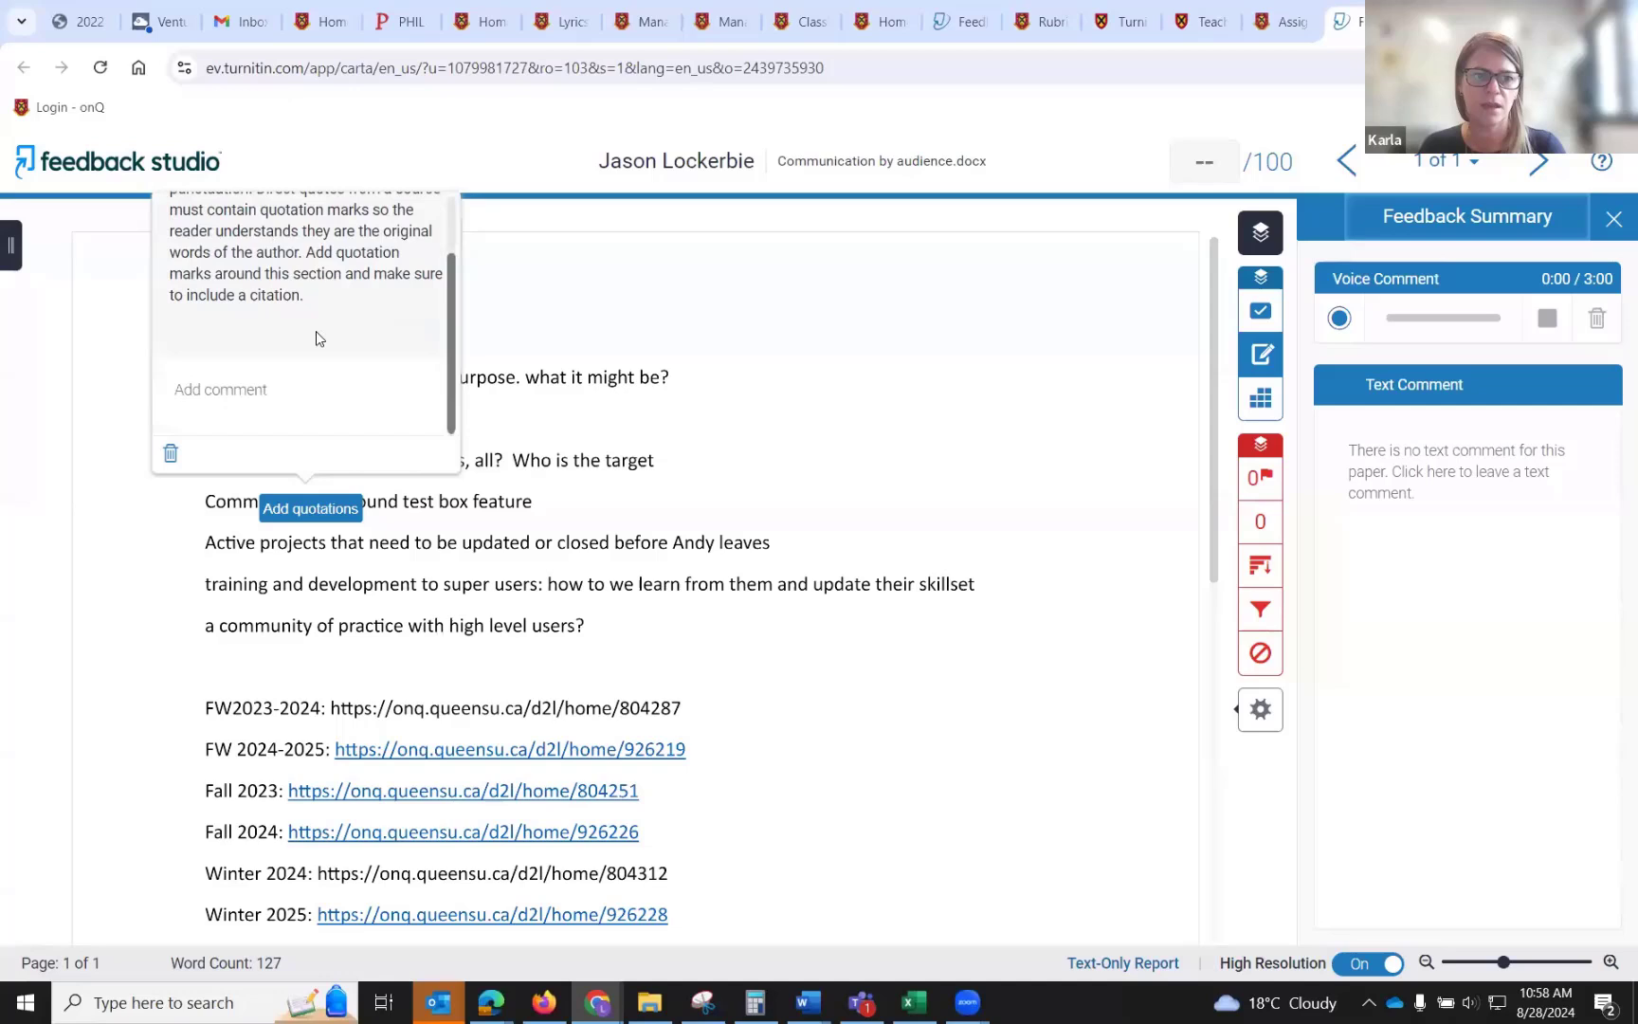
left_click(286, 402)
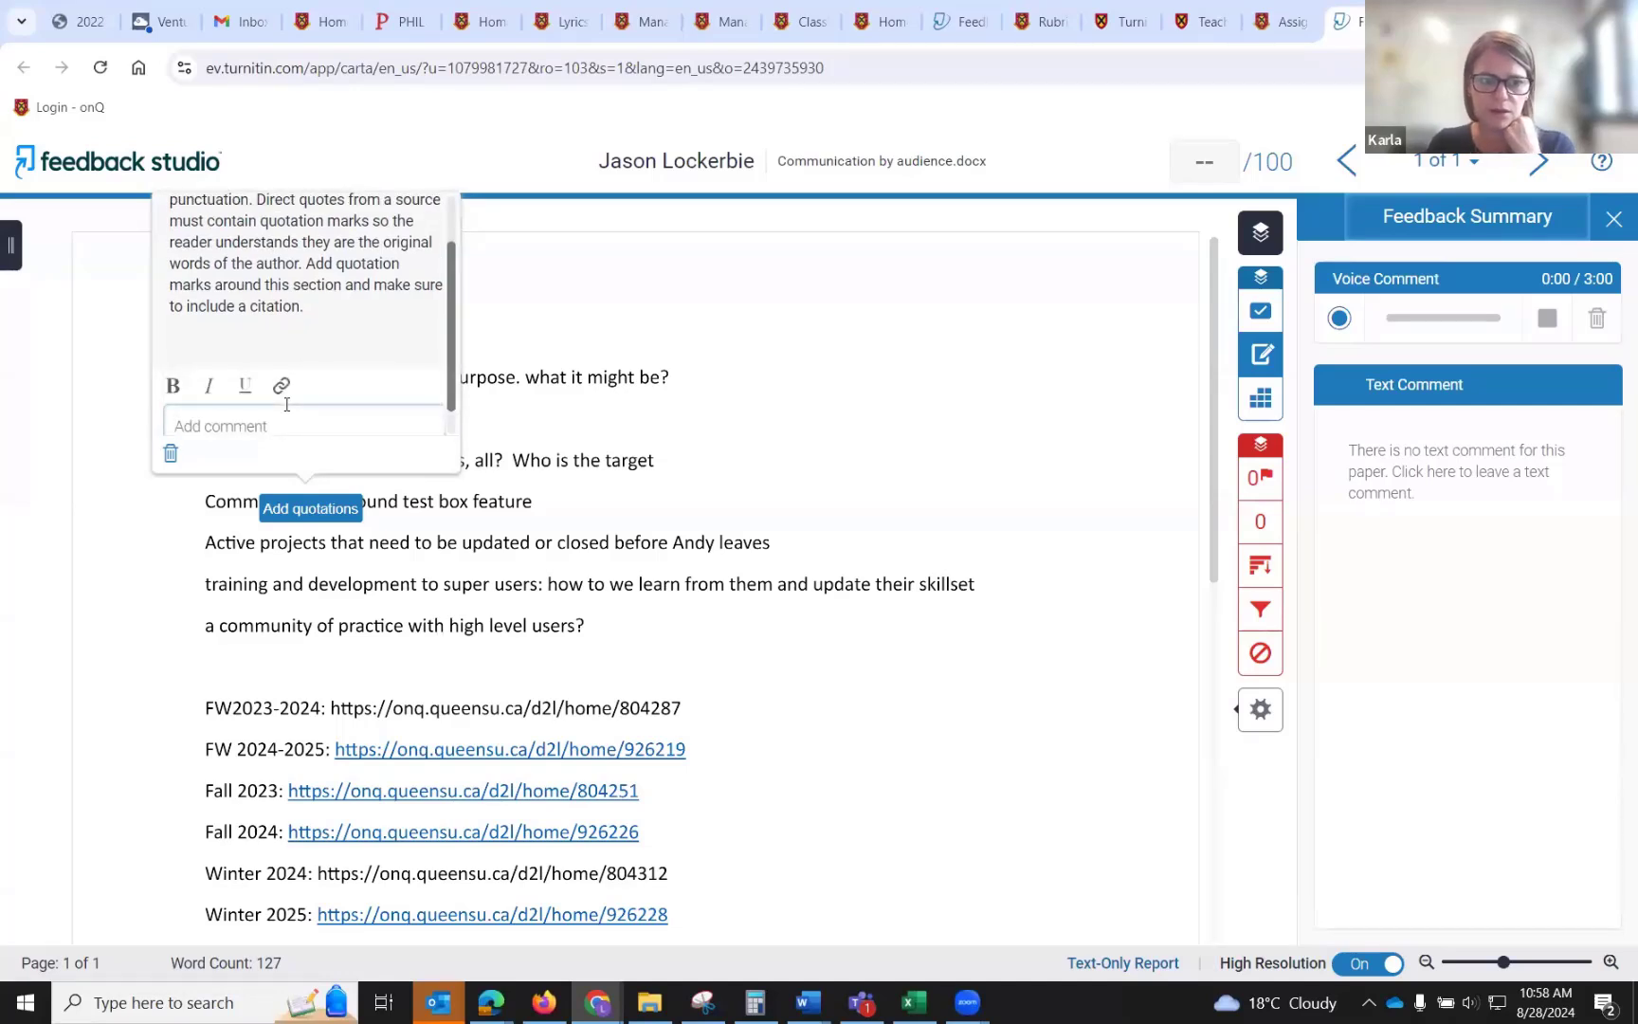
left_click(822, 399)
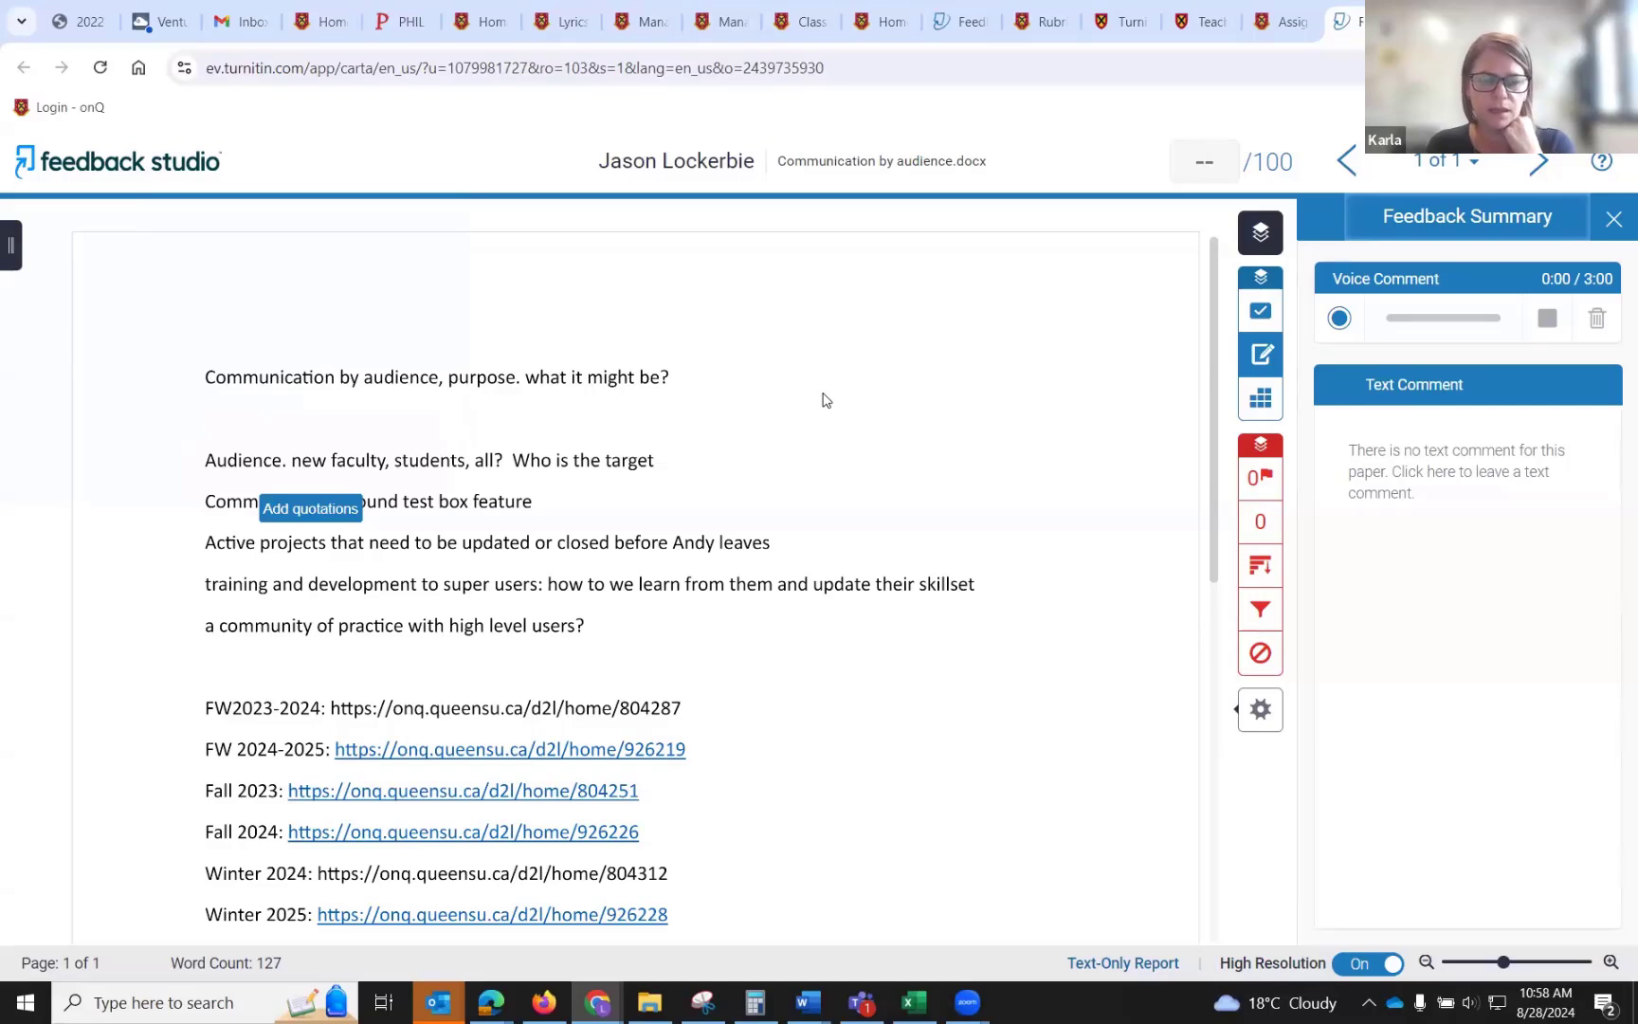
left_click(300, 510)
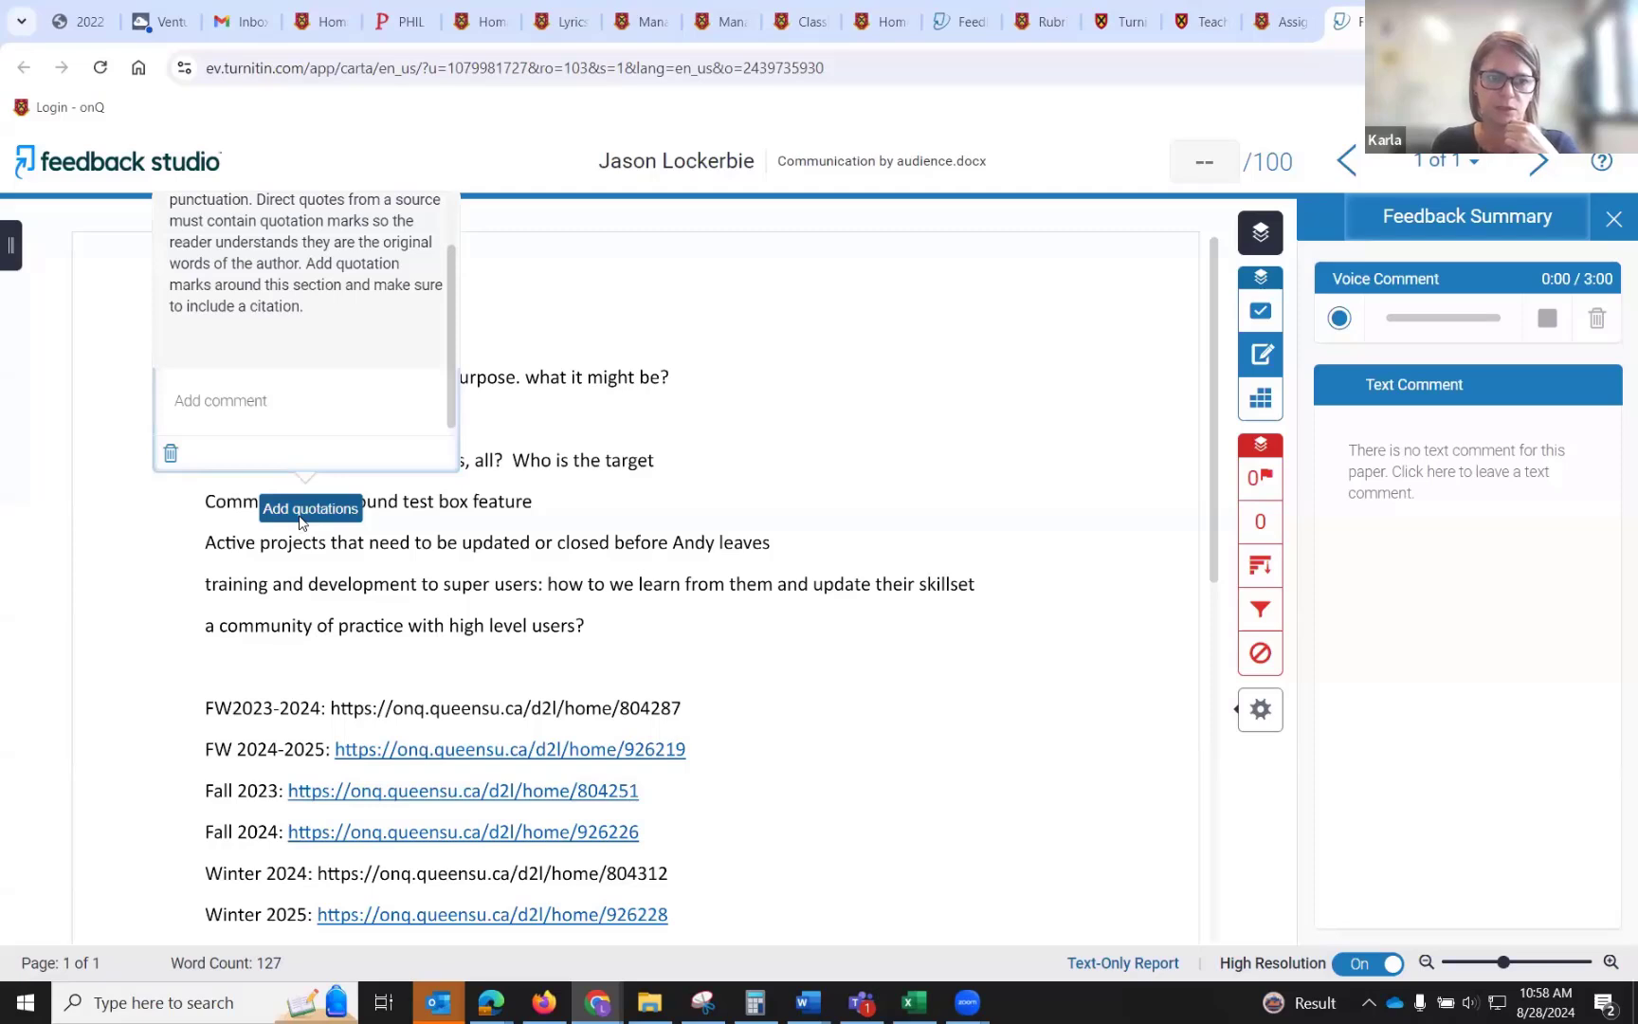
left_click(941, 392)
Add a comment bubble on the 'Active projects that need to be updated' line of the document.
left_click(593, 538)
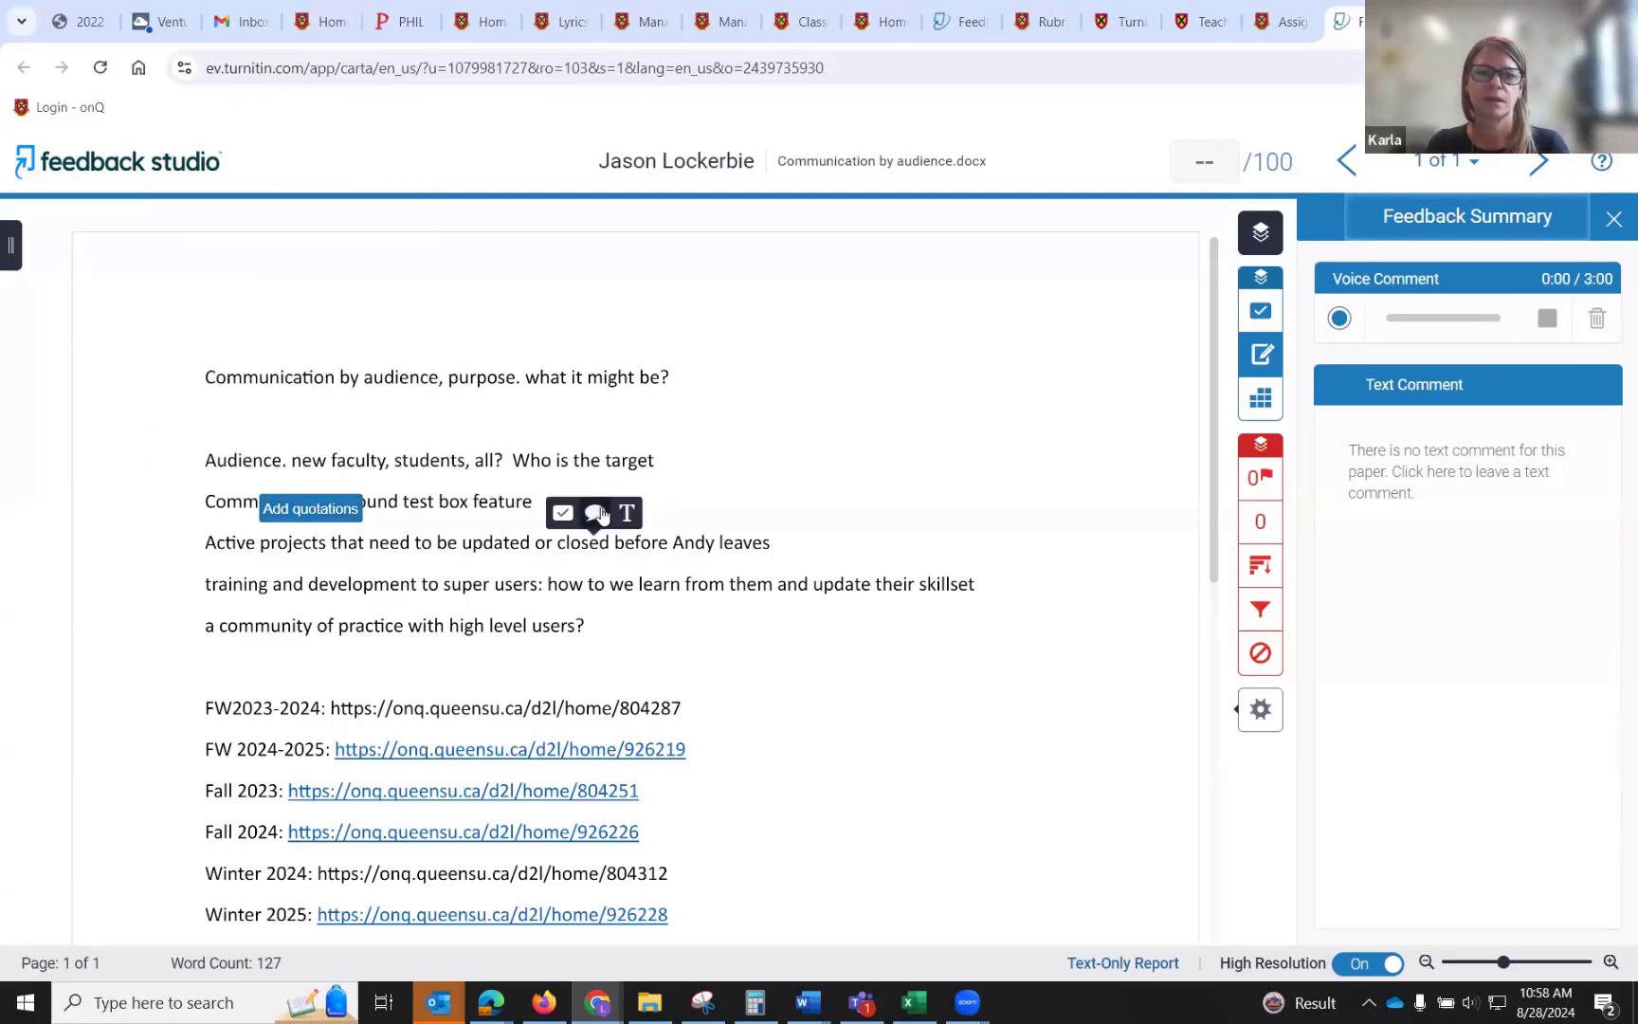
left_click(597, 512)
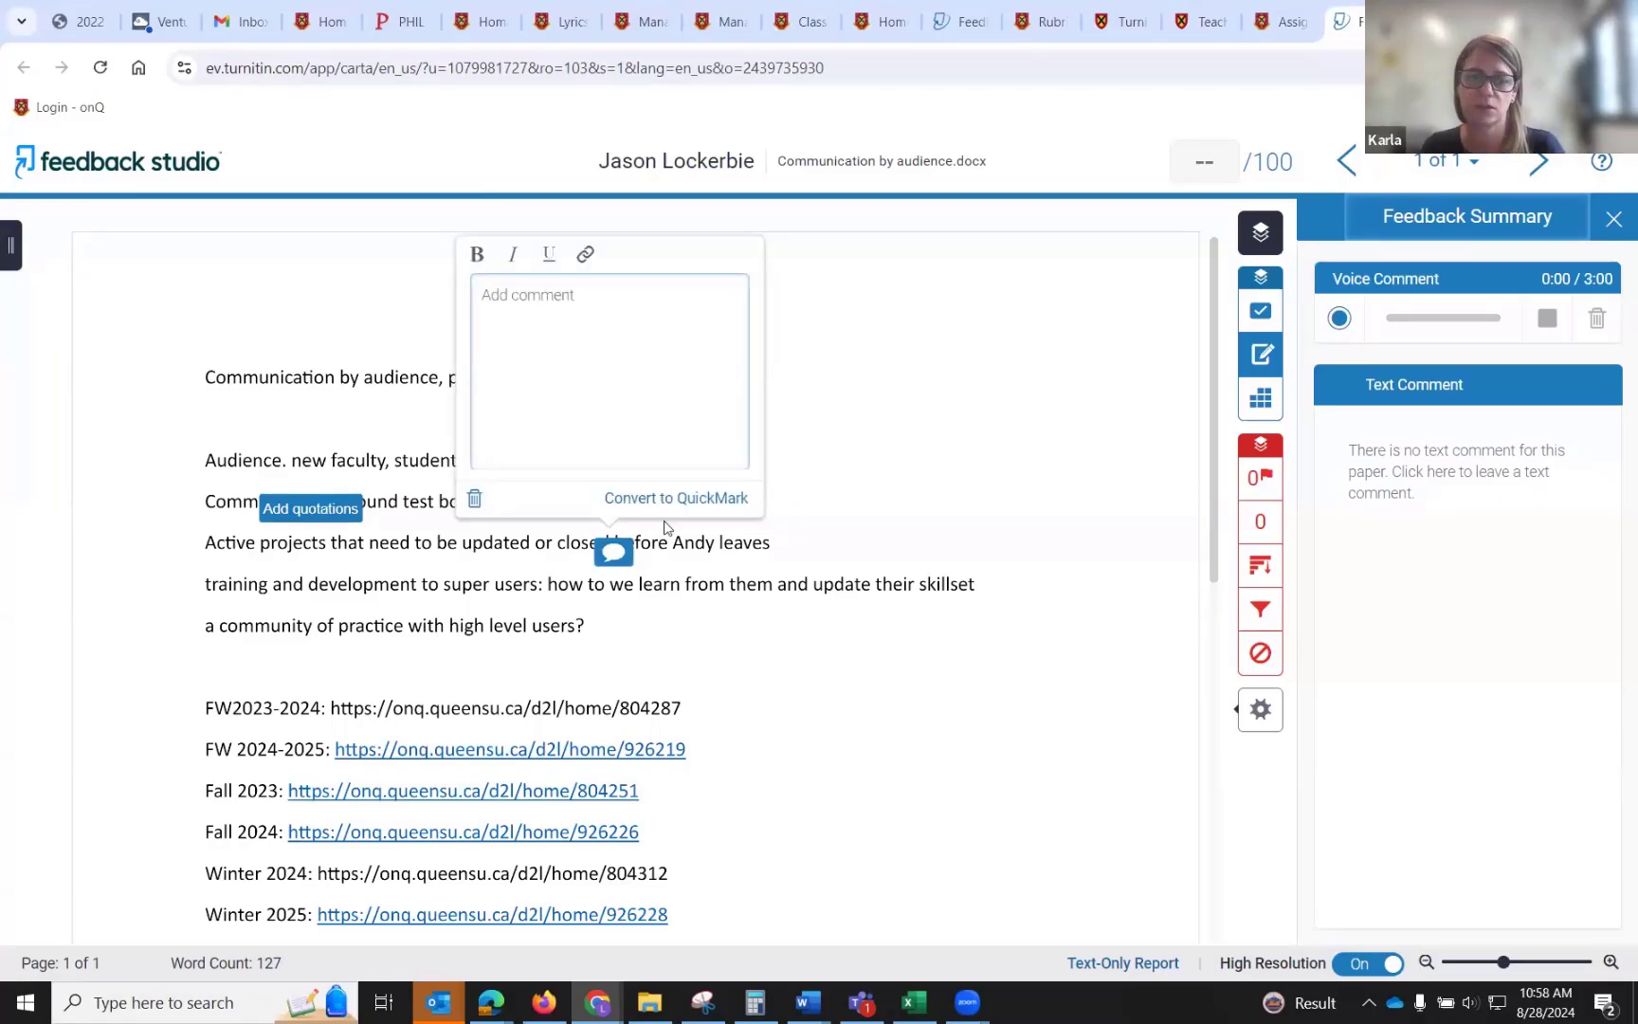
left_click_drag(673, 543, 744, 544)
left_click(768, 517)
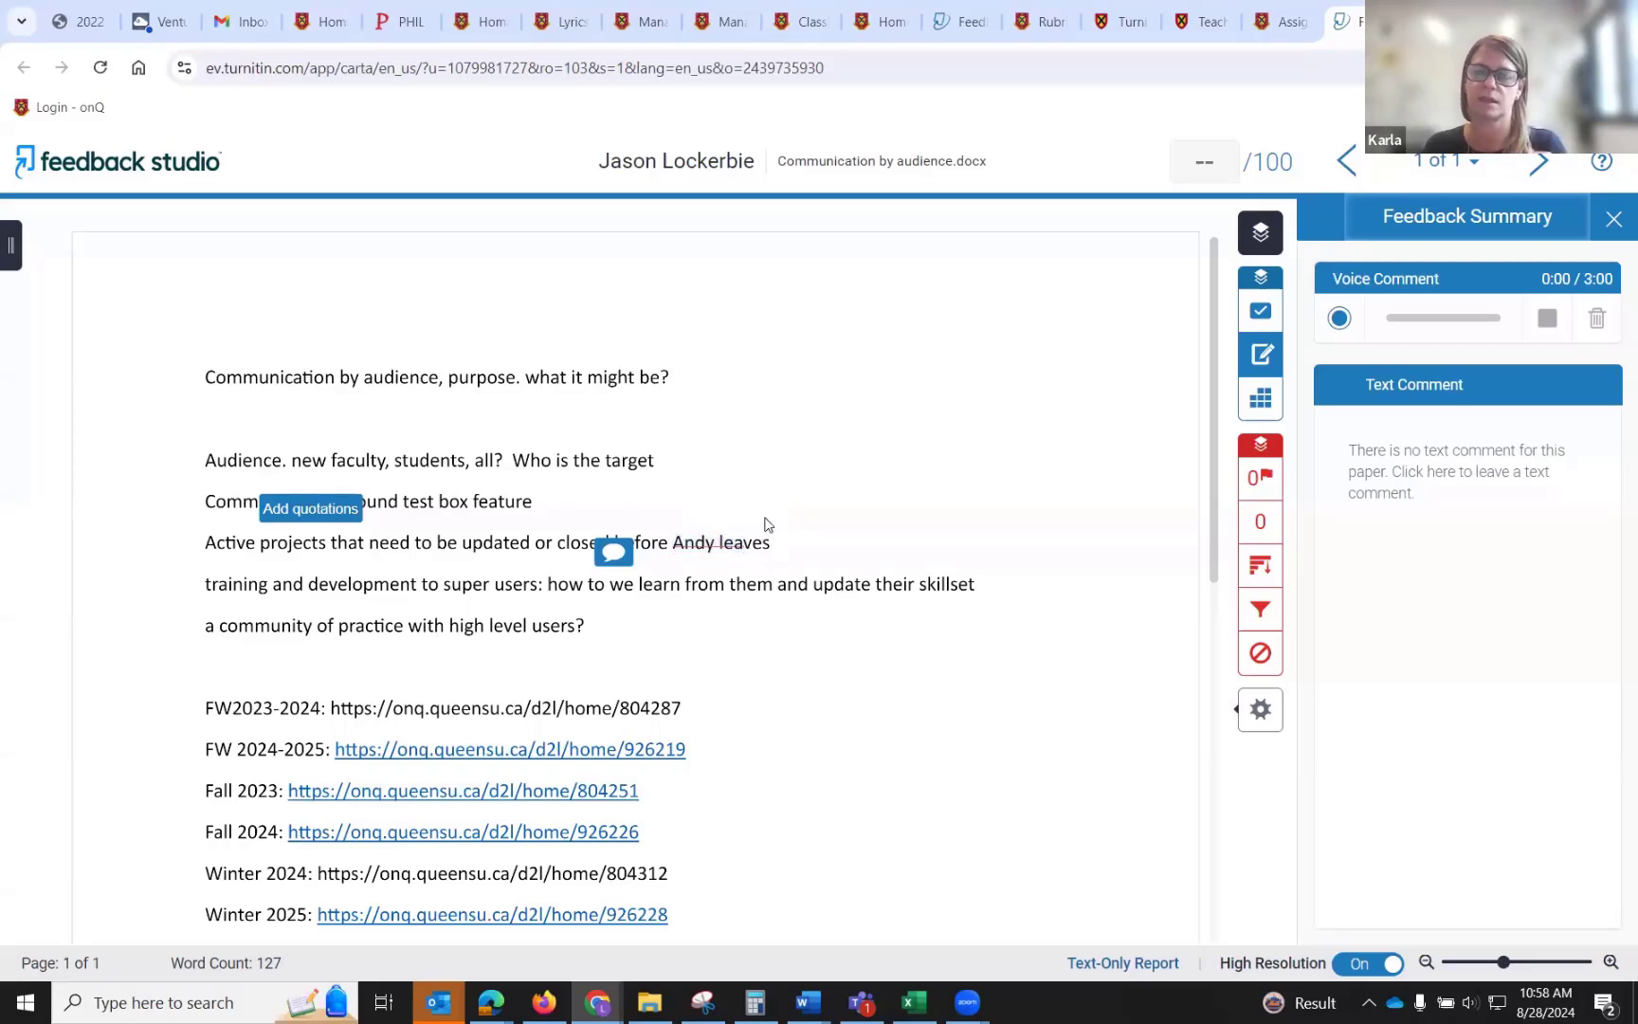
left_click(929, 443)
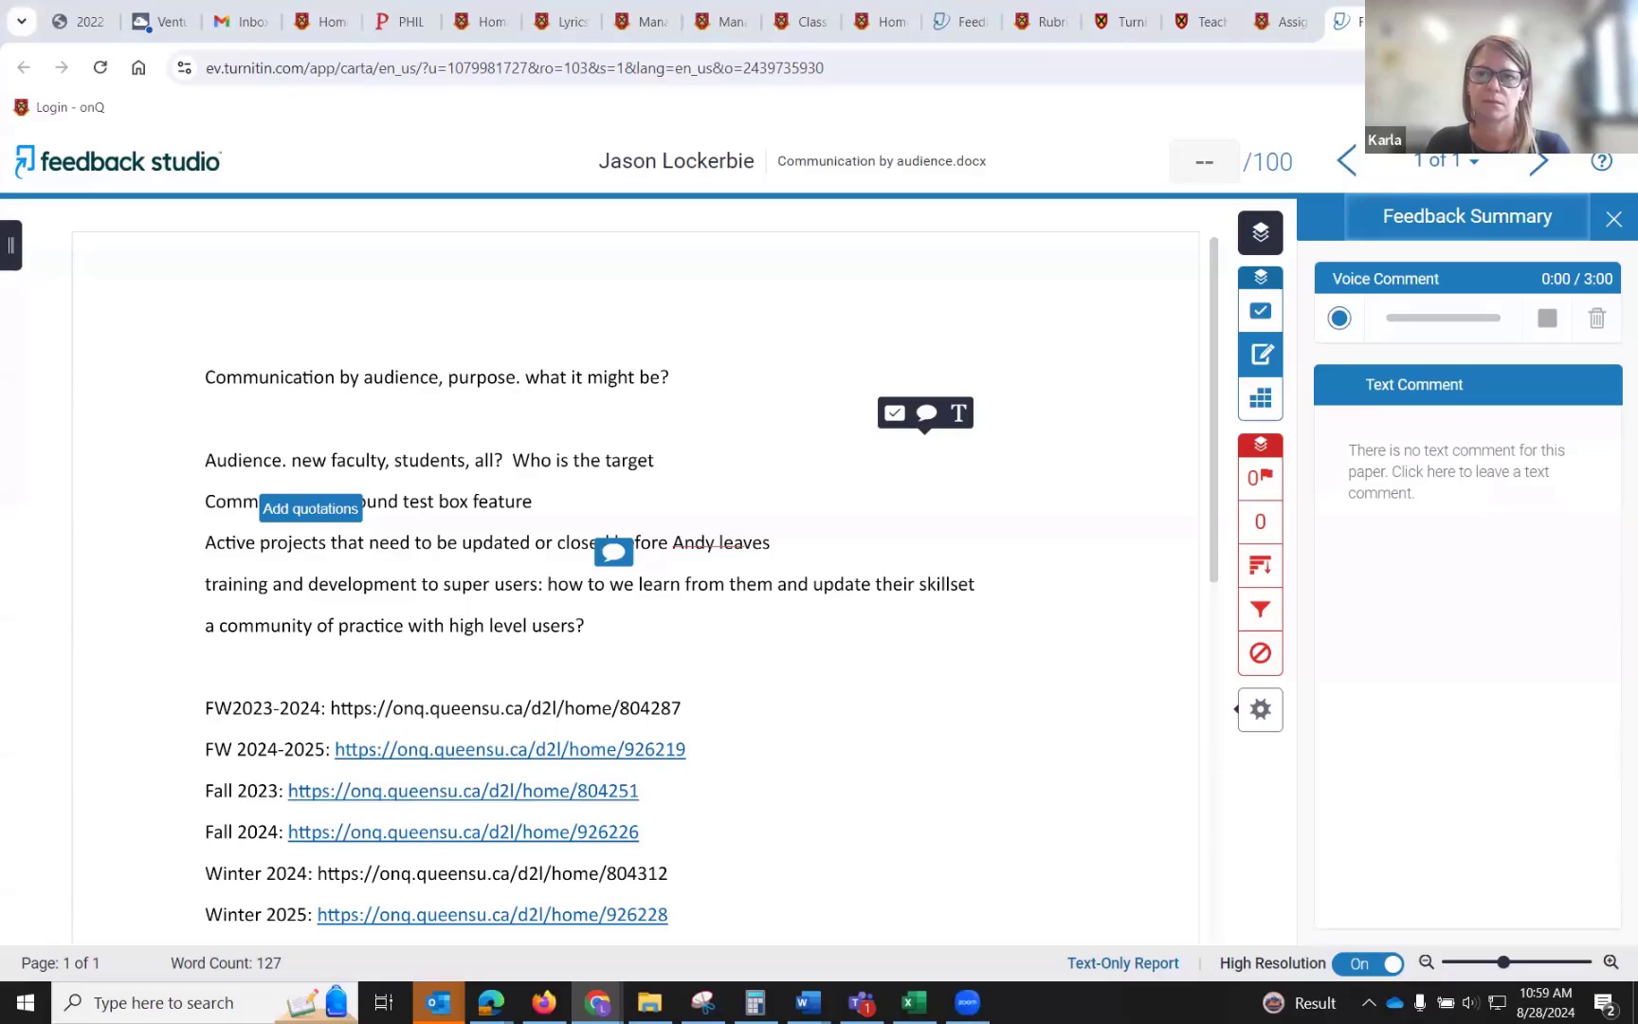
Back in the onQ evaluation, enter 'Great work!' as the overall feedback and save the evaluation as a draft.
left_click(1282, 21)
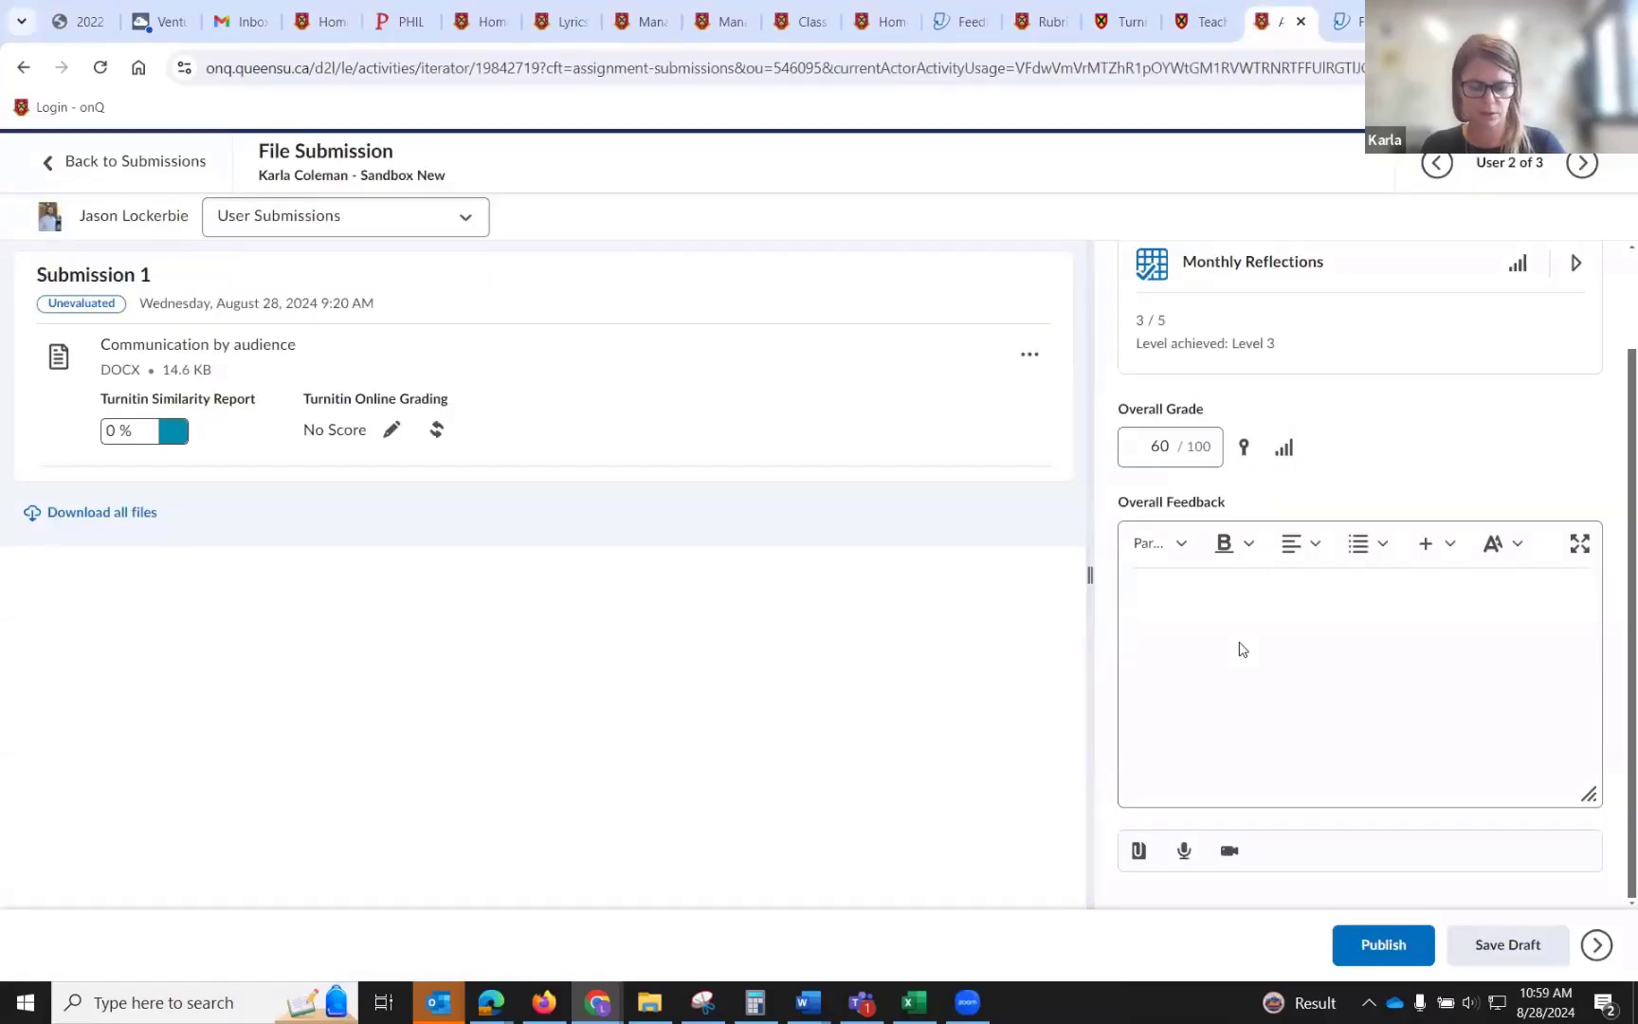
type("G")
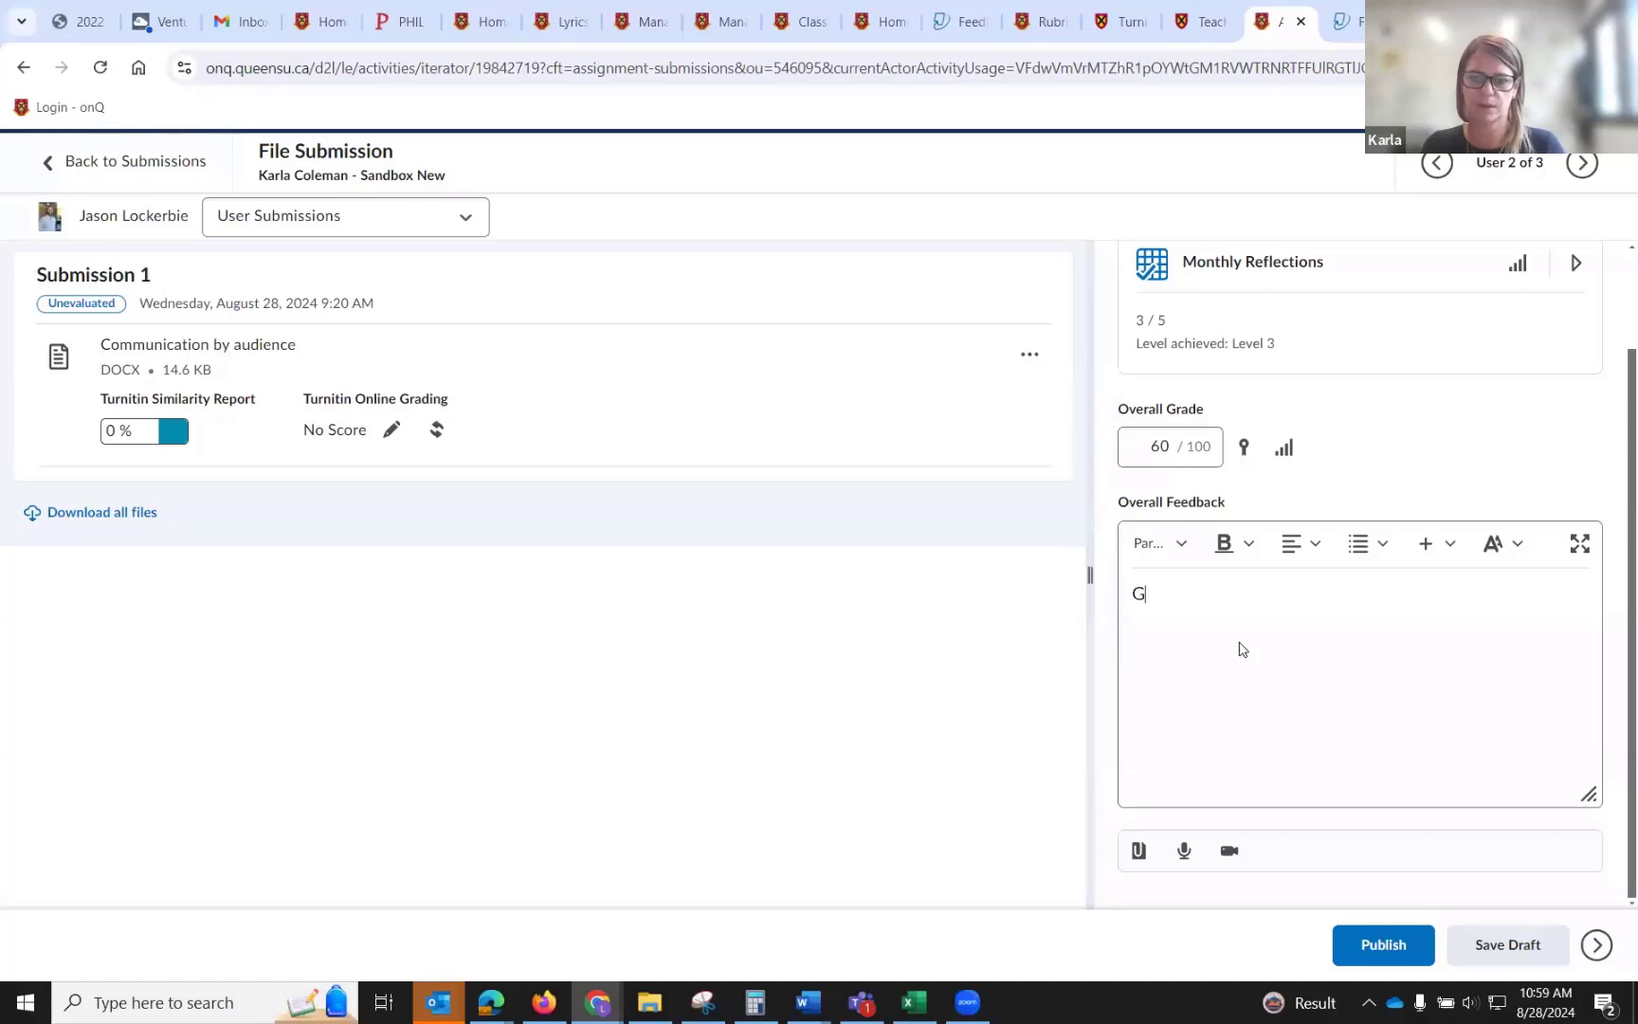
type("reat work!")
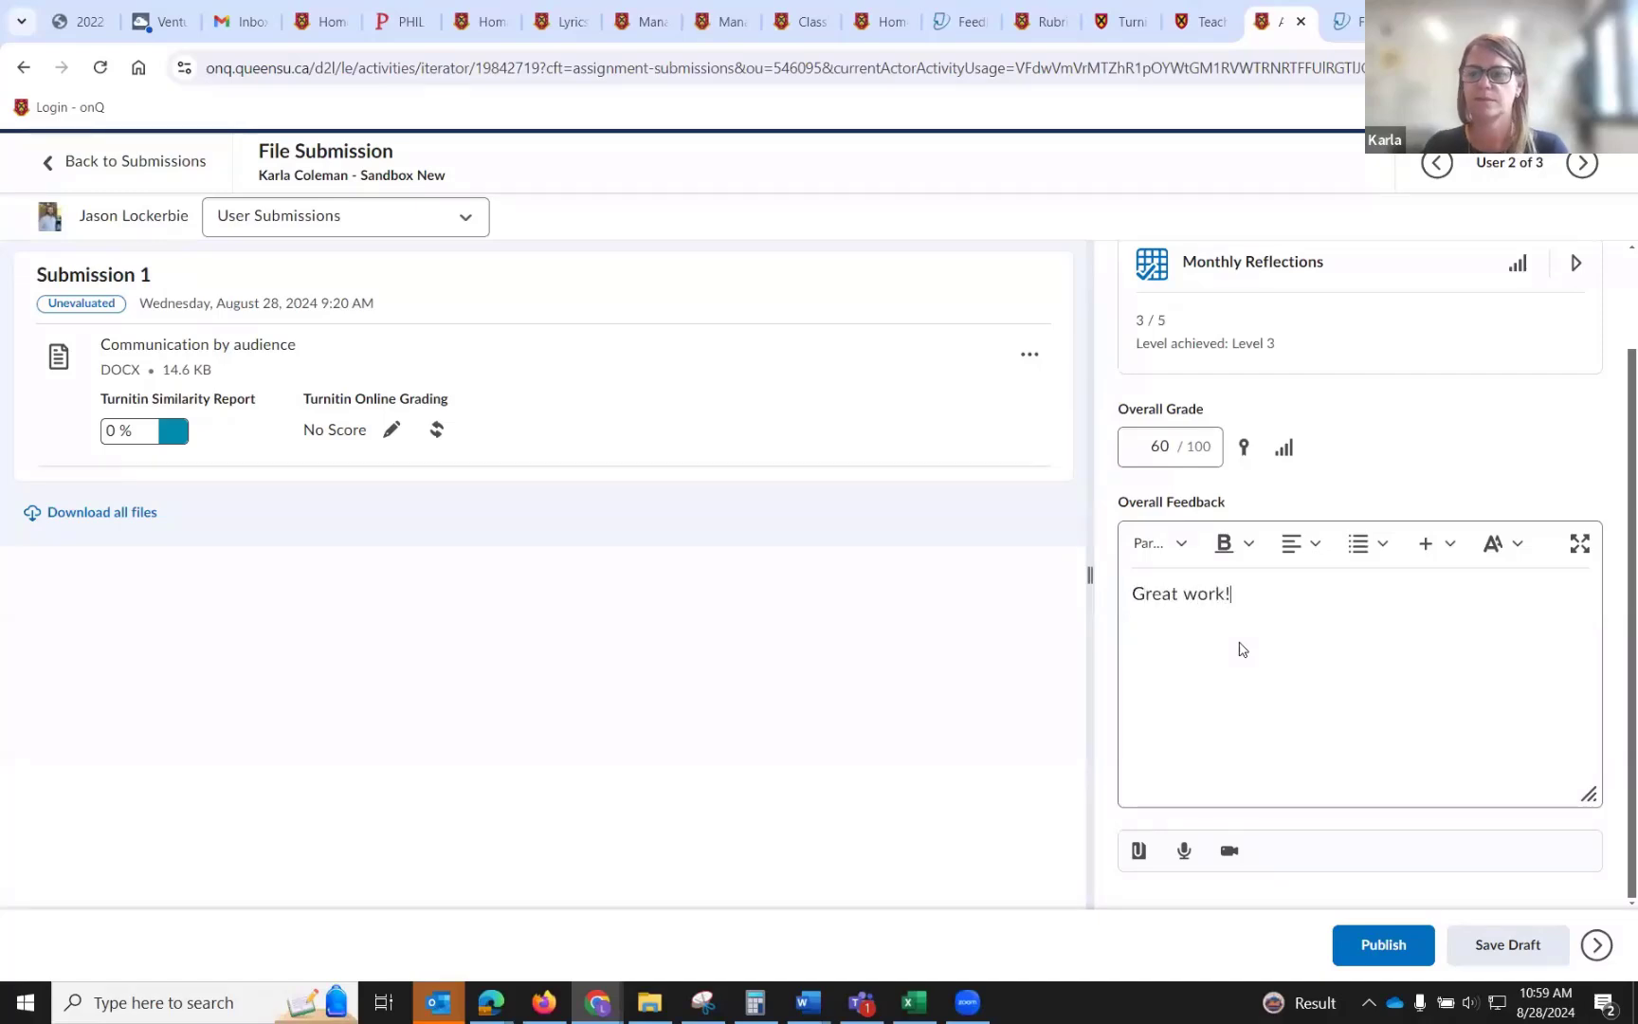
left_click(1496, 957)
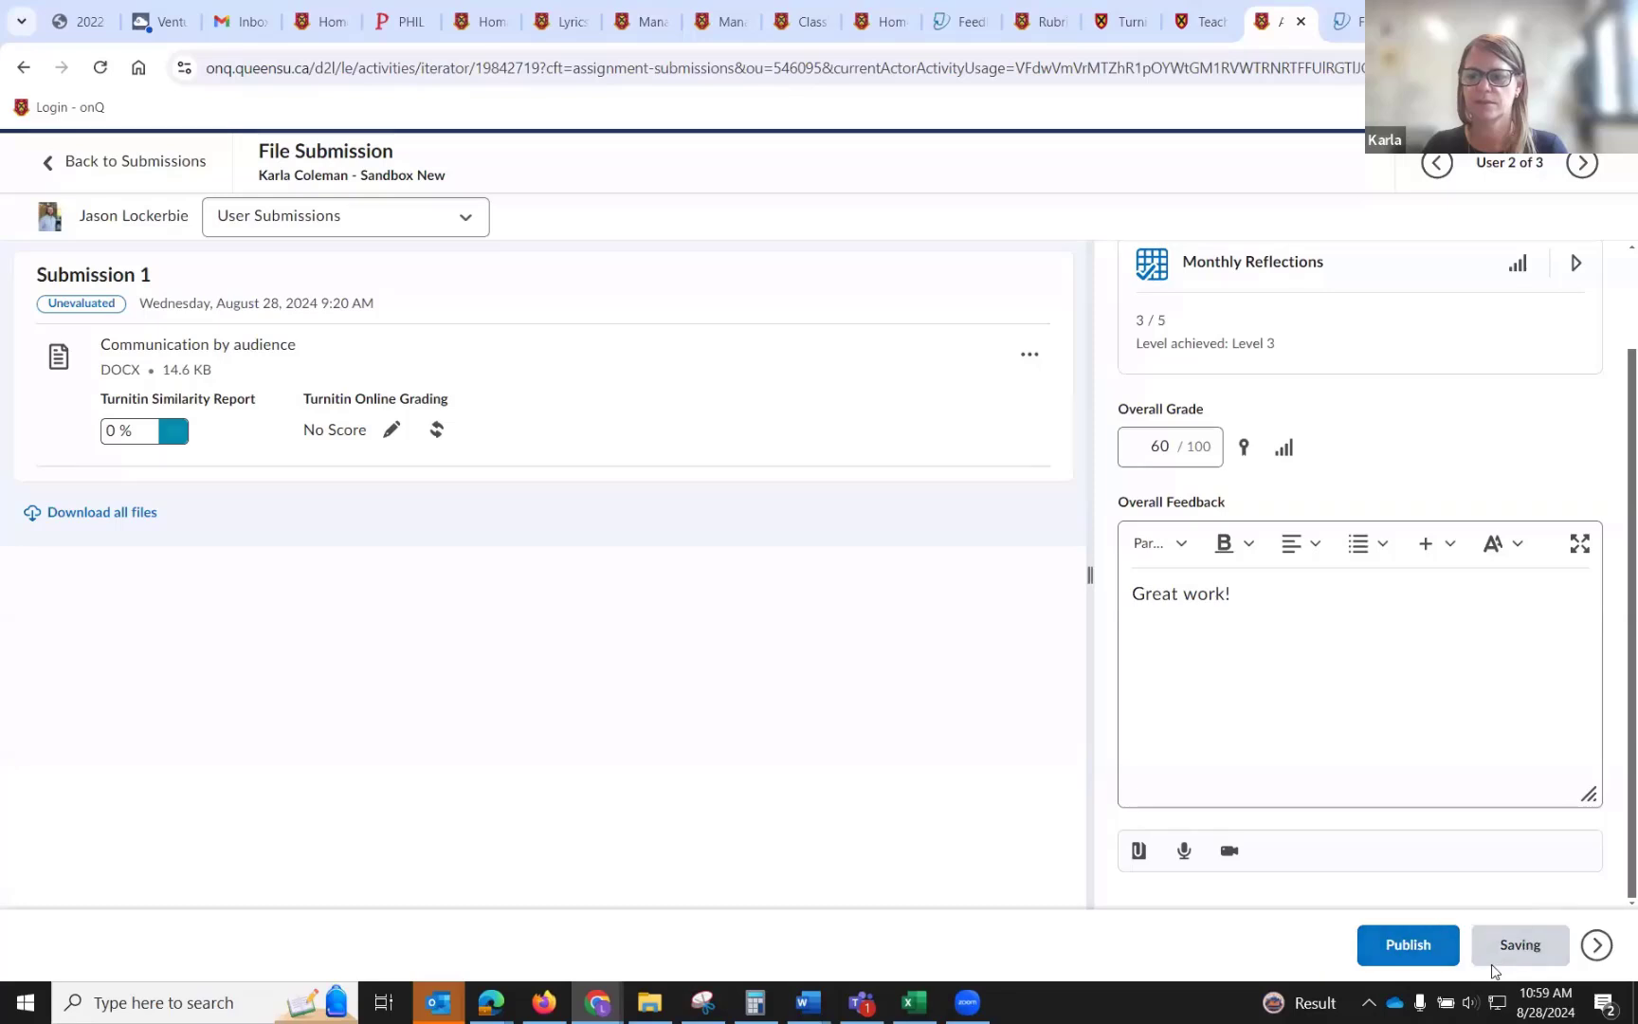
Return to the submissions list, select only the evaluated student's submission and publish its feedback.
left_click(140, 170)
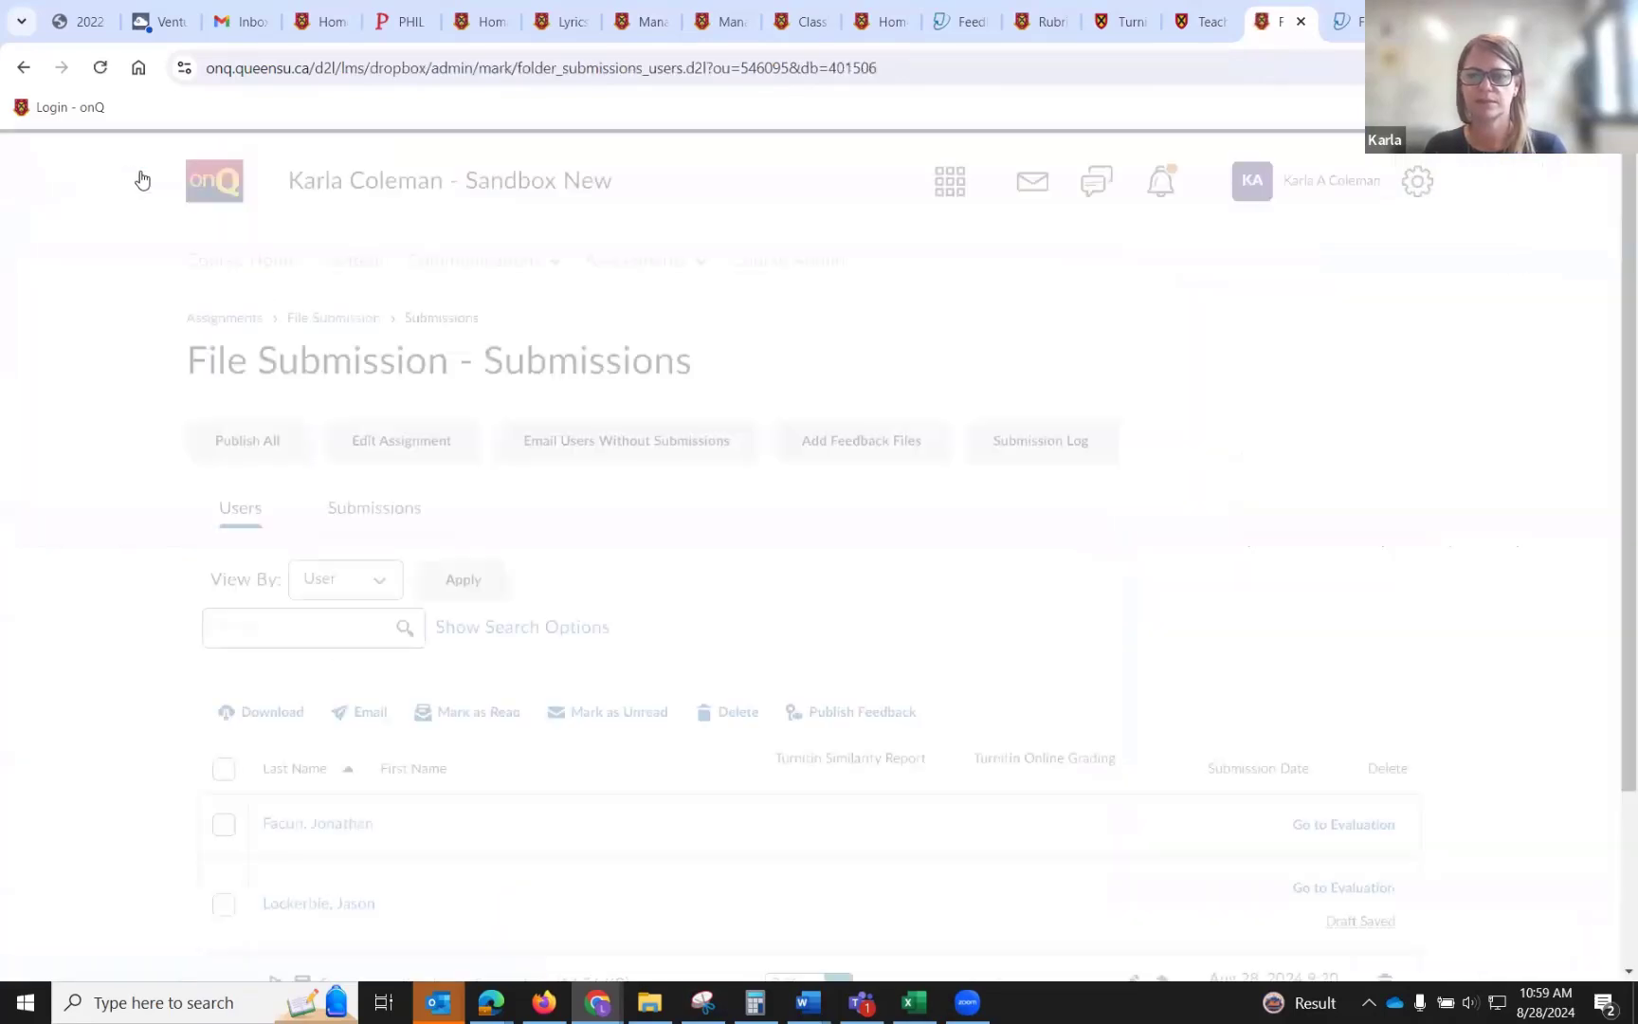
scroll(1308, 654, "down", 3)
mouse_move(1355, 699)
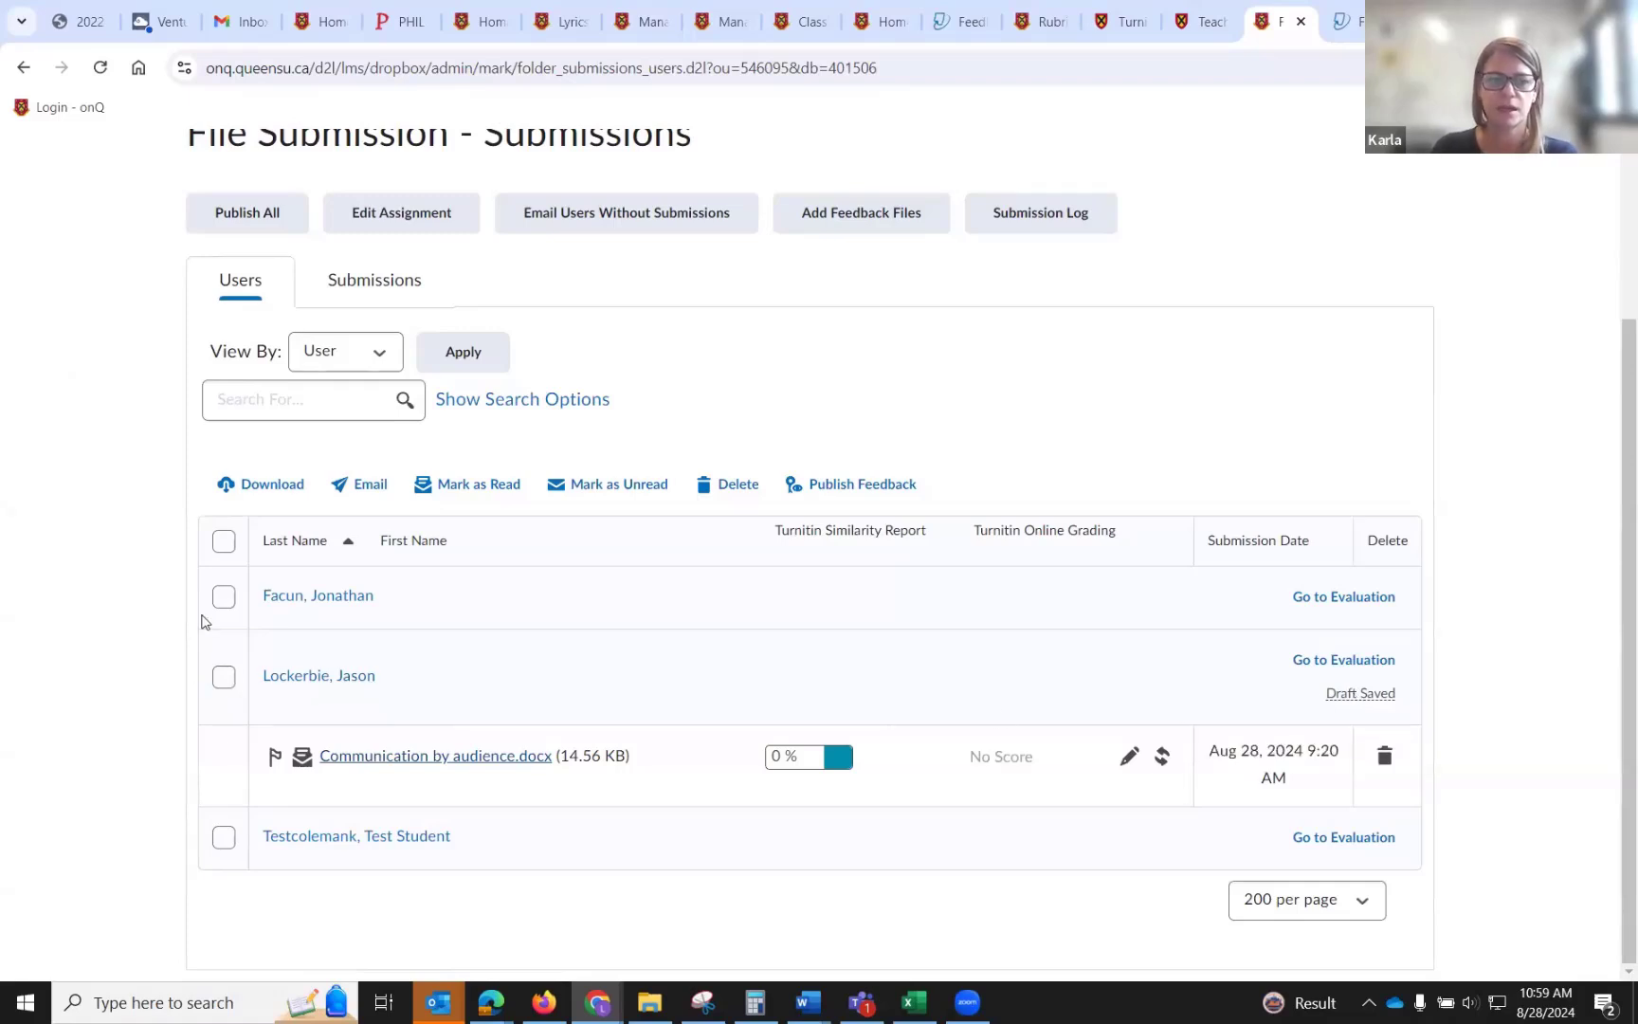
left_click(224, 542)
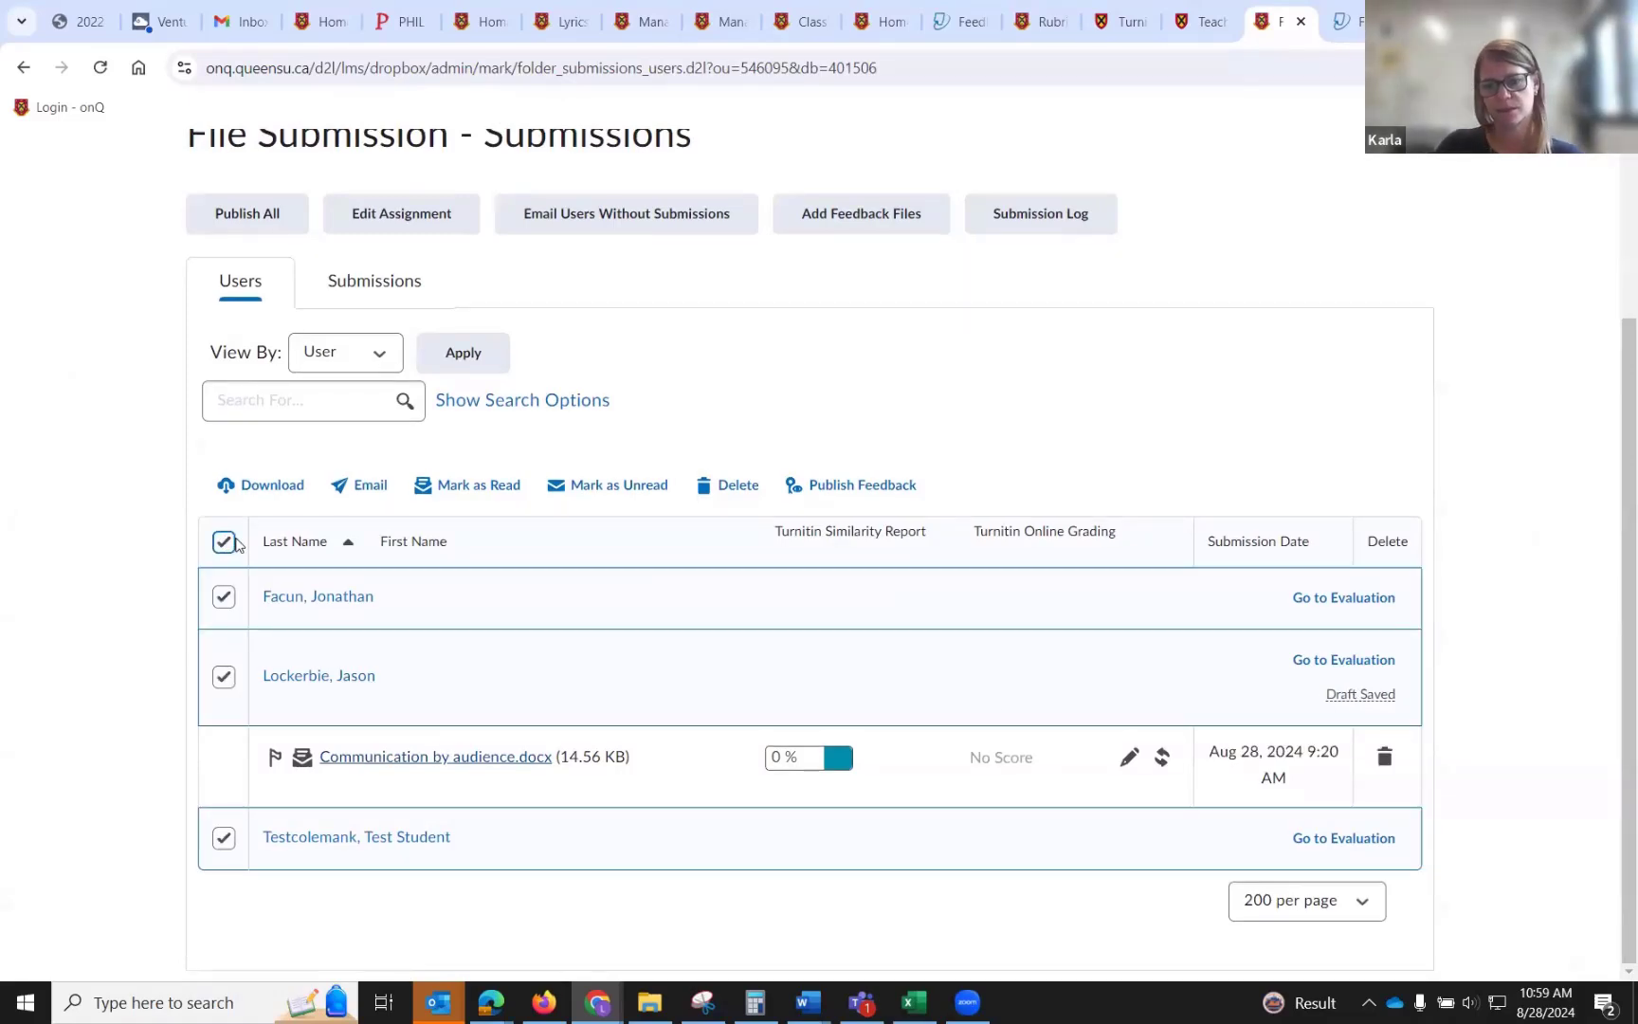
left_click(229, 606)
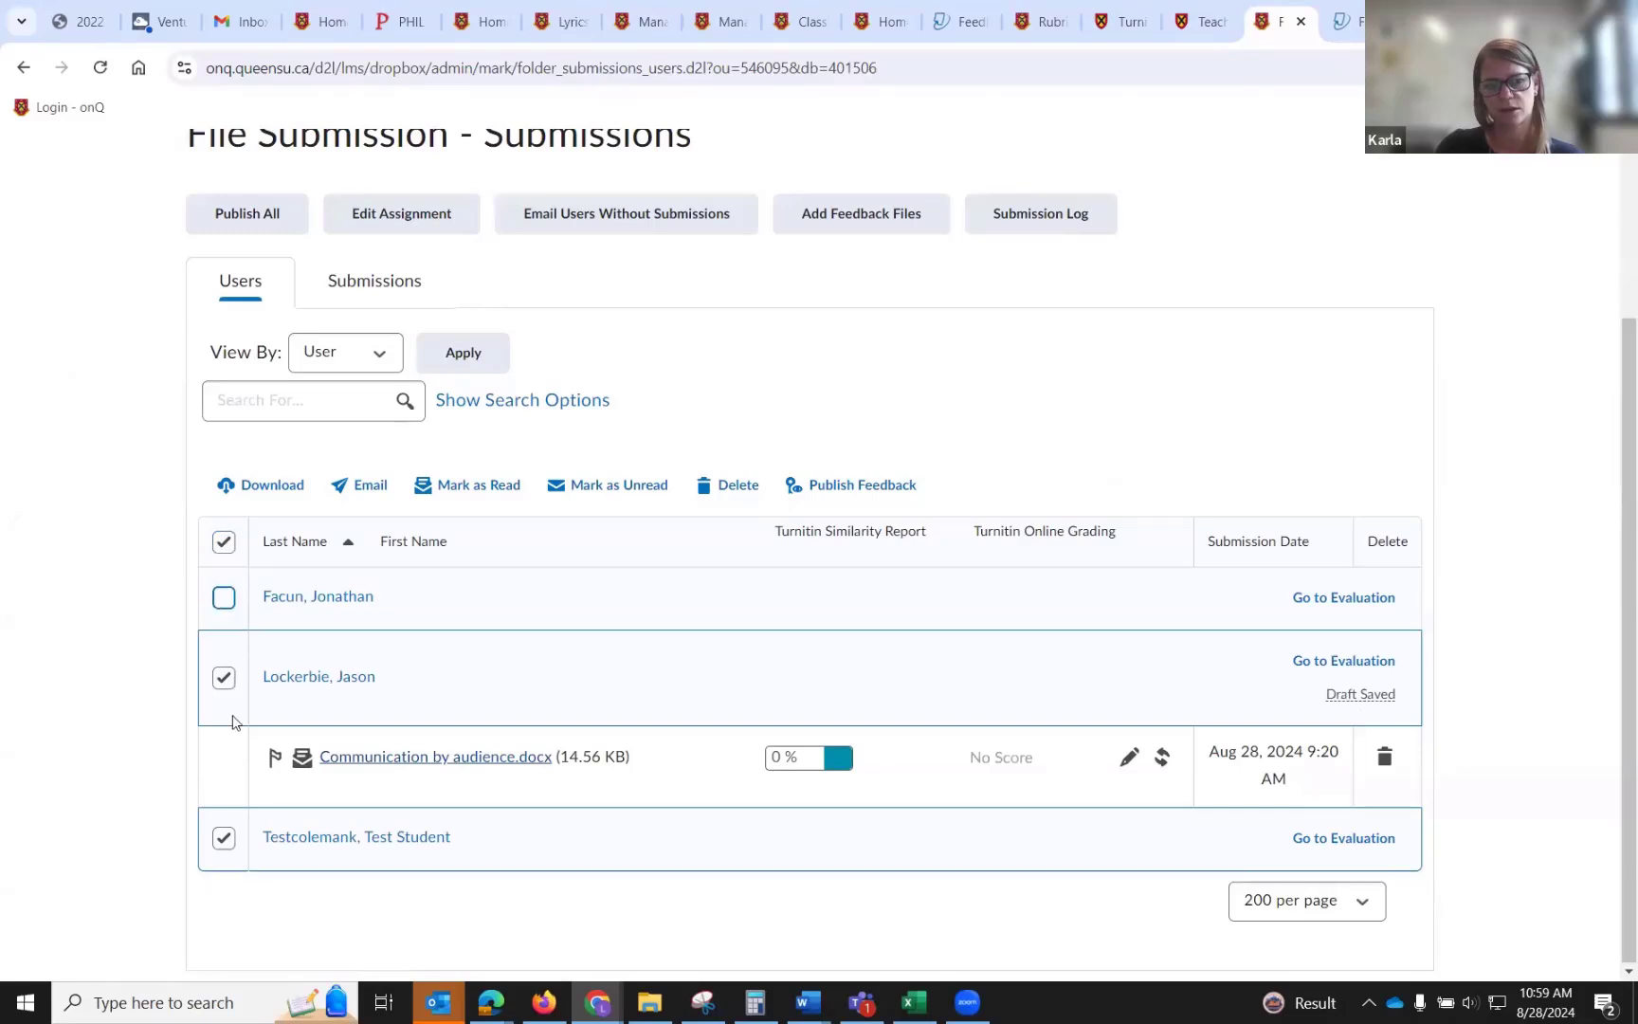
left_click(226, 839)
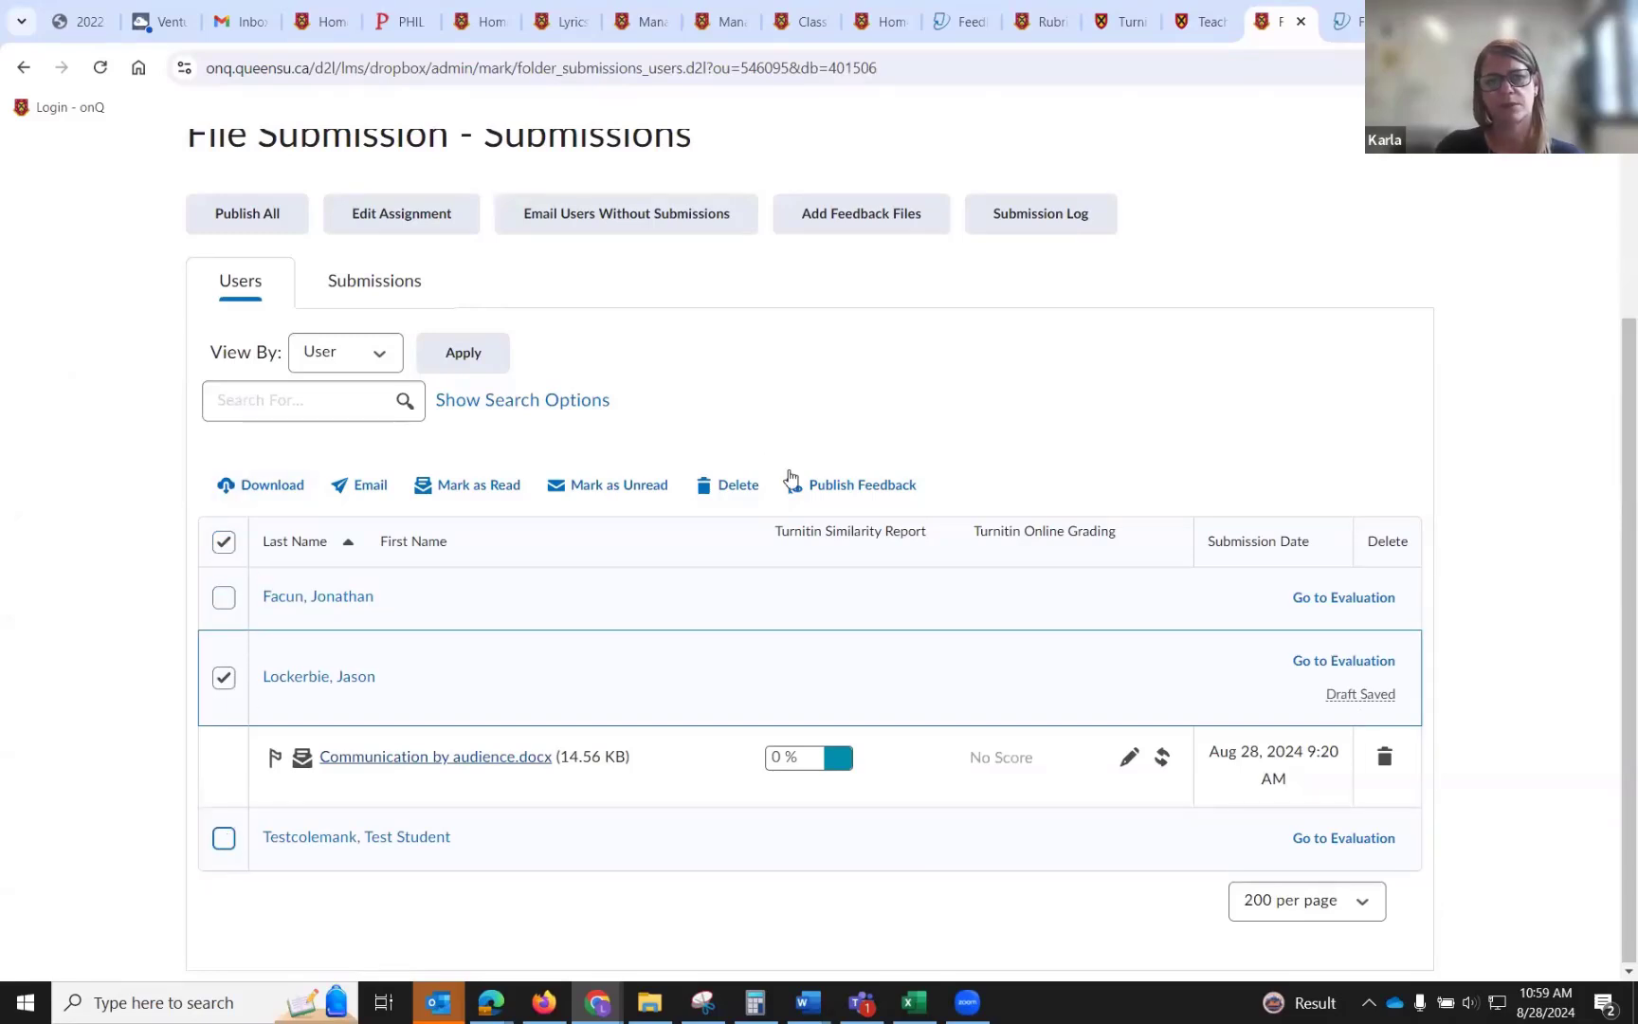
left_click(825, 487)
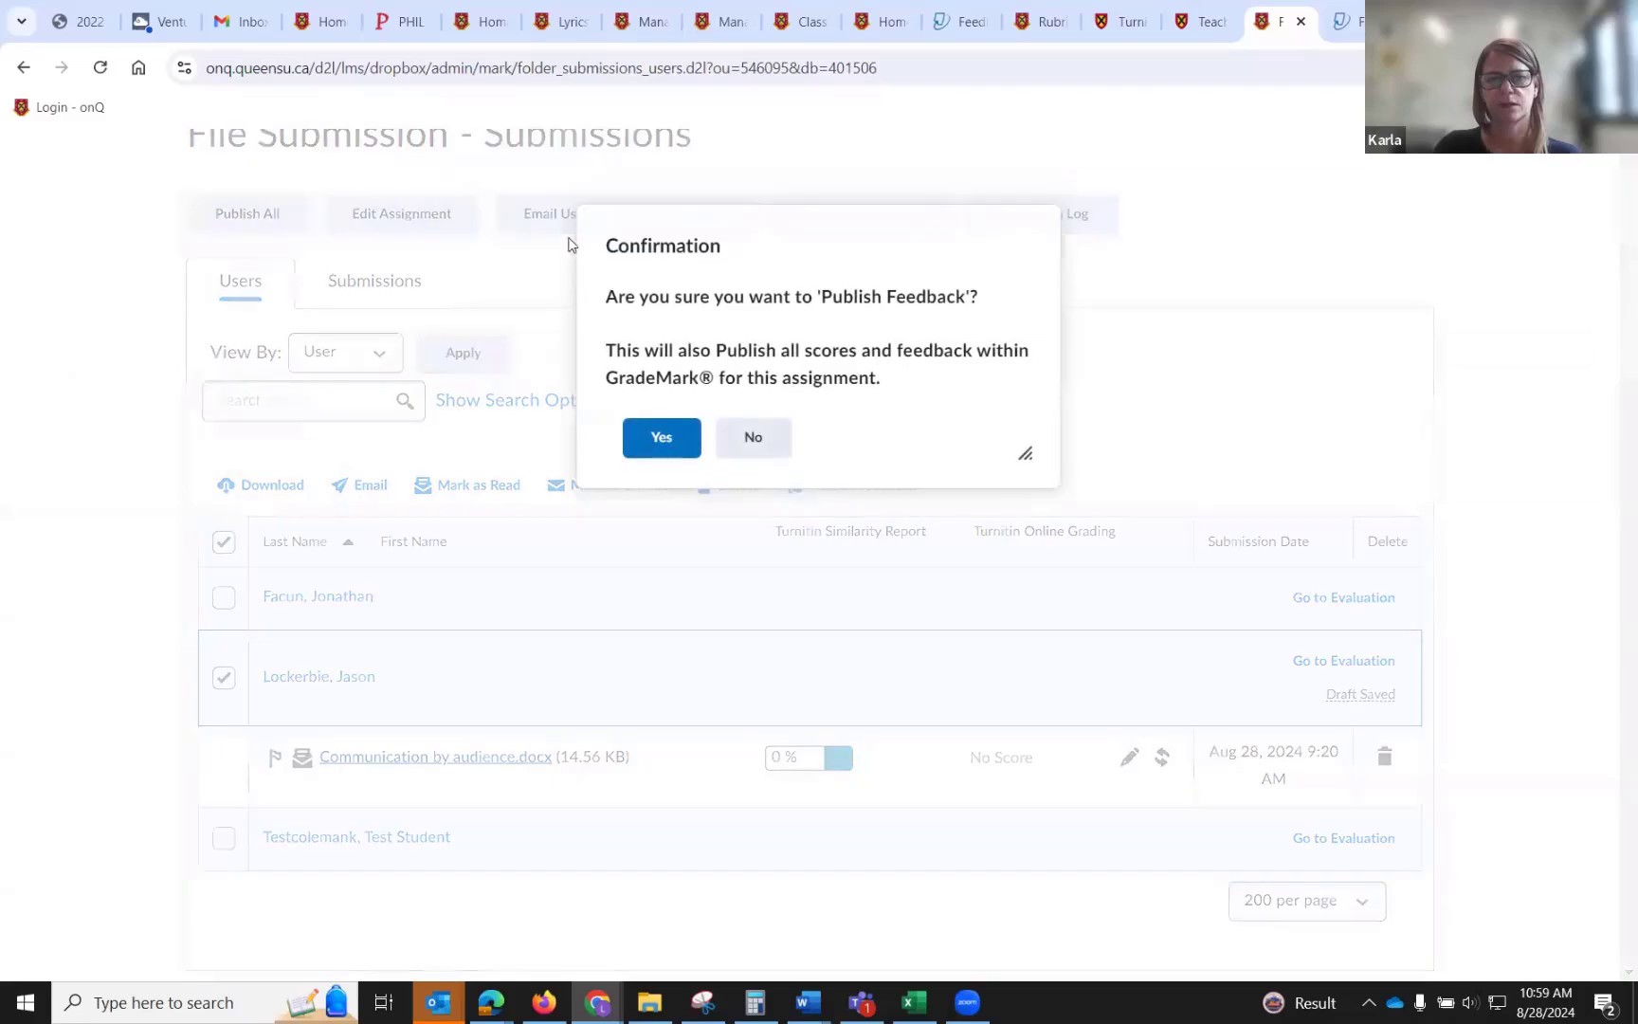
left_click(696, 434)
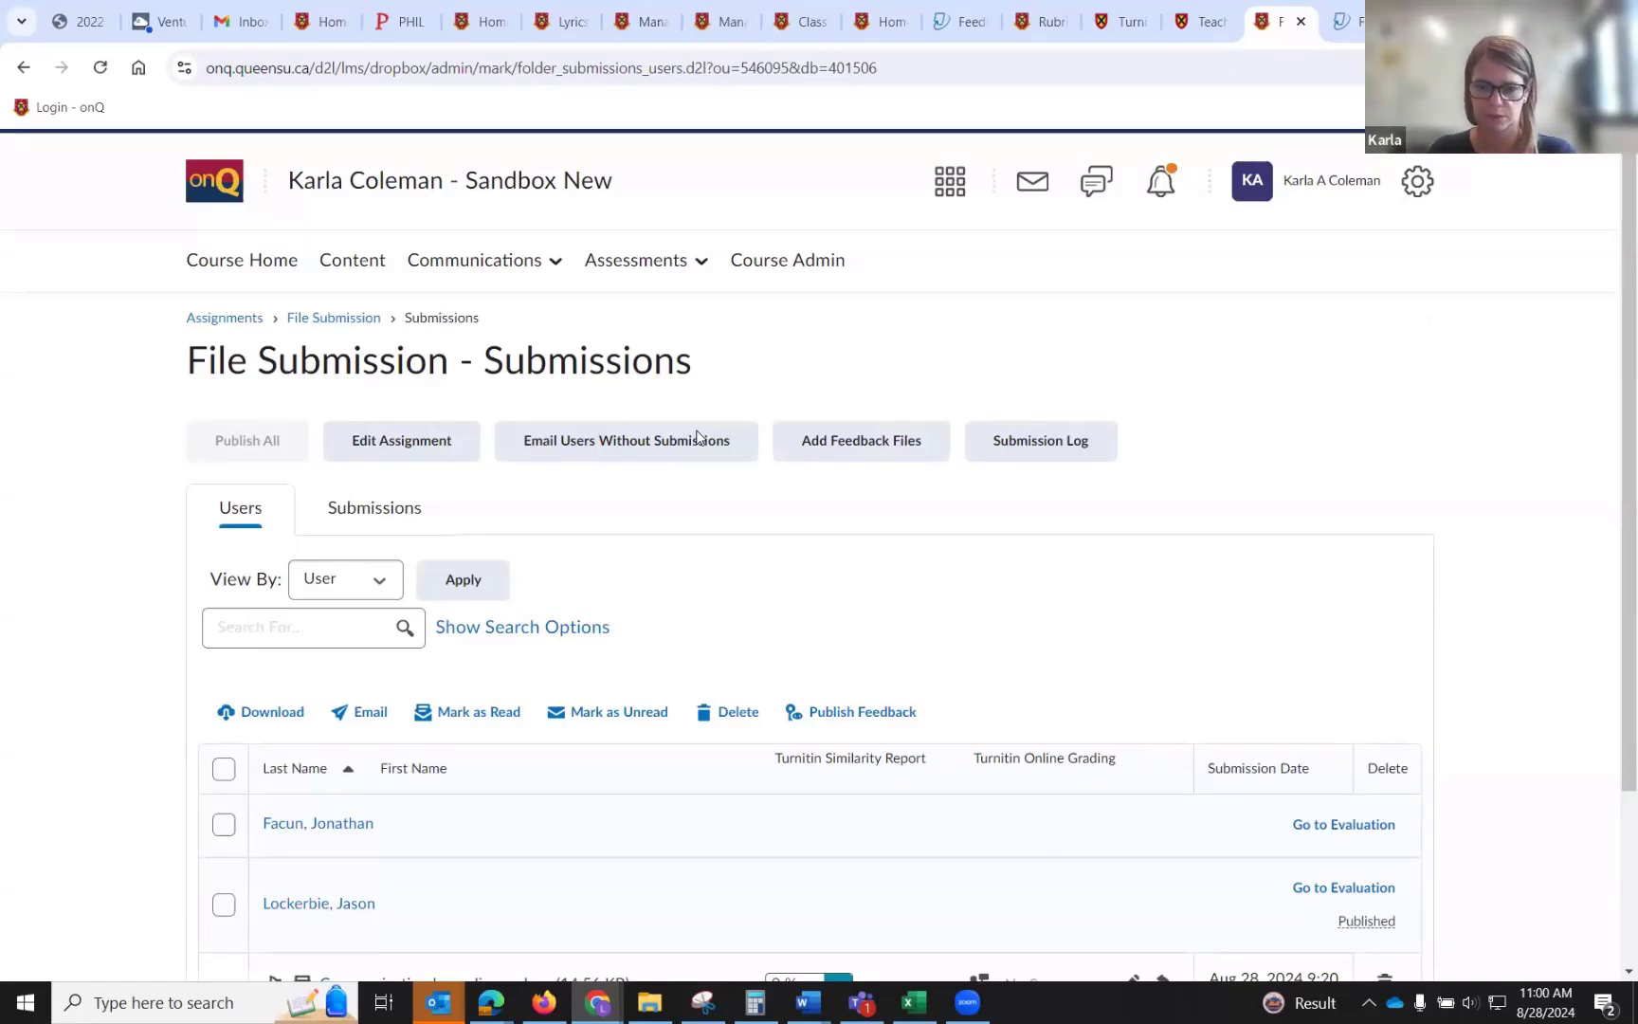
Open the course's Grades page from the Assessments menu.
scroll(679, 478, "down", 3)
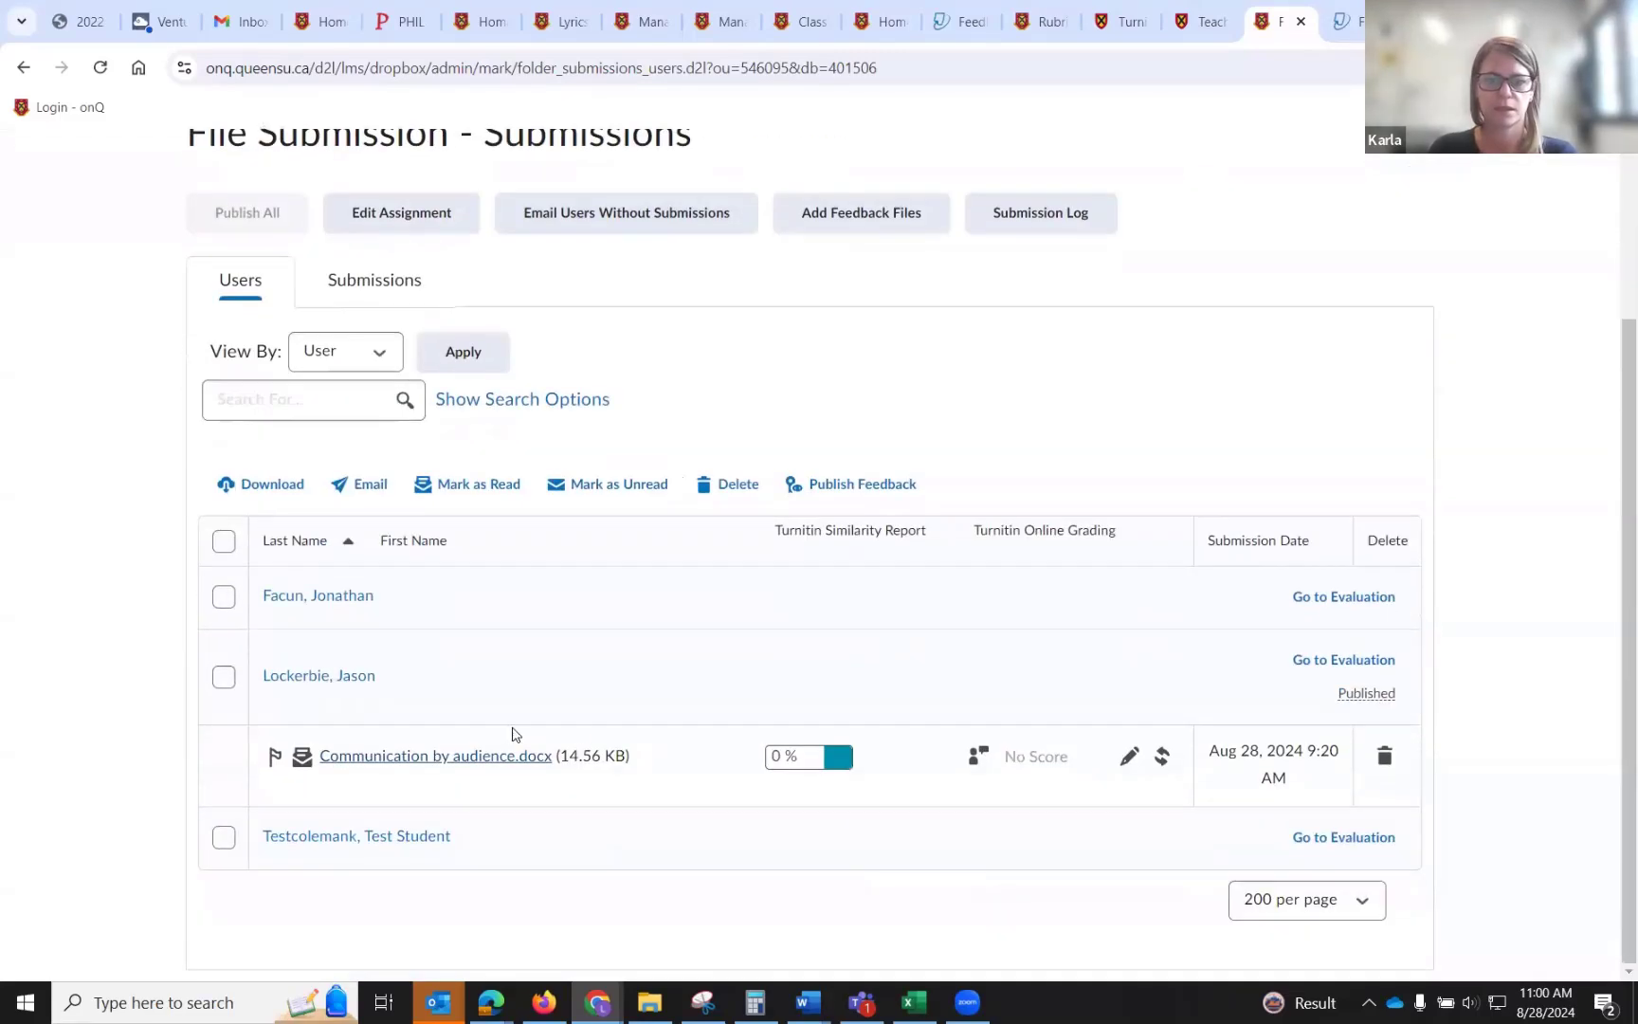
scroll(717, 665, "up", 3)
left_click(645, 260)
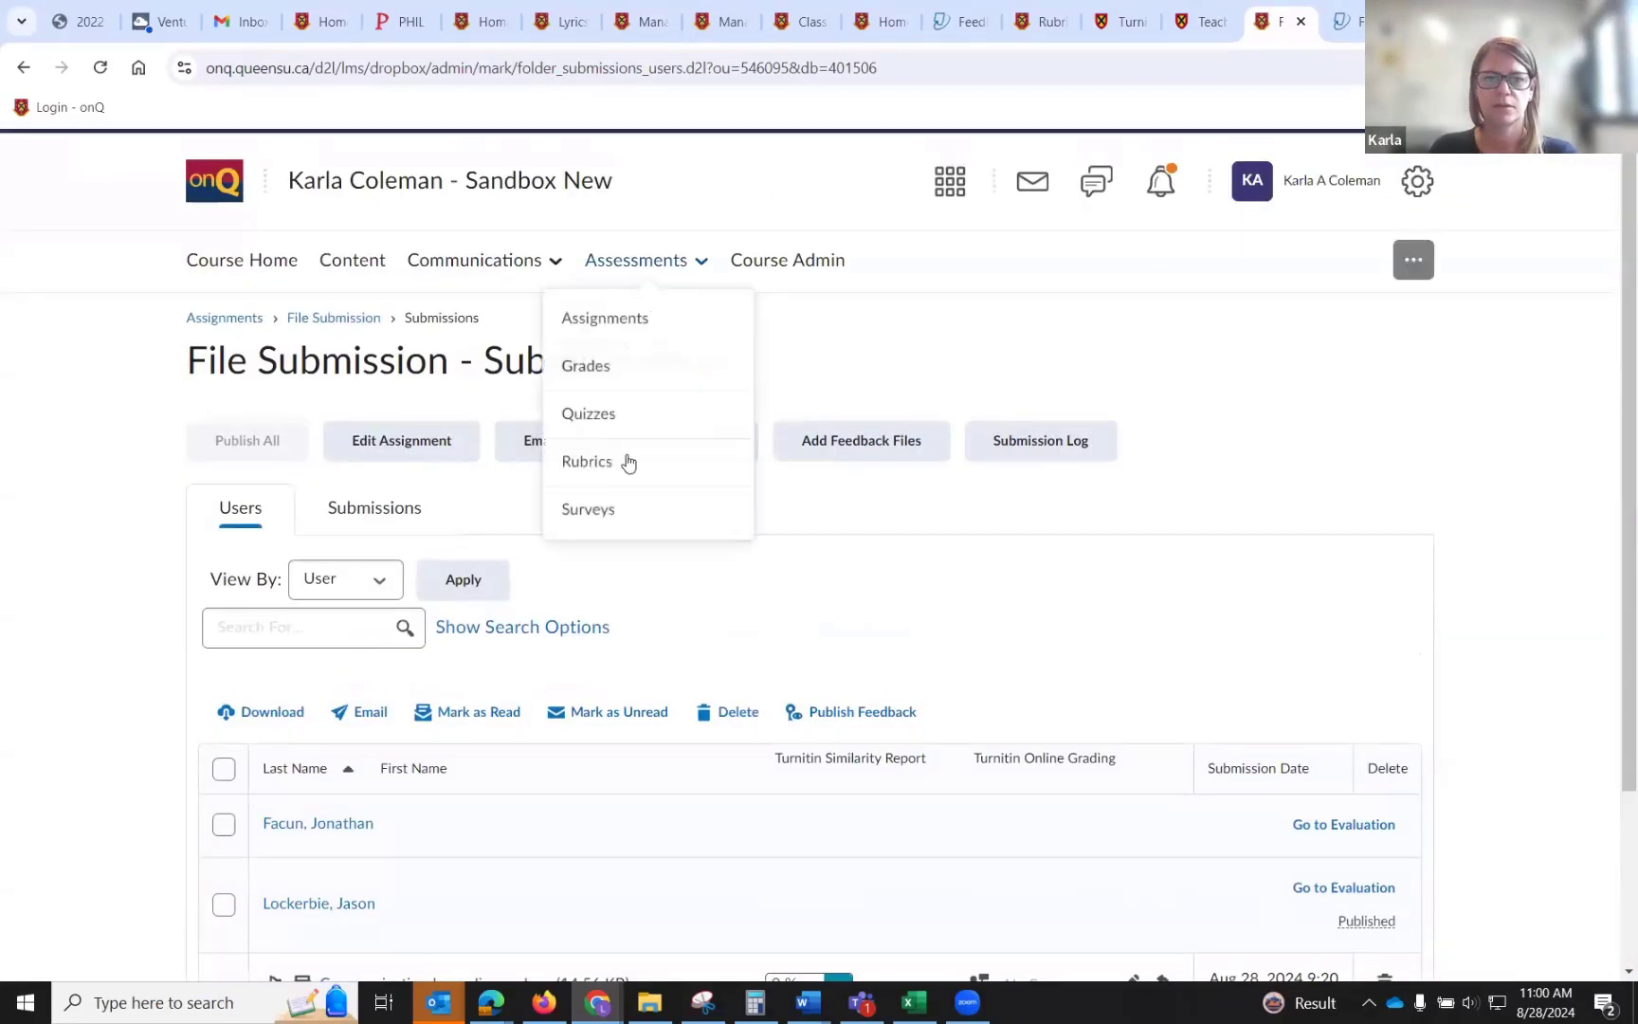
left_click(631, 375)
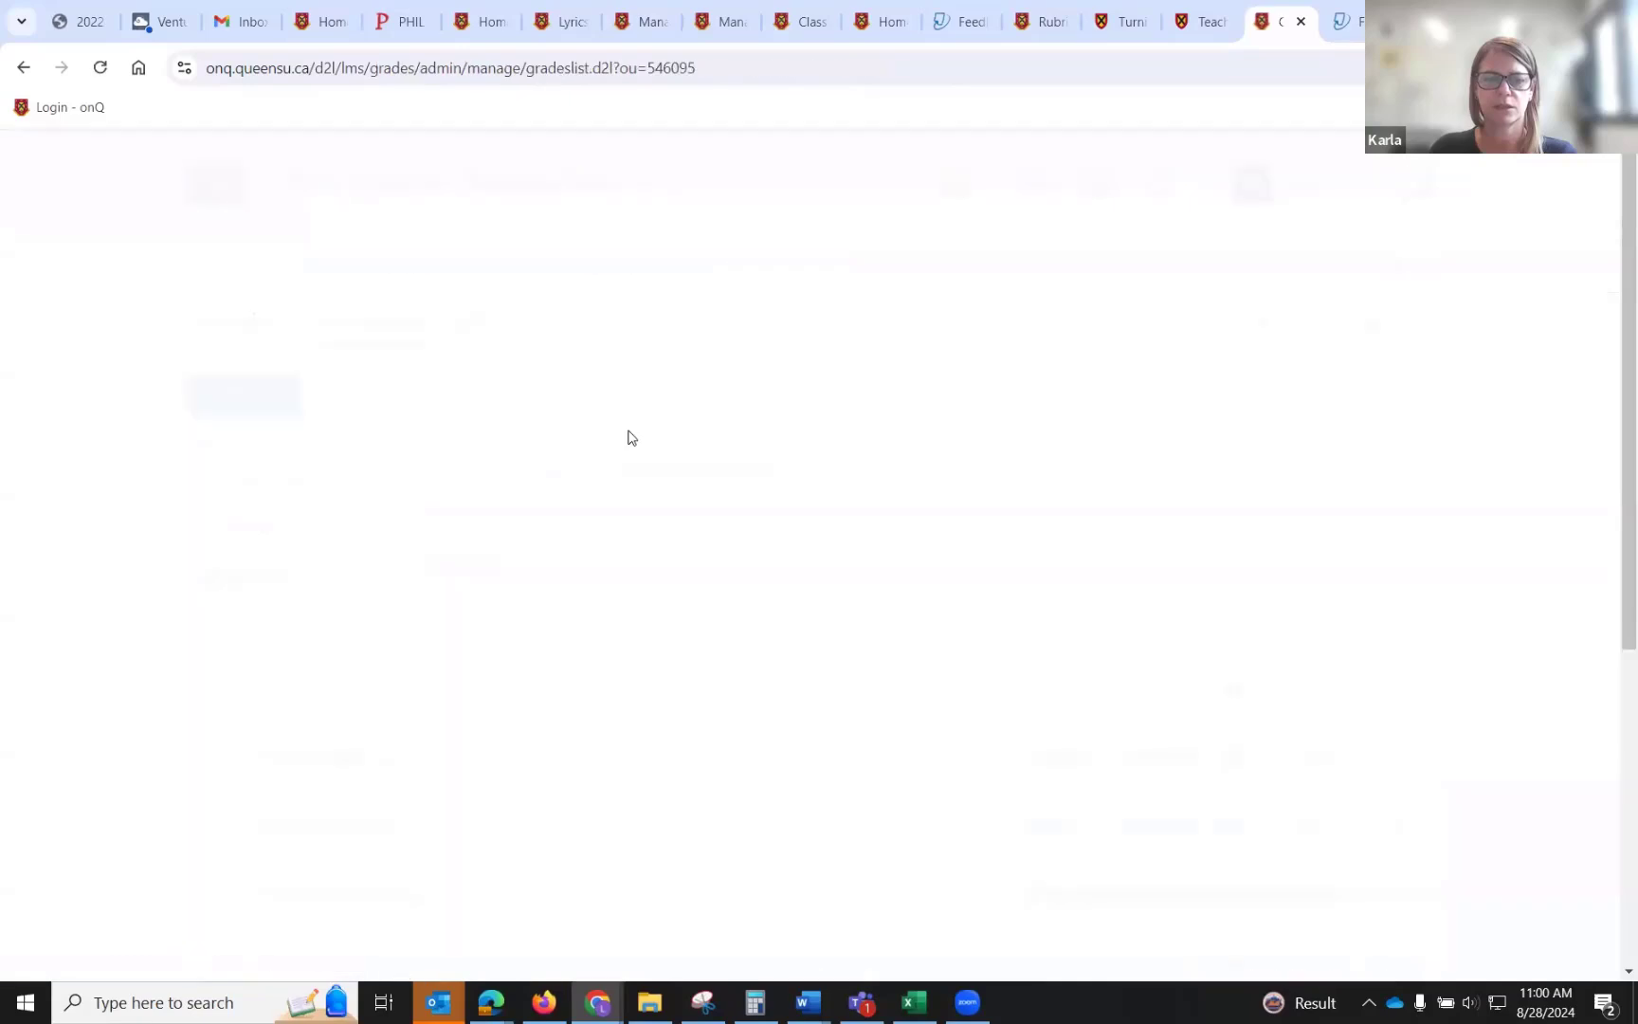
Open grade entry for Assignment 1 to review the students' grade fields, then cancel out of it.
scroll(387, 783, "down", 5)
left_click(370, 771)
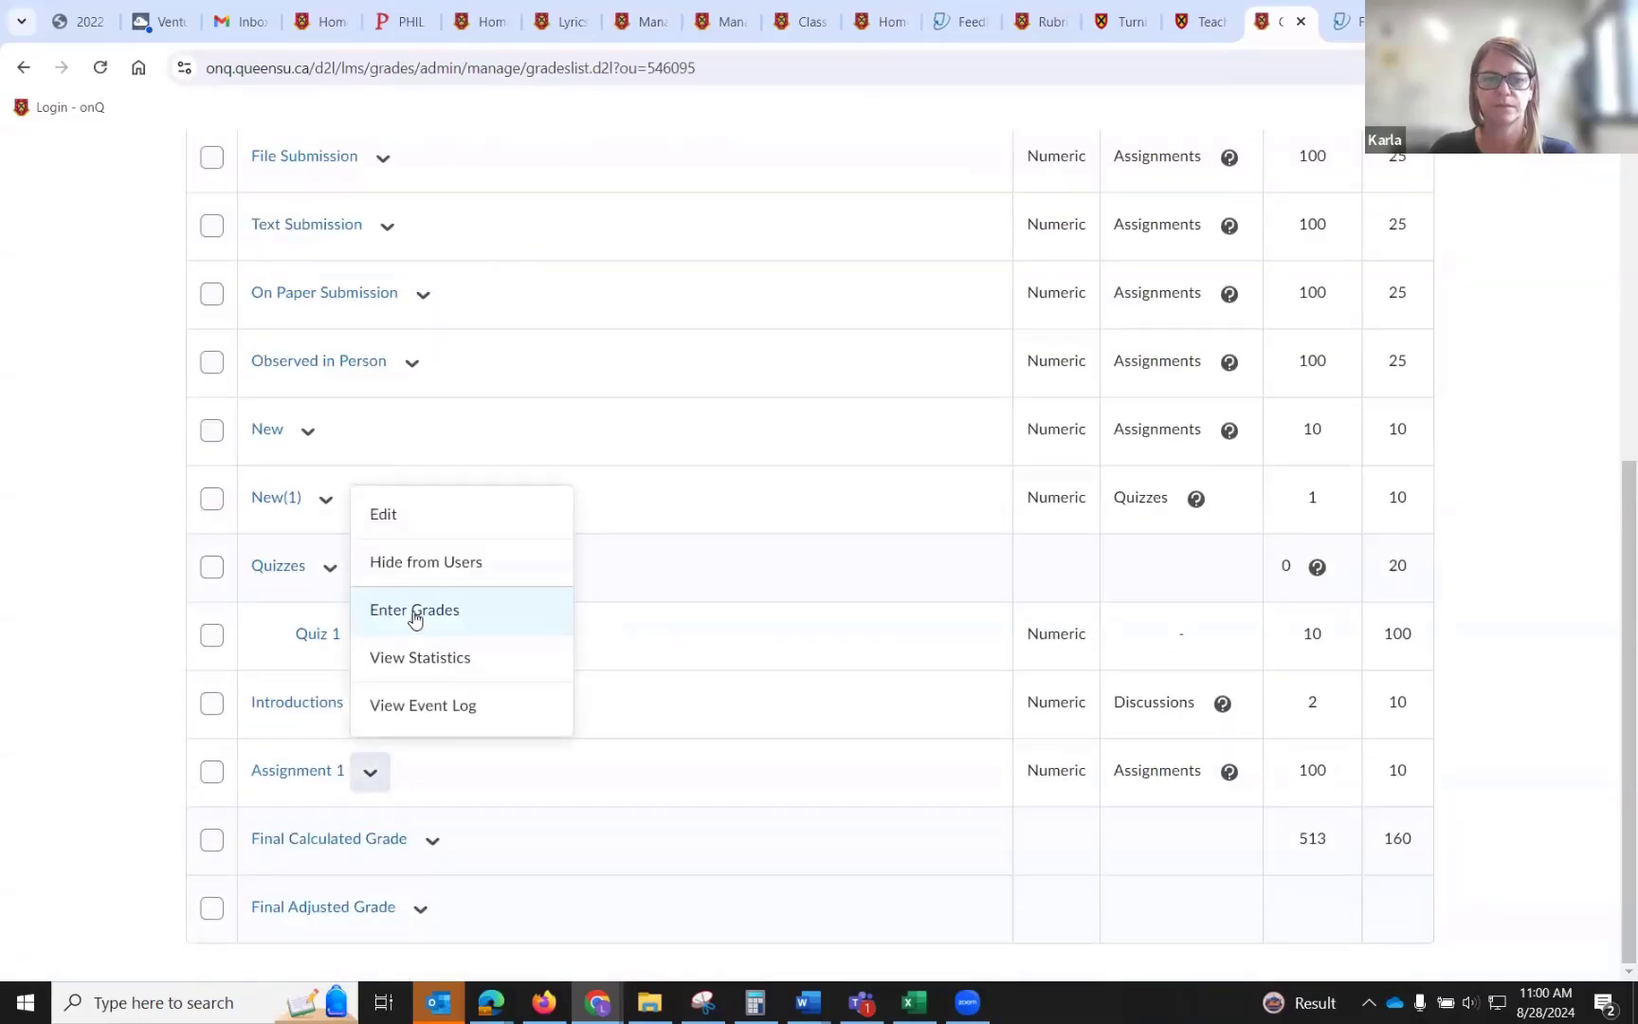
left_click(415, 611)
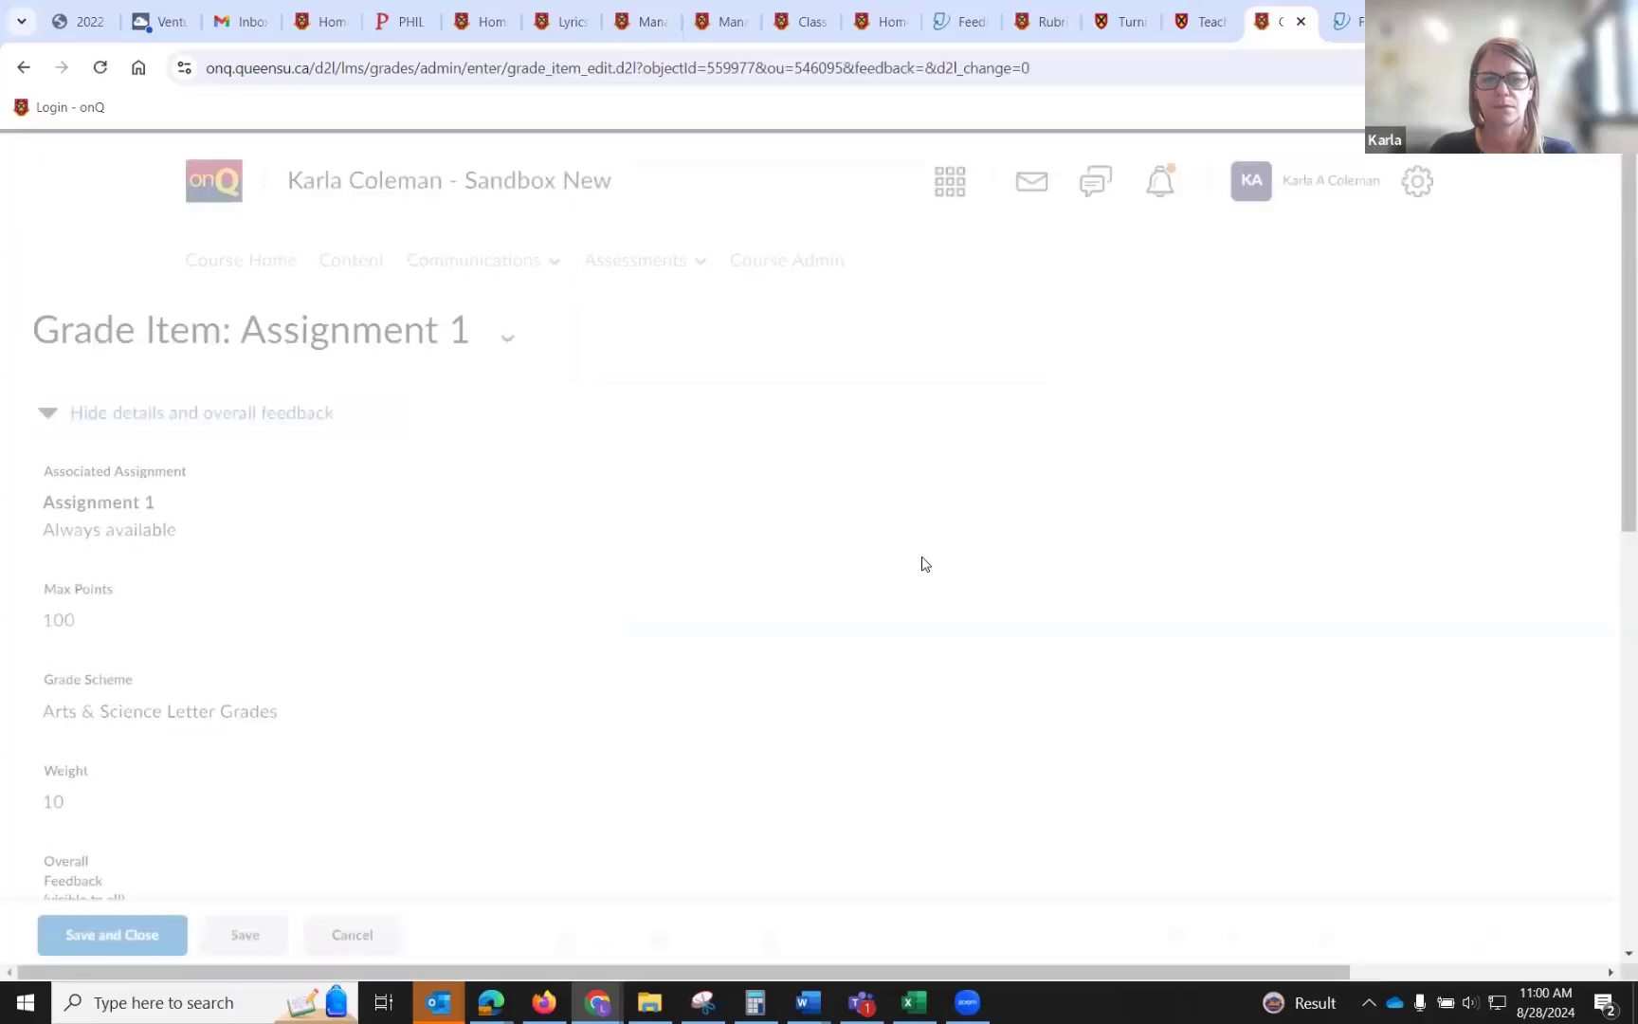
scroll(925, 564, "down", 10)
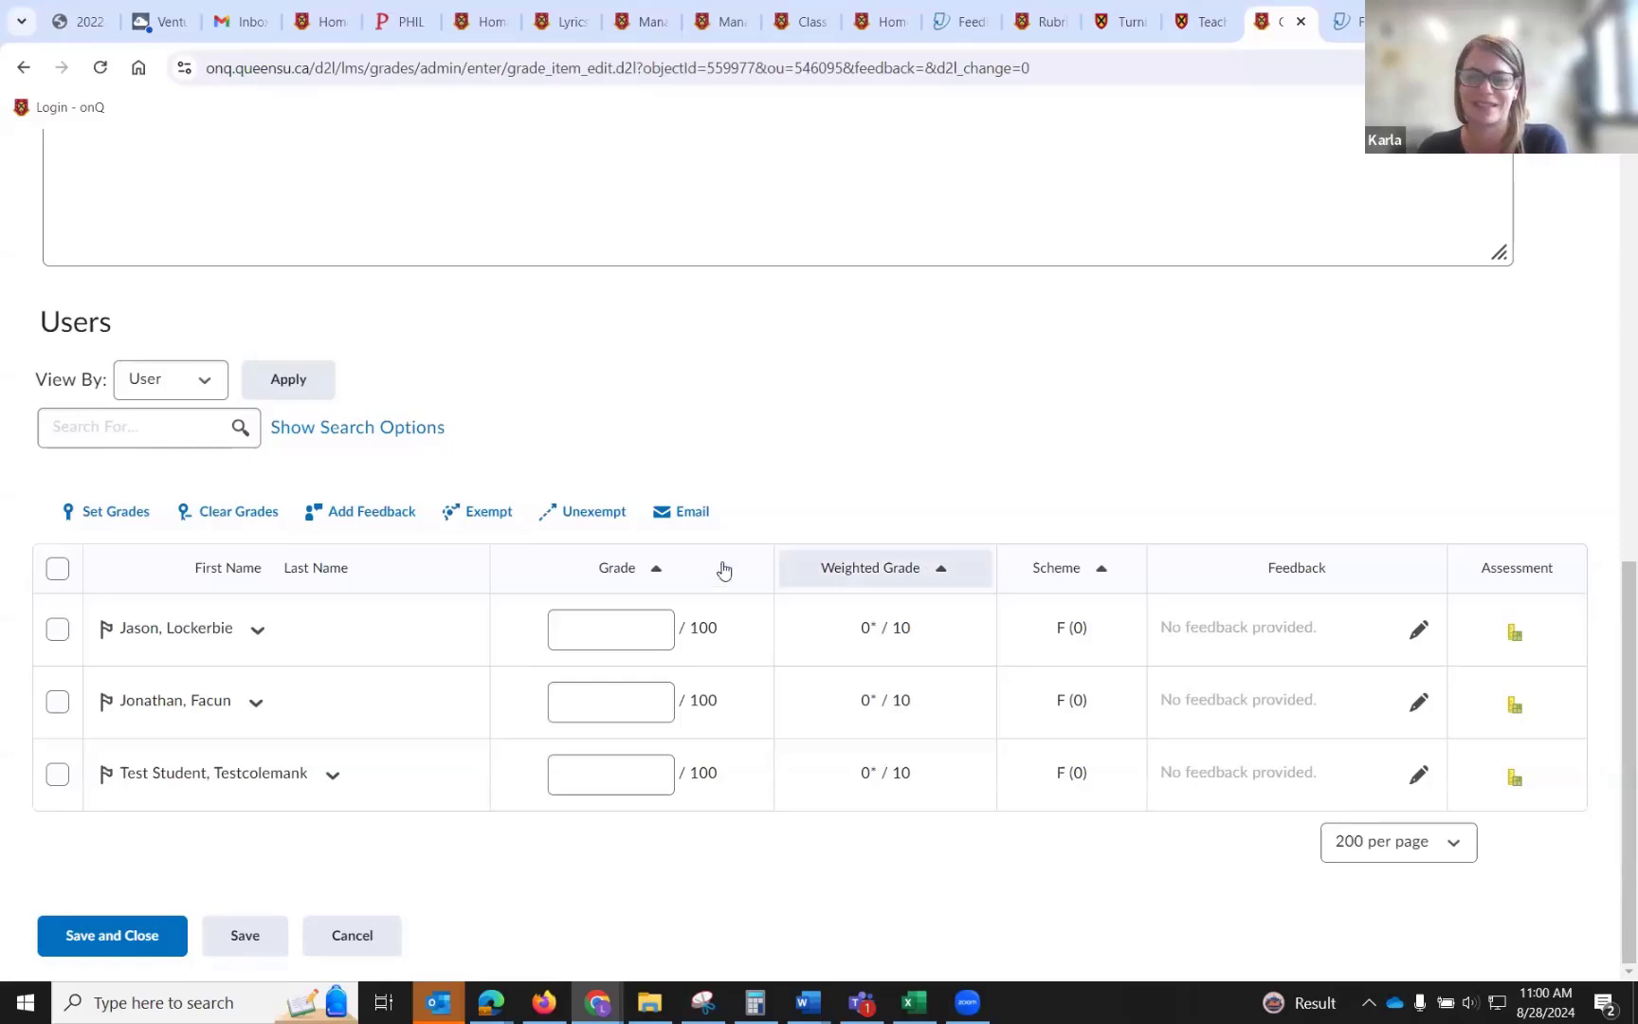
left_click(636, 626)
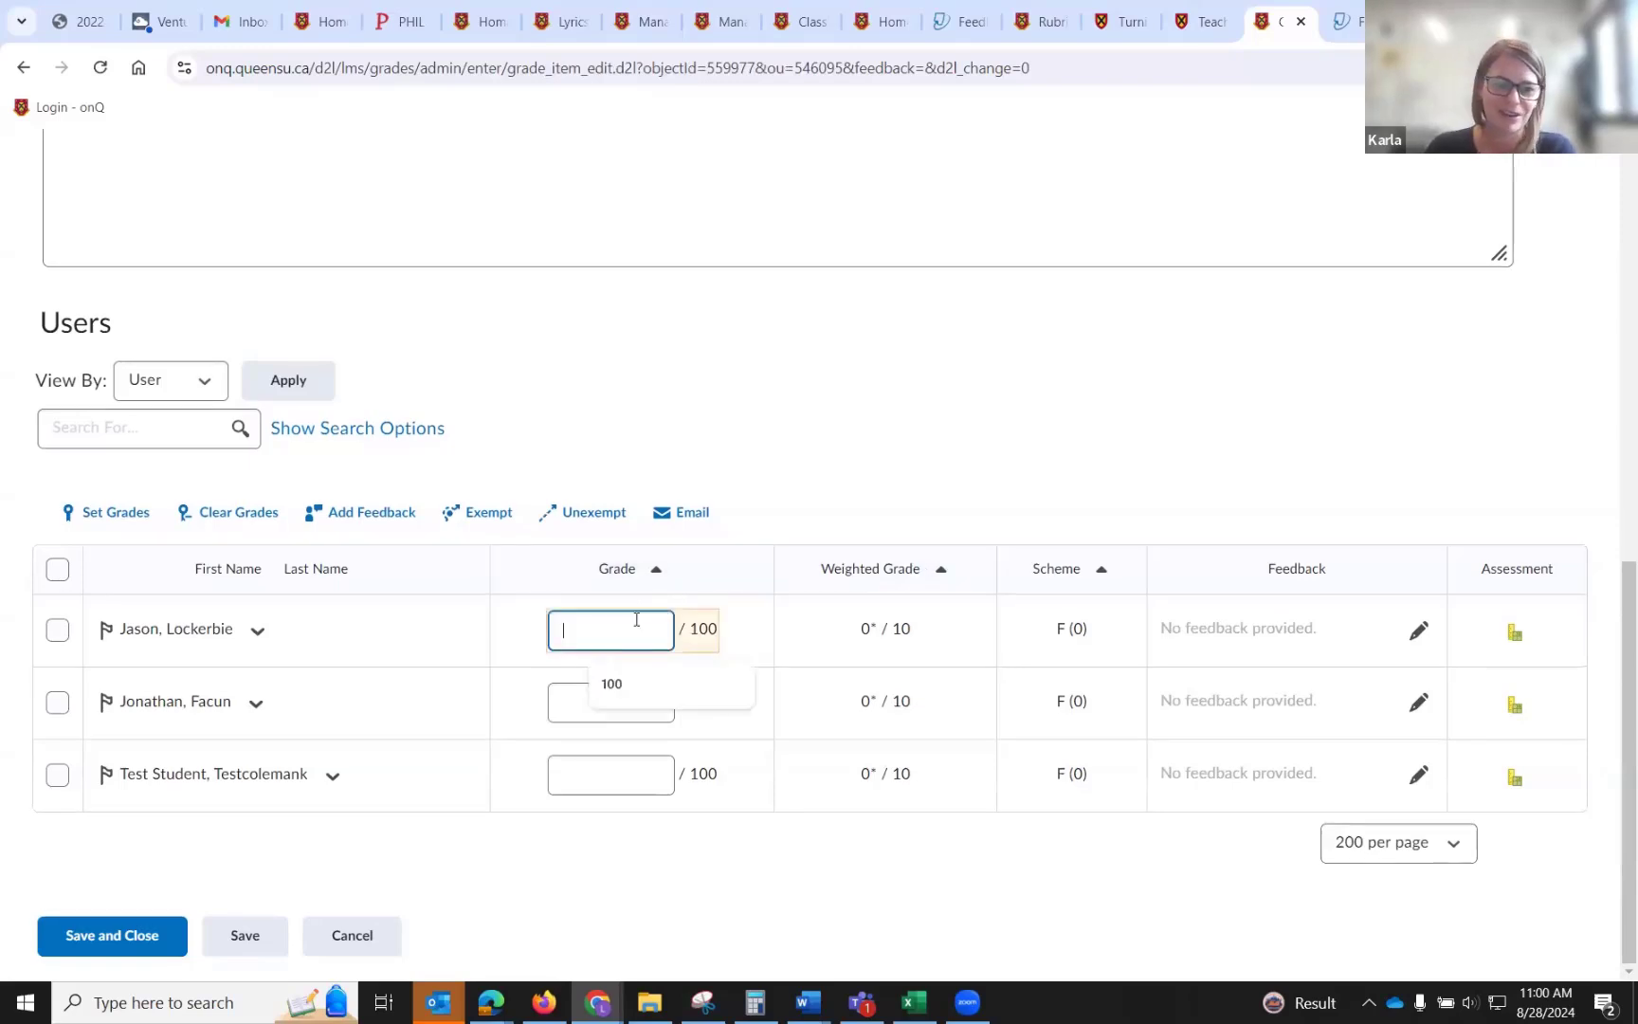
left_click(380, 931)
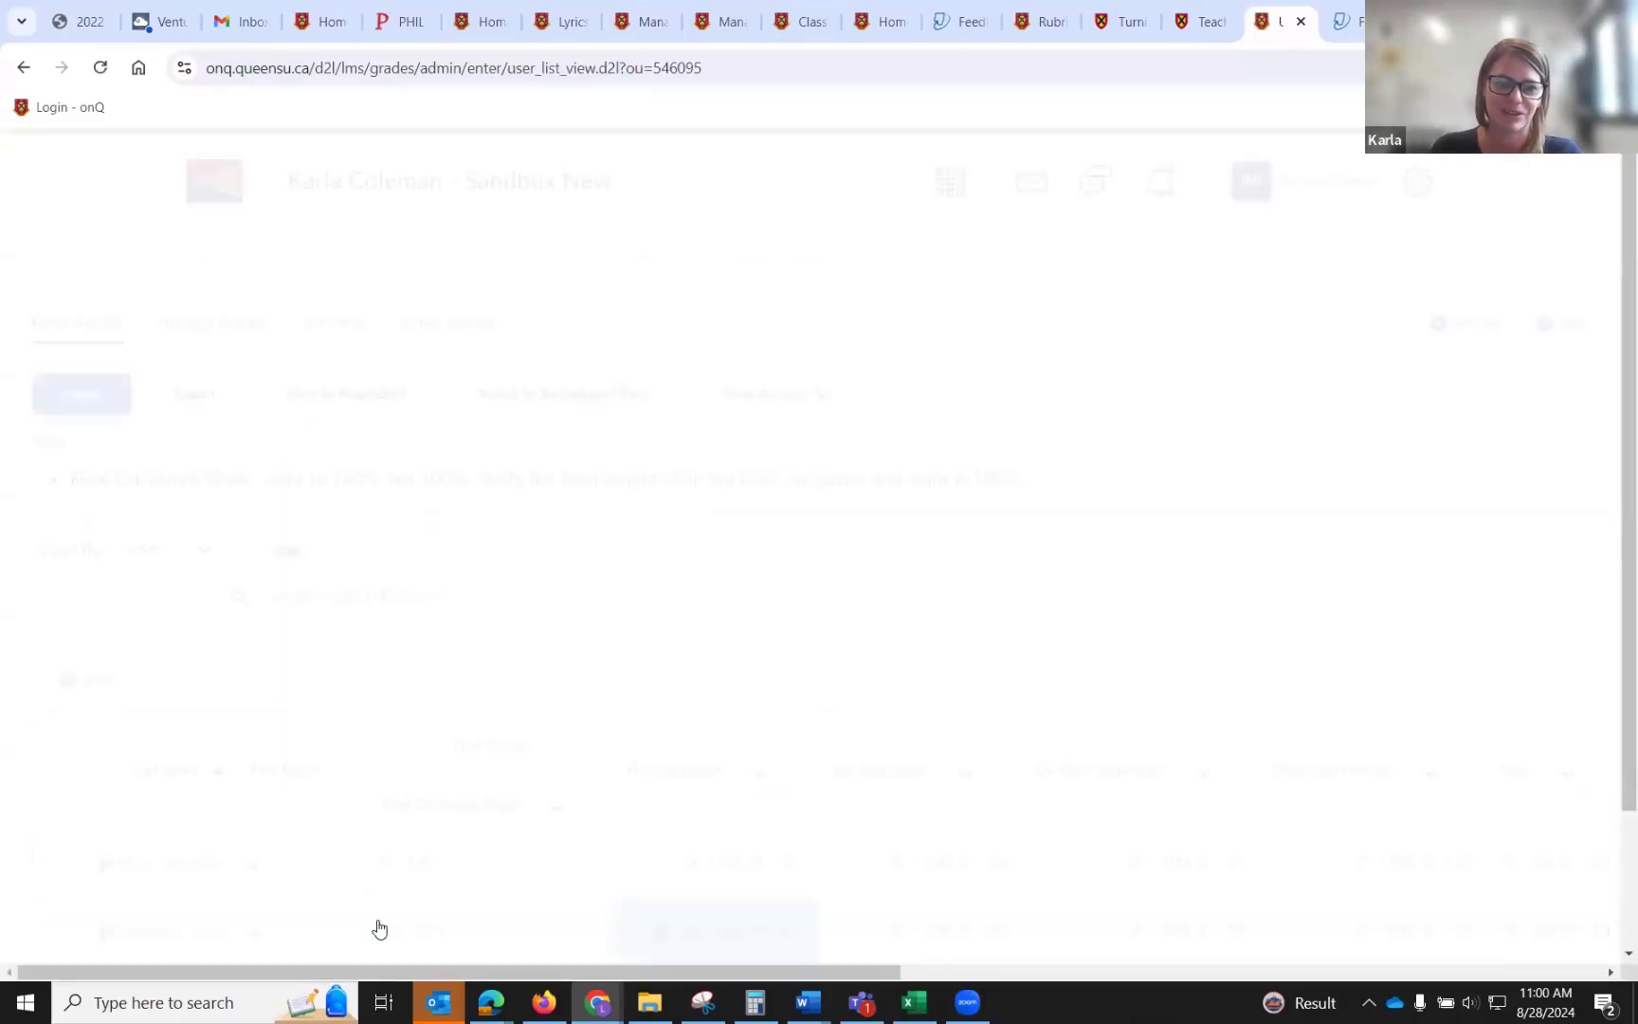
Review the students' grades across all grade items in the Enter Grades view.
scroll(582, 298, "down", 2)
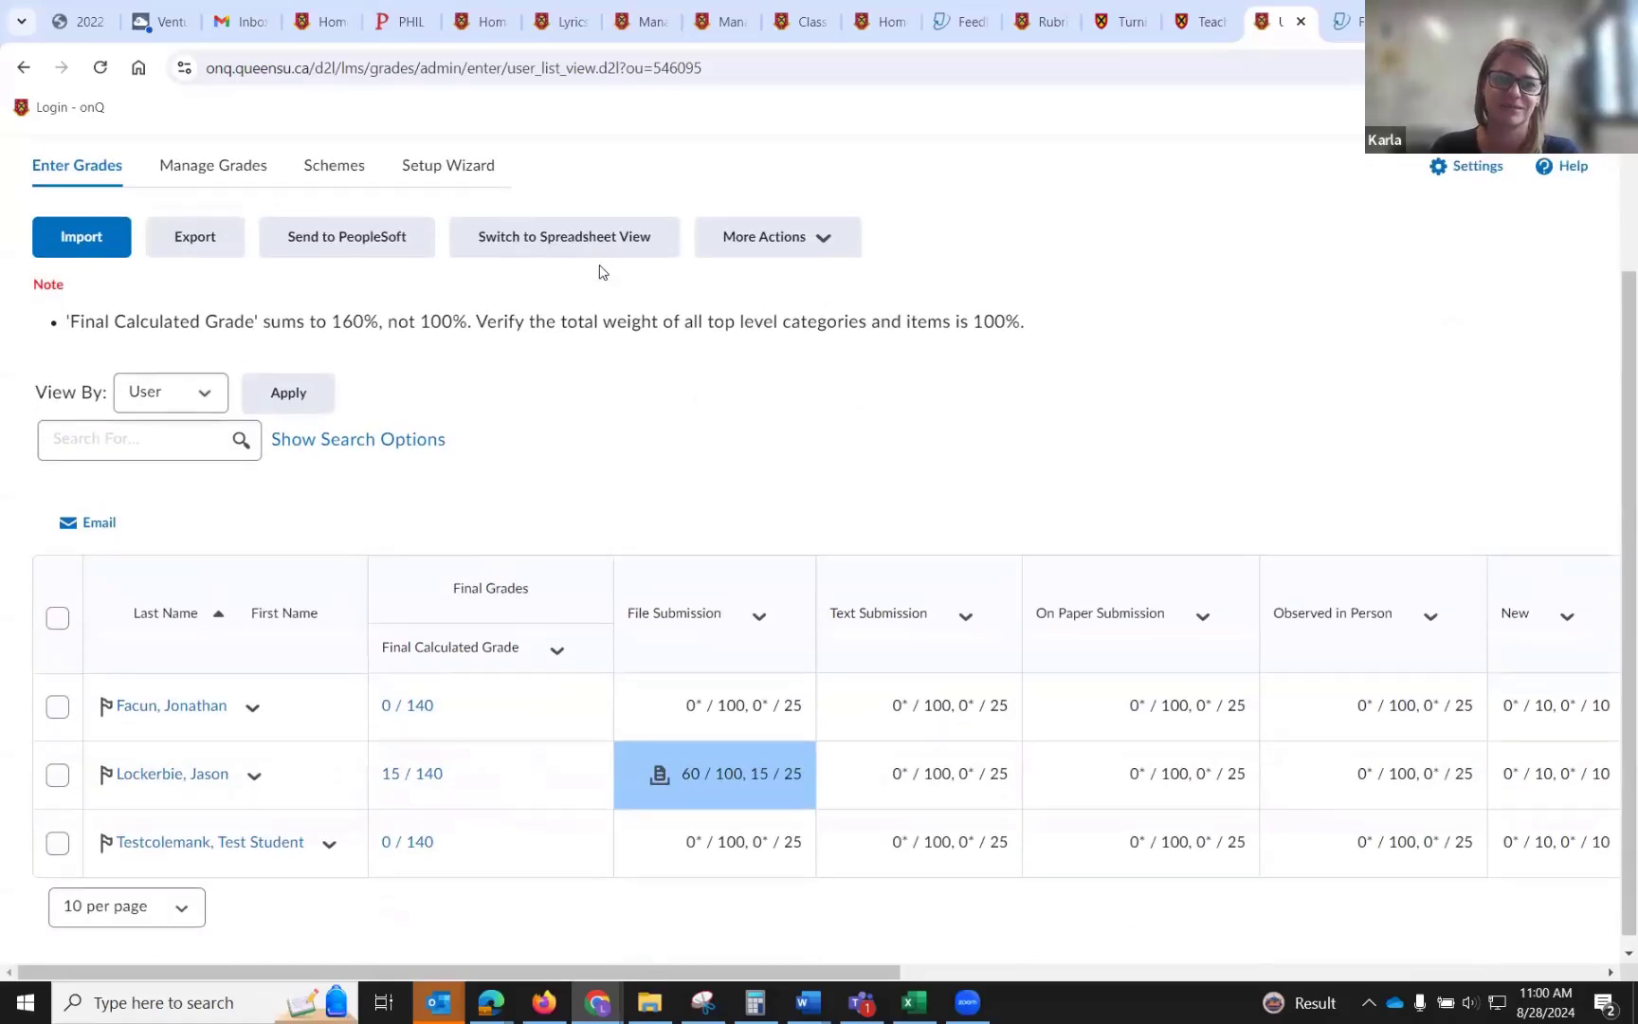
scroll(600, 275, "up", 2)
left_click(645, 247)
scroll(739, 445, "down", 2)
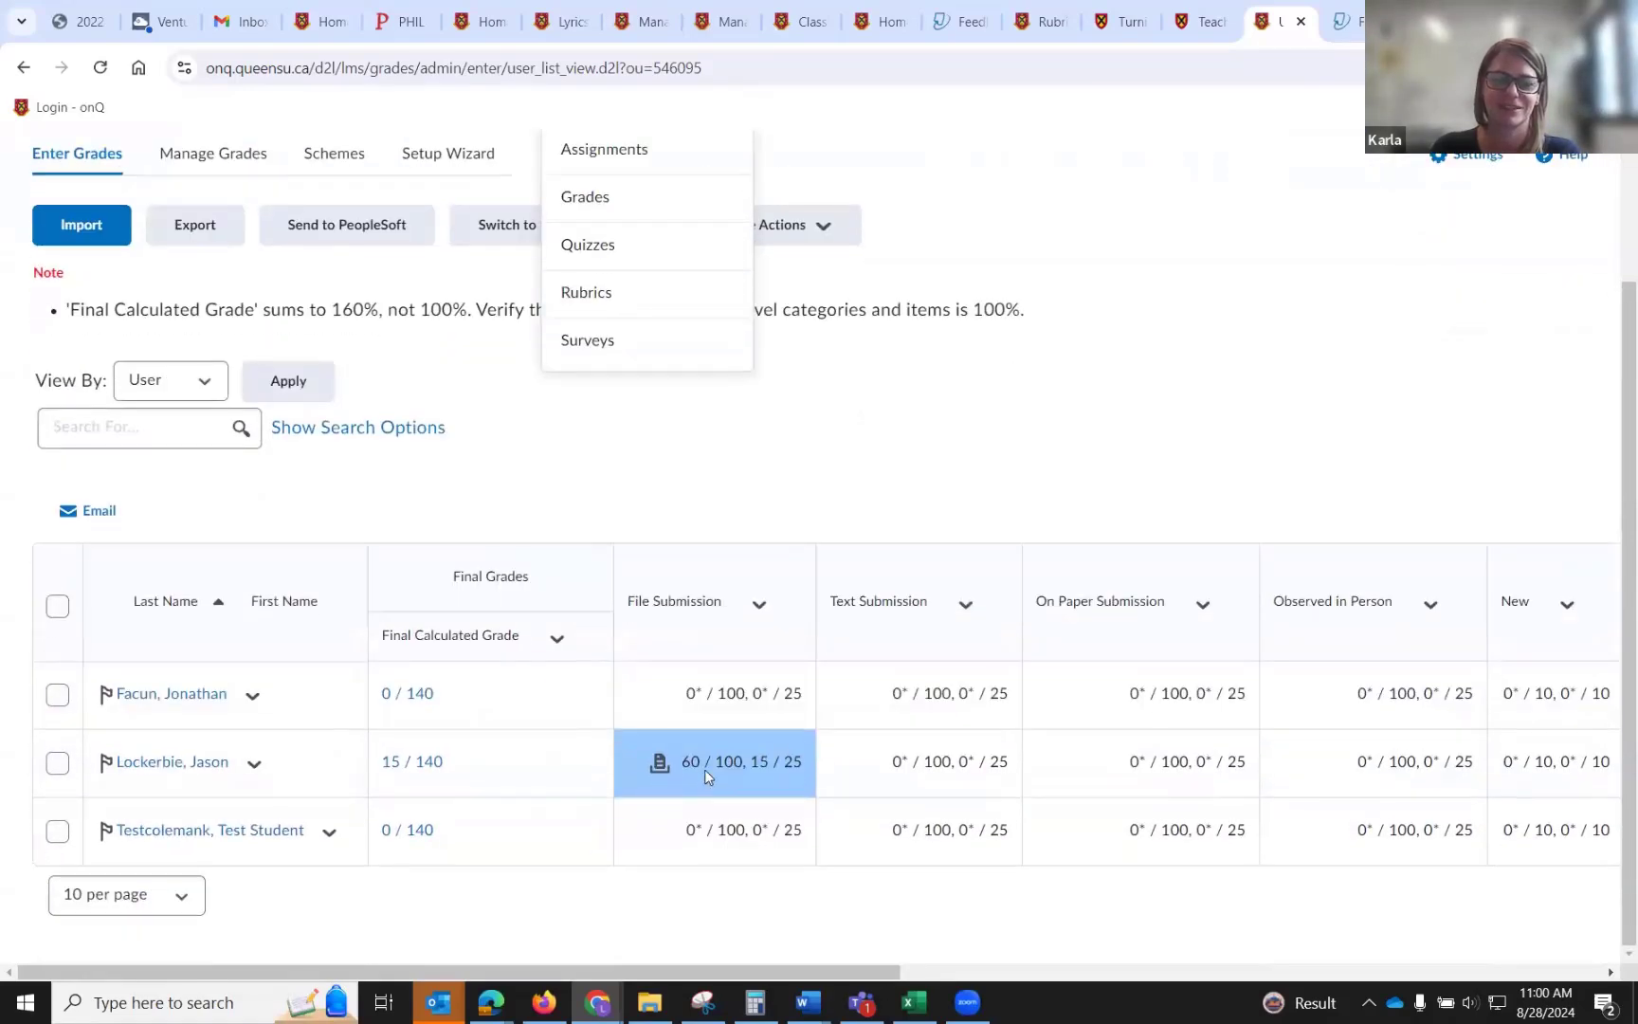
scroll(1148, 980, "right", 1)
scroll(1148, 980, "right", 3)
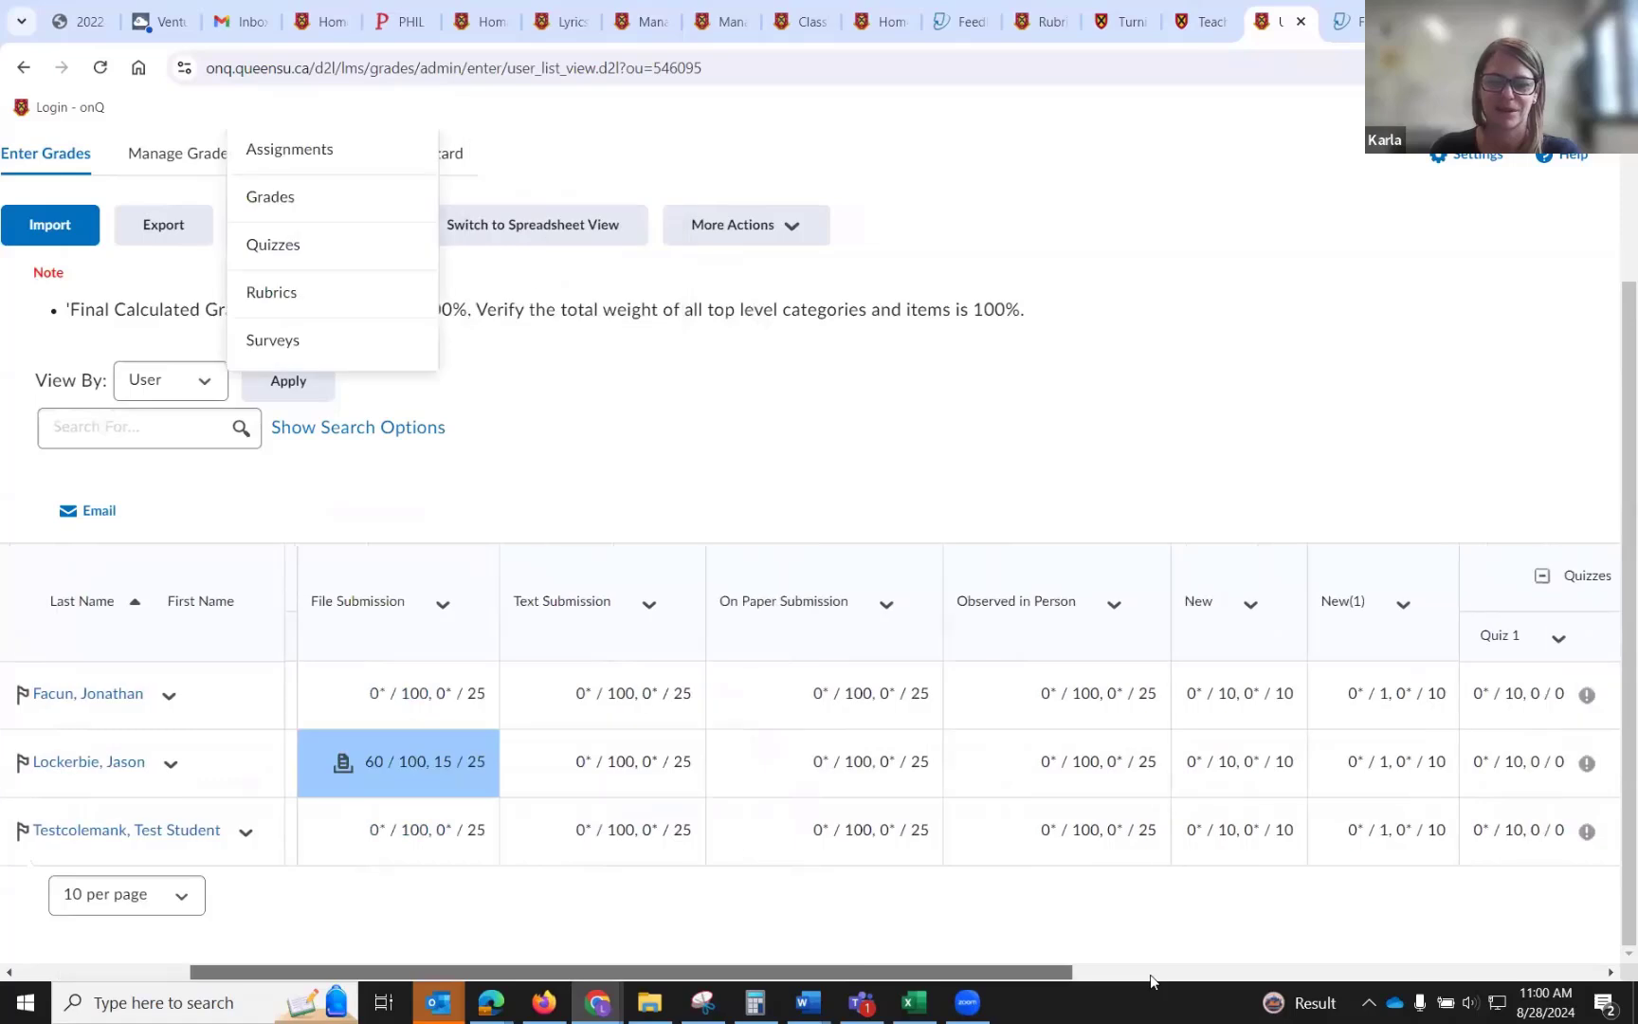
scroll(1152, 980, "right", 1)
scroll(1152, 980, "left", 2)
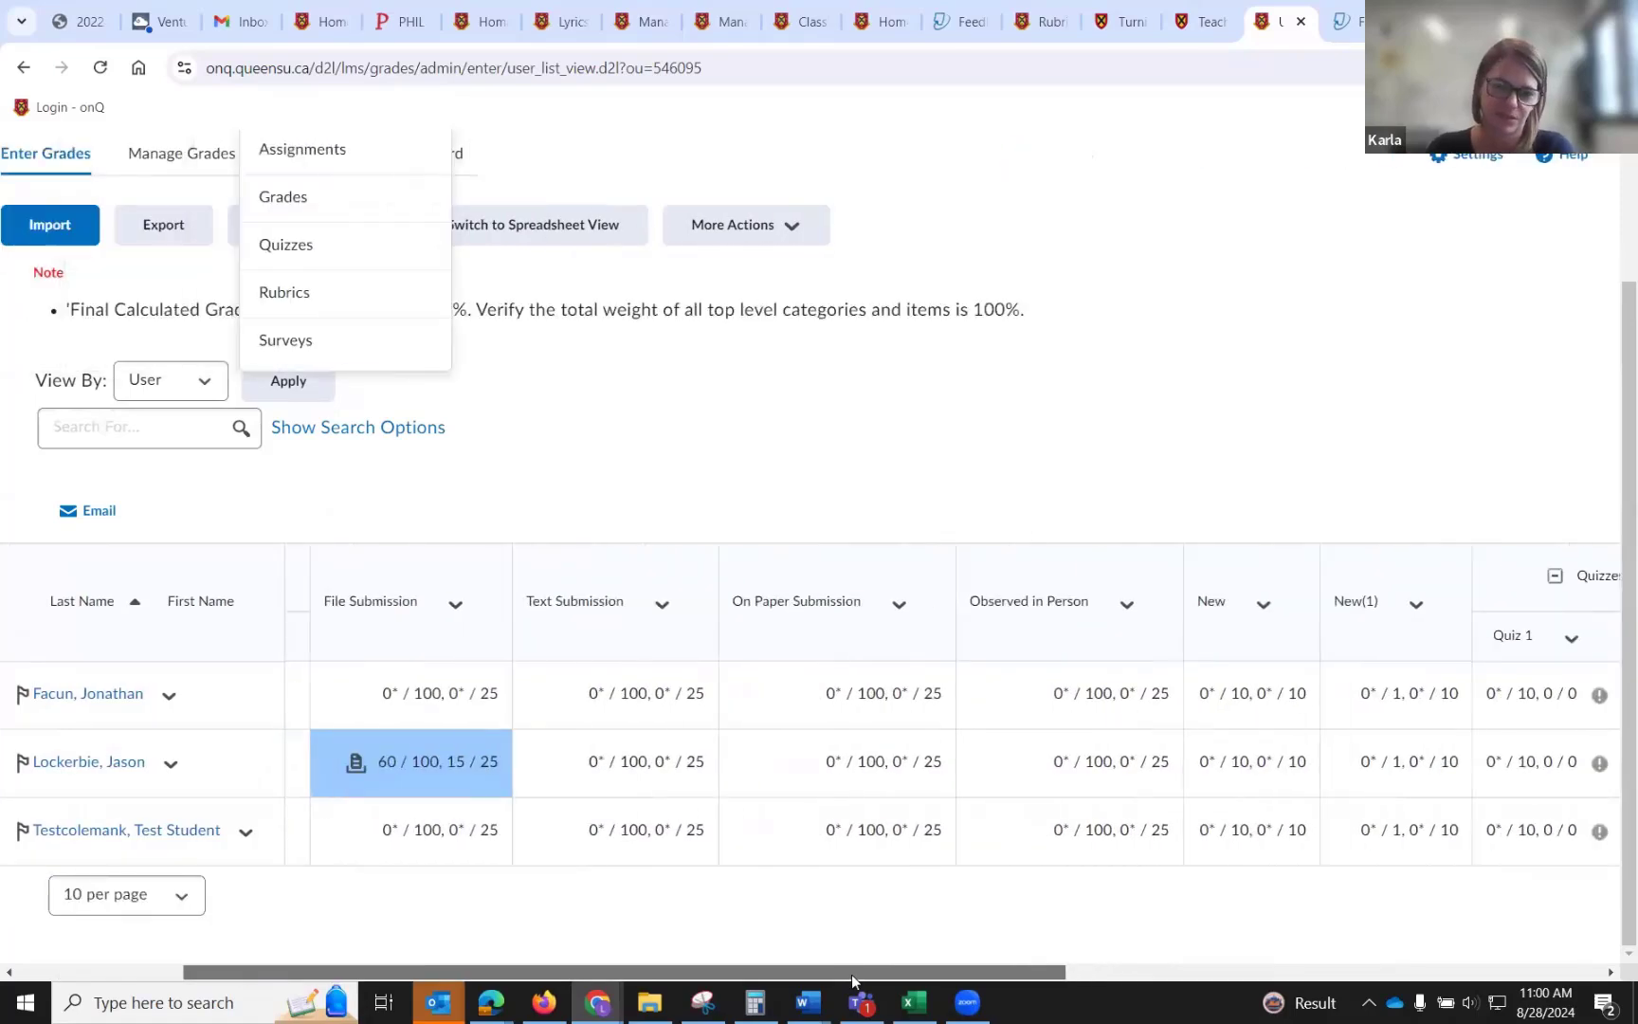
Open the course's Assignments list and review the completed, evaluated and published counts for each assignment.
left_click(988, 415)
scroll(987, 414, "up", 2)
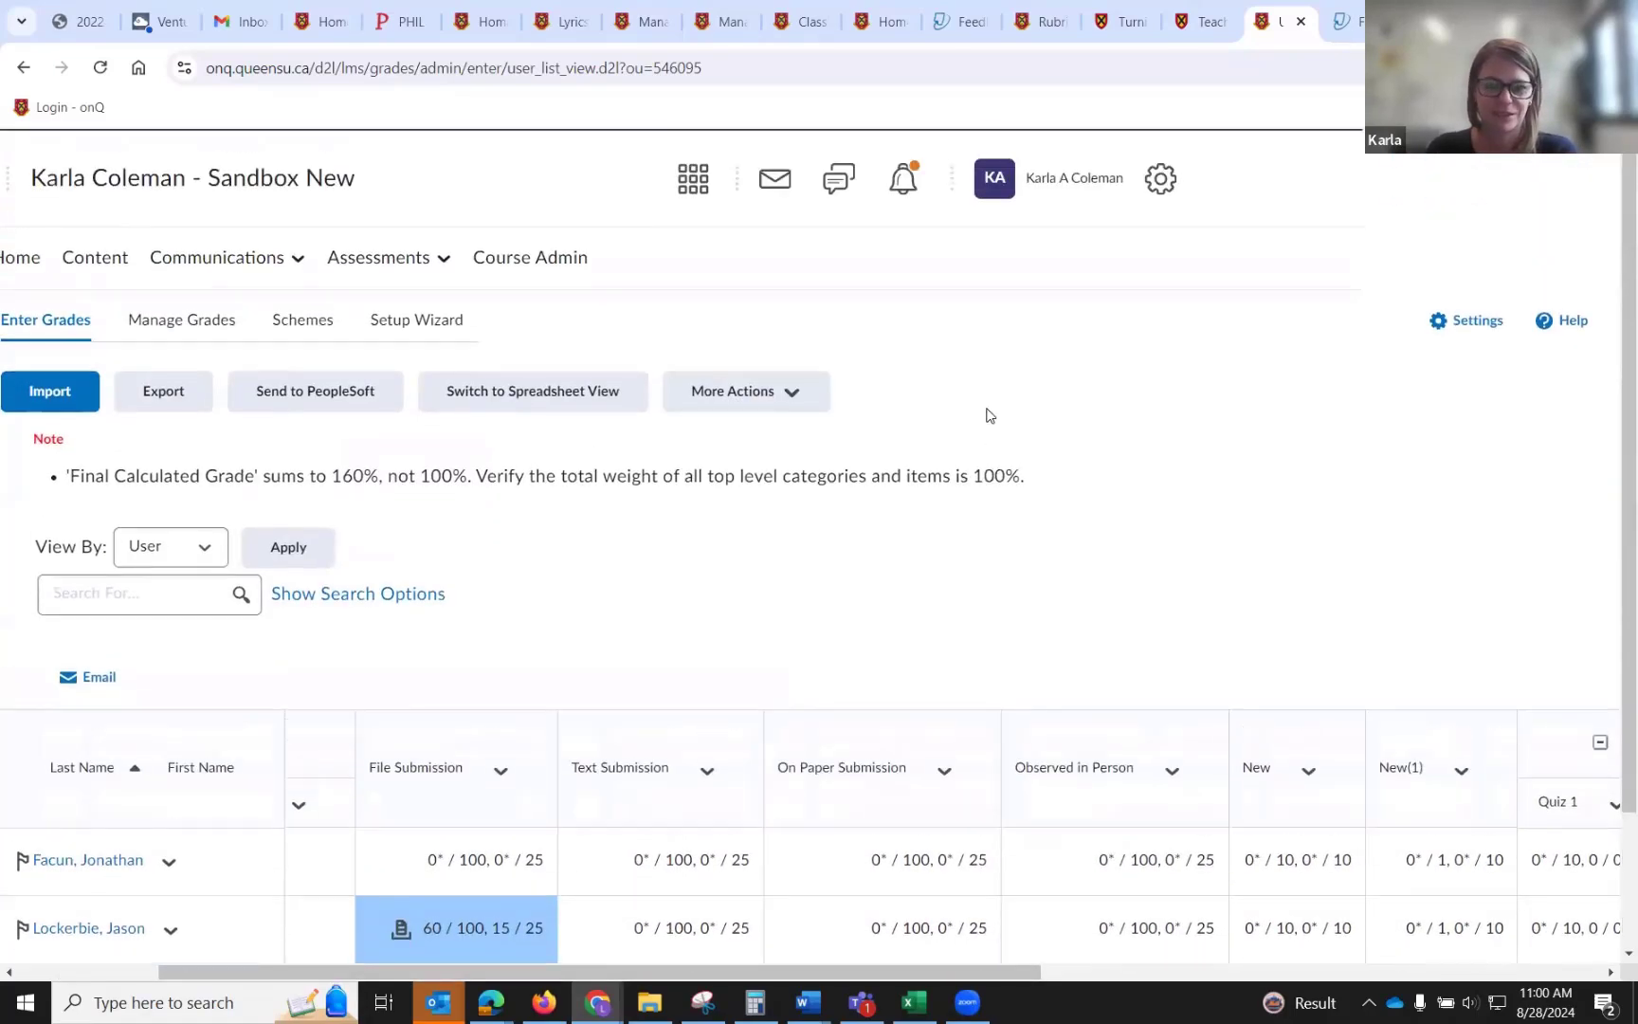
left_click(404, 273)
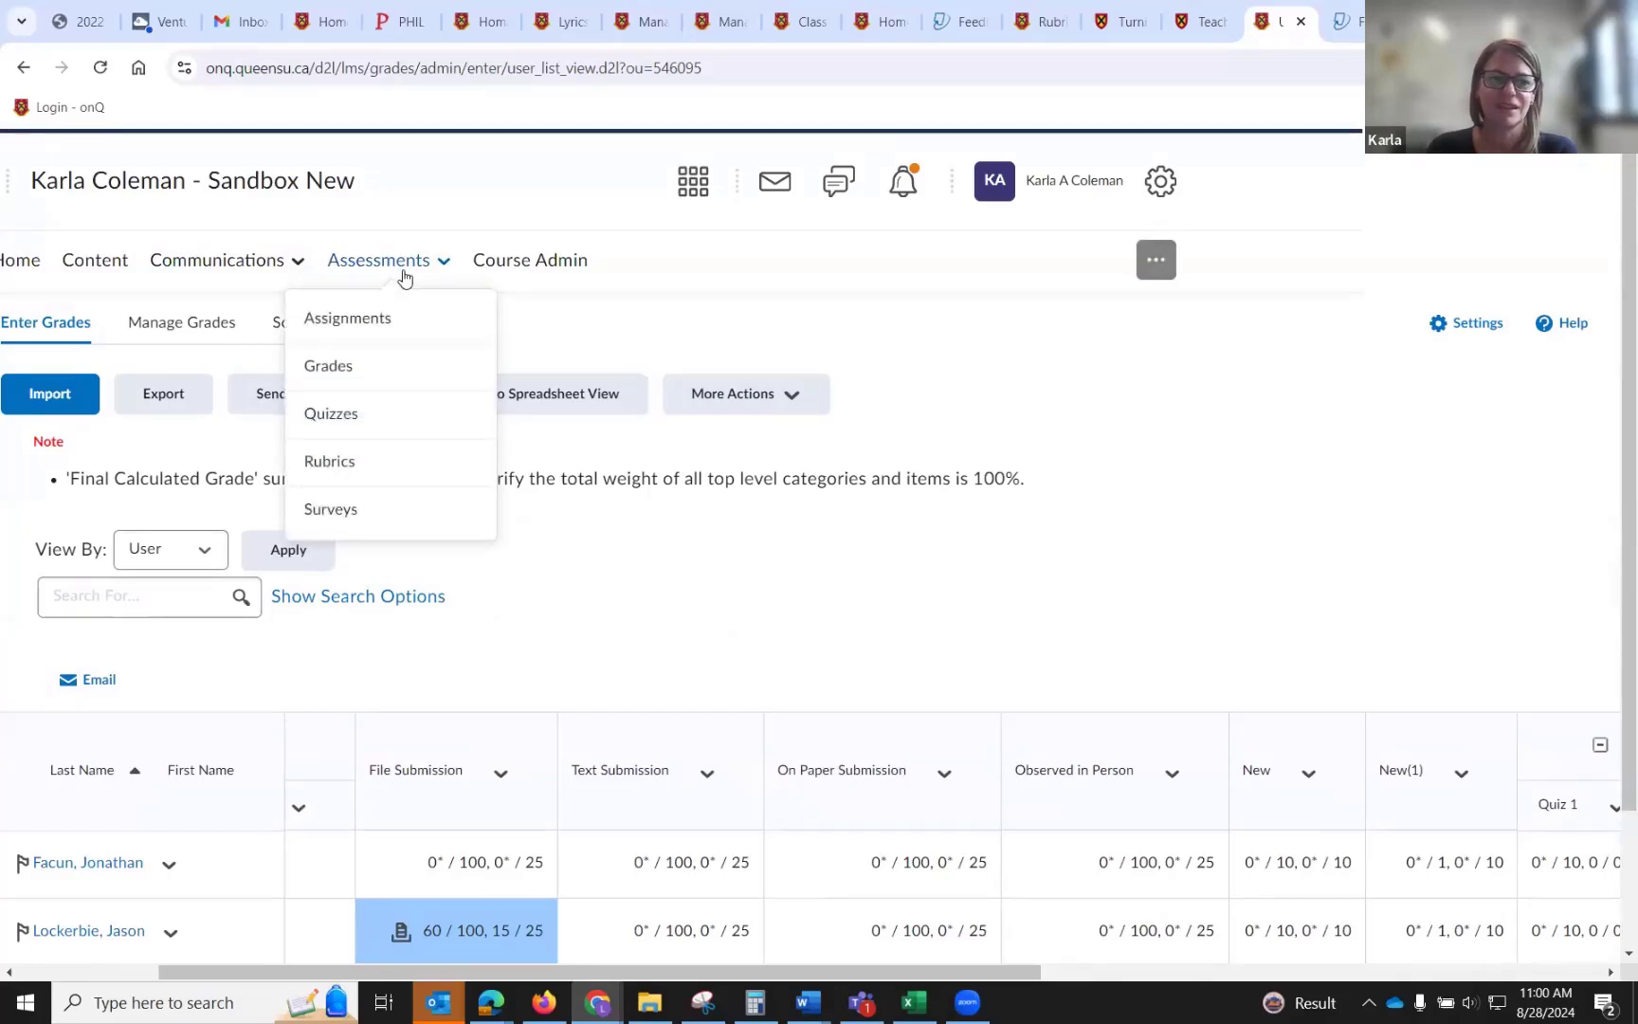
left_click(389, 332)
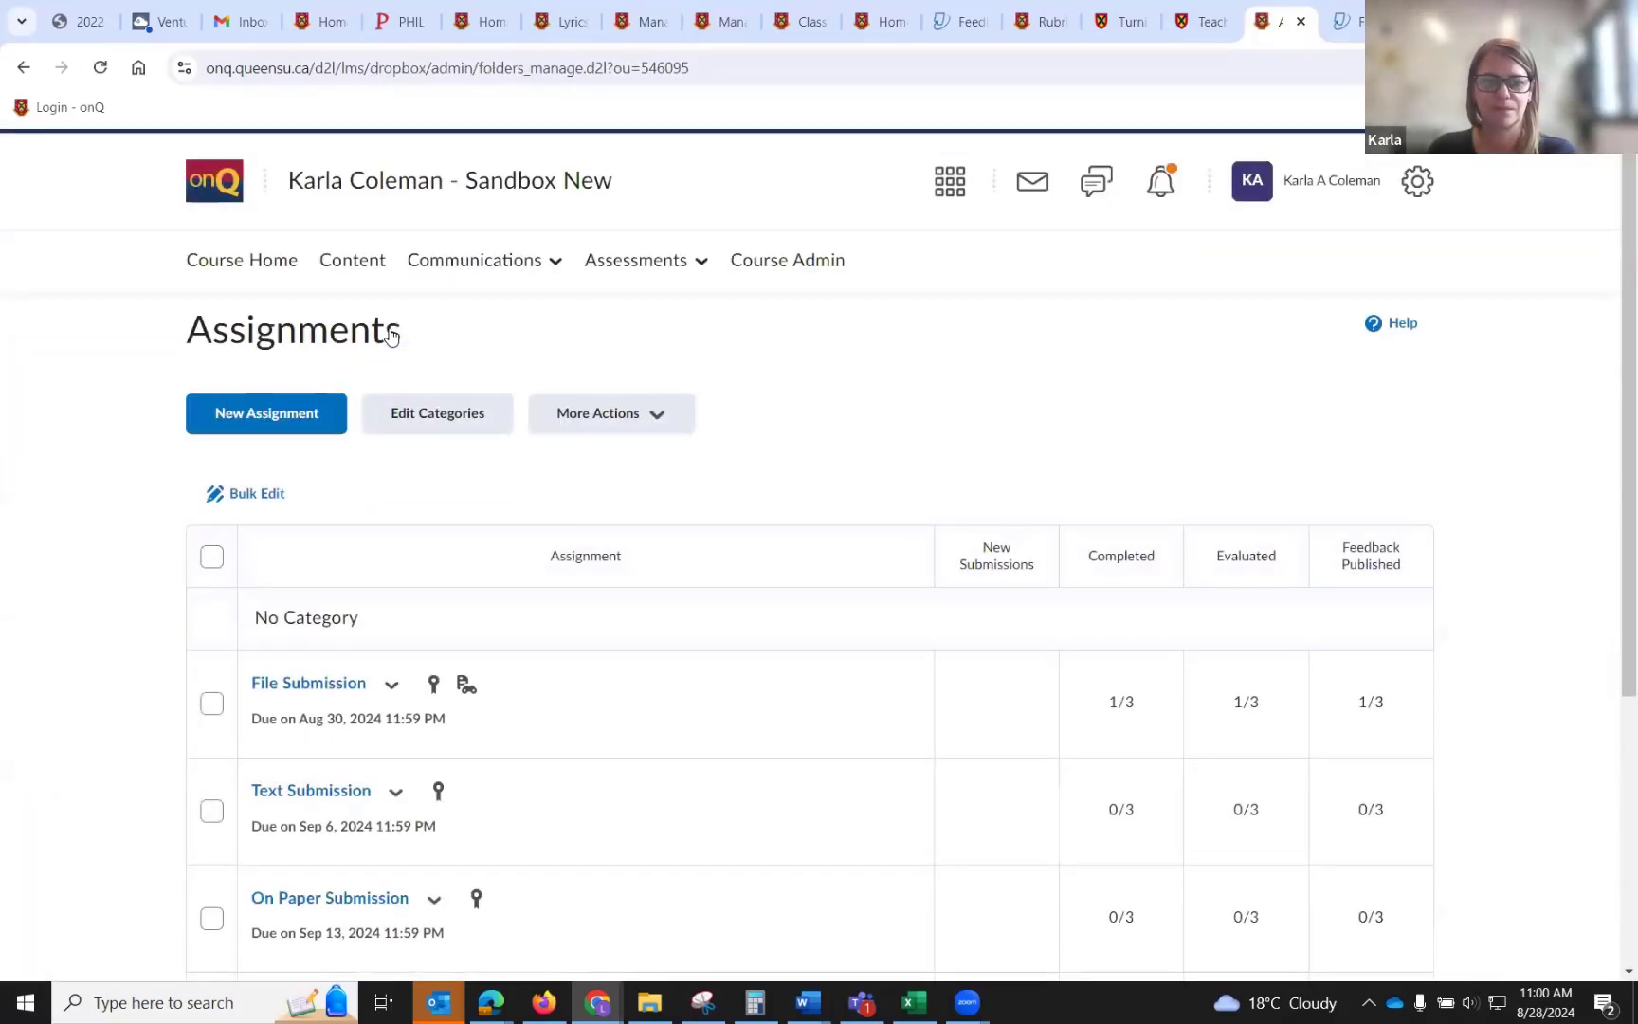
scroll(389, 331, "down", 3)
scroll(390, 337, "up", 2)
scroll(391, 336, "up", 2)
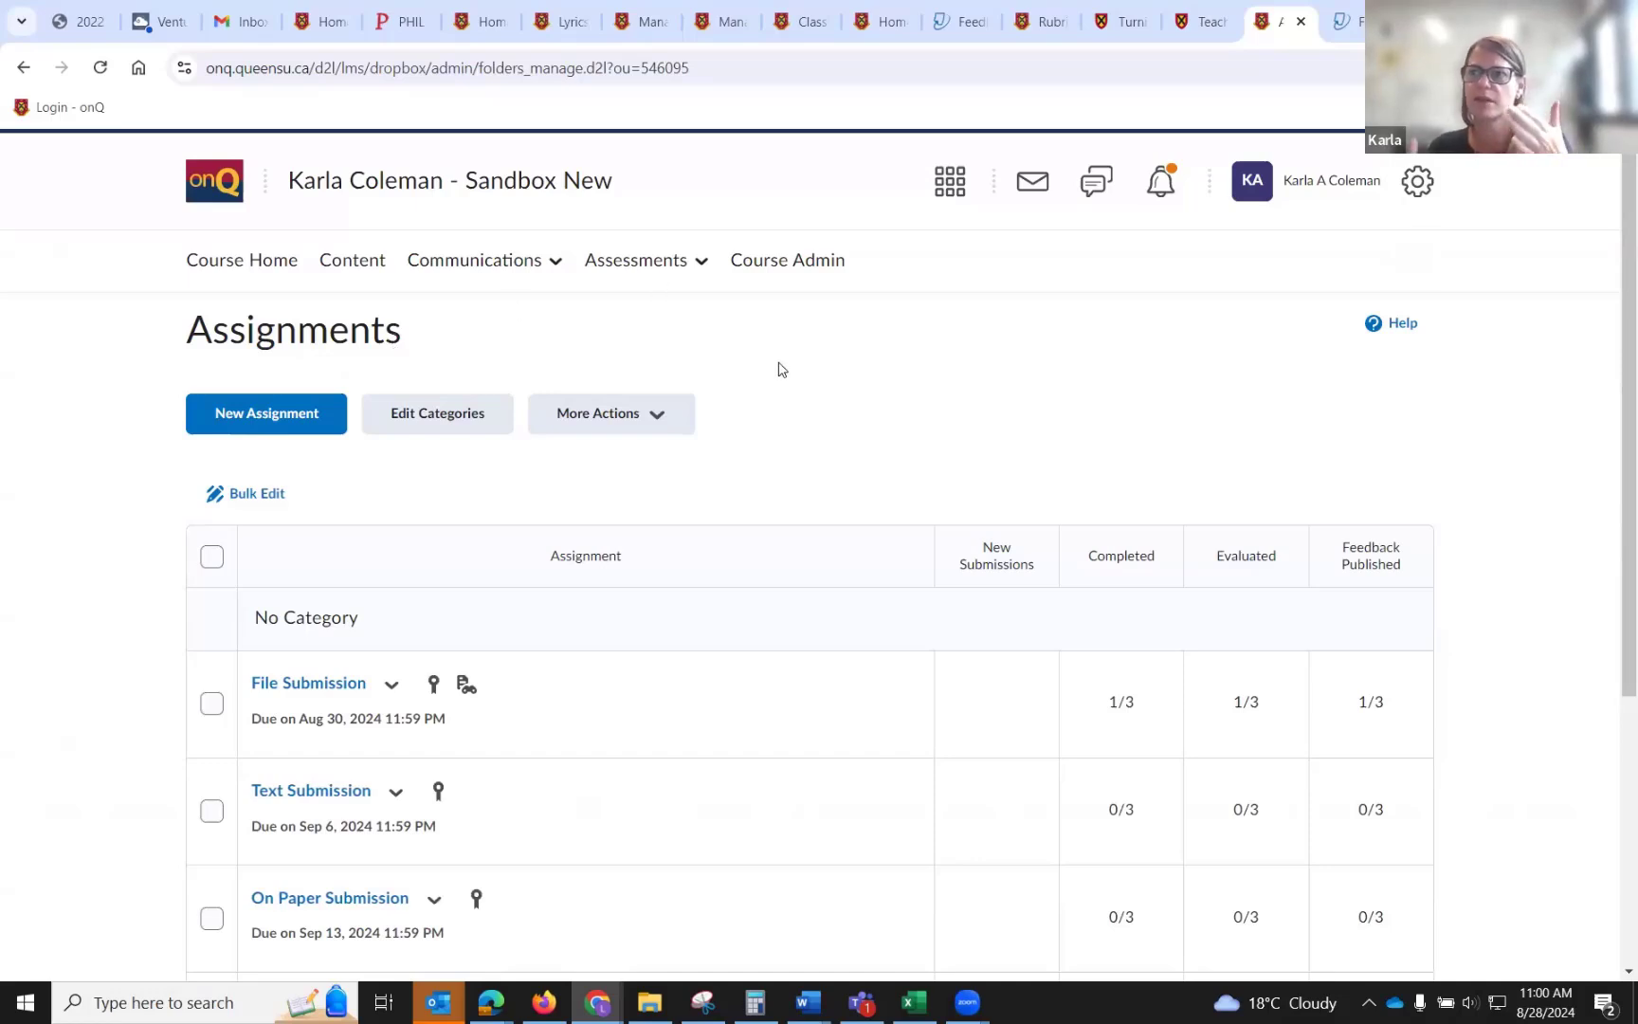
scroll(780, 368, "down", 1)
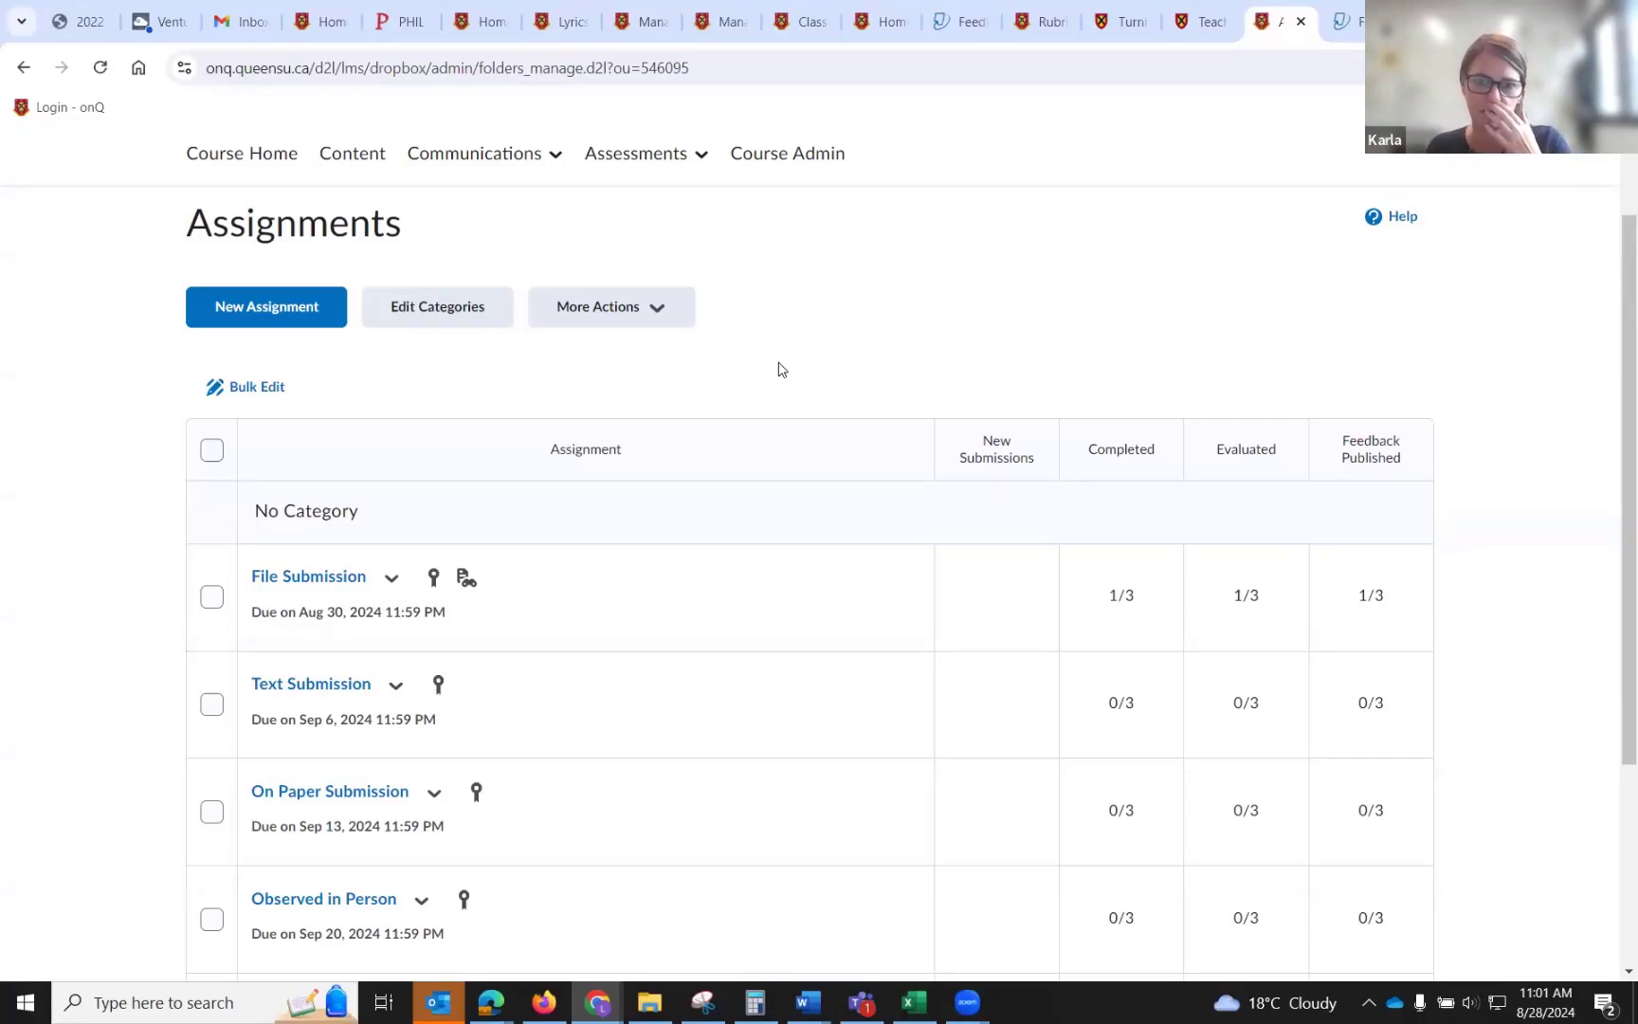
scroll(779, 368, "up", 2)
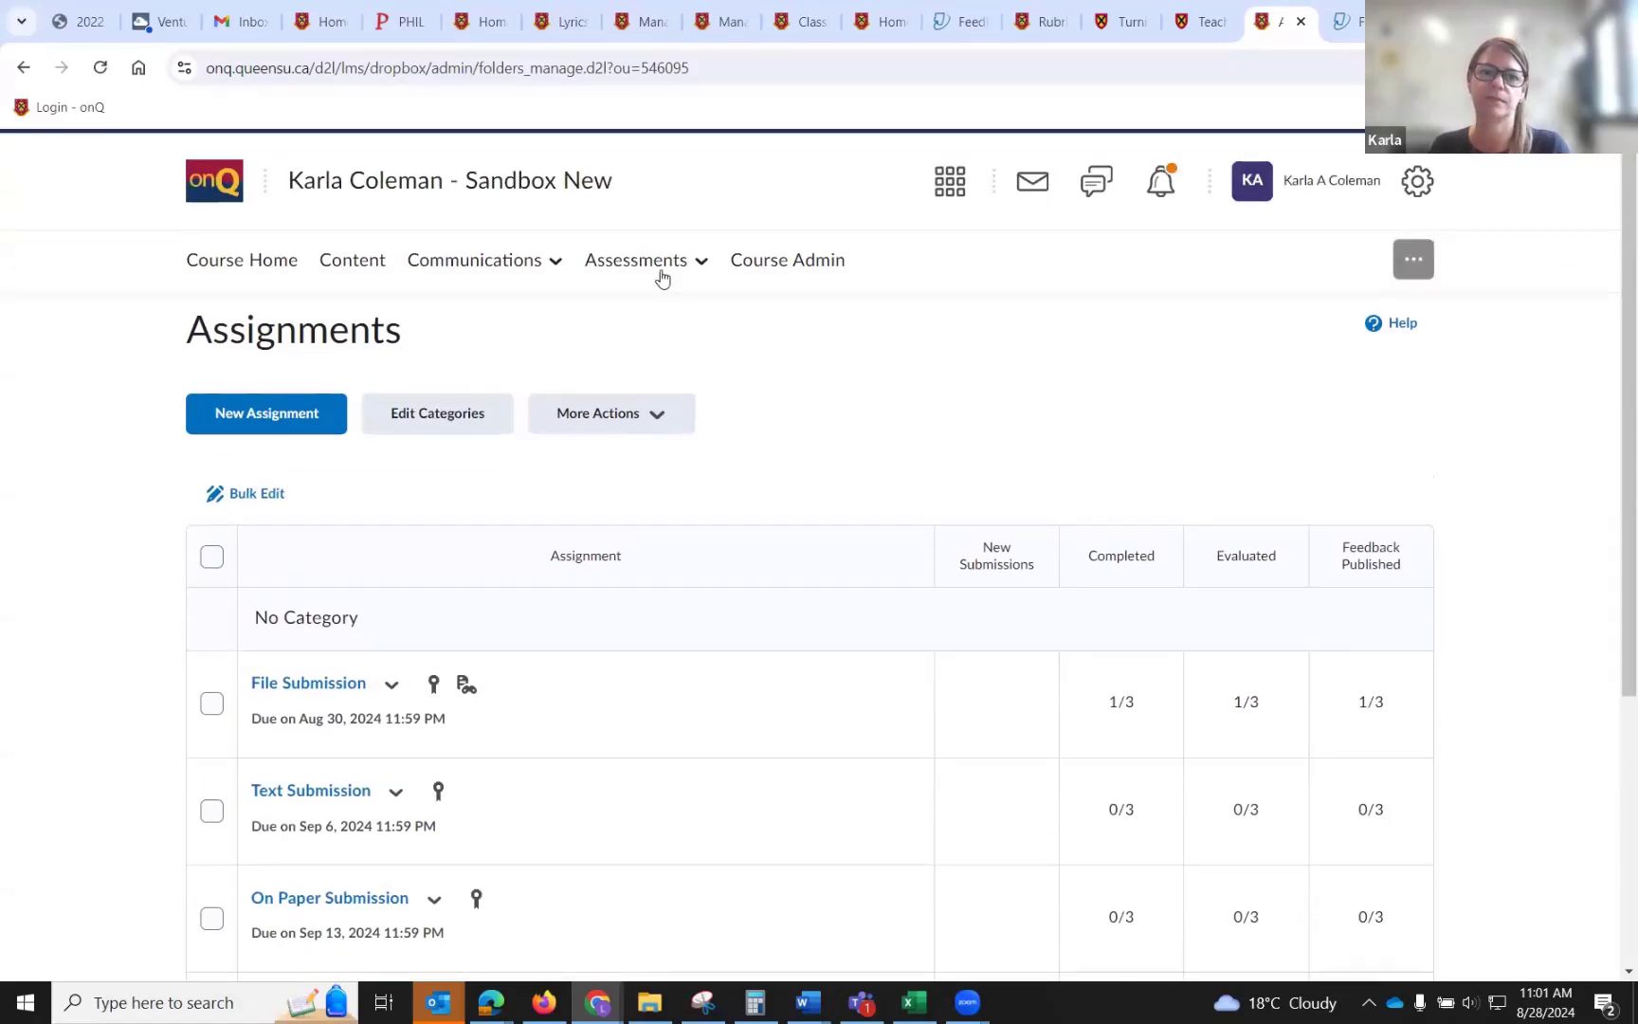
Open the Grades page and review the grade items' maximum points and weights.
left_click(661, 277)
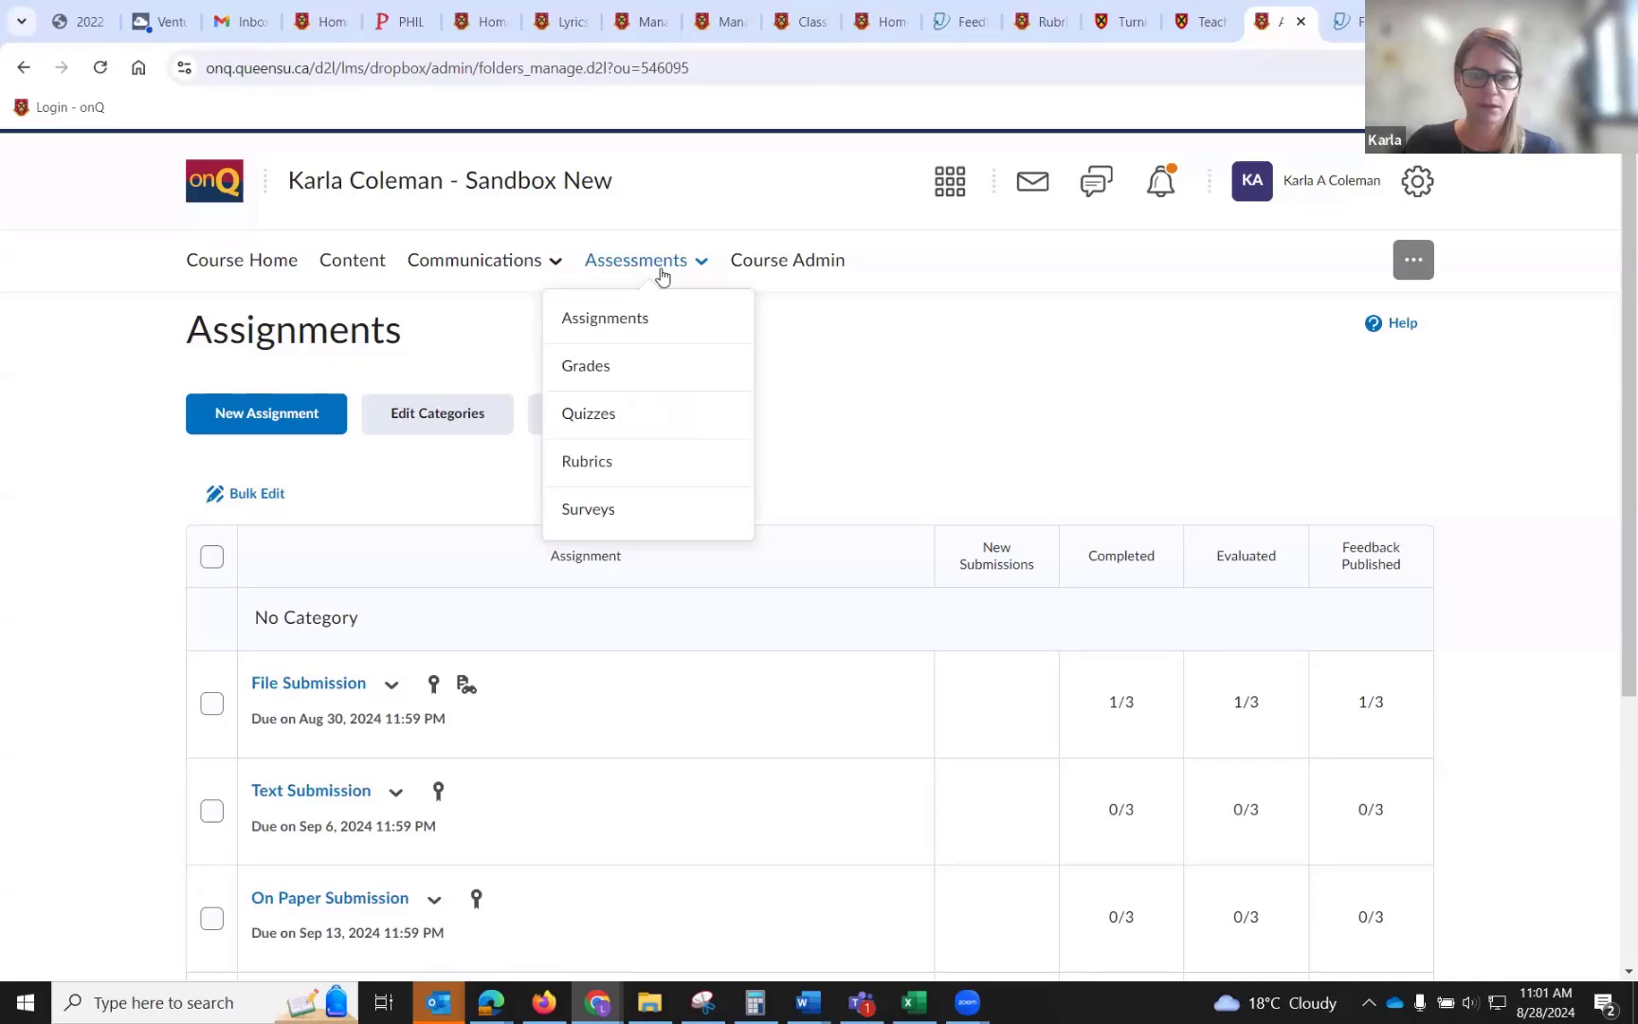
left_click(636, 378)
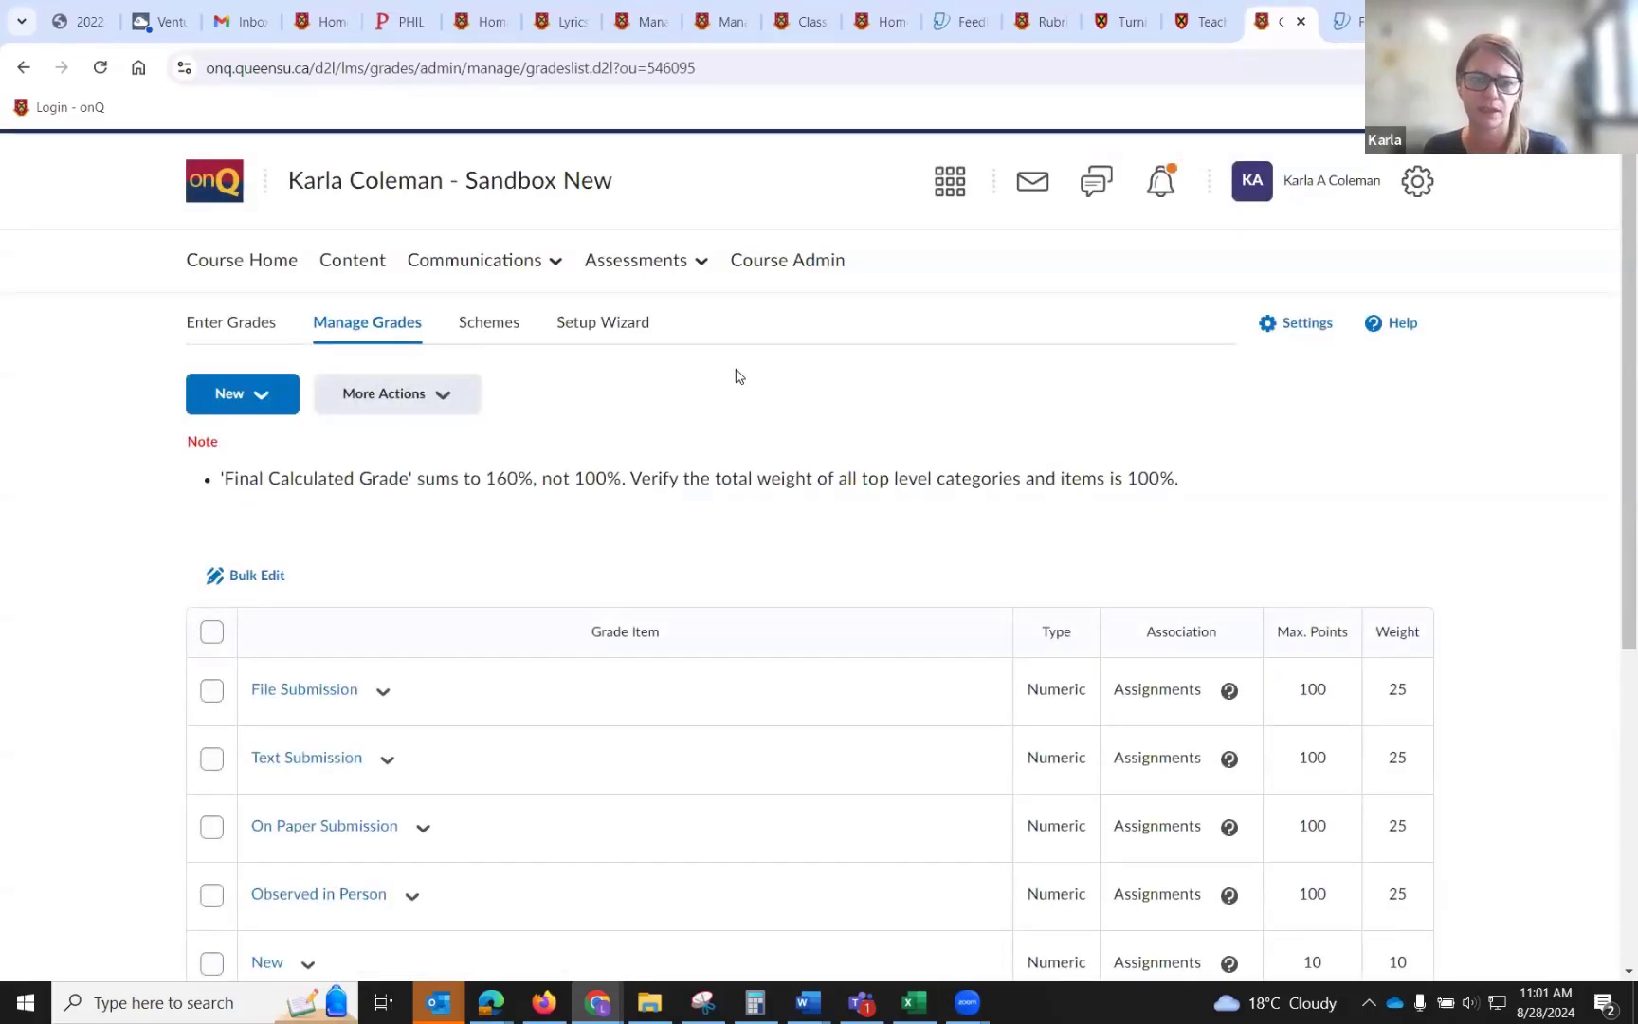
scroll(740, 376, "down", 1)
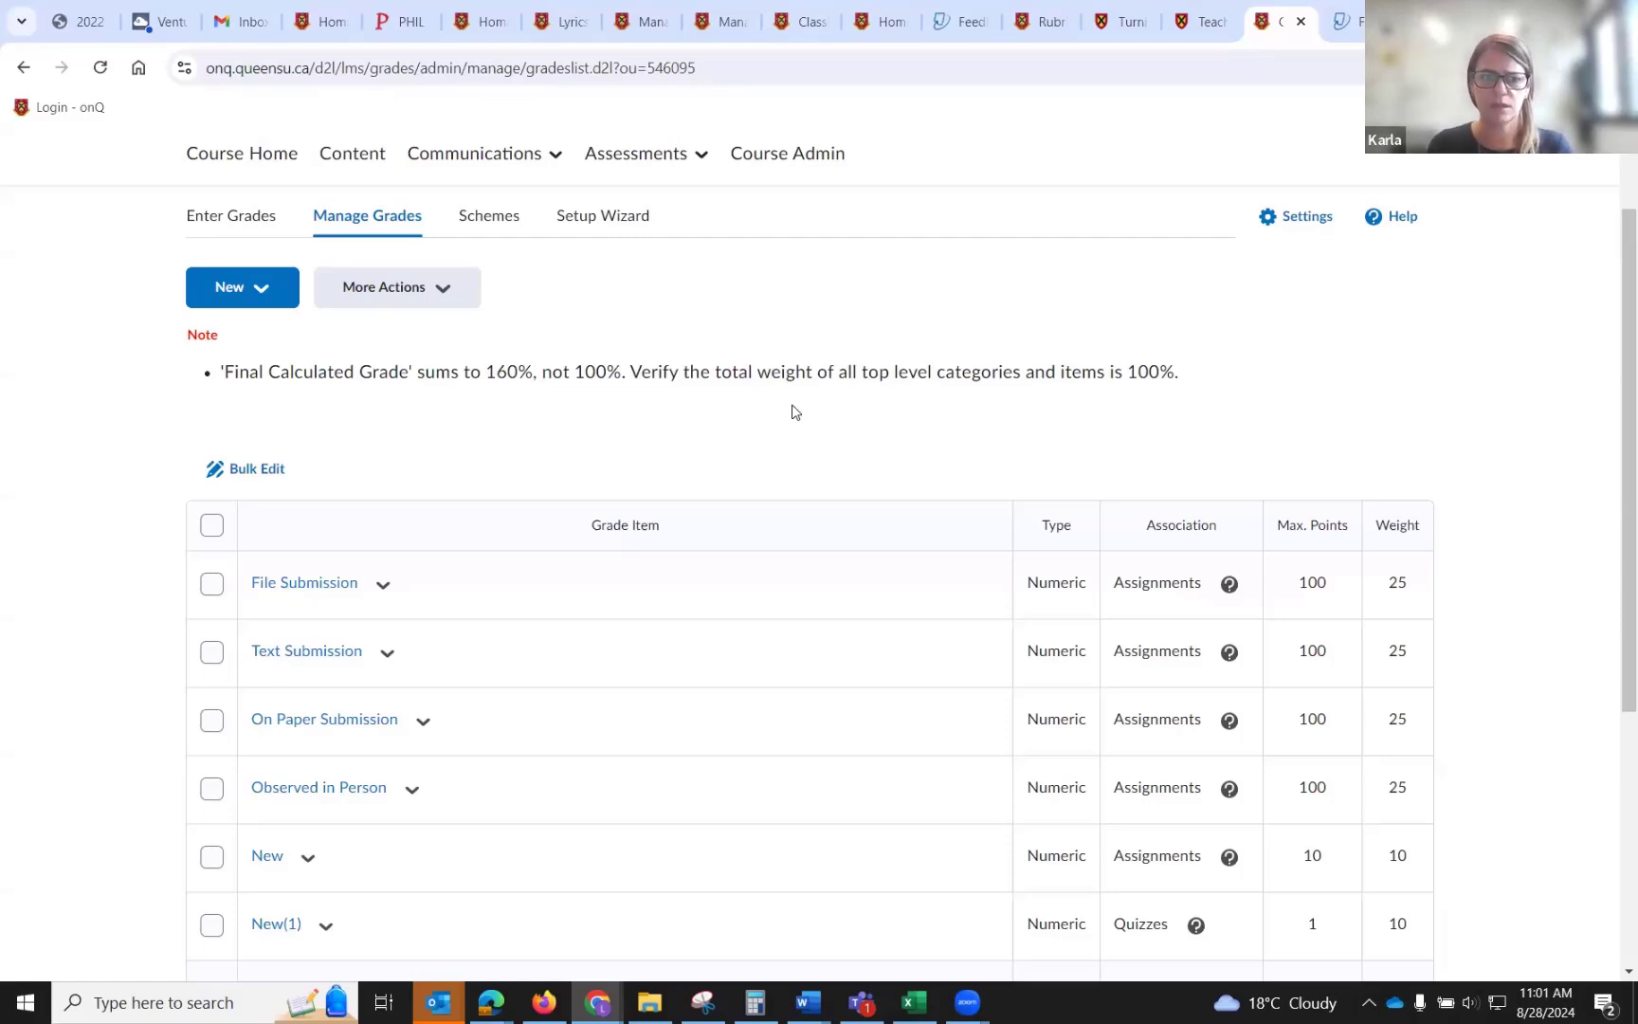
scroll(505, 390, "down", 1)
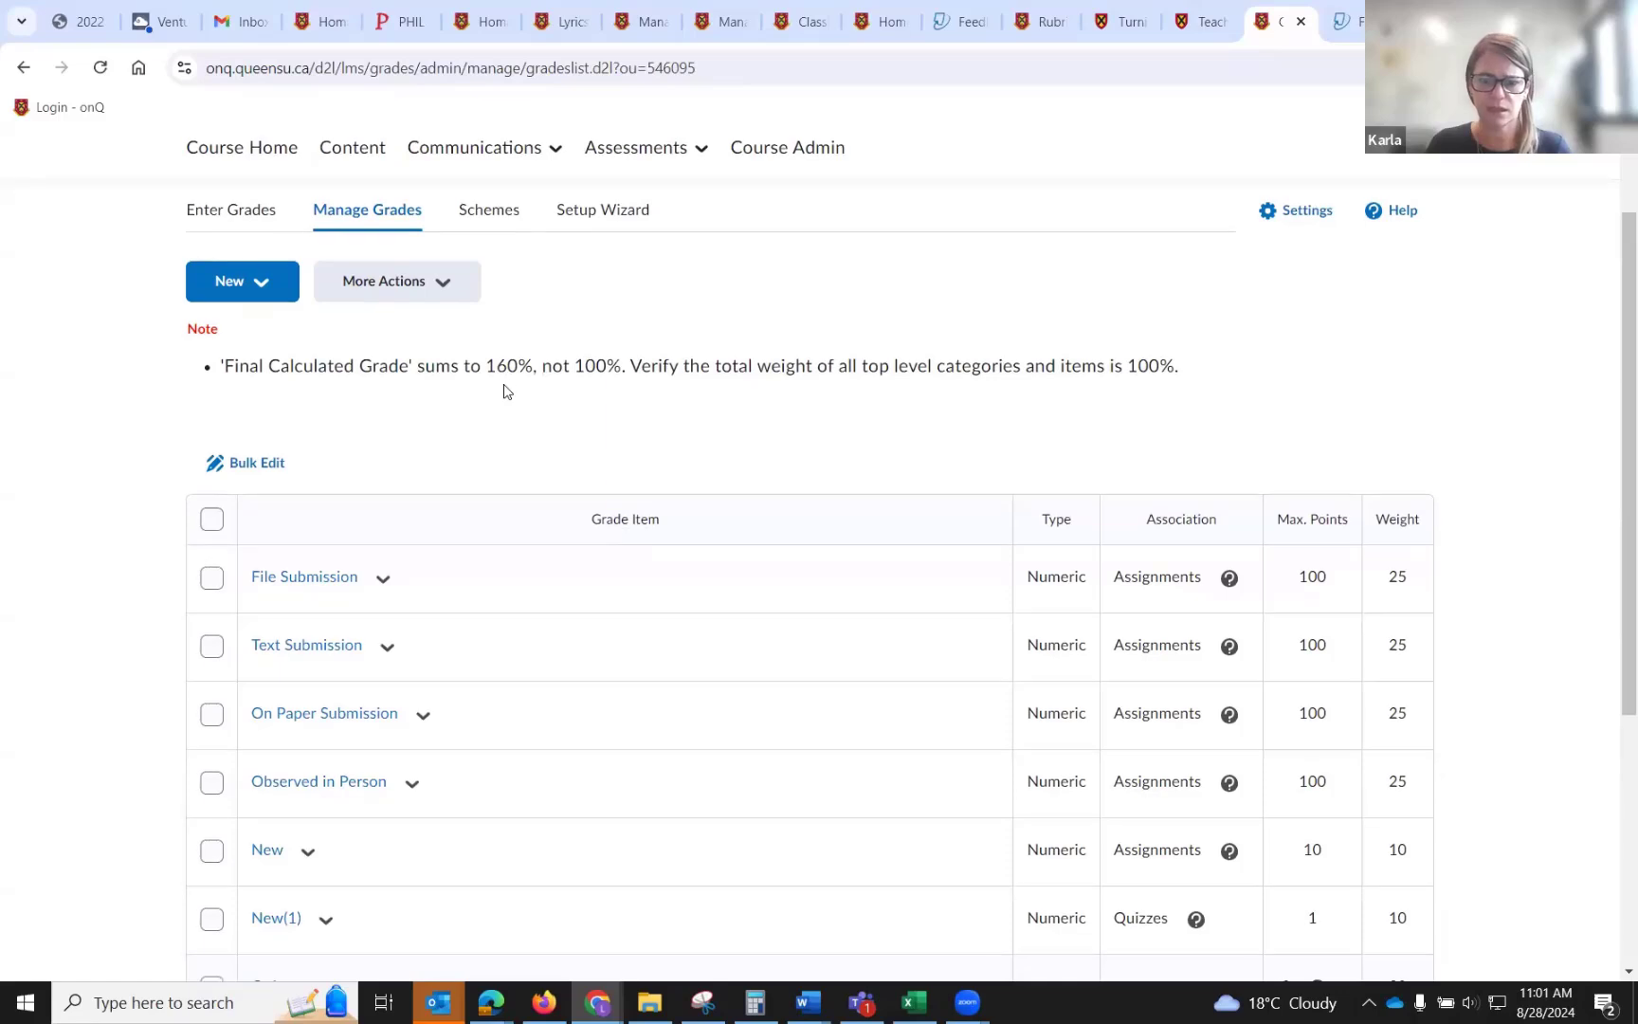
scroll(505, 390, "down", 2)
scroll(505, 390, "down", 1)
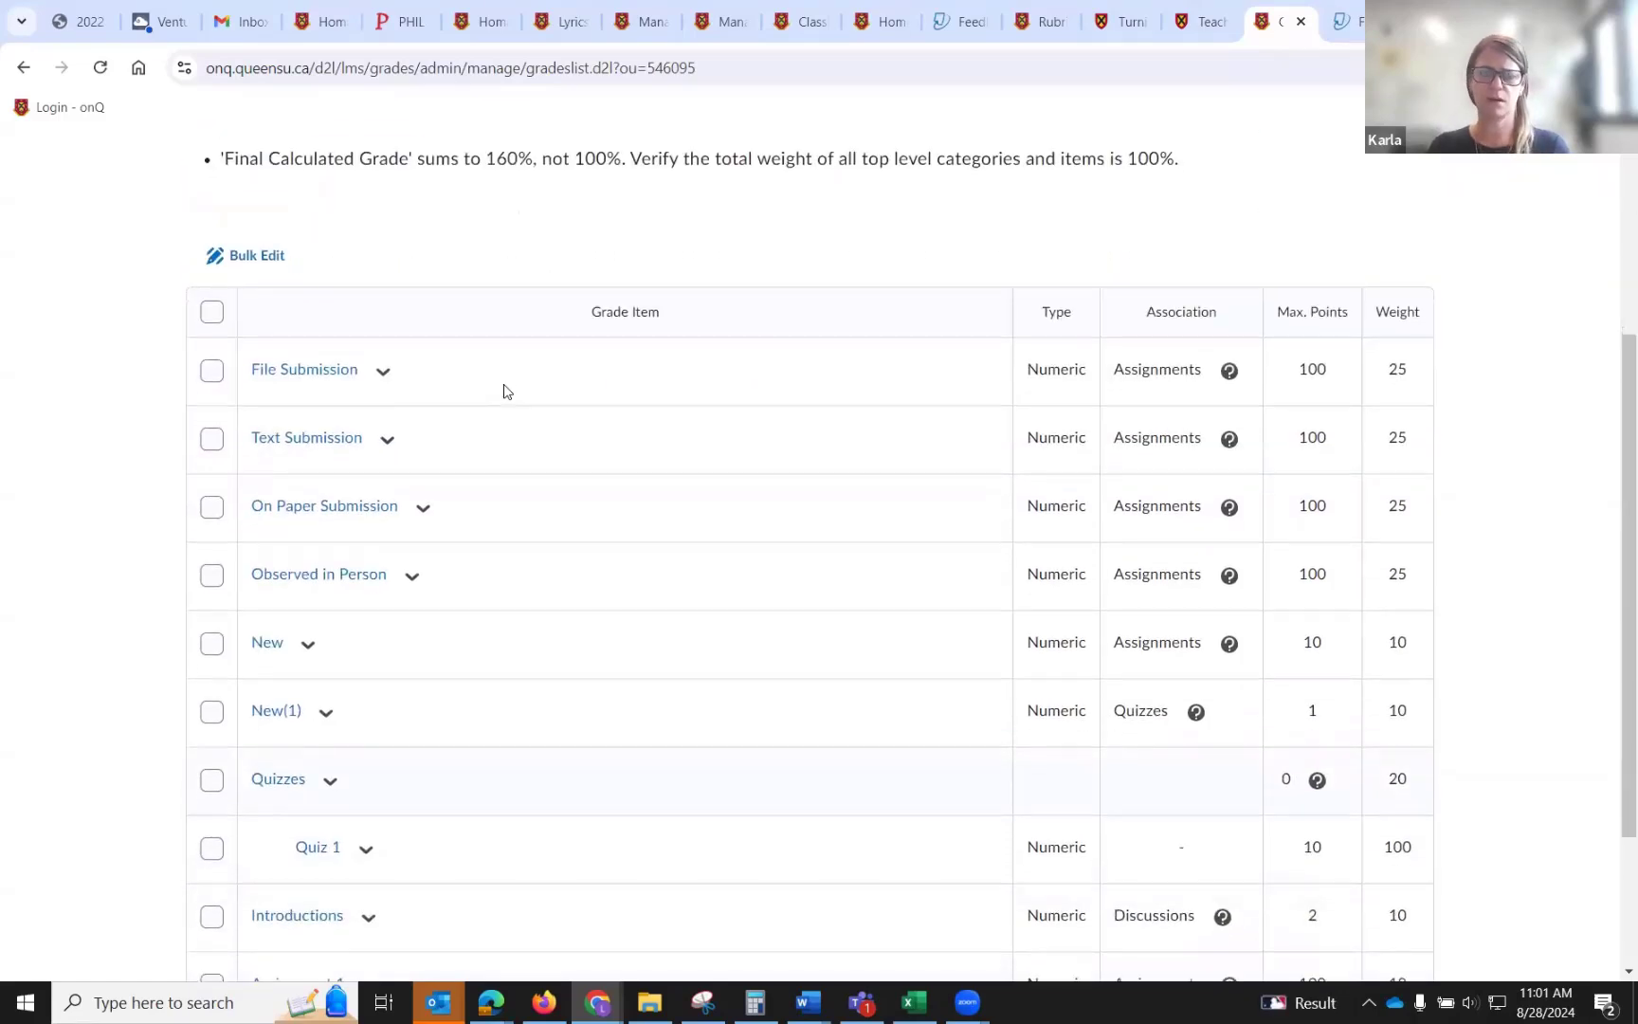
scroll(505, 390, "up", 2)
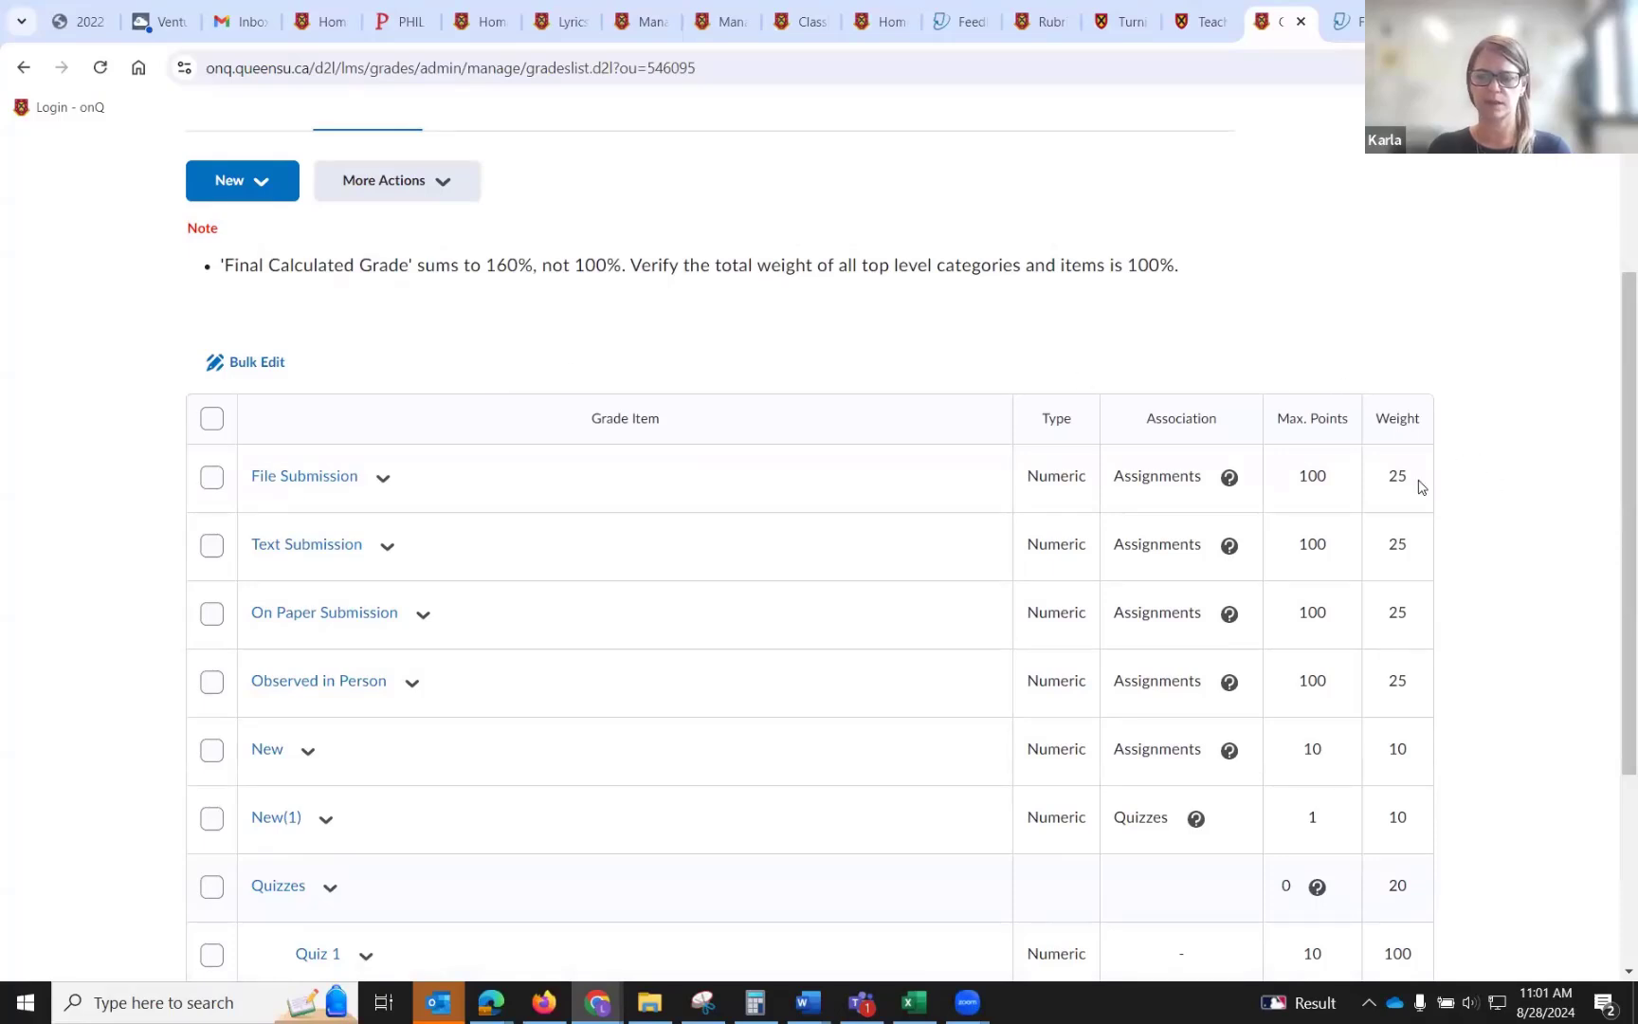
scroll(1421, 486, "down", 2)
scroll(1421, 487, "down", 1)
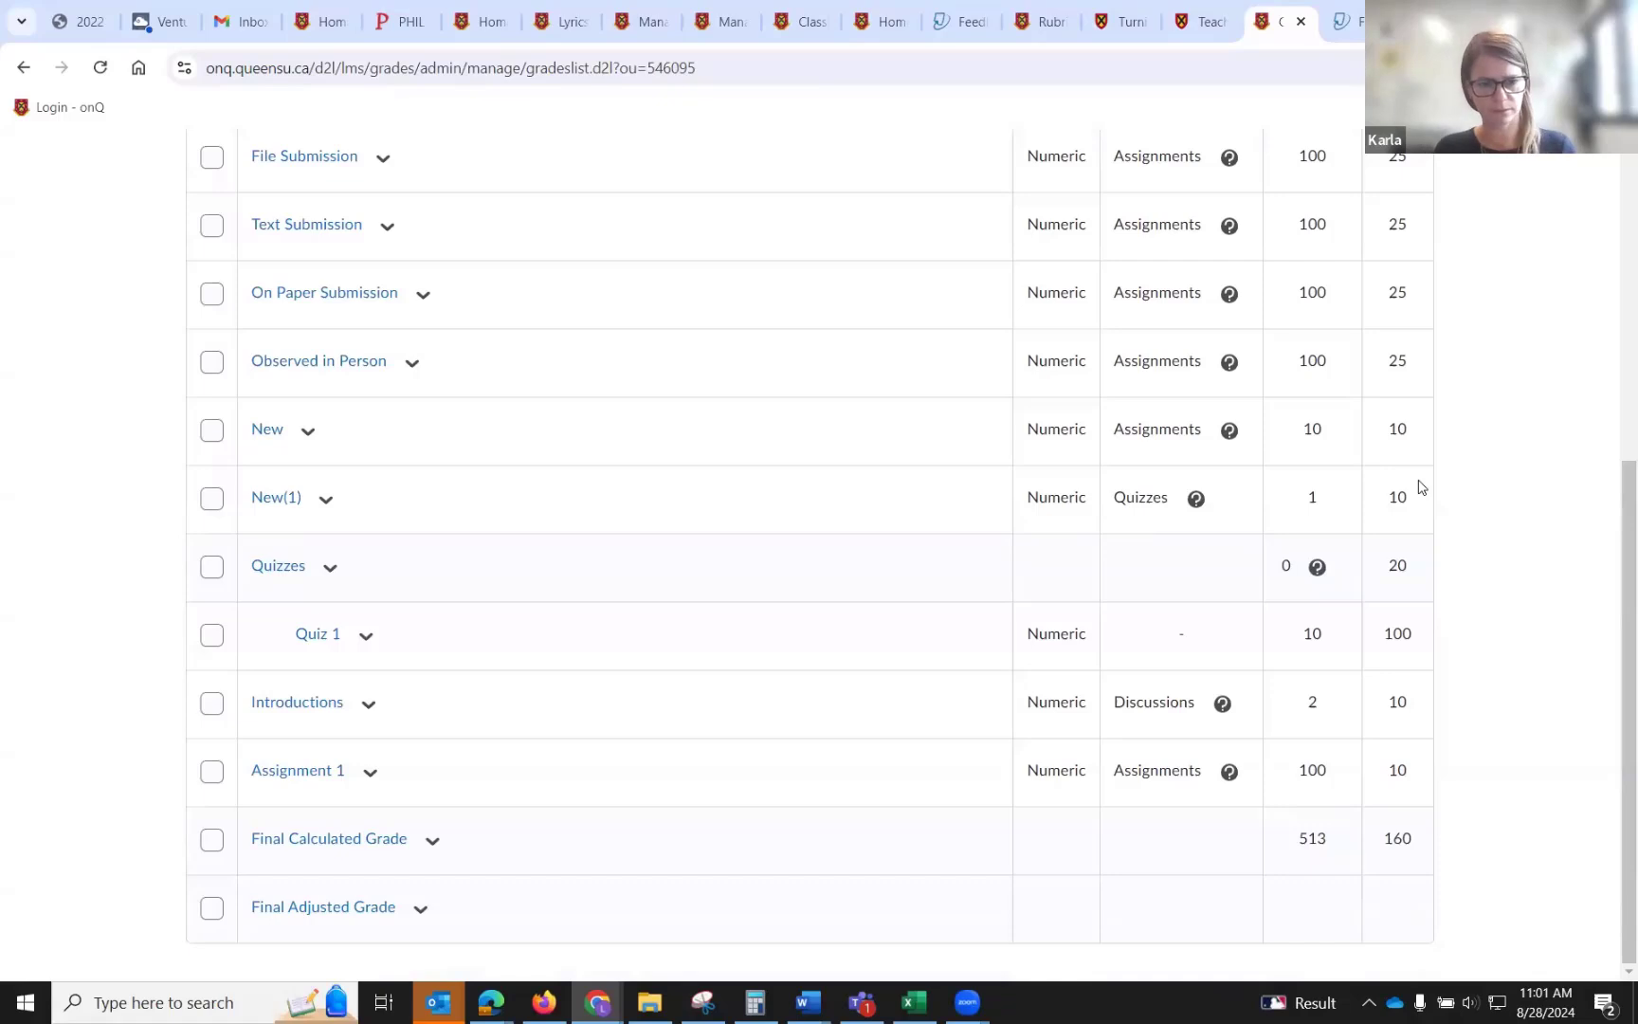
scroll(1421, 487, "up", 4)
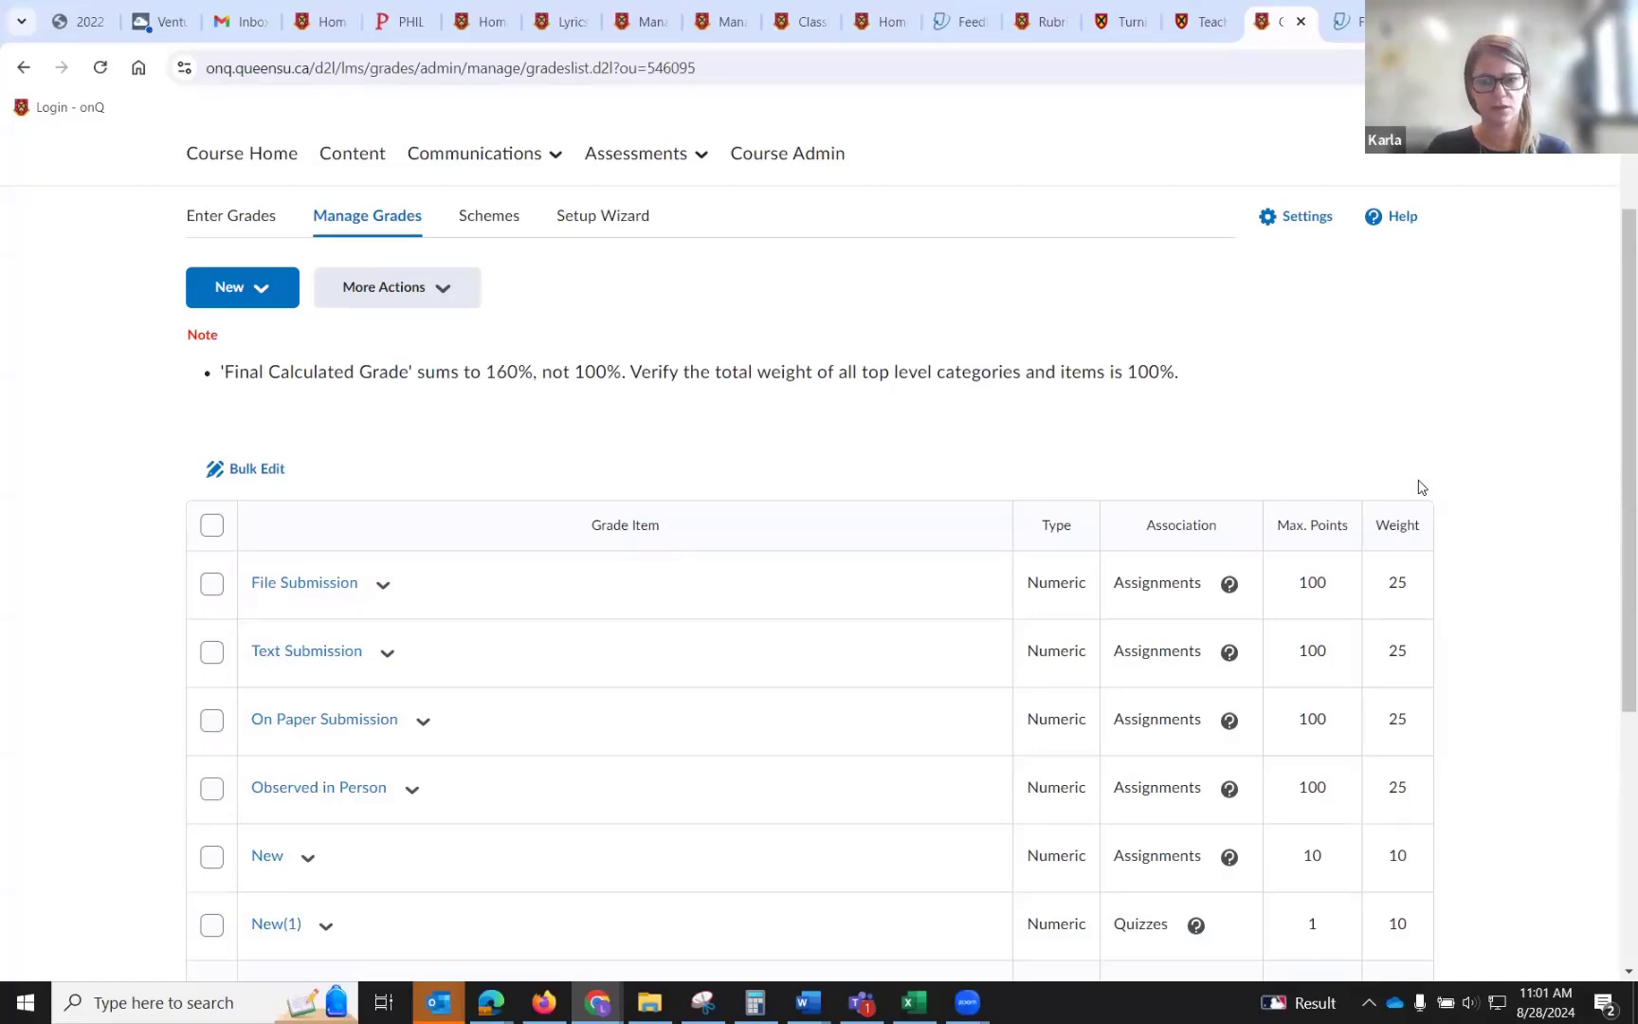
Start creating a new Numeric grade item in the gradebook.
left_click(286, 290)
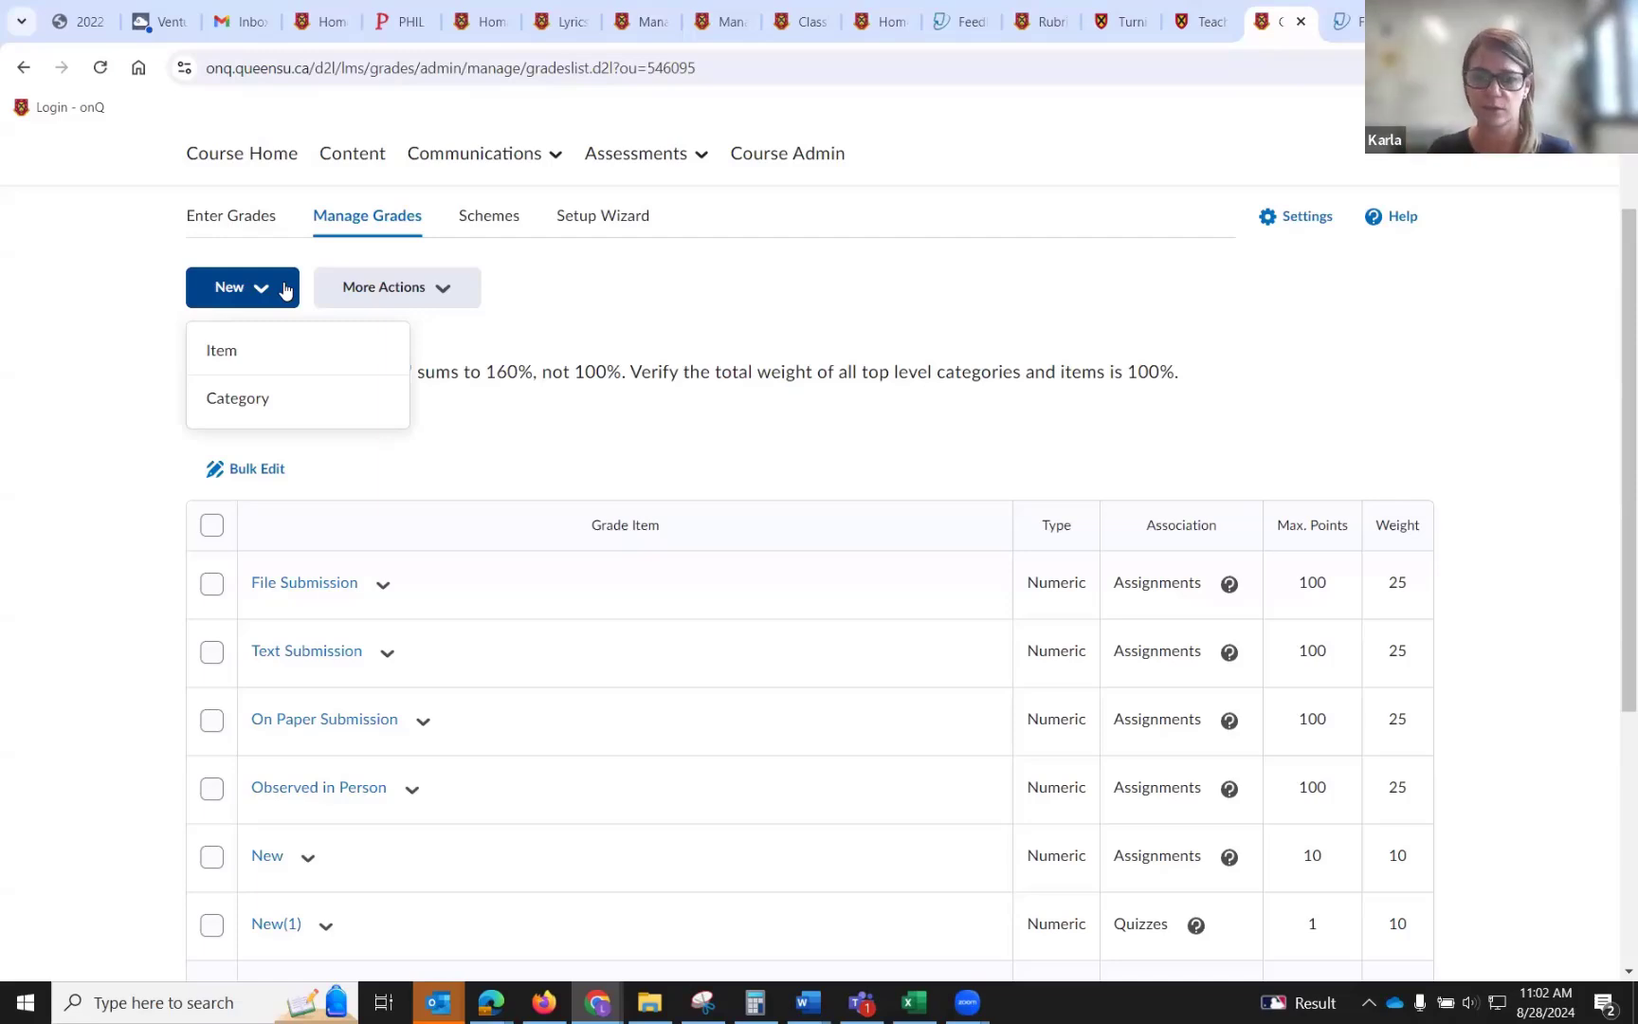
scroll(33, 512, "down", 3)
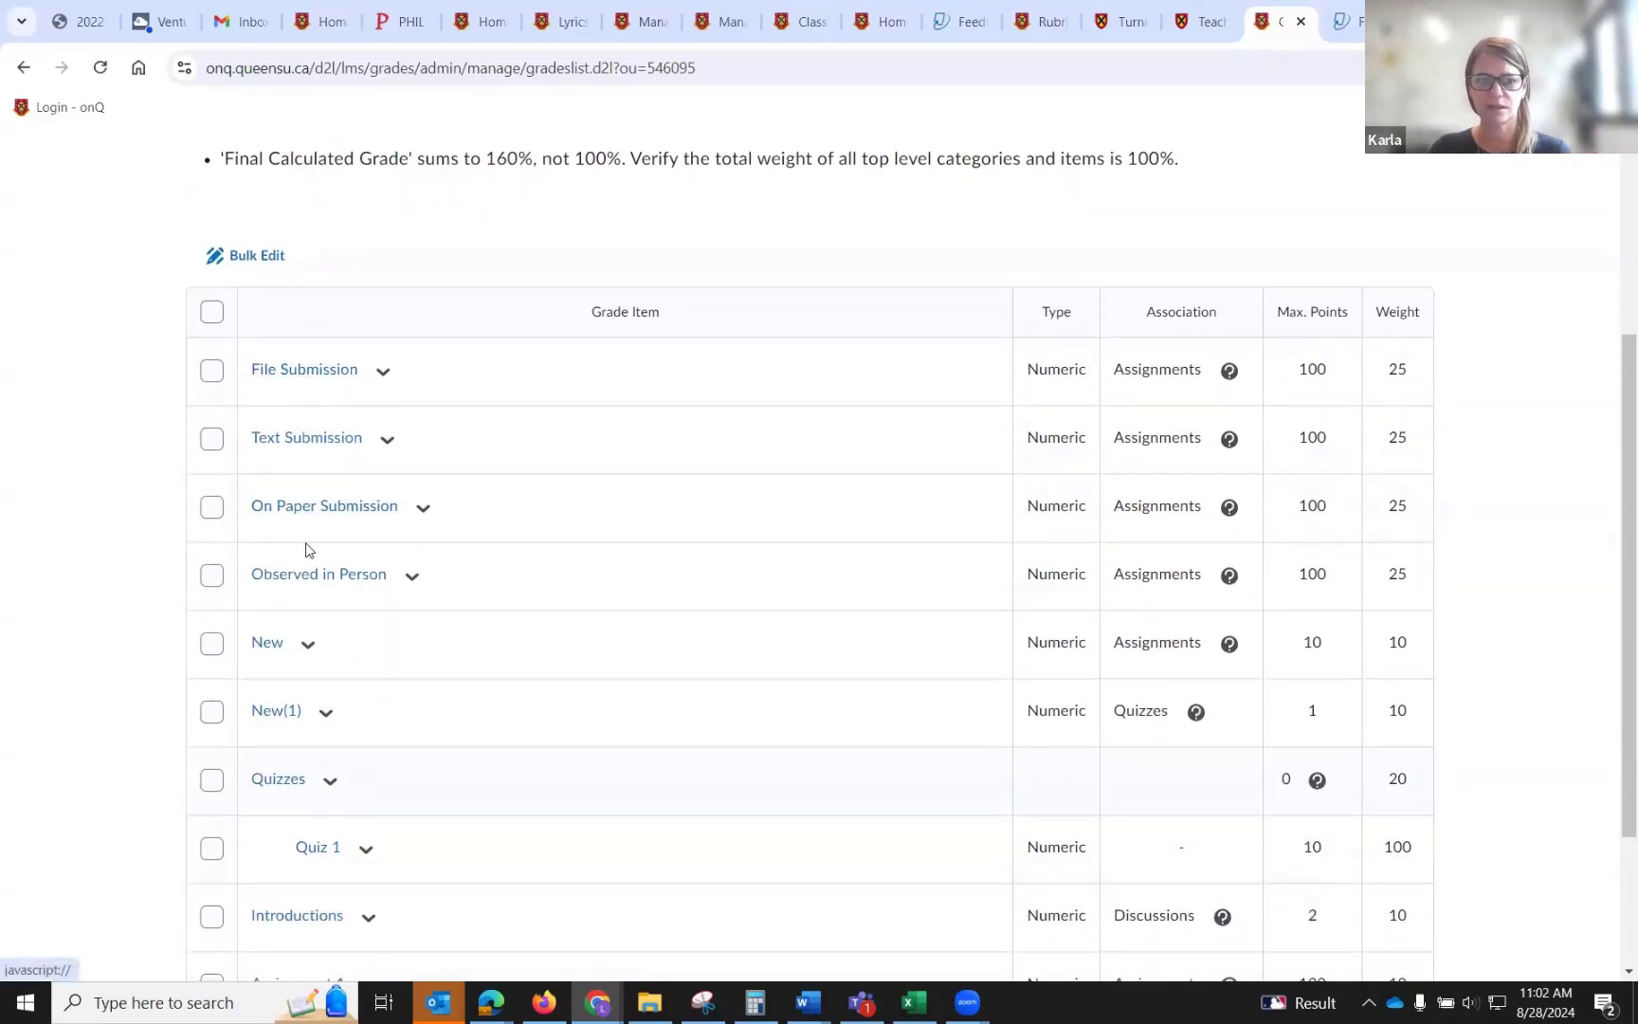
scroll(311, 573, "down", 1)
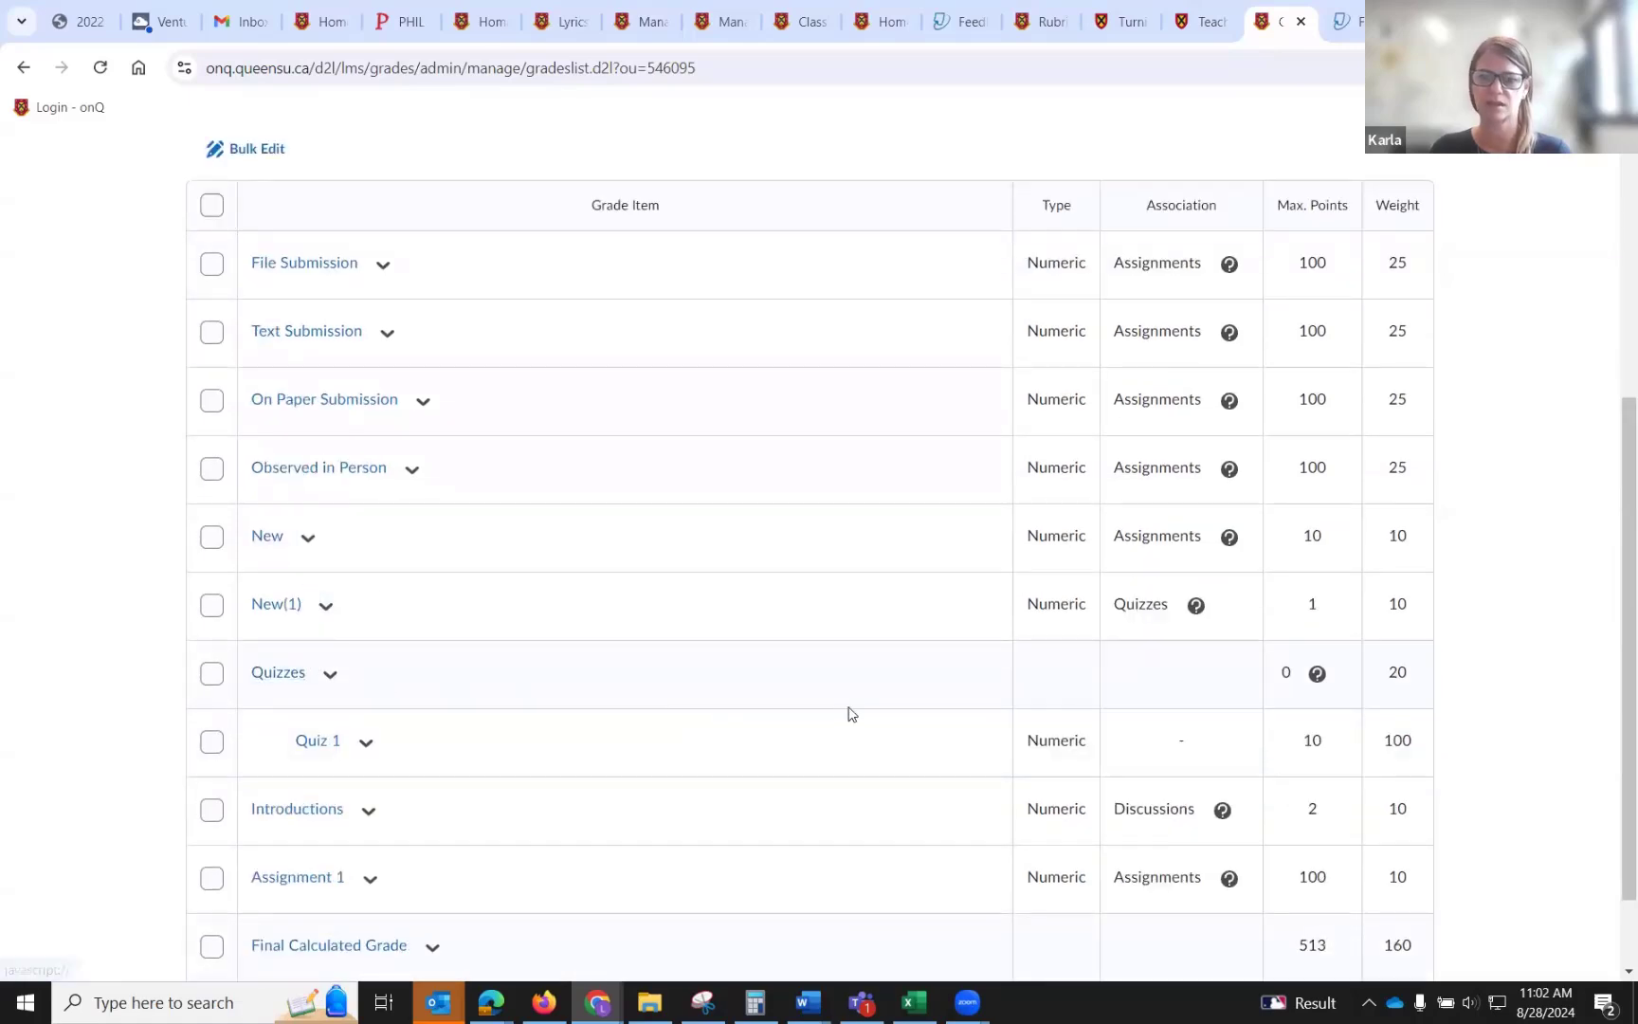
scroll(664, 684, "down", 1)
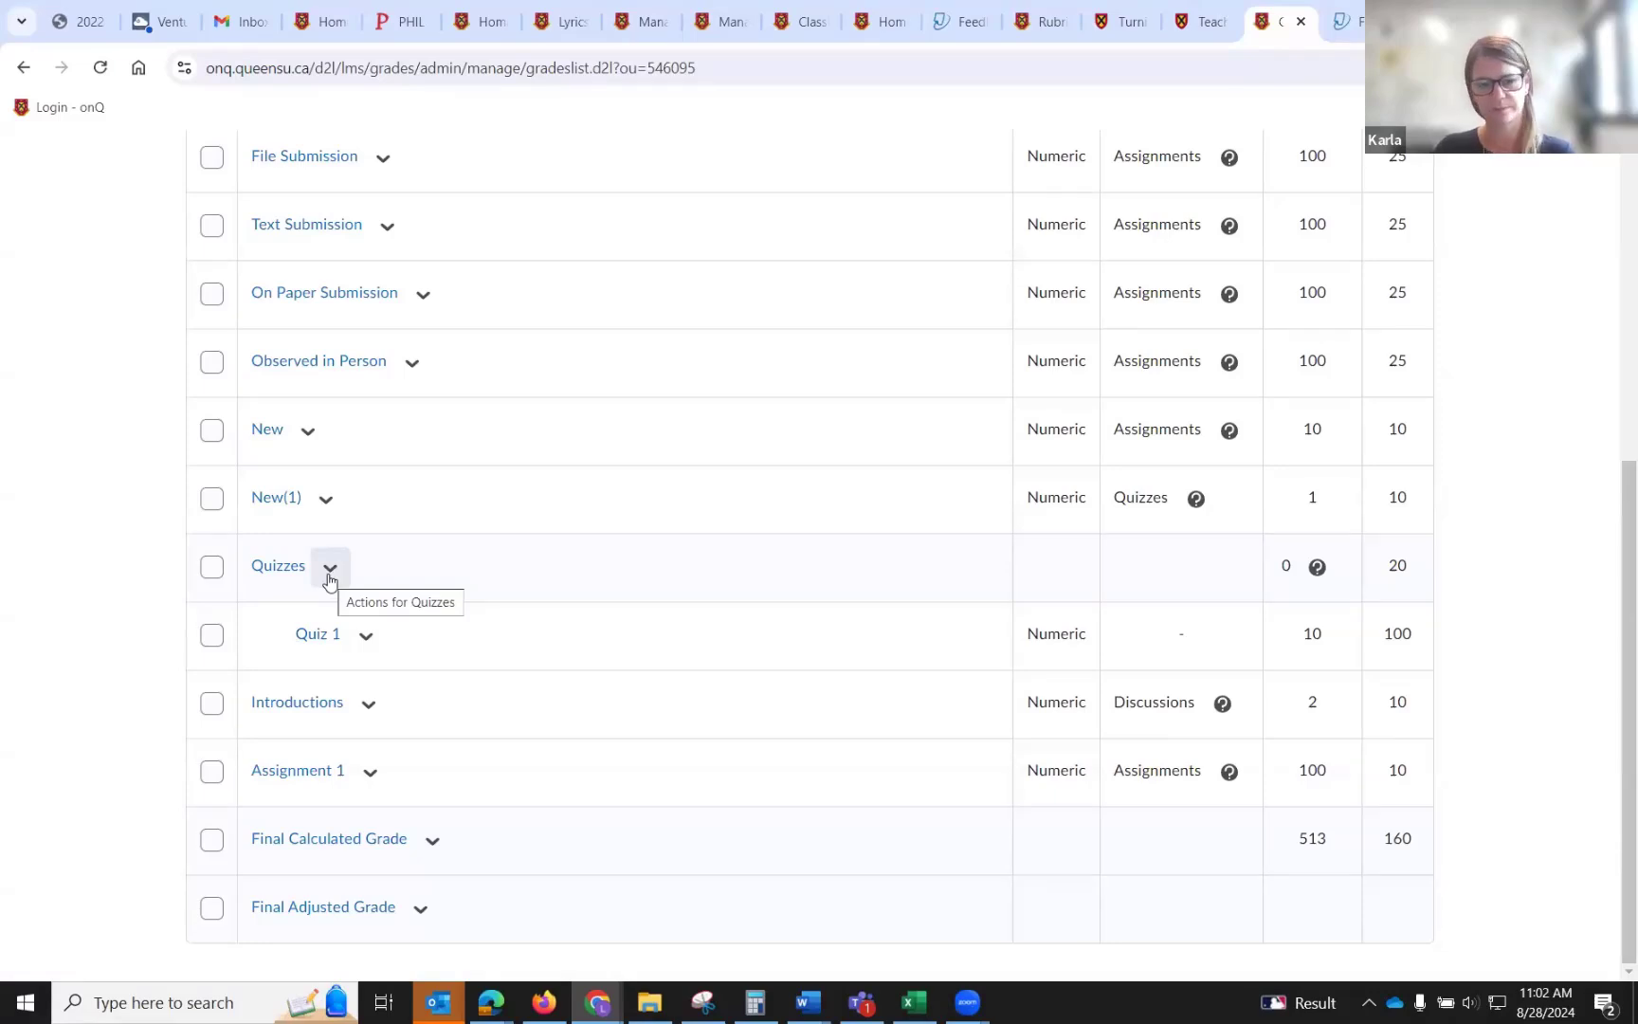
scroll(329, 580, "up", 5)
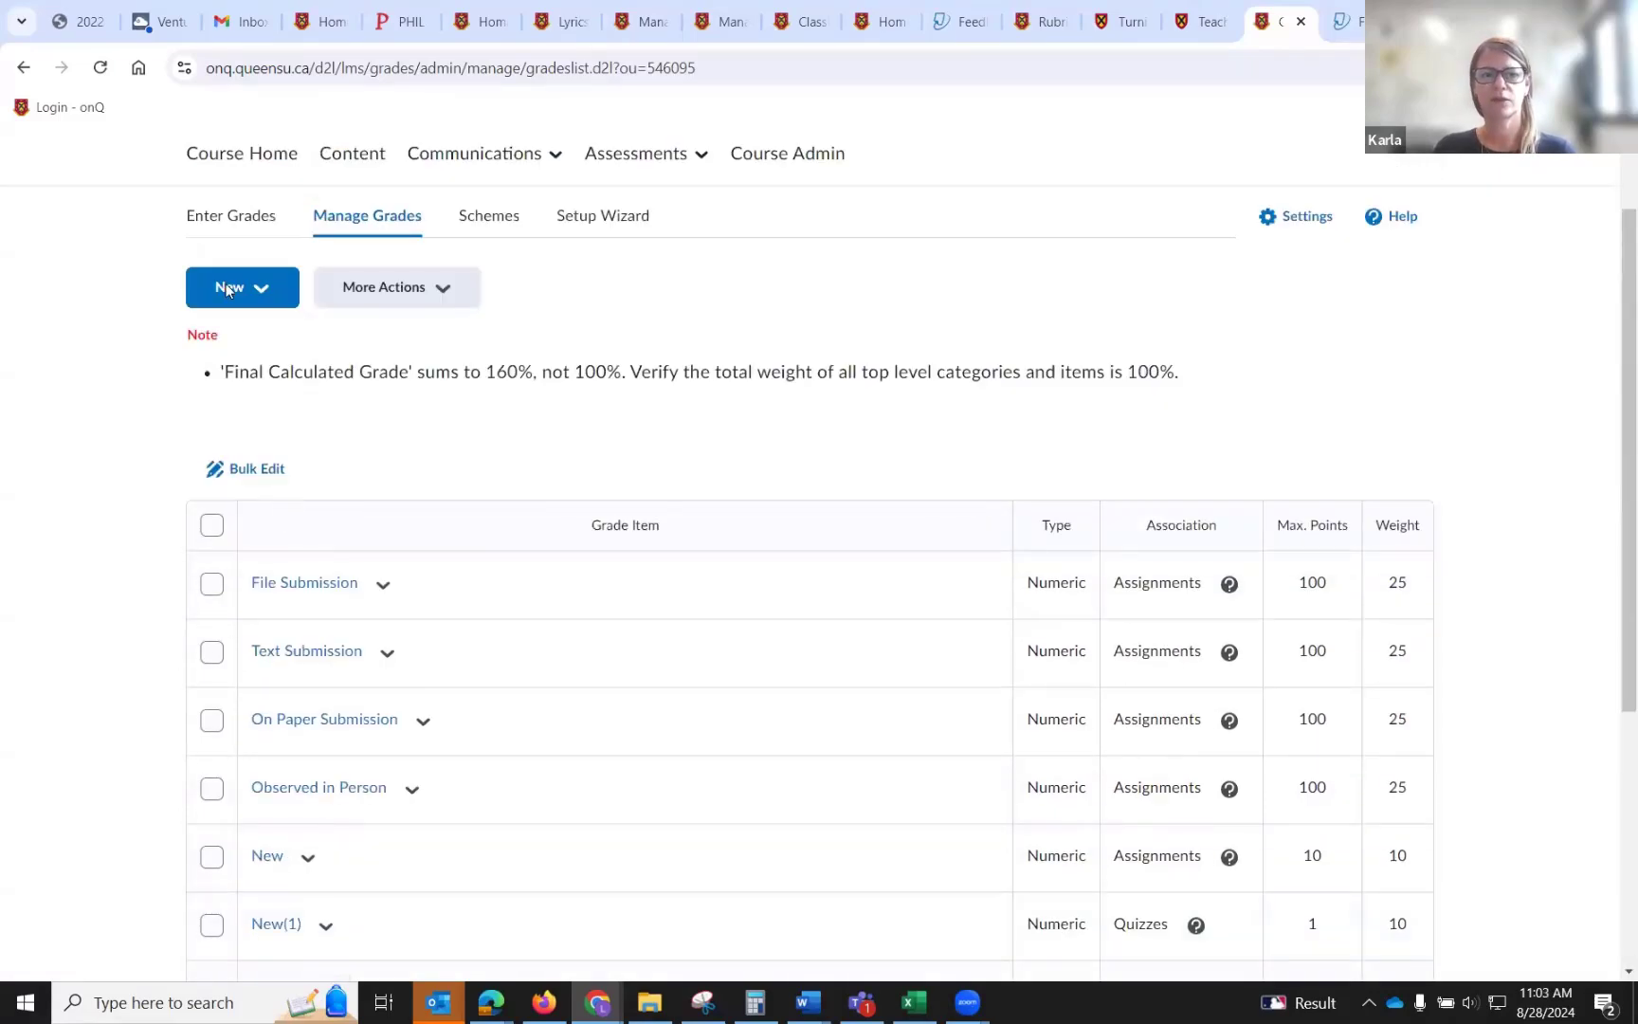
left_click(228, 286)
left_click(234, 349)
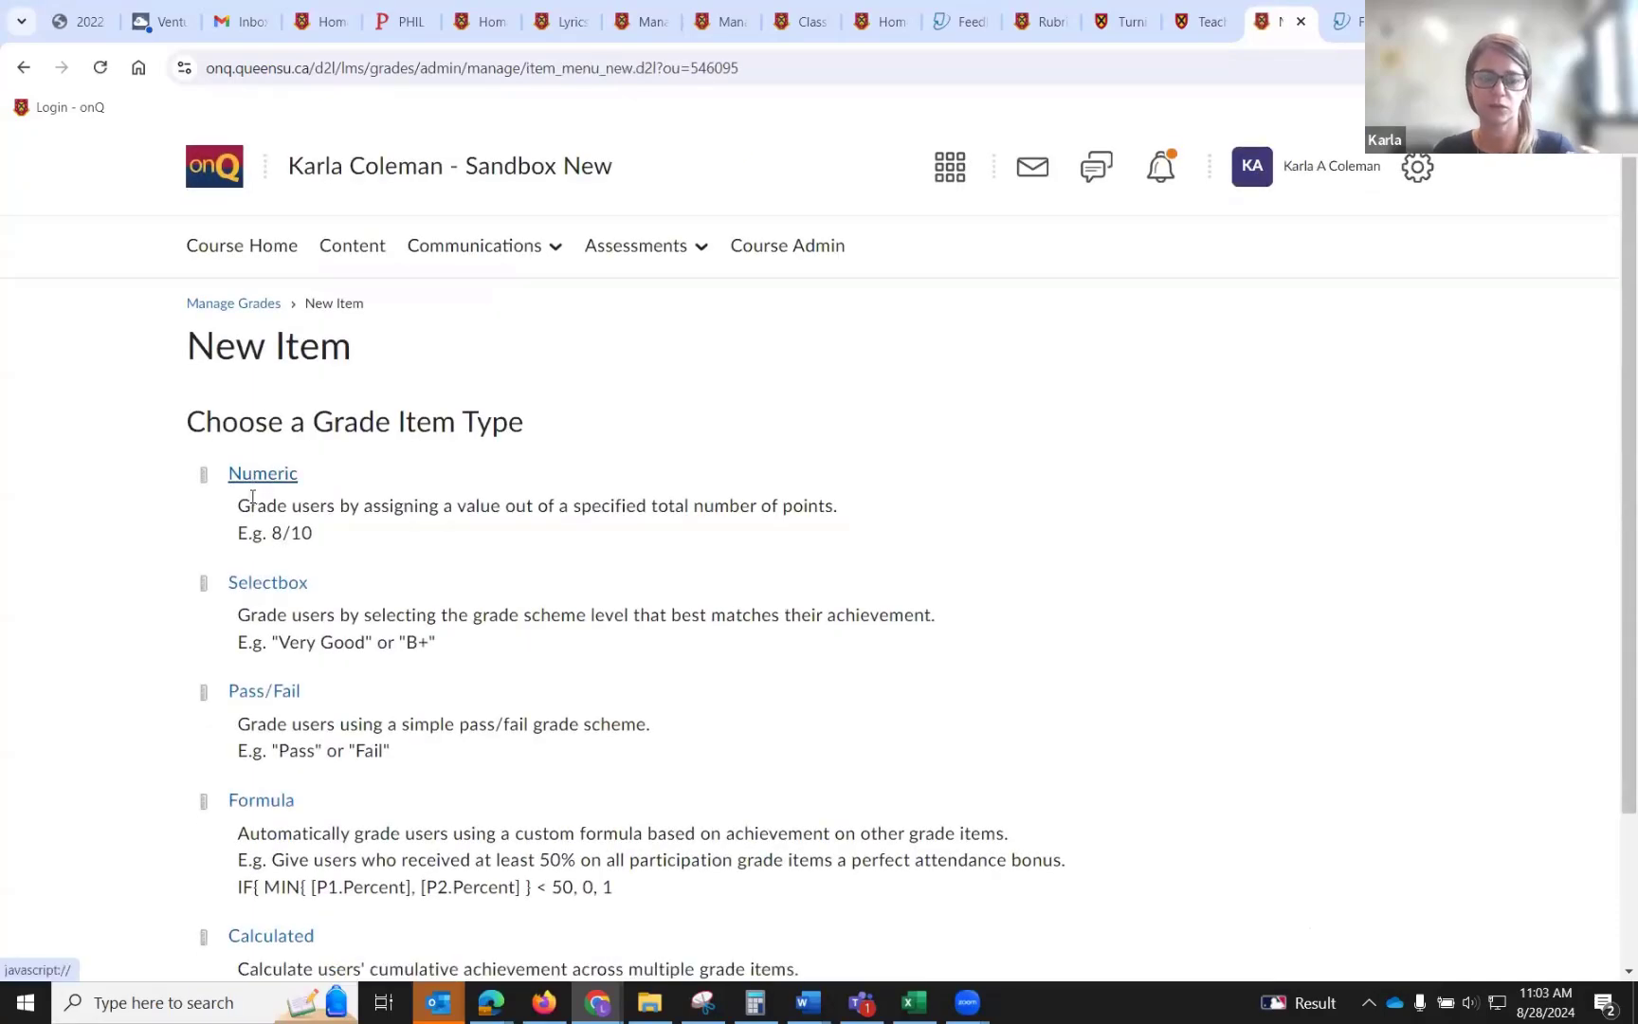
scroll(253, 492, "down", 1)
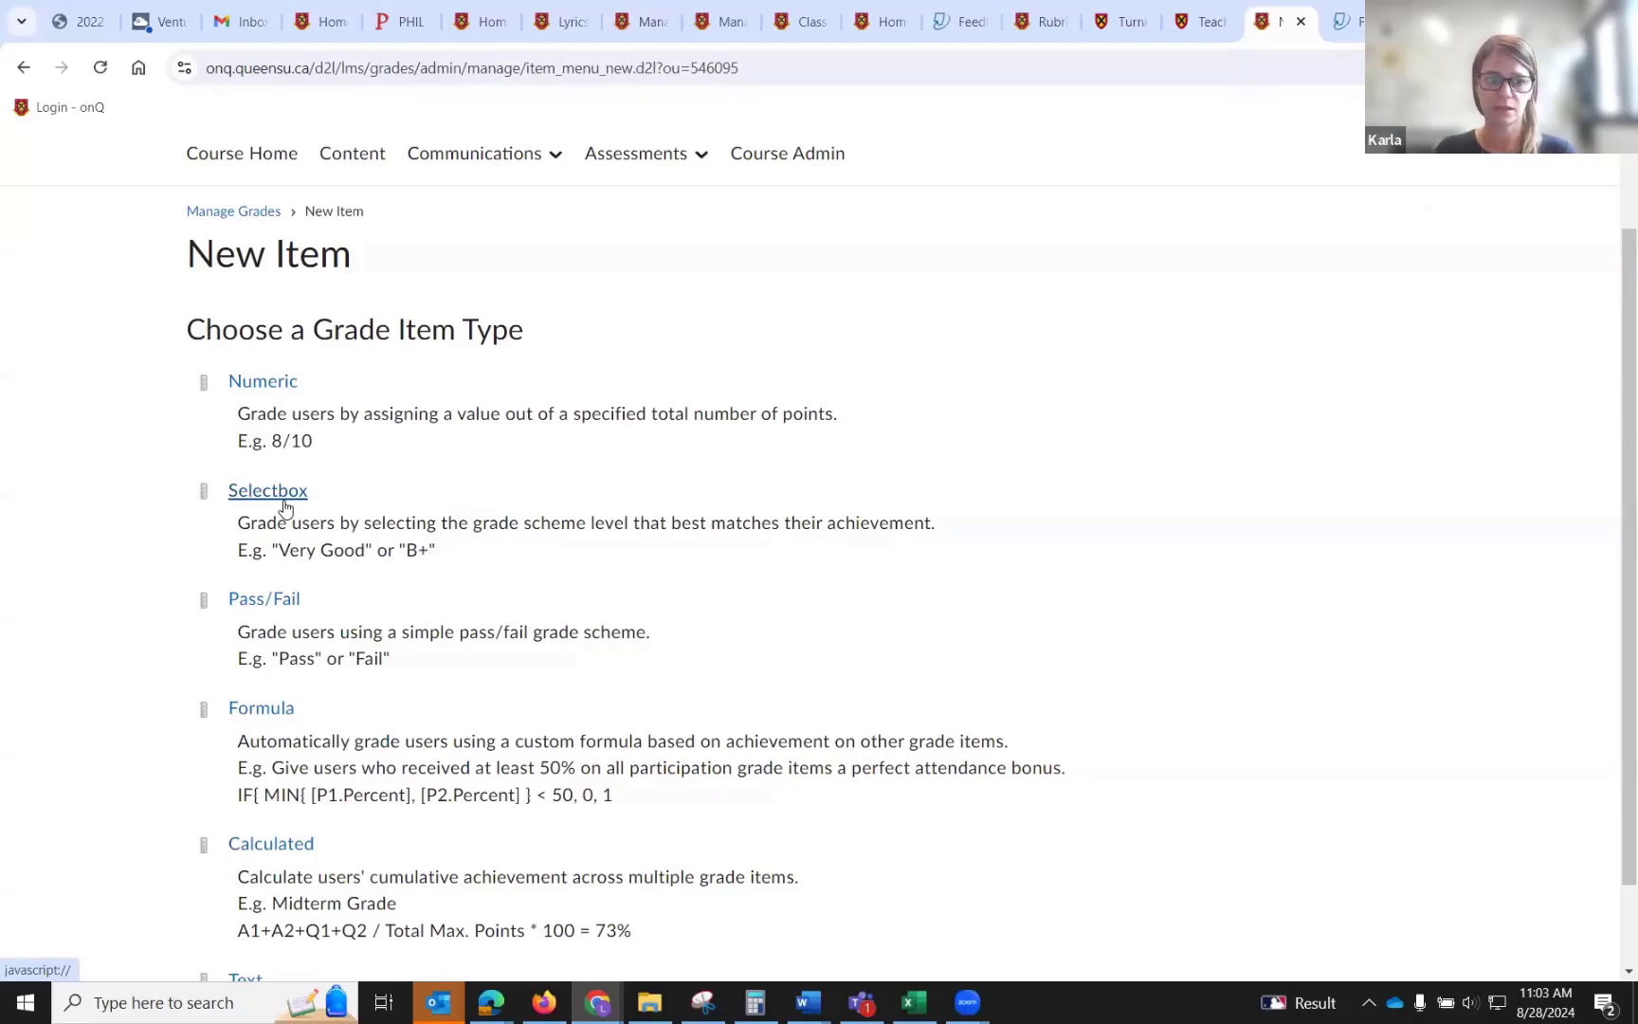
left_click(262, 382)
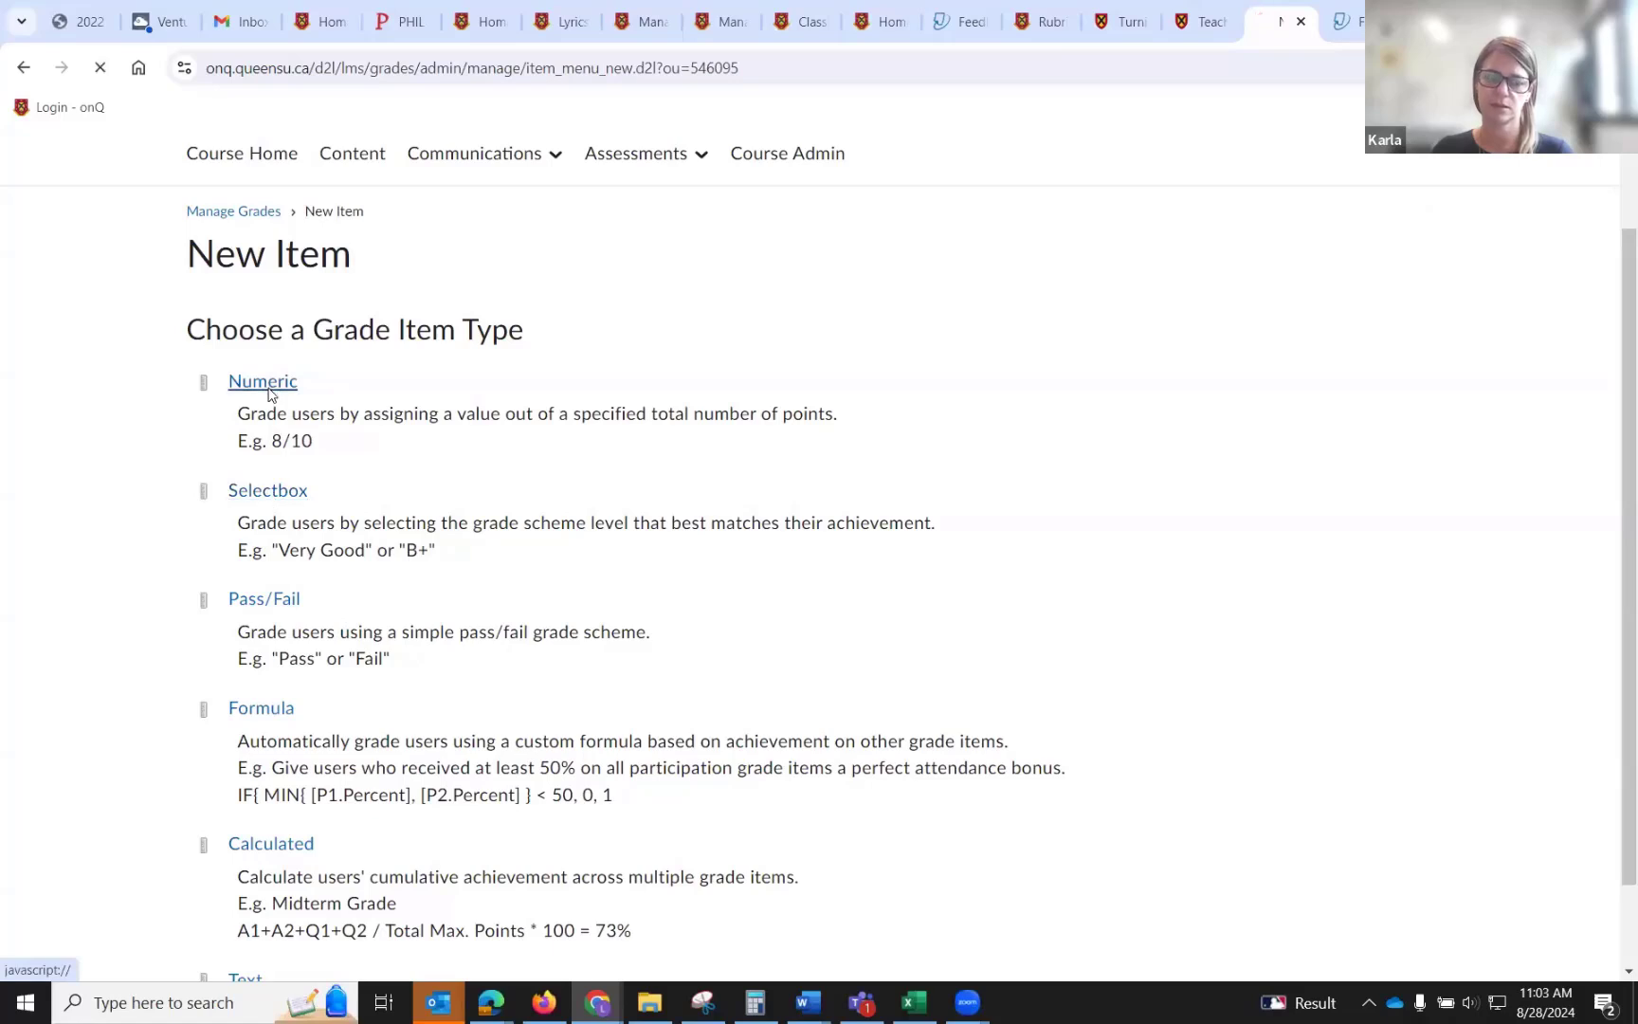
Name the new numeric grade item Assignment 2.
scroll(269, 399, "down", 3)
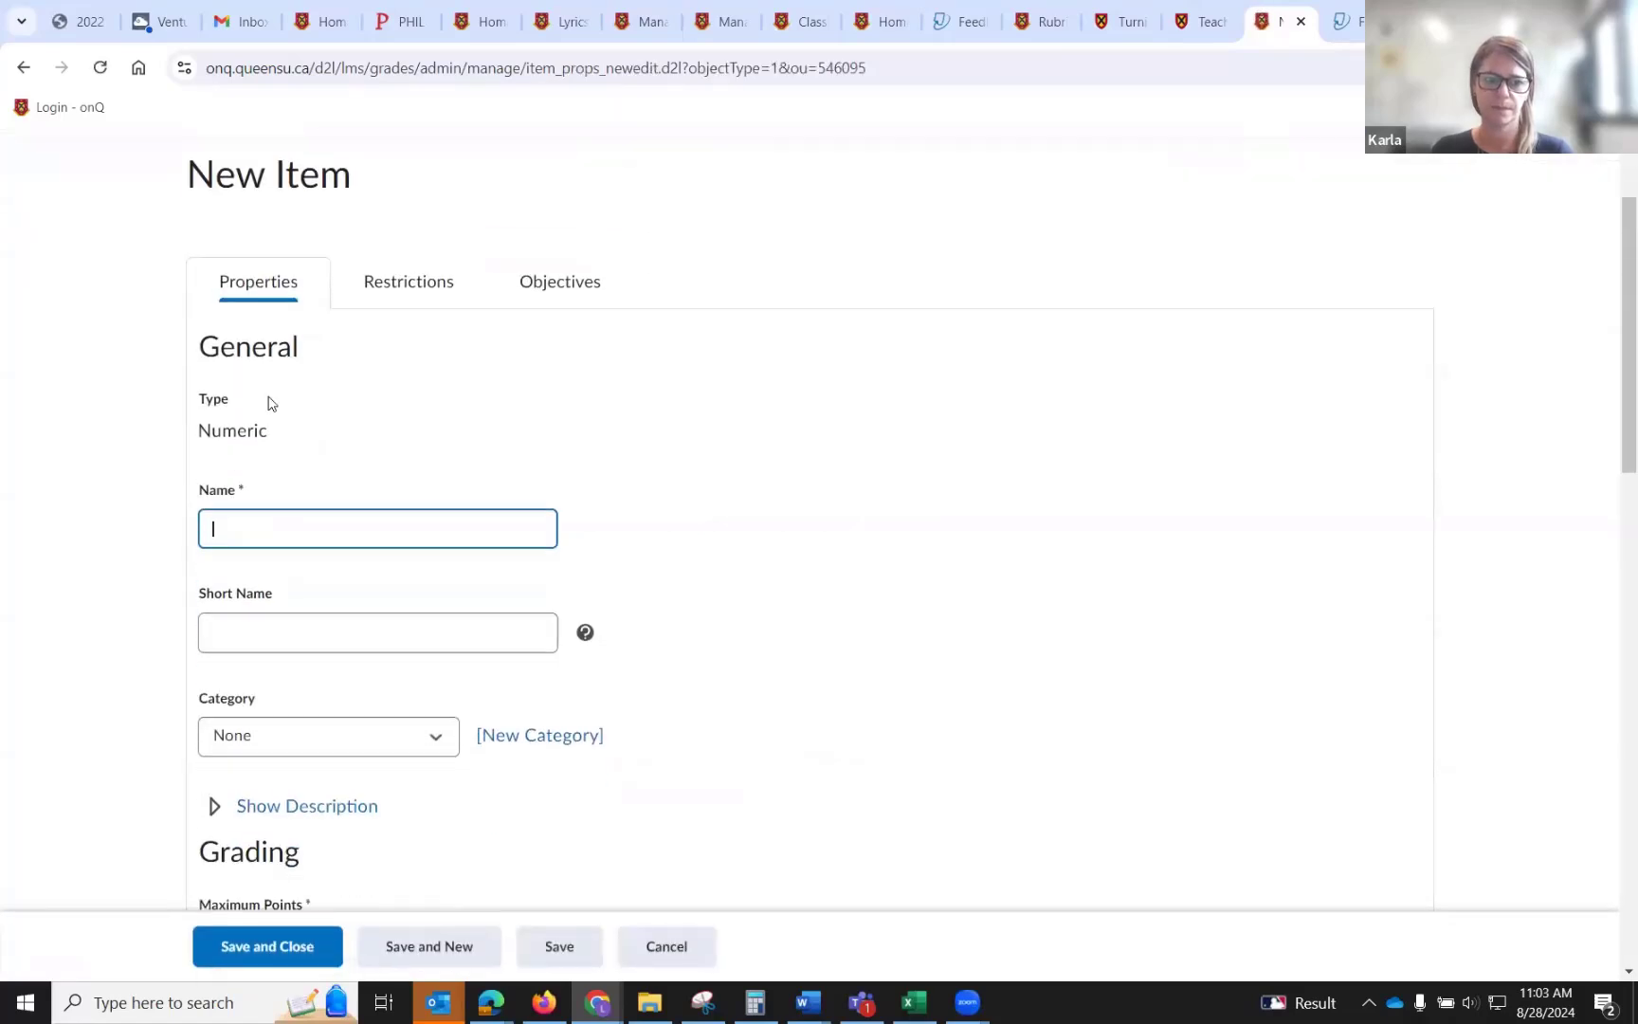
type("Assi")
type("gnment")
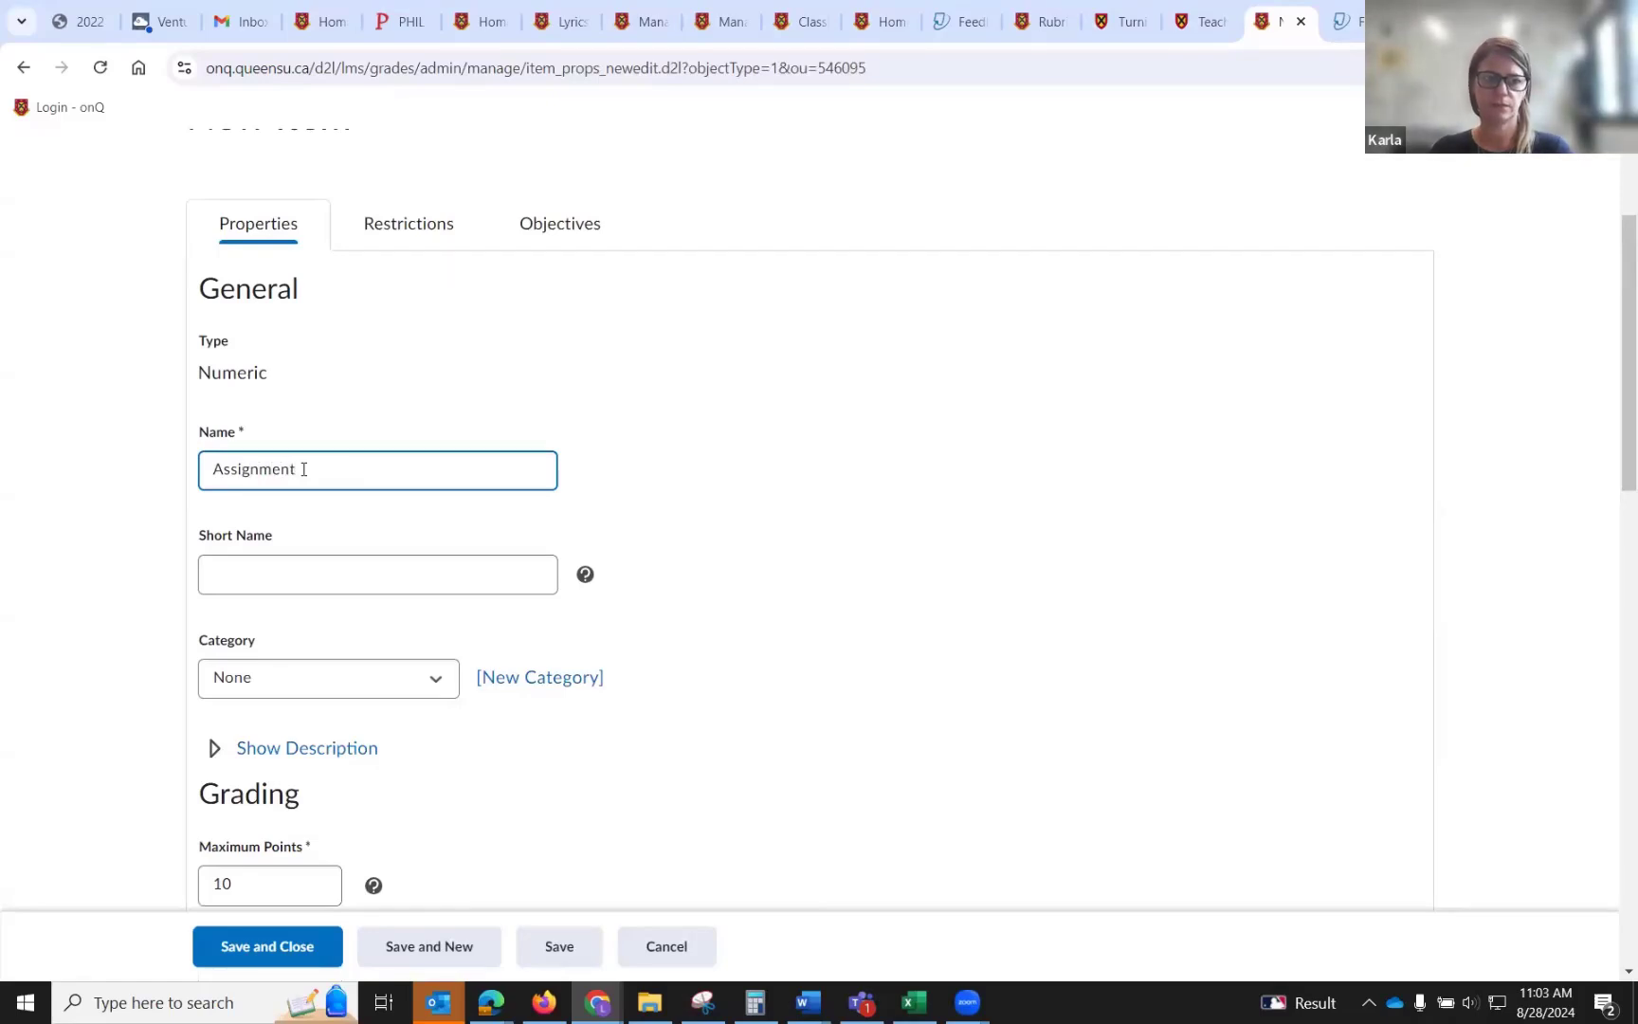
type(" 2")
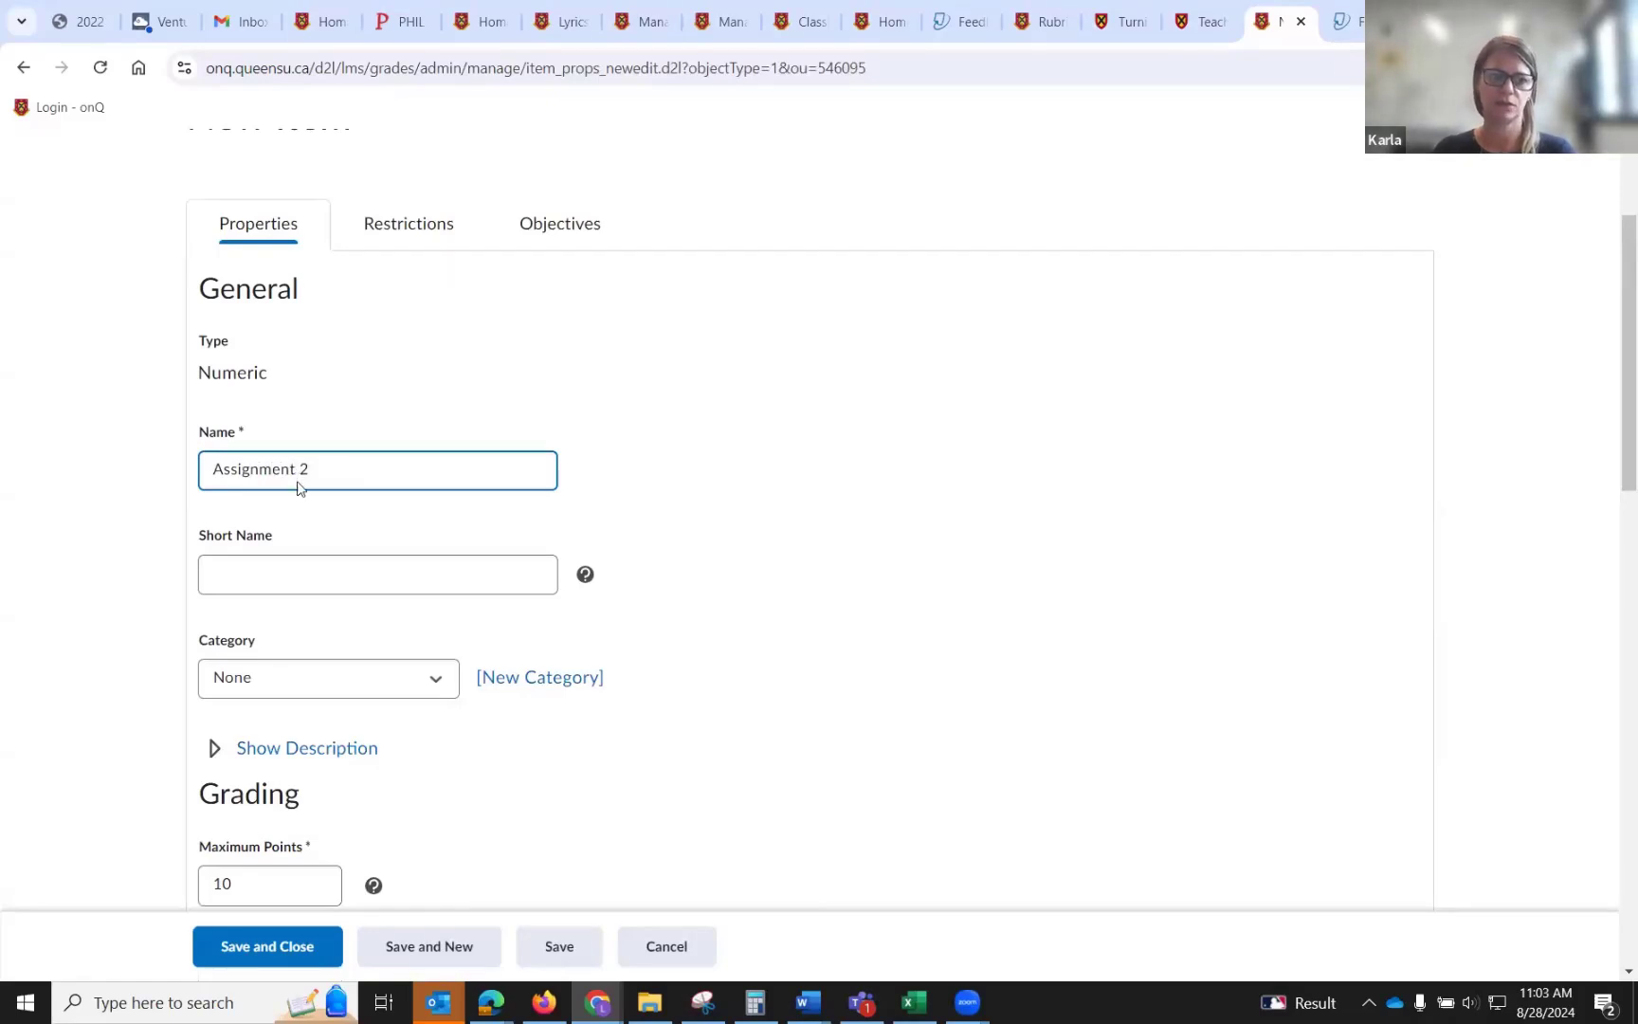
Set the grade item's maximum points to 100 and its weight to 5.
scroll(300, 486, "down", 3)
left_click(319, 361)
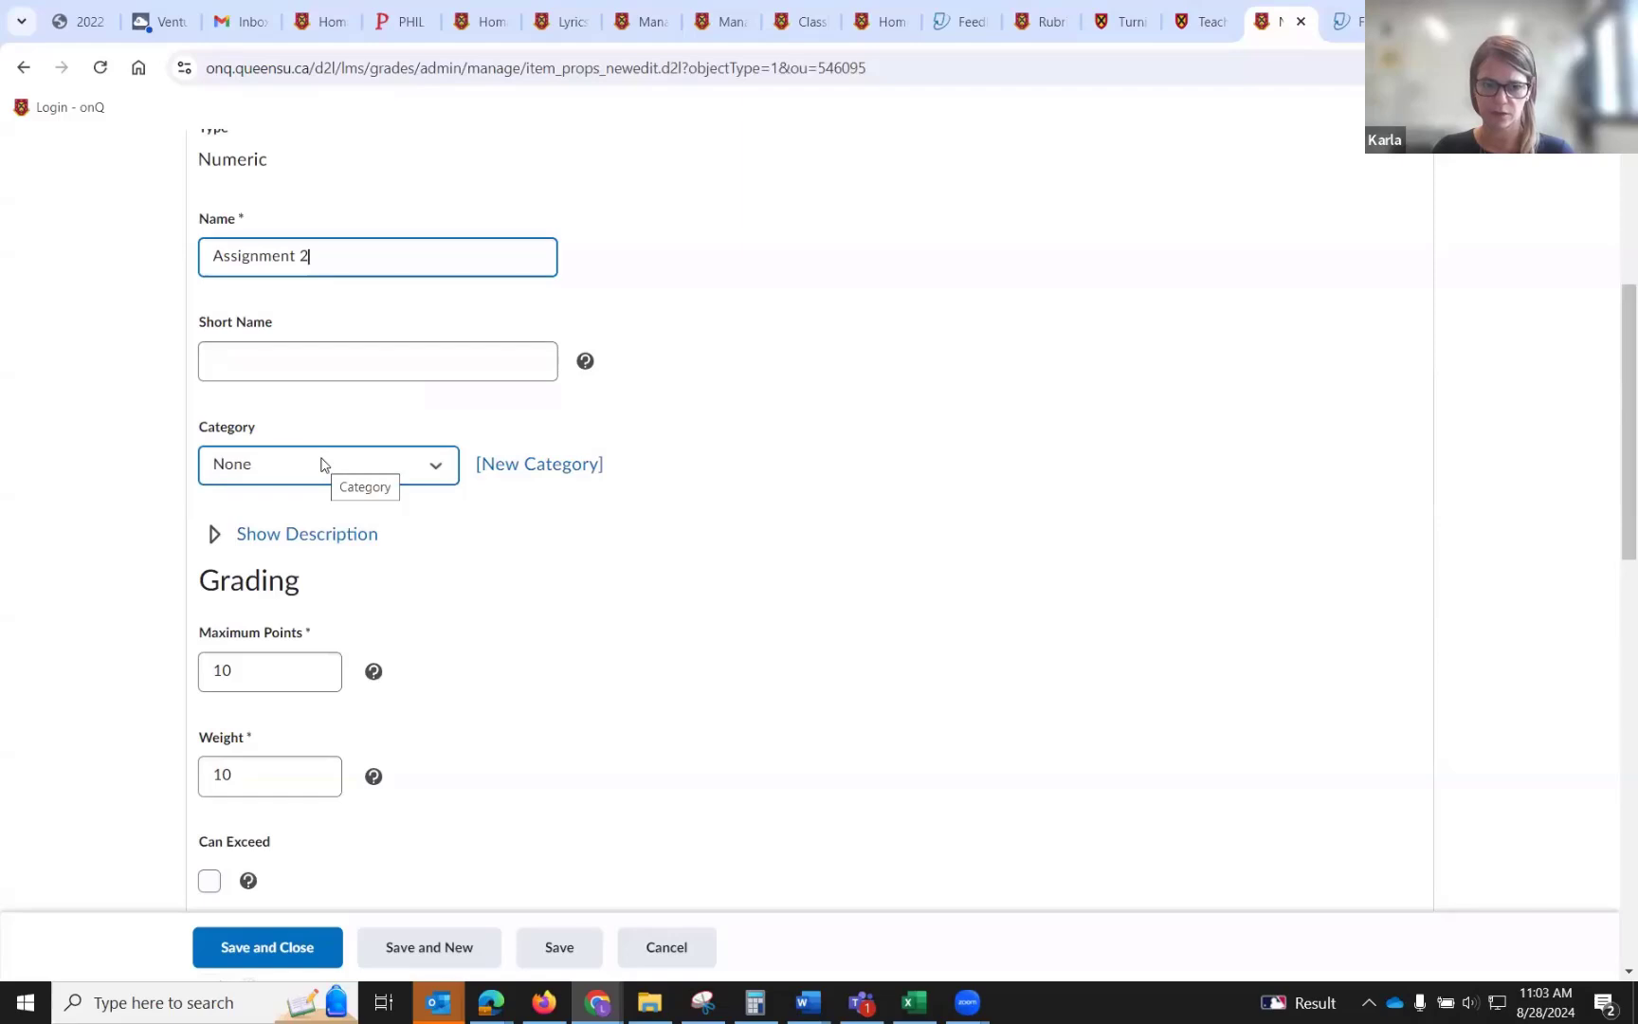
scroll(322, 669, "down", 1)
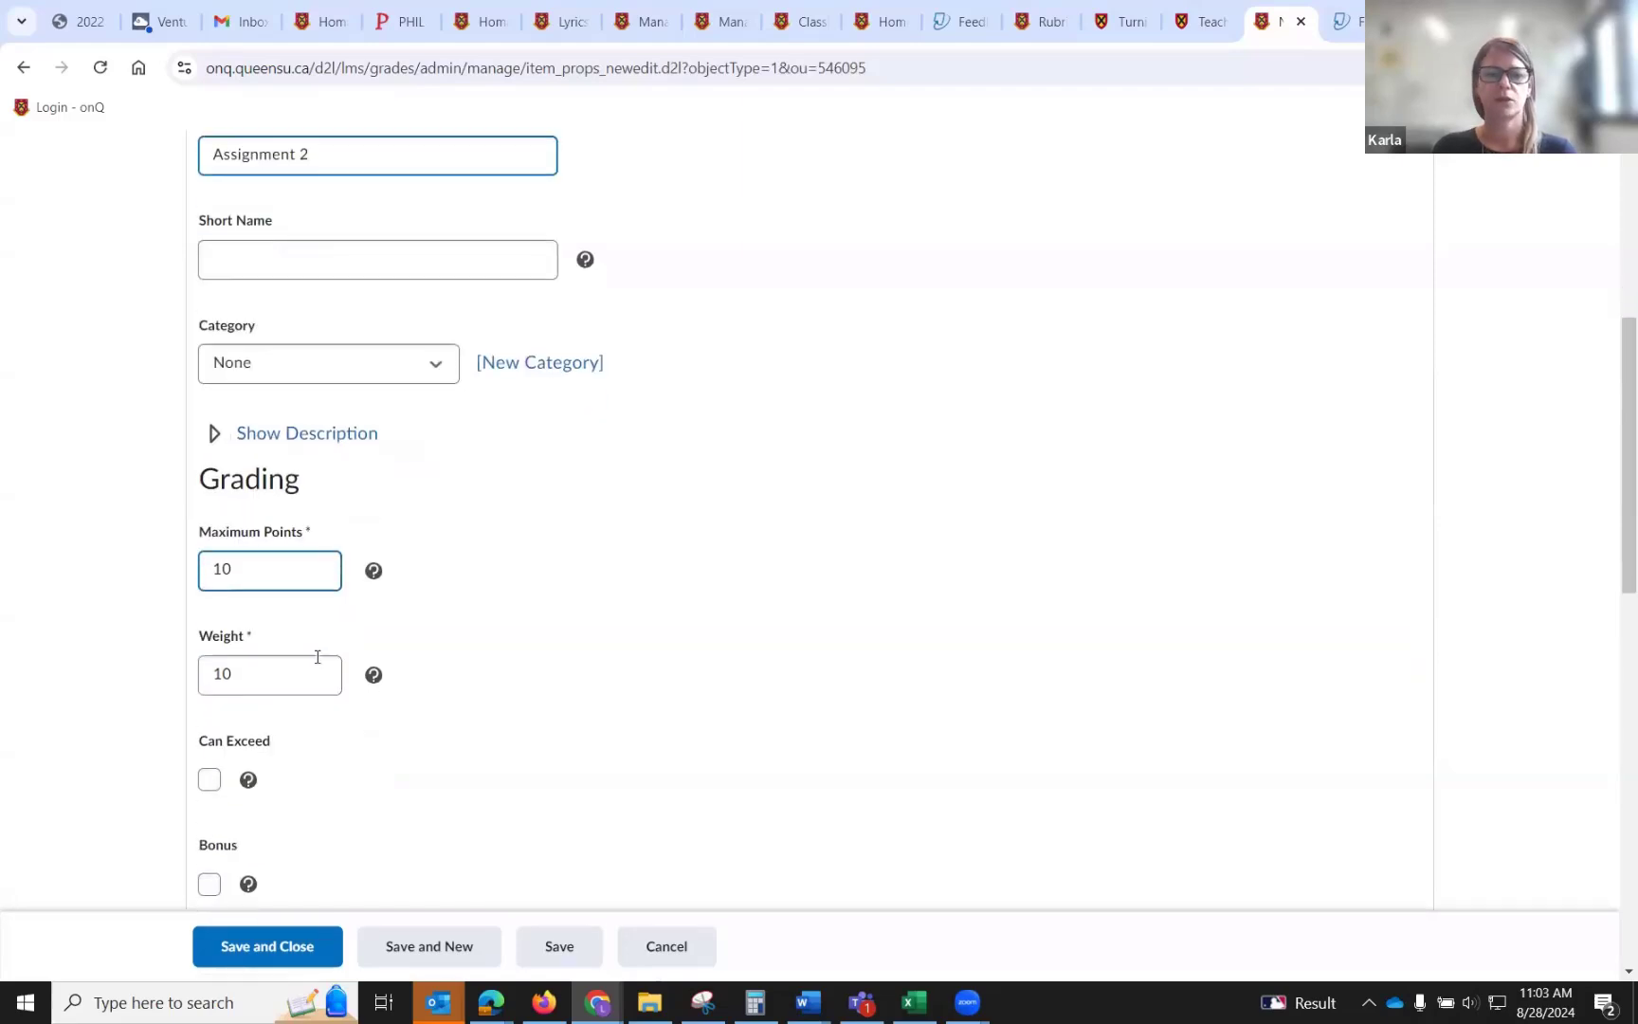
left_click(273, 564)
type("0")
scroll(273, 564, "down", 1)
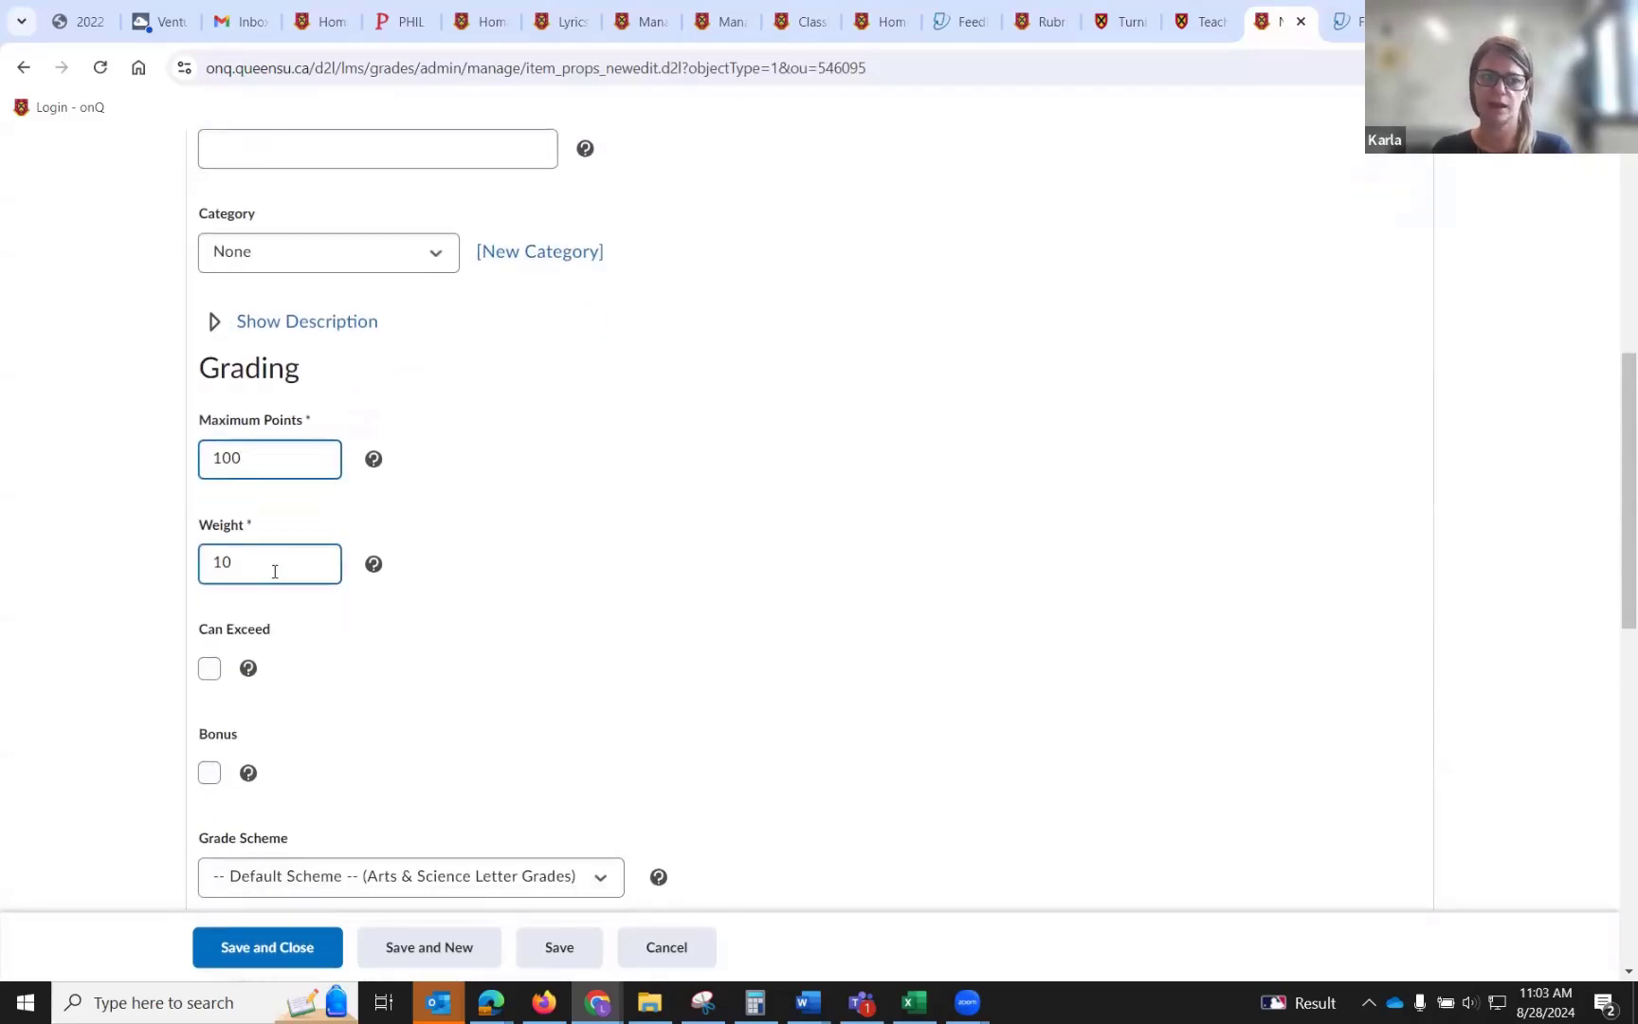
double_click(274, 567)
type("5")
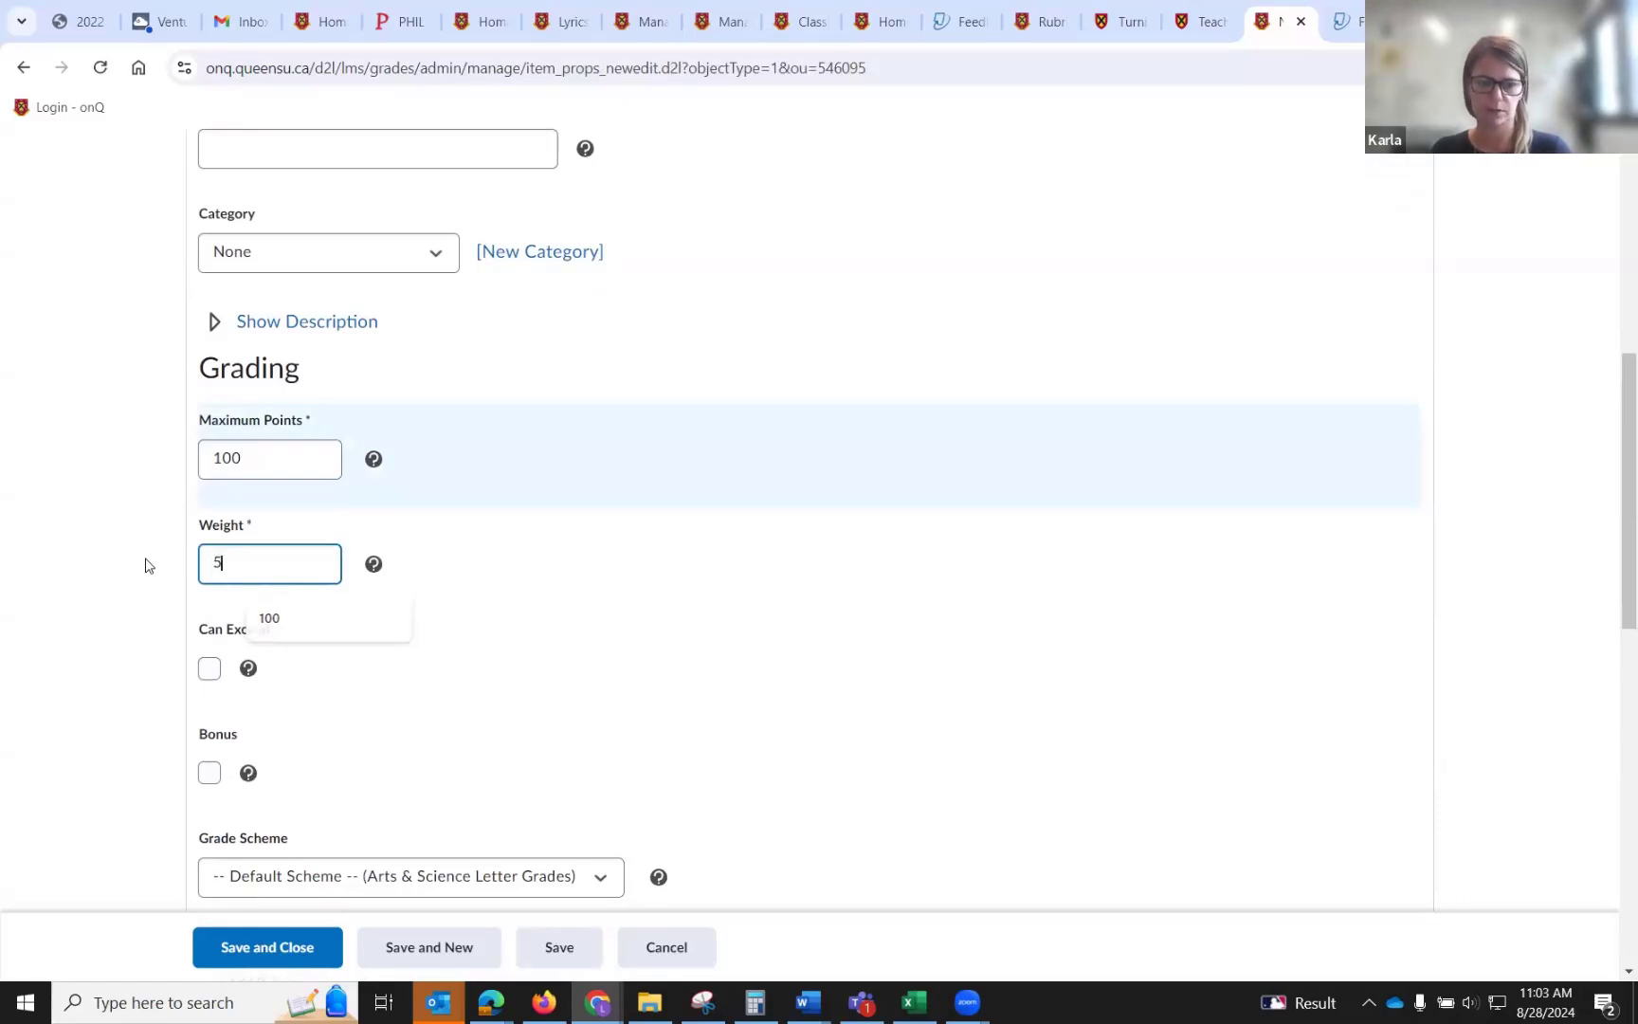
left_click(779, 579)
Look over the remaining grading and display options, then save and close the new grade item.
scroll(779, 579, "down", 2)
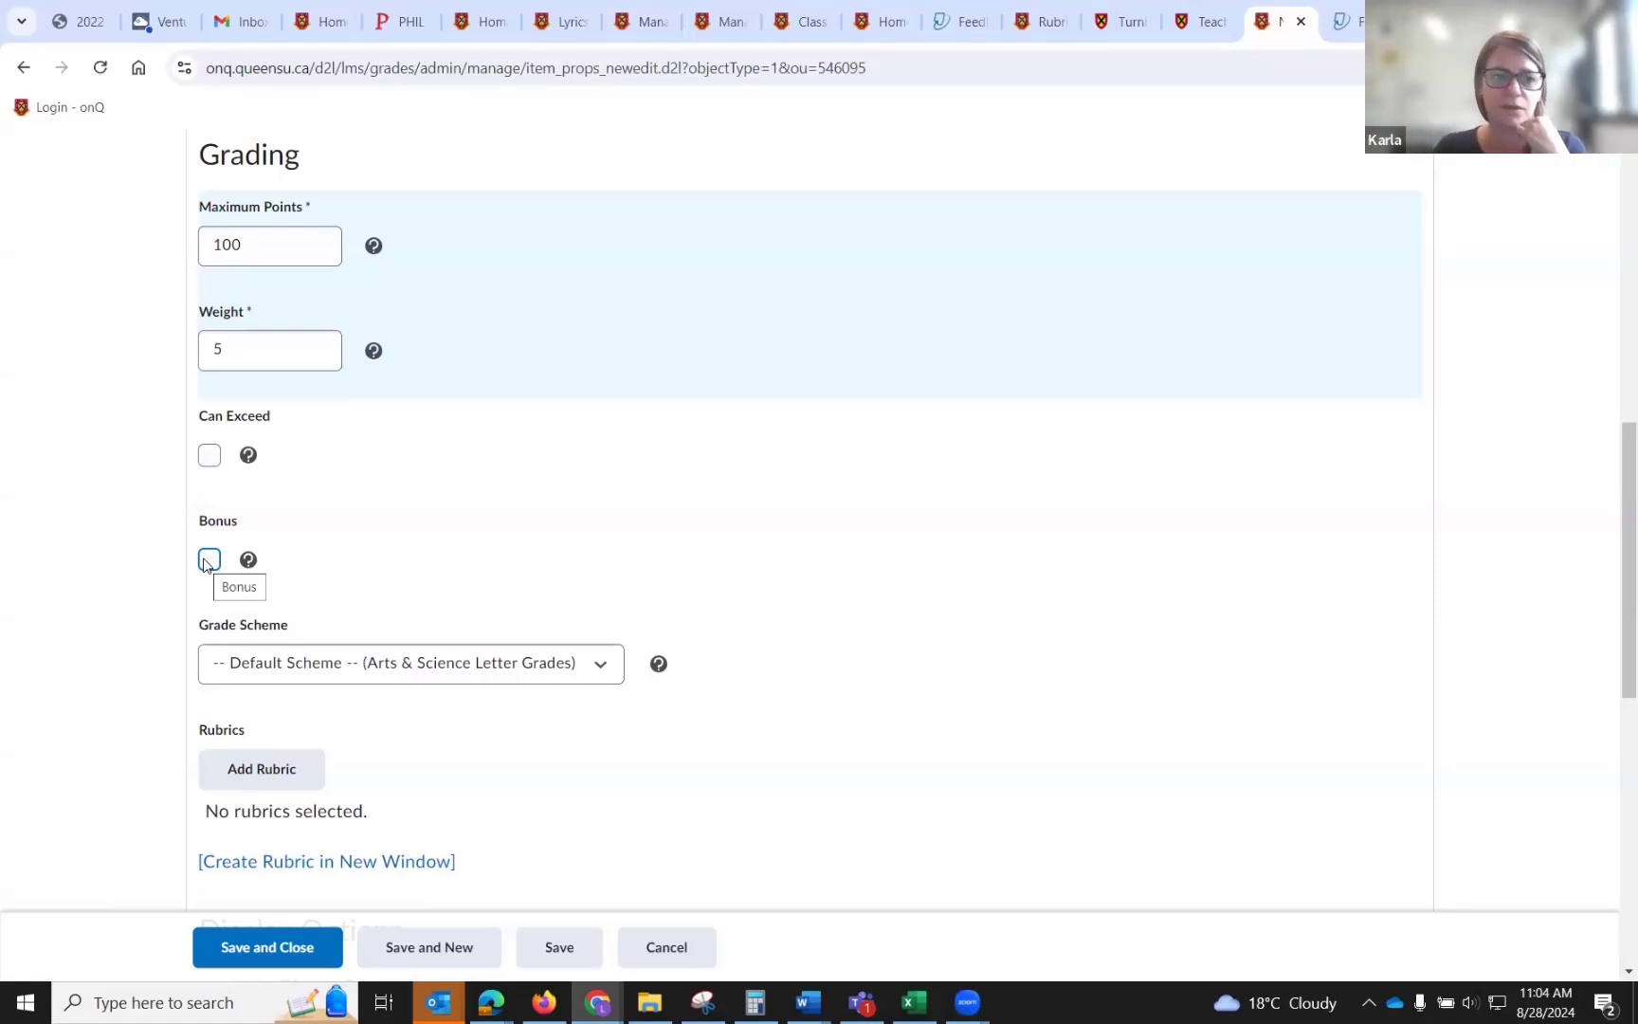
scroll(204, 563, "down", 1)
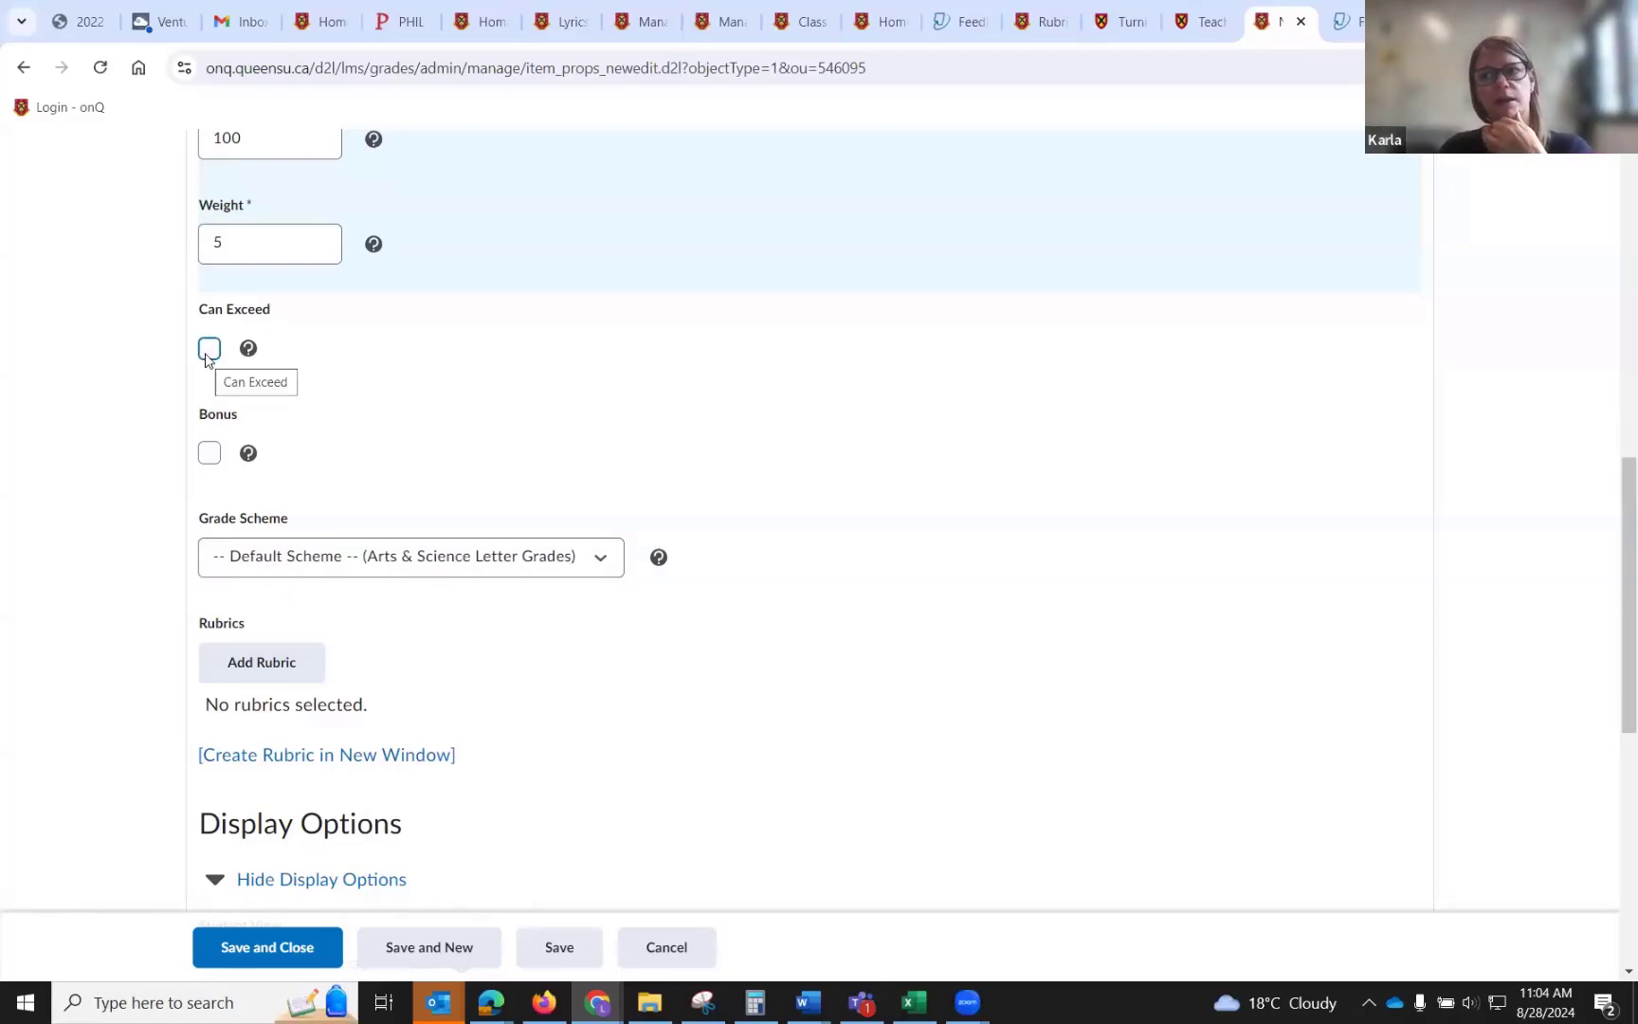
scroll(207, 358, "down", 2)
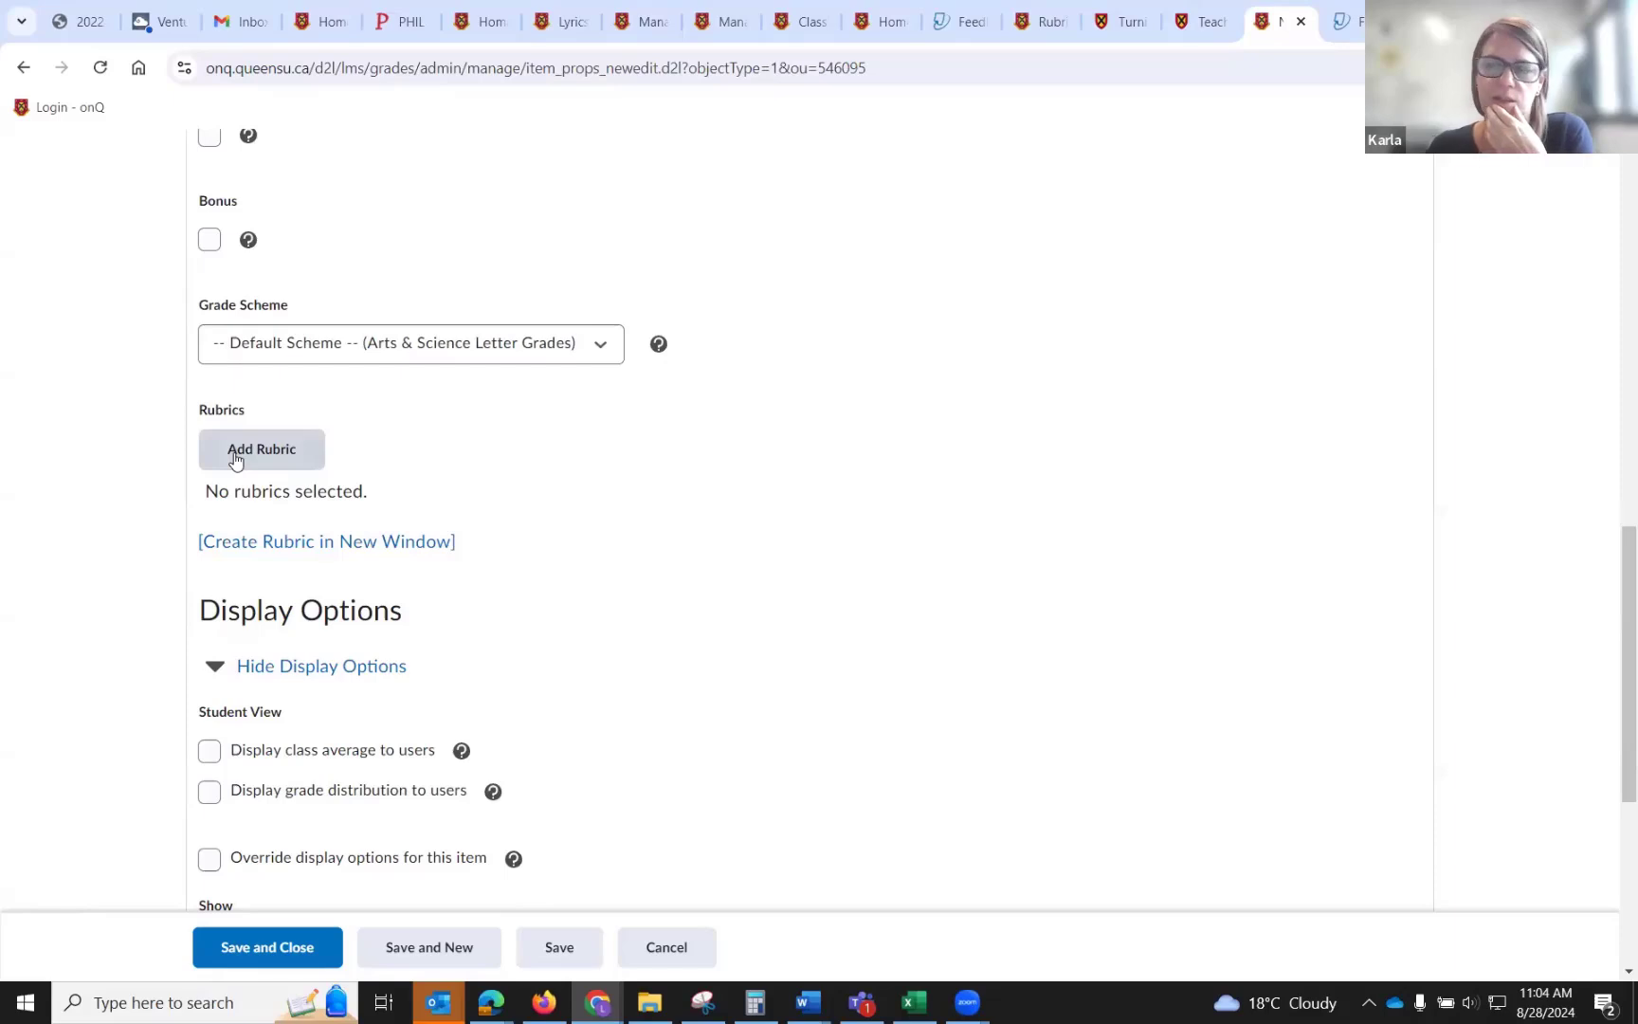
scroll(235, 459, "down", 2)
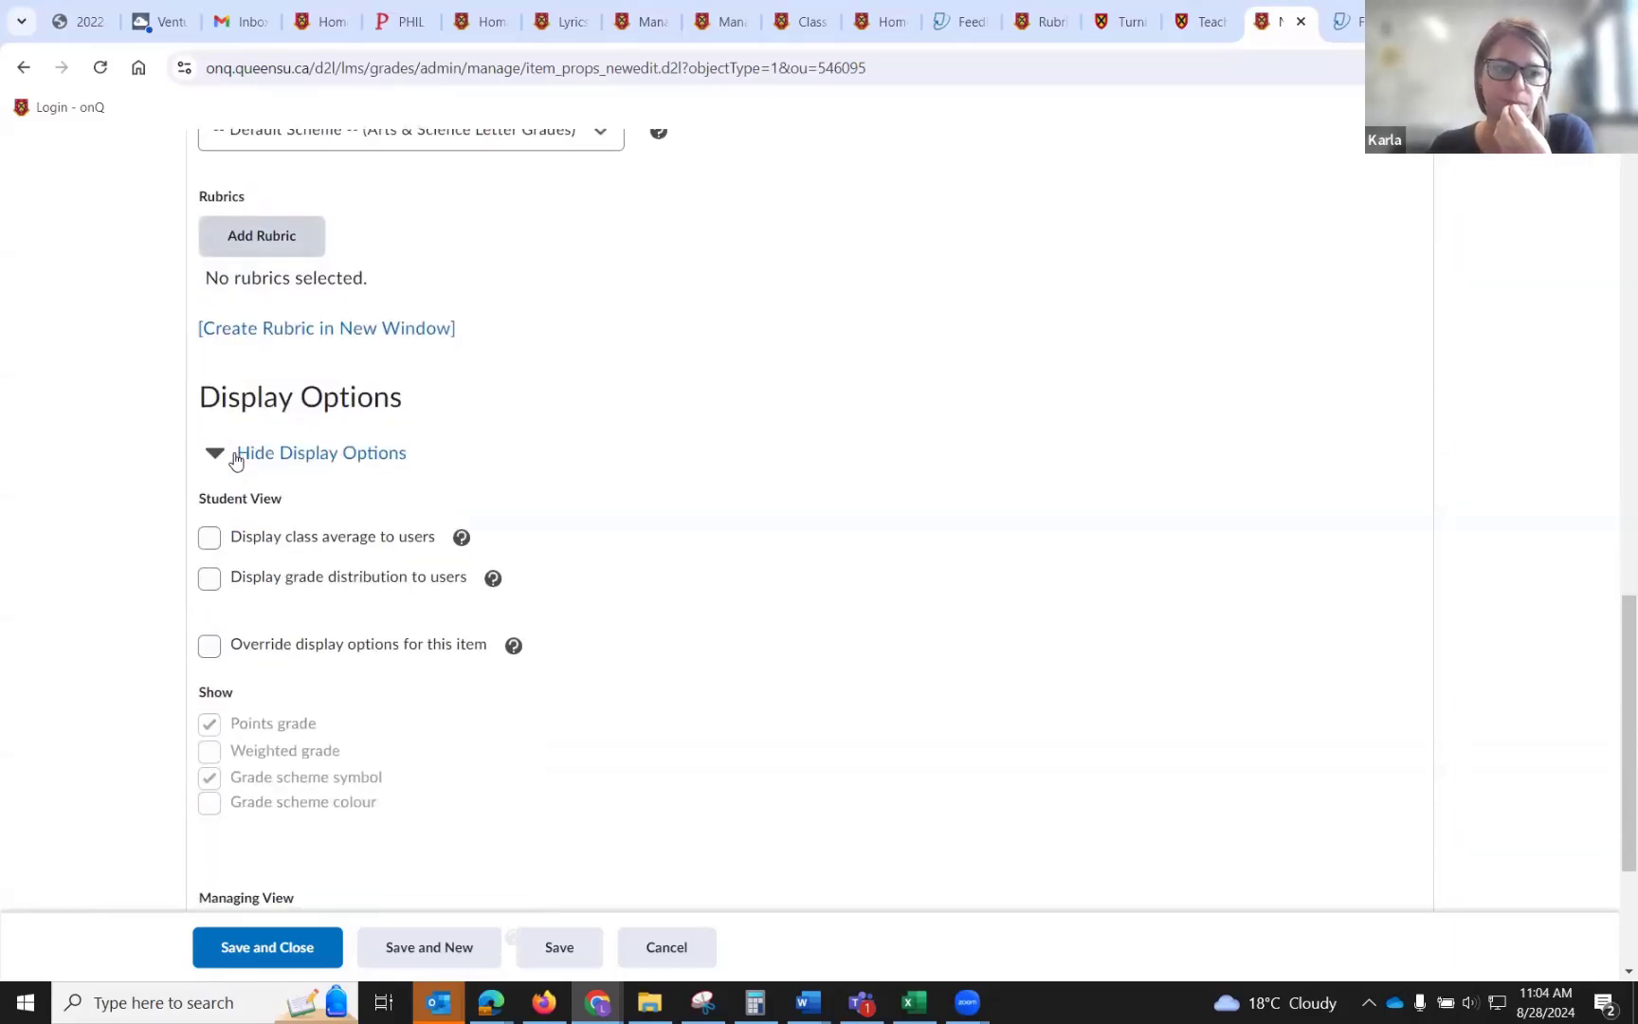
scroll(308, 698, "down", 1)
scroll(309, 699, "down", 2)
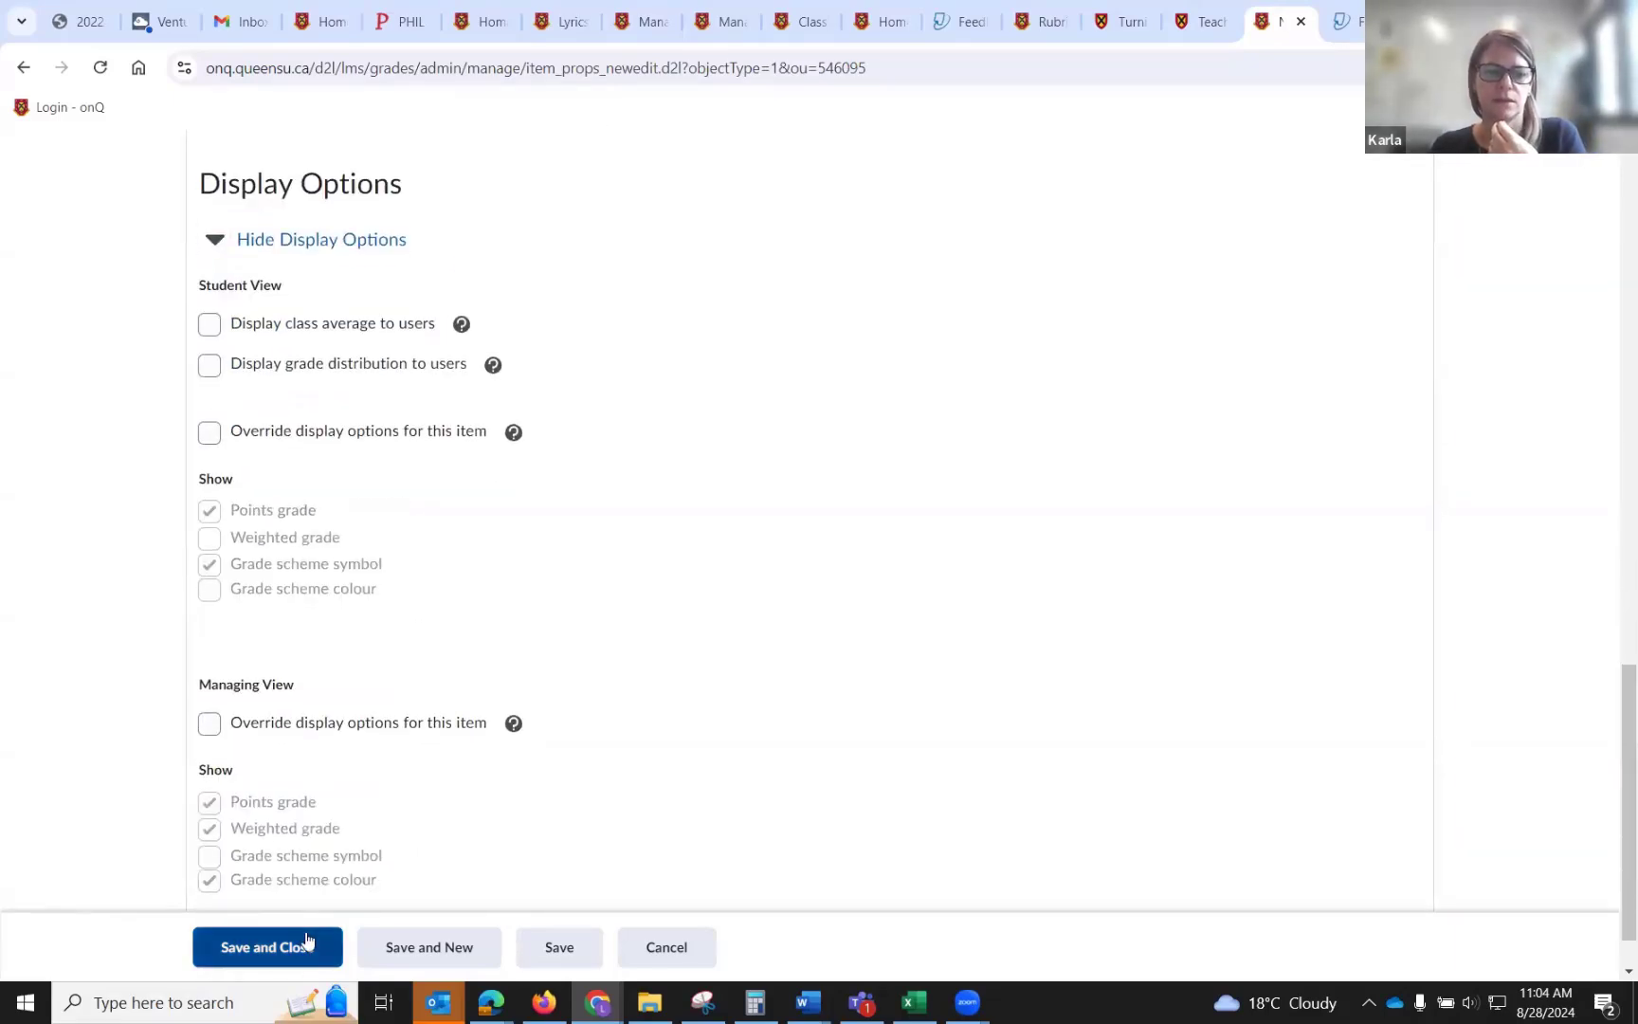
left_click(311, 943)
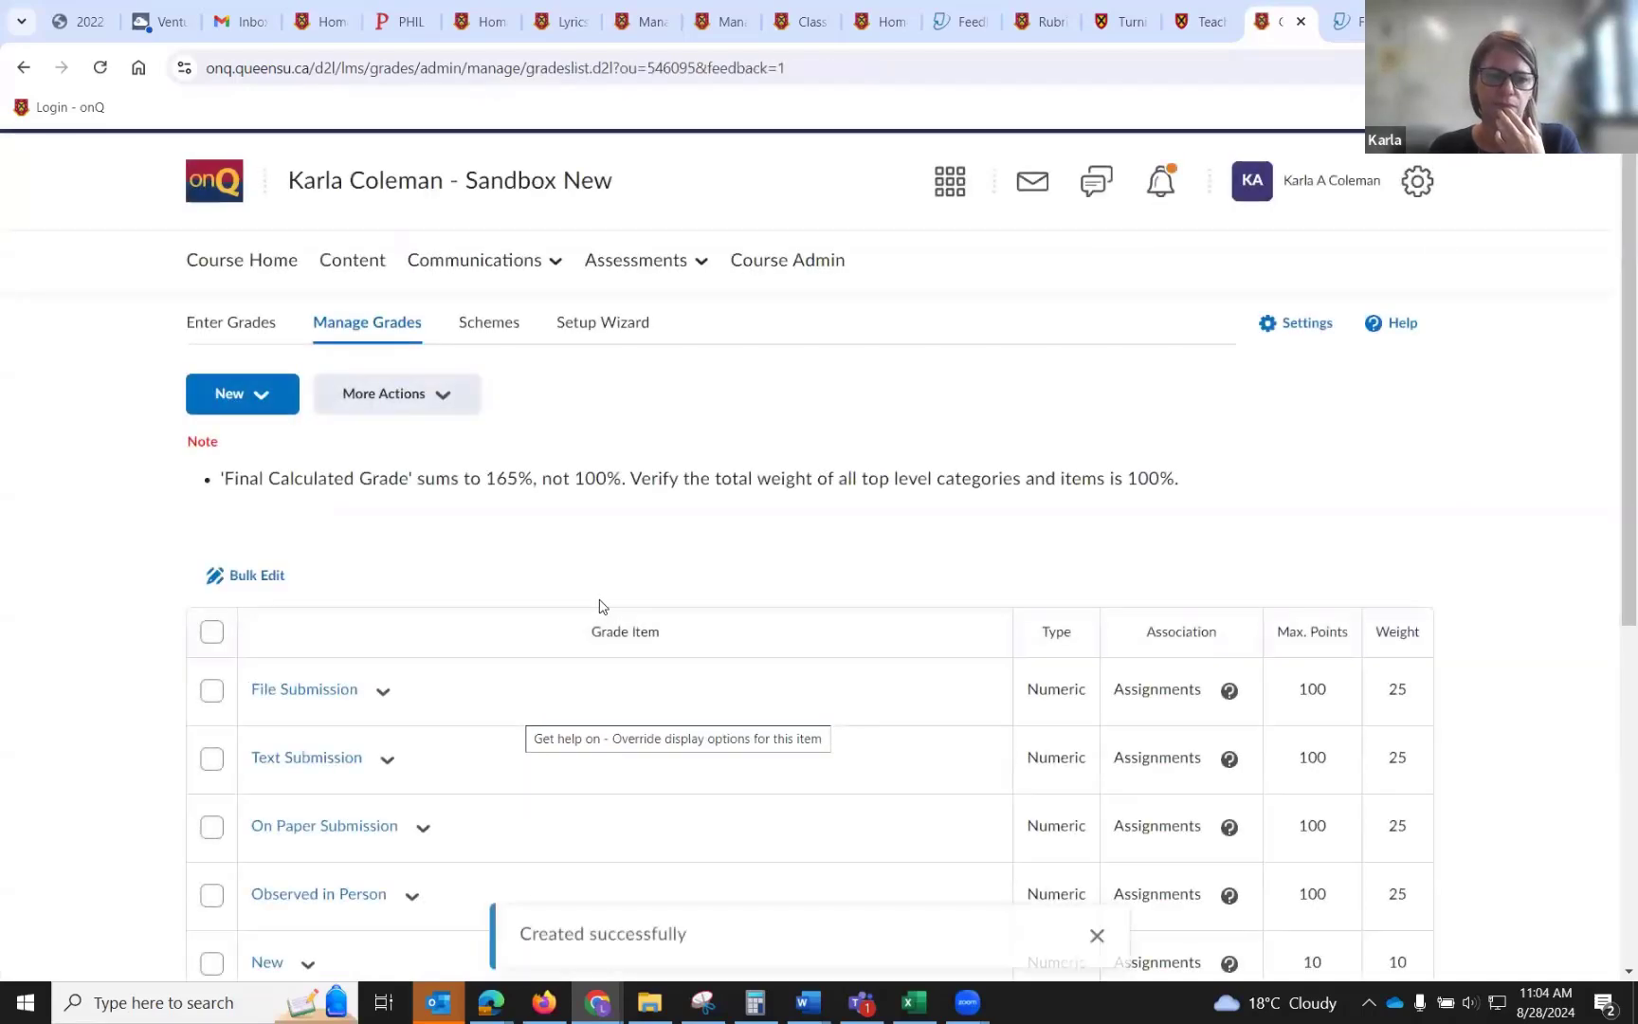
Review the gradebook's grade items list, including the Assignment 2 item's points and weight.
scroll(597, 604, "down", 3)
scroll(599, 607, "up", 2)
scroll(599, 607, "up", 1)
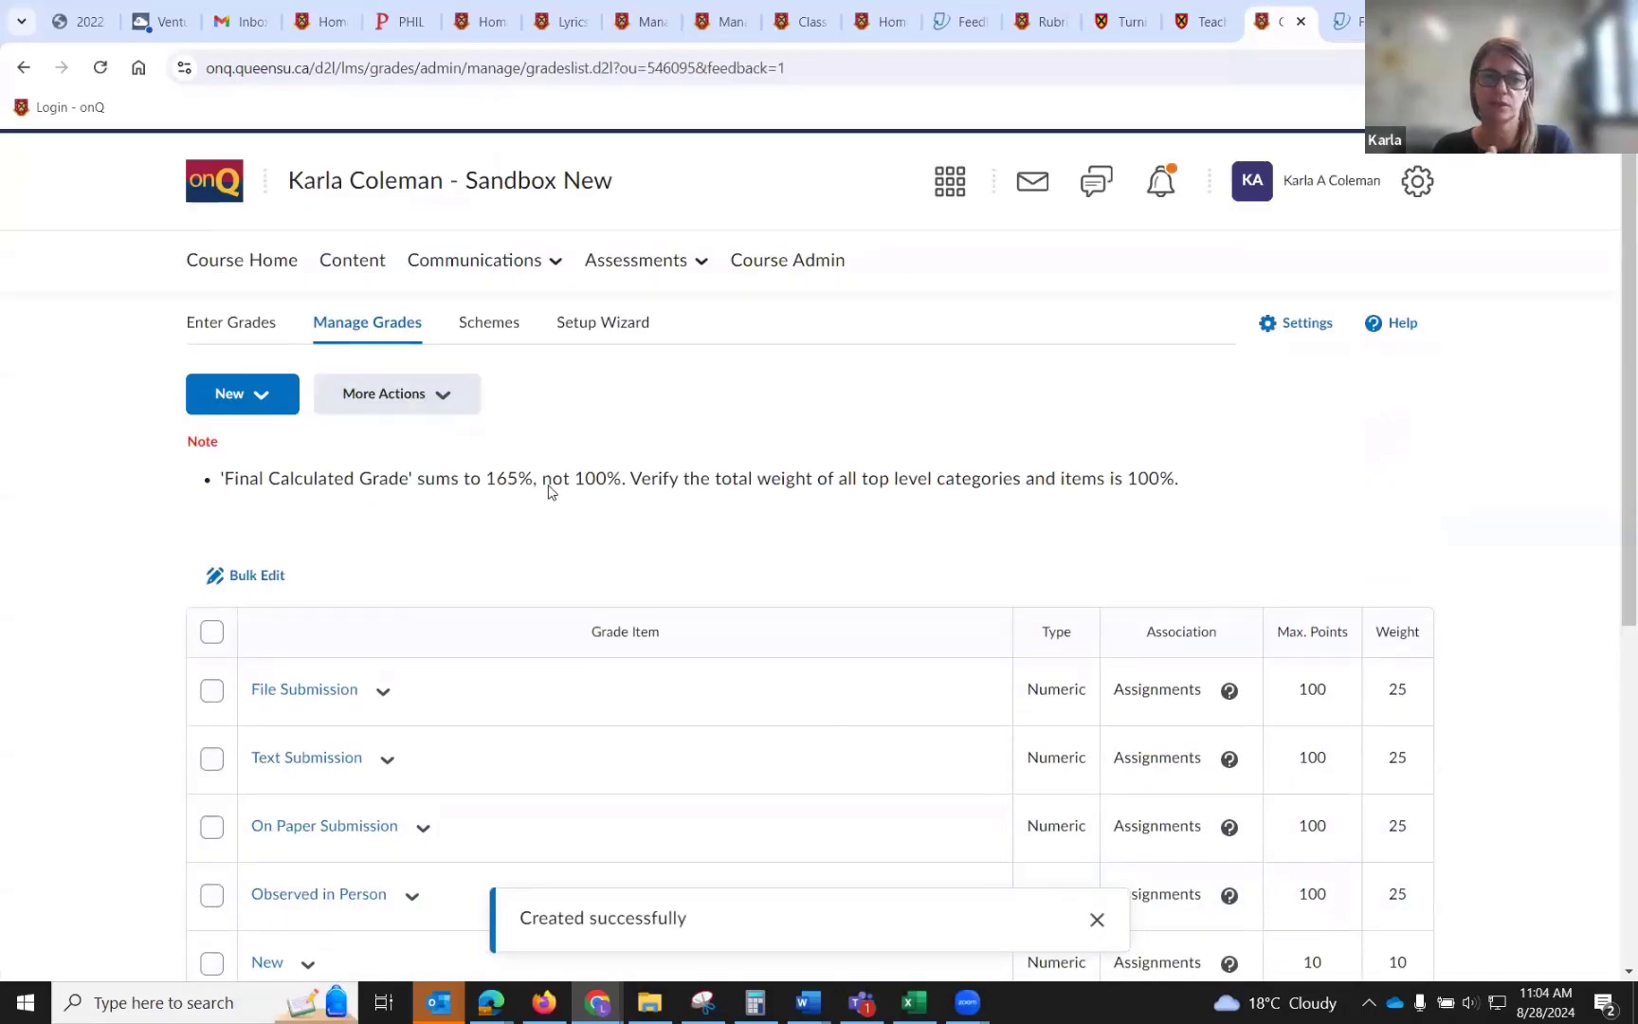
scroll(548, 491, "down", 6)
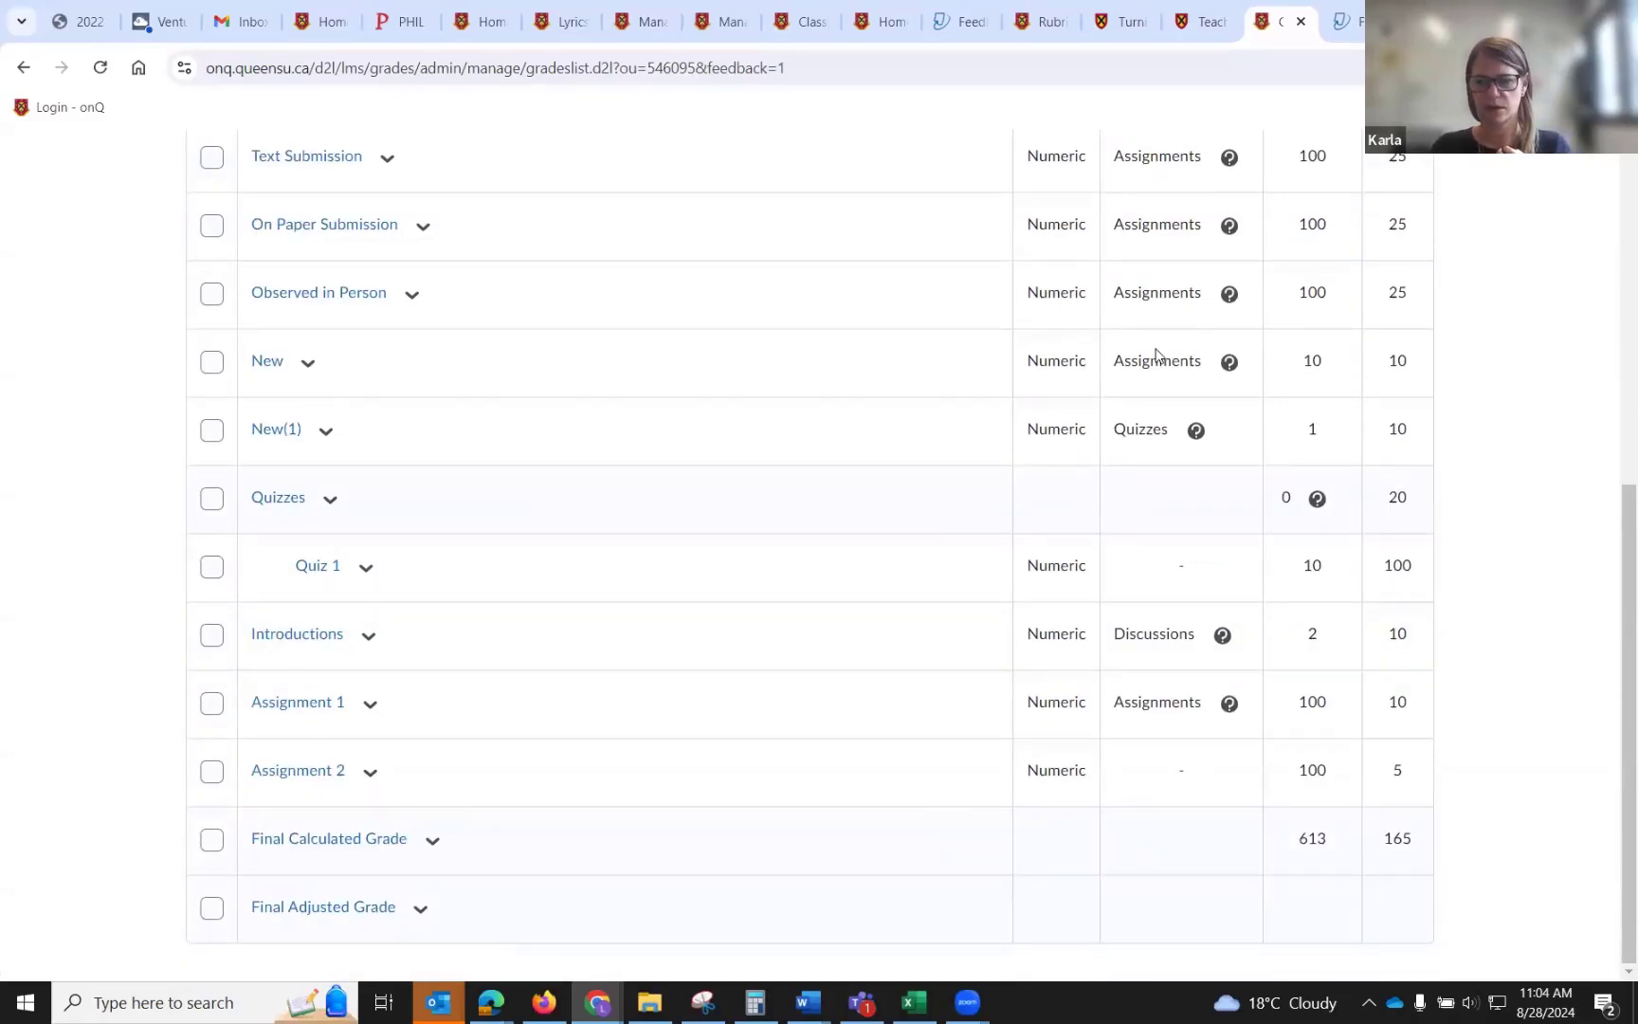
scroll(1156, 355, "up", 3)
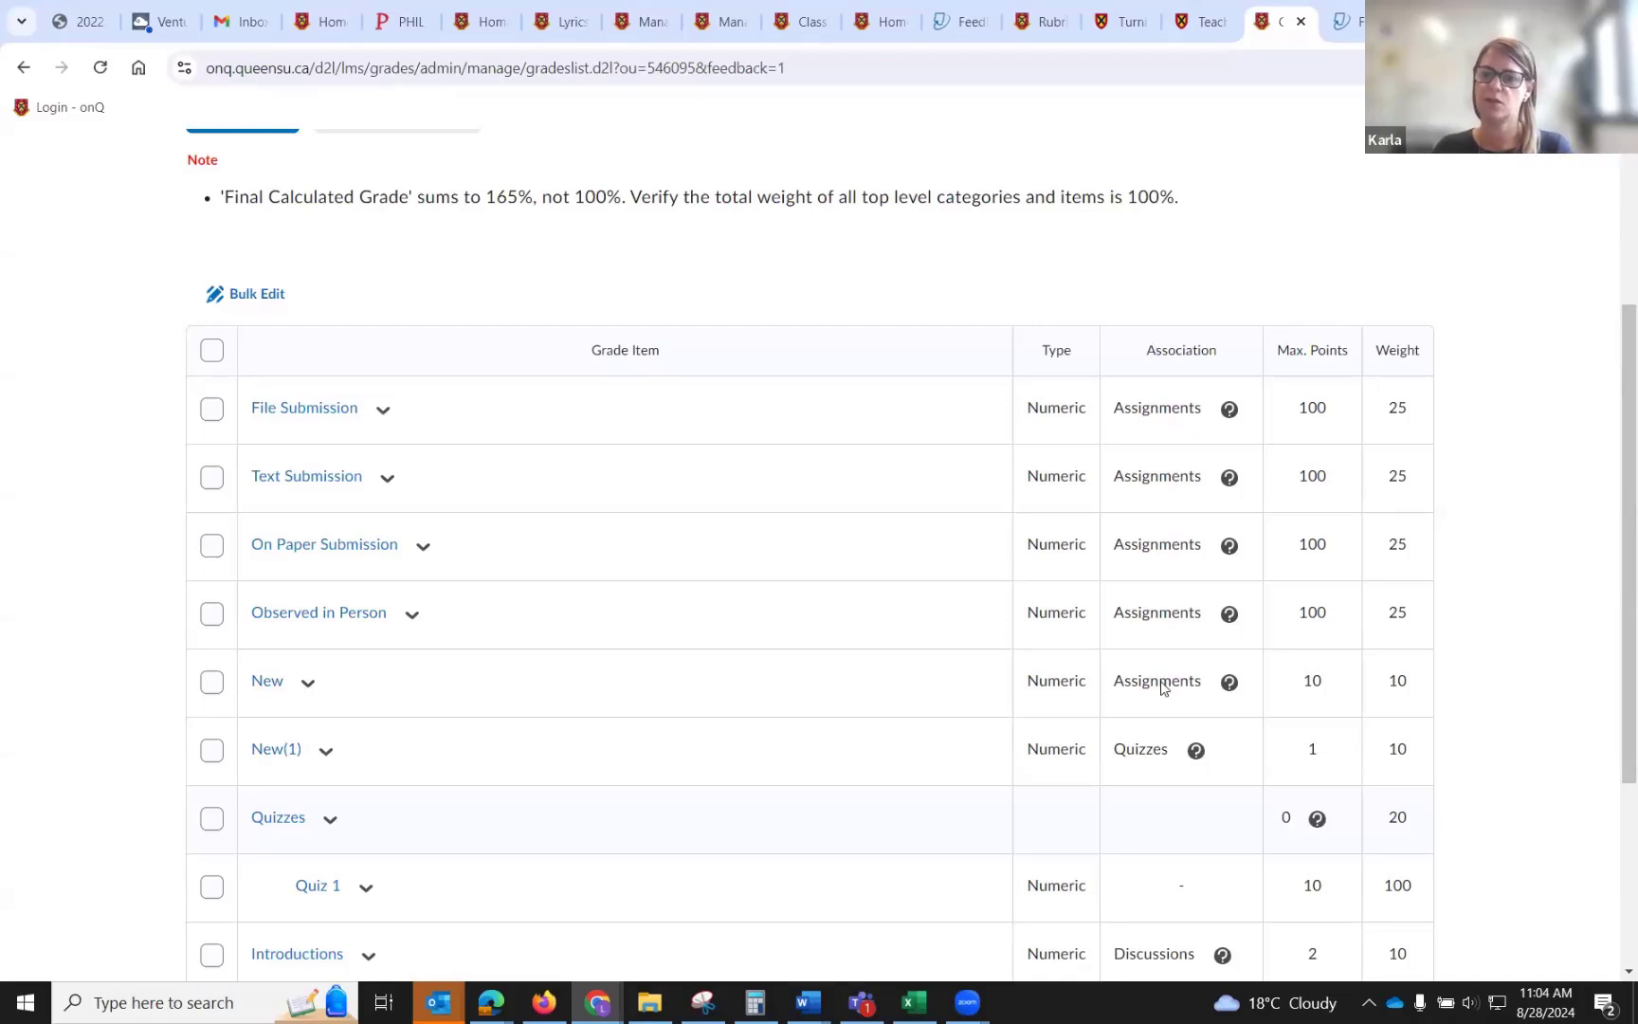
scroll(1152, 749, "down", 3)
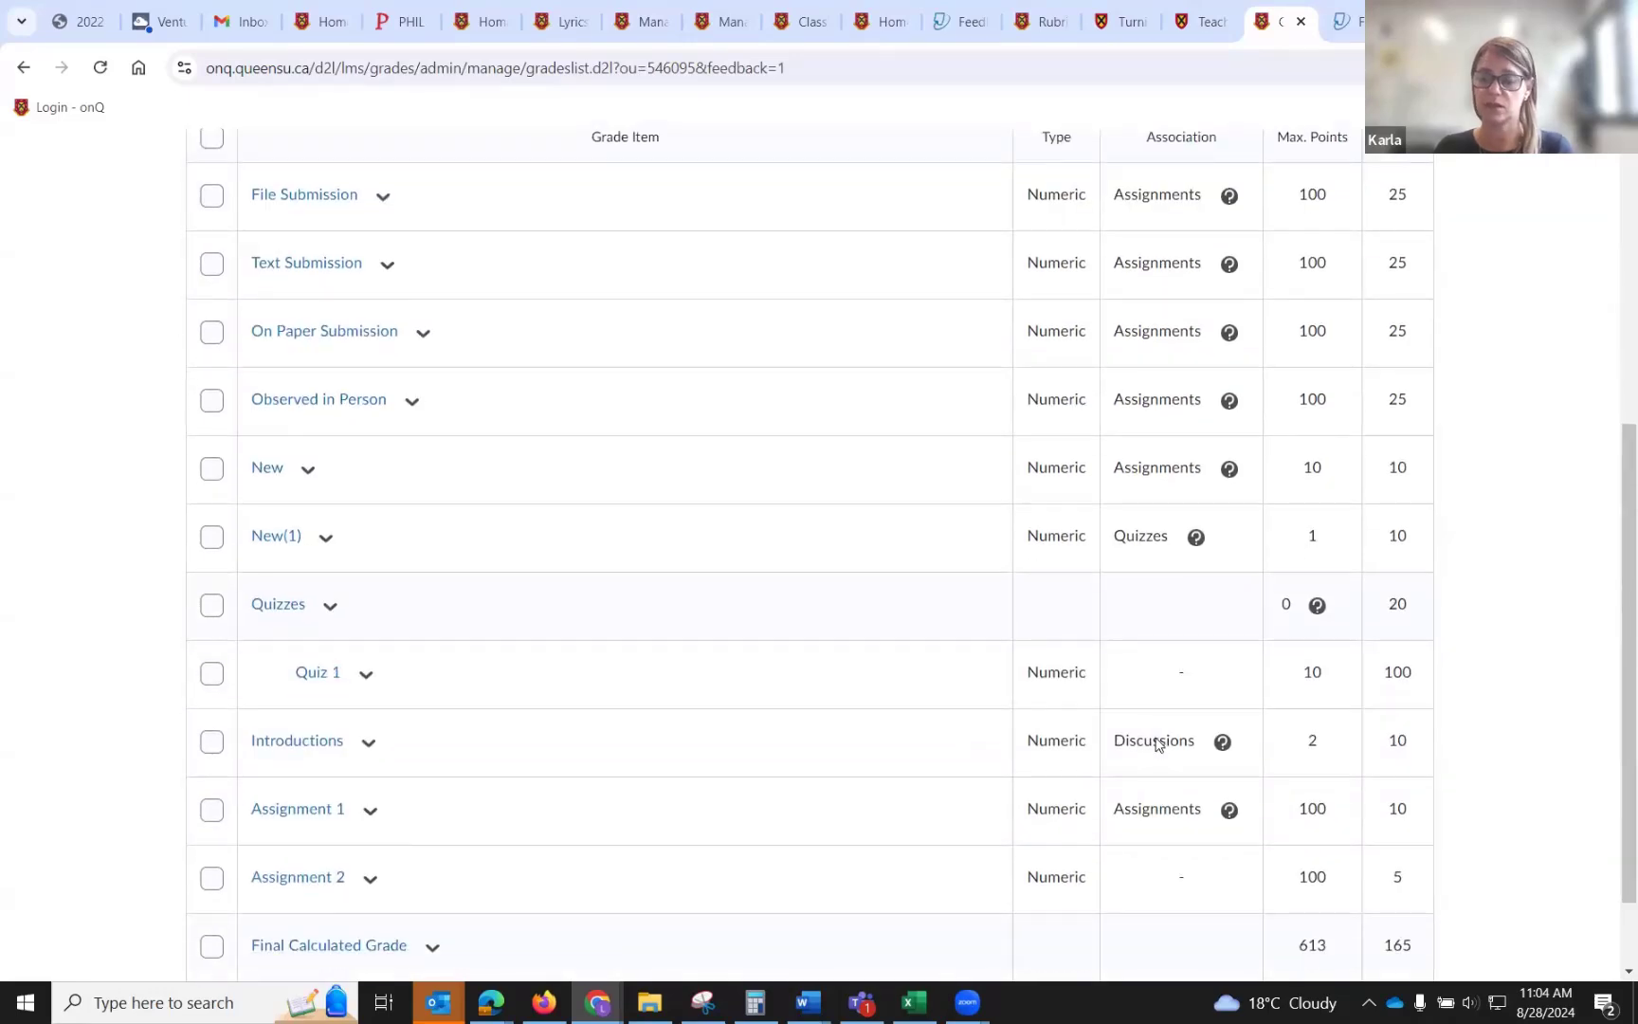
scroll(1156, 744, "down", 1)
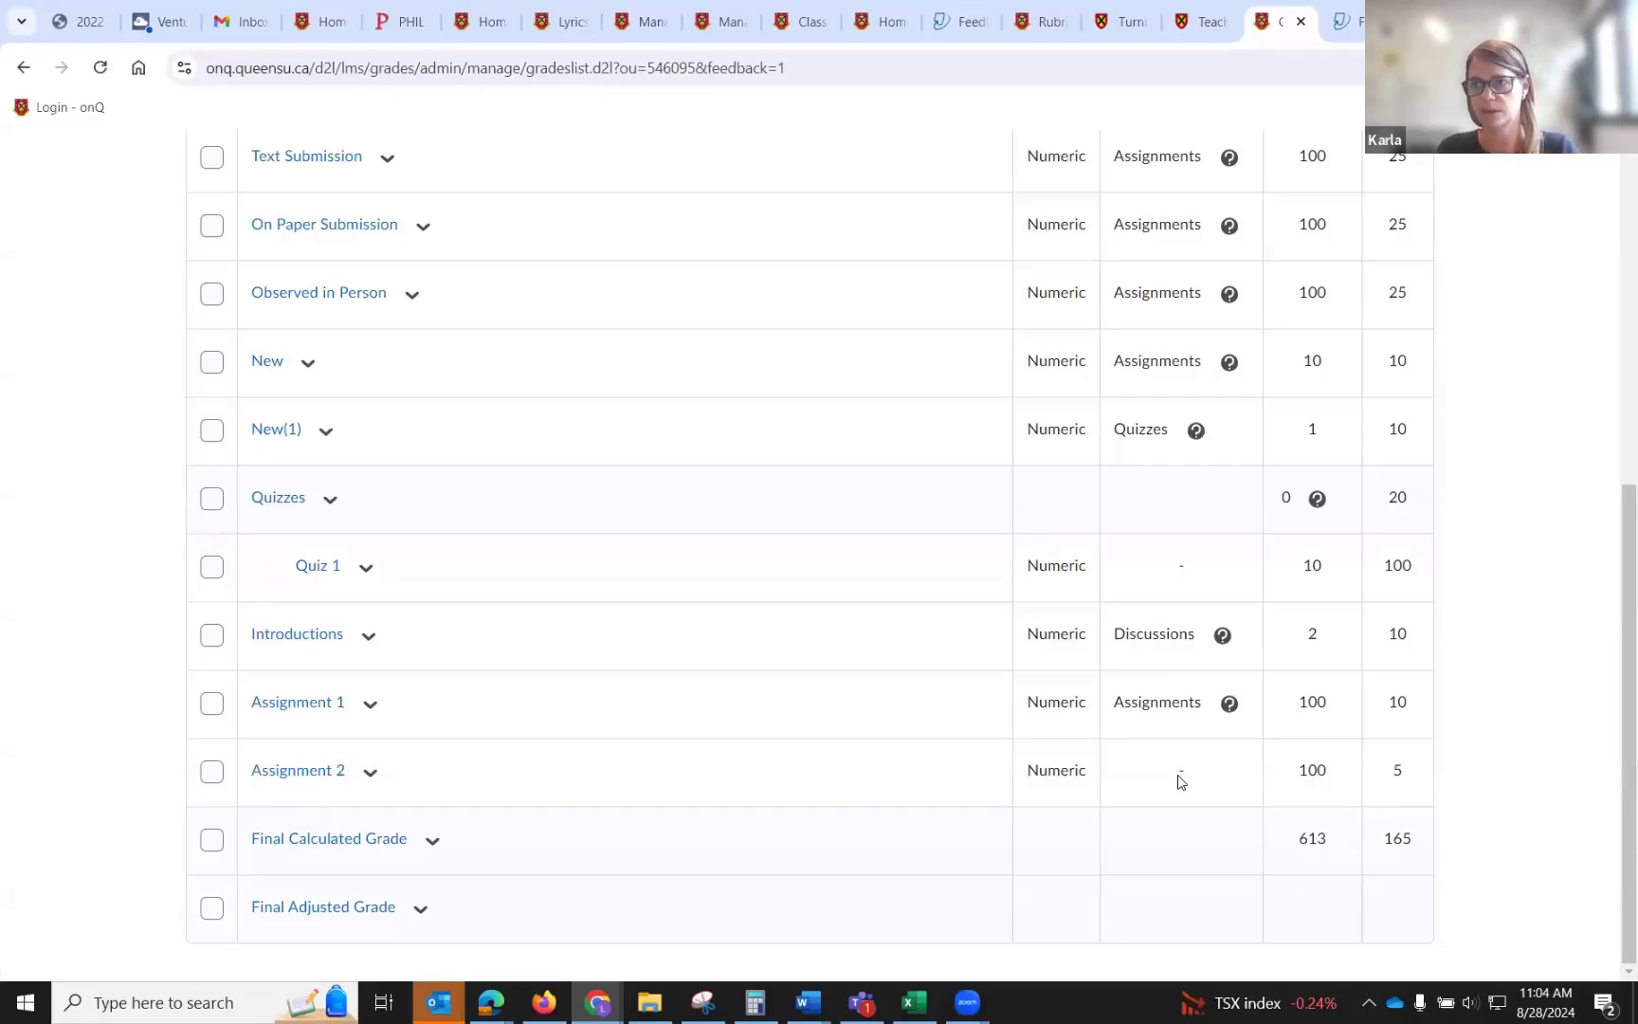
Open the Assignment 2 grade entry page for the students, then cancel without entering grades.
left_click(370, 772)
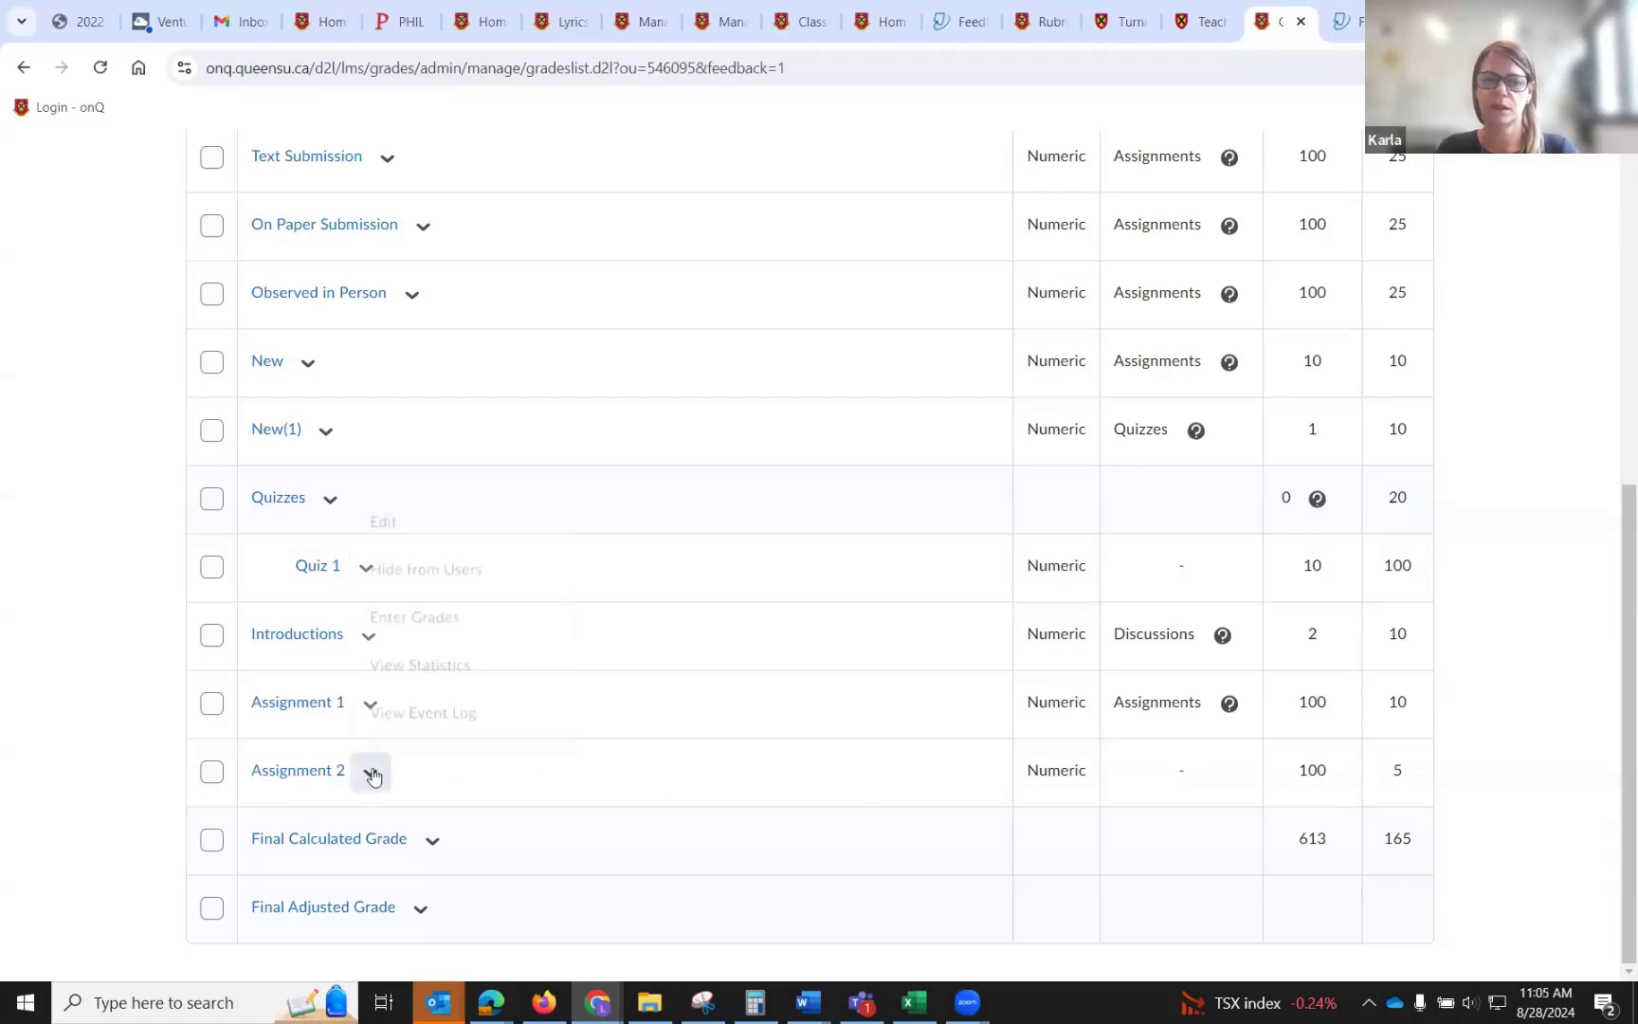
left_click(453, 619)
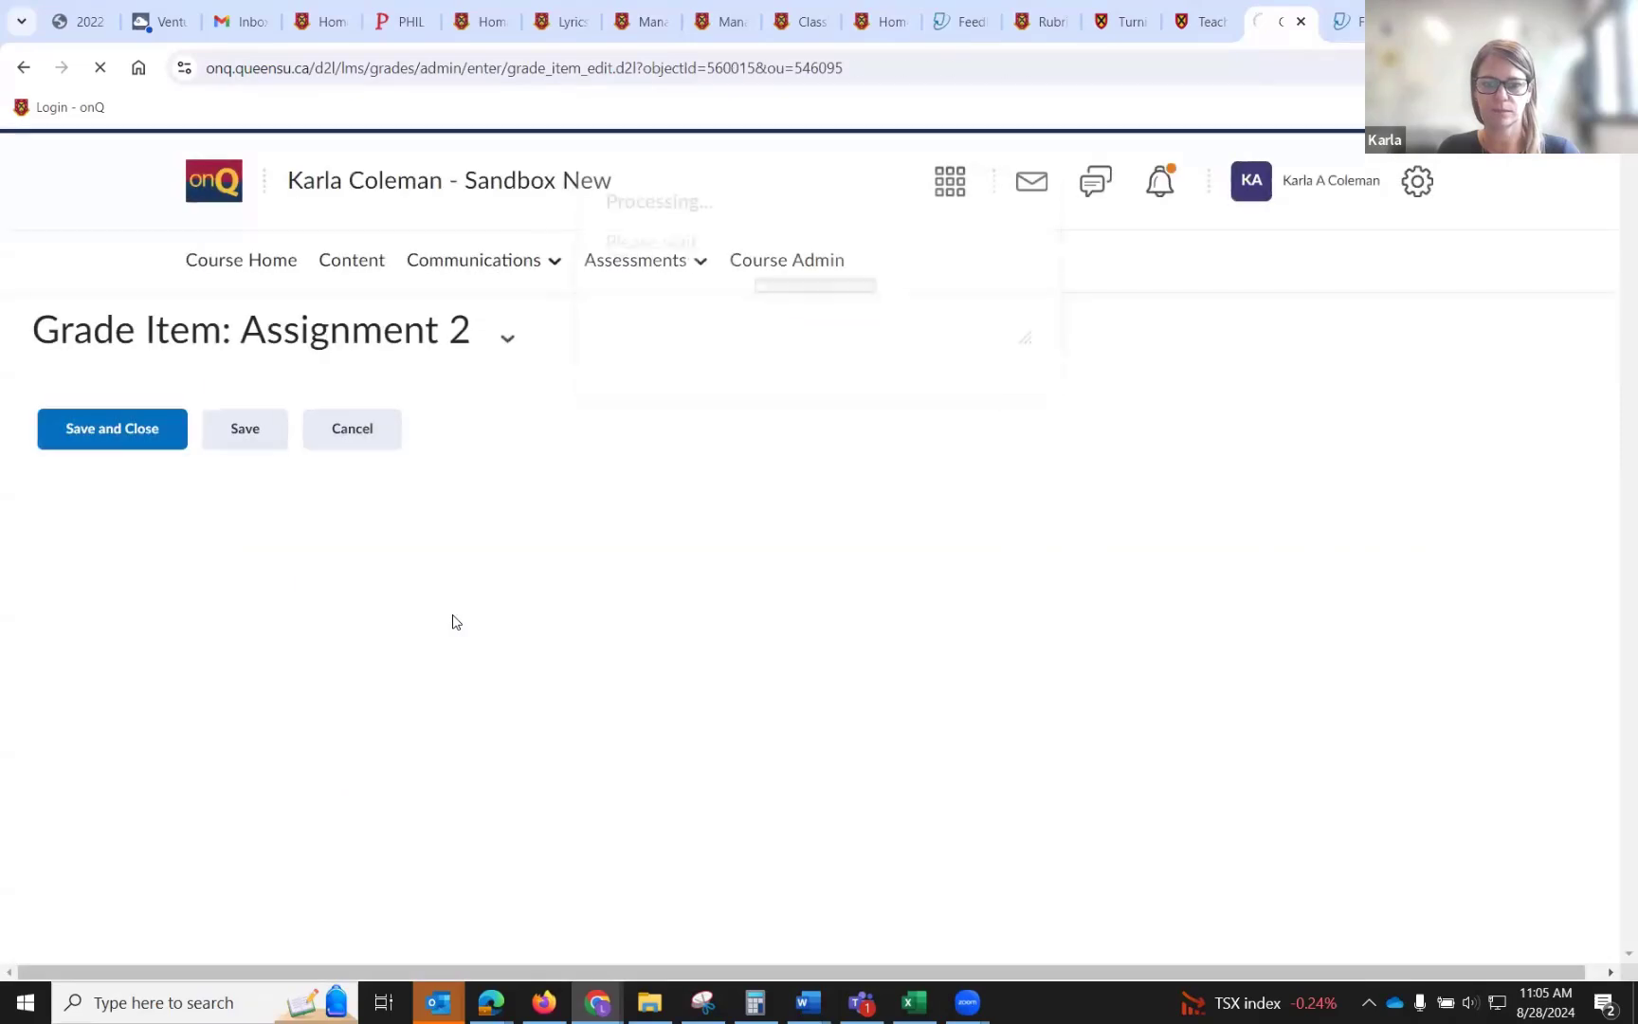
scroll(753, 602, "down", 8)
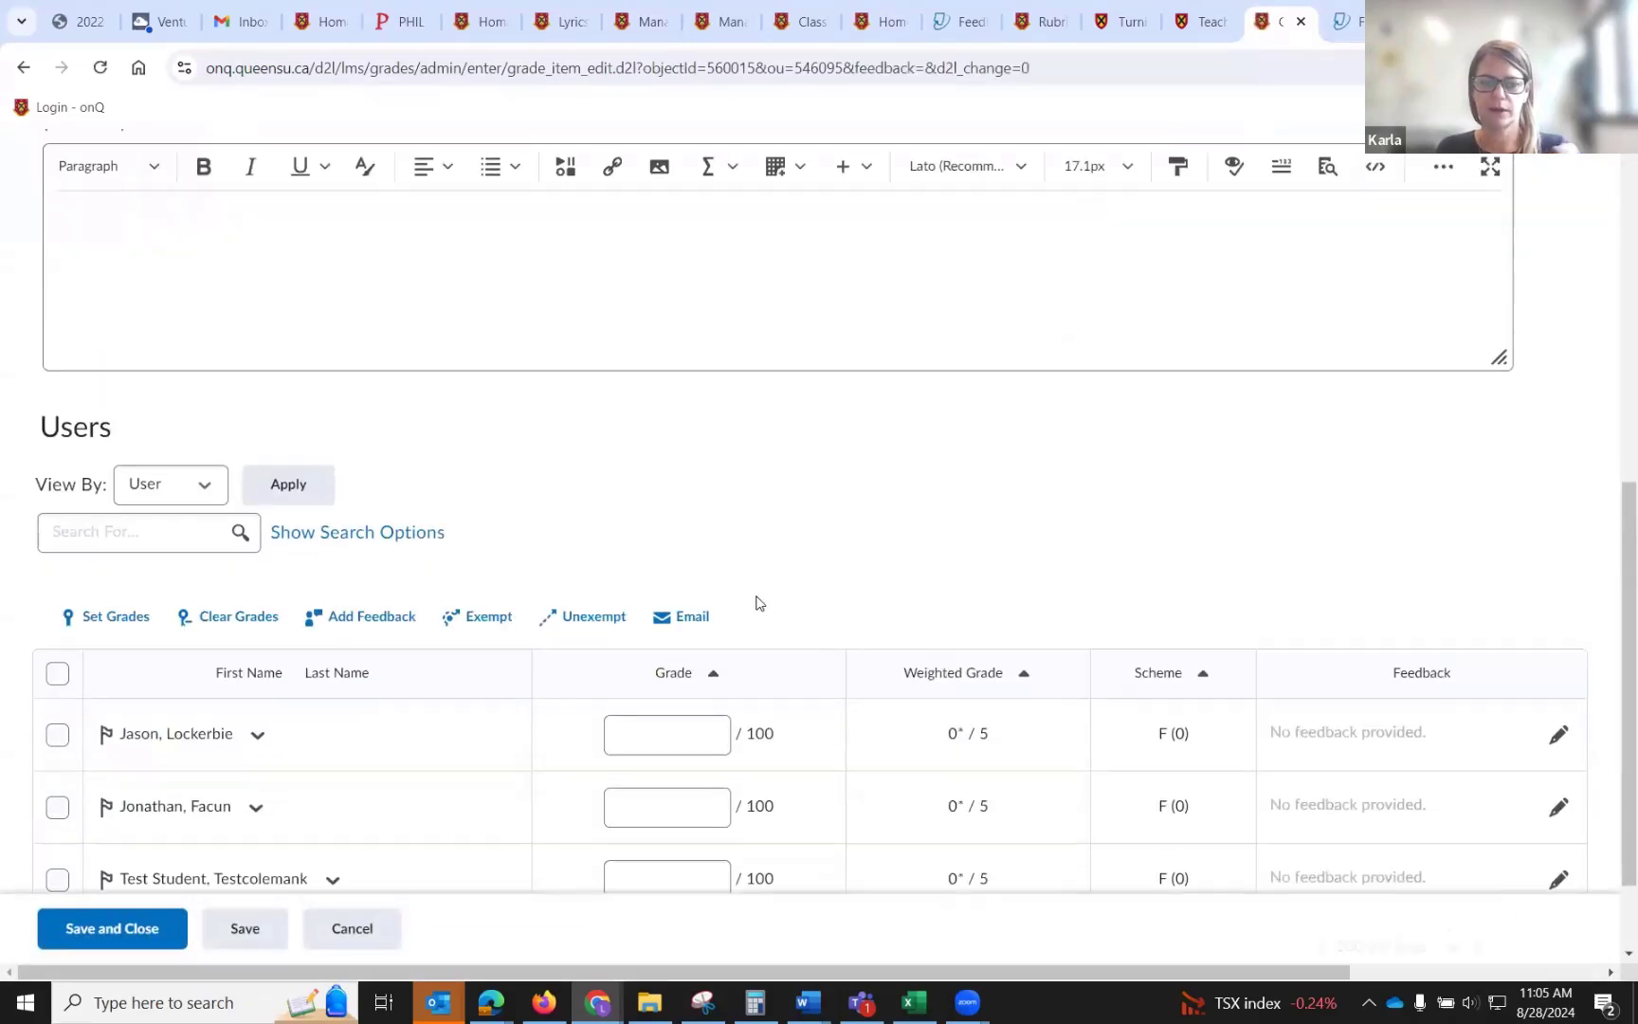
left_click(644, 621)
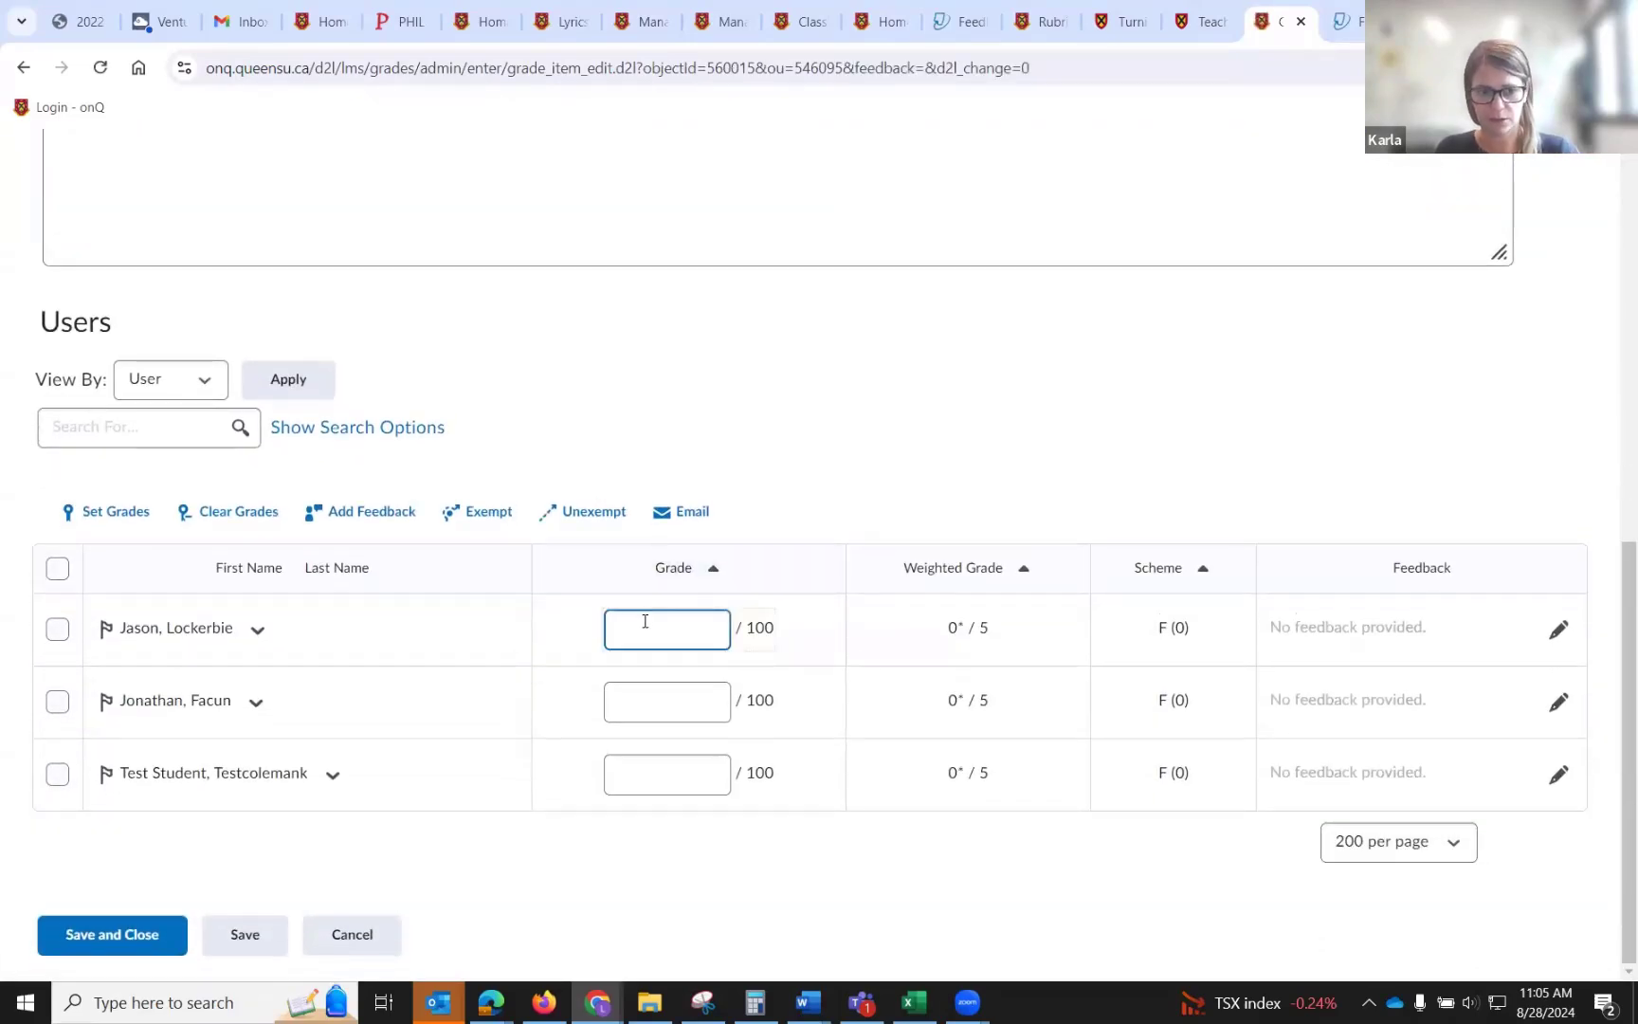
left_click(677, 627)
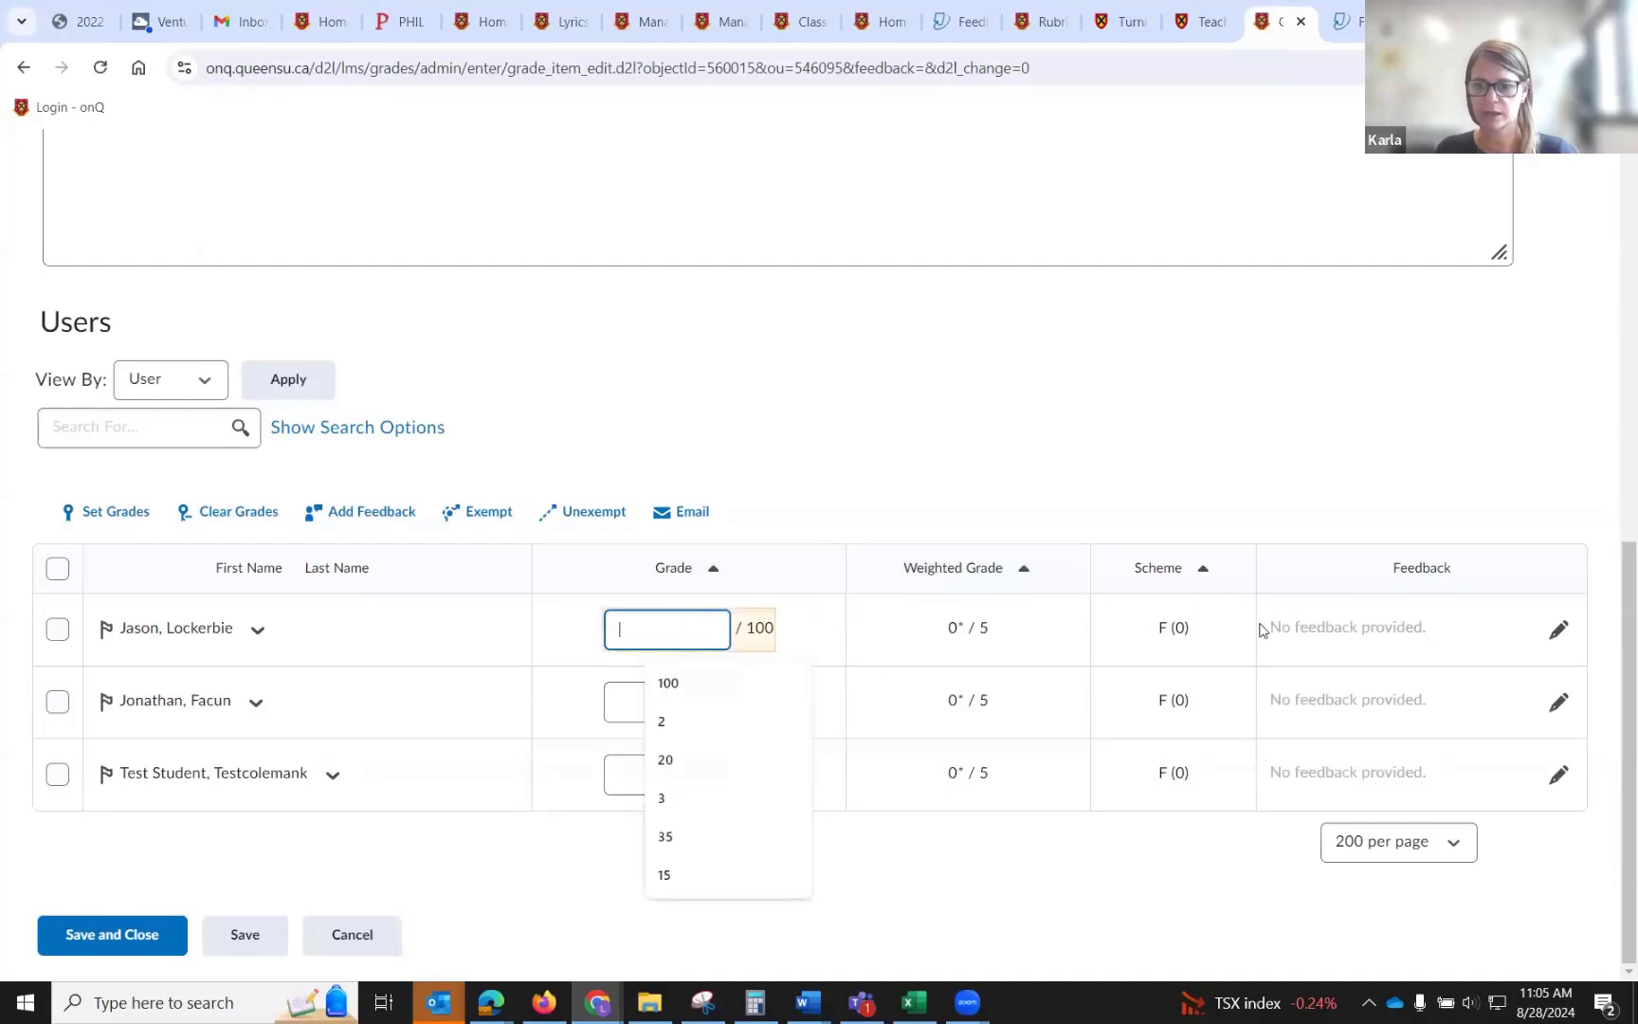
left_click(1414, 630)
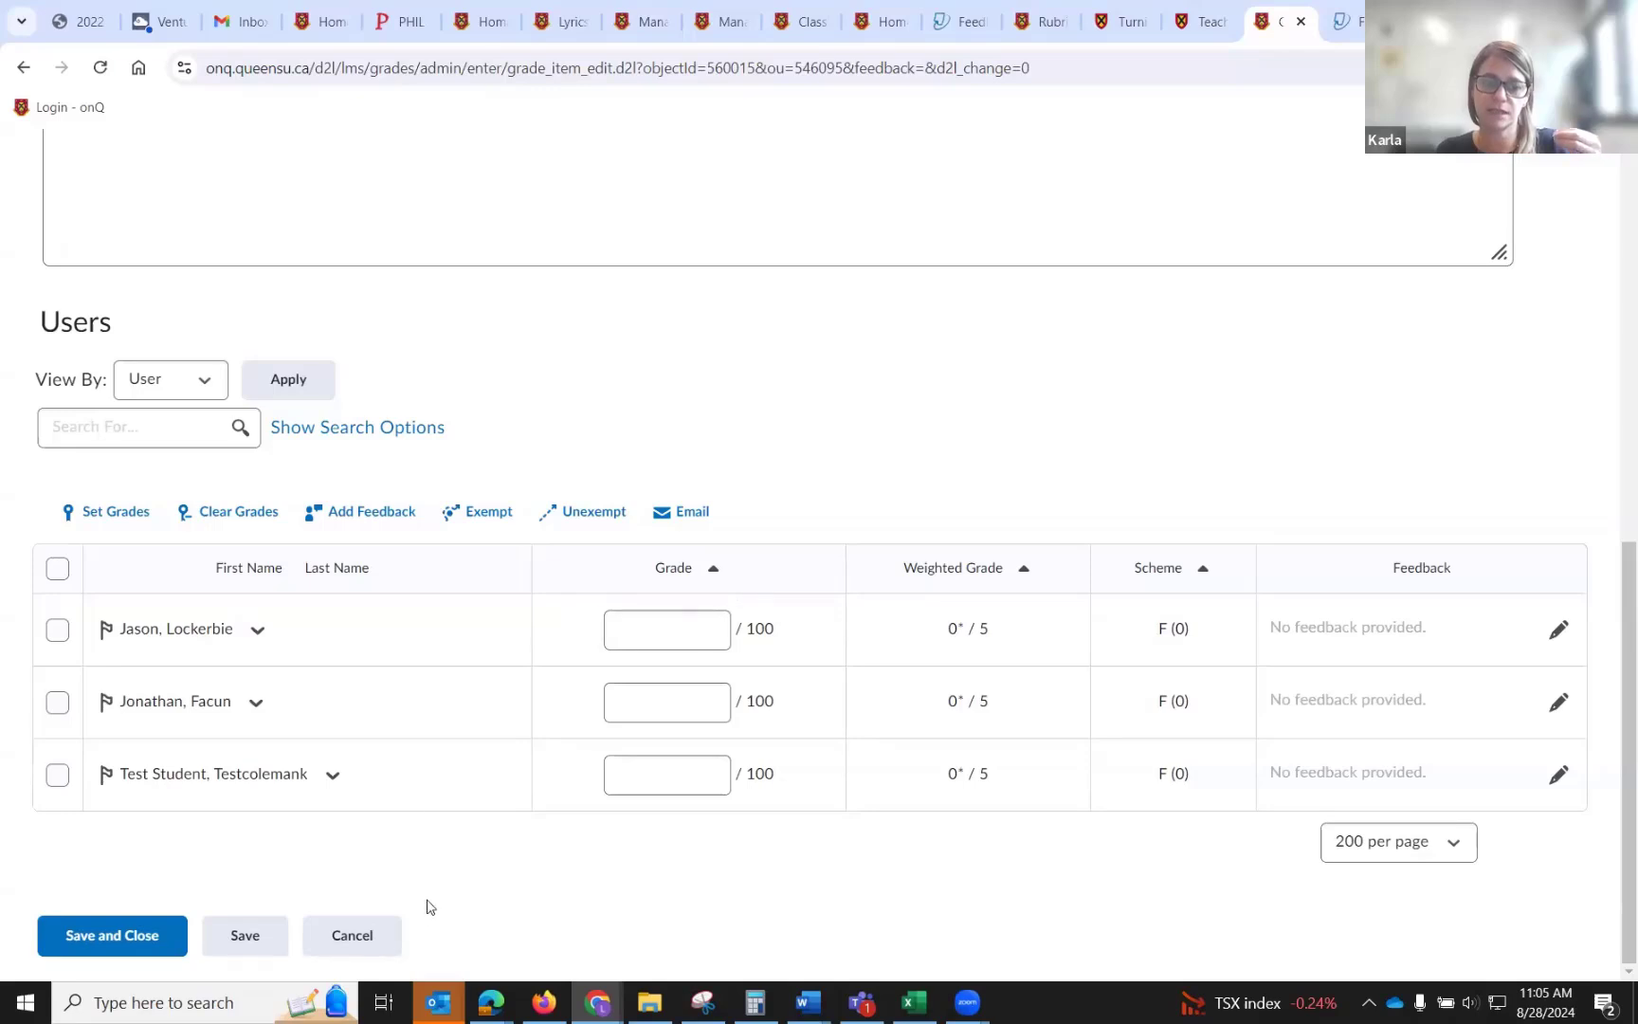
left_click(376, 934)
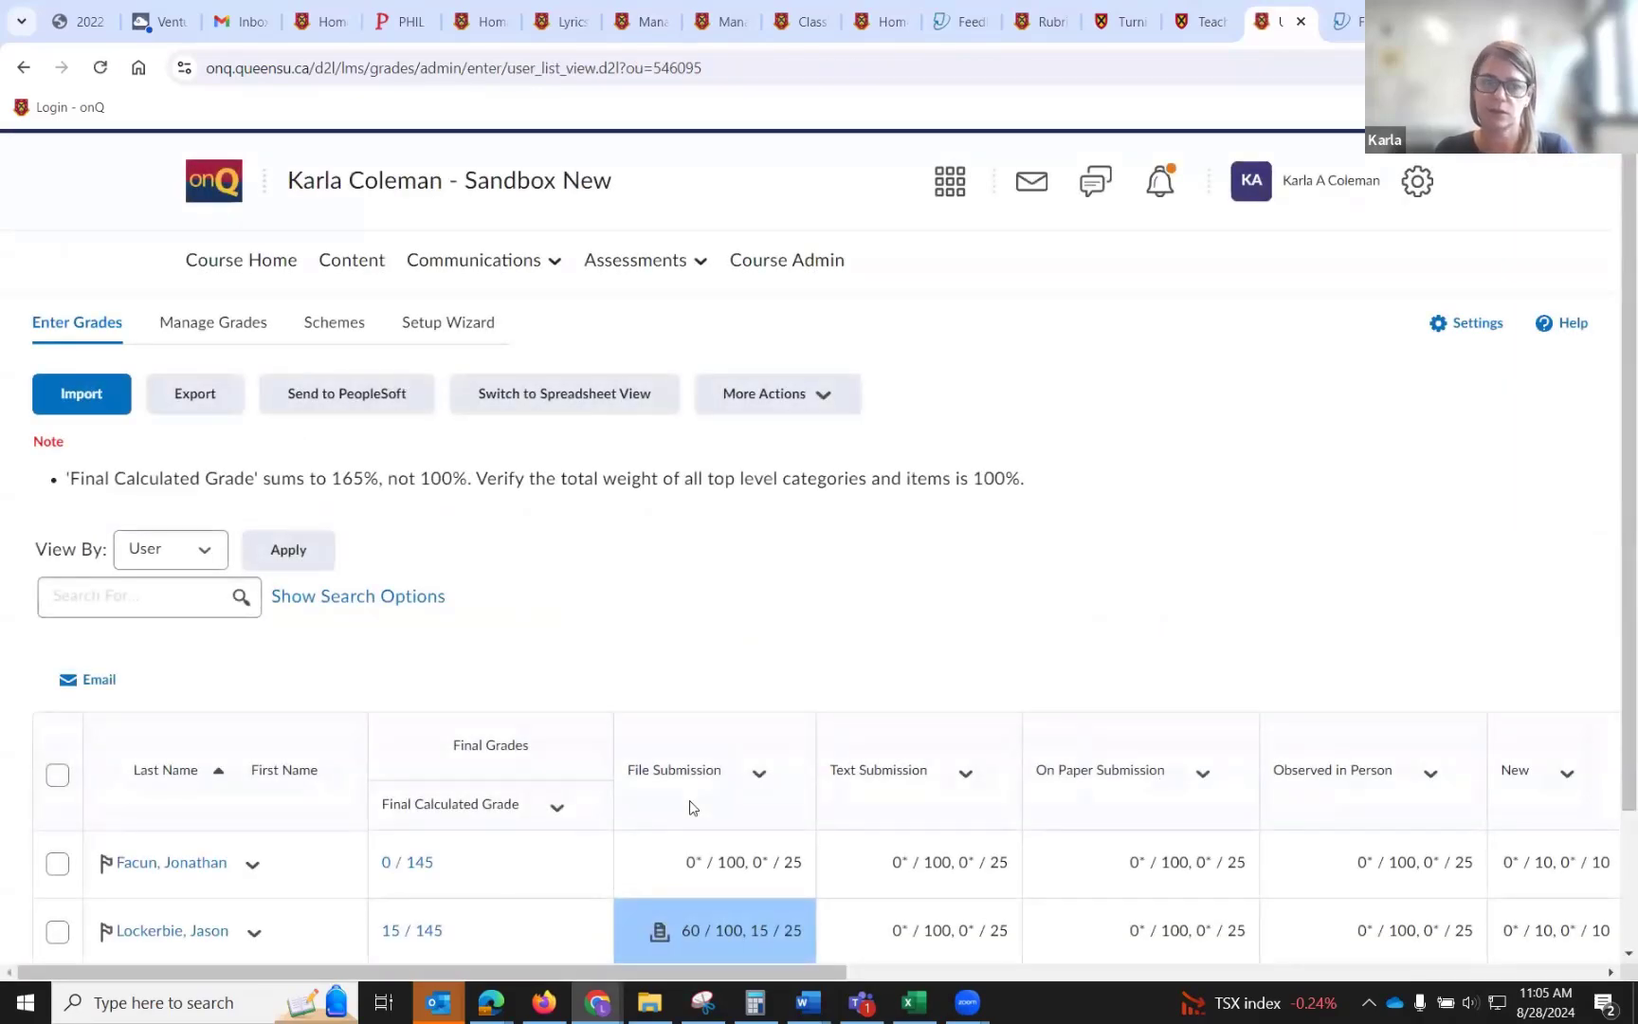
Return to Manage Grades and hide the Assignment 2 grade item from users.
left_click(213, 327)
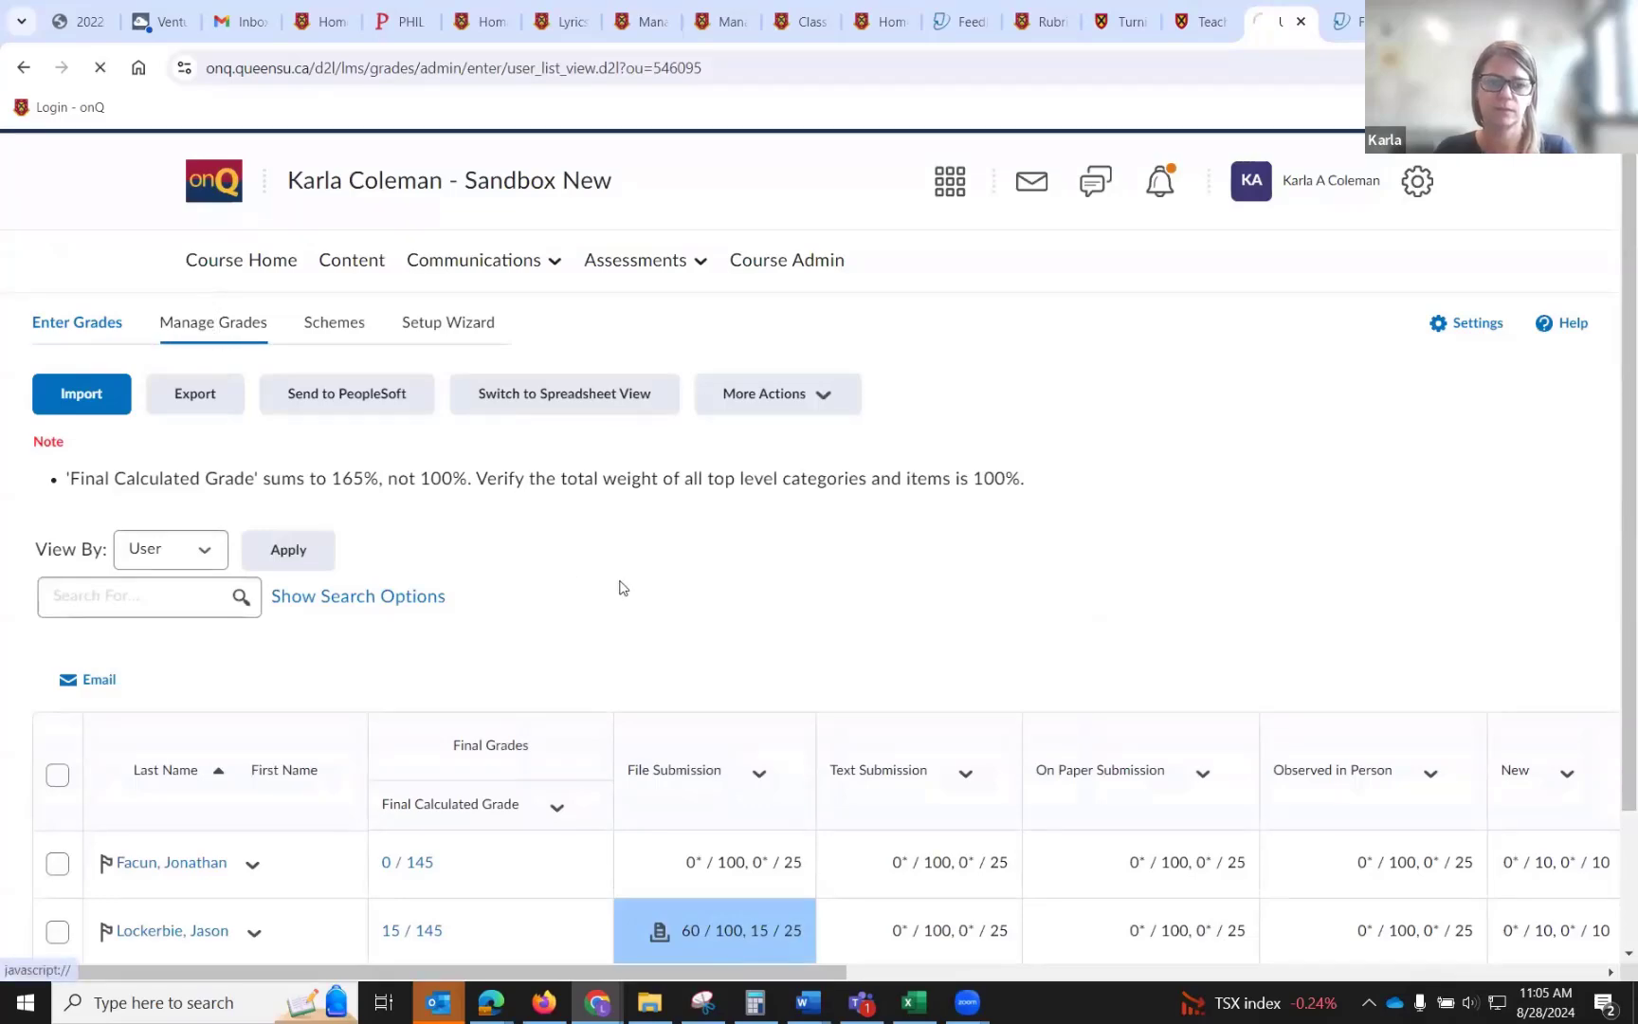
scroll(618, 585, "down", 6)
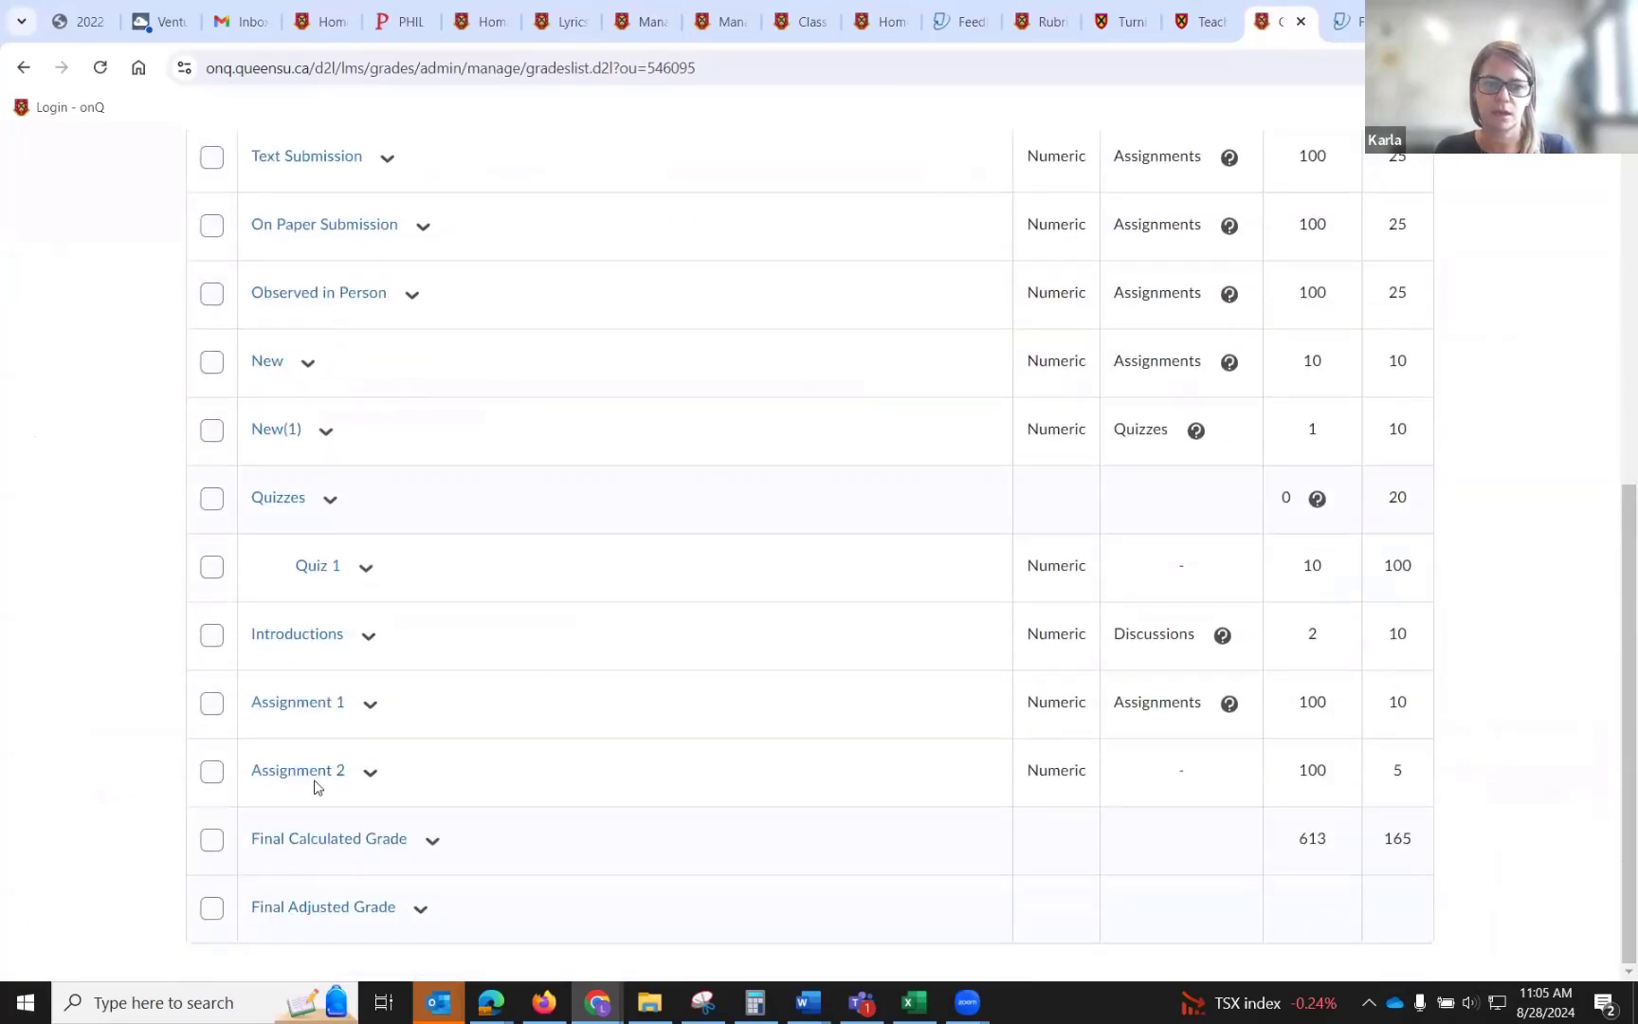
left_click(370, 771)
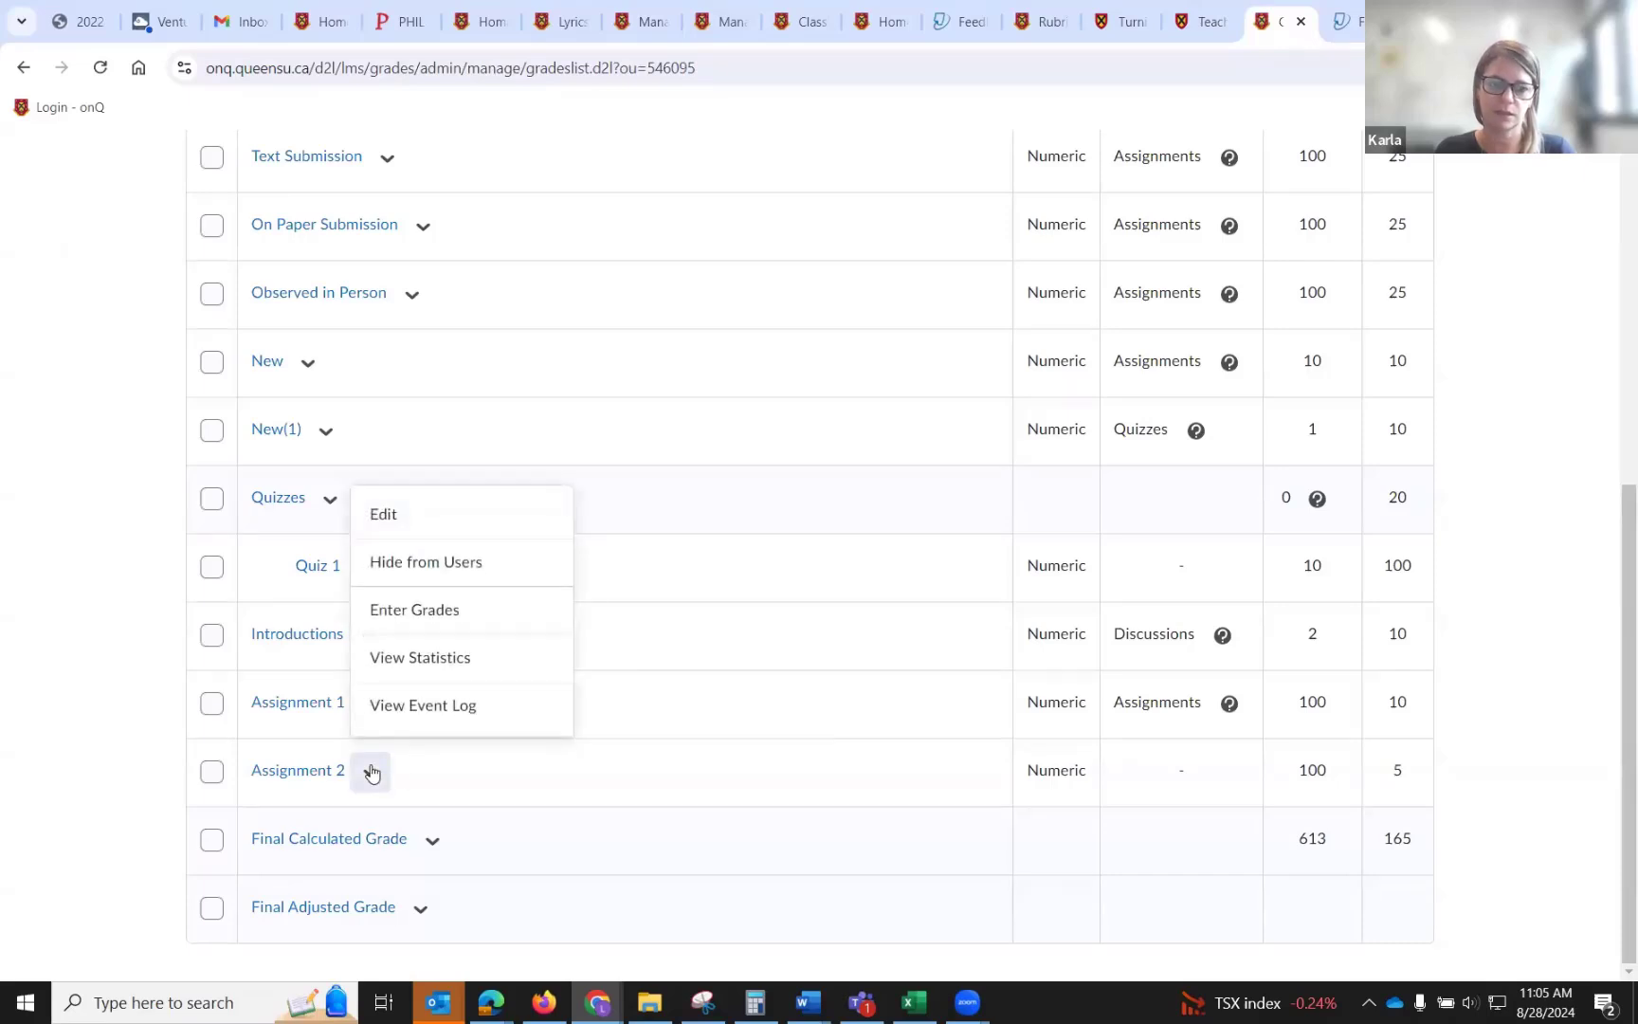
left_click(398, 567)
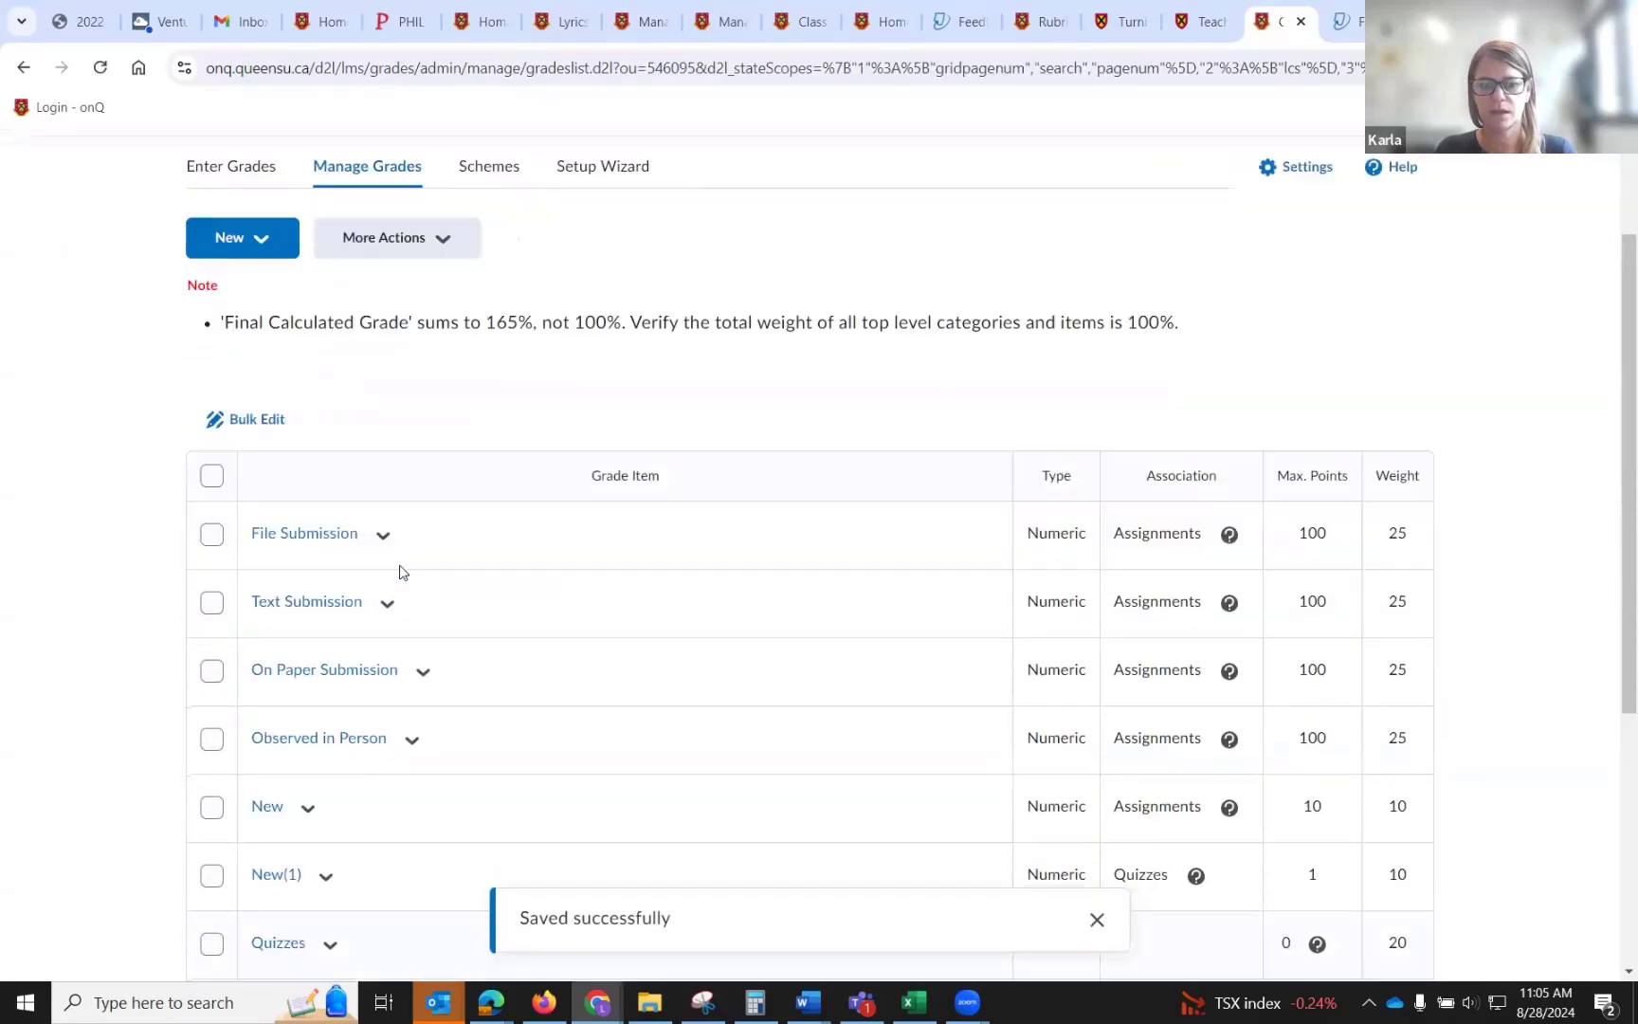
Make the Assignment 2 grade item visible to users again.
scroll(401, 570, "down", 5)
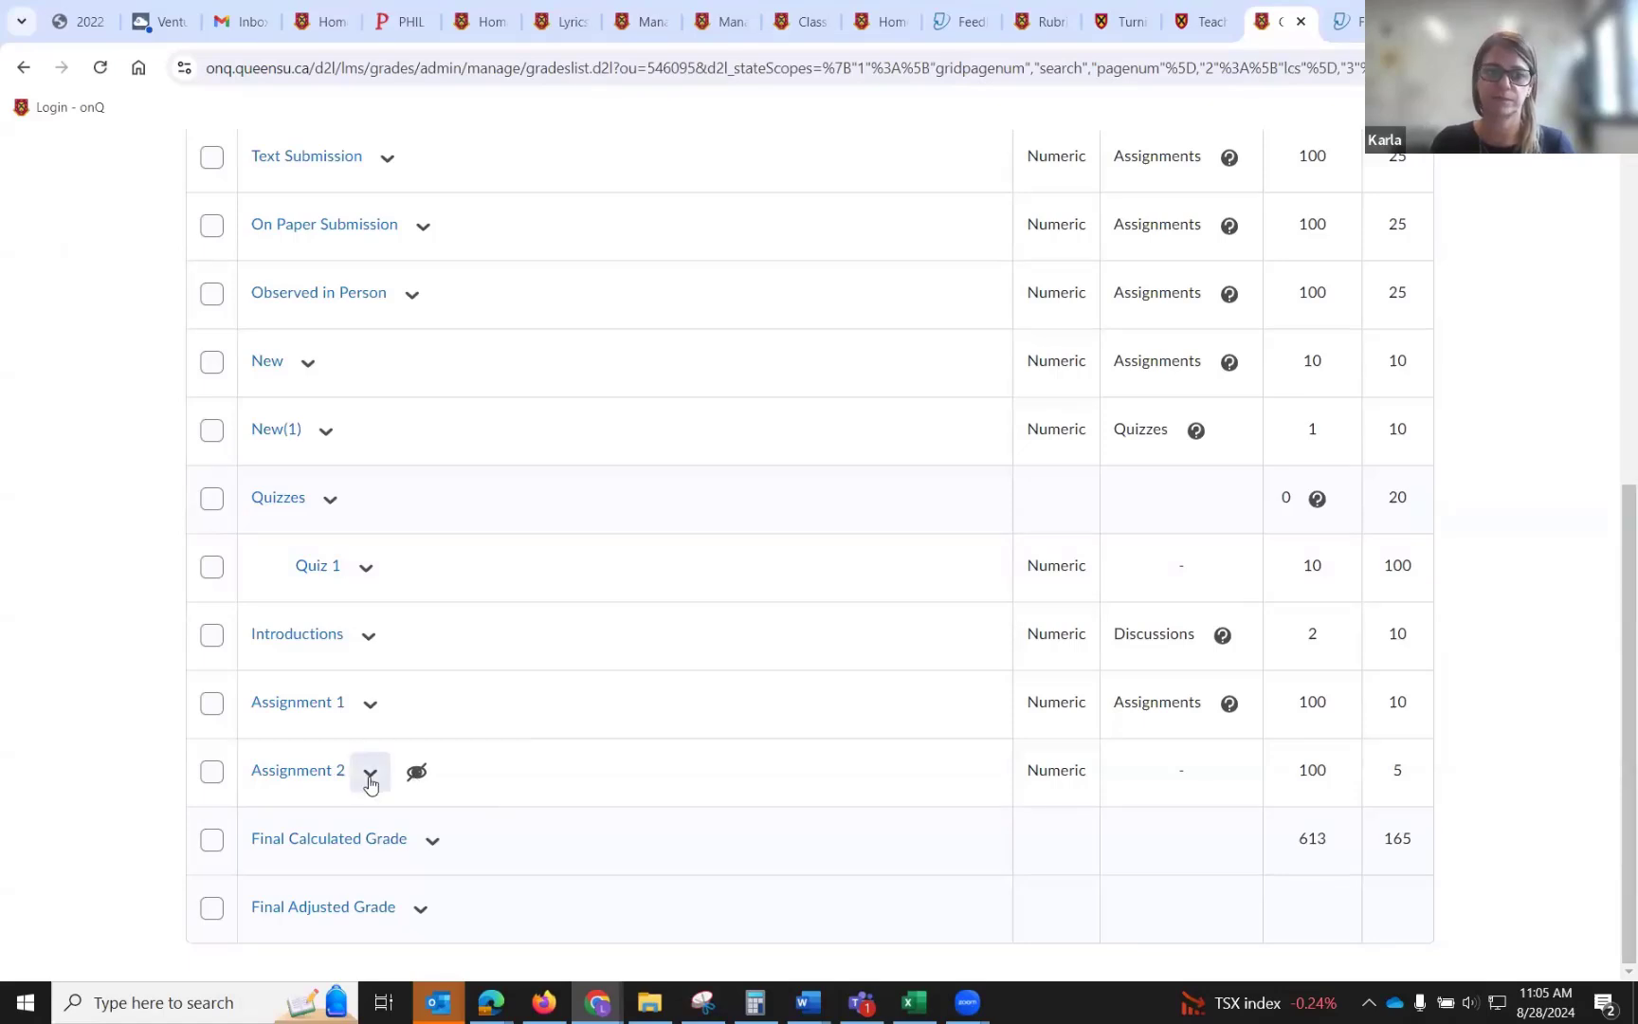
left_click(369, 783)
left_click(395, 565)
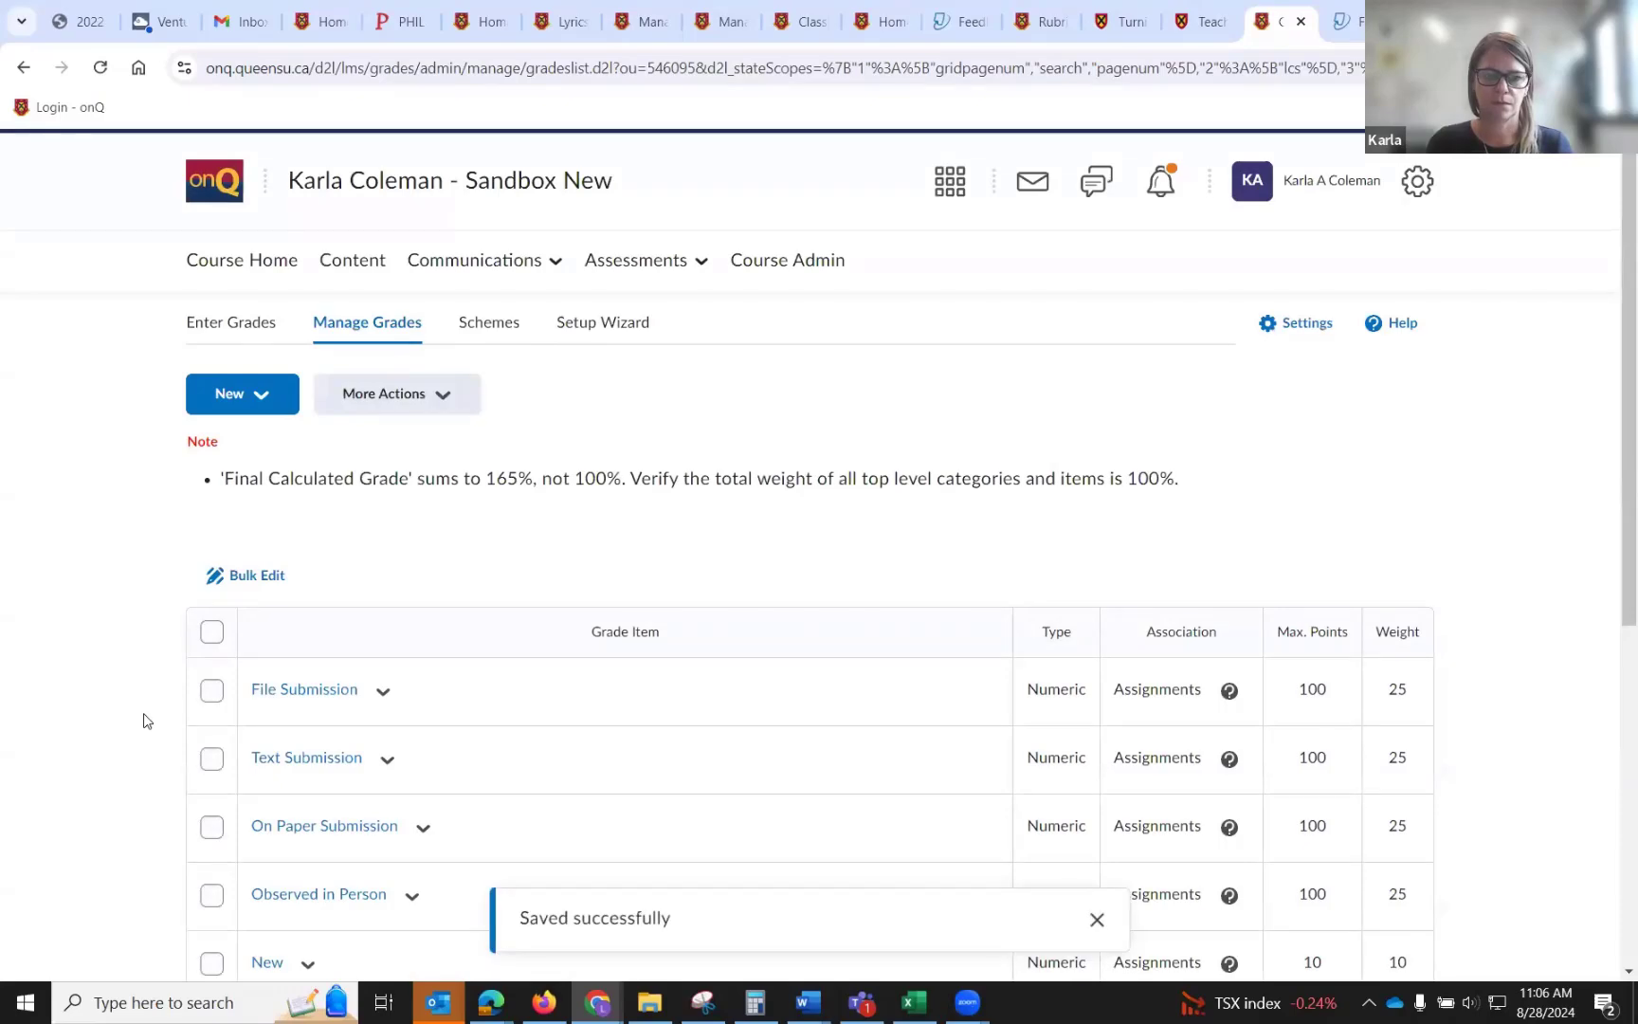
Open the course Discussions page and review the existing forums and topics.
scroll(144, 721, "down", 6)
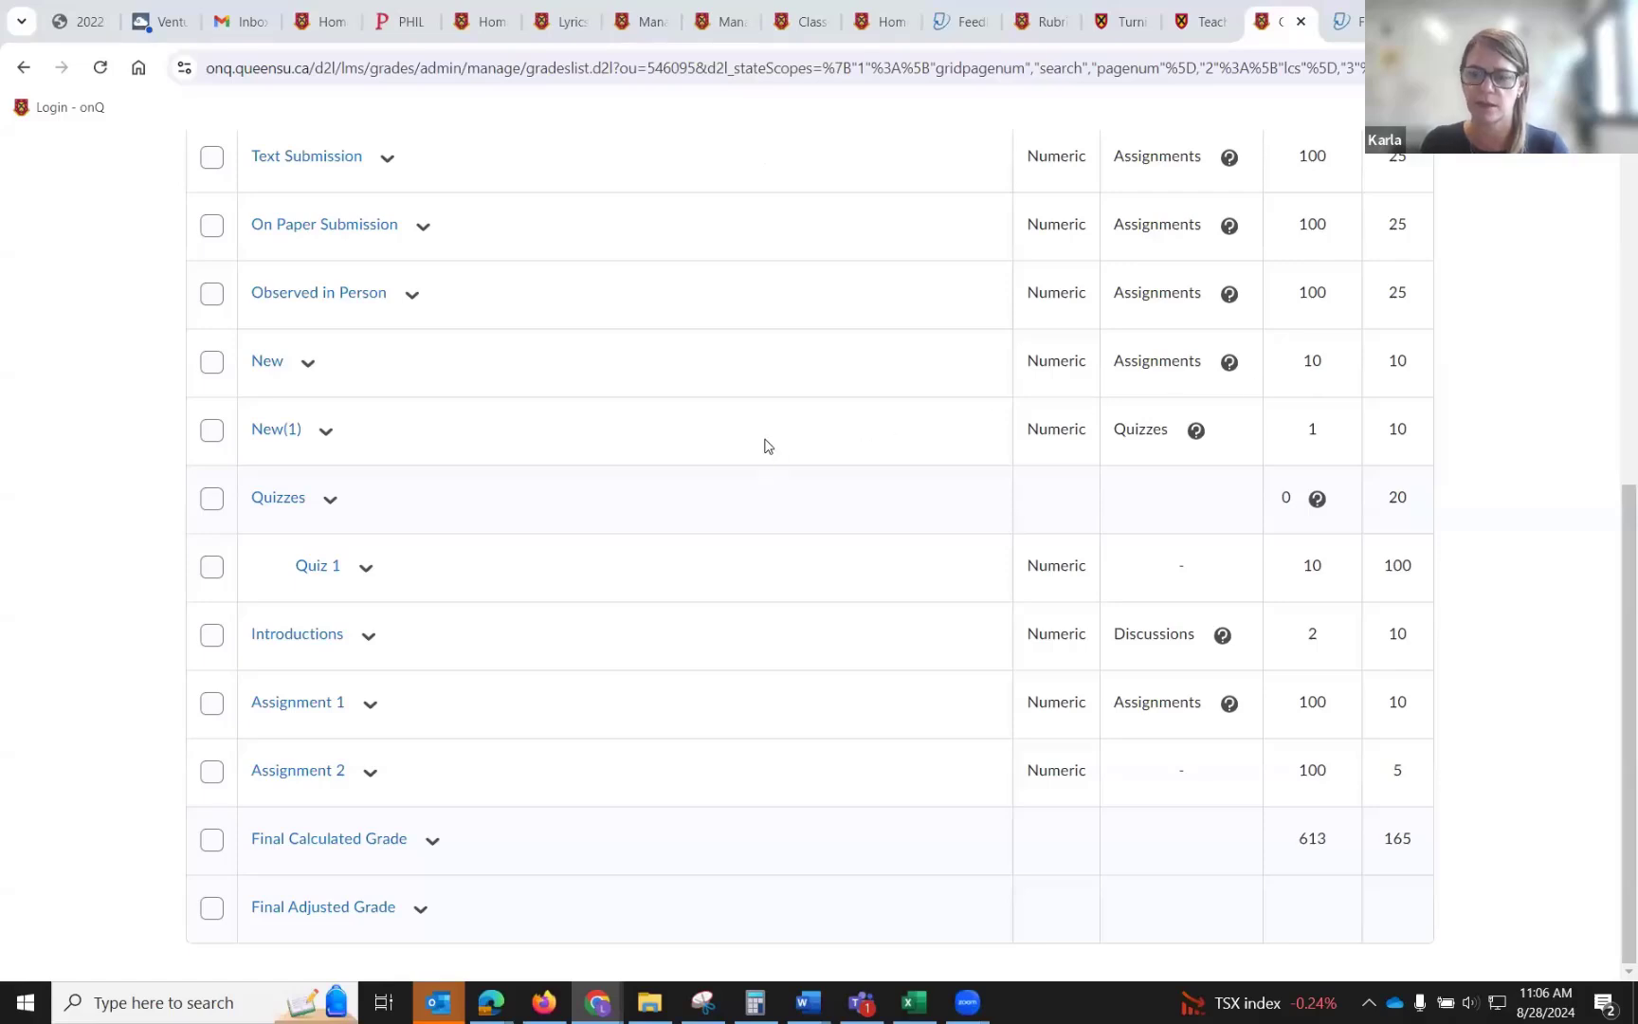
scroll(768, 446, "up", 6)
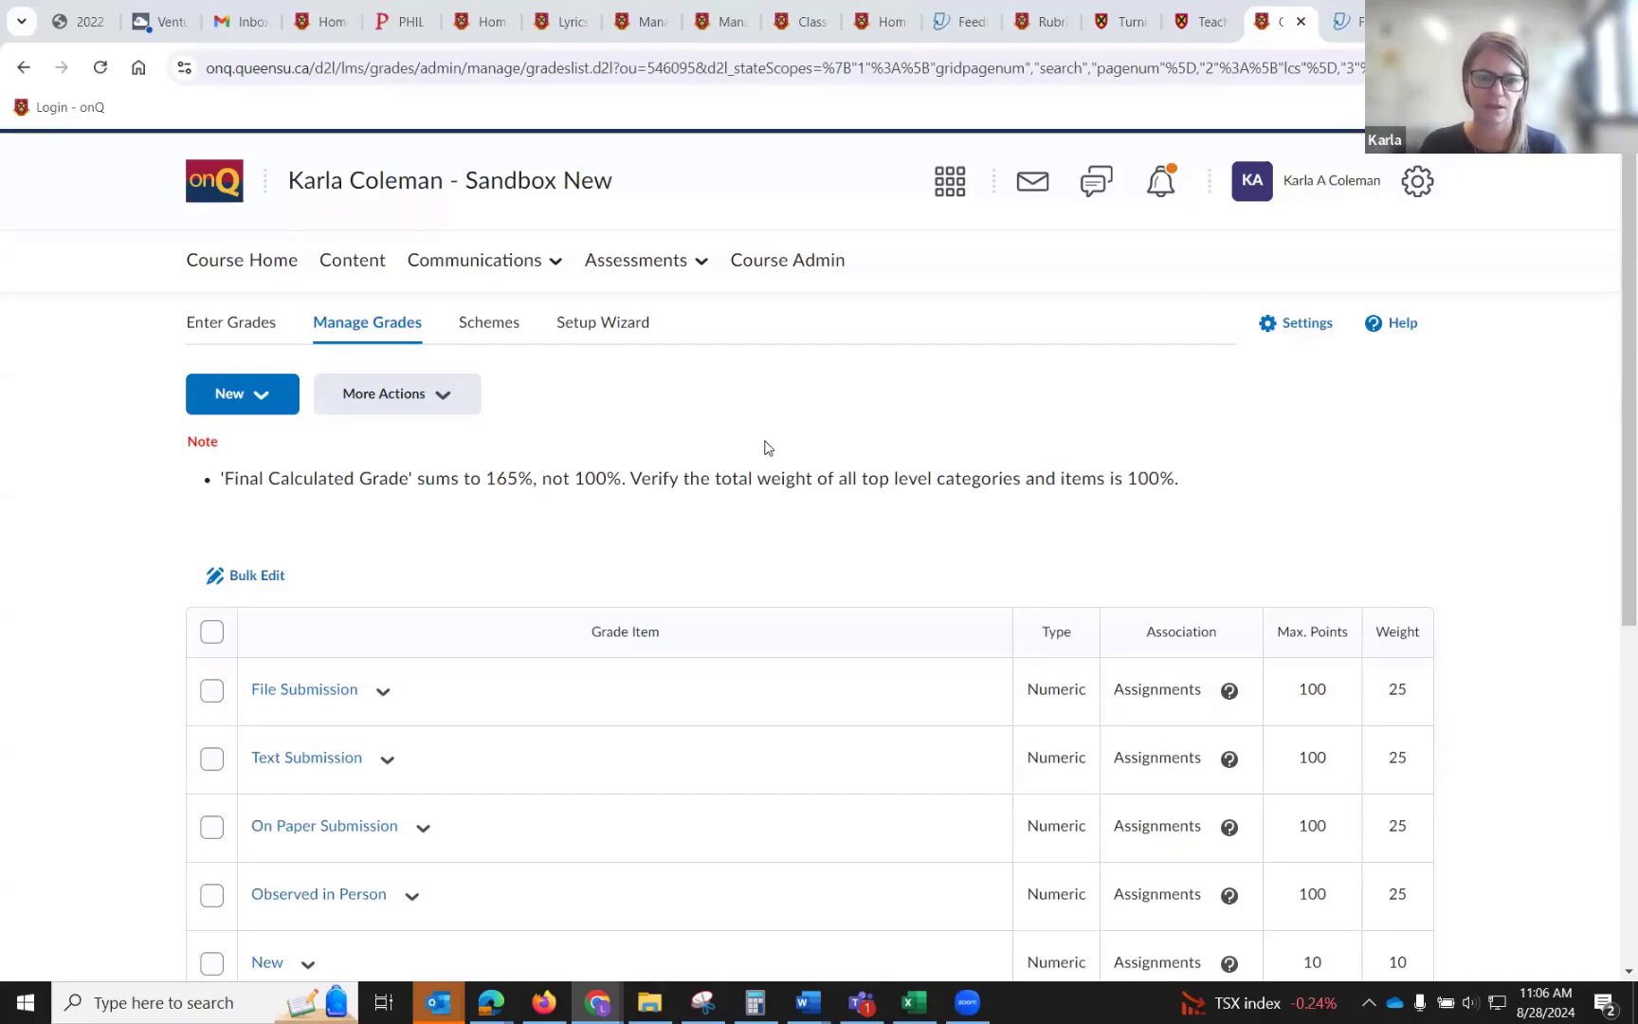
scroll(767, 448, "up", 1)
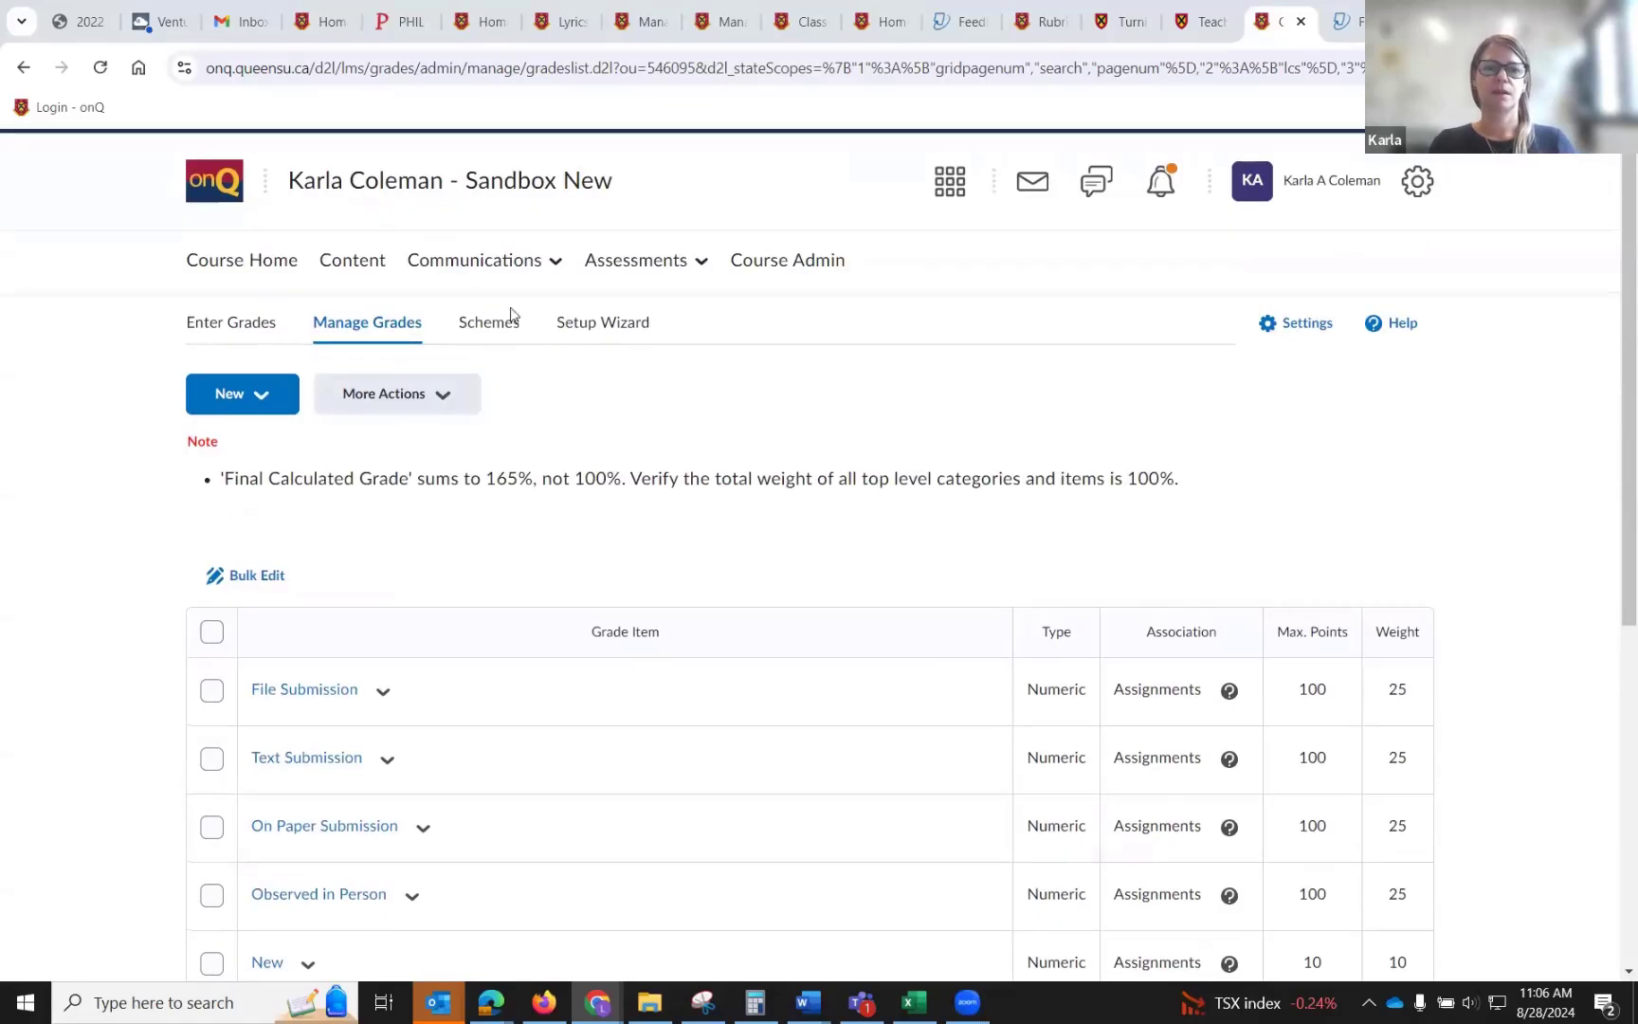
left_click(475, 262)
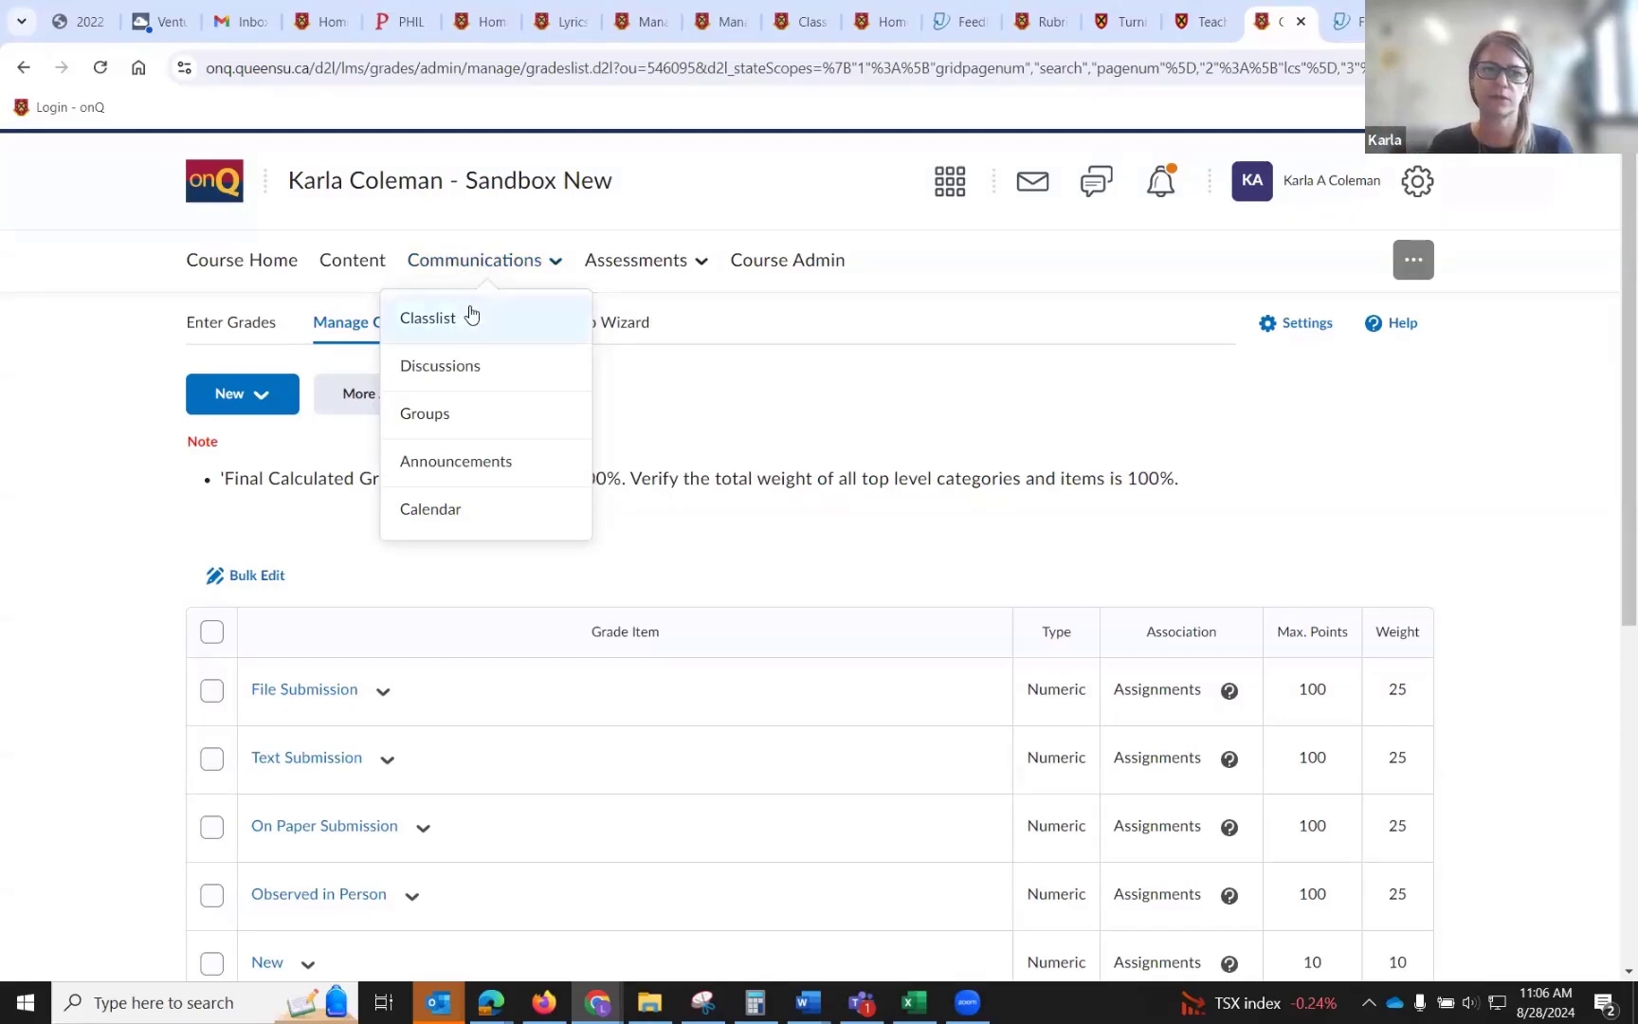
left_click(465, 364)
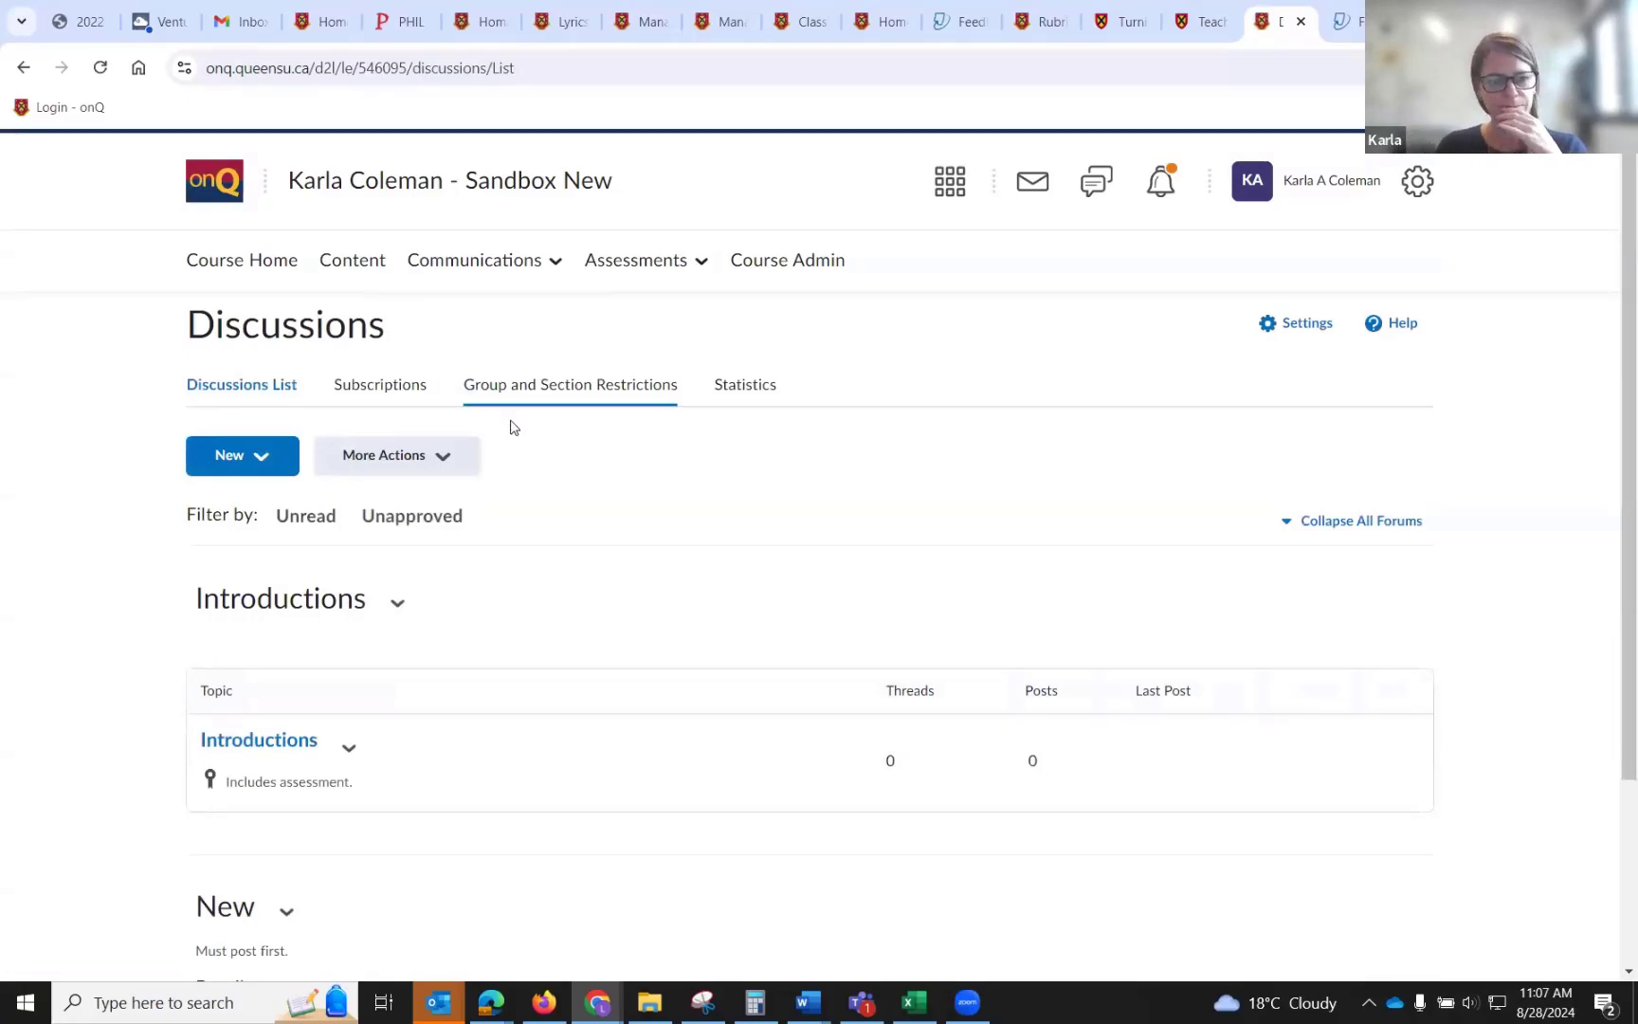
scroll(519, 436, "down", 1)
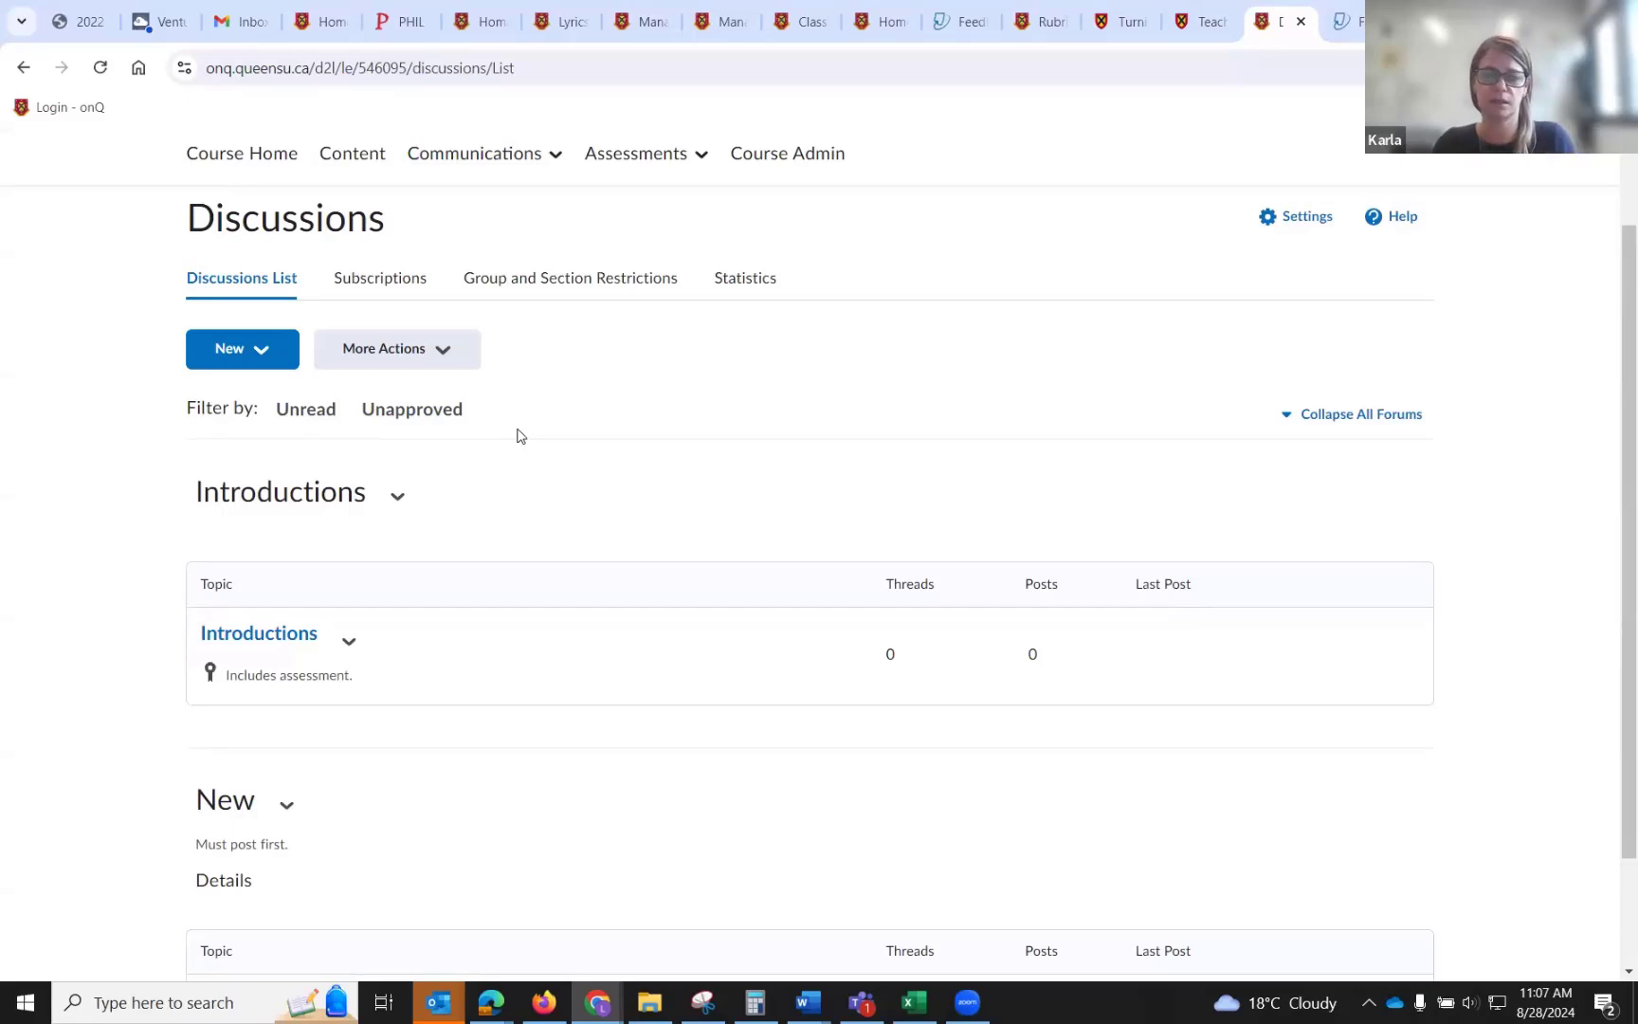
scroll(519, 435, "down", 1)
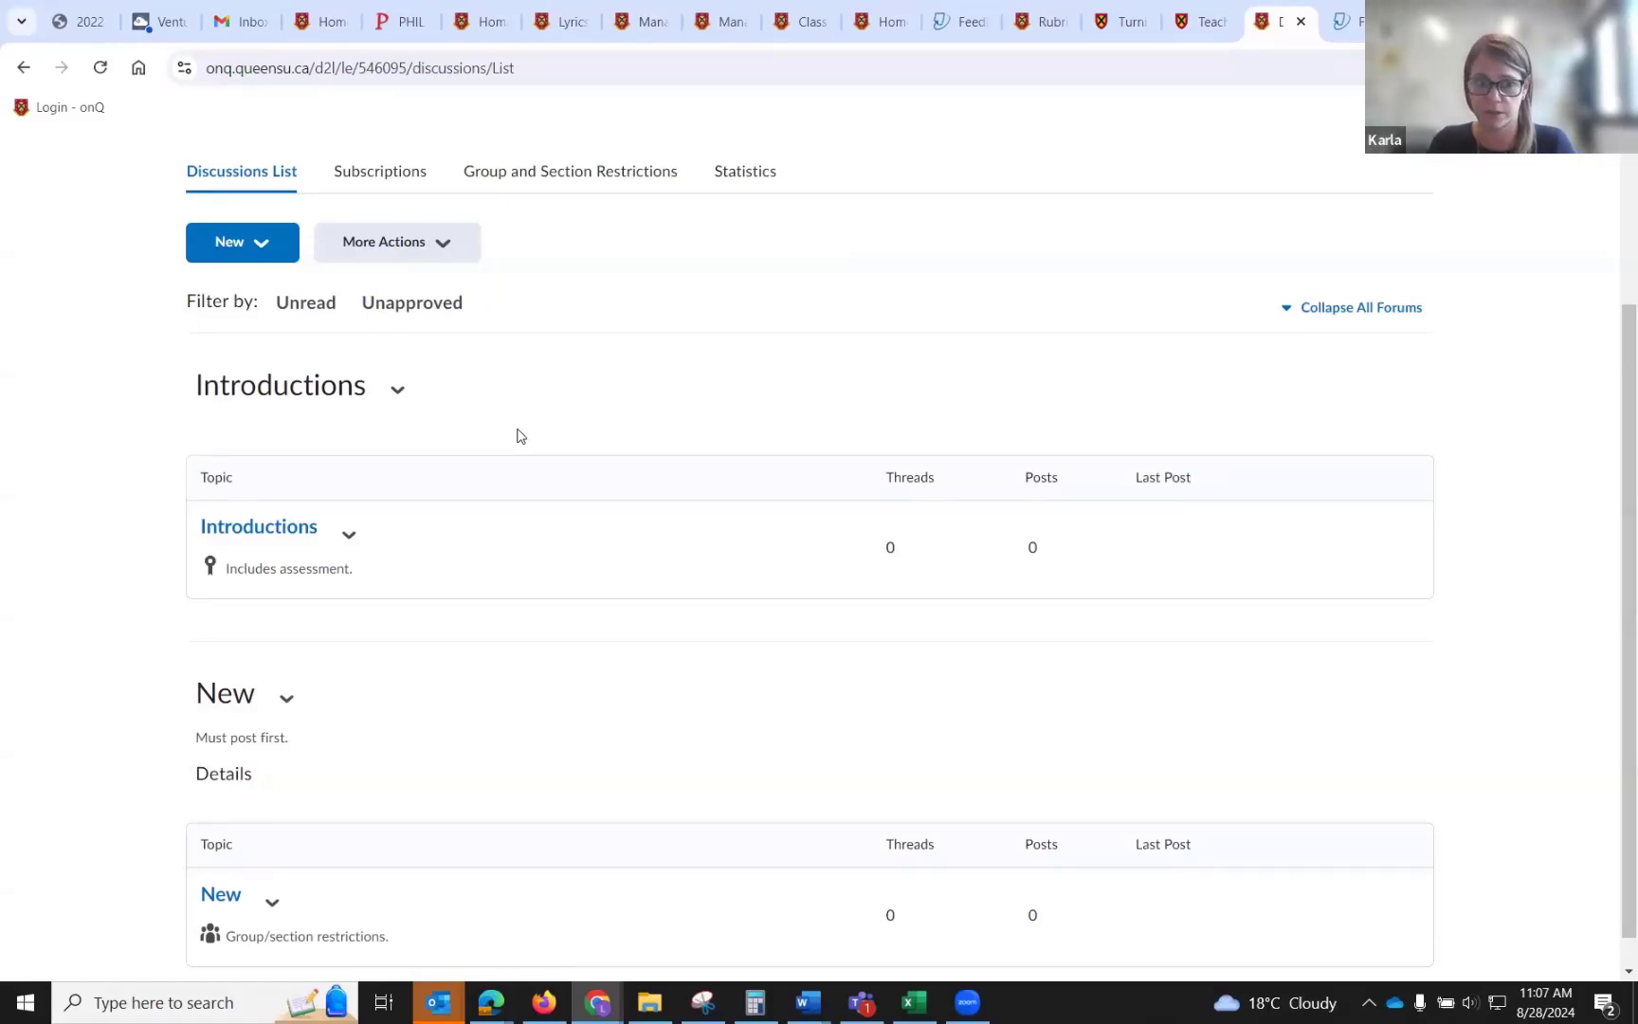
scroll(519, 436, "up", 1)
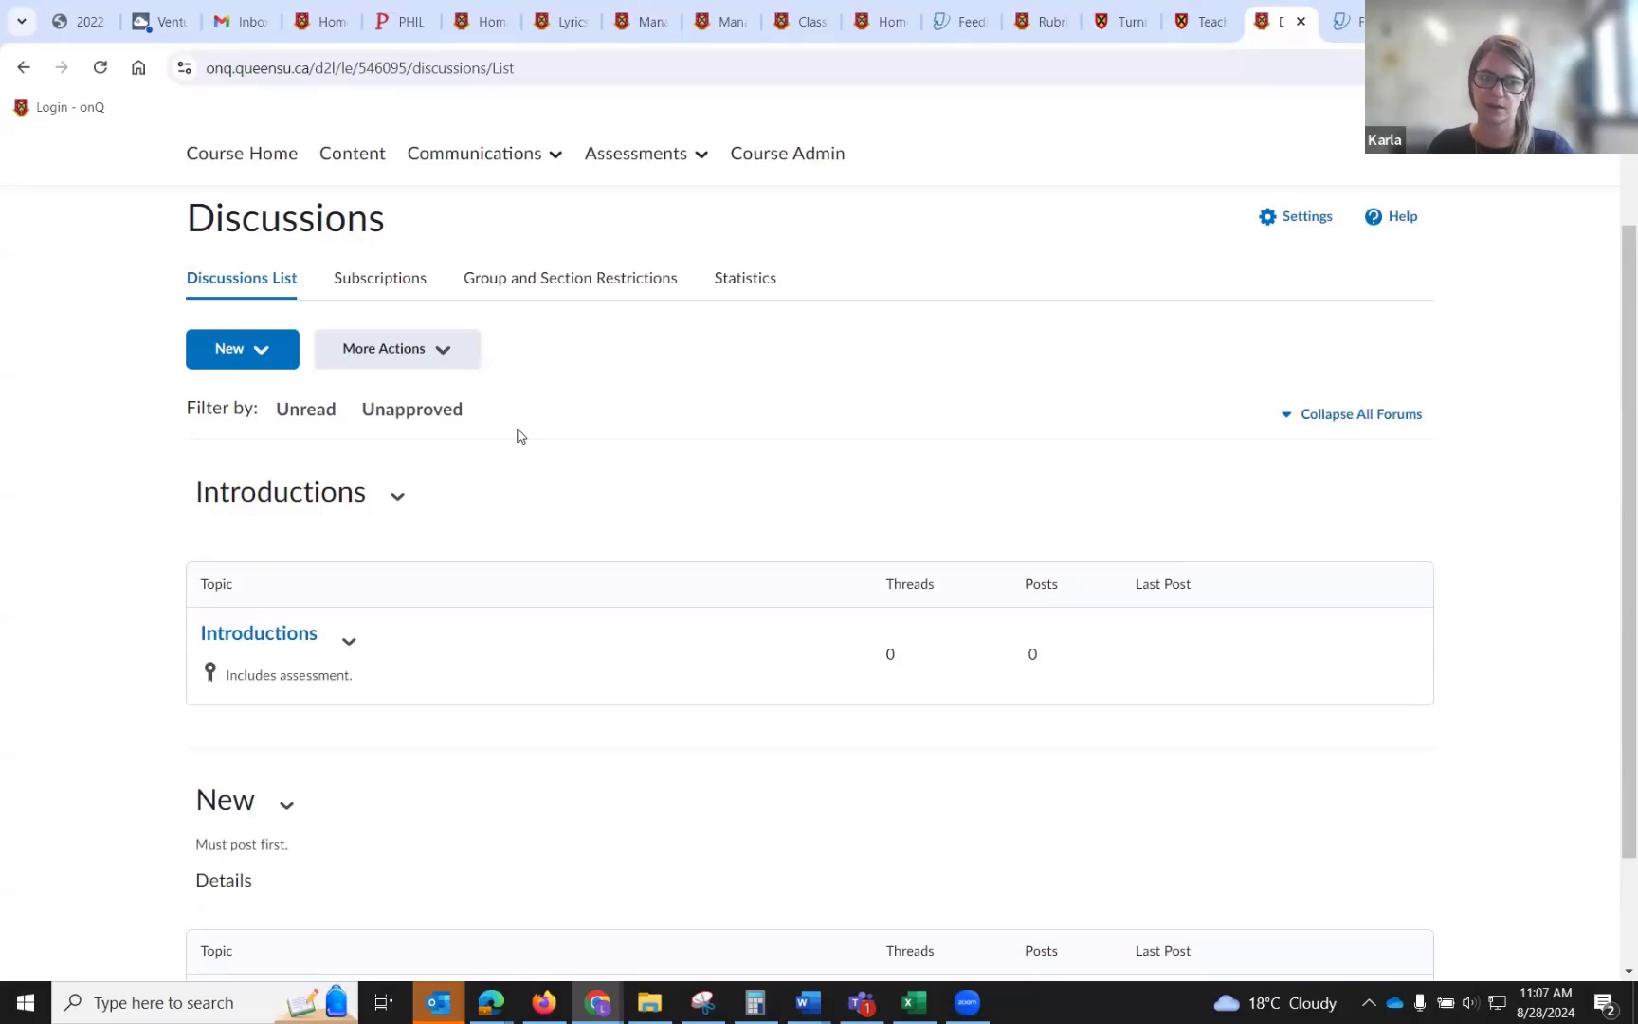
left_click_drag(375, 493, 219, 493)
left_click(193, 501)
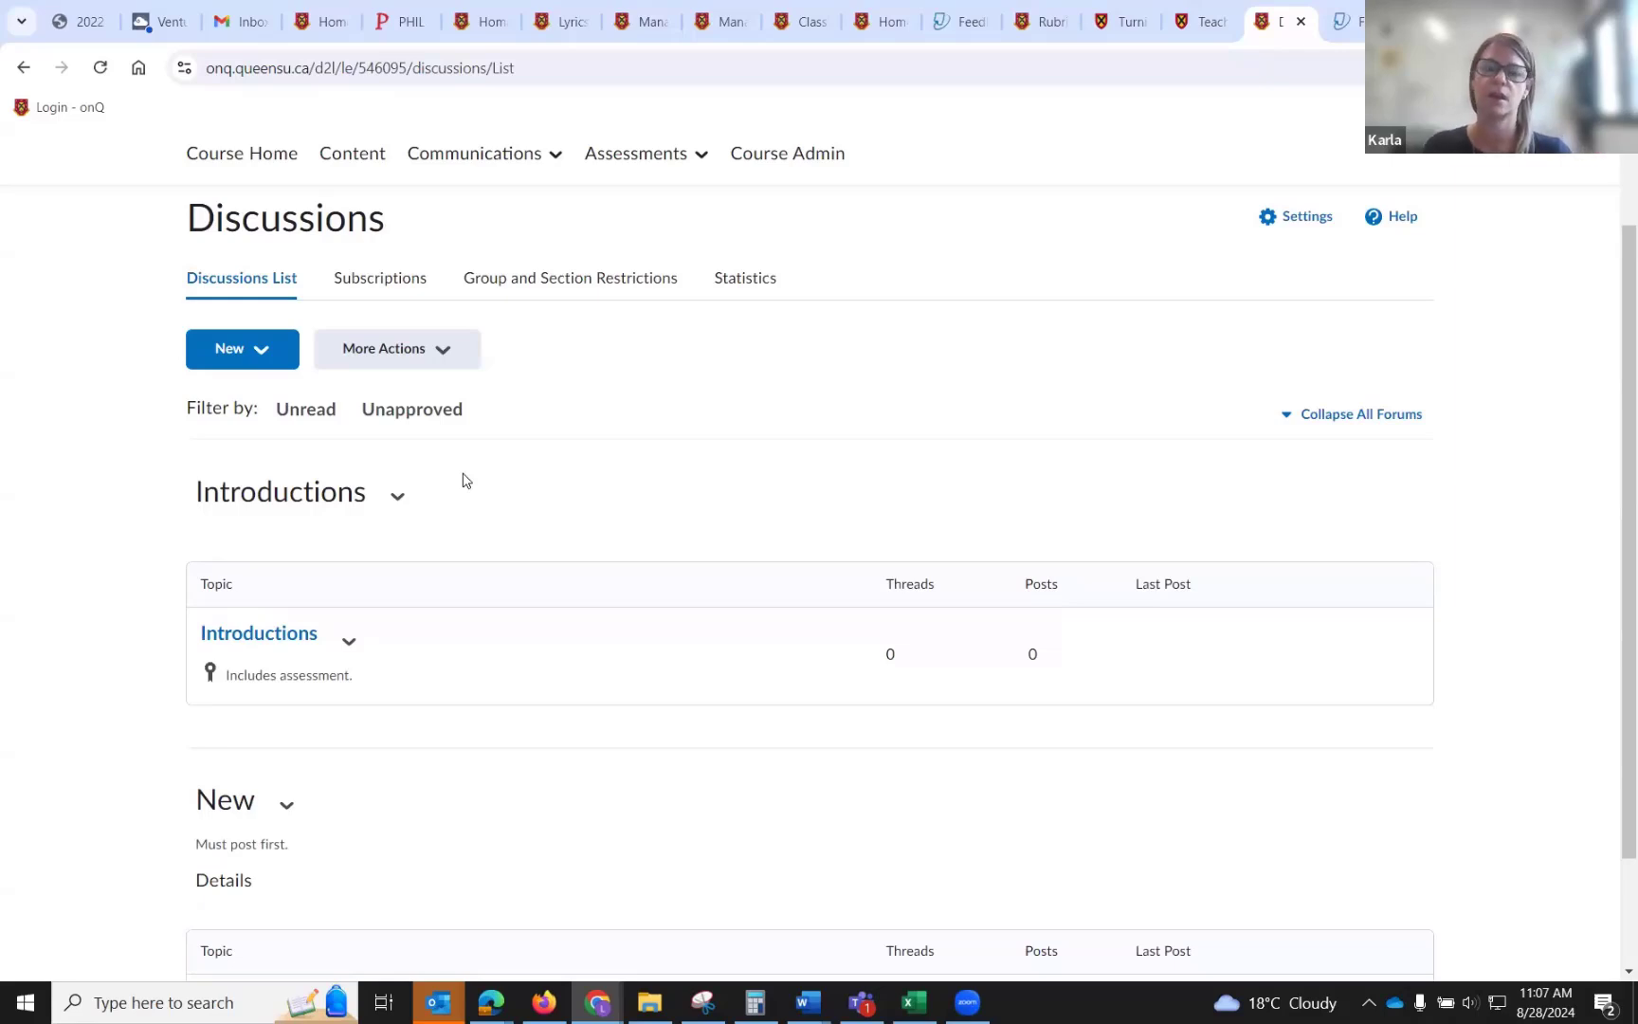
Start a new forum and title it Discussion 1.
left_click(207, 361)
left_click(300, 426)
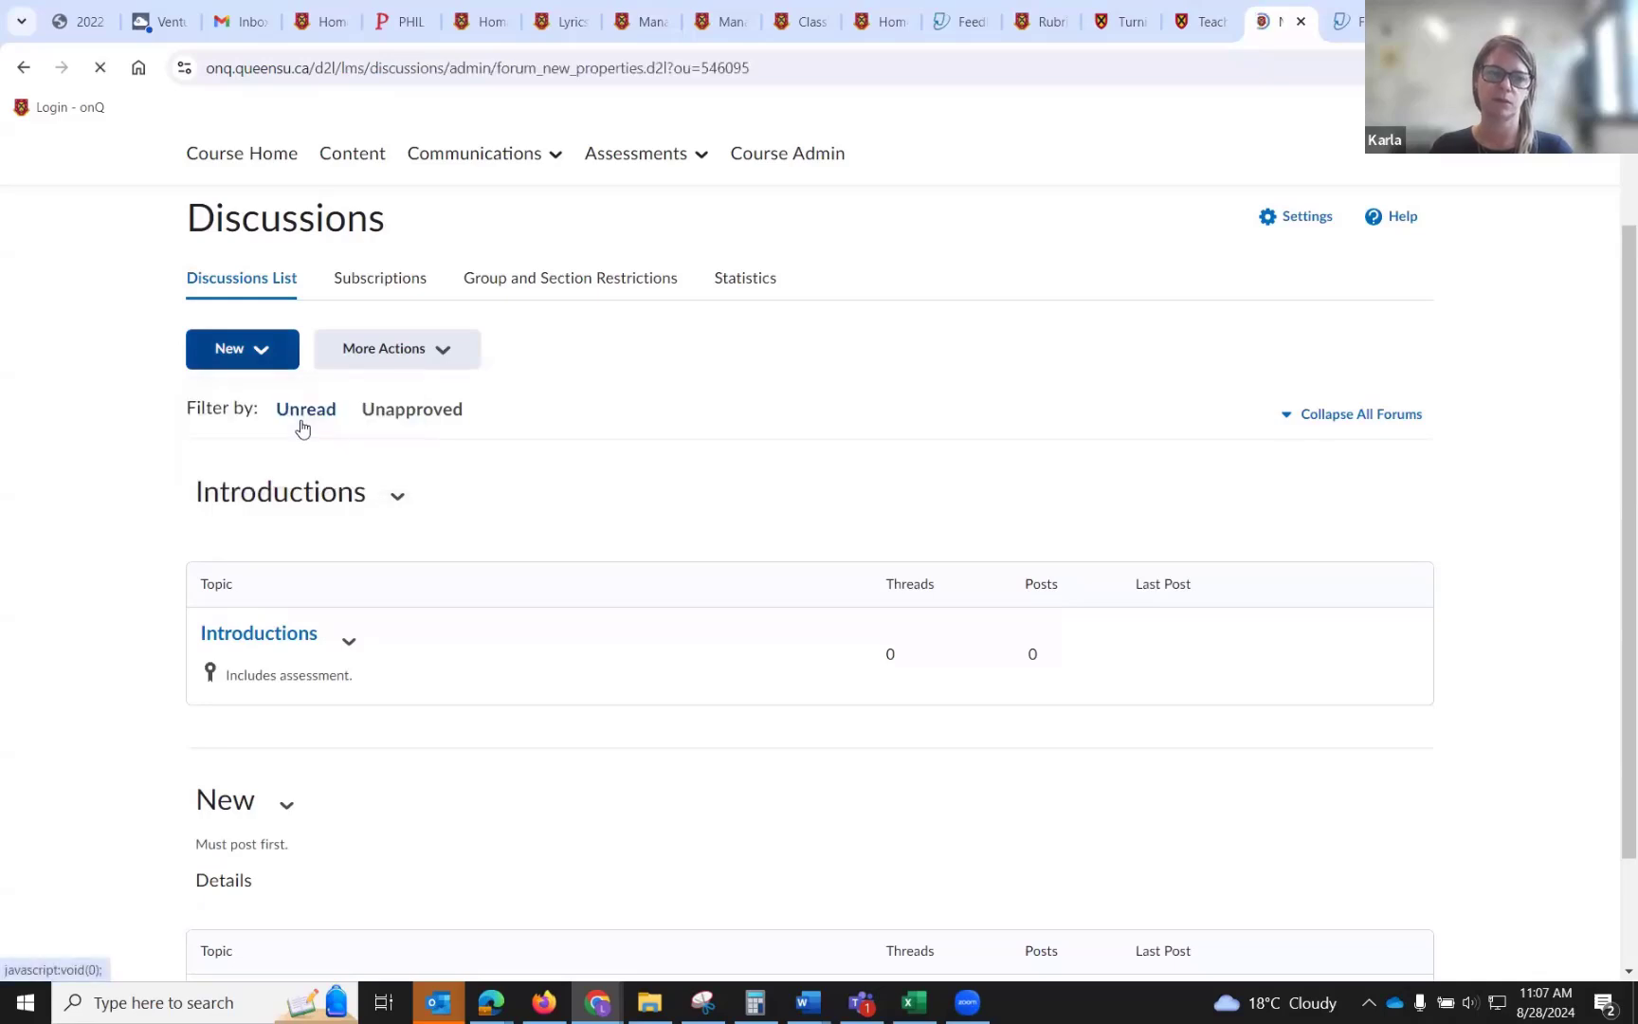
left_click(312, 580)
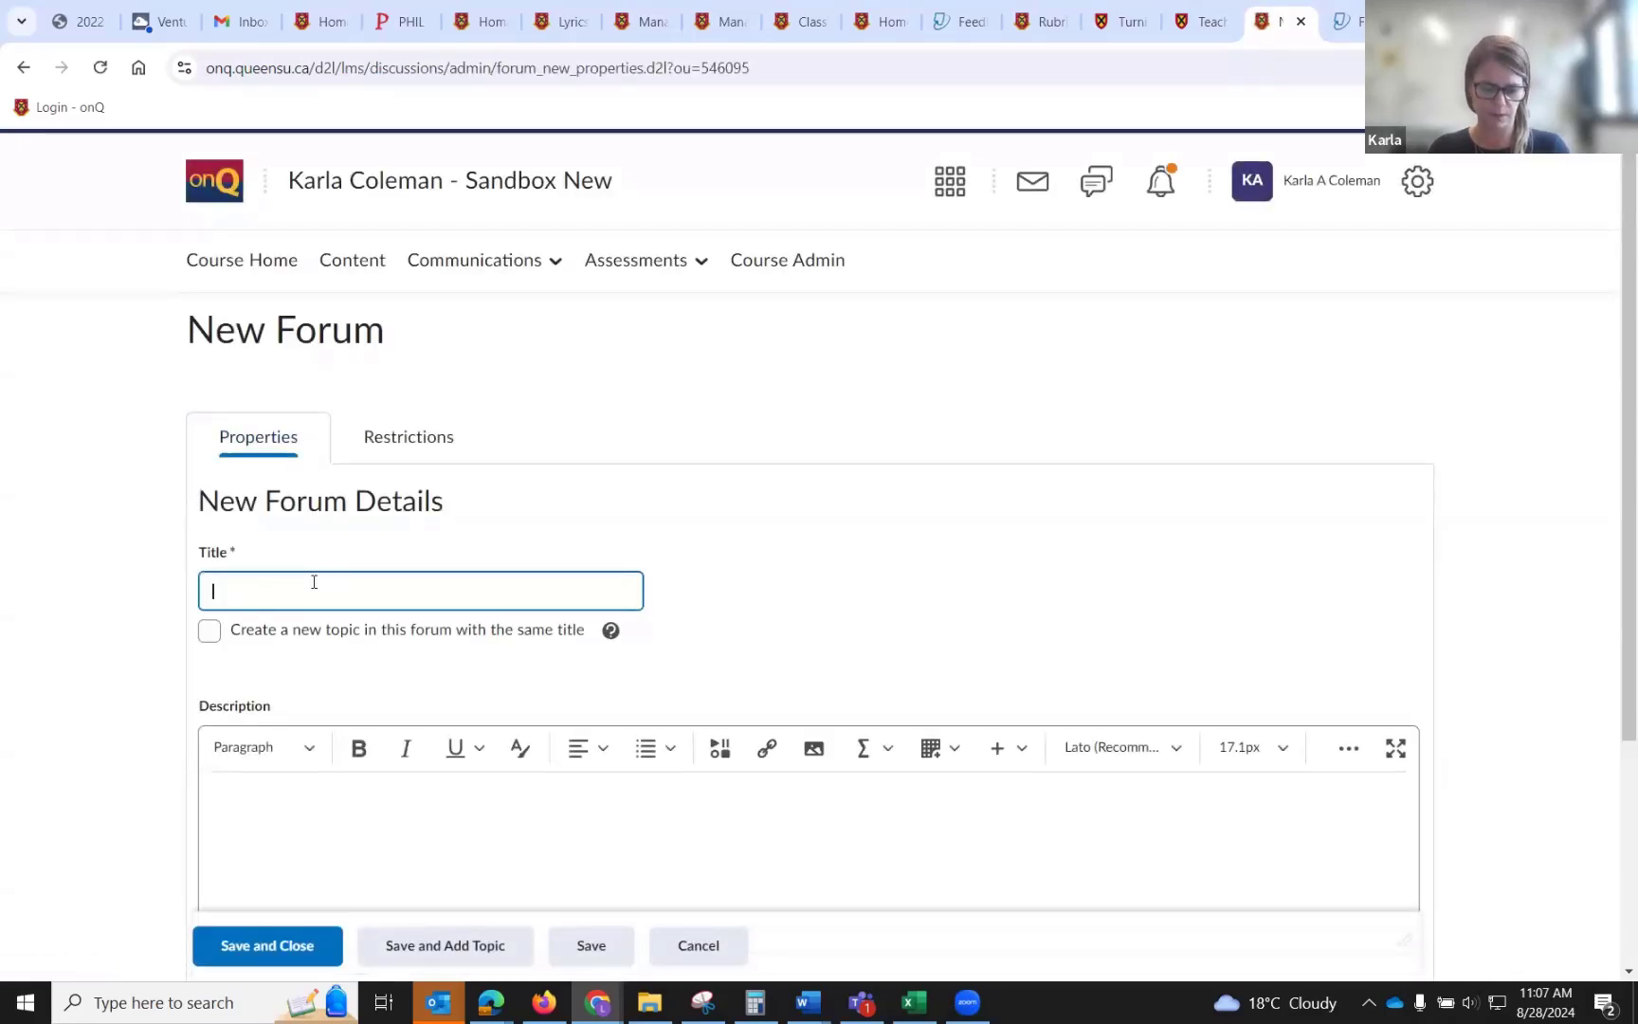
type("Disc")
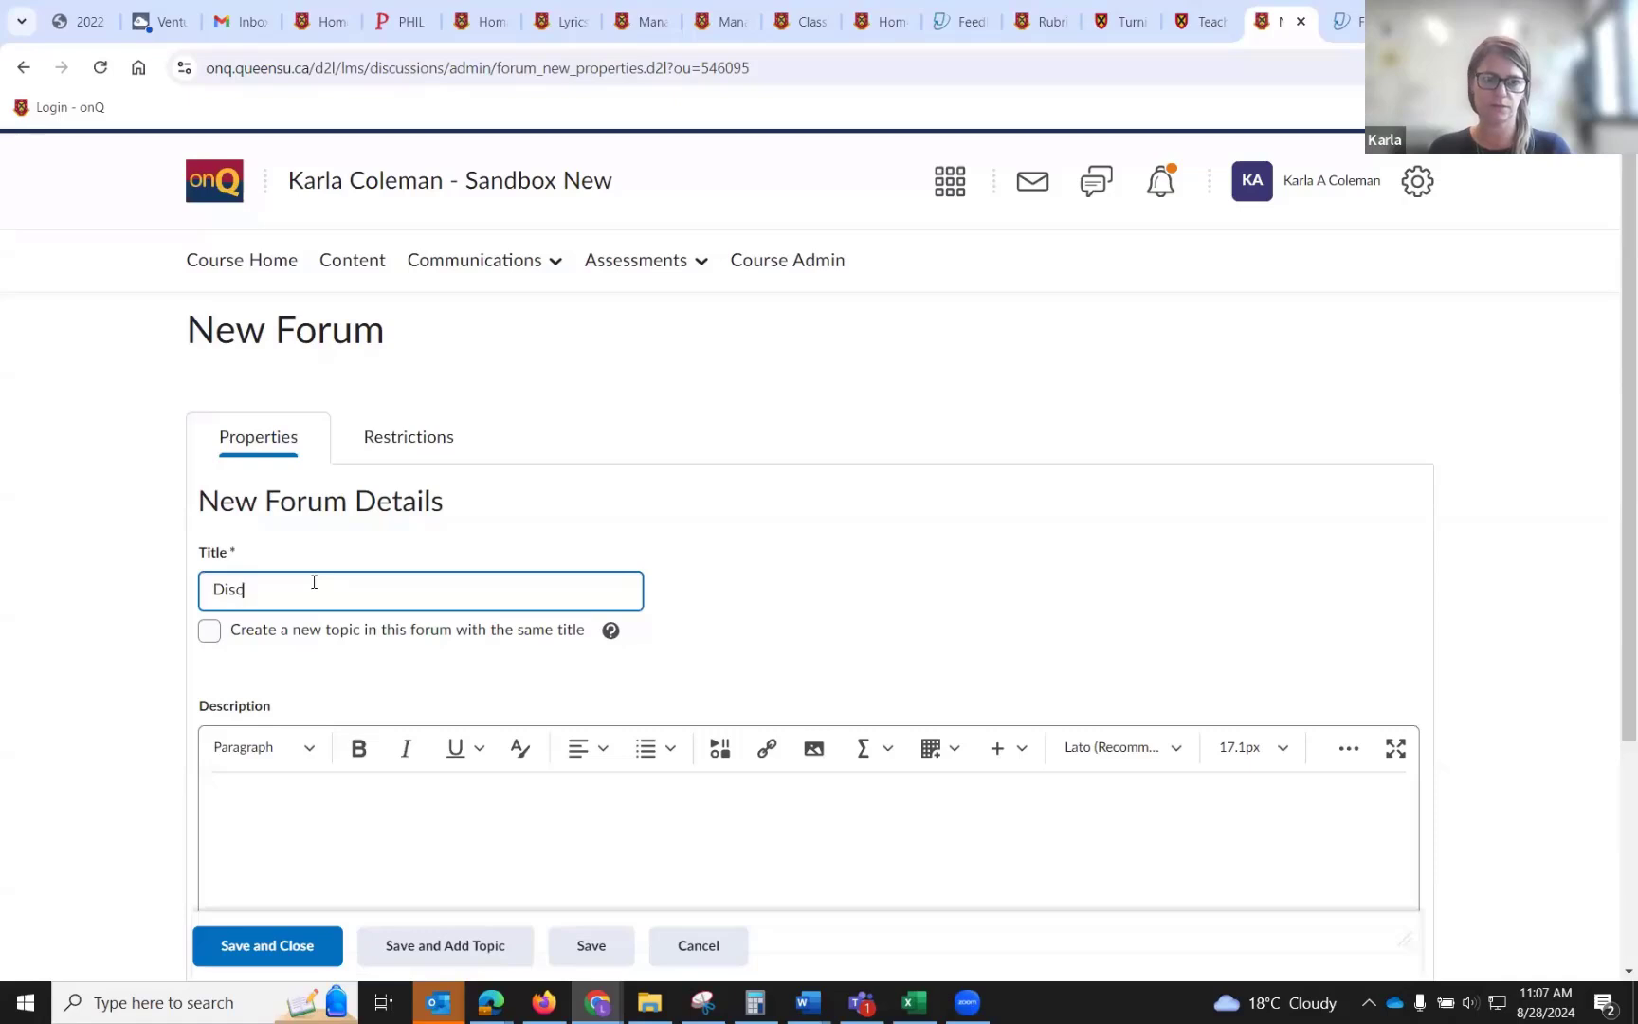
type("ussion 1")
Enter the forum description "In this discussion...".
scroll(327, 644, "down", 2)
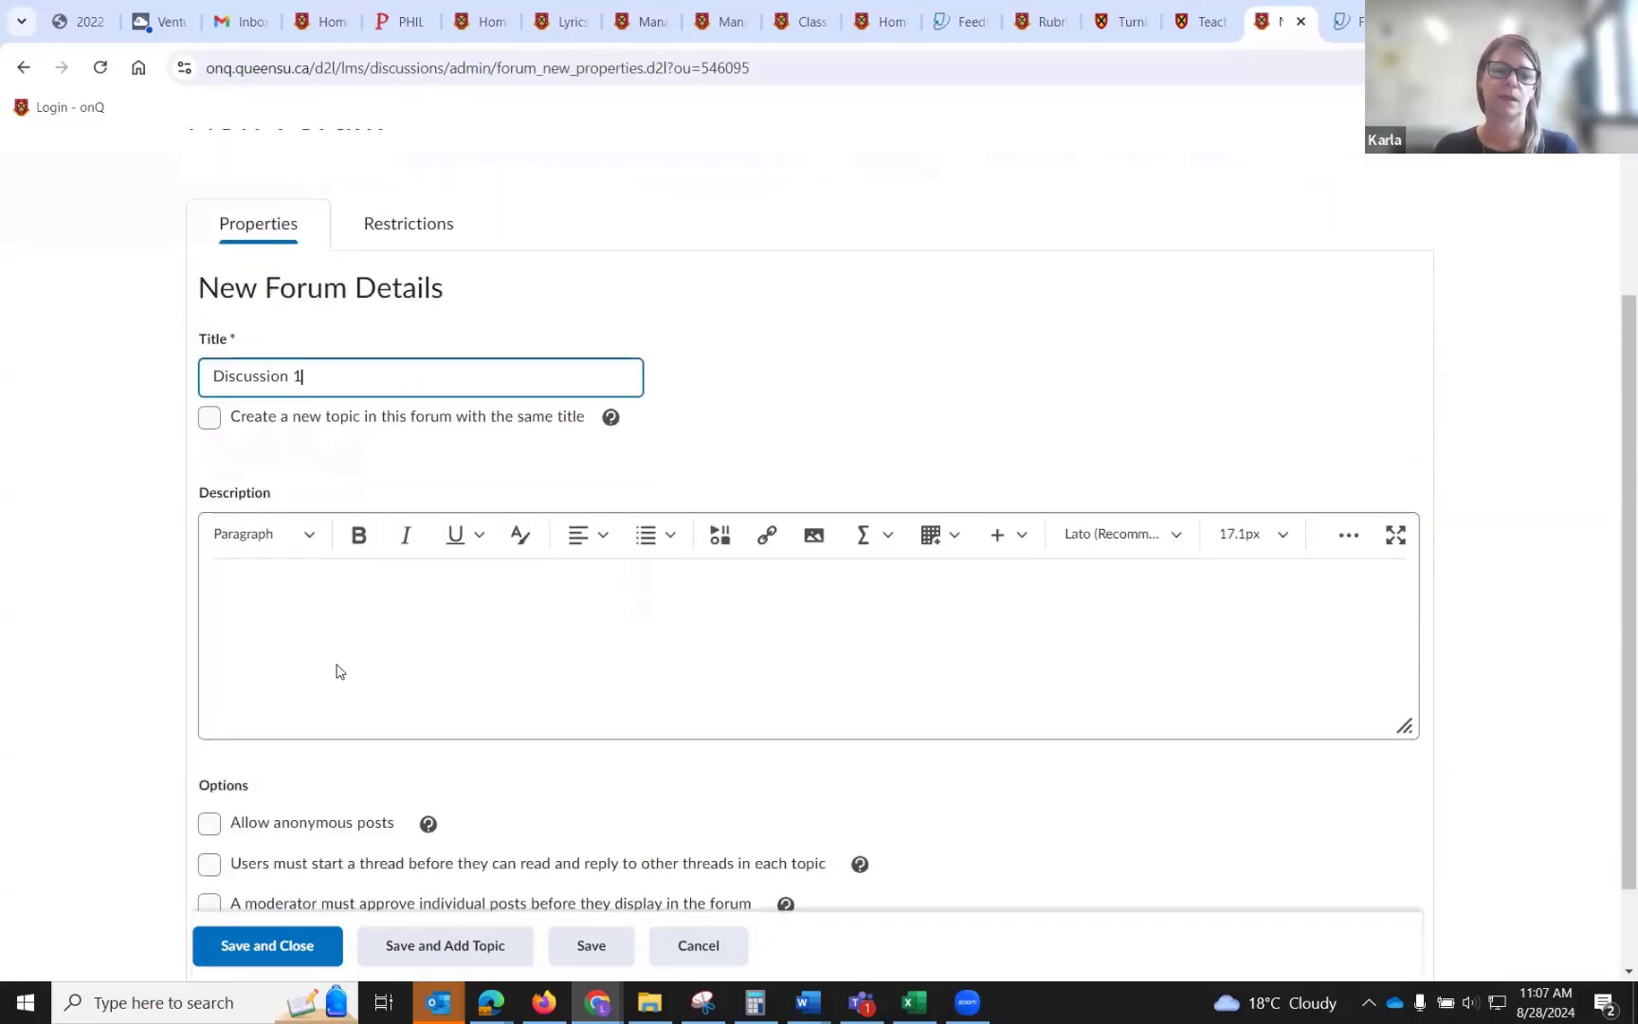
left_click(333, 637)
type("In this t")
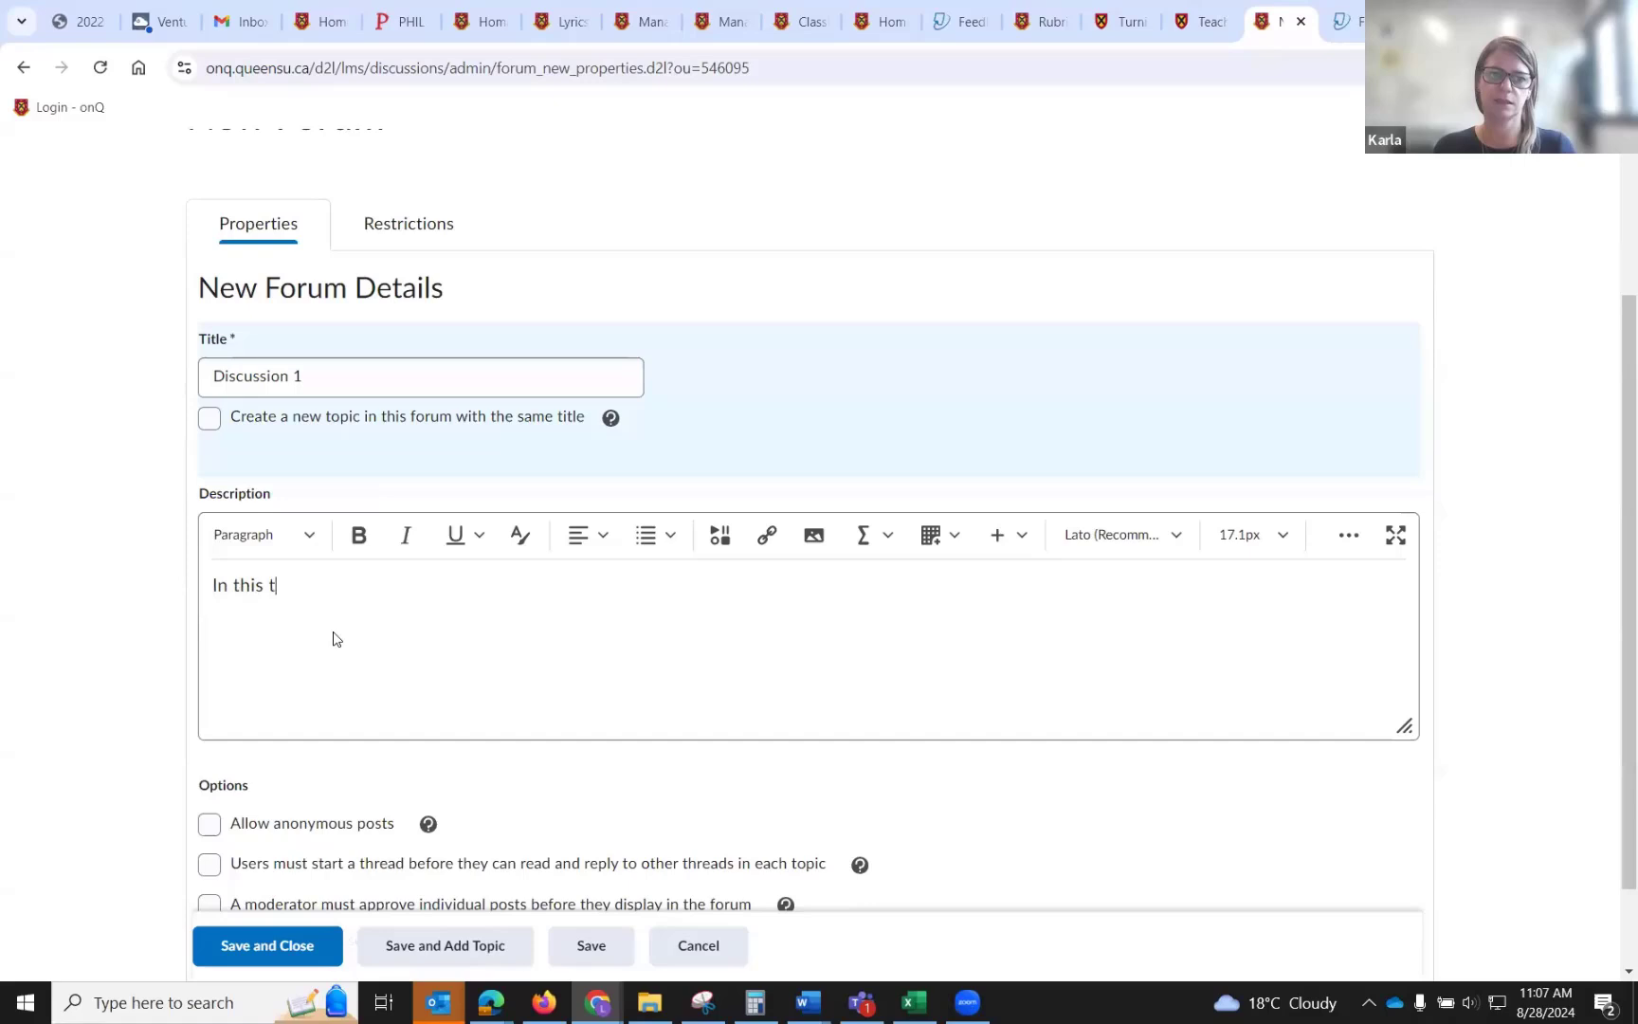
key("BackSpace")
type("dscus")
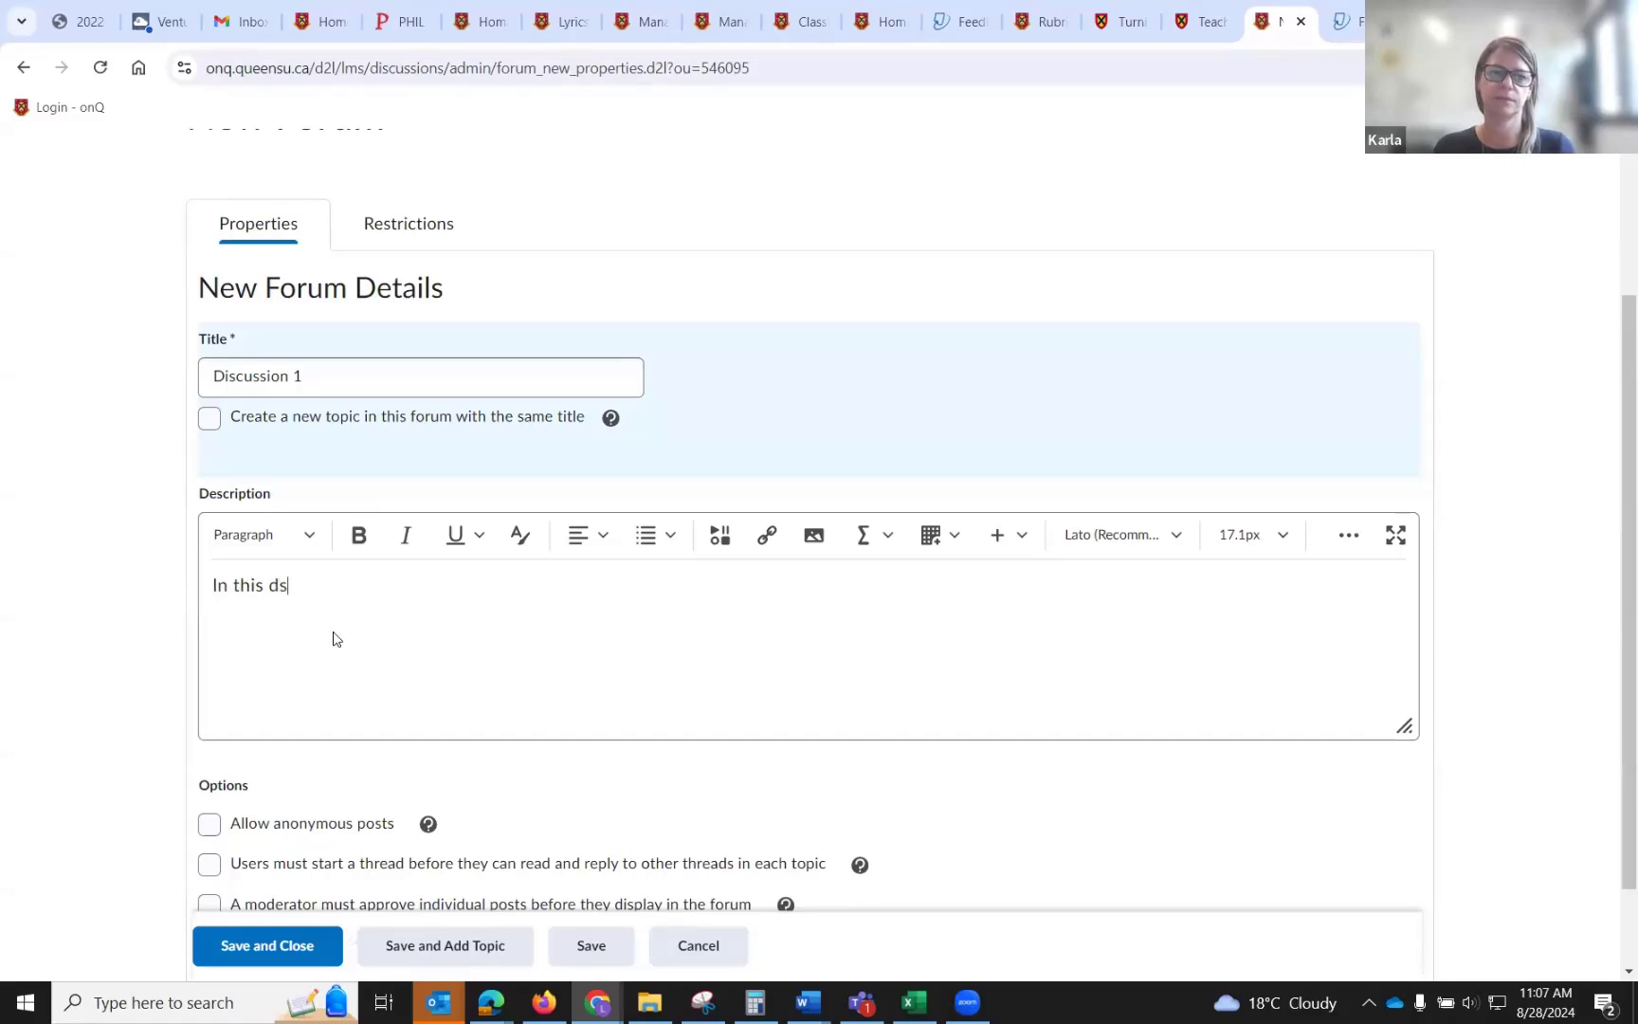
key("BackSpace")
key("BackSpace")
key("BackSpace")
key("BackSpace")
type("iscussion")
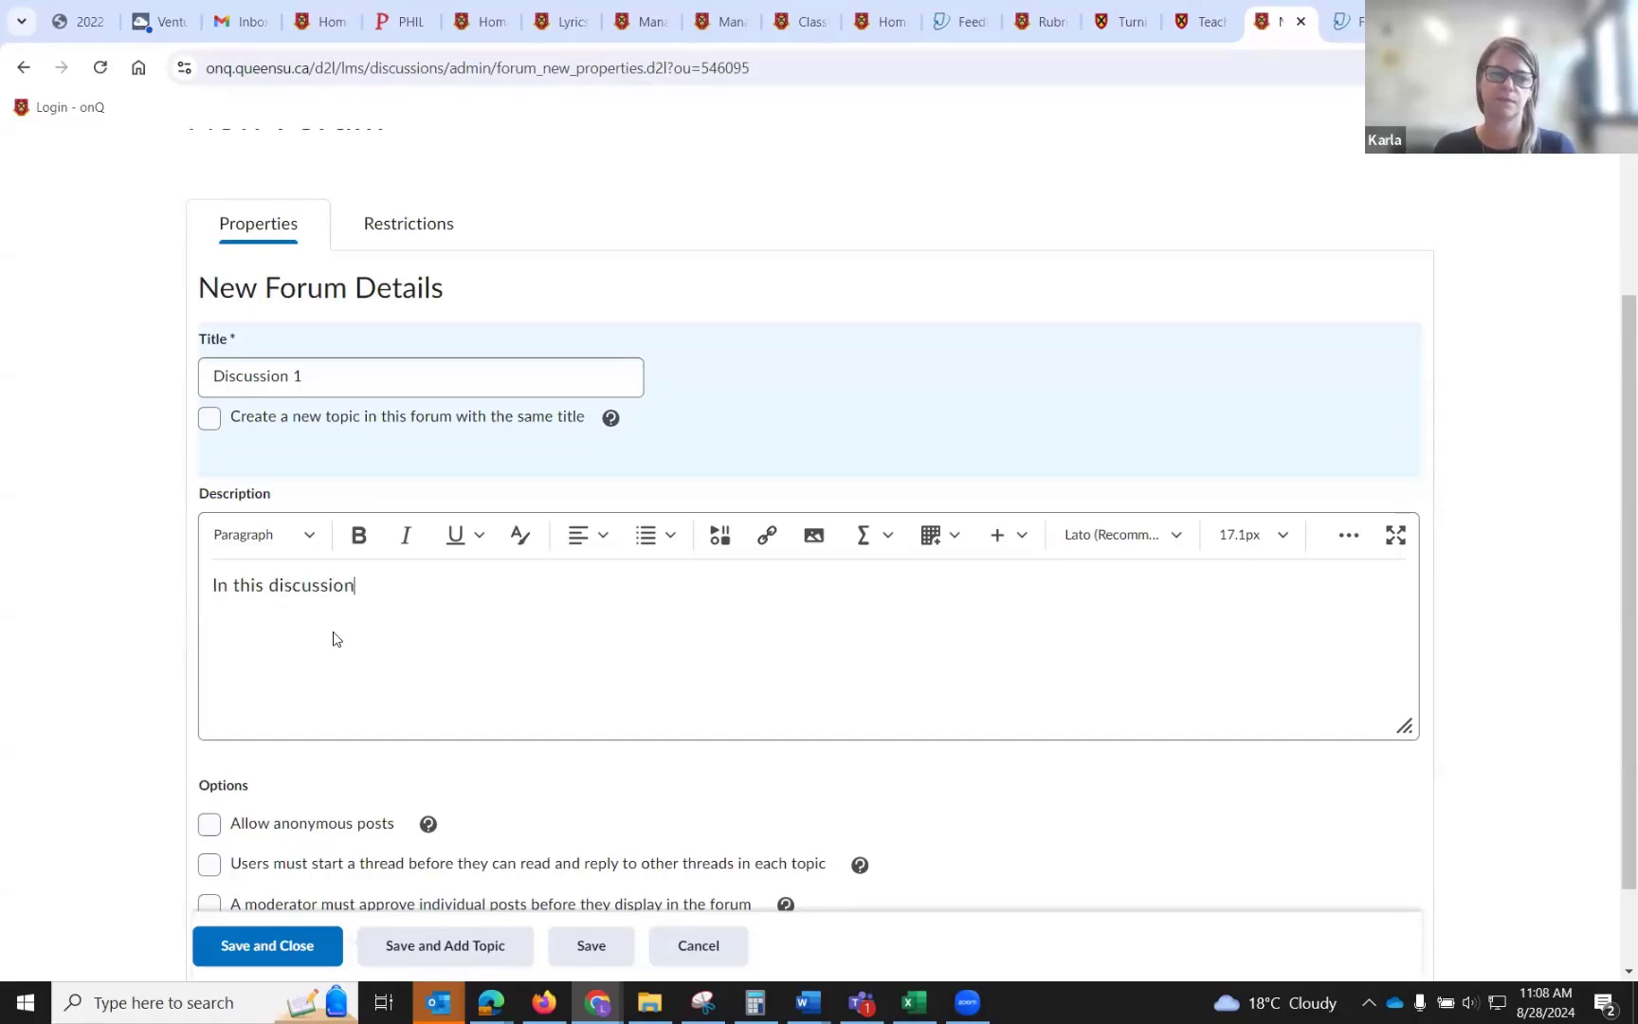
type("...")
scroll(427, 686, "down", 2)
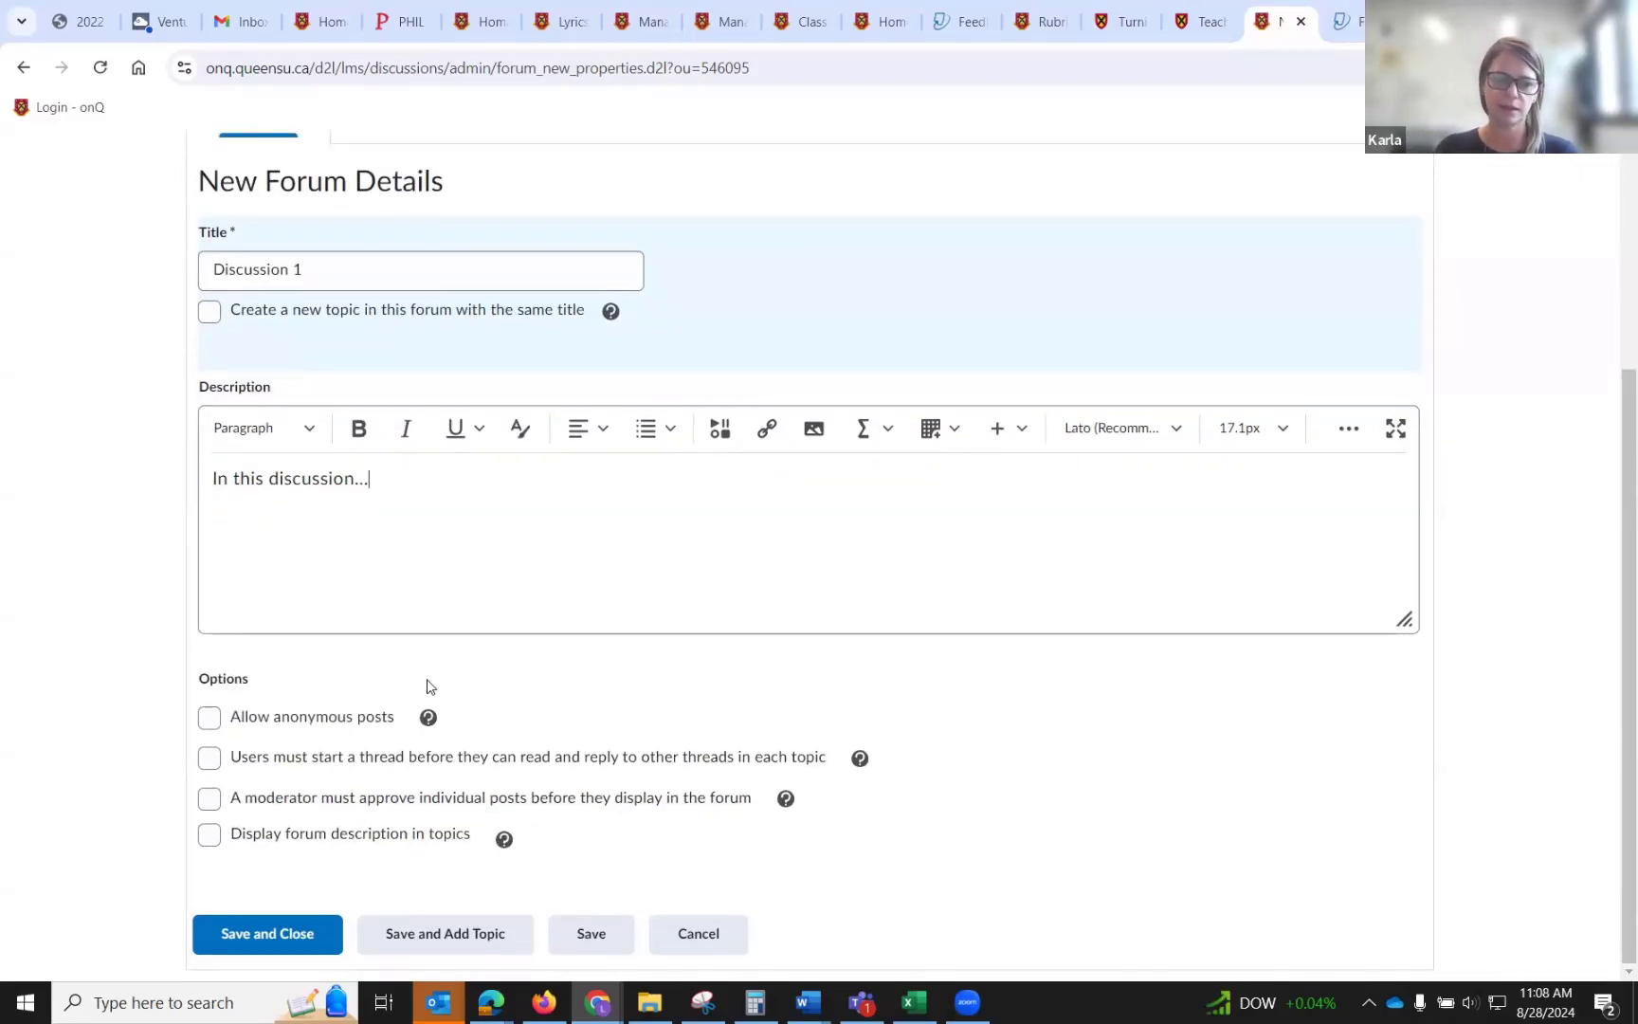
left_click(209, 759)
left_click(209, 759)
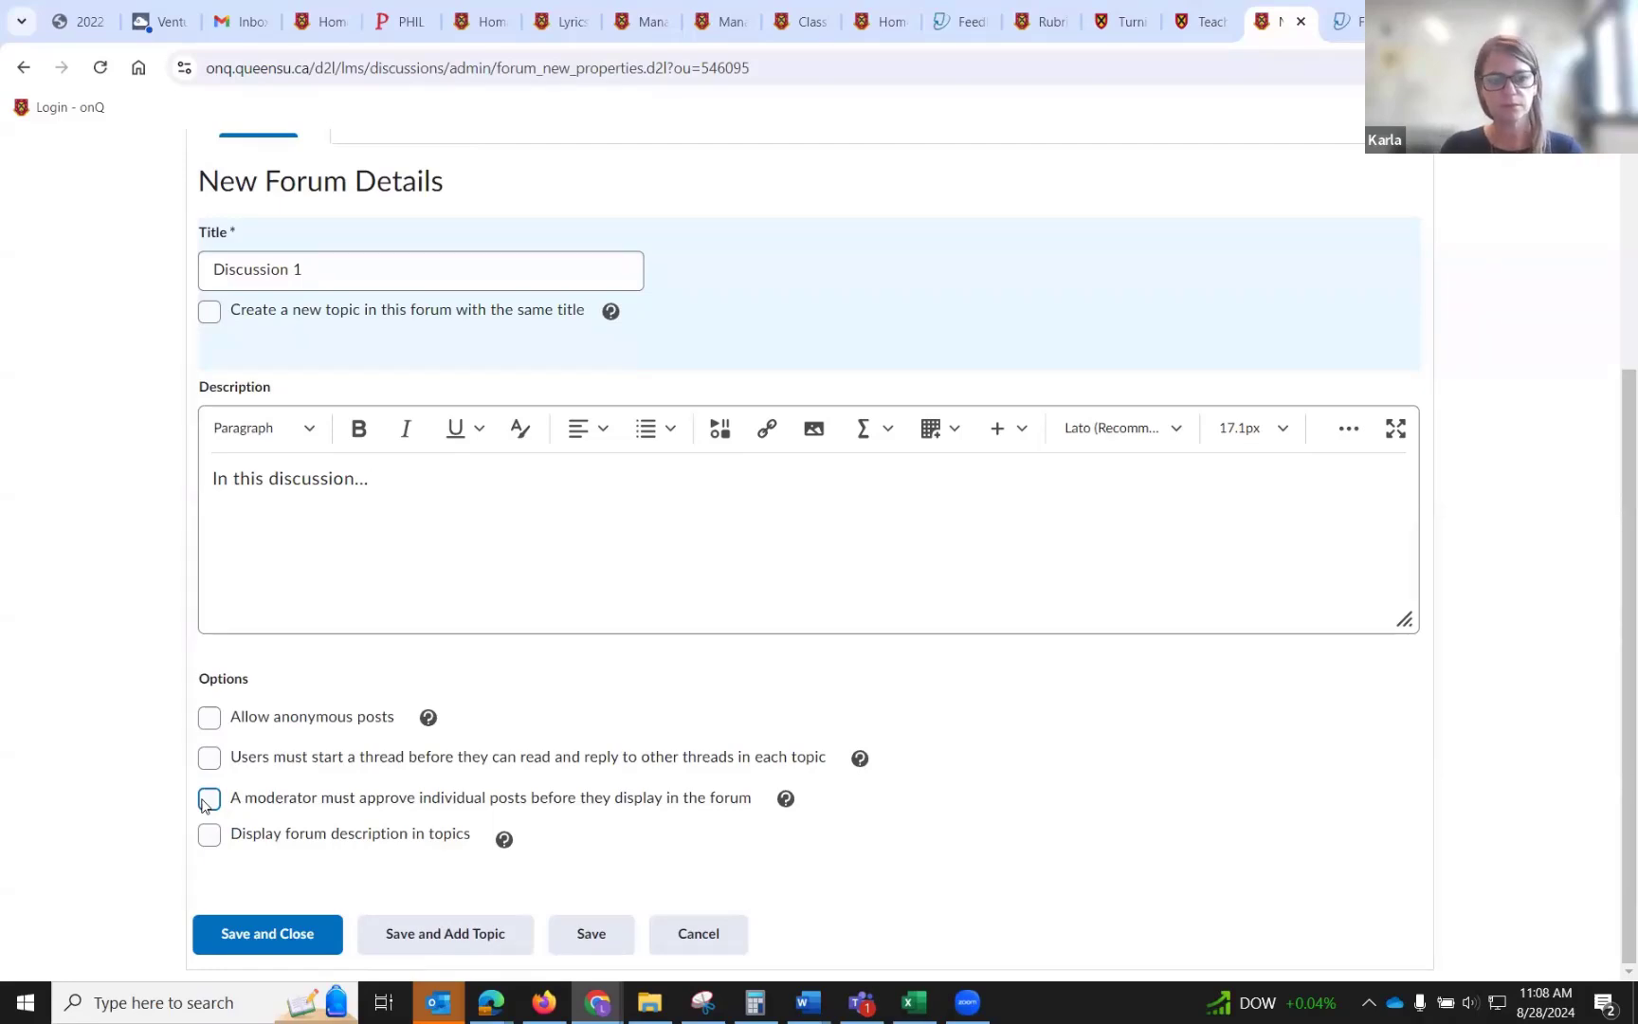
Save the new forum and open its Restrictions settings.
scroll(202, 804, "up", 1)
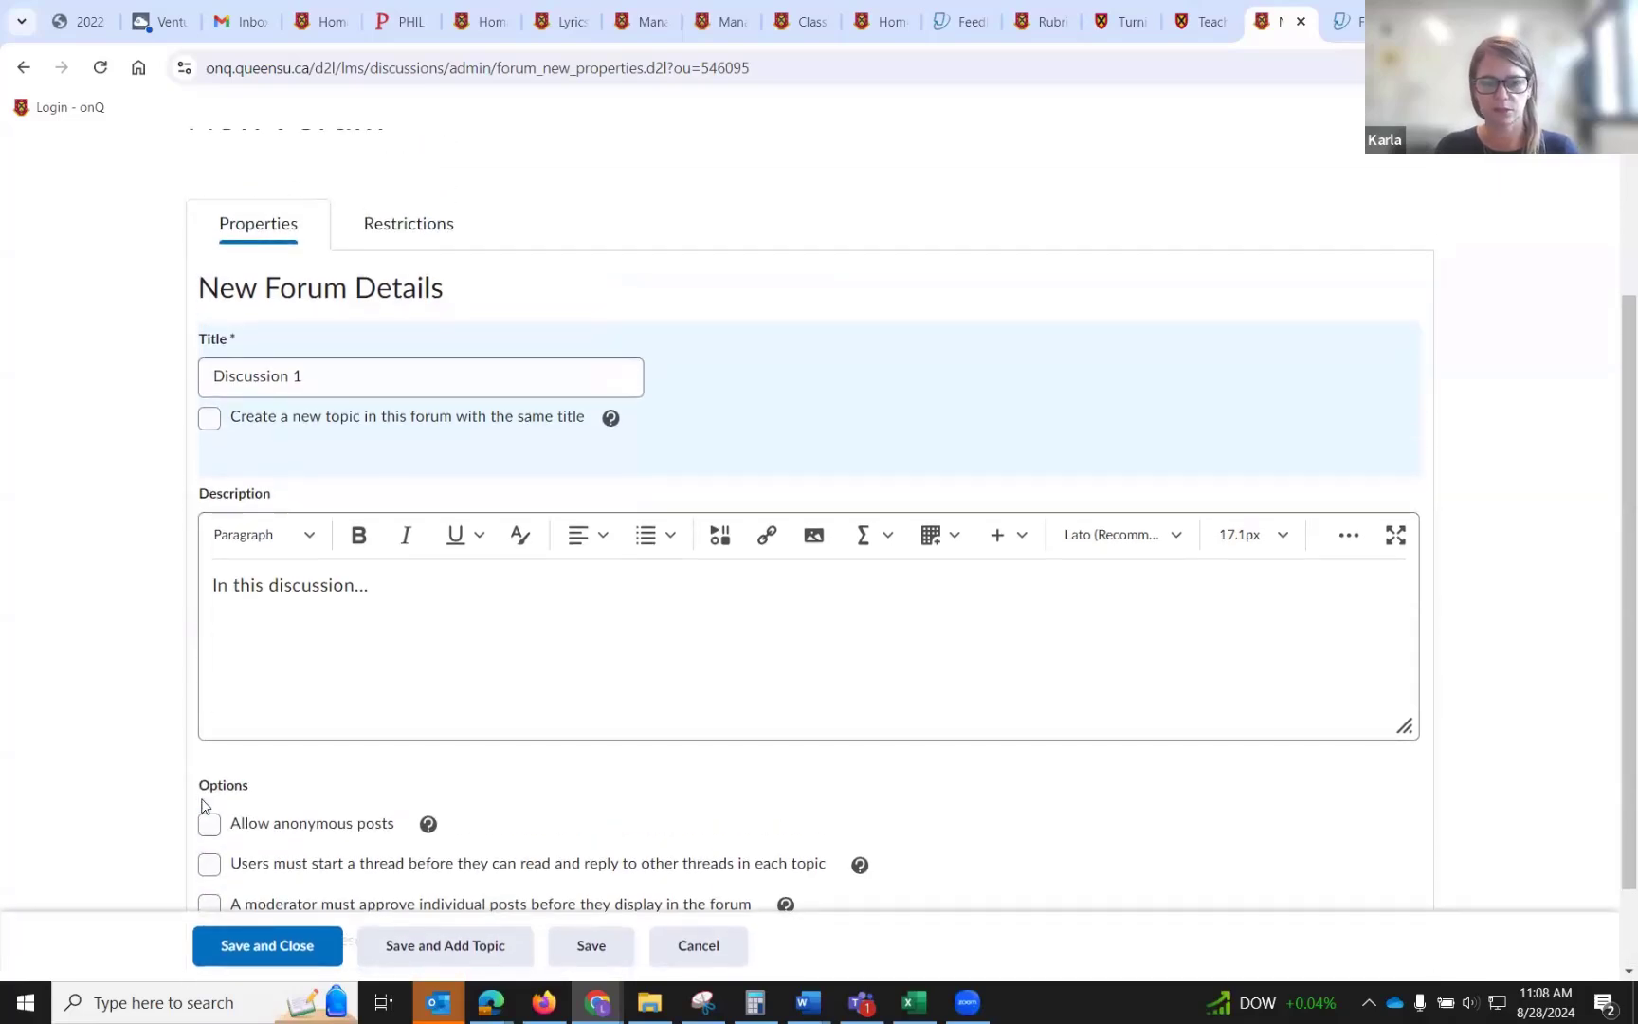
scroll(202, 804, "up", 1)
left_click(442, 340)
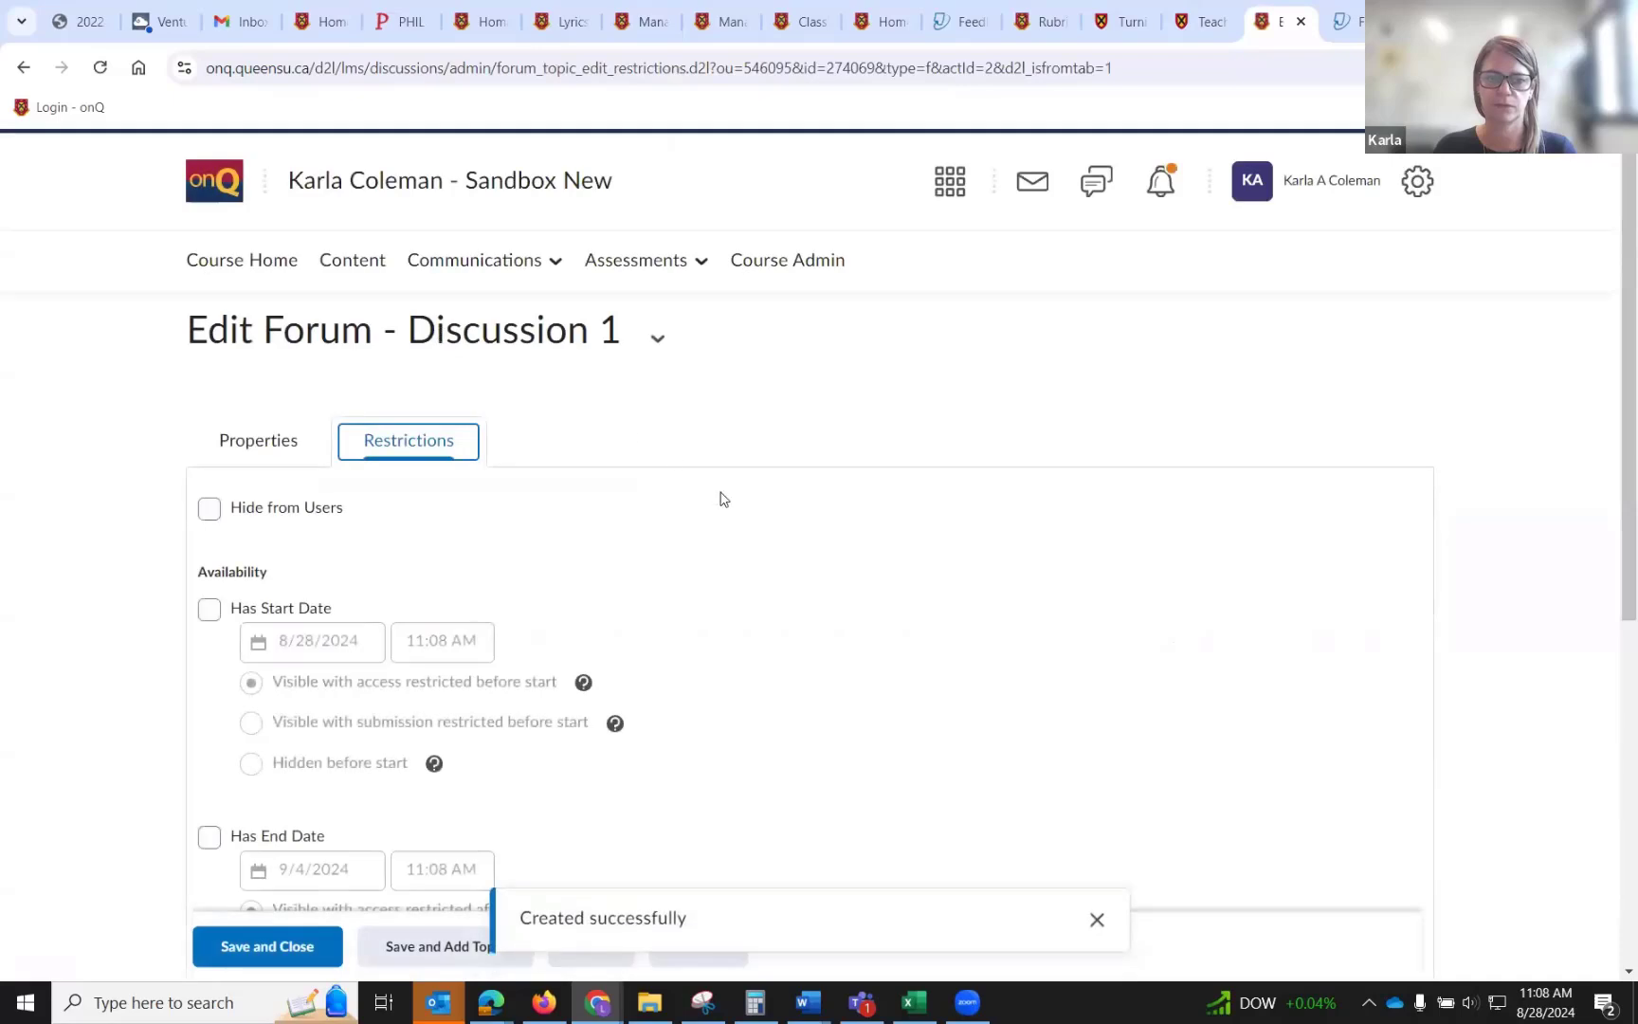
Enable a start date of 8/28/2024 and an end date of 9/4/2024 for the forum's availability.
scroll(723, 499, "down", 2)
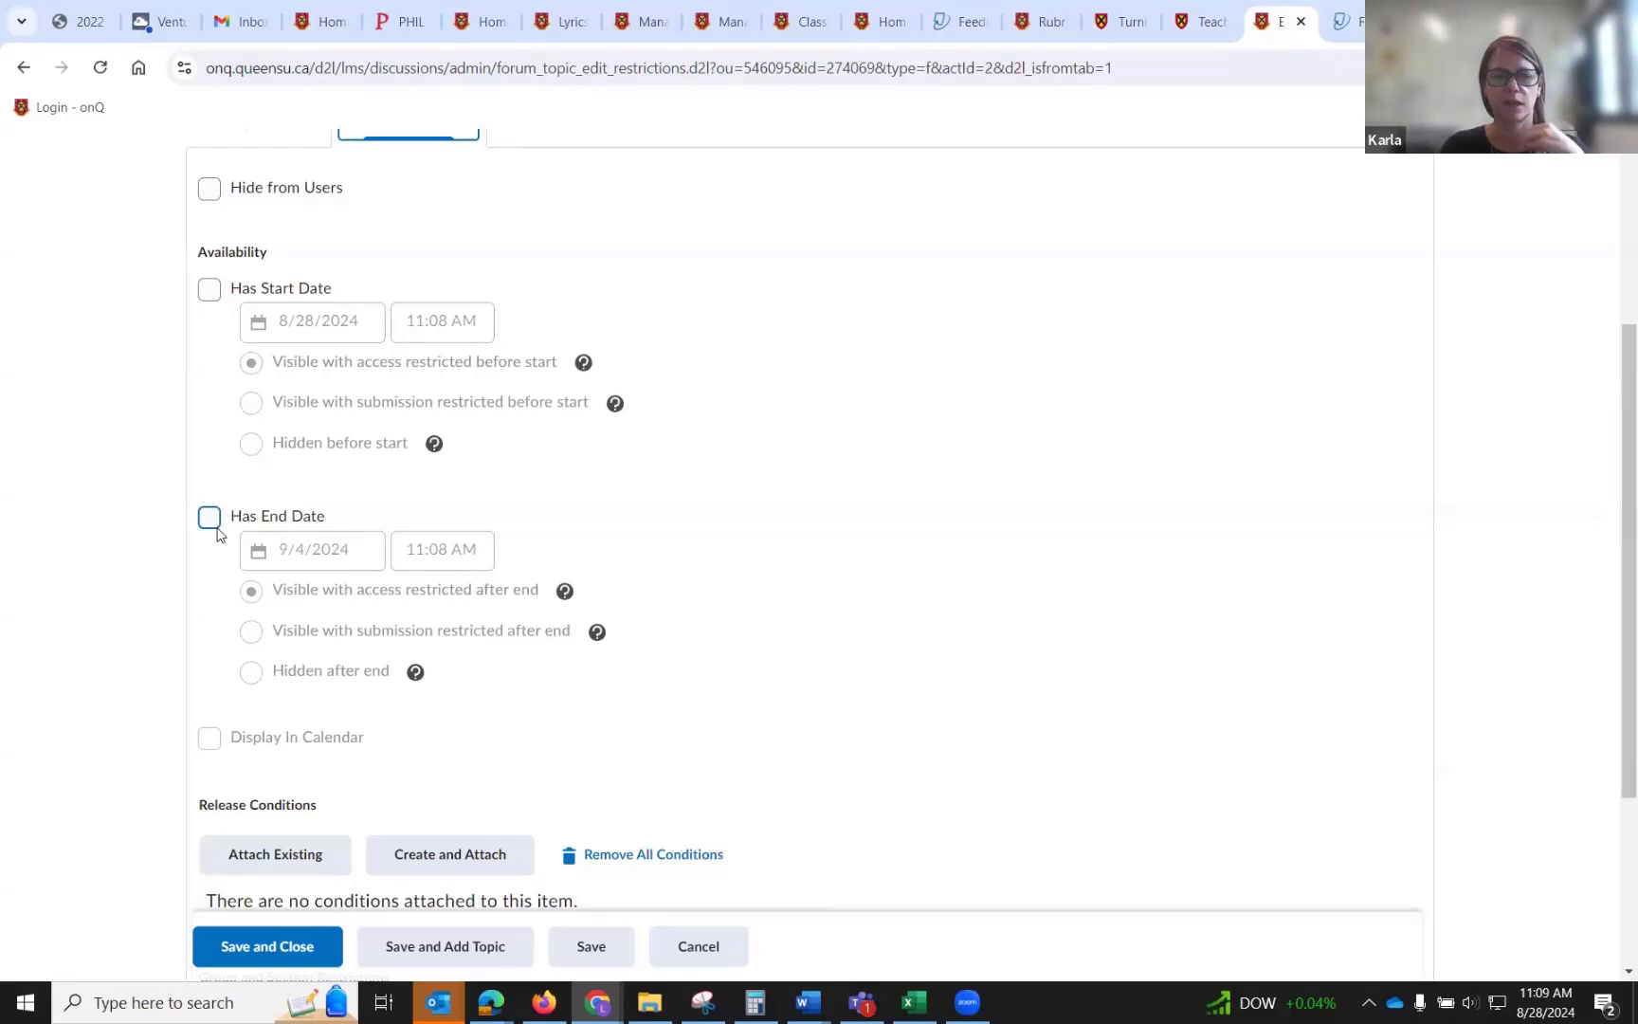
scroll(1156, 503, "down", 1)
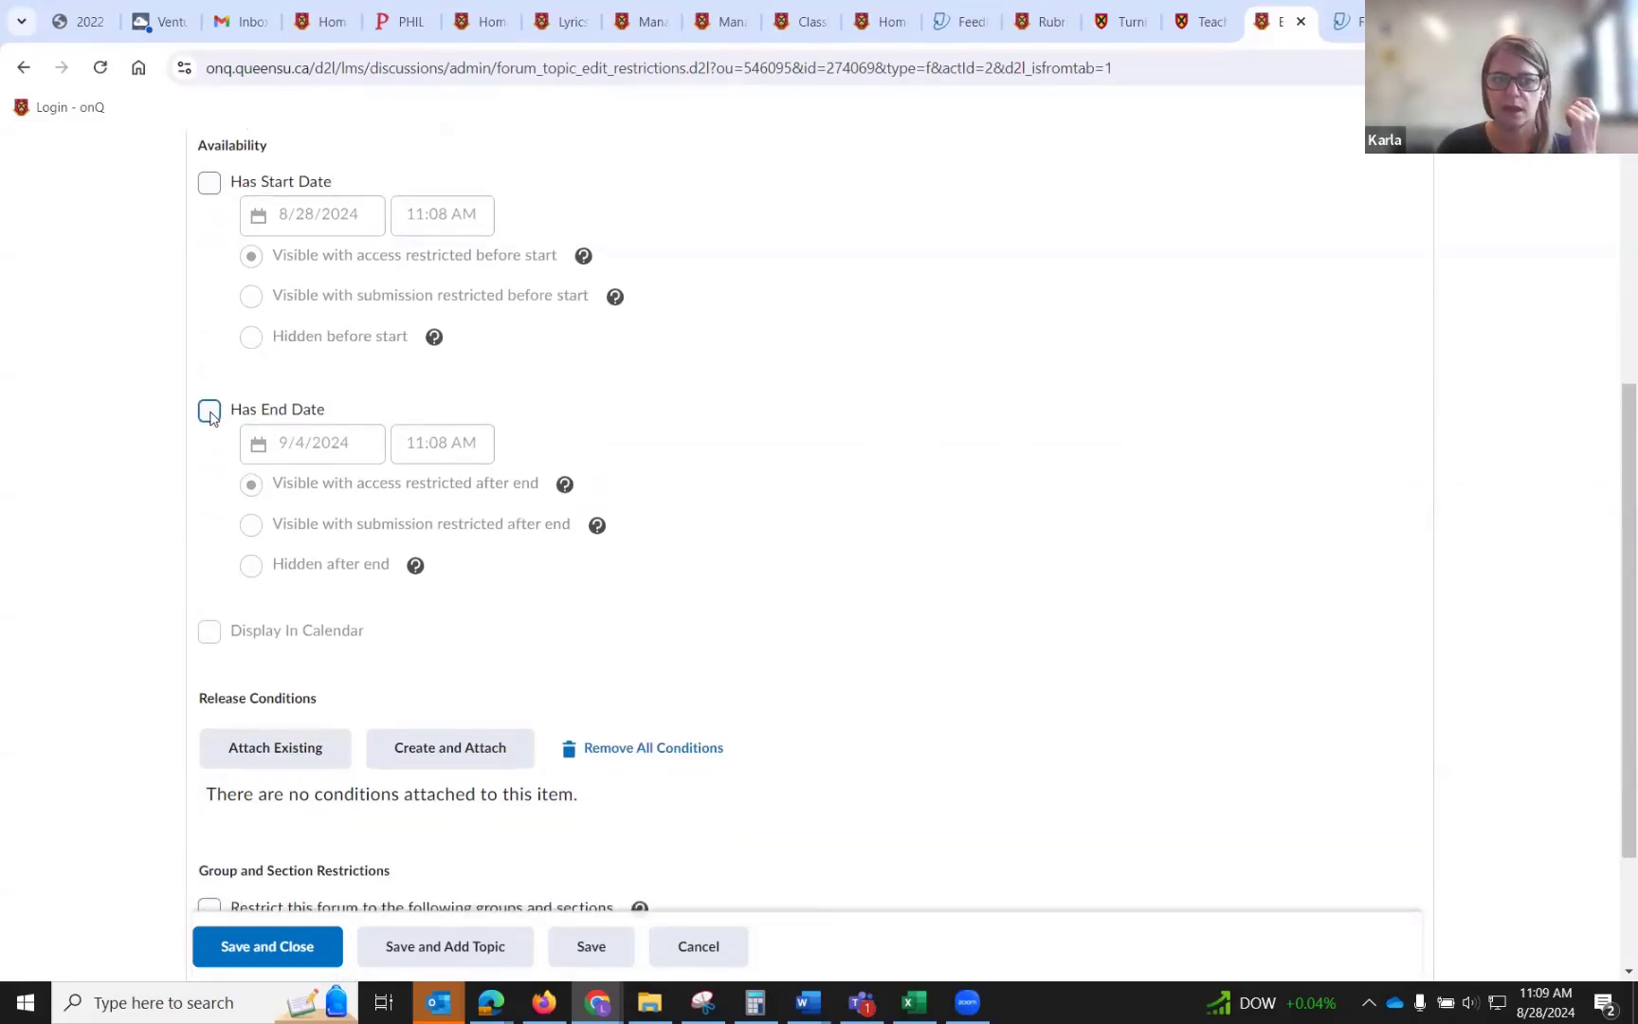
left_click(211, 413)
left_click(210, 181)
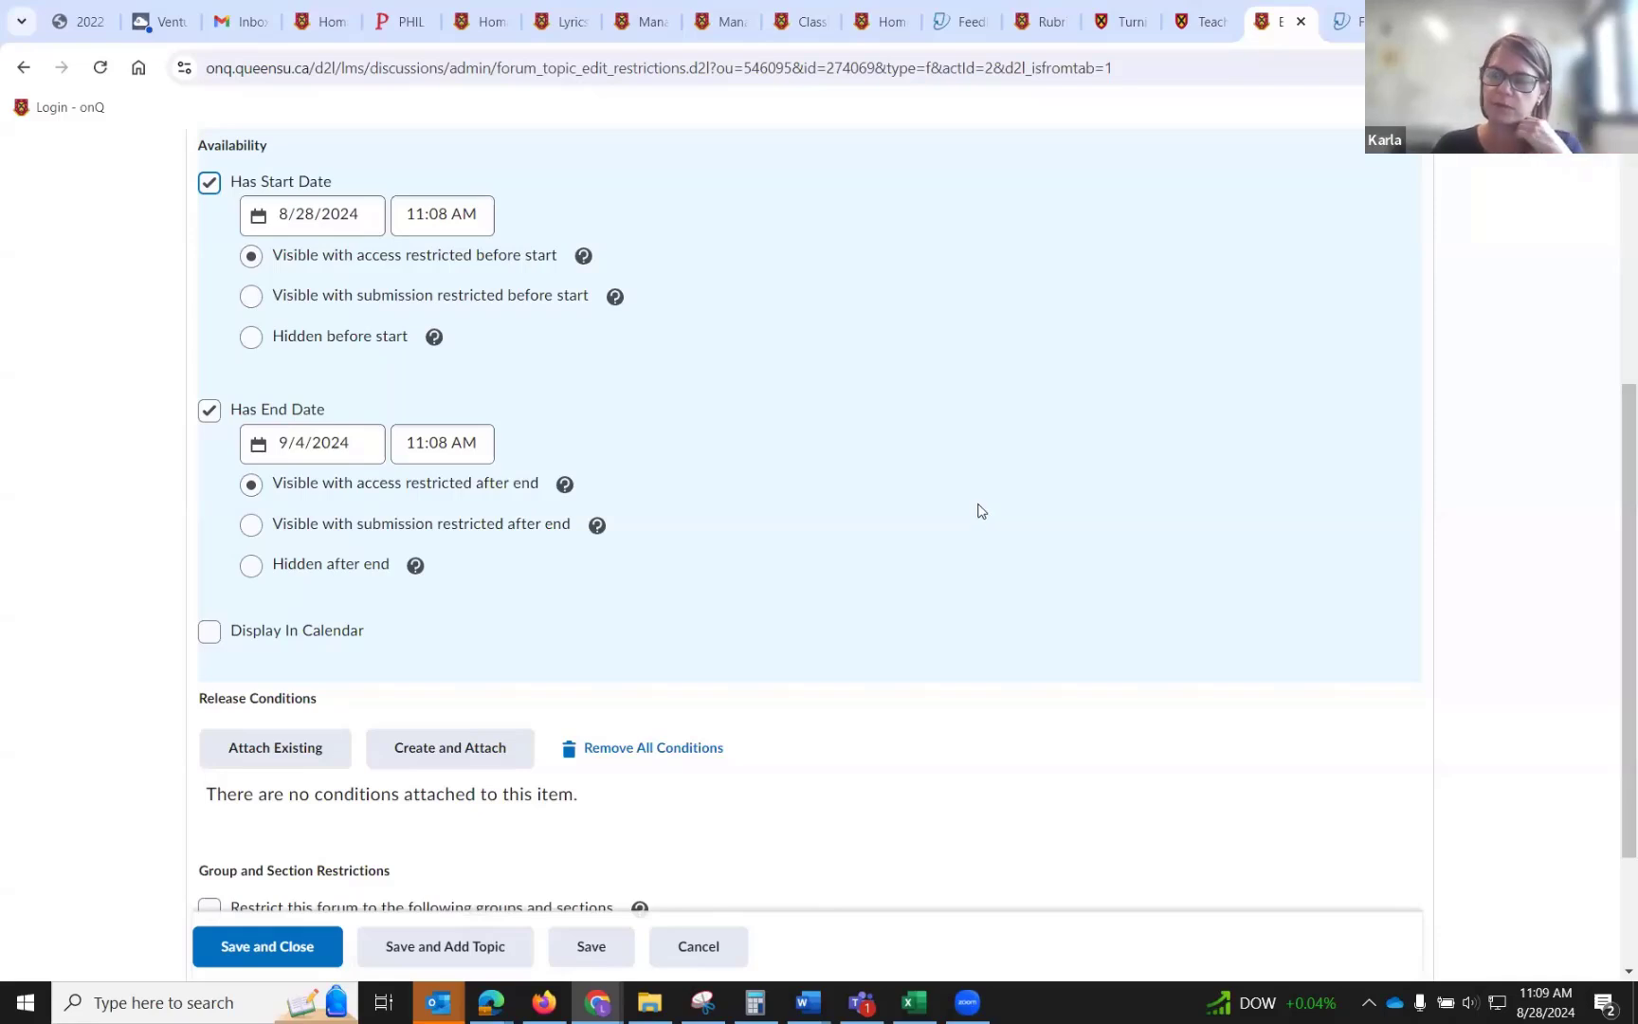
Save the forum, add a new topic to it, and title the topic Discussion 1.
scroll(981, 511, "down", 2)
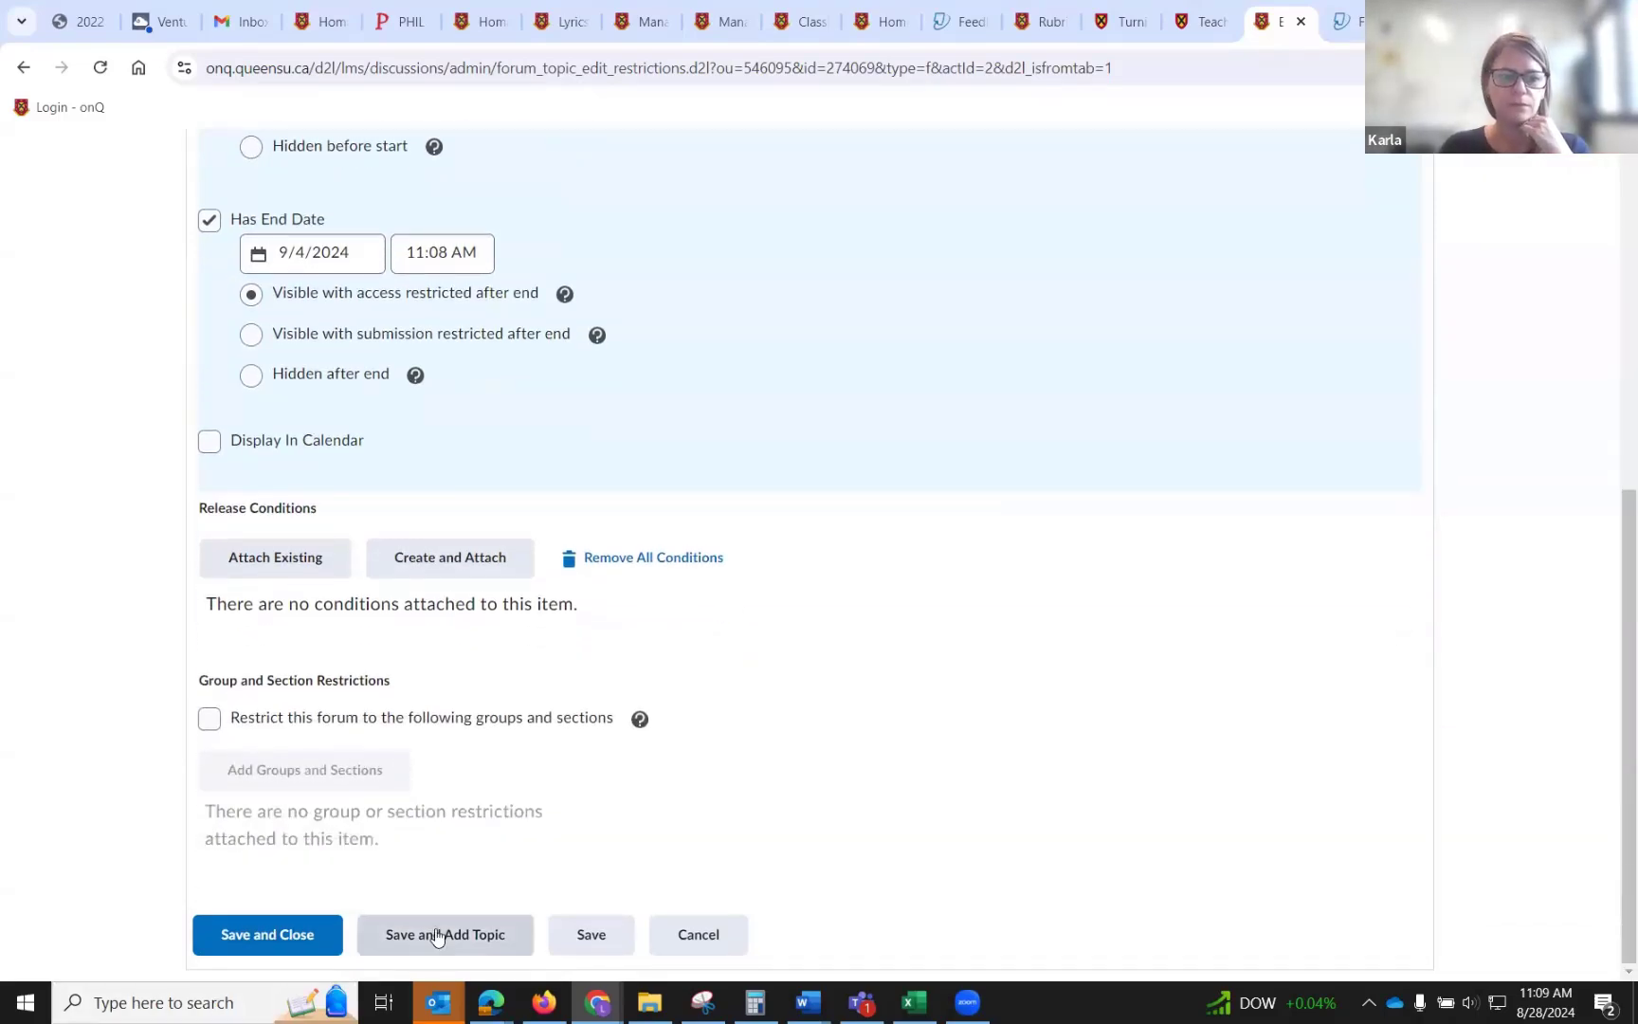
left_click(437, 937)
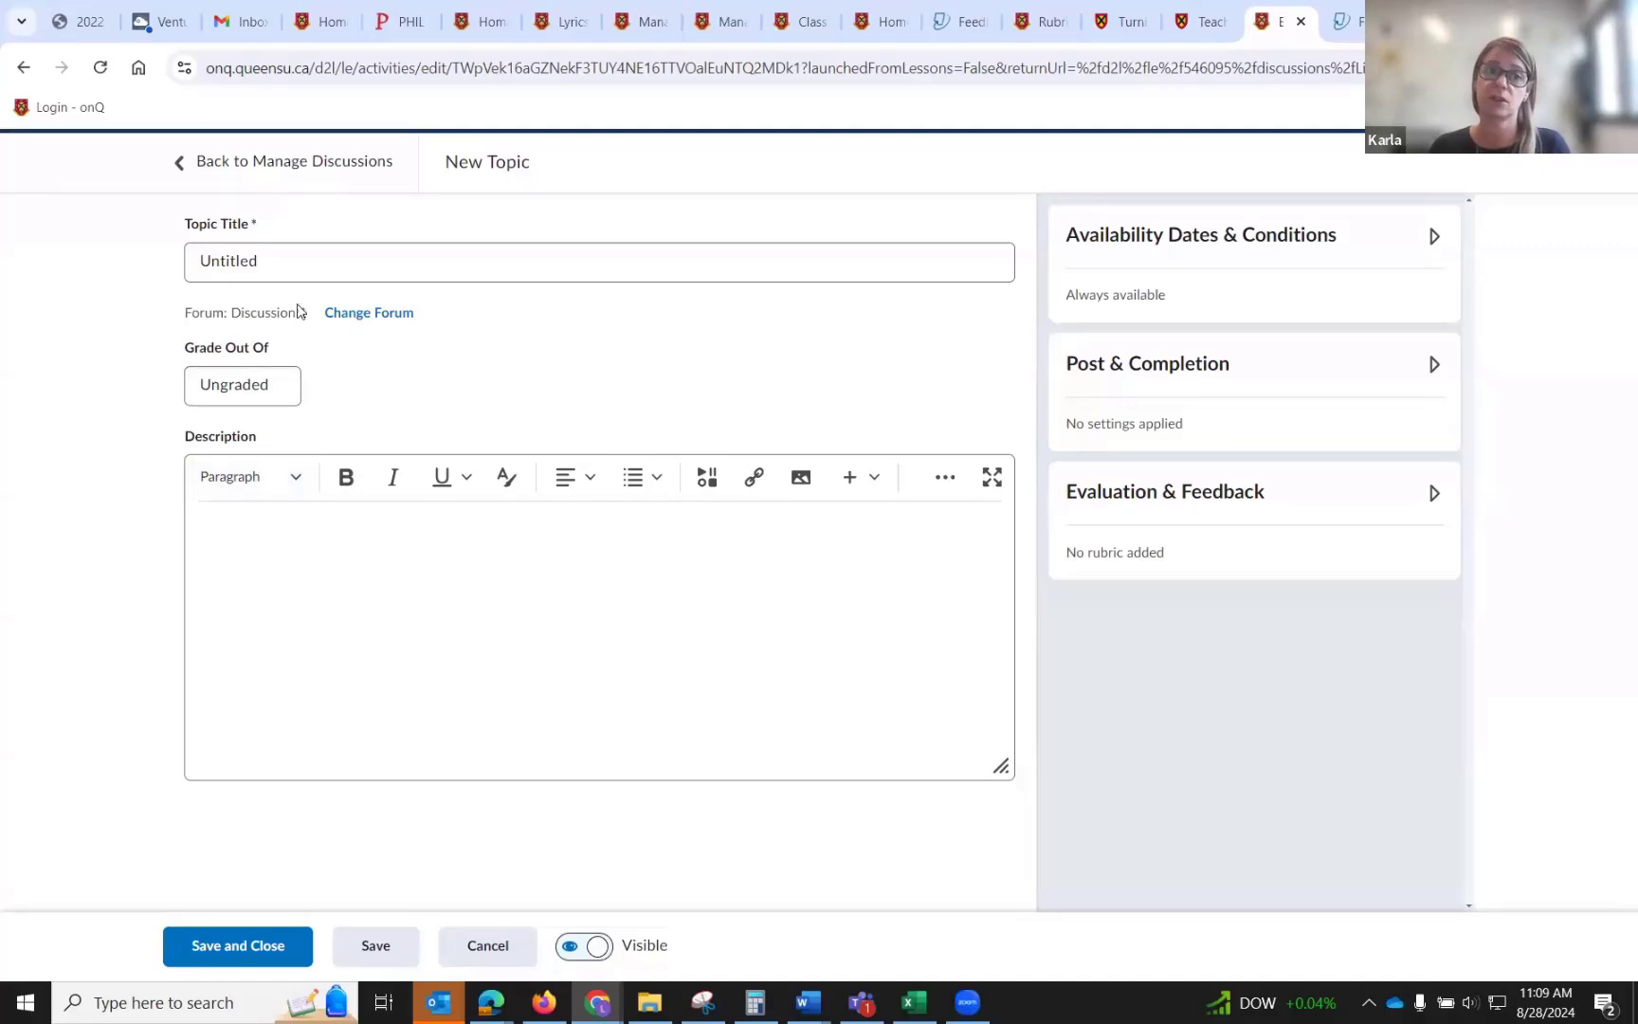
left_click_drag(301, 254, 14, 273)
type("Discussion 1")
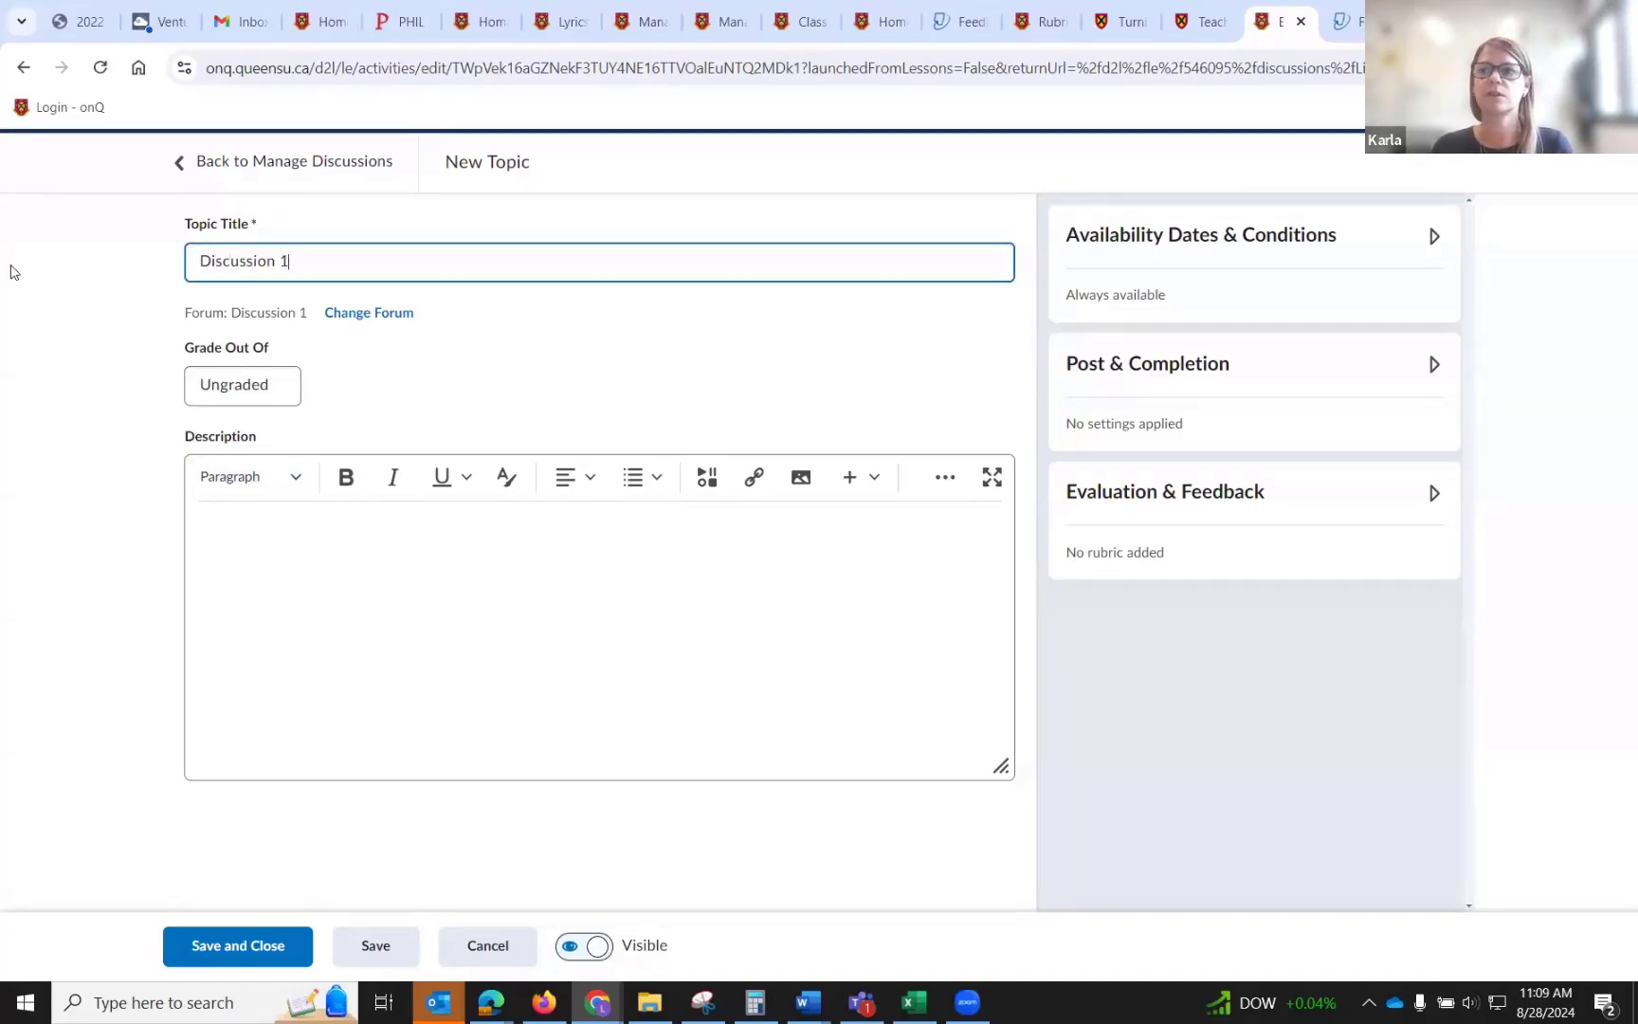
Expand the topic's Post & Completion options and set the topic to be graded out of 2 points.
left_click(1434, 236)
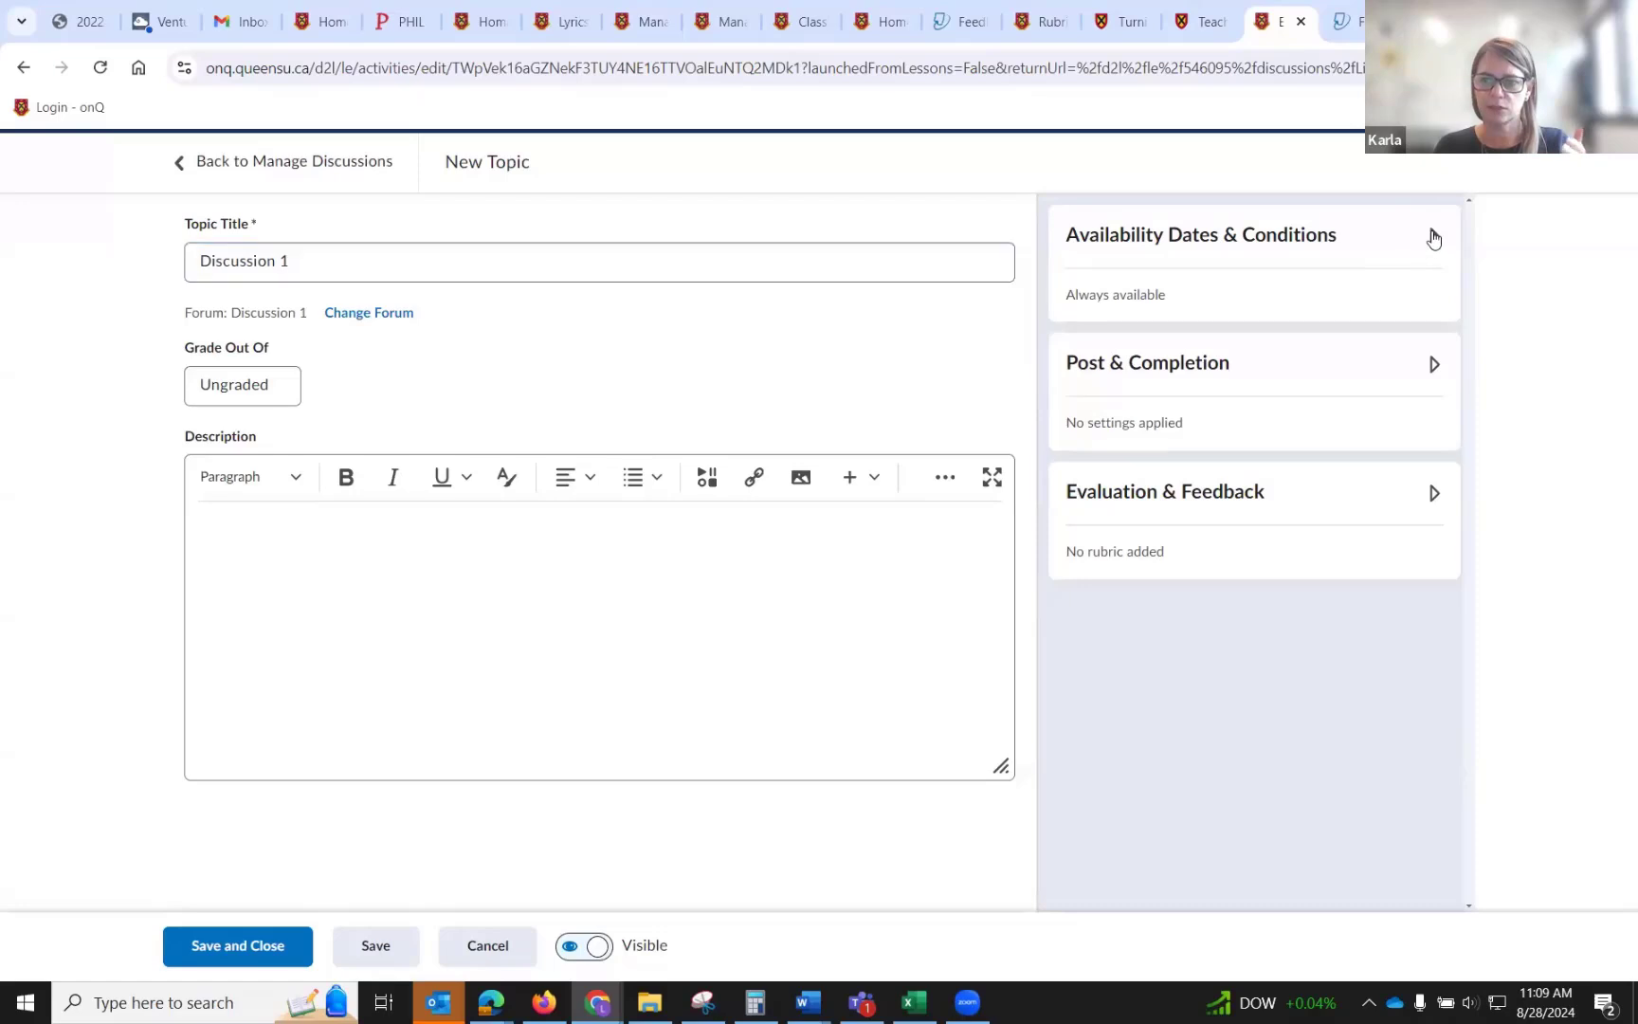
left_click(1433, 237)
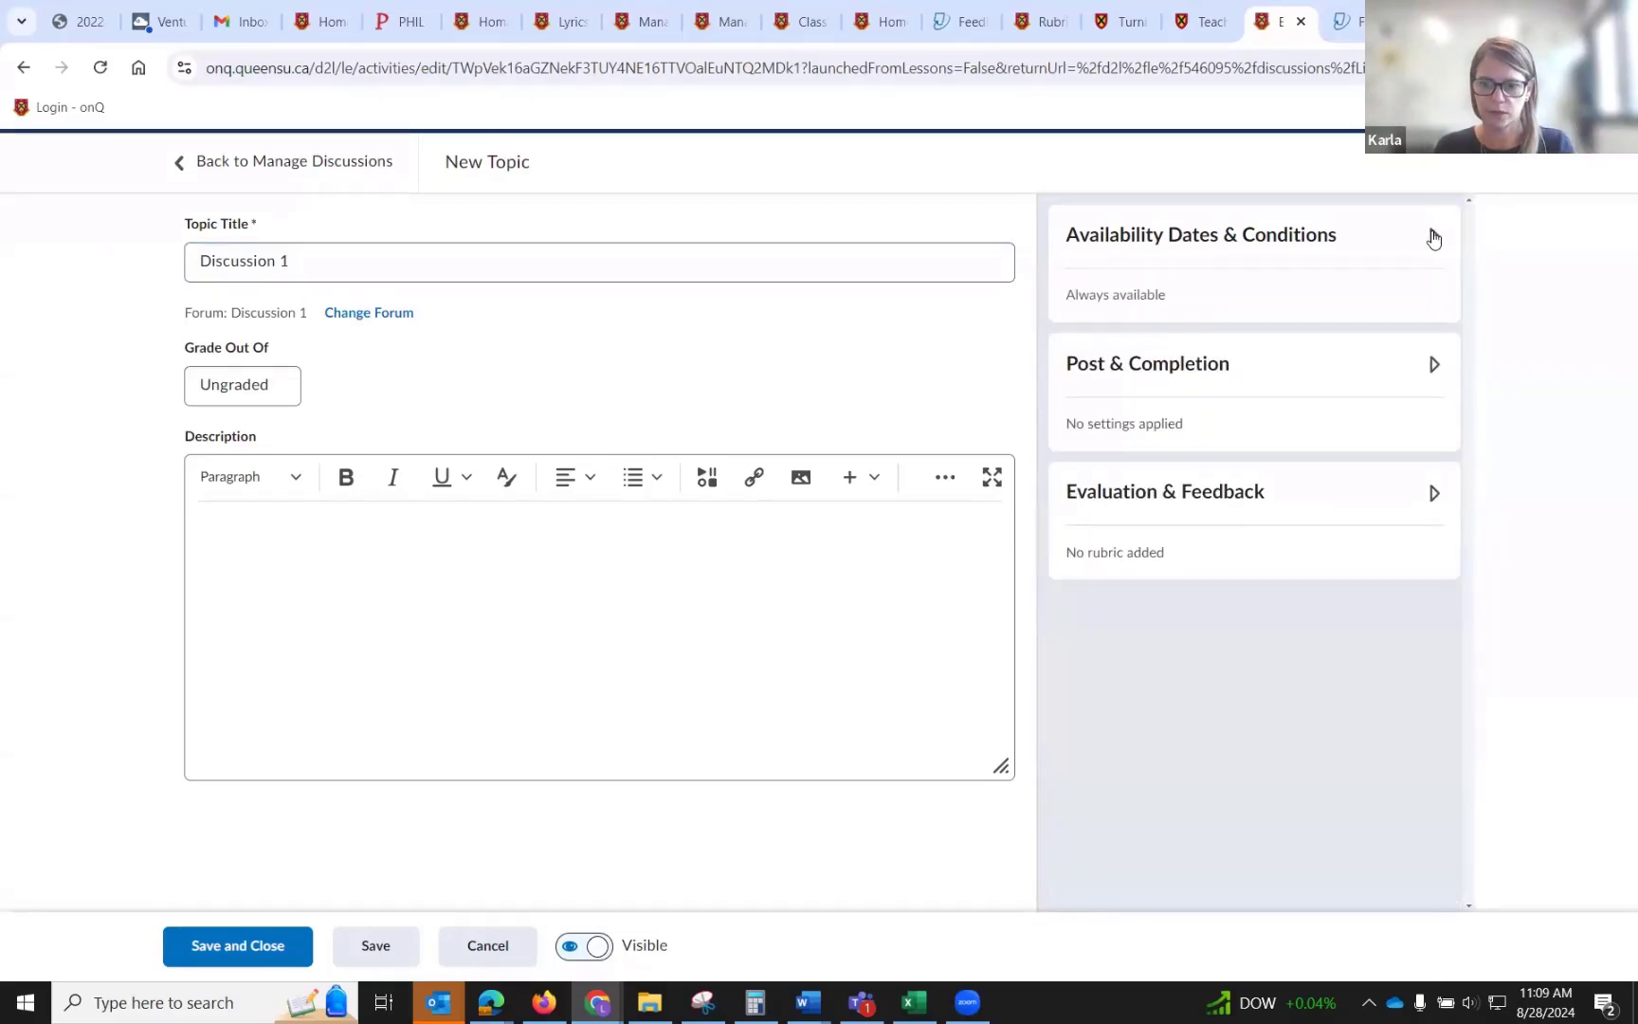
left_click(1433, 365)
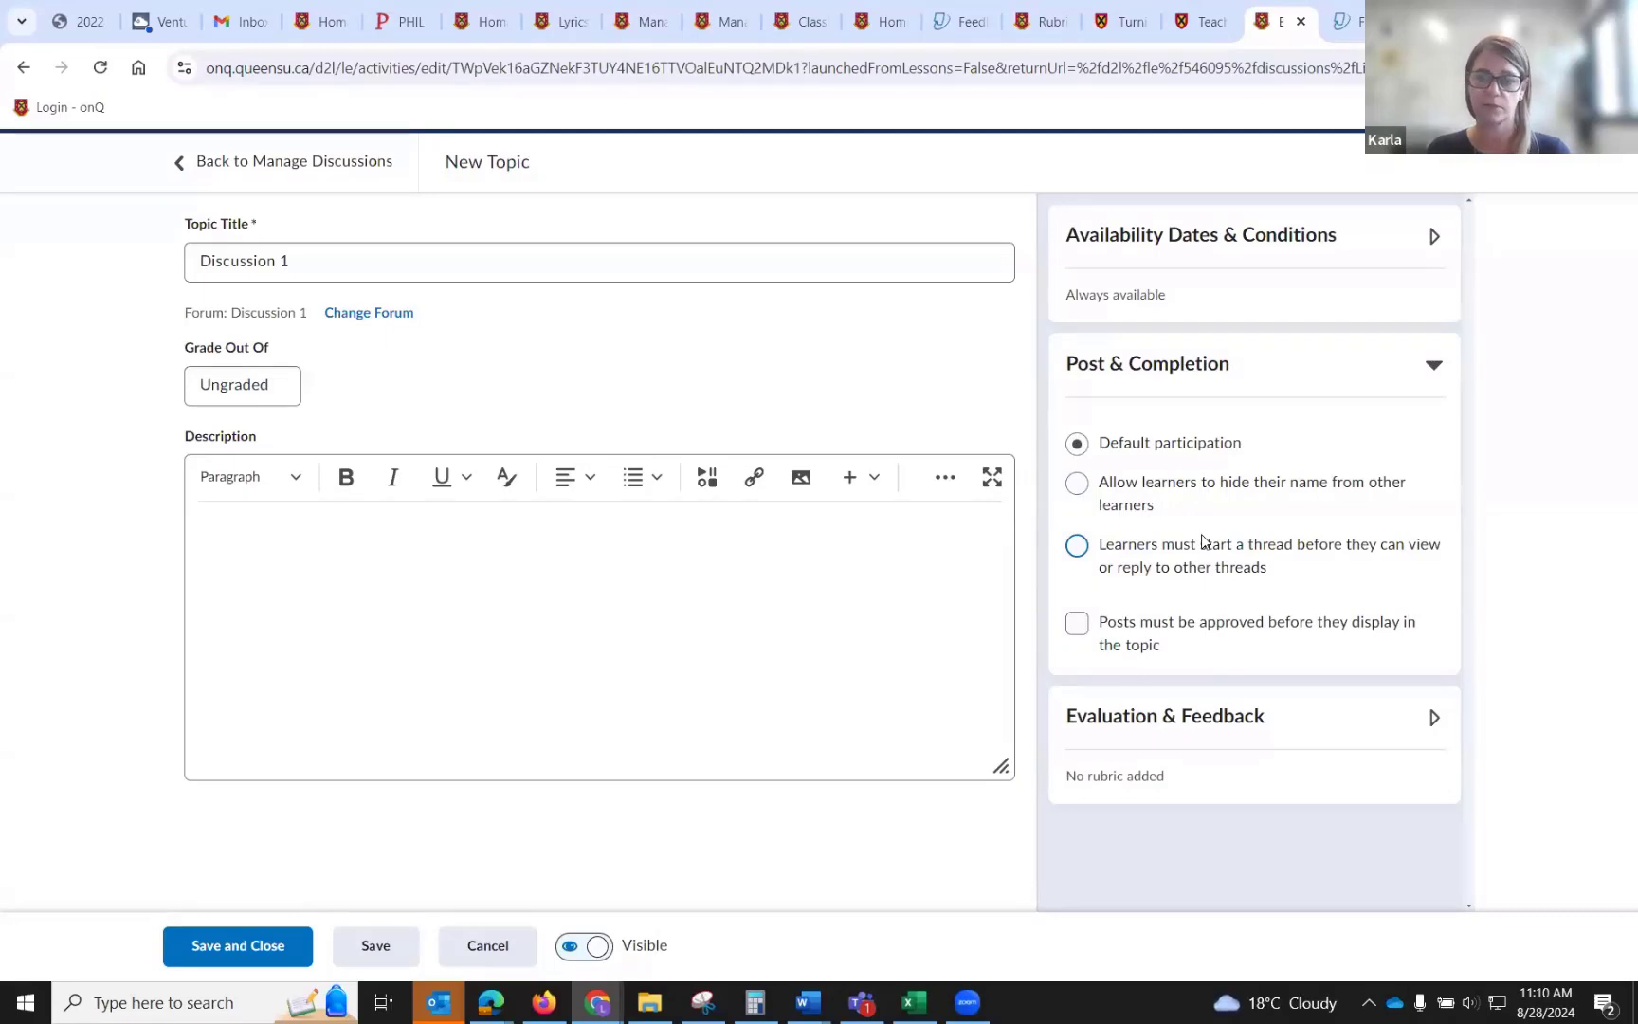
left_click(276, 385)
type("2")
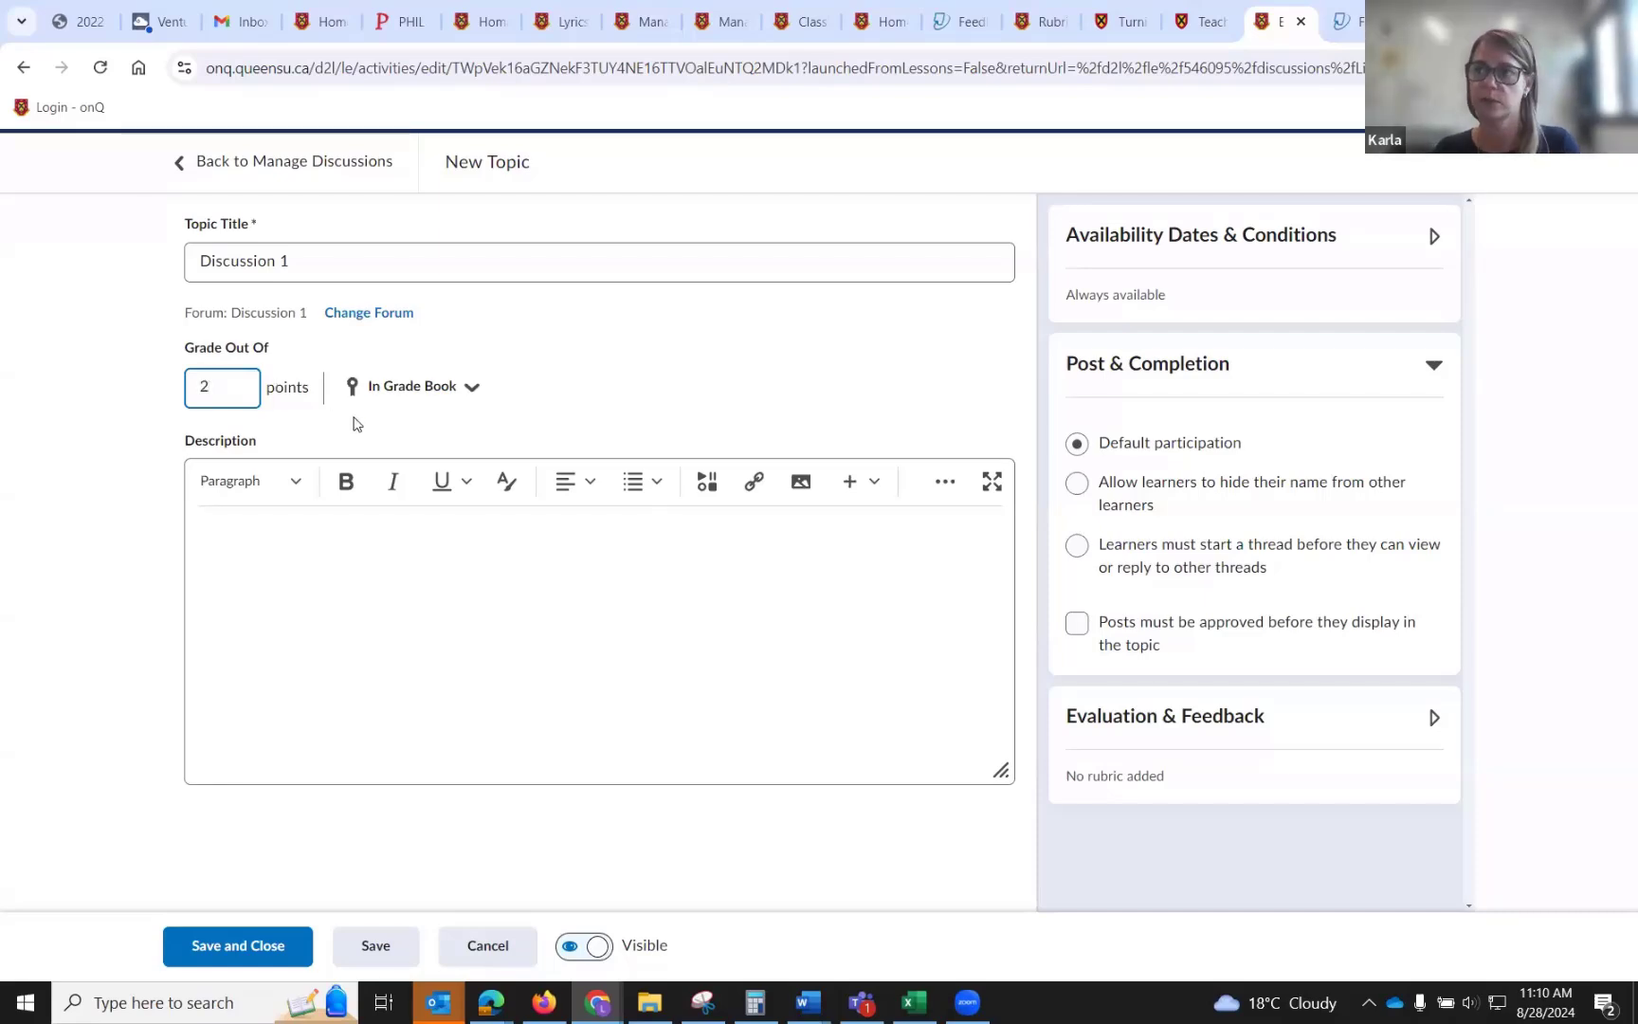
Create and link a new gradebook item for the topic, then save and close the topic.
left_click(435, 406)
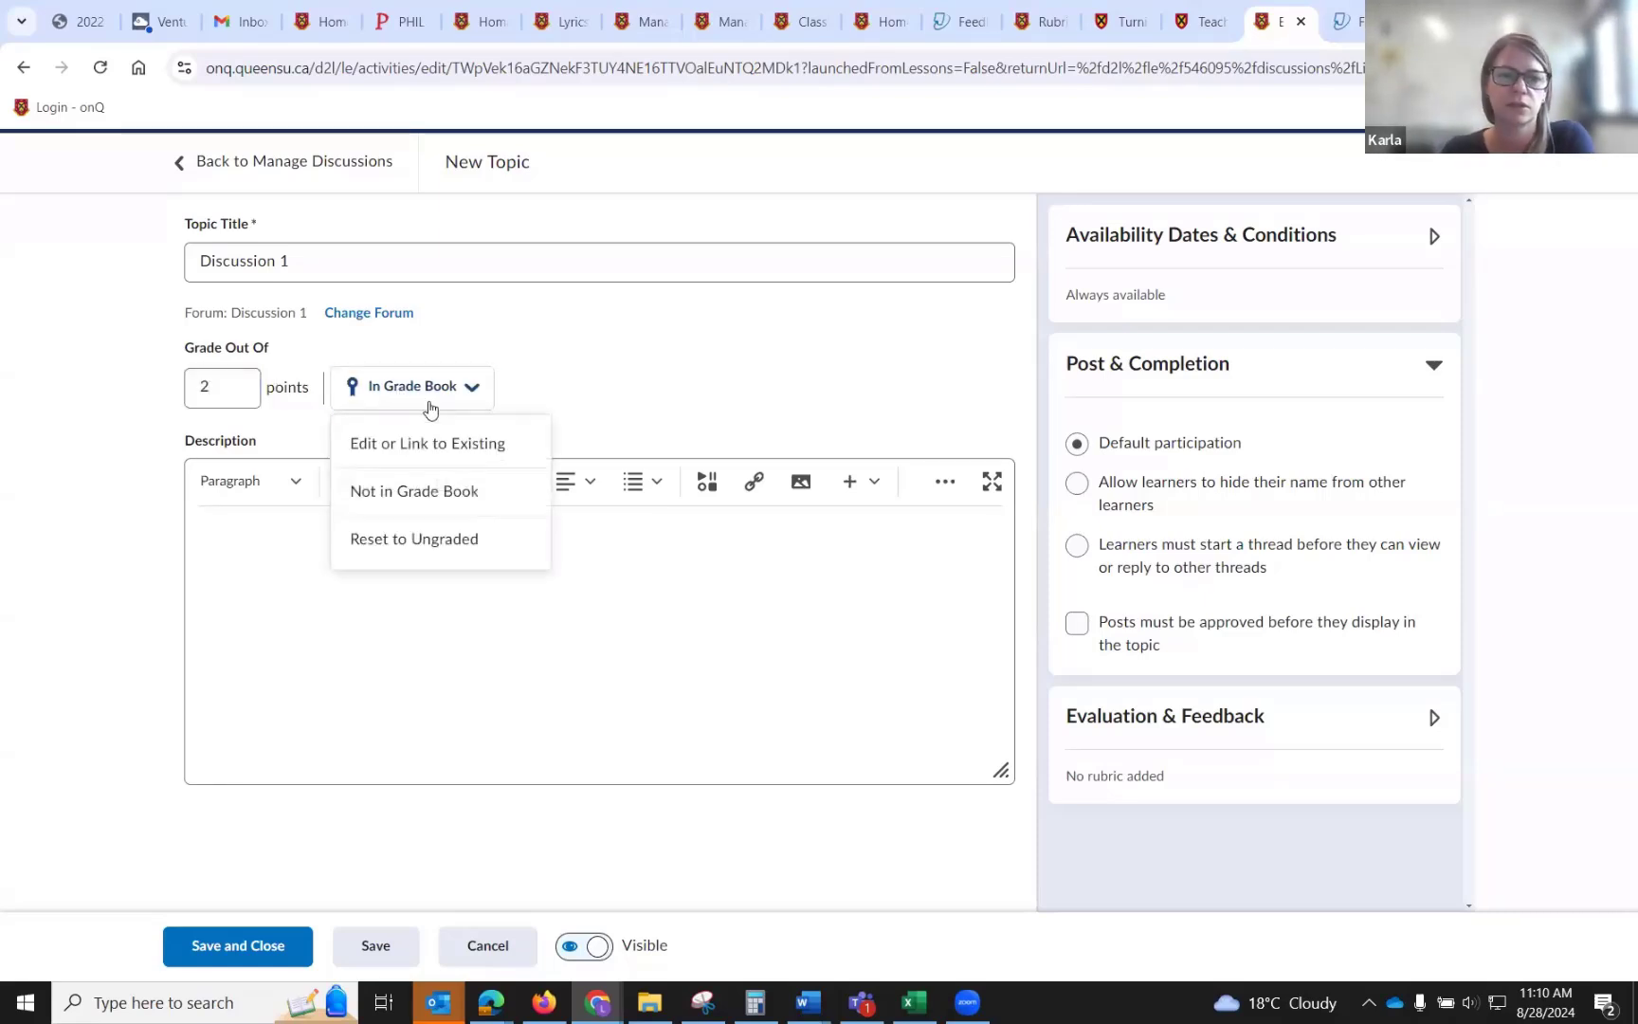
left_click(453, 445)
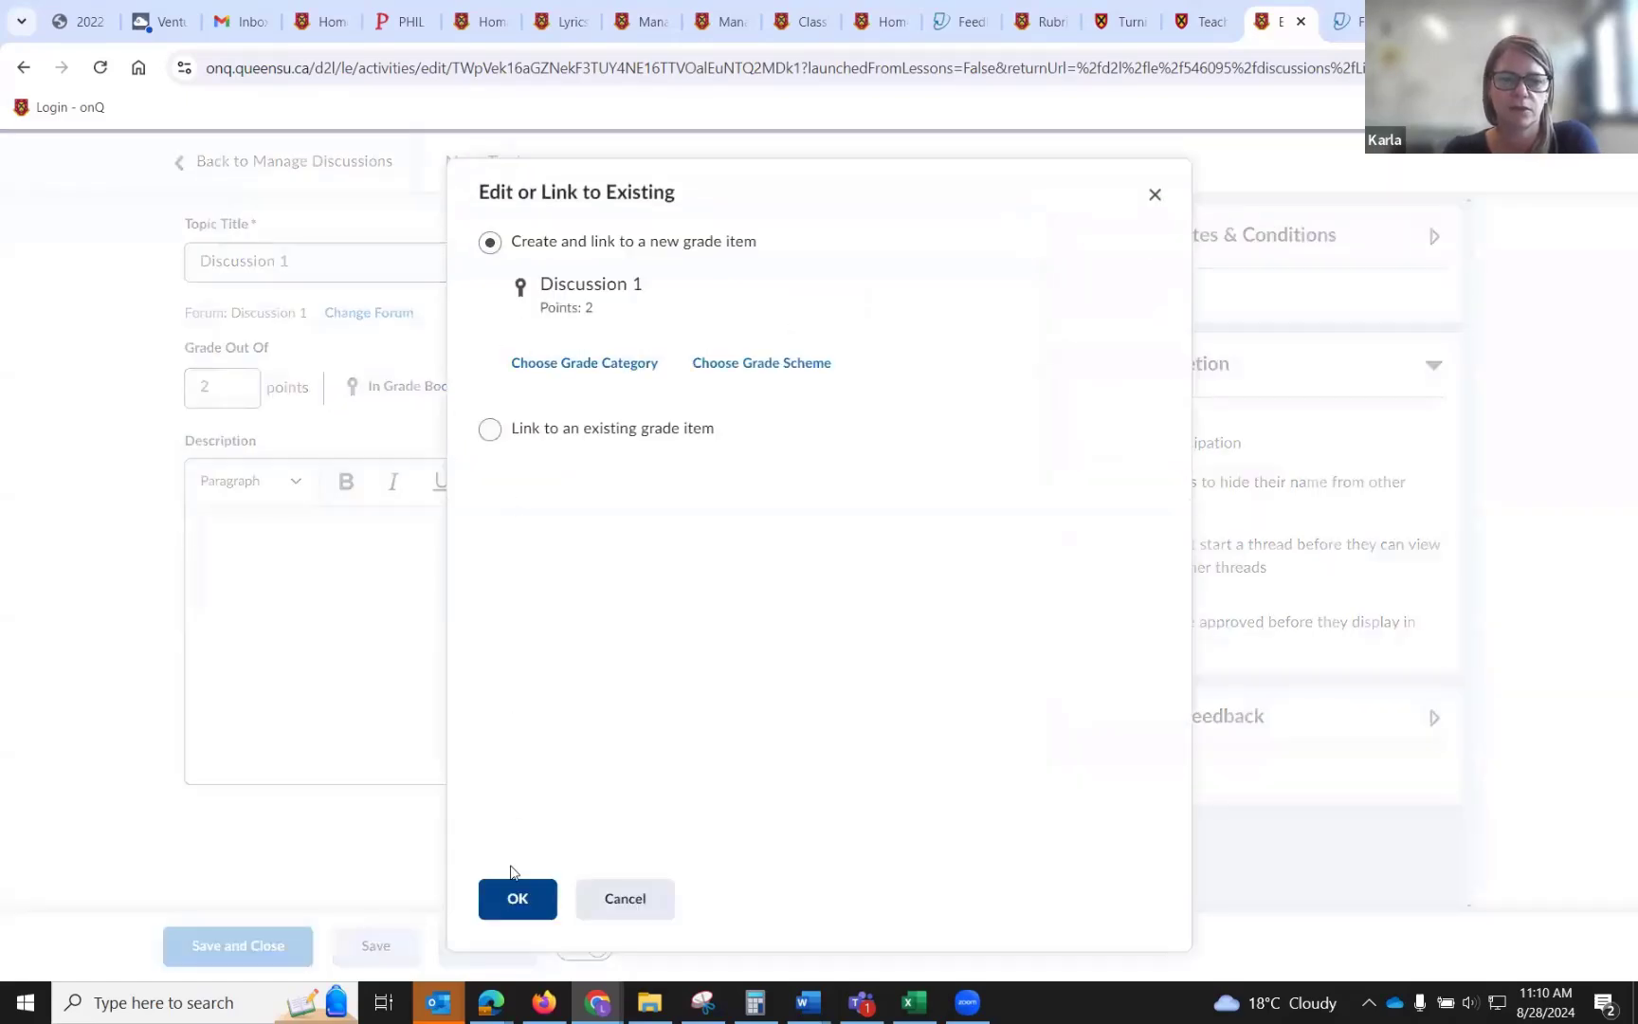
left_click(510, 900)
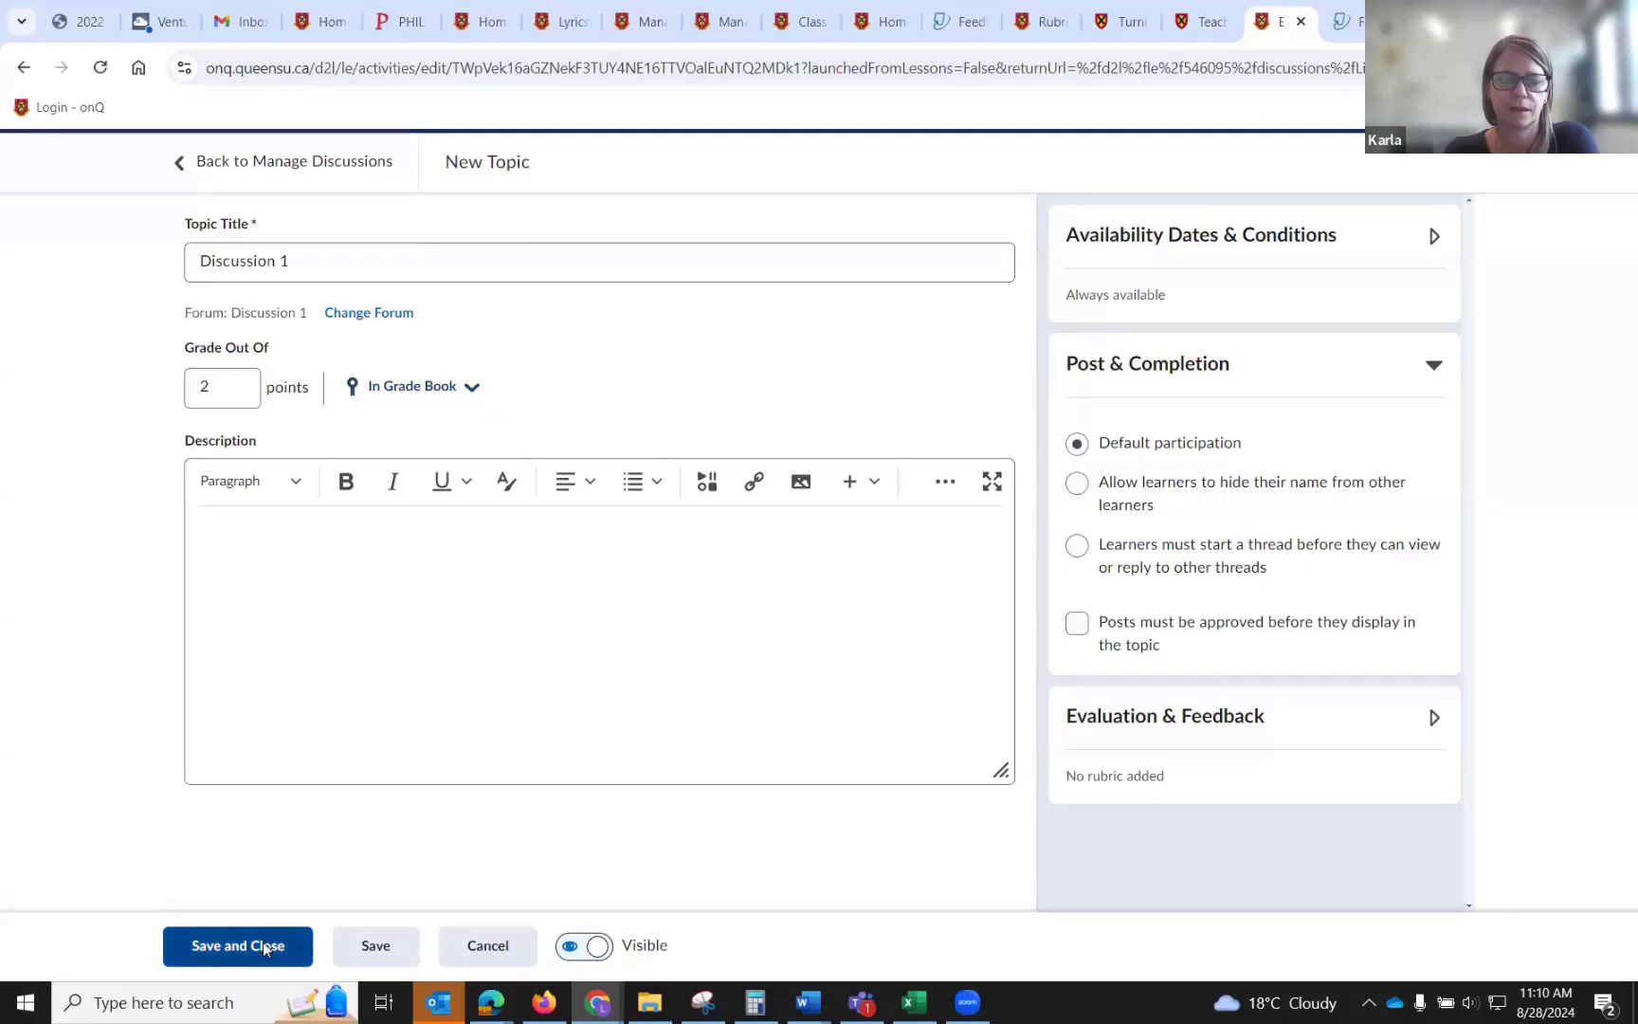
left_click(263, 942)
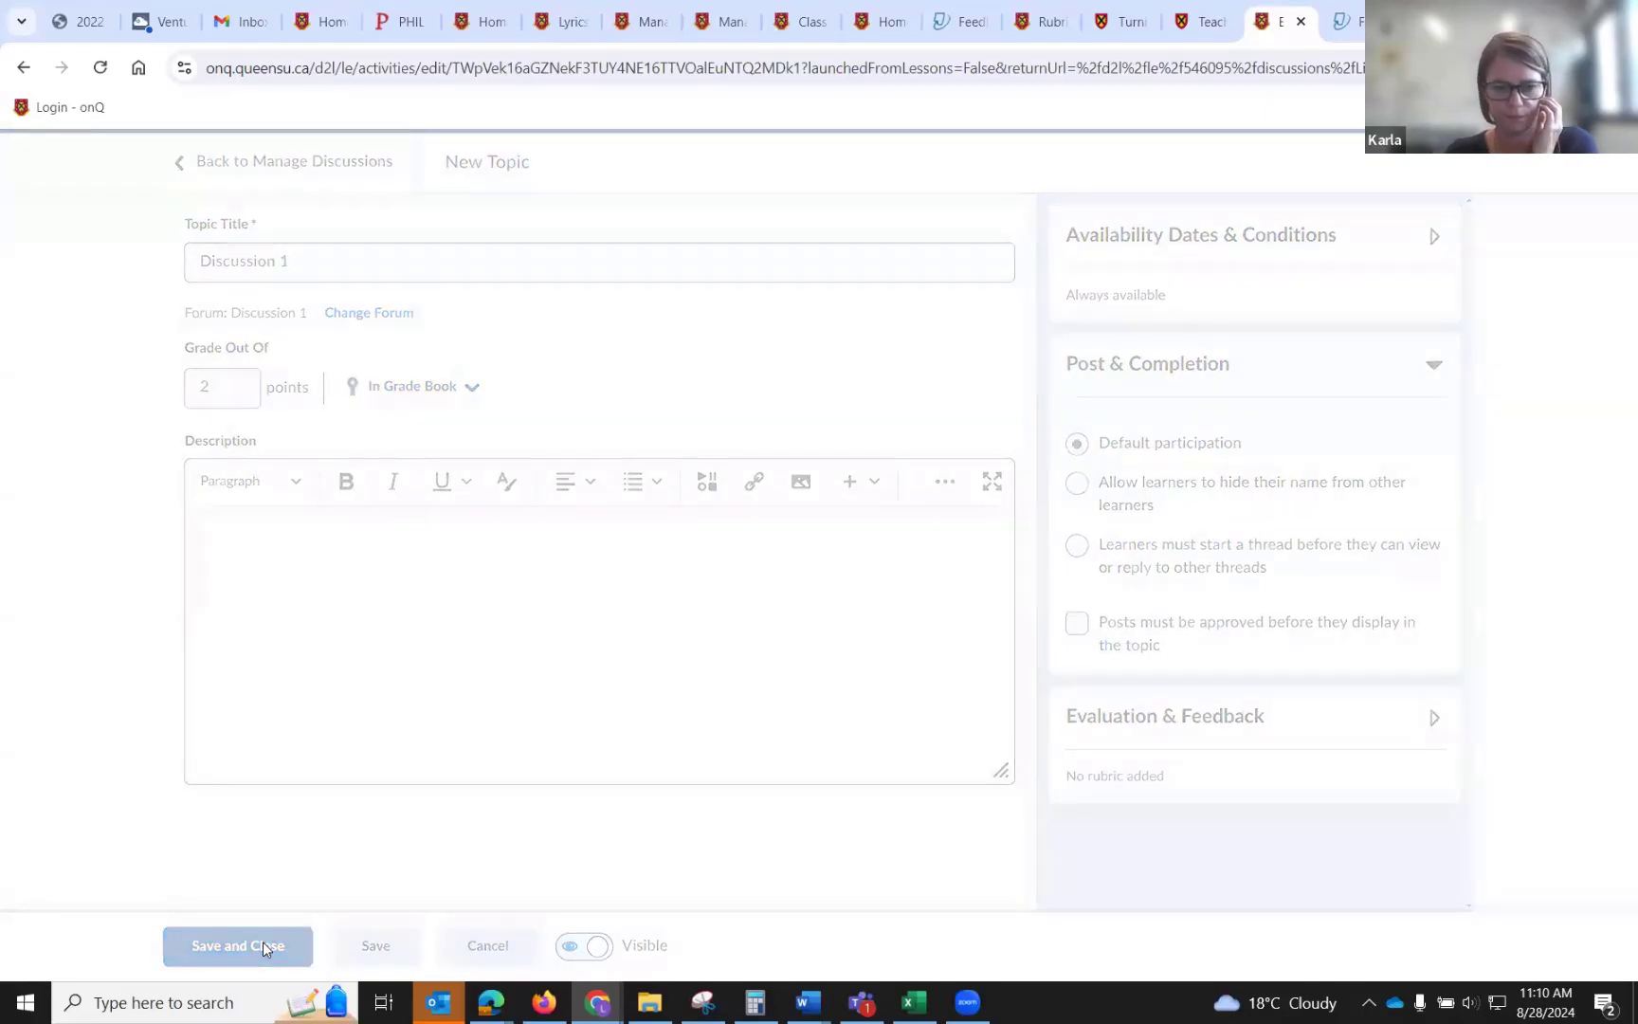
scroll(489, 846, "down", 6)
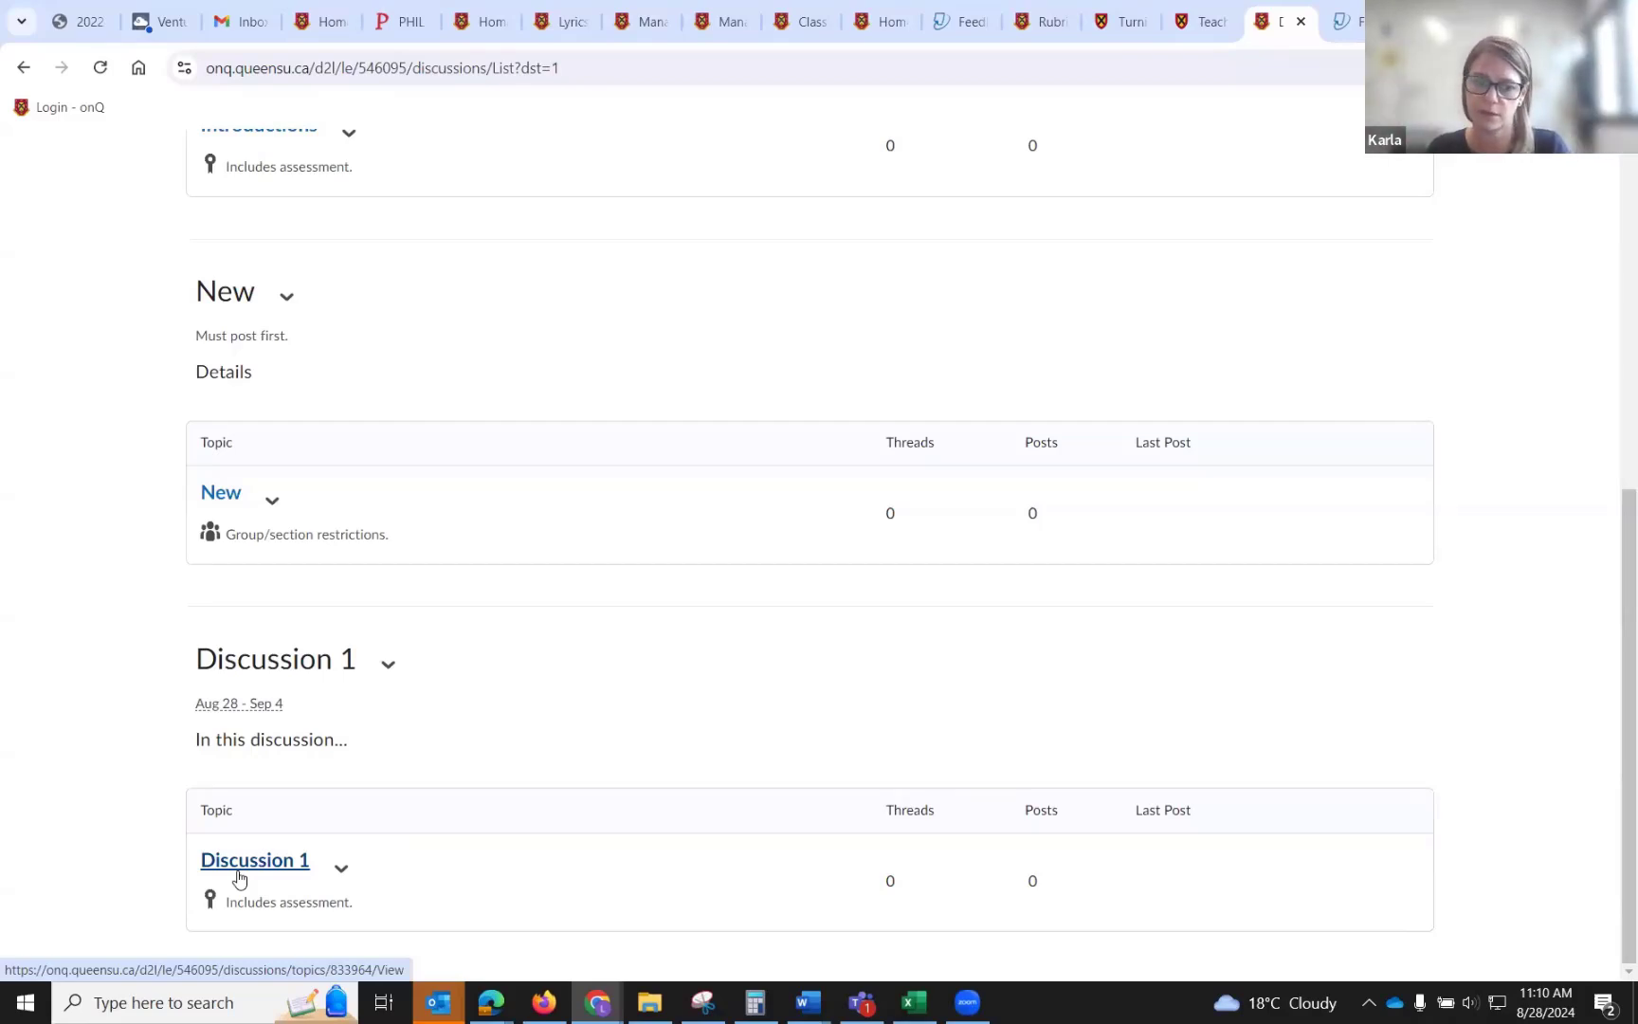
Restrict the Discussion 1 topic to the TA Group, then save and close the topic.
left_click(349, 874)
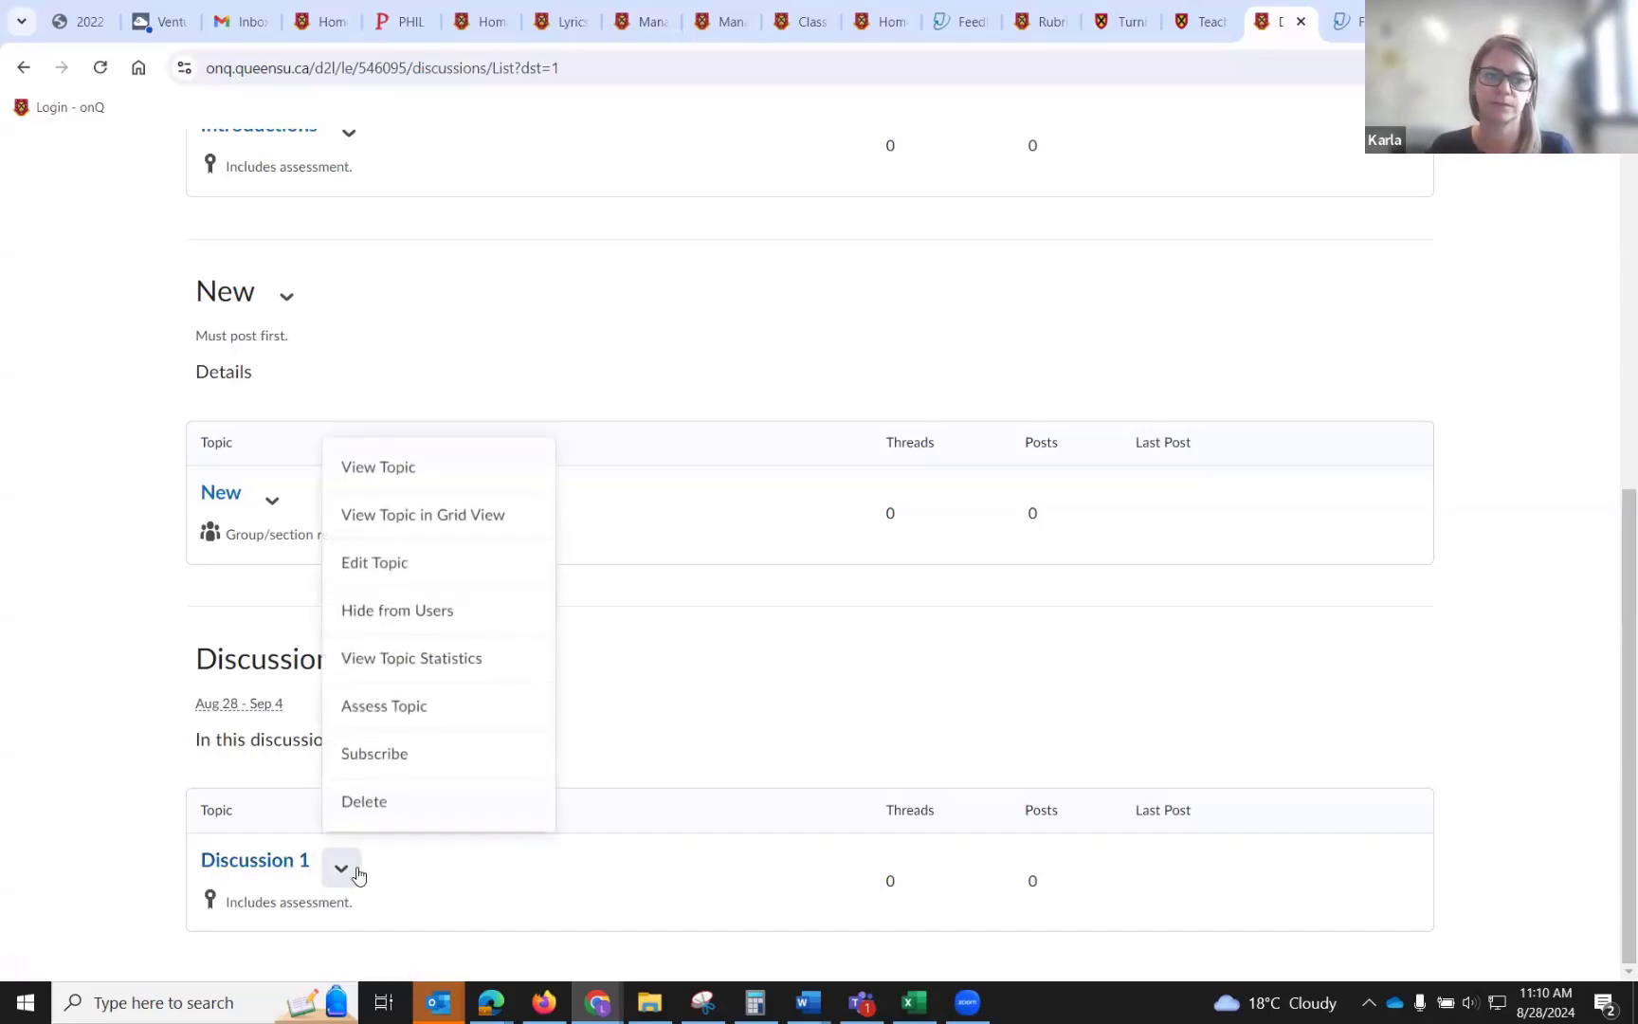
left_click(382, 563)
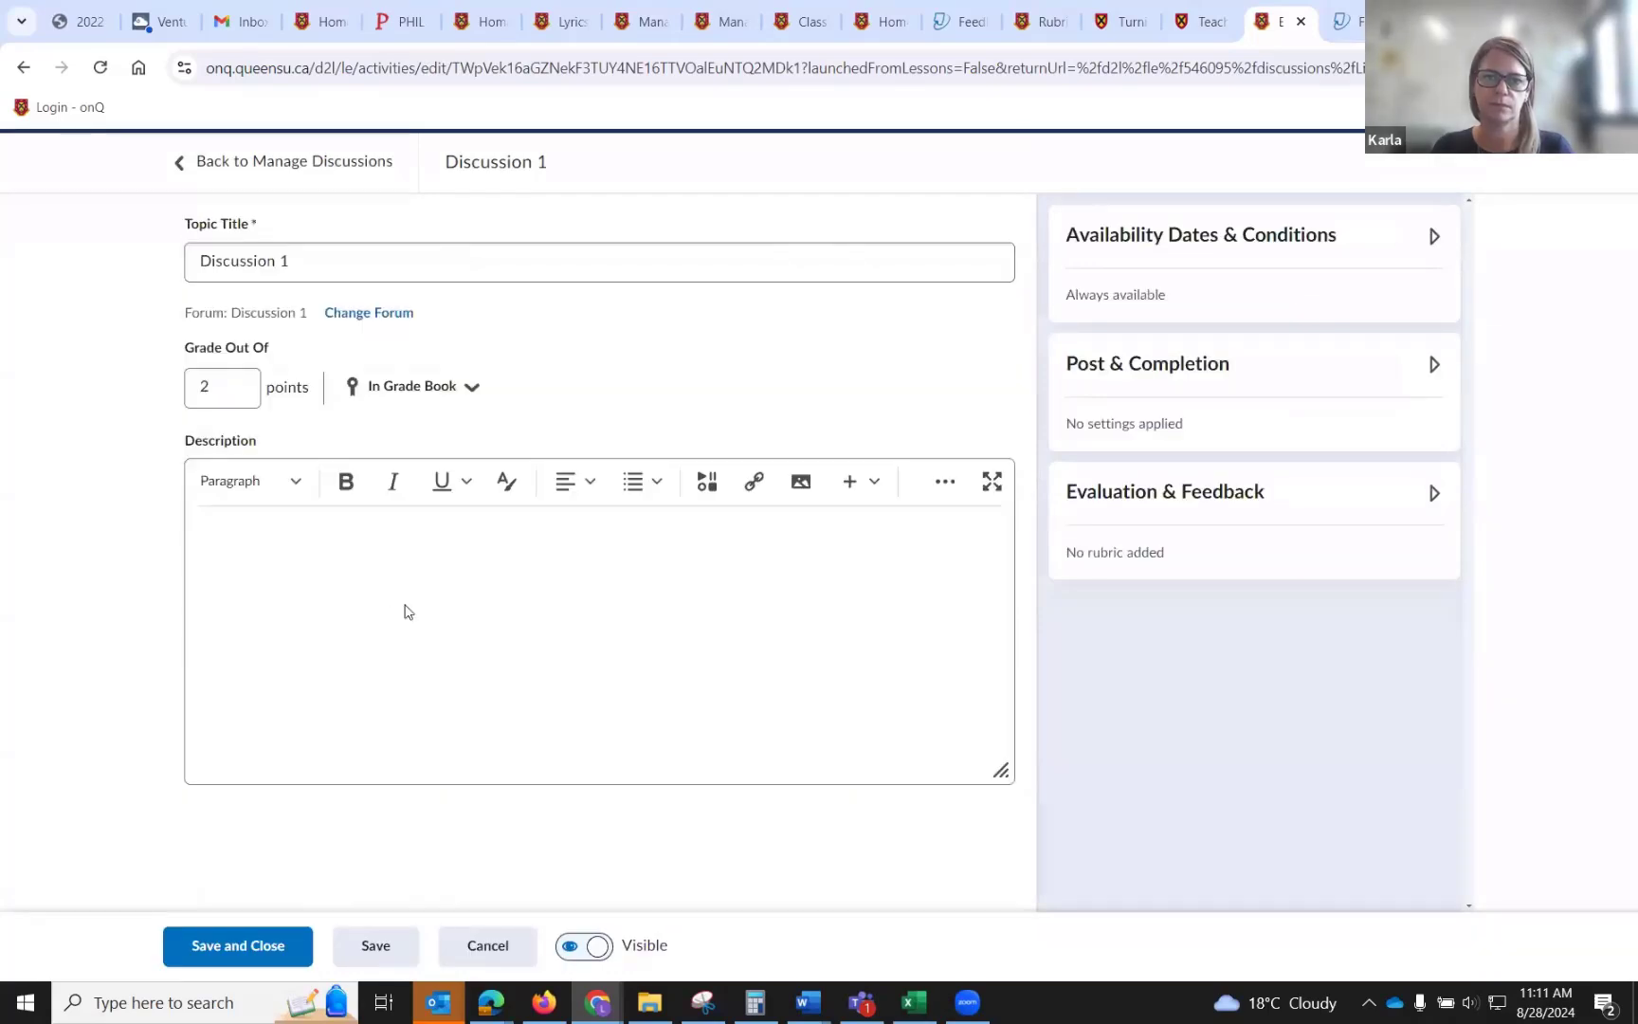
left_click(1435, 367)
left_click(1434, 236)
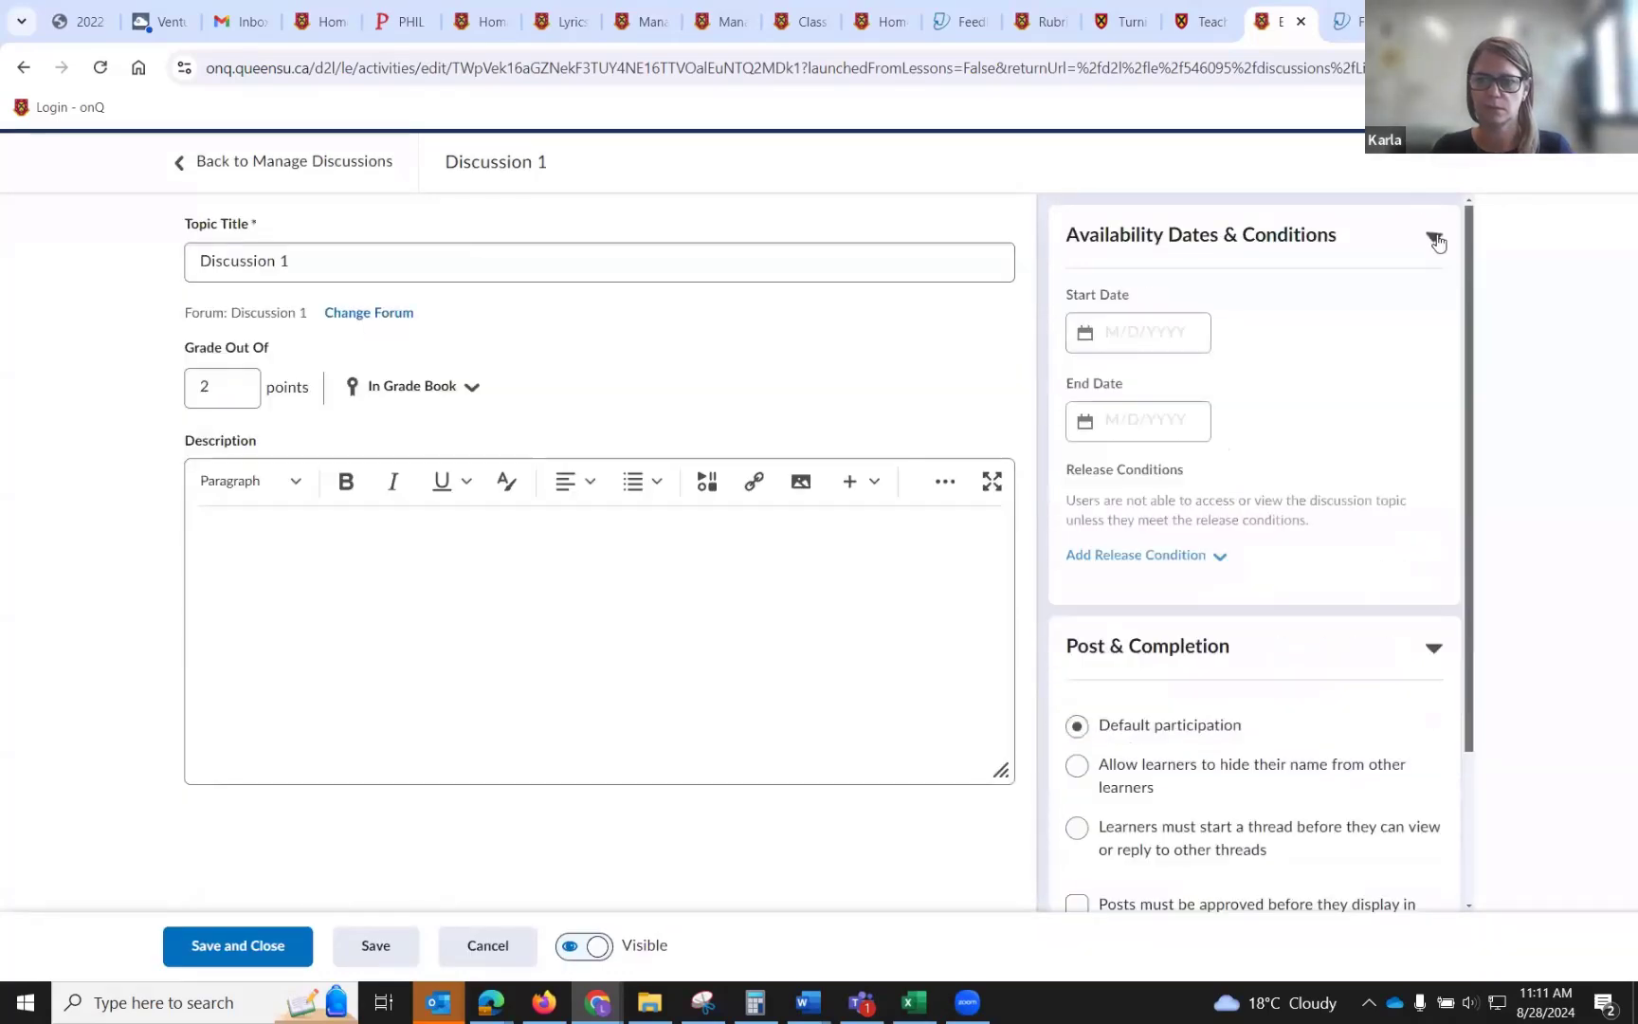
scroll(1400, 360, "down", 2)
left_click(1095, 564)
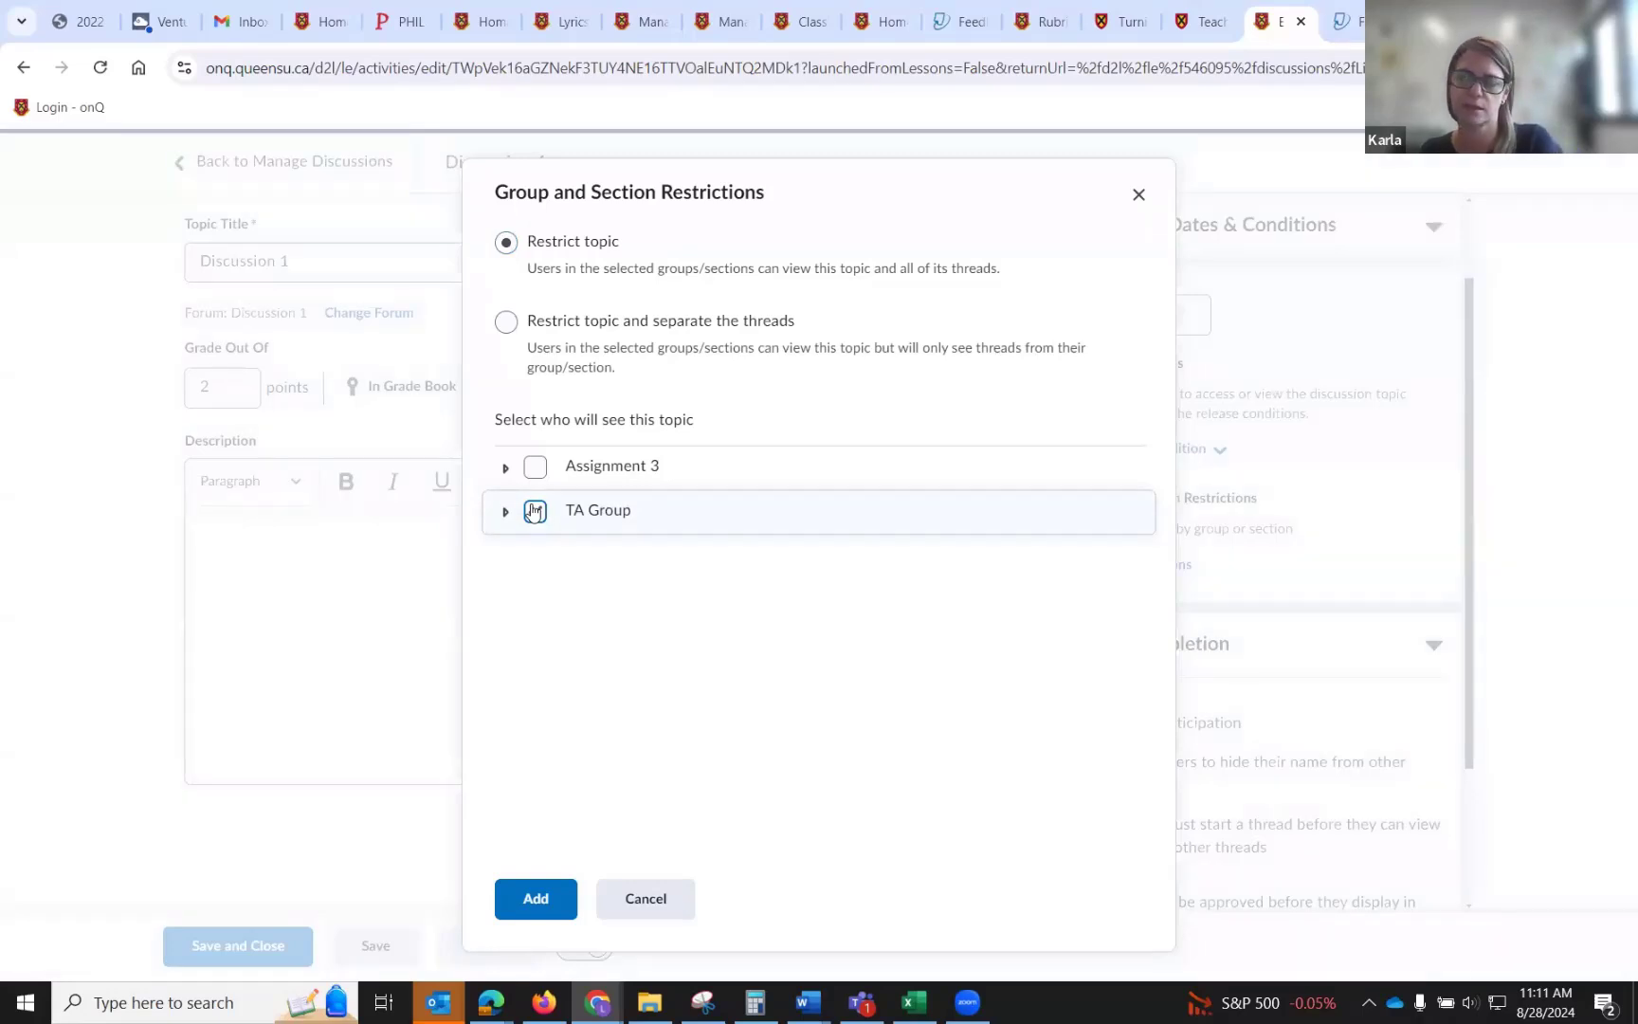
left_click(535, 512)
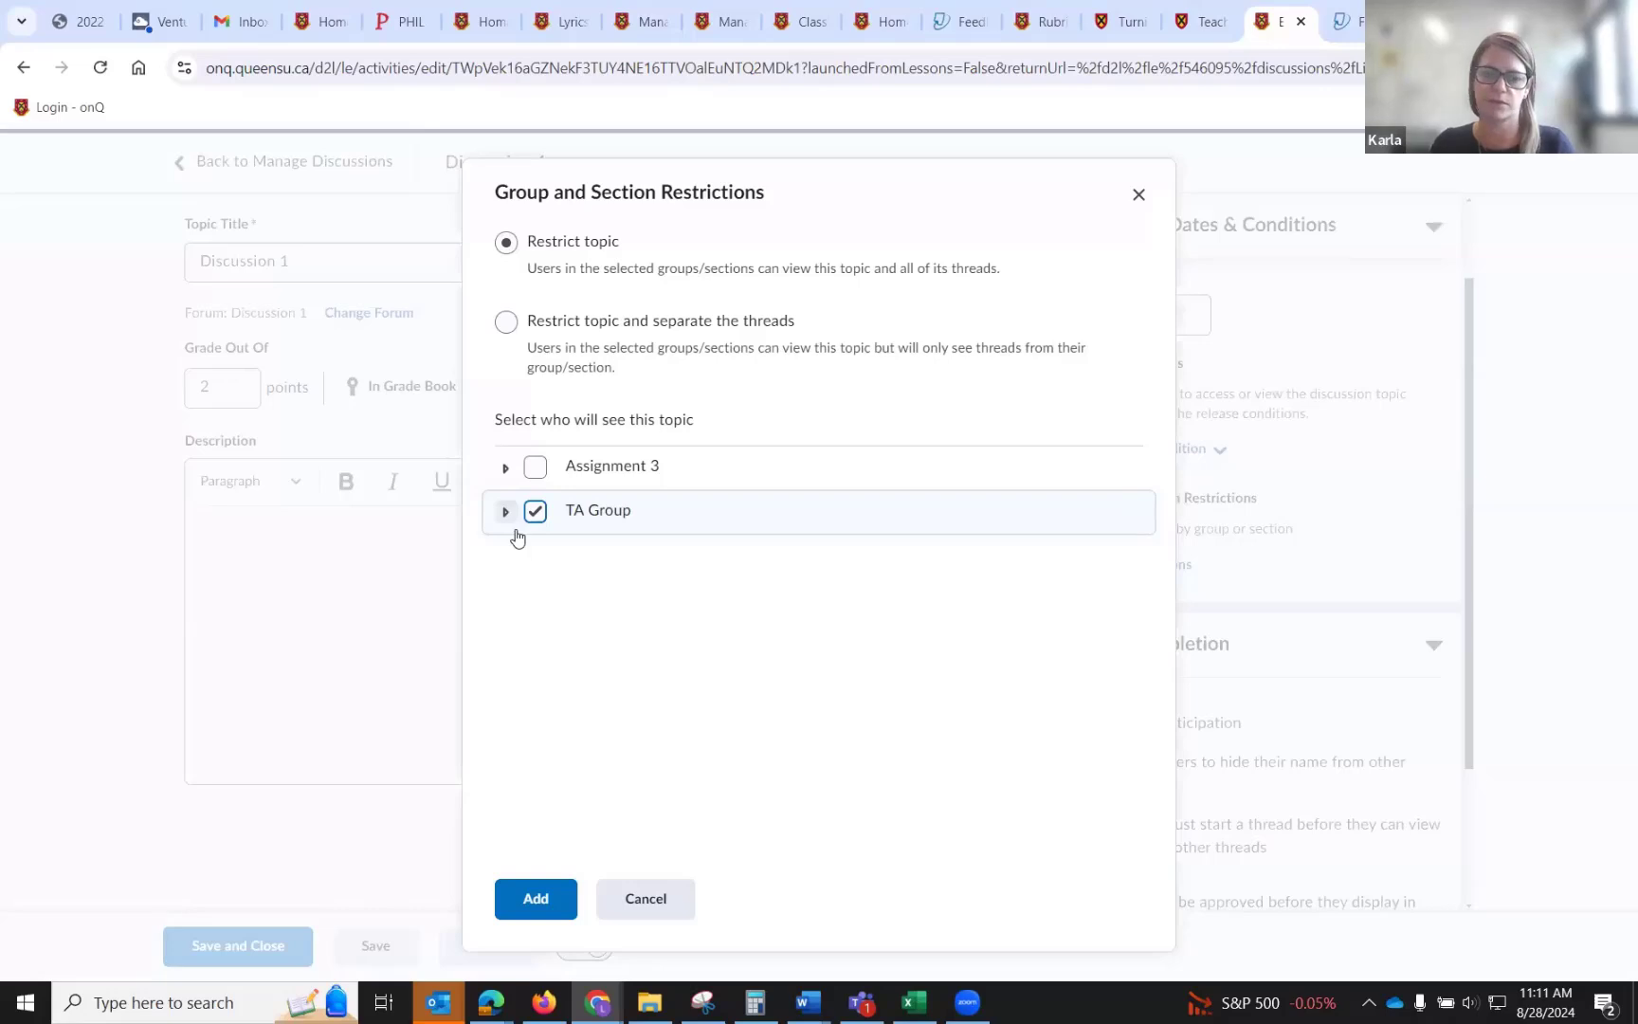
left_click(537, 896)
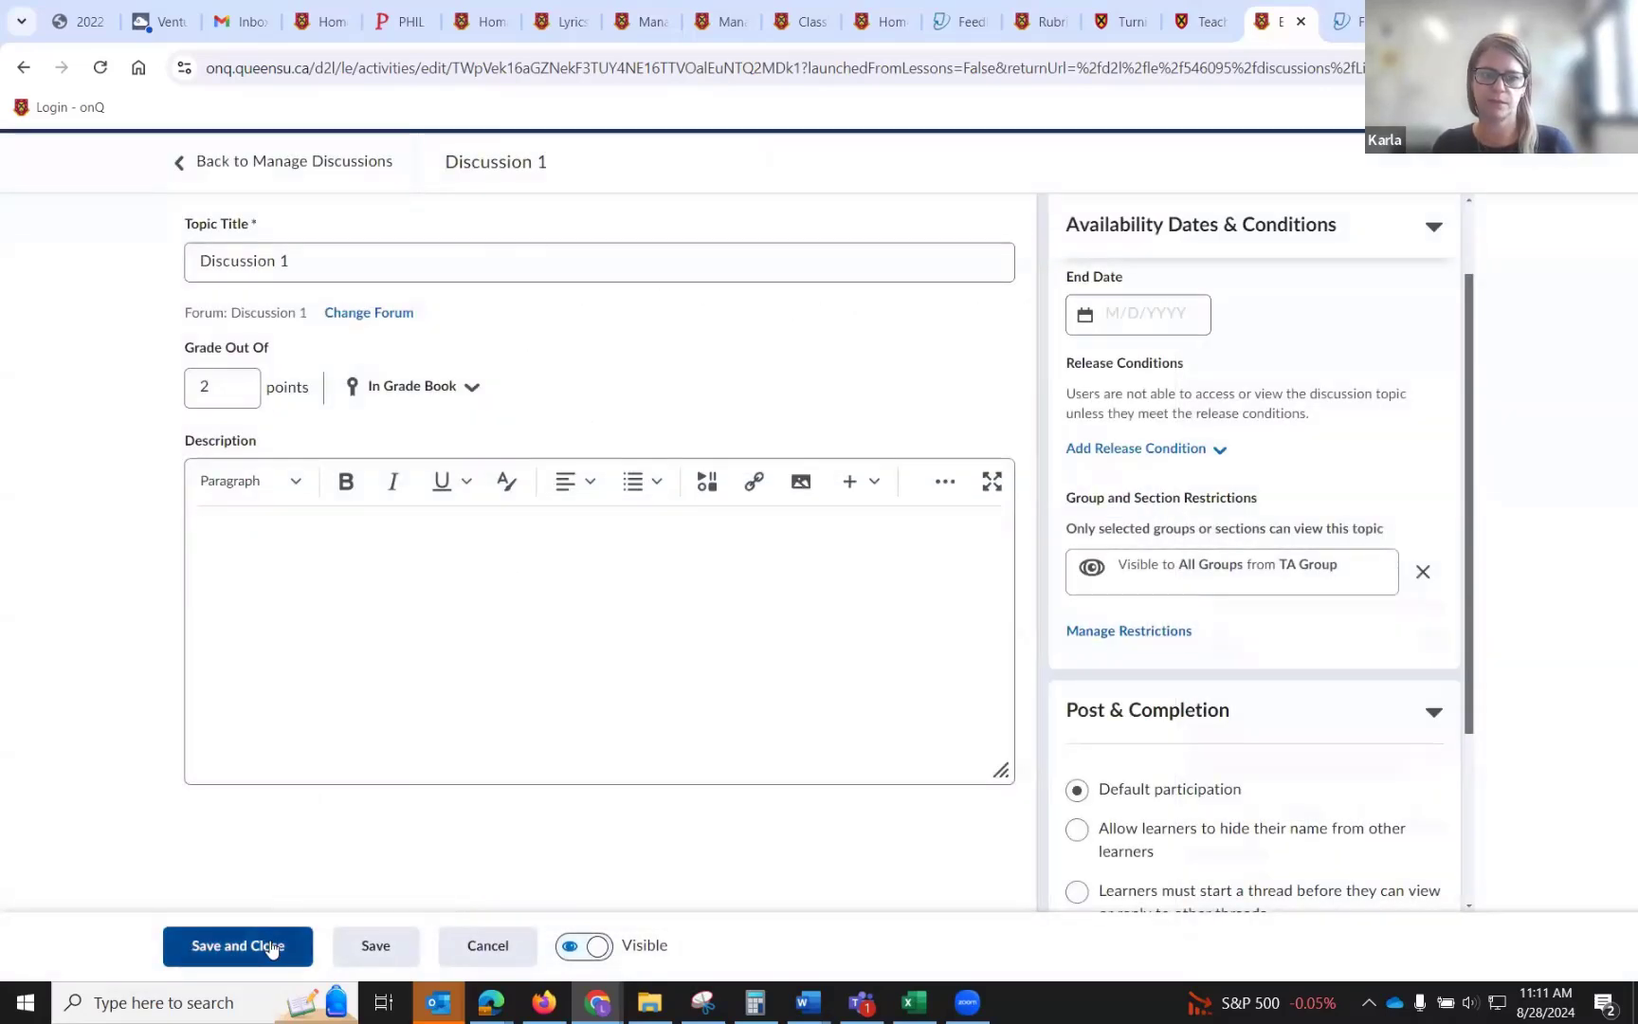
left_click(269, 945)
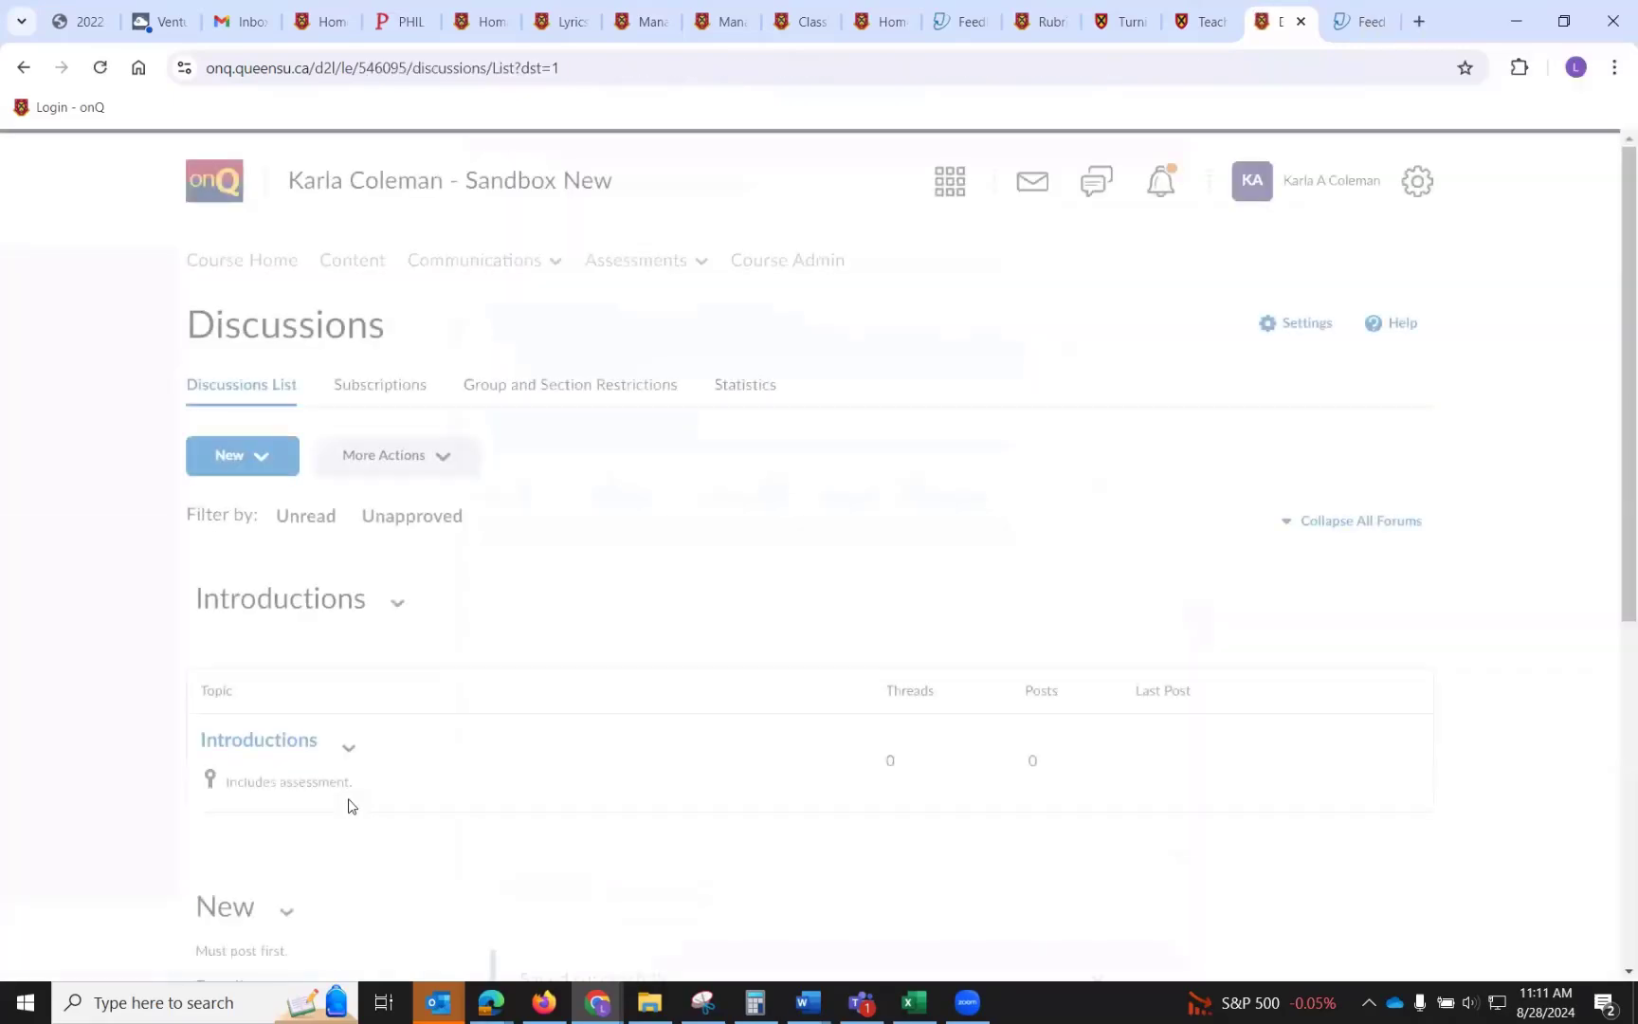
Browse the existing Content release conditions for the Discussion 1 topic, then cancel out of editing the topic.
scroll(350, 805, "down", 3)
scroll(350, 806, "down", 2)
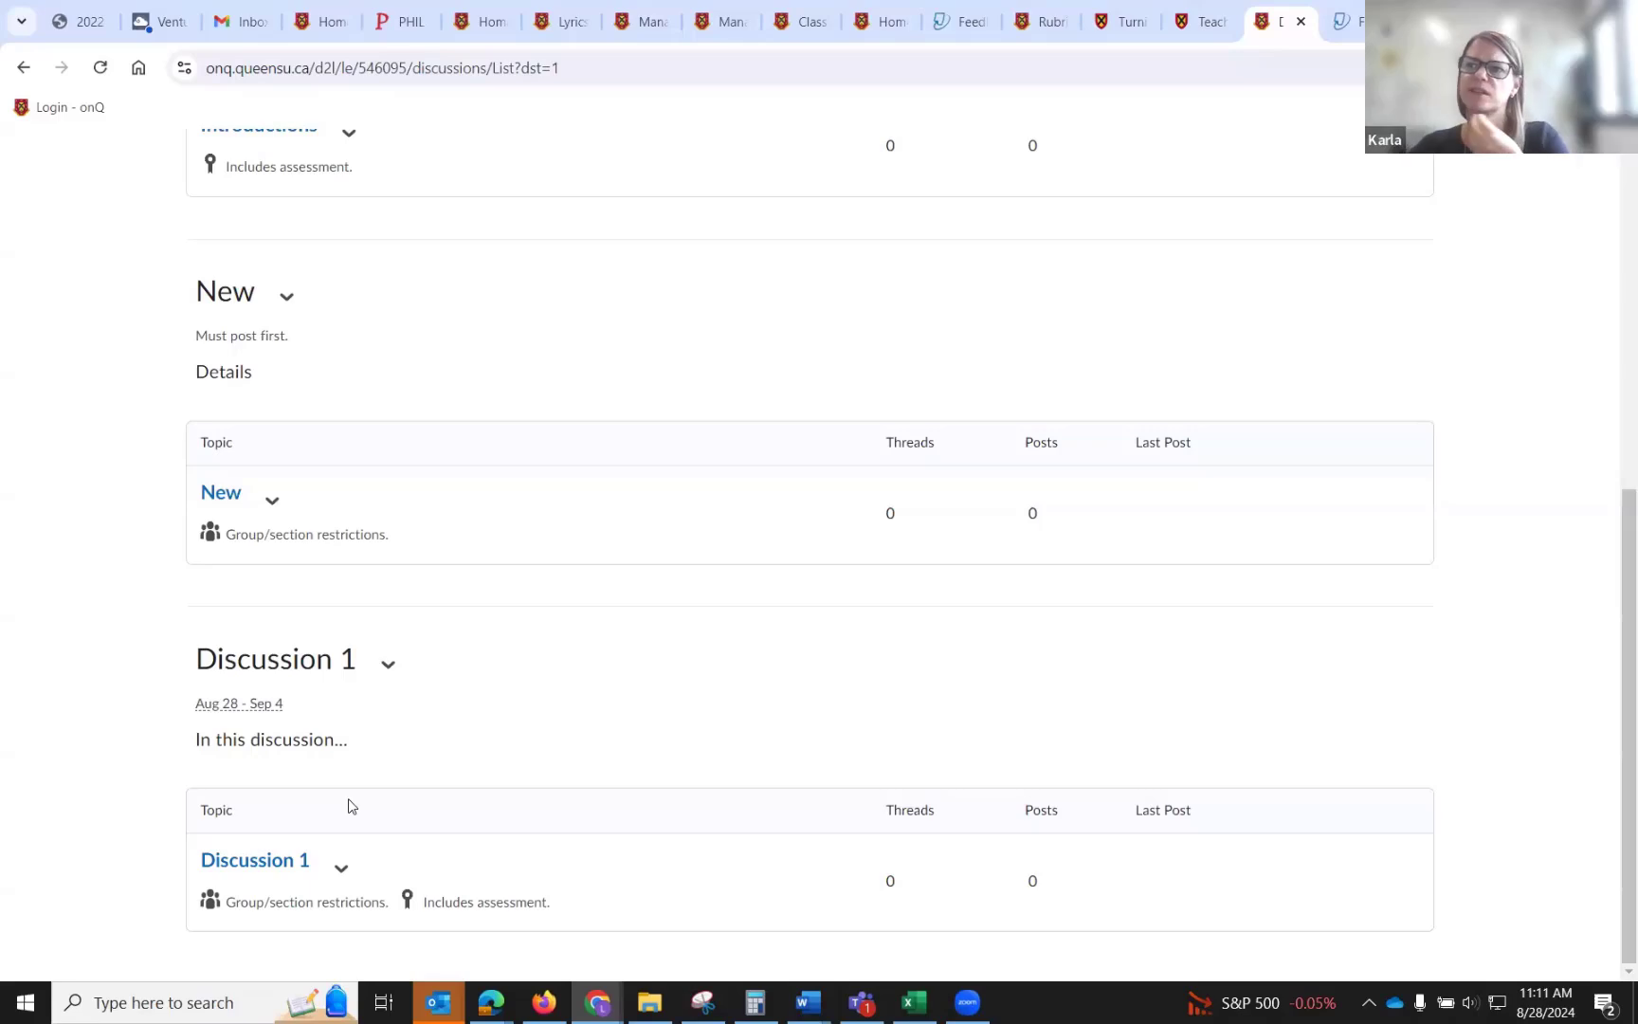
left_click(387, 664)
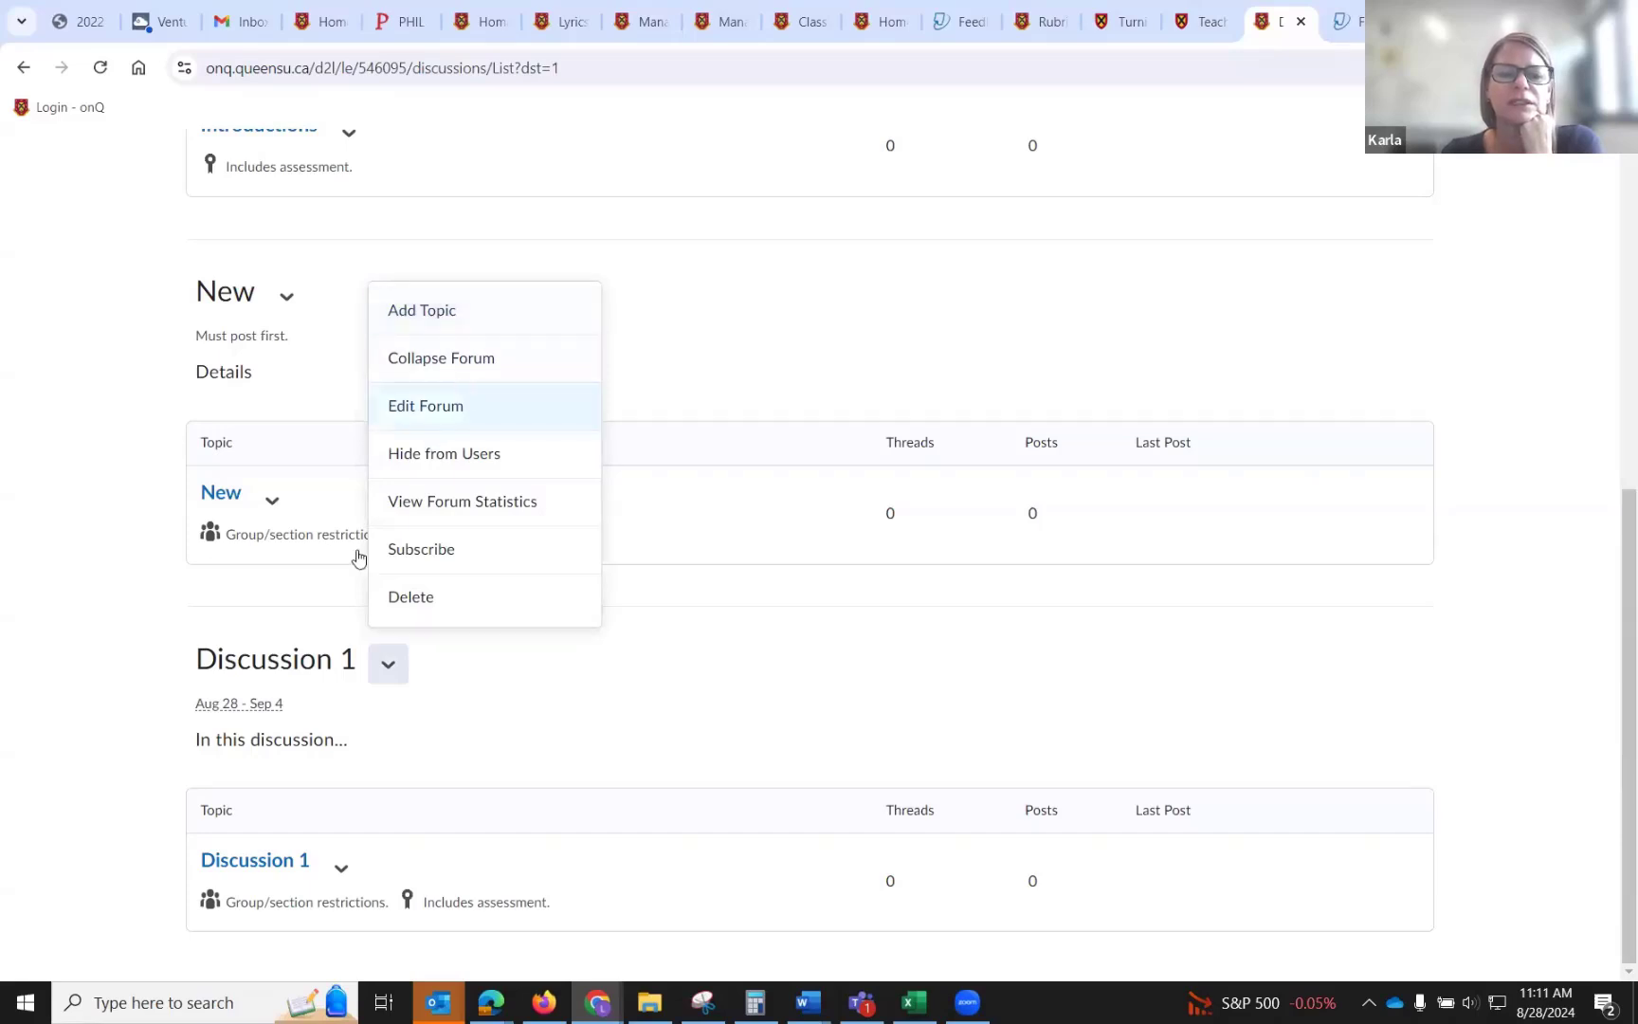
left_click(349, 876)
left_click(370, 567)
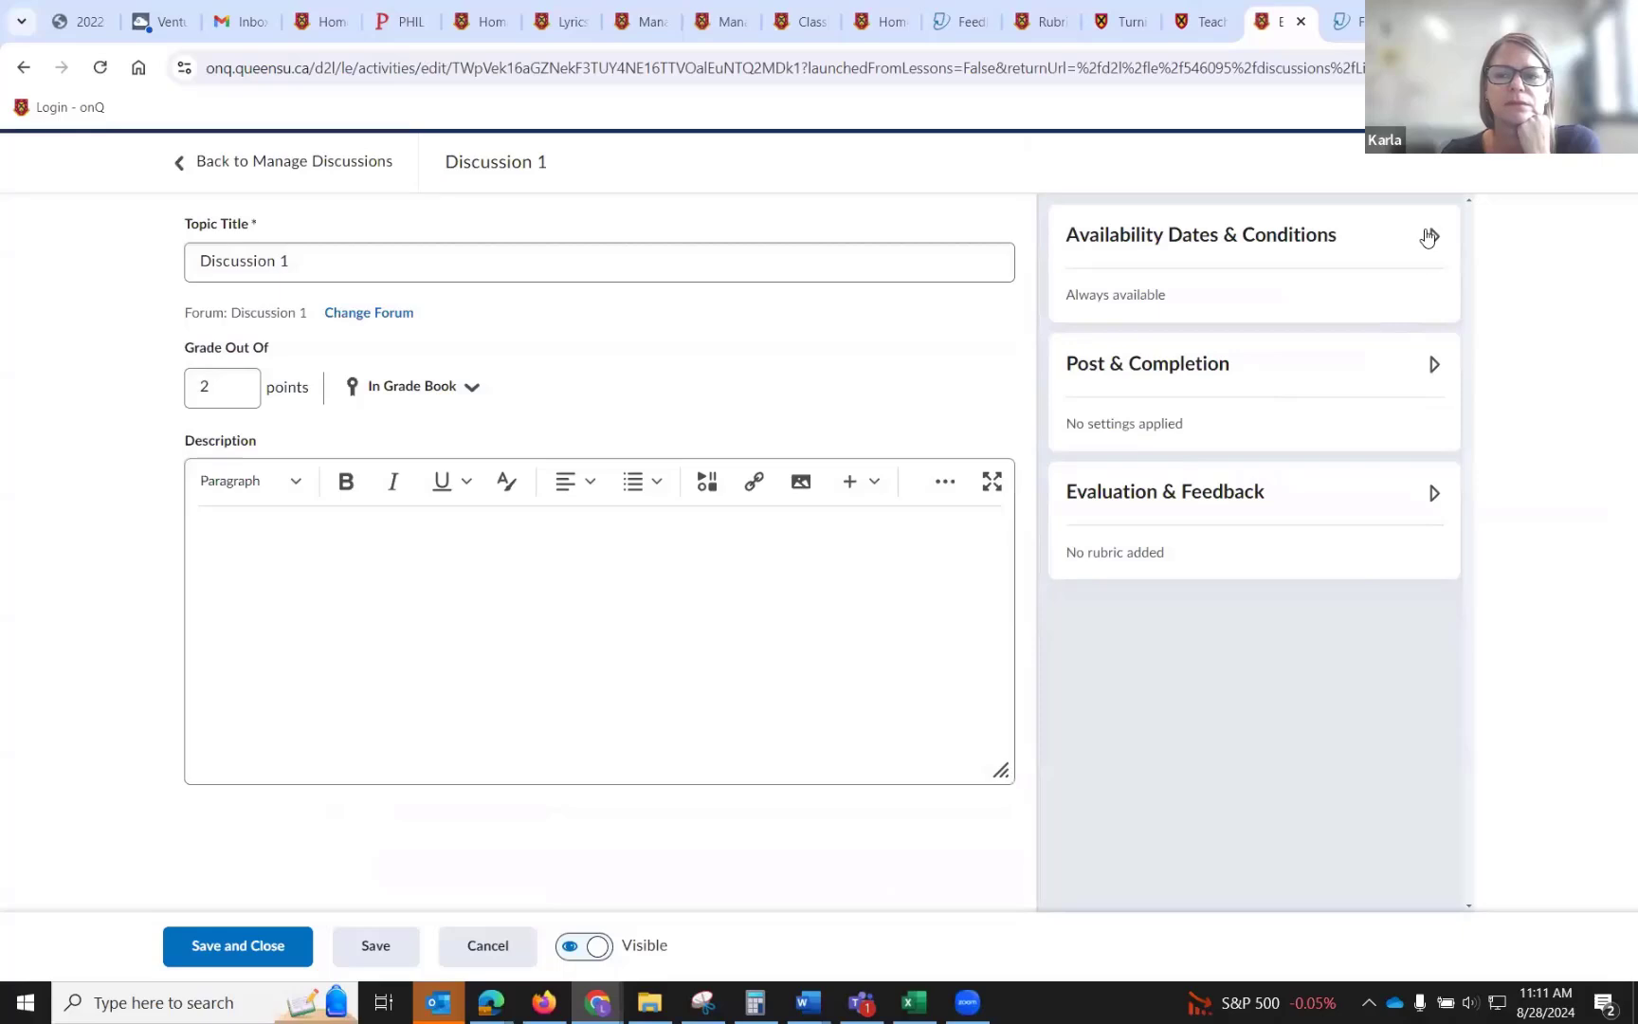
left_click(1429, 229)
scroll(1307, 384, "down", 1)
left_click(1185, 448)
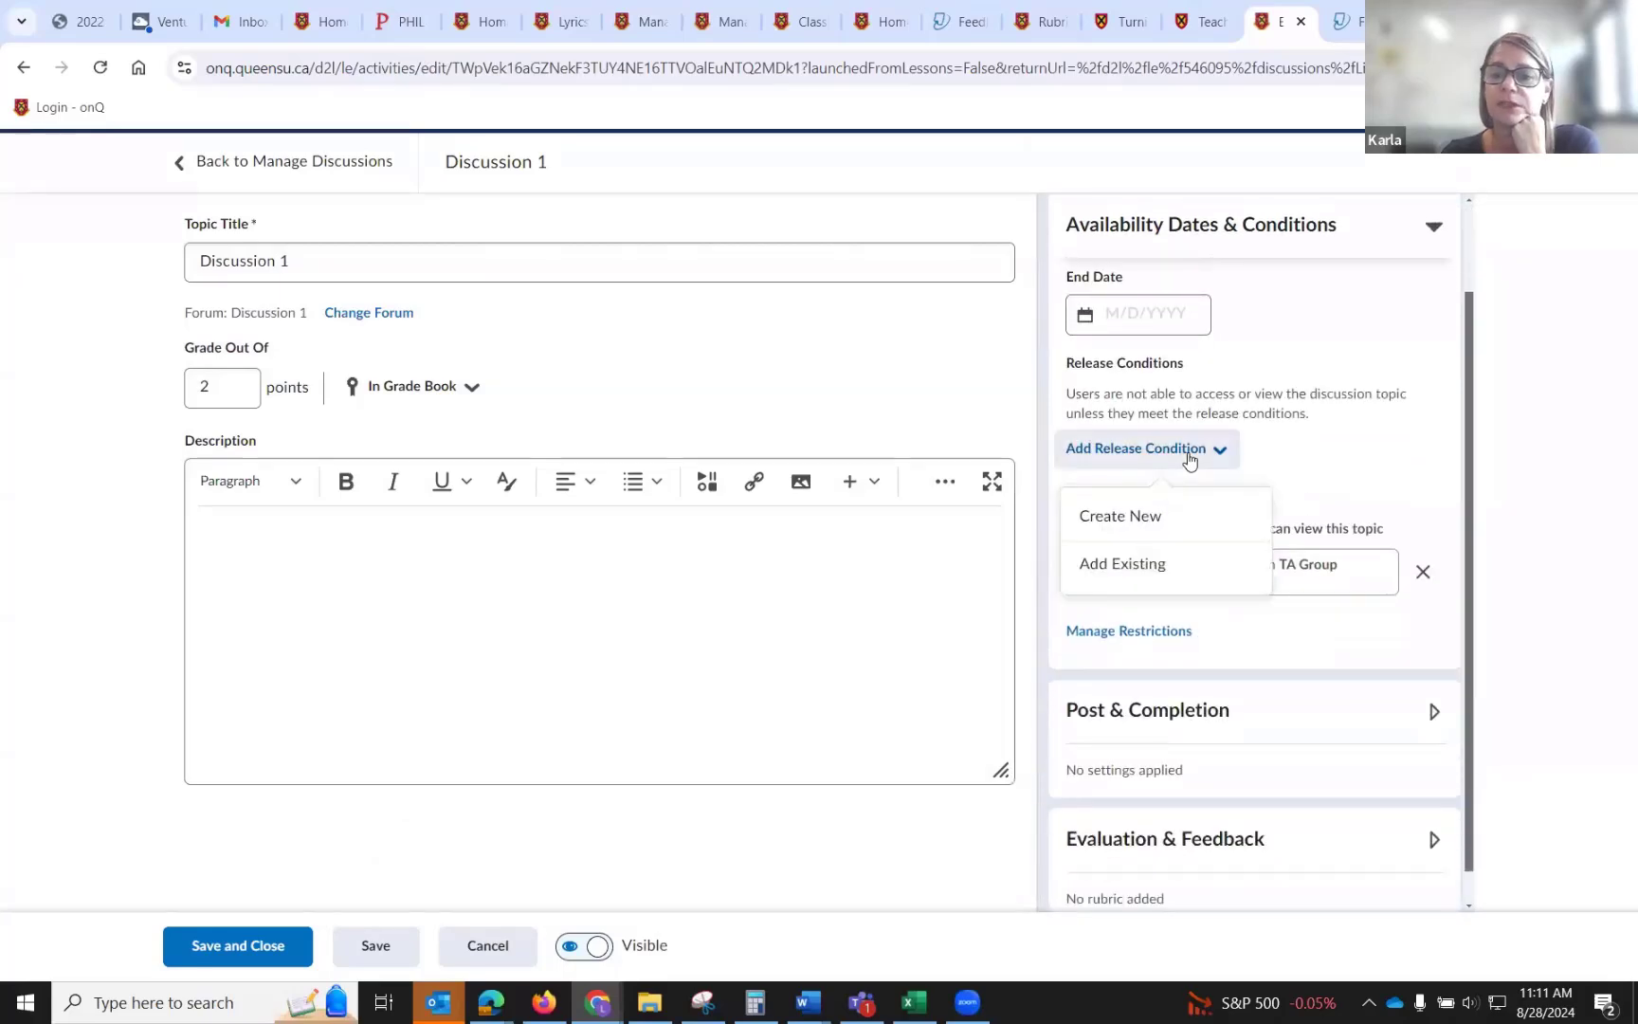
left_click(1147, 567)
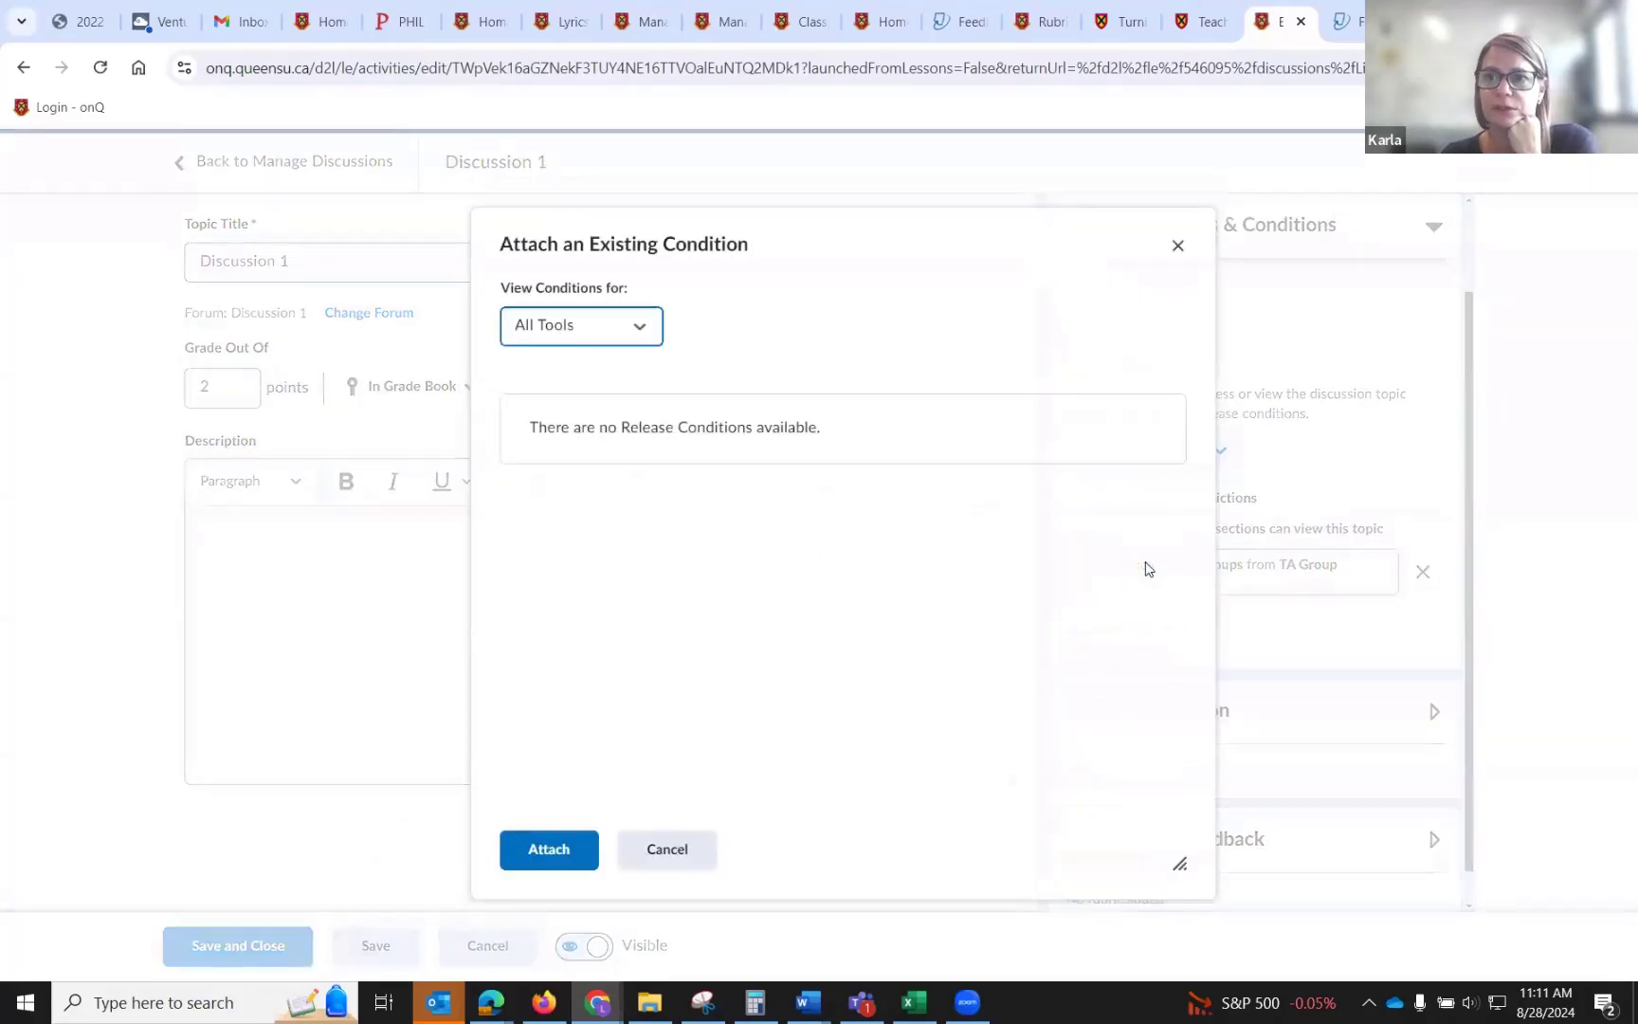
left_click(613, 343)
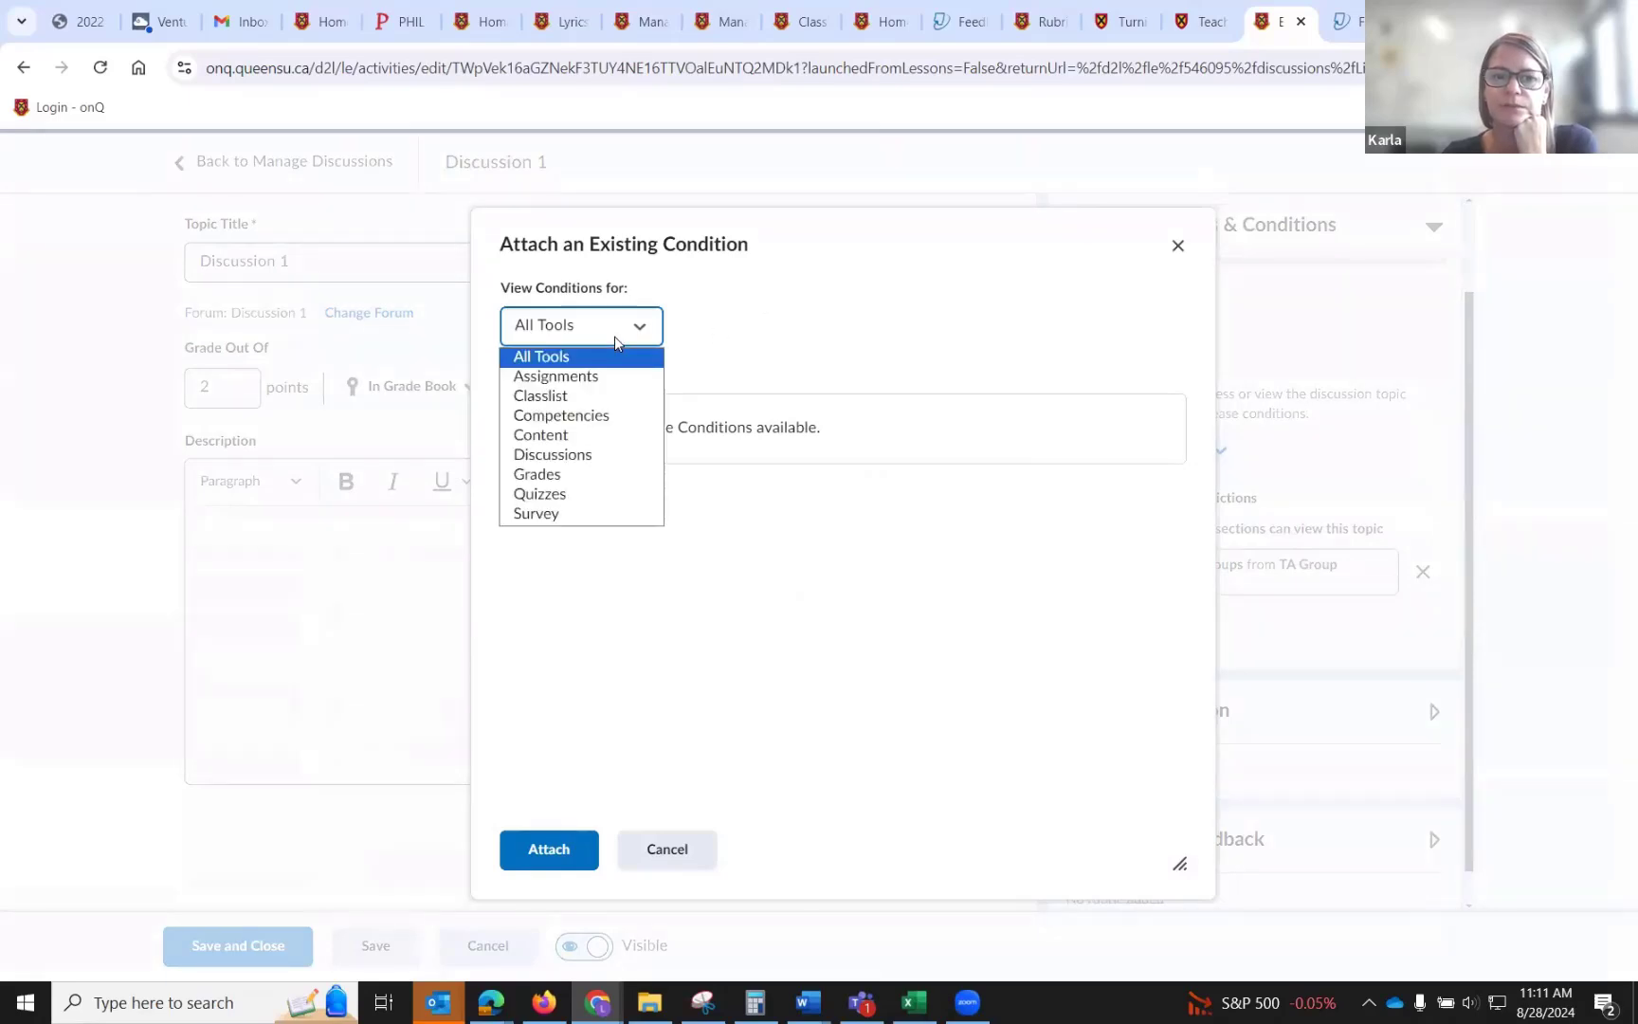
left_click(576, 434)
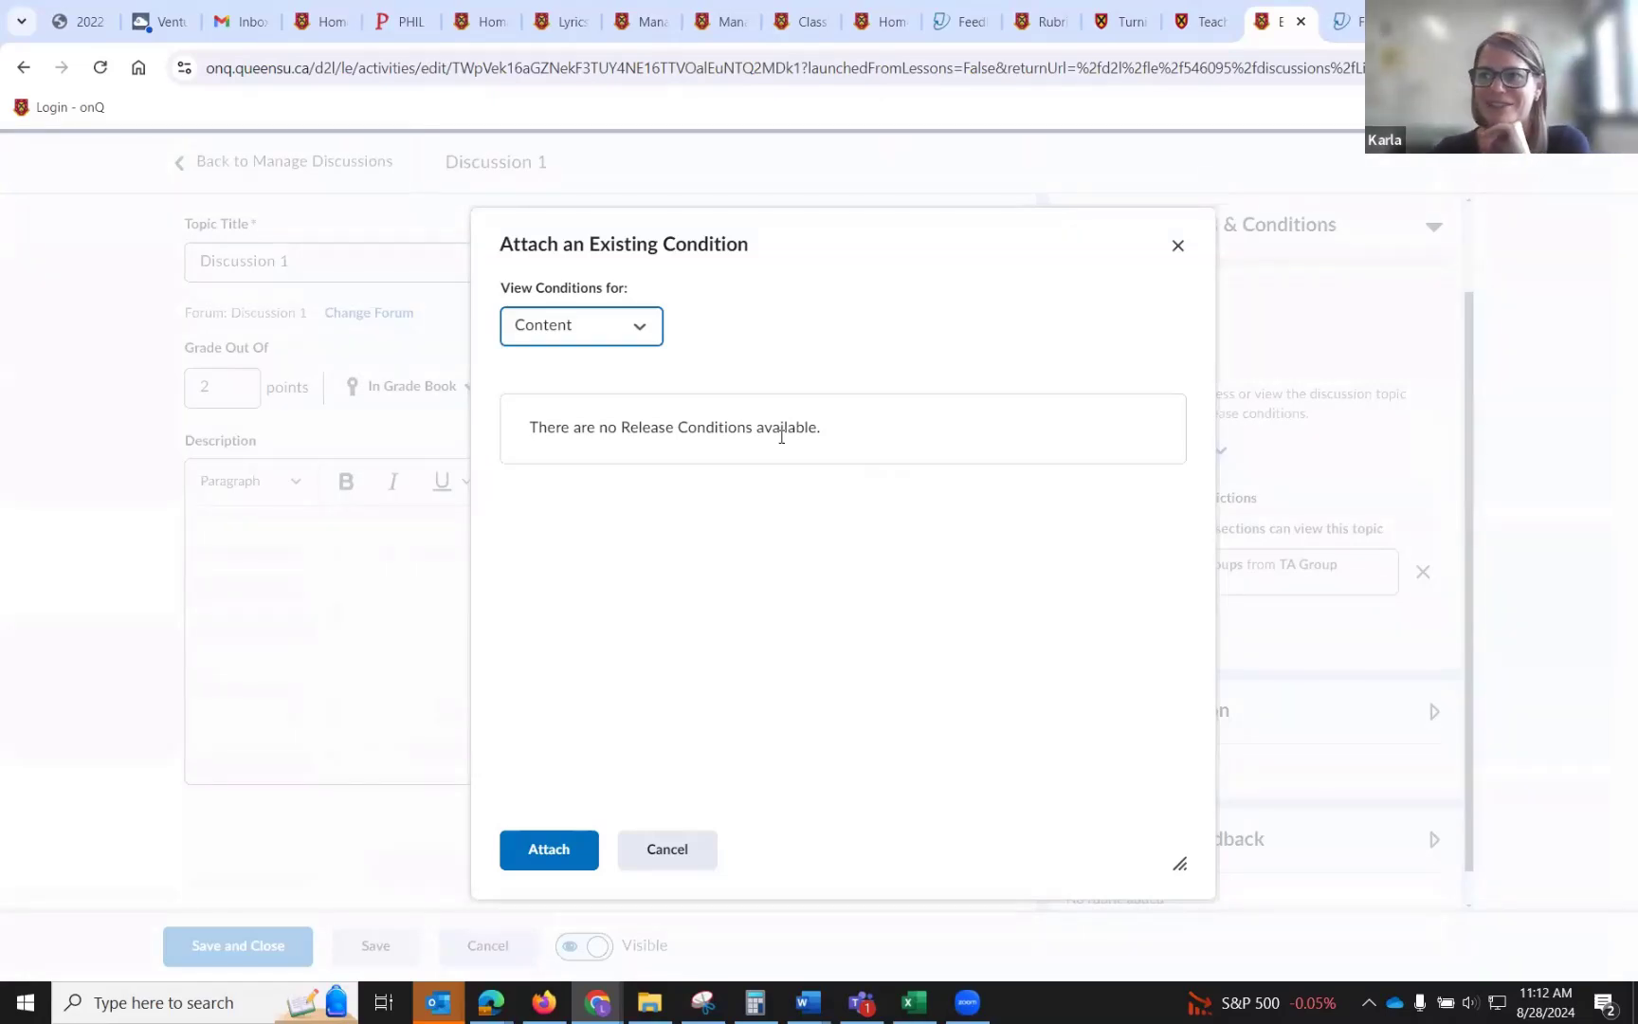
left_click(702, 861)
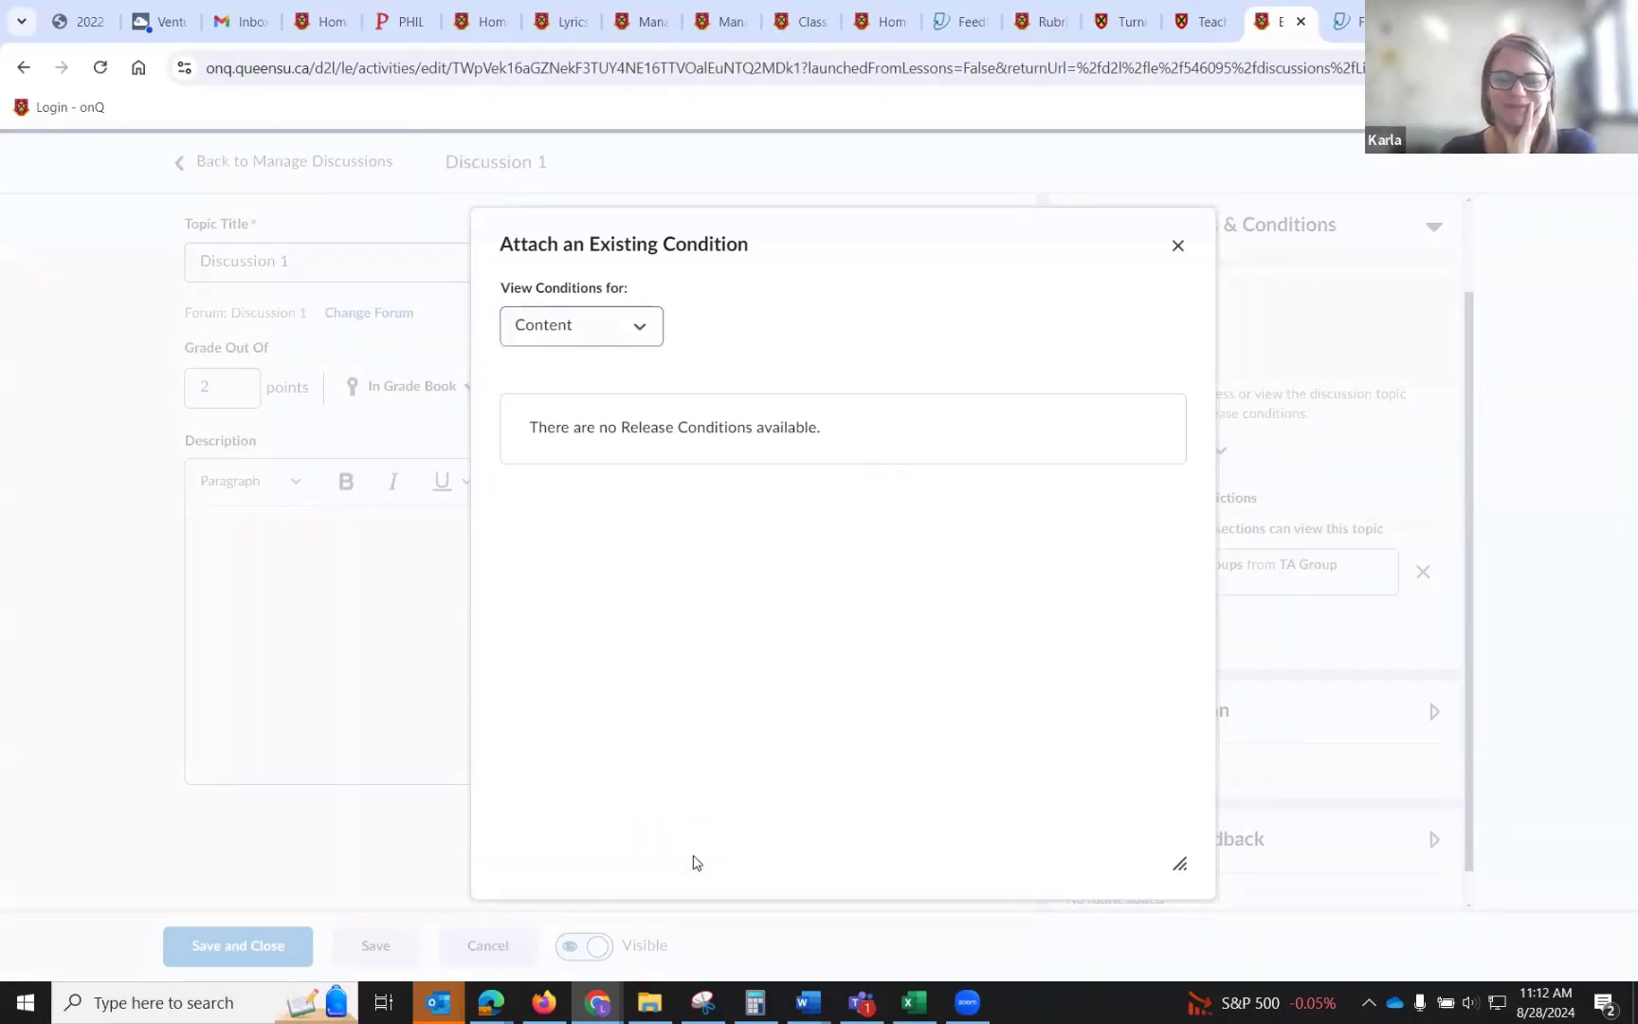
left_click(487, 944)
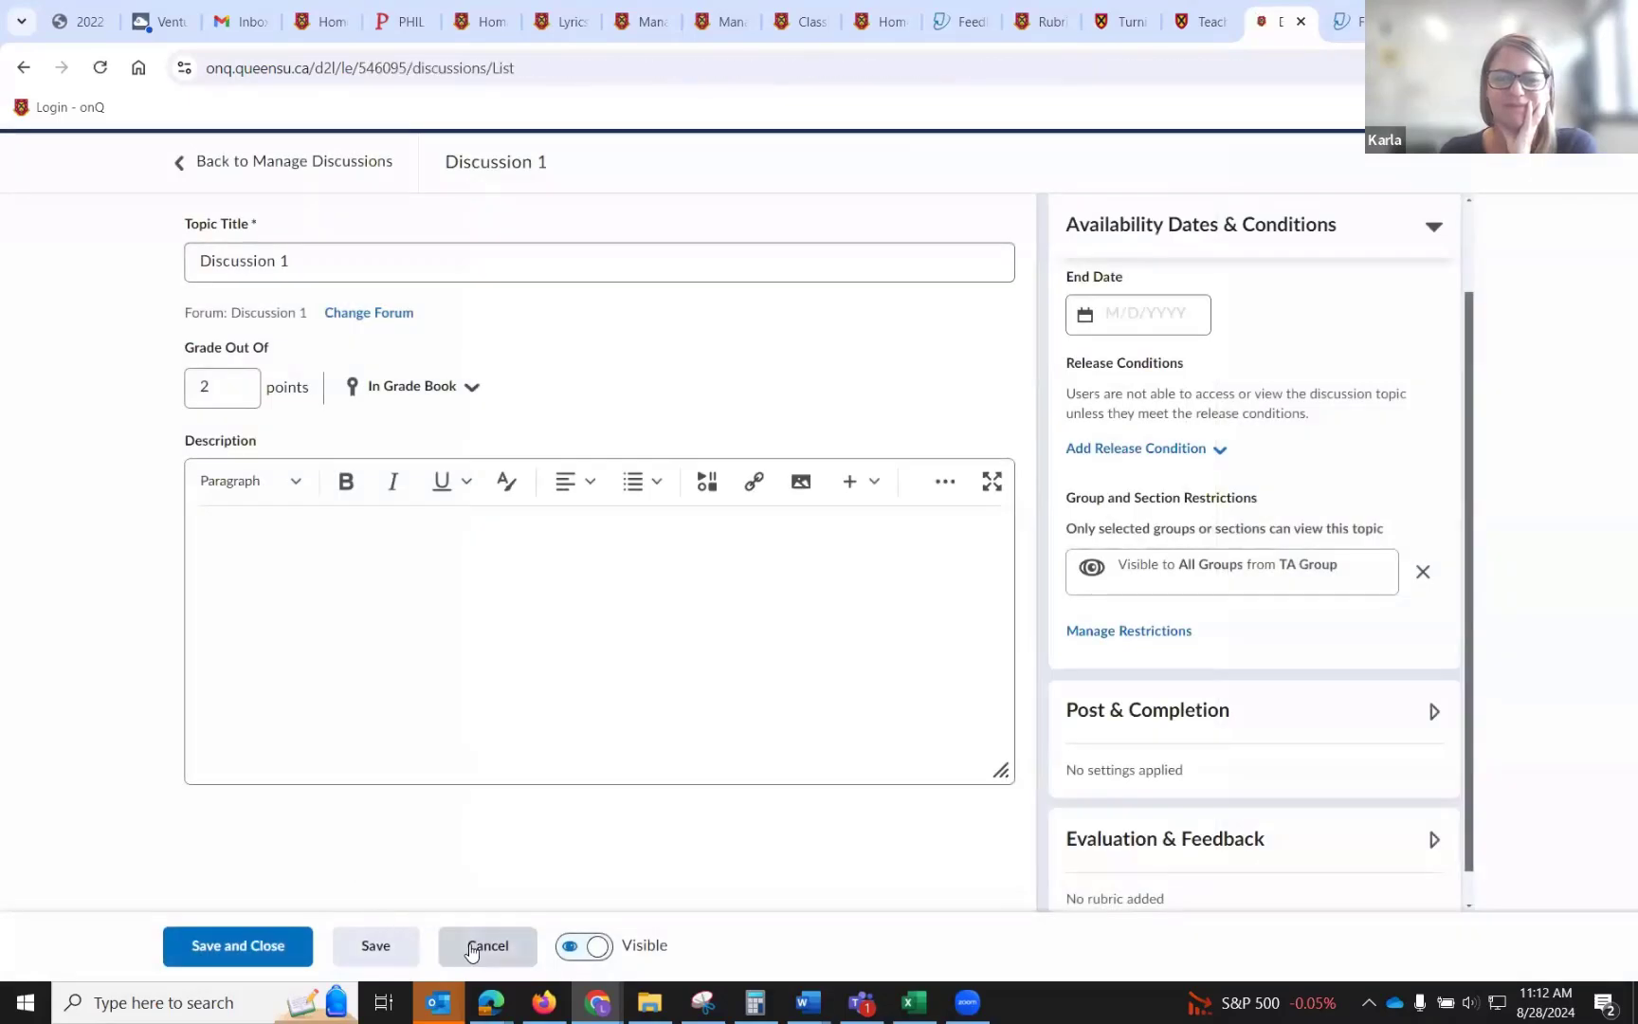
Assess the Discussion 1 topic, giving the test student an overall grade of 2 and saving the evaluation as a draft.
scroll(481, 819, "down", 6)
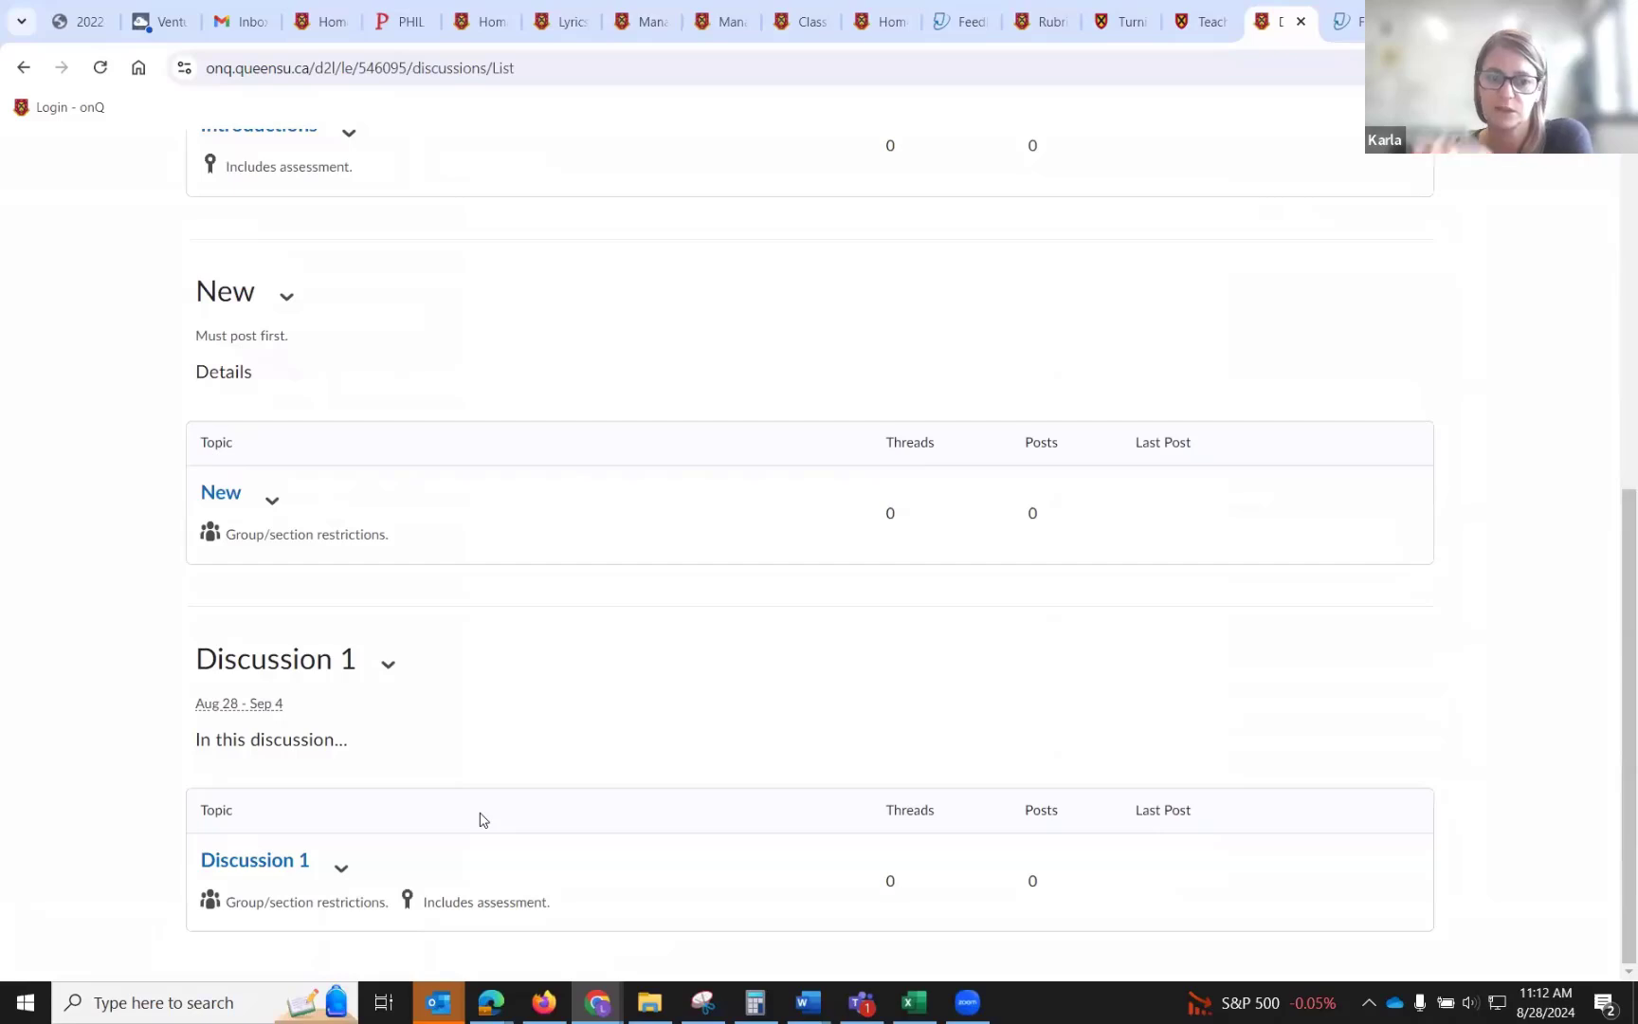
left_click(341, 868)
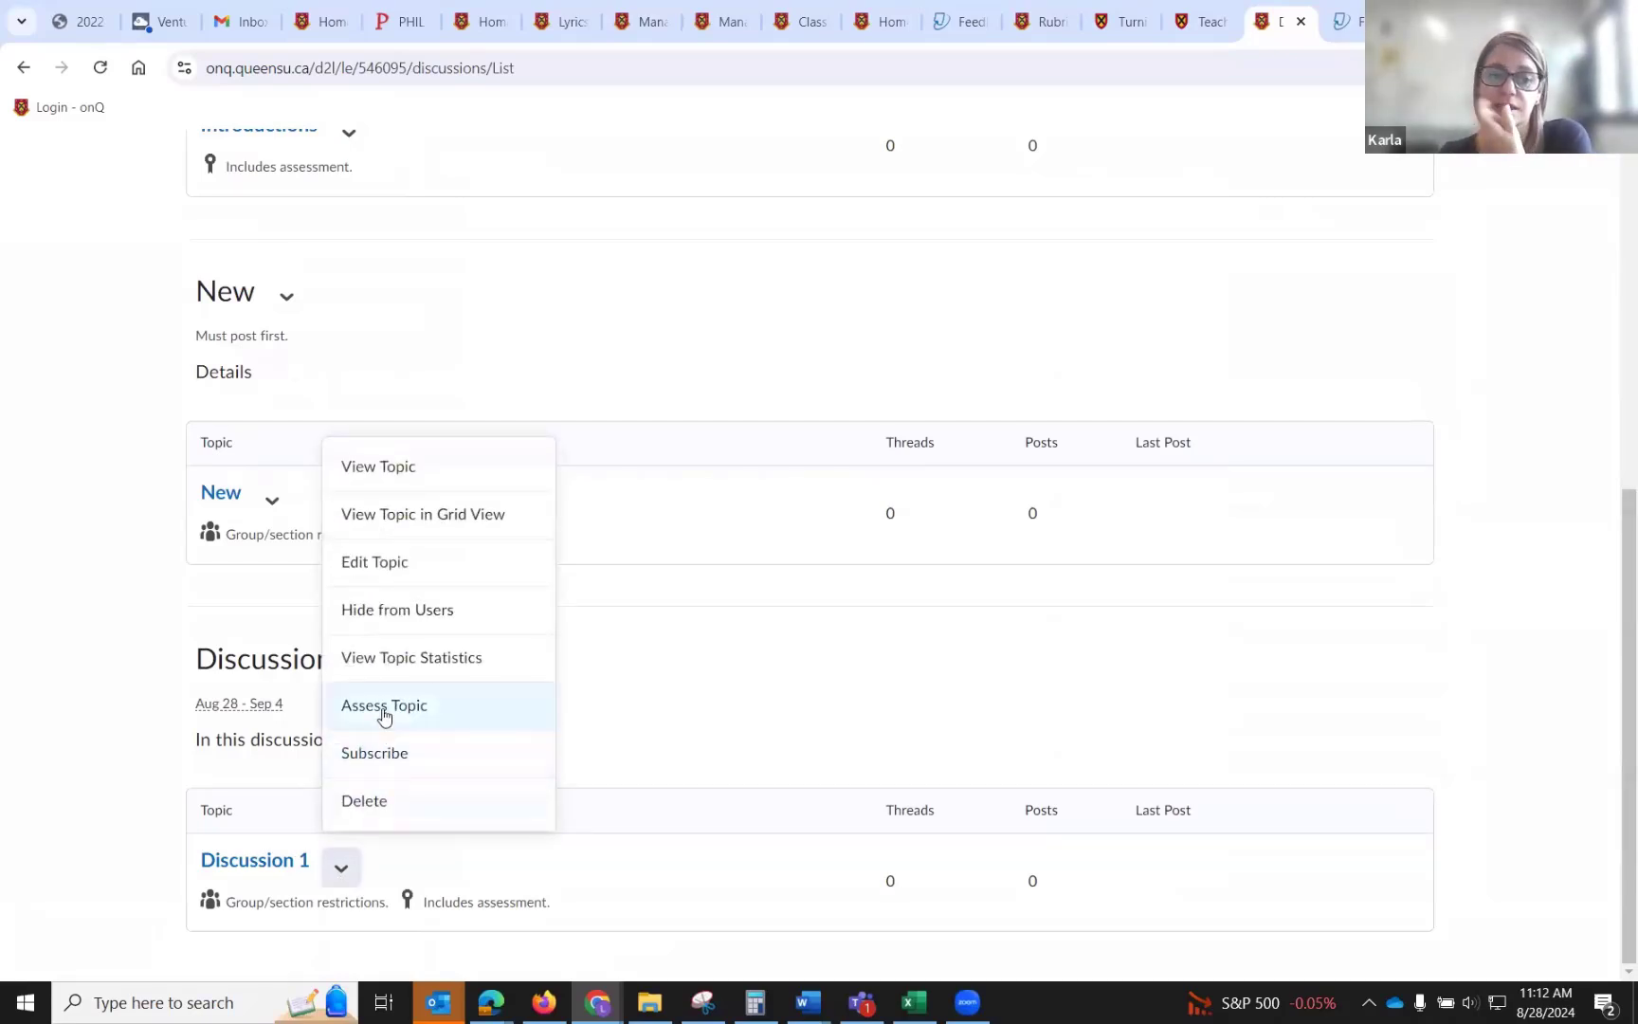
left_click(383, 707)
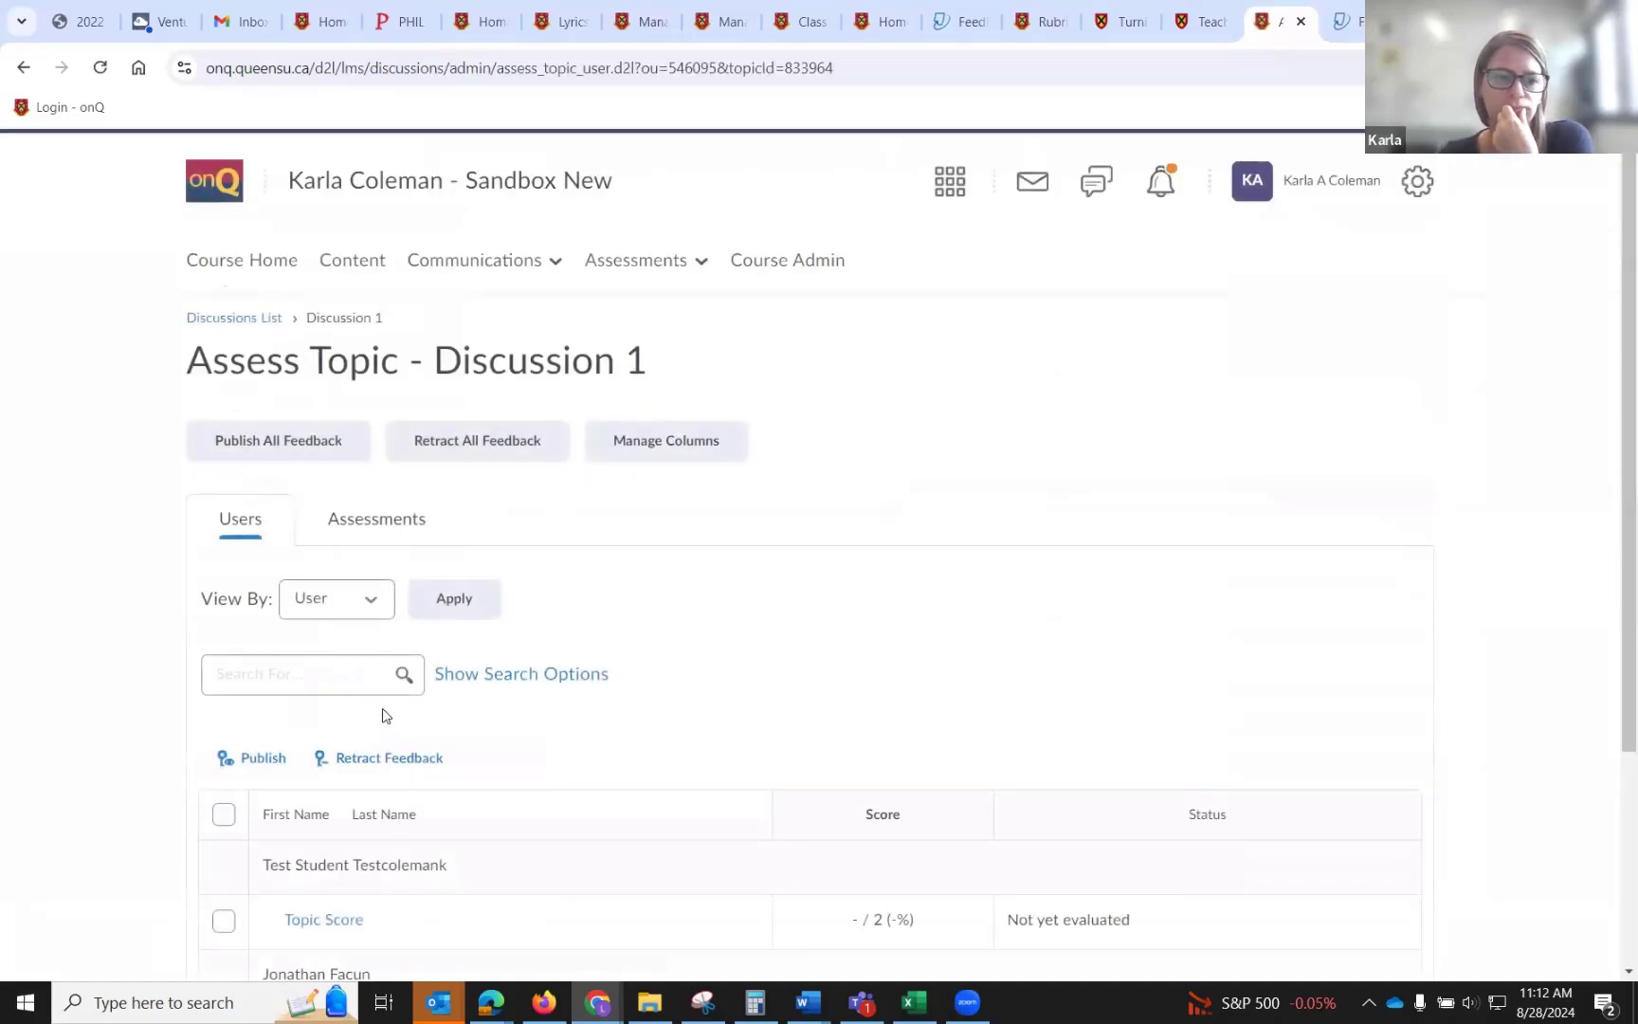
scroll(384, 715, "down", 3)
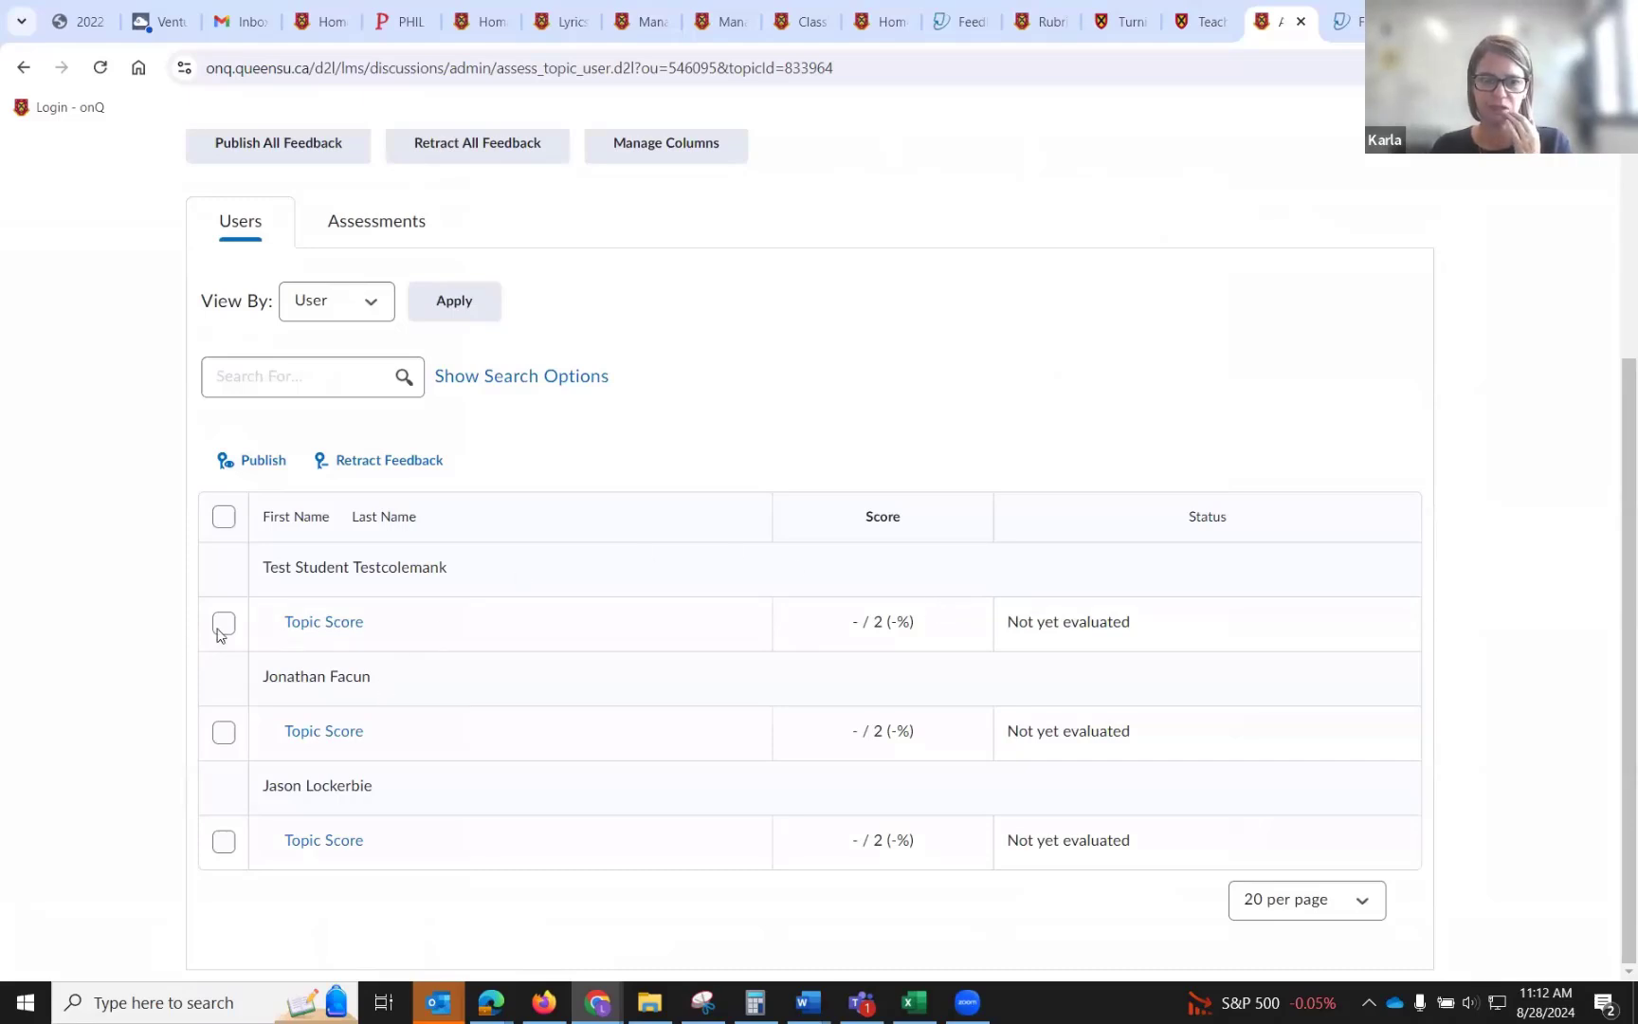
left_click(325, 622)
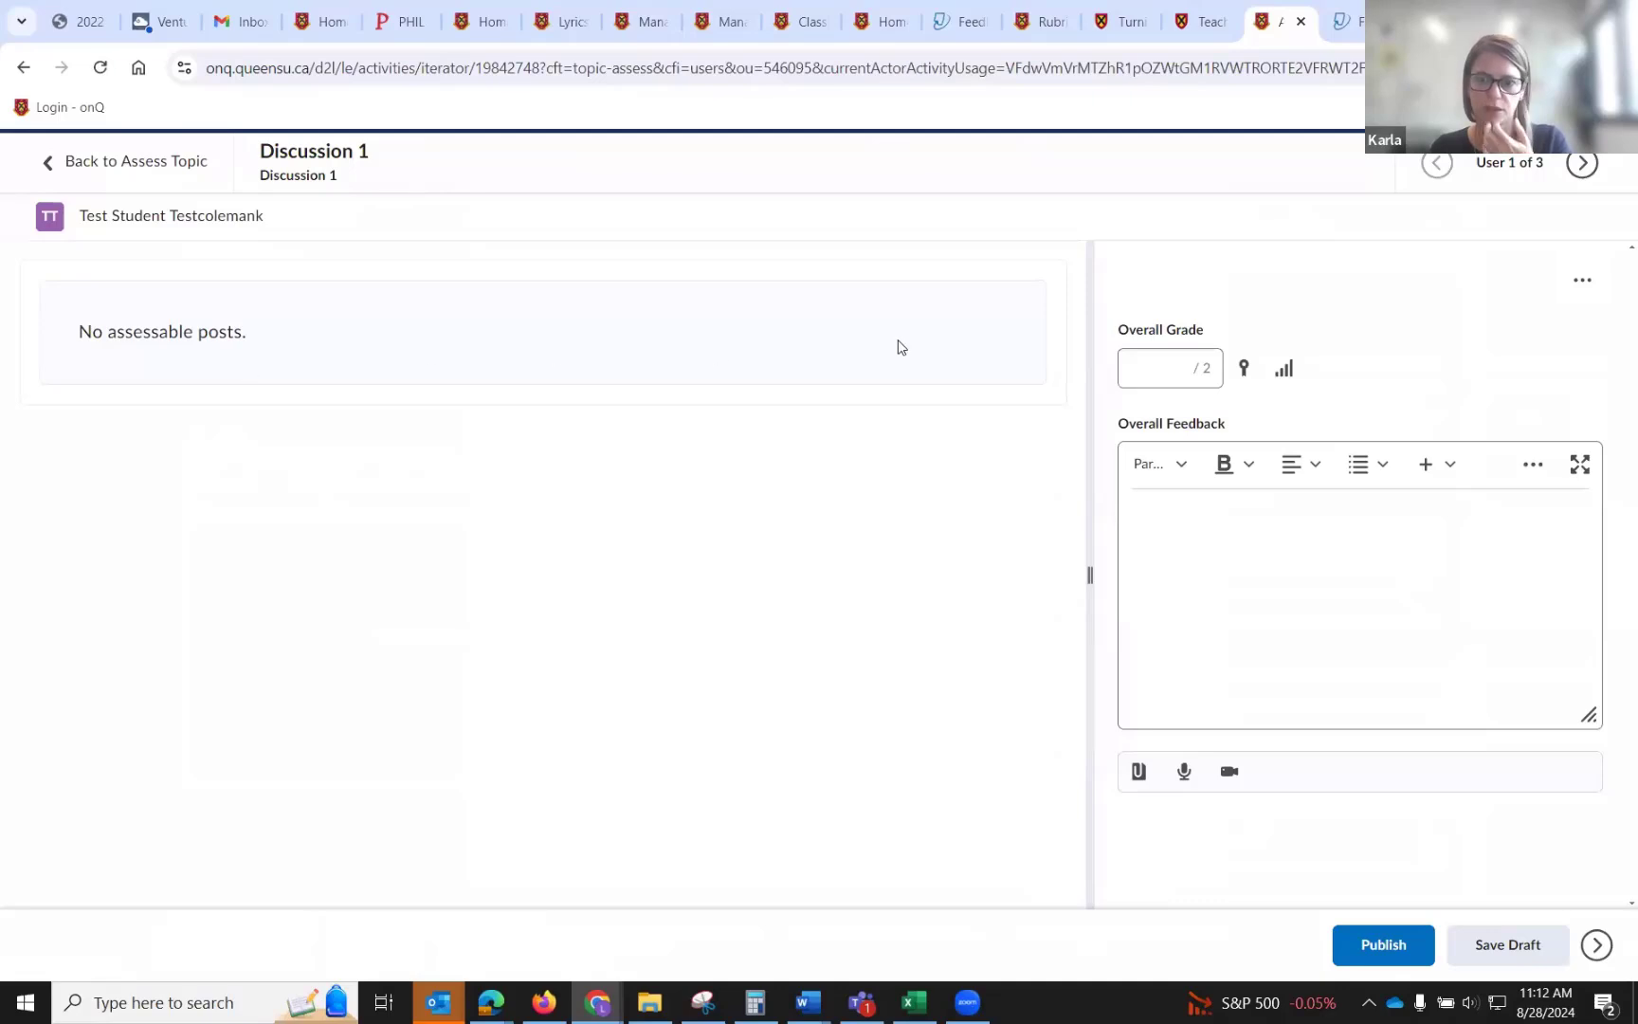
left_click(1145, 373)
type("2")
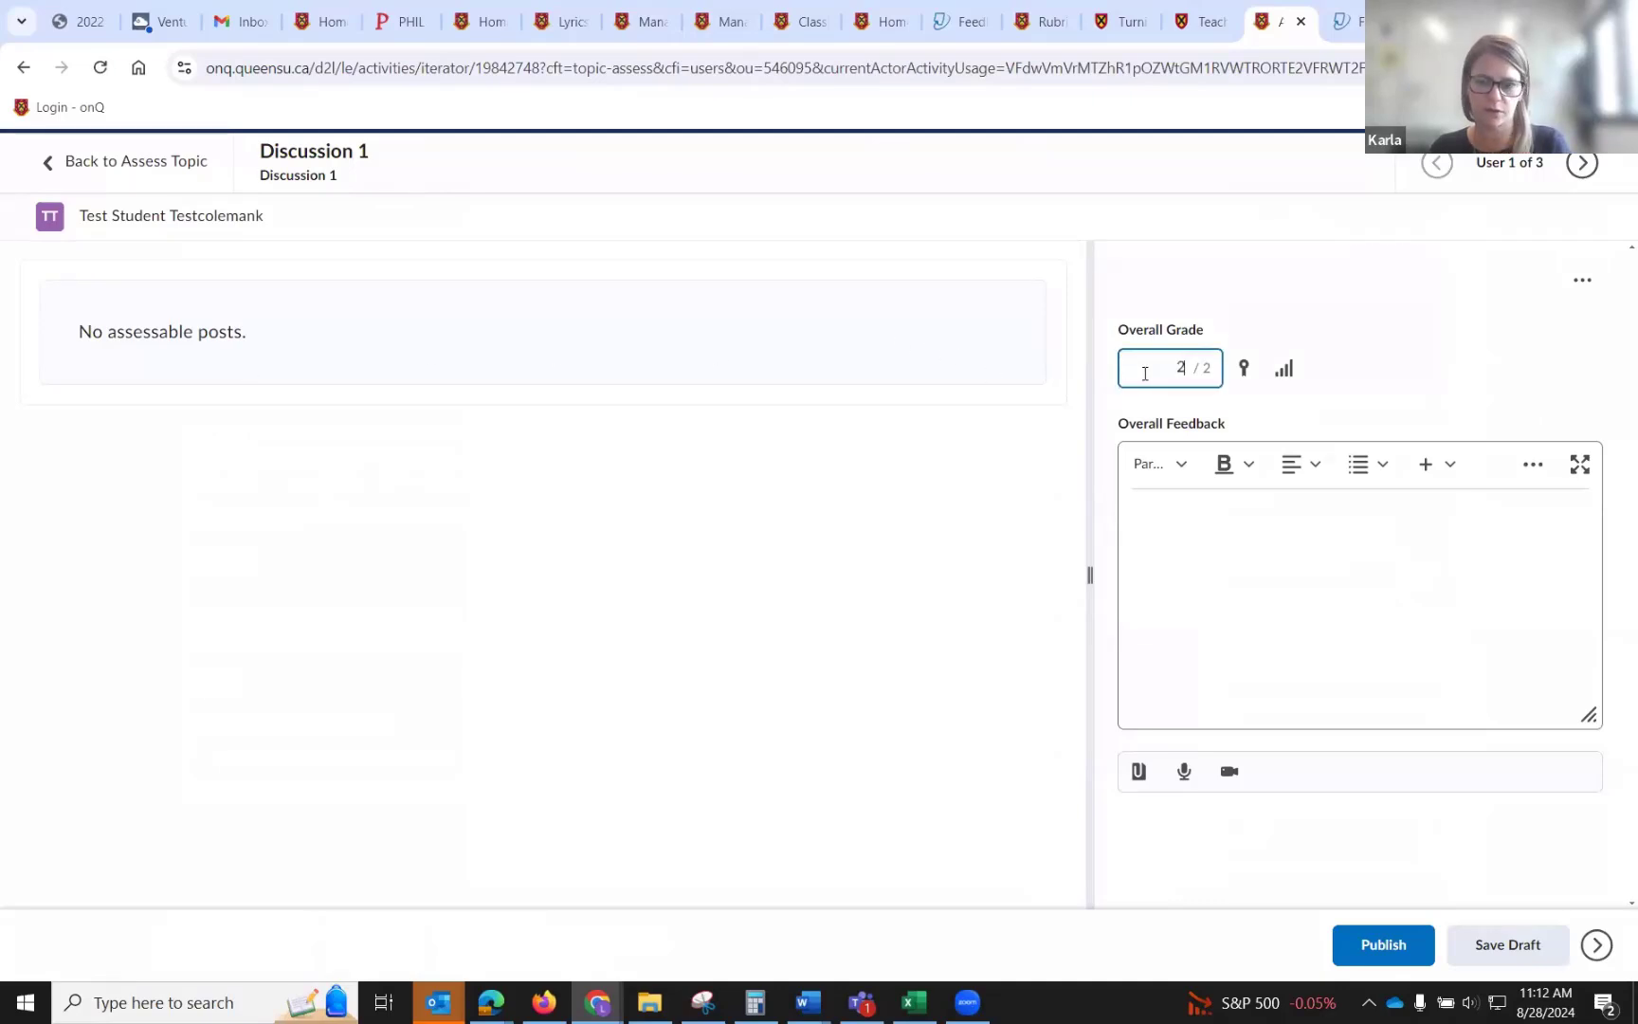
left_click(1207, 542)
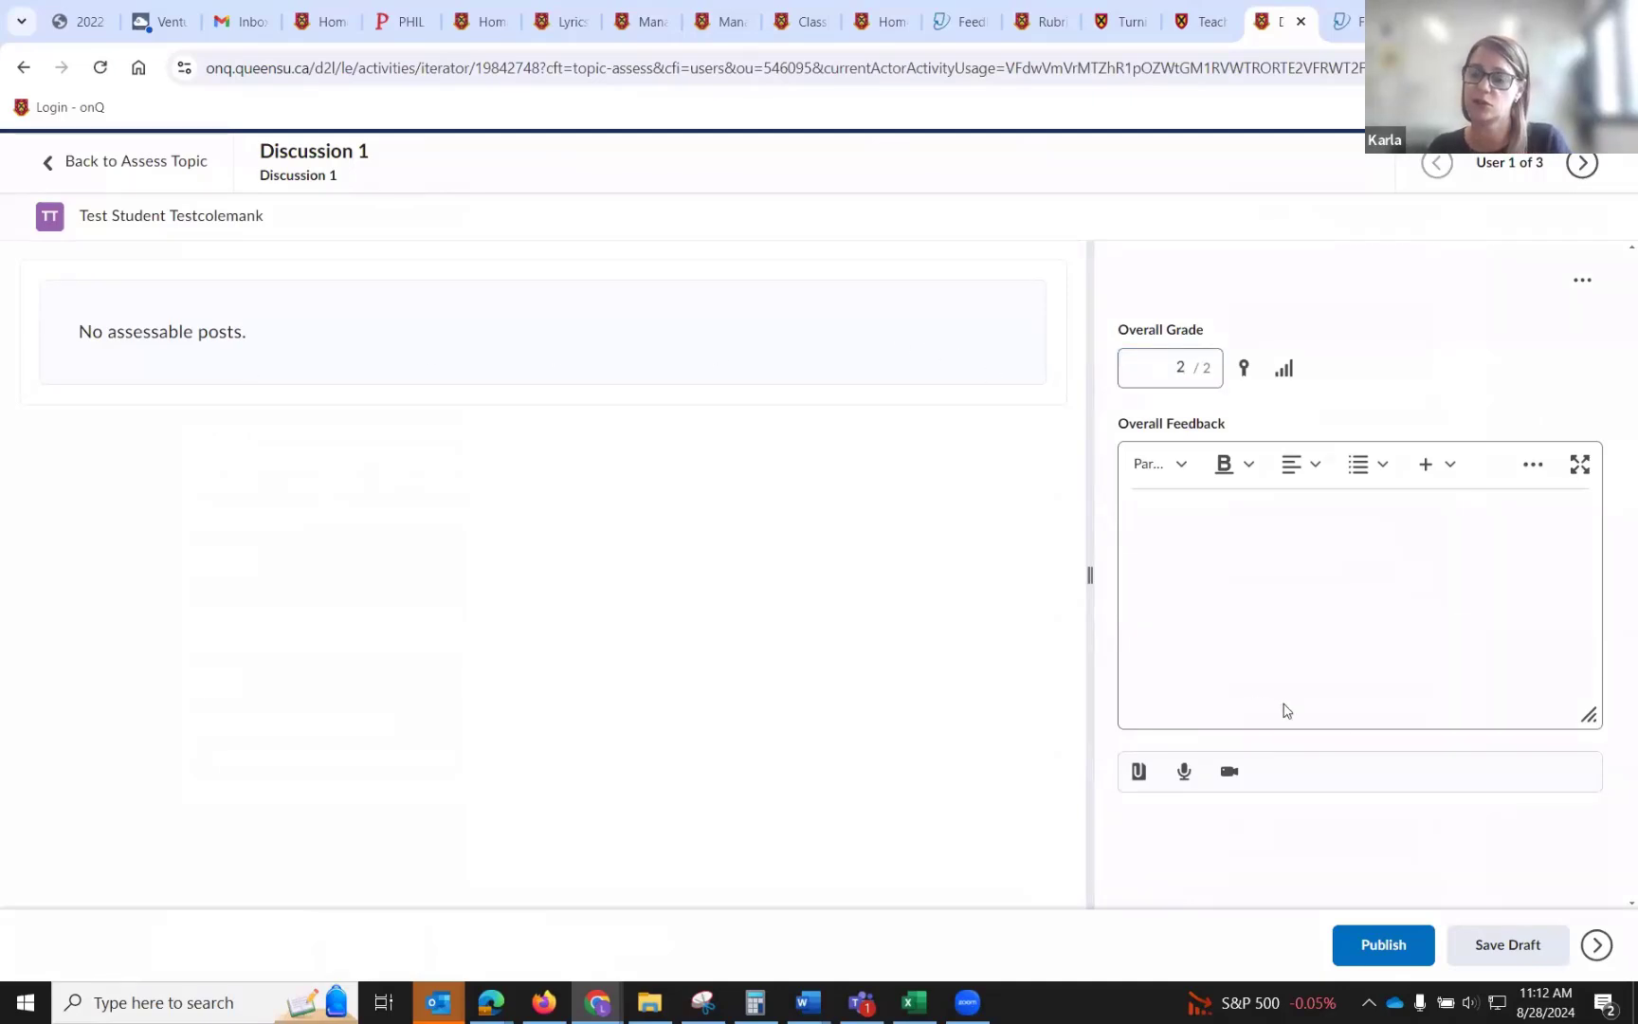
left_click(1545, 952)
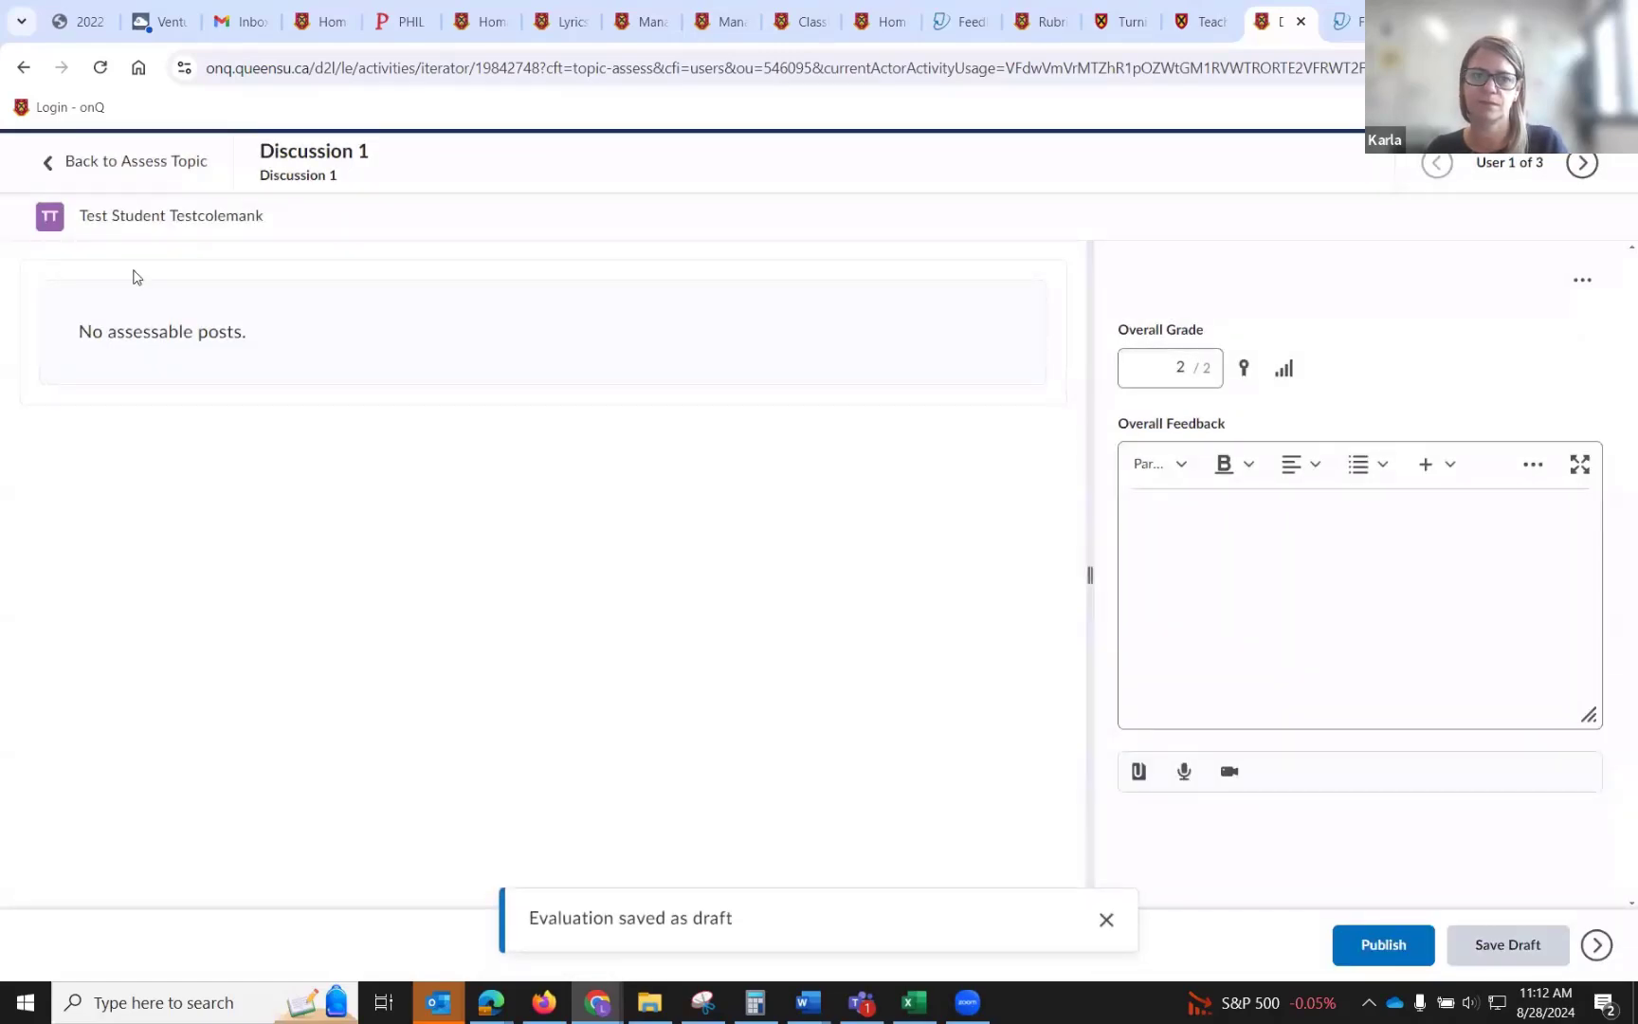
Return from the topic assessment to the Discussions list.
left_click(143, 180)
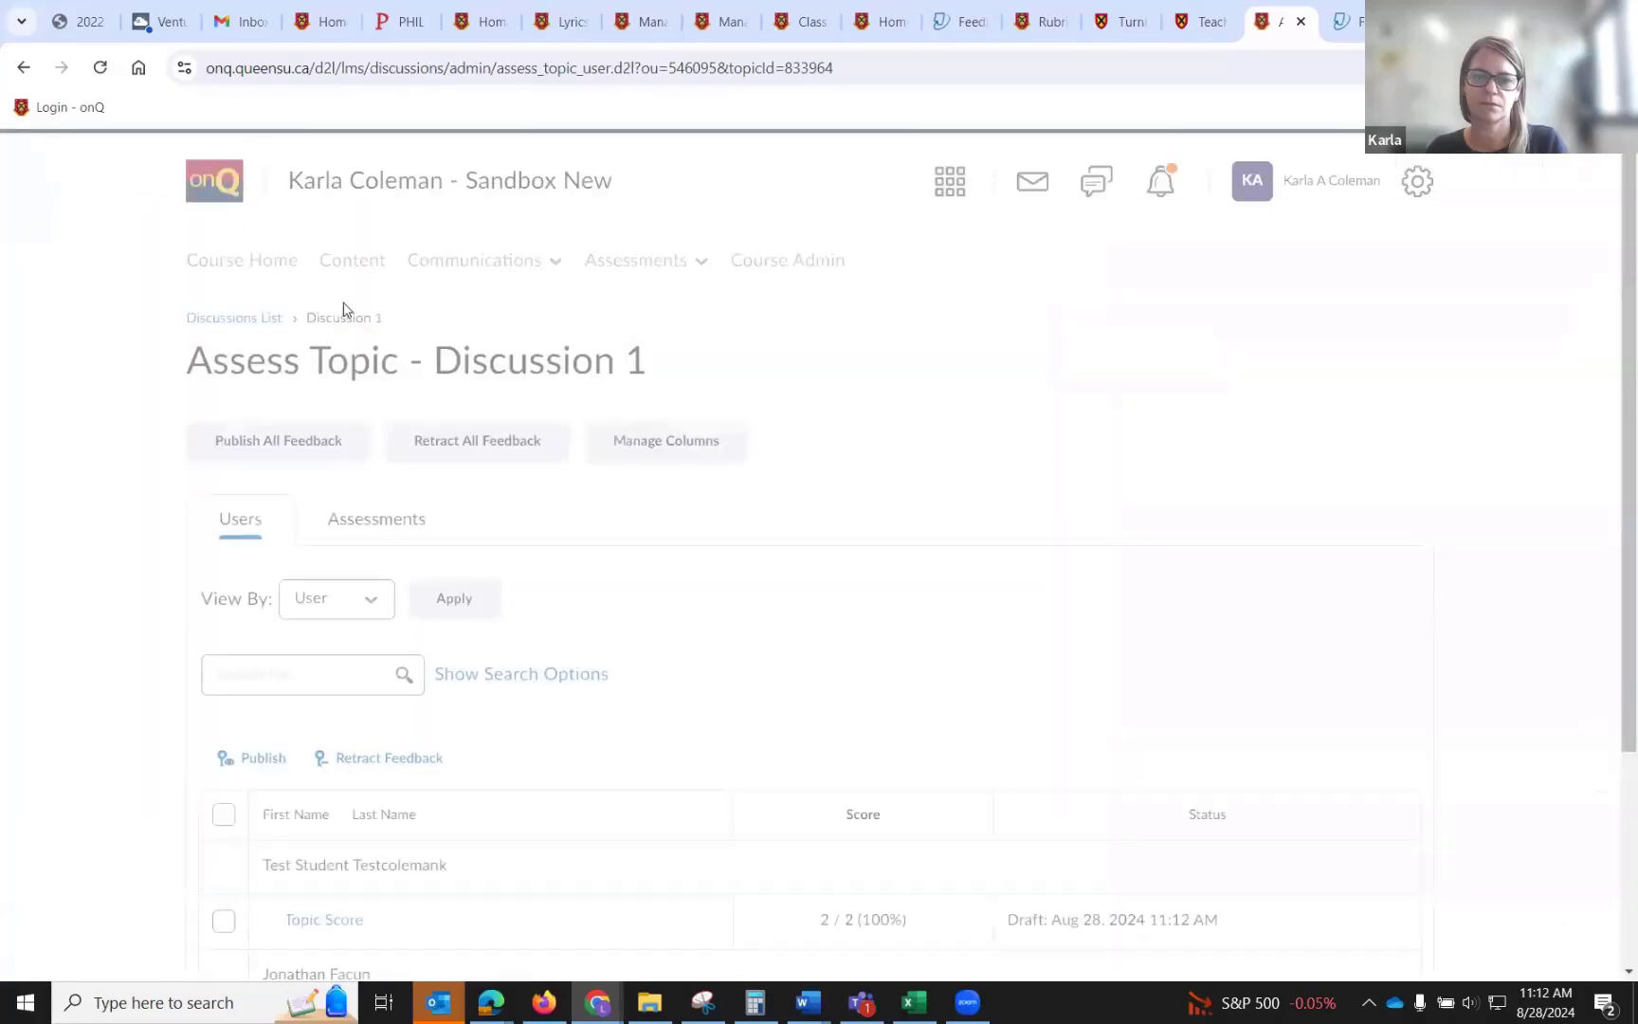
scroll(827, 409, "down", 3)
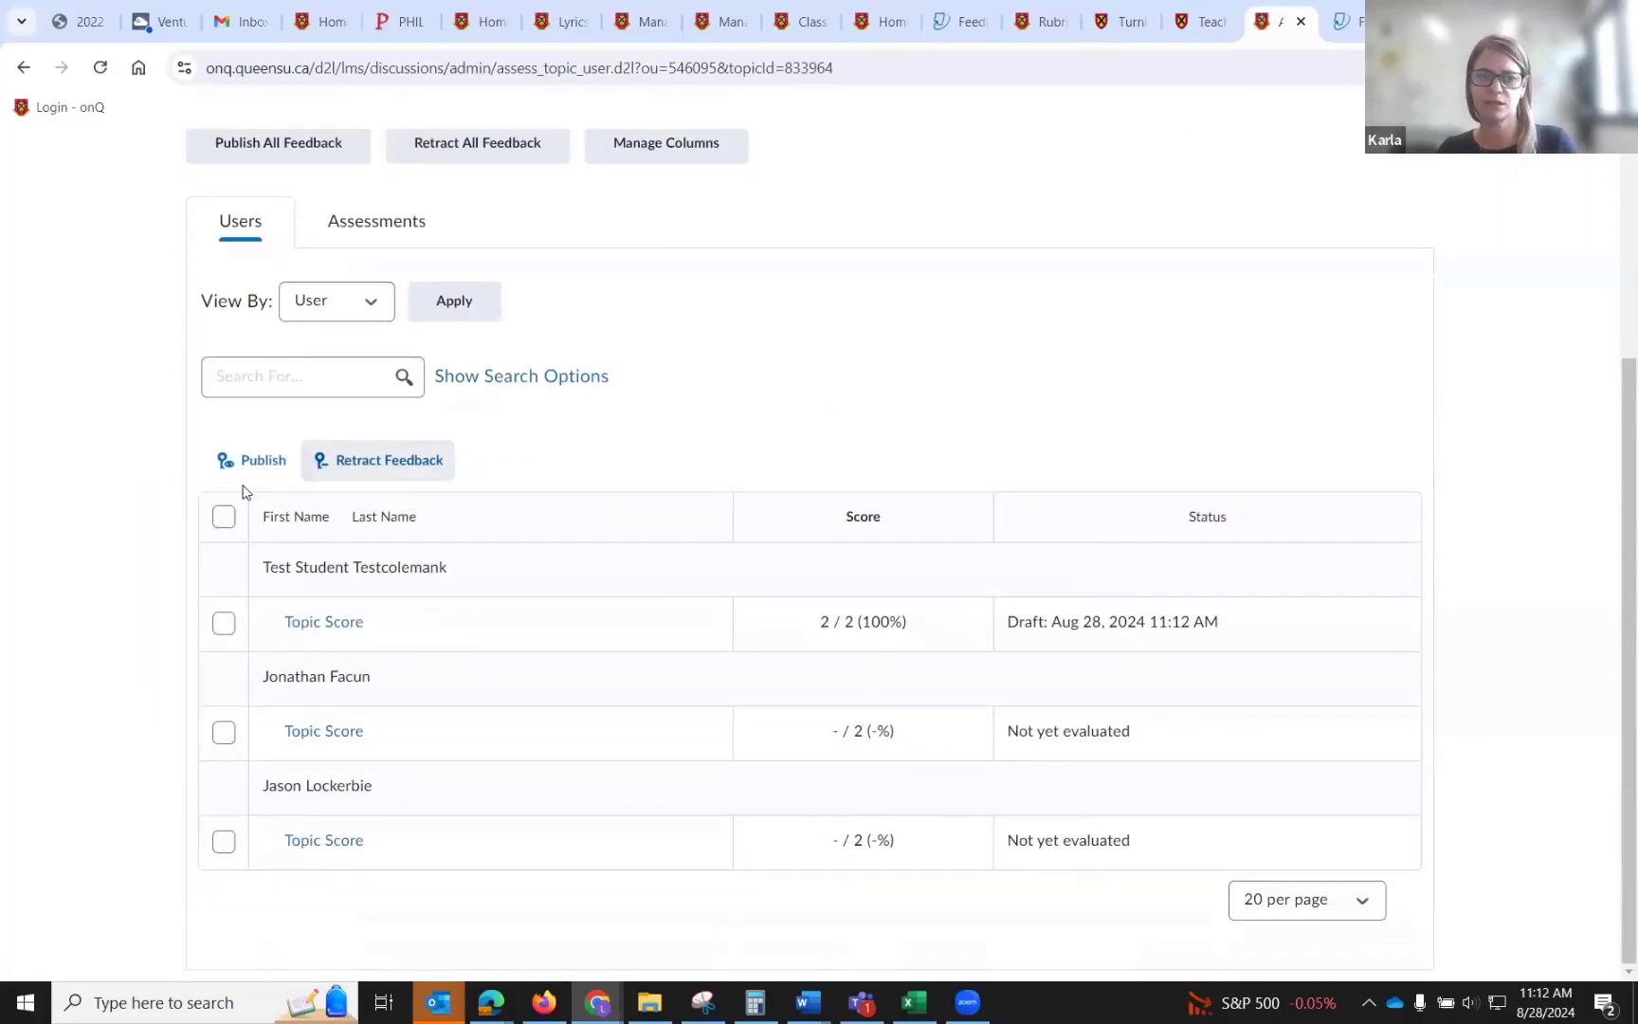
left_click(224, 516)
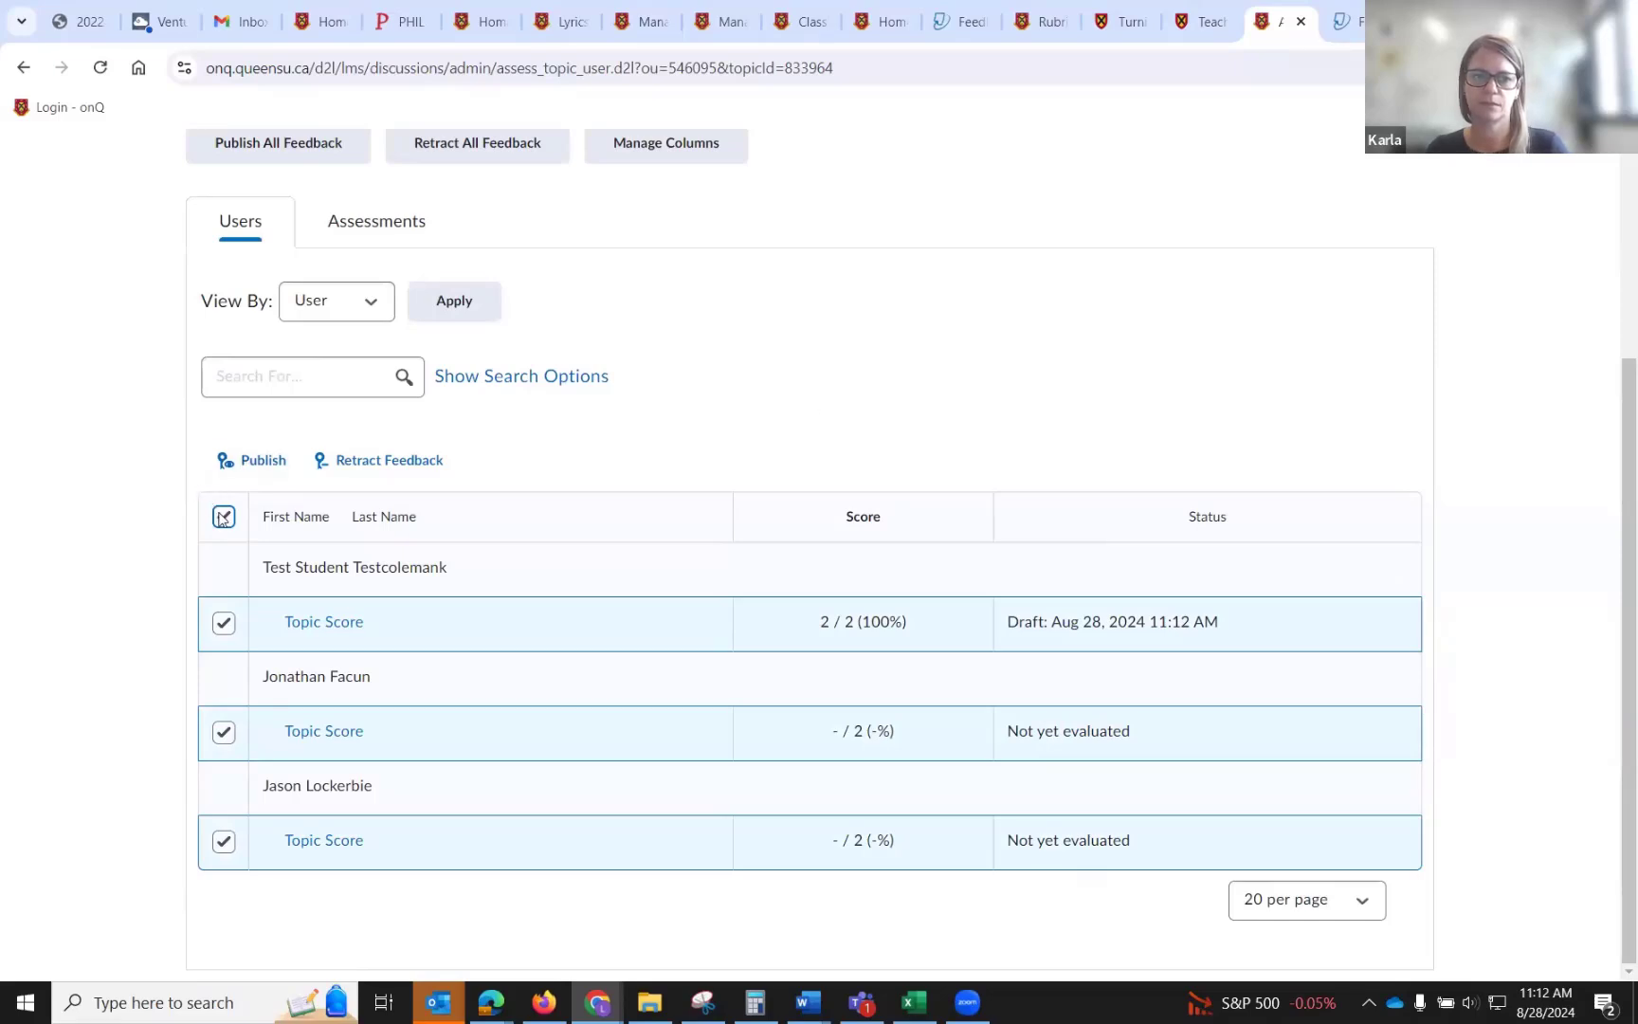
left_click(223, 517)
scroll(695, 494, "up", 3)
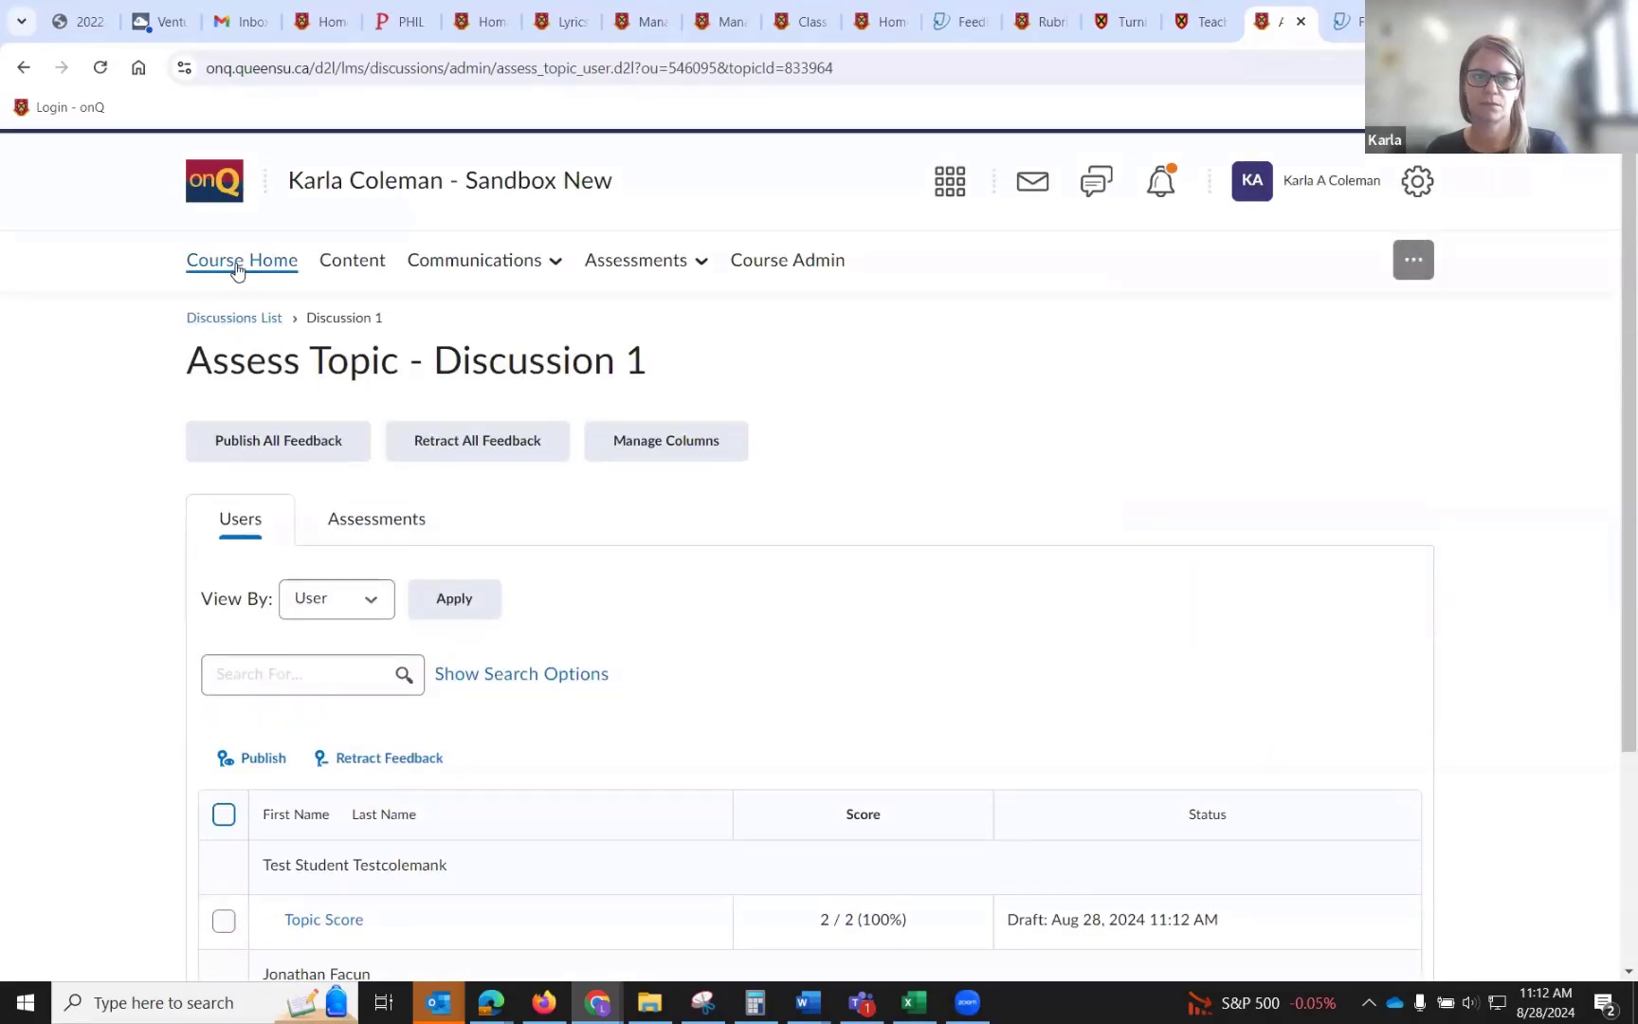
left_click(248, 321)
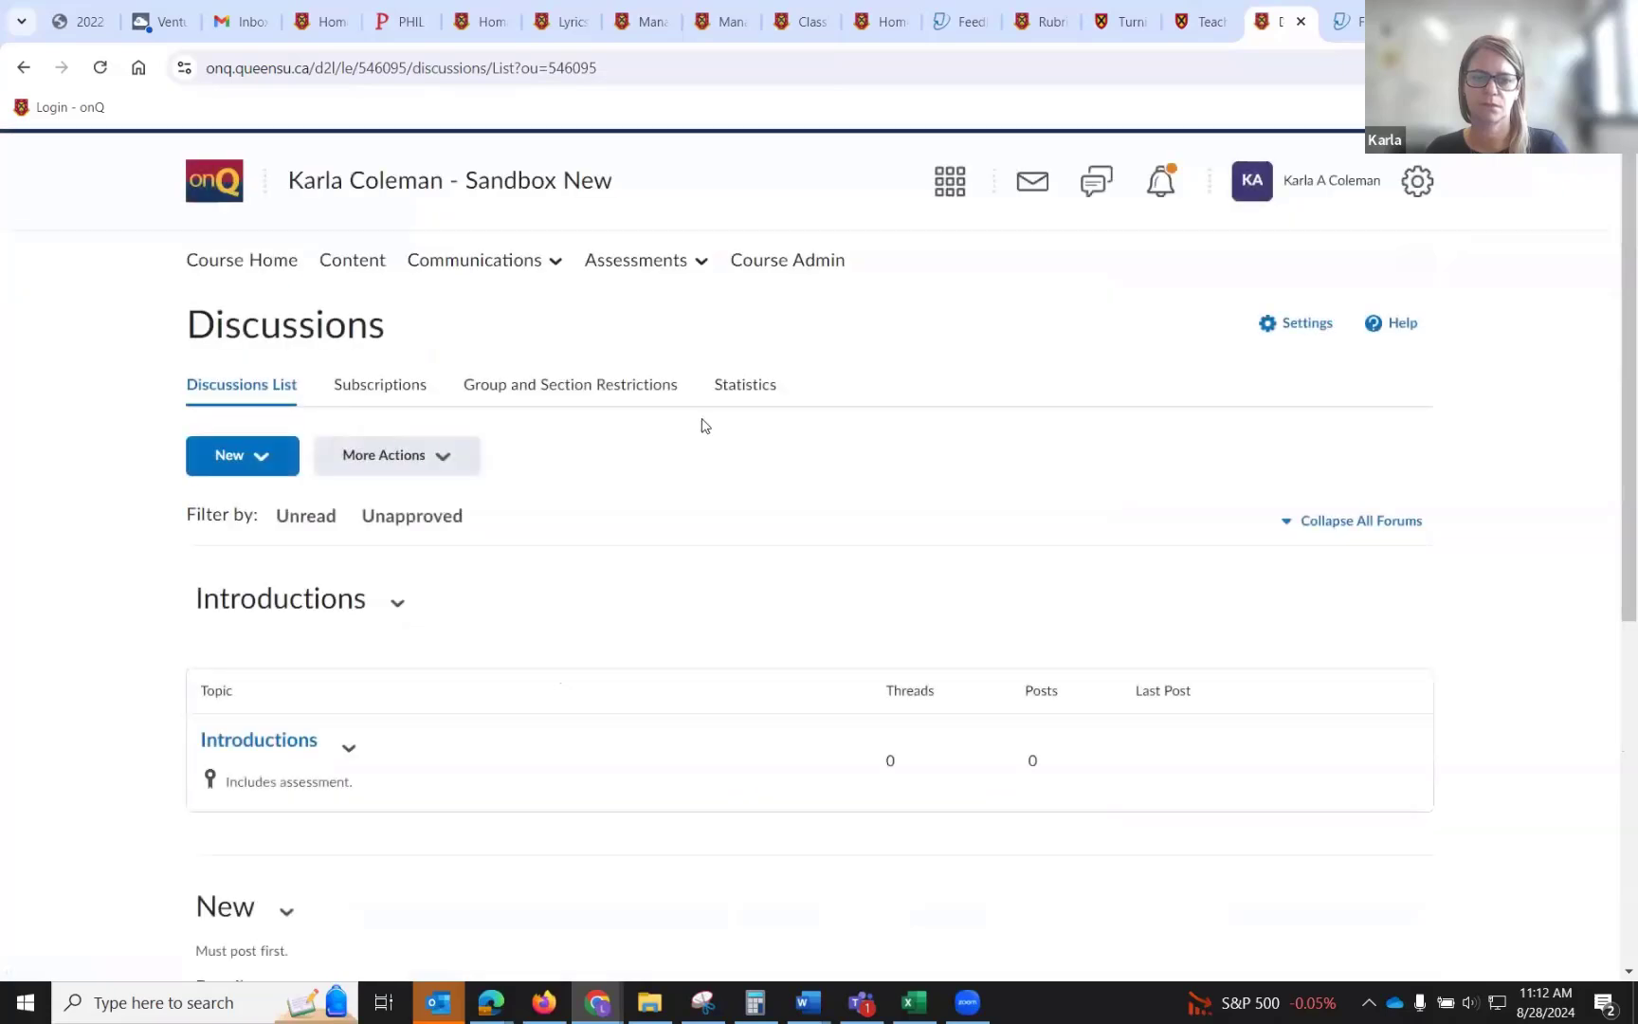
scroll(702, 425, "down", 3)
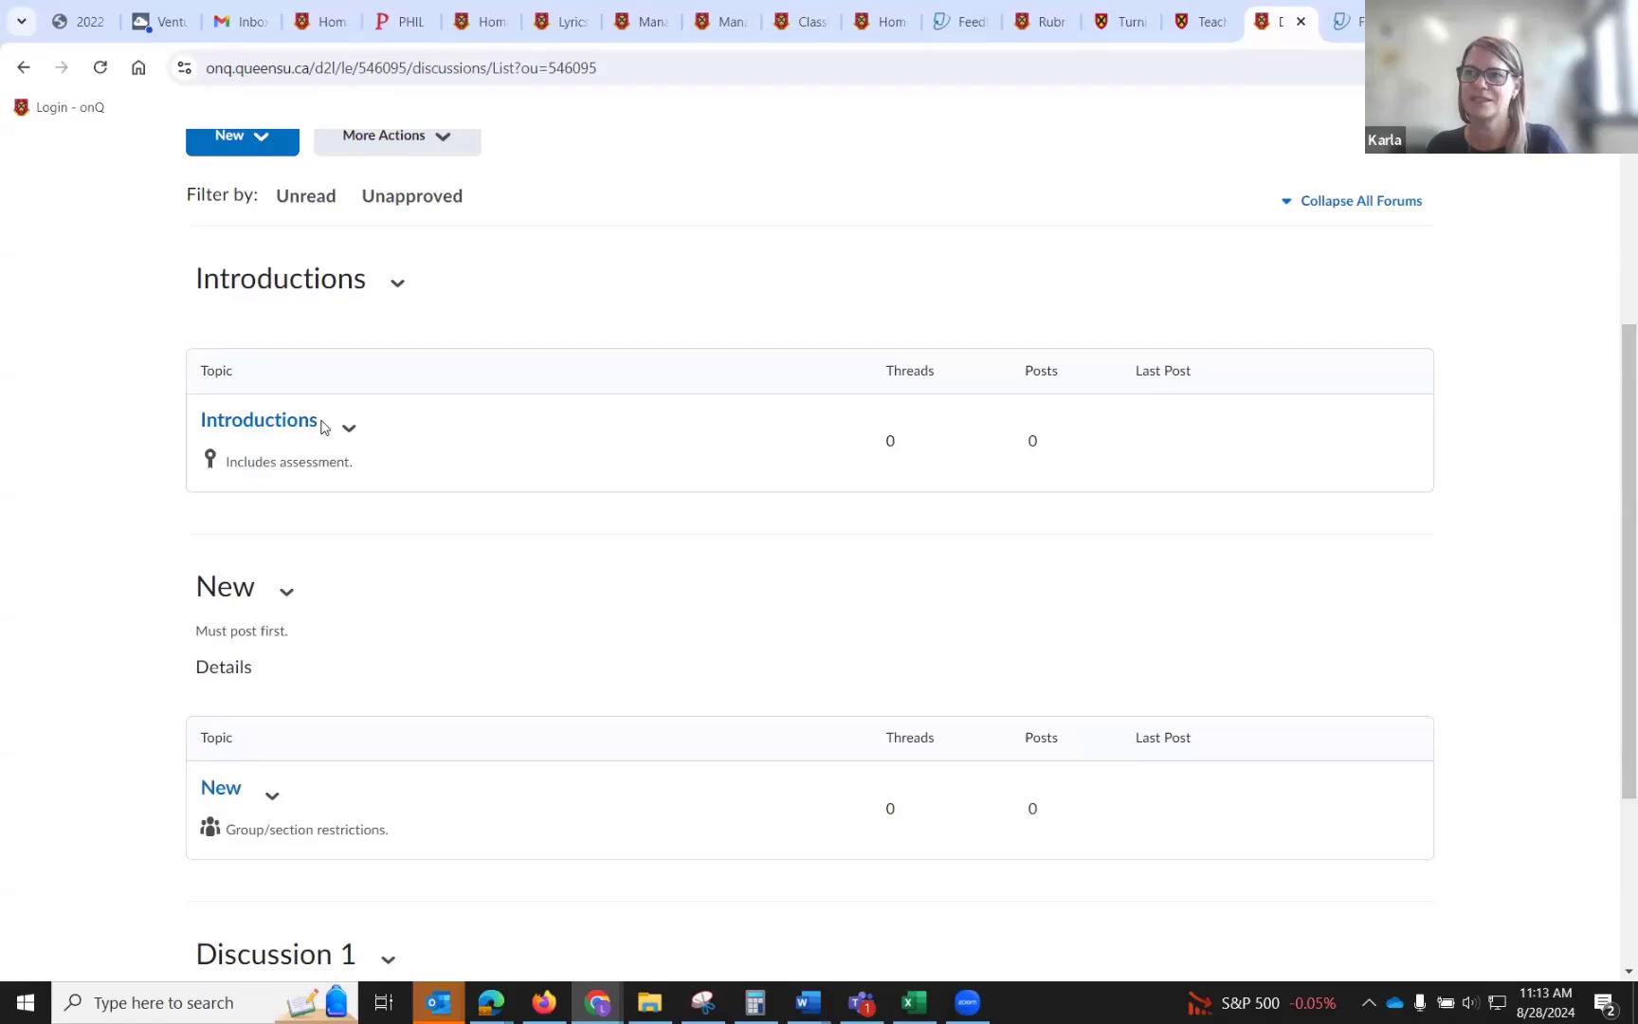
key("alt+Tab")
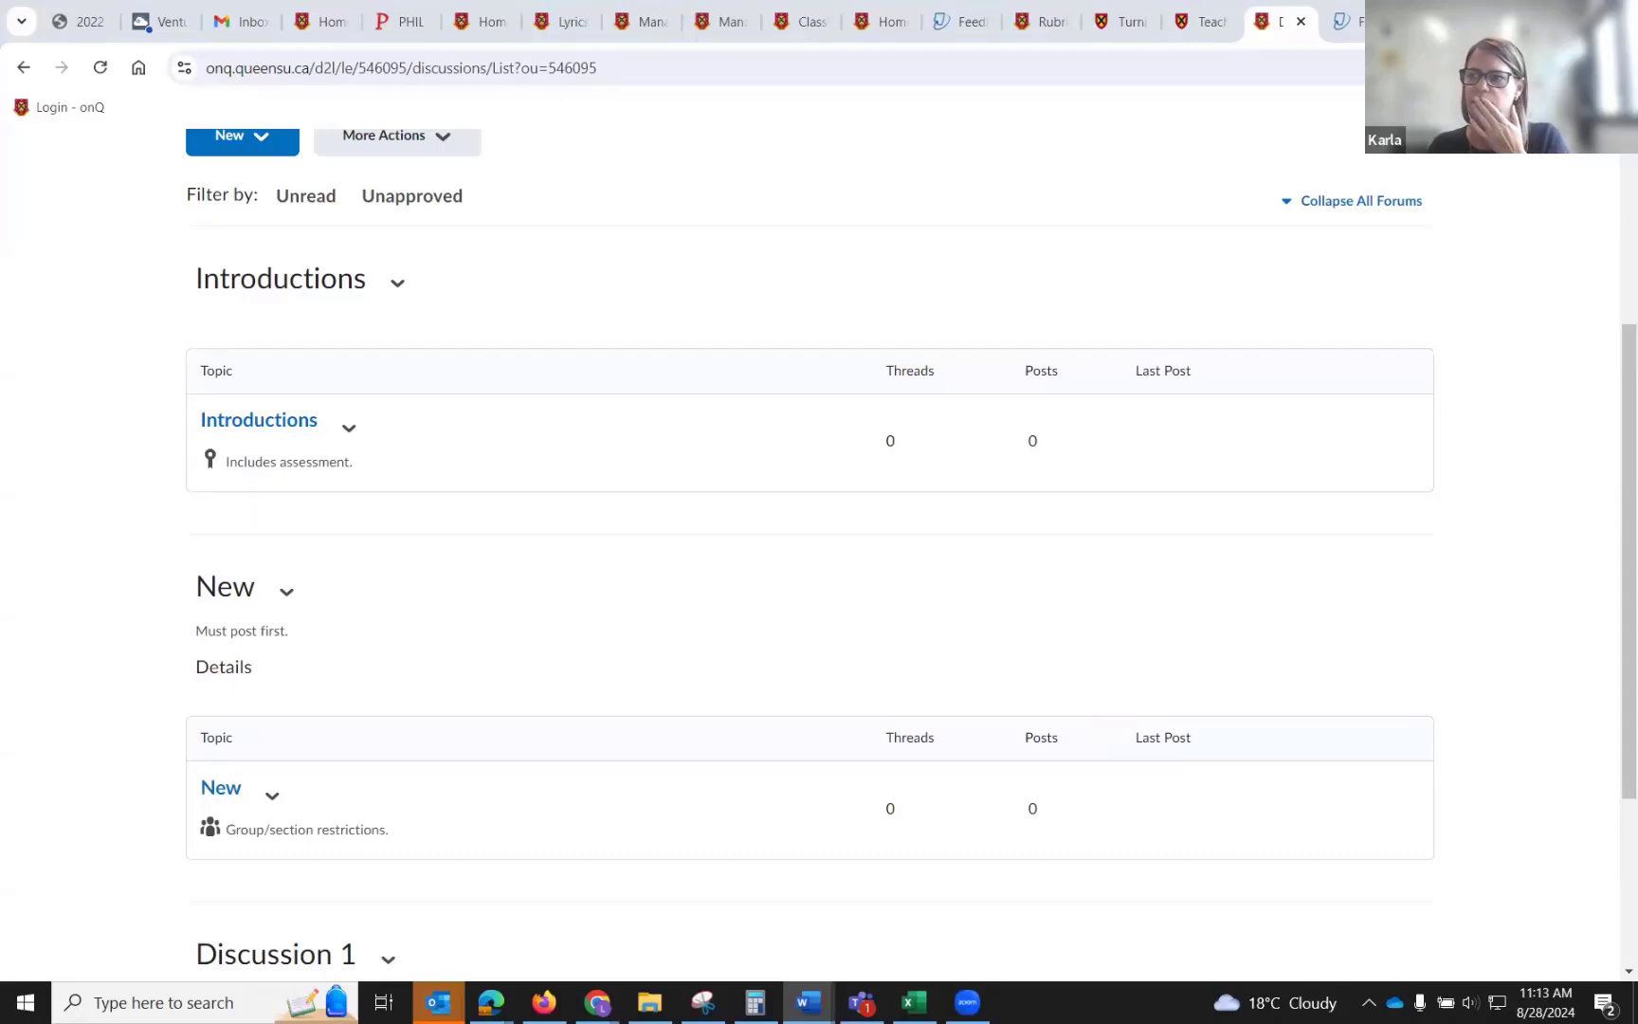
key("alt+Tab")
scroll(955, 559, "up", 4)
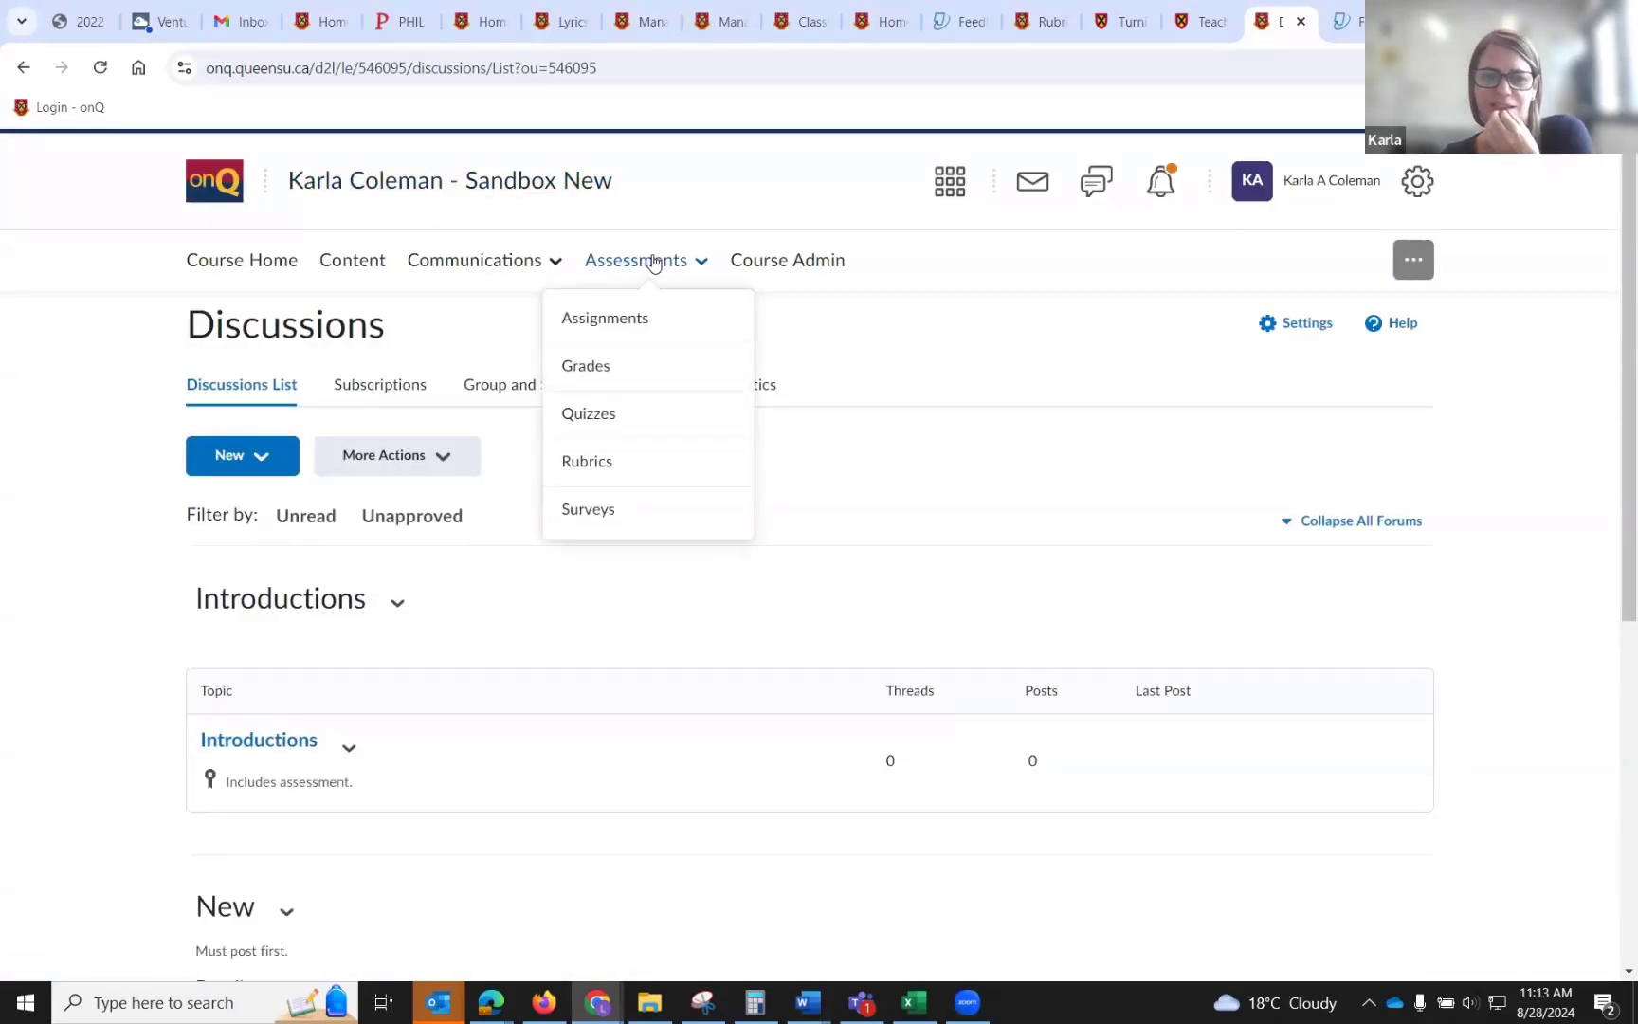
Open the quiz Question Library and create a True or False question 'Today is?!' with True as the correct answer.
left_click(636, 420)
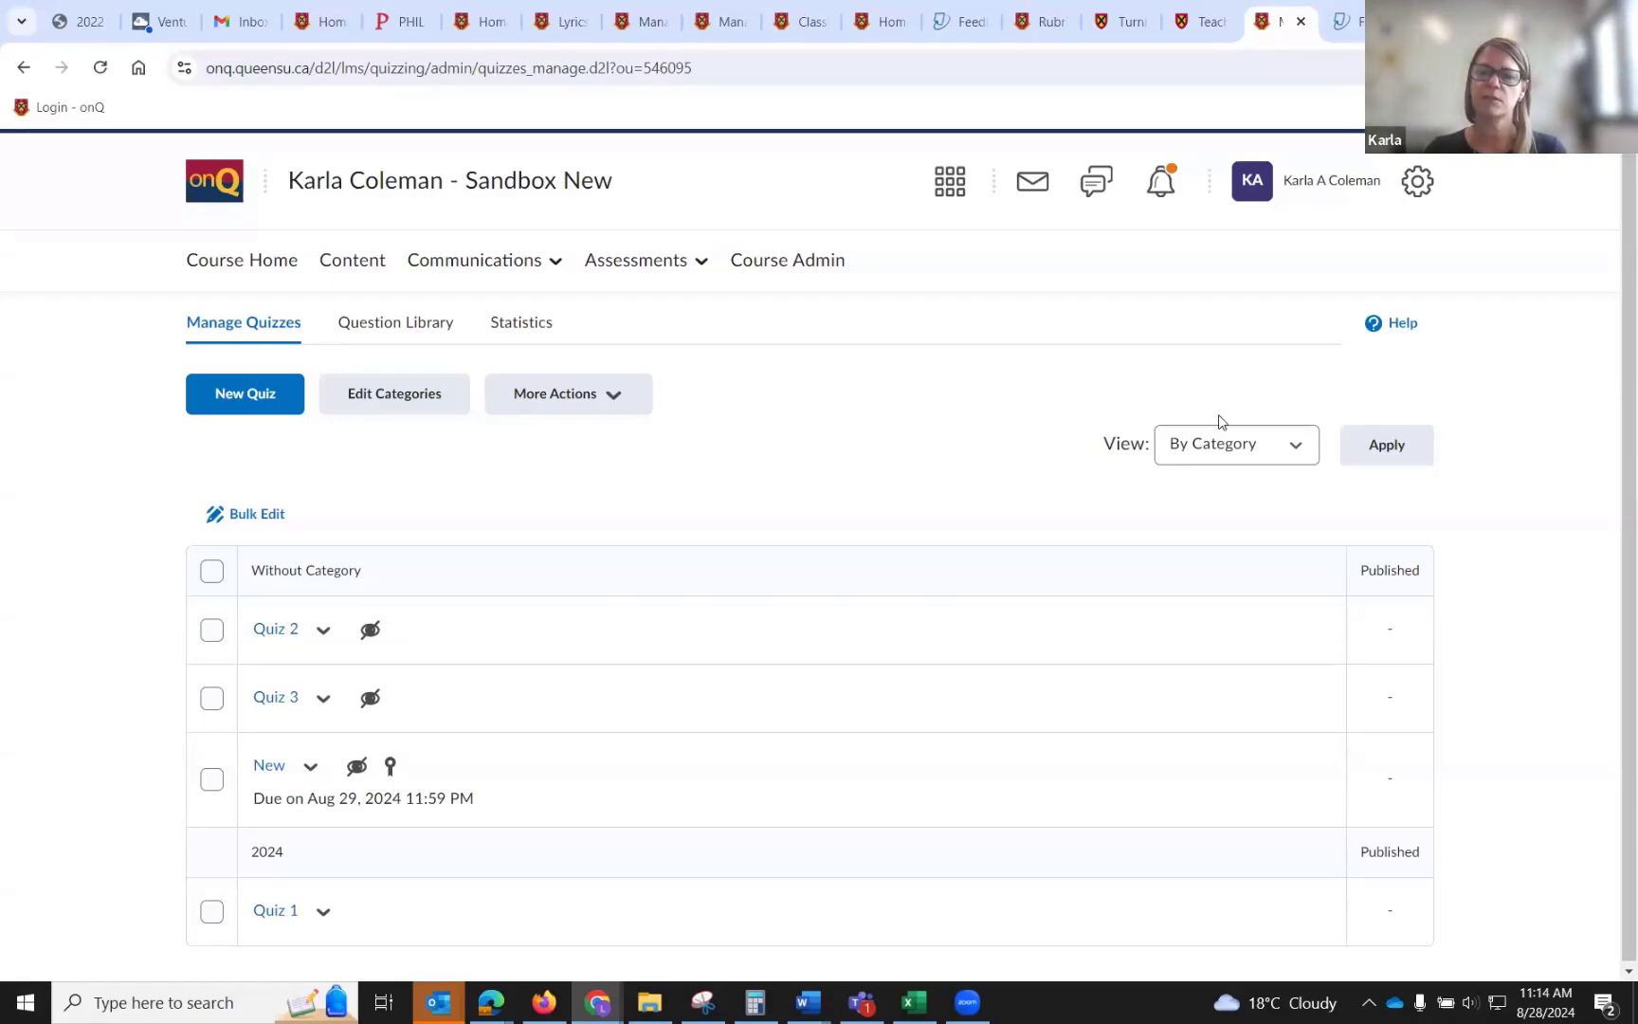
left_click(359, 326)
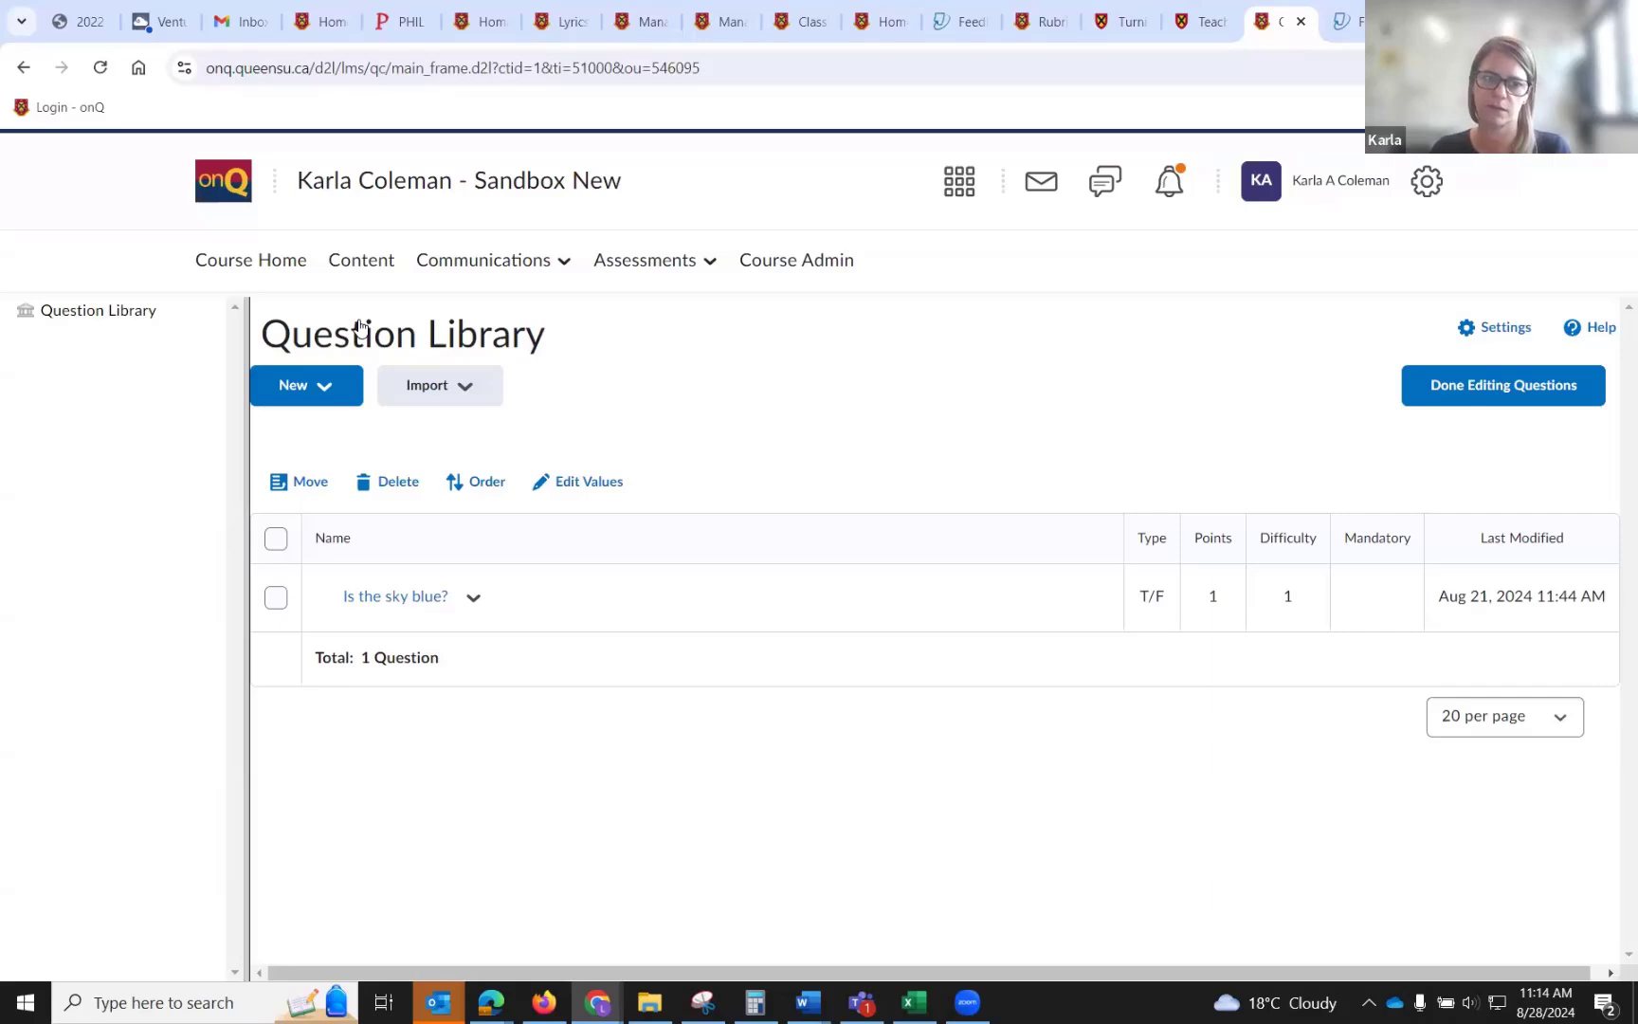
left_click(341, 393)
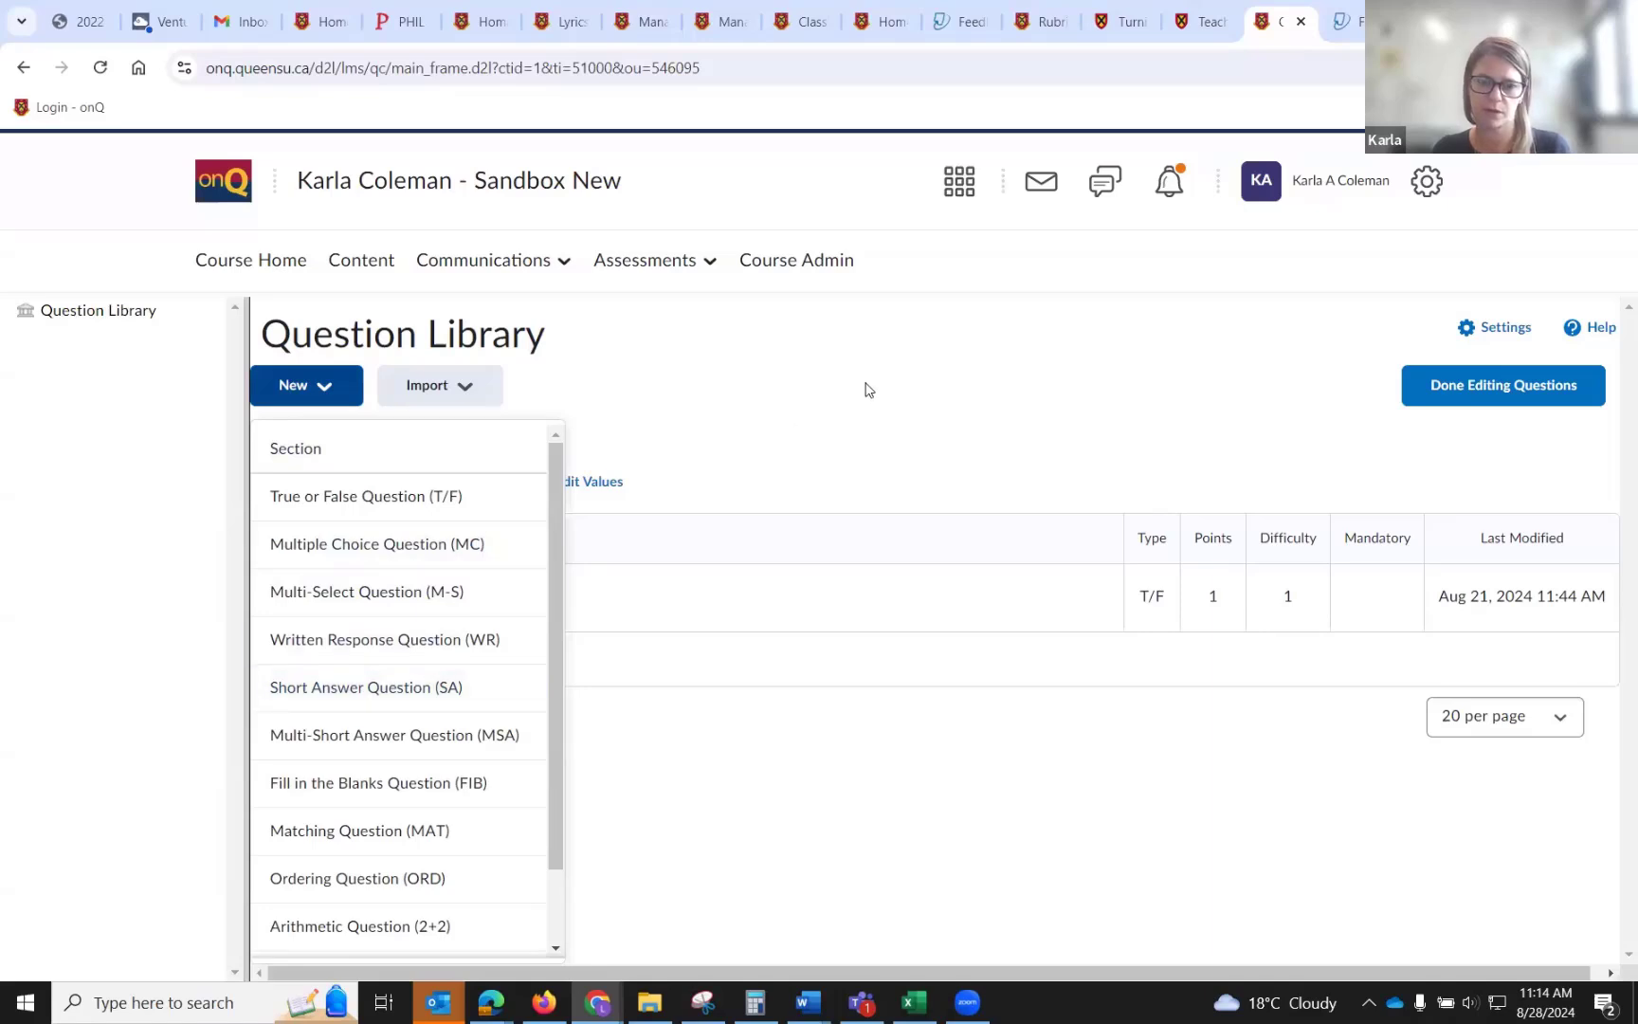
left_click(428, 496)
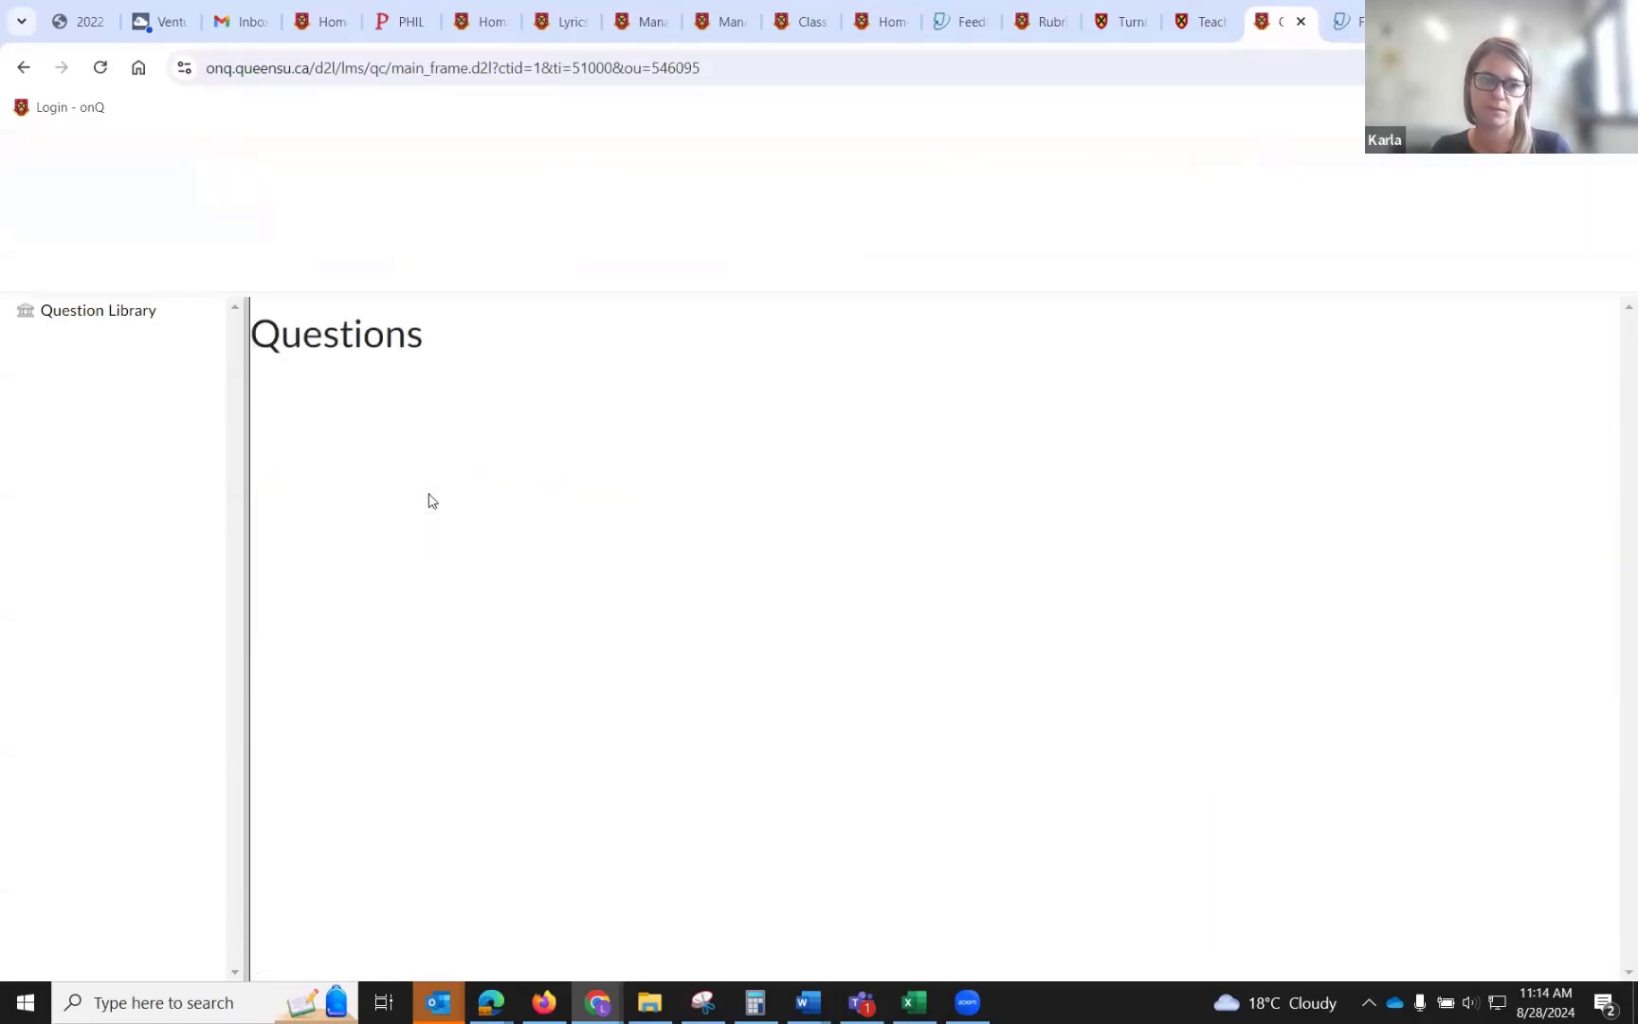
left_click(403, 351)
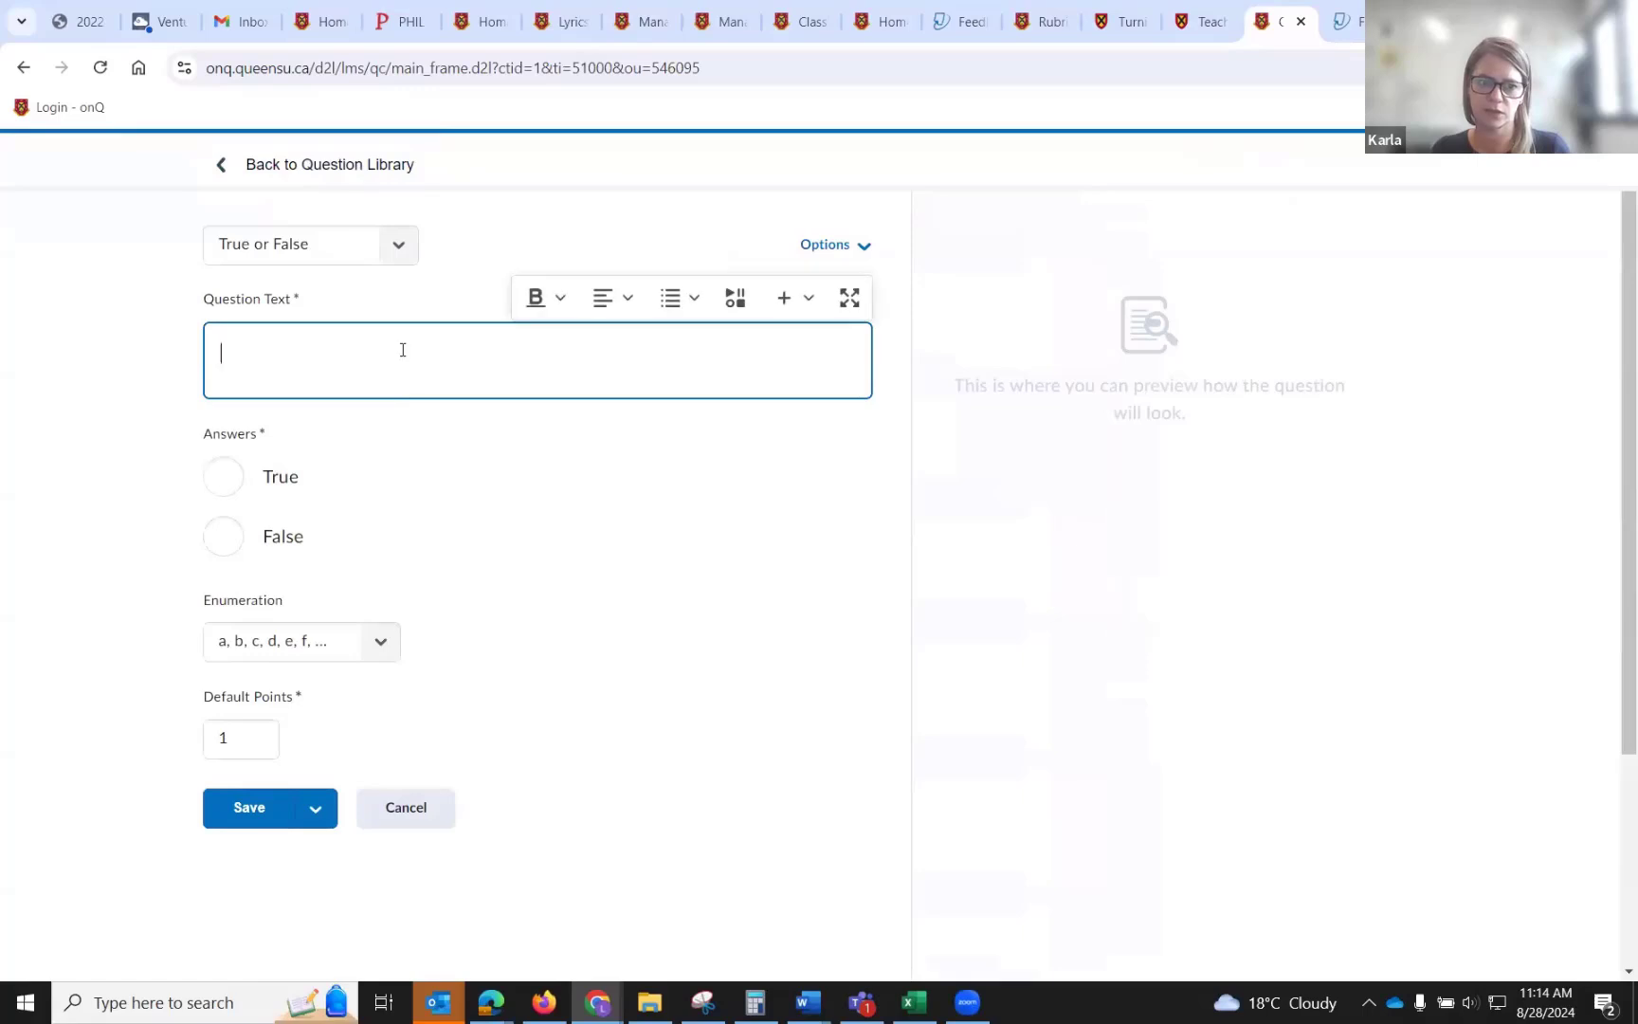
left_click(220, 477)
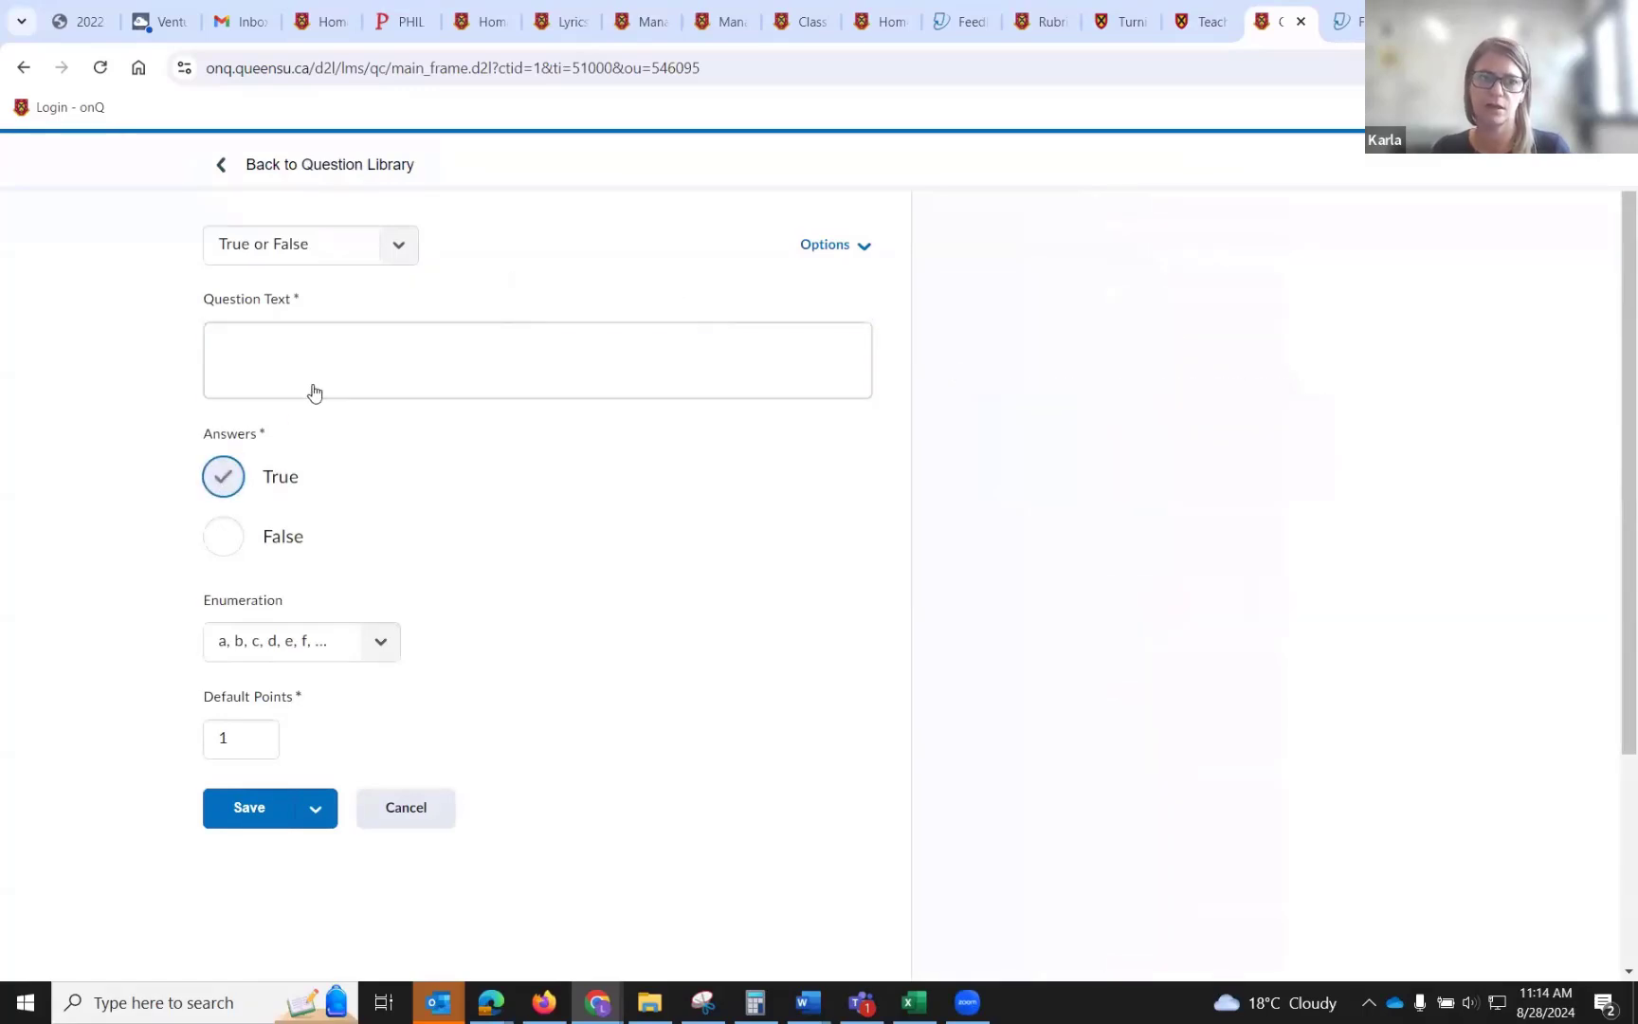
left_click(333, 360)
type("Today is?!")
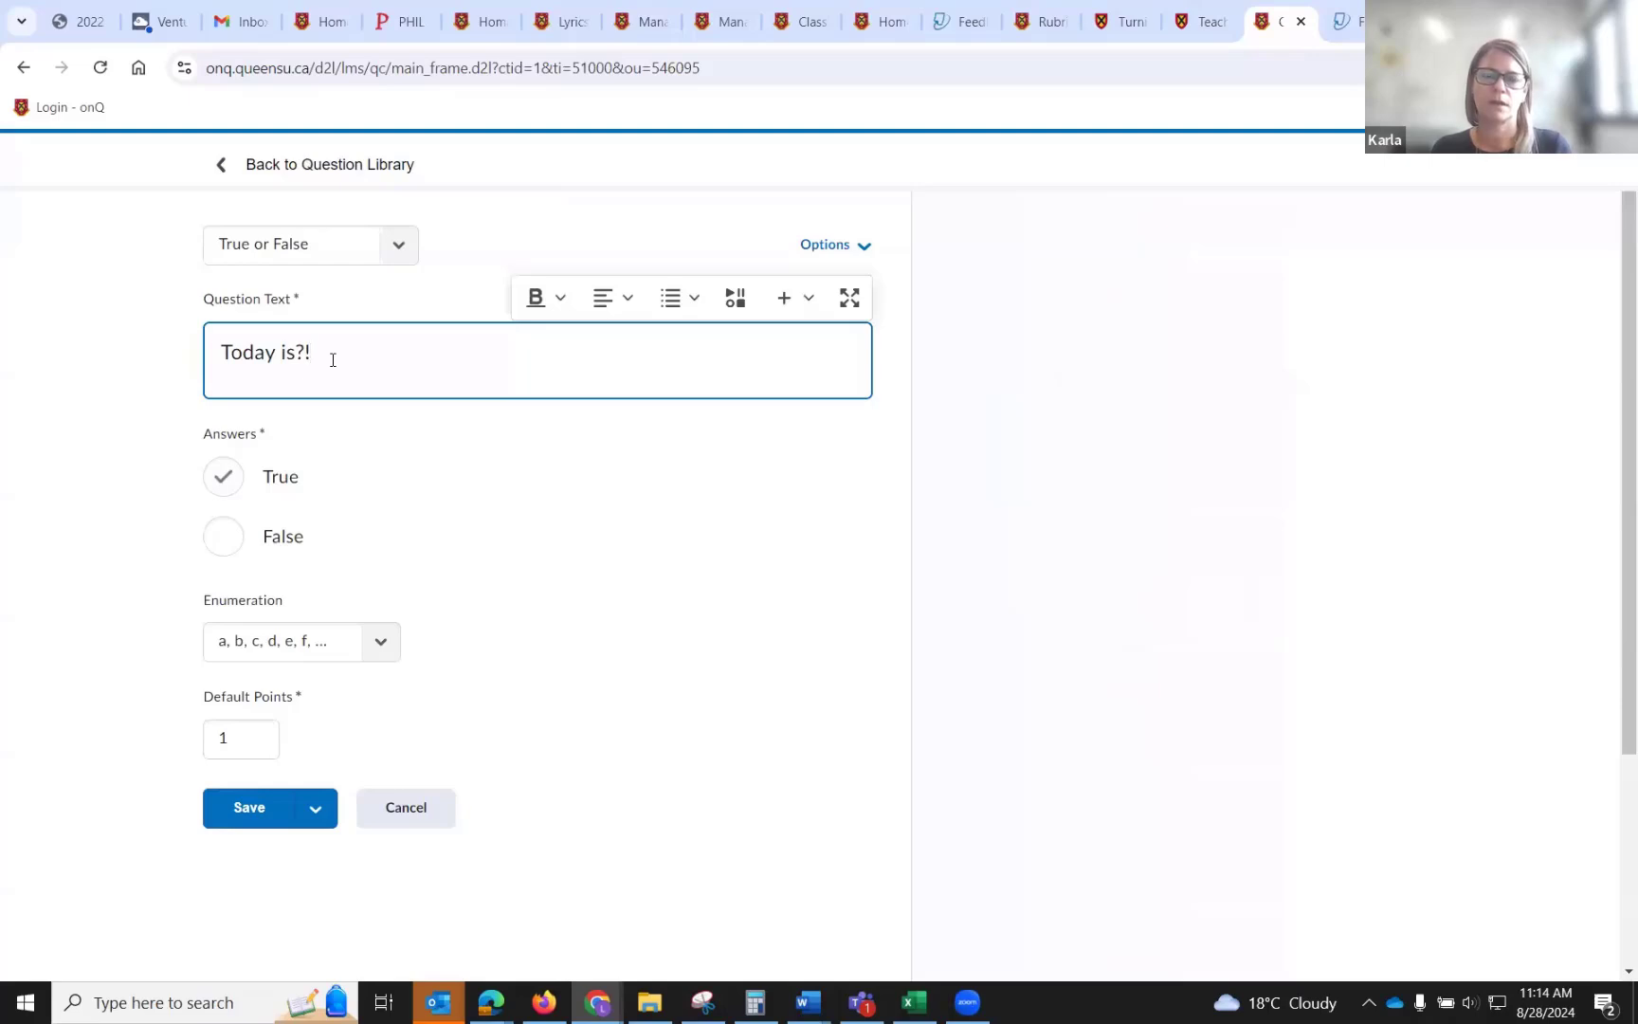
left_click(834, 556)
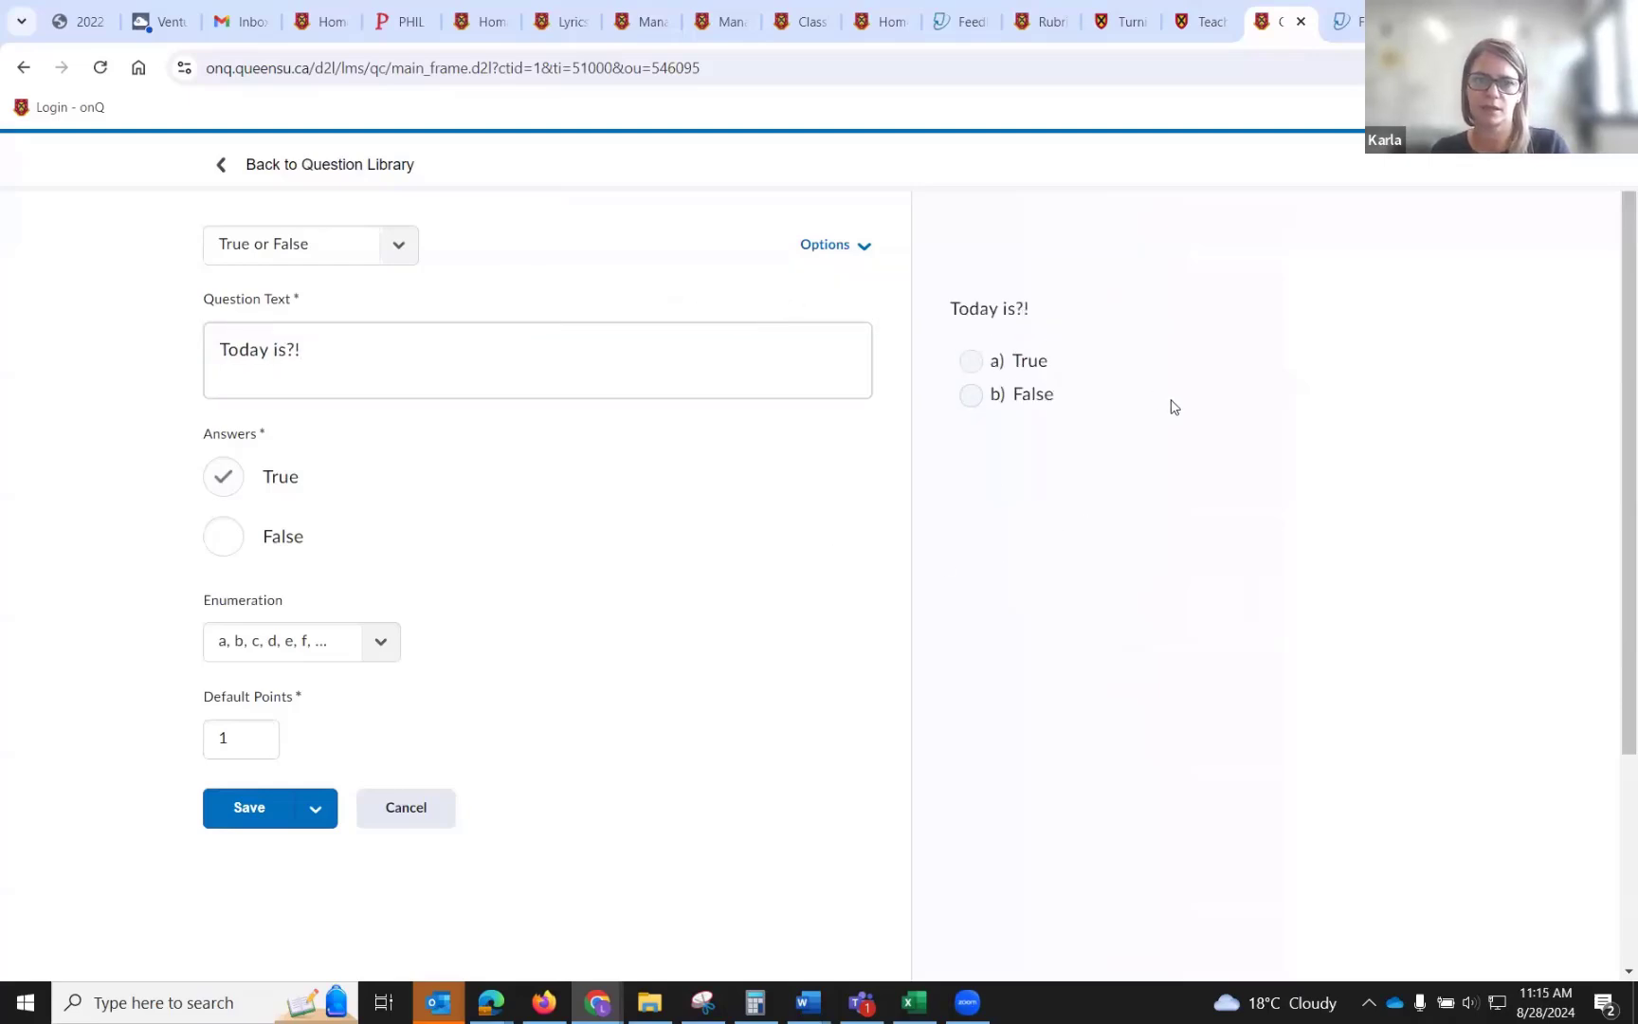
Try the question's feedback, hint and short description options, remove answer enumeration, and save the question to the library.
left_click(849, 251)
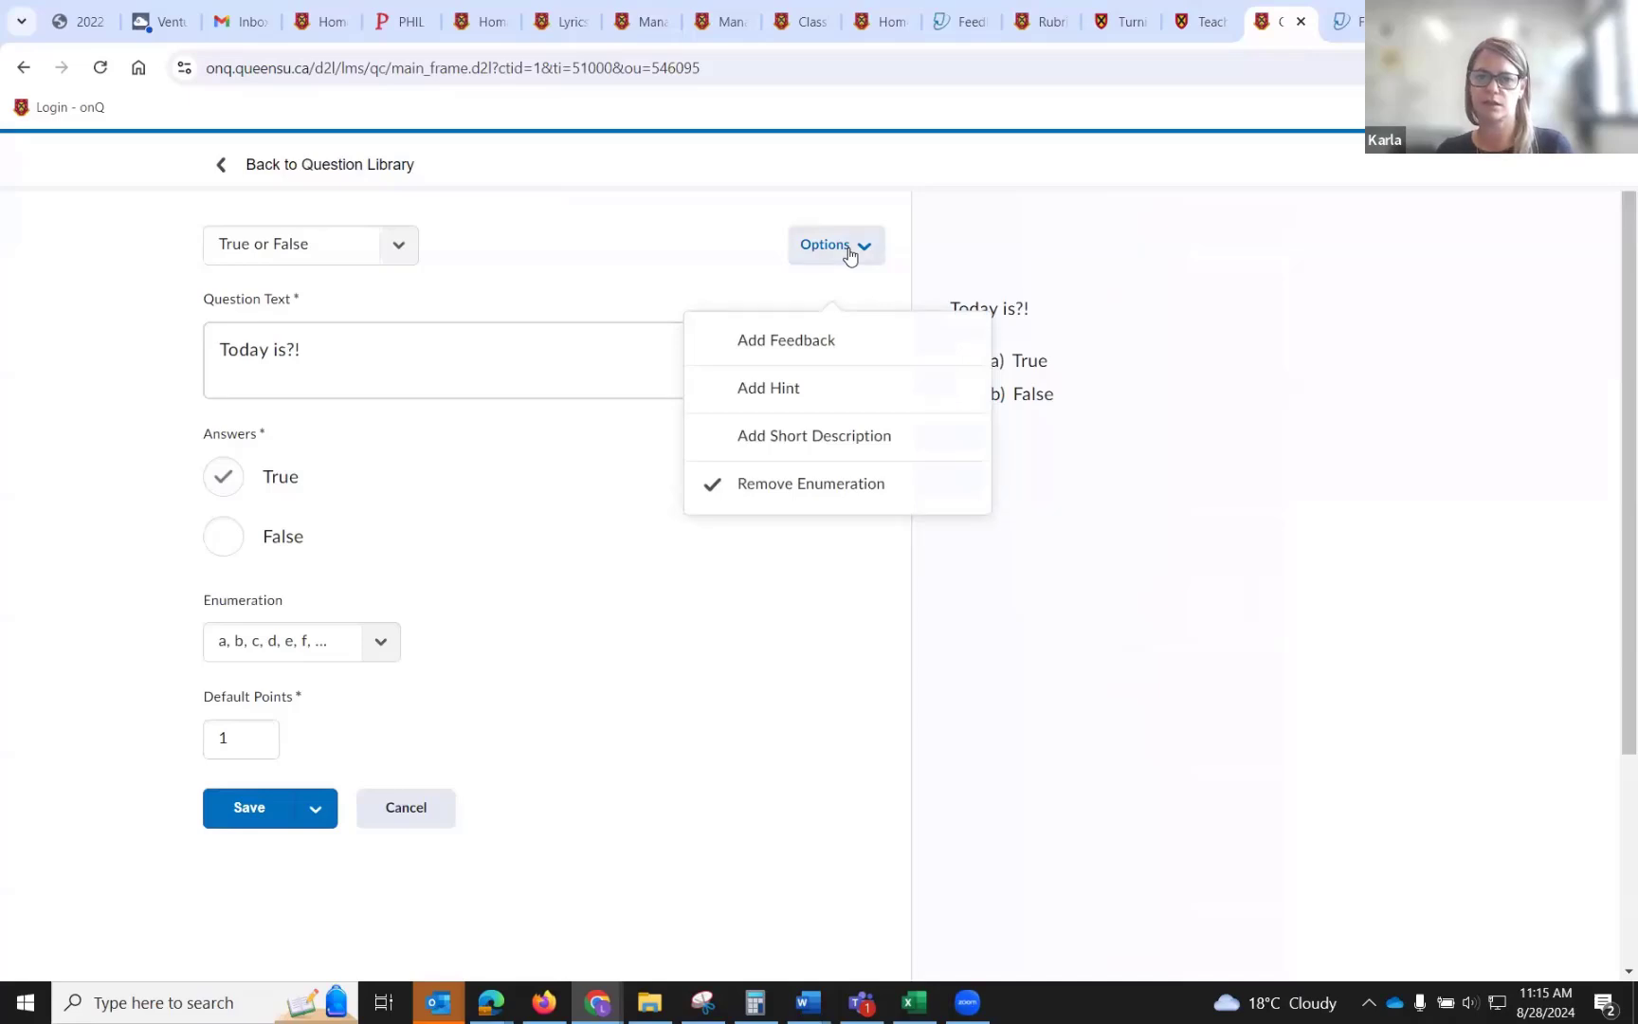
left_click(794, 344)
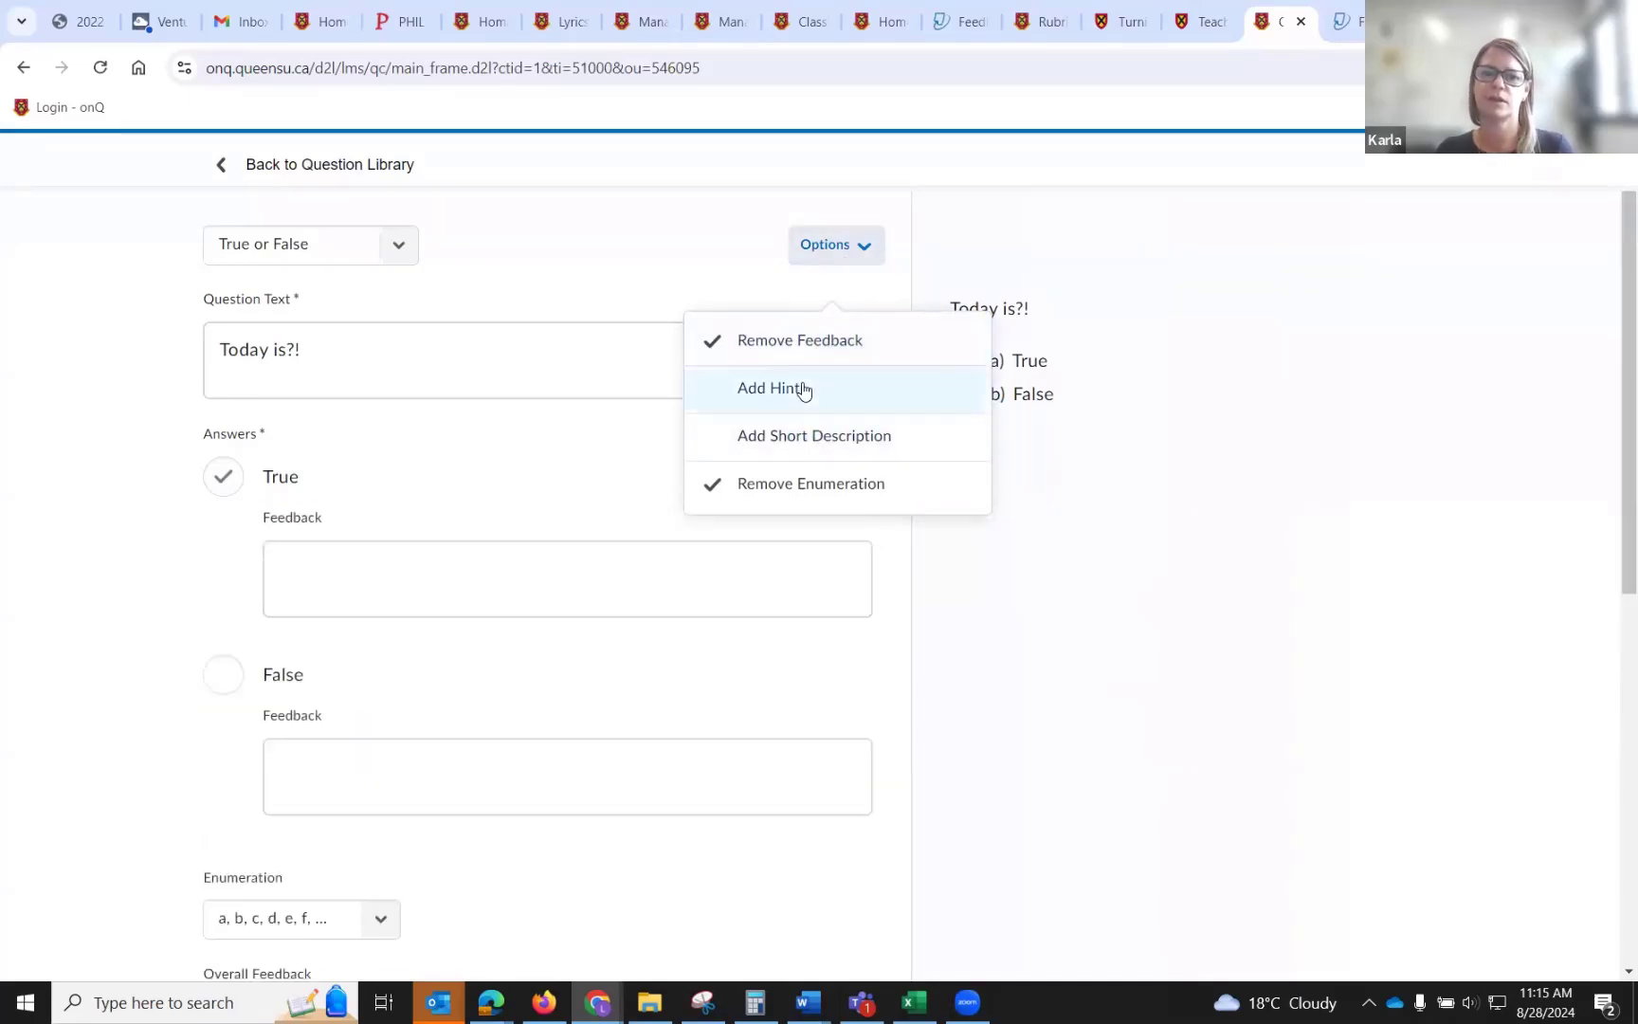
left_click(804, 388)
left_click(805, 452)
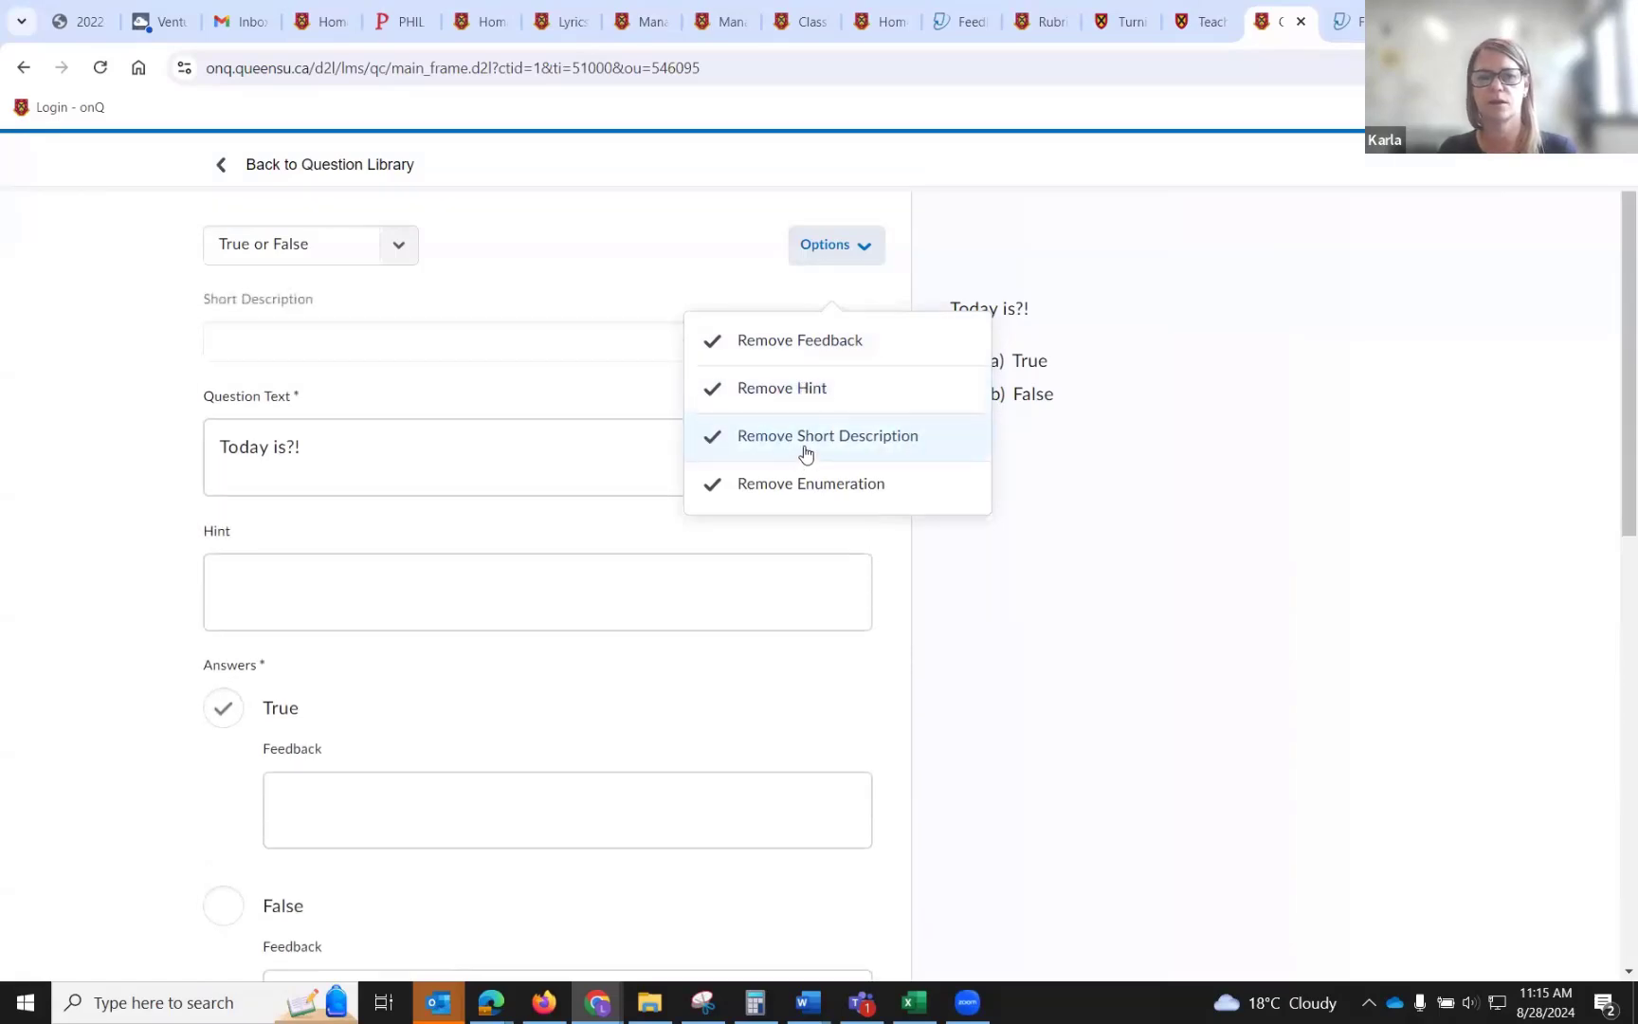
left_click(803, 482)
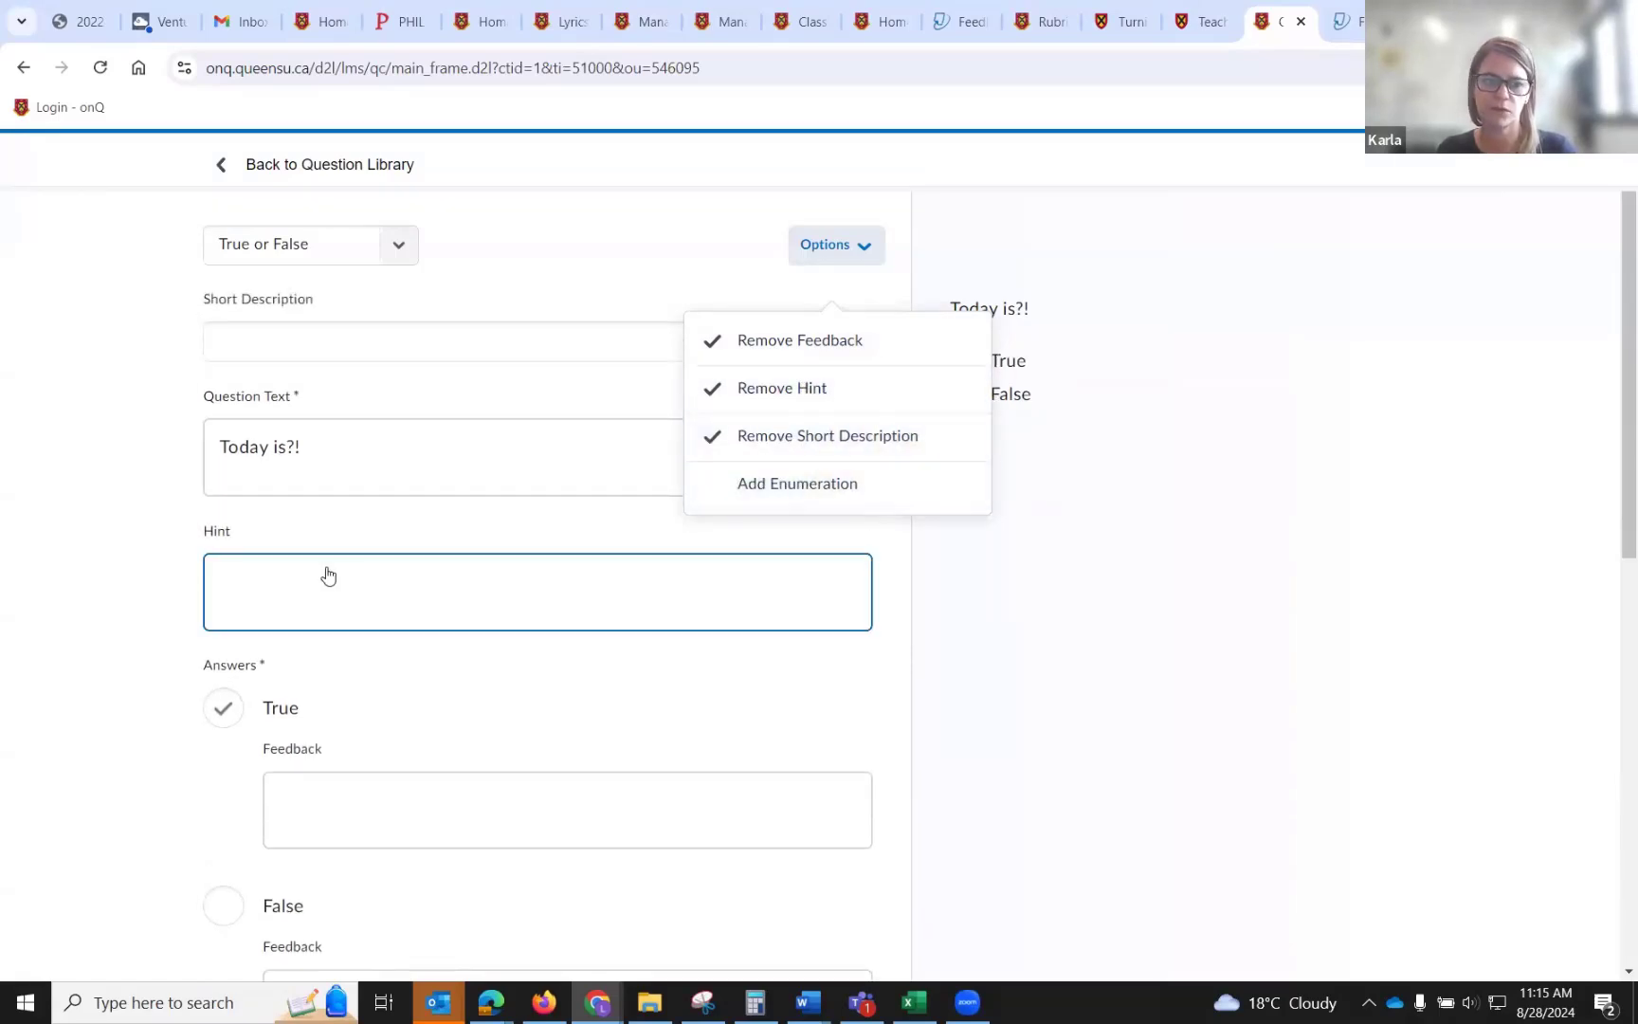
scroll(709, 310, "down", 2)
scroll(764, 322, "up", 2)
left_click(767, 353)
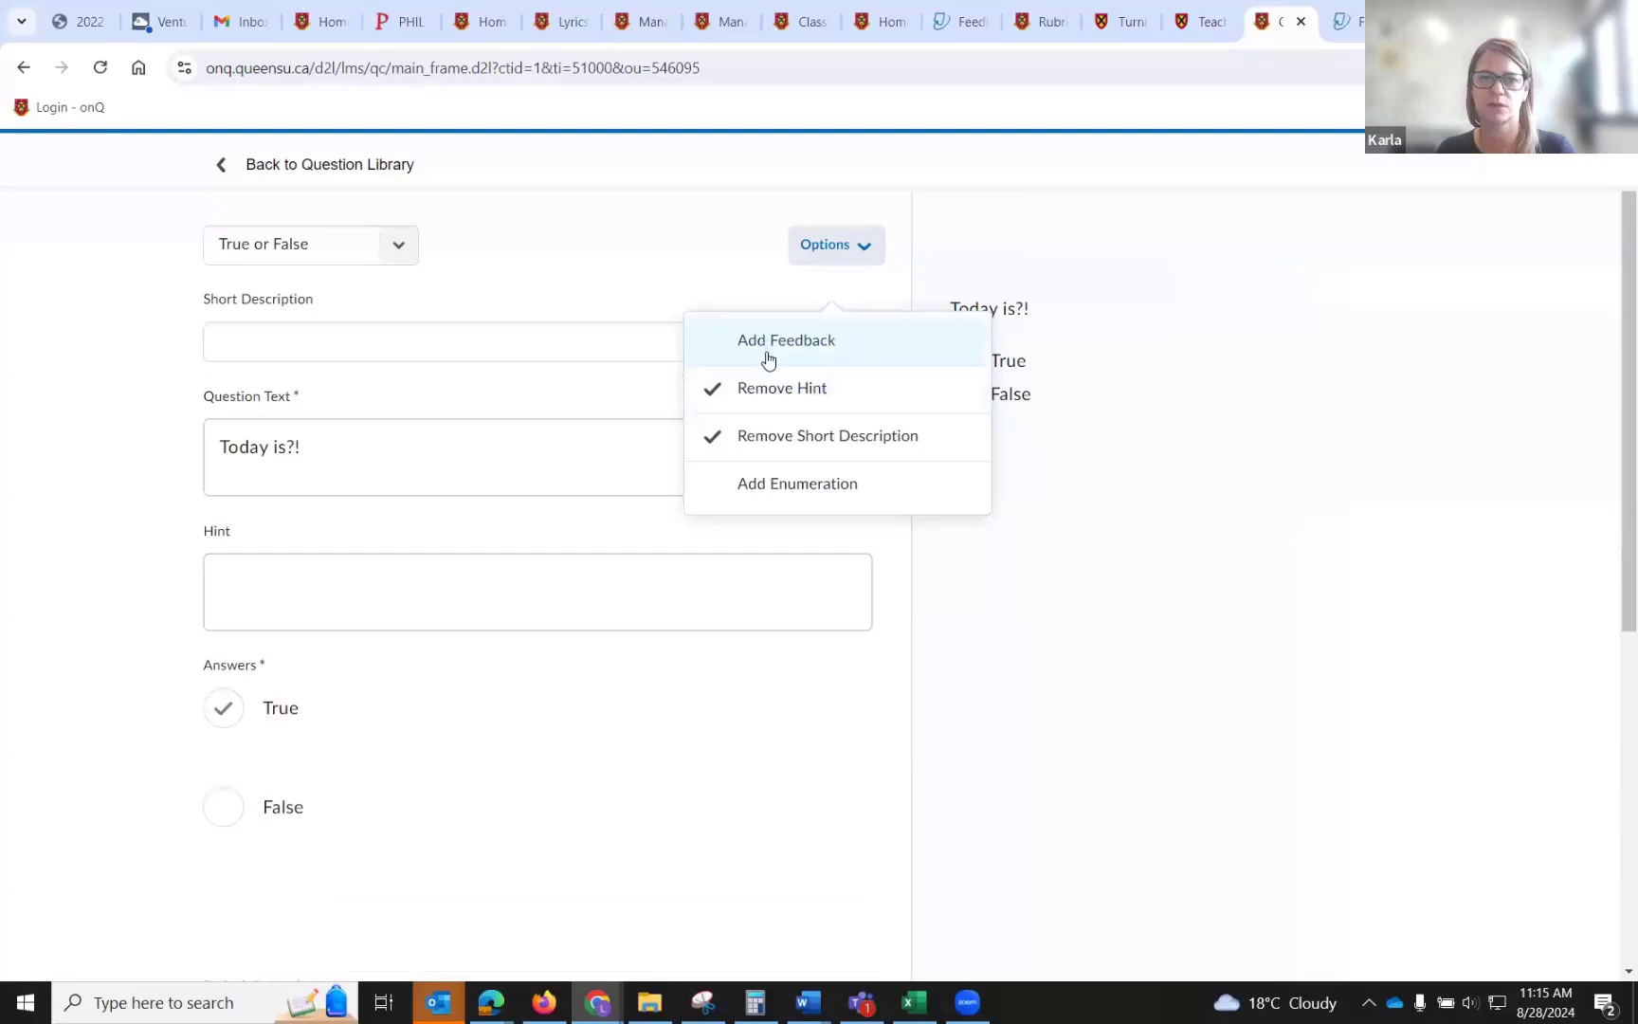
left_click(766, 389)
left_click(766, 438)
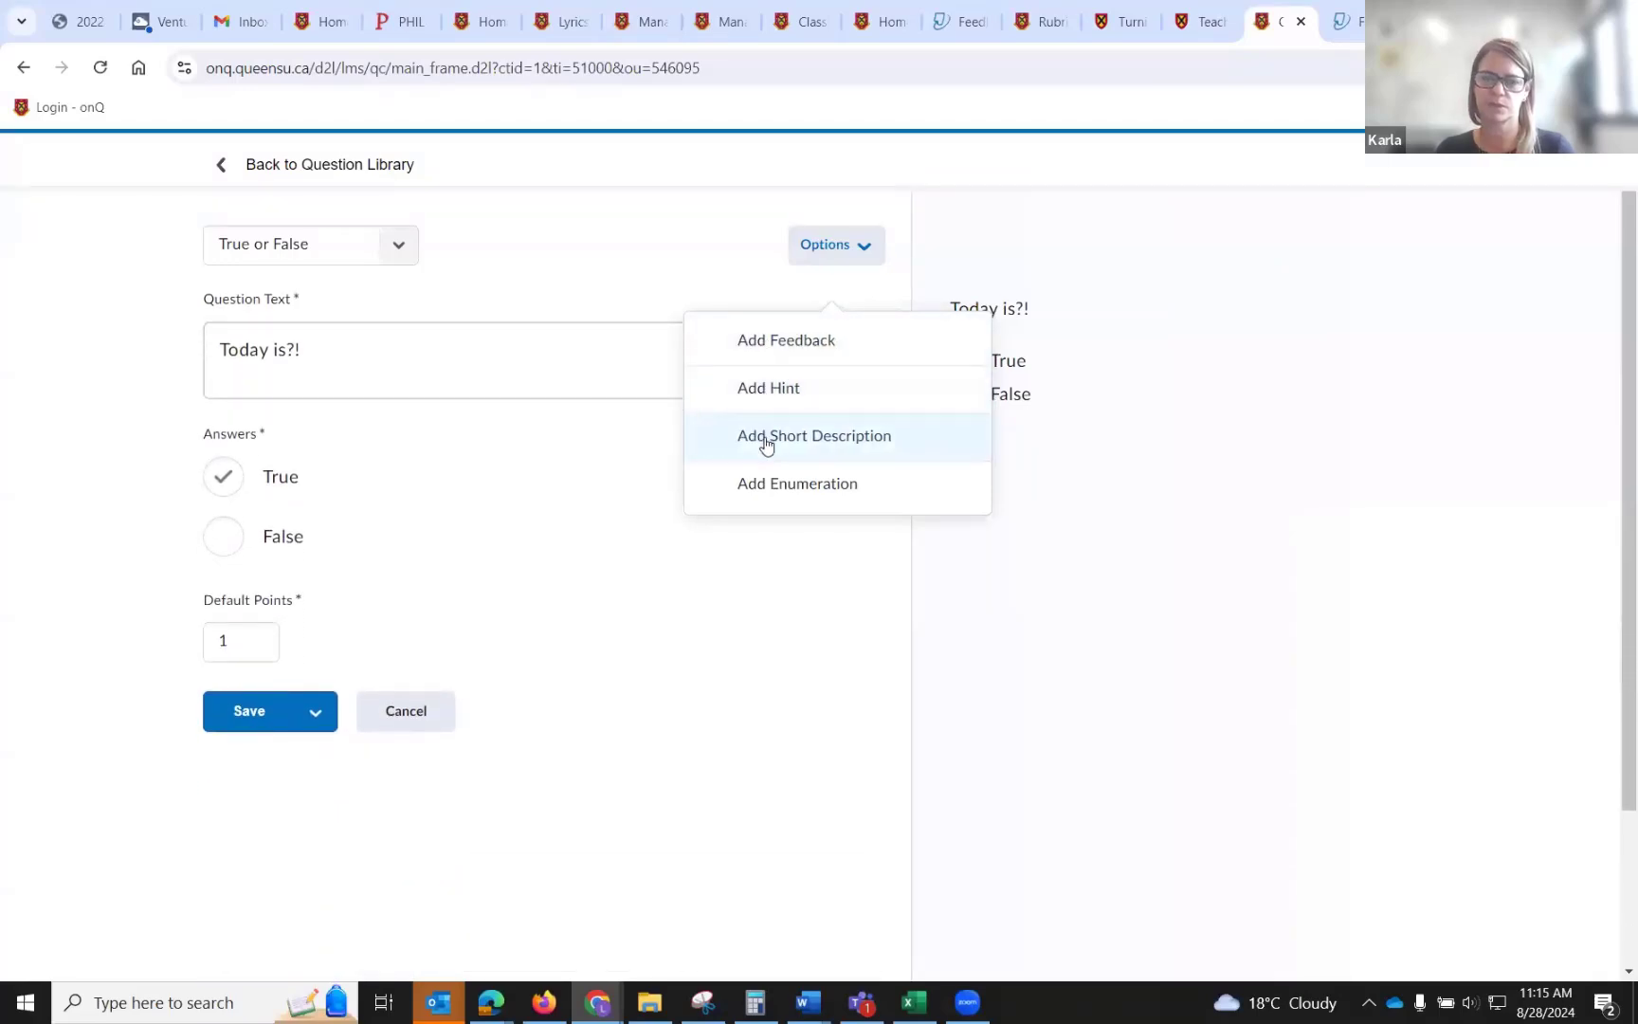
left_click(762, 649)
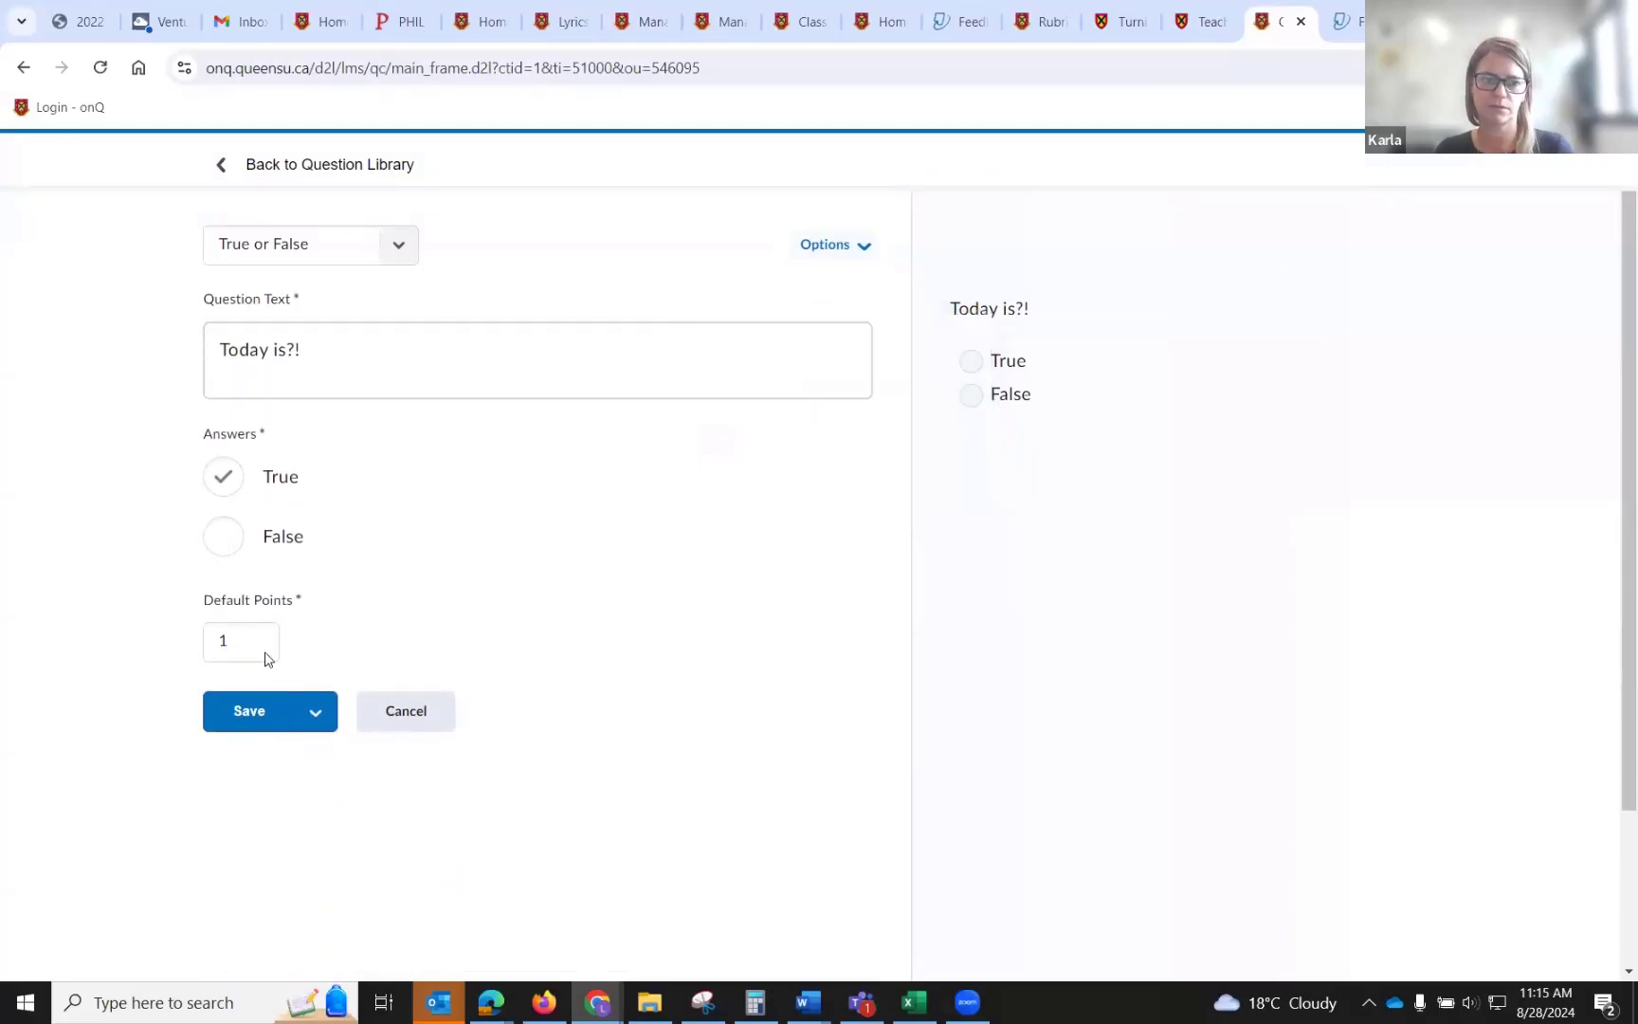
left_click(242, 713)
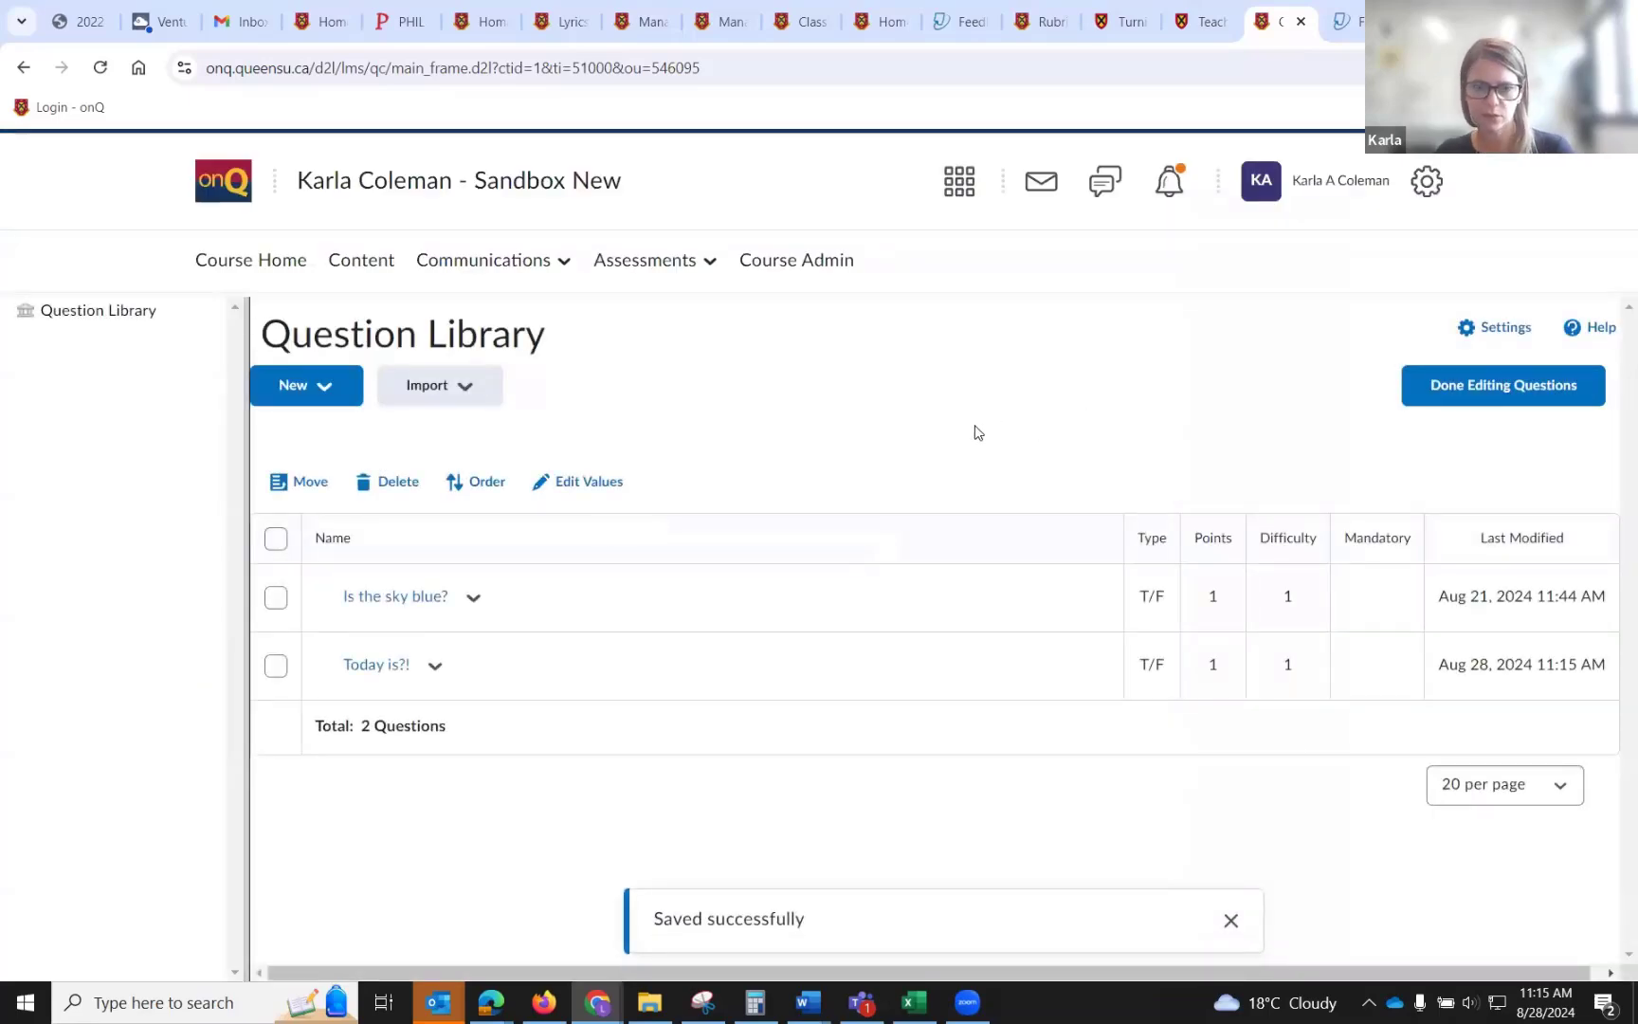
Start a new quiz and import both library questions, 'Is the sky blue?' and 'Today is?!', into it.
left_click(1500, 397)
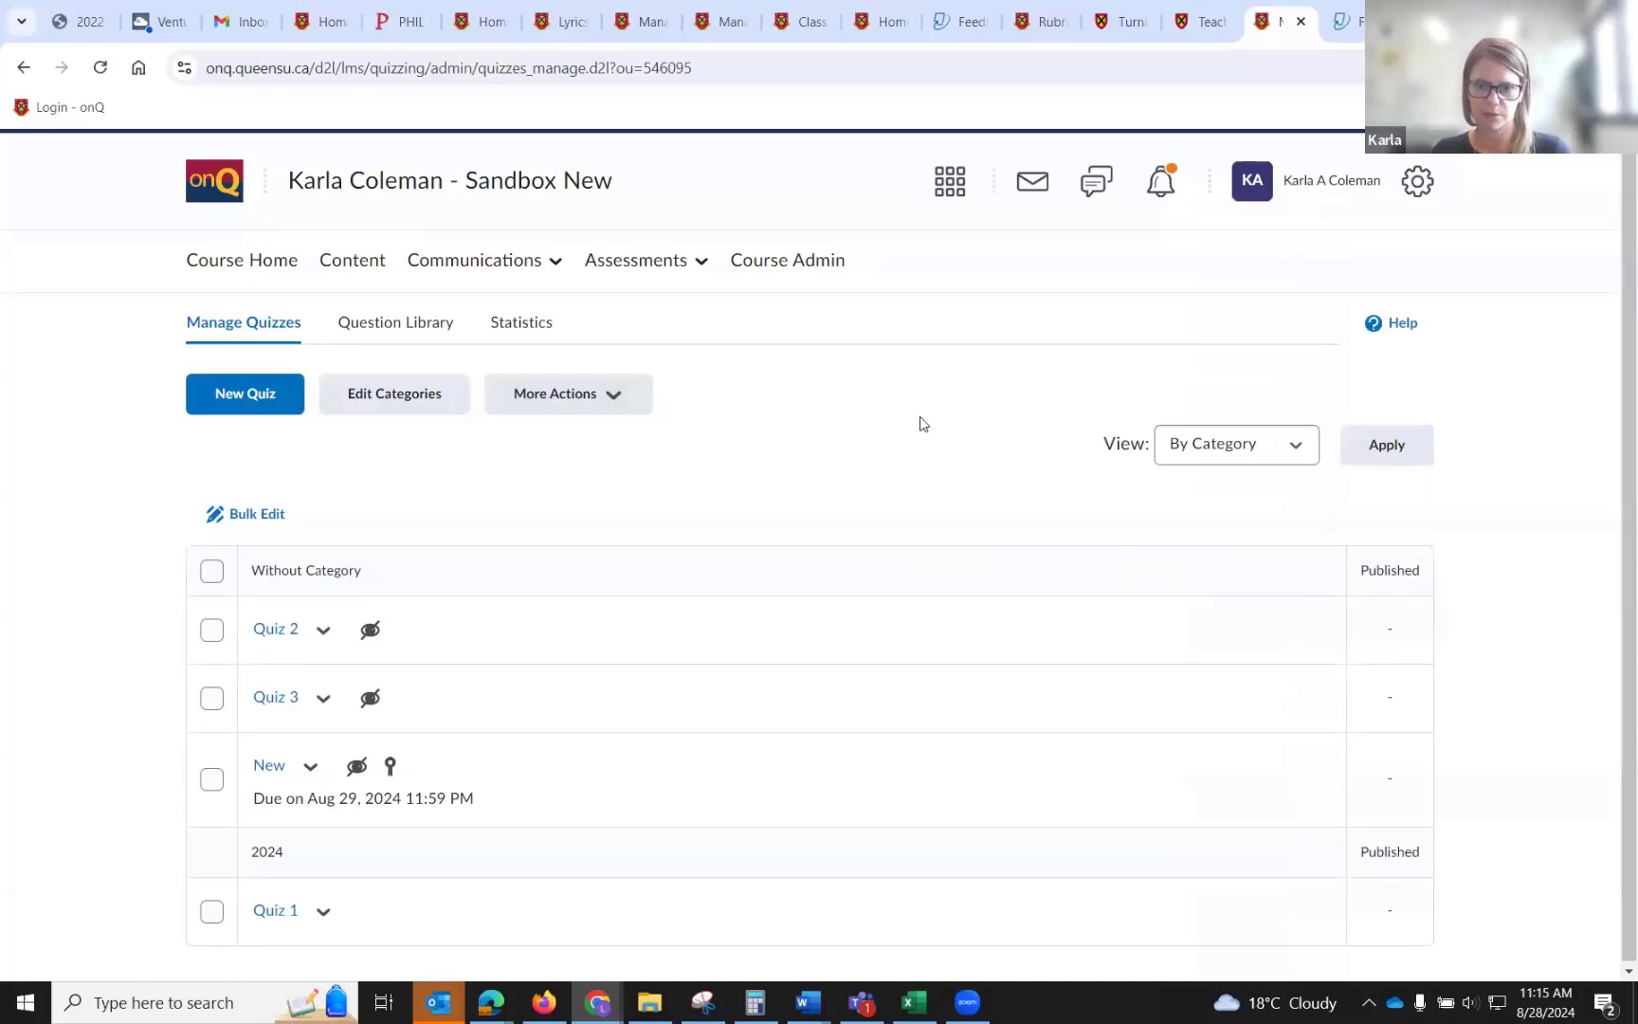
left_click(280, 398)
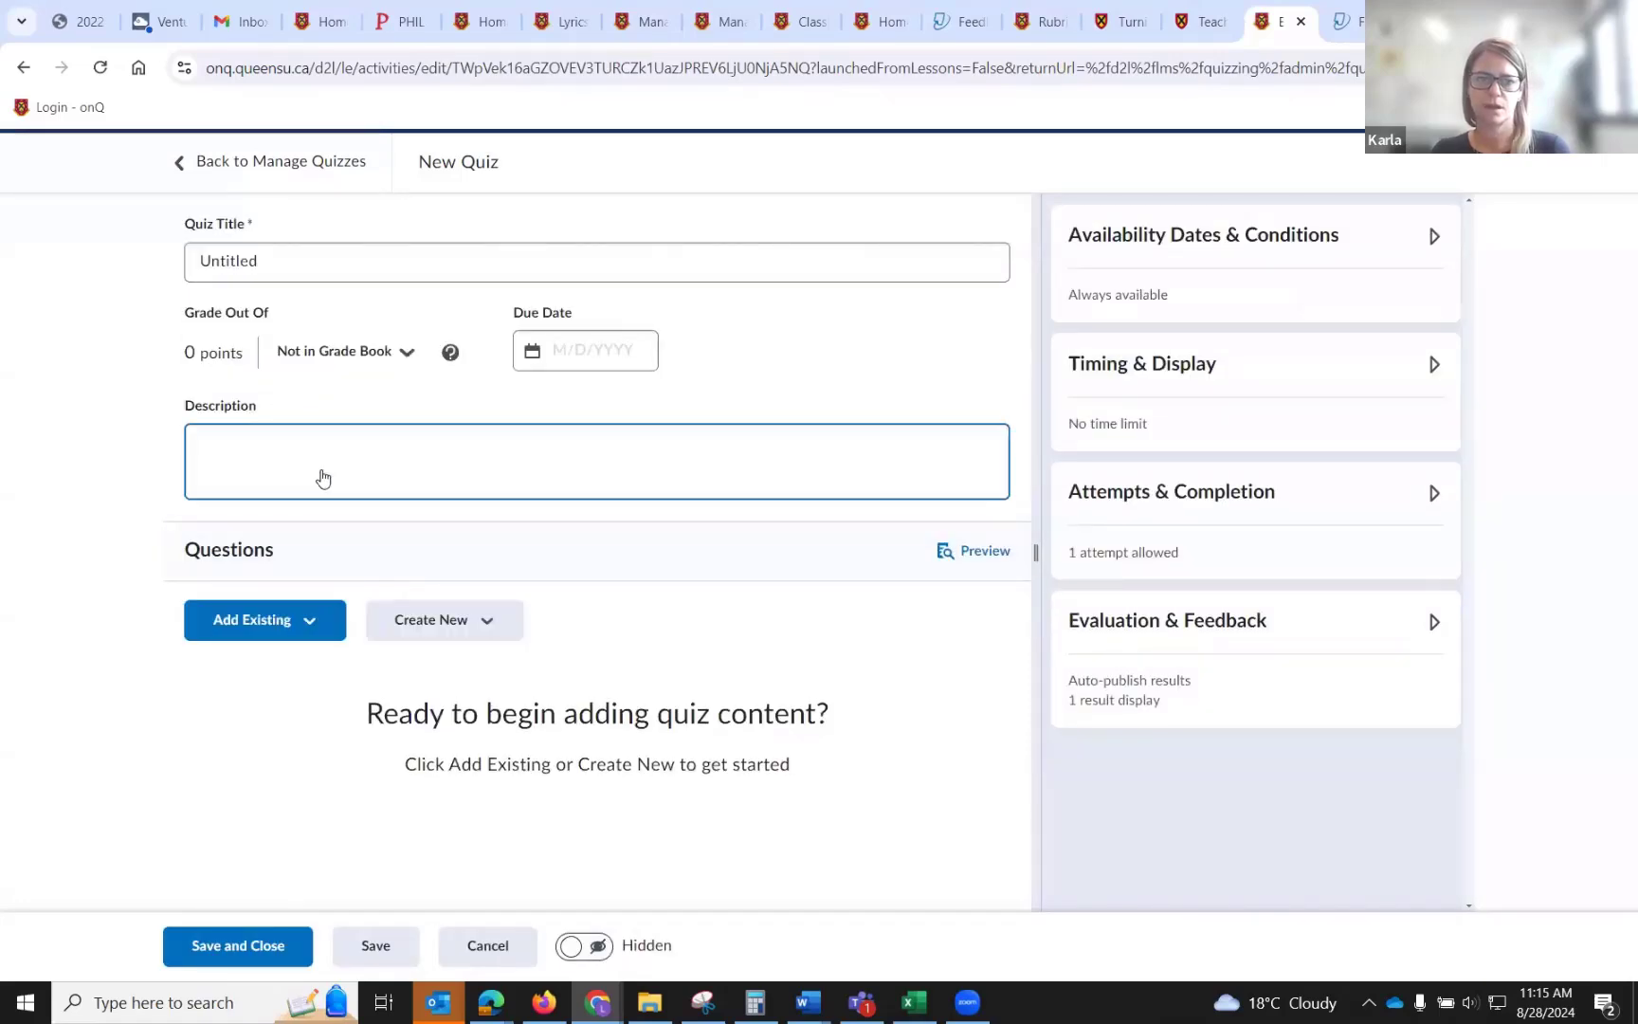
left_click(309, 629)
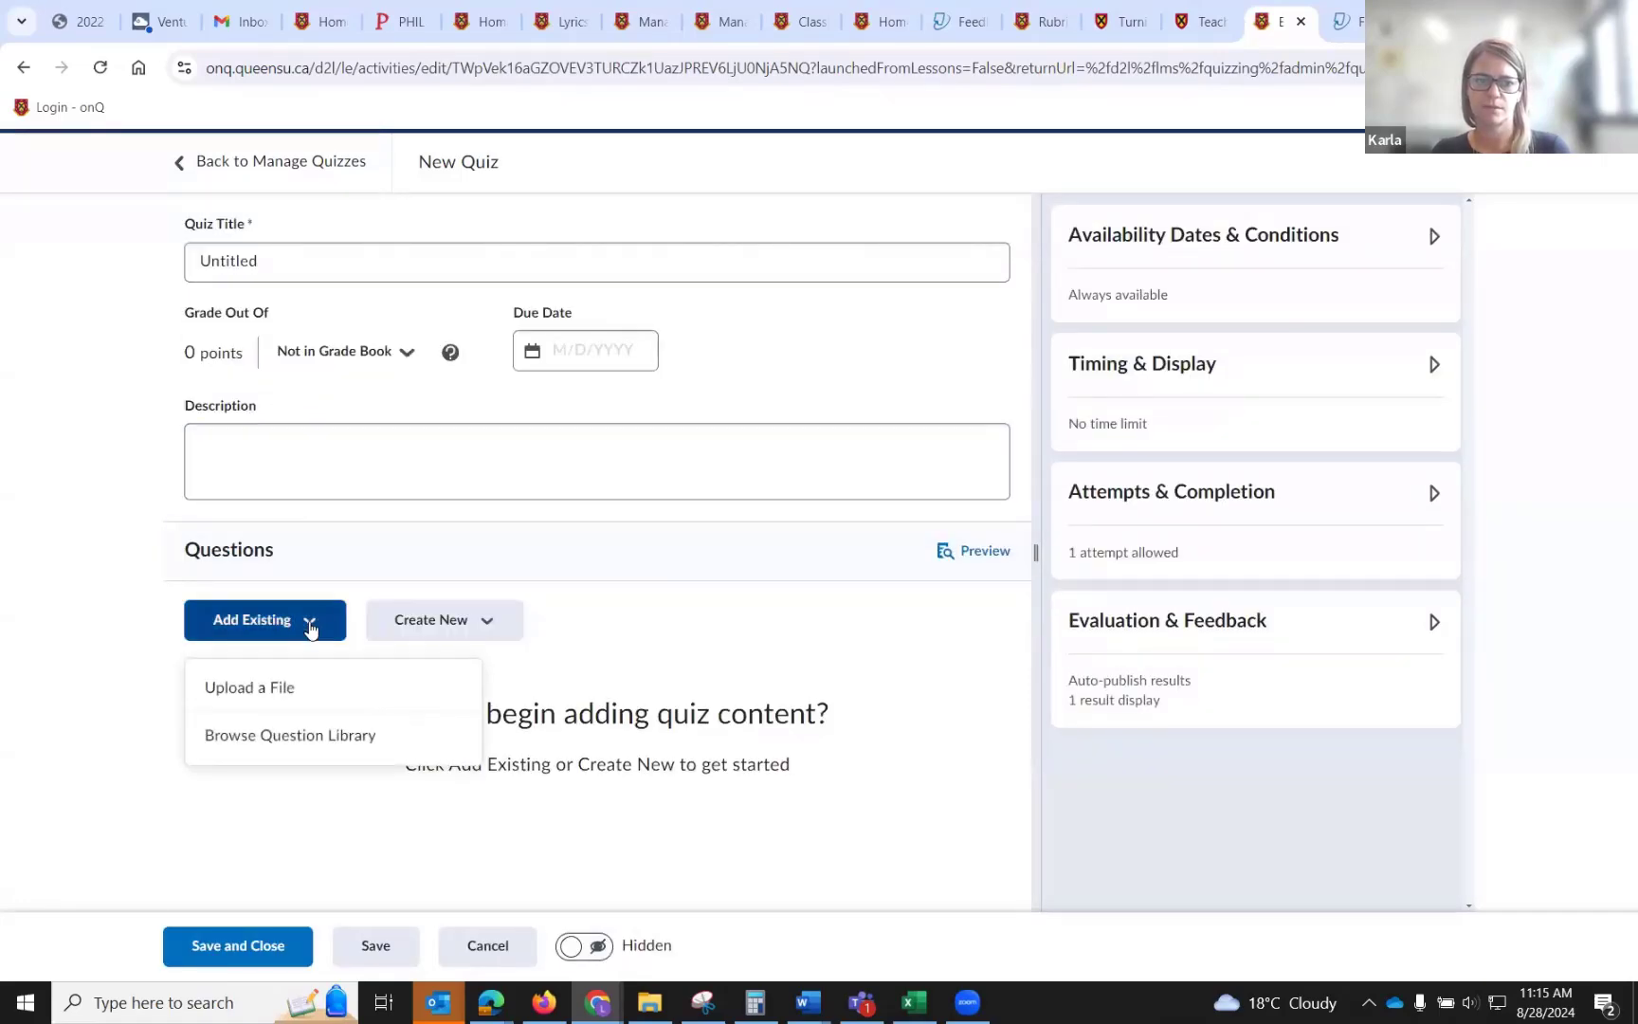
left_click(327, 742)
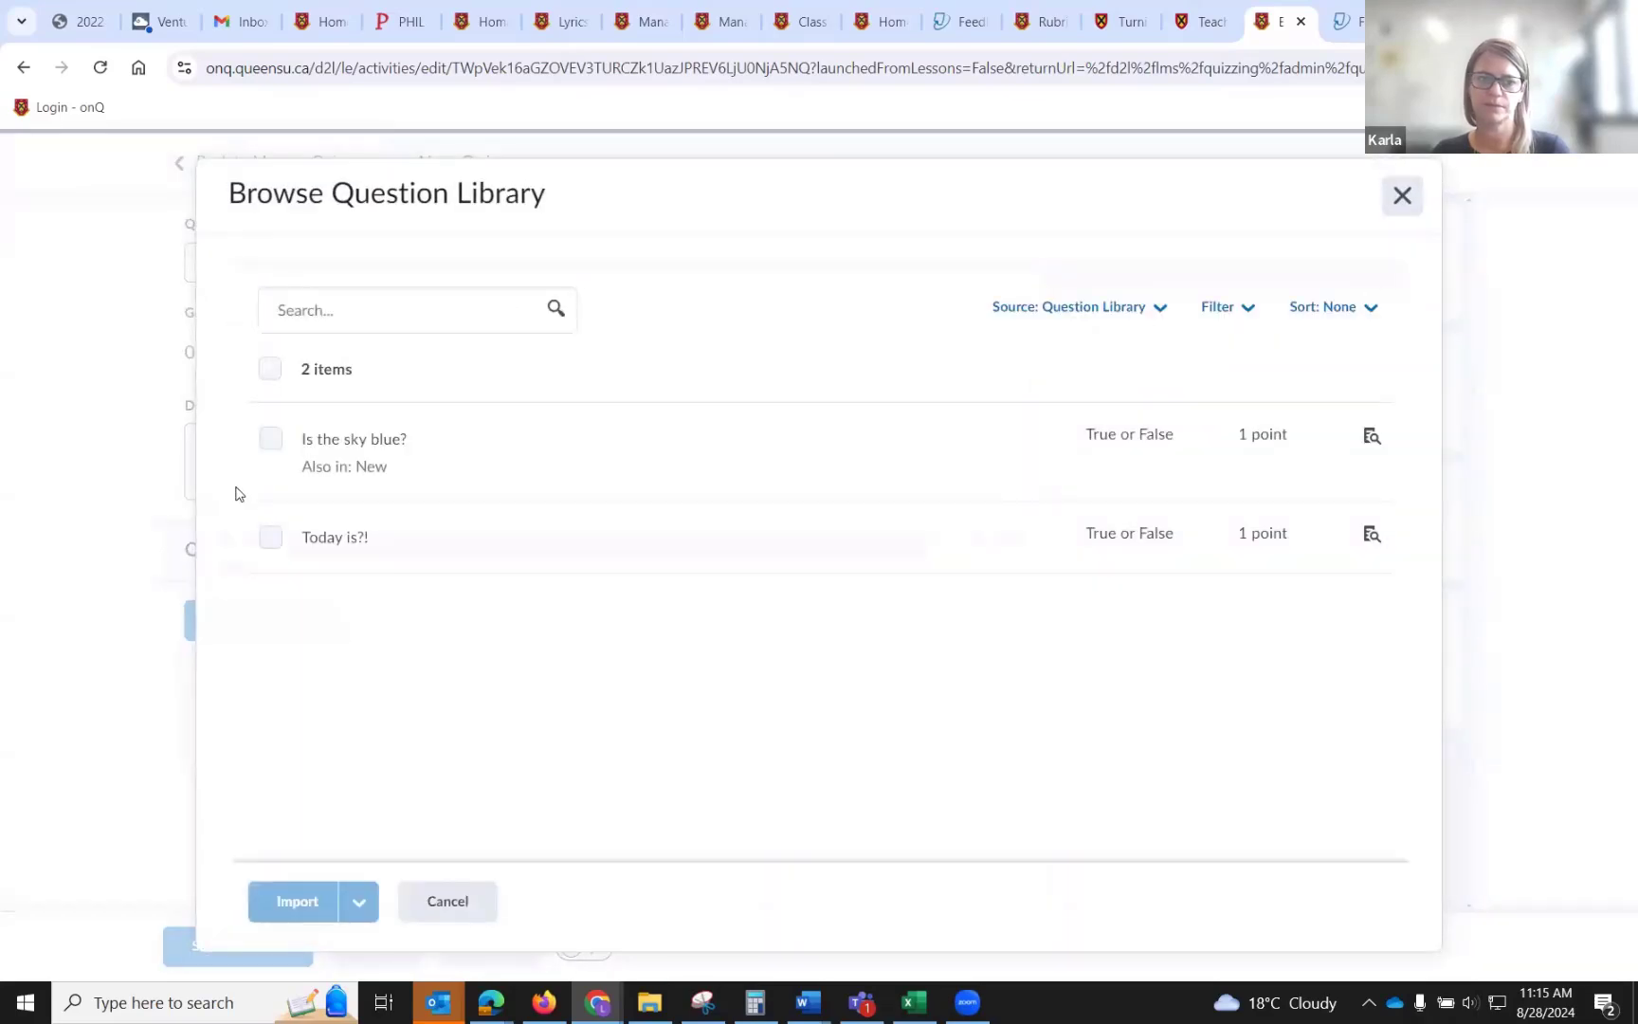
left_click(269, 439)
left_click(264, 544)
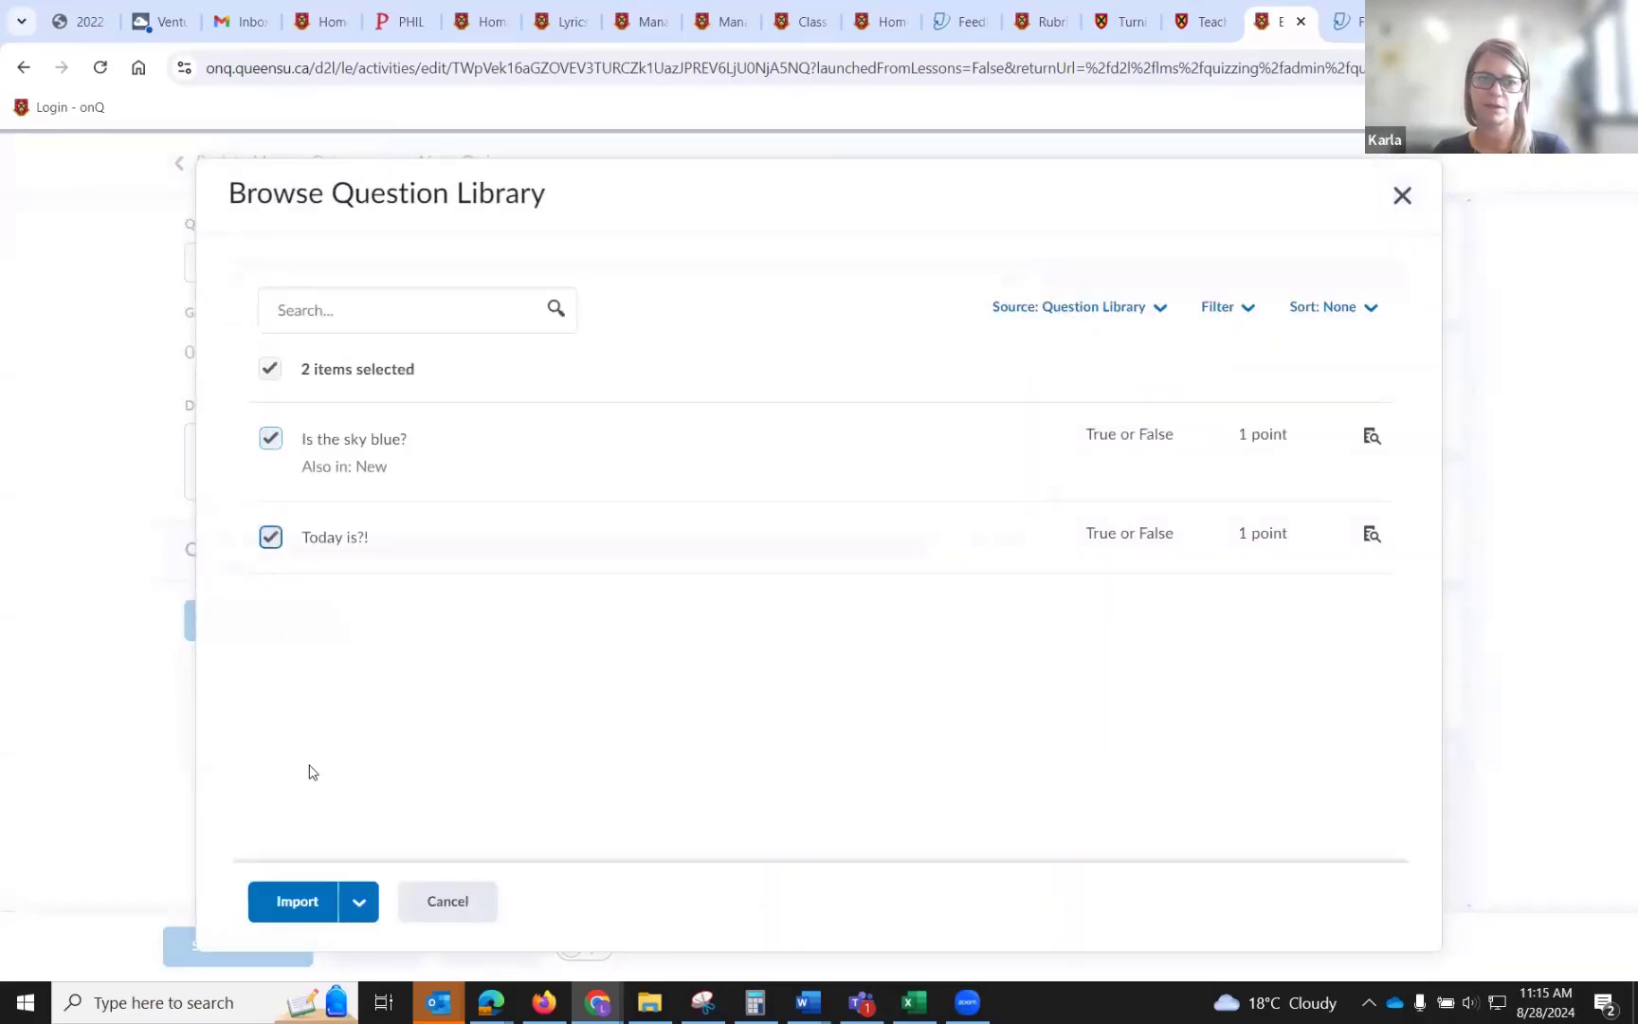
left_click(294, 899)
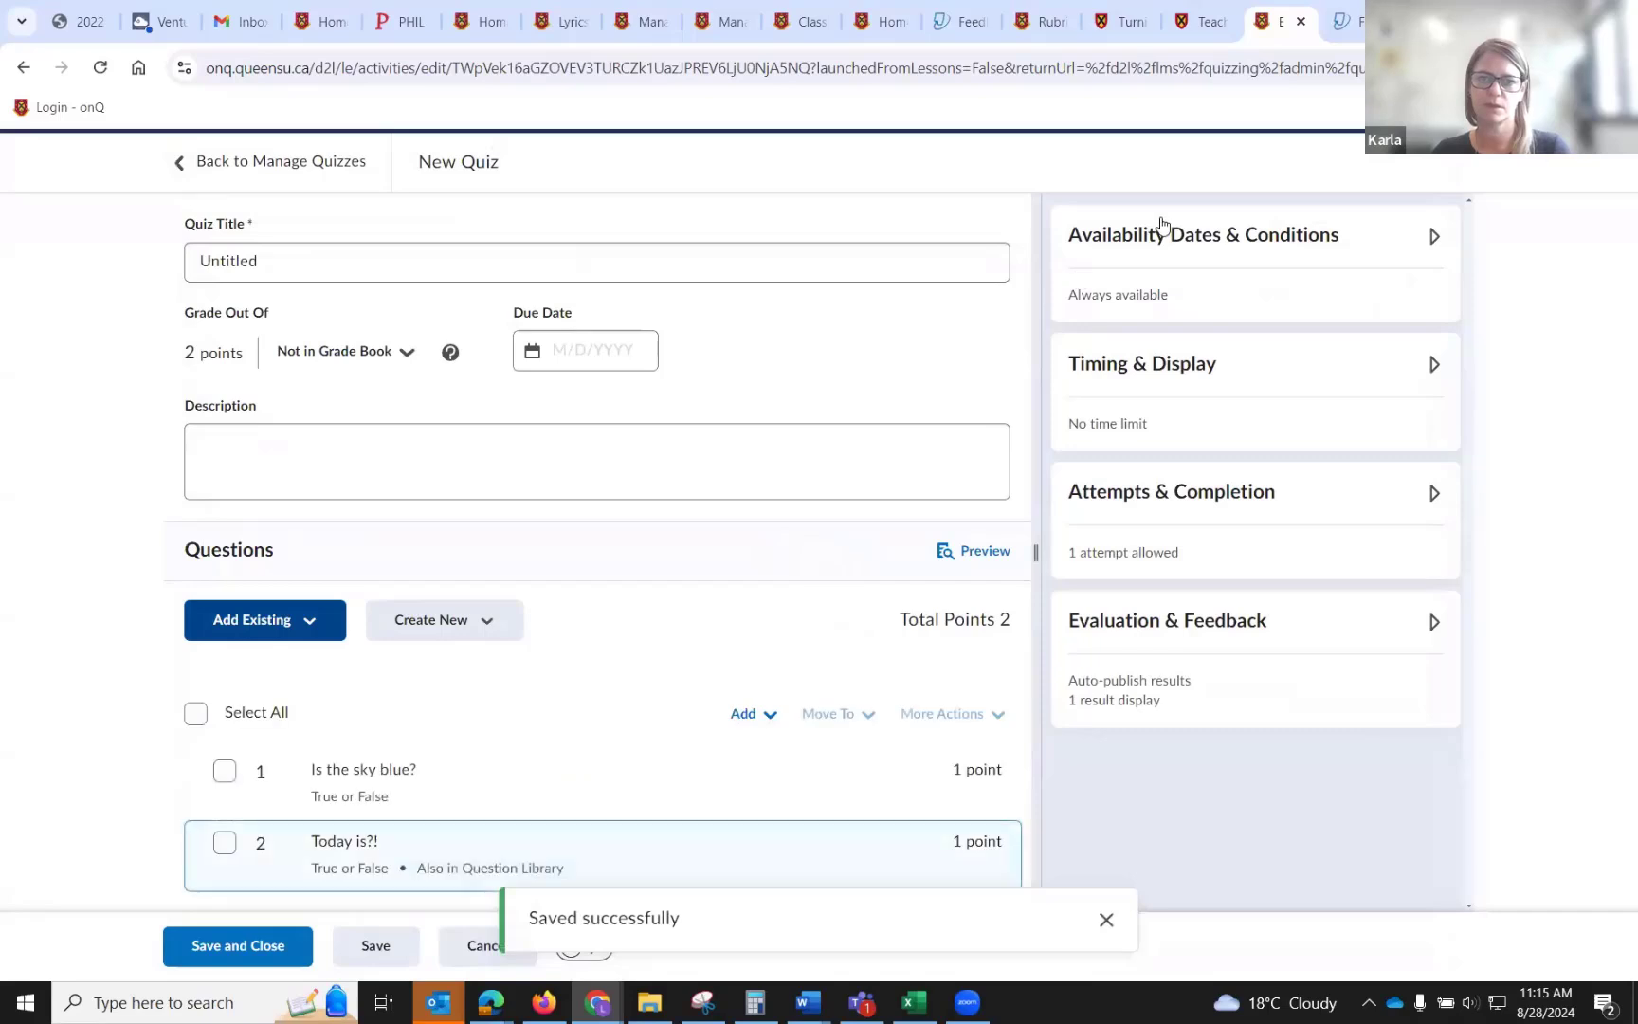
Examine the quiz's availability start and end dates and special access options without changing them.
left_click(1434, 237)
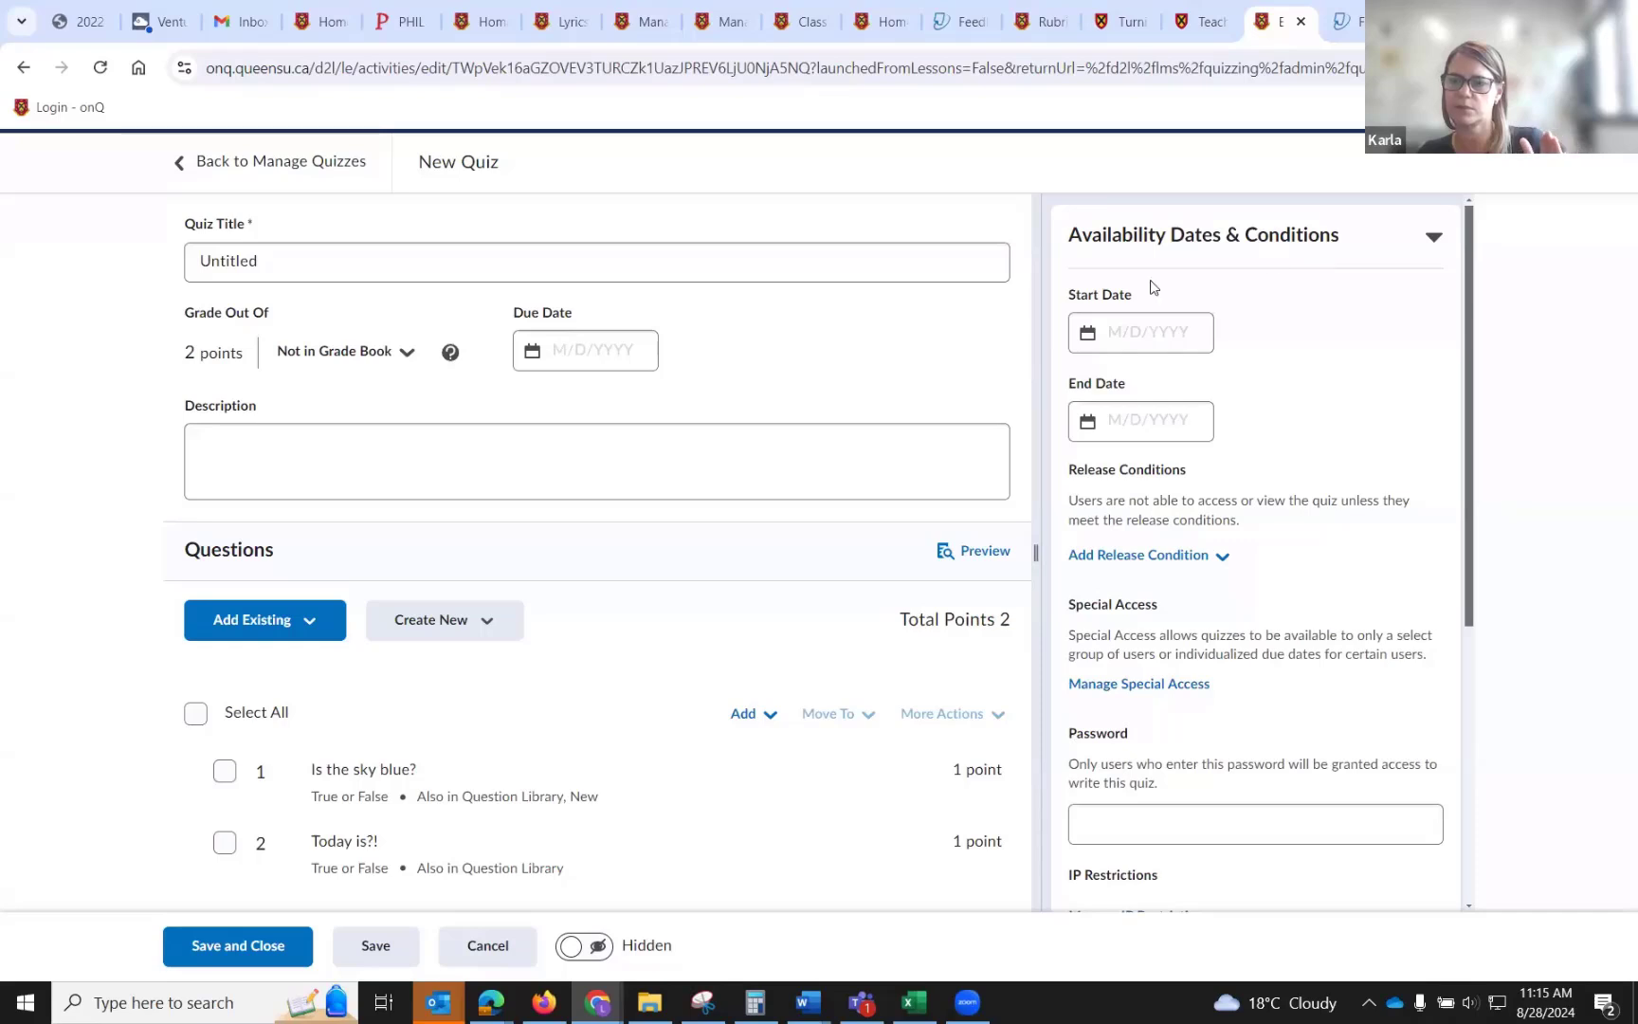
left_click(1160, 332)
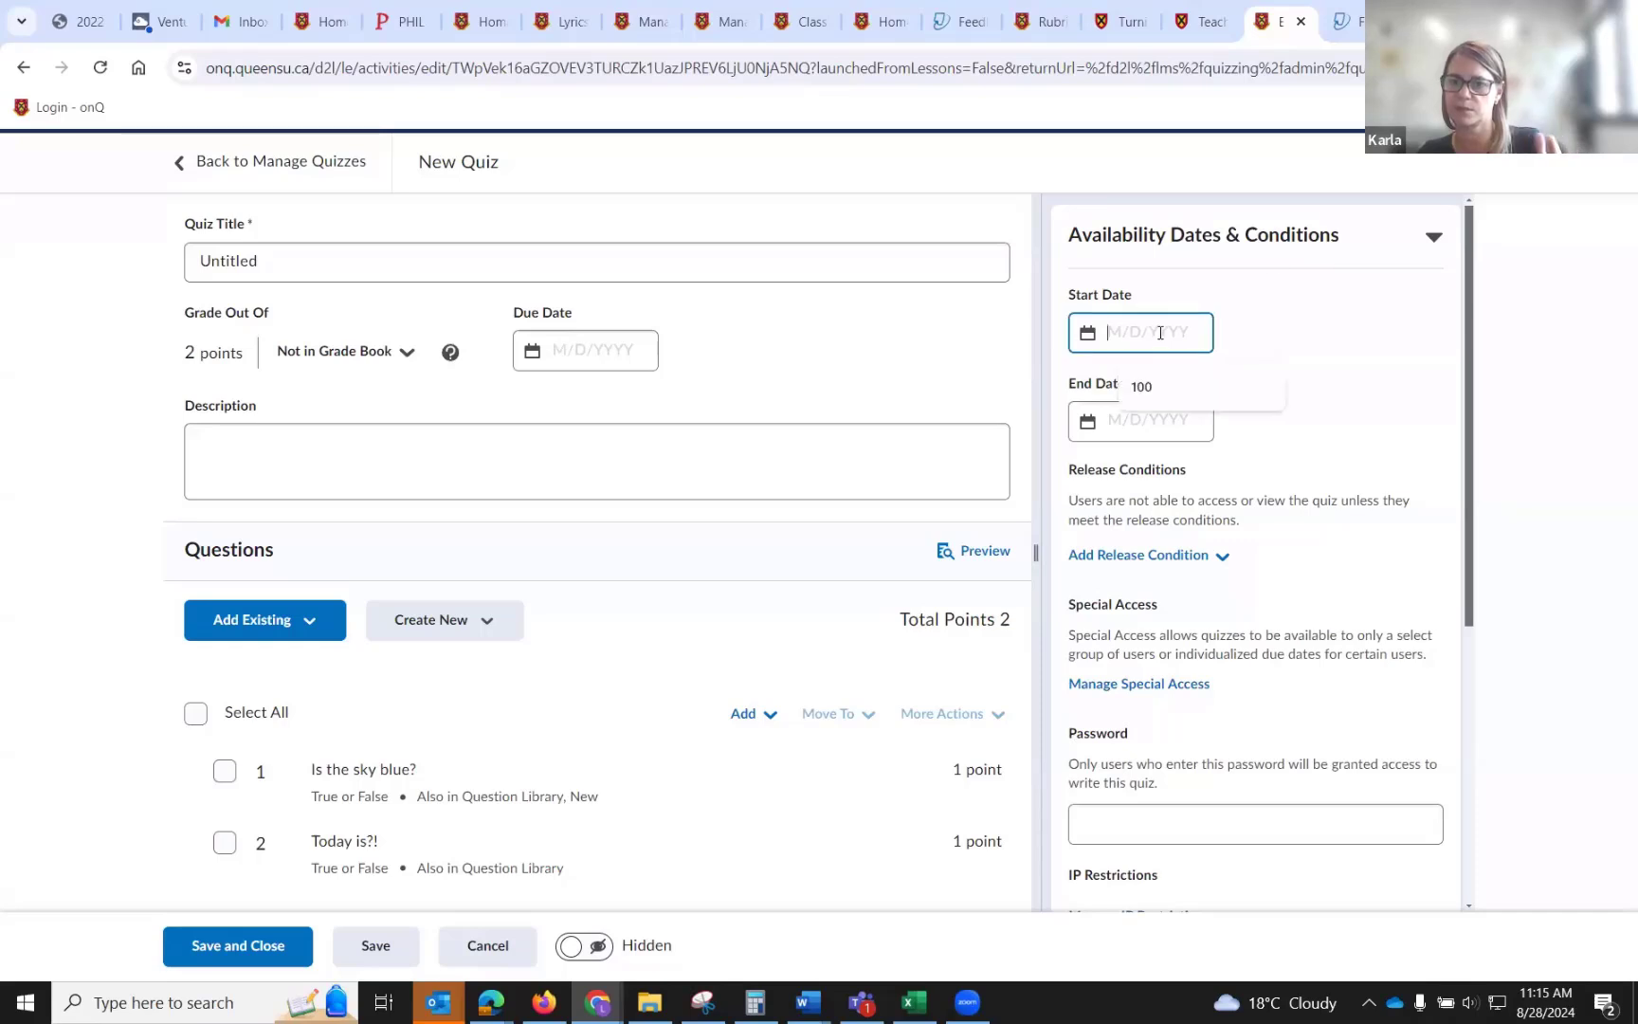
left_click(1331, 327)
left_click(1143, 417)
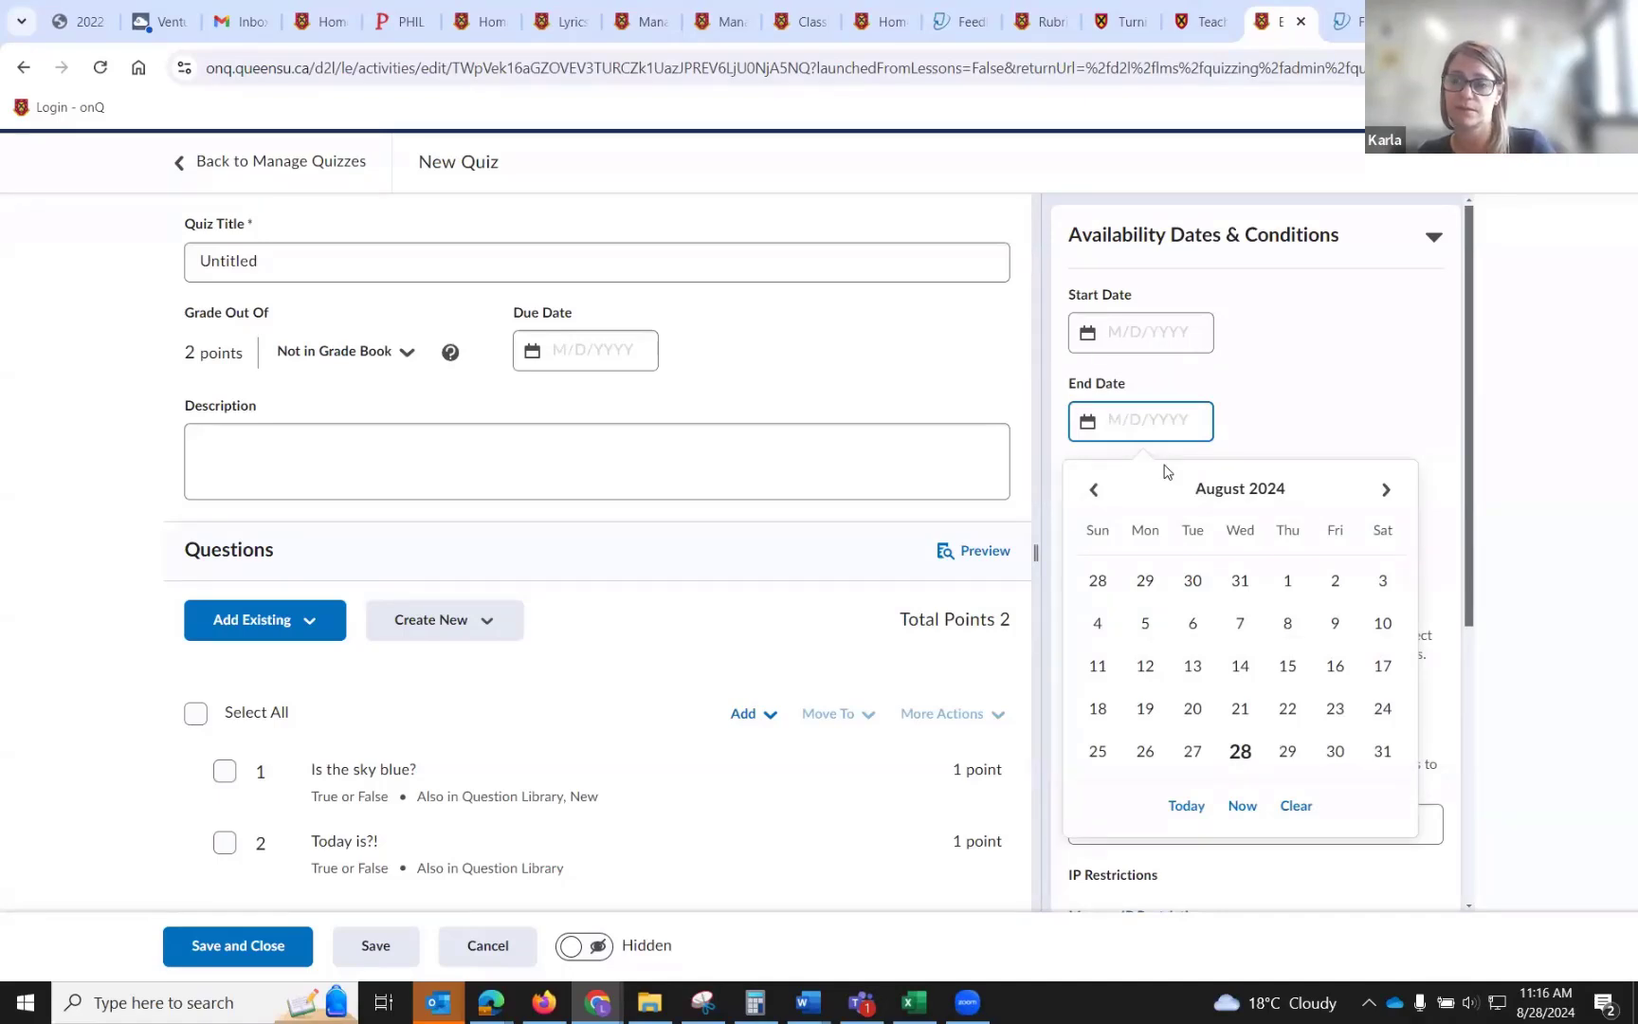
left_click(1368, 351)
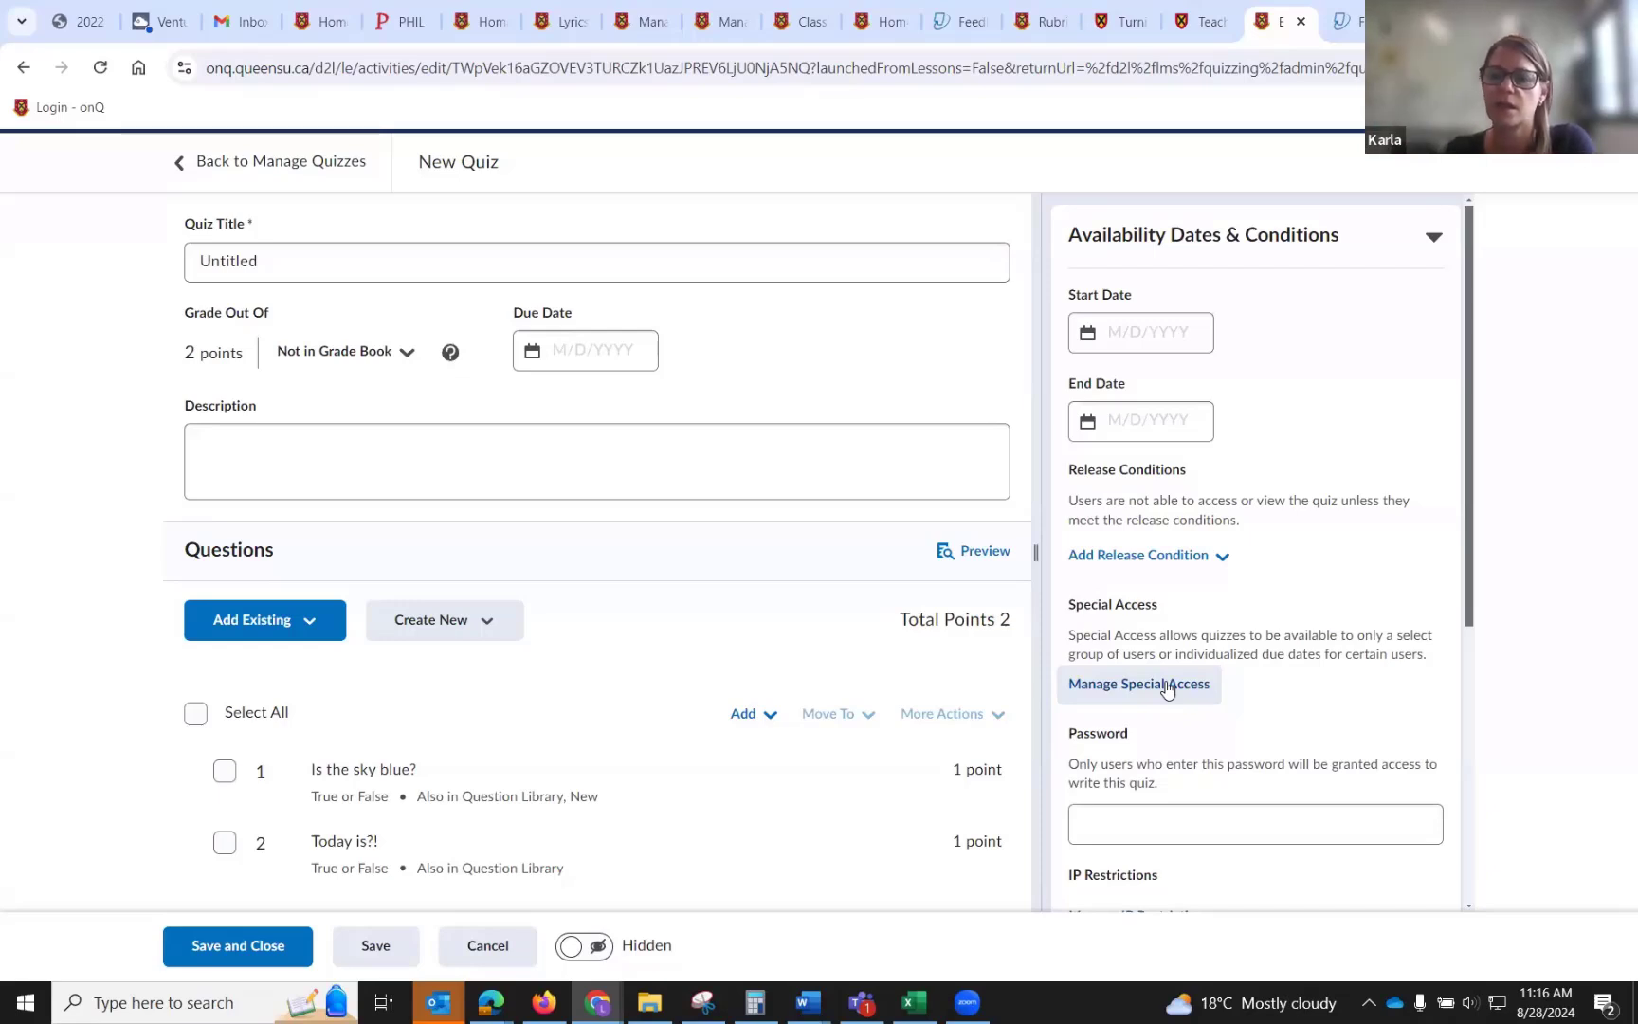
left_click(1167, 686)
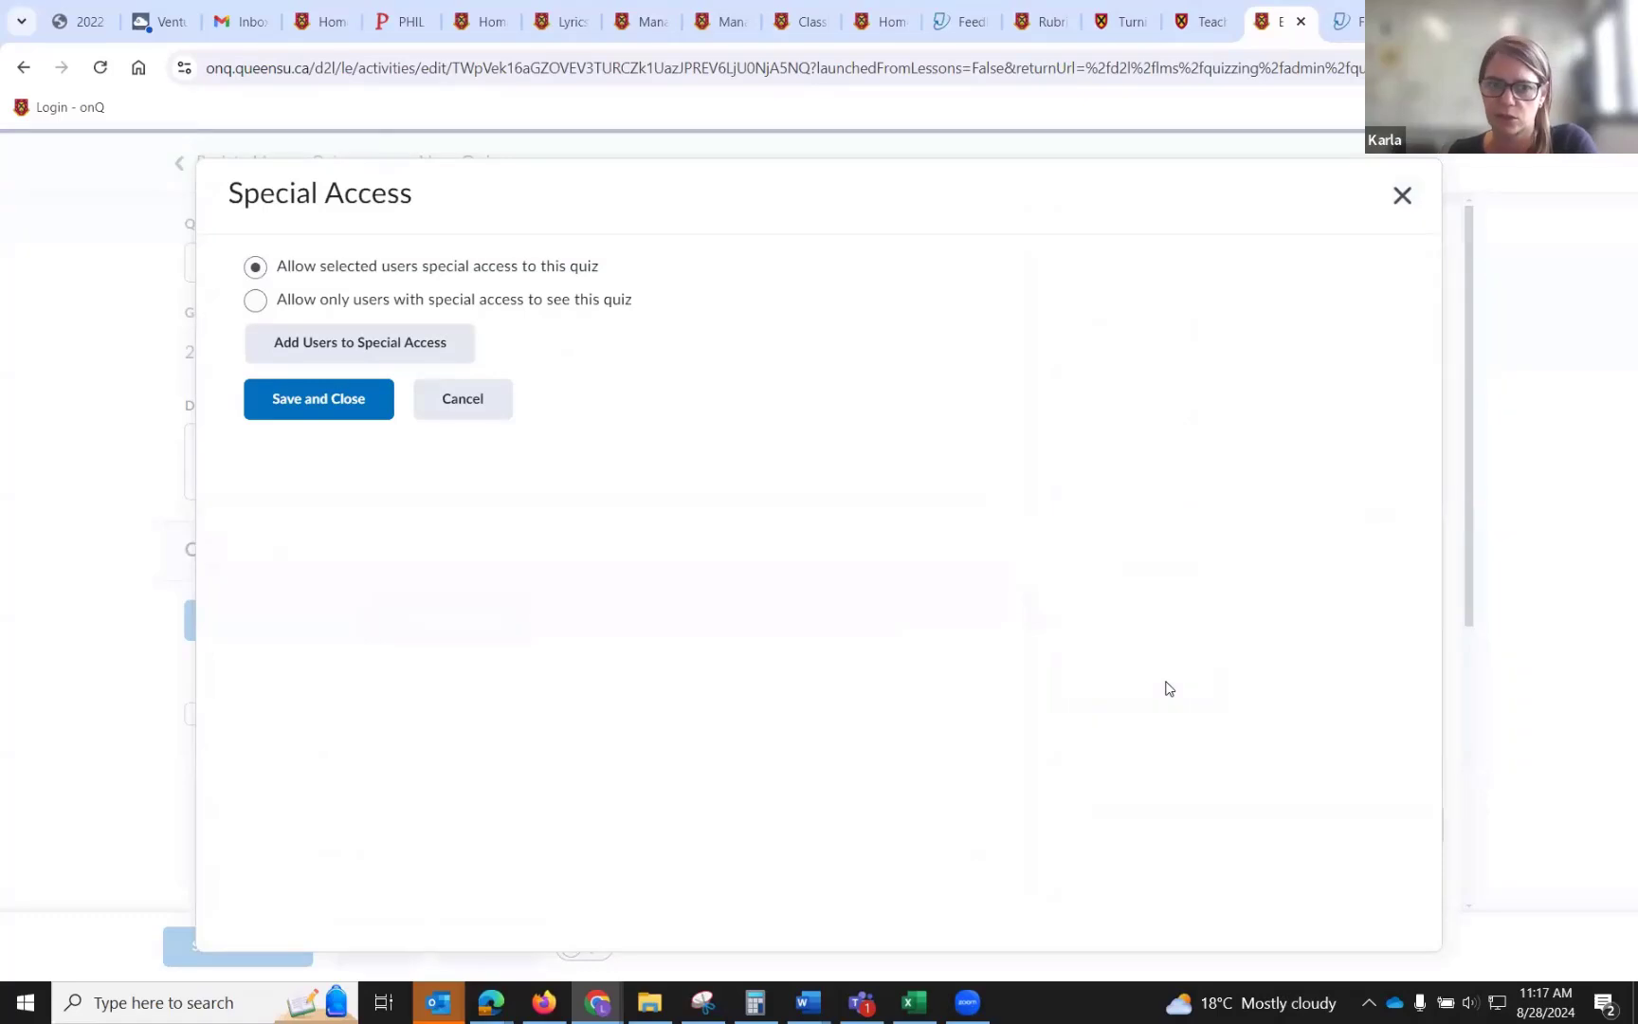
left_click(1404, 194)
scroll(1133, 698, "down", 2)
scroll(1133, 698, "down", 1)
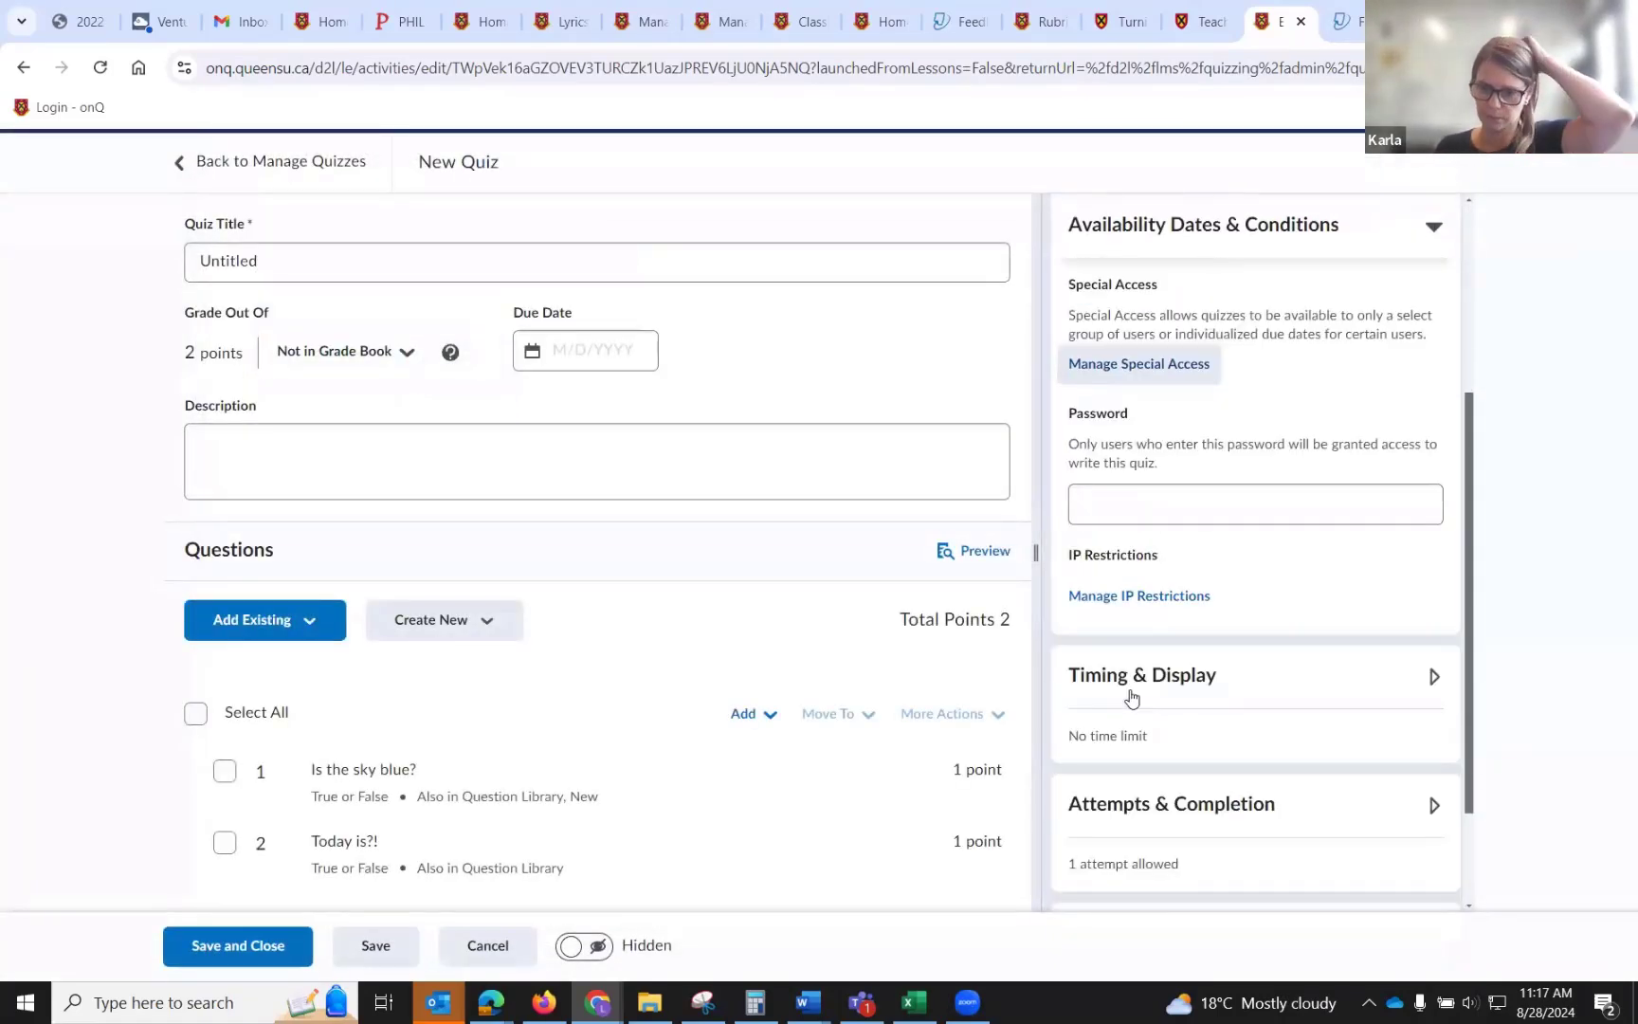
Enable a 120-minute time limit and shuffle questions and sections within the quiz.
left_click(1432, 676)
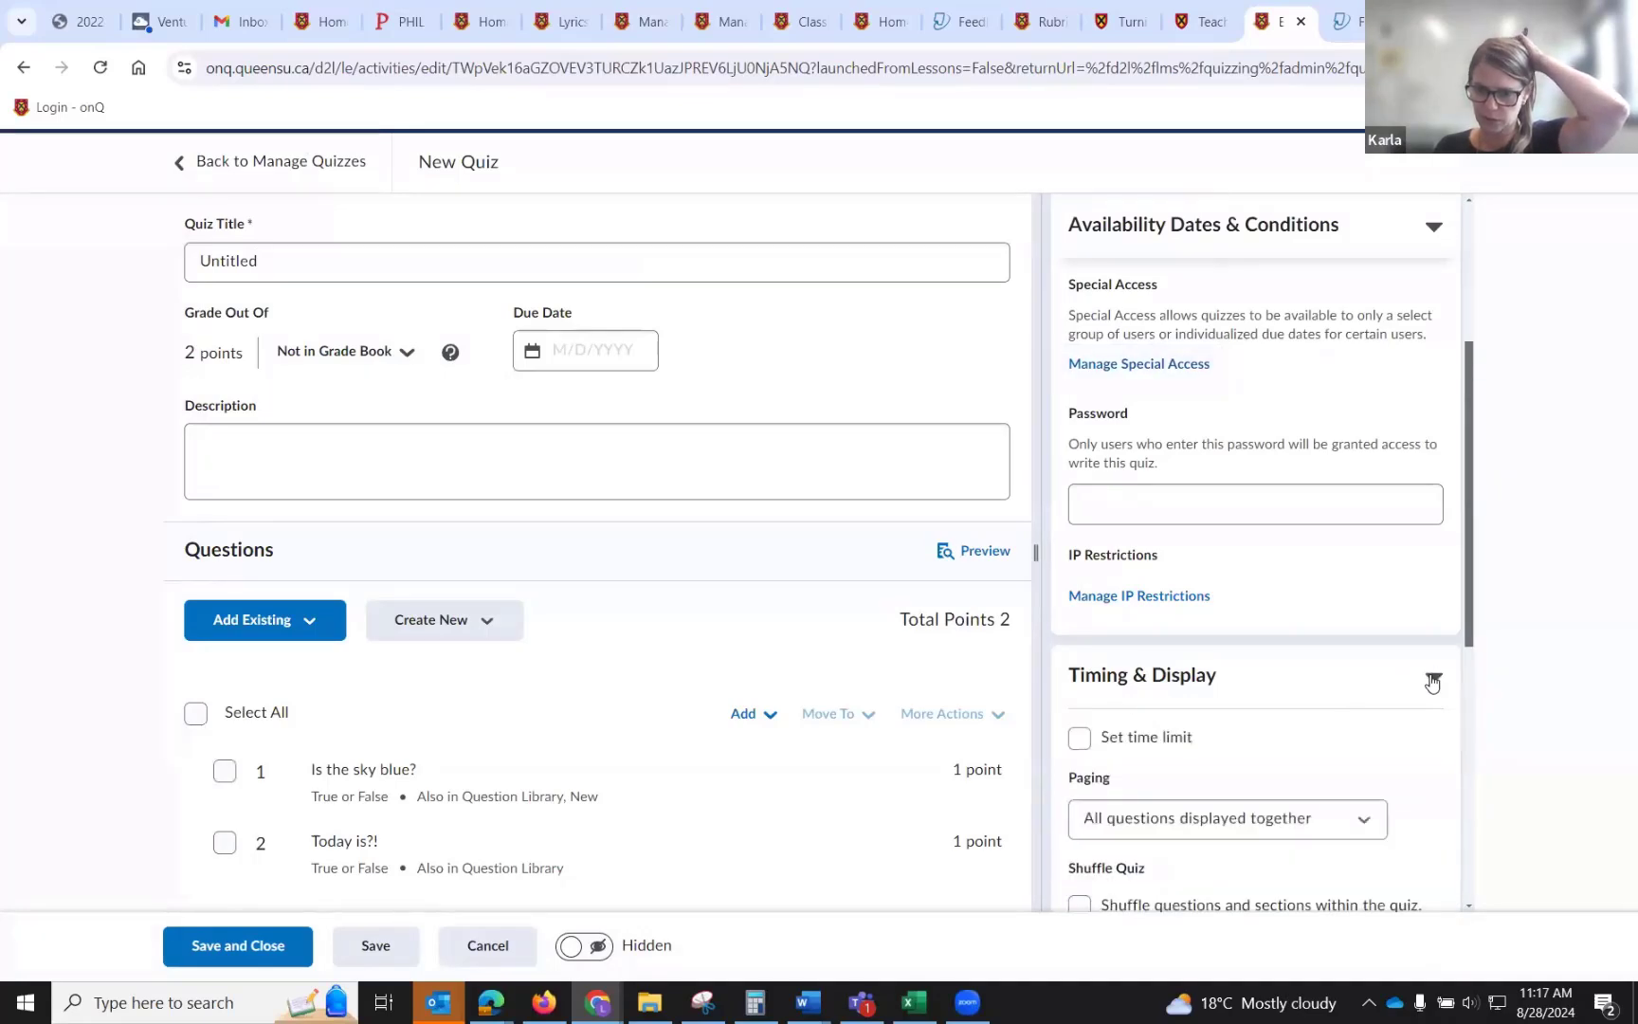
scroll(1431, 683, "down", 2)
left_click(1080, 525)
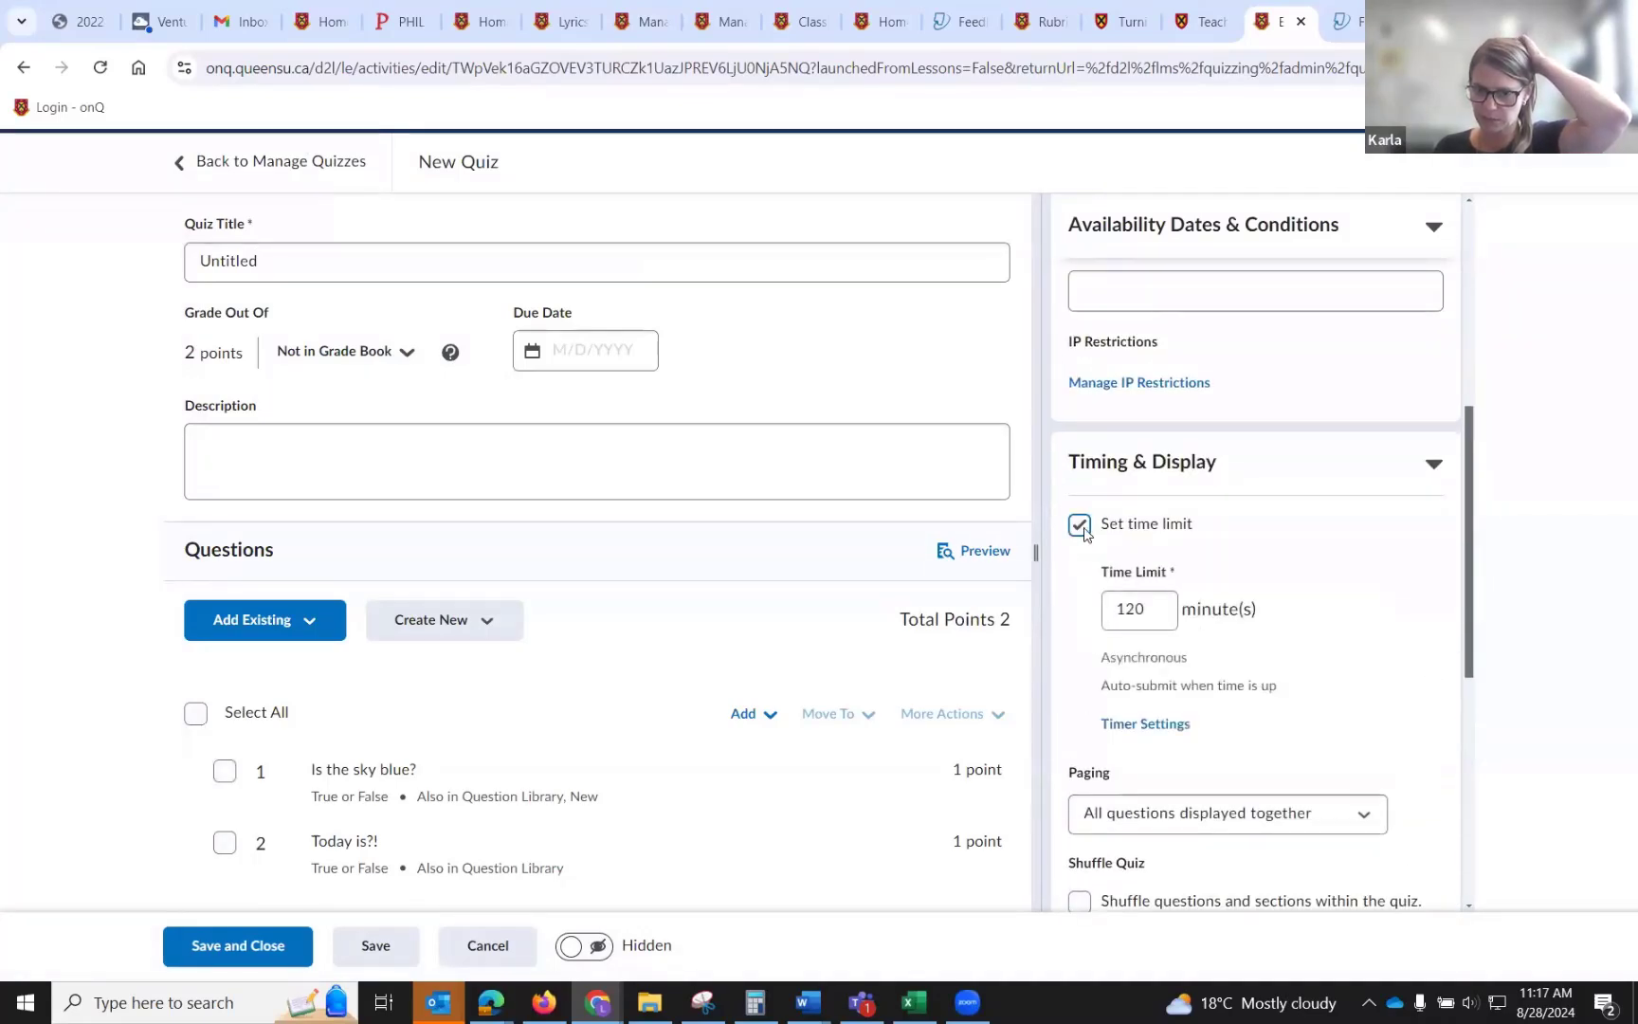
left_click(1141, 605)
scroll(1146, 606, "down", 2)
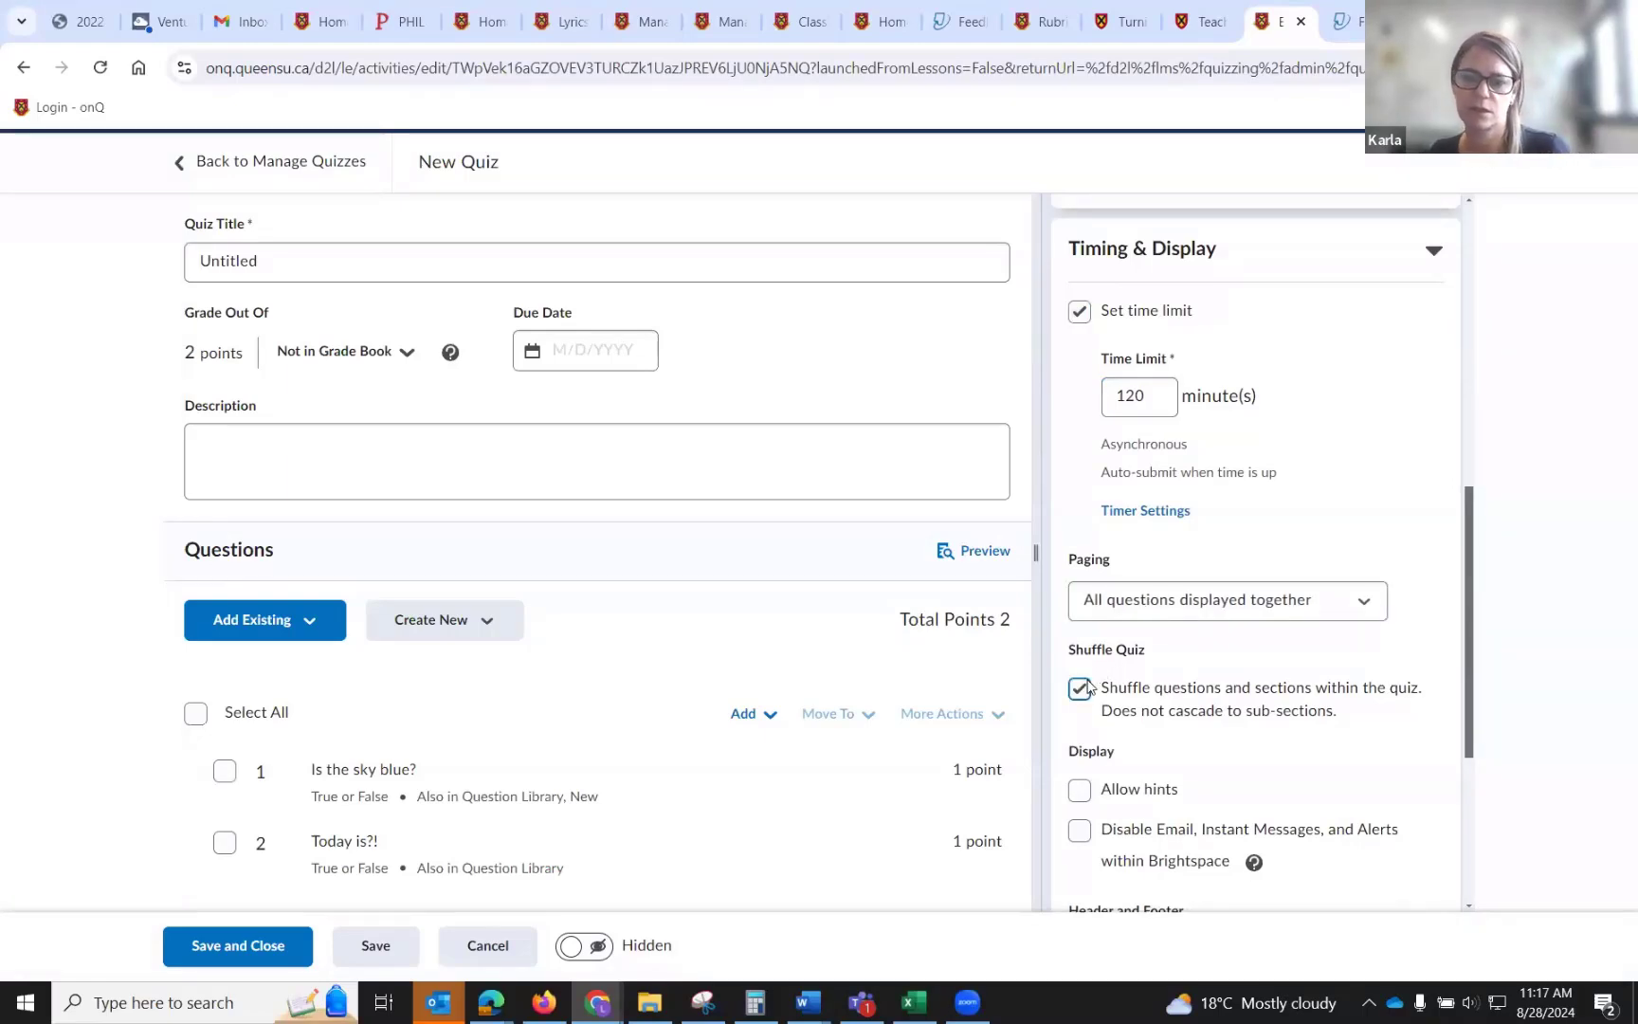
scroll(1085, 687, "down", 3)
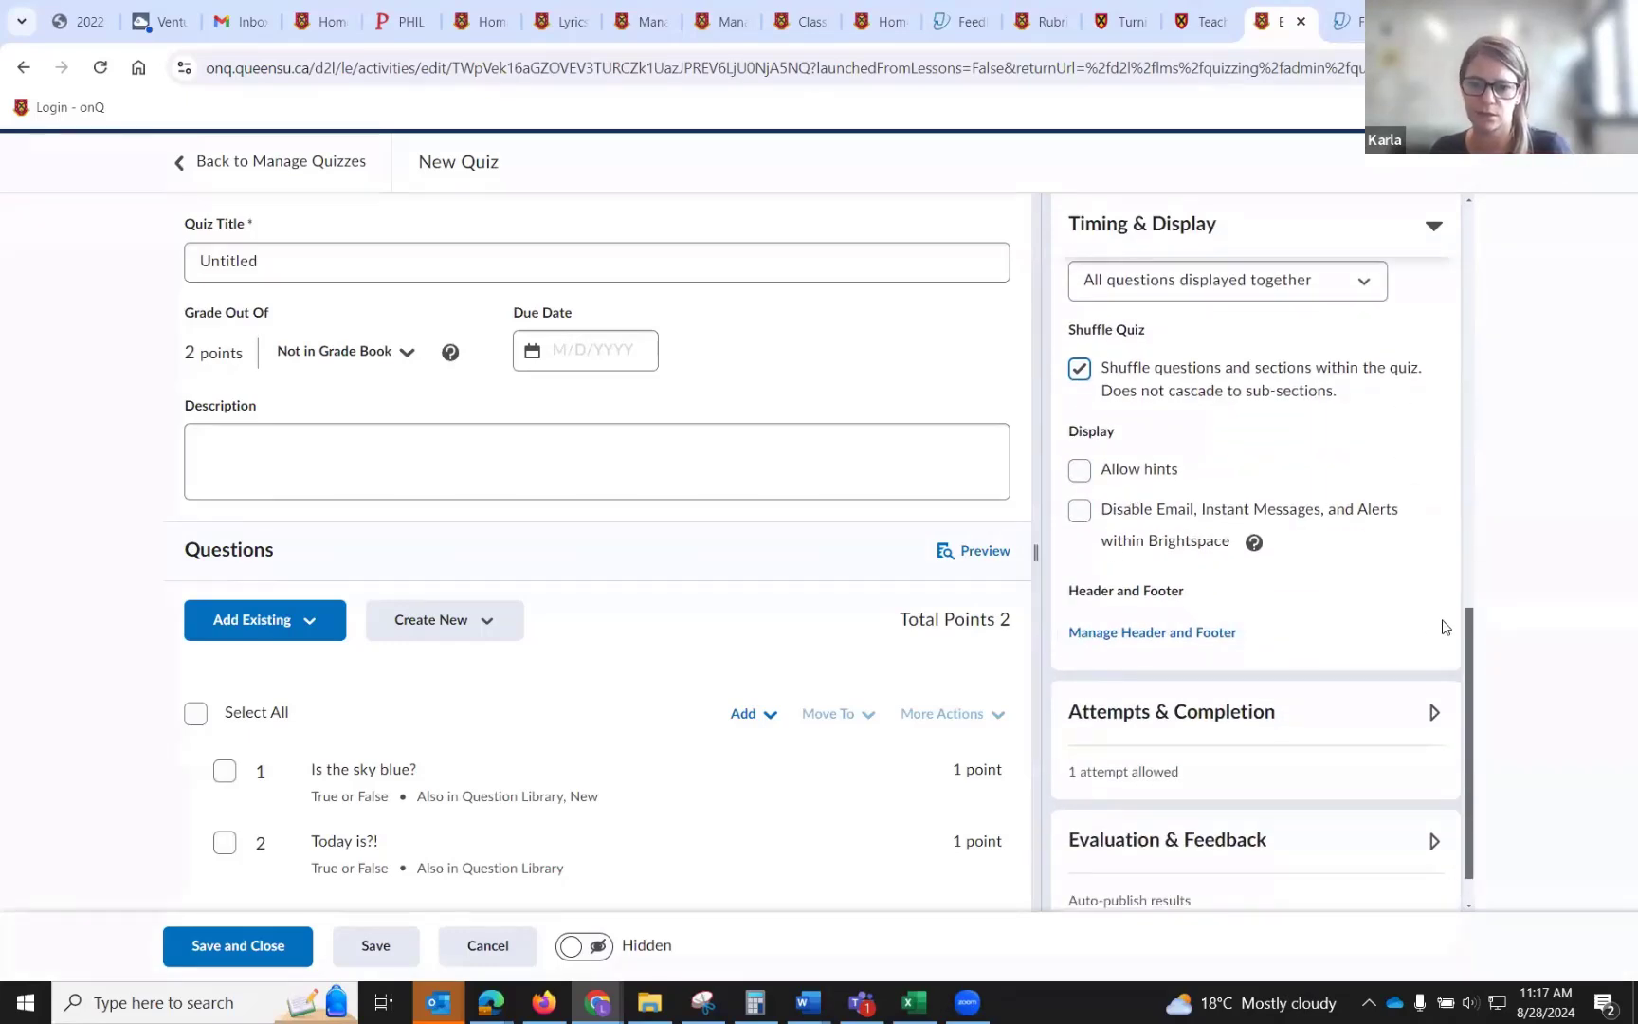
Open the quiz's attempts settings and close them without changes.
left_click(1431, 713)
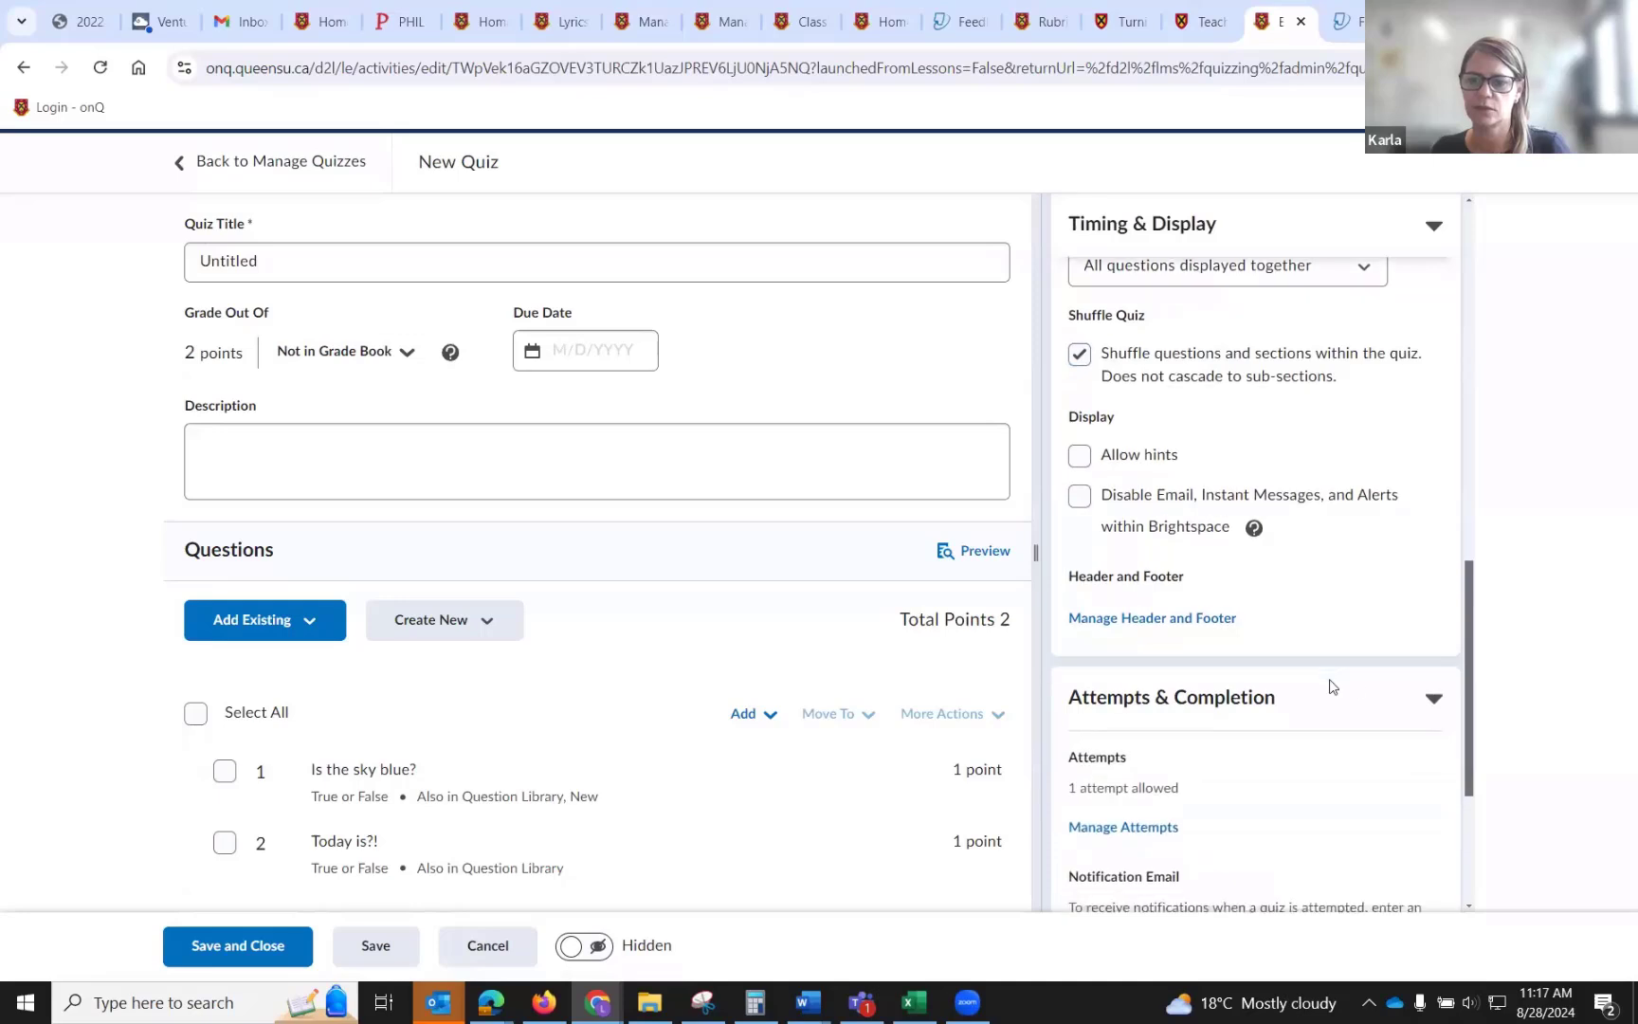
scroll(1327, 683, "down", 3)
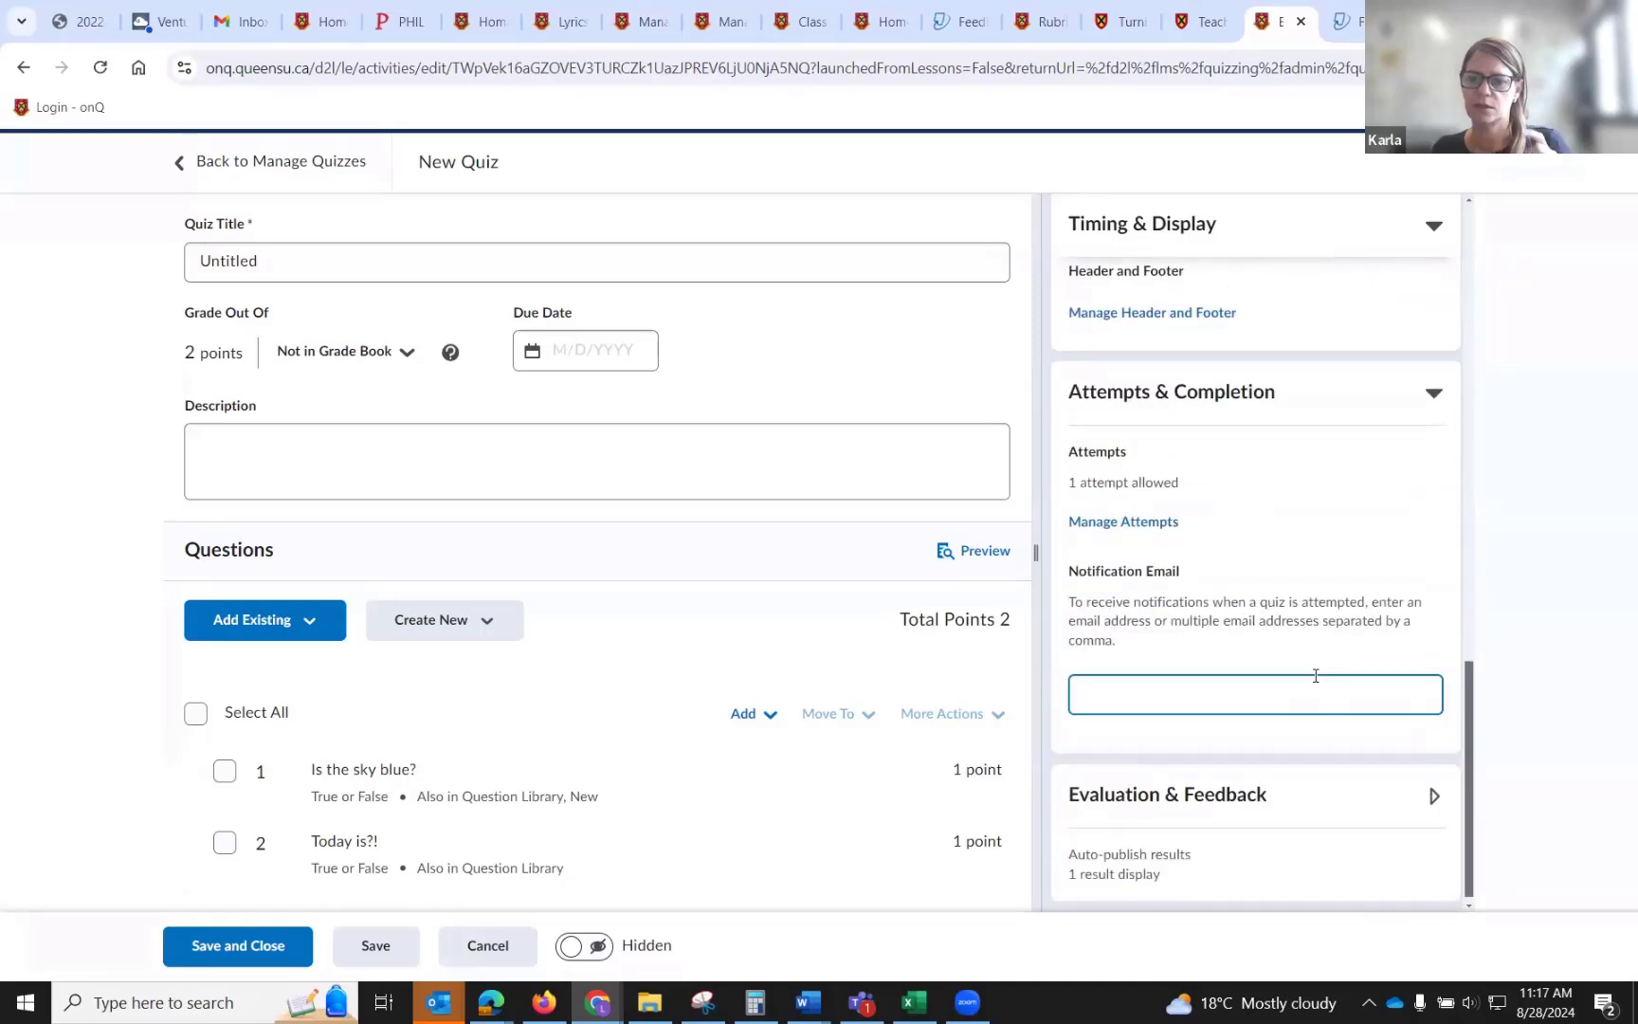
left_click(1122, 522)
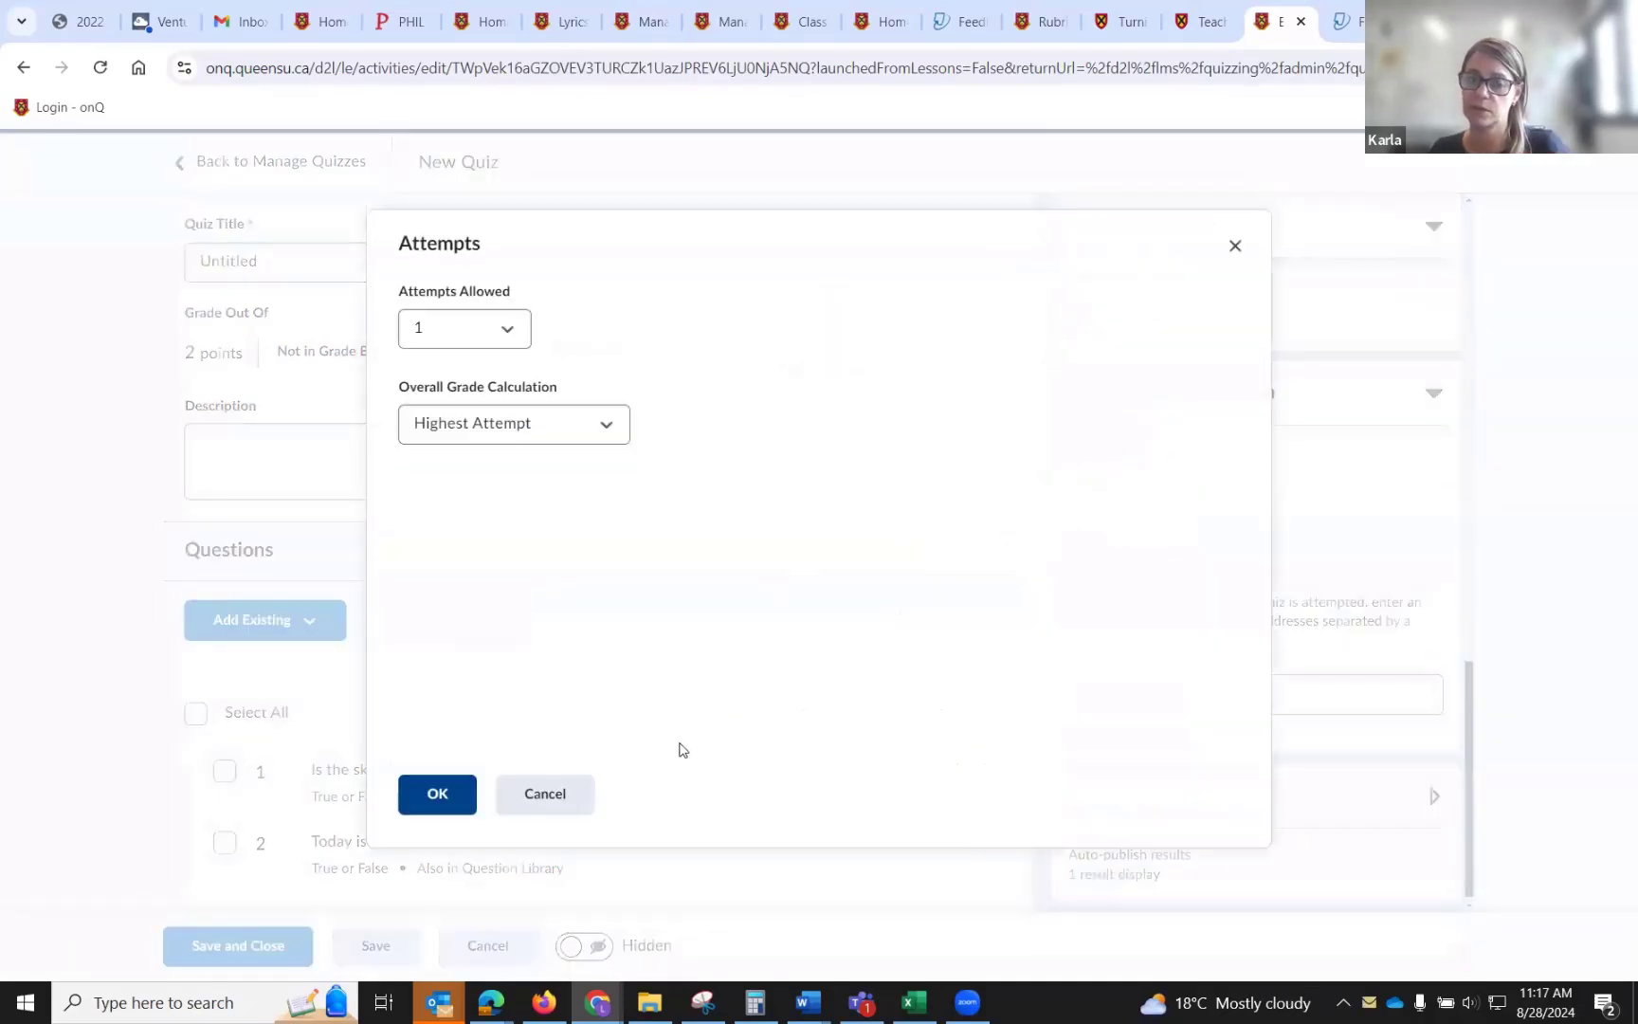
left_click(546, 797)
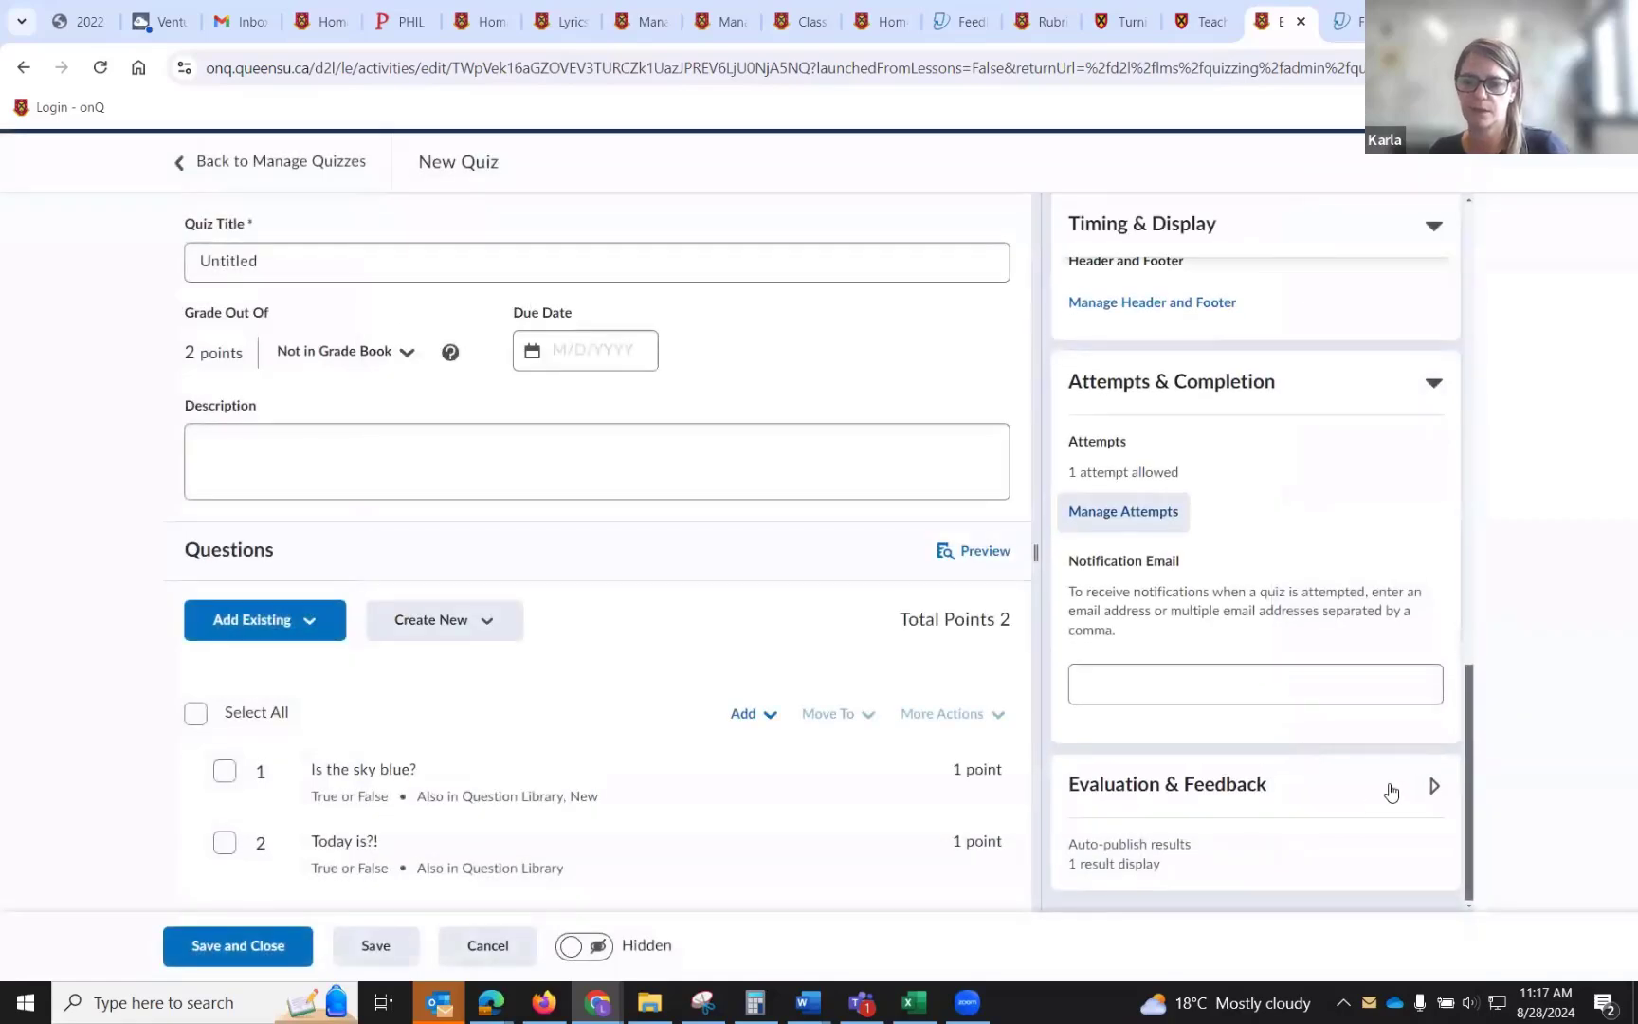
Turn off auto-publishing of attempt results, keep the attempt grade displayed with no questions, and save and close the quiz.
left_click(1431, 789)
scroll(1429, 790, "down", 2)
scroll(1429, 790, "down", 1)
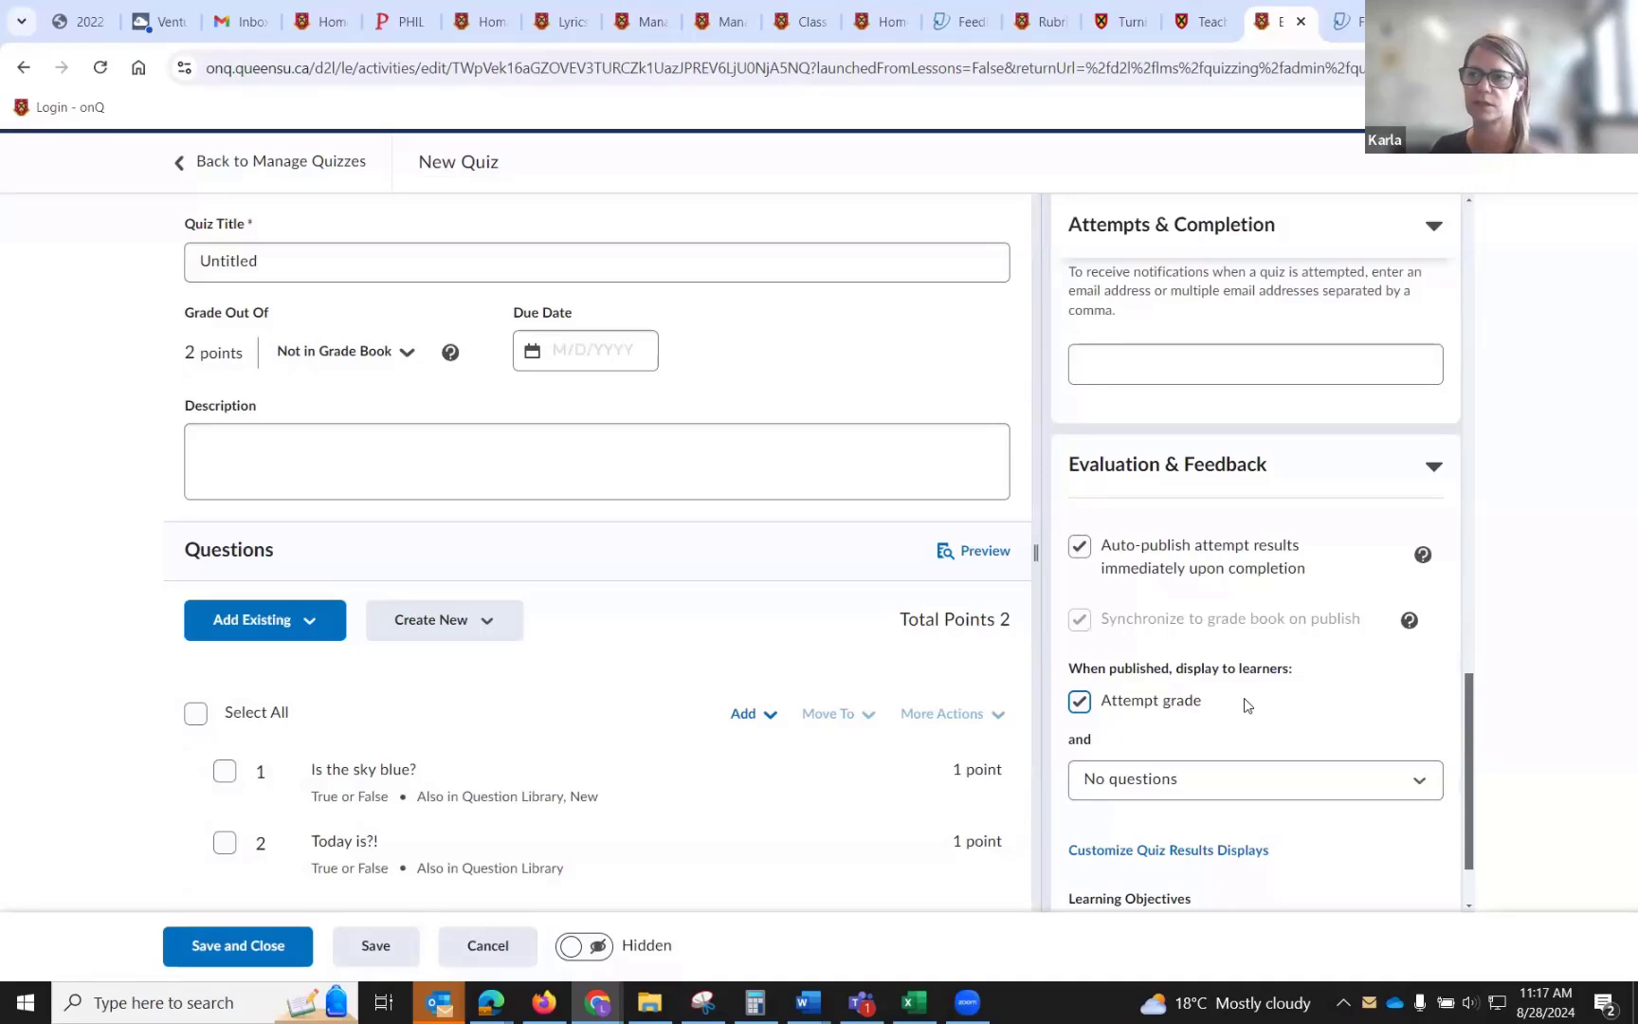
left_click(1080, 554)
left_click(1080, 702)
scroll(1119, 691, "down", 1)
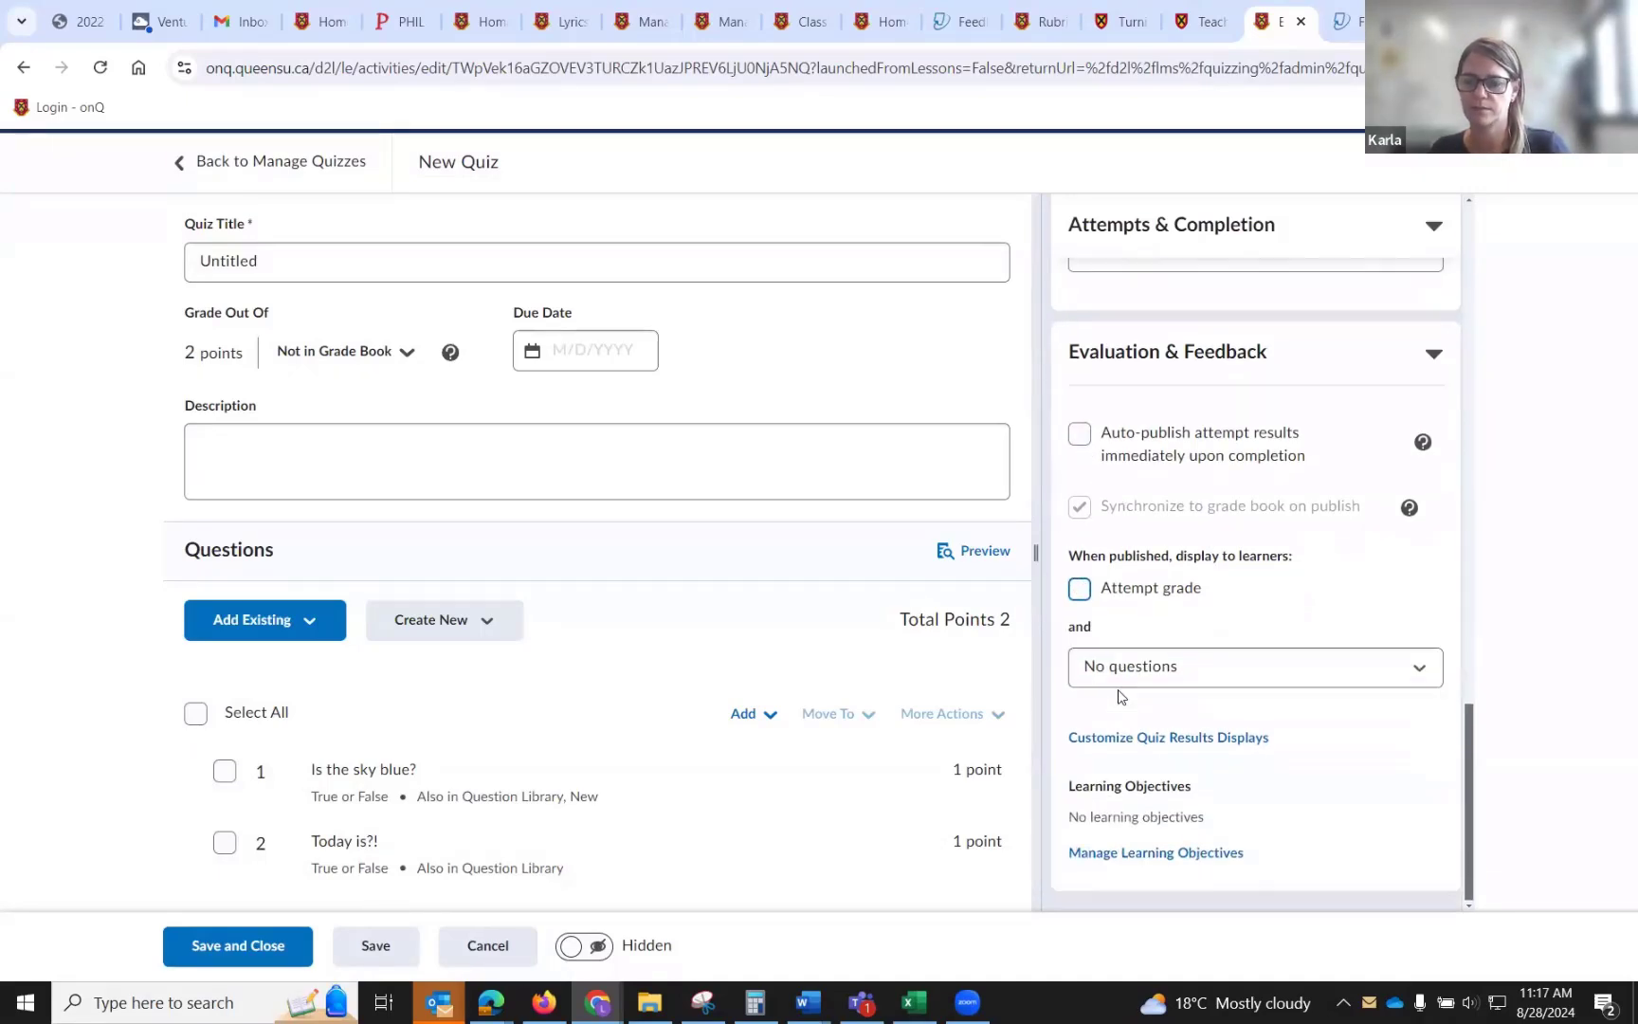
left_click(1145, 675)
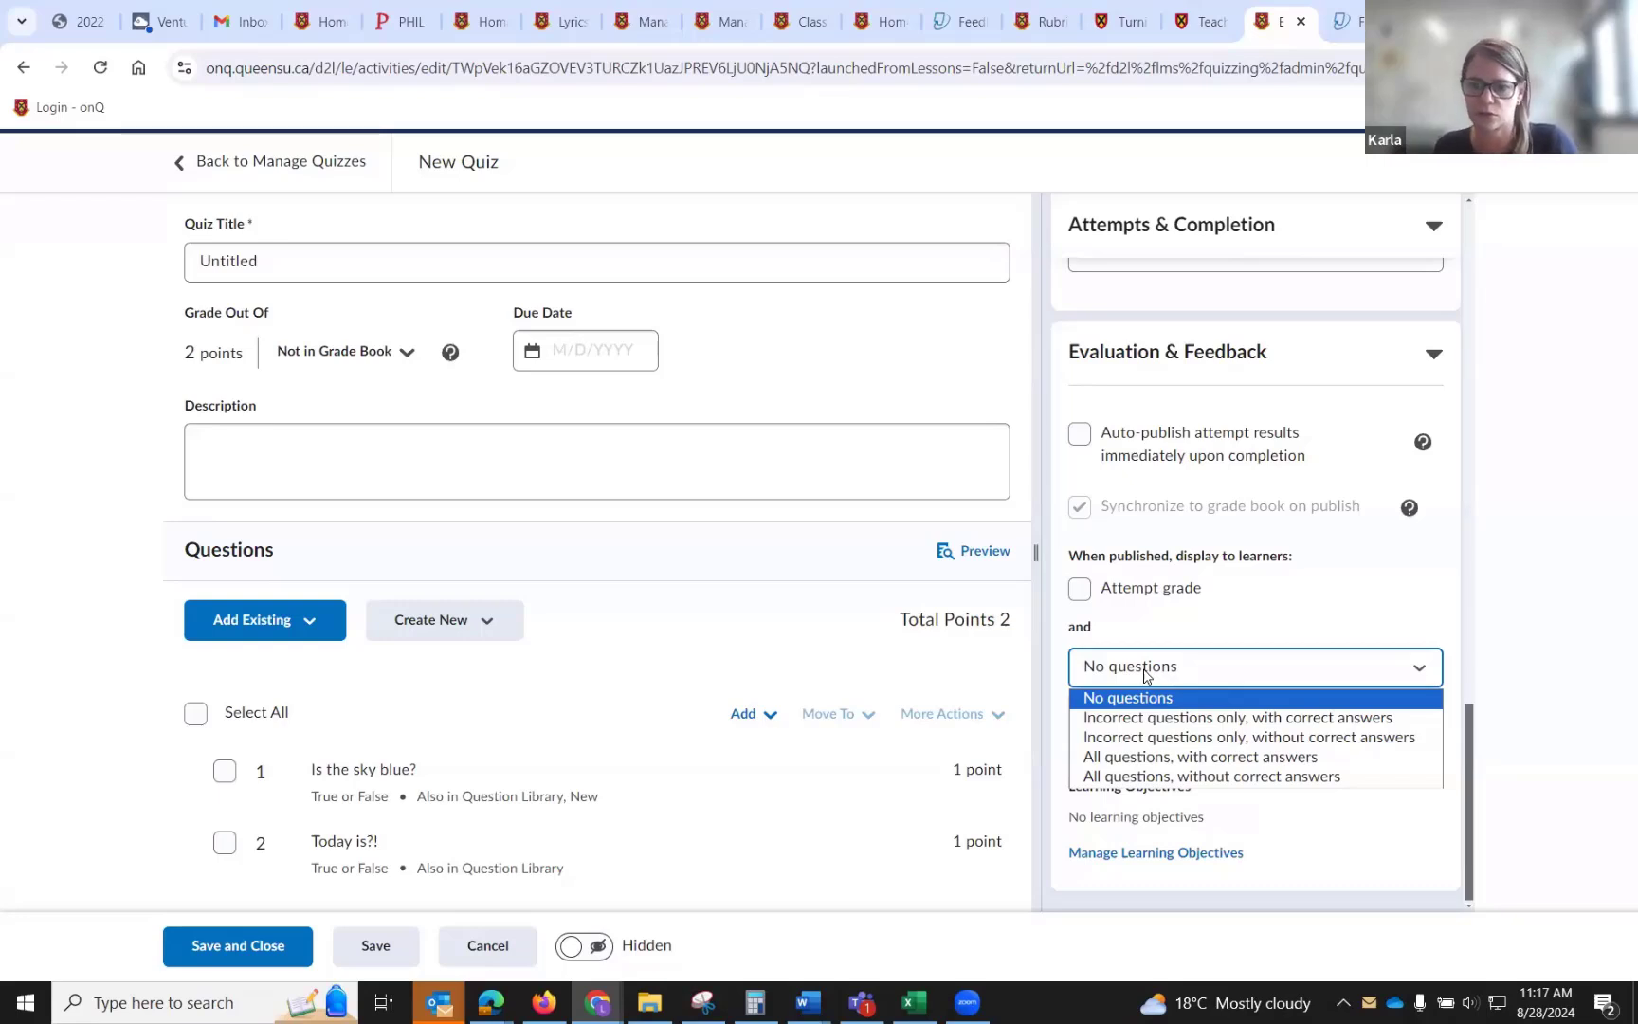
left_click(1337, 597)
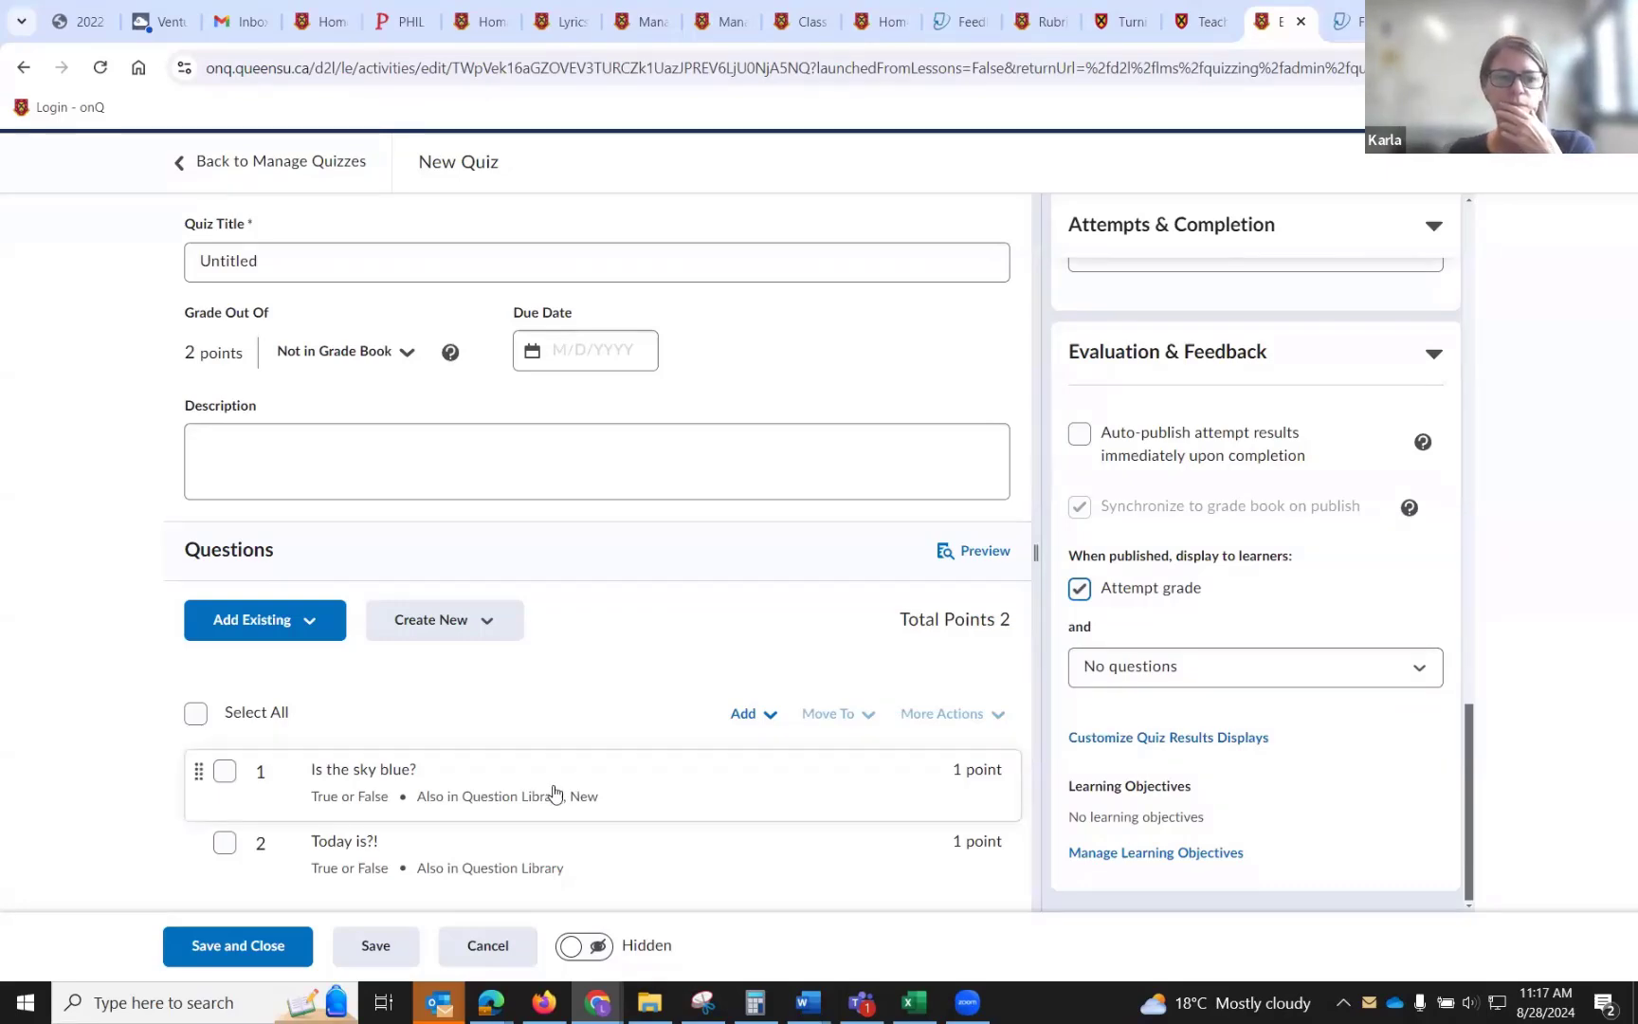
left_click(192, 948)
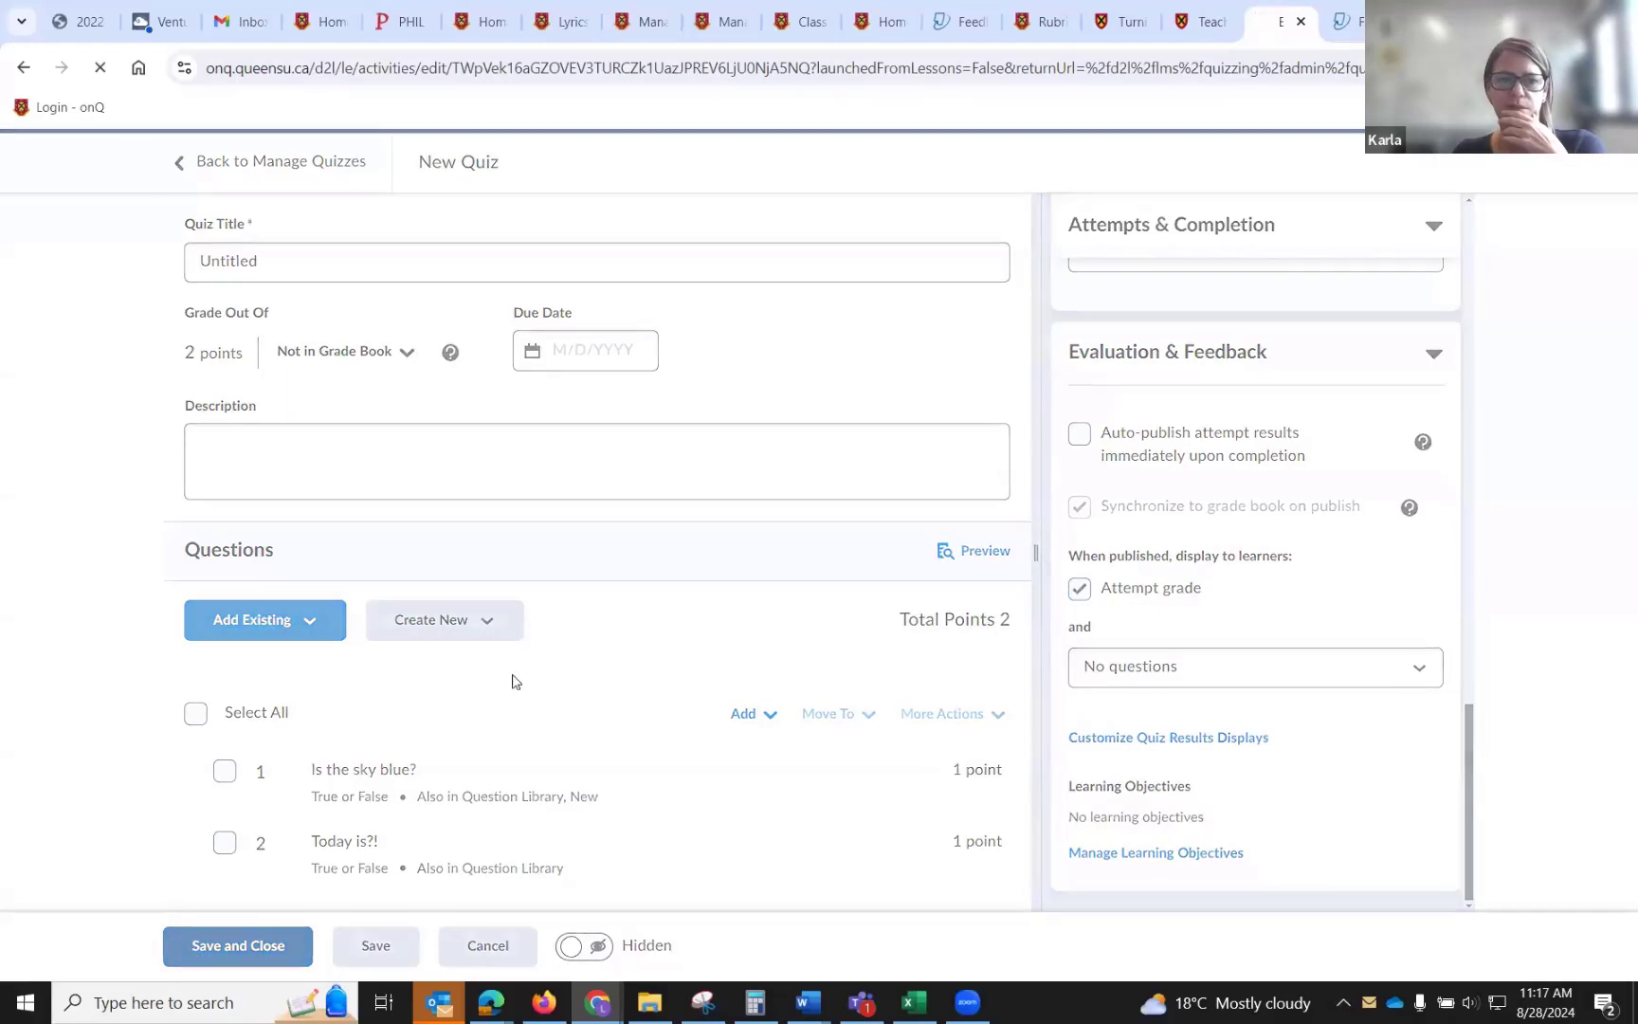
Open grading for Quiz 1 and restrict the user search to all users.
scroll(635, 655, "down", 1)
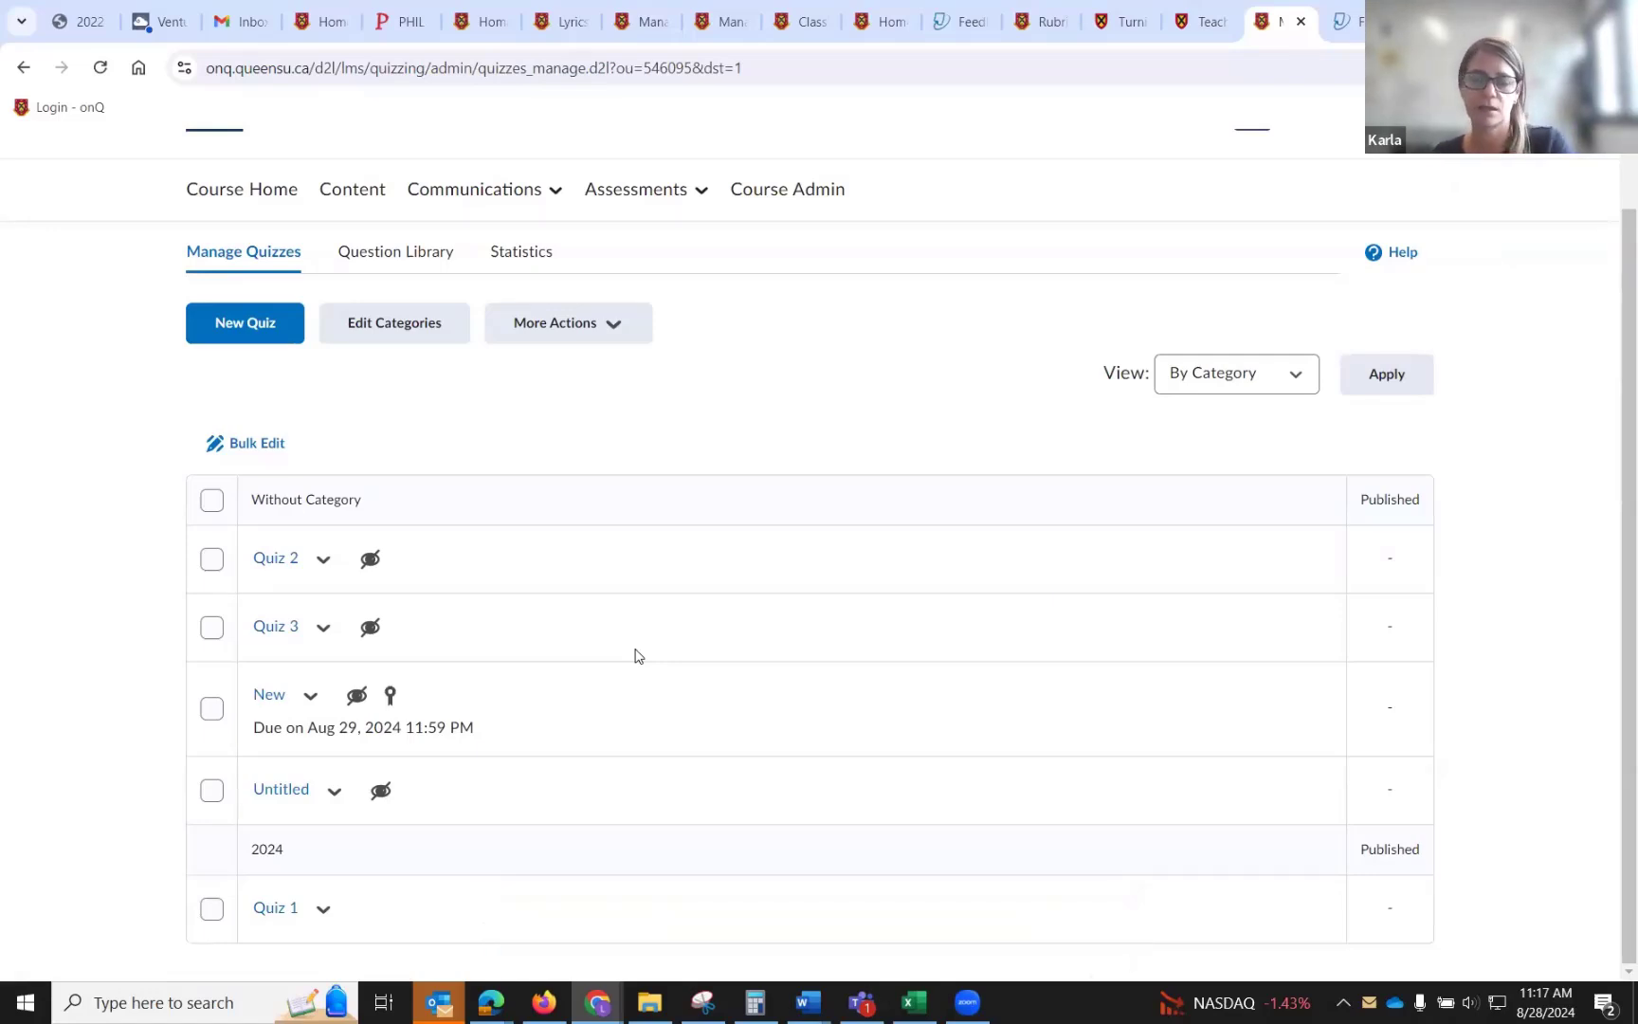
left_click(336, 907)
left_click(371, 654)
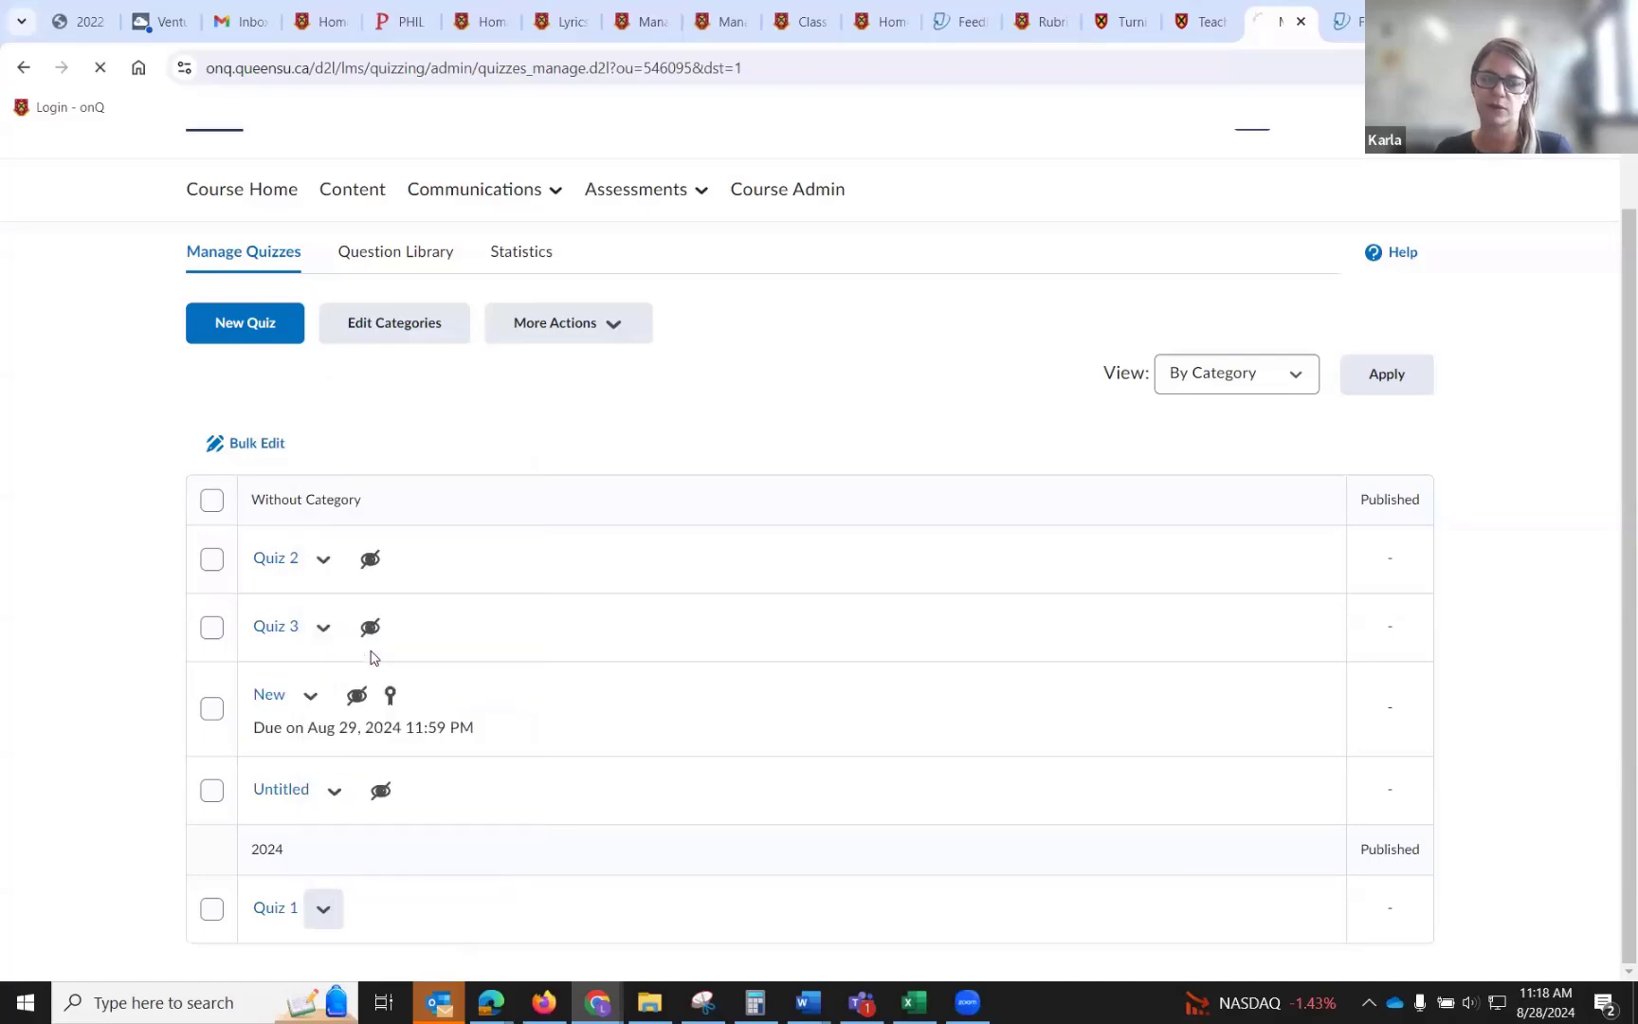
left_click(481, 634)
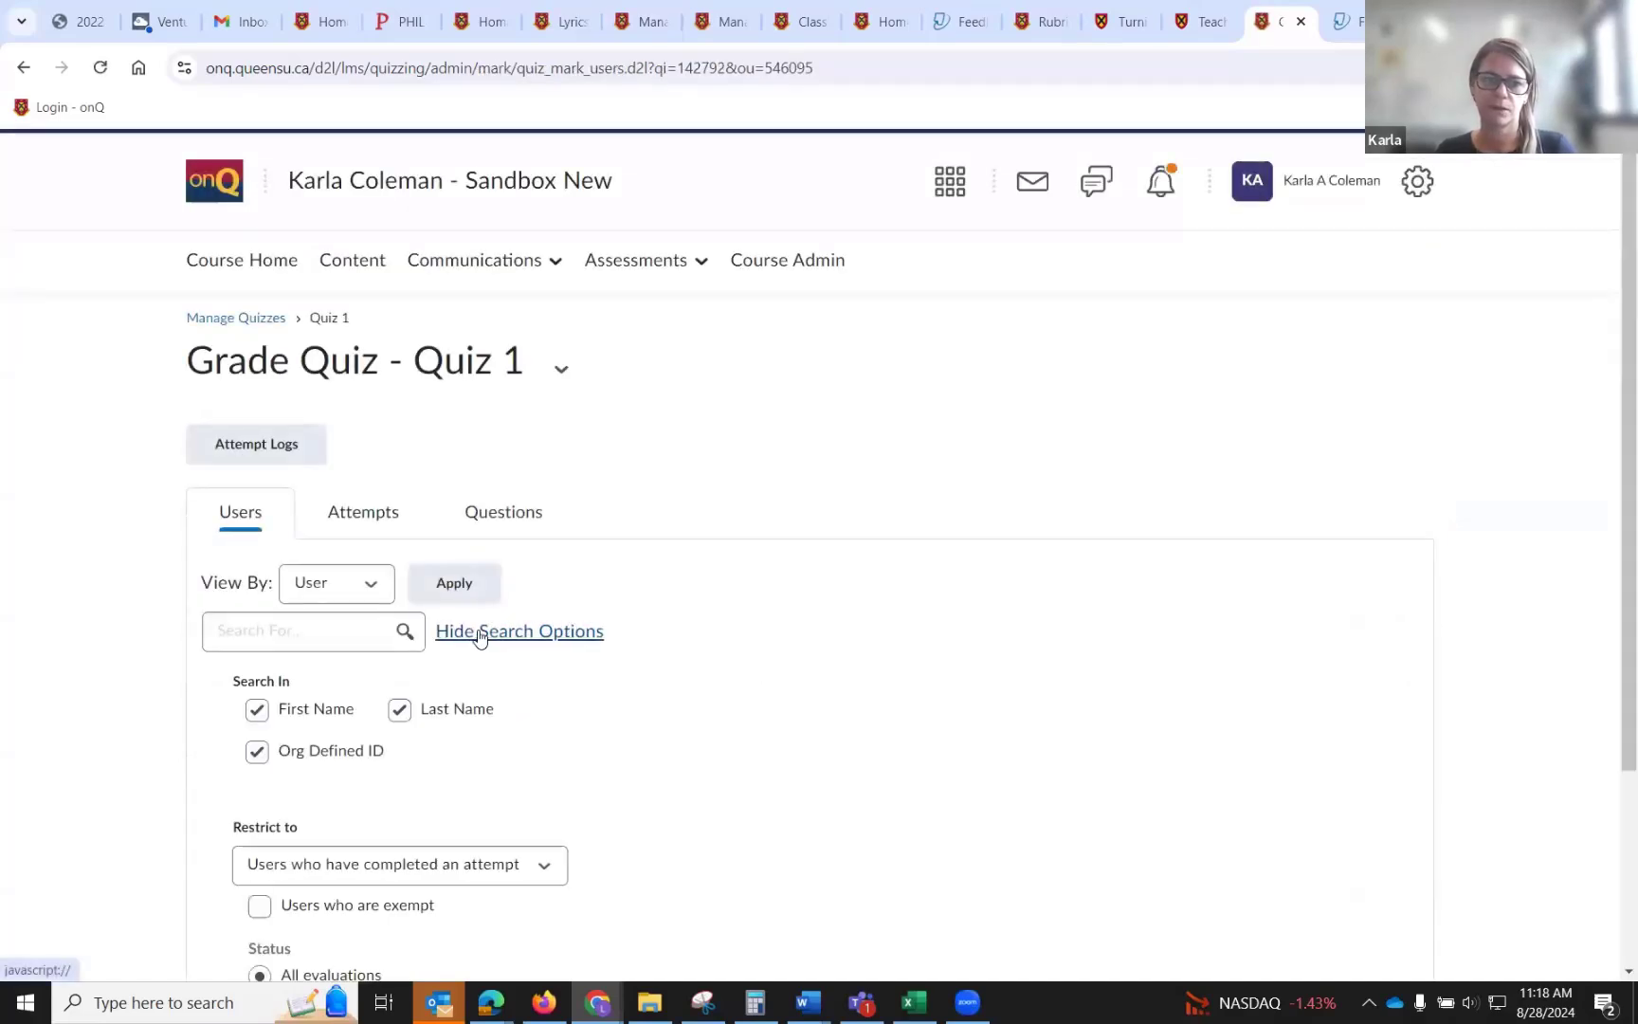
scroll(472, 640, "down", 3)
left_click(439, 650)
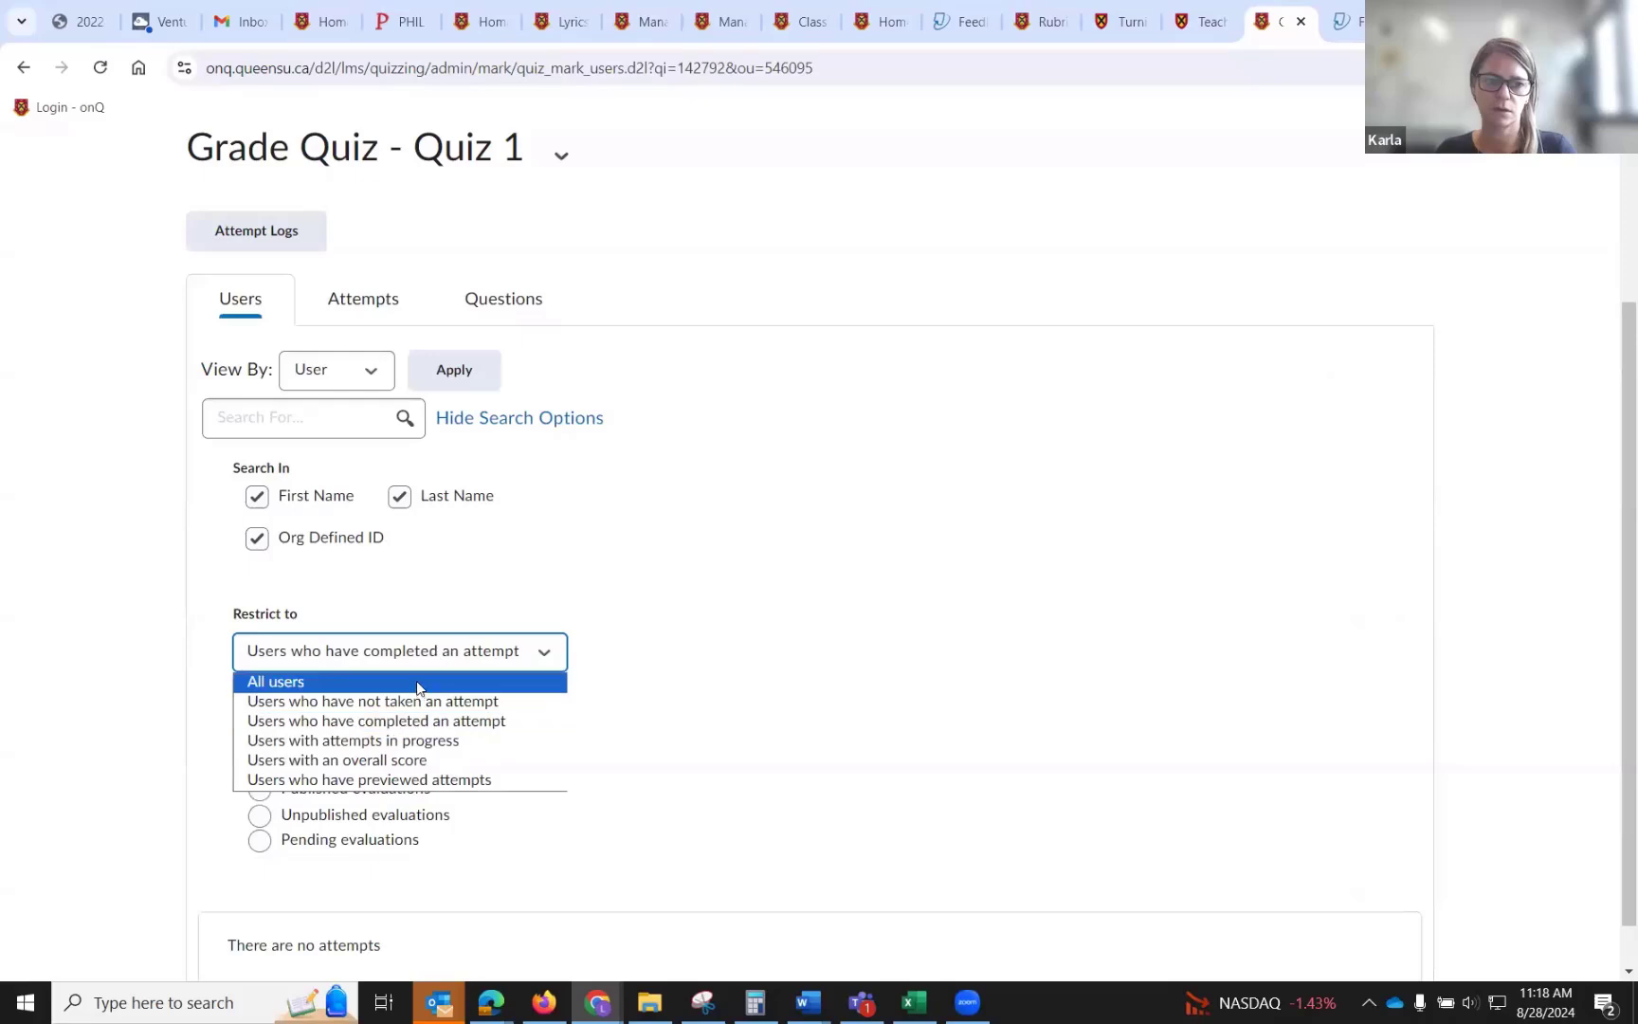
left_click(417, 681)
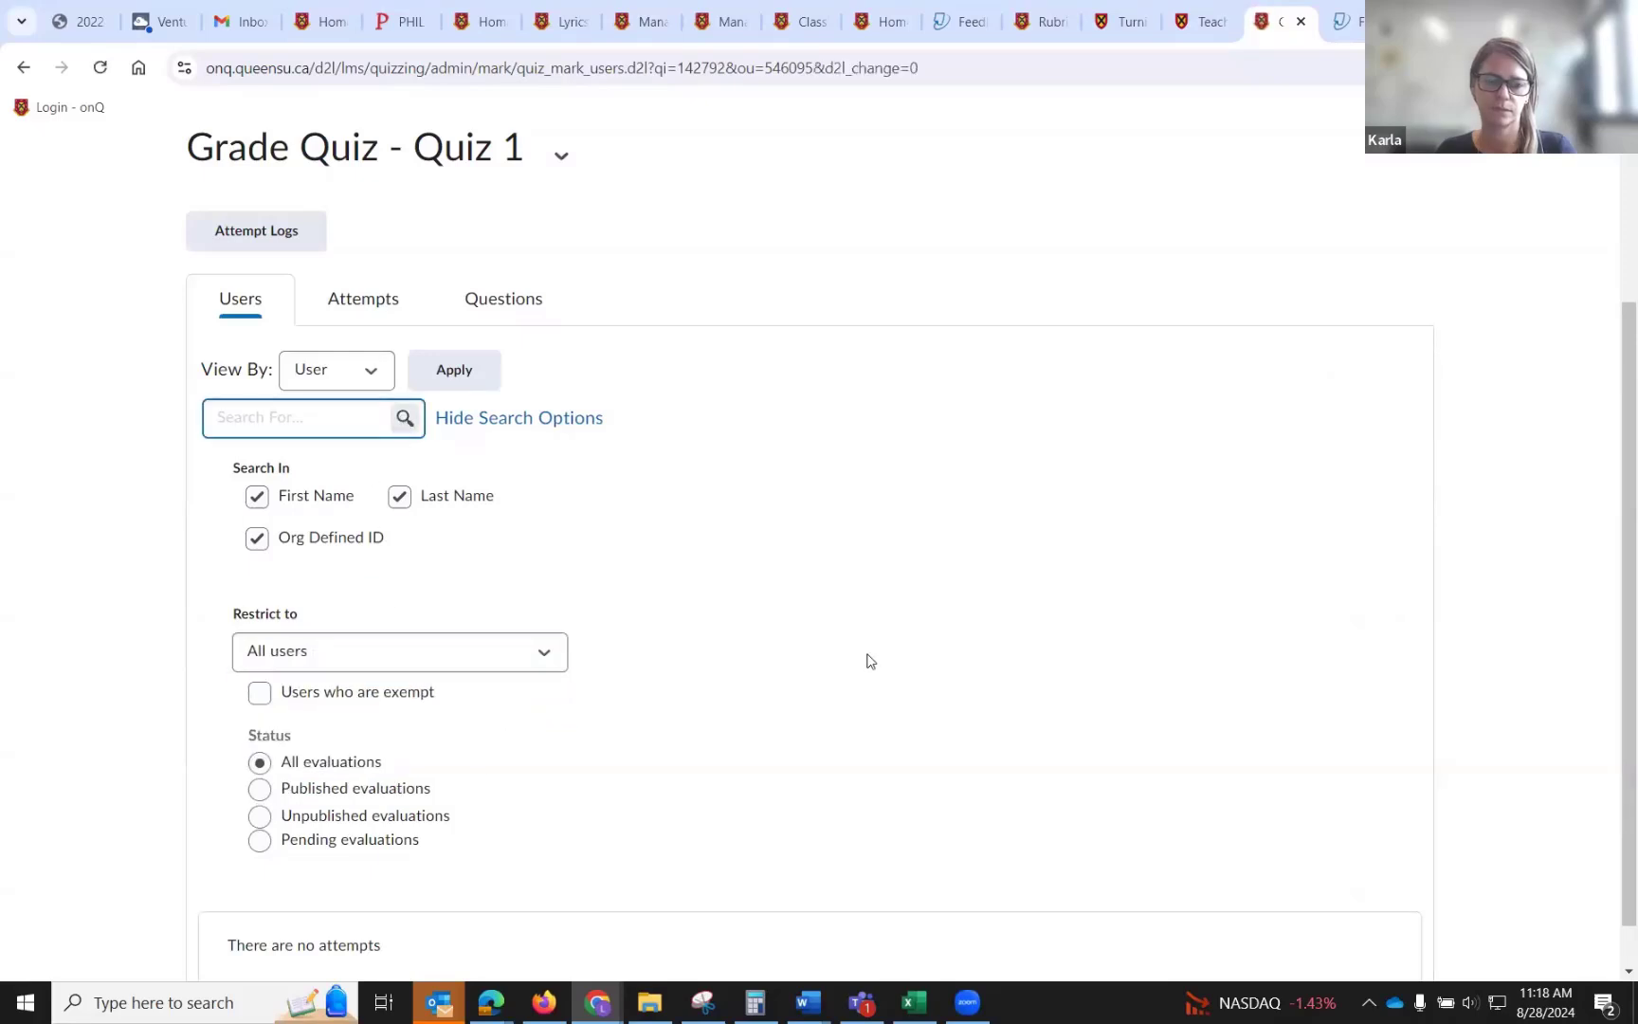
scroll(871, 660, "down", 8)
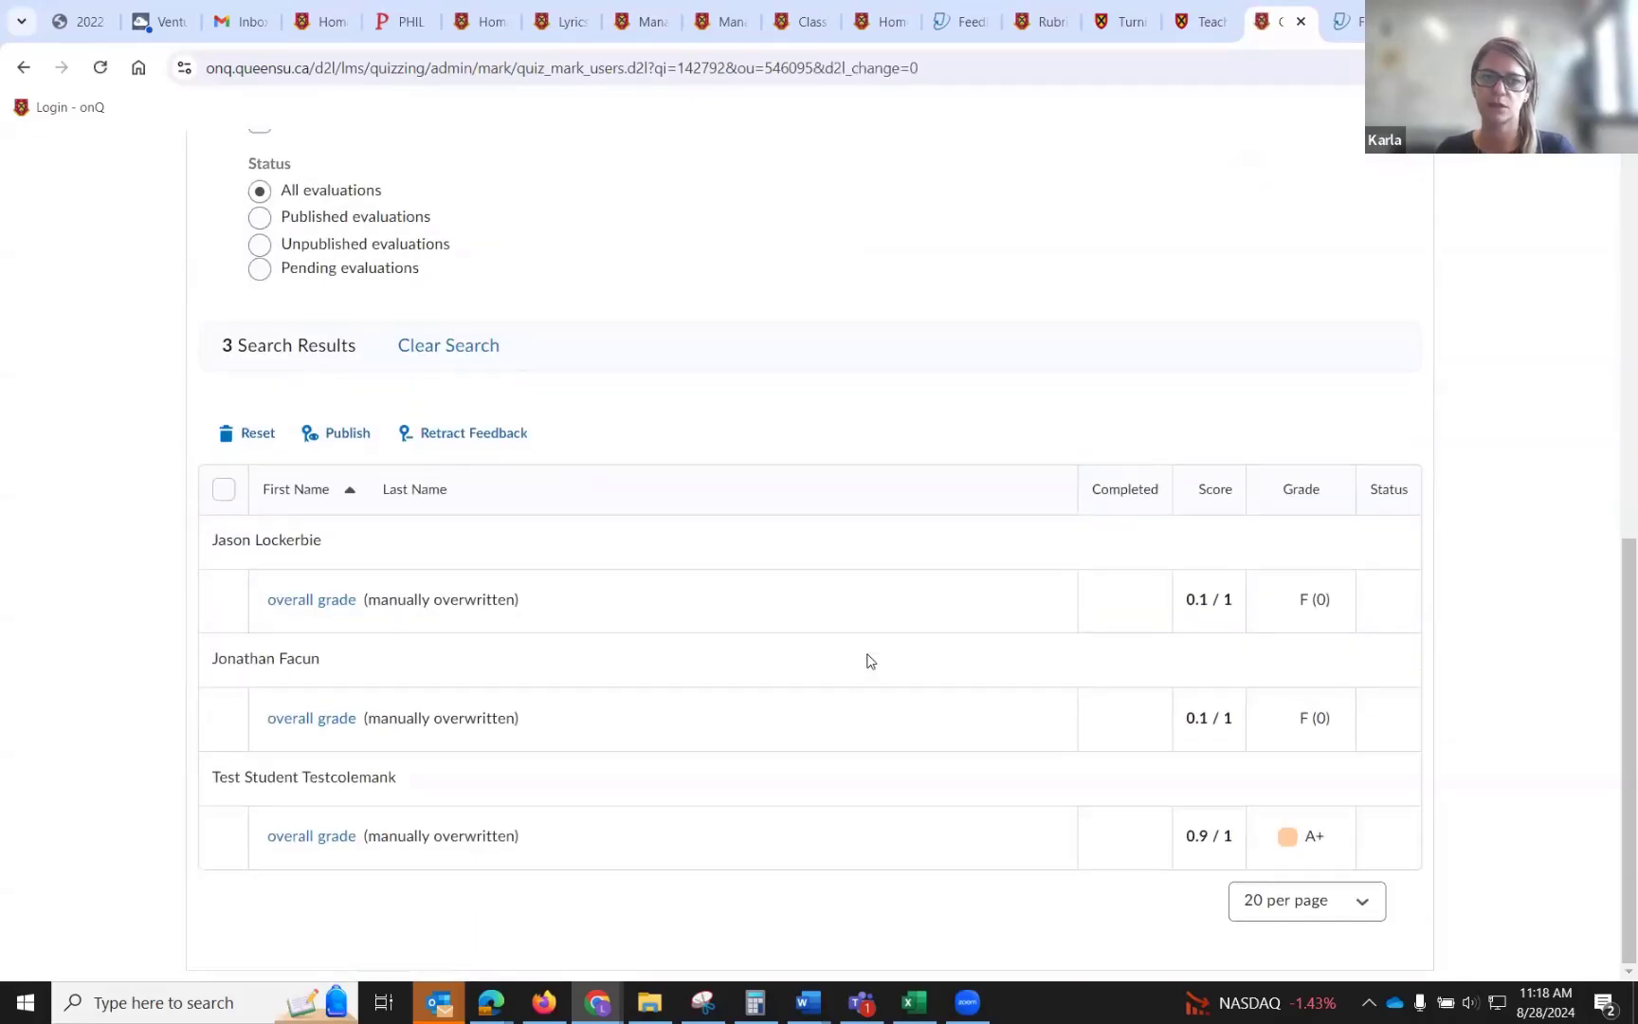
Open the first student's overall grade summary for Quiz 1 and return to the grading list.
left_click(304, 610)
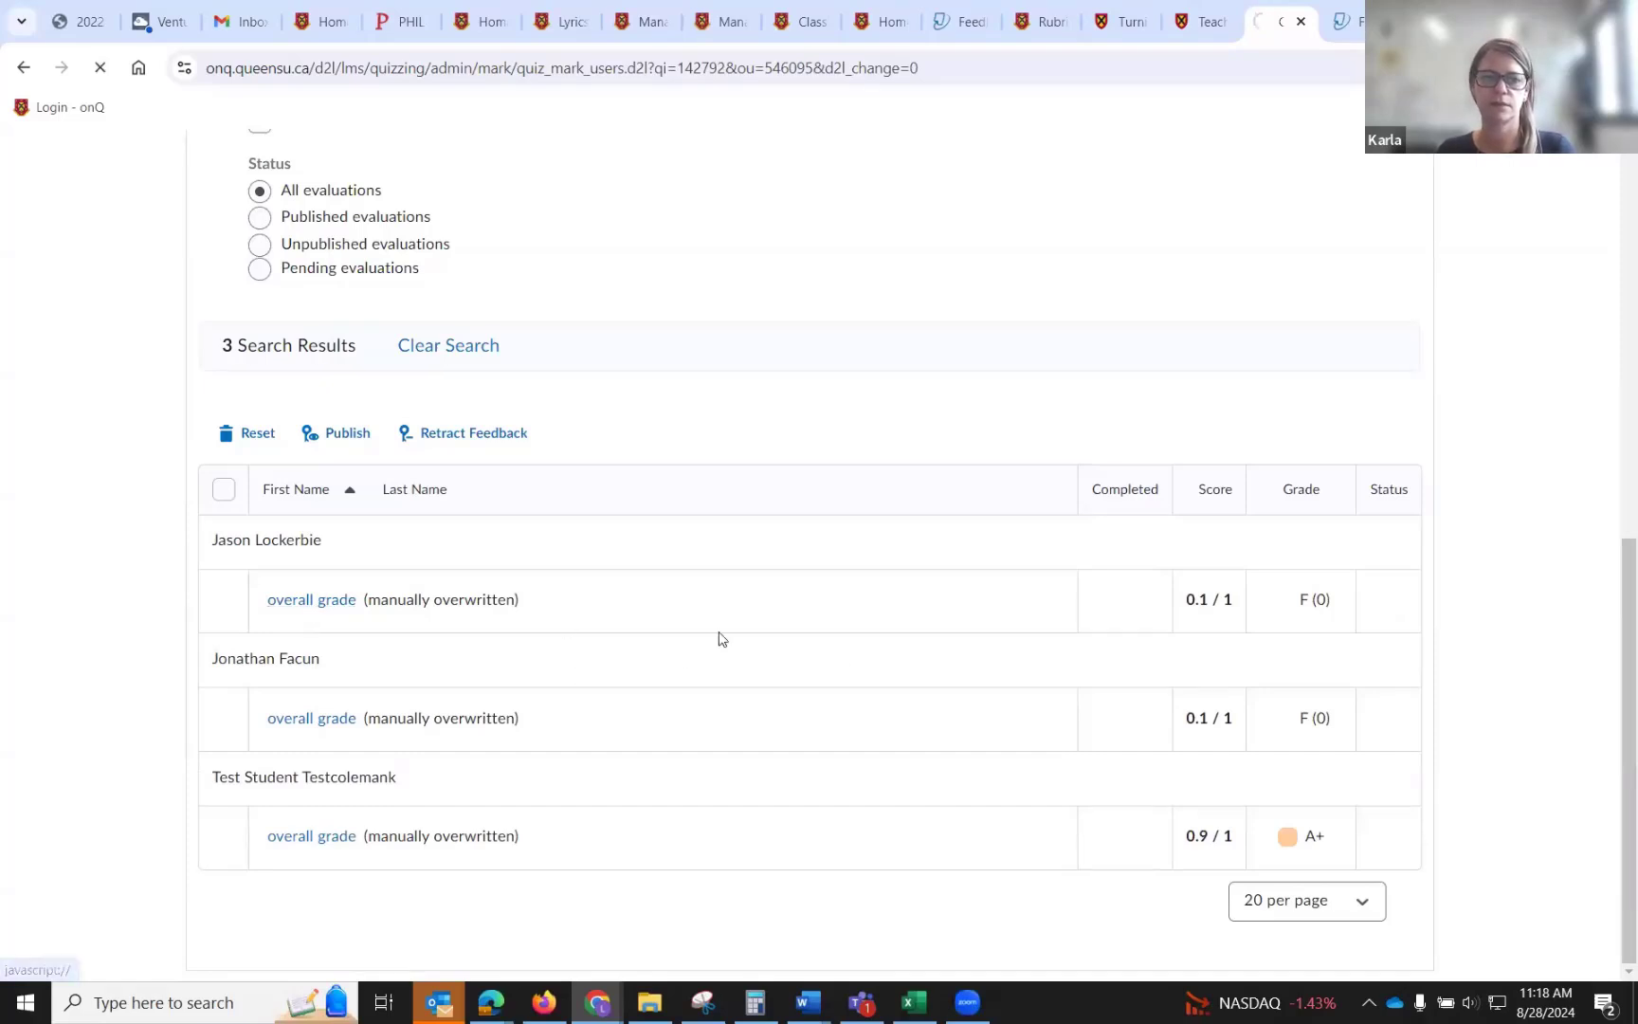
scroll(727, 633, "down", 7)
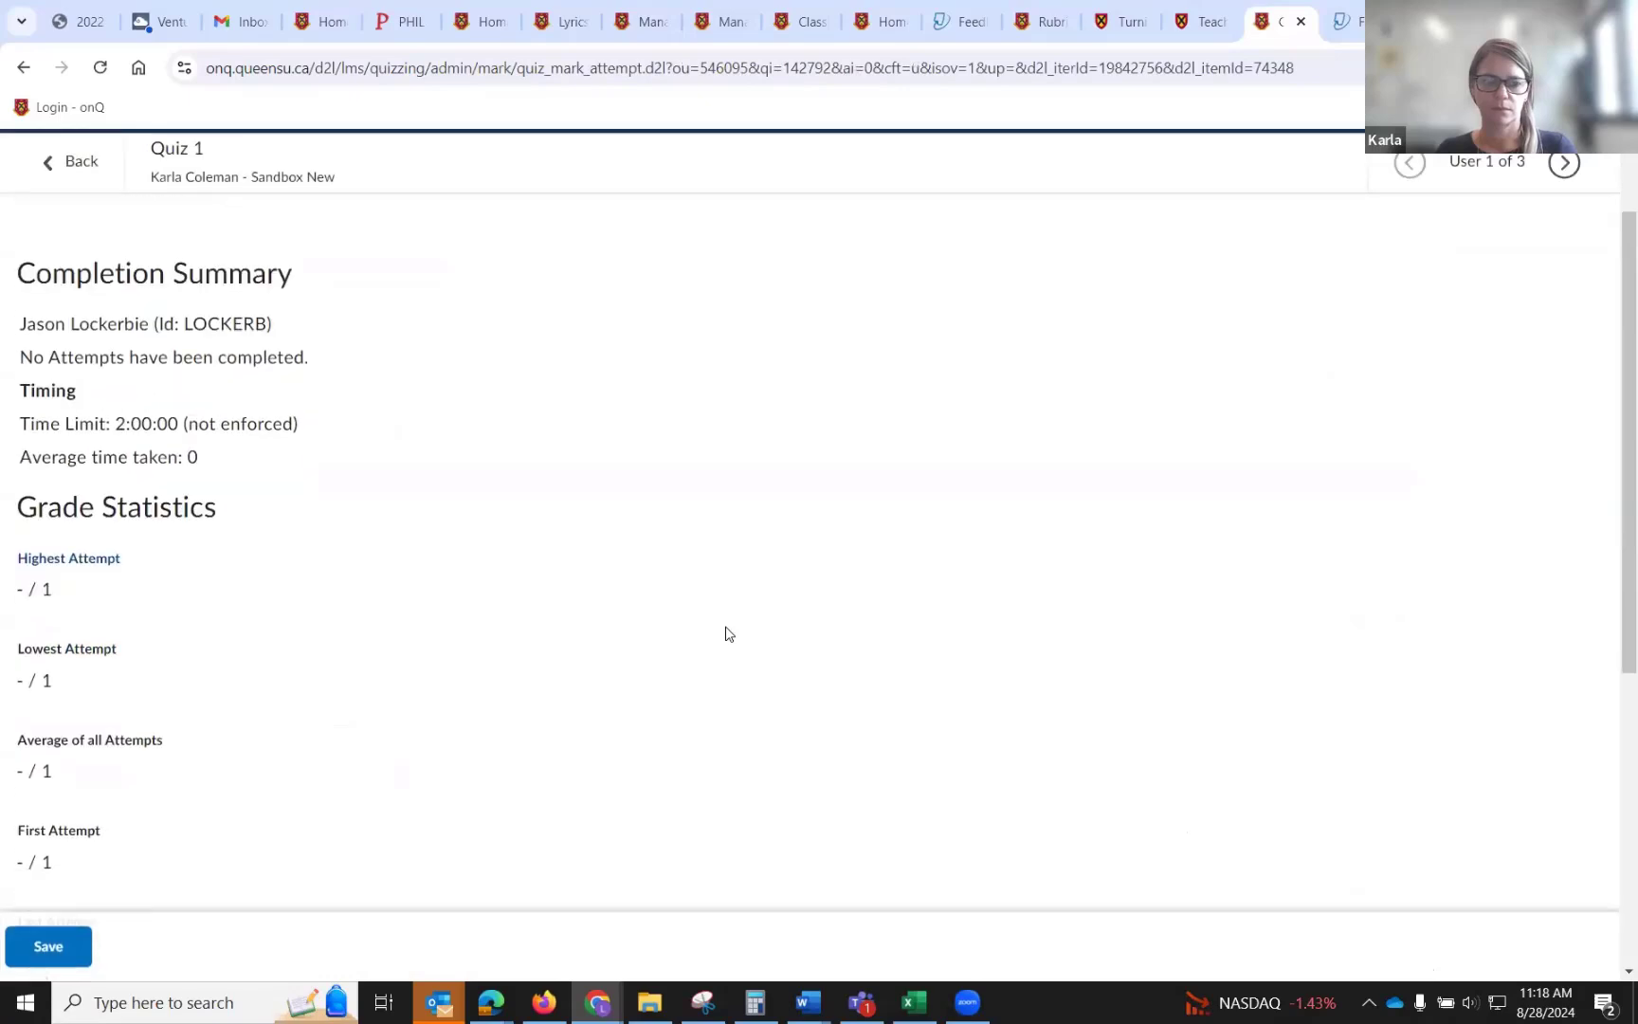
scroll(727, 633, "up", 4)
scroll(727, 634, "up", 4)
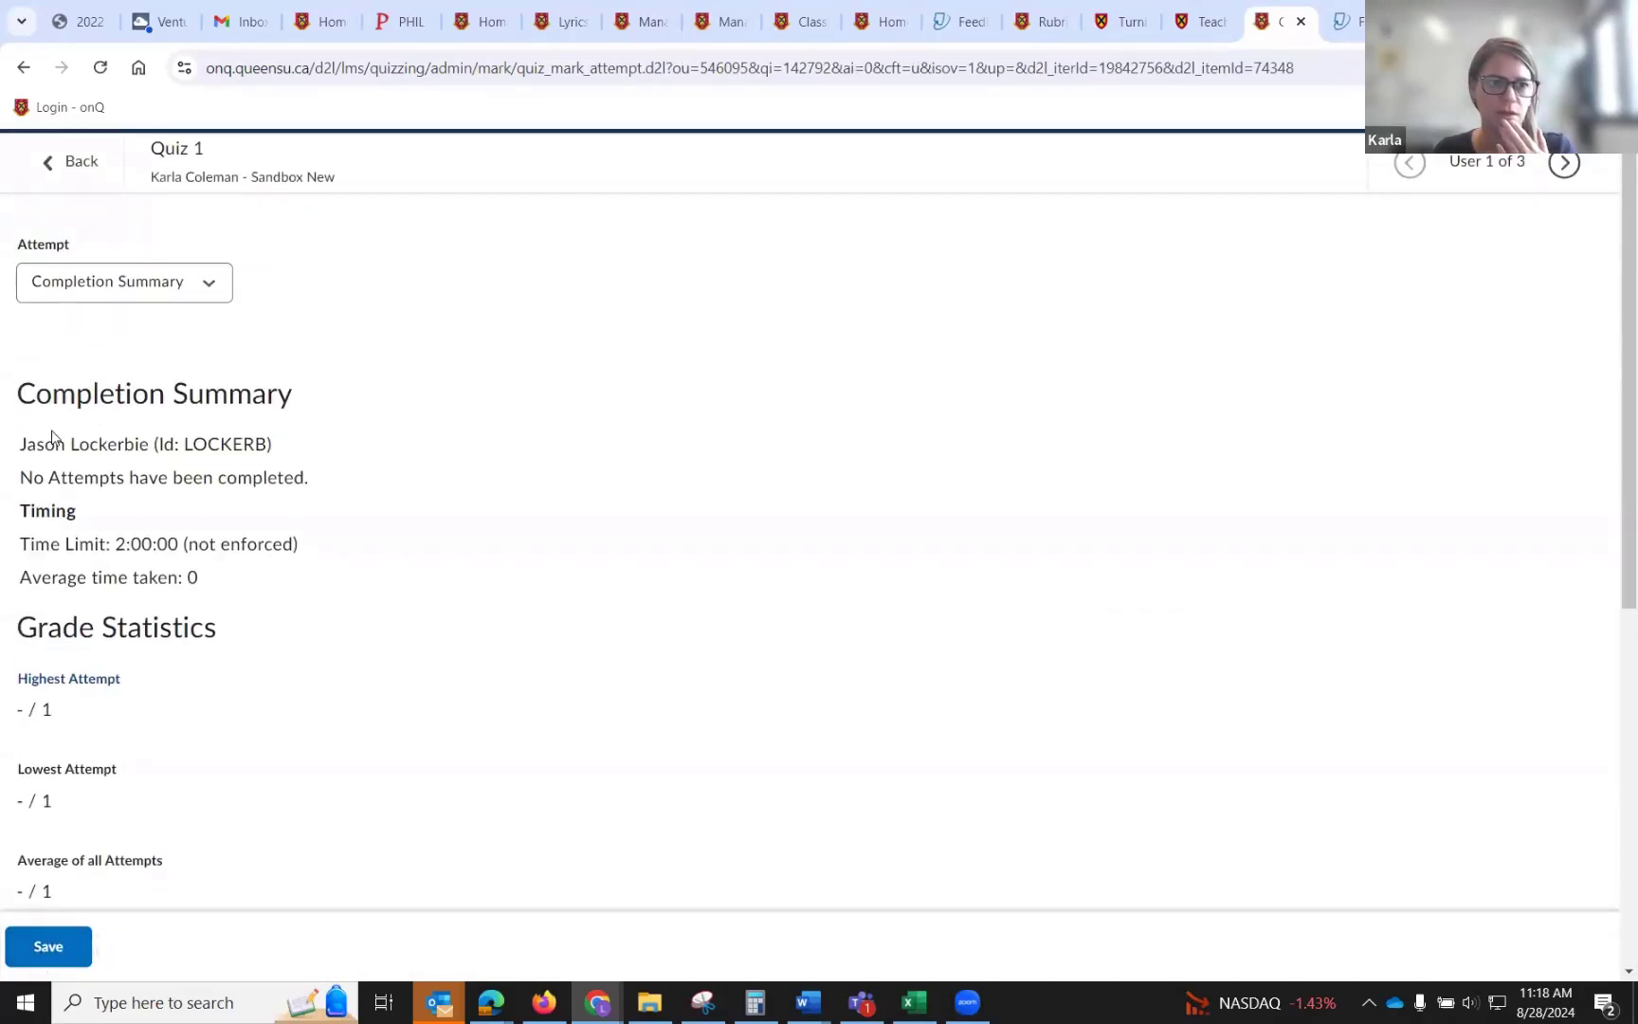
left_click(49, 161)
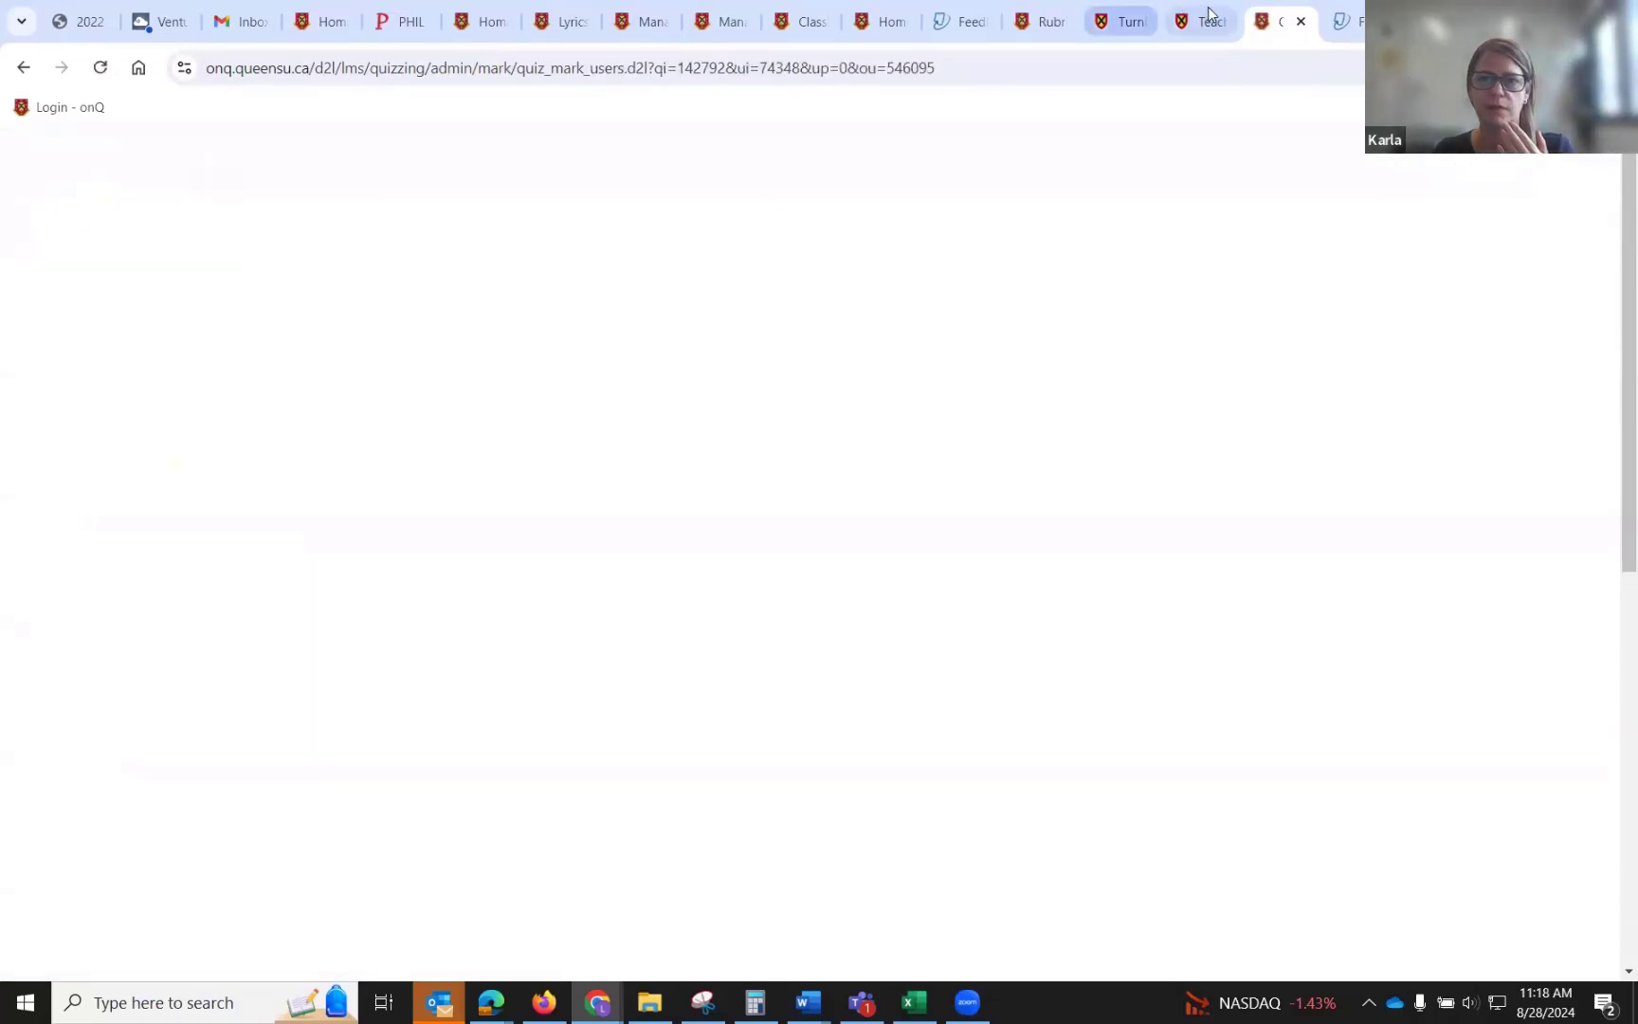
In a new tab, open the Test course's quizzes and the first graded attempt of the Placement Test.
key("ctrl+t")
left_click(49, 110)
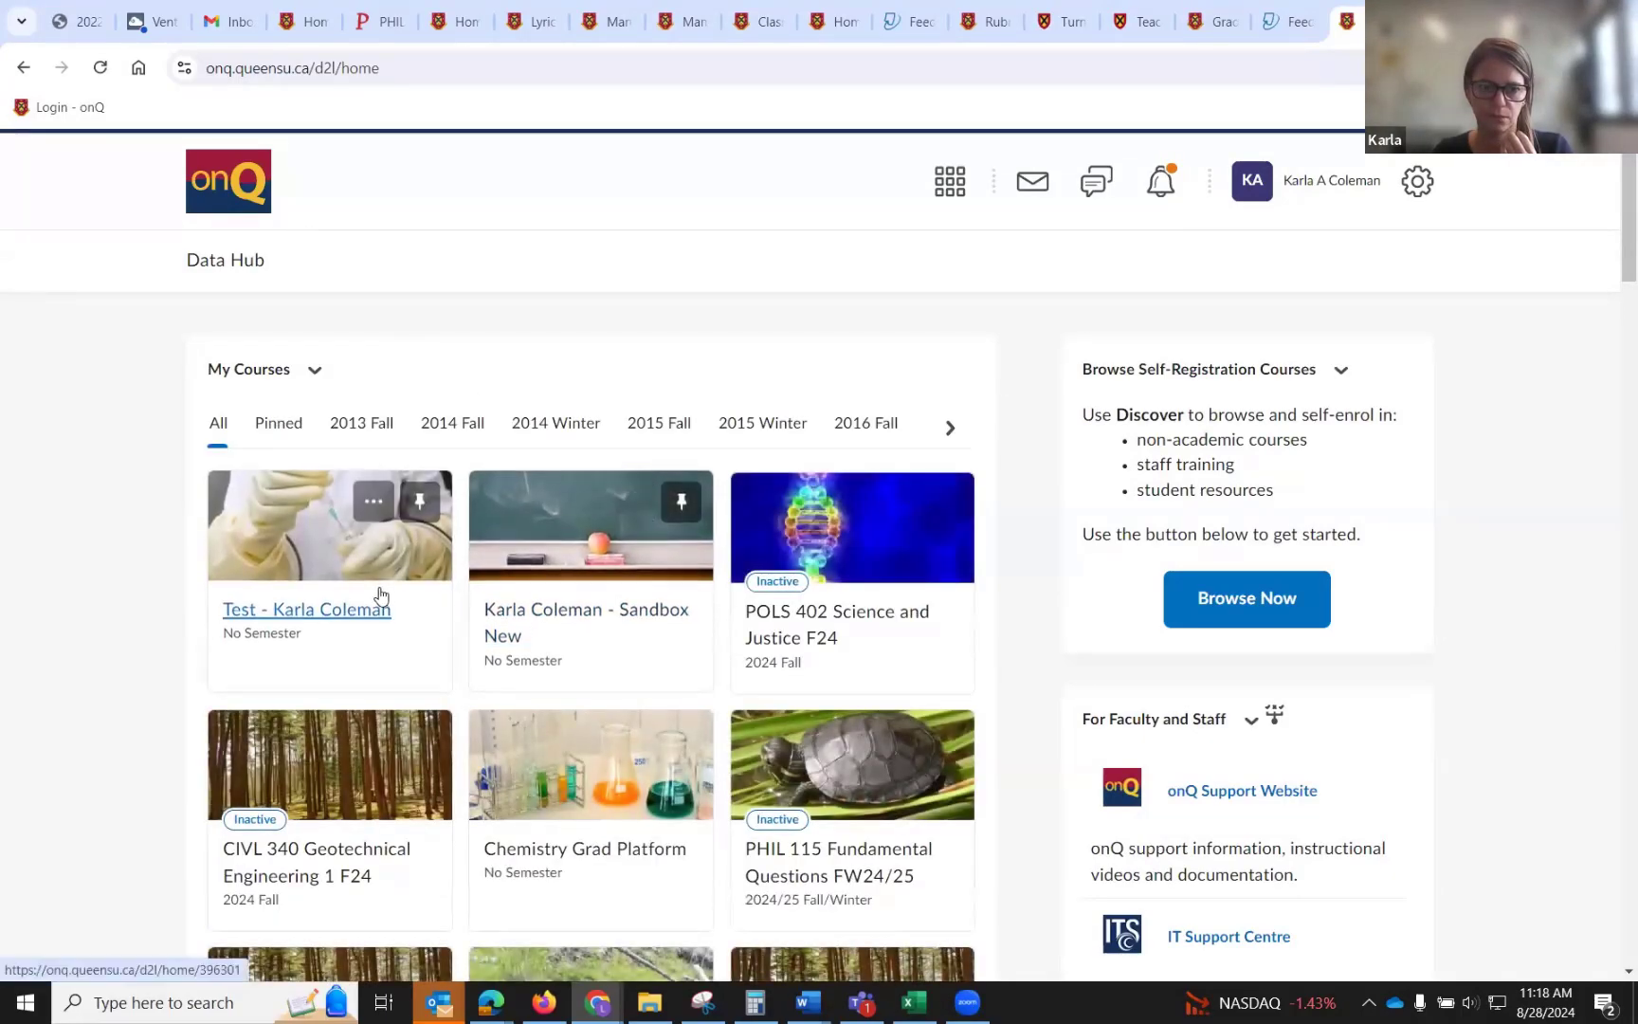
left_click(379, 595)
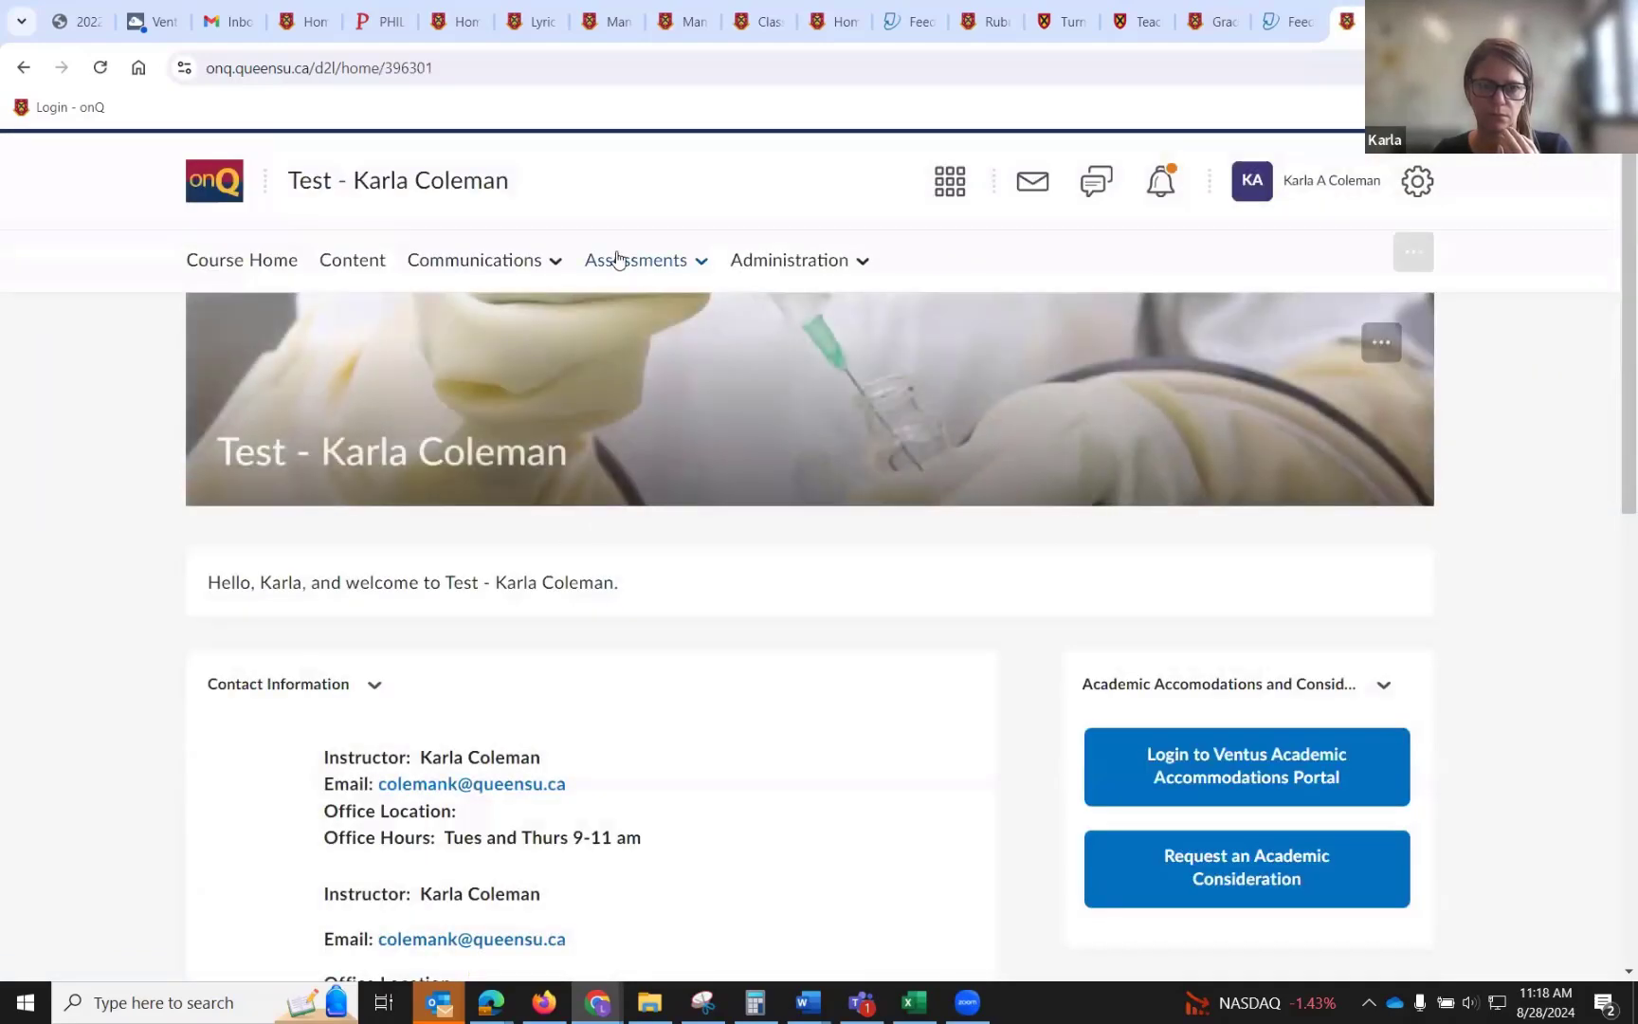
left_click(616, 261)
left_click(602, 465)
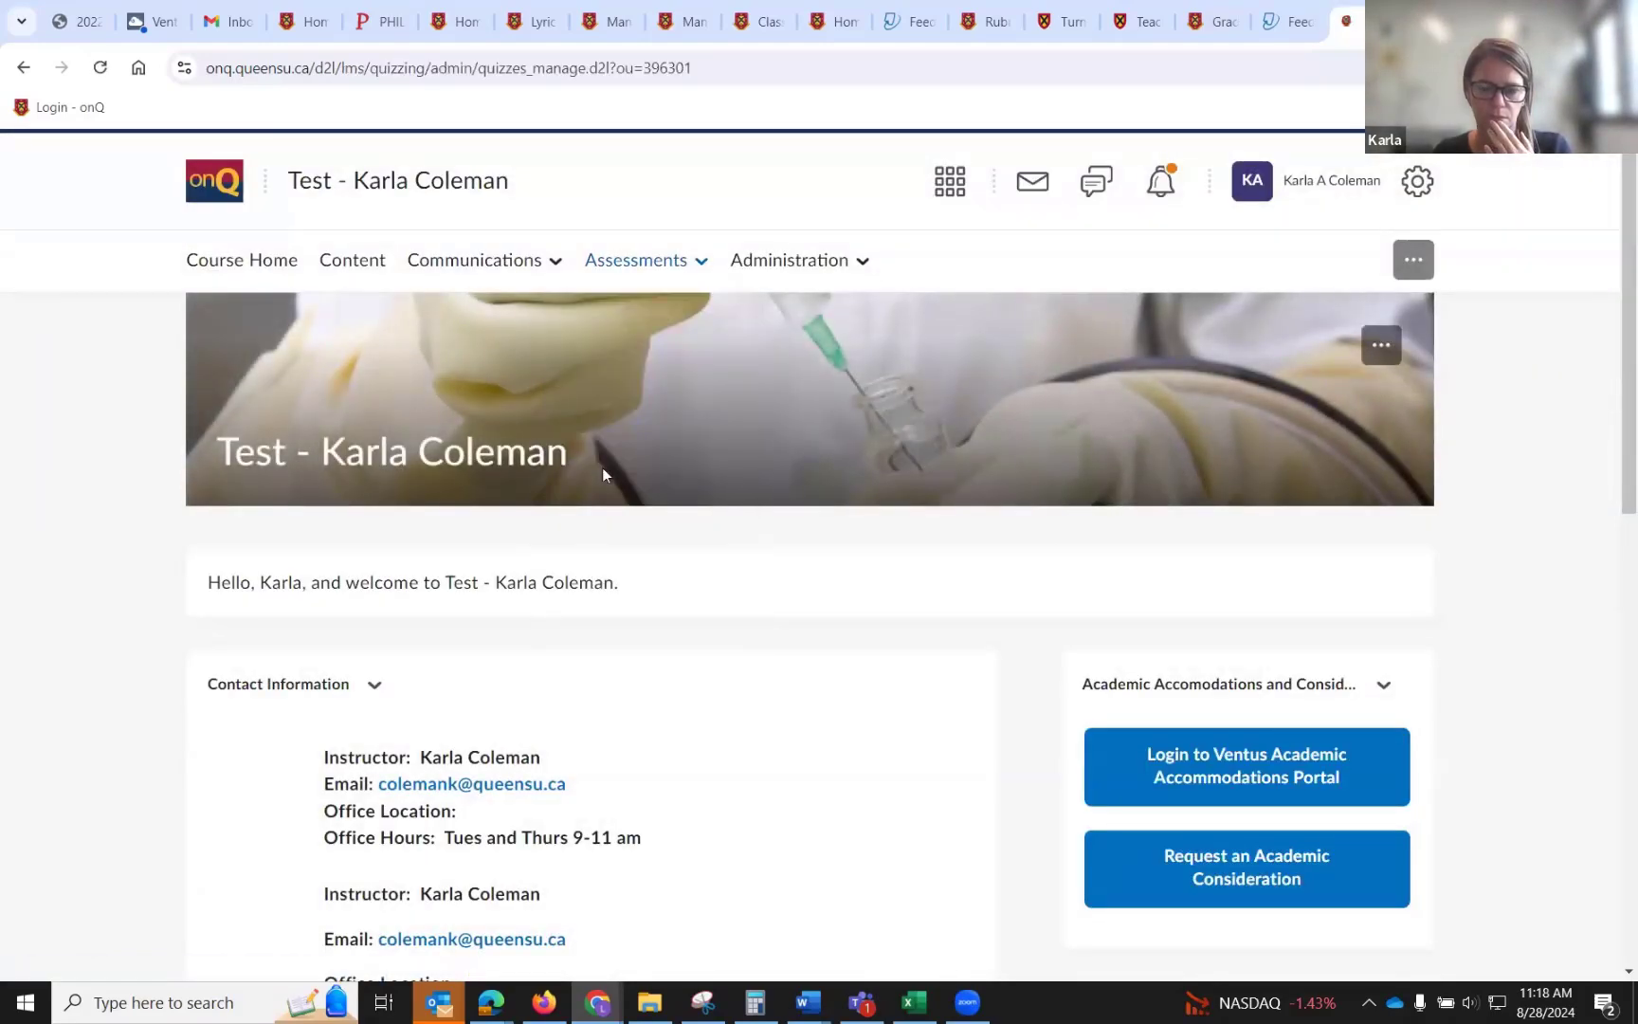
scroll(605, 474, "down", 3)
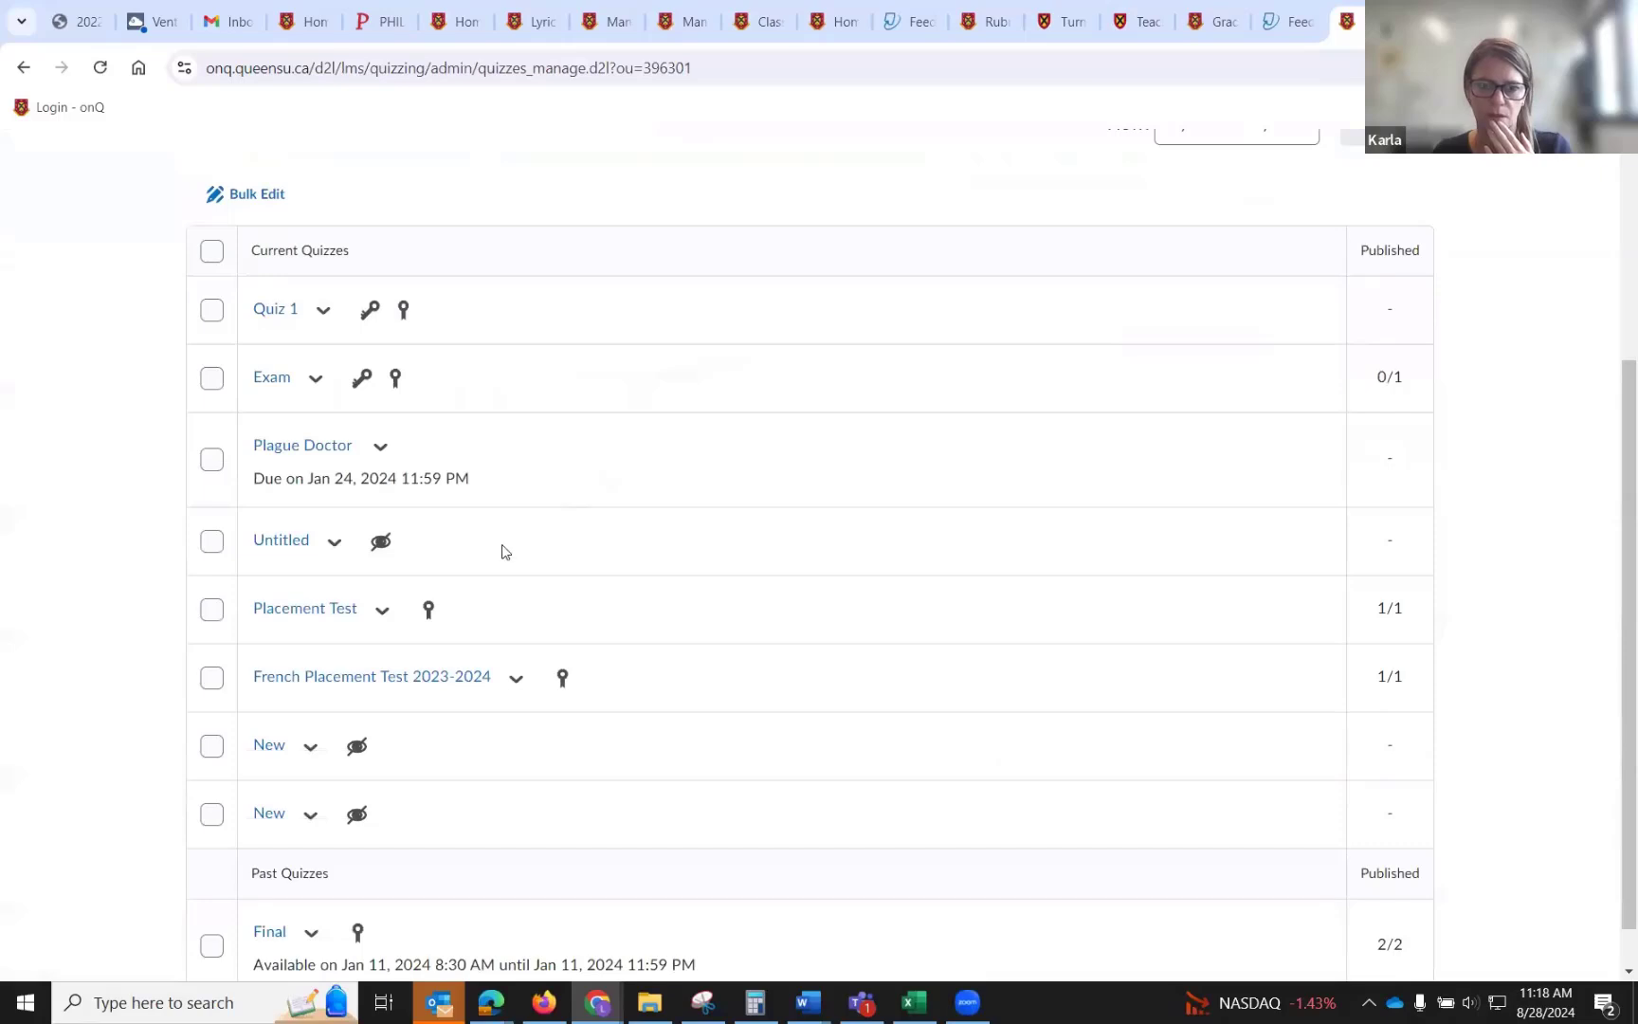
left_click(371, 618)
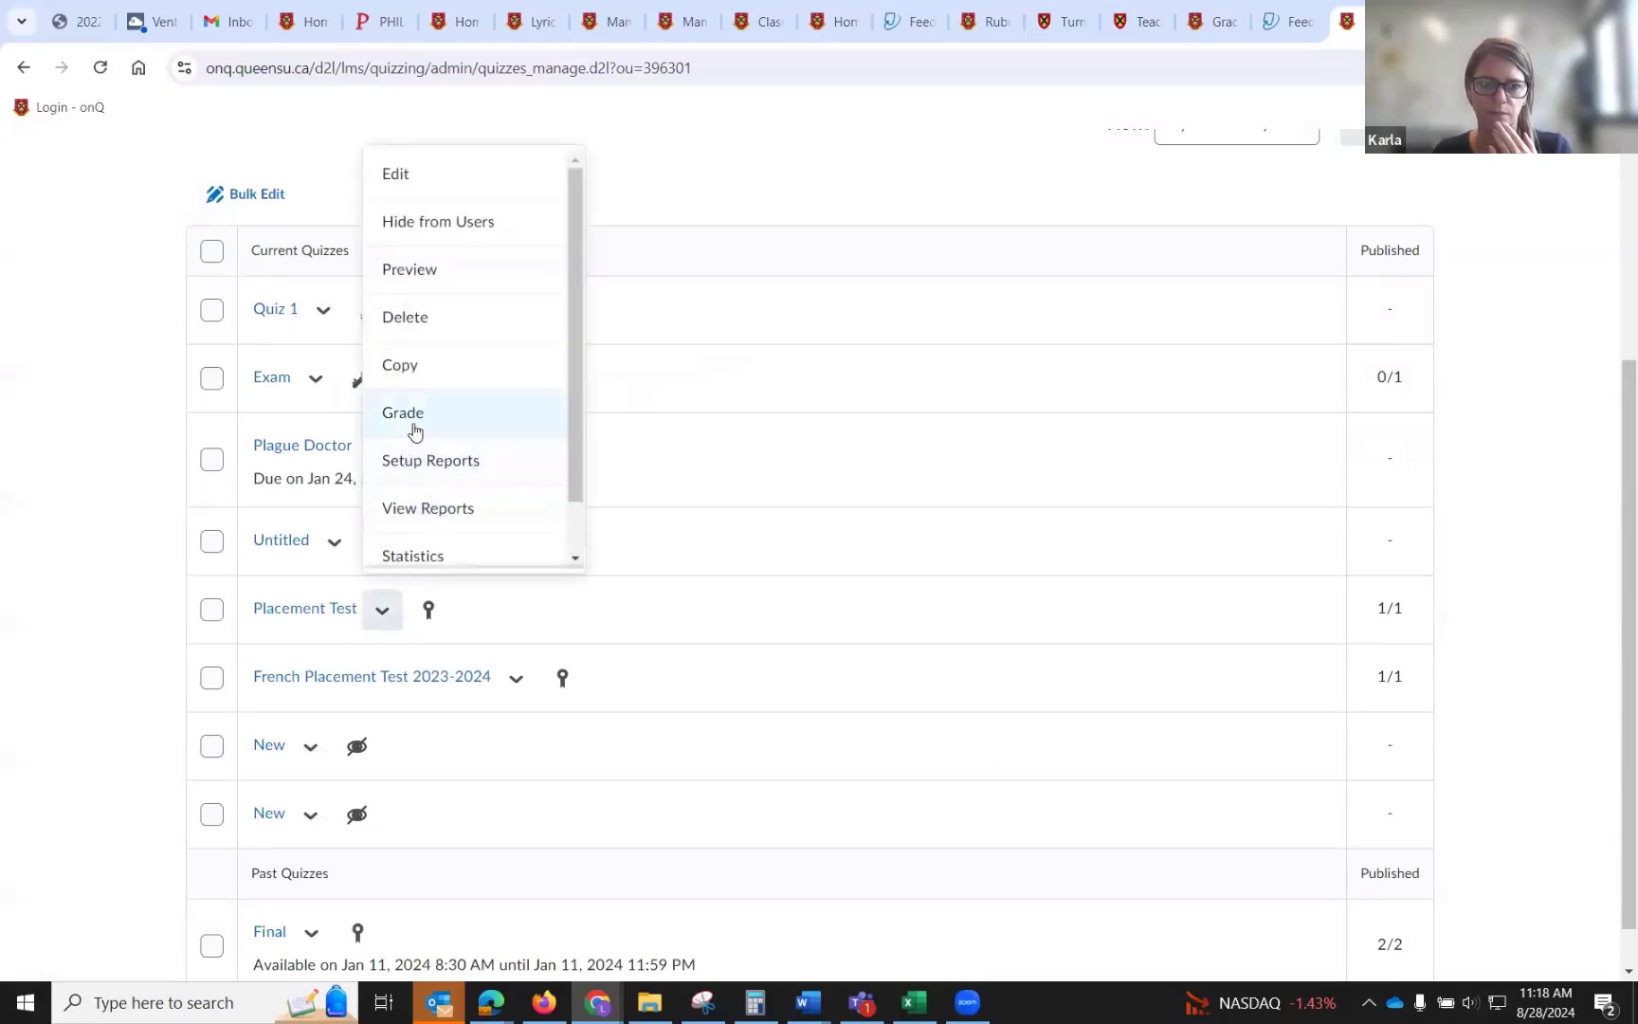
left_click(414, 431)
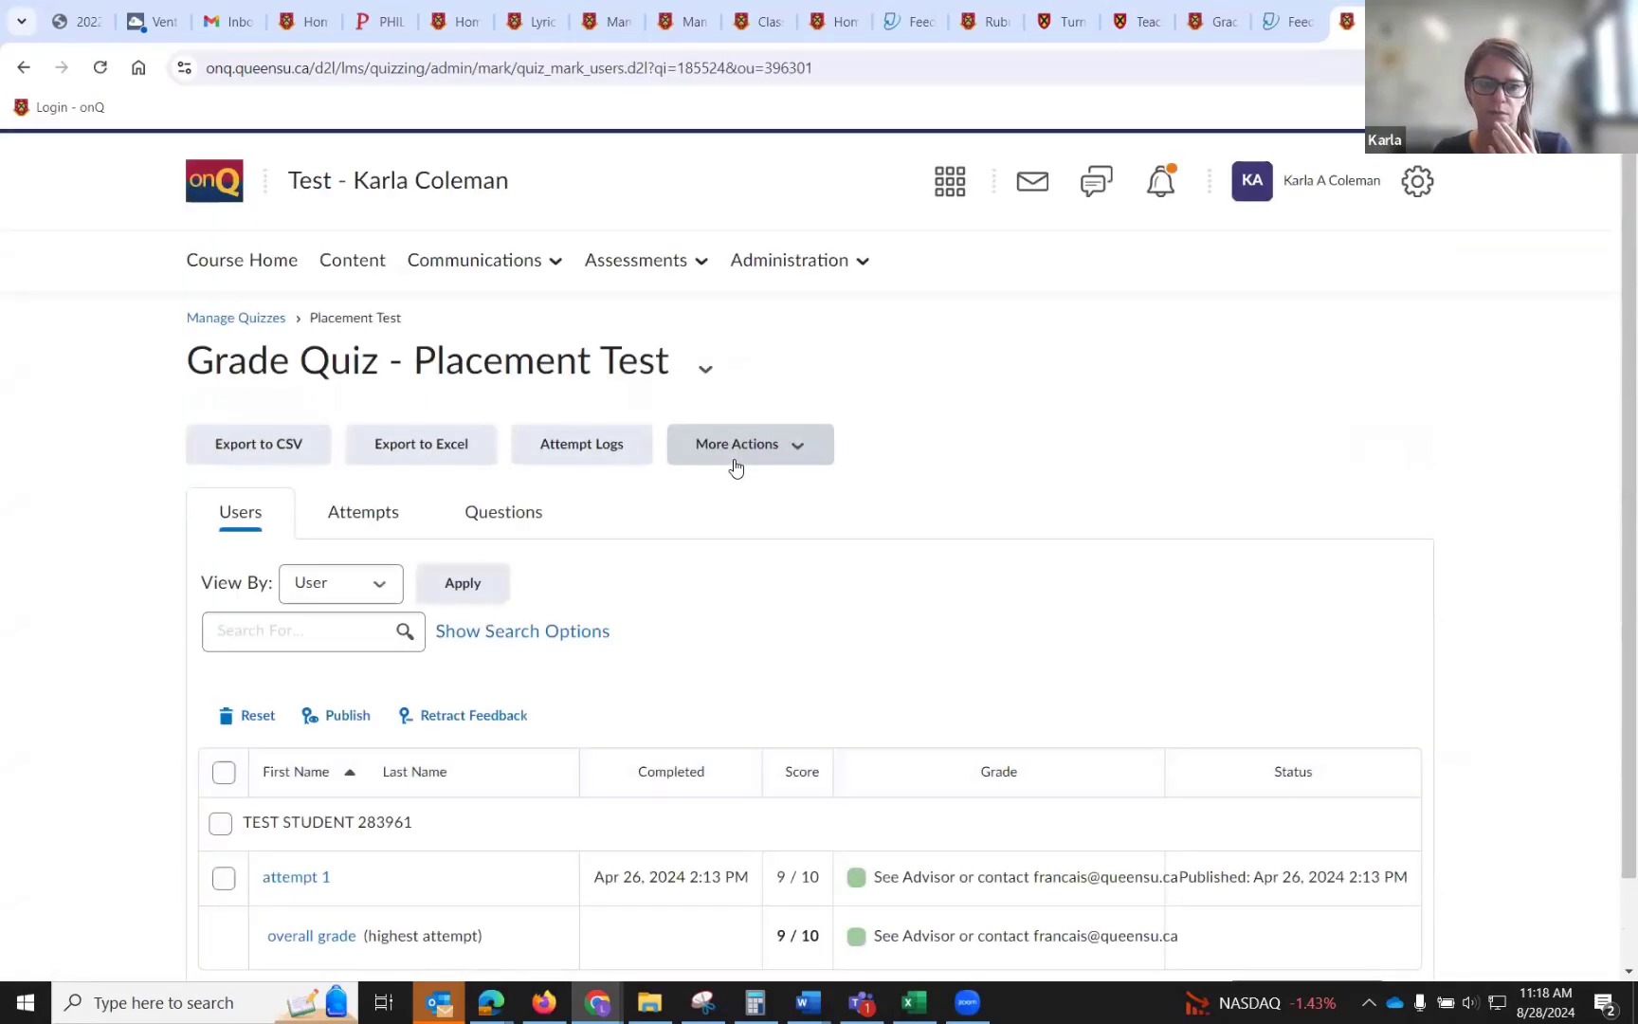
scroll(735, 467, "down", 1)
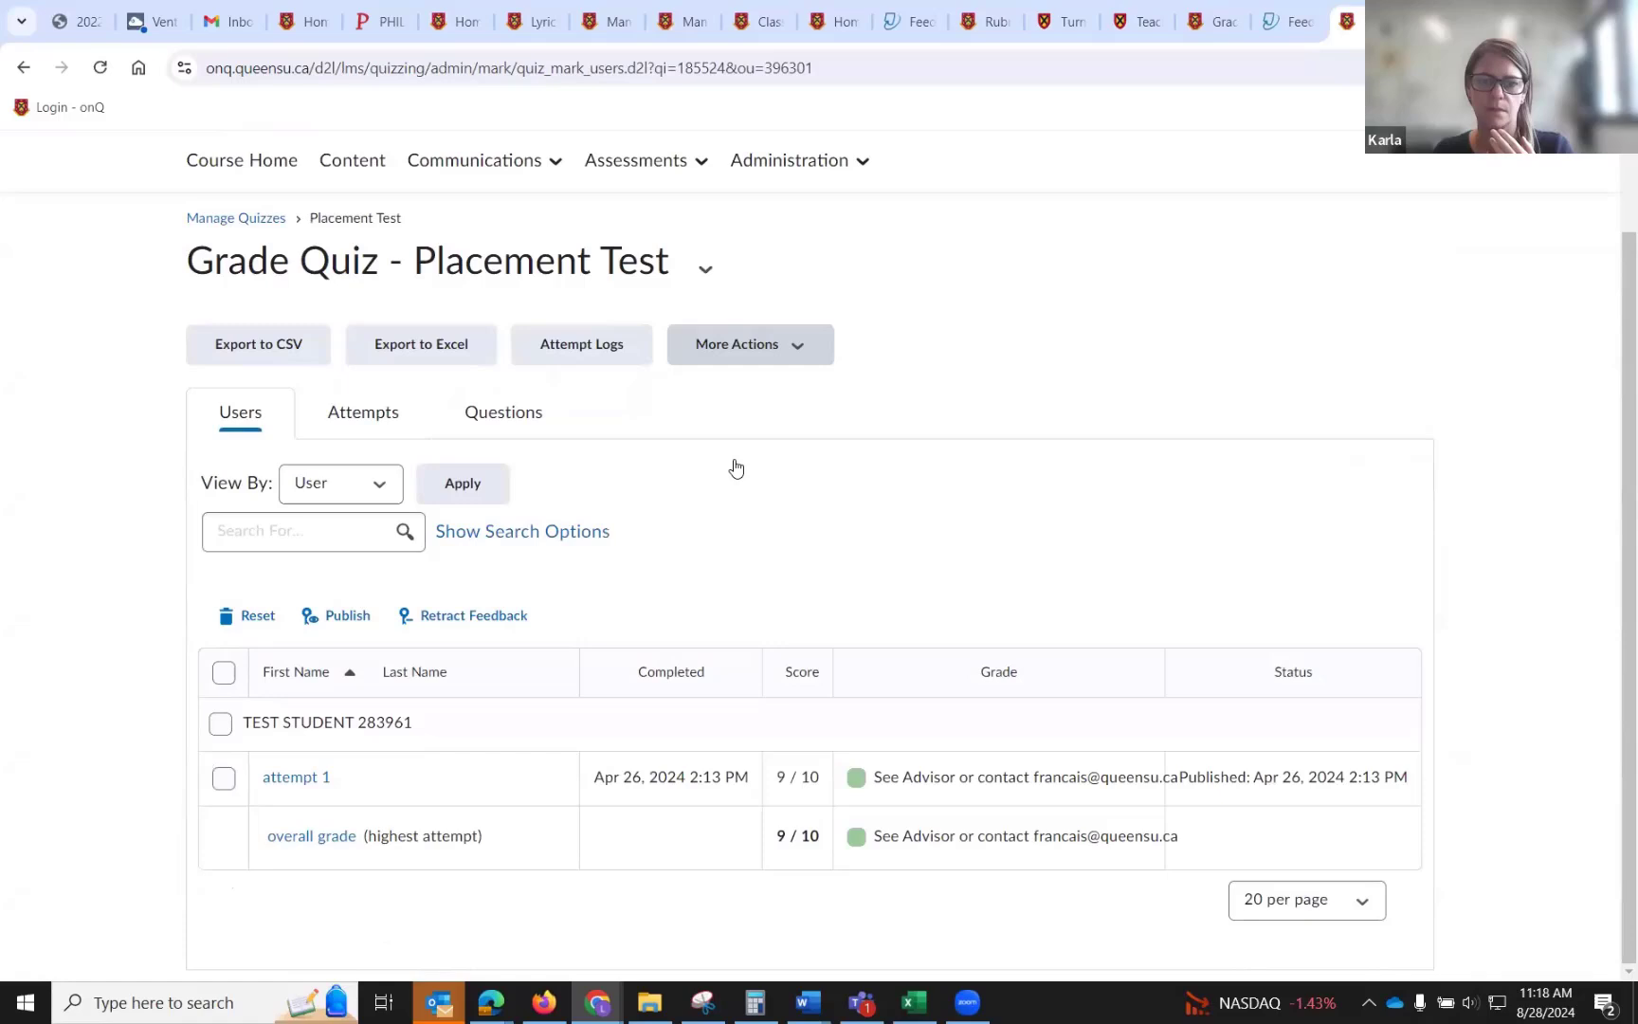
left_click(322, 782)
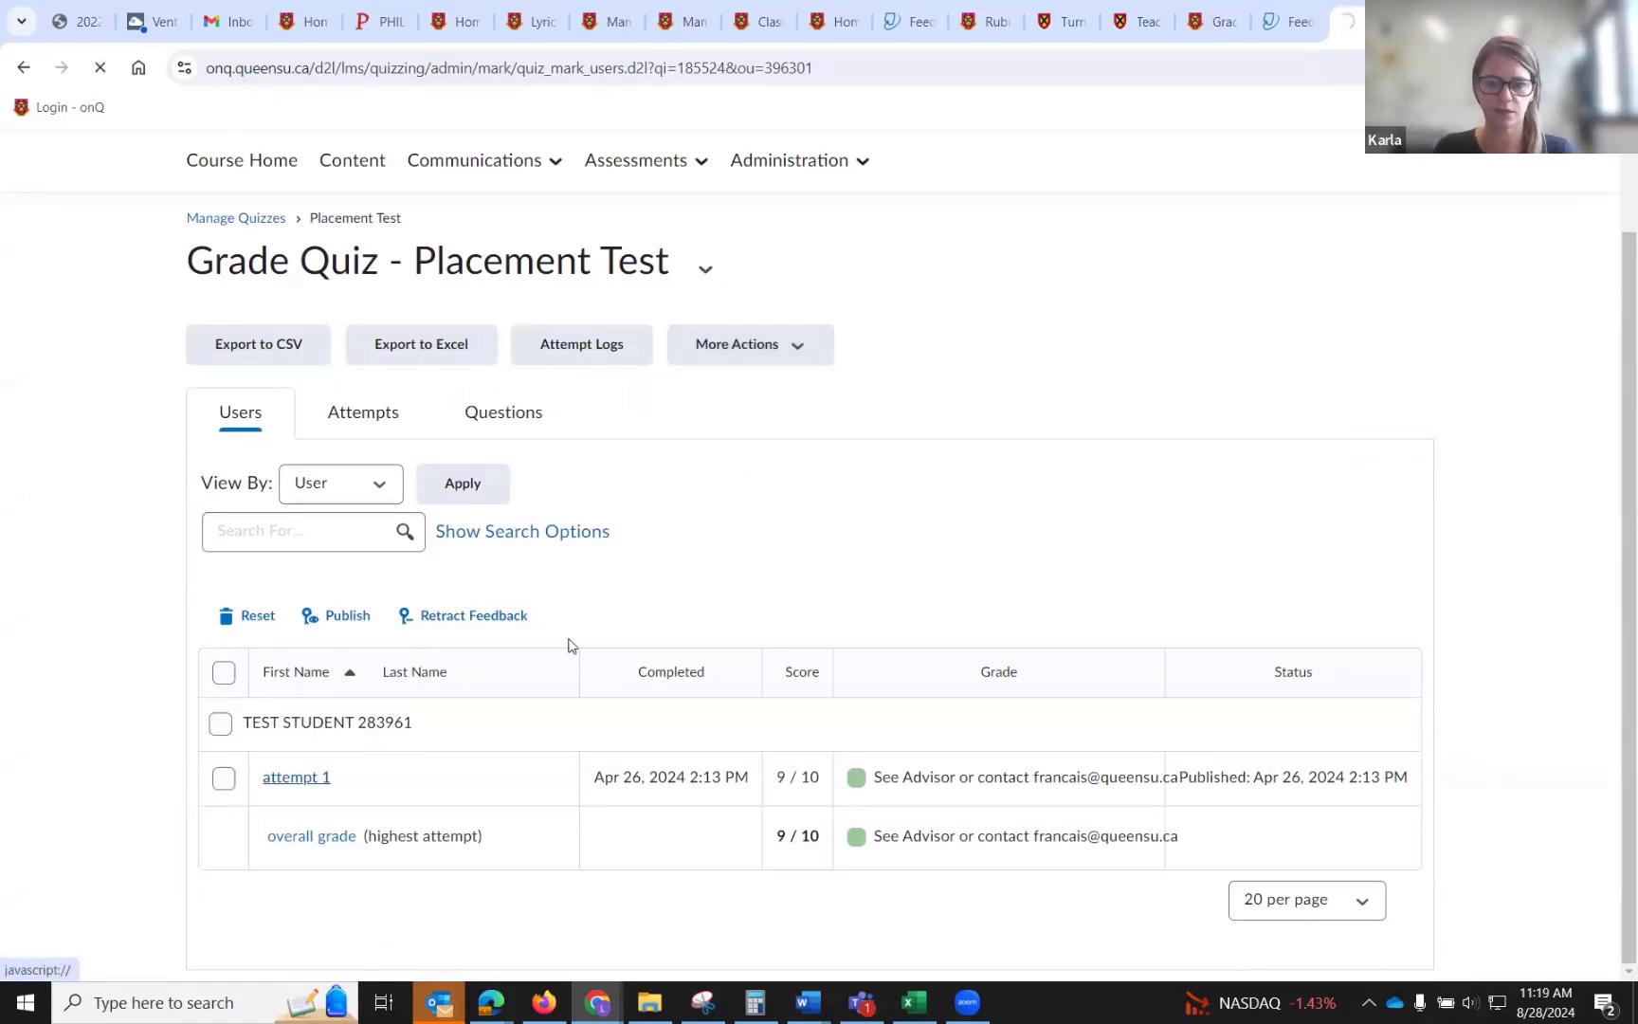
Scroll through the attempt's question results and expand question 8's feedback.
scroll(739, 601, "down", 3)
scroll(742, 601, "down", 4)
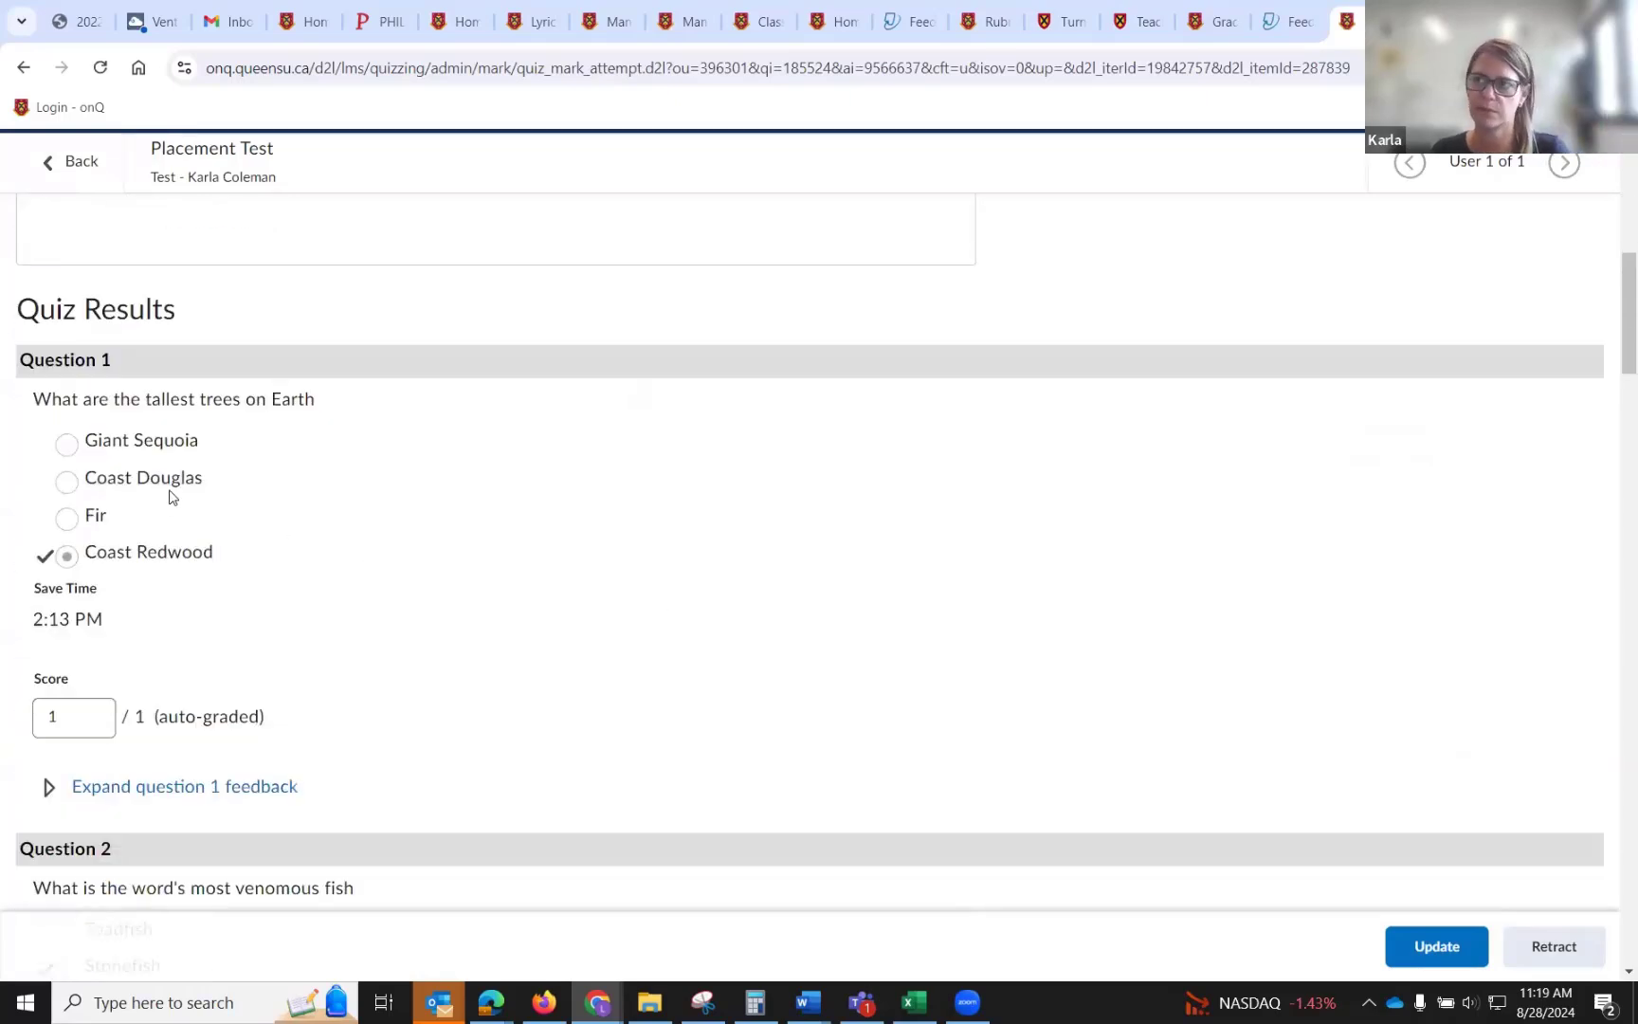
scroll(122, 512, "down", 6)
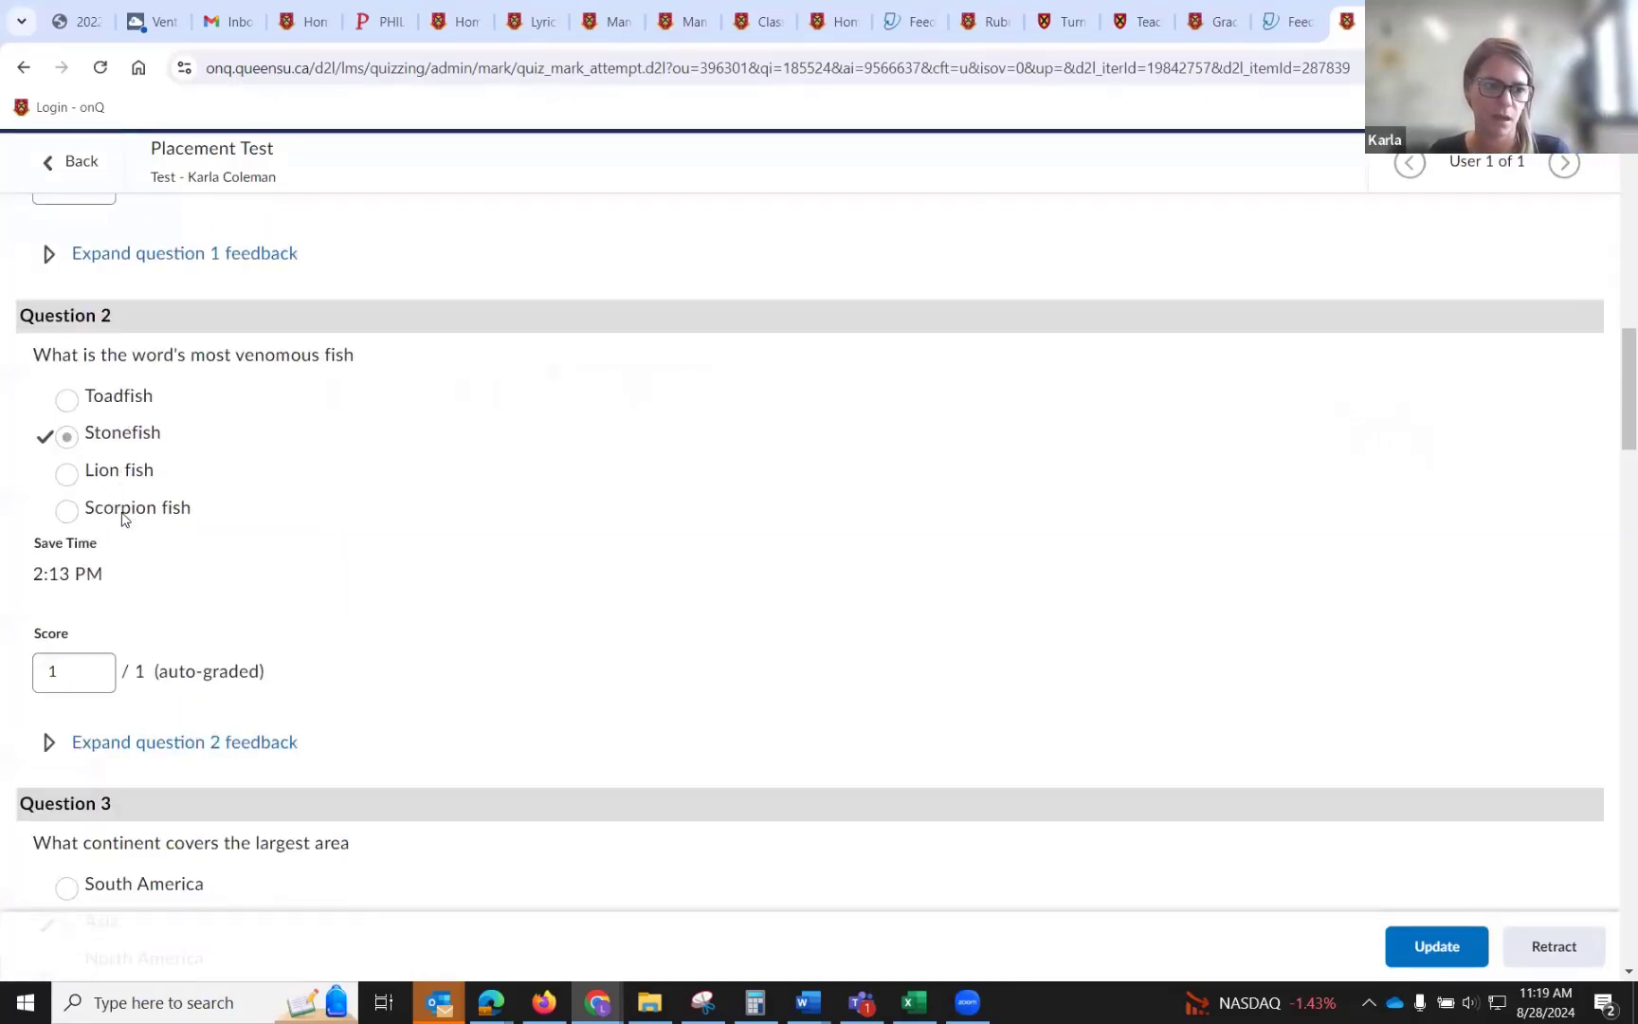
scroll(122, 512, "down", 8)
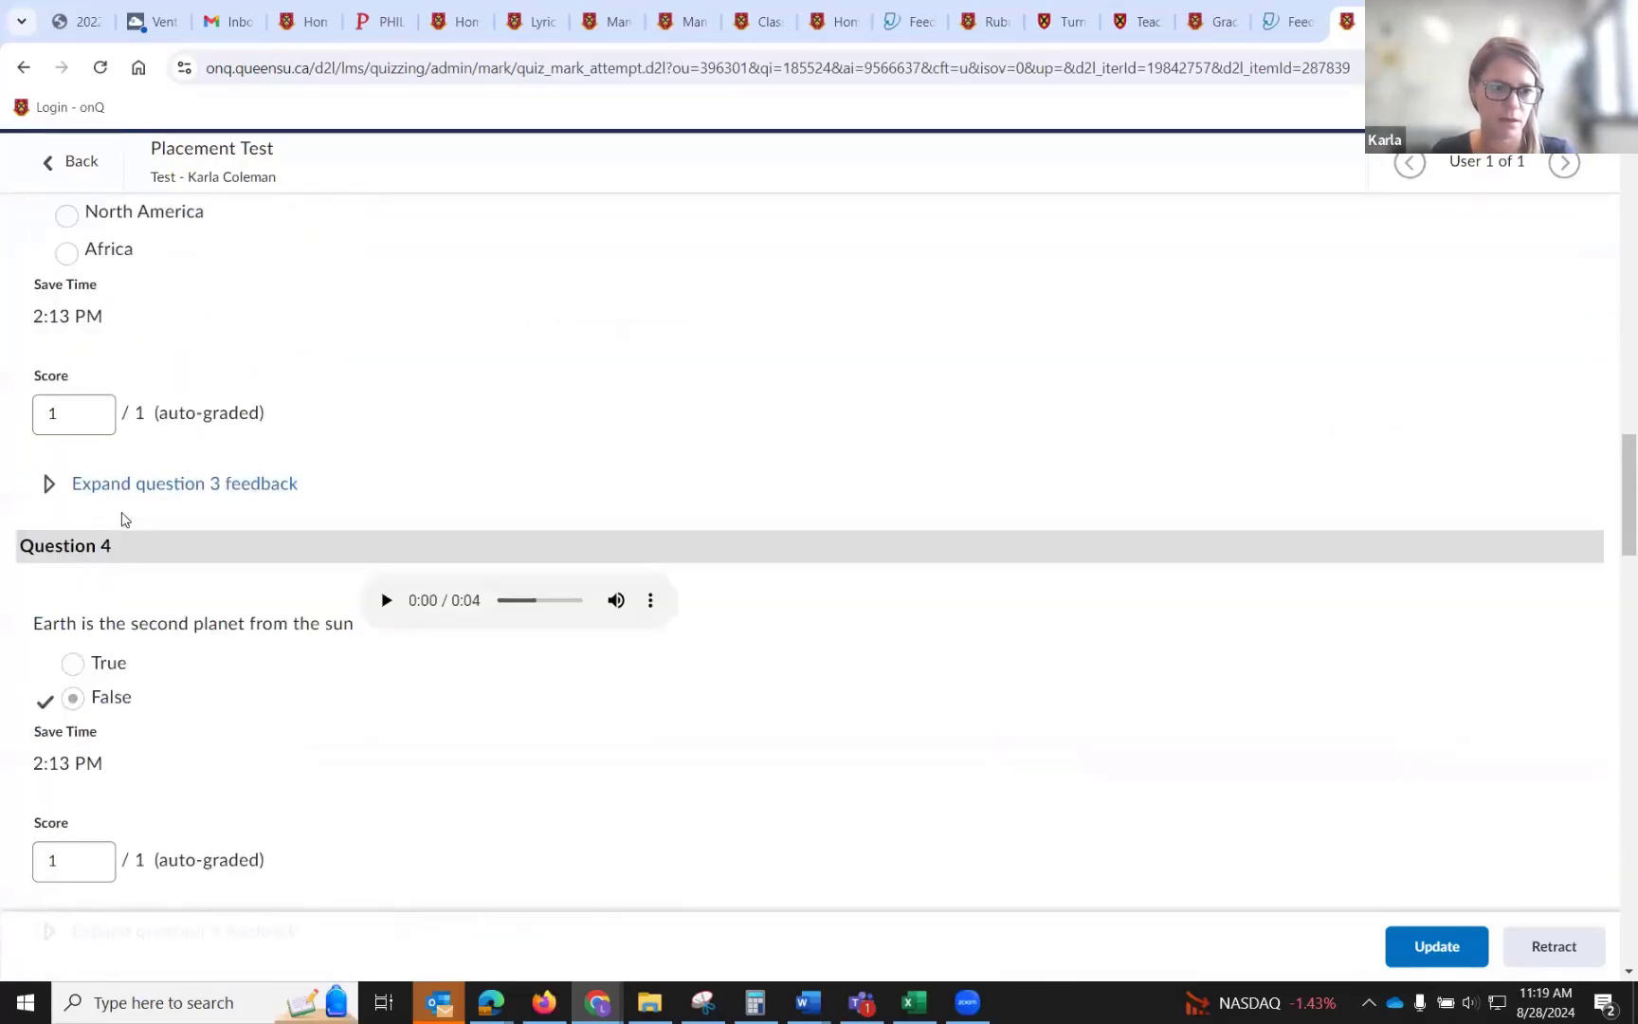
scroll(122, 517, "down", 7)
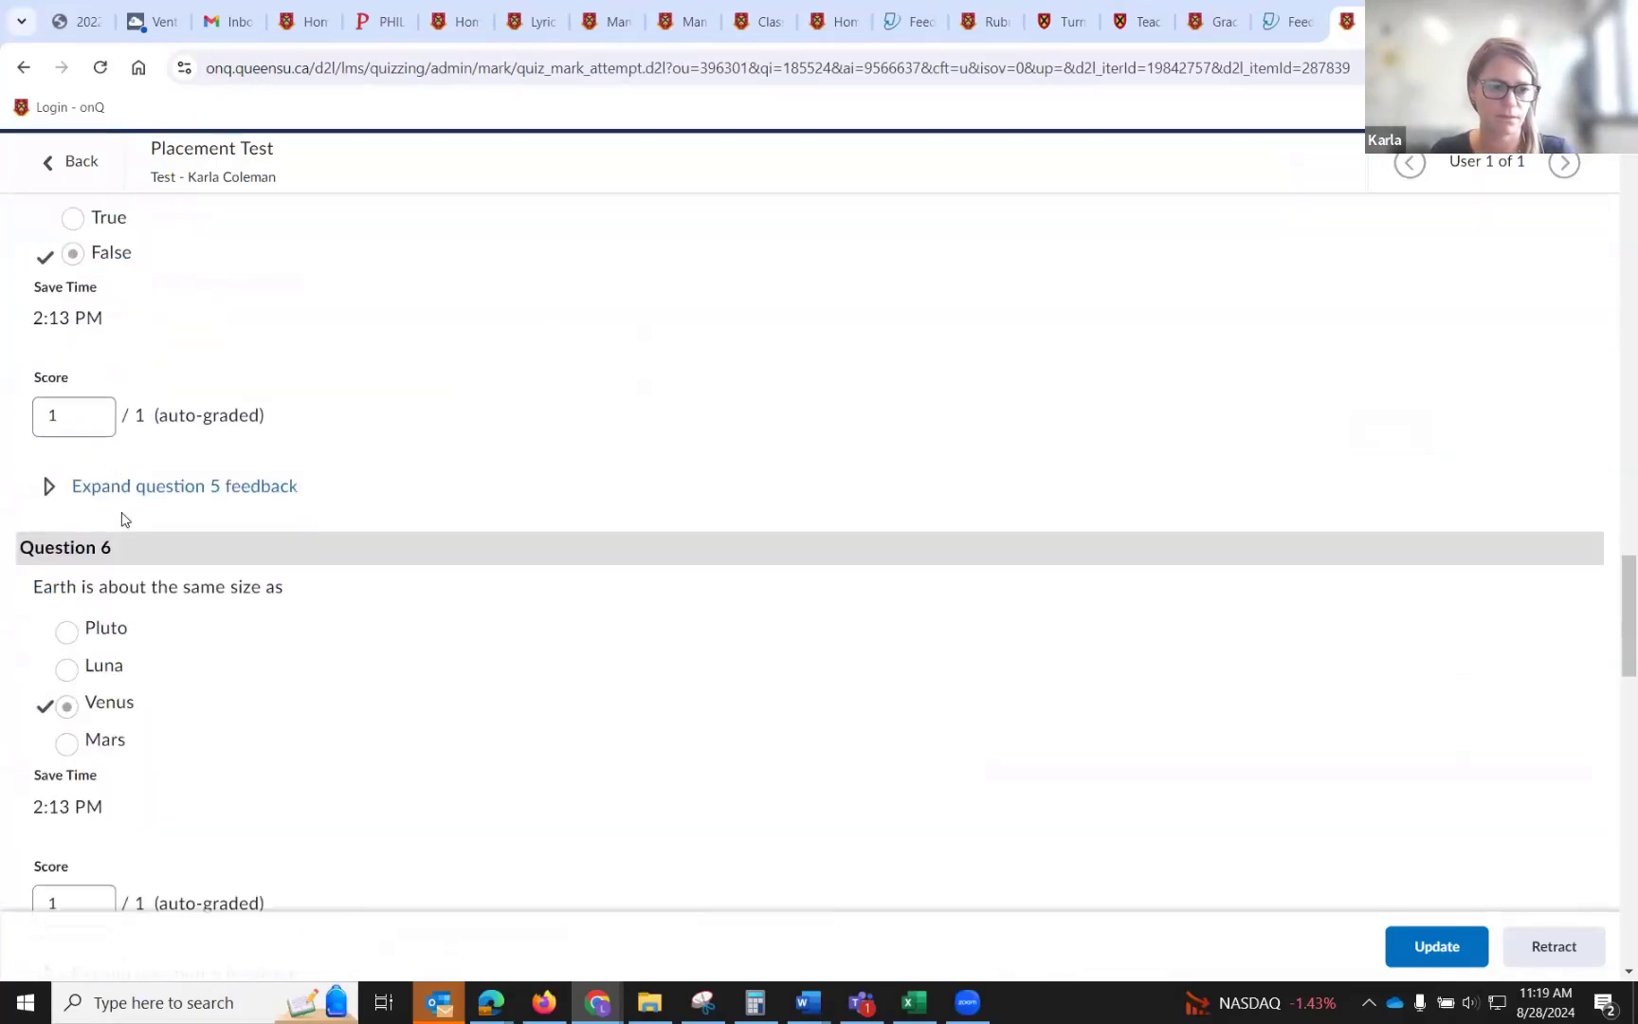
scroll(123, 517, "down", 9)
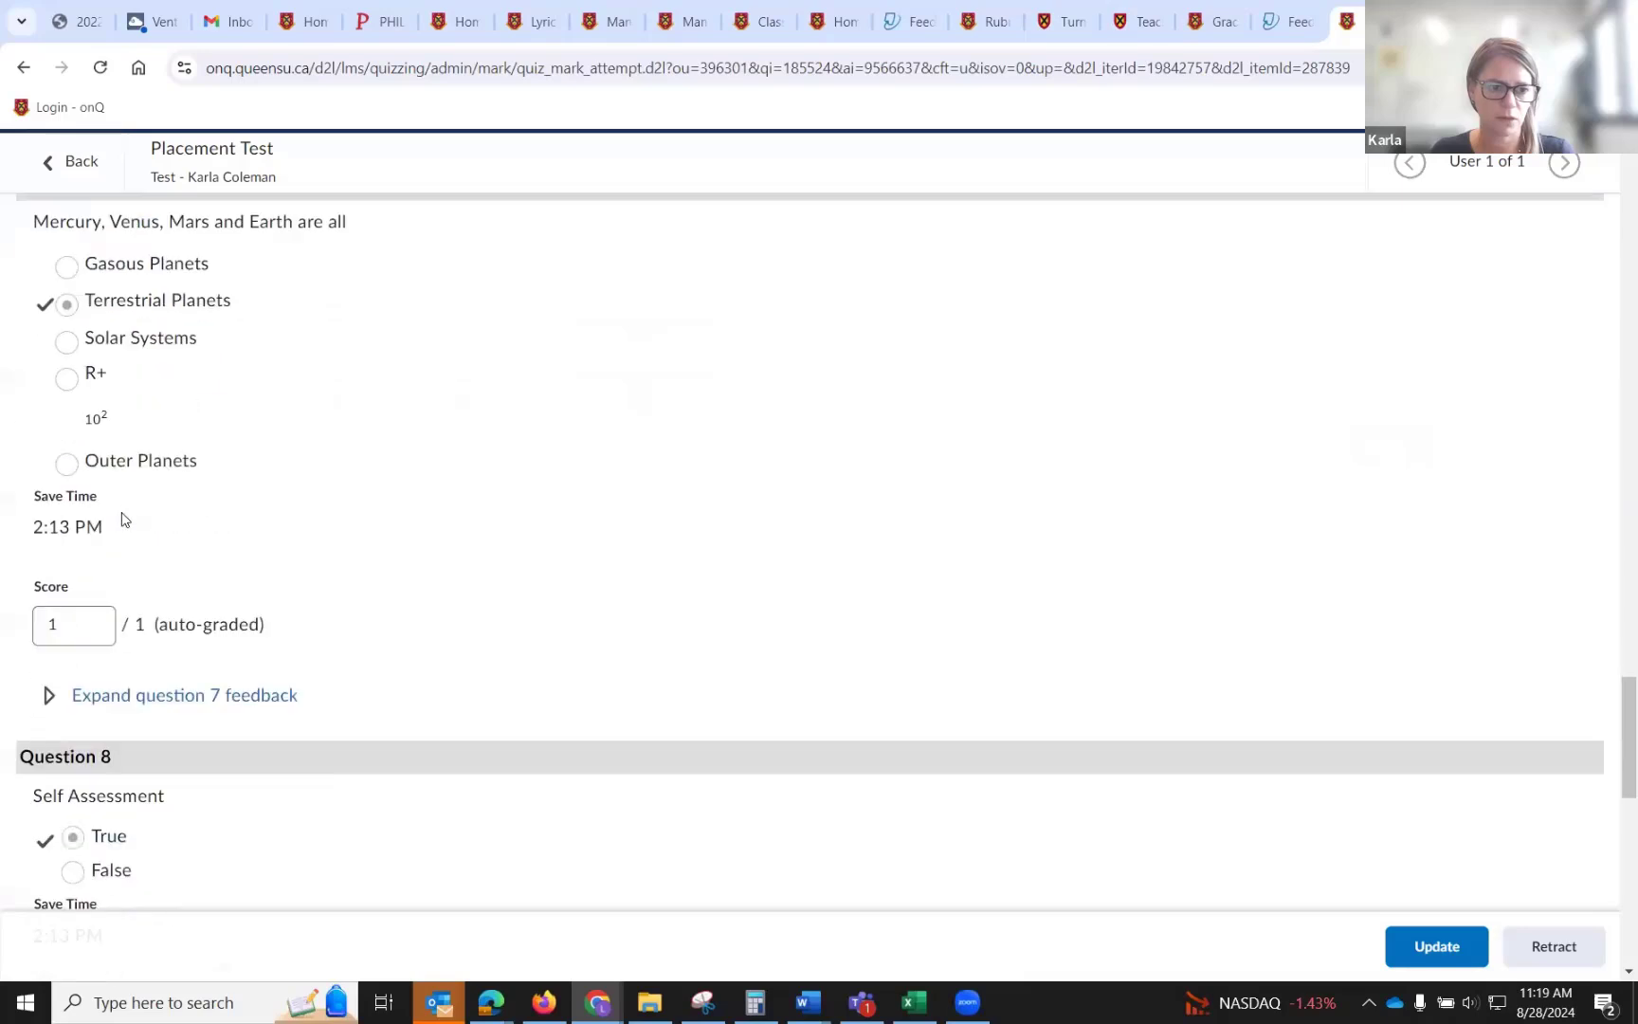
scroll(122, 519, "down", 1)
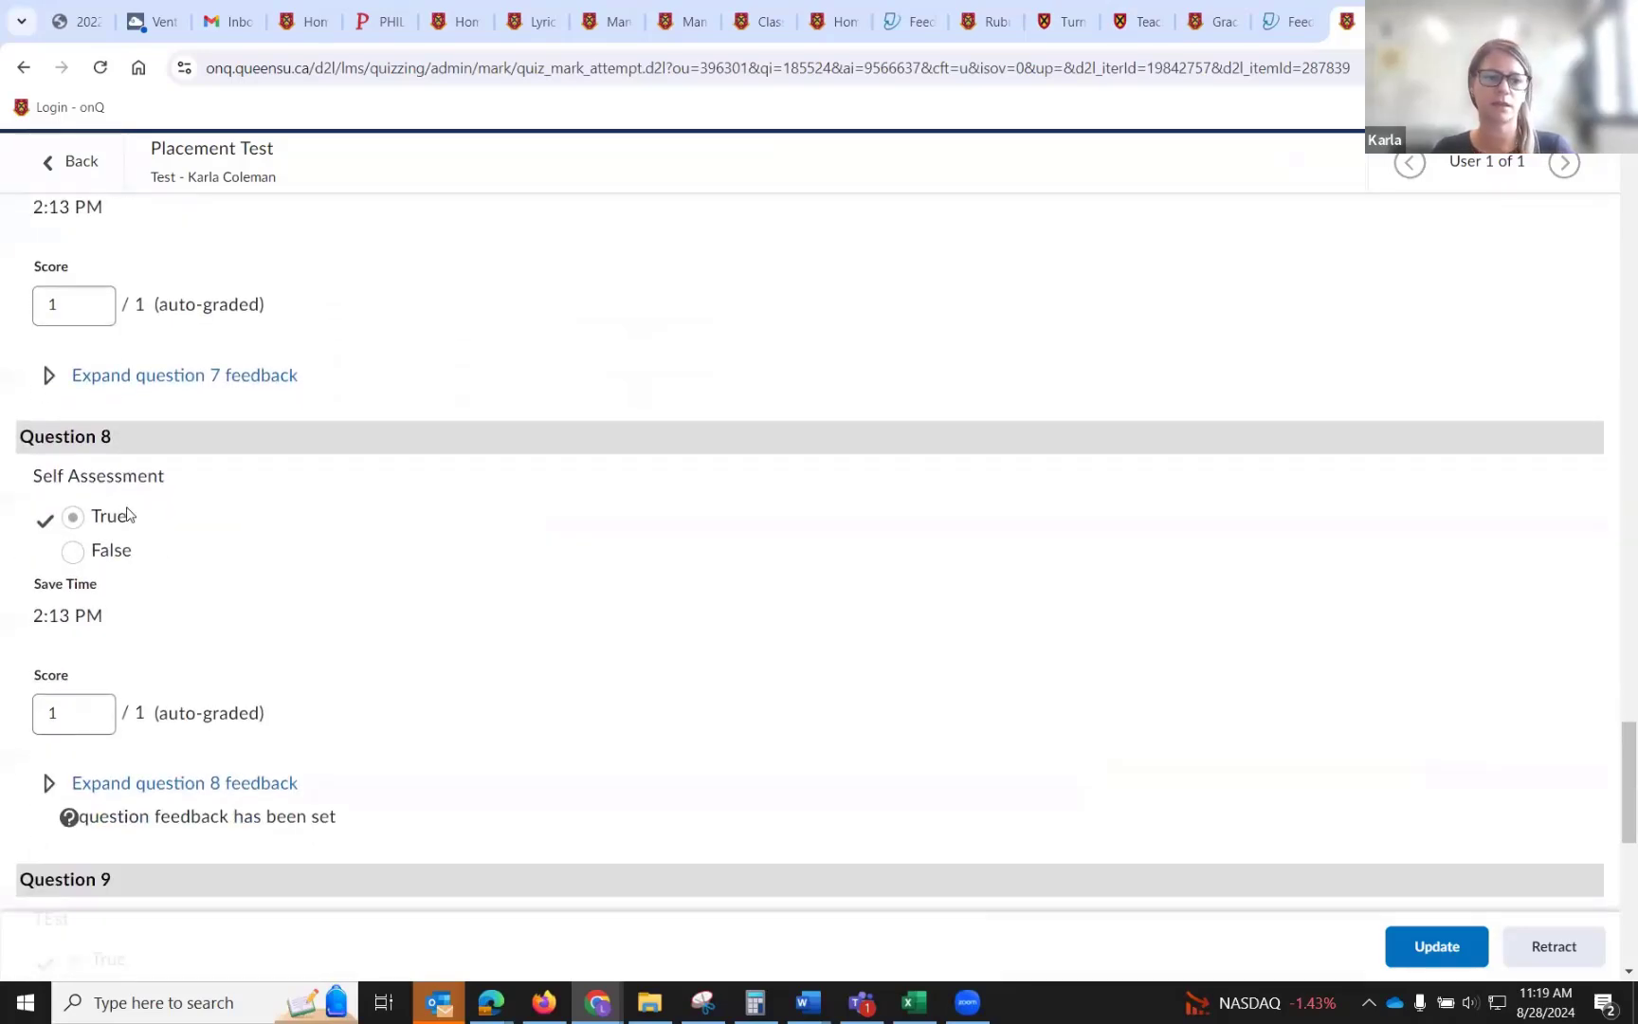
left_click(48, 783)
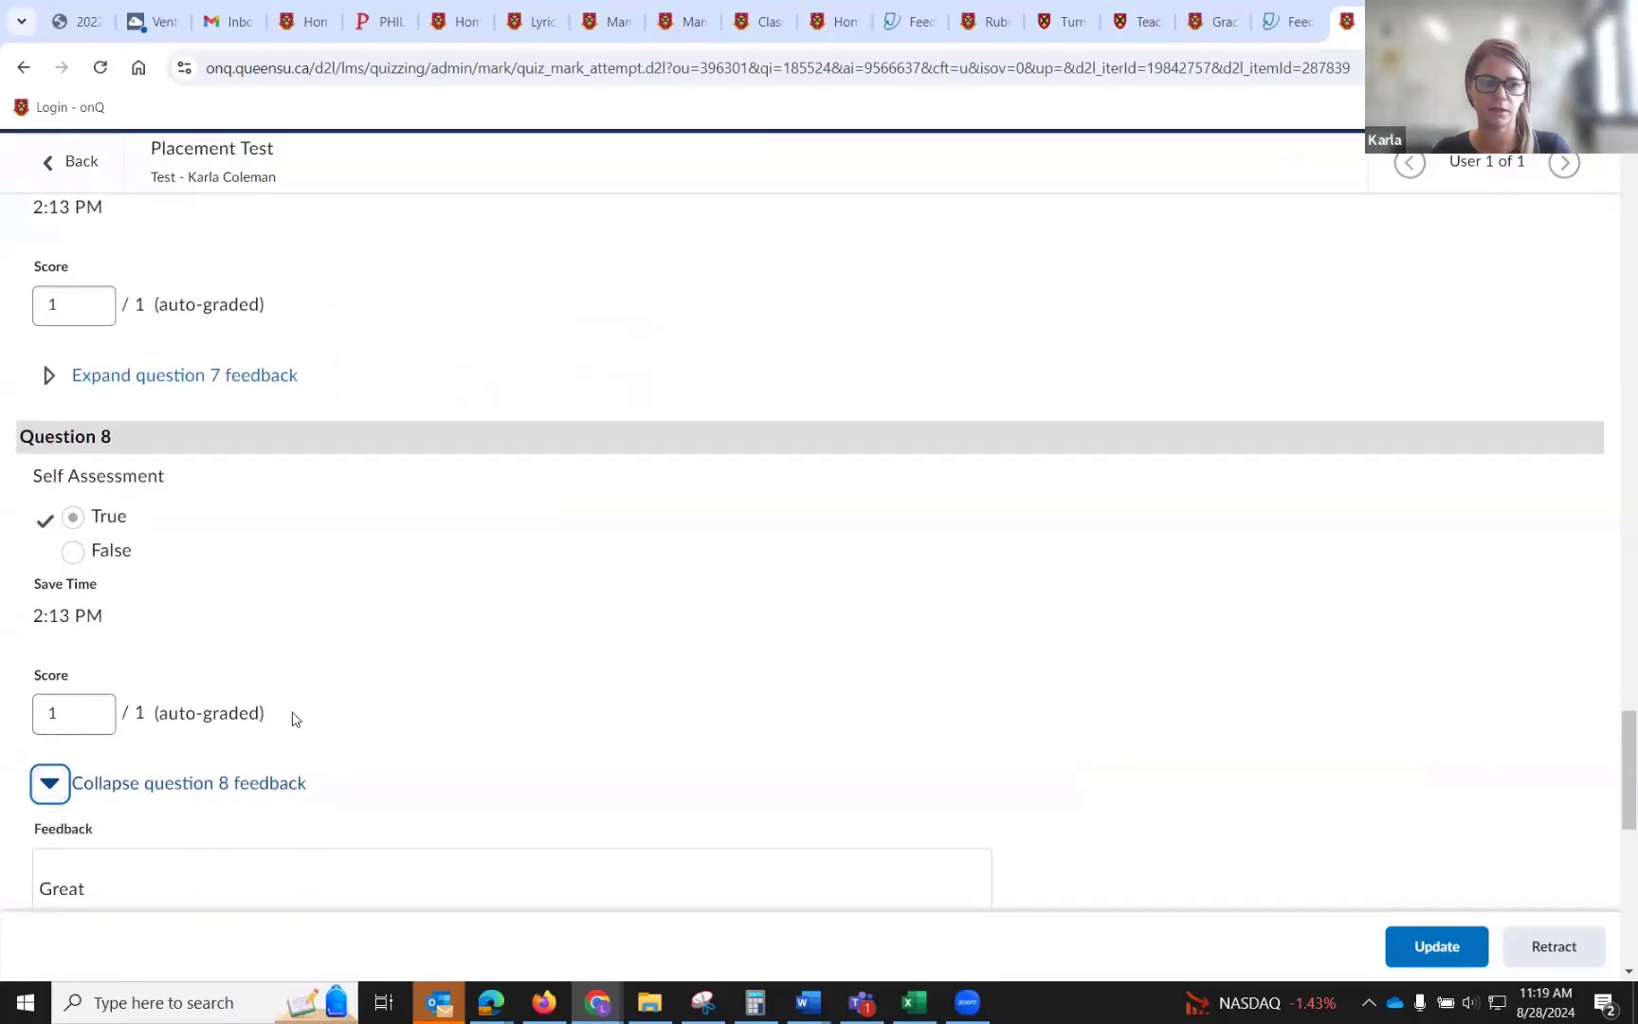
scroll(177, 709, "down", 2)
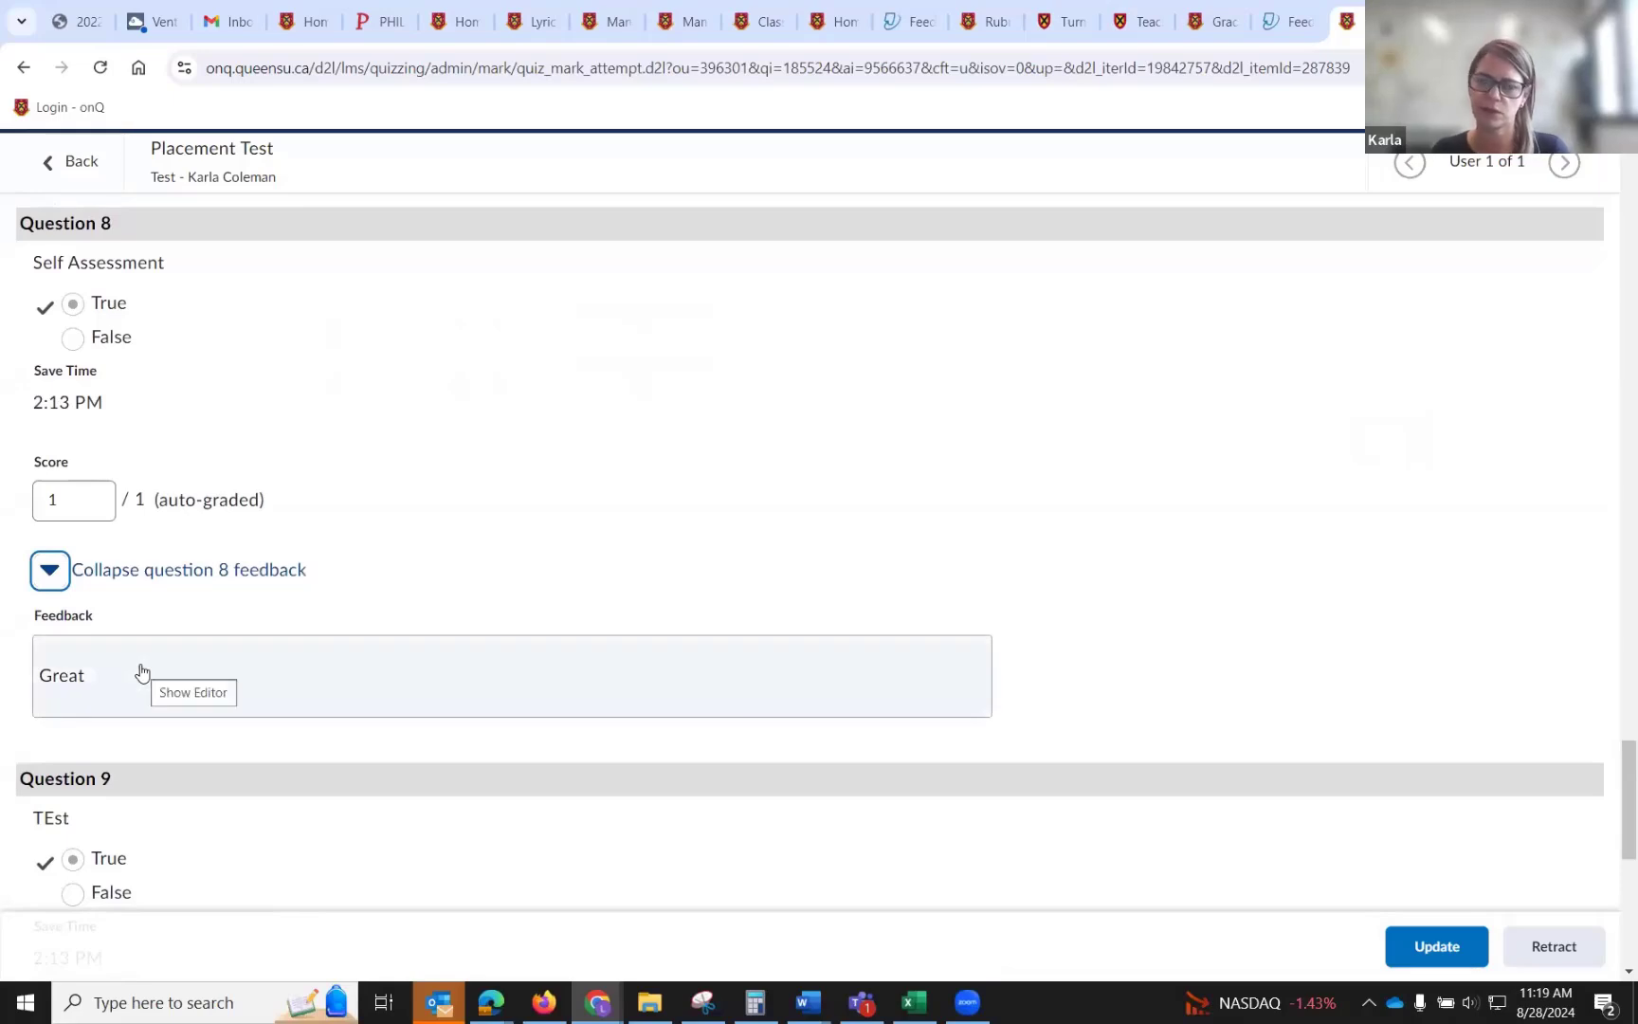
Review the Placement Test attempt's question 9 score and question 10 result, then scroll back up to the evaluation summary.
scroll(142, 673, "down", 3)
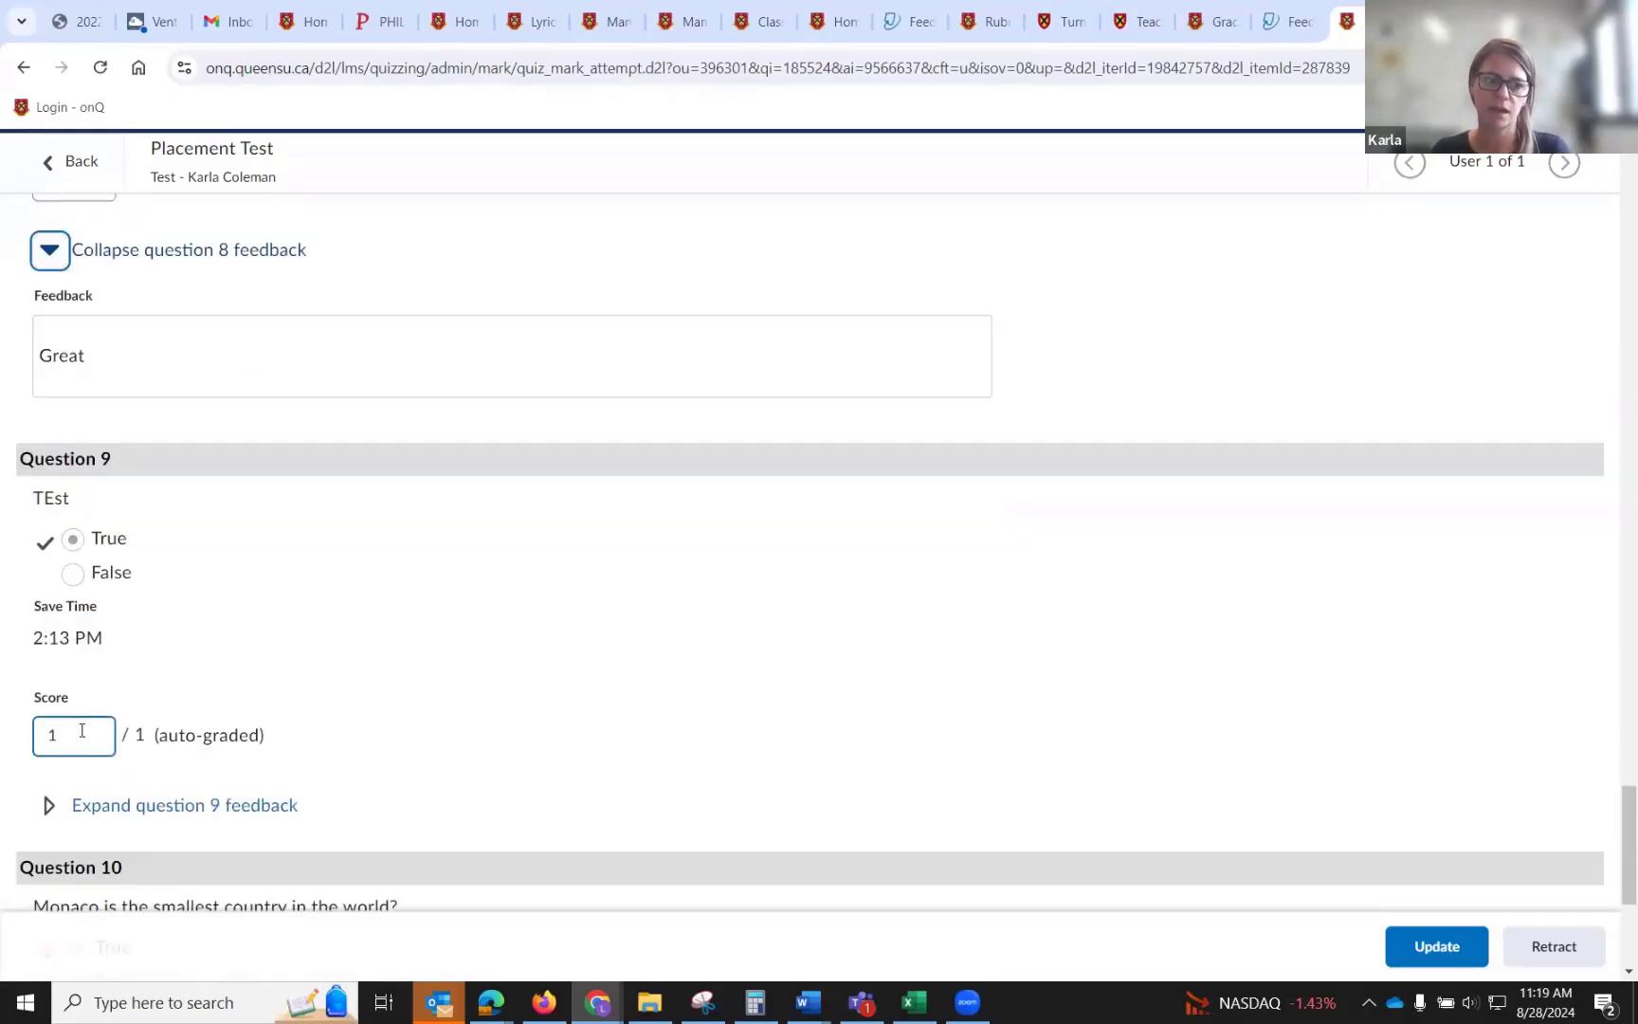
left_click_drag(83, 730, 36, 730)
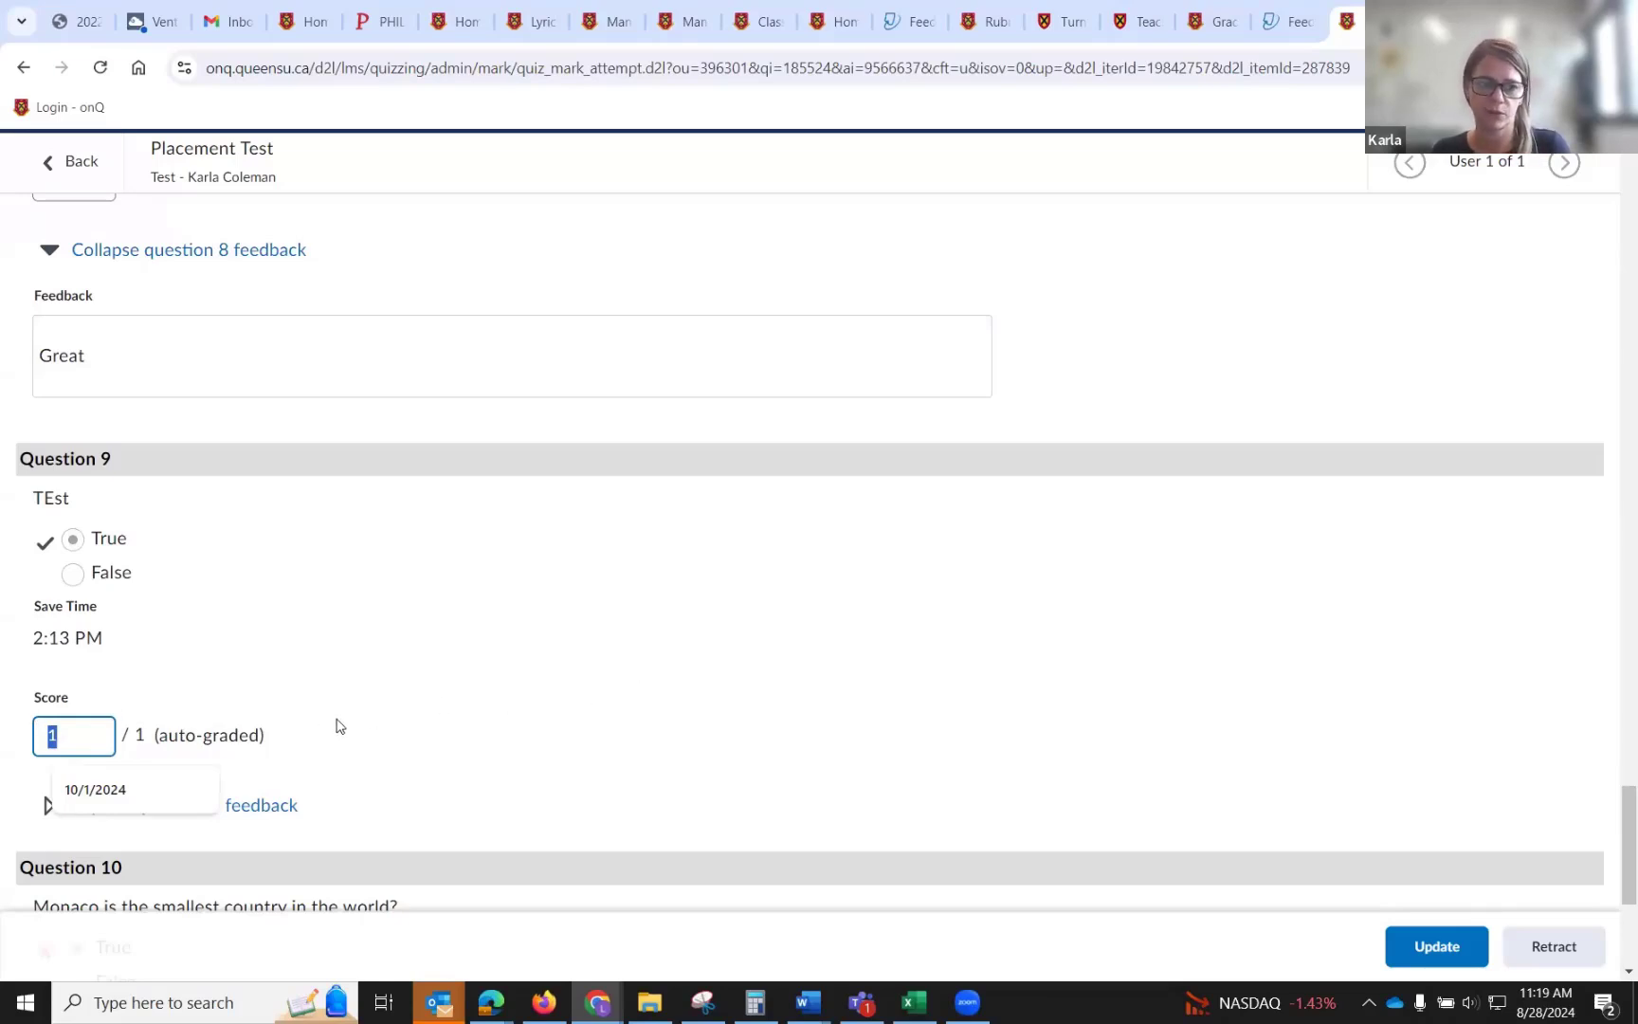
scroll(337, 726, "down", 2)
scroll(336, 723, "down", 2)
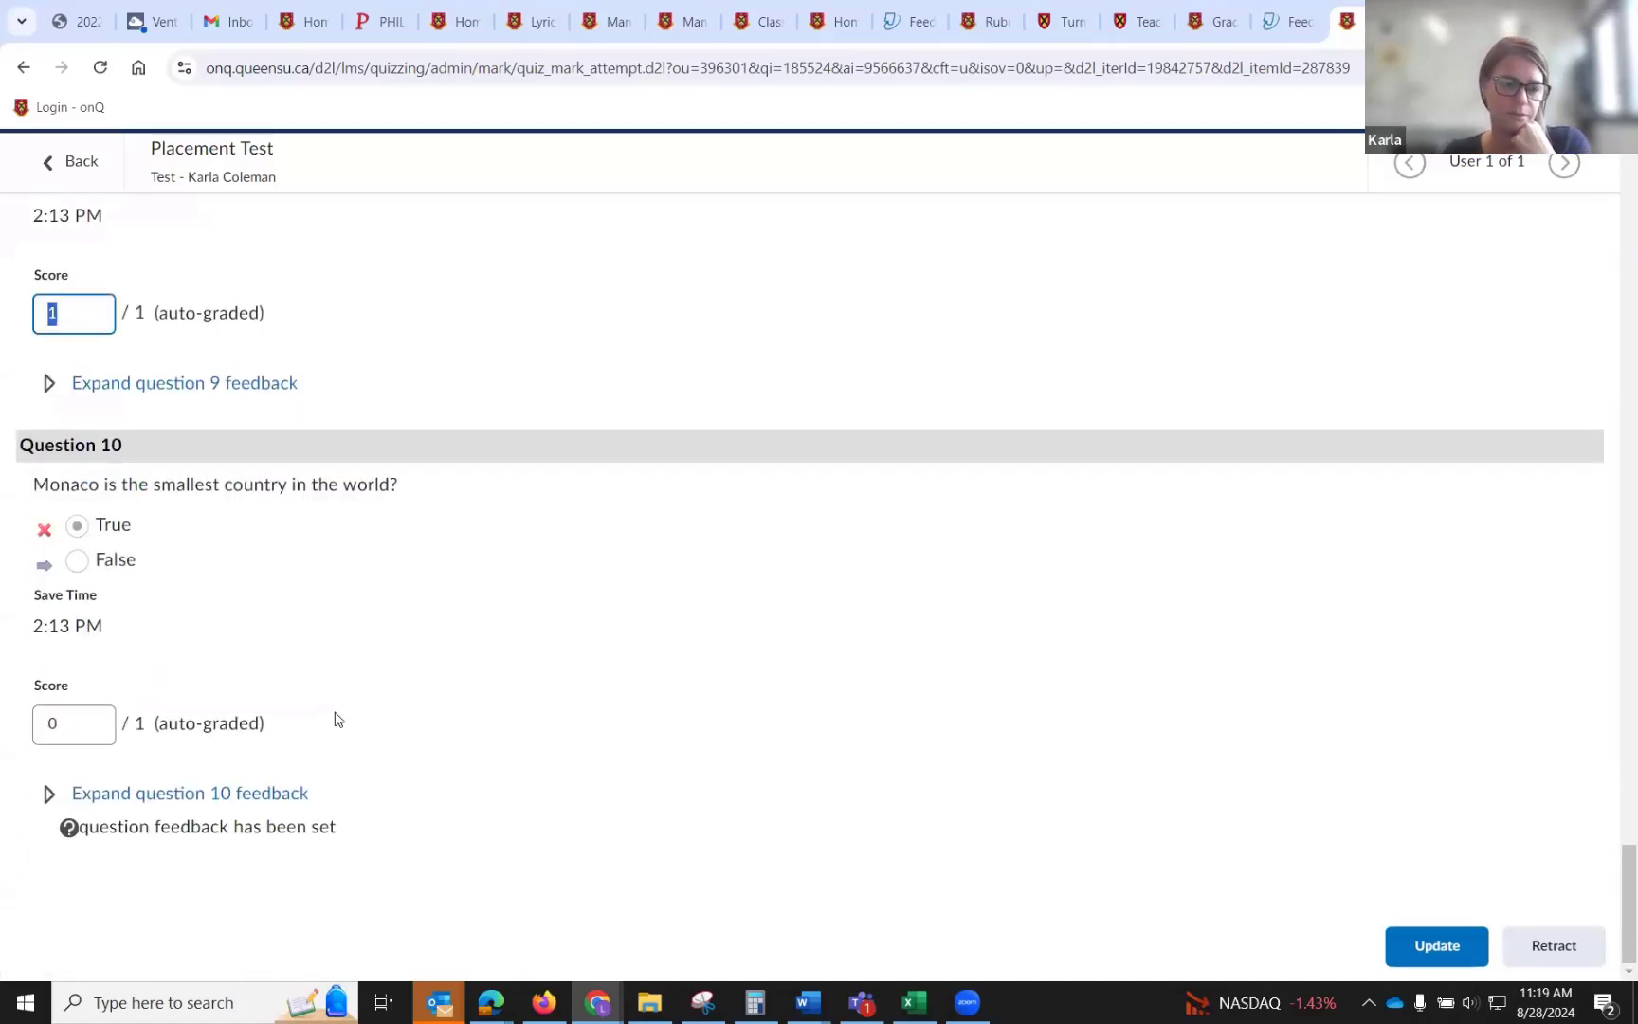
scroll(327, 692, "up", 12)
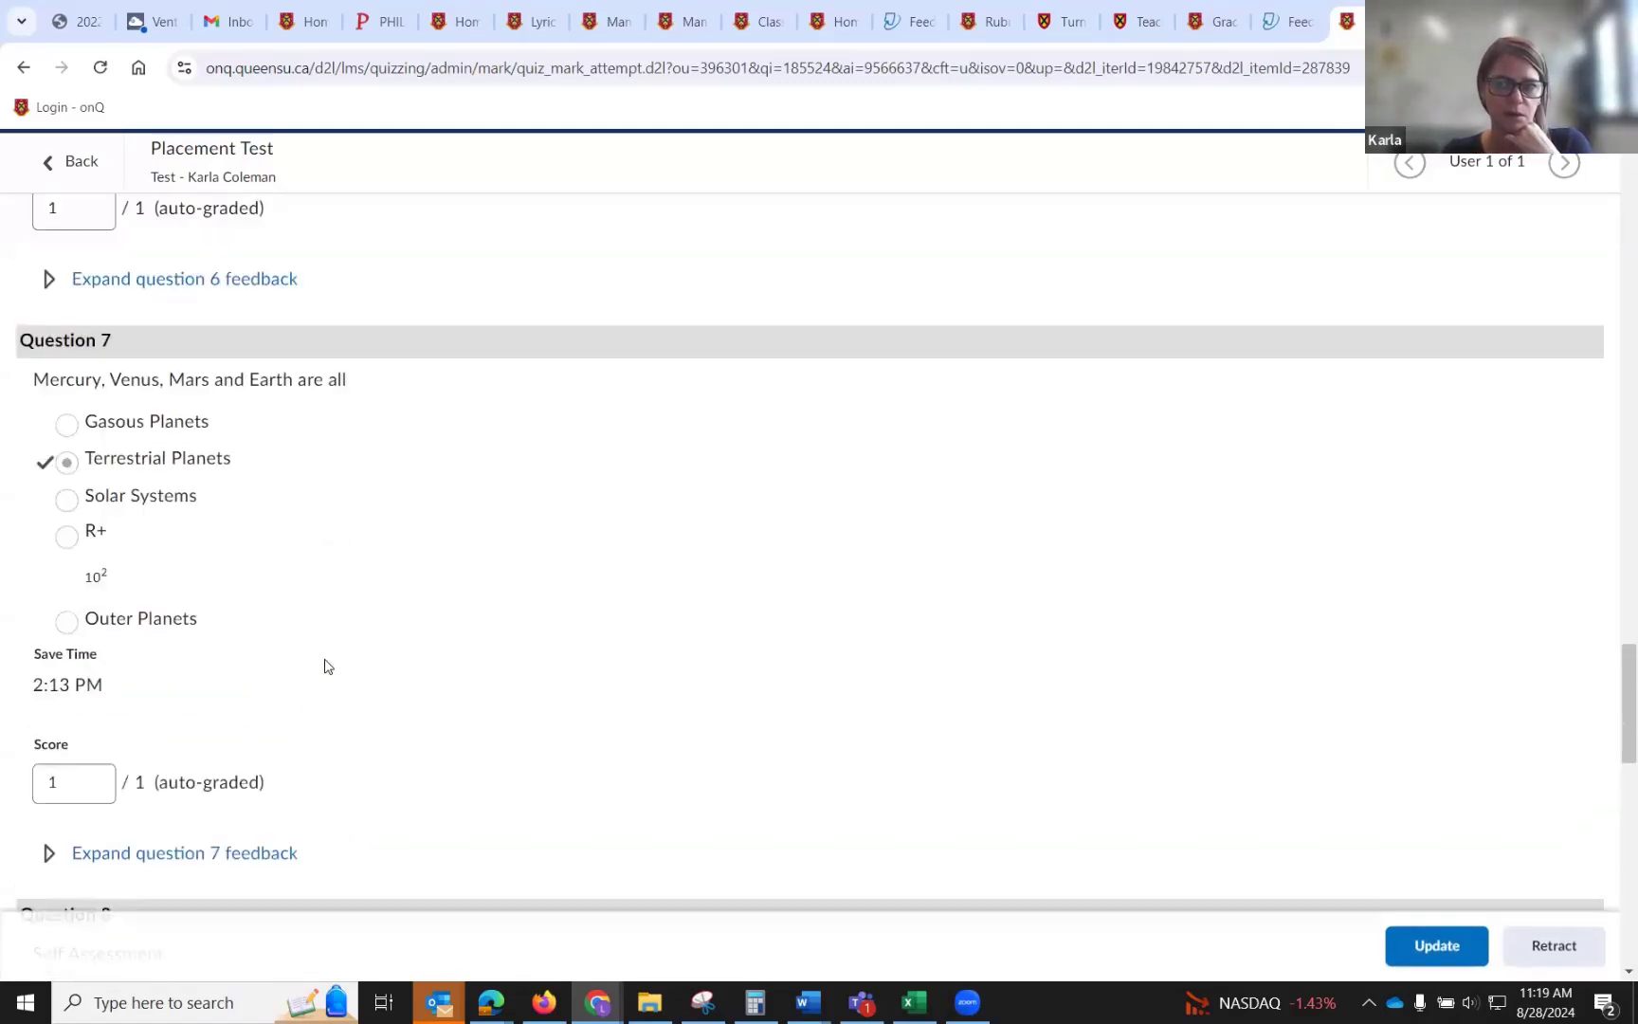
scroll(325, 666, "up", 20)
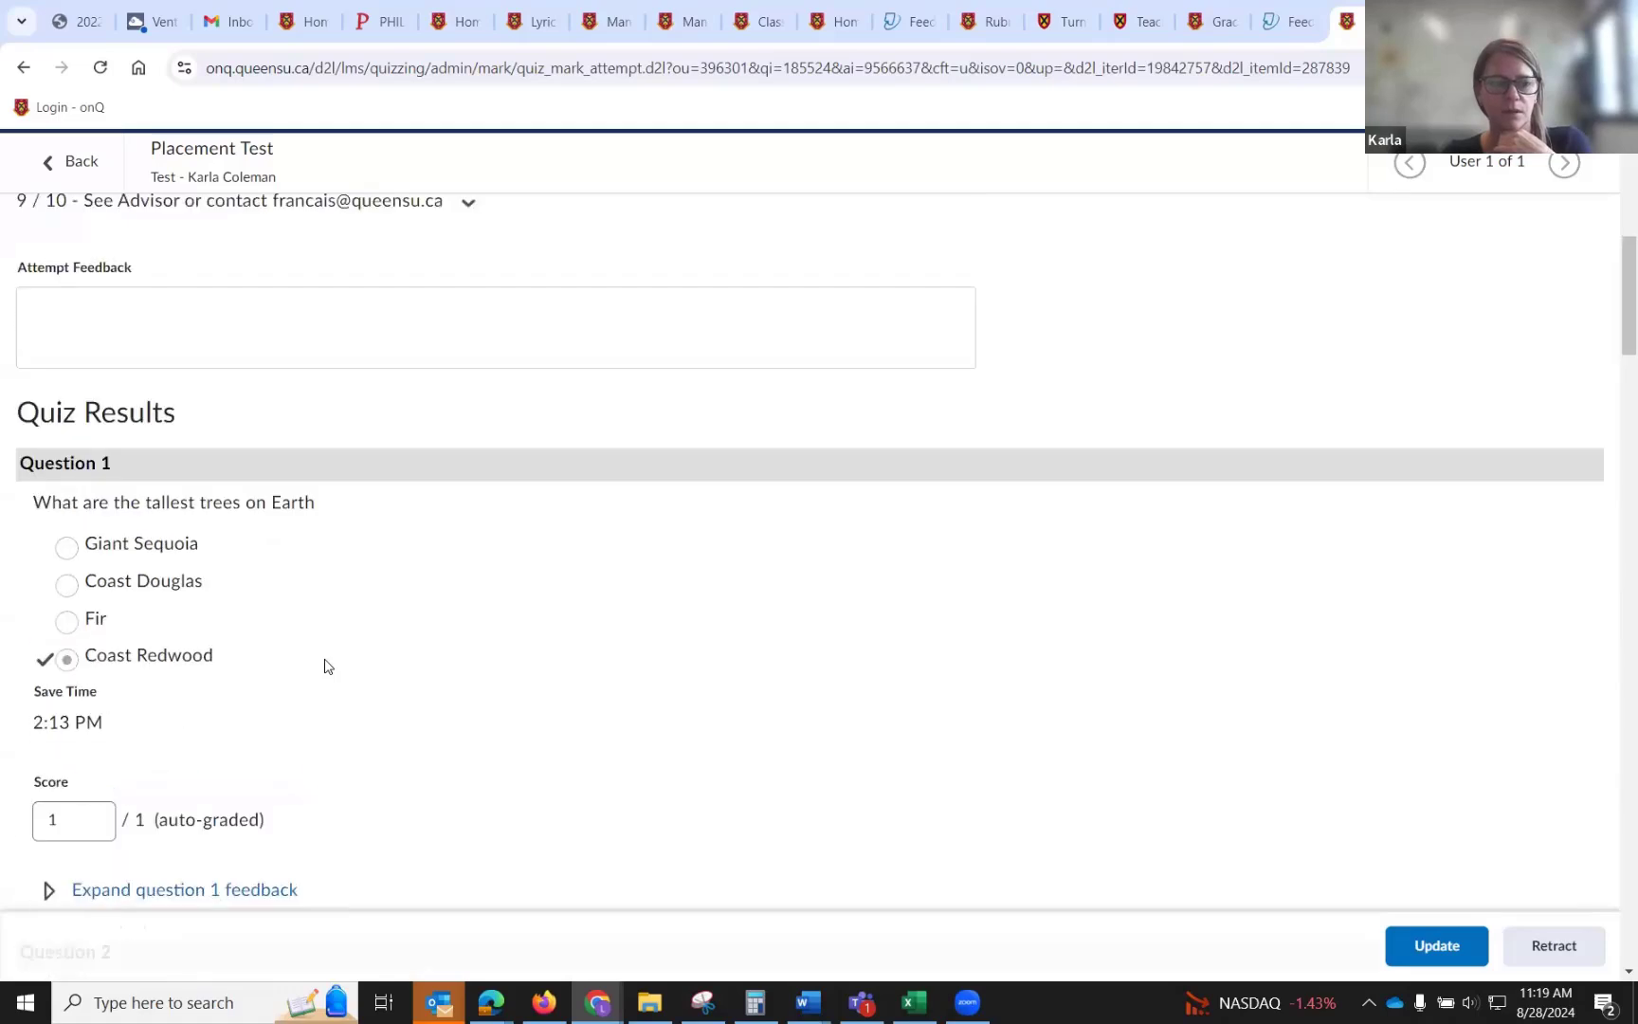
scroll(326, 666, "up", 4)
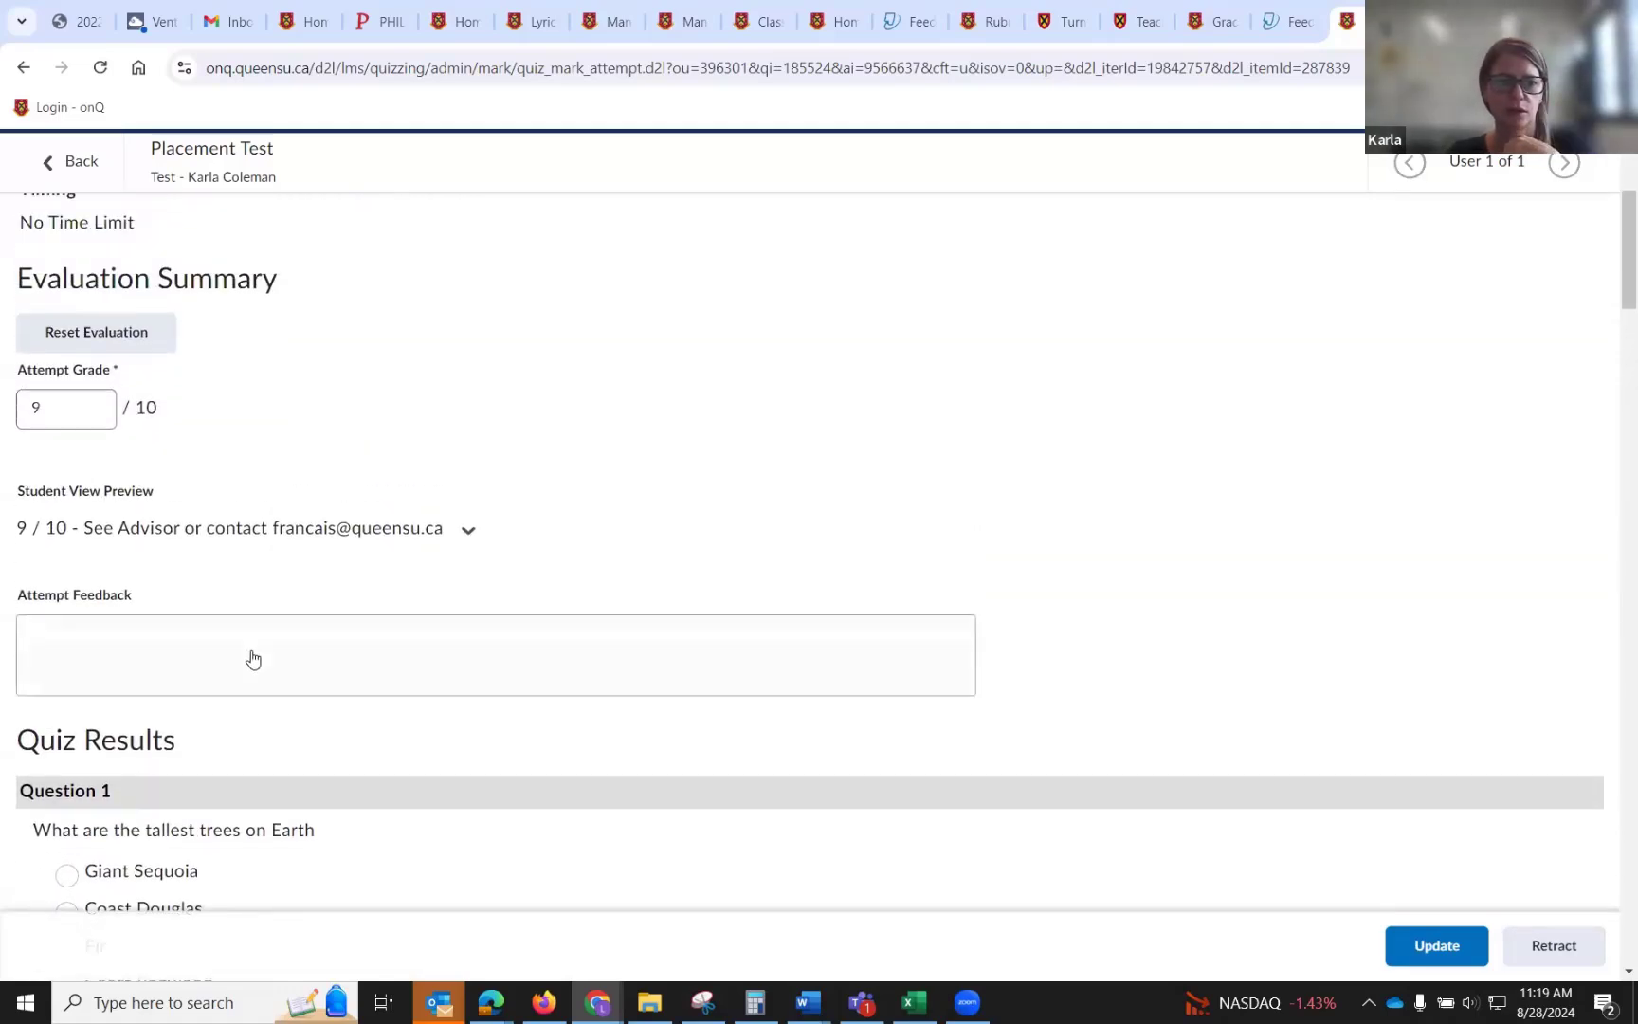
Open the attempt feedback editor and return to the Placement Test grading list.
left_click(252, 658)
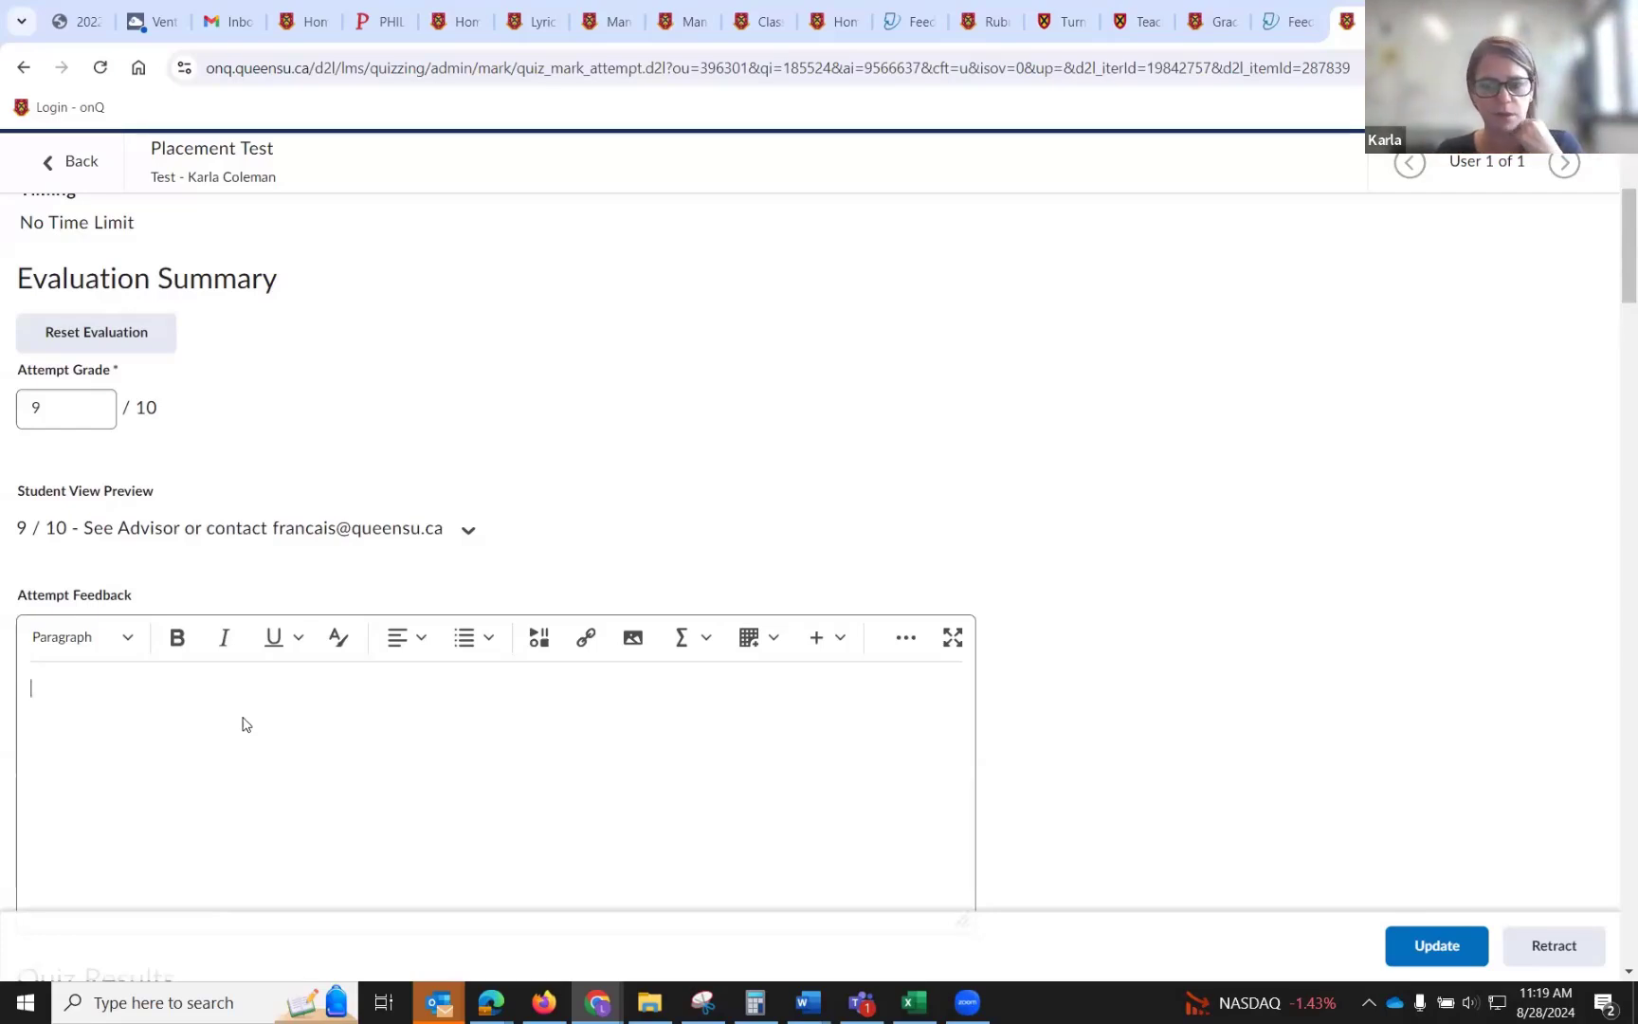
scroll(331, 519, "down", 3)
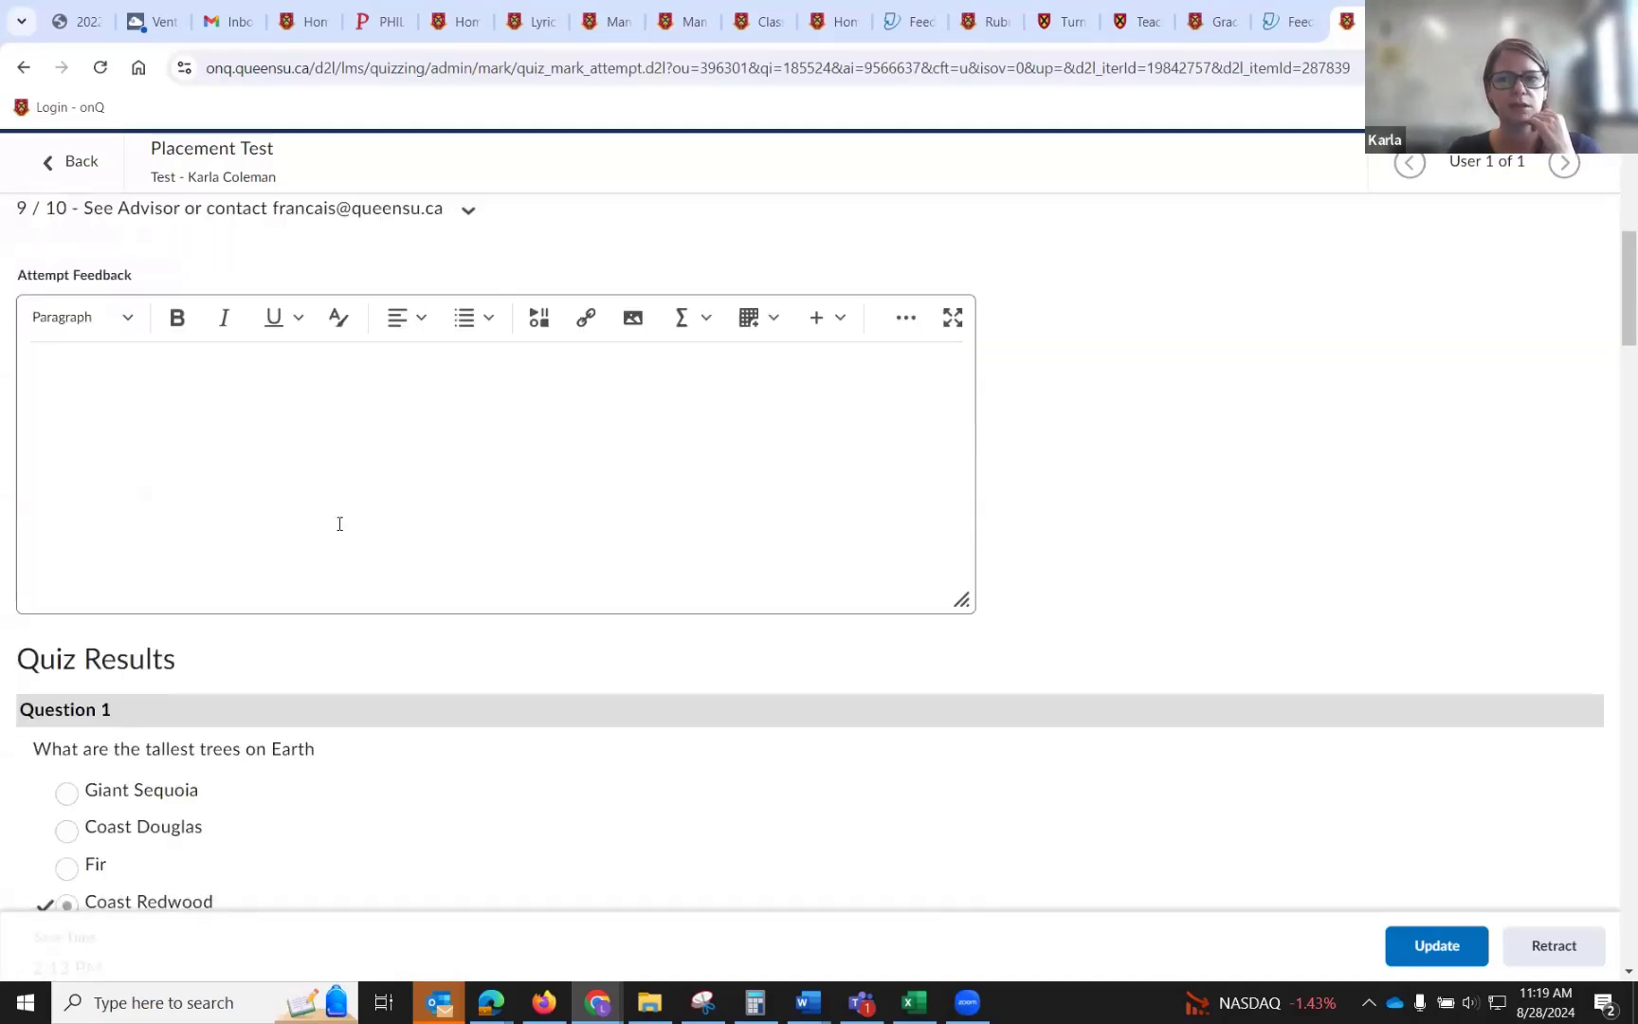
scroll(339, 523, "down", 5)
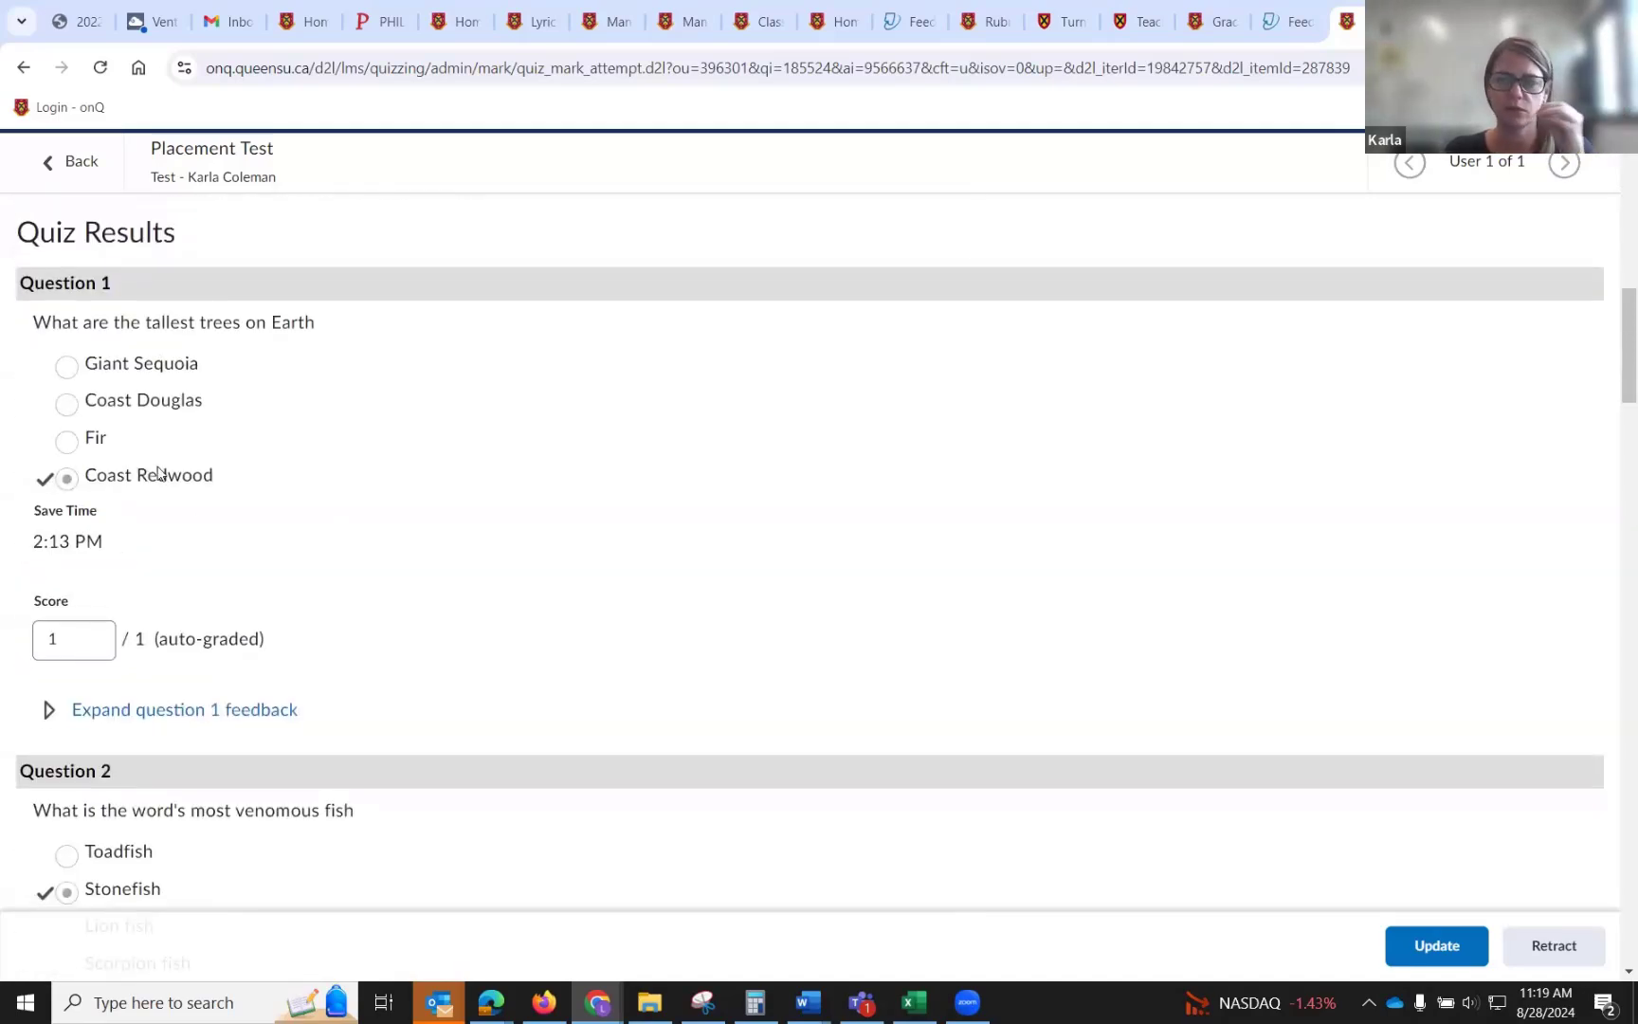
left_click(74, 161)
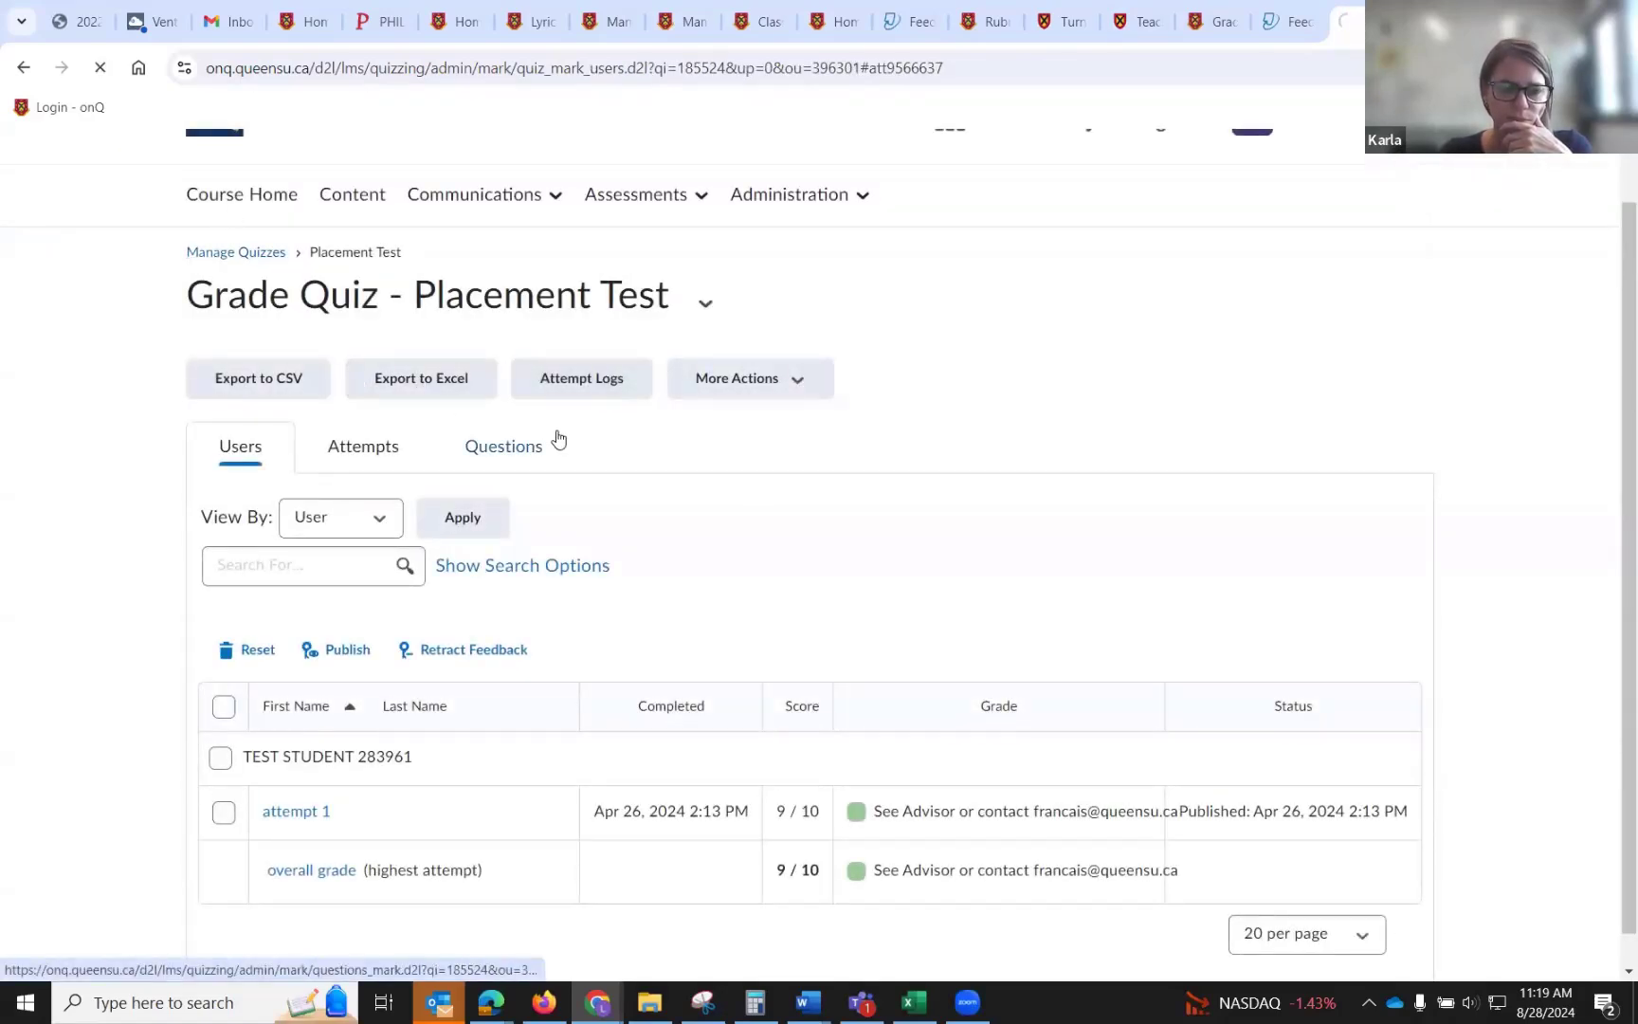
Open grading for the Final quiz from the list of quizzes.
scroll(558, 429, "down", 4)
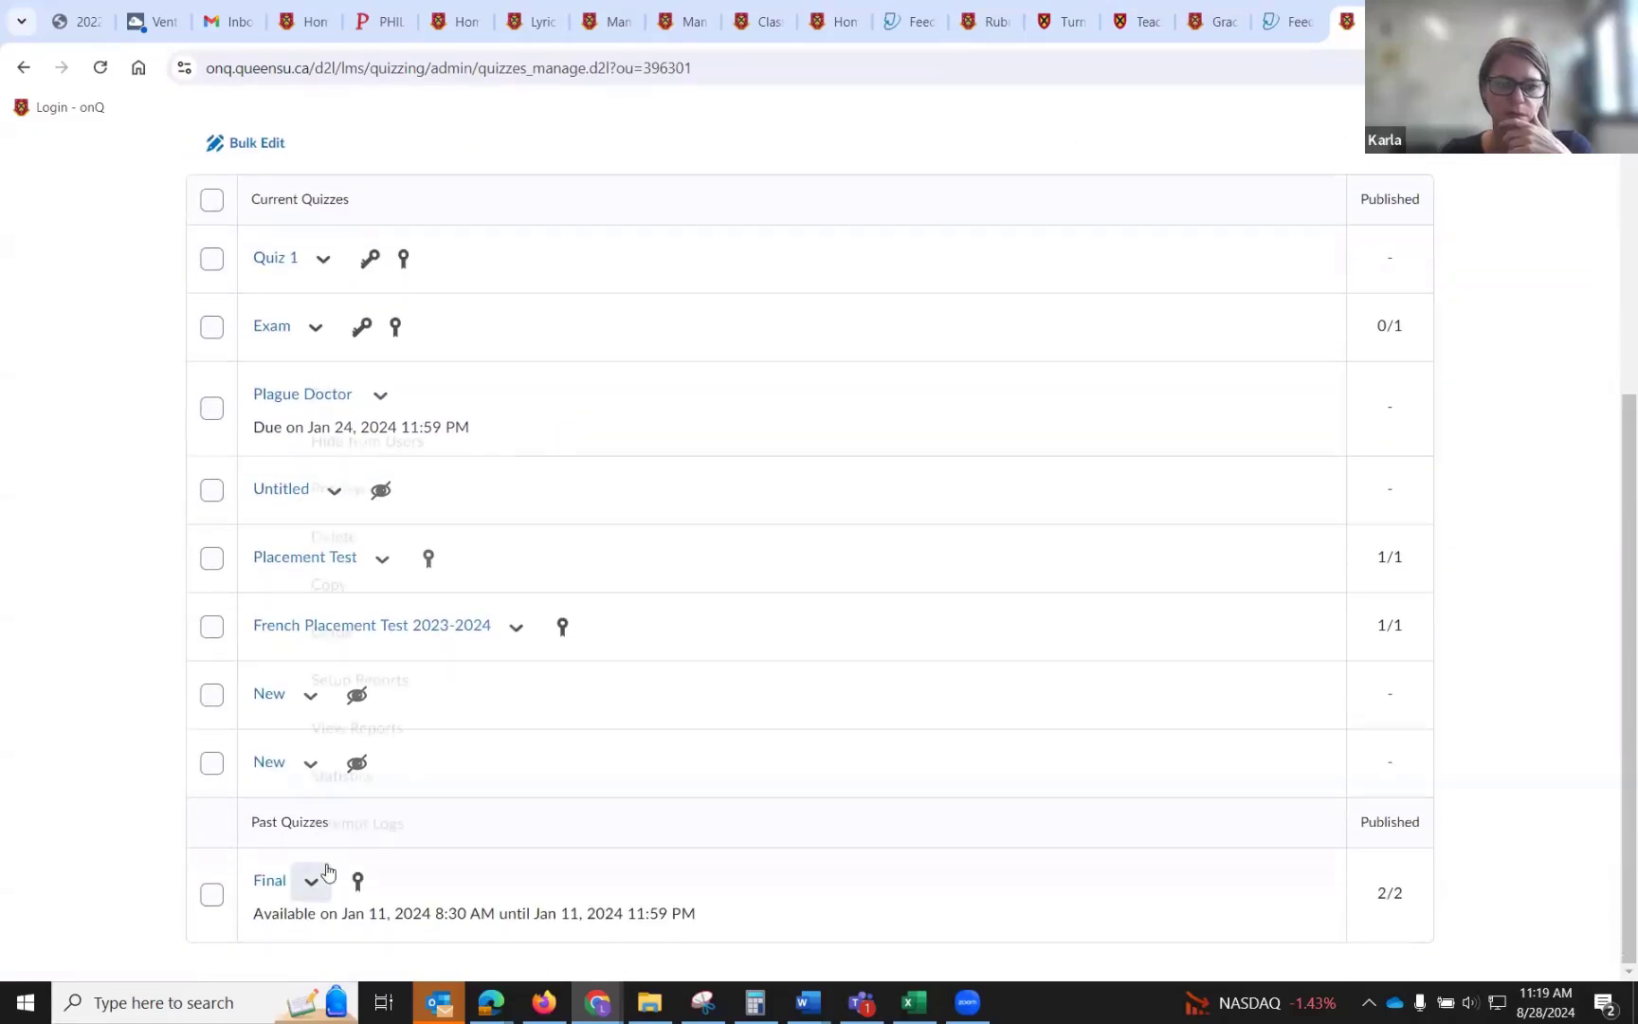
left_click(311, 880)
left_click(334, 624)
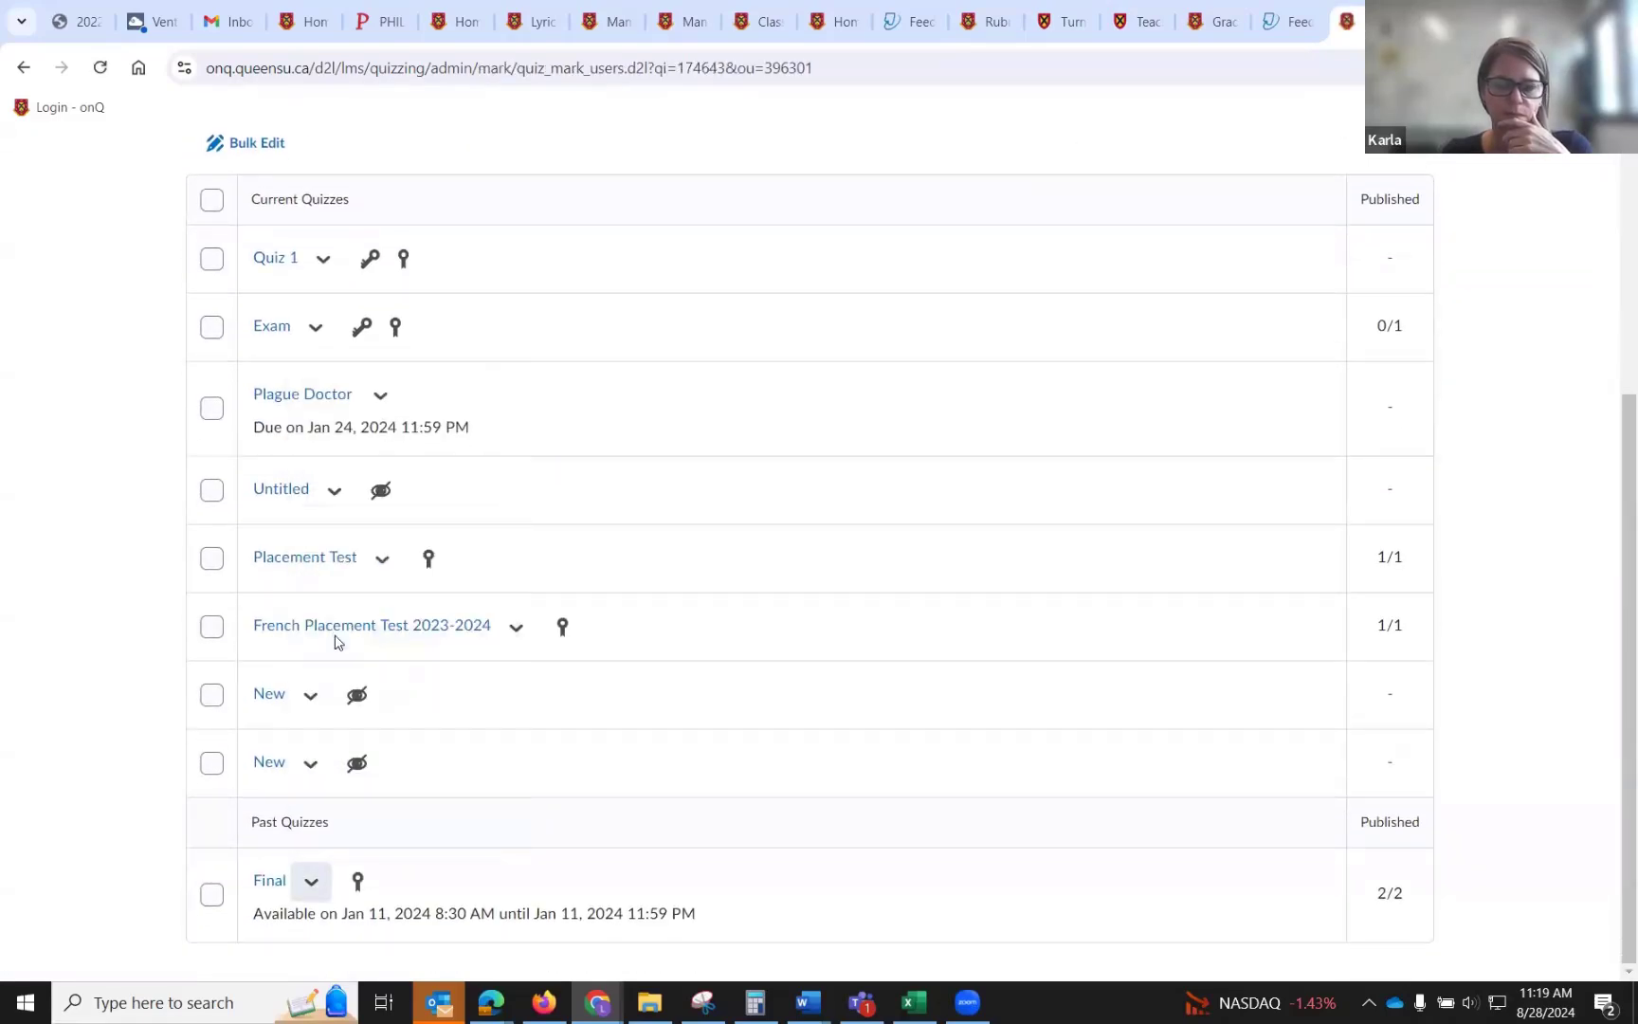
Open the test student's first Final attempt, look through its questions, and return to the grading list.
scroll(337, 642, "down", 3)
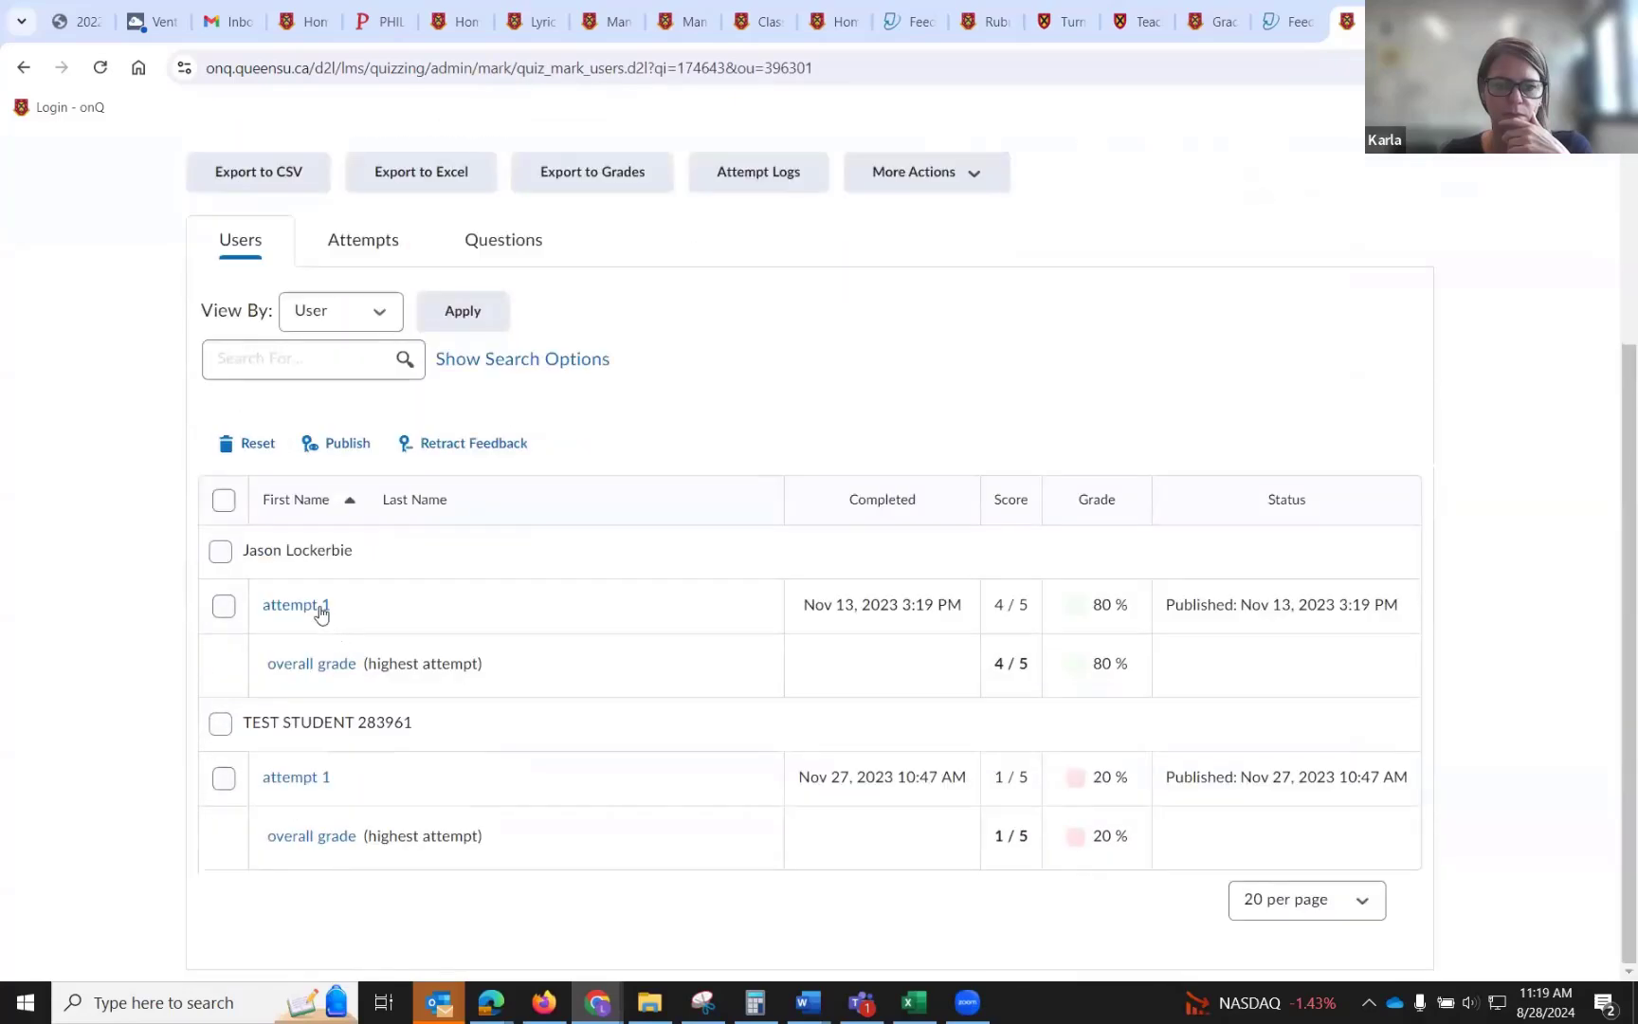
left_click(318, 781)
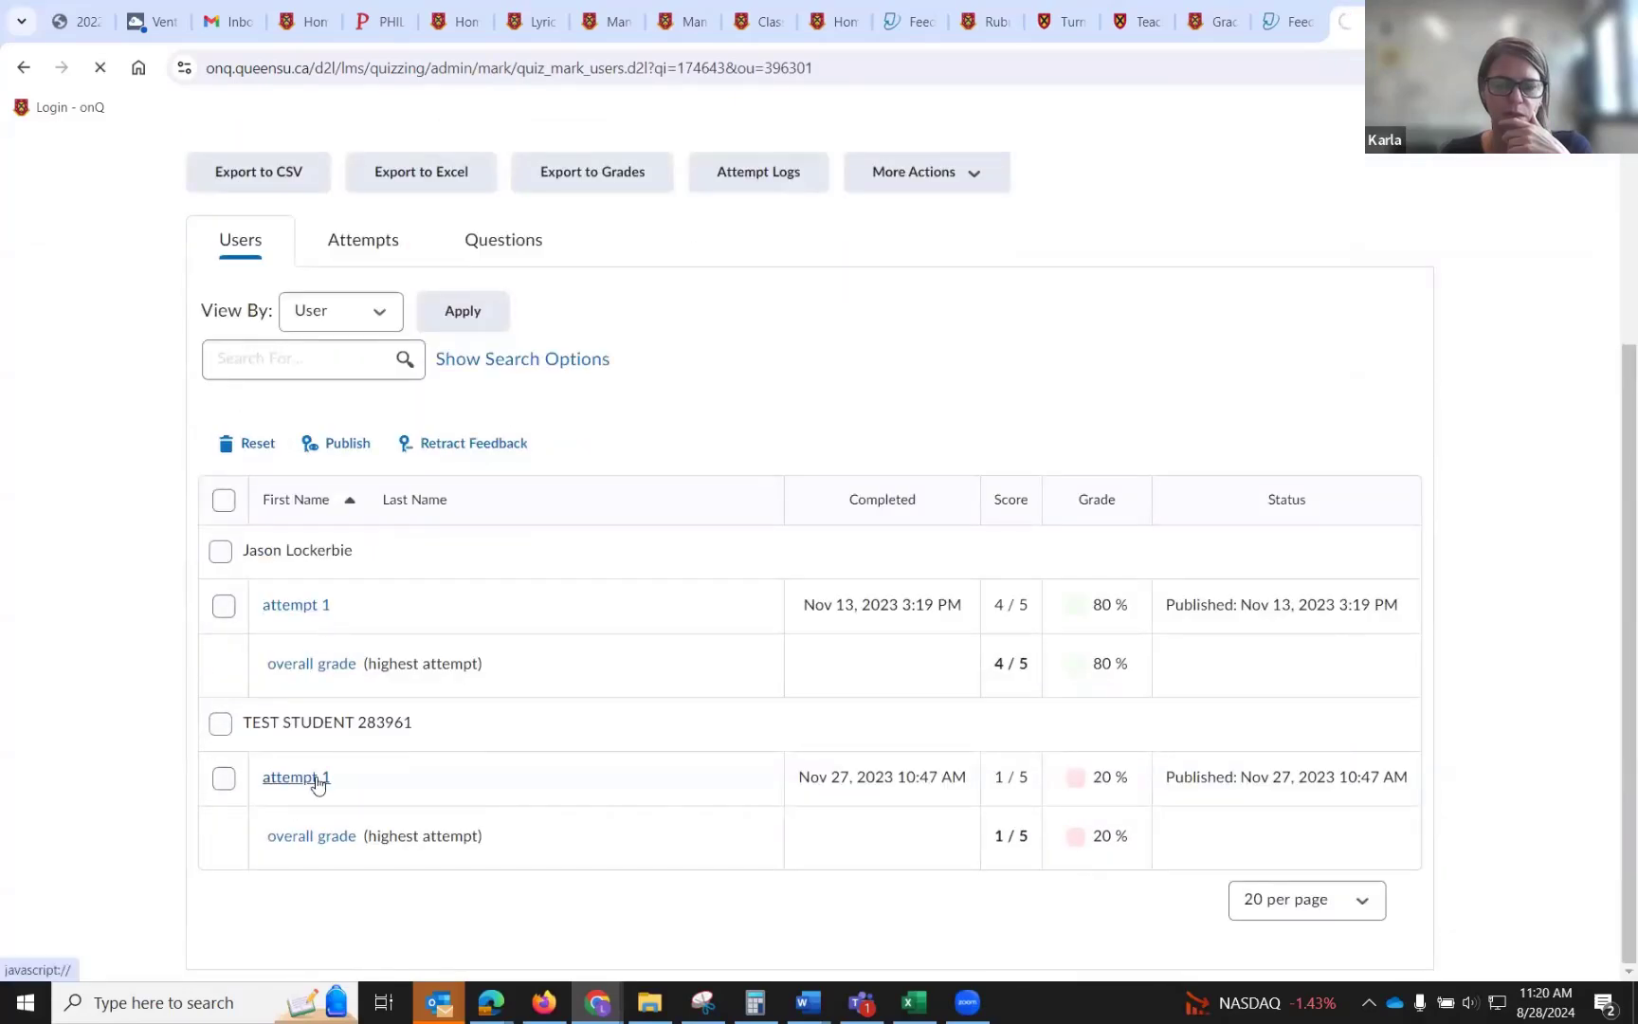
scroll(500, 640, "down", 4)
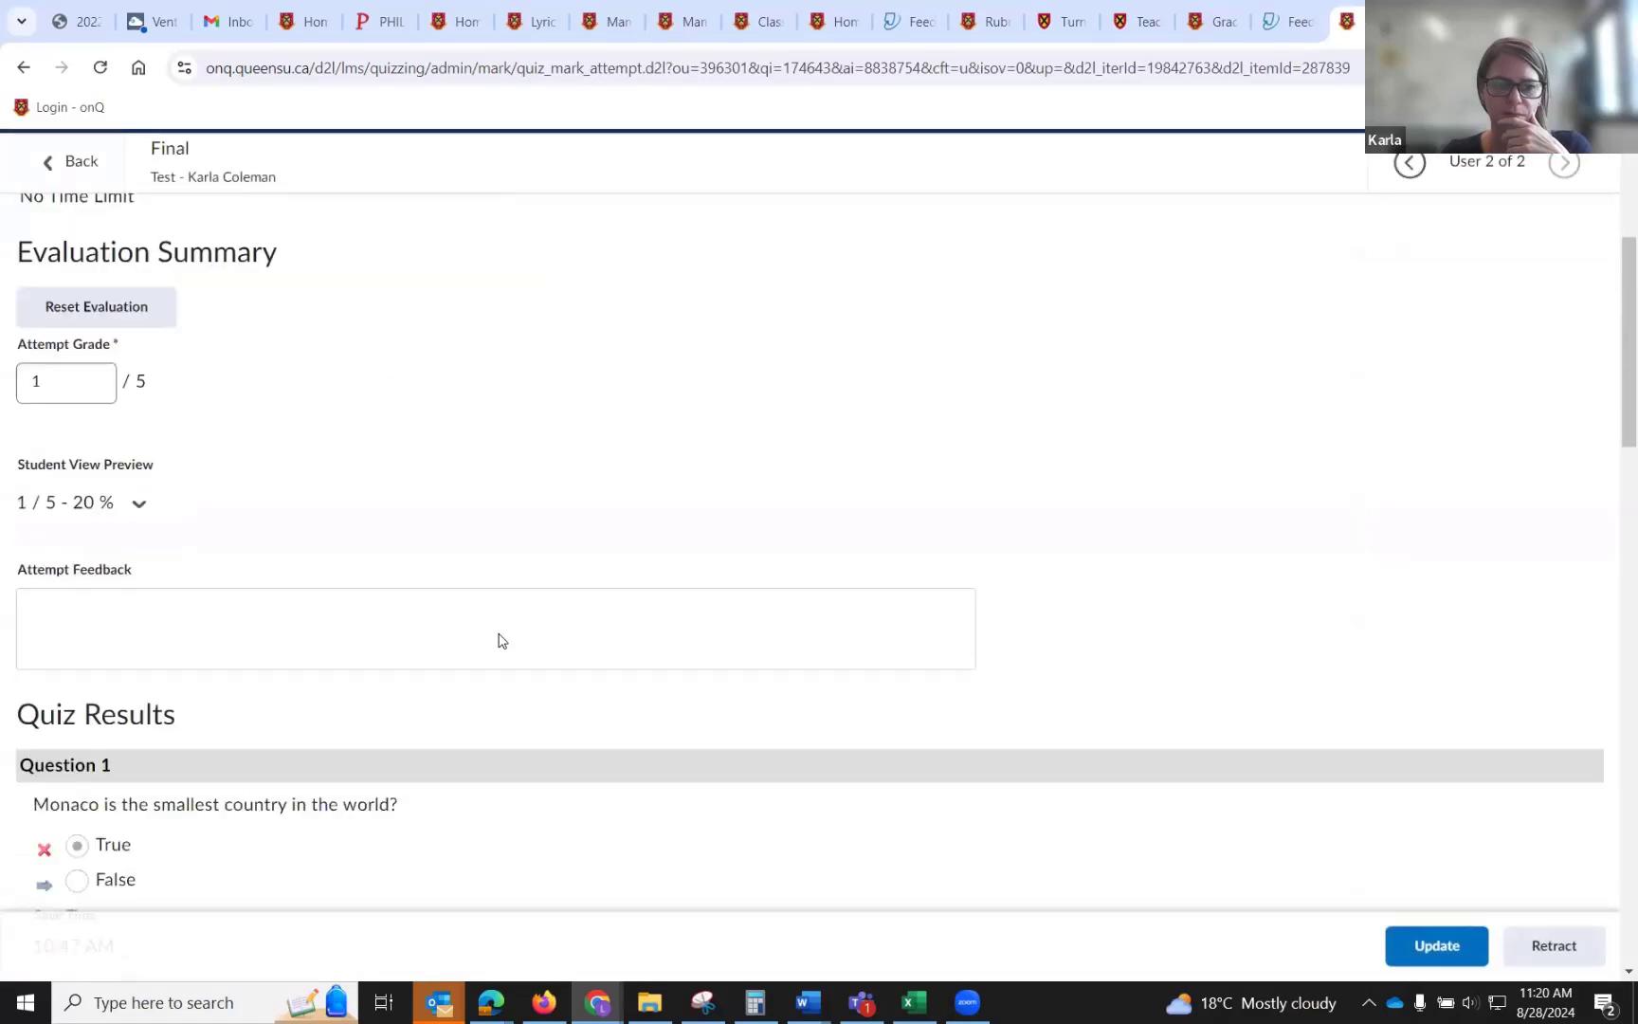
scroll(501, 640, "down", 15)
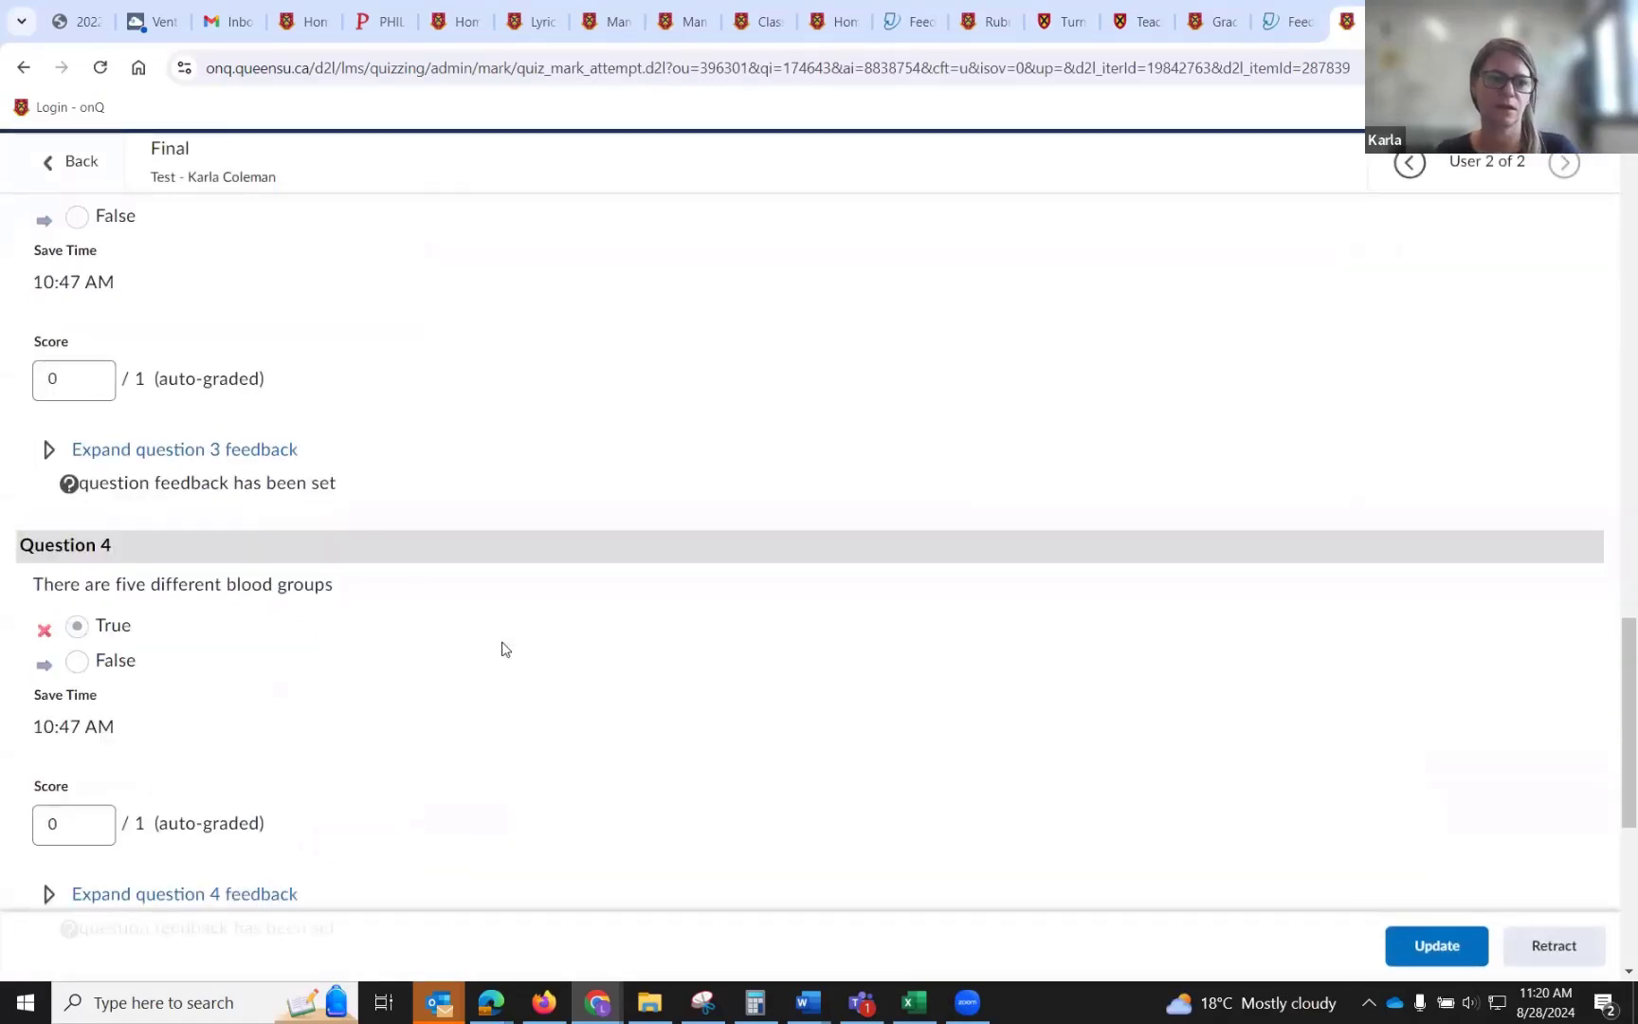
left_click(89, 163)
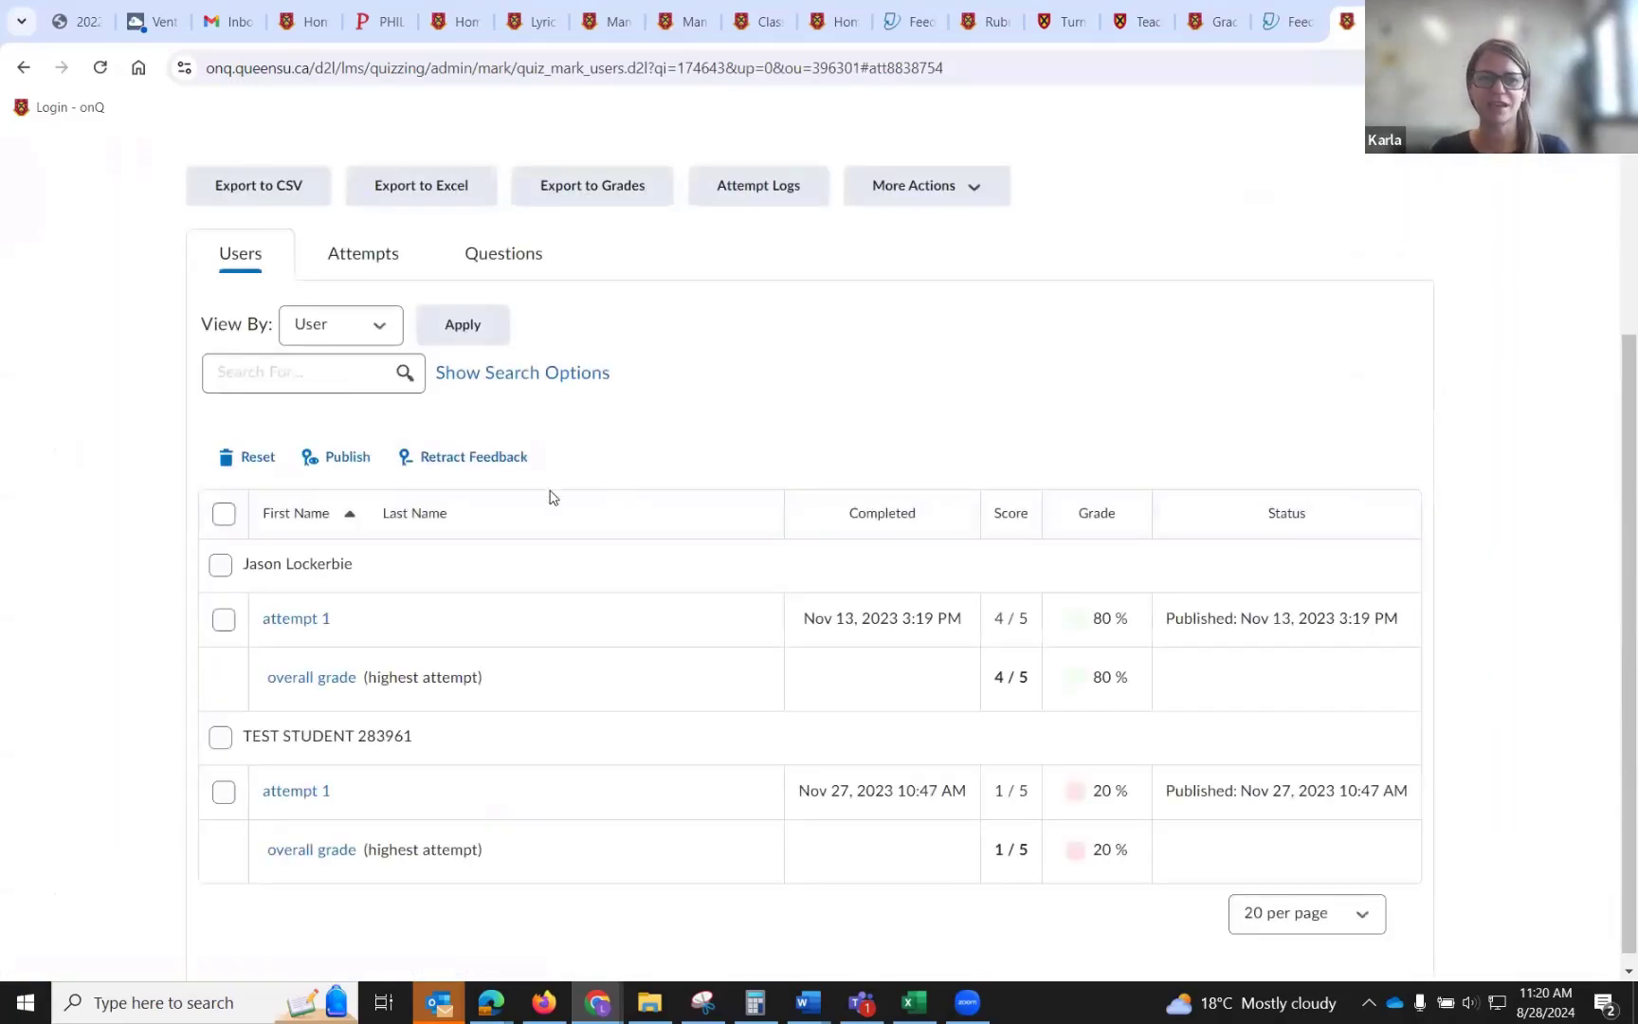
Select all users' attempts for the Final quiz and publish them.
scroll(552, 497, "up", 3)
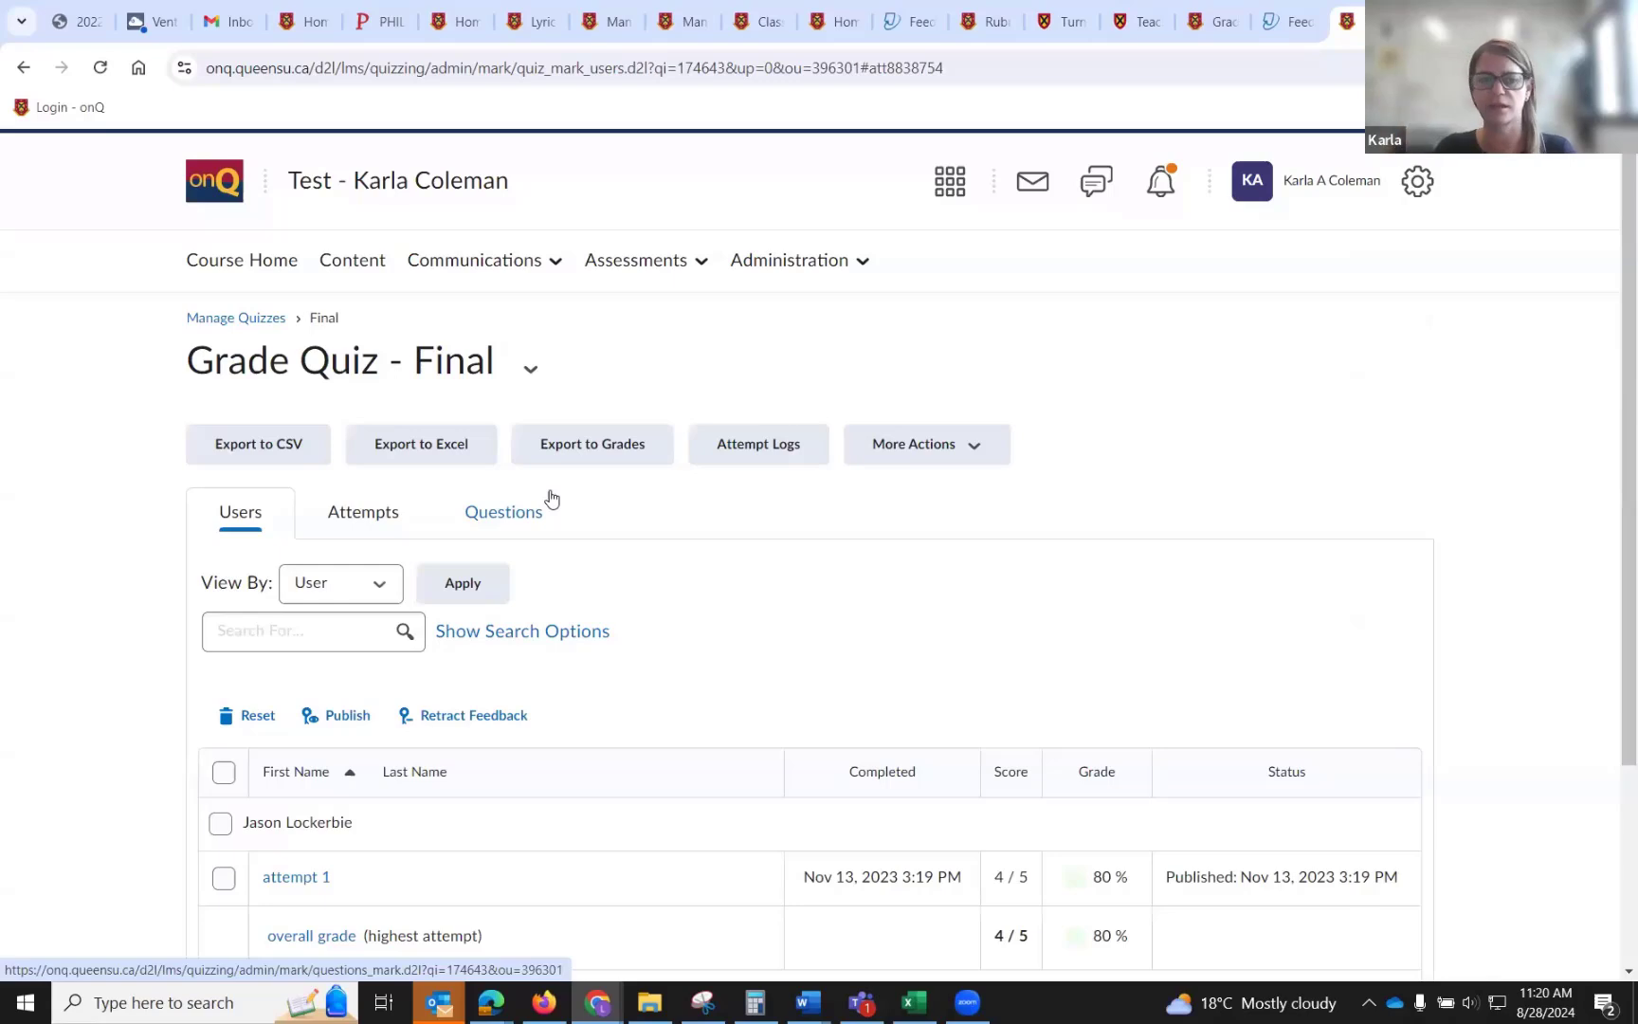
scroll(550, 501, "down", 3)
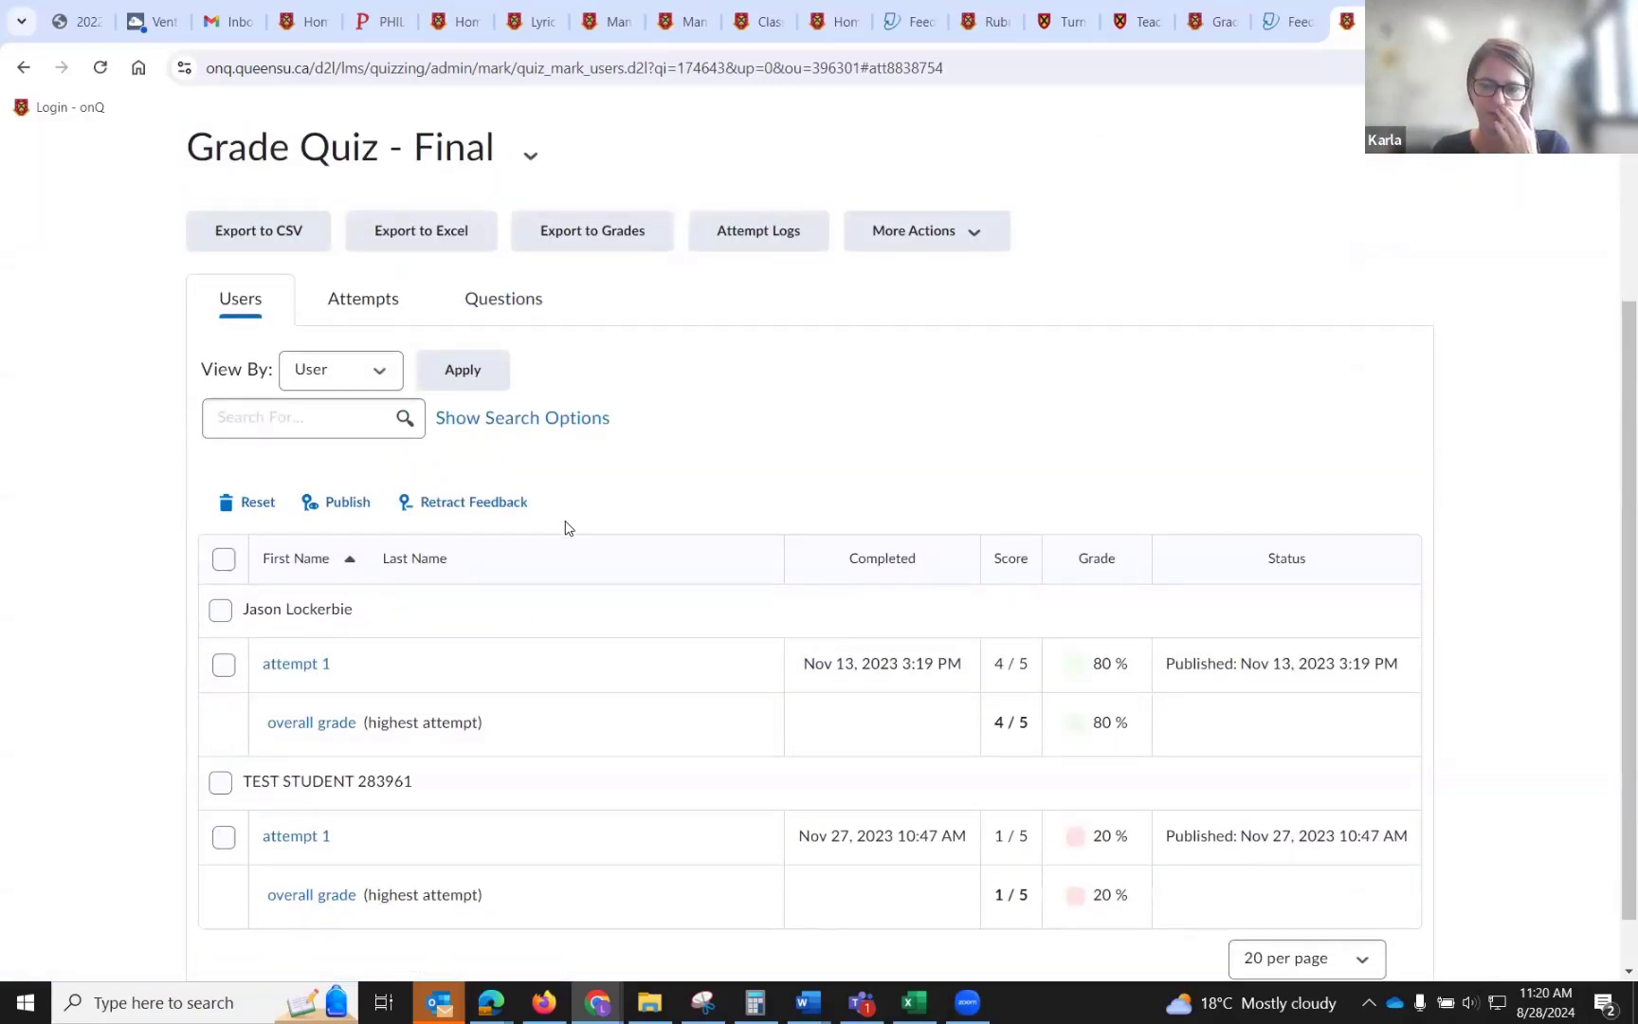
left_click(224, 559)
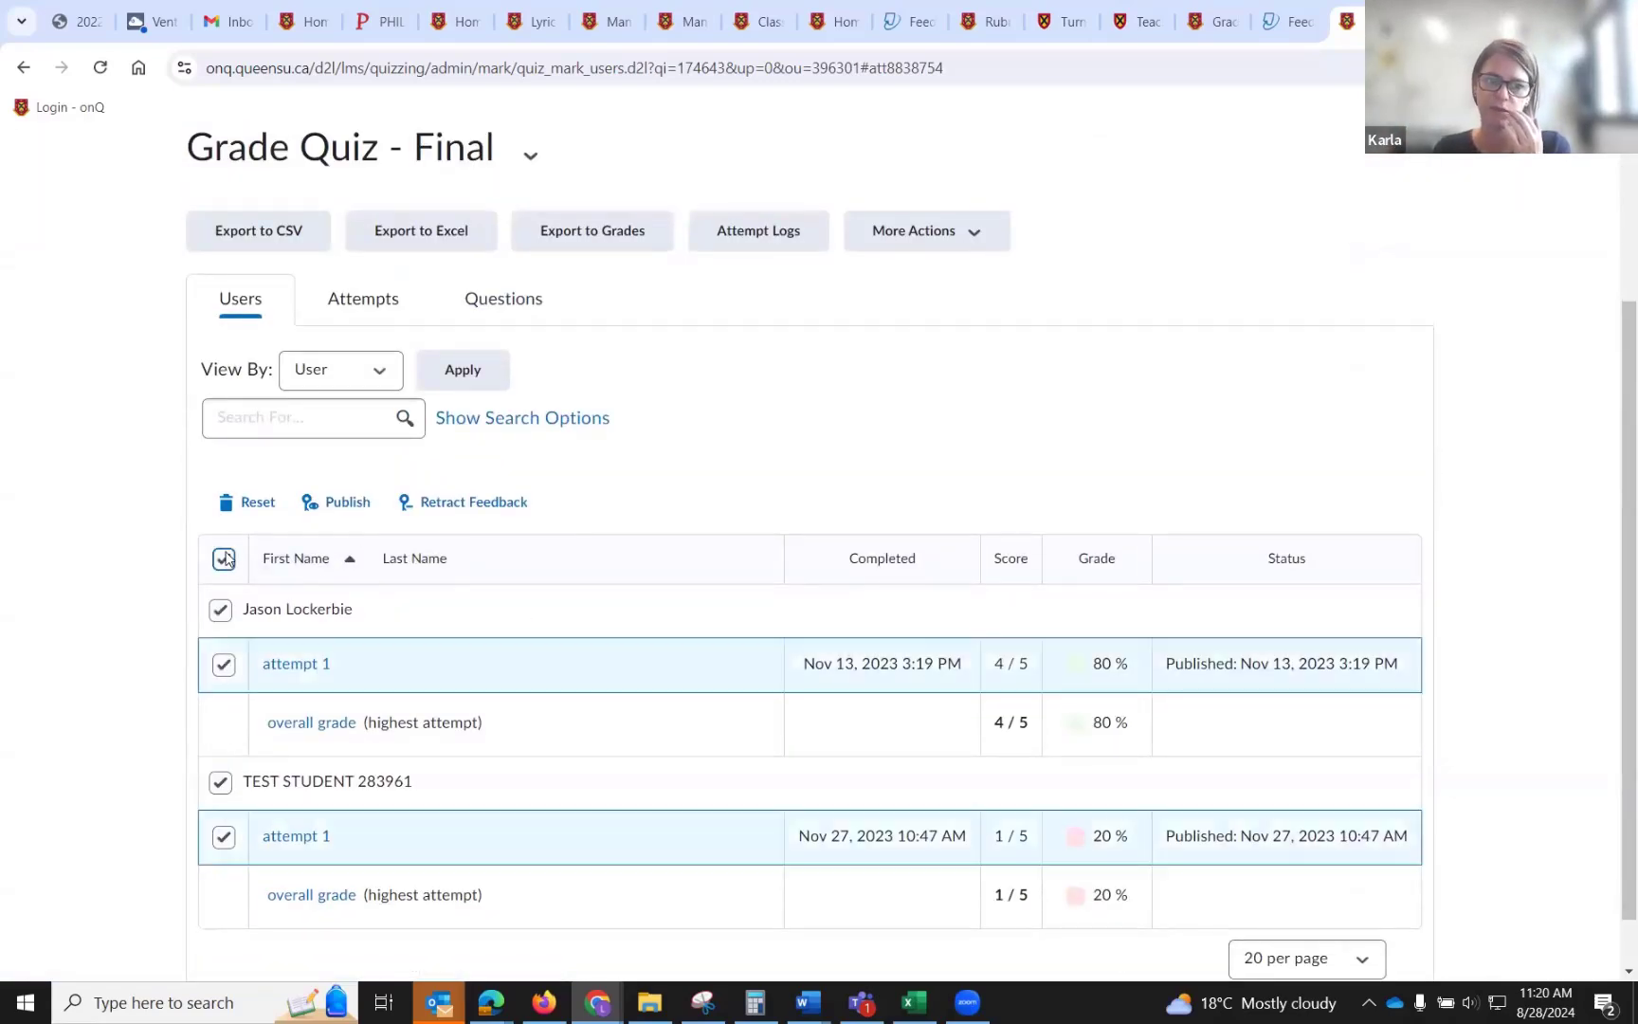
left_click(344, 502)
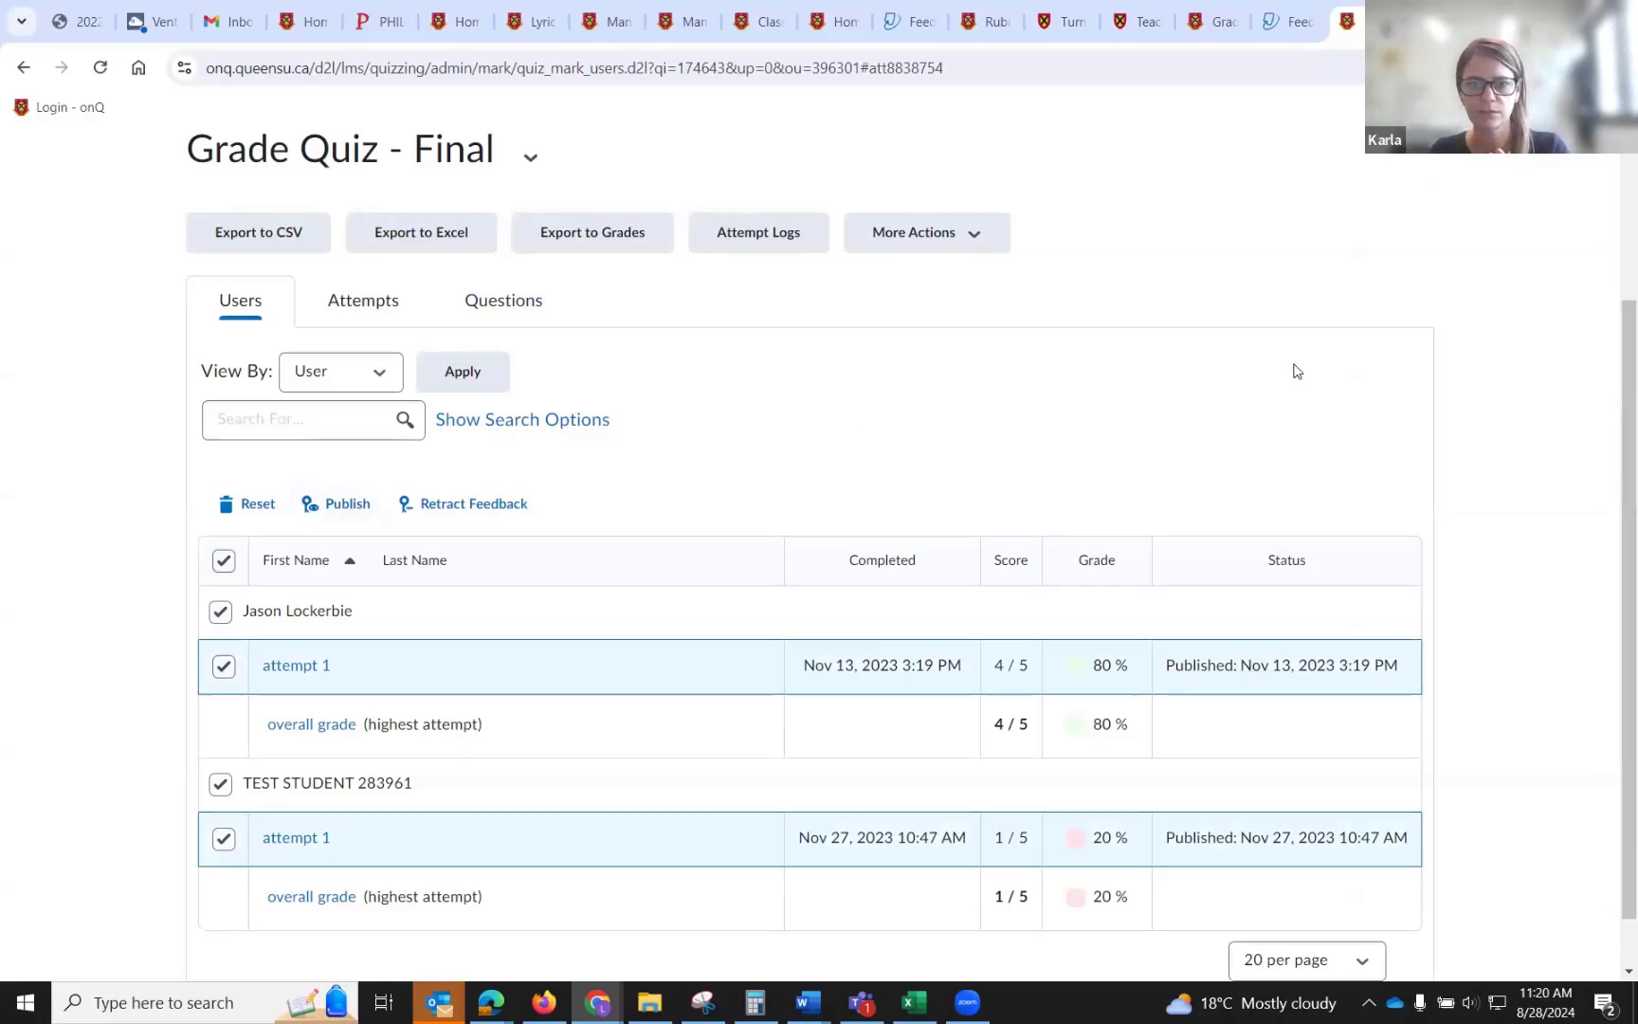